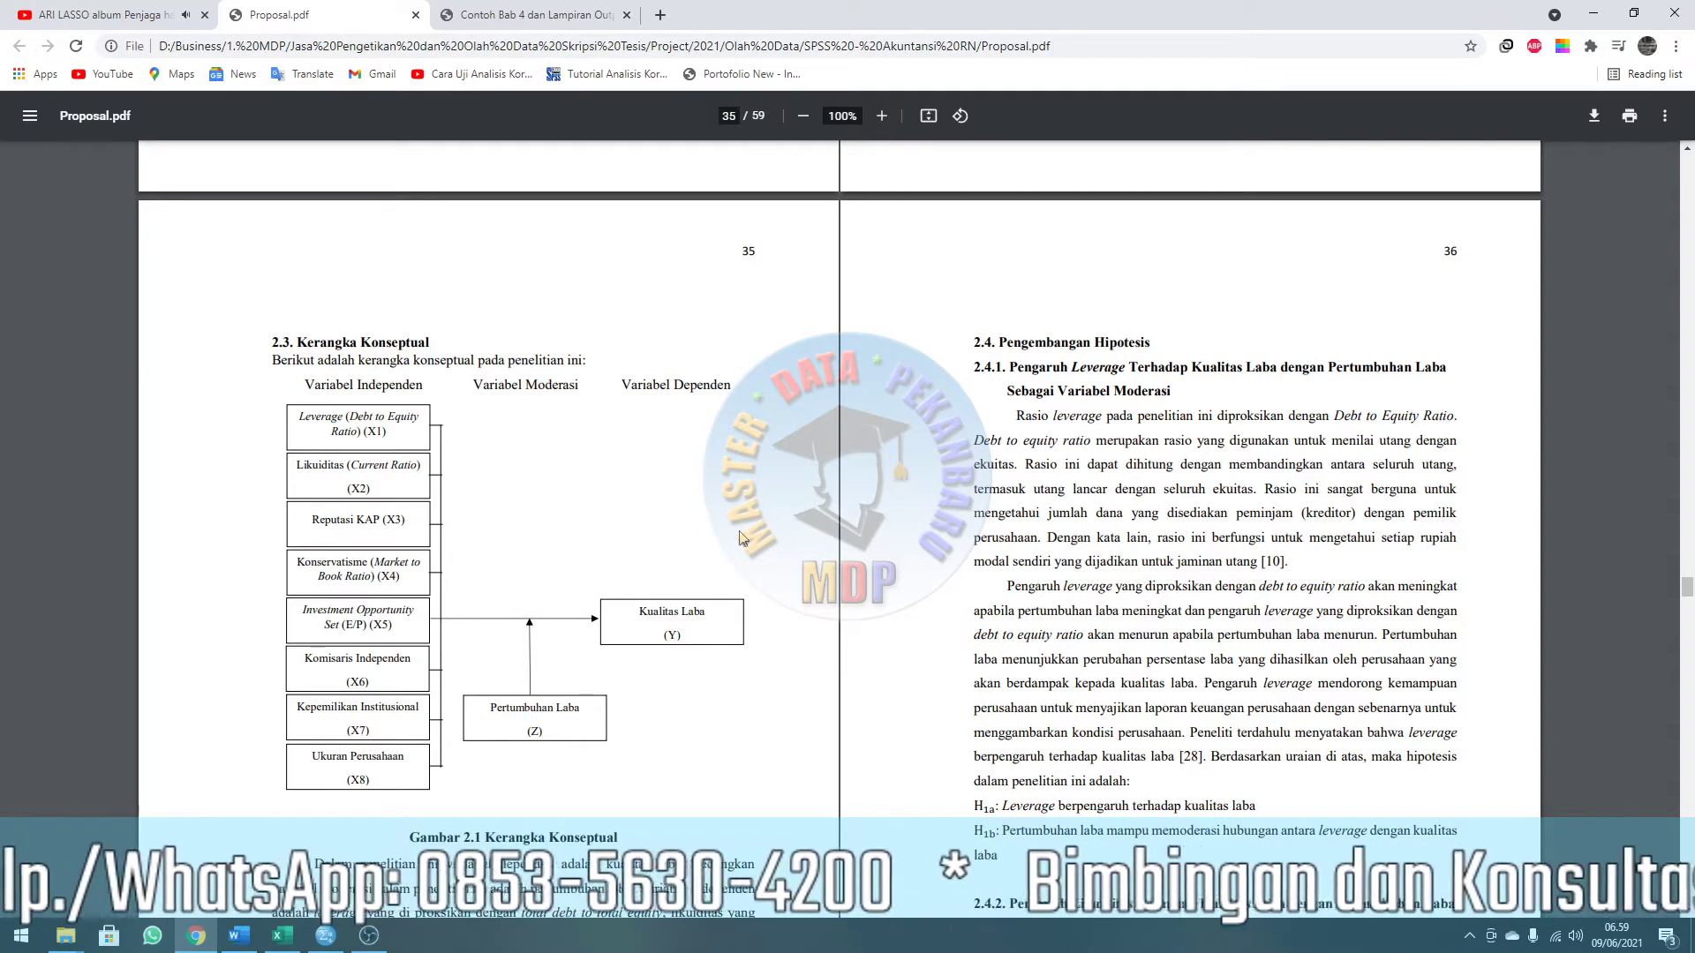
# Examine the Kerangka Konseptual diagram in Proposal.pdf, highlighting the independent variable heading, the moderating variable Pertumbuhan Laba and the dependent variable Kualitas Laba.
pyautogui.scroll(-1, 558, 447)
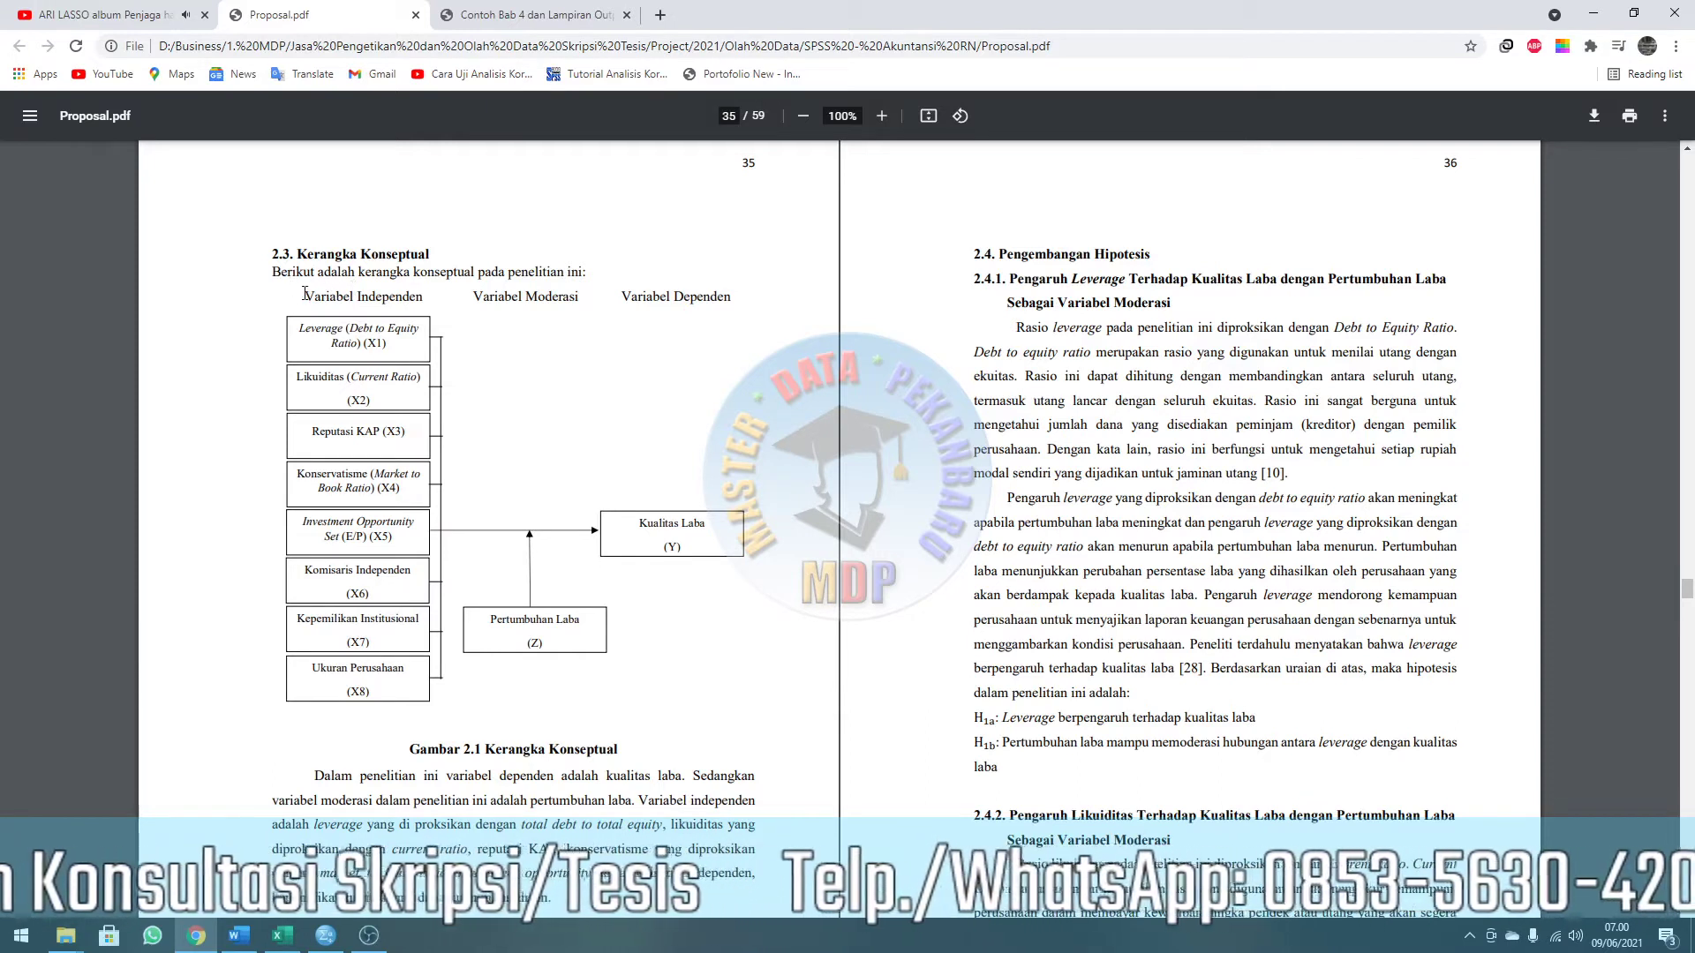
pyautogui.moveTo(423, 296); pyautogui.dragTo(300, 296)
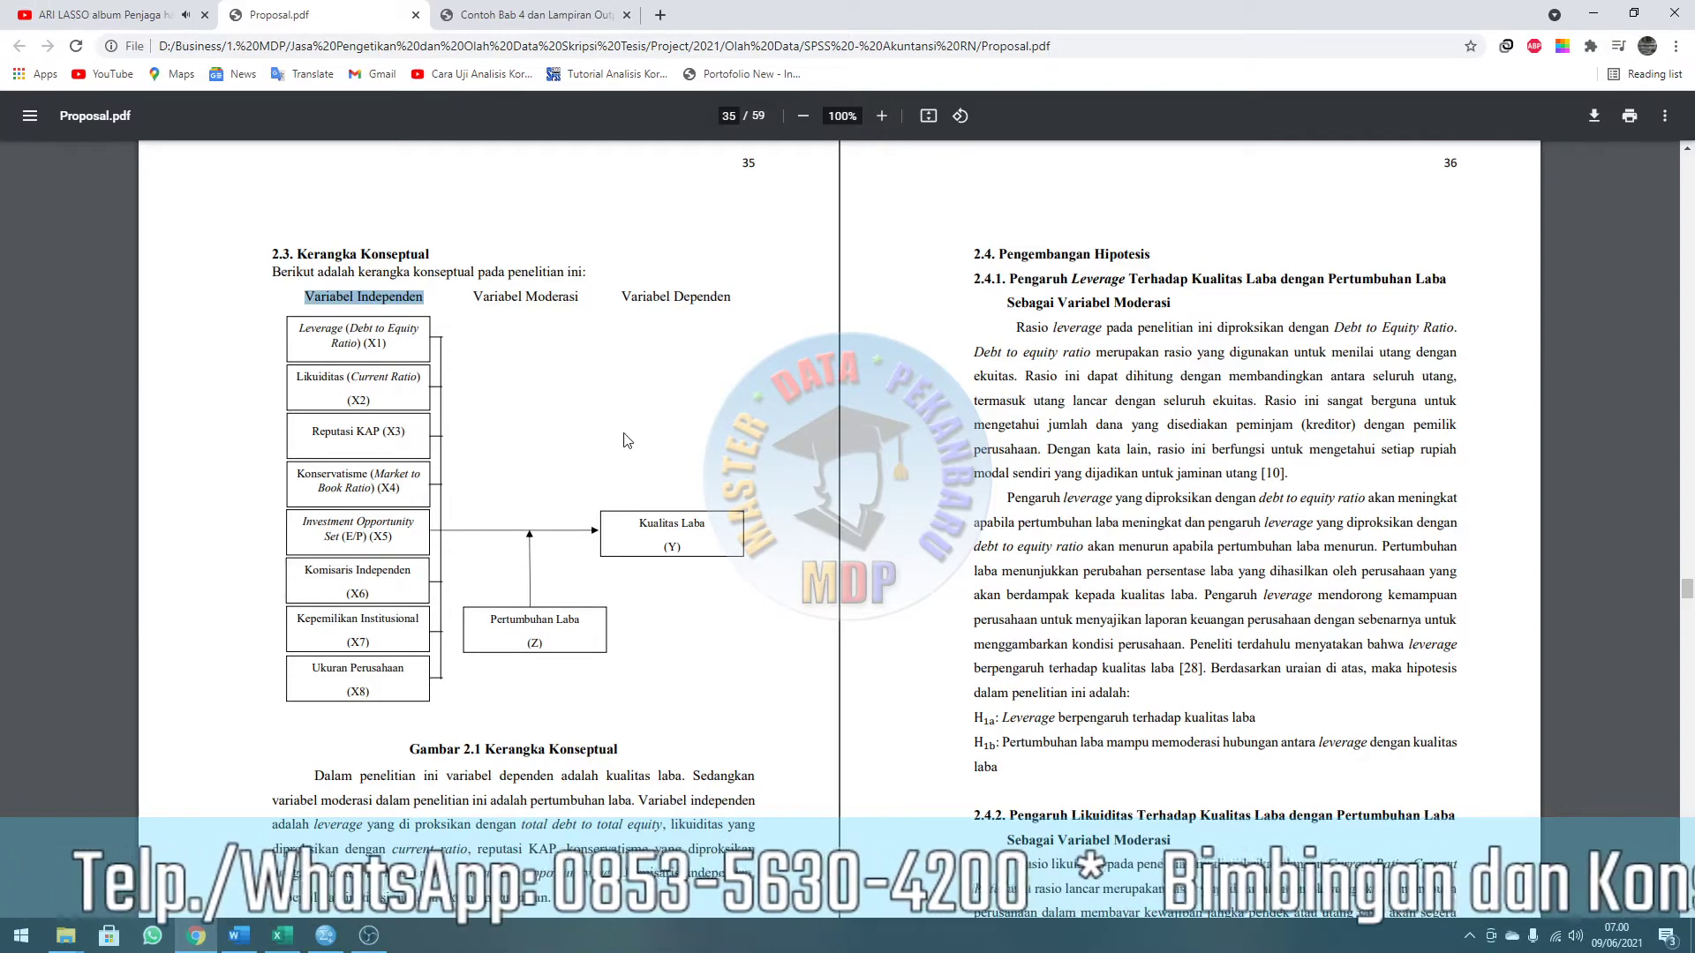
pyautogui.click(716, 526)
pyautogui.moveTo(697, 527); pyautogui.dragTo(647, 524)
pyautogui.click(694, 551)
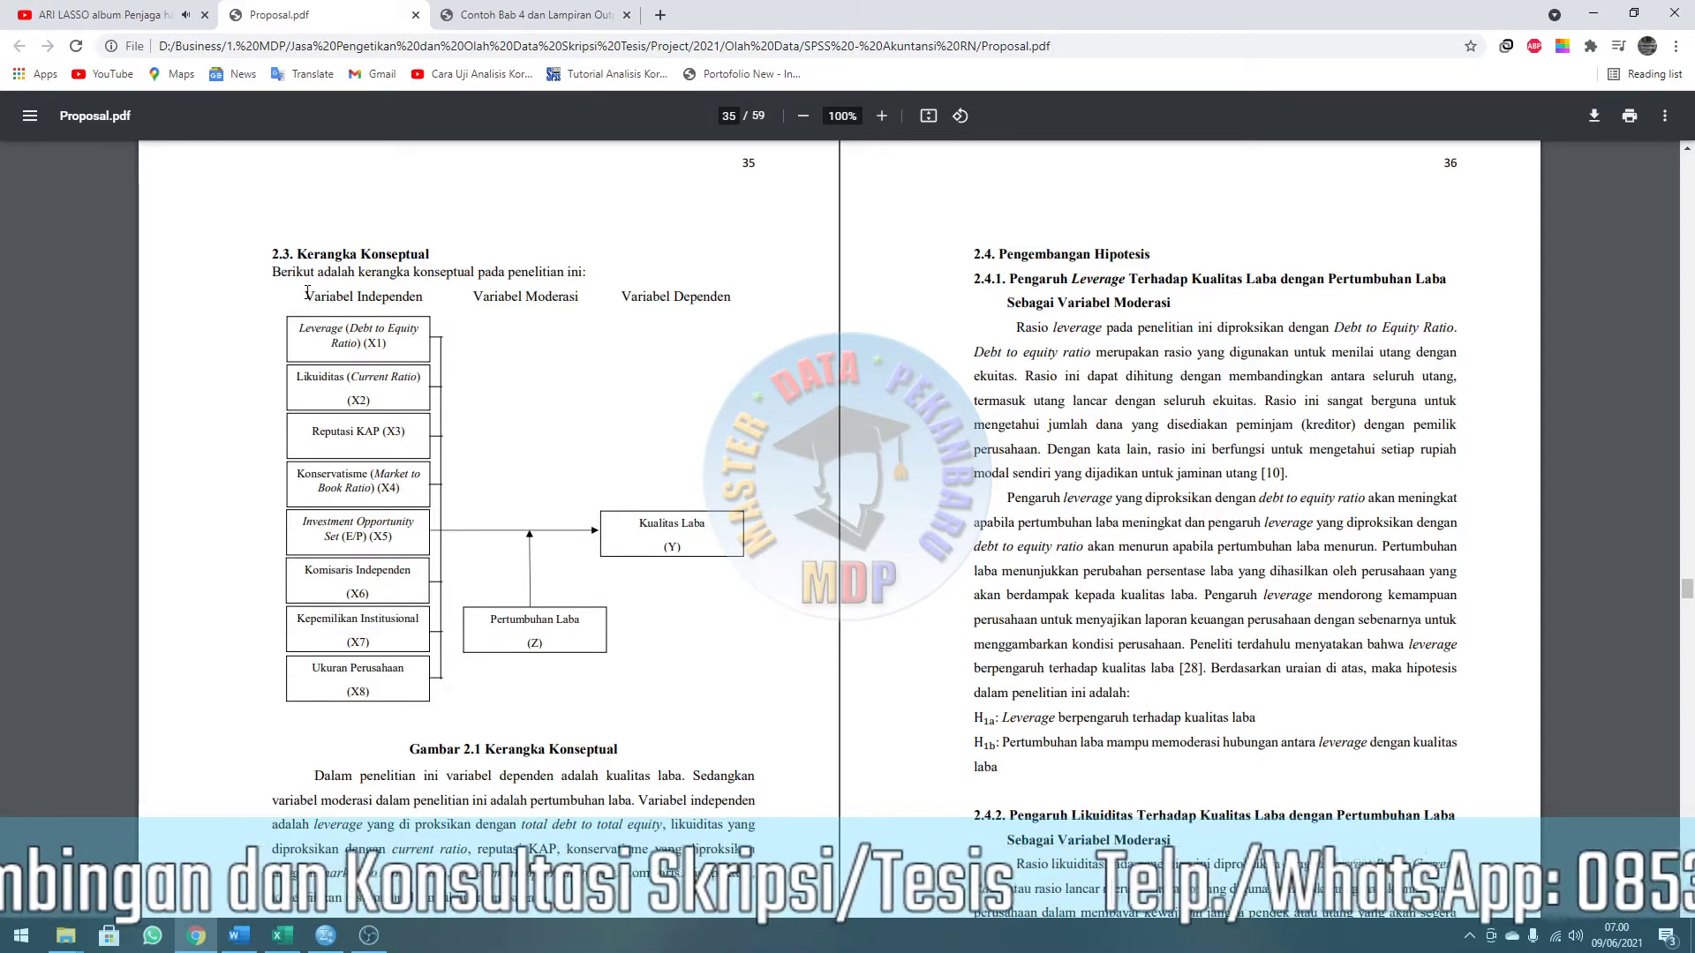
pyautogui.moveTo(308, 293); pyautogui.dragTo(425, 301)
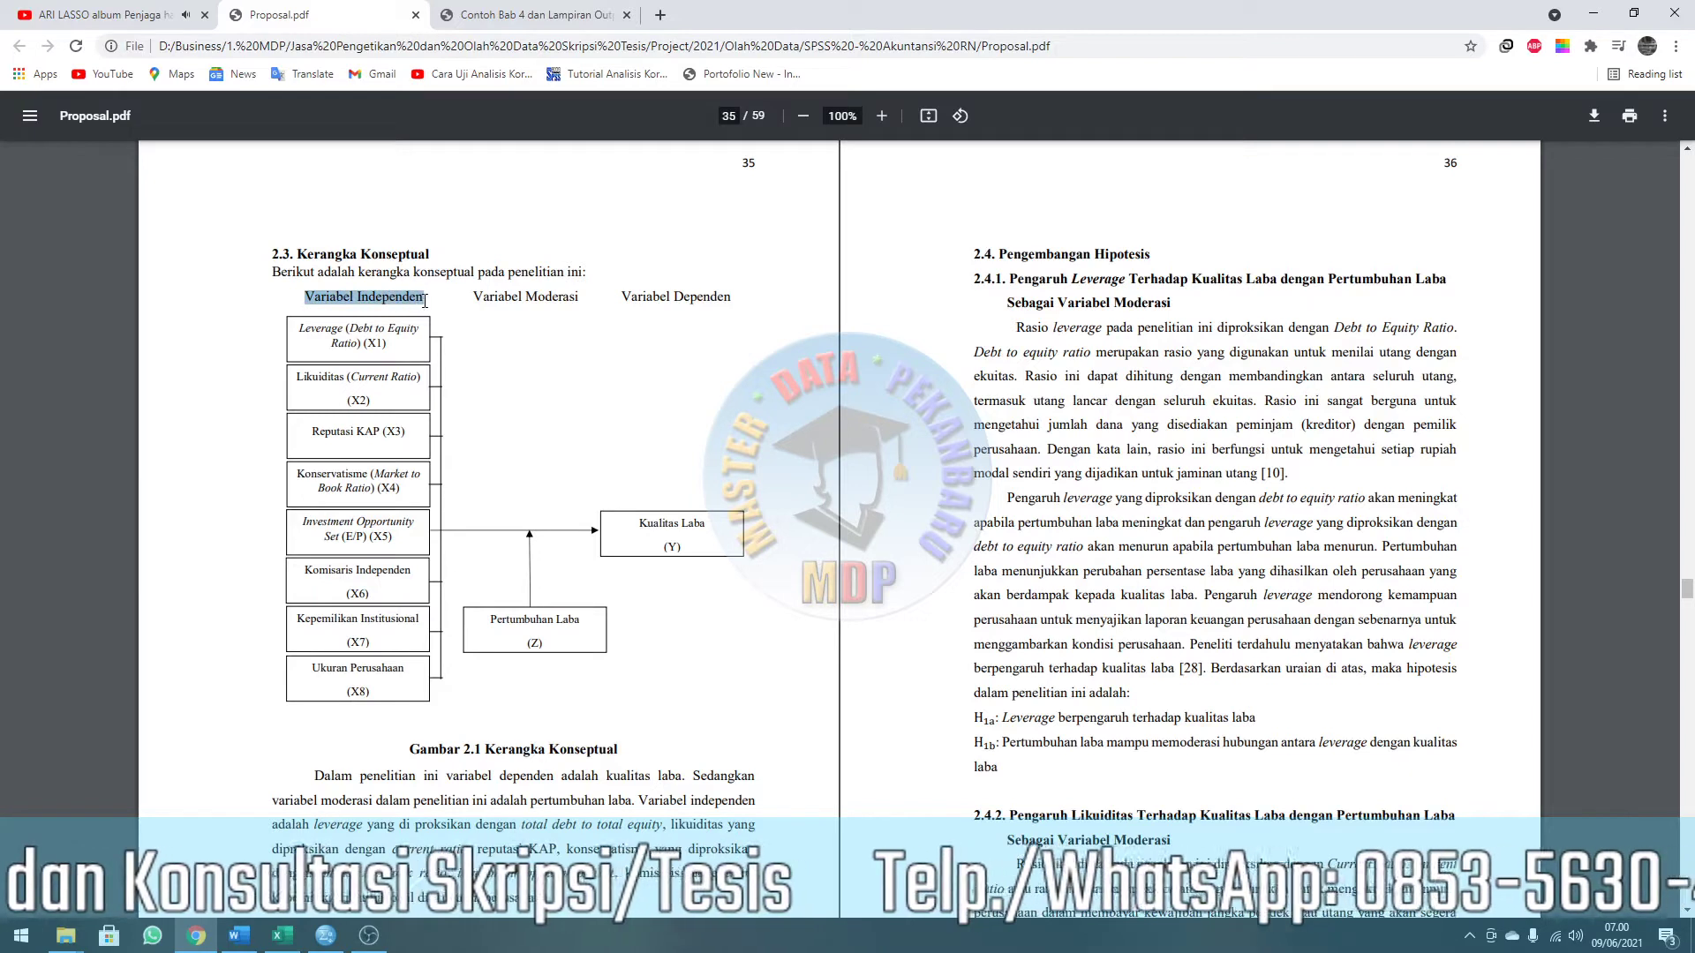
pyautogui.doubleClick(499, 298)
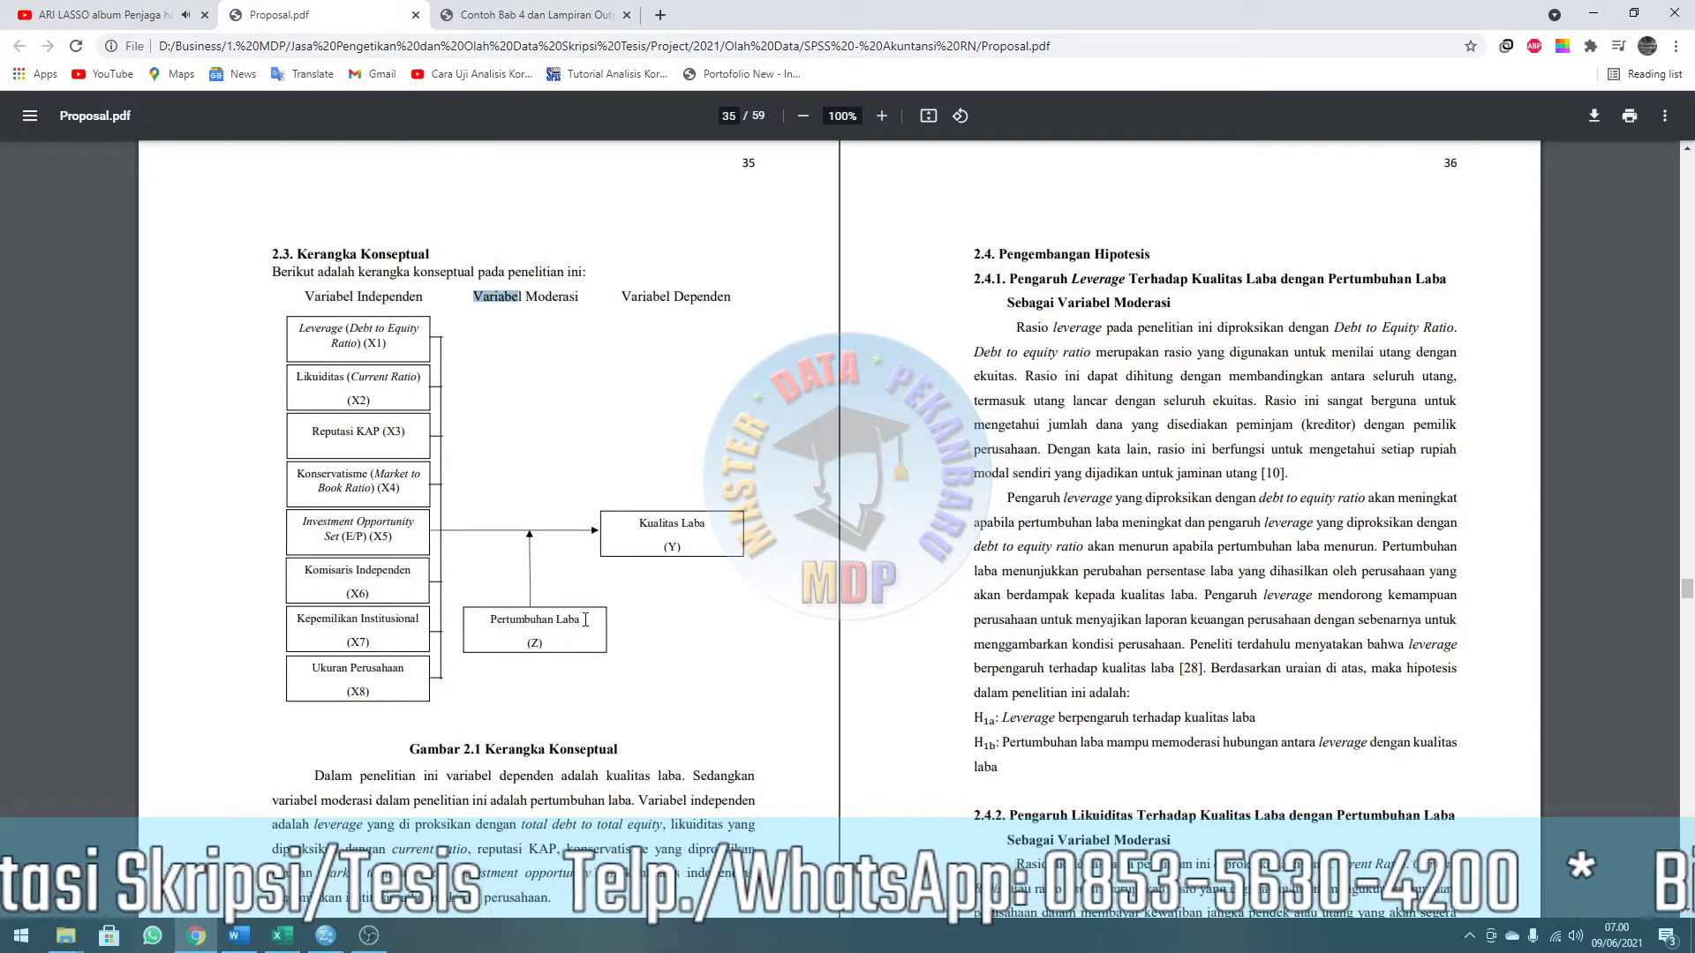
pyautogui.moveTo(581, 620); pyautogui.dragTo(494, 615)
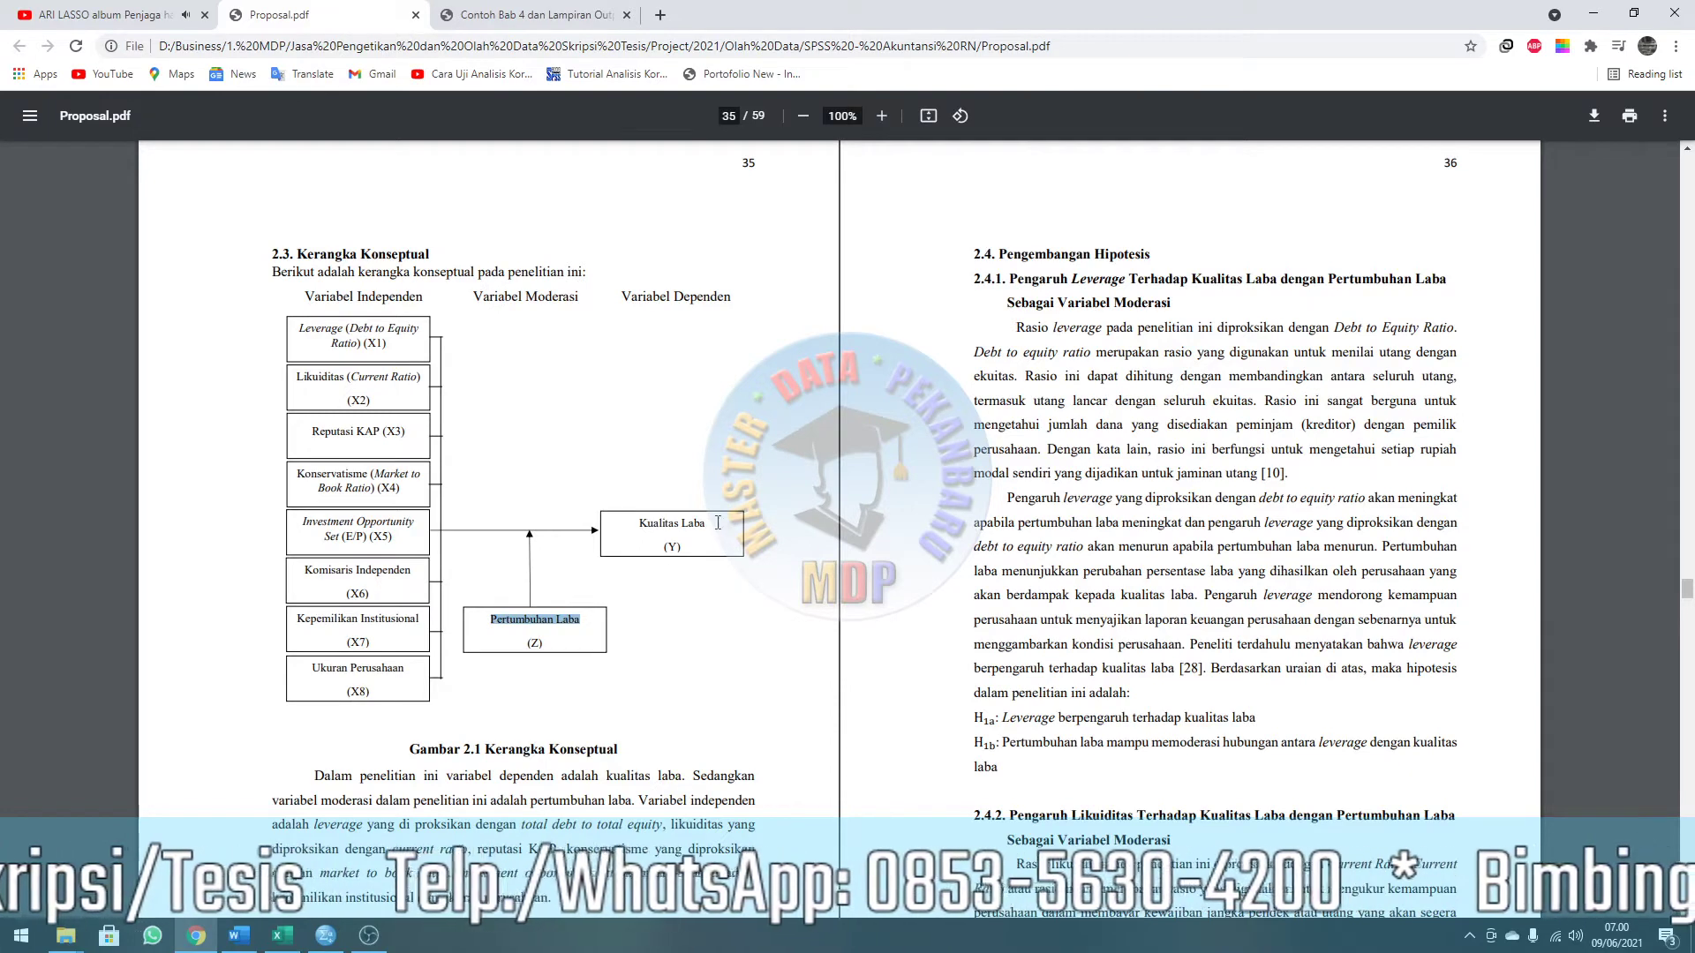
pyautogui.moveTo(706, 525); pyautogui.dragTo(638, 524)
pyautogui.click(650, 380)
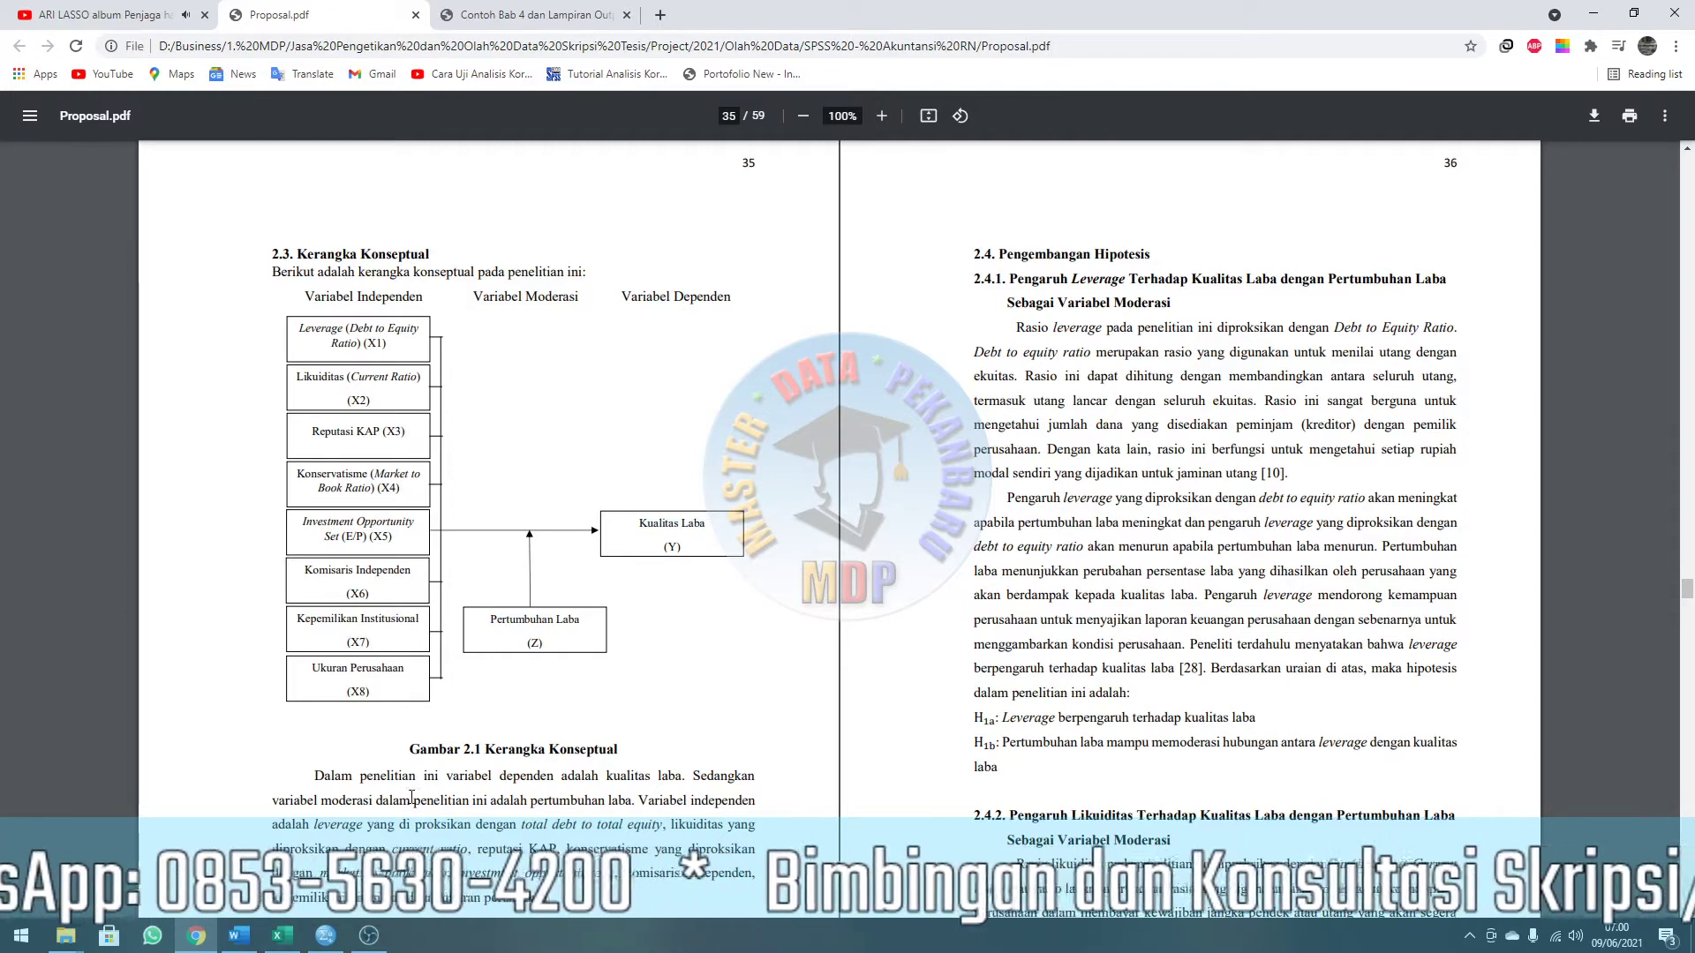
# Switch to the Data Excel workbook in Excel and look through the company and year rows of the Mentah sheet.
pyautogui.click(283, 935)
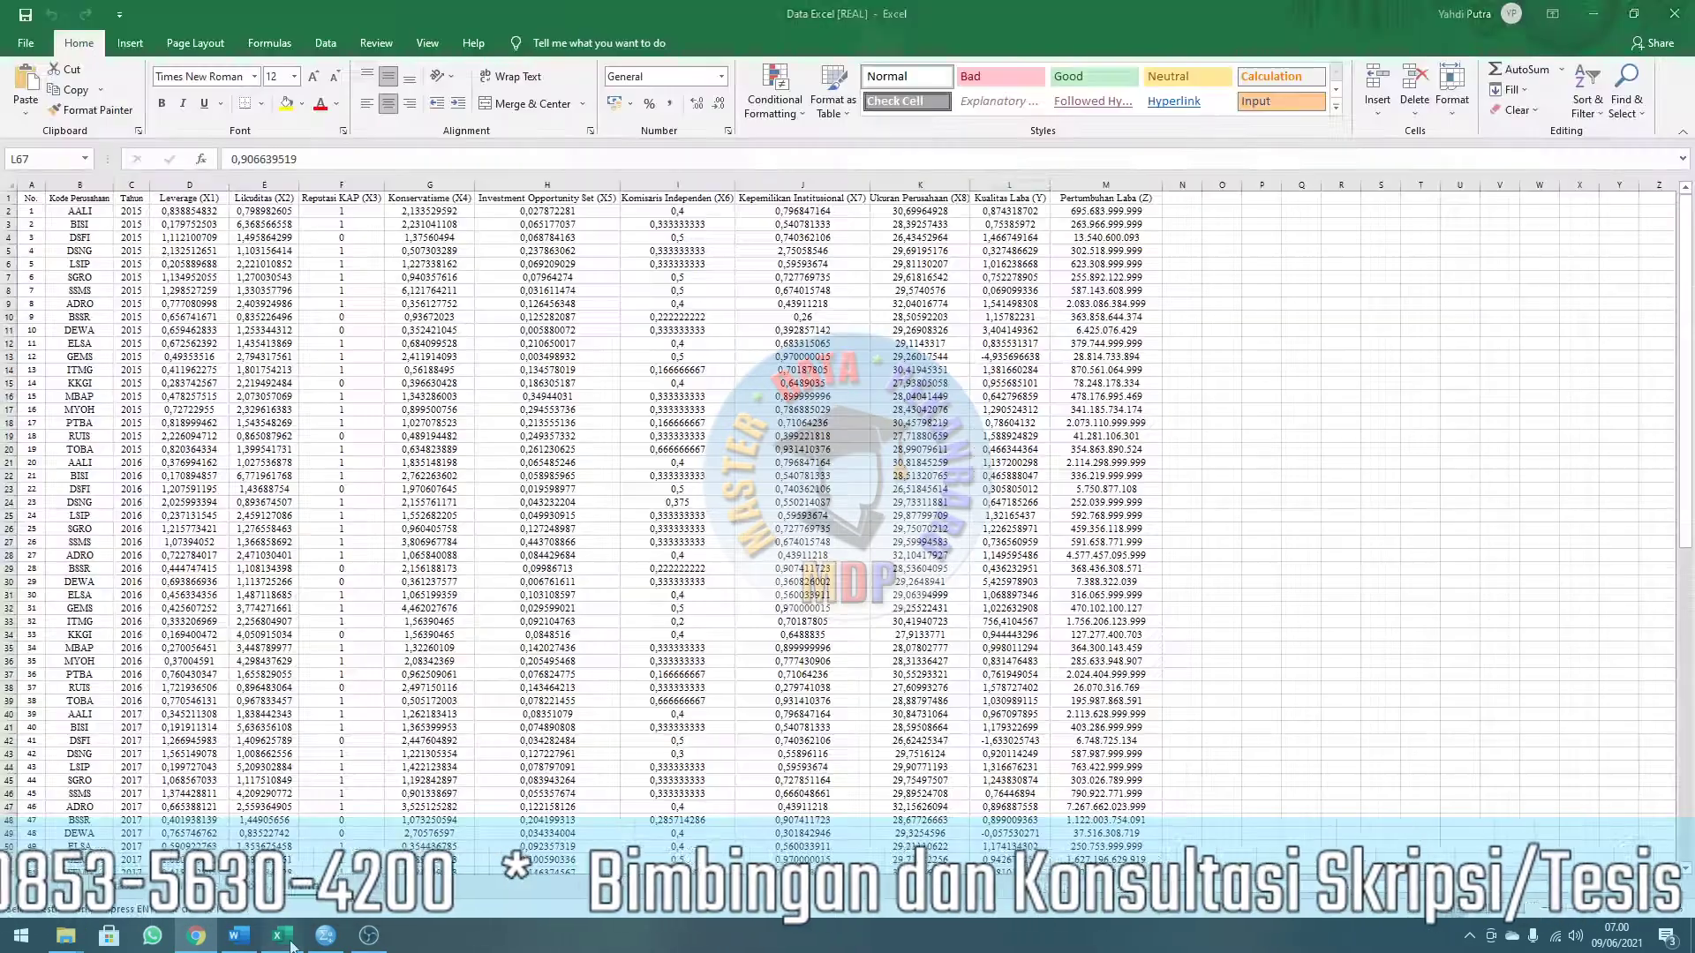
pyautogui.click(1301, 316)
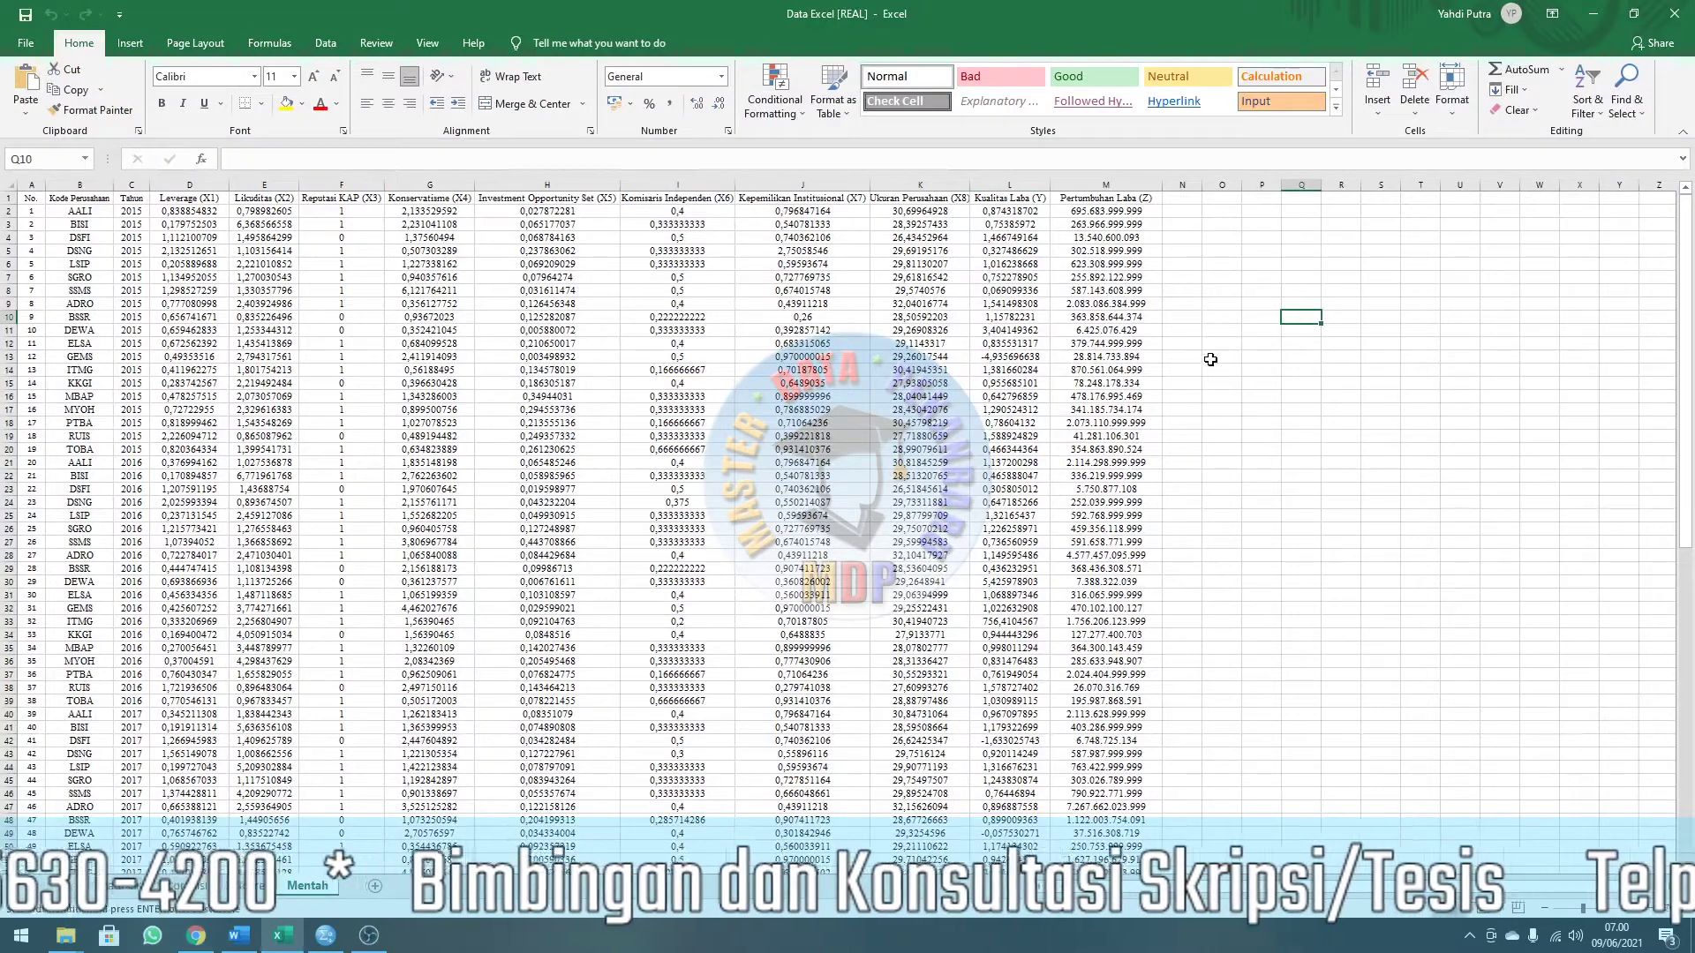
pyautogui.click(181, 211)
pyautogui.scroll(-1, 97, 220)
pyautogui.scroll(-11, 93, 215)
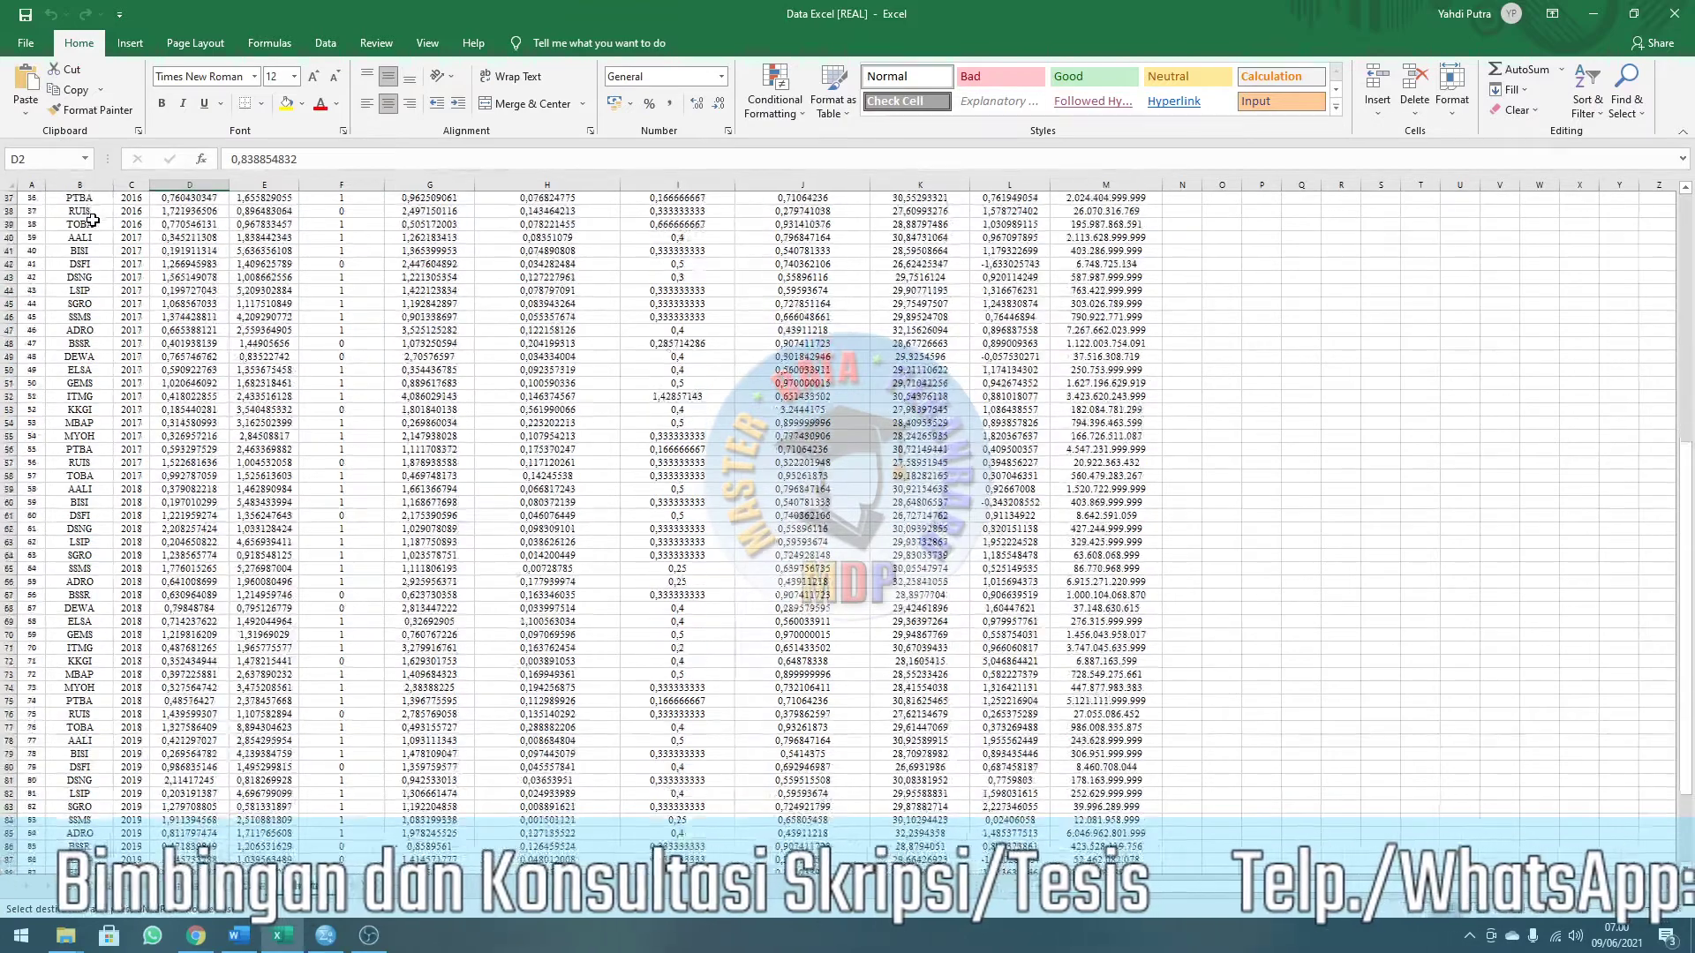
pyautogui.scroll(11, 300, 319)
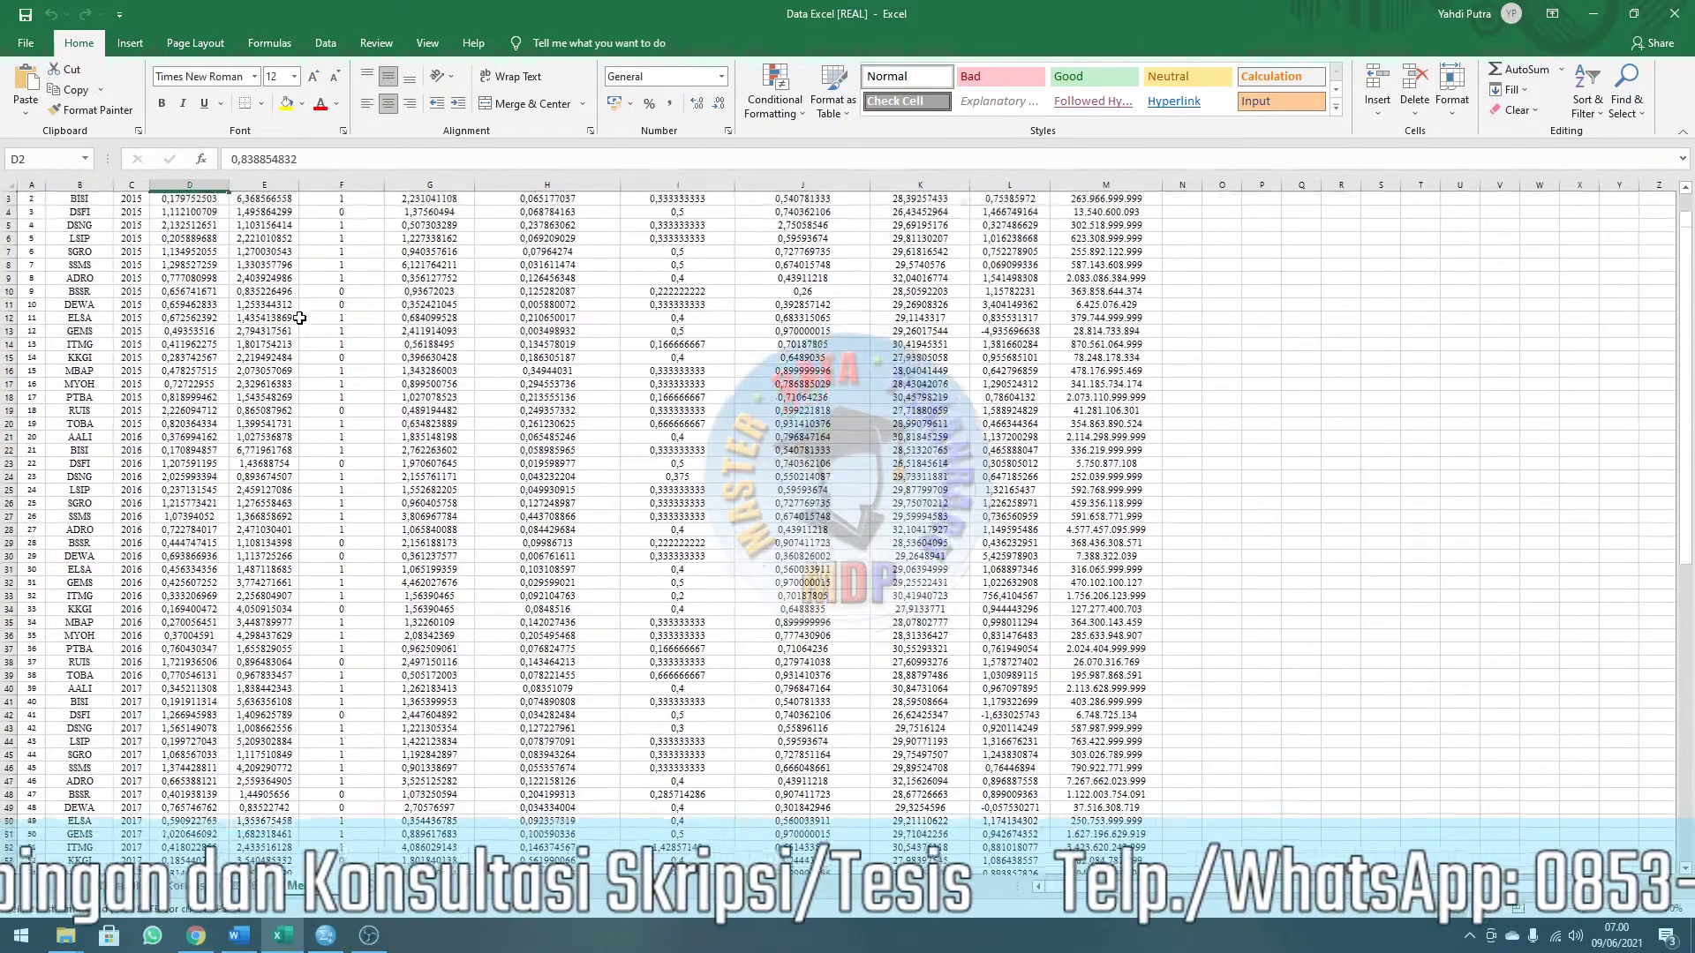
pyautogui.click(32, 185)
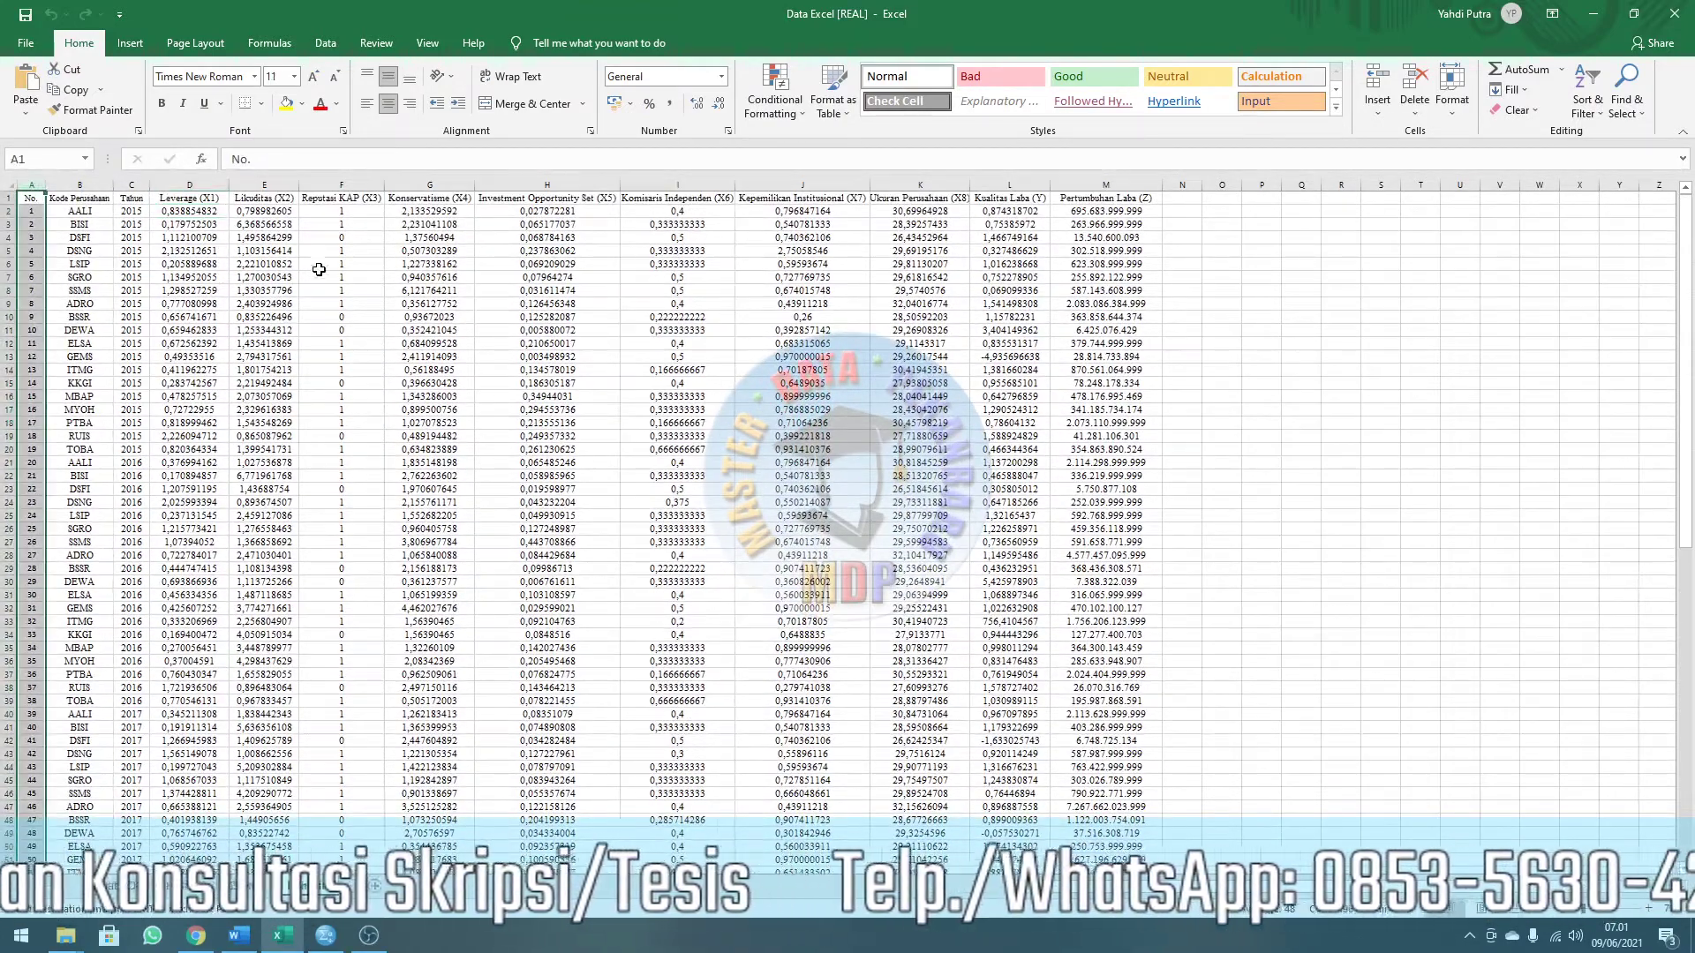
# Review the column headings Leverage (X1) through Ukuran Perusahaan (X8) and Kualitas Laba (Y), and look through the data beneath them.
pyautogui.click(177, 198)
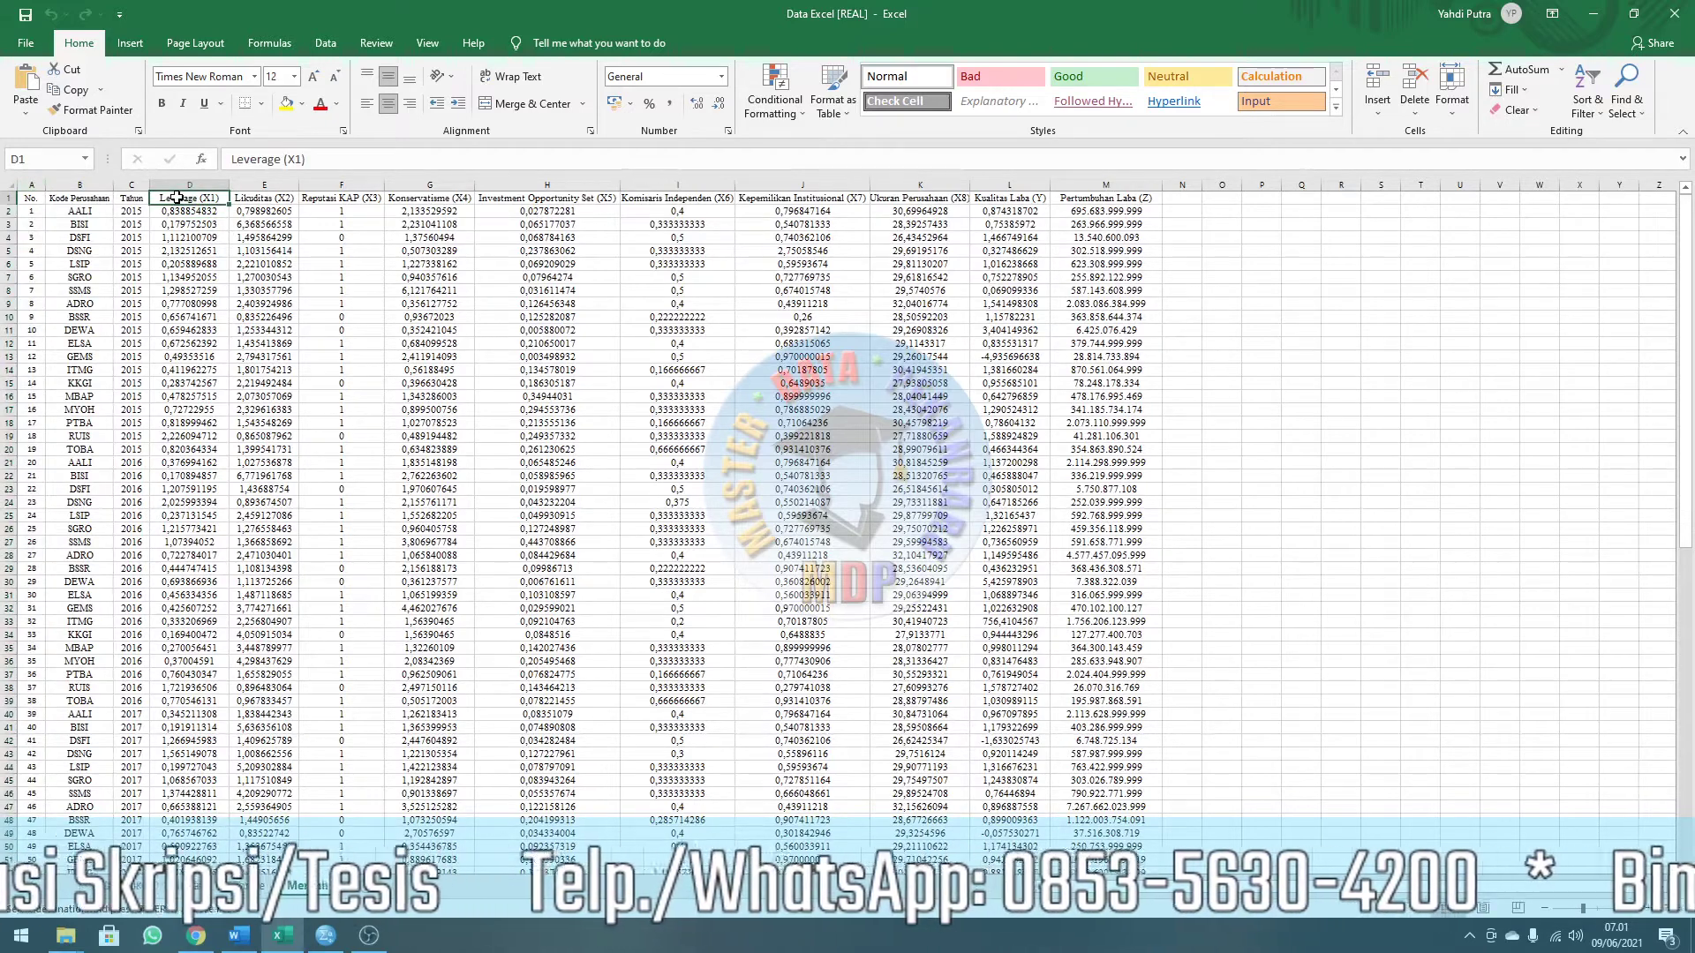
pyautogui.moveTo(176, 198); pyautogui.dragTo(953, 198)
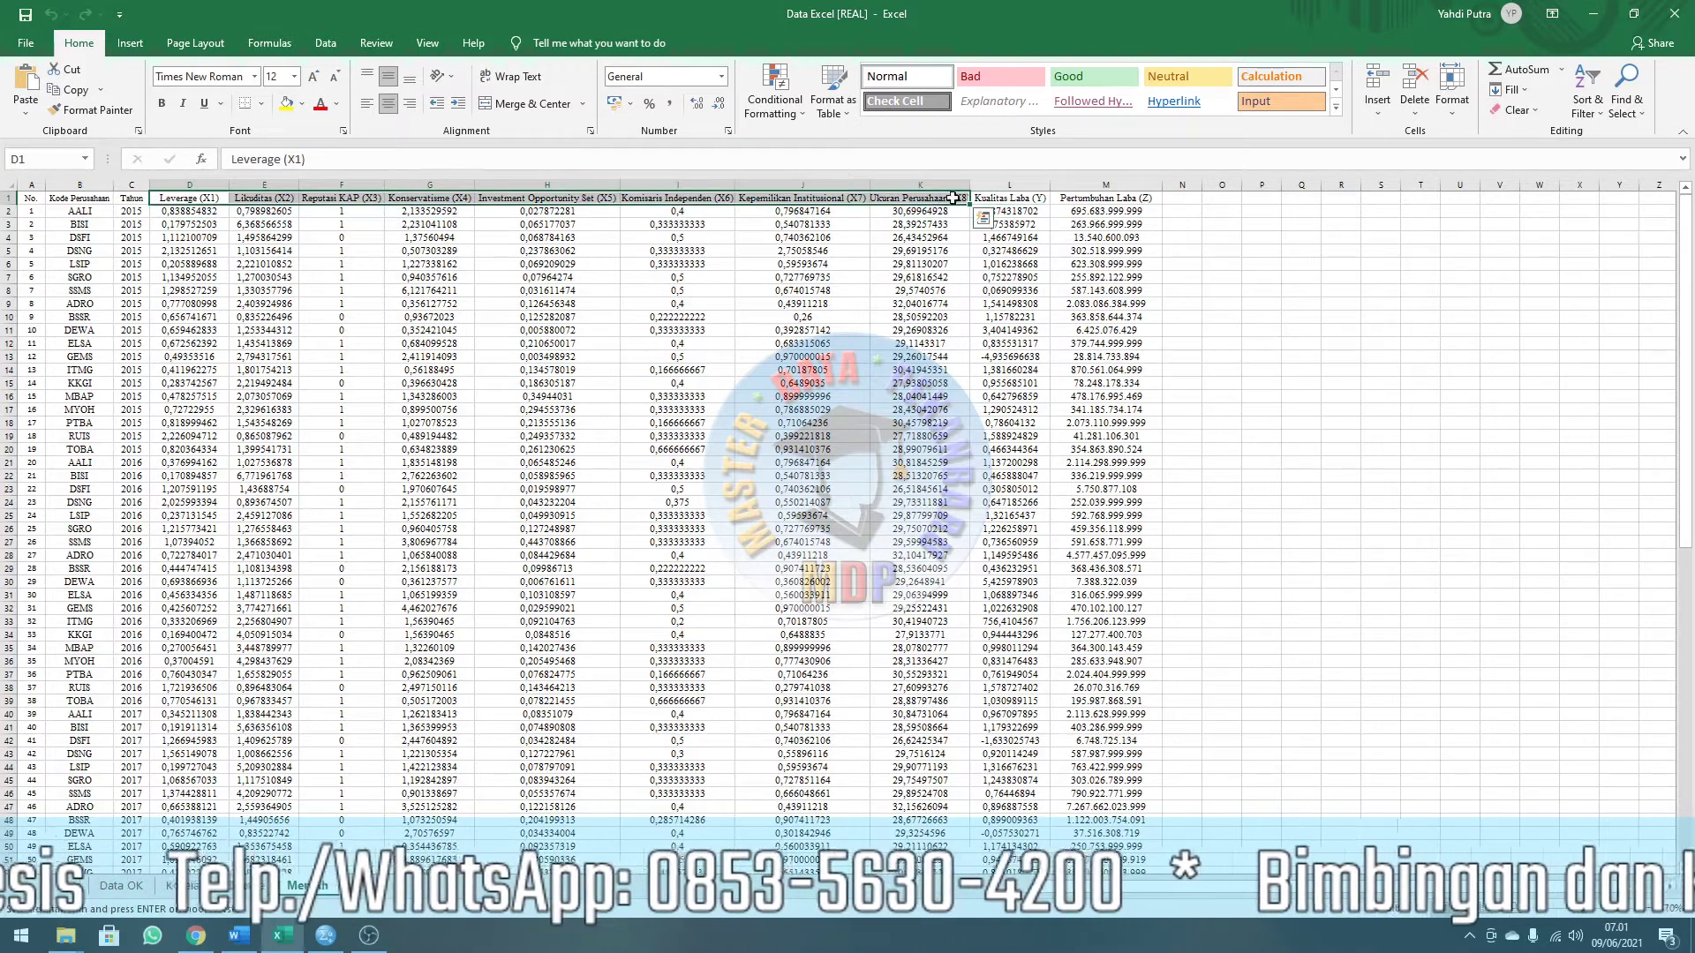
pyautogui.click(1023, 199)
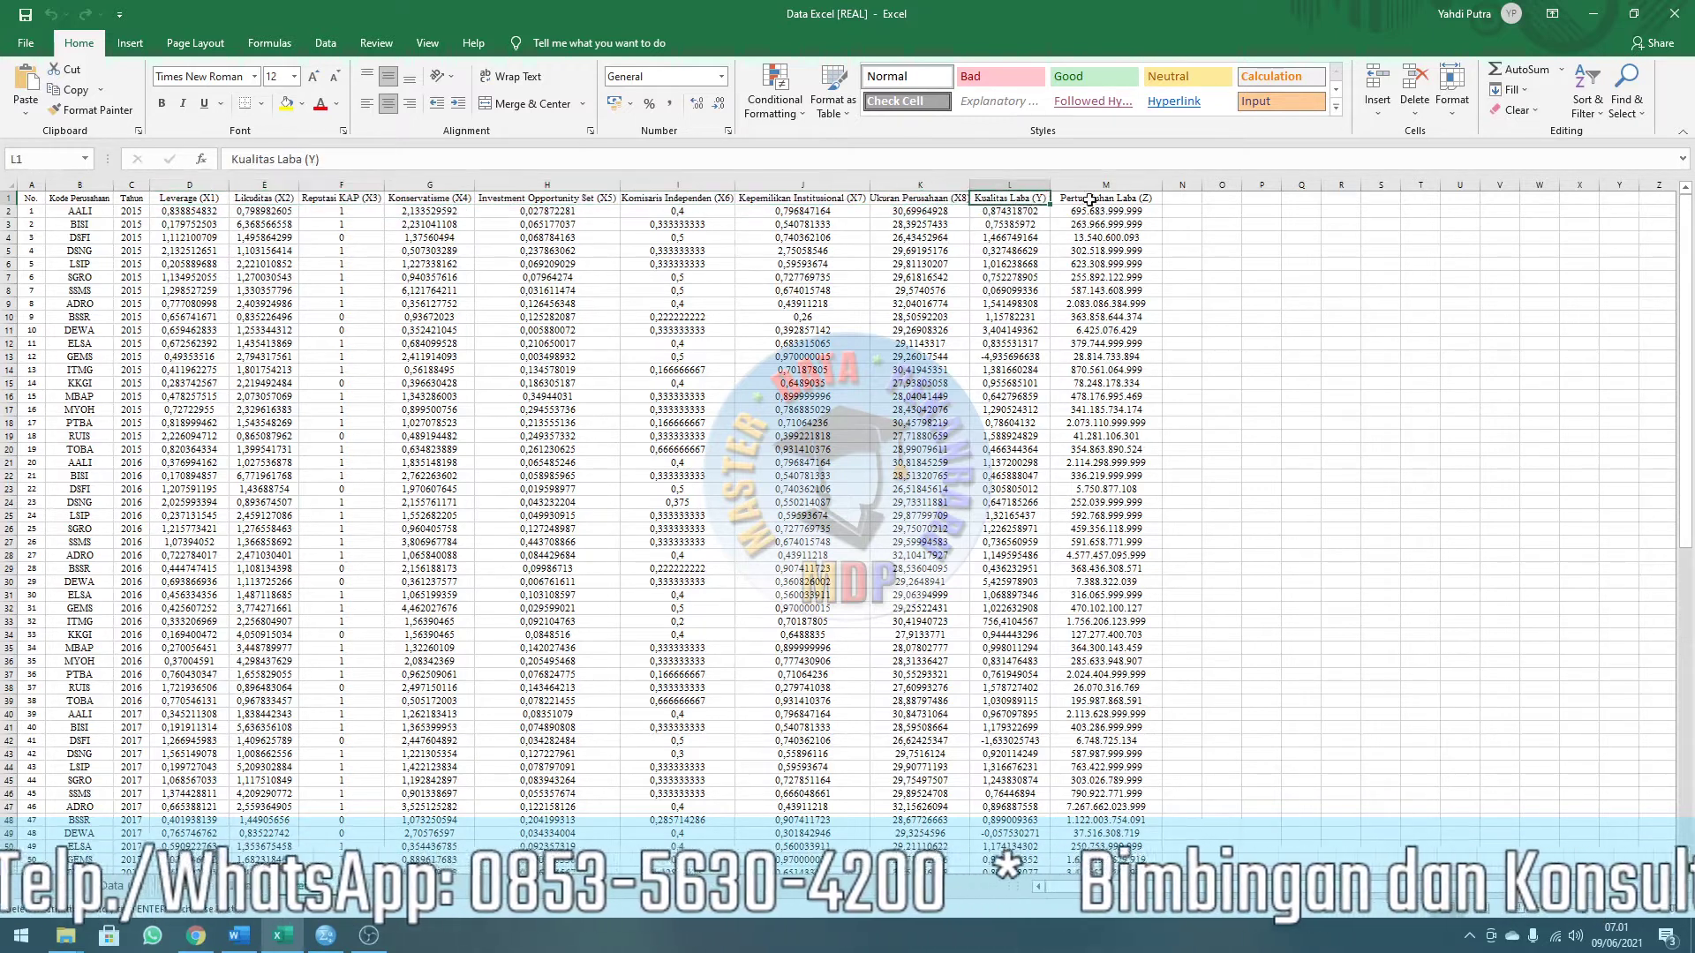
pyautogui.click(1245, 251)
pyautogui.scroll(-6, 375, 429)
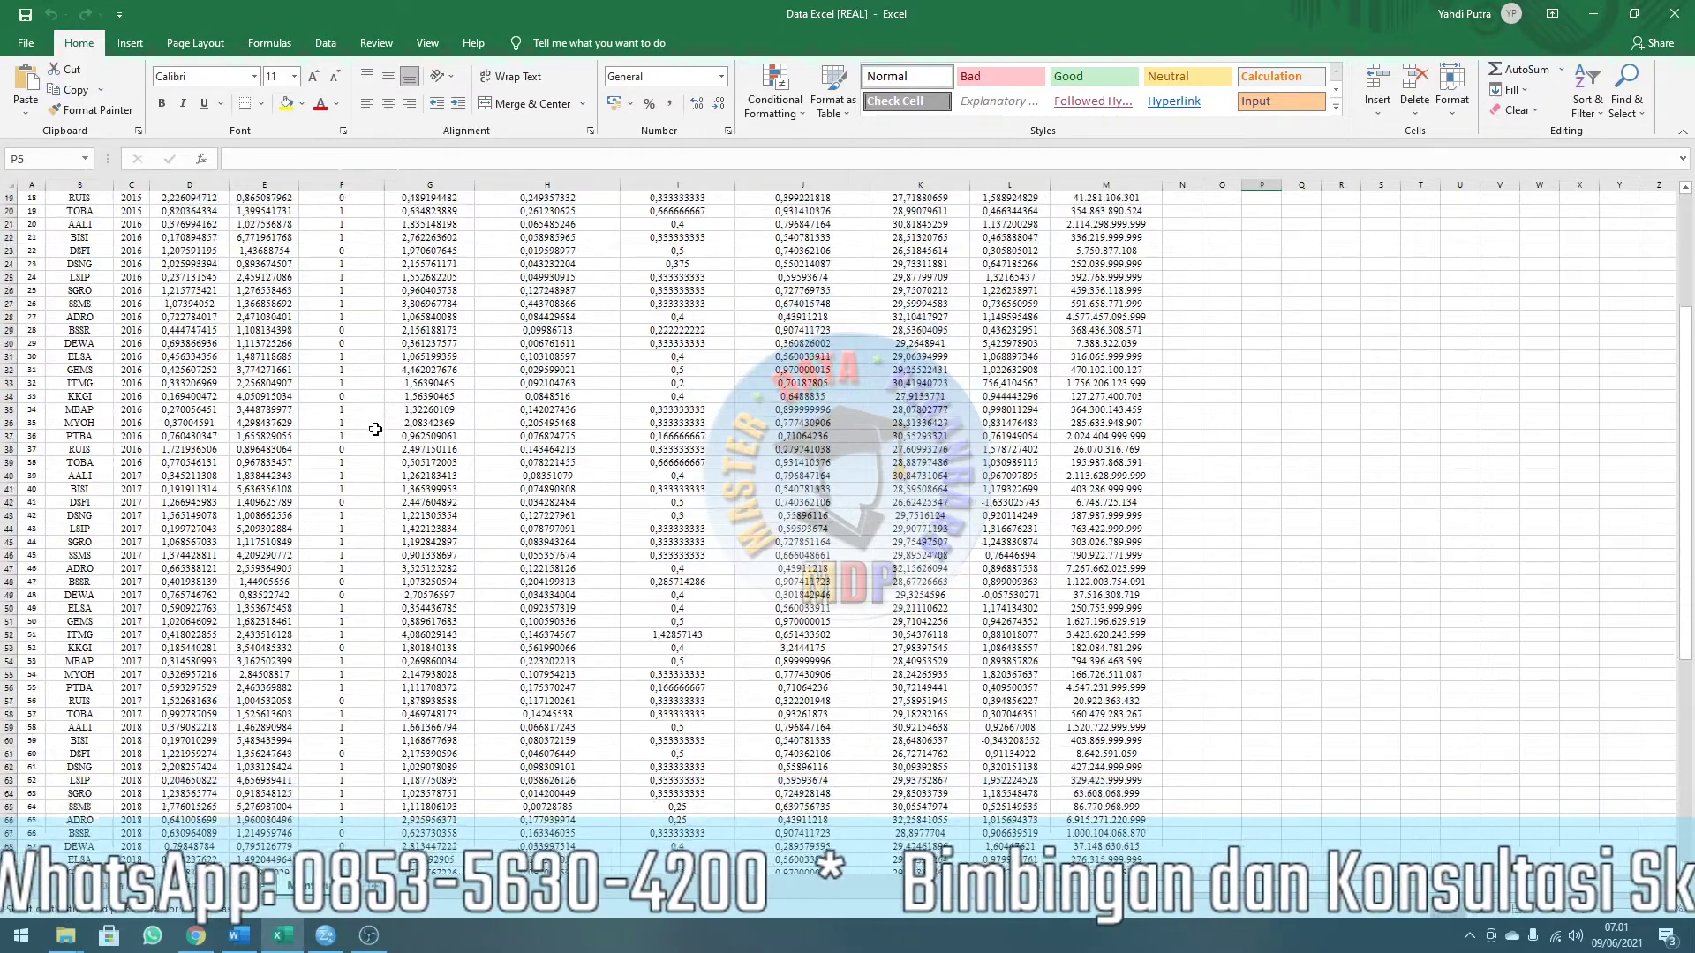
pyautogui.scroll(-2, 375, 429)
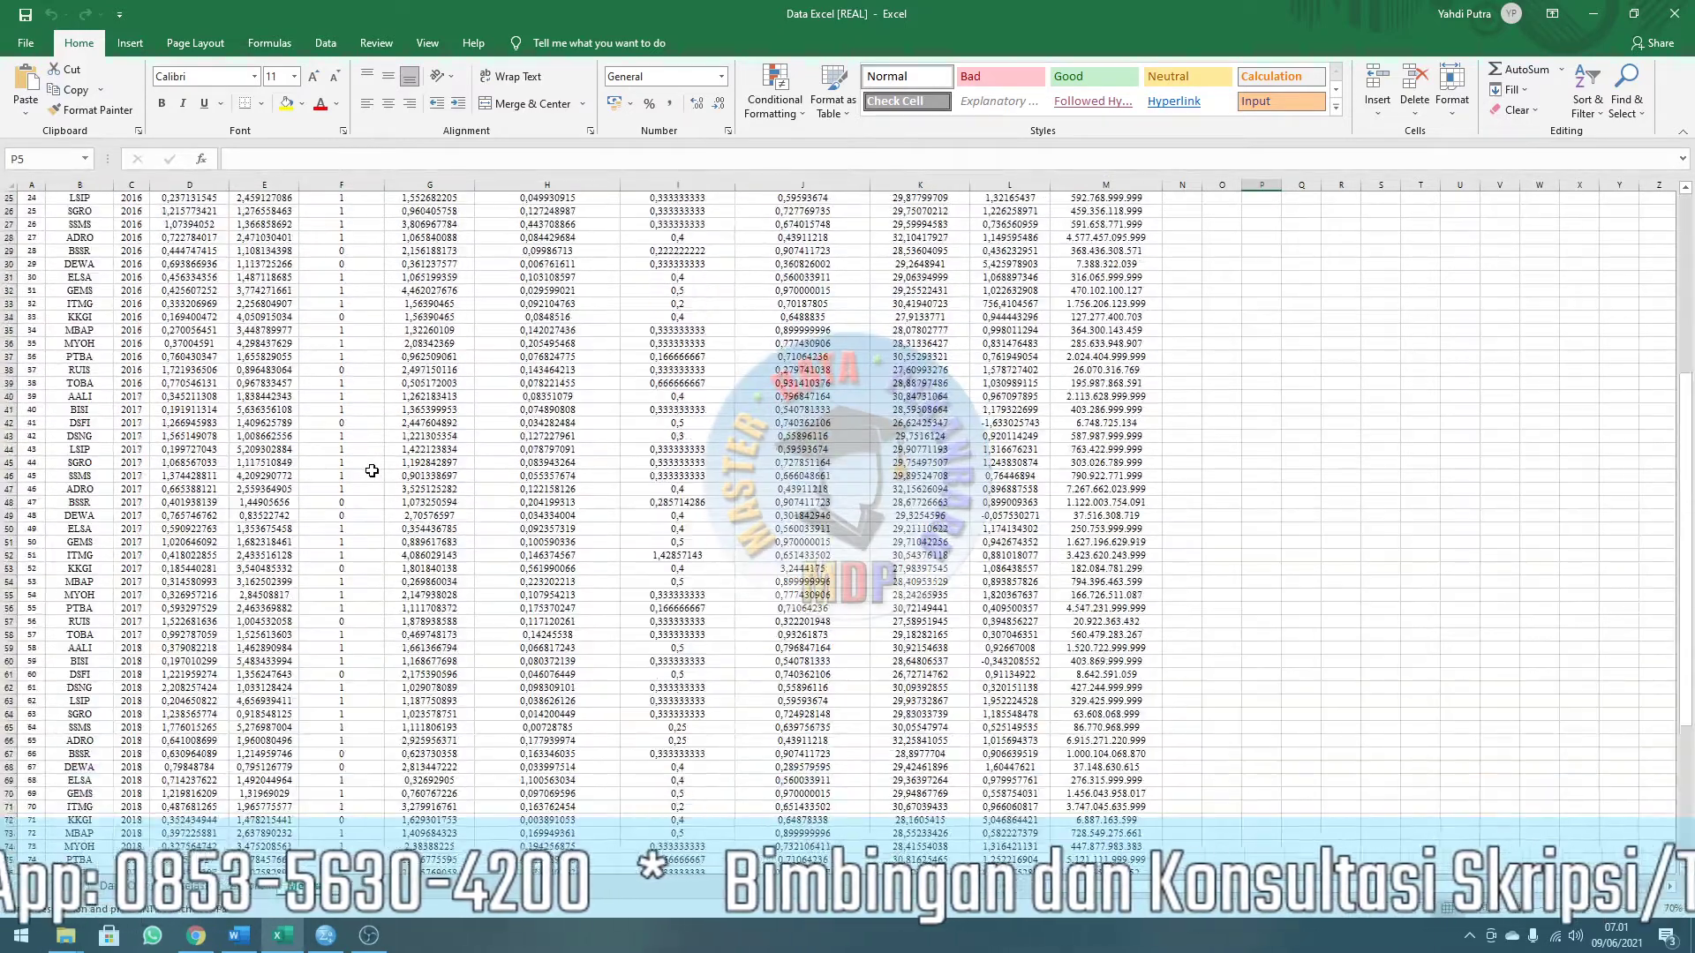
pyautogui.scroll(6, 372, 471)
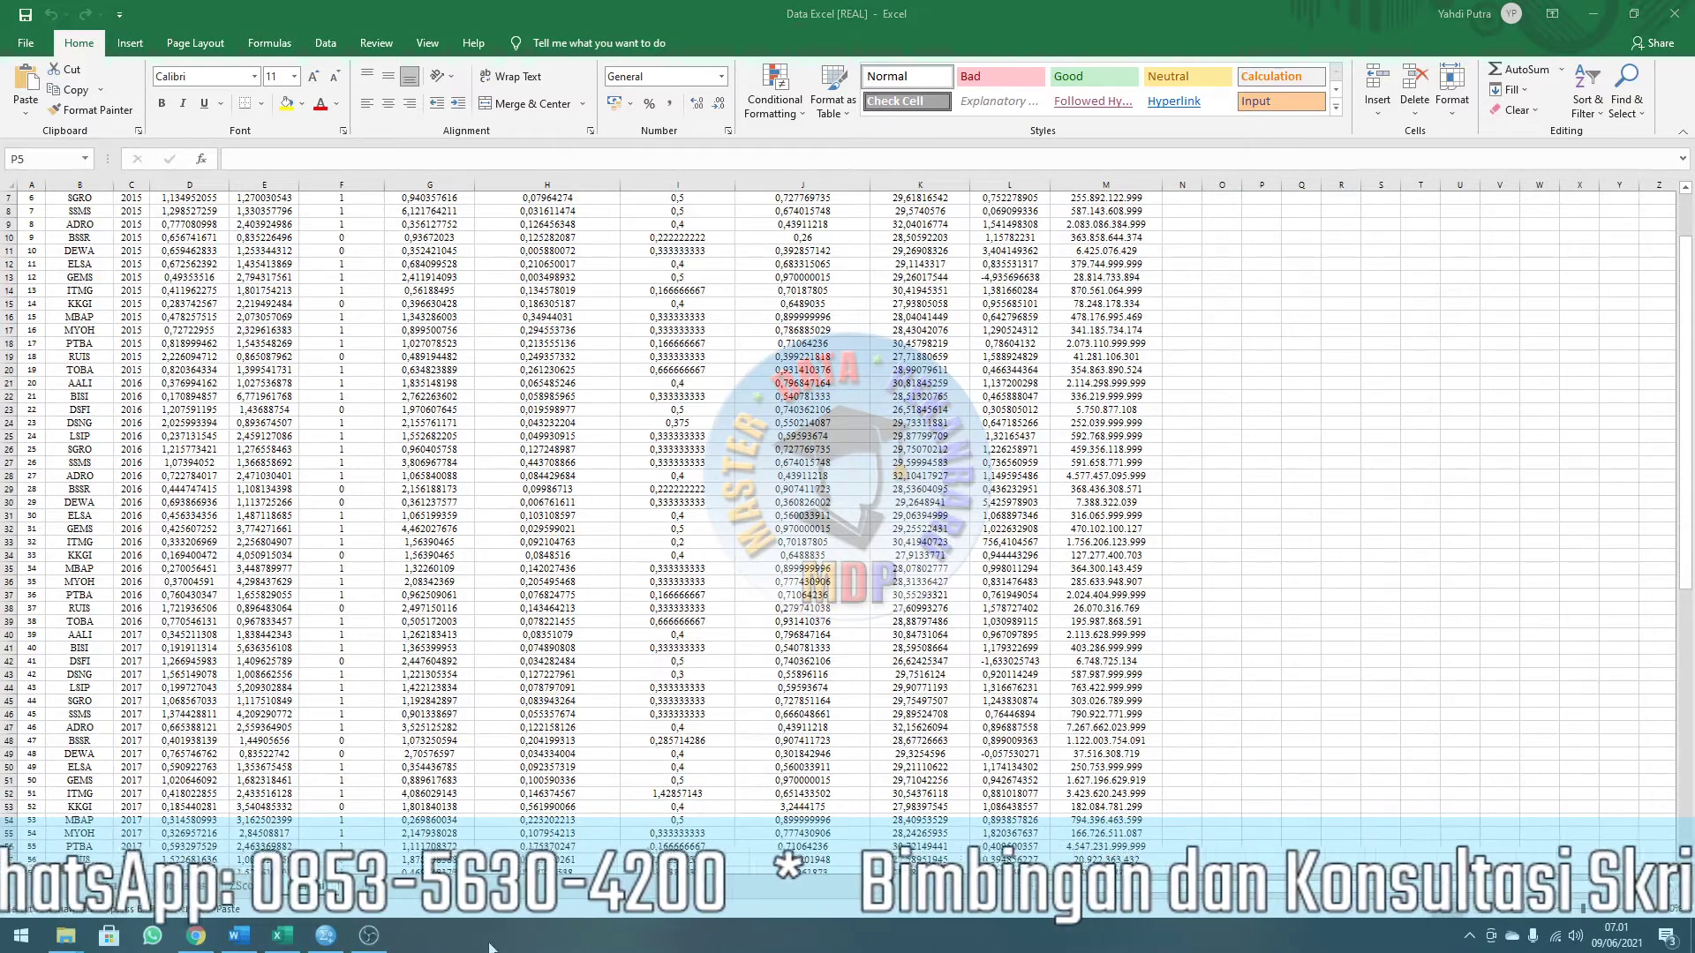
pyautogui.scroll(2, 417, 415)
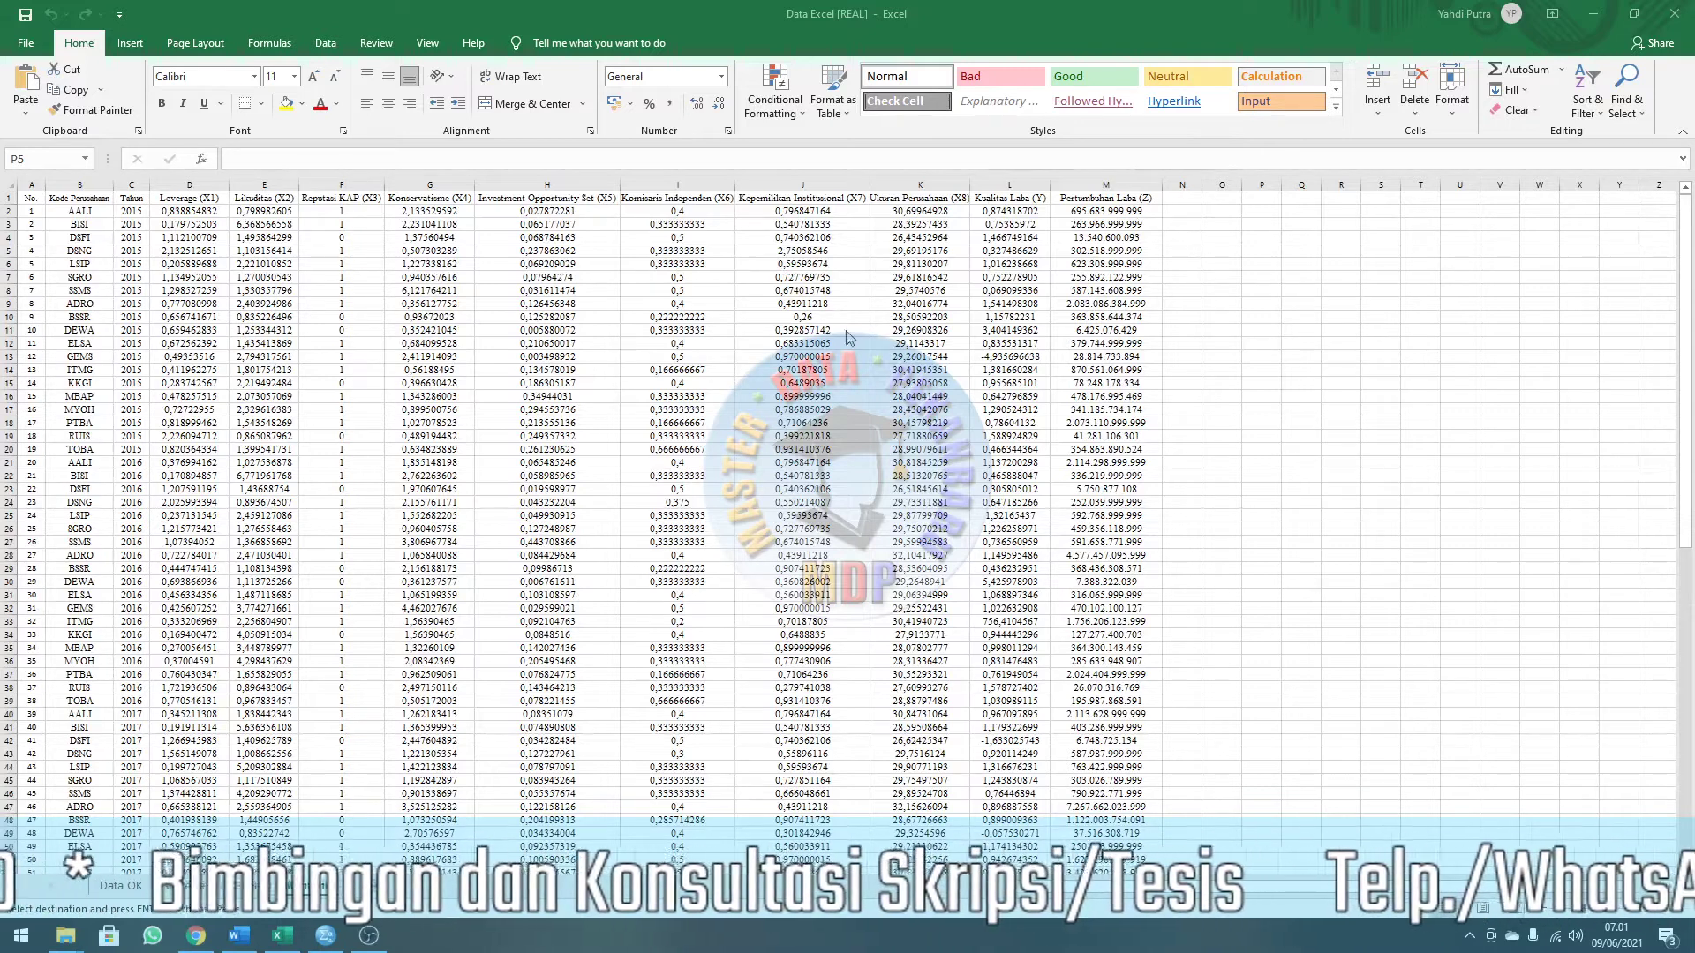
# Switch to the Input Awal.sav dataset in SPSS and examine the variable definitions for X1 to X8, Y and Z.
pyautogui.moveTo(337, 945)
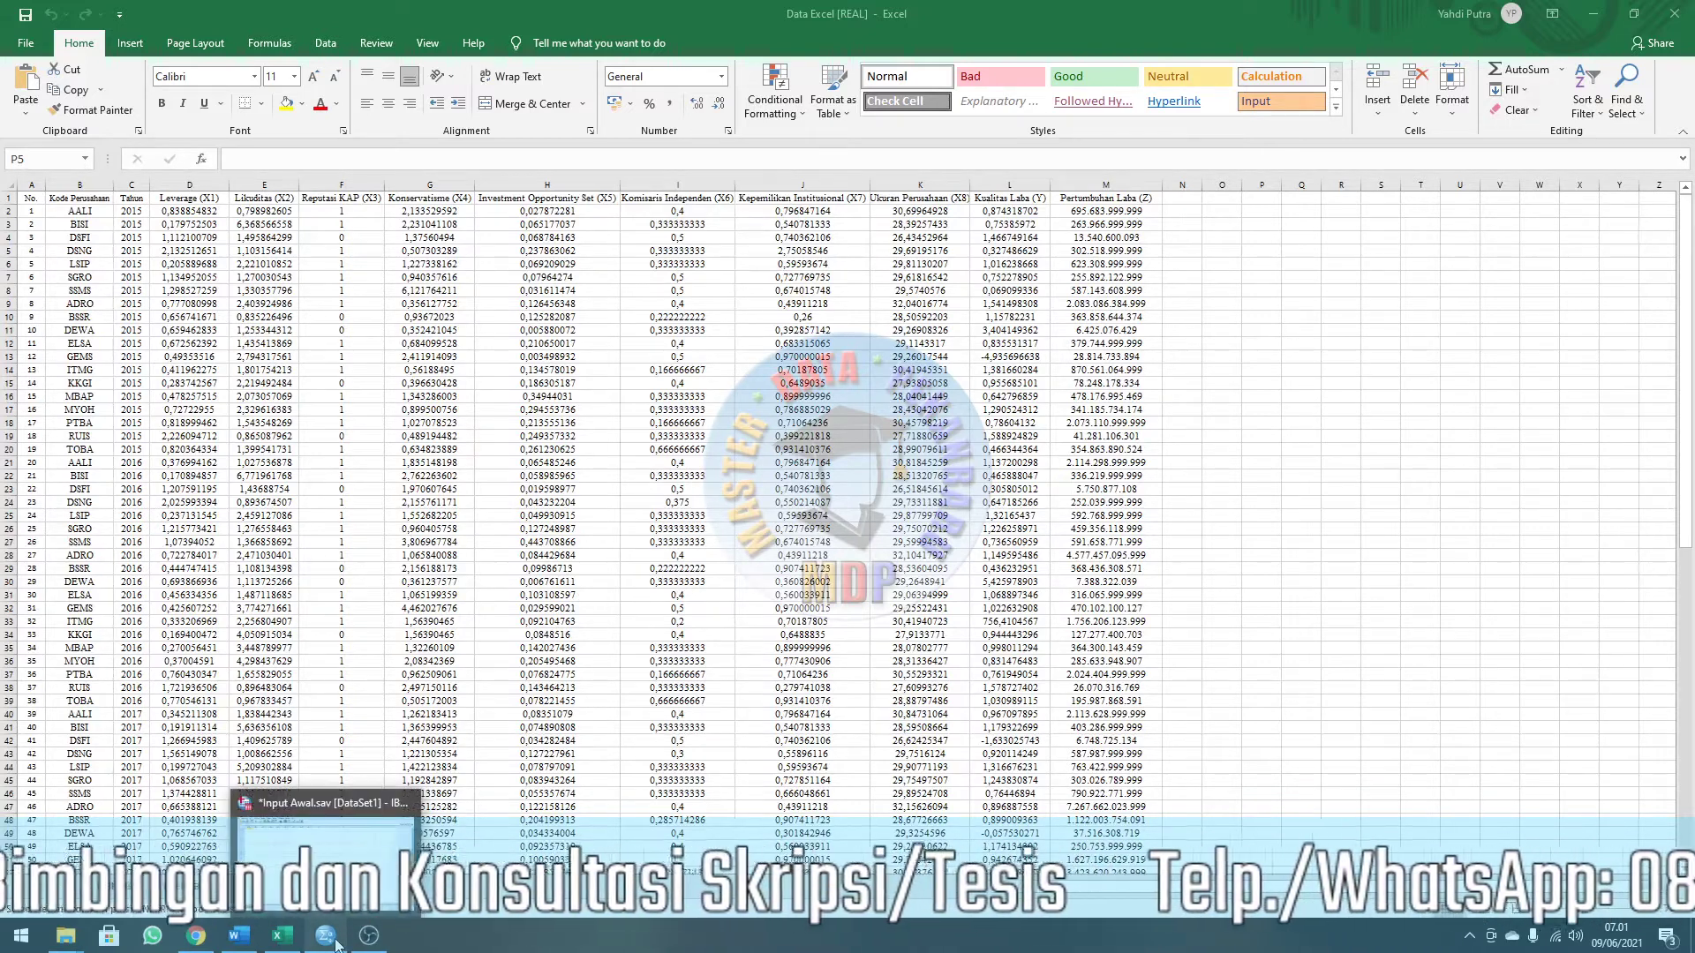
pyautogui.click(336, 944)
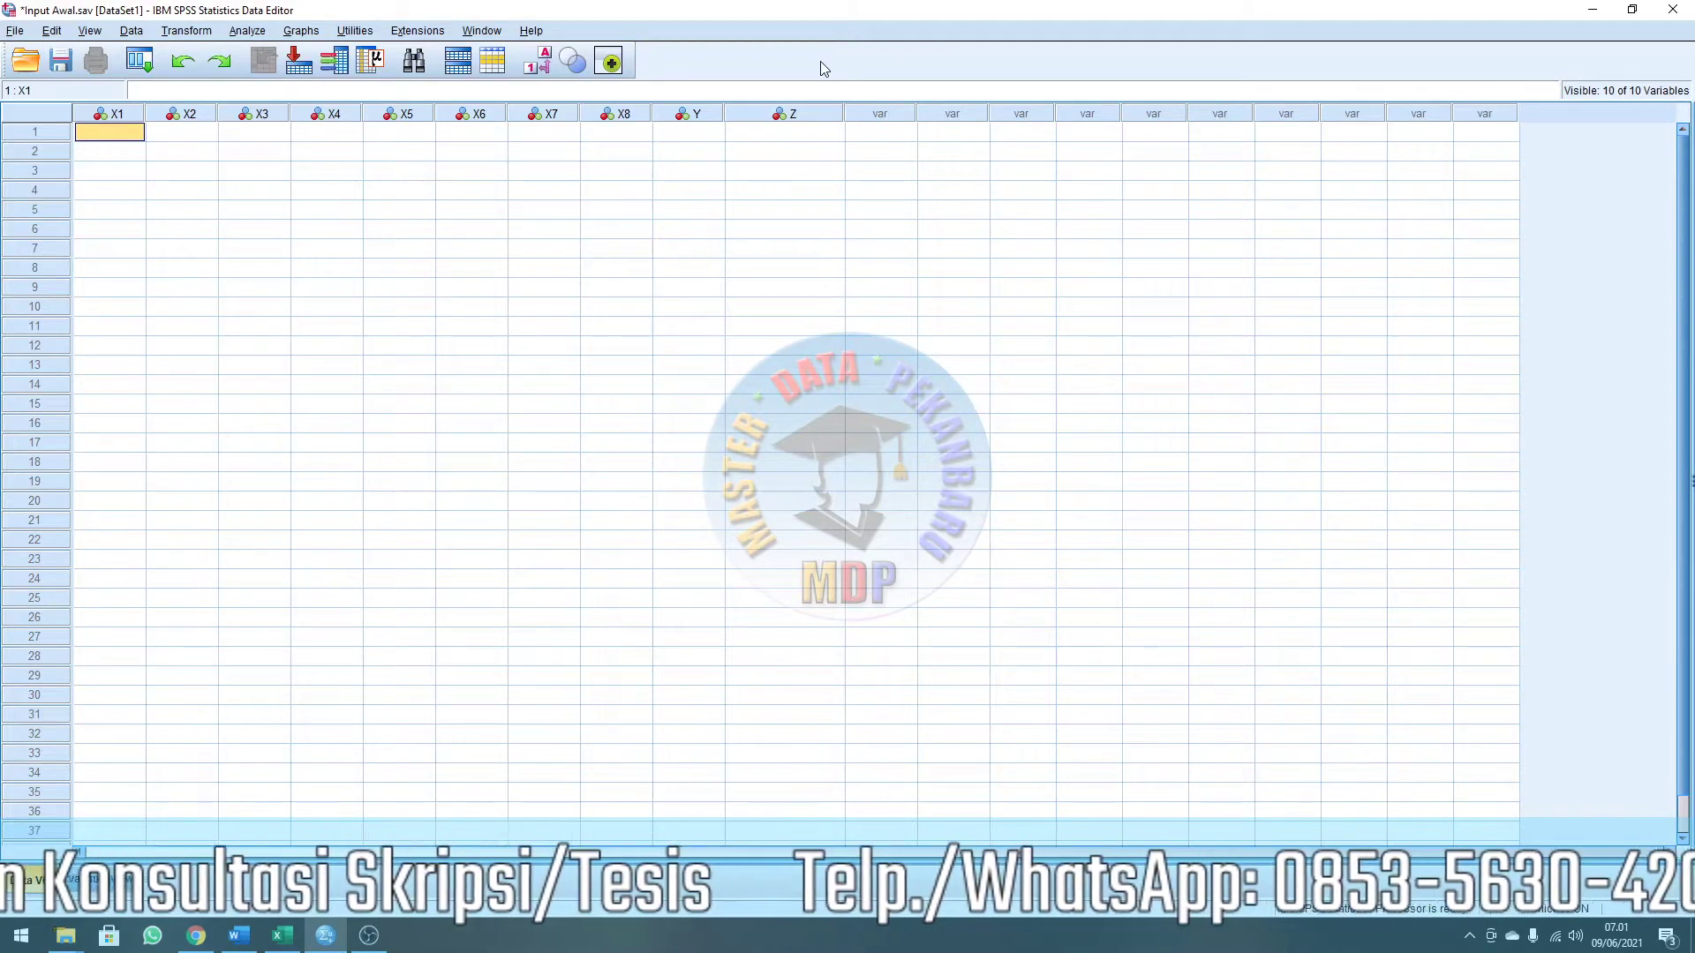
pyautogui.click(98, 880)
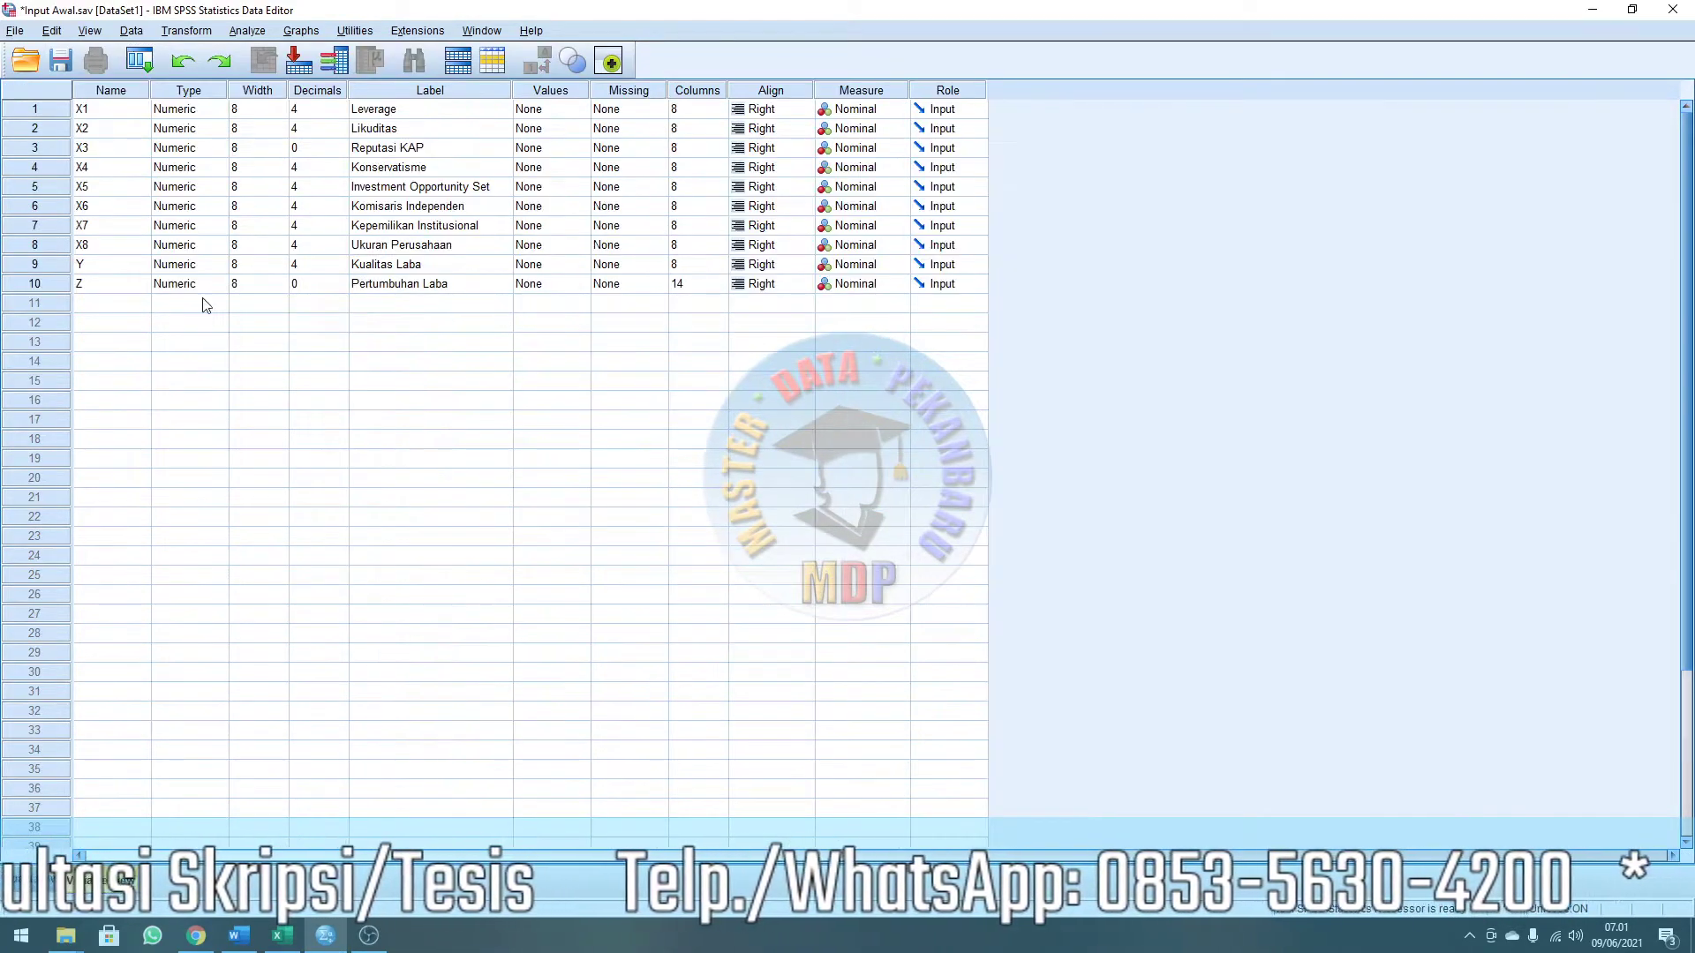
pyautogui.click(46, 109)
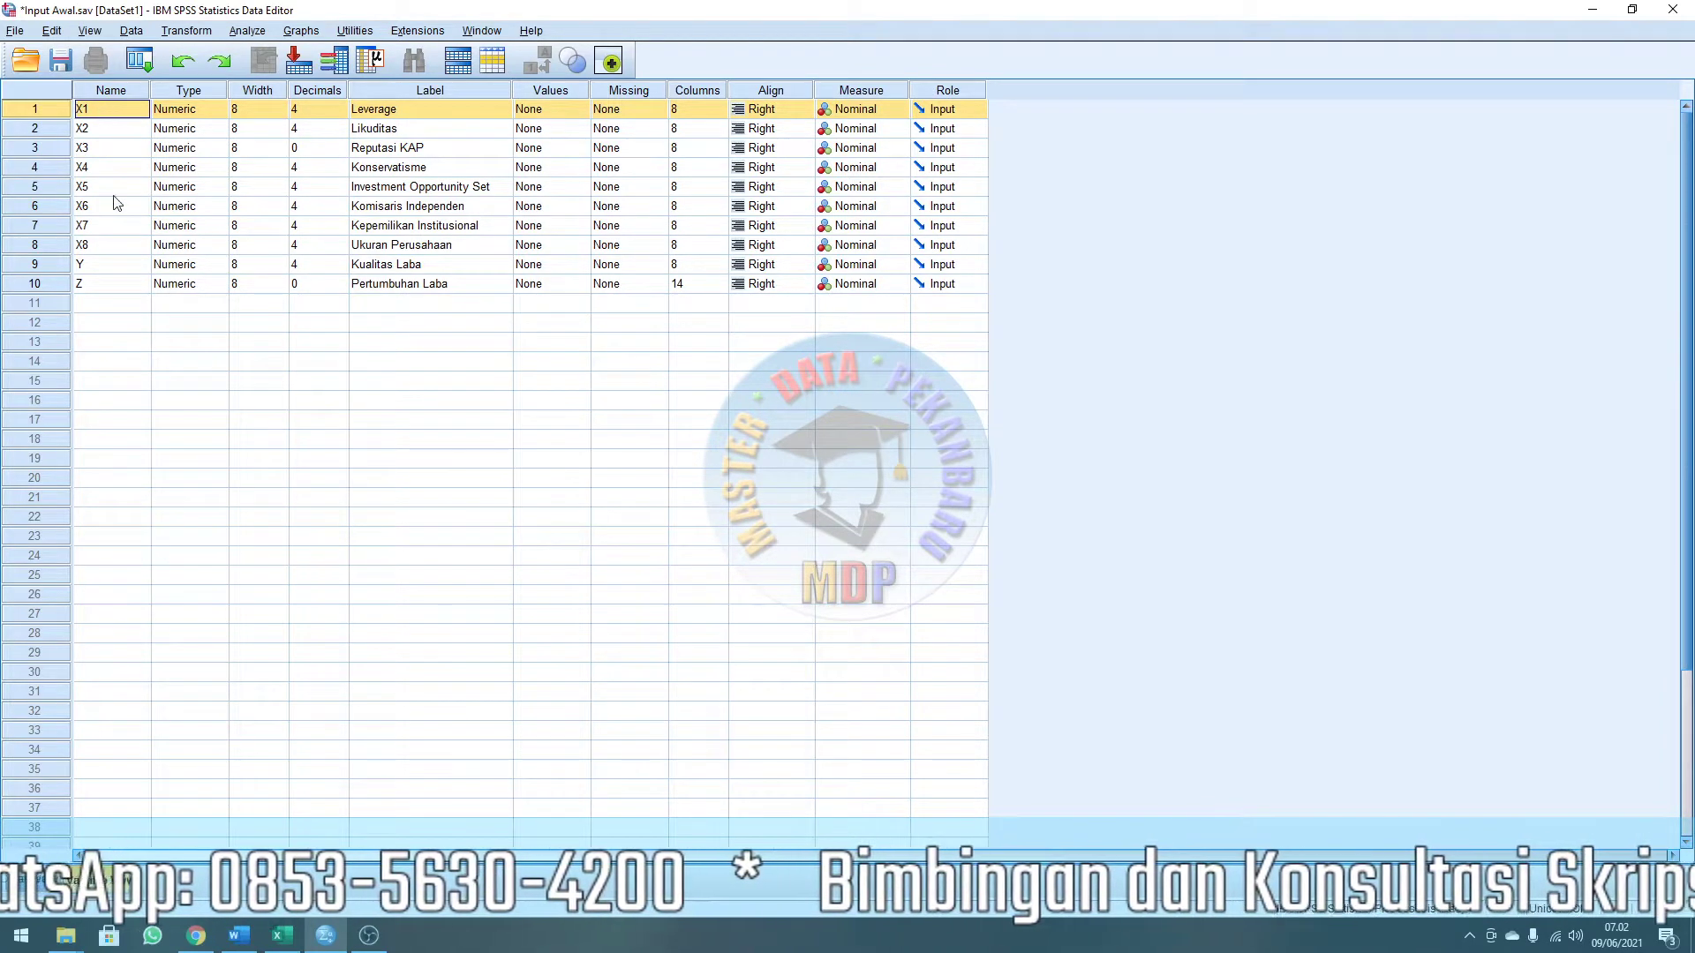
pyautogui.click(46, 883)
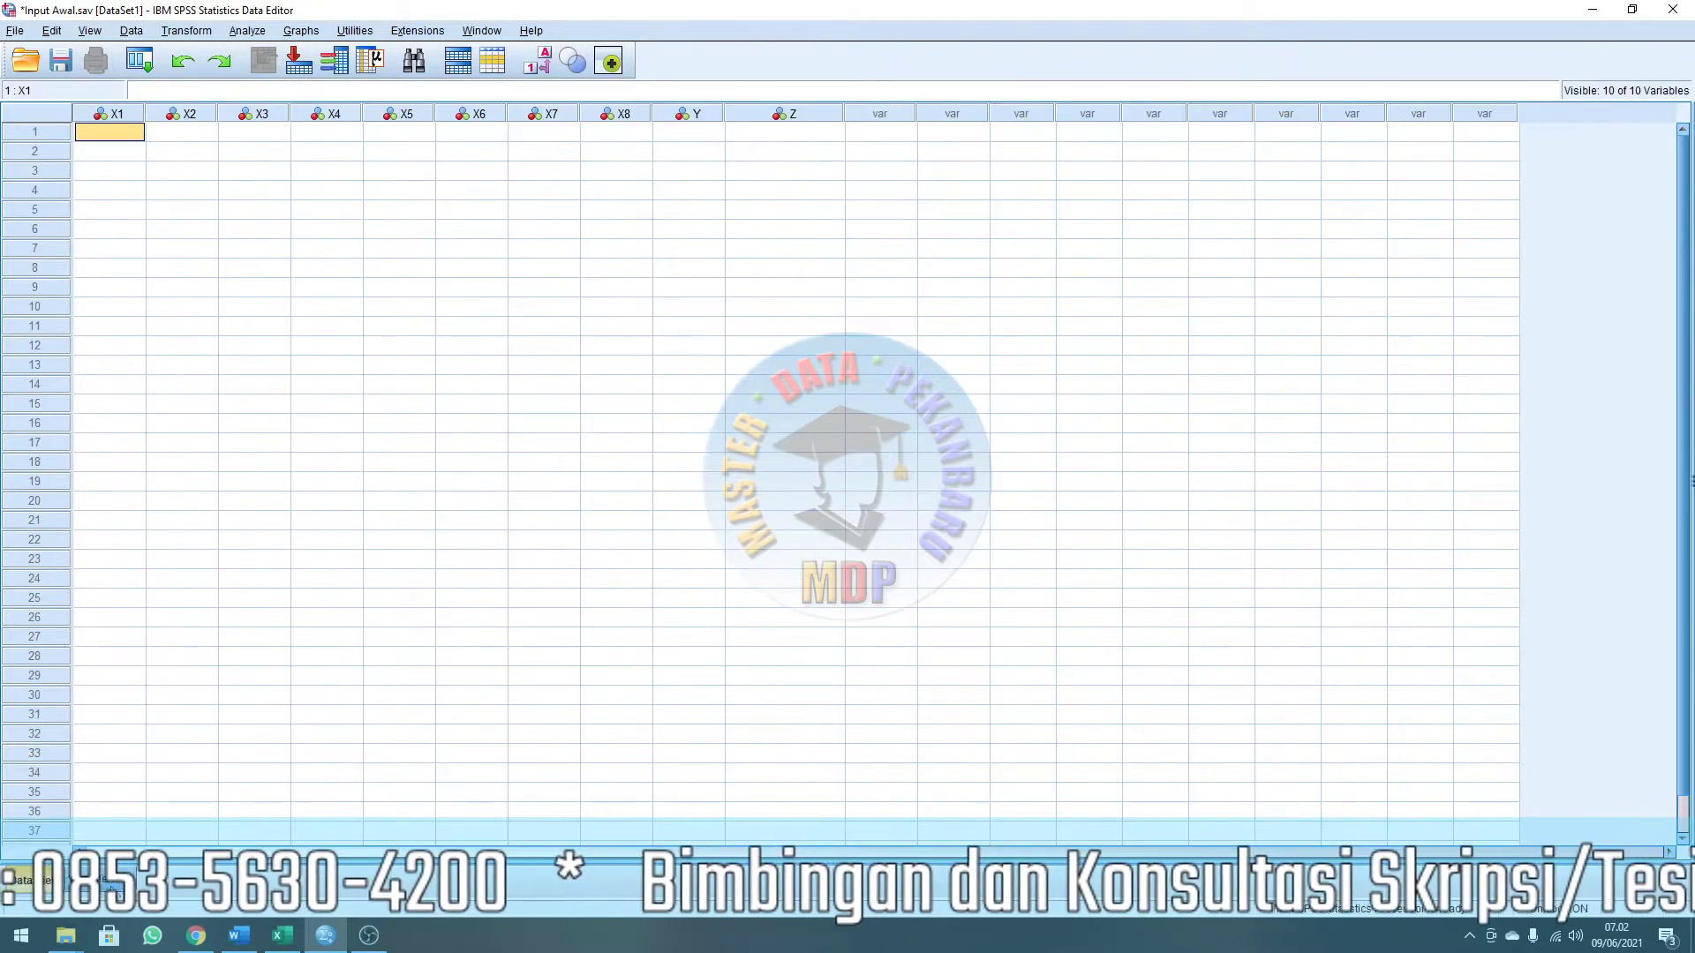
pyautogui.click(110, 883)
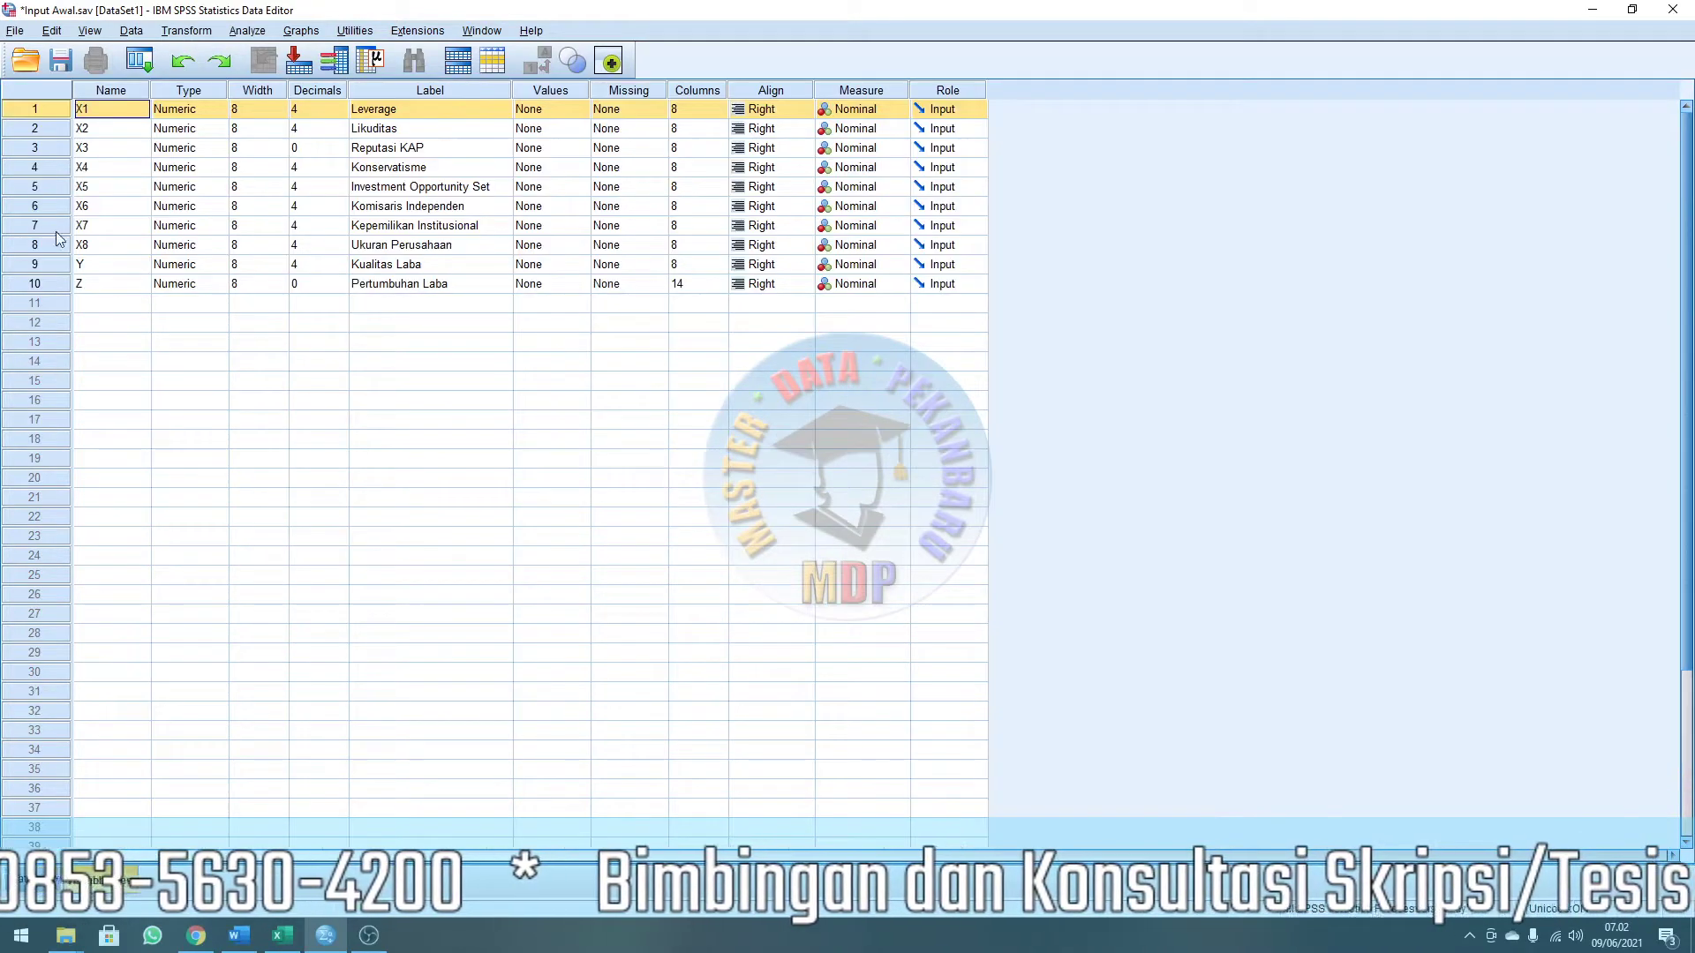
pyautogui.click(107, 132)
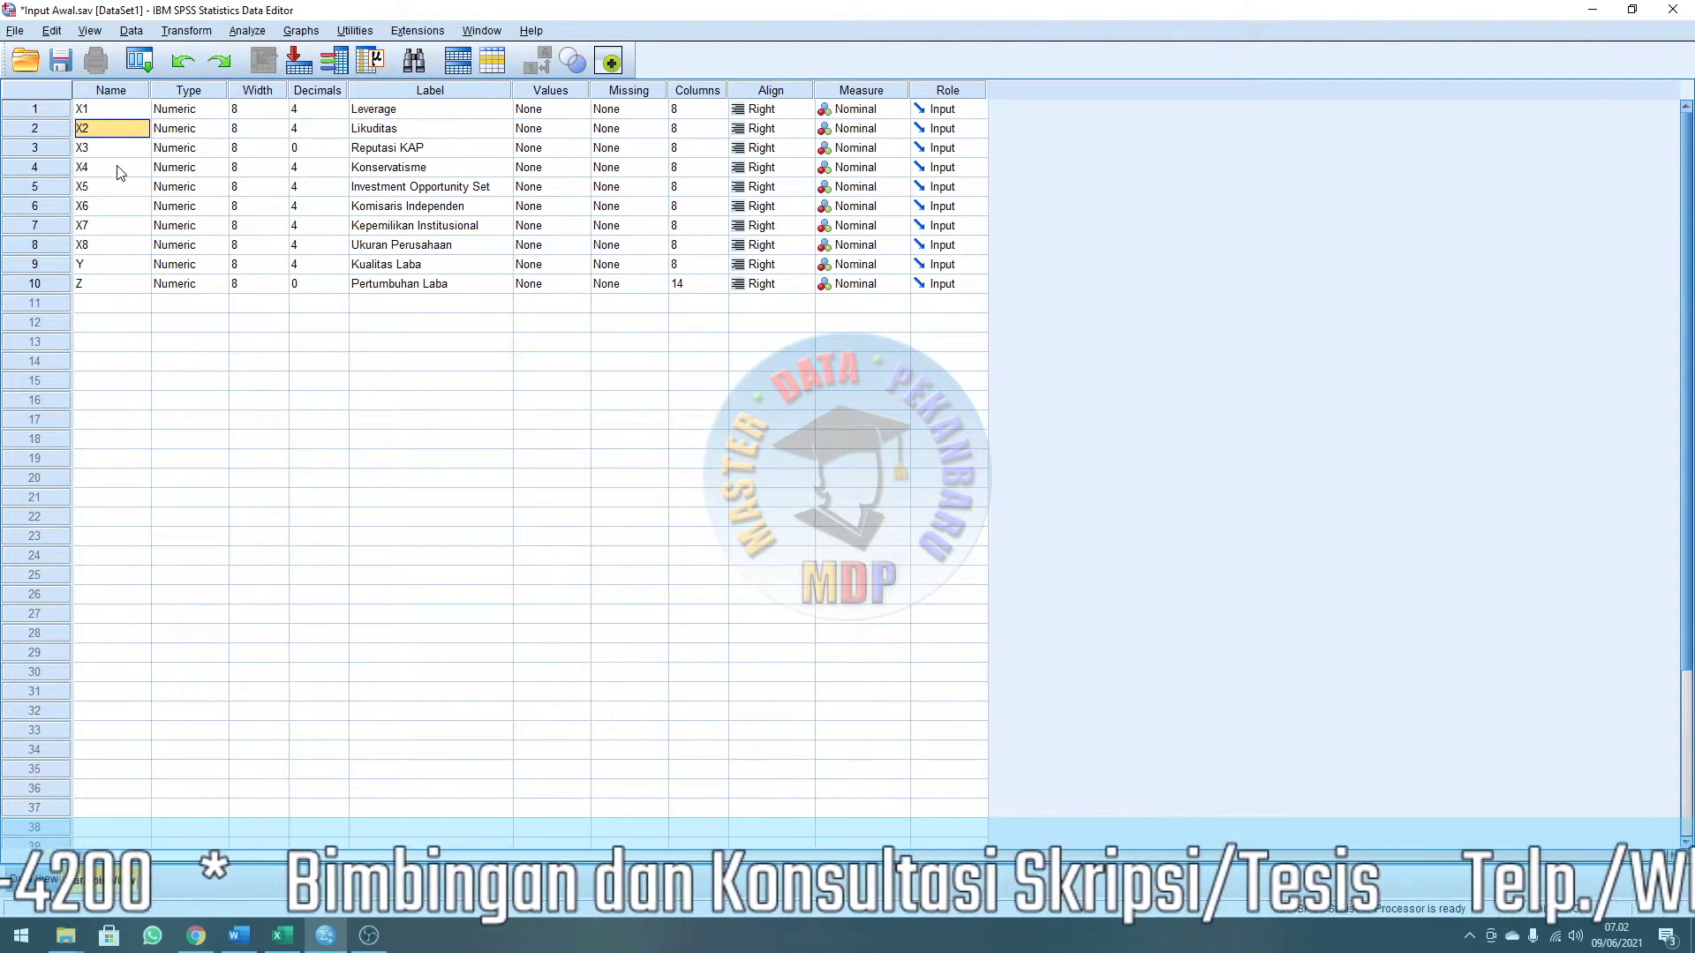
pyautogui.click(92, 266)
pyautogui.click(90, 285)
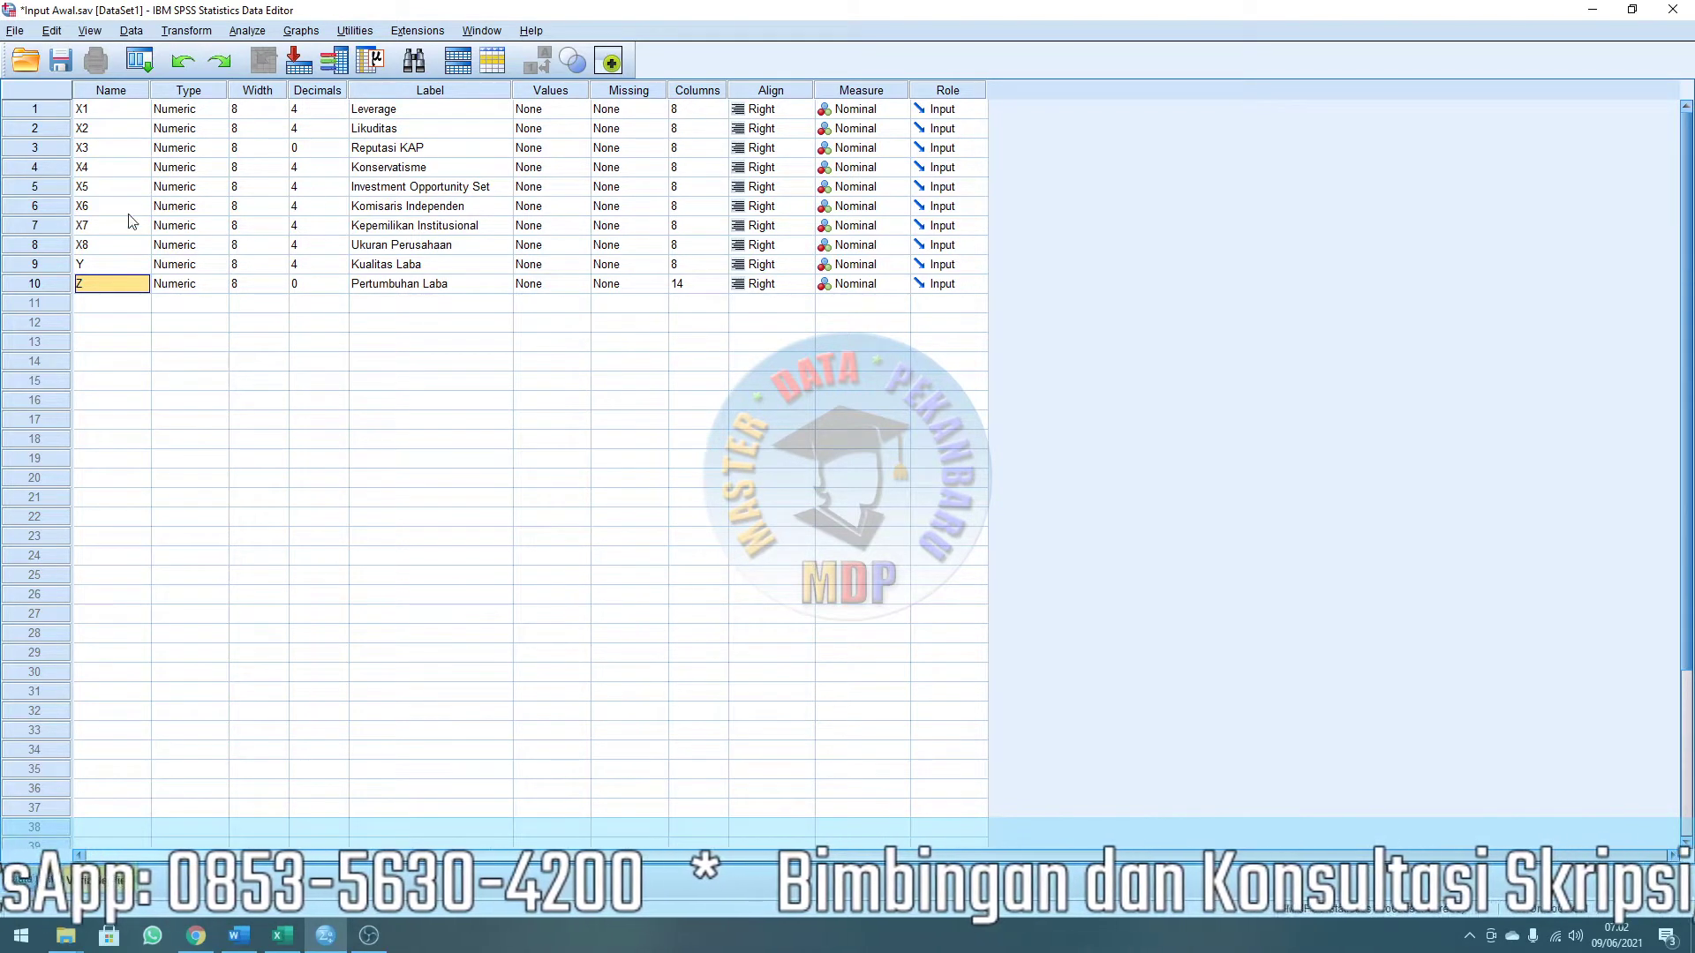
# Compare the X3 variable definition in SPSS with the Reputasi KAP (X3) column in the Excel workbook.
pyautogui.click(35, 148)
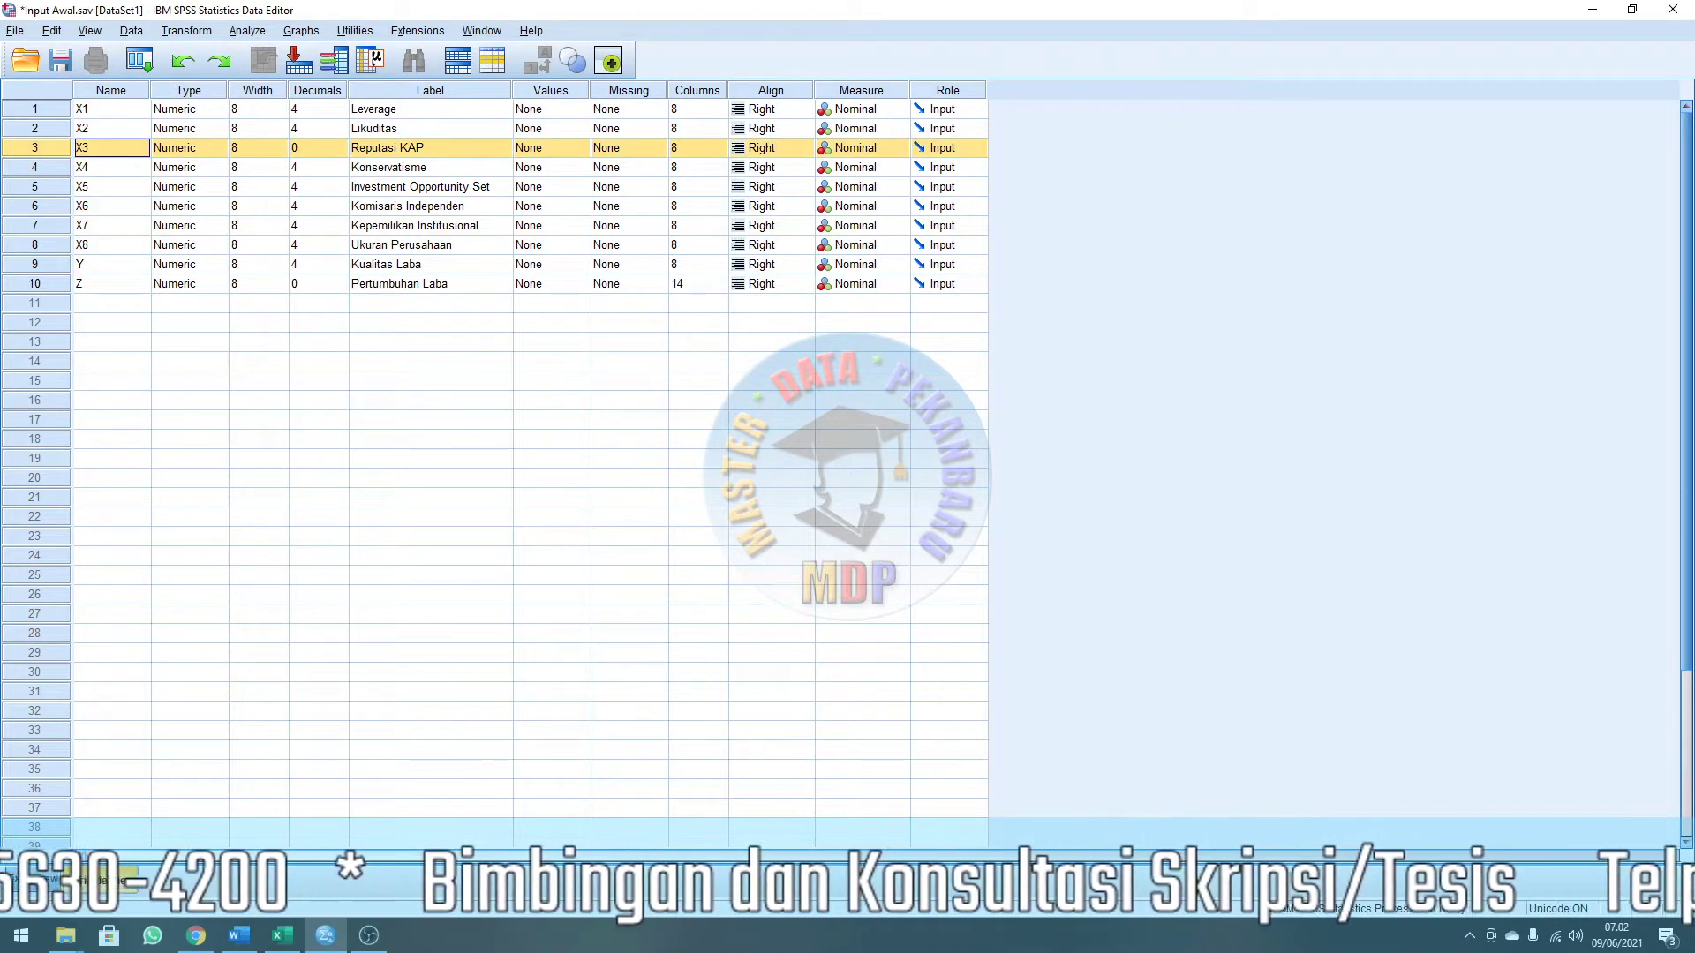
pyautogui.click(272, 941)
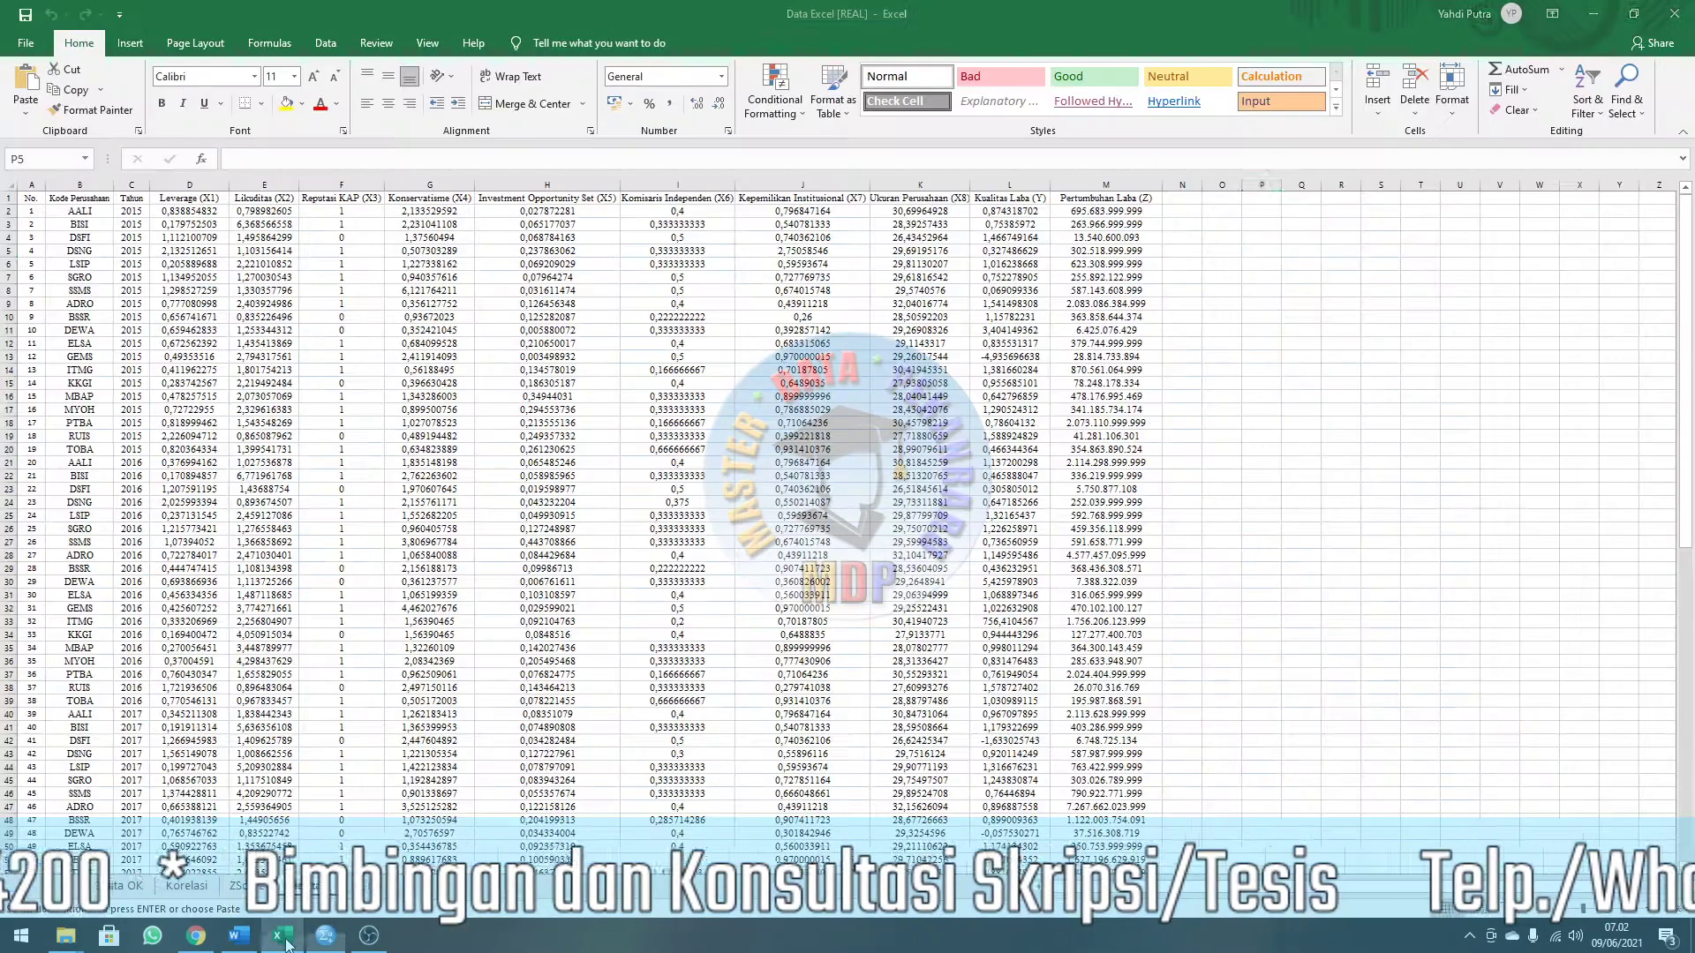
pyautogui.click(343, 180)
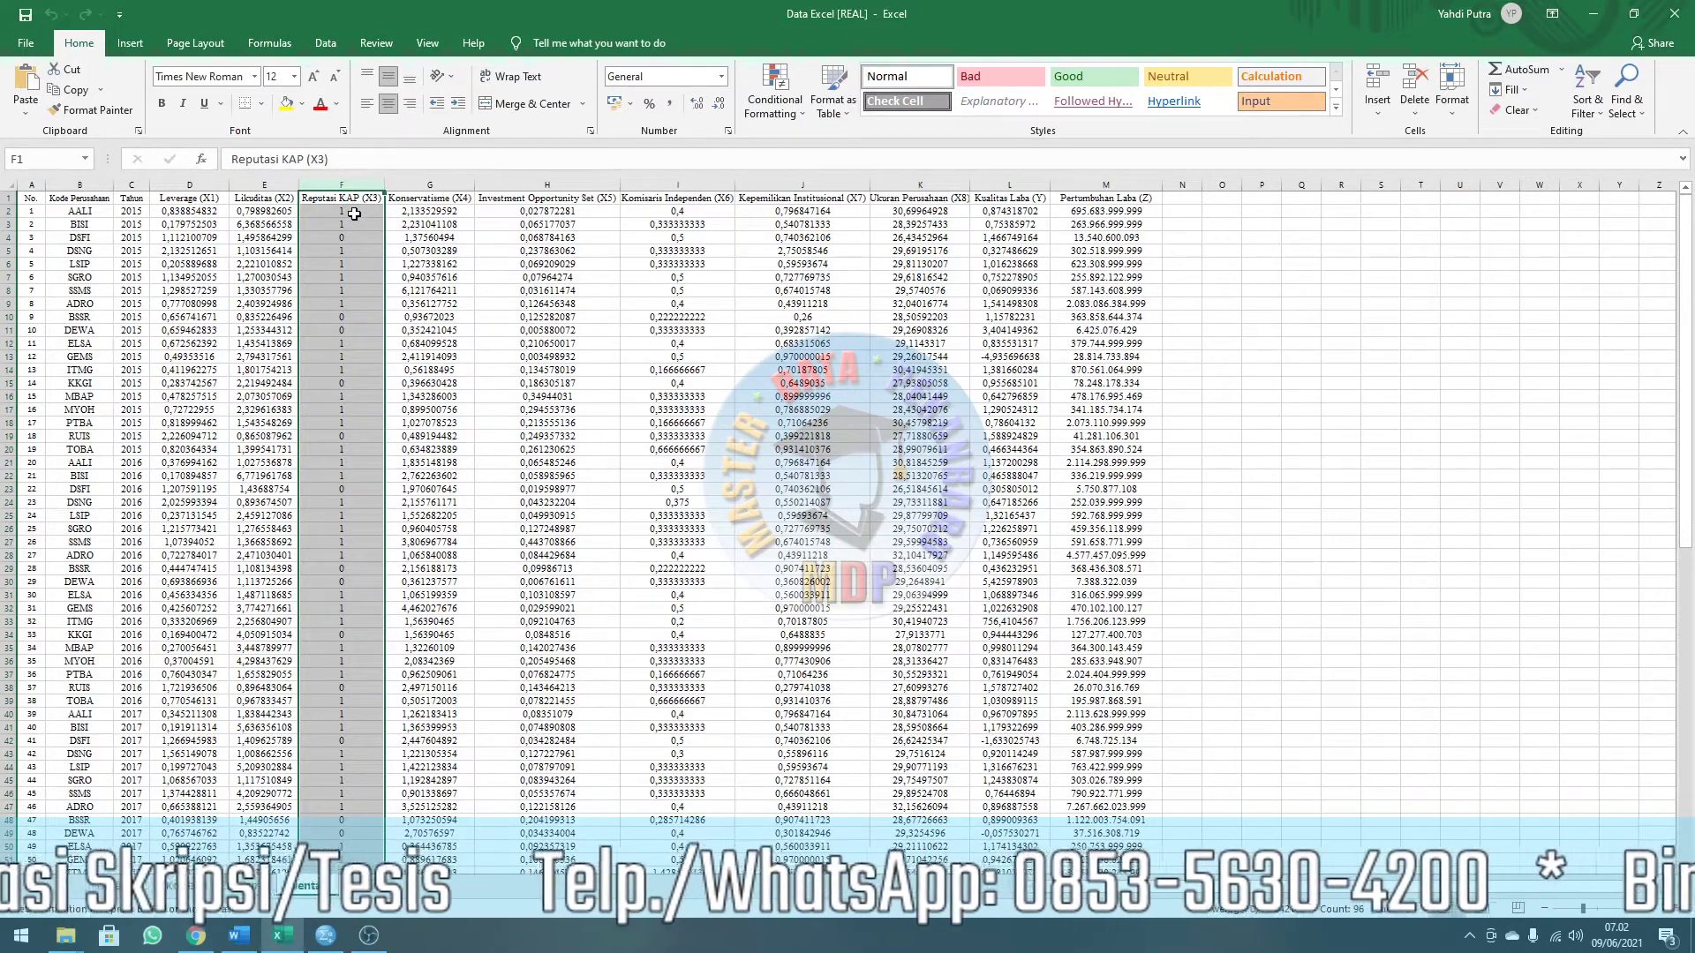
pyautogui.click(418, 947)
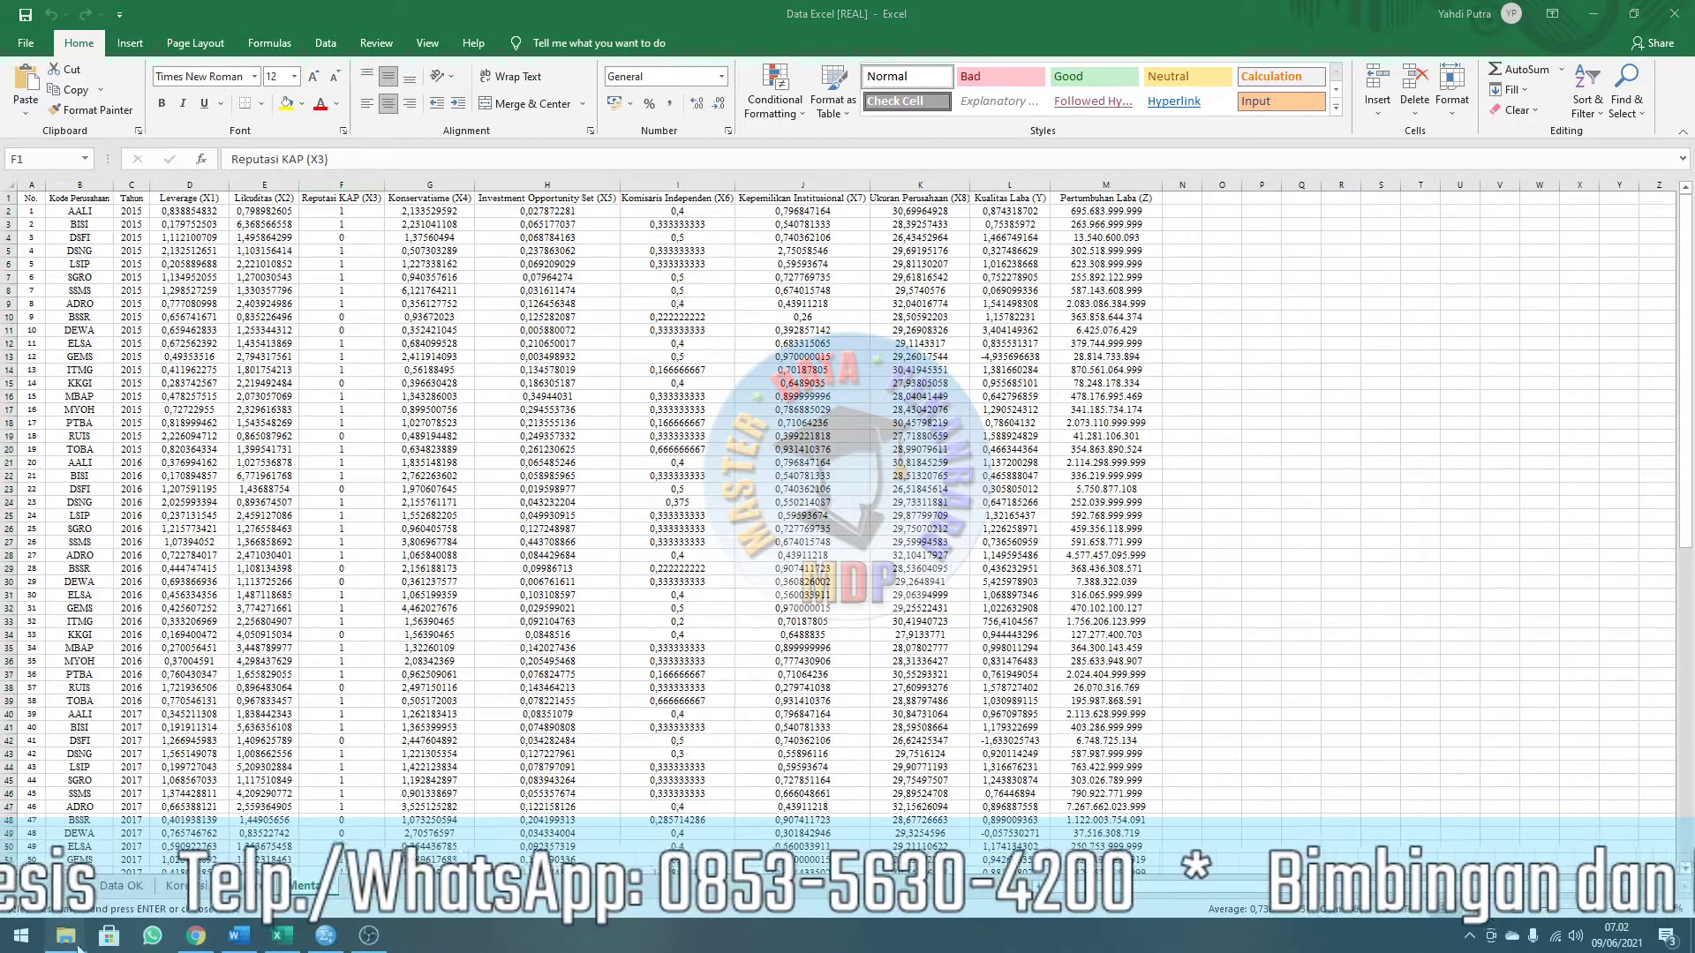
# Compare the Z variable definition in SPSS with the Pertumbuhan Laba (Z) column in the Excel workbook.
pyautogui.click(325, 938)
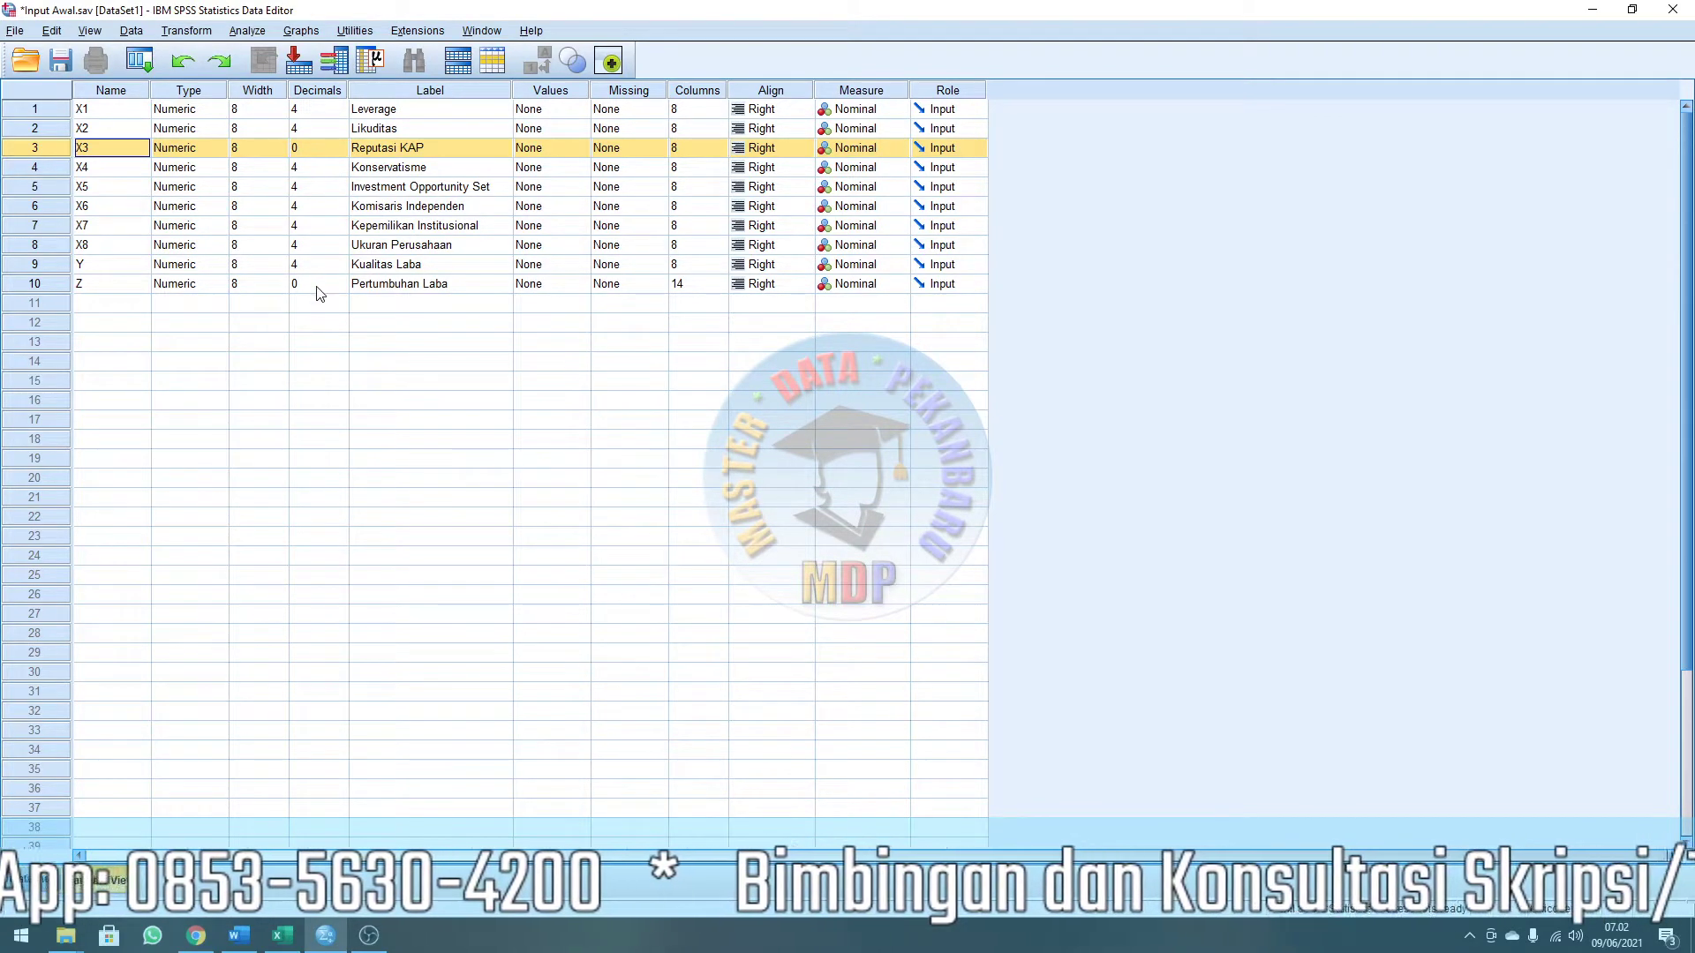
pyautogui.click(37, 287)
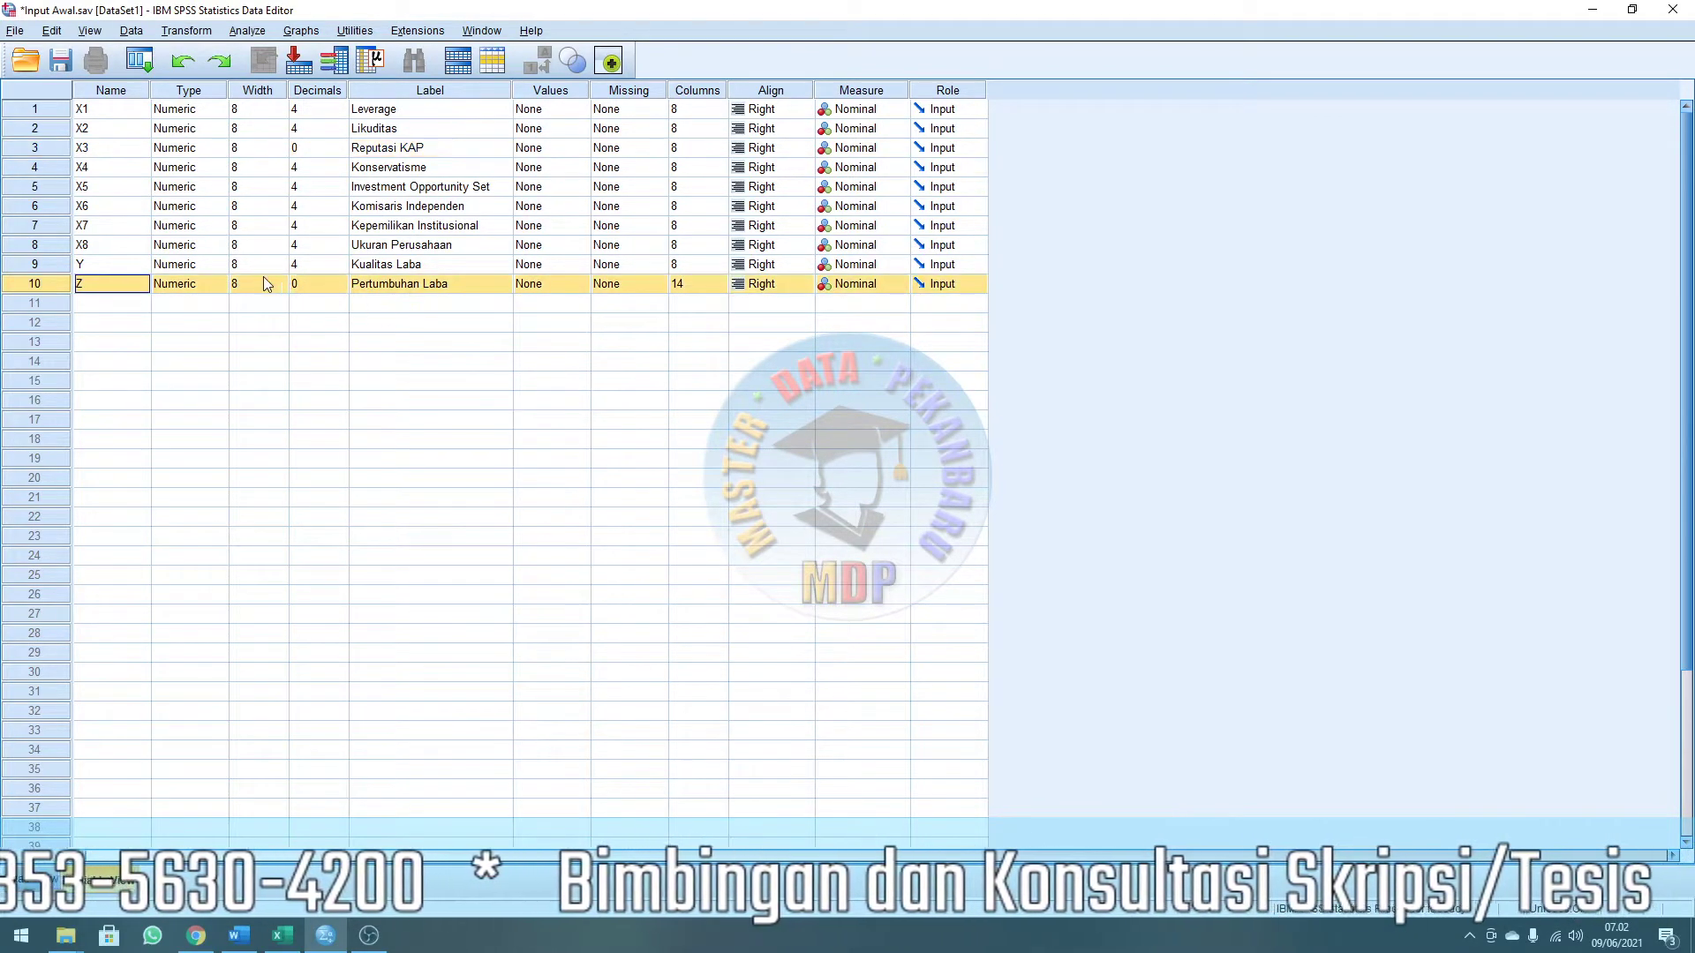
pyautogui.click(282, 936)
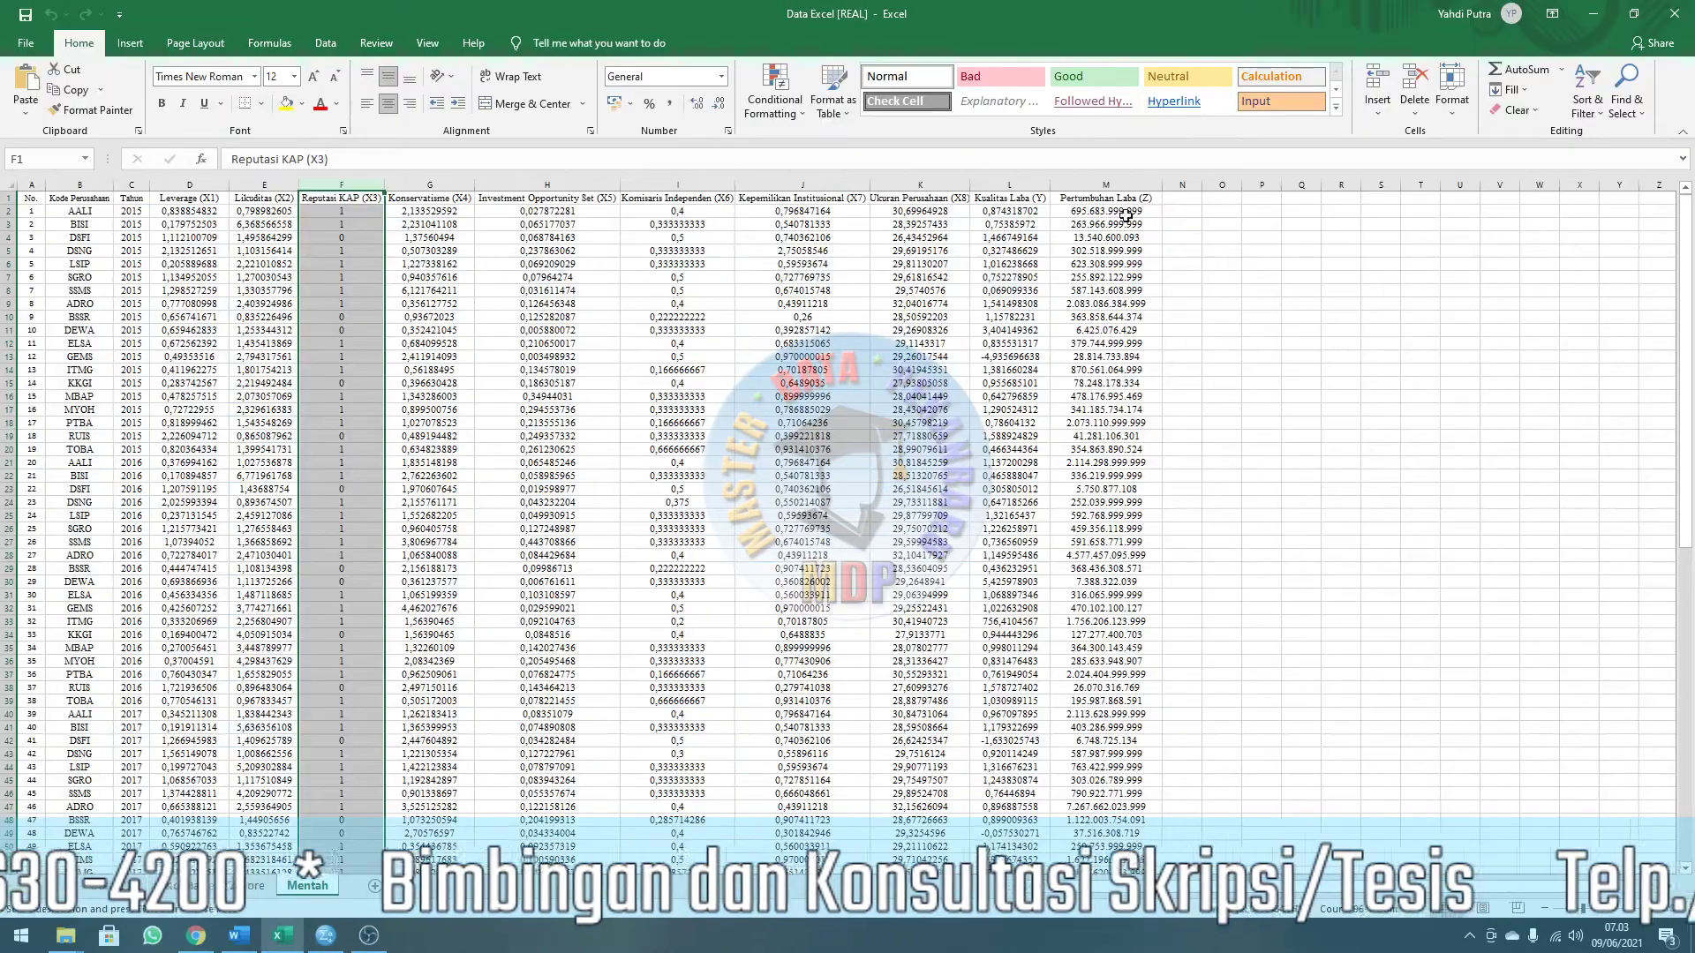
pyautogui.click(1092, 196)
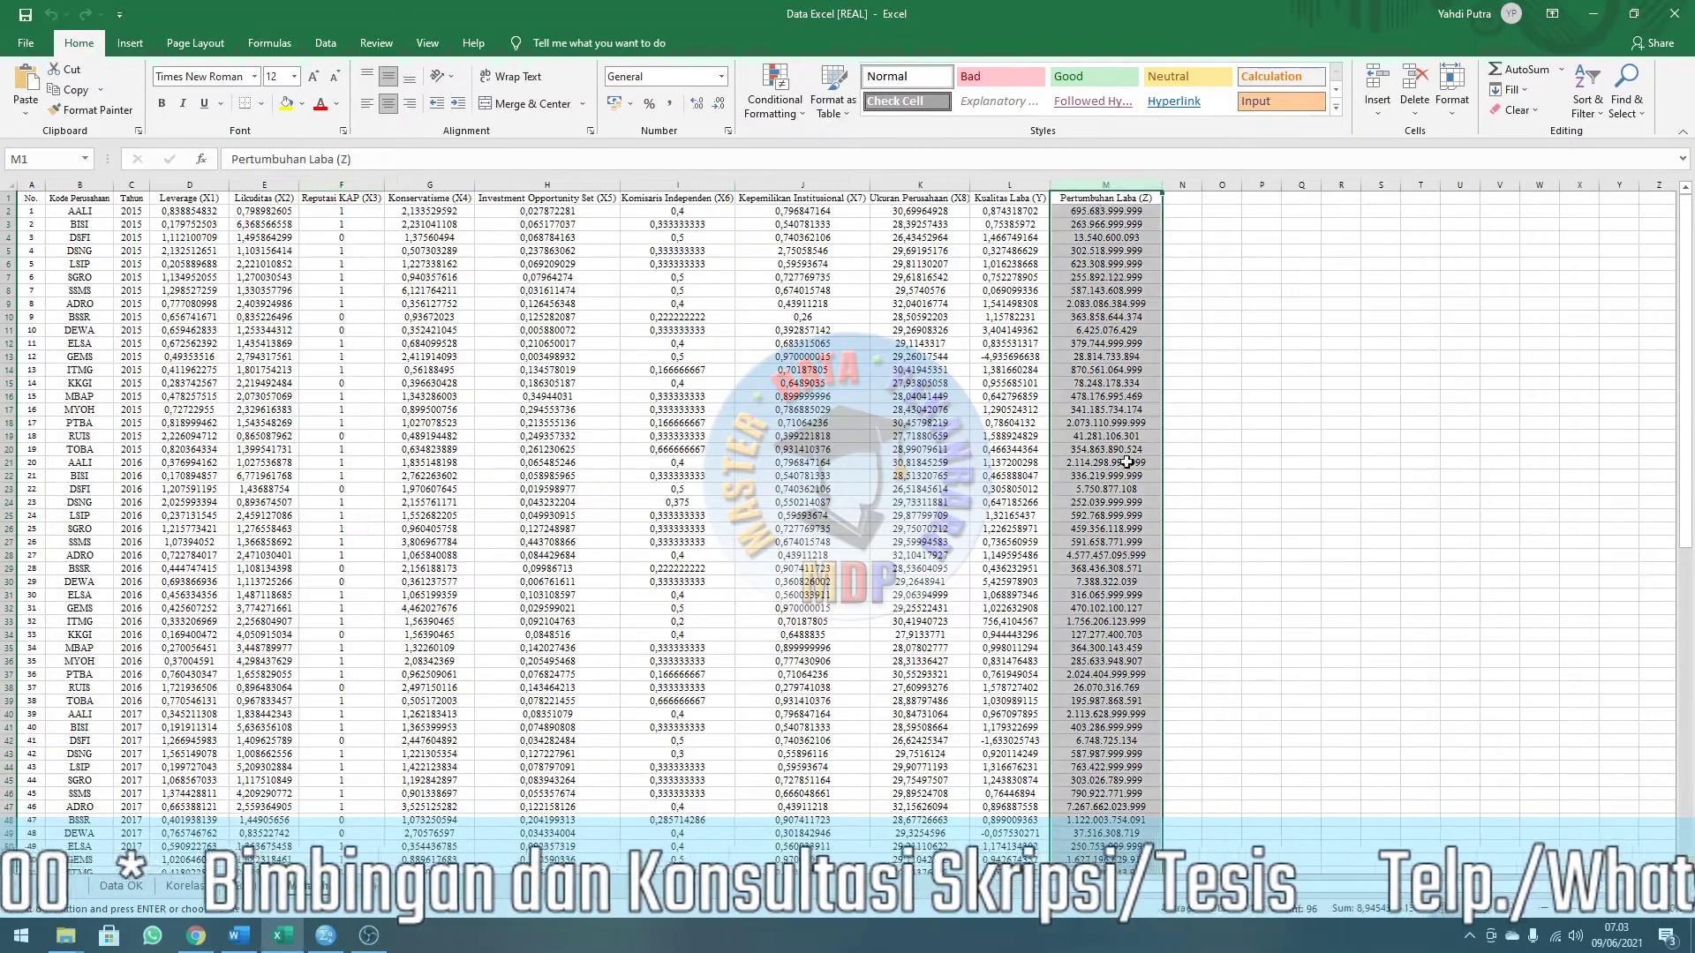
# Look through the Pertumbuhan Laba (Z) values down to the last row and highlight the Leverage (X1) to Kualitas Laba (Y) columns.
pyautogui.scroll(-6, 1122, 465)
pyautogui.scroll(-4, 1122, 466)
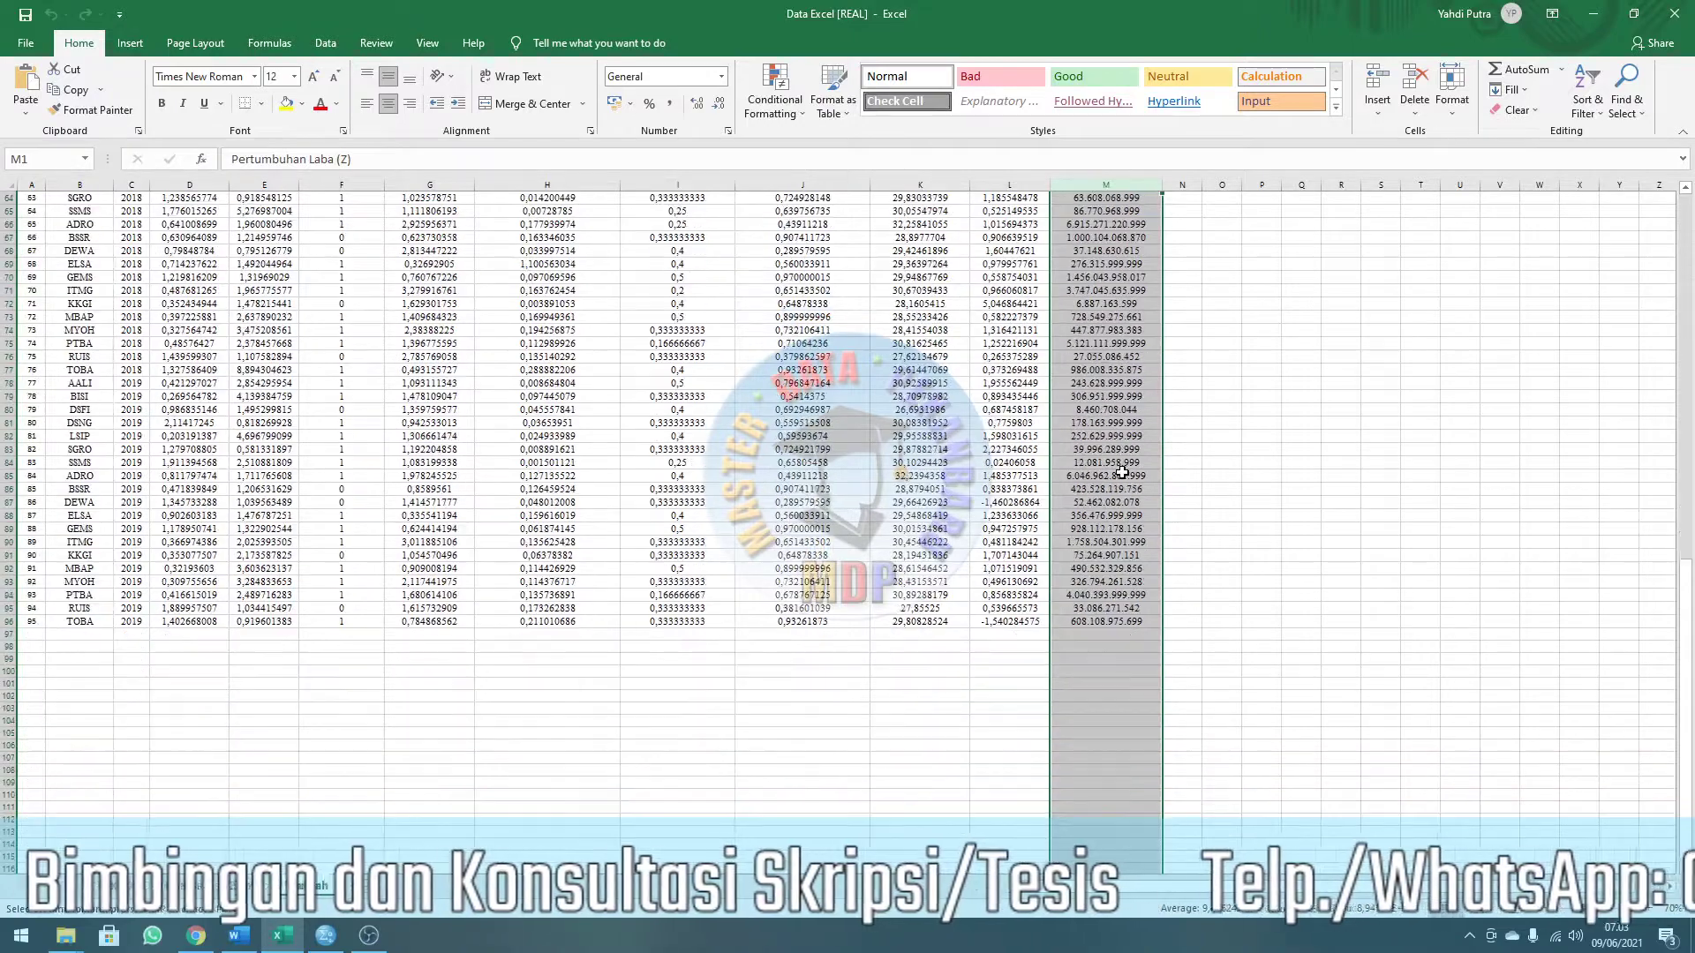
pyautogui.scroll(10, 1122, 472)
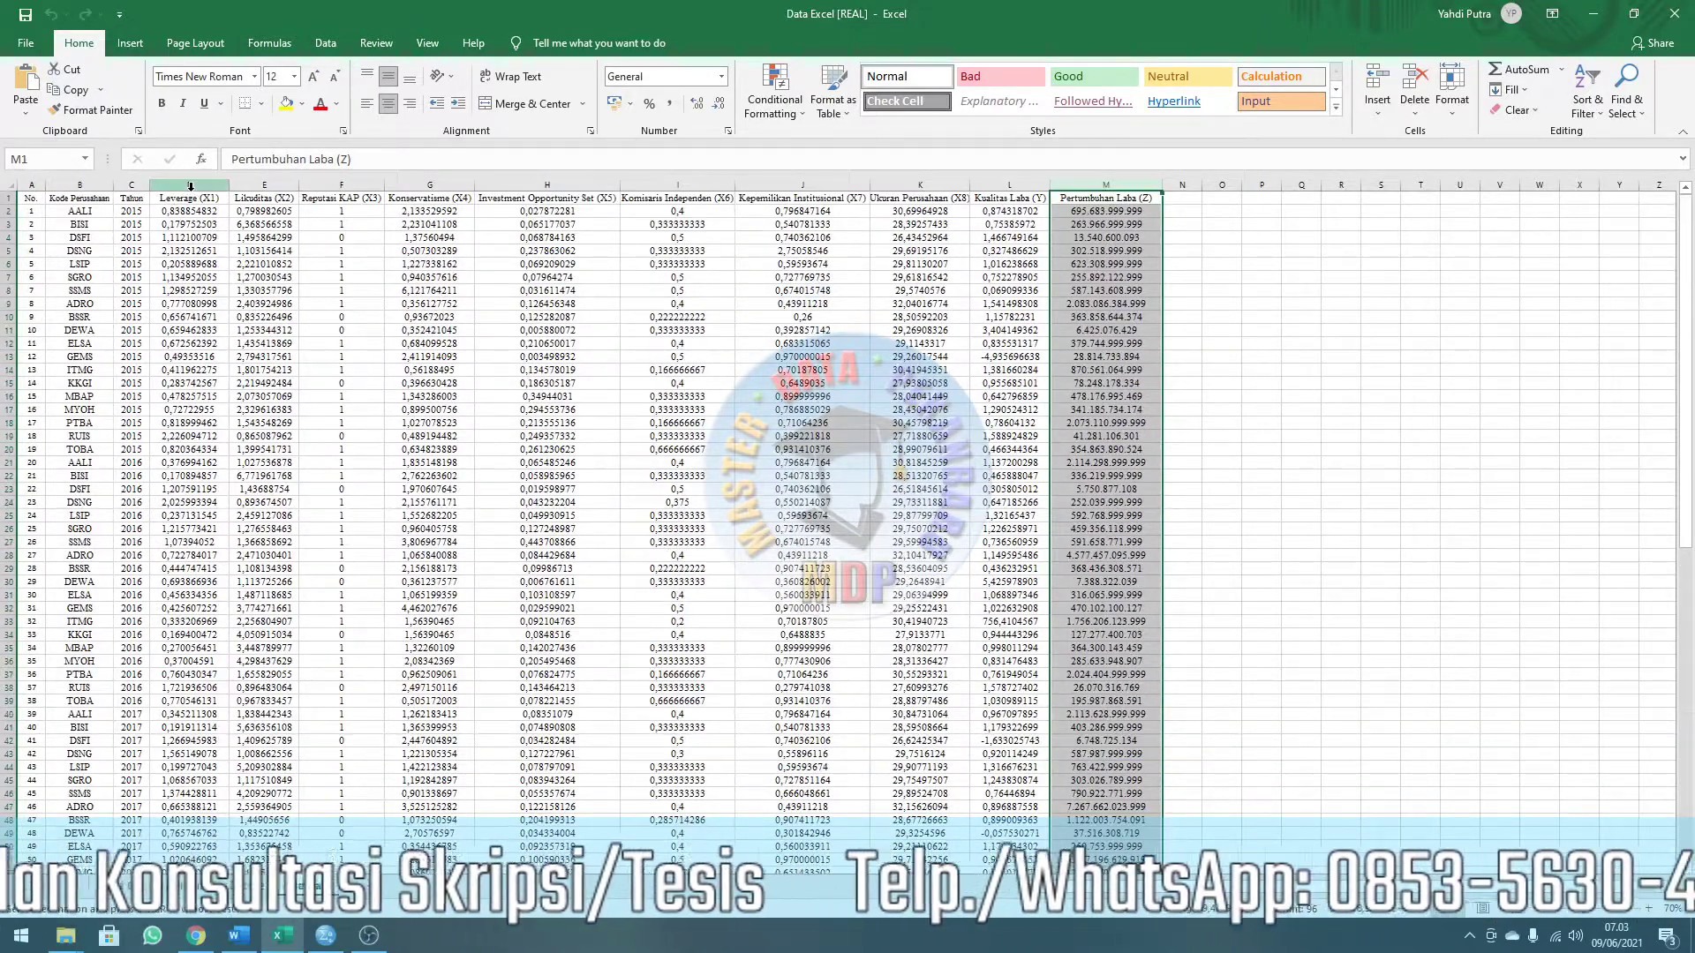
pyautogui.moveTo(190, 186); pyautogui.dragTo(996, 240)
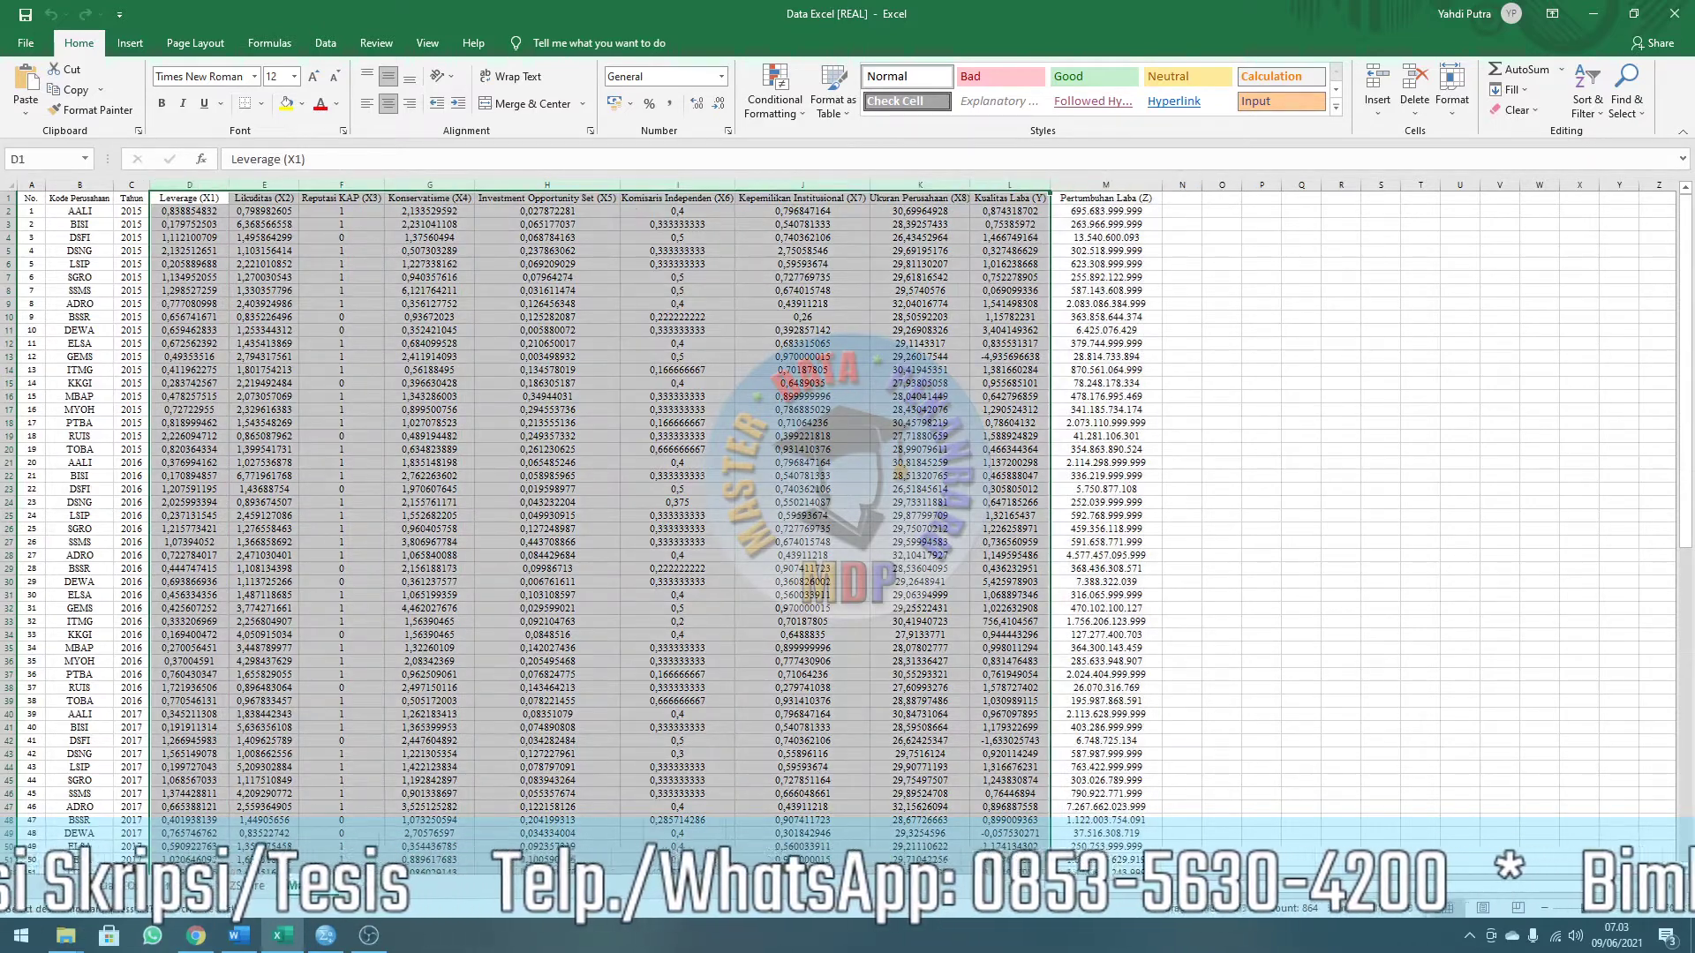
# Switch to the Input Awal.sav dataset in SPSS and change from the variable definitions to the data grid.
pyautogui.click(448, 945)
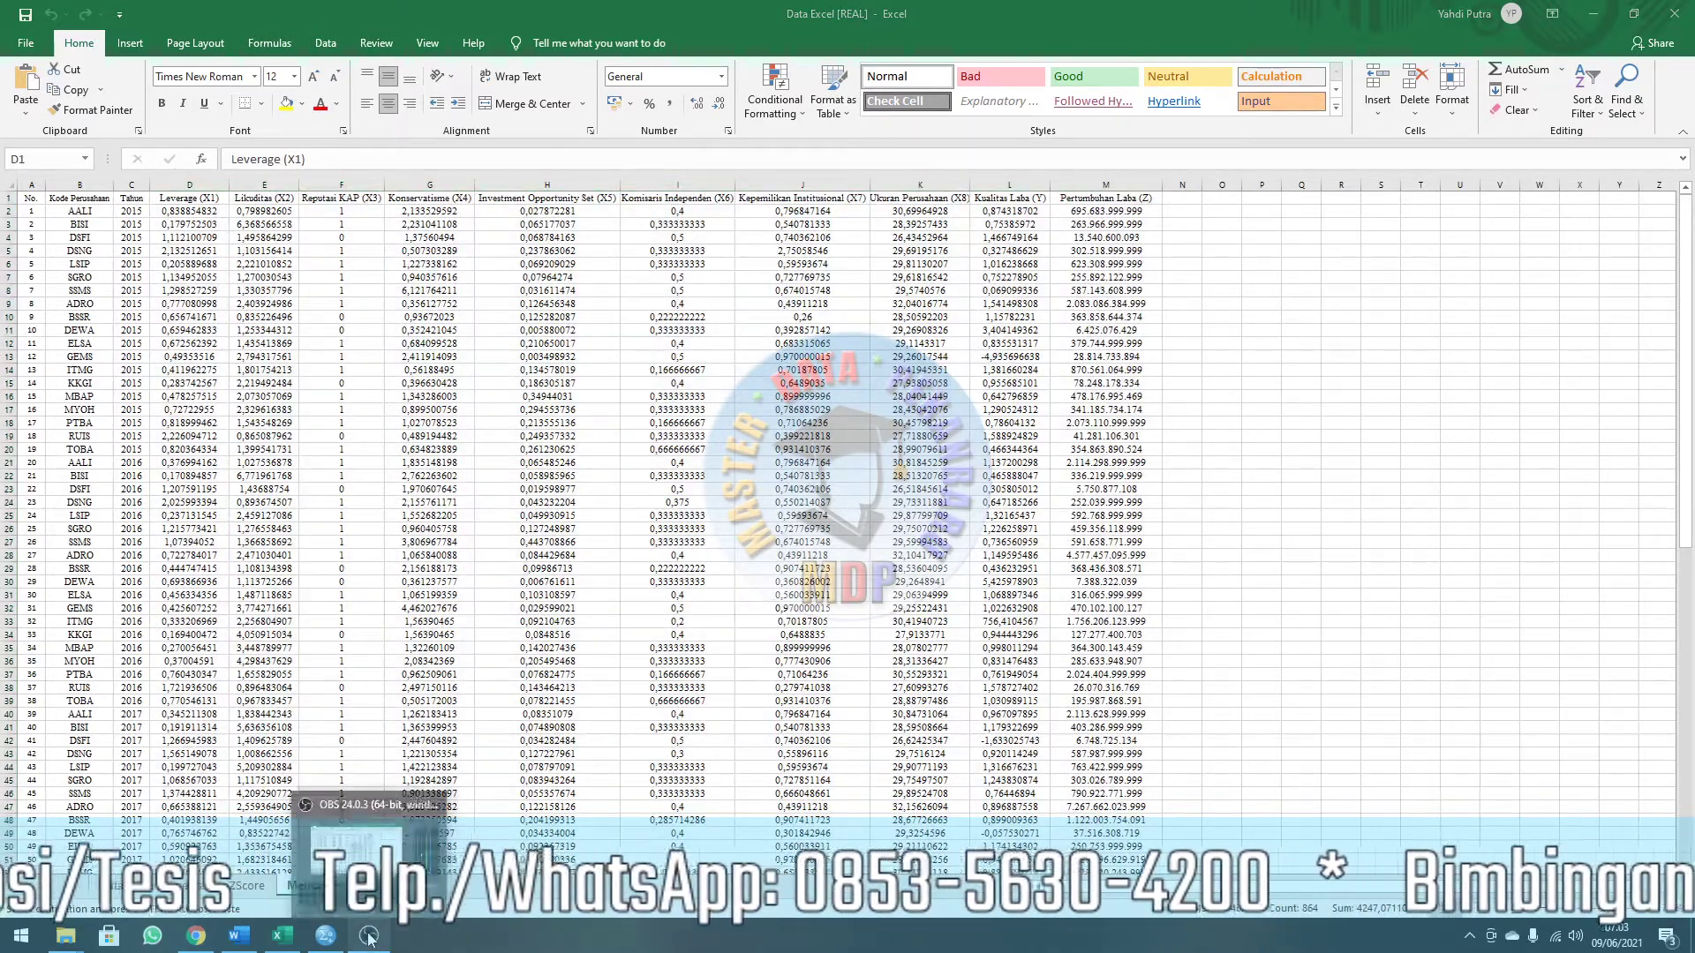
pyautogui.moveTo(200, 943)
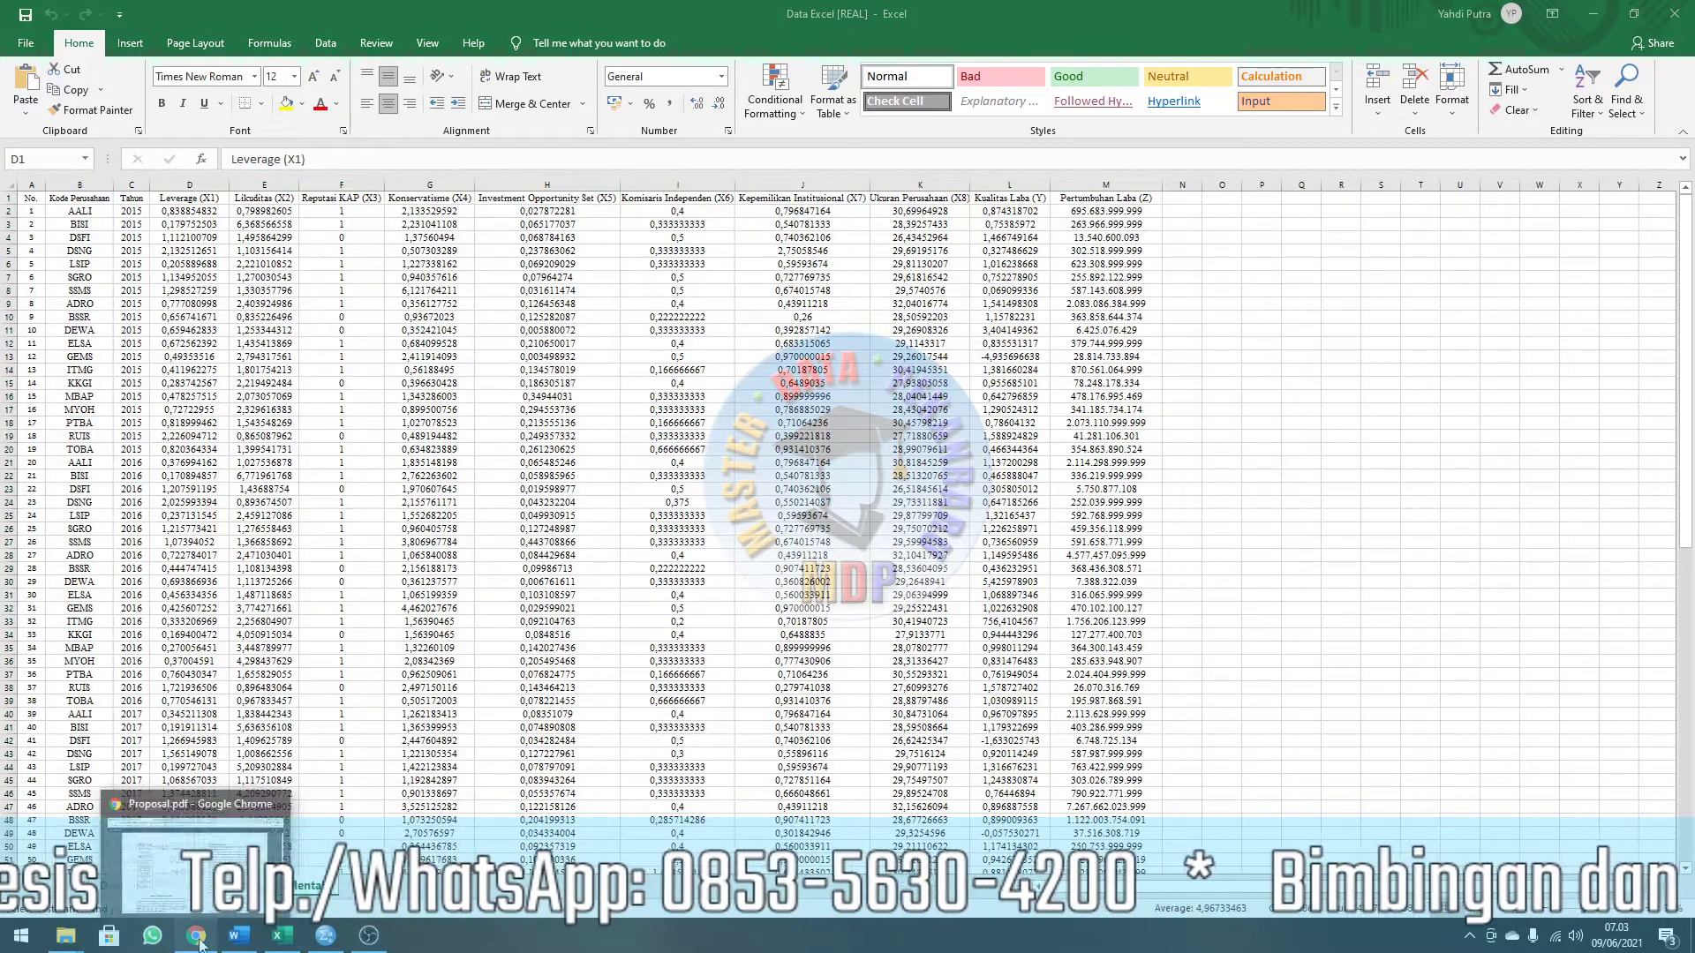
pyautogui.click(326, 936)
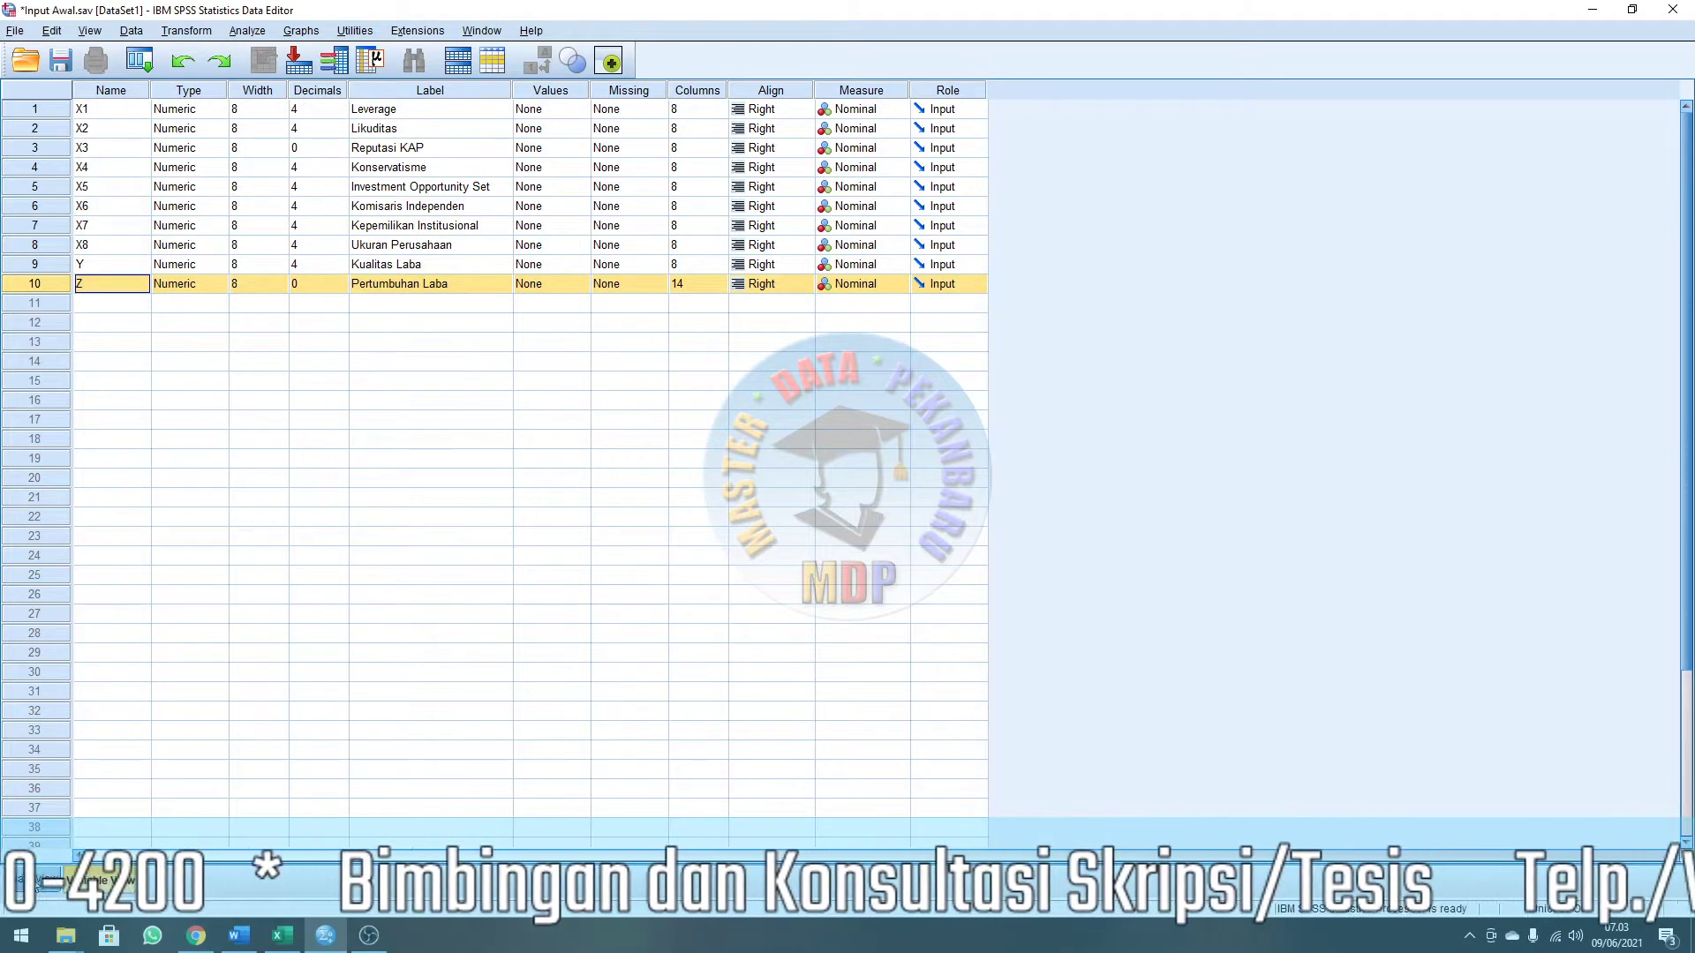
pyautogui.hotkey('ctrl', 't')
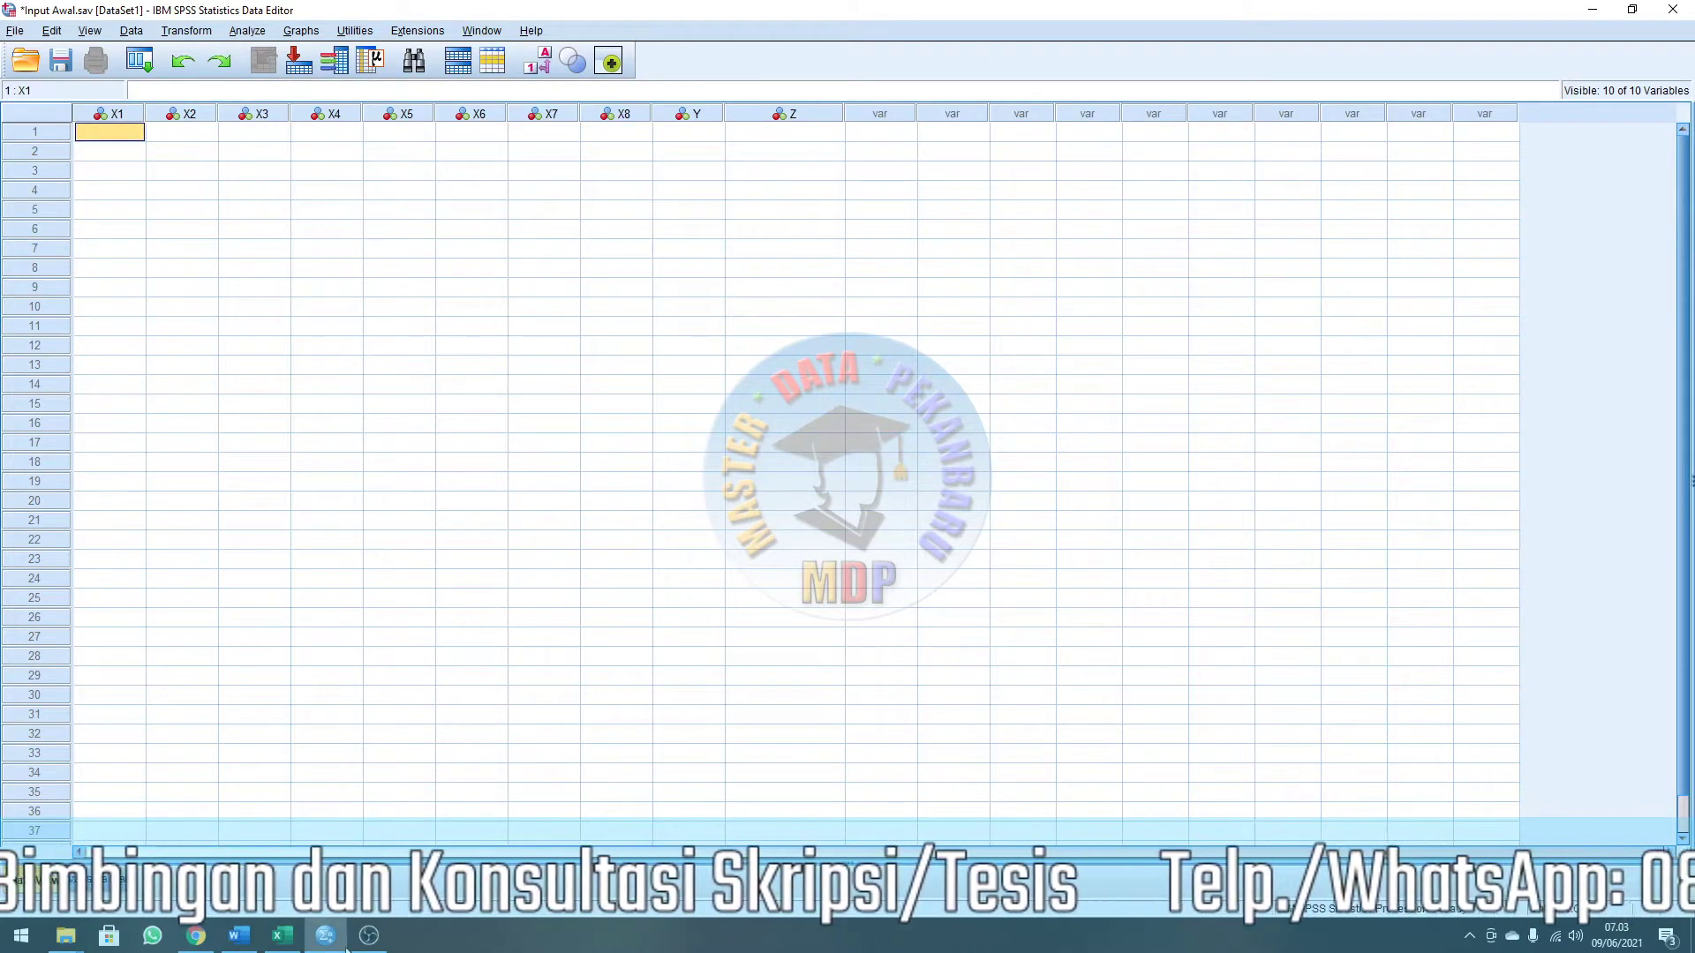
# In the Excel workbook, copy all data rows from Leverage (X1) to Pertumbuhan Laba (Z), D2:M96, without the headings.
pyautogui.click(283, 937)
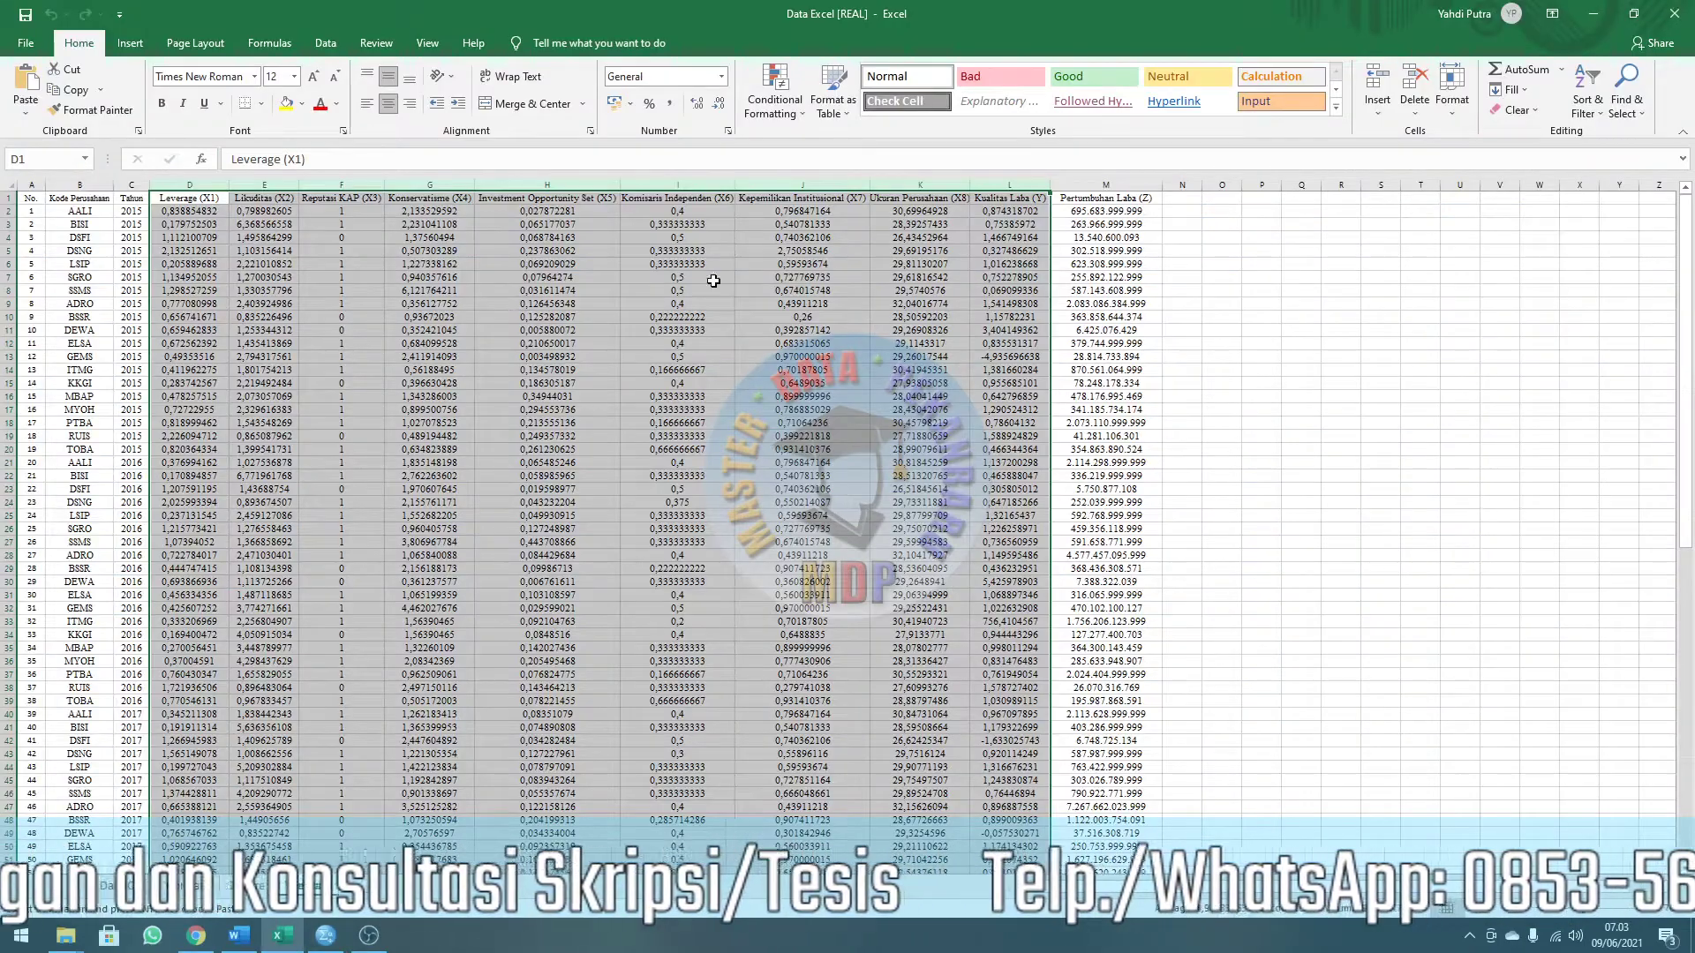
pyautogui.click(1302, 261)
pyautogui.click(183, 213)
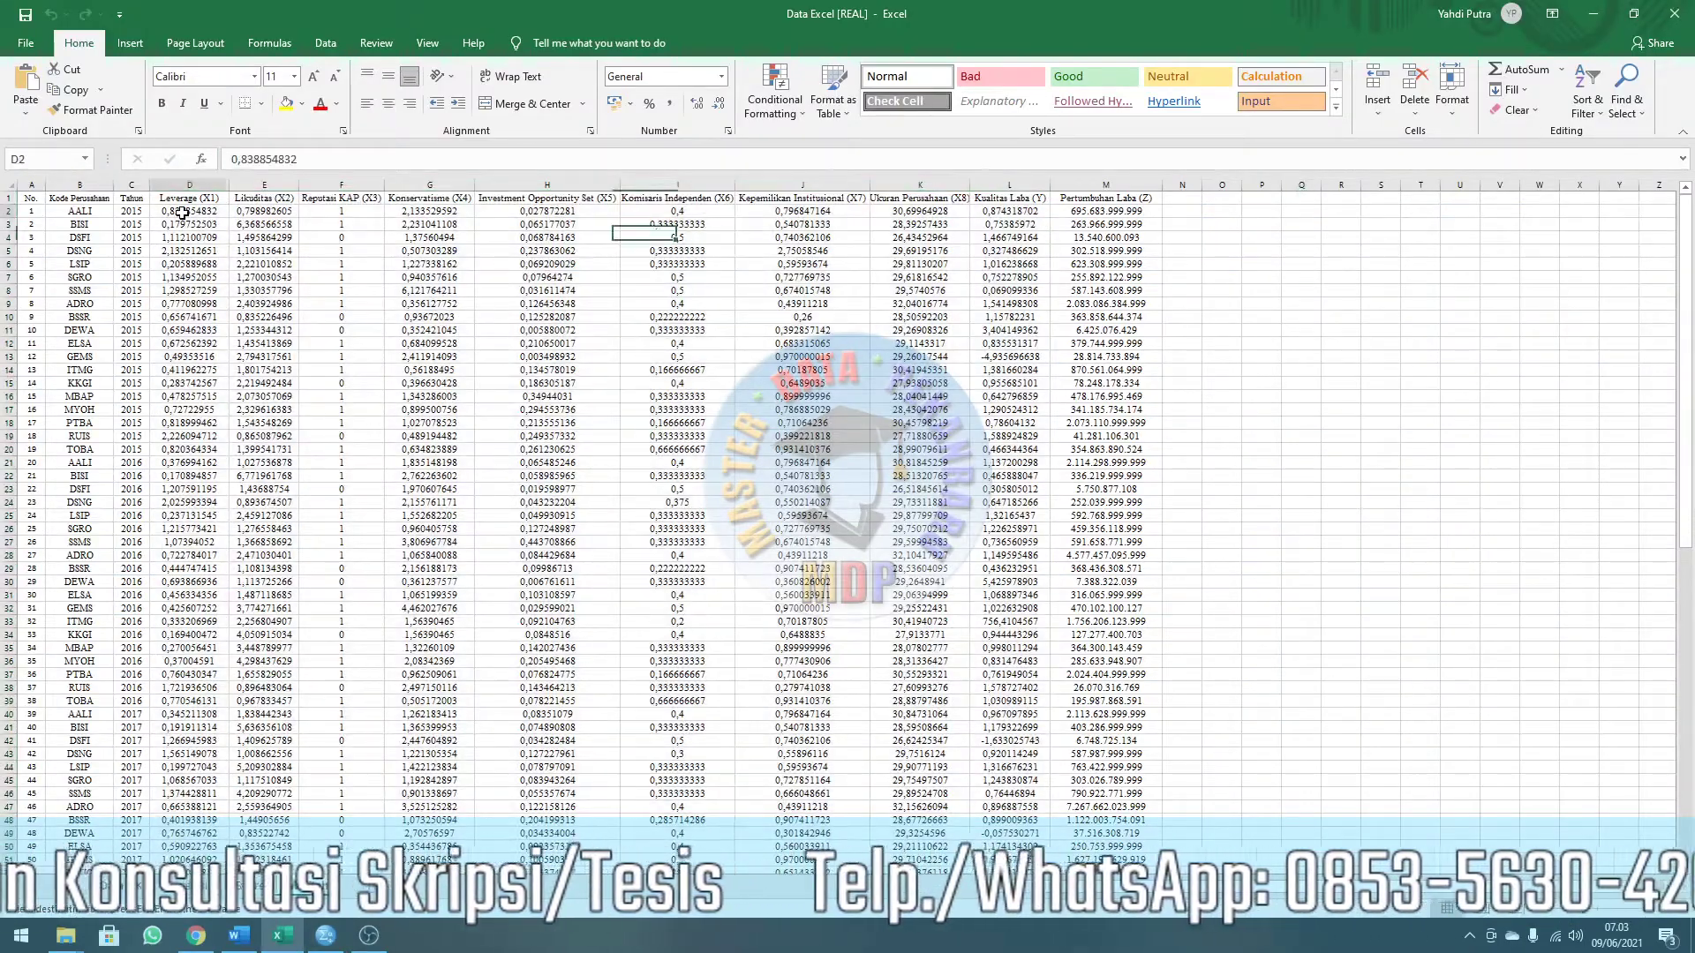
pyautogui.moveTo(183, 213); pyautogui.dragTo(1107, 796)
pyautogui.scroll(17, 662, 397)
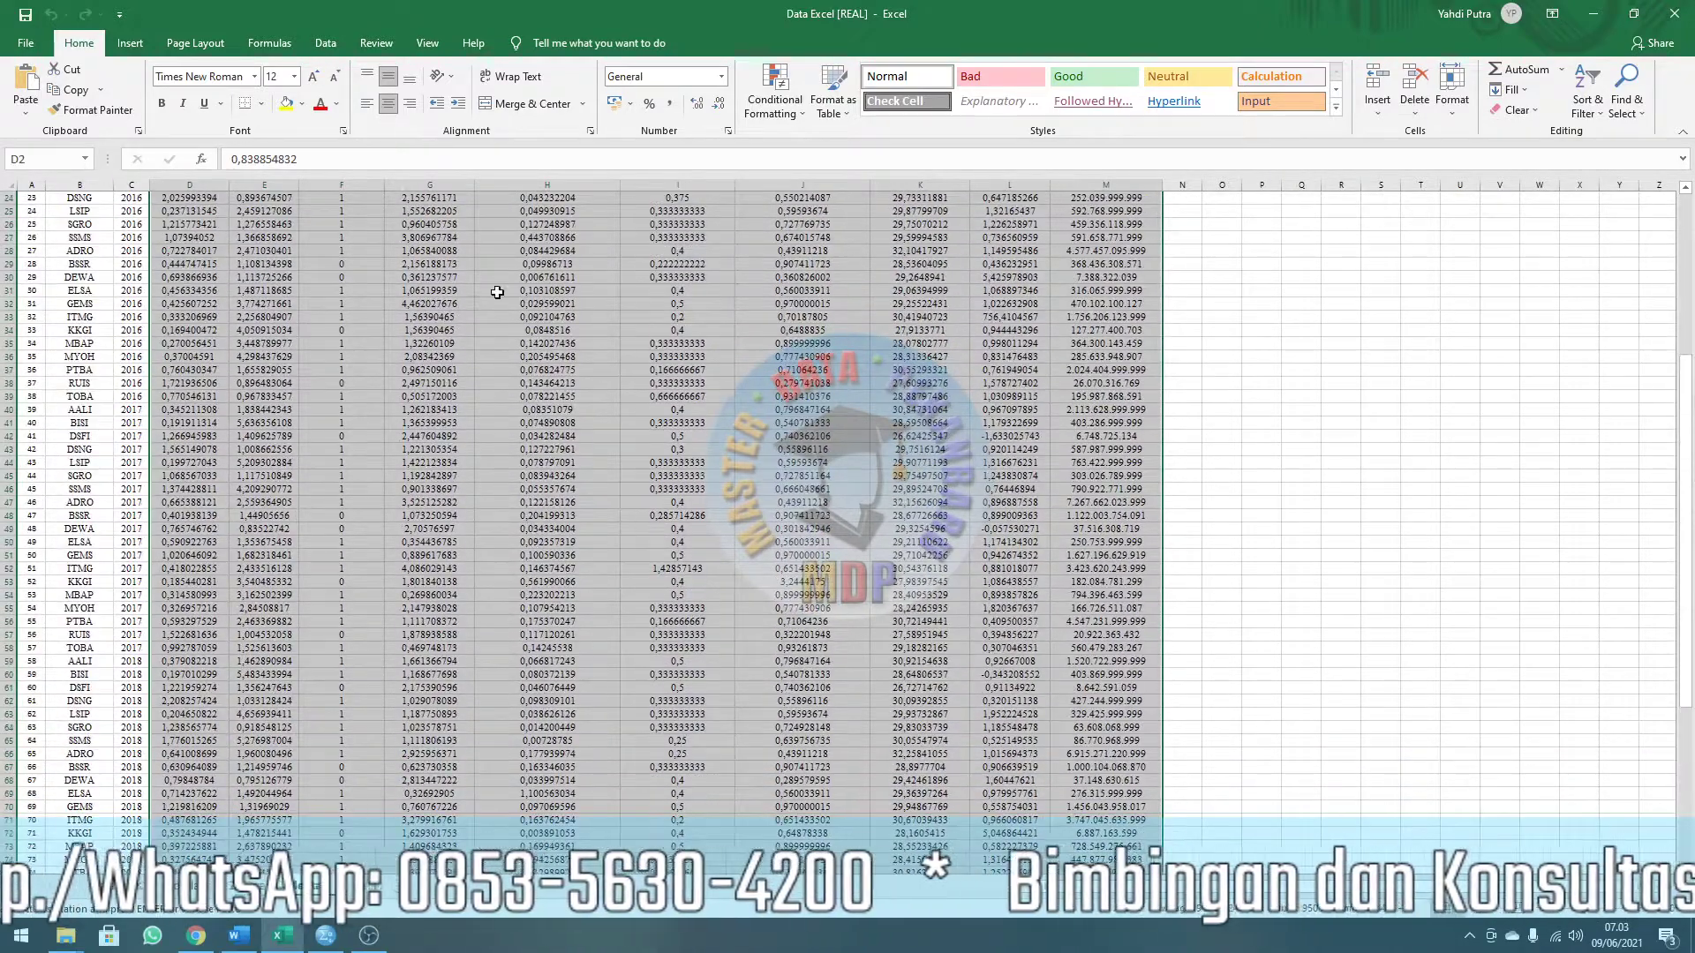
pyautogui.rightClick(297, 259)
pyautogui.click(352, 282)
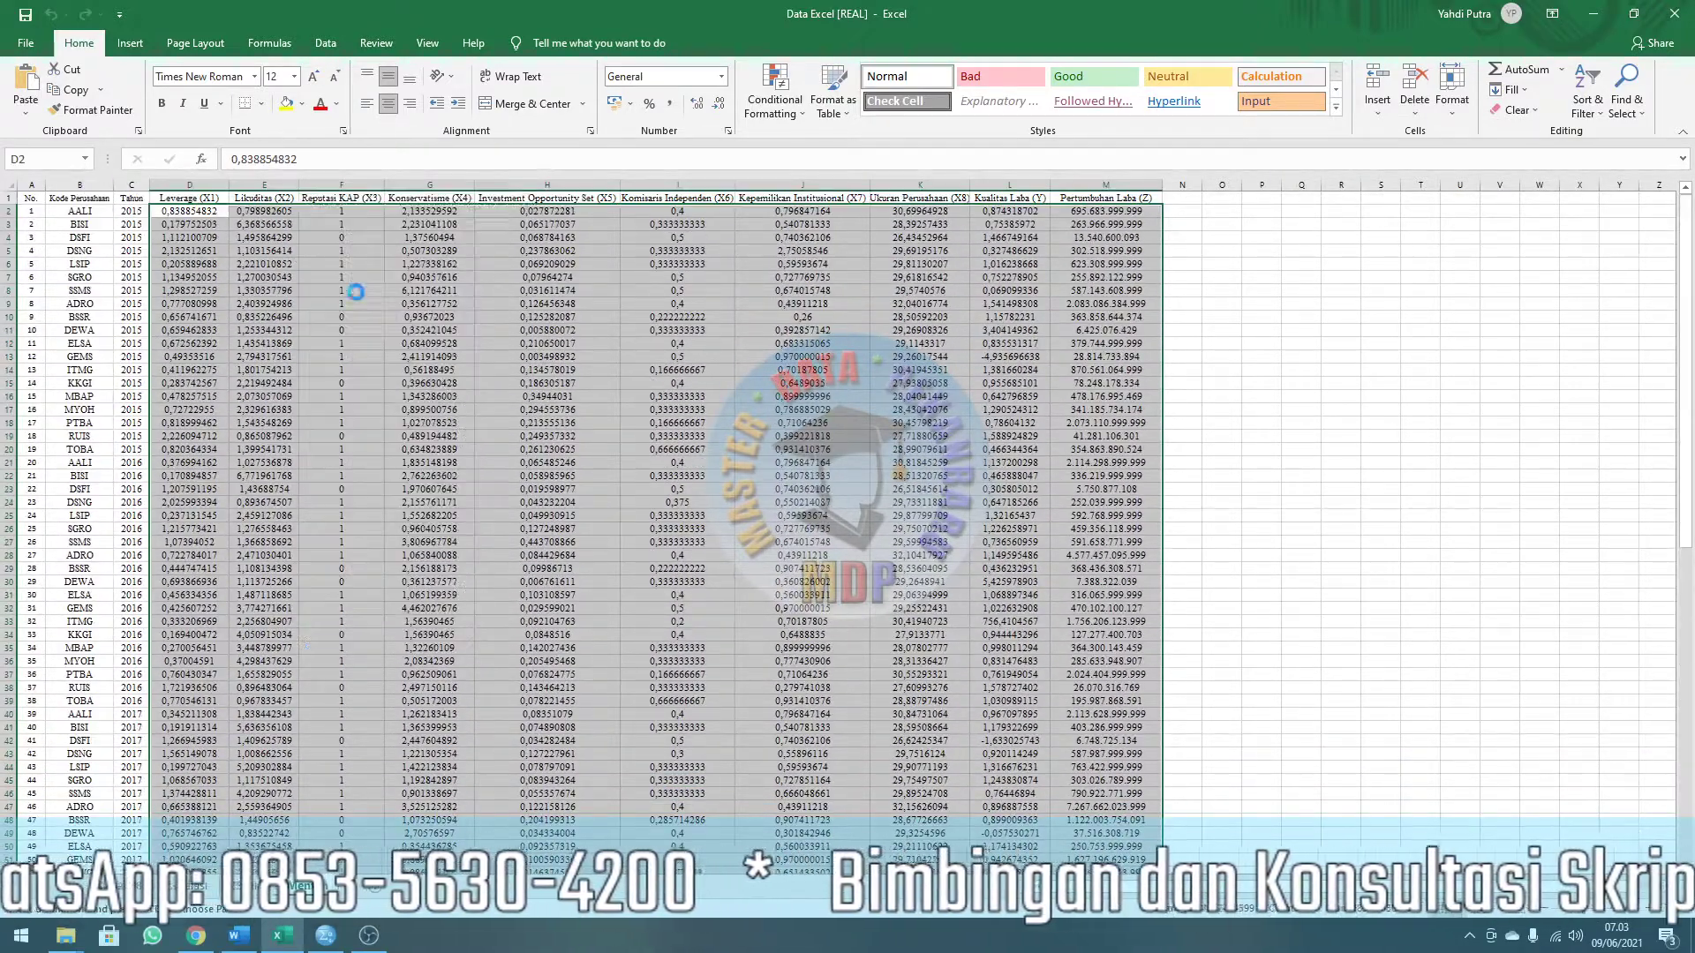
pyautogui.scroll(-14, 379, 308)
pyautogui.scroll(-9, 379, 308)
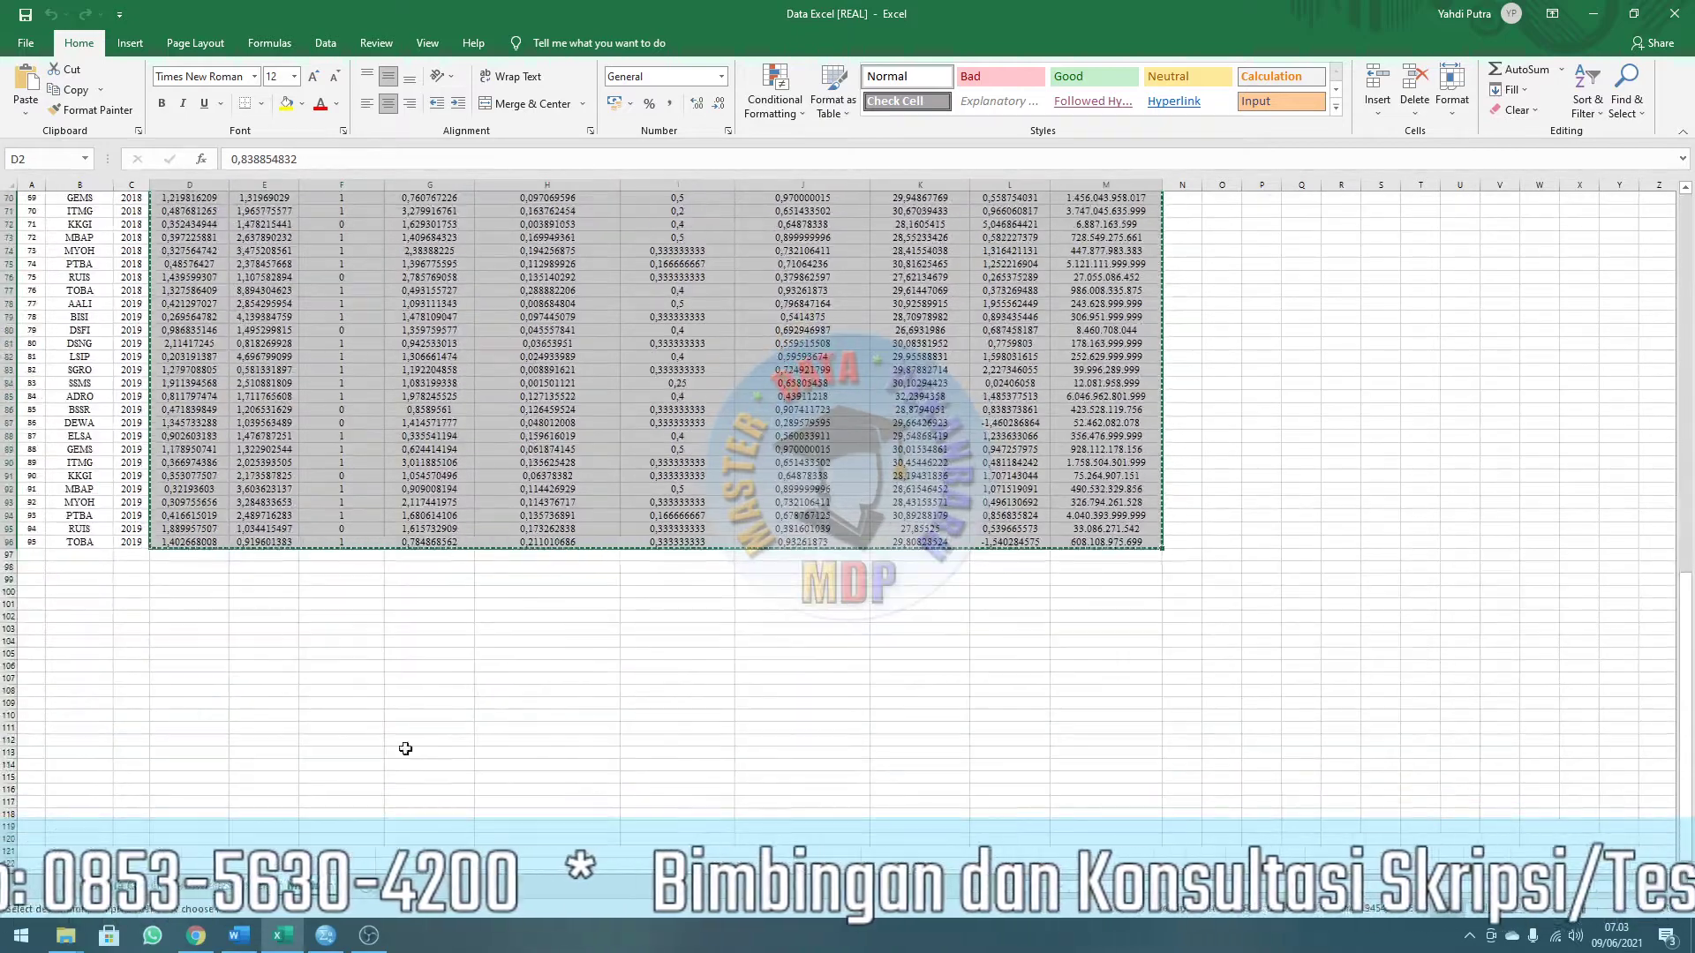
# Paste the copied data into the SPSS dataset starting at case 1 of X1, and check it down to the last case.
pyautogui.click(324, 944)
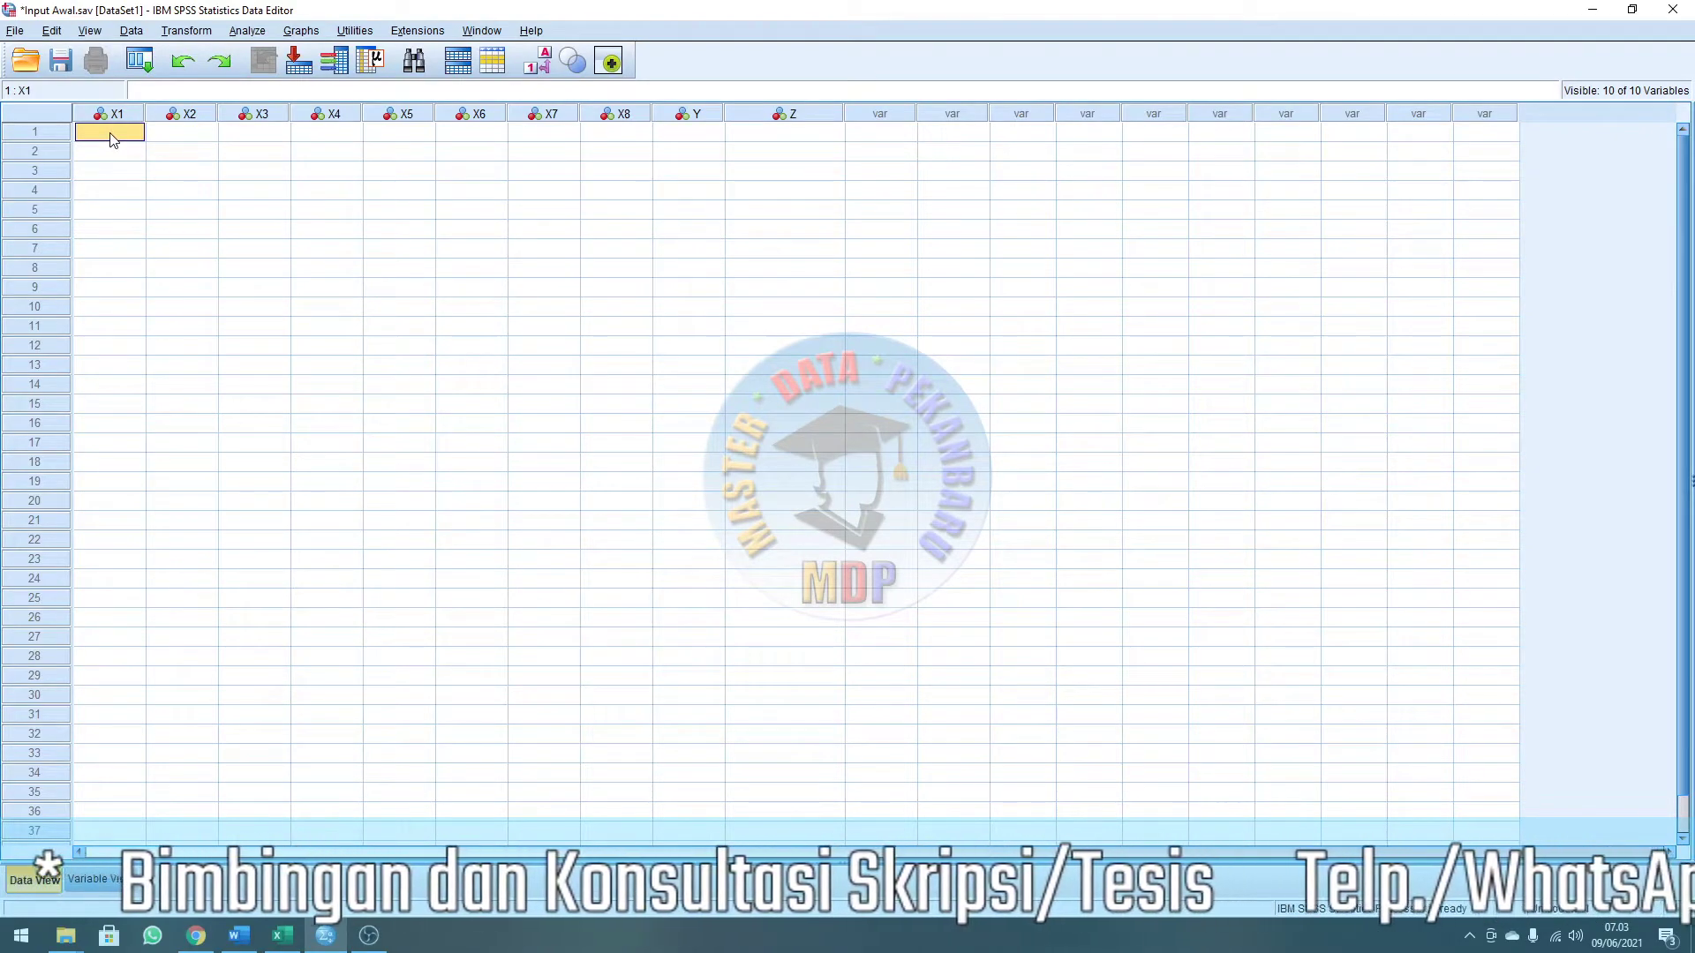
pyautogui.hotkey('ctrl', 'v')
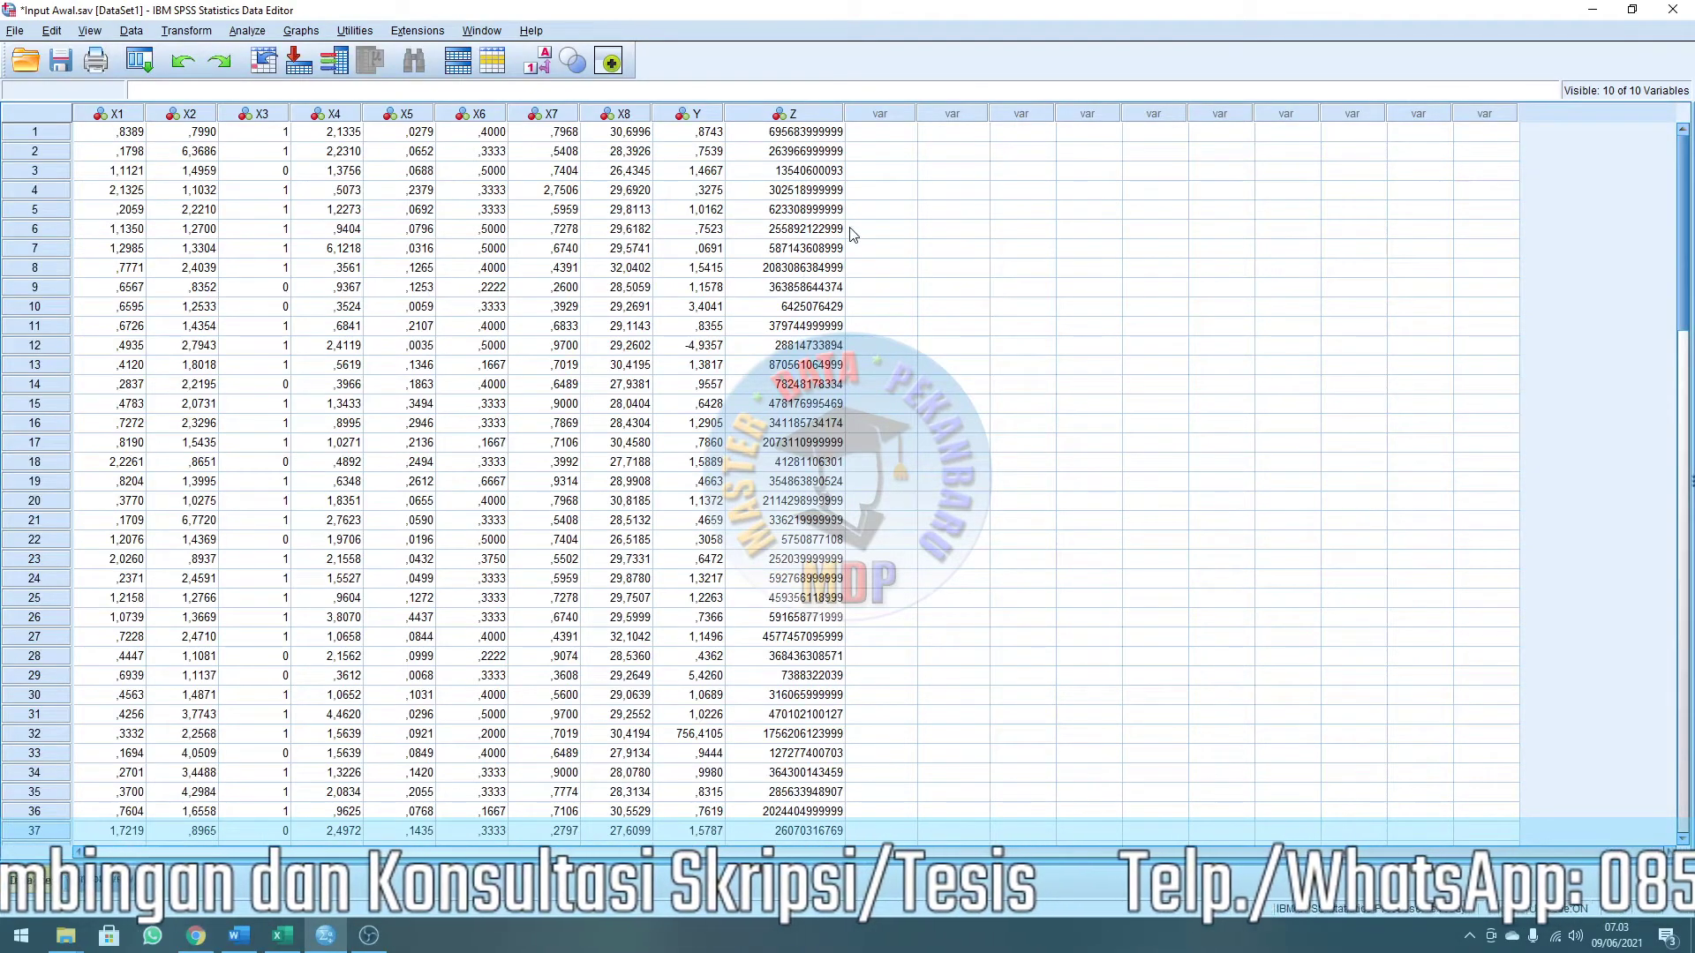
pyautogui.scroll(-4, 838, 243)
pyautogui.scroll(-20, 839, 243)
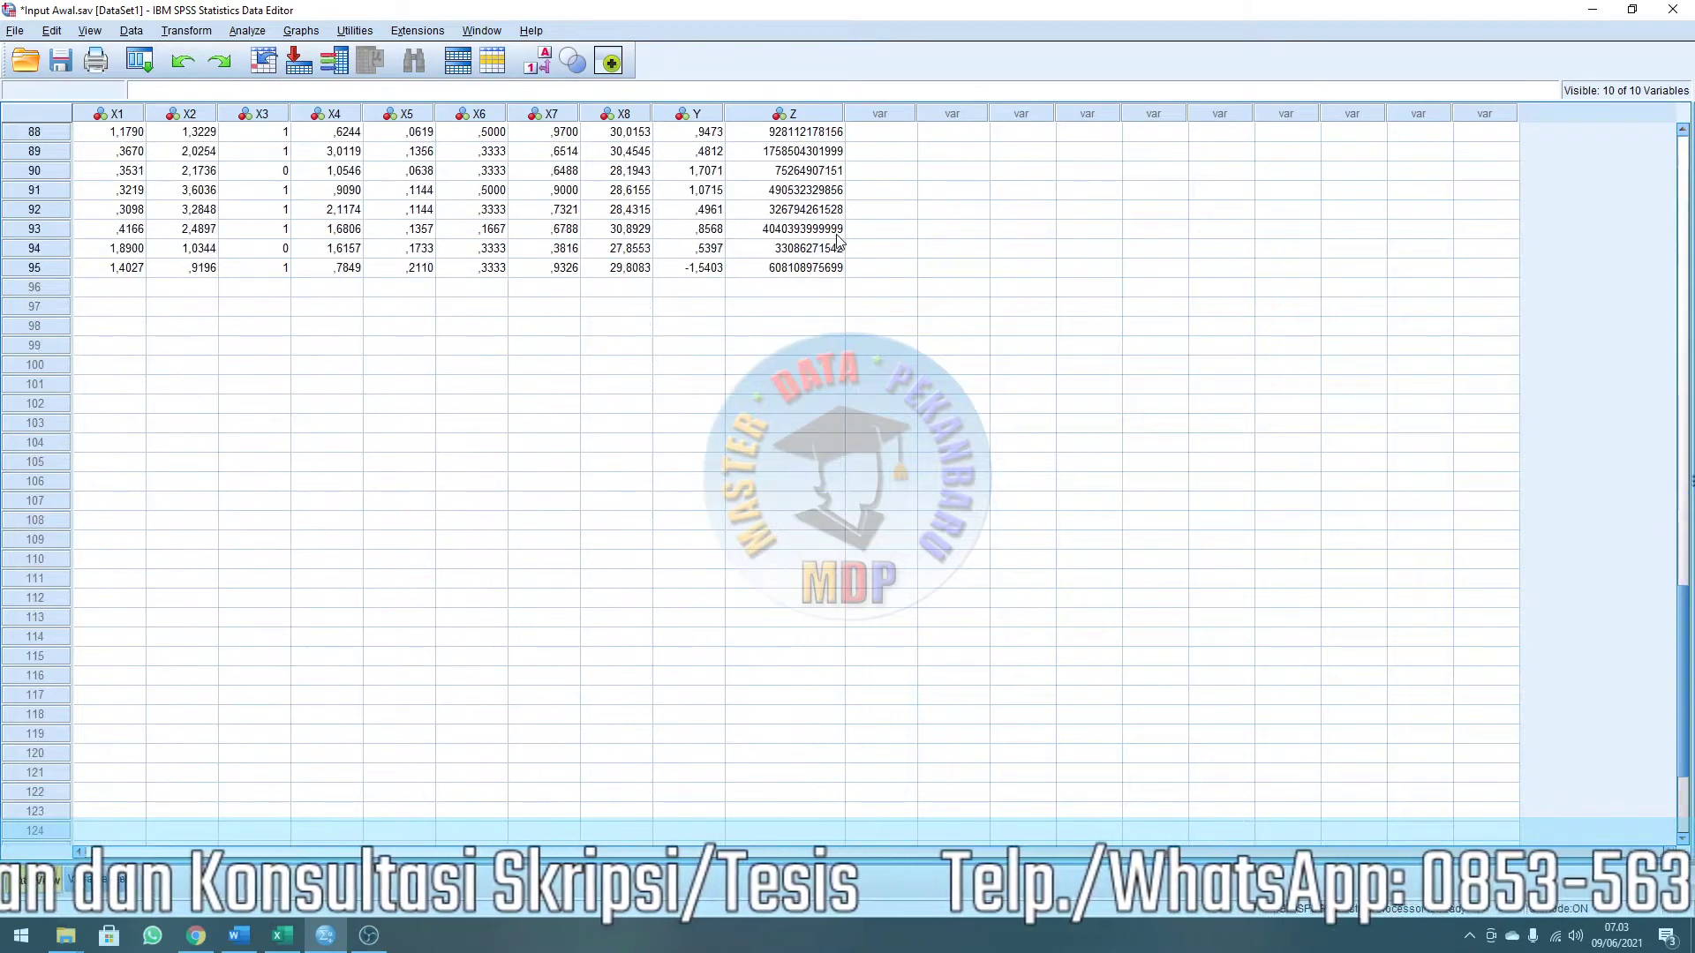
pyautogui.scroll(4, 839, 243)
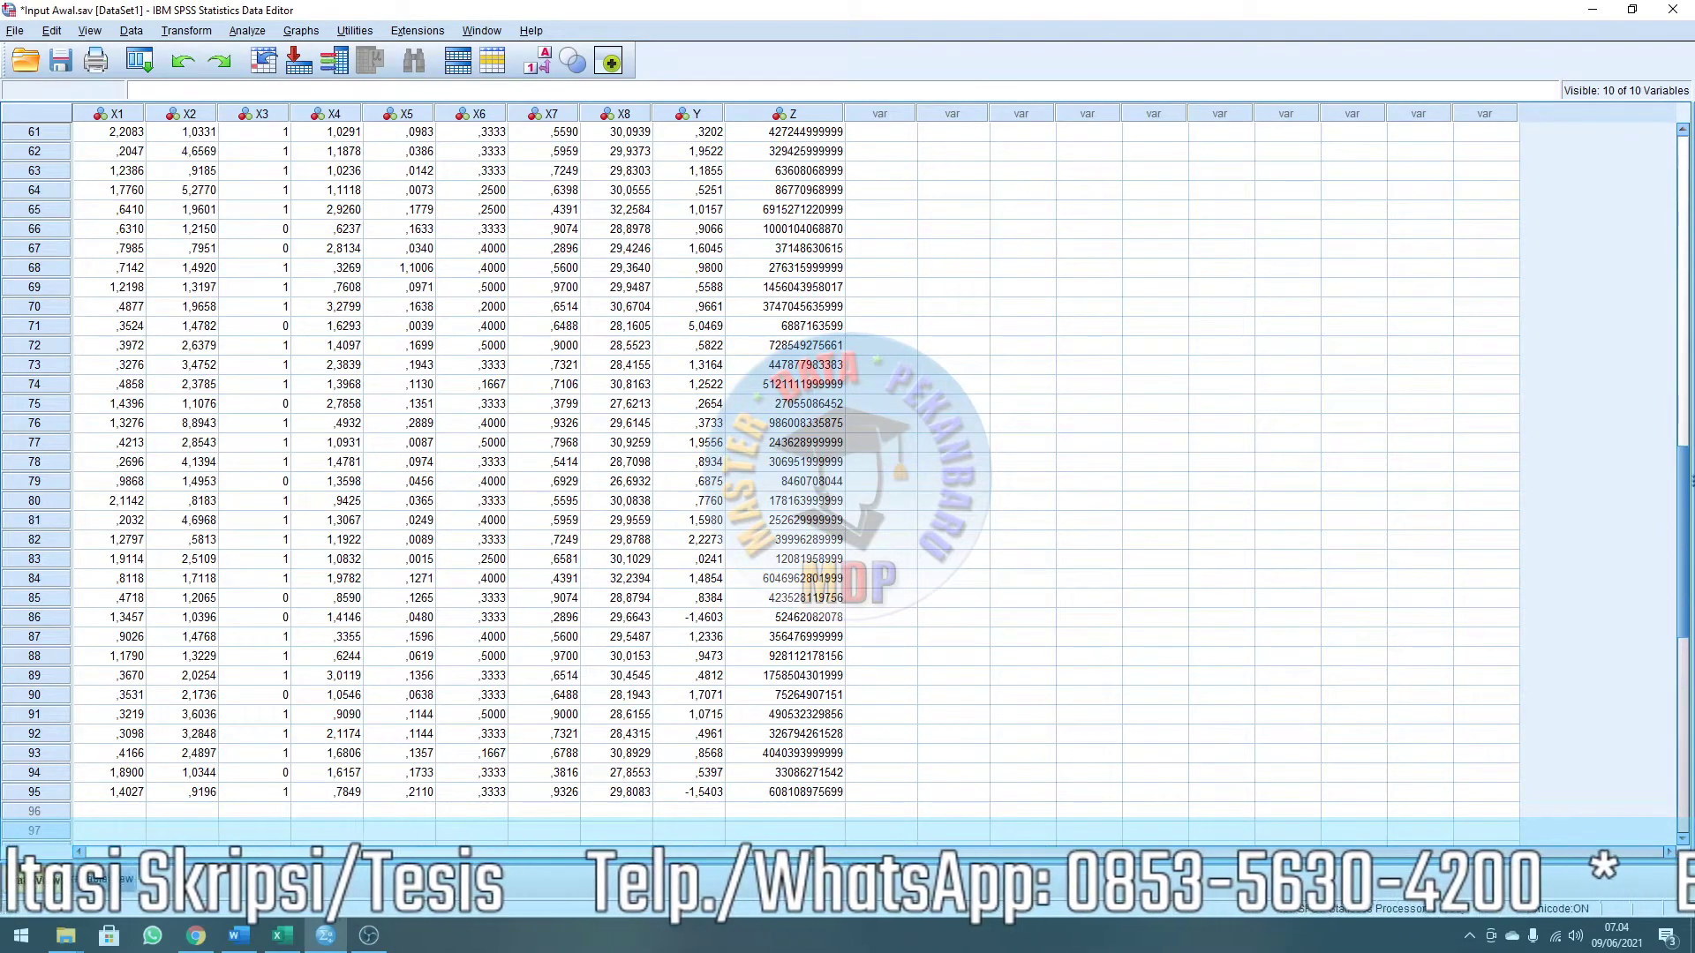
pyautogui.scroll(-3, 589, 636)
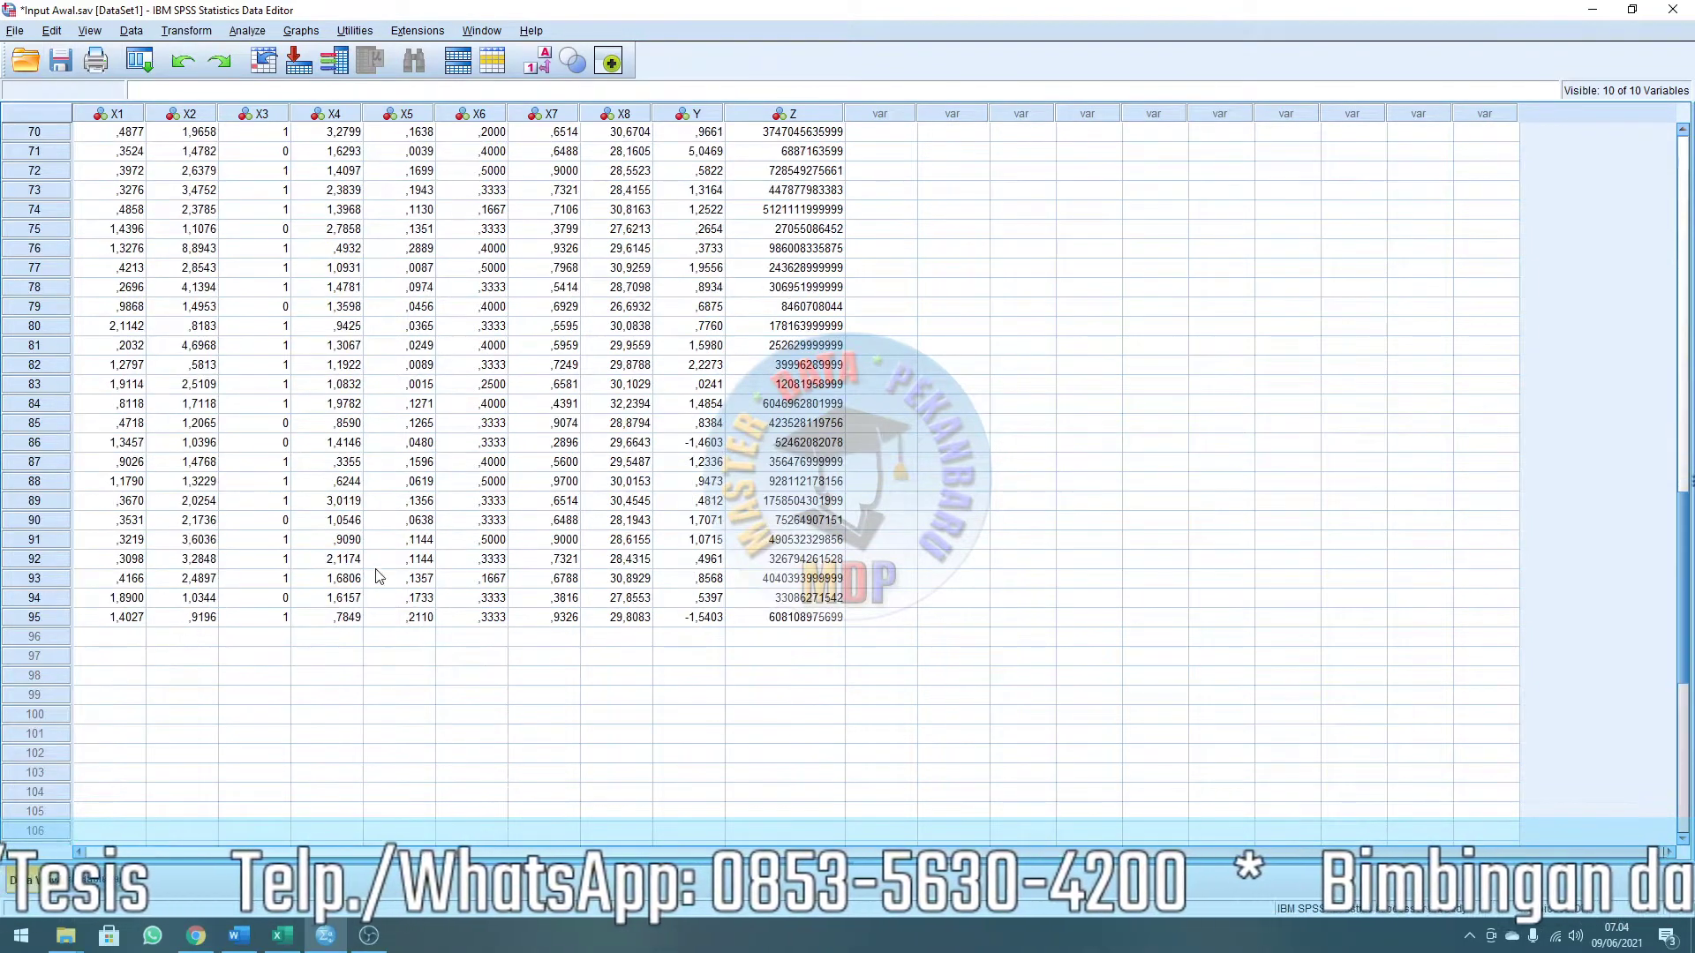
pyautogui.scroll(20, 151, 611)
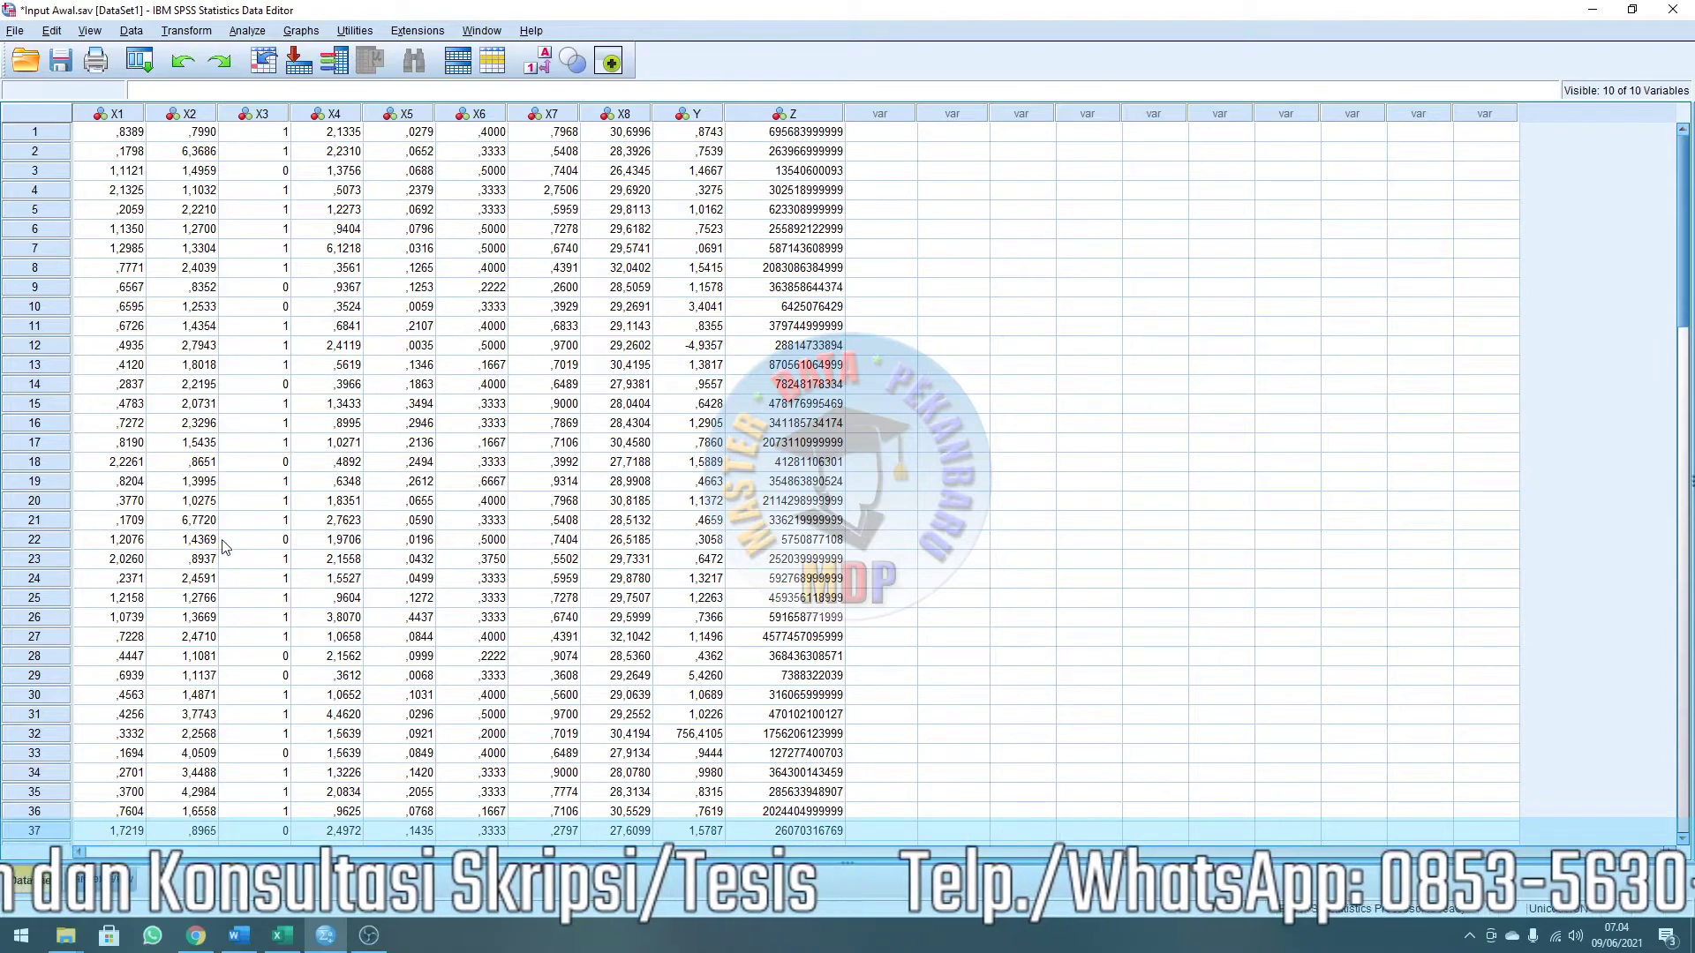
pyautogui.scroll(-20, 224, 547)
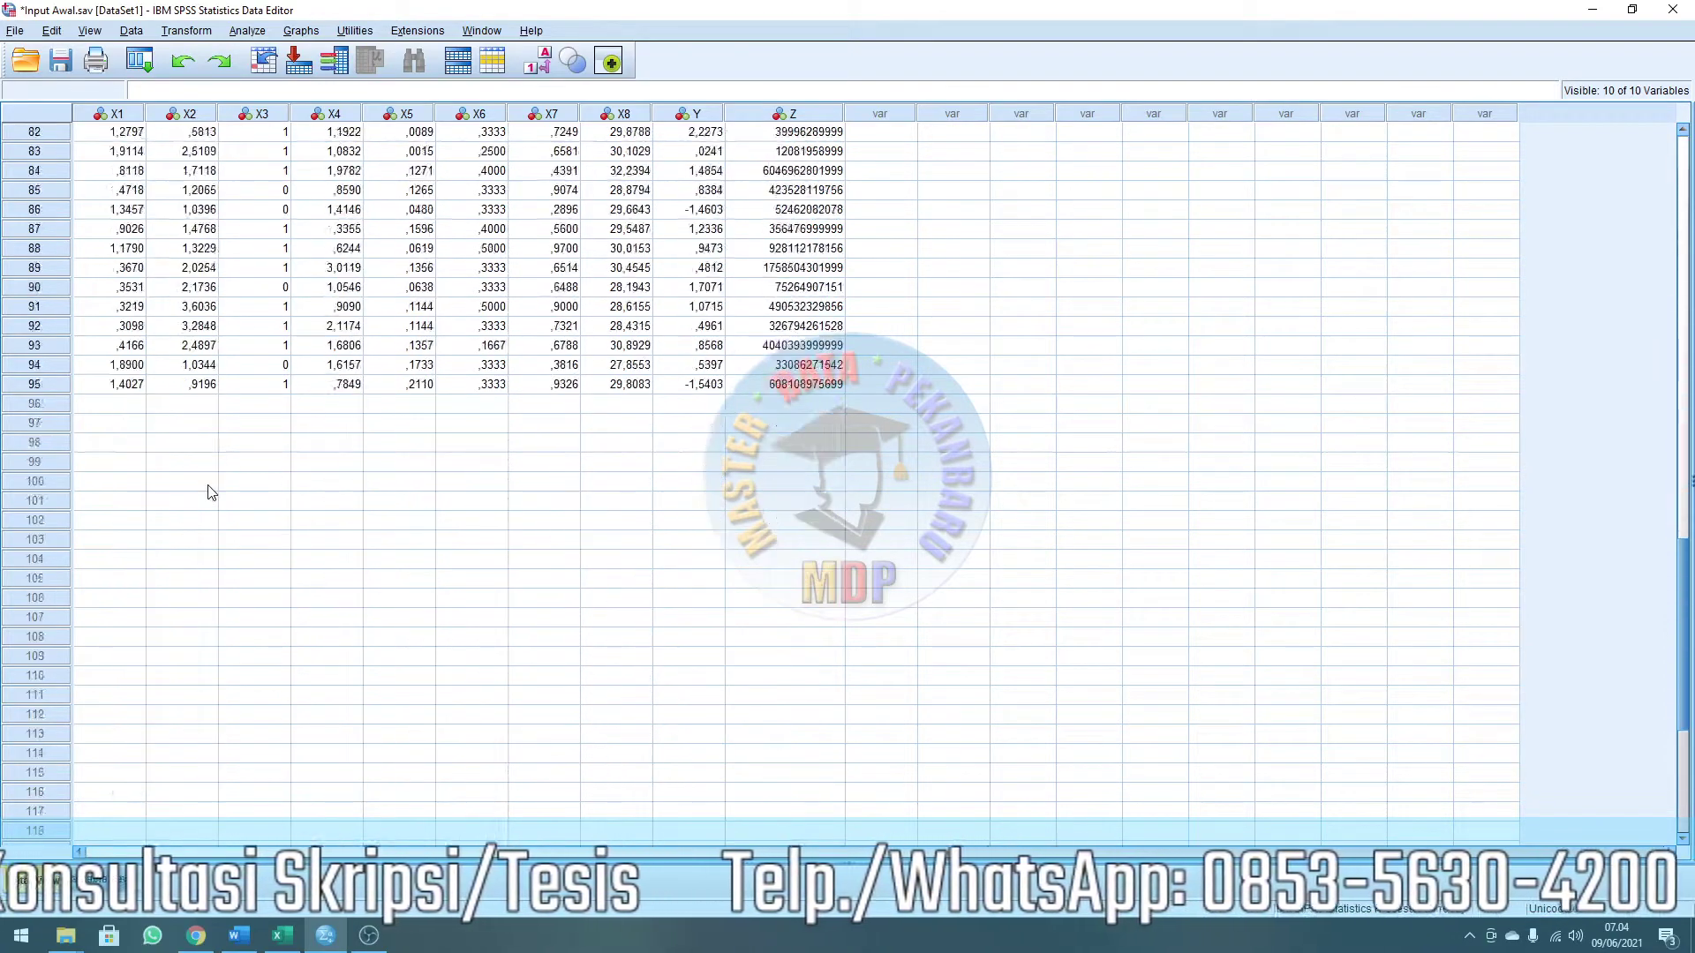
pyautogui.scroll(20, 212, 493)
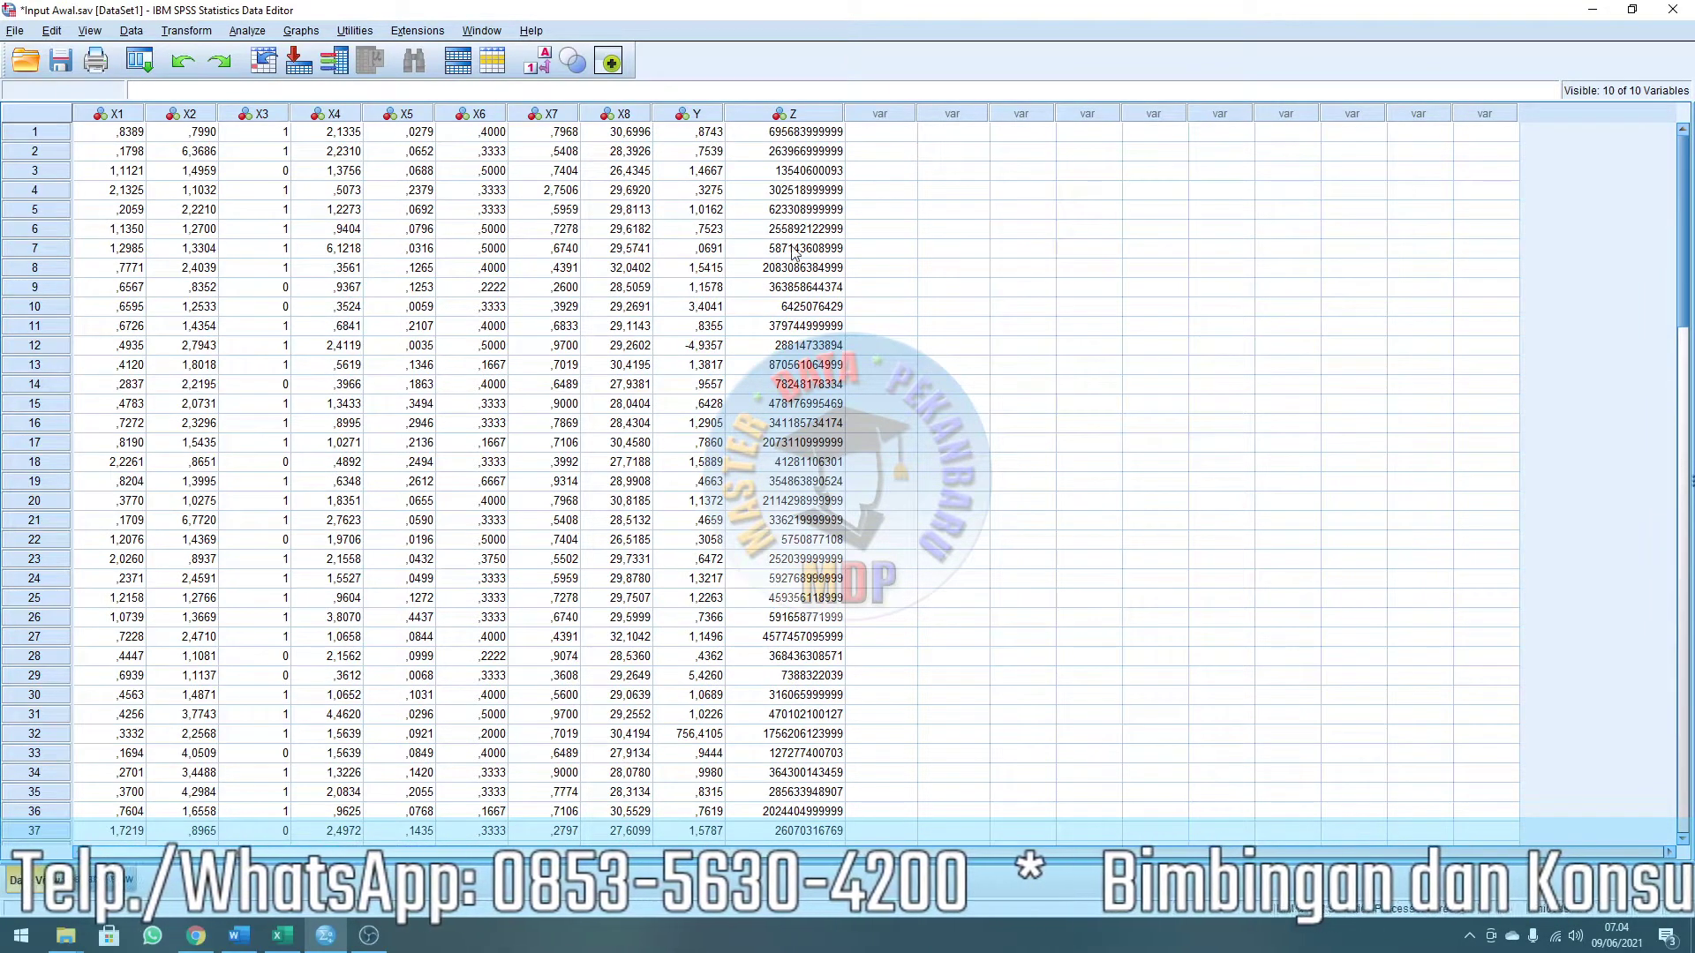
# Start a Linear Regression analysis and reset its leftover settings.
pyautogui.click(250, 32)
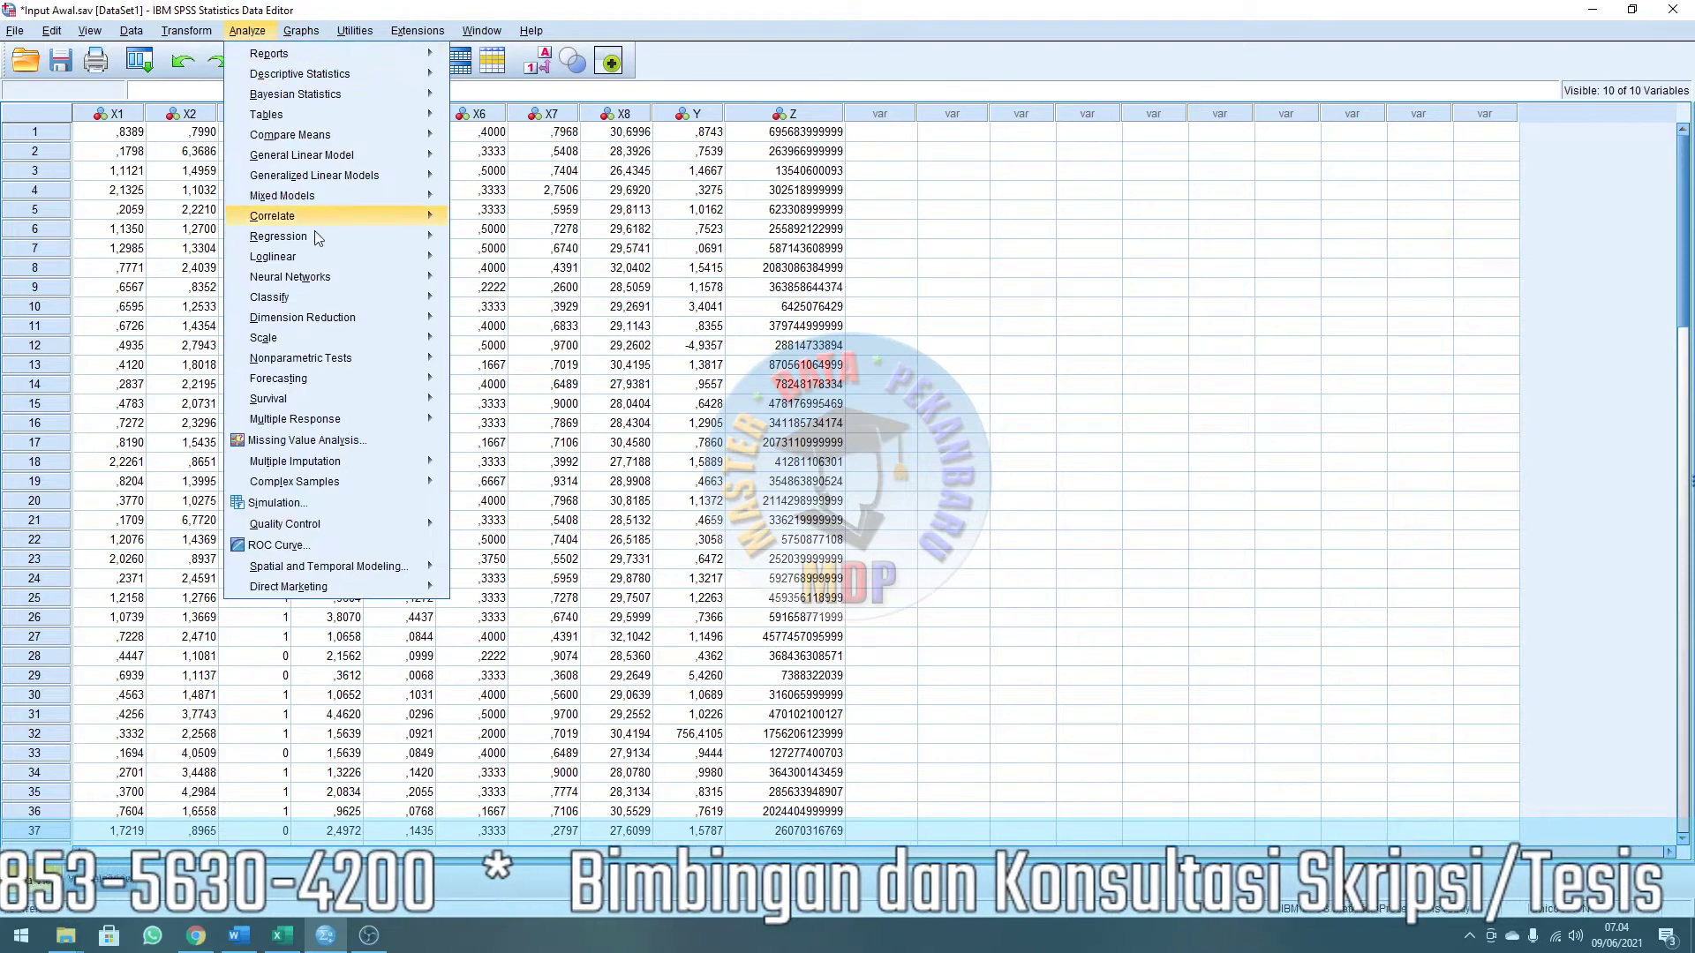
pyautogui.moveTo(371, 242)
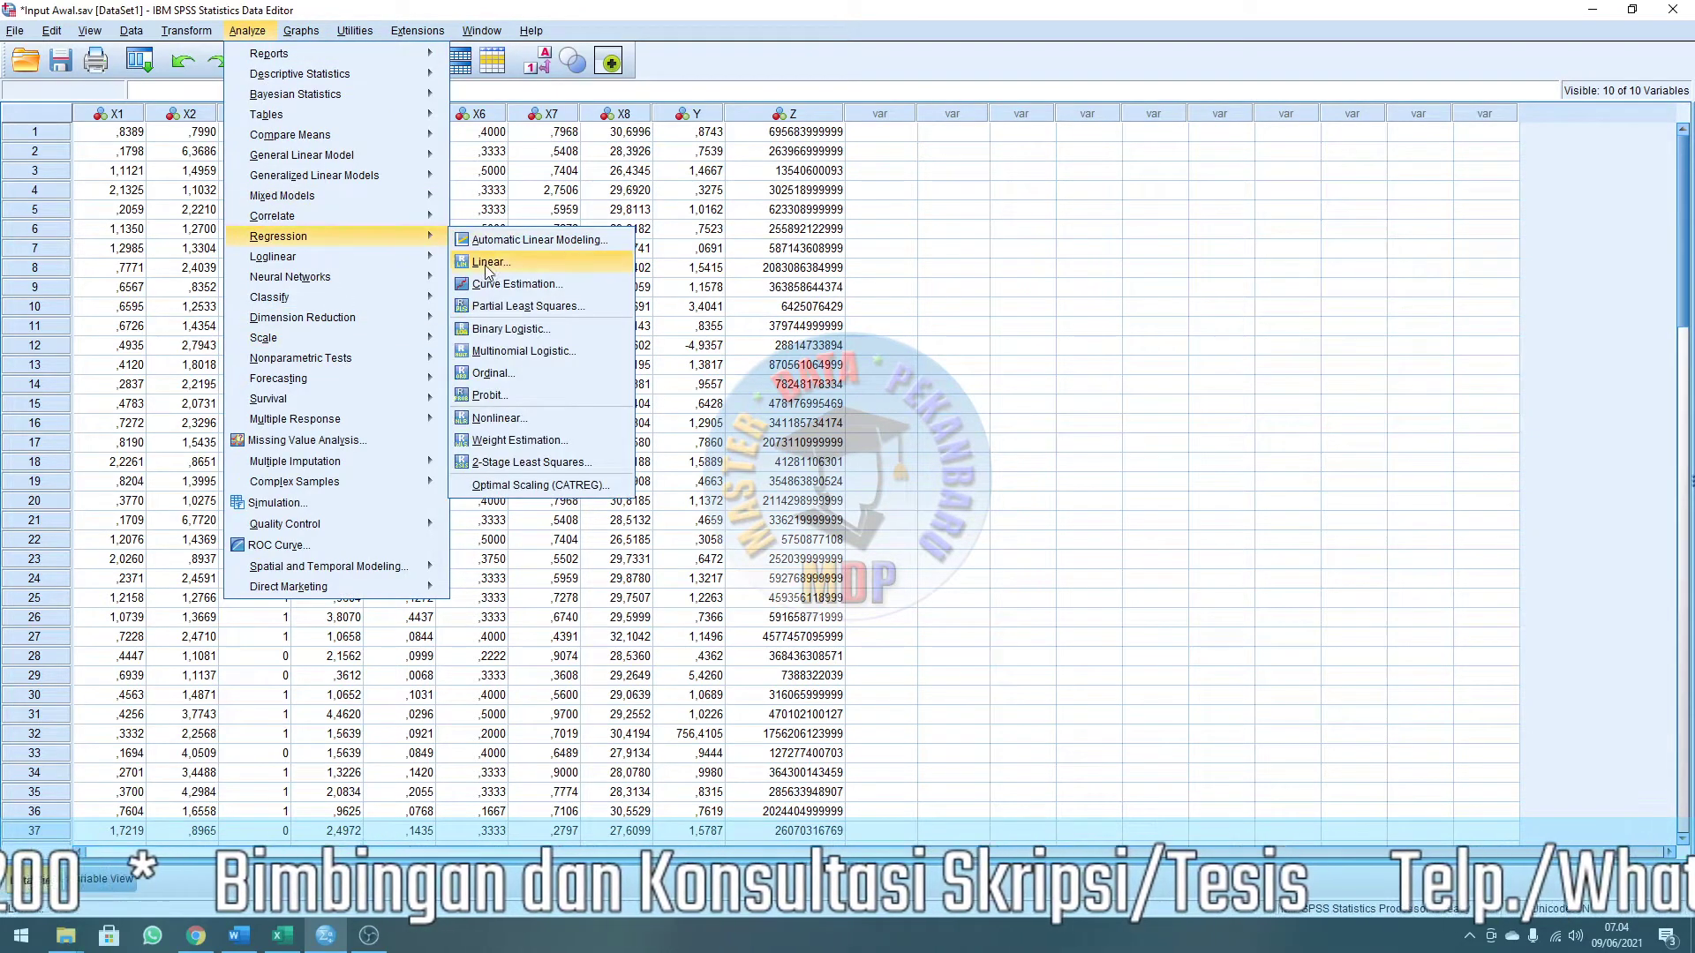
pyautogui.click(521, 267)
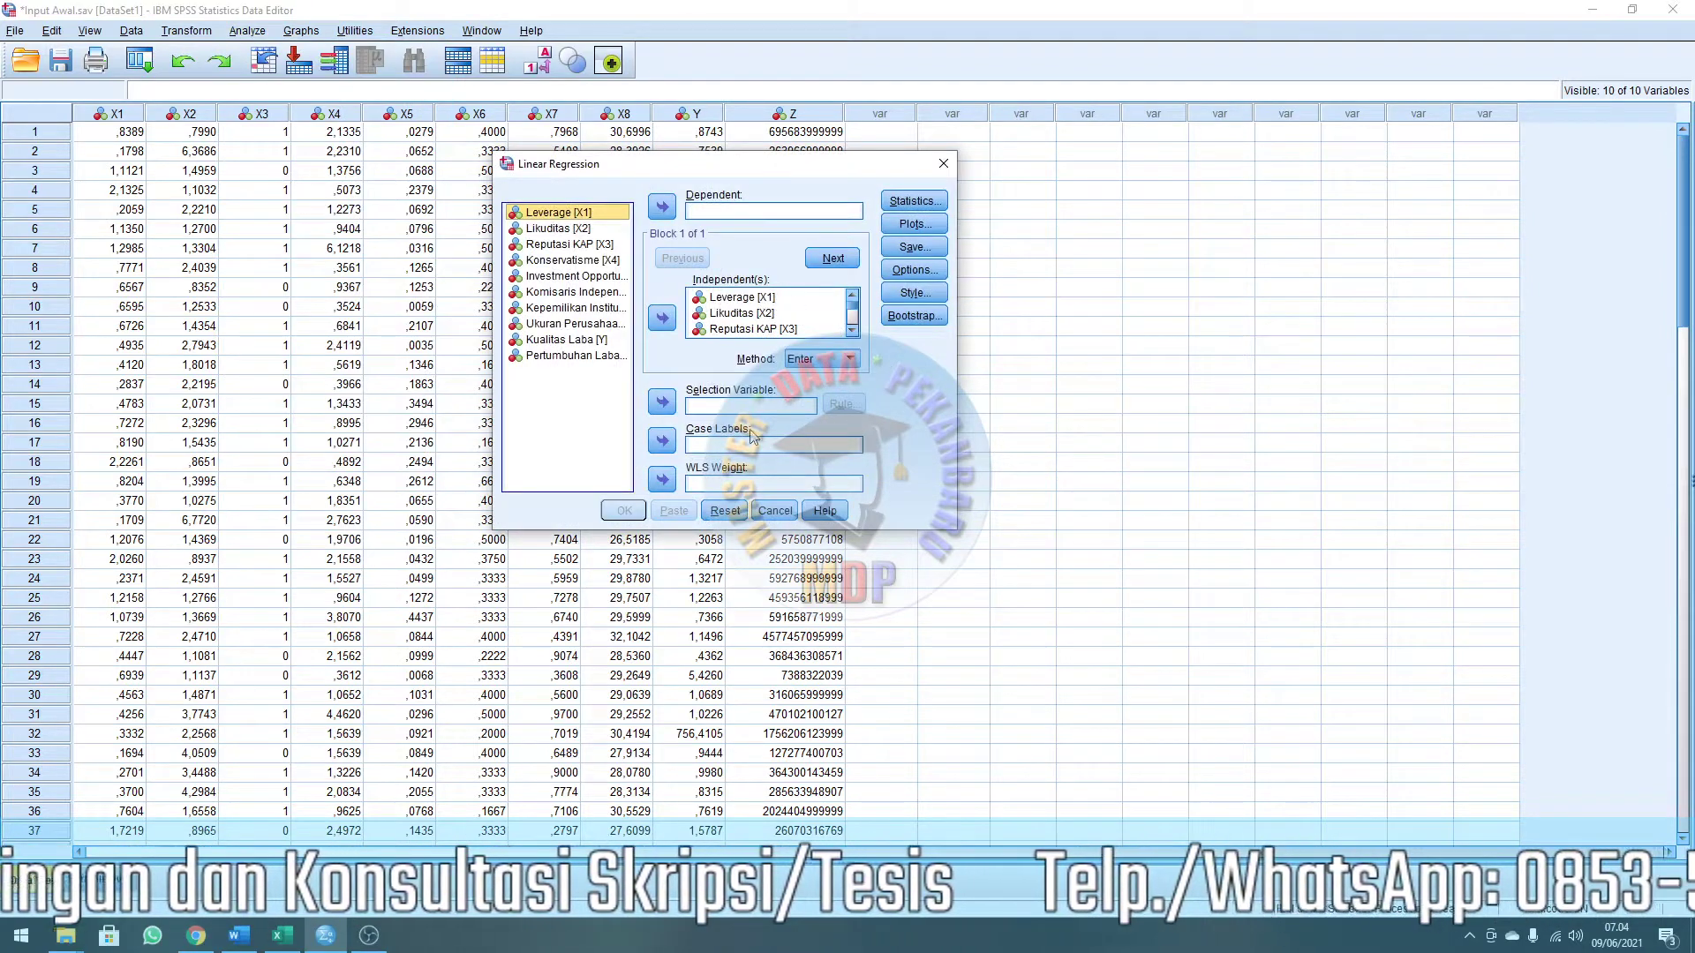
pyautogui.click(726, 510)
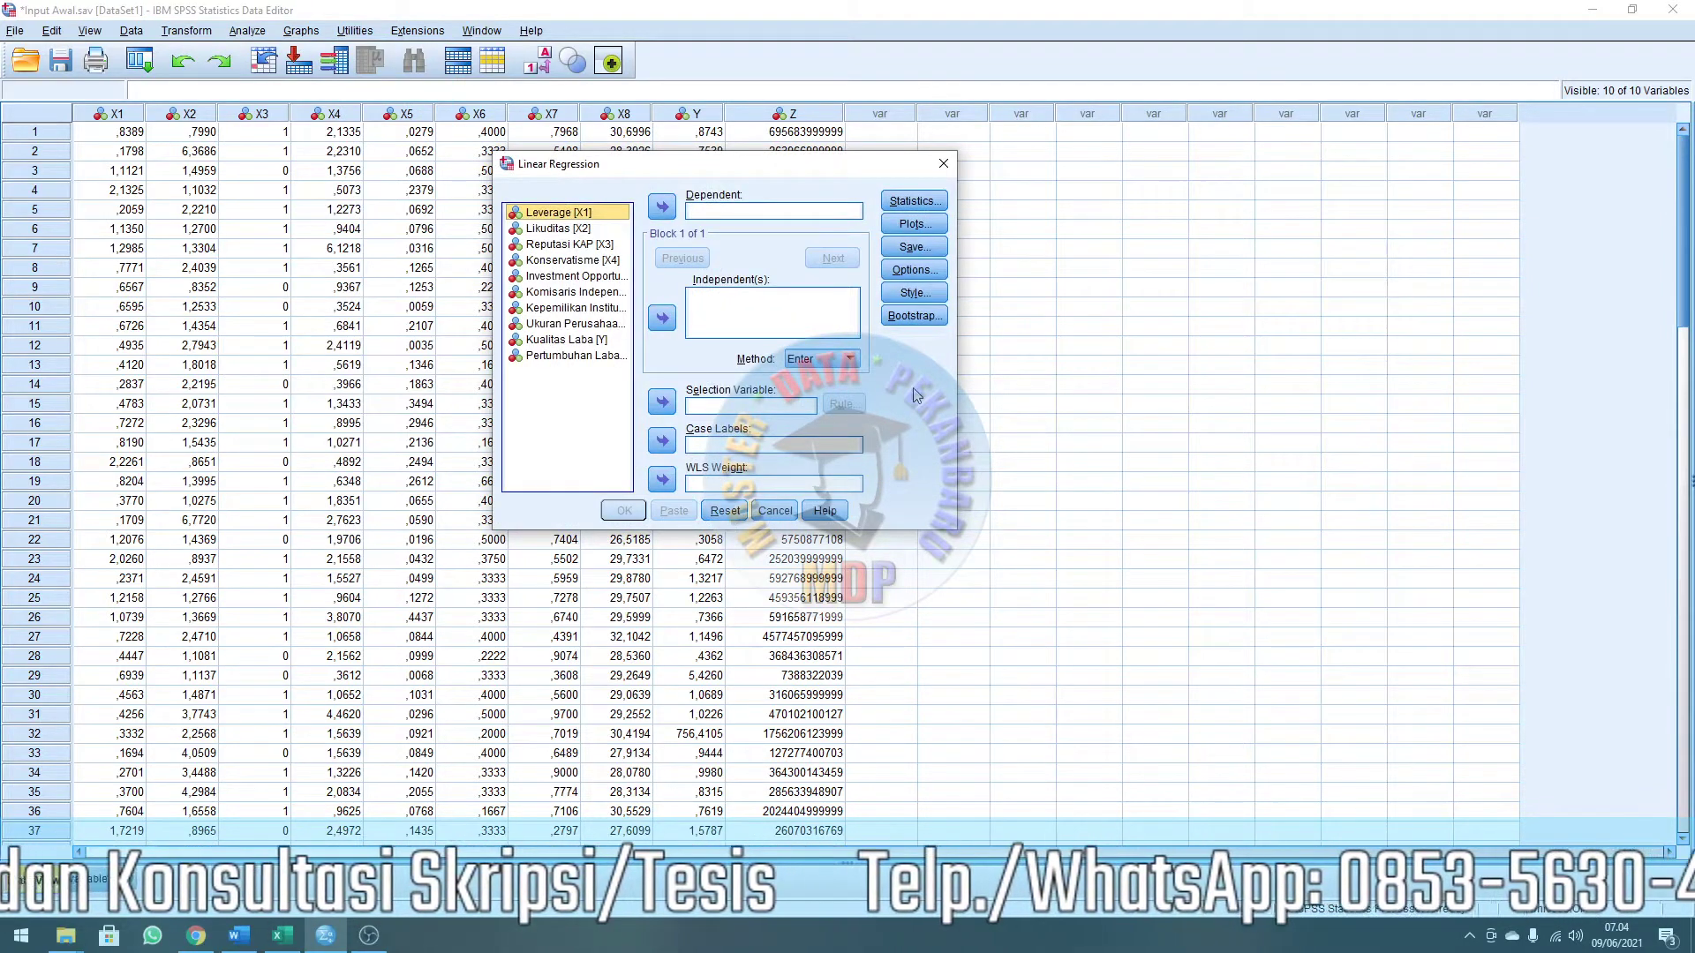
# Assign Kualitas Laba [Y] as the dependent variable and Leverage [X1] through Ukuran Perusahaan [X8] as the independent variables.
pyautogui.click(600, 341)
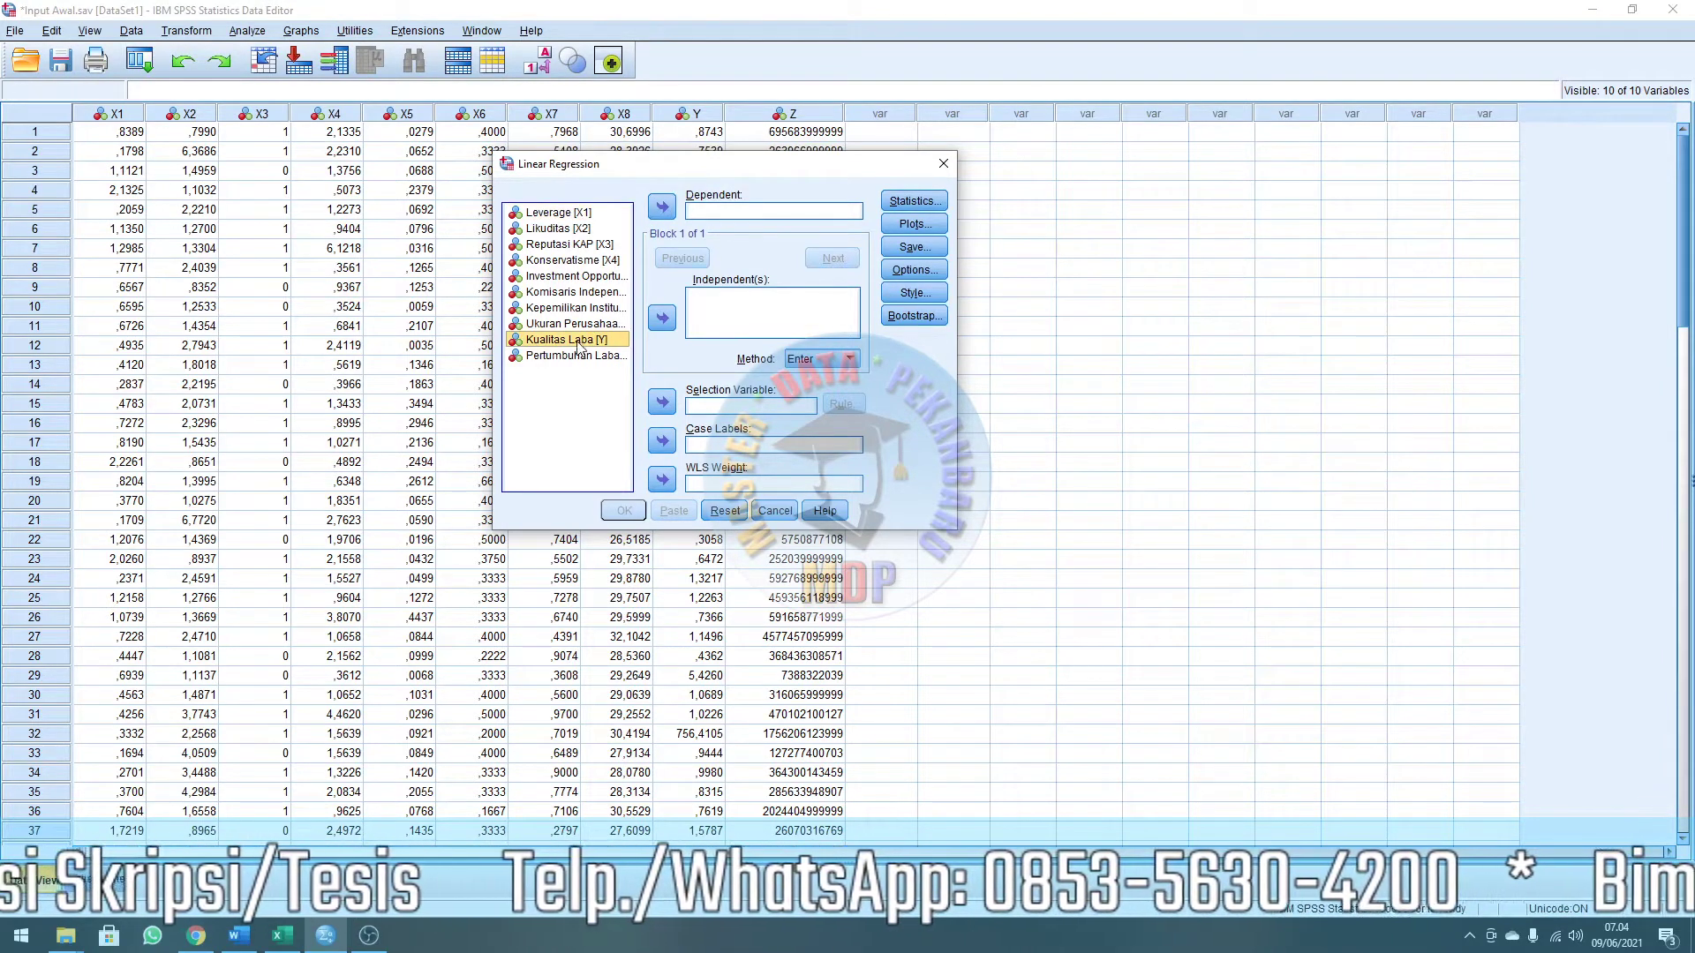
pyautogui.click(662, 207)
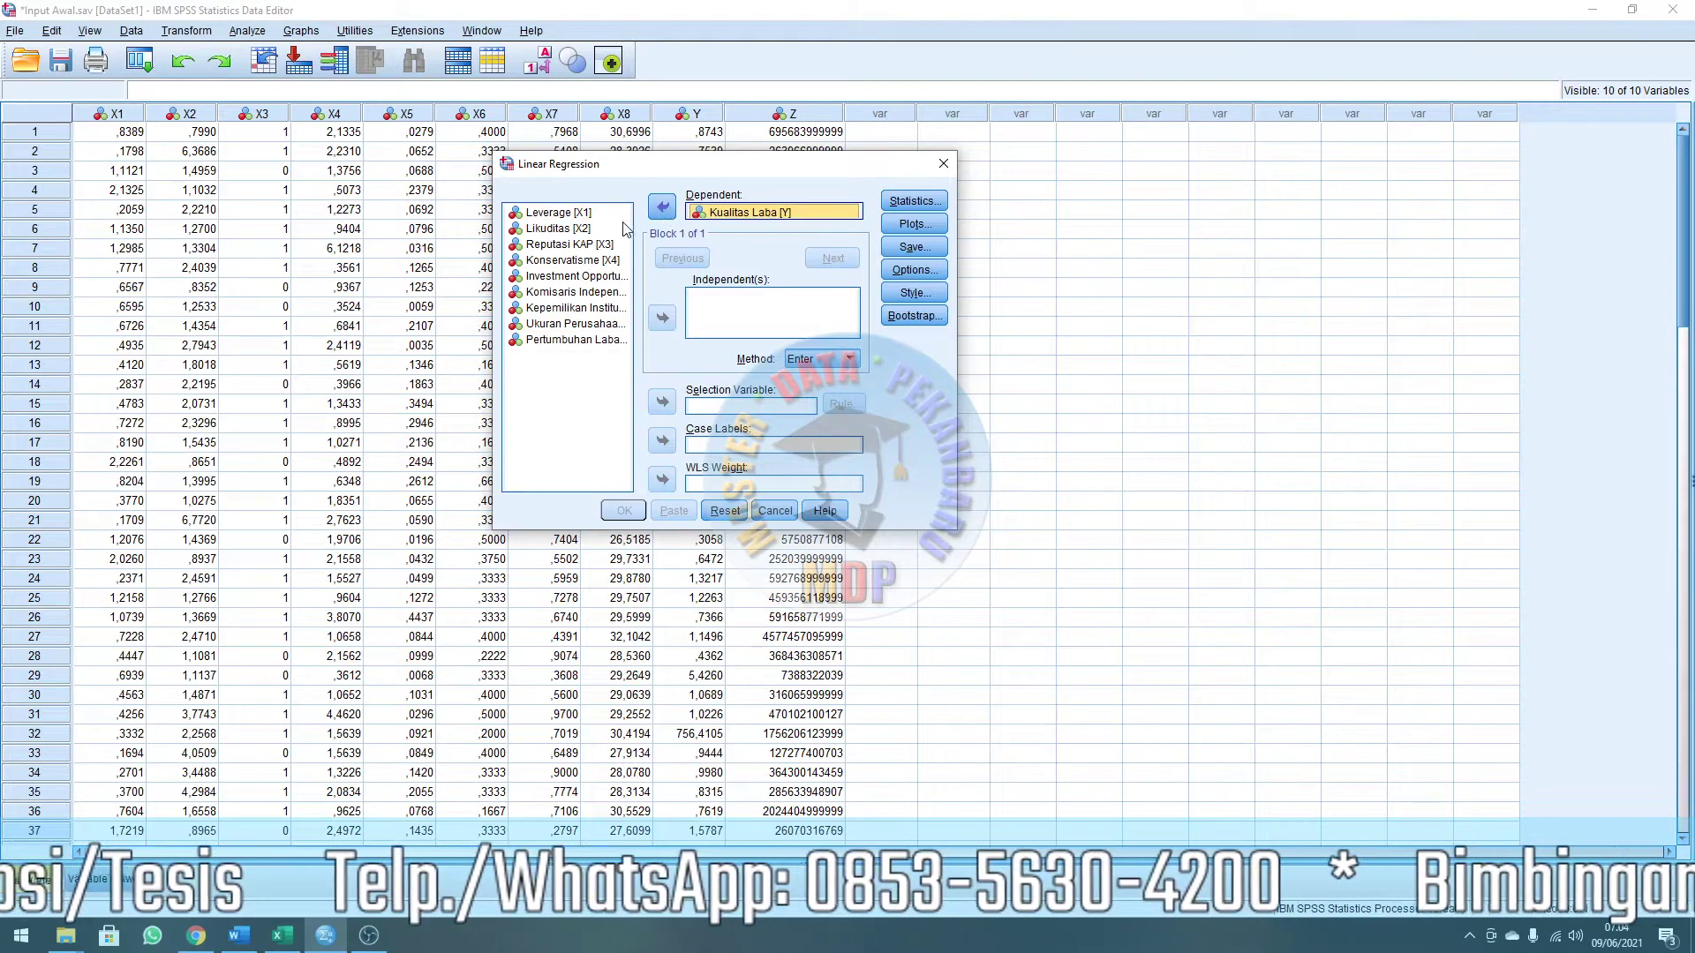
pyautogui.click(580, 214)
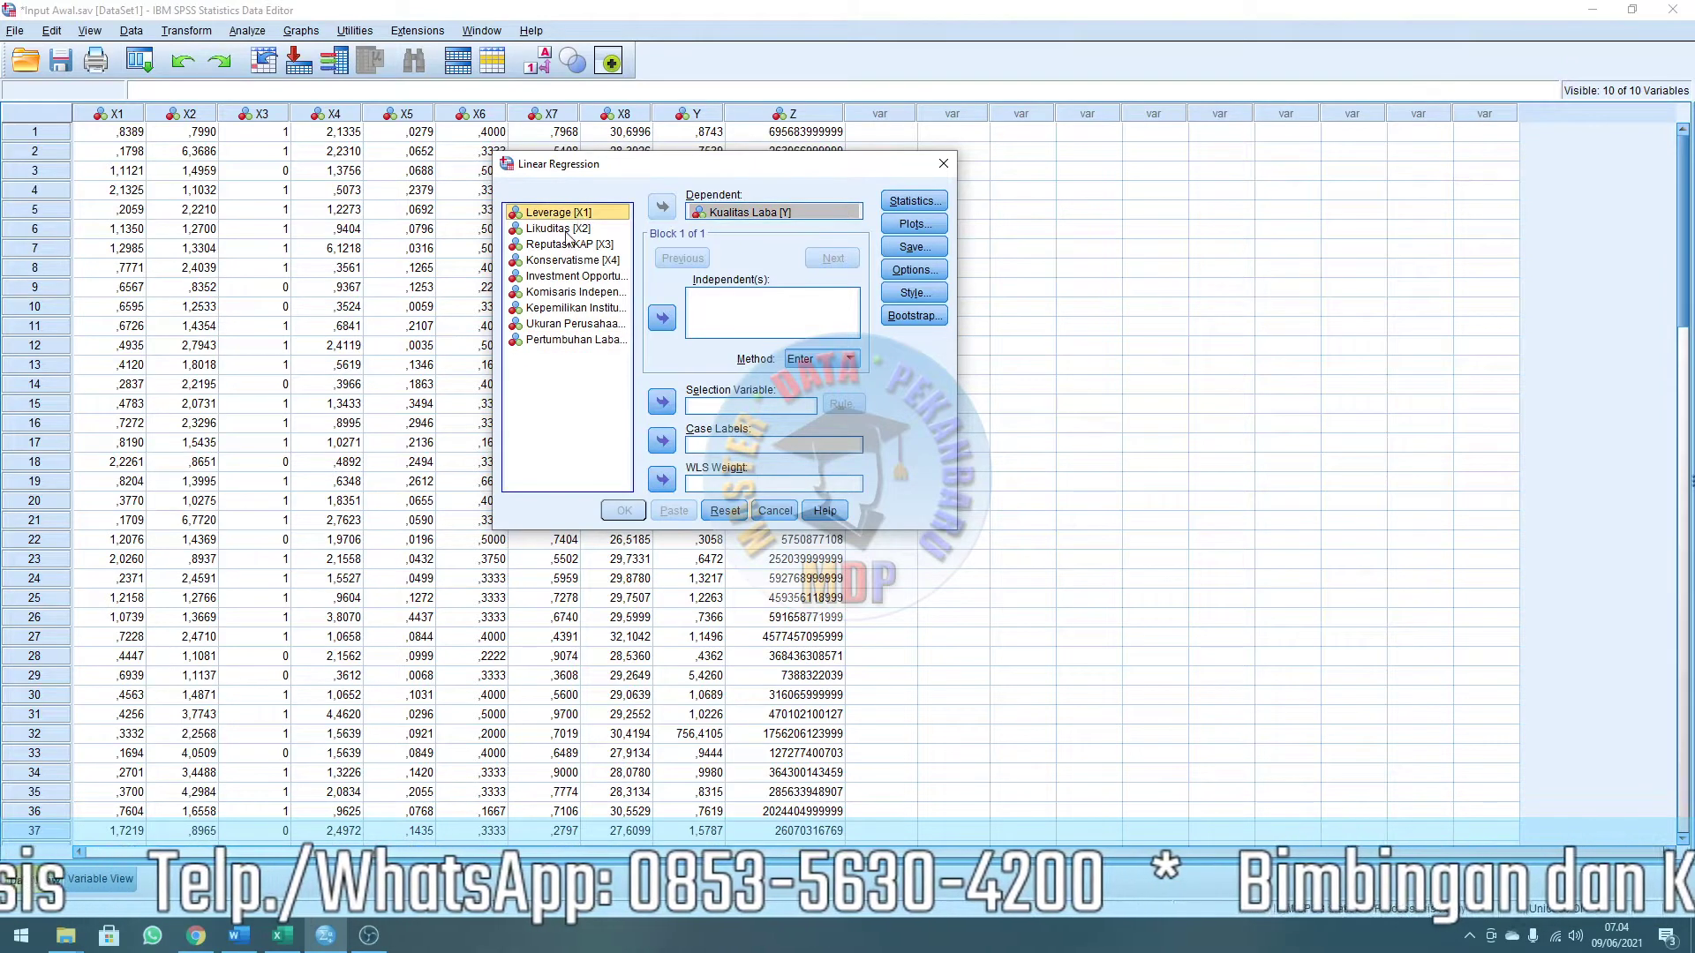
pyautogui.keyDown('shift'); pyautogui.click(593, 325); pyautogui.keyUp('shift')
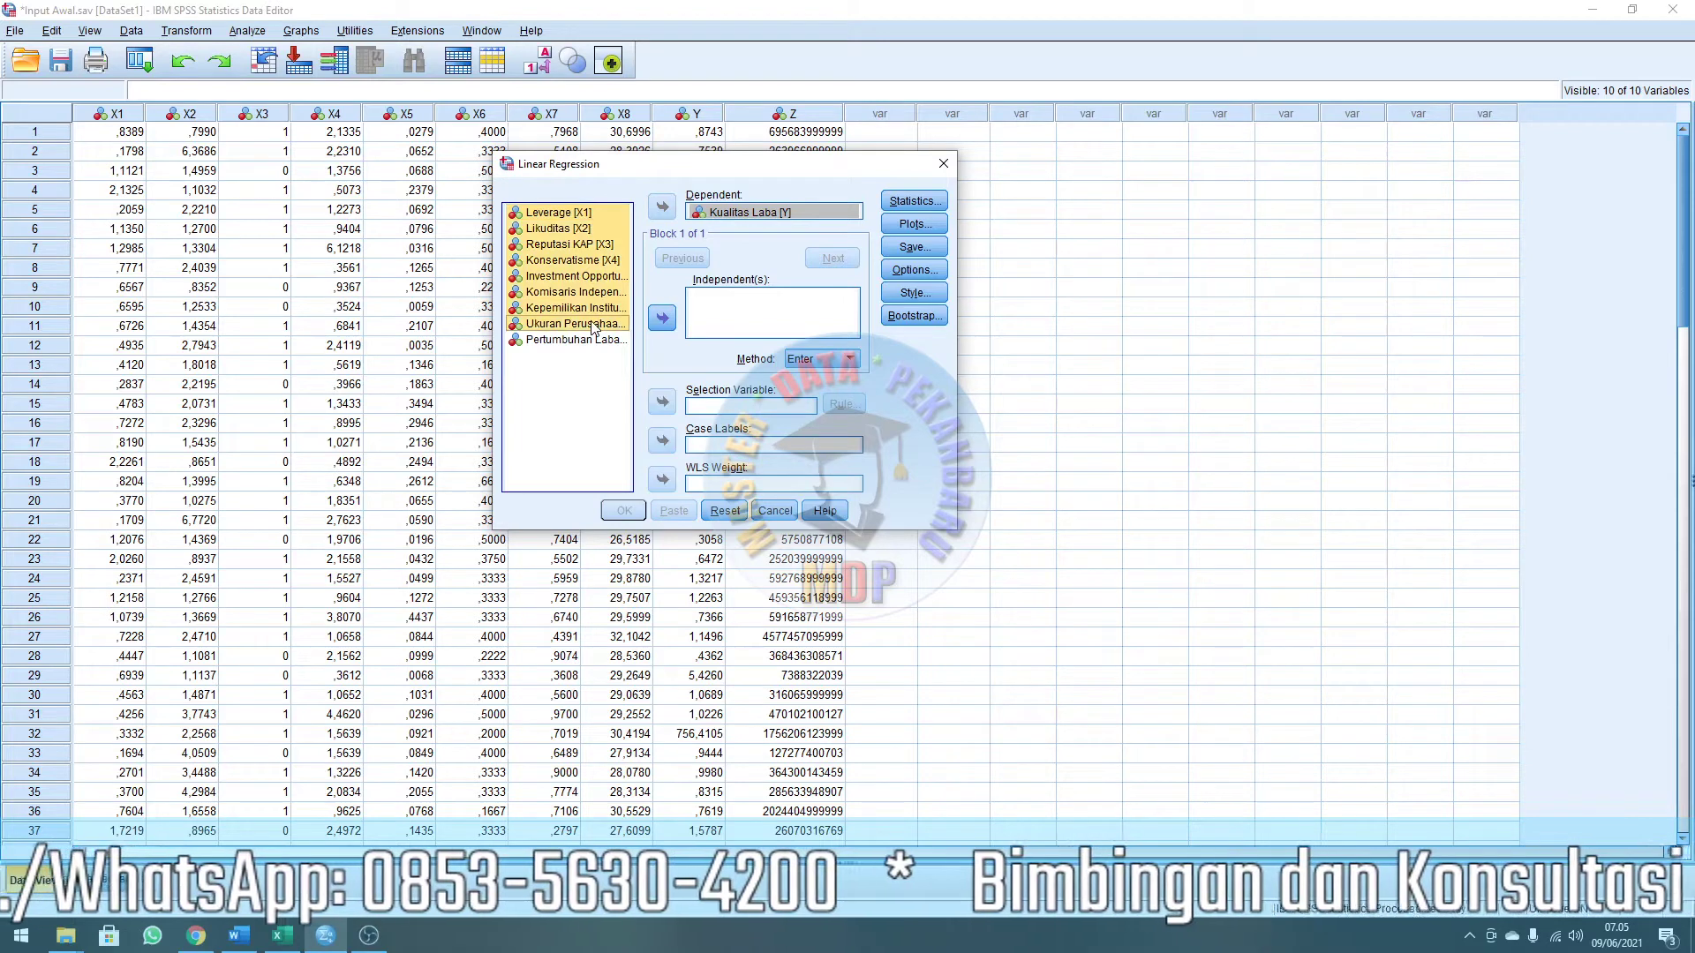
pyautogui.click(661, 320)
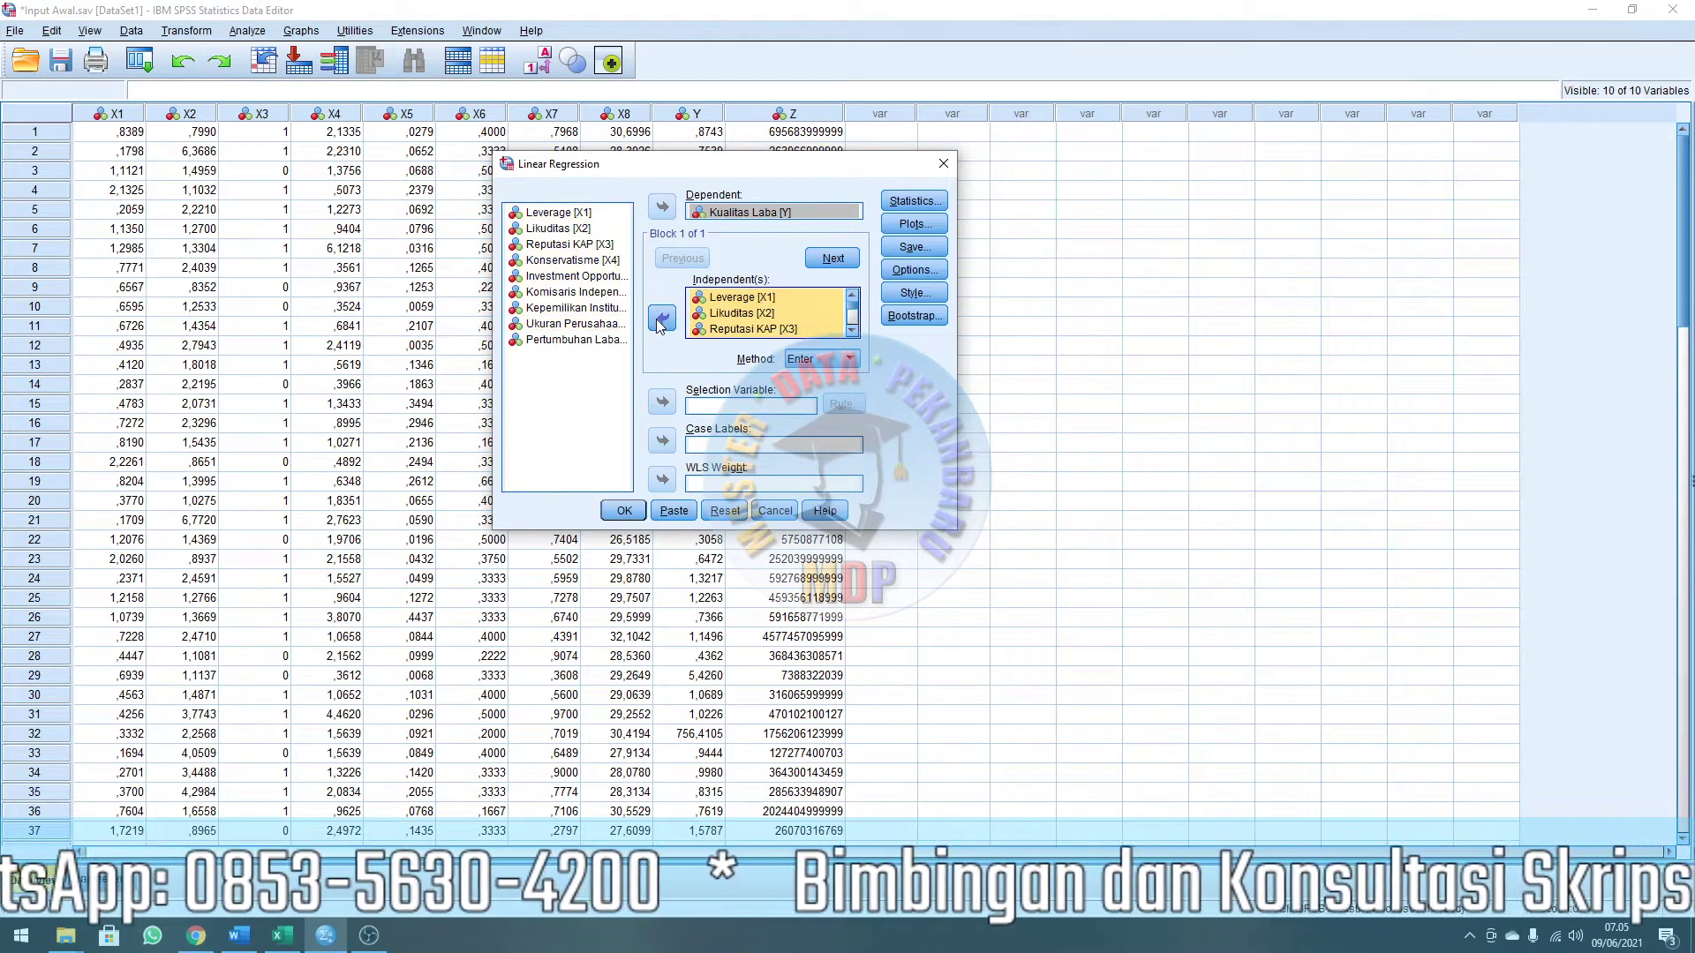
# Add Collinearity diagnostics and the Durbin-Watson test to the regression statistics.
pyautogui.click(916, 202)
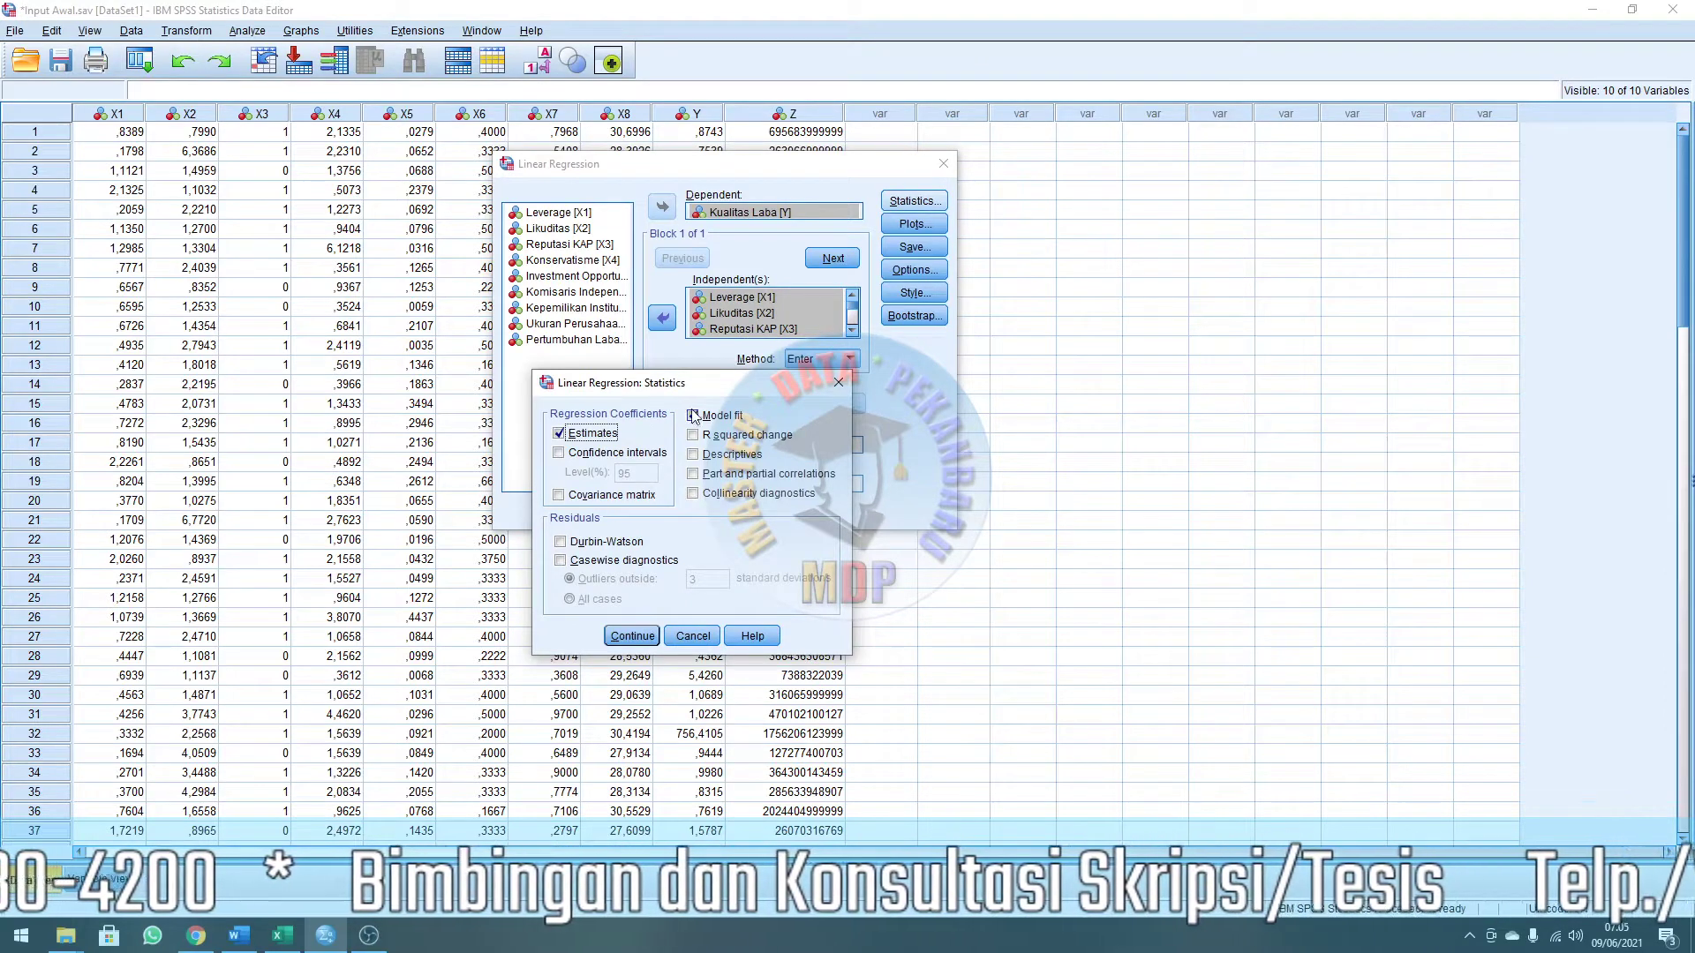
pyautogui.click(695, 496)
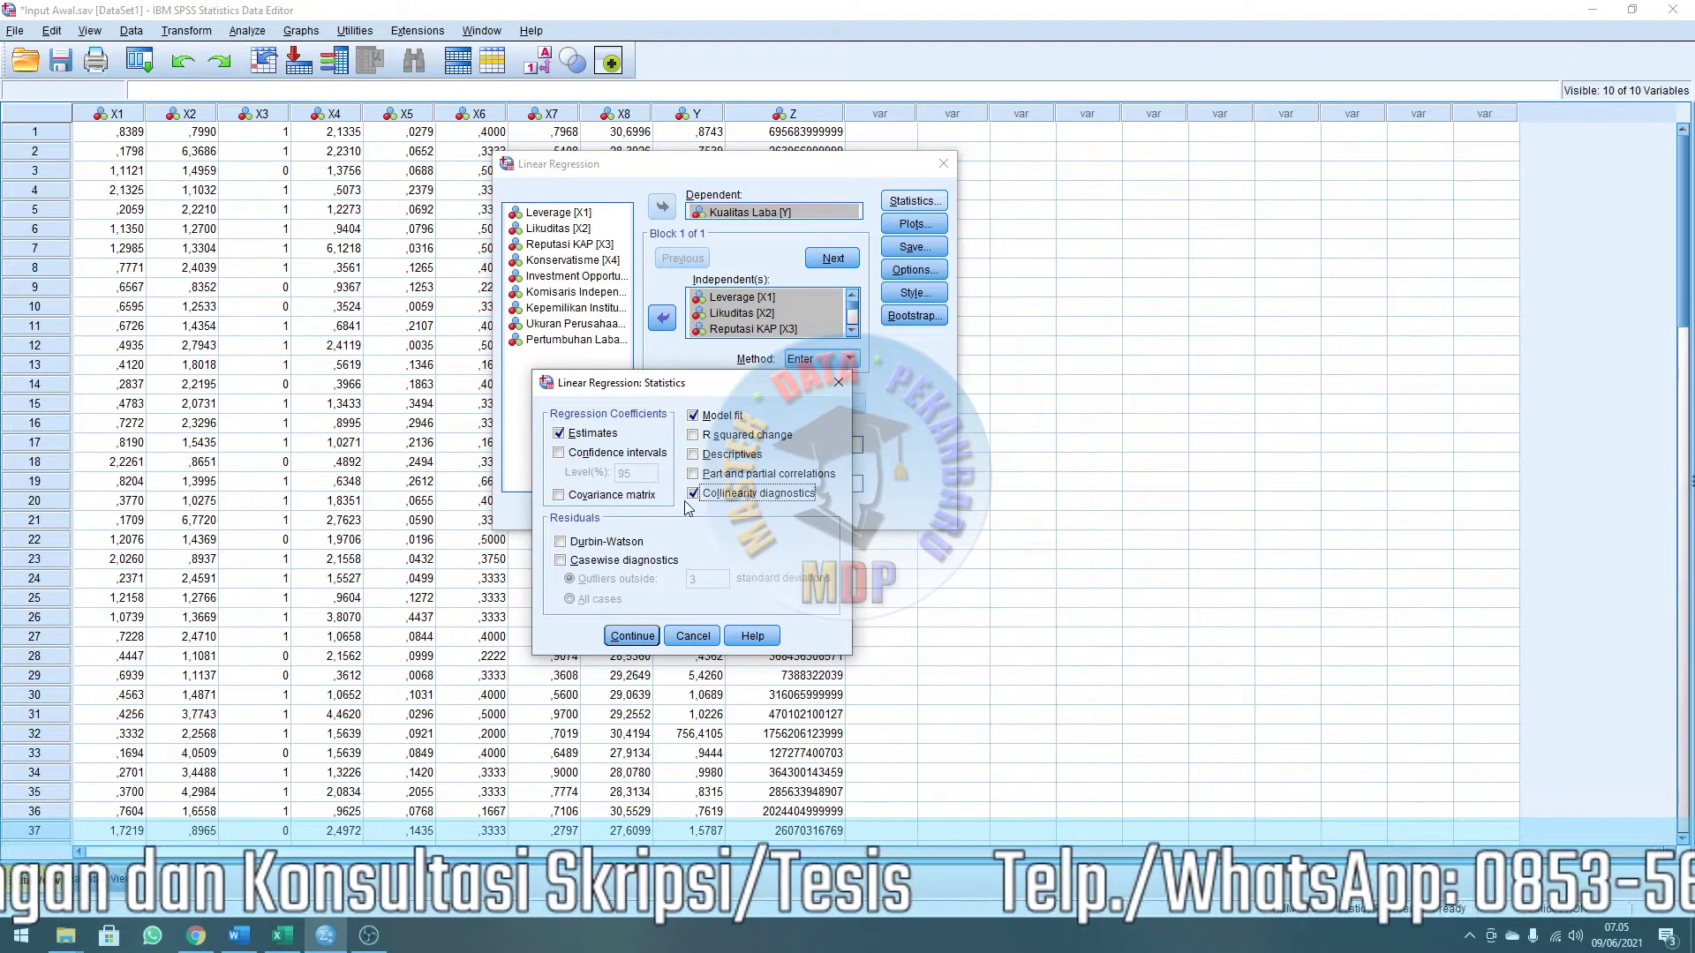
pyautogui.click(630, 545)
pyautogui.click(635, 642)
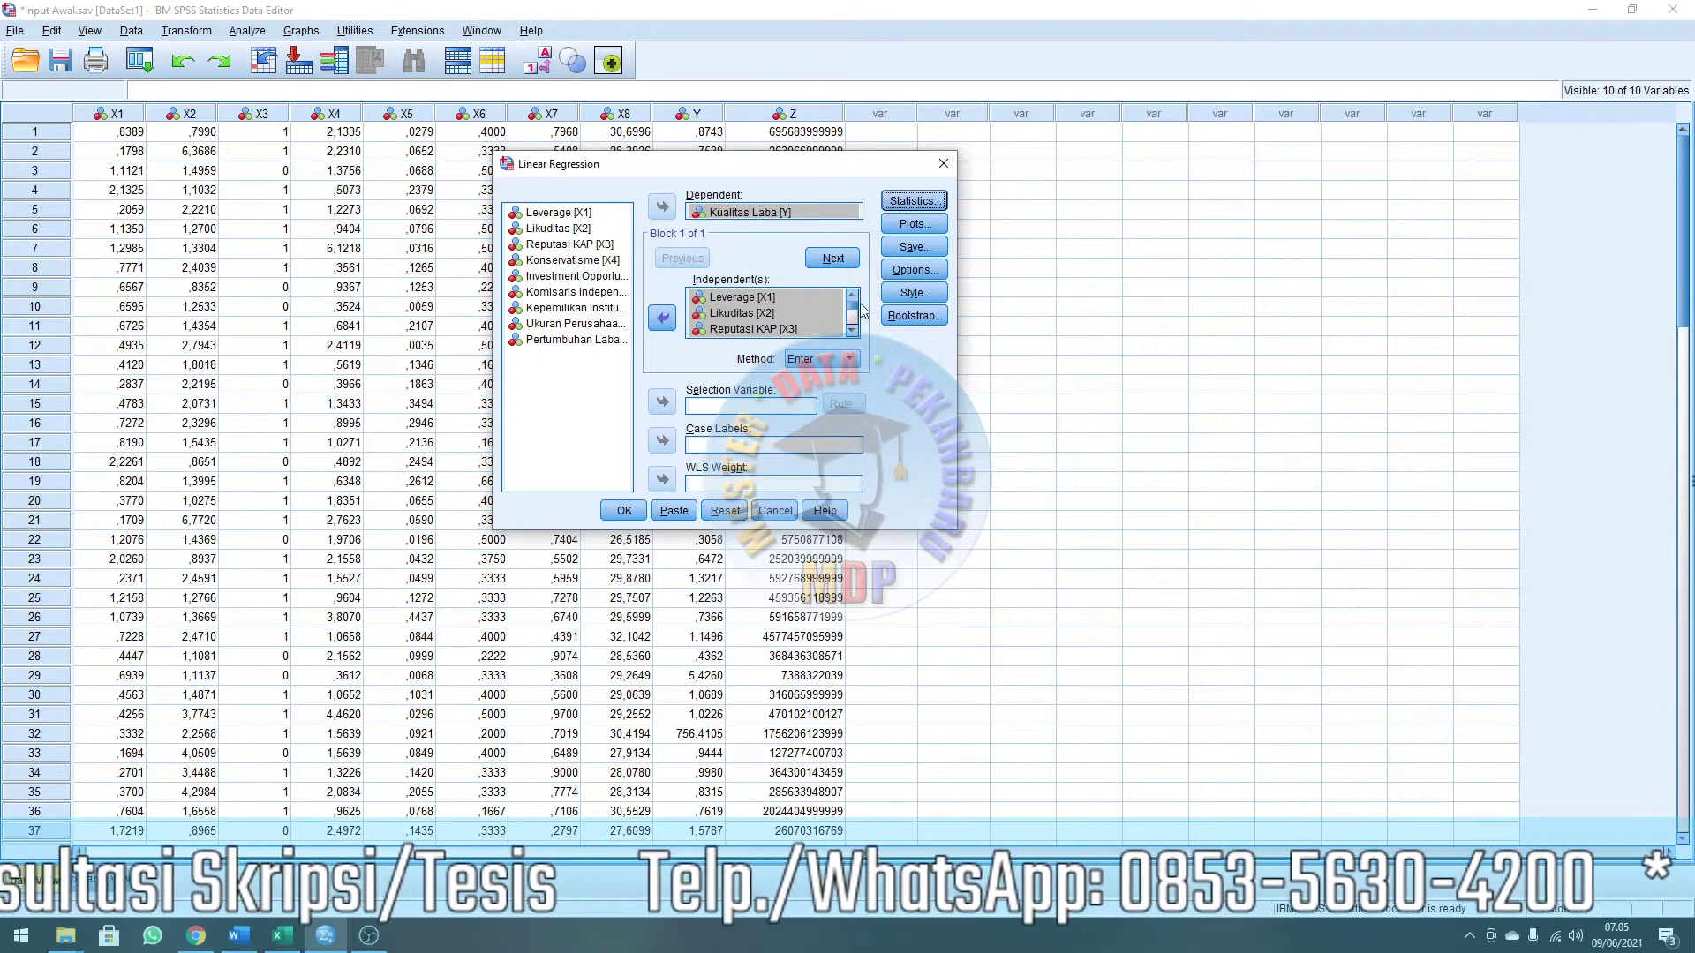
# Define the first regression scatterplot with *SRESID on the Y axis and *ZPRED on the X axis.
pyautogui.click(914, 223)
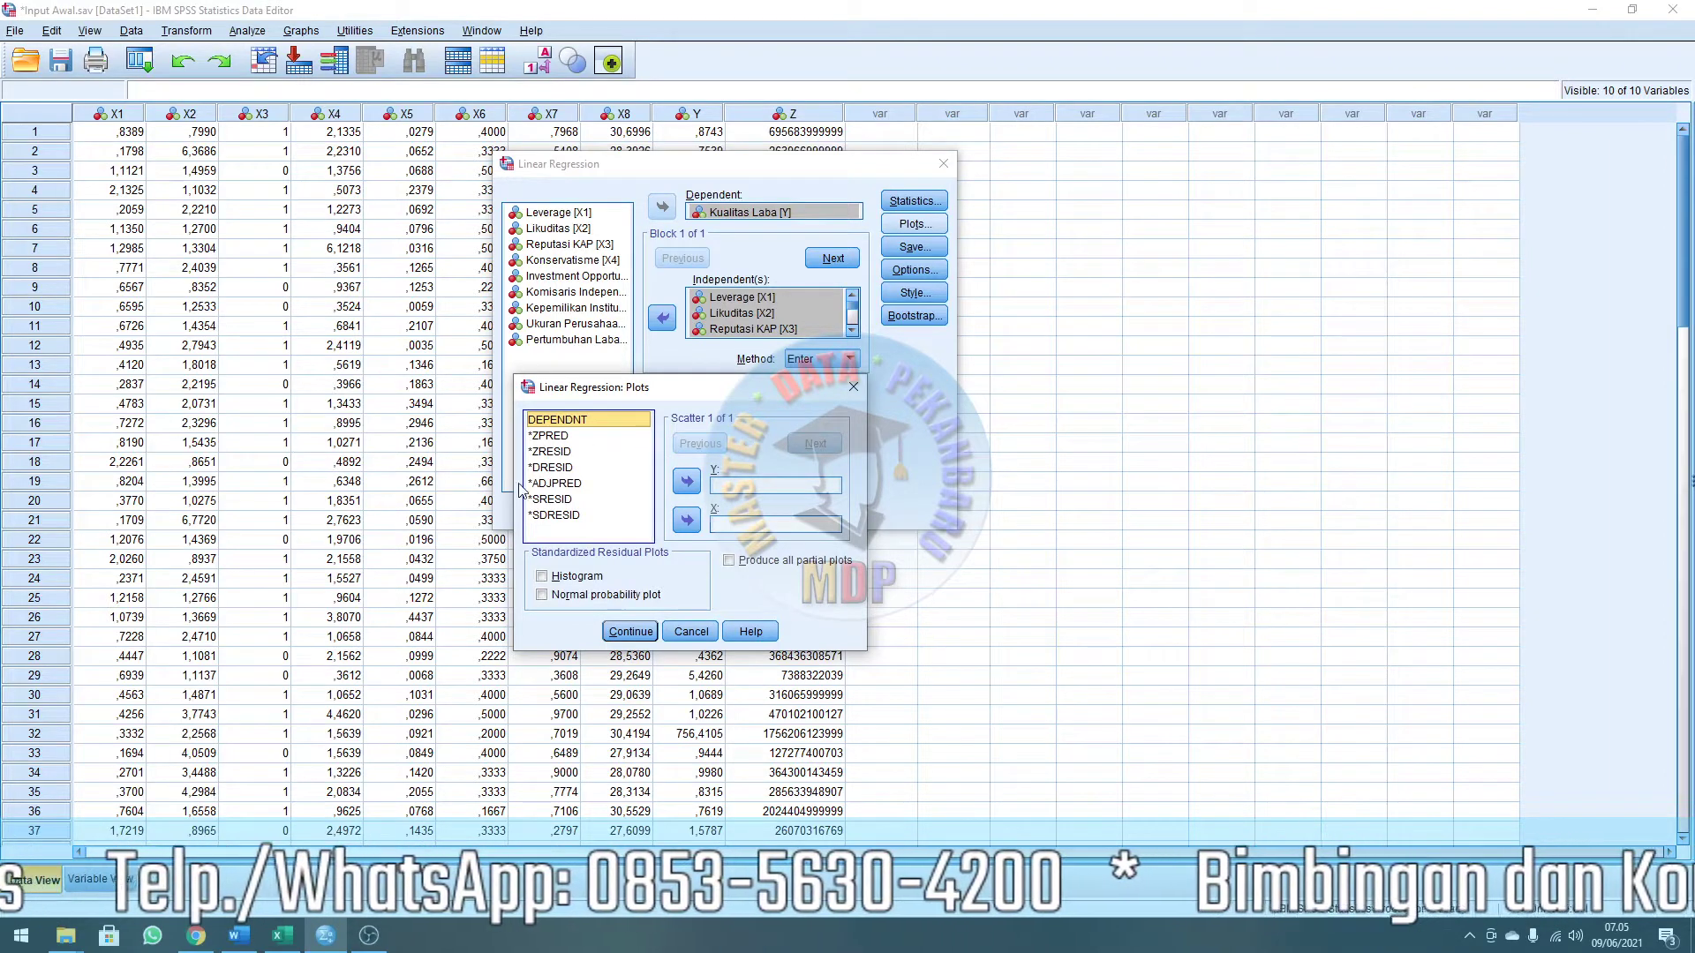
pyautogui.click(555, 499)
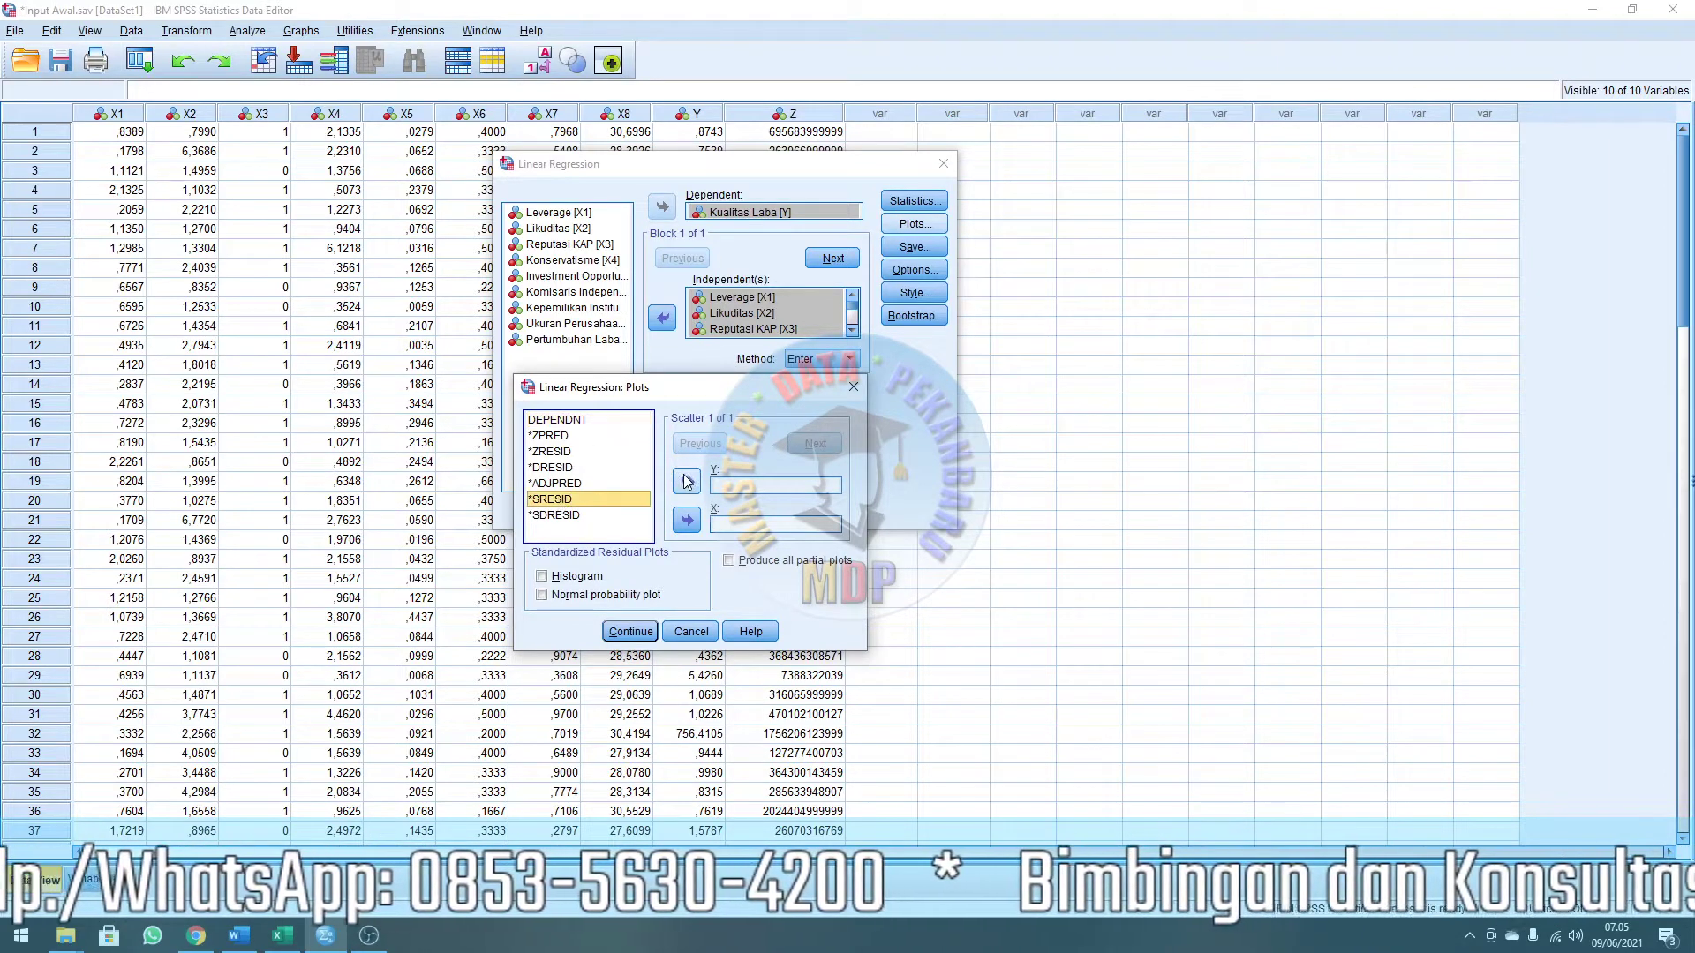
pyautogui.click(687, 482)
pyautogui.click(561, 437)
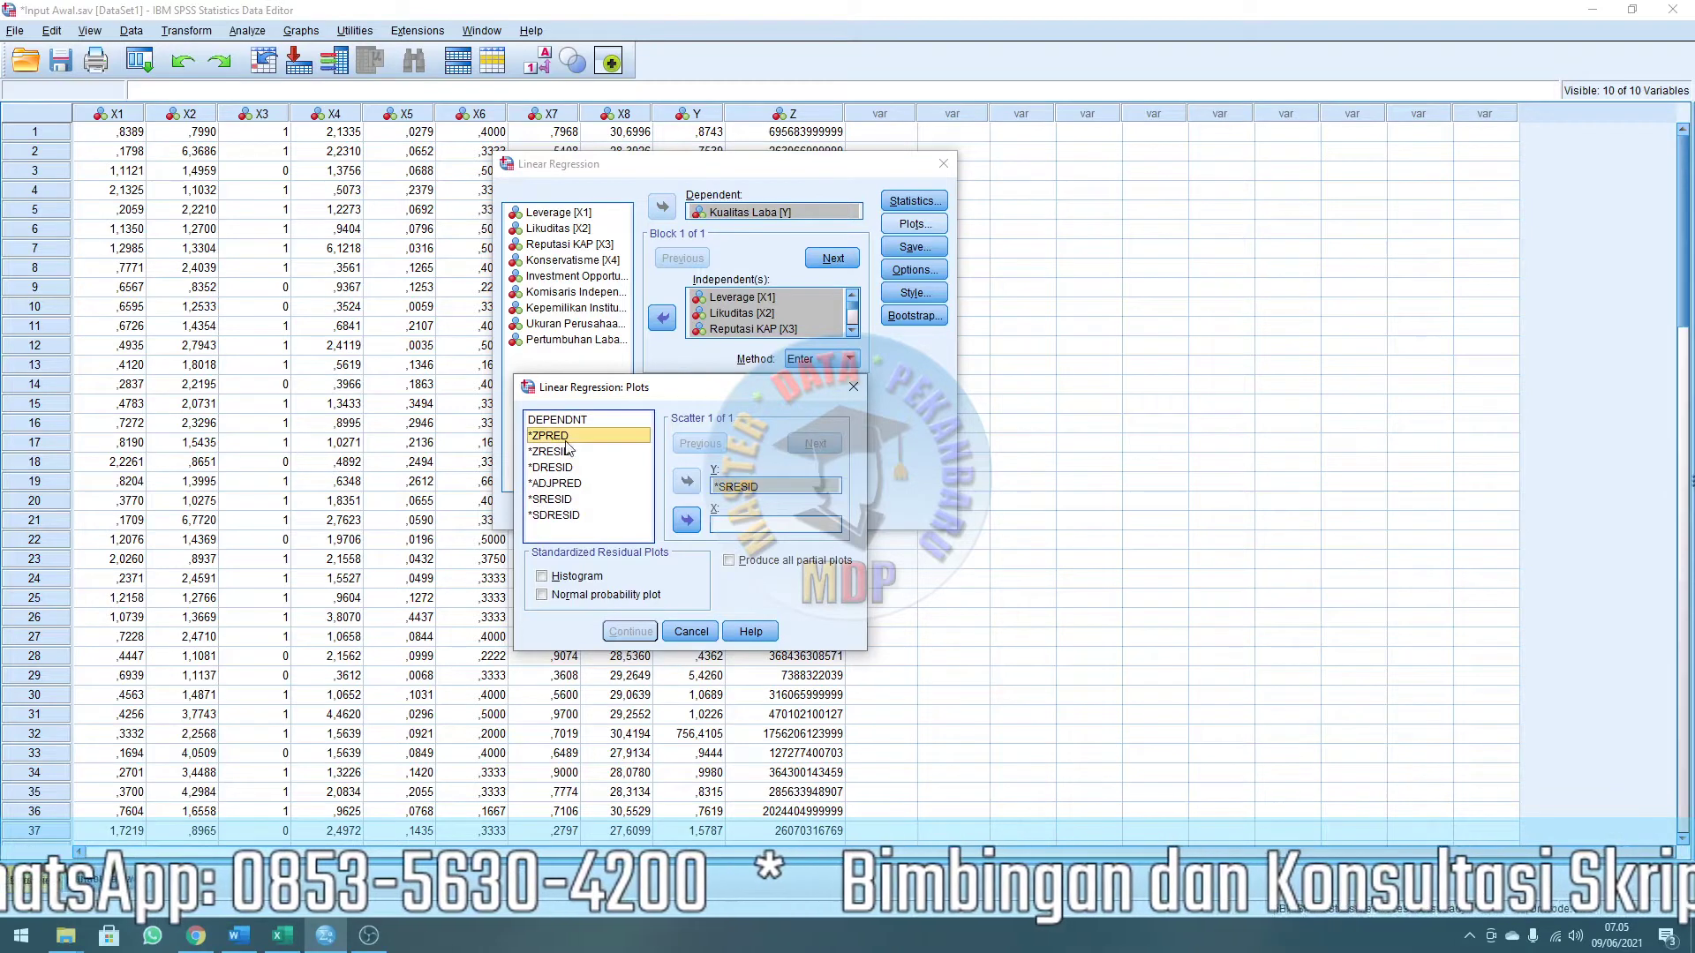
pyautogui.click(686, 522)
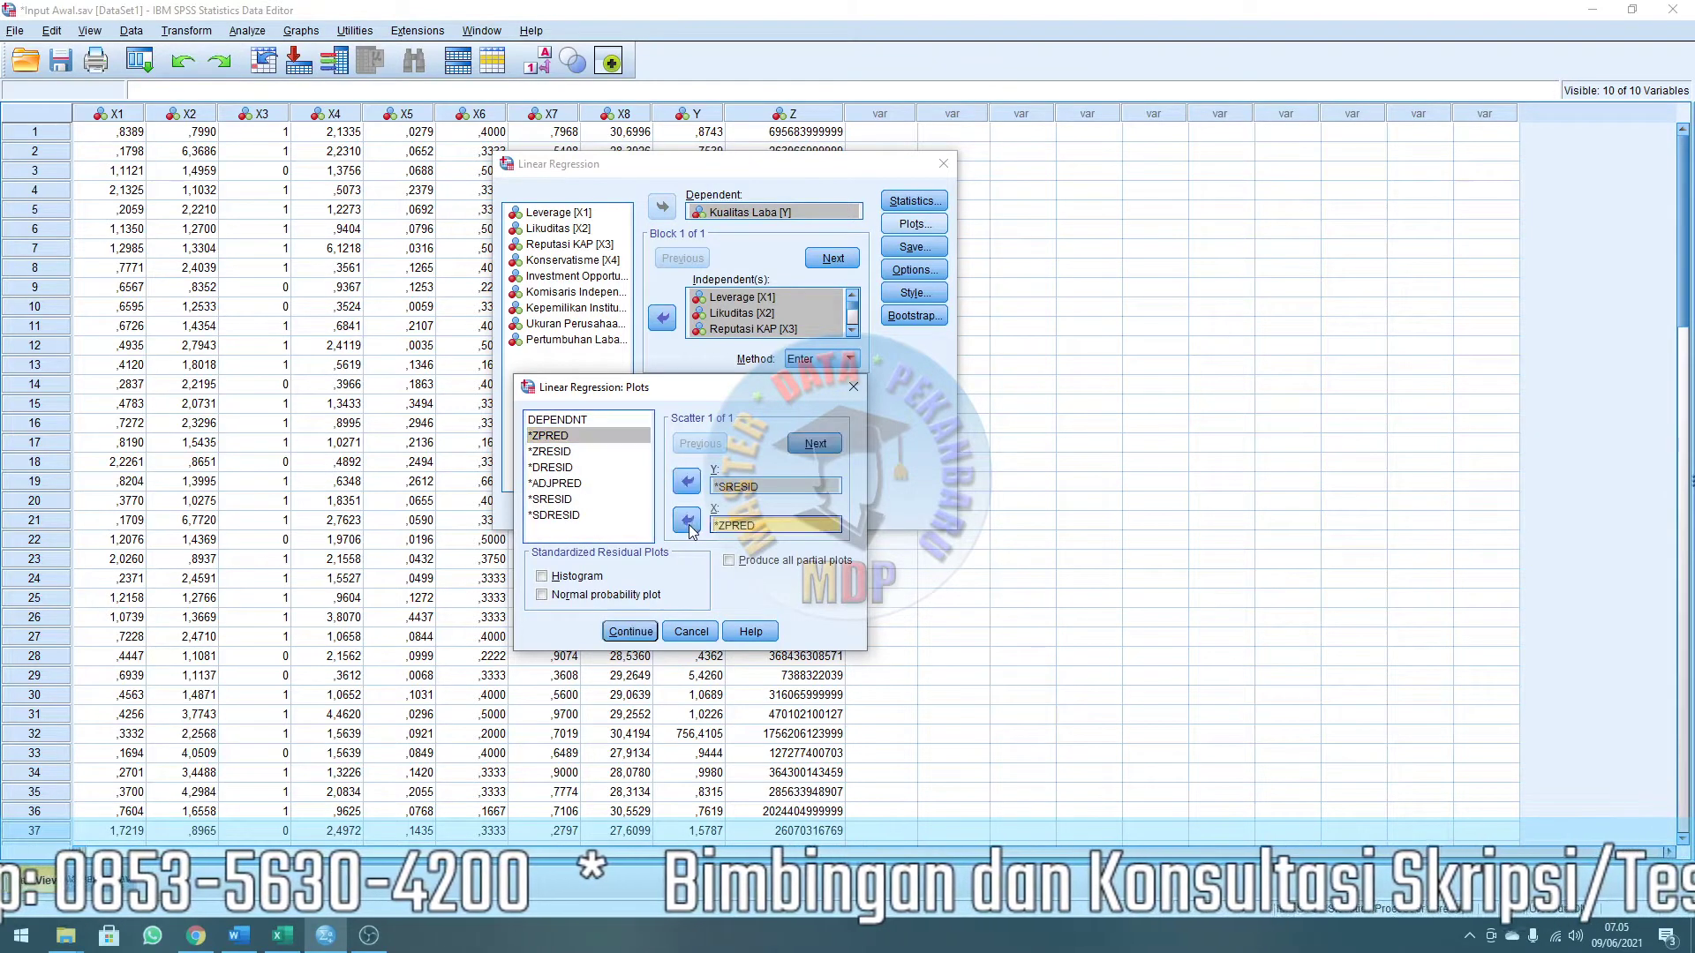
# Add a second regression scatterplot with *ZPRED on the Y axis and DEPENDNT on the X axis.
pyautogui.click(815, 444)
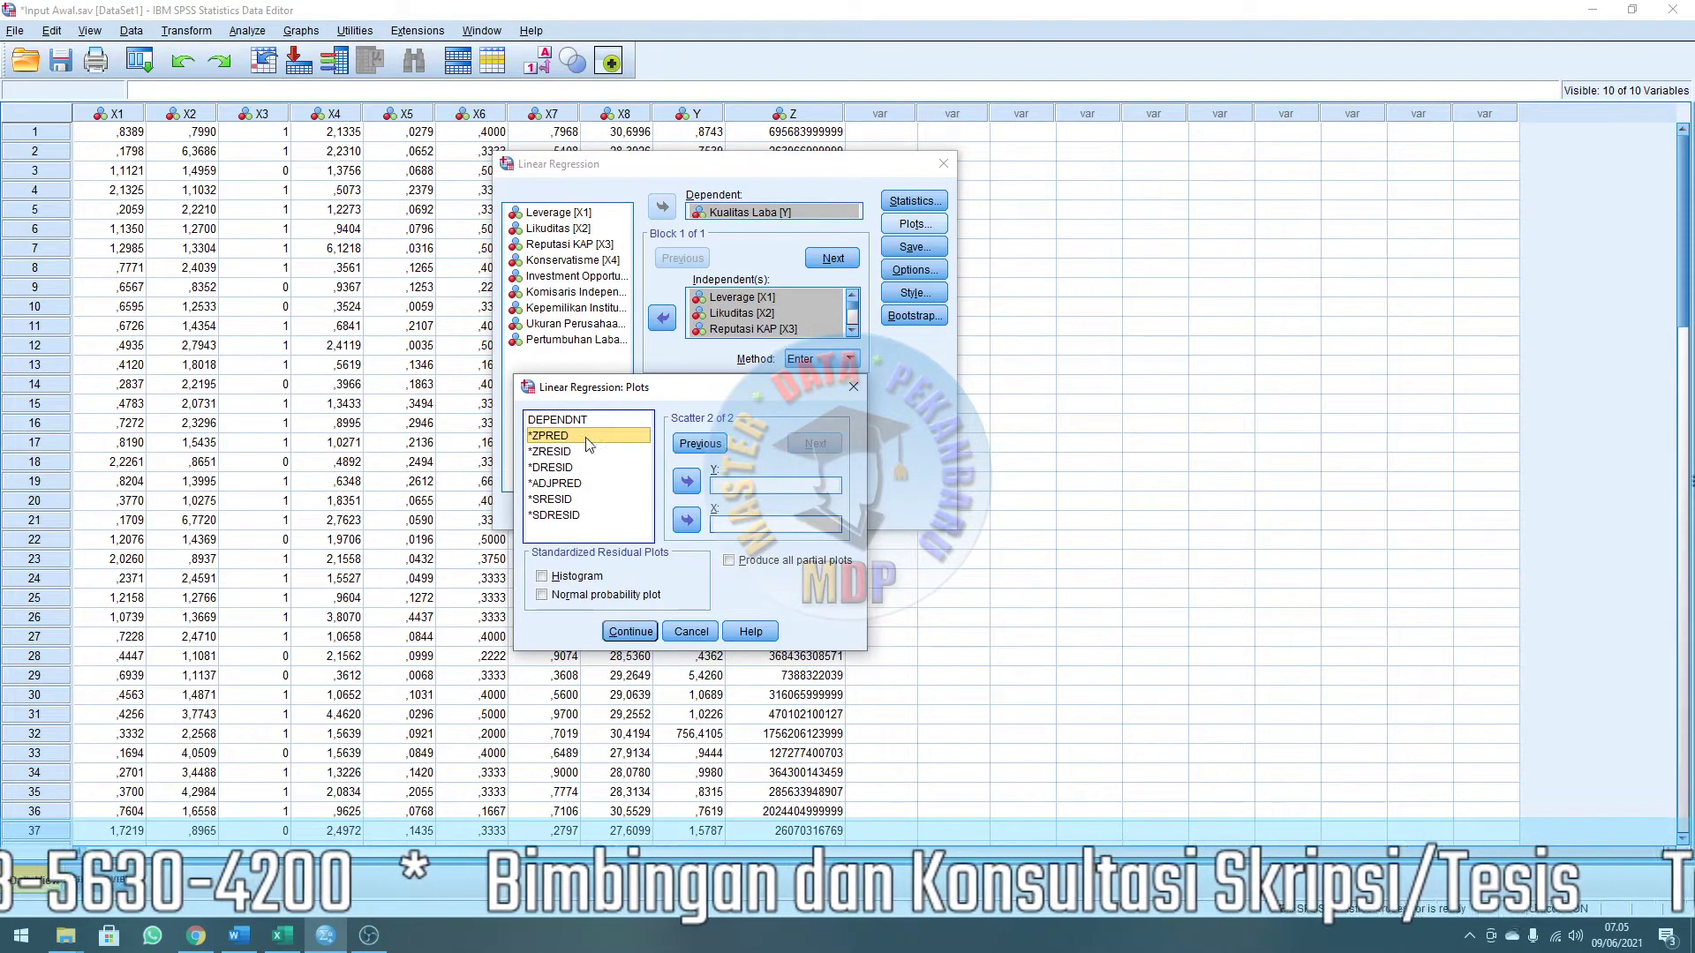
pyautogui.click(687, 482)
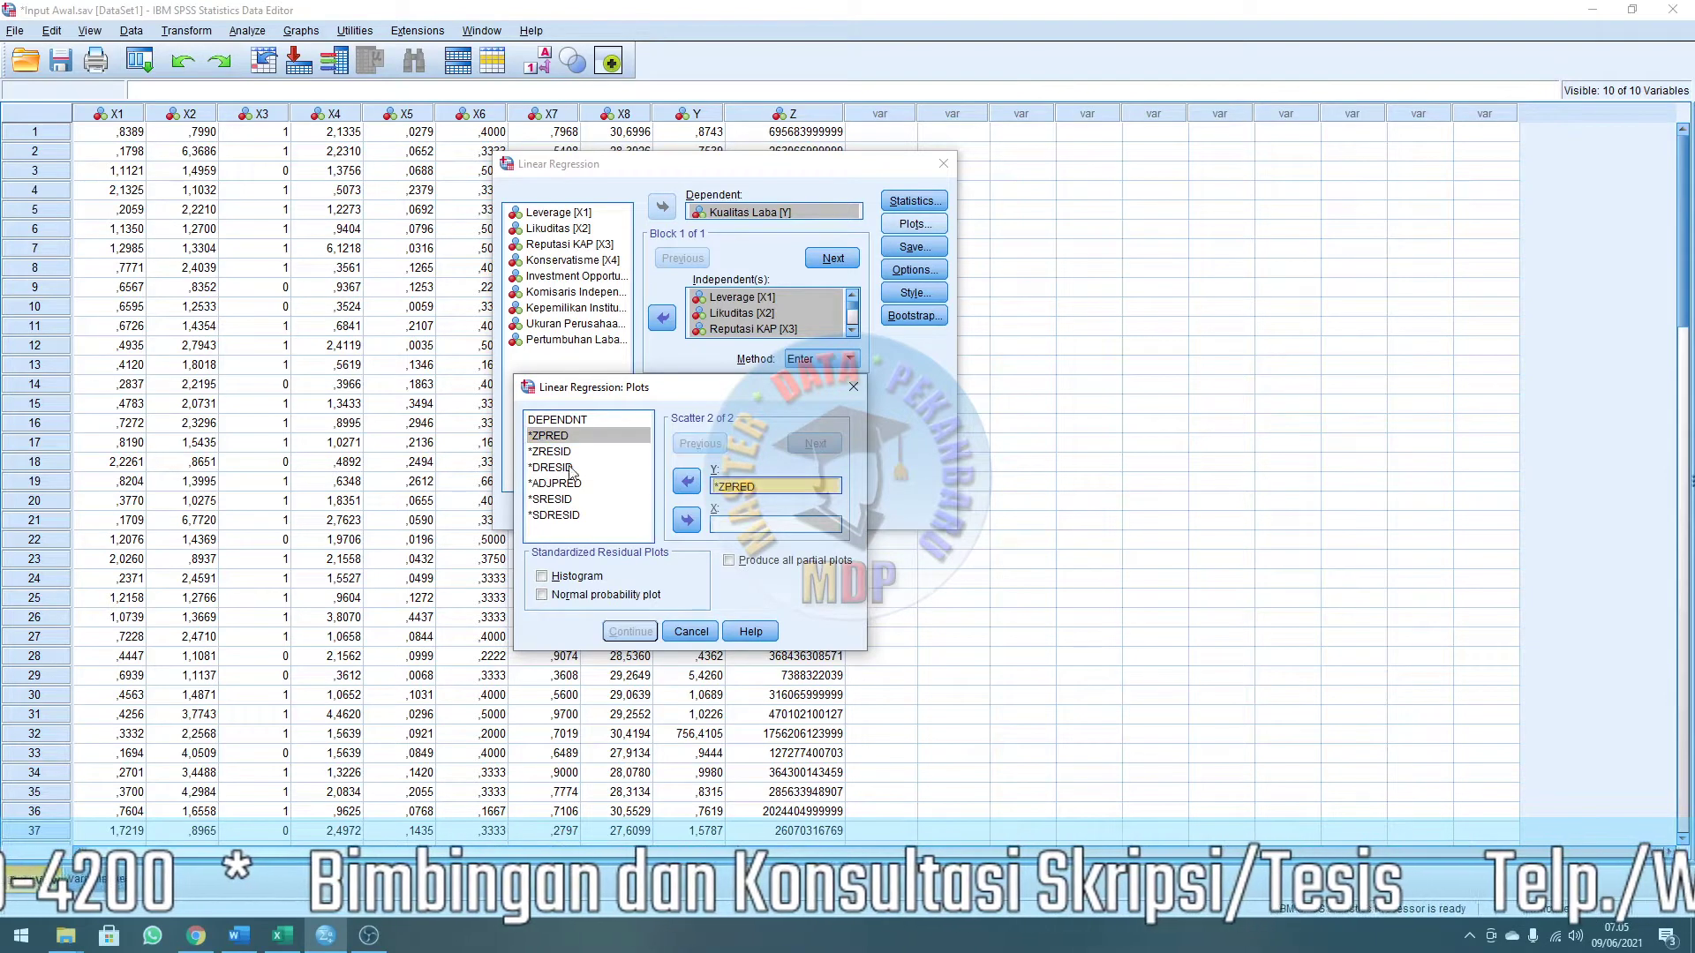
pyautogui.click(557, 420)
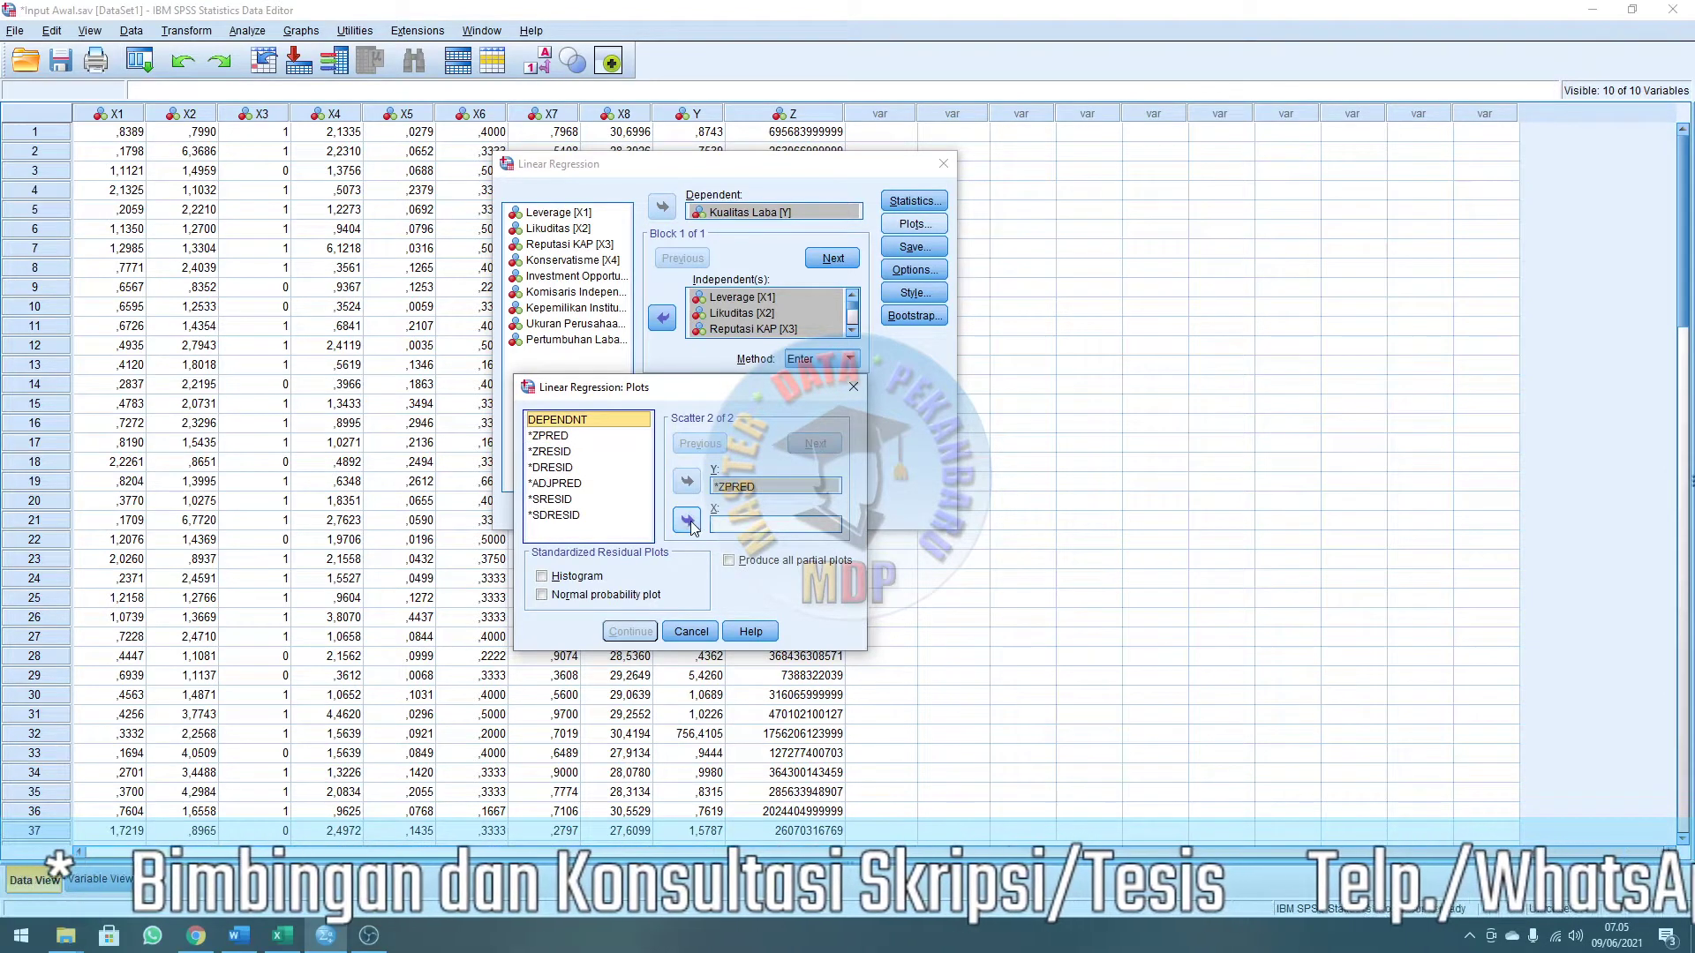
pyautogui.click(685, 520)
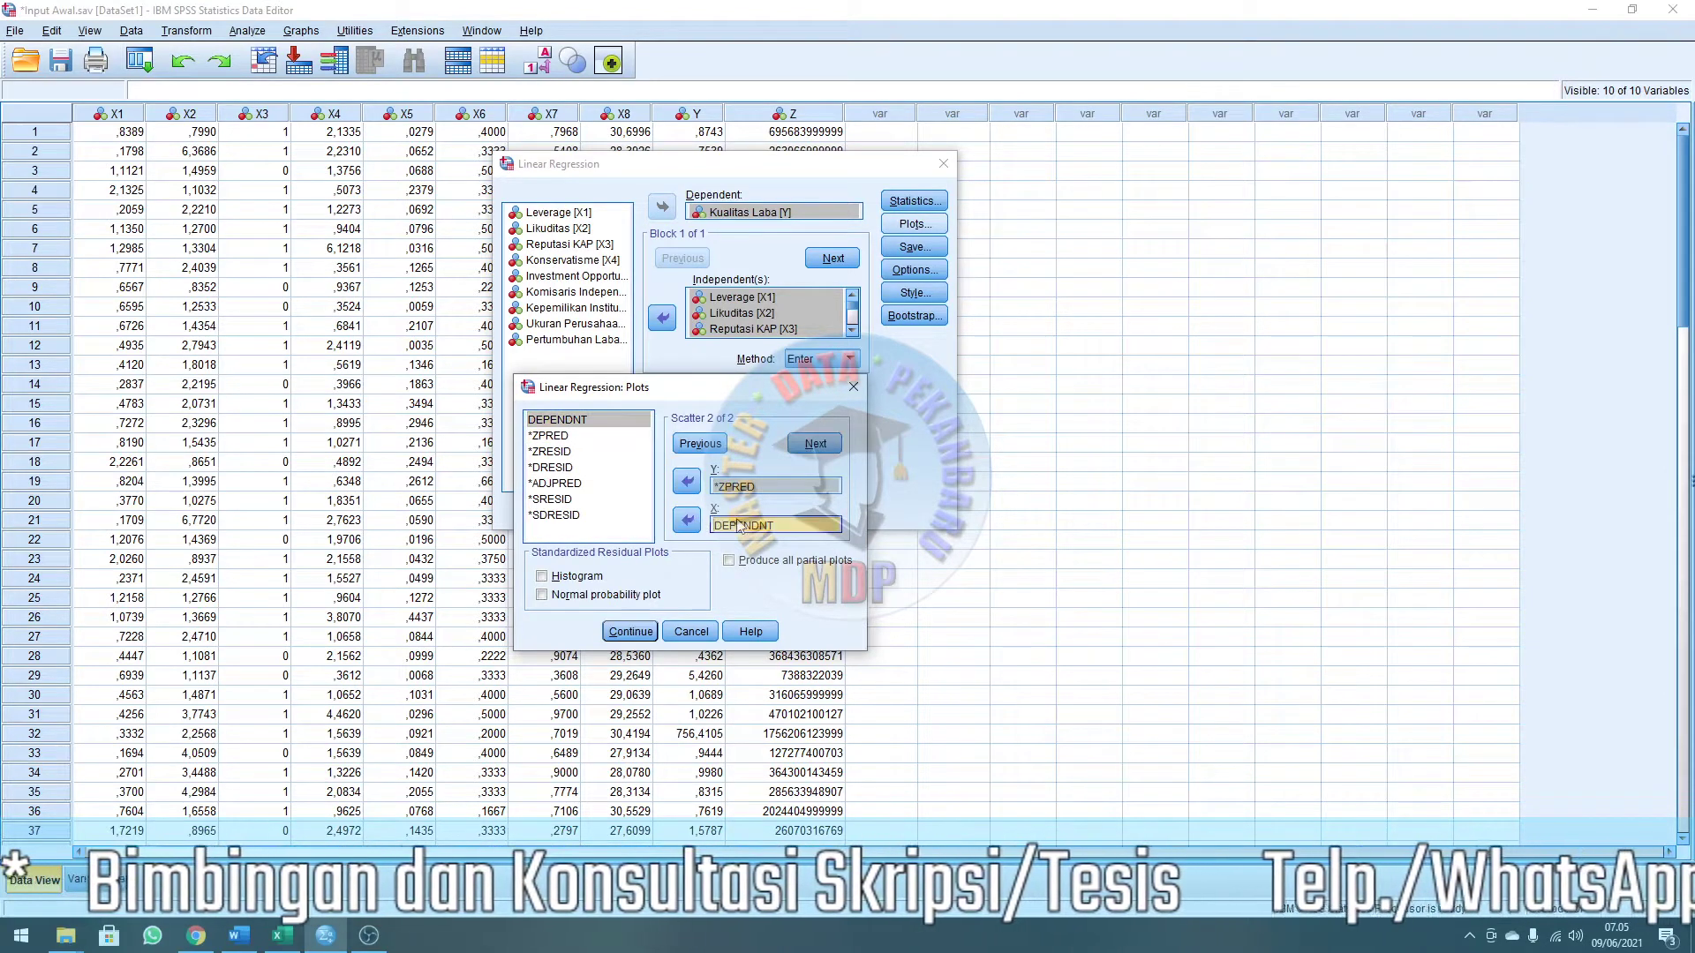
# Include the histogram and normal probability plot of the standardized residuals and accept the plot settings.
pyautogui.click(582, 577)
pyautogui.click(581, 597)
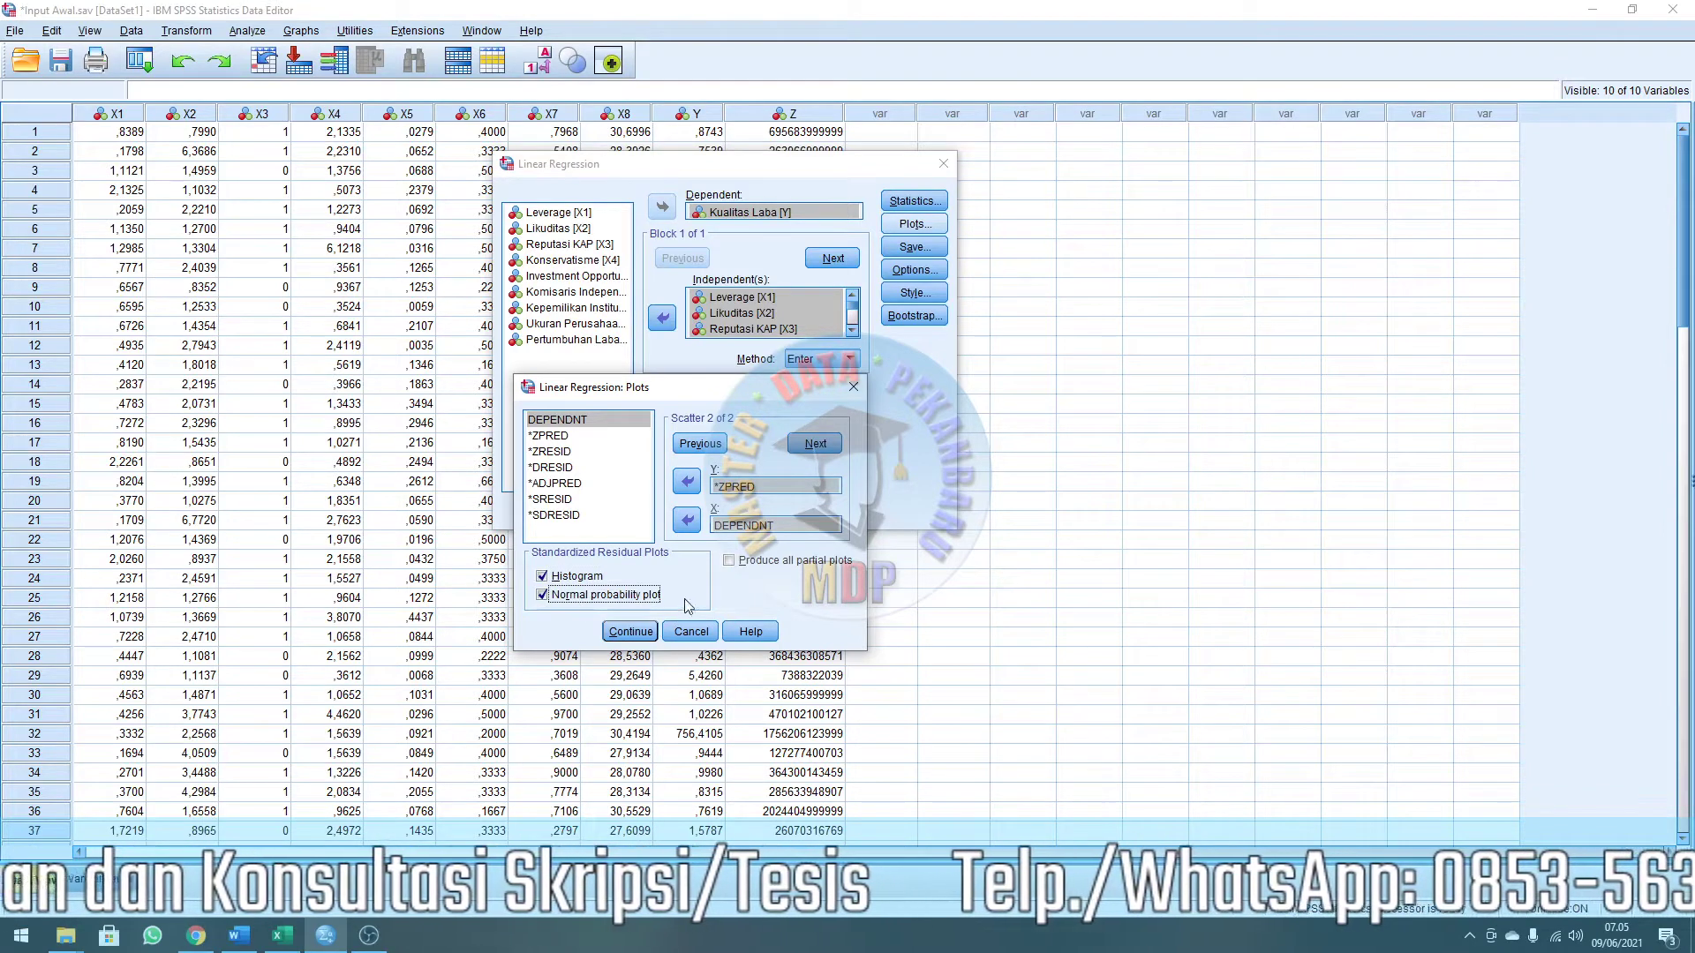
pyautogui.click(634, 634)
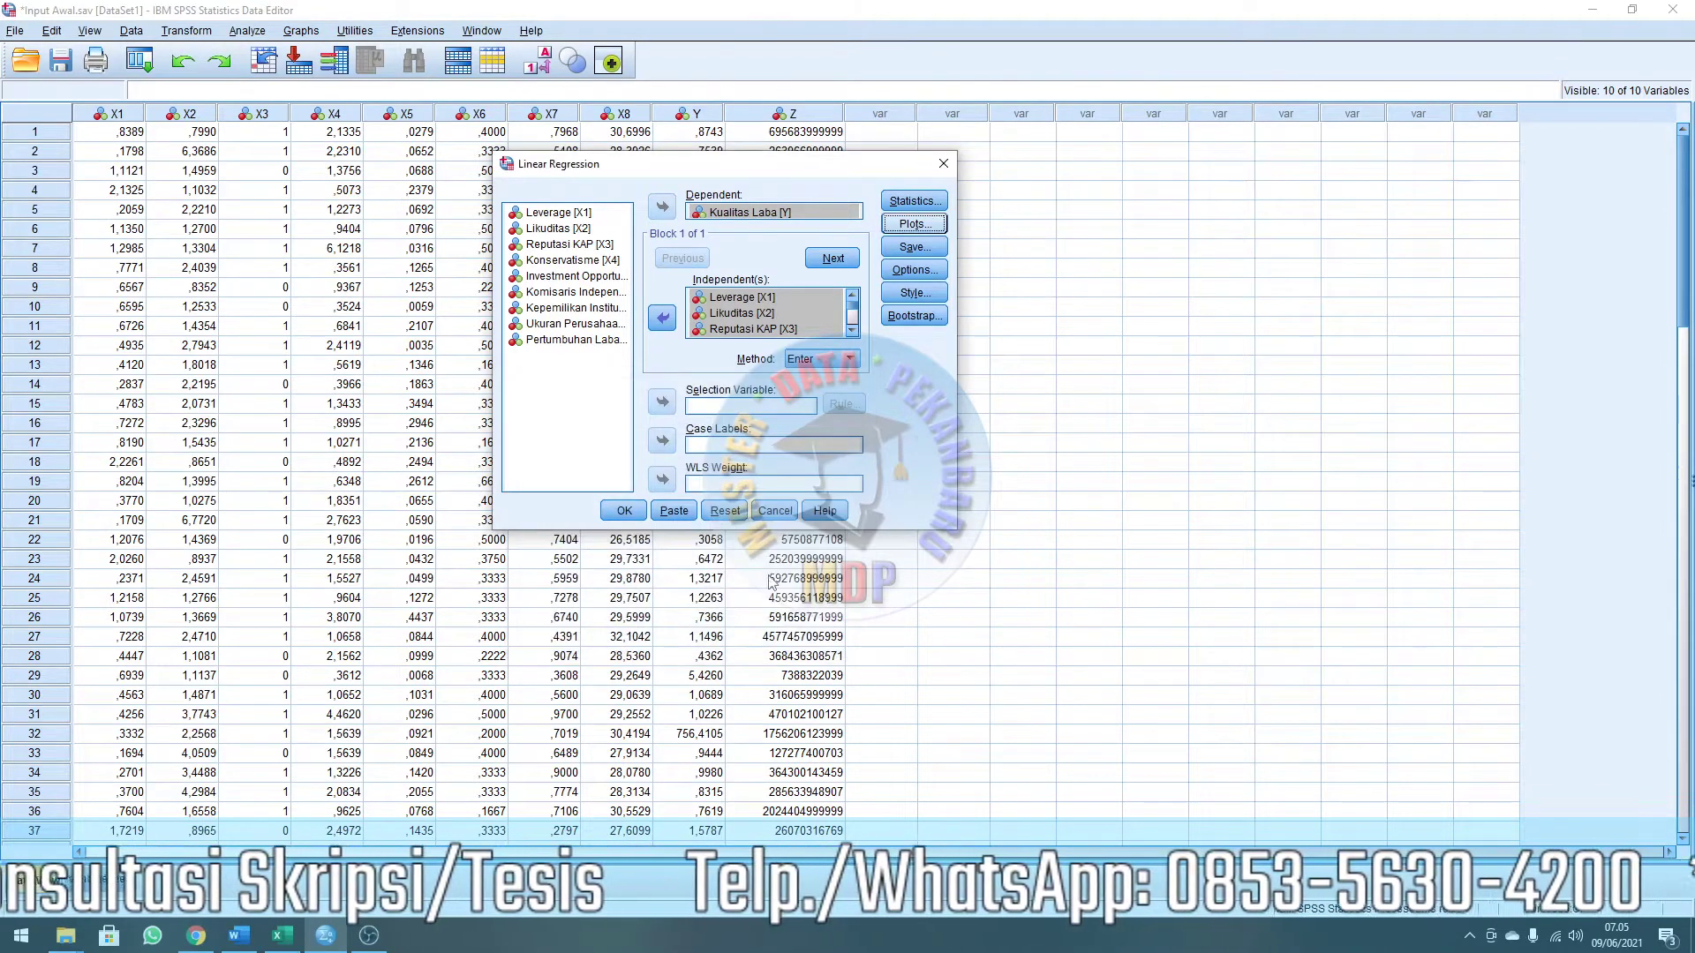
# Set the regression to save unstandardized residuals as a new variable, and run the analysis.
pyautogui.click(913, 249)
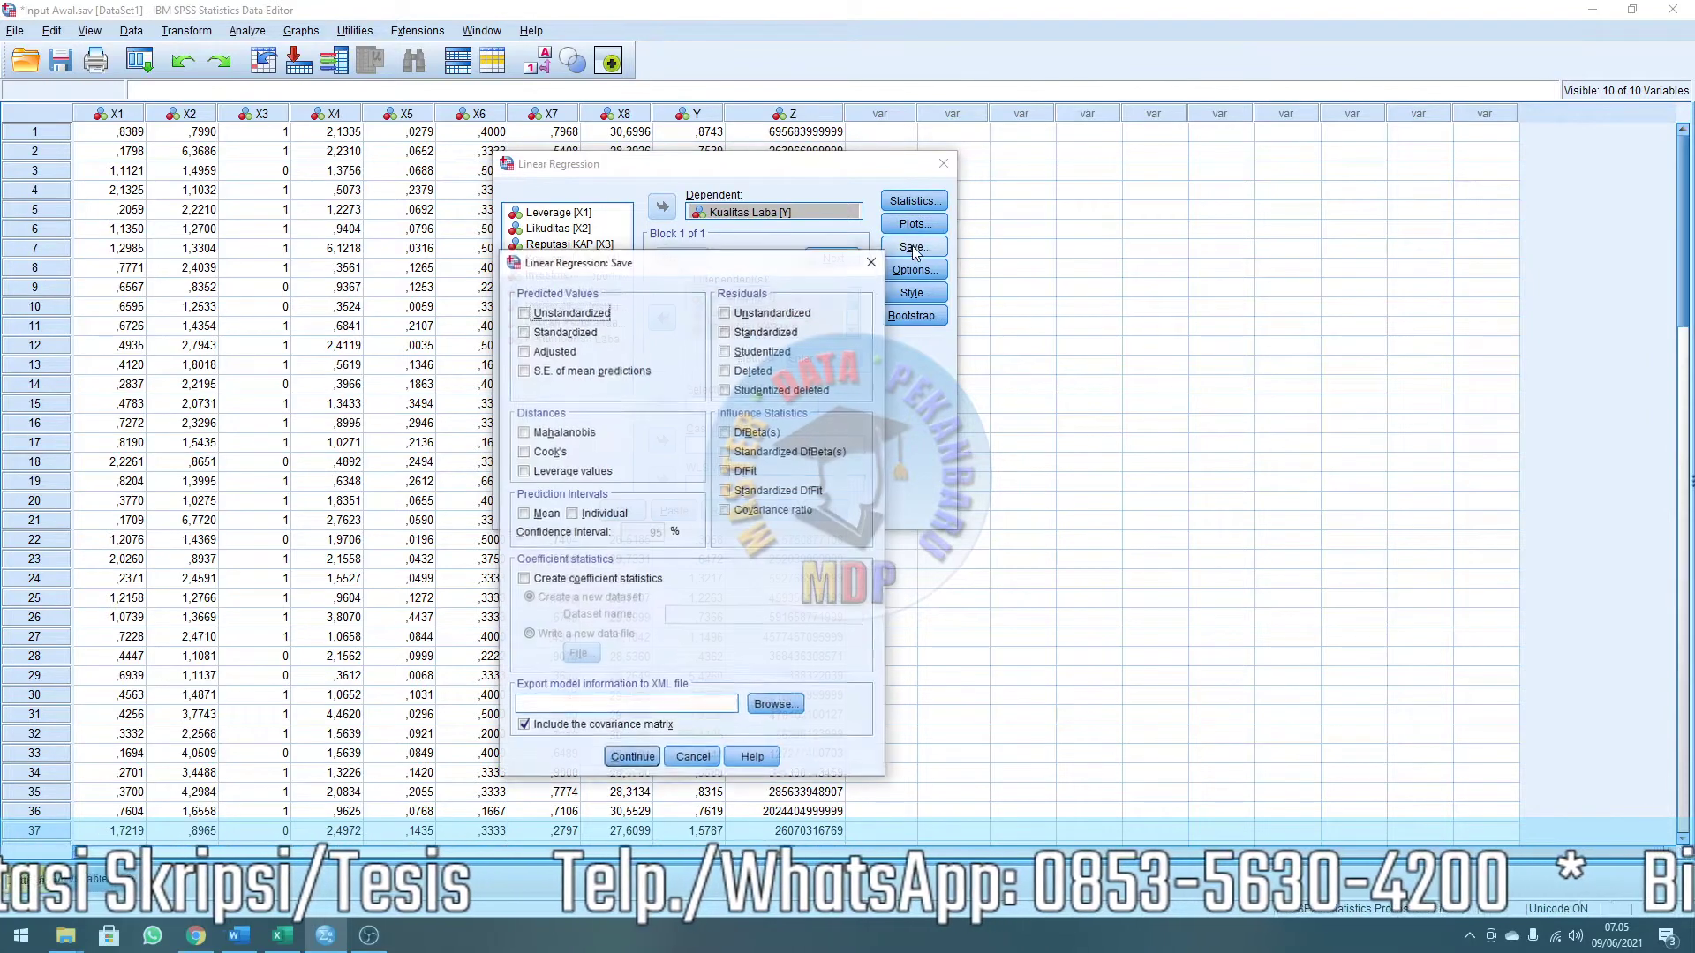
pyautogui.click(724, 313)
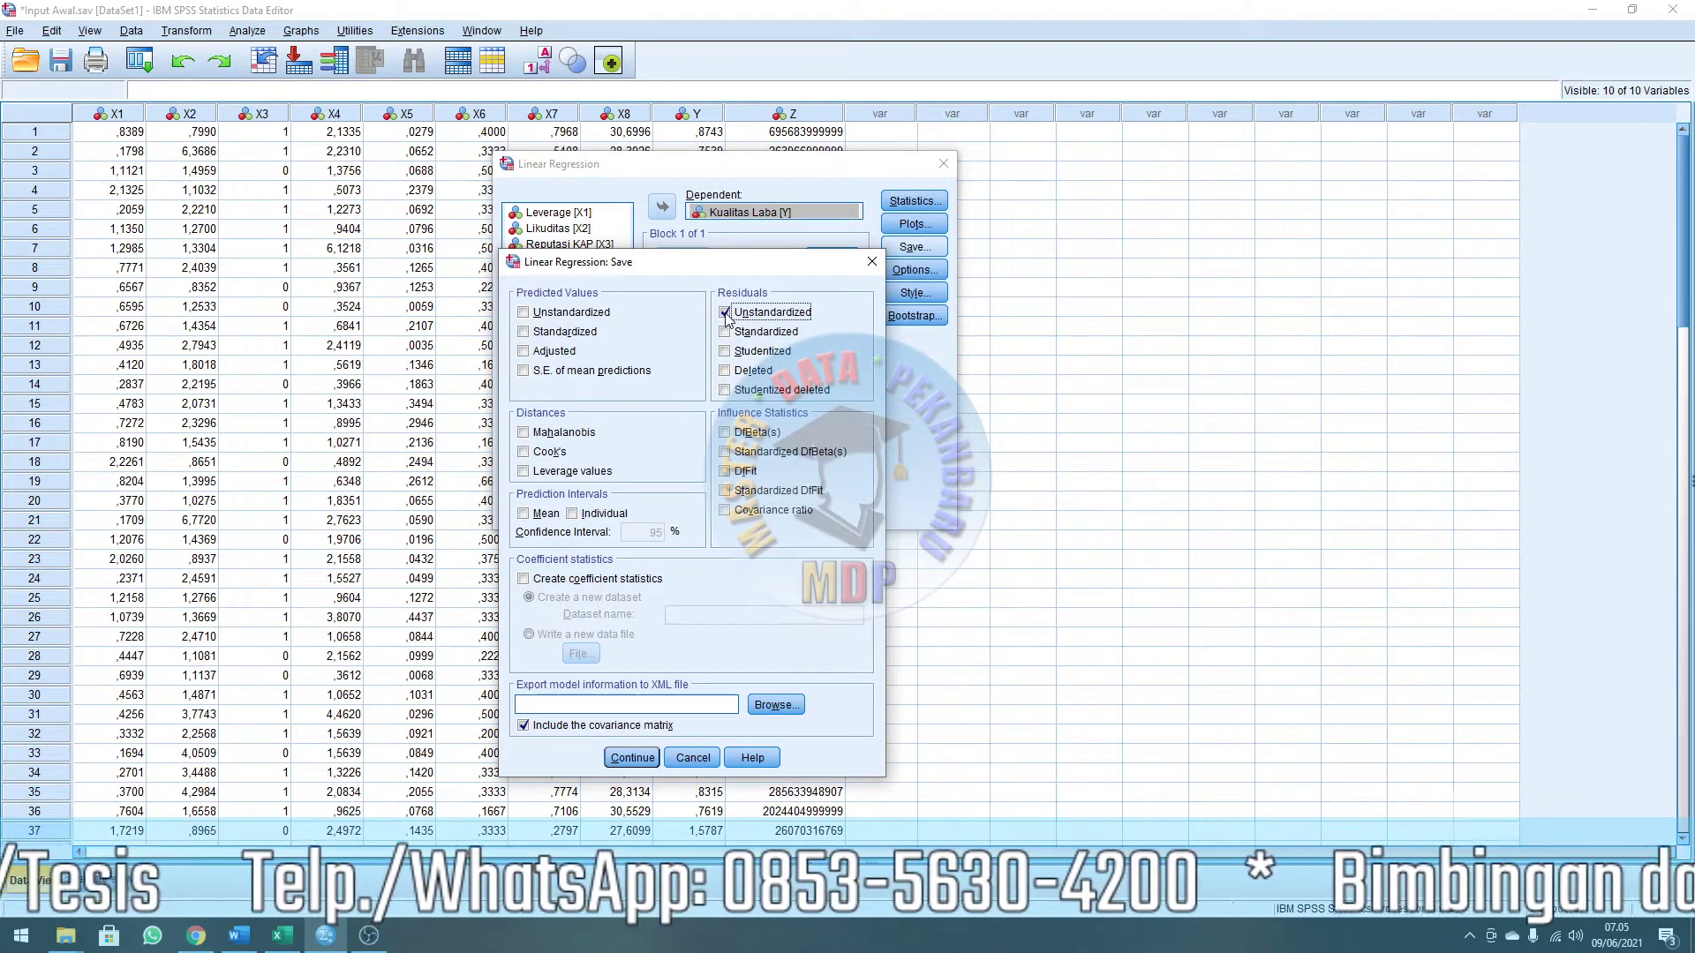
pyautogui.click(632, 758)
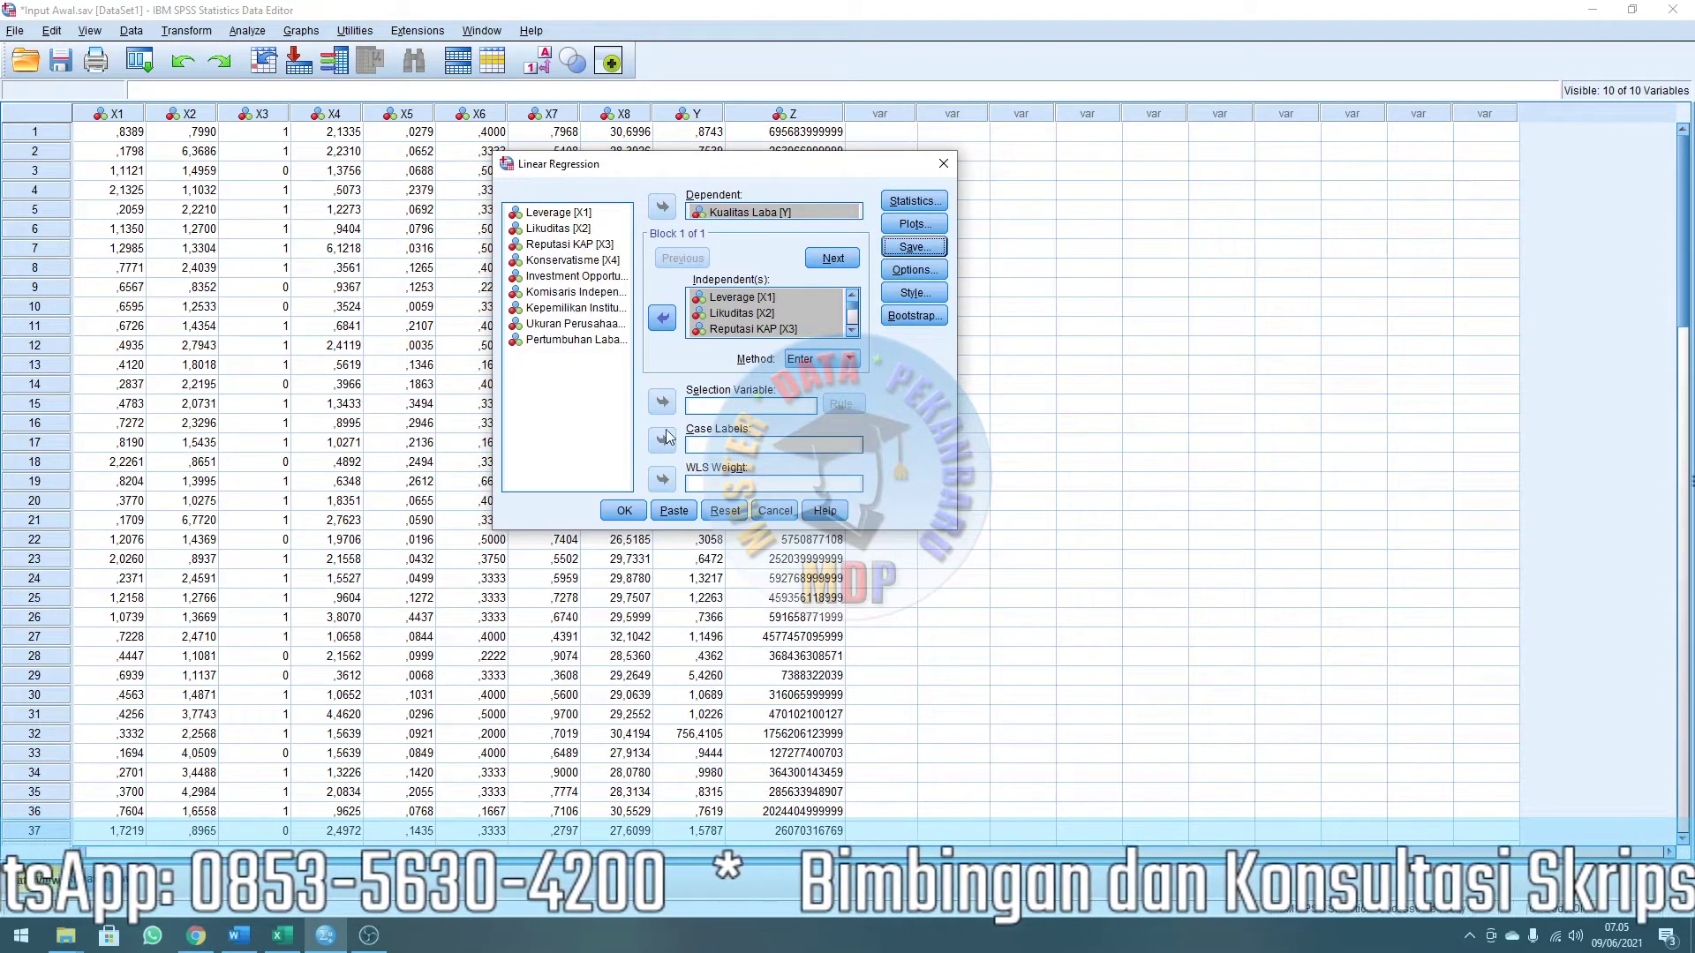
pyautogui.scroll(-2, 800, 331)
pyautogui.scroll(2, 793, 331)
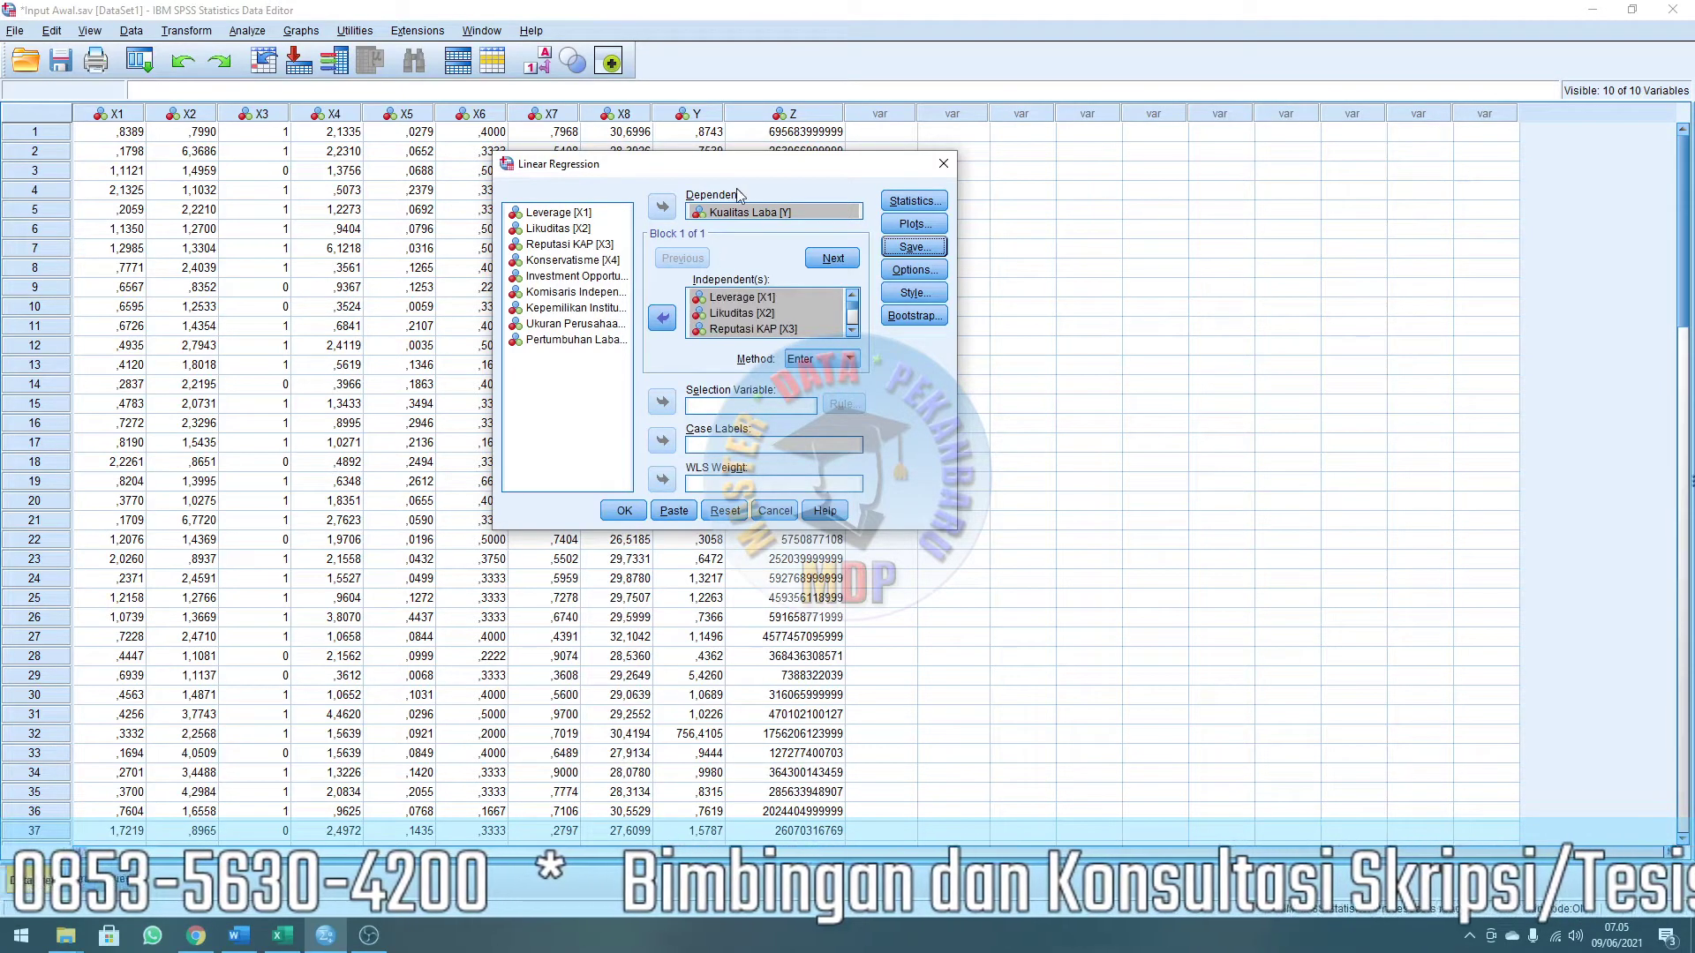
pyautogui.click(624, 511)
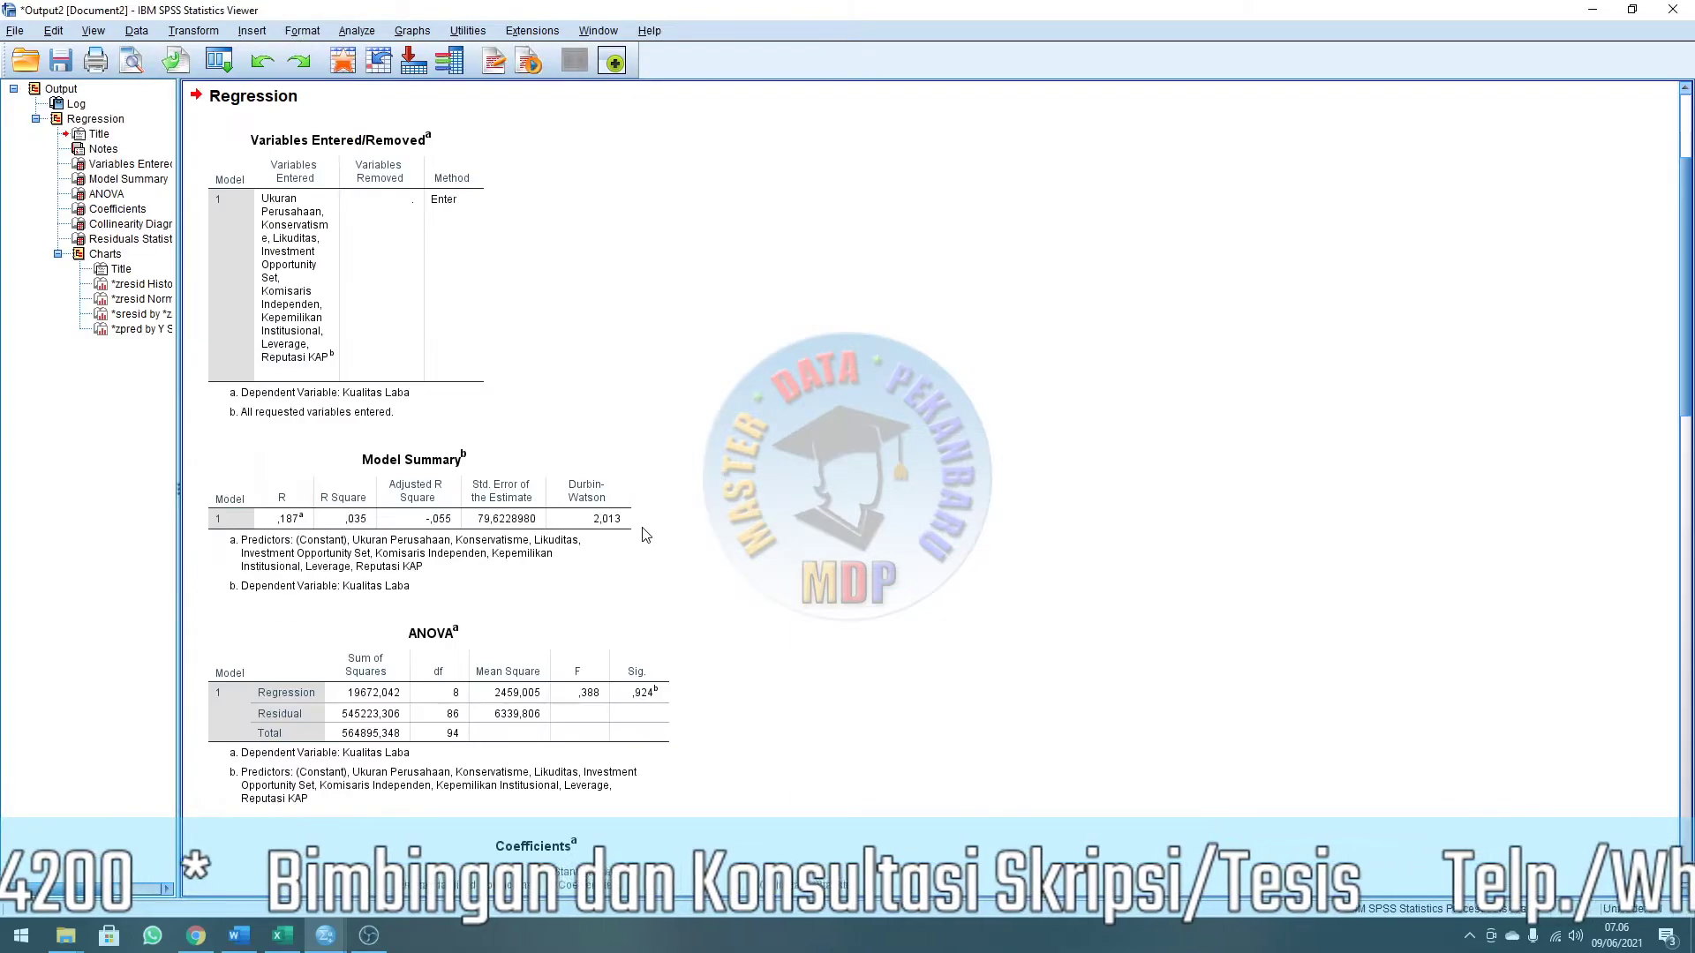
# Examine the regression output from the syntax log through the model tables, coefficients and collinearity diagnostics to the residual charts.
pyautogui.scroll(-3, 723, 373)
pyautogui.scroll(10, 715, 378)
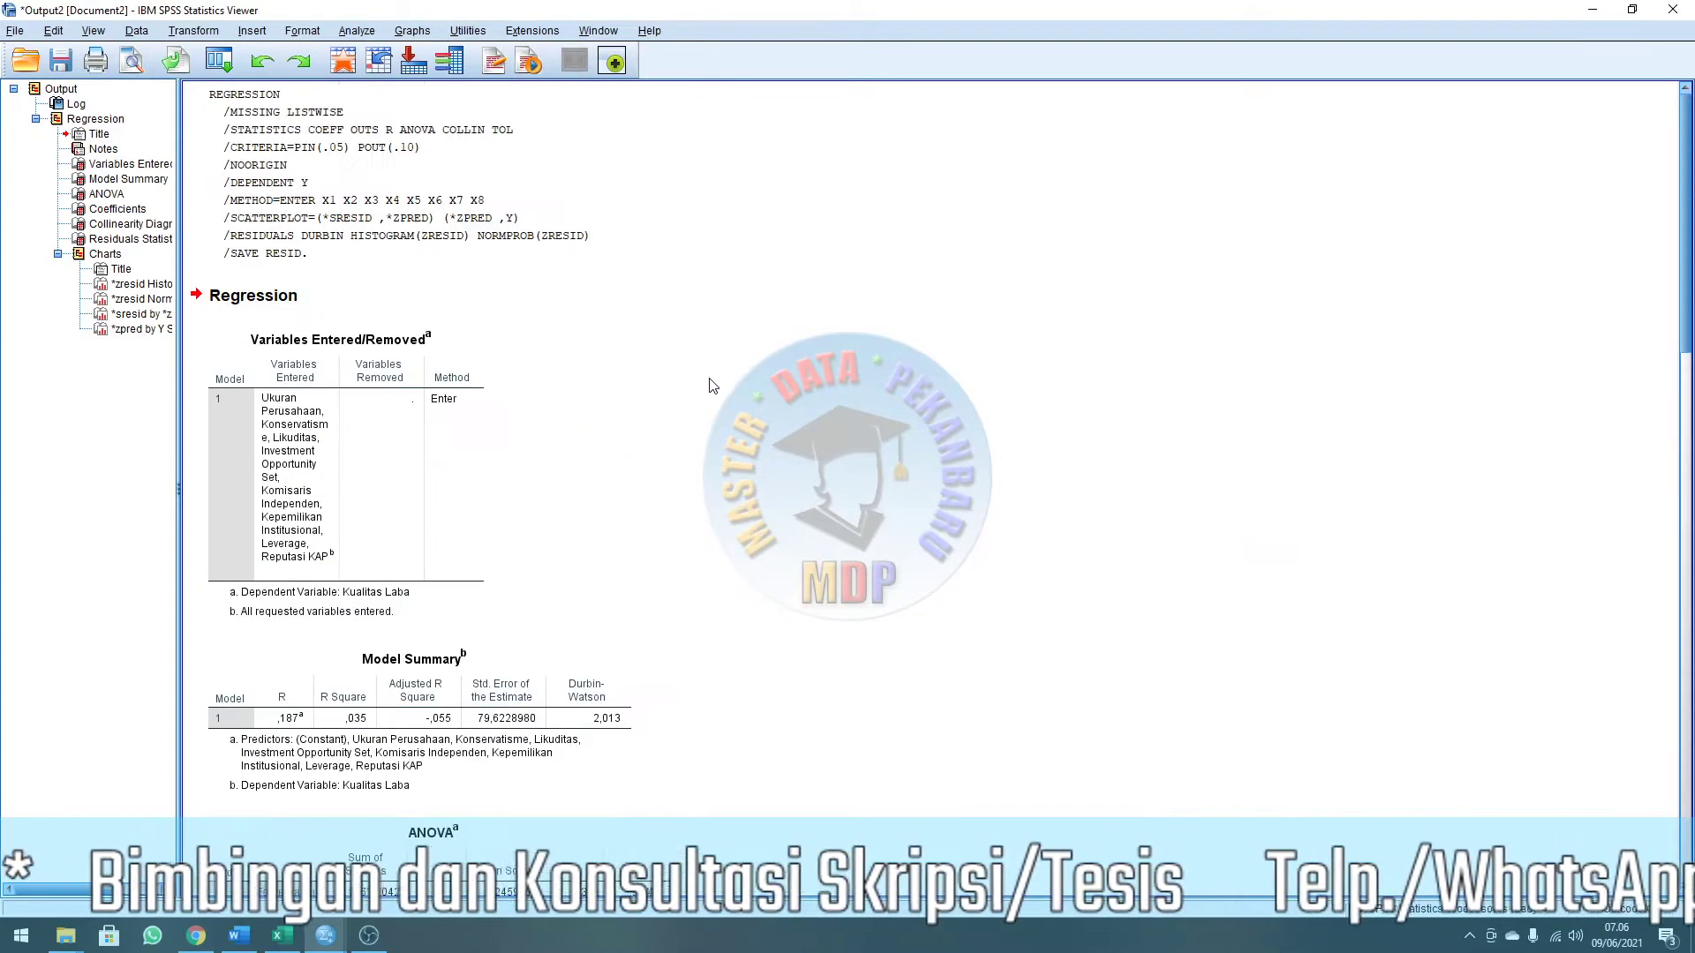
pyautogui.scroll(-10, 709, 386)
pyautogui.scroll(-20, 546, 340)
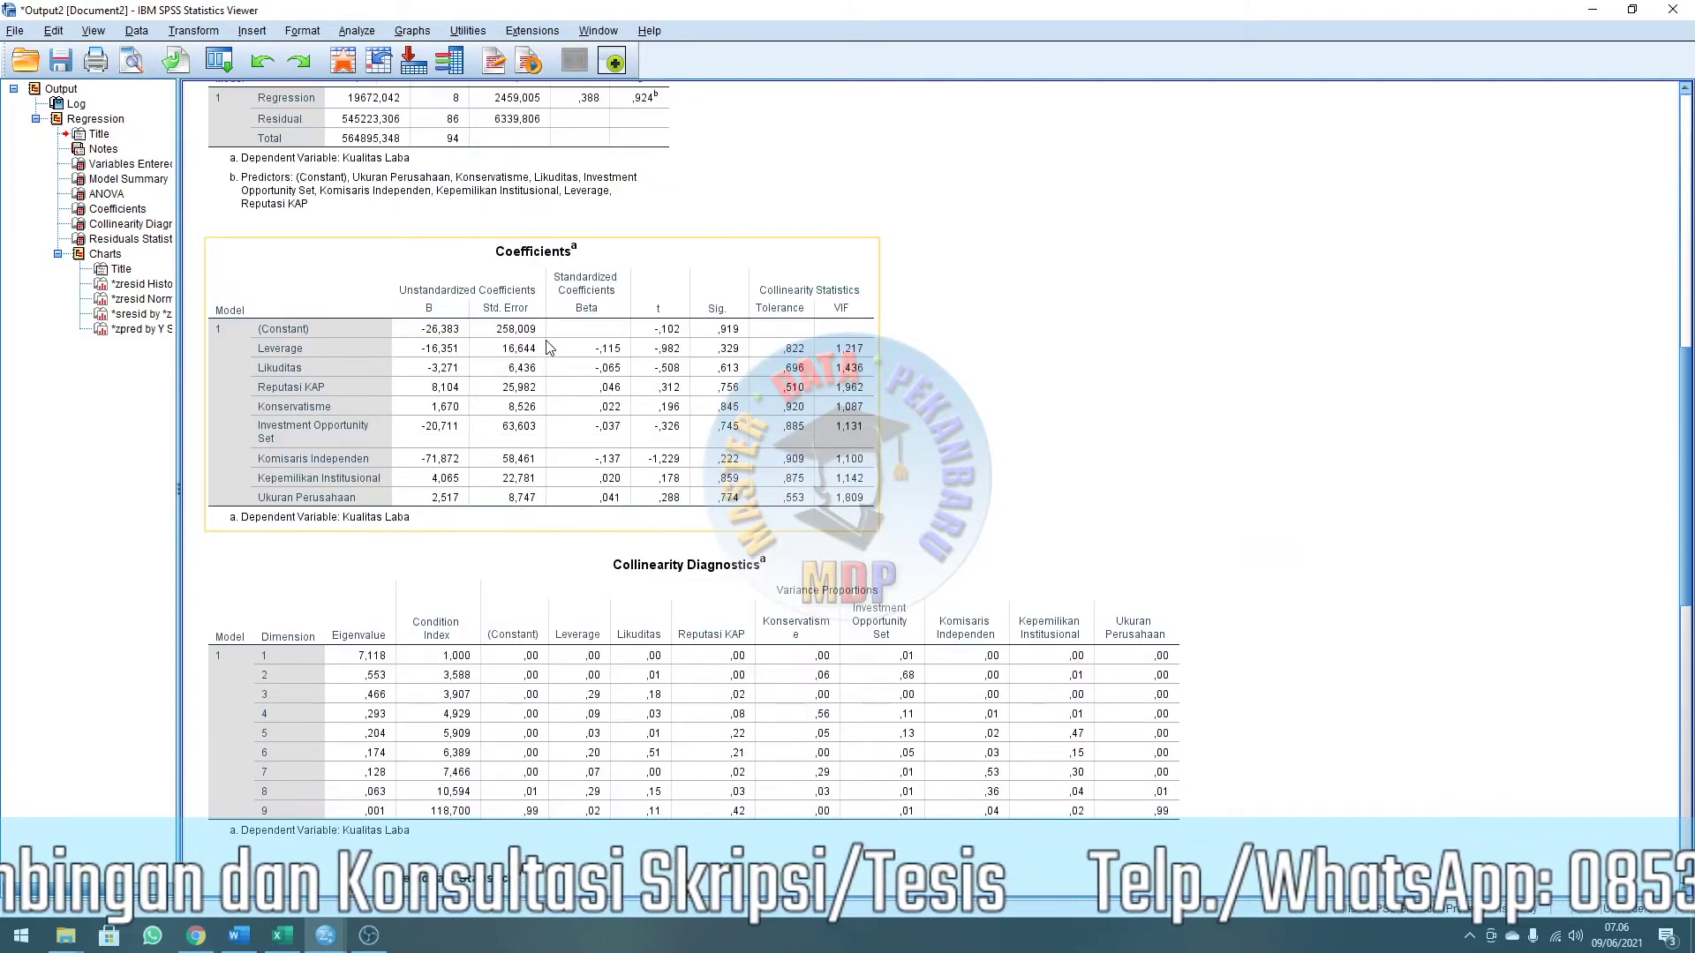
pyautogui.scroll(-15, 545, 345)
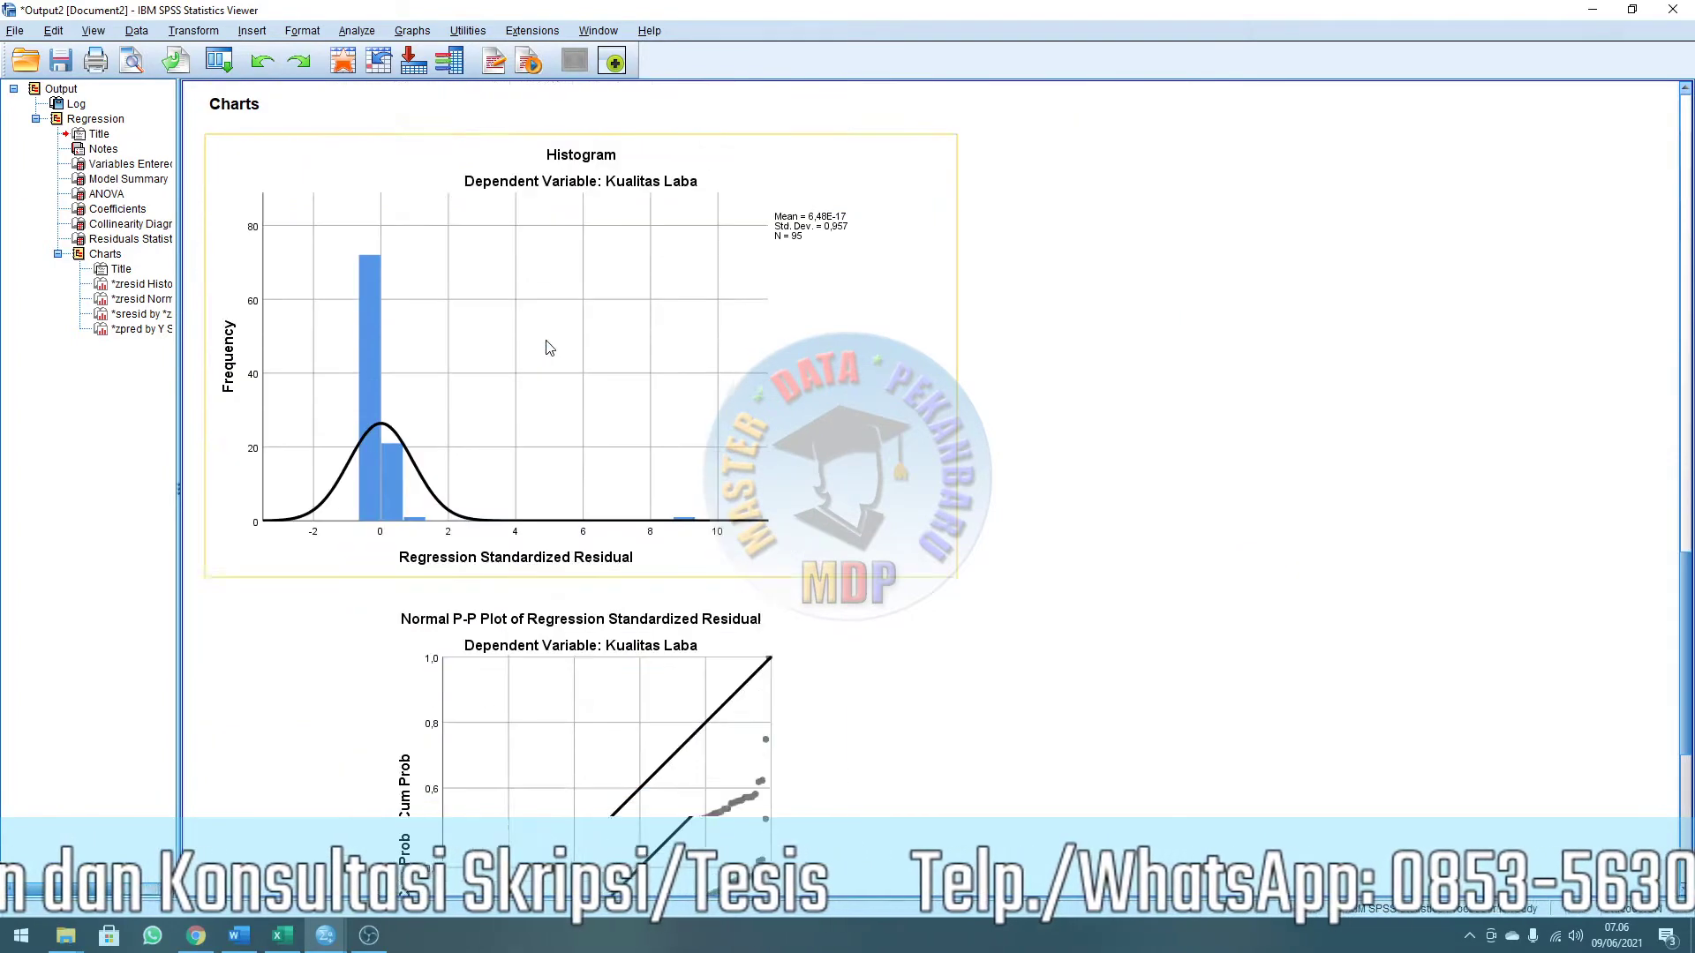
pyautogui.scroll(-15, 547, 347)
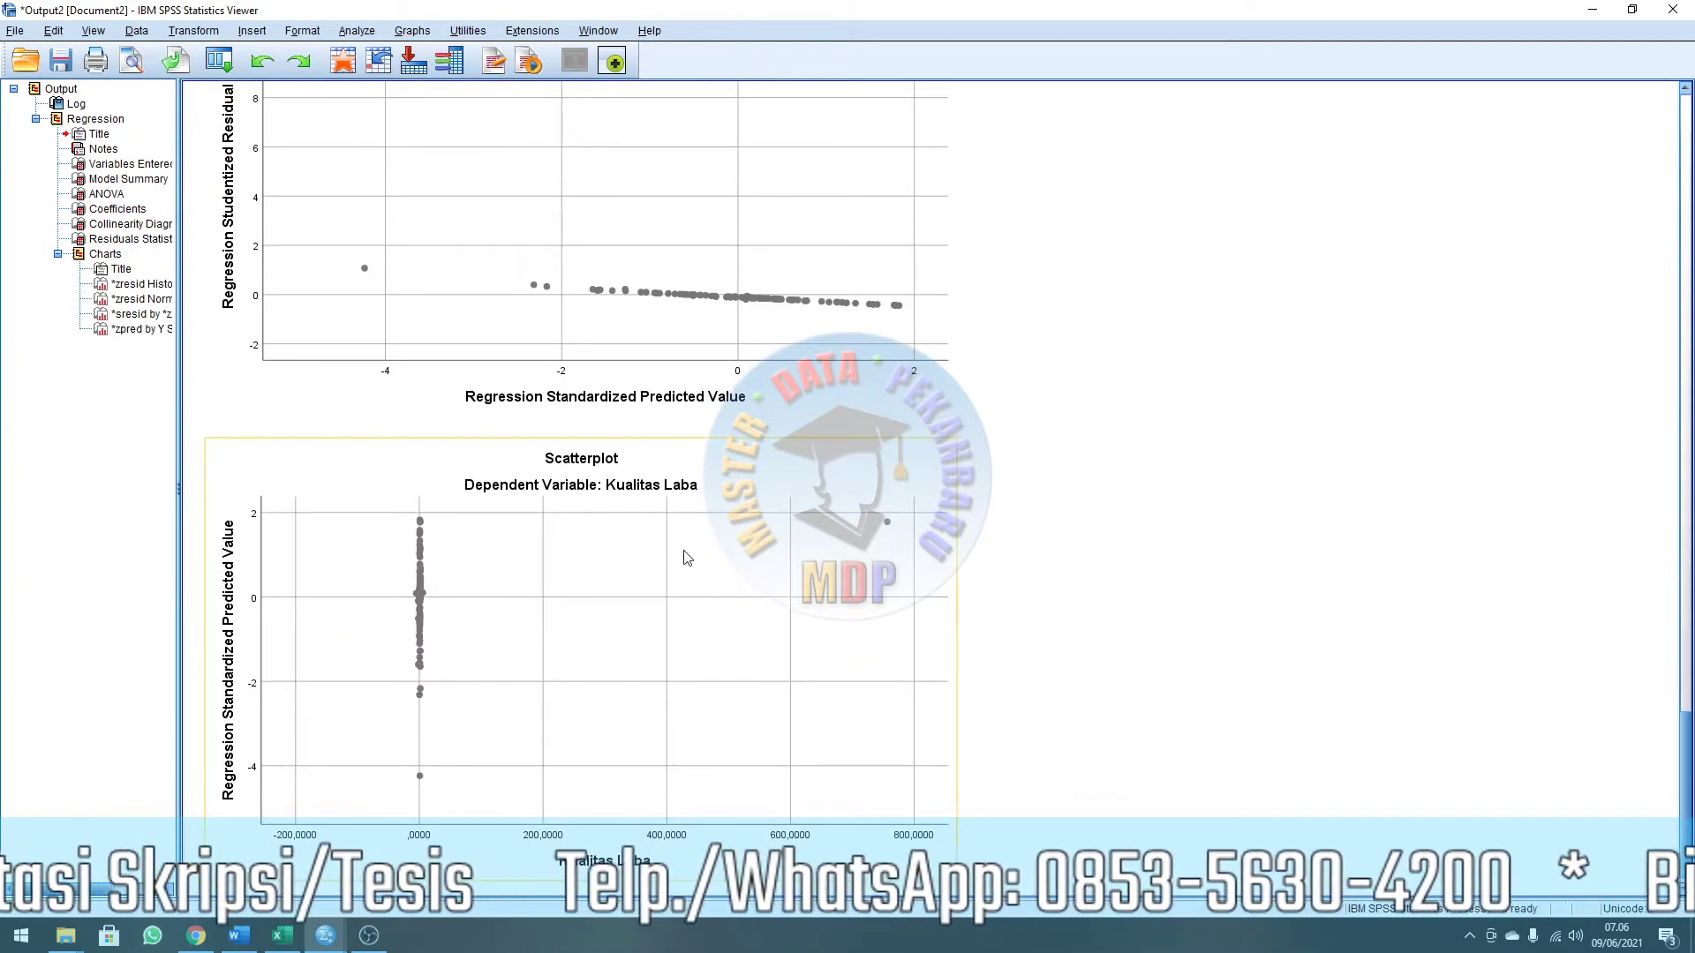
pyautogui.scroll(-1, 729, 534)
pyautogui.scroll(10, 896, 465)
pyautogui.scroll(-10, 896, 465)
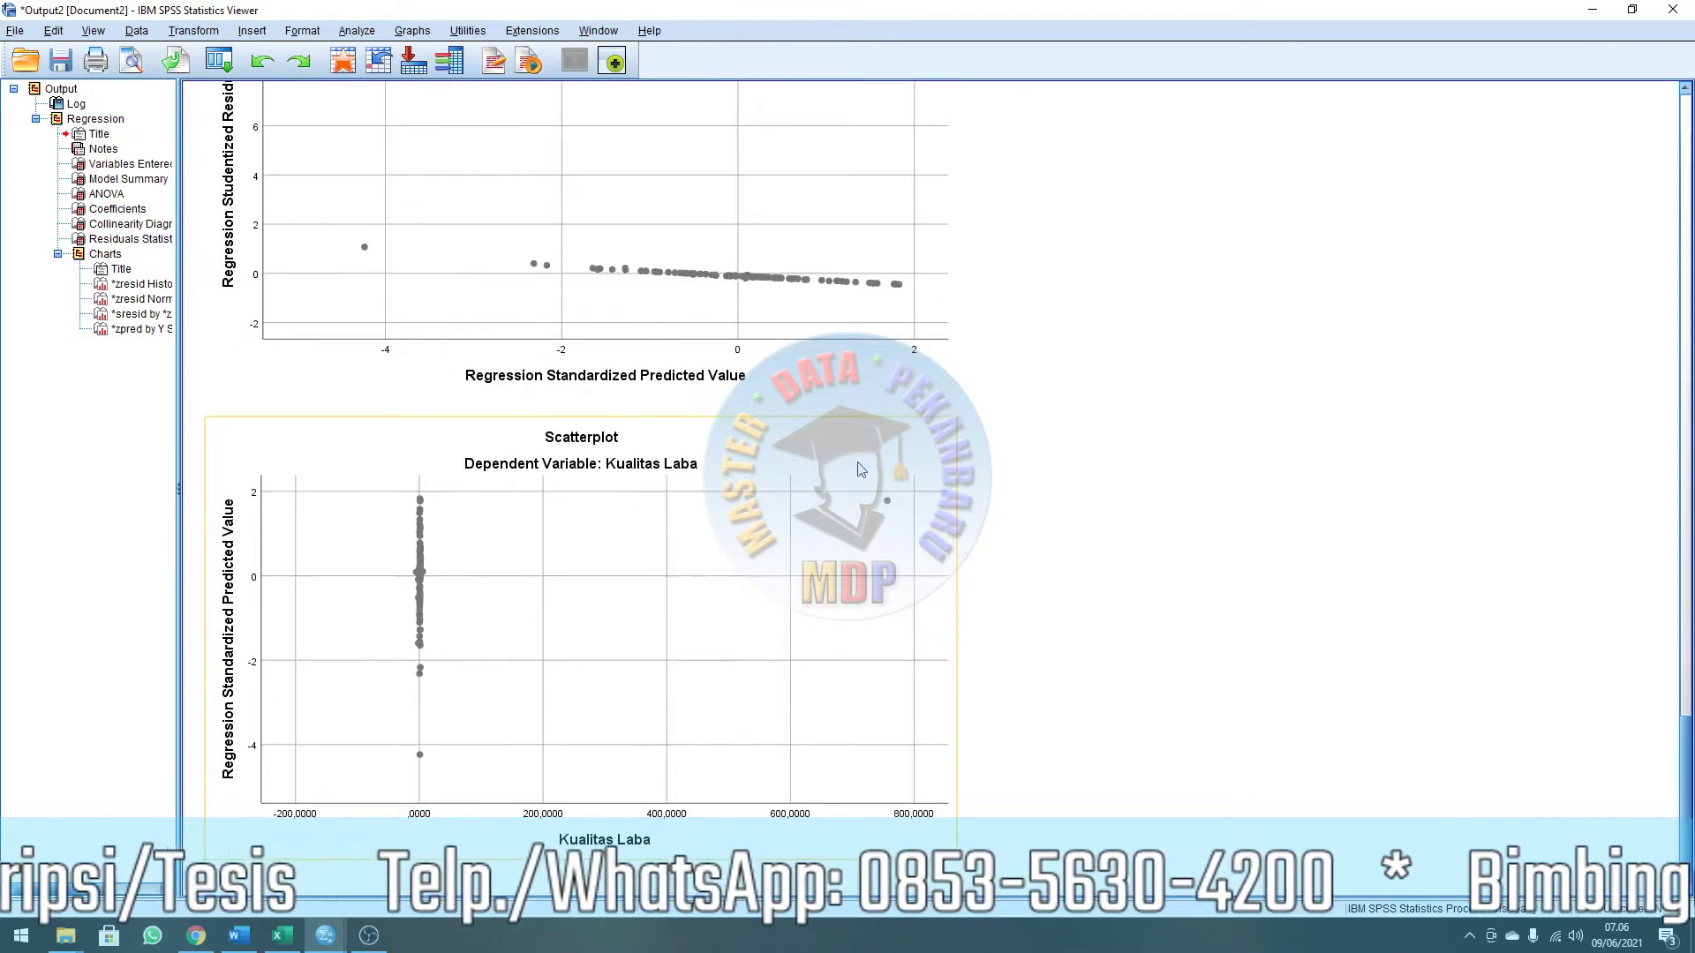
# Return to the Data Editor and inspect the saved residual column RES_1.
pyautogui.click(325, 935)
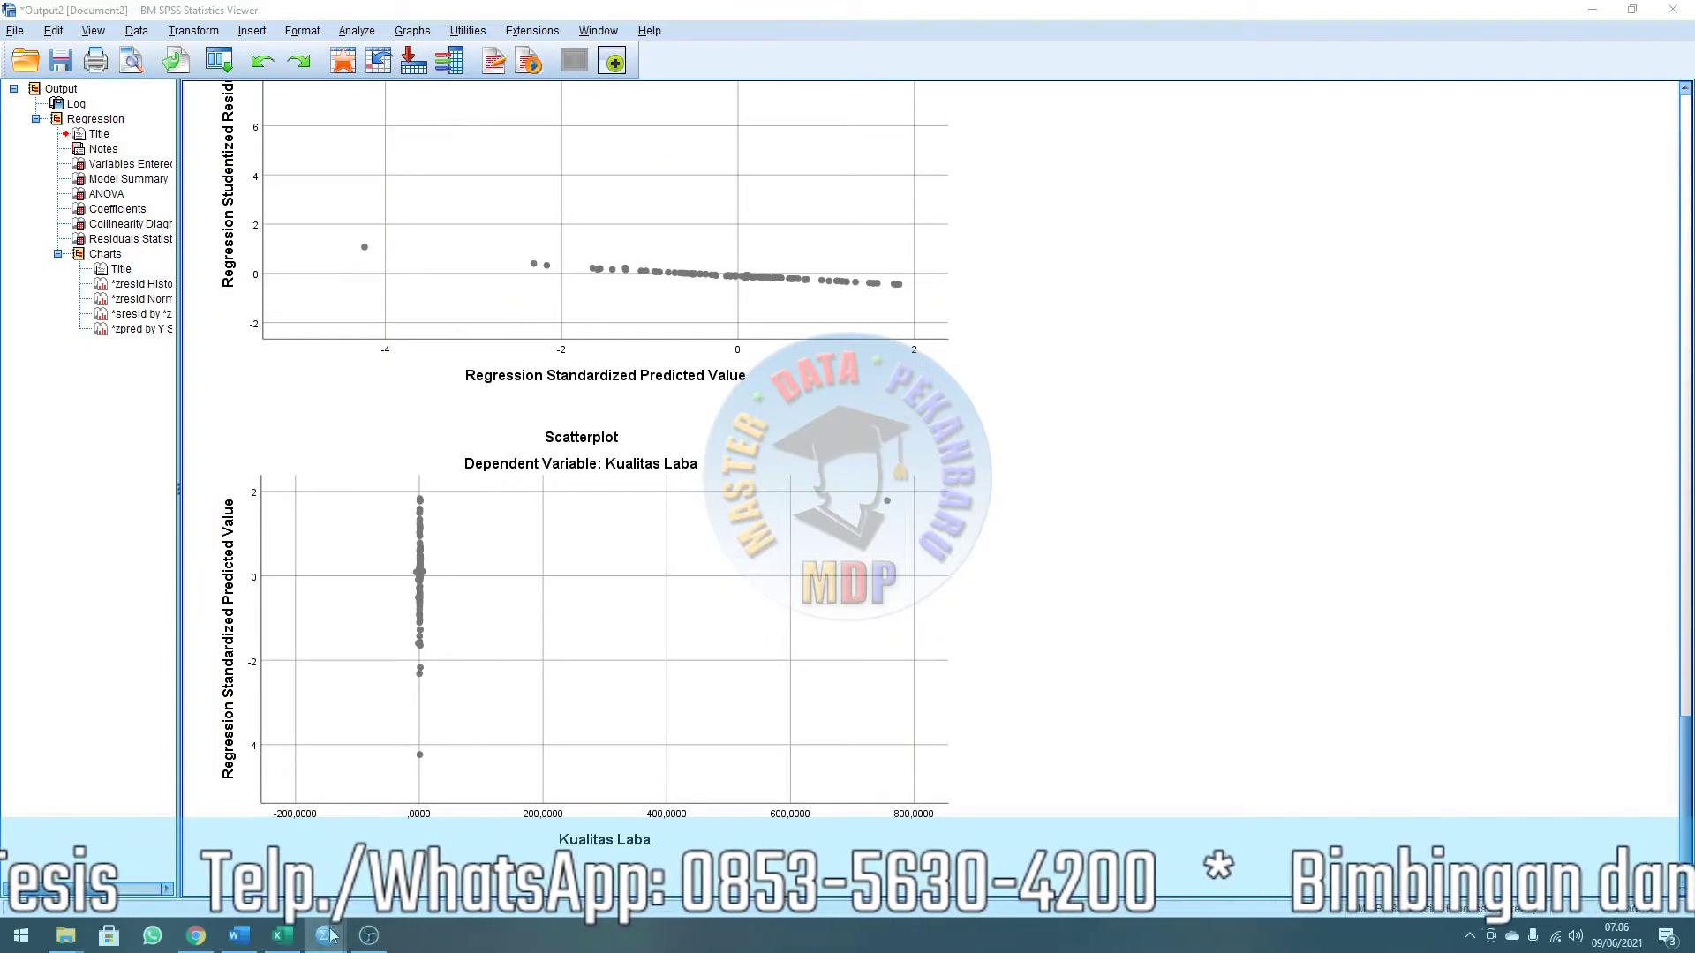
pyautogui.click(228, 847)
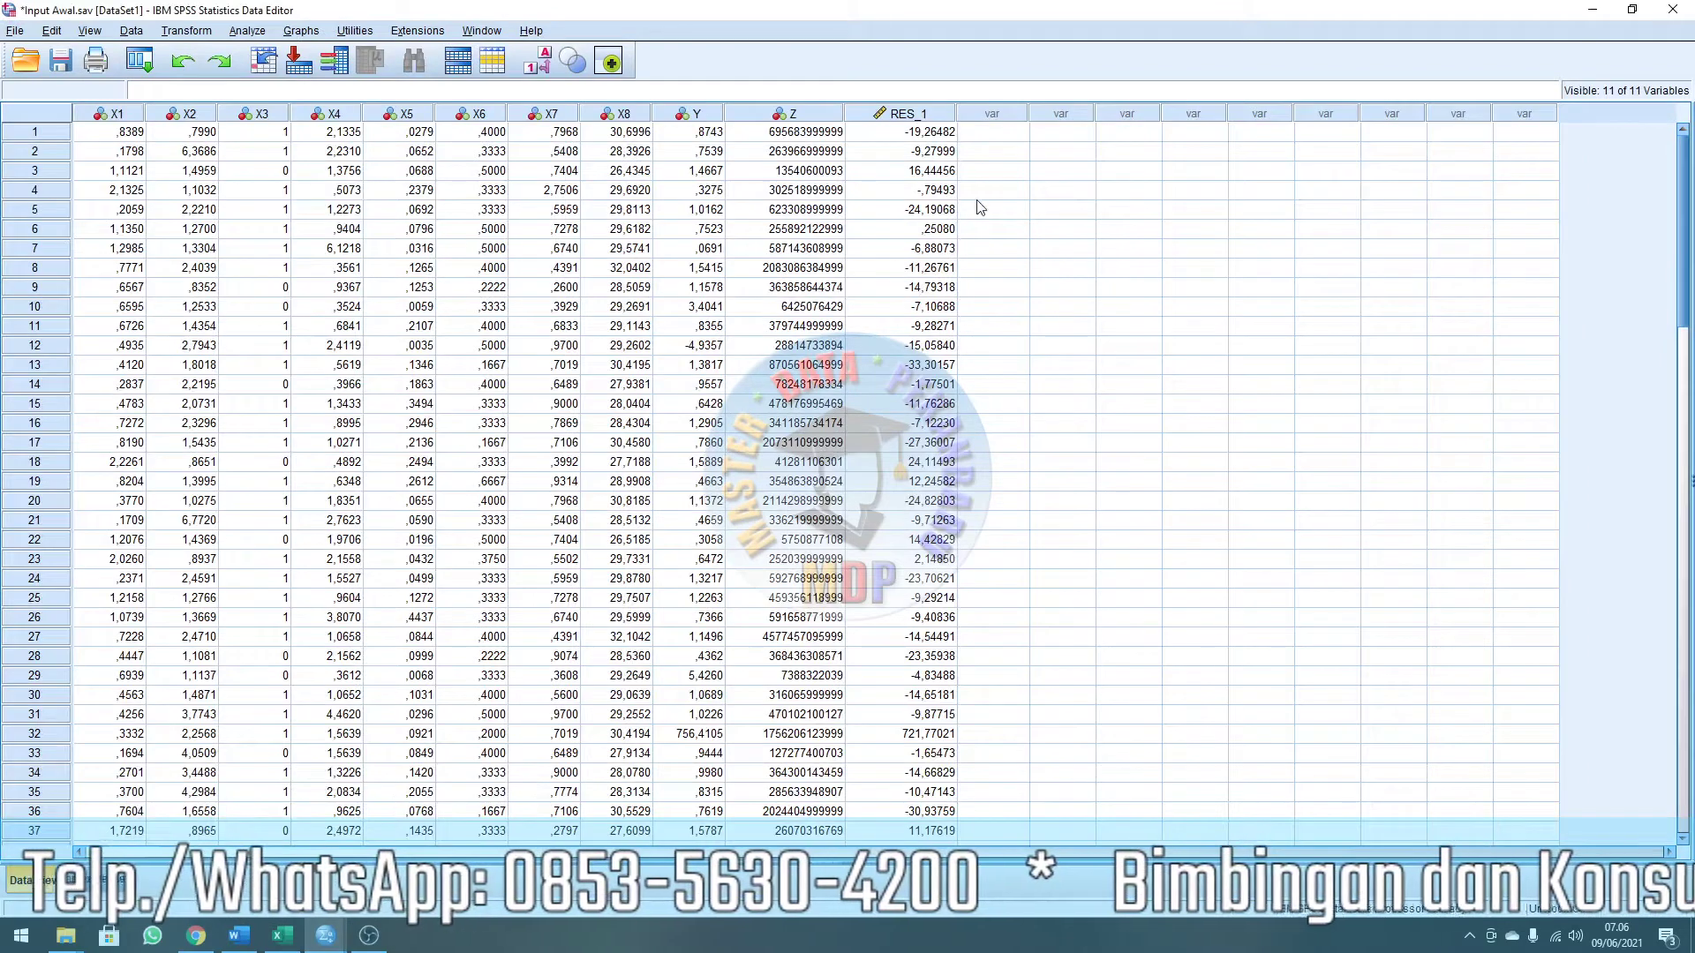
pyautogui.click(905, 117)
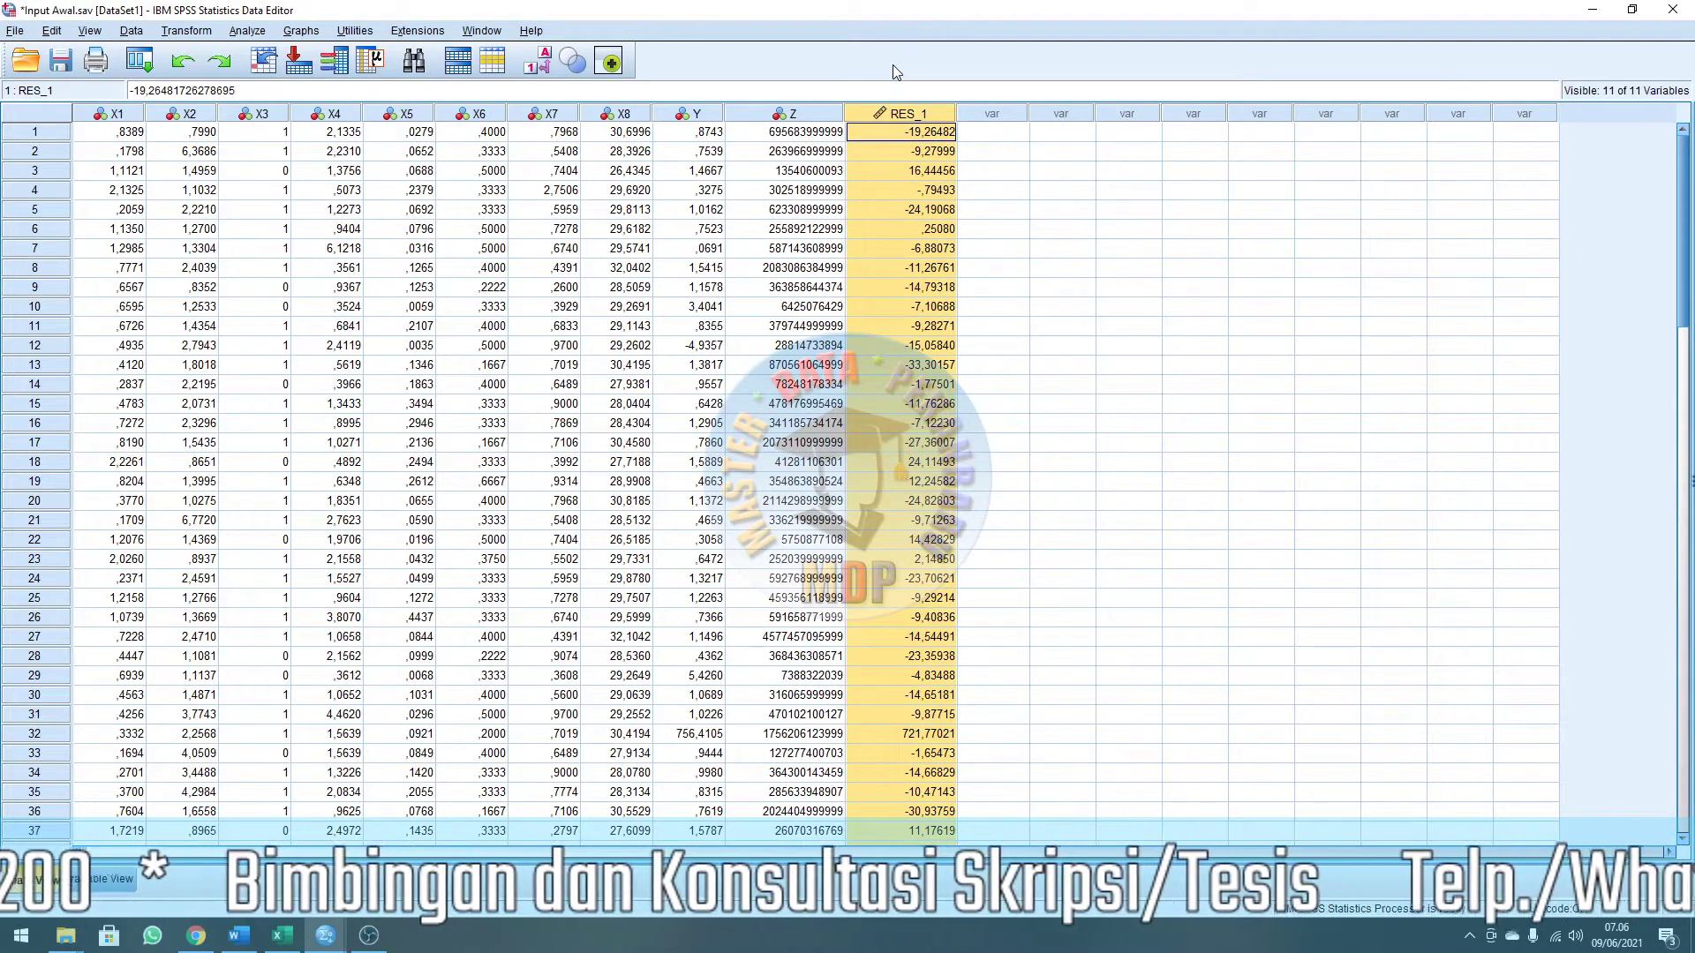
pyautogui.moveTo(328, 945)
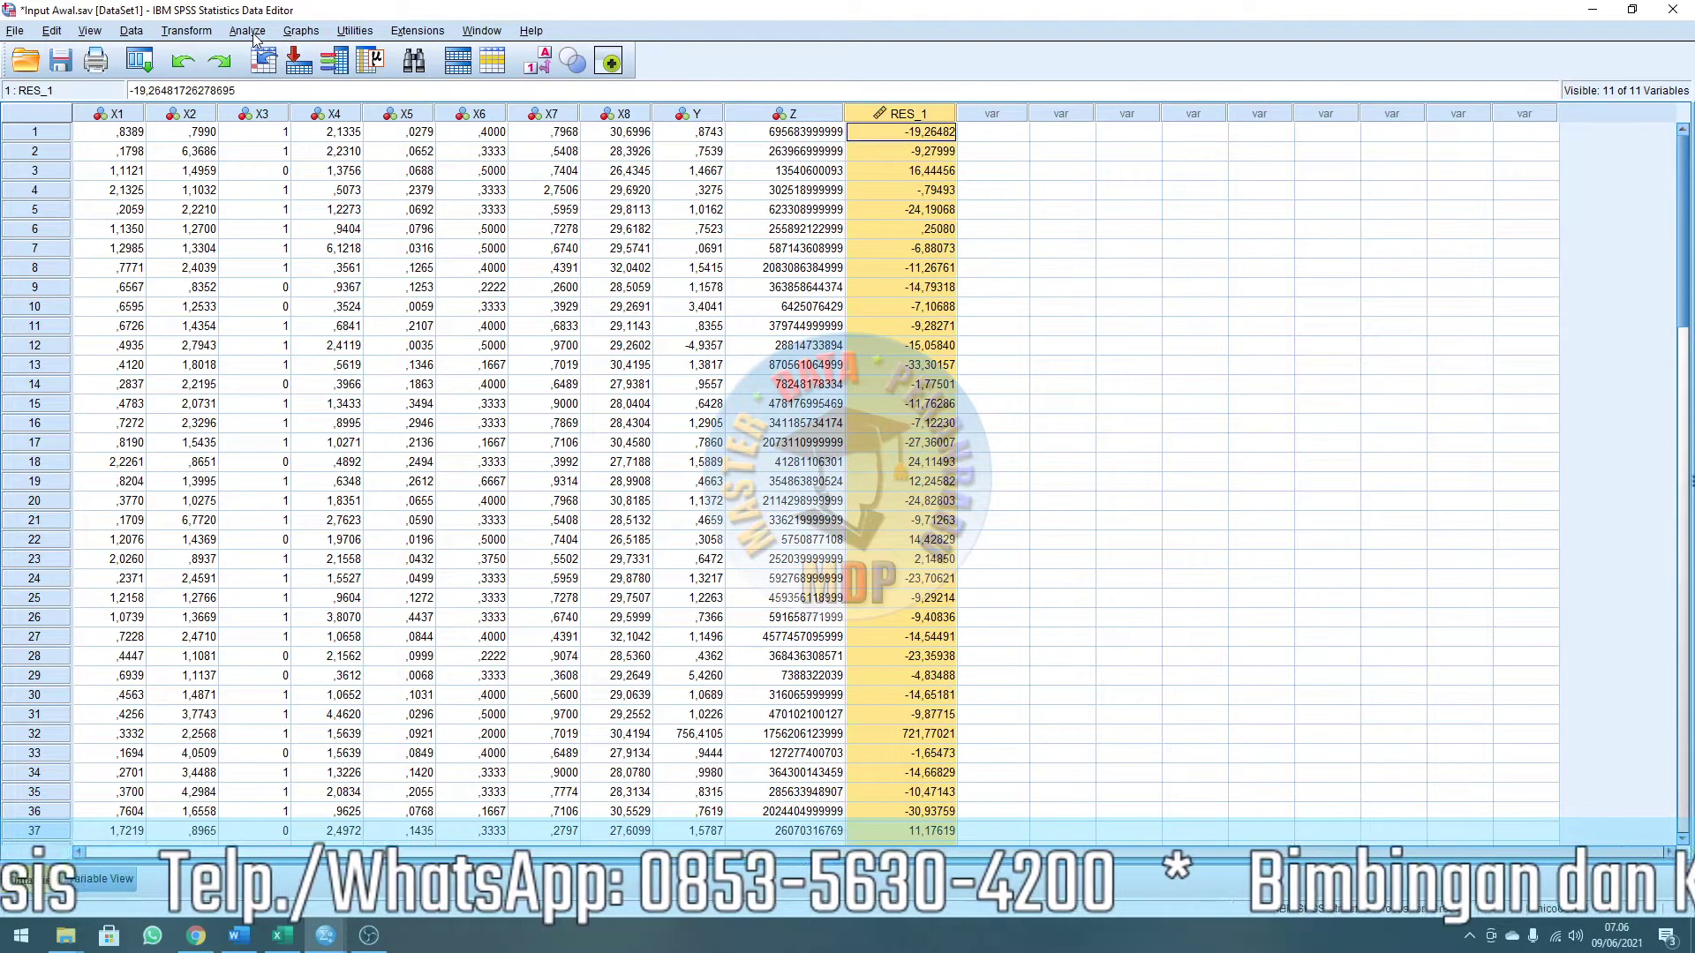
pyautogui.click(1027, 210)
pyautogui.click(995, 116)
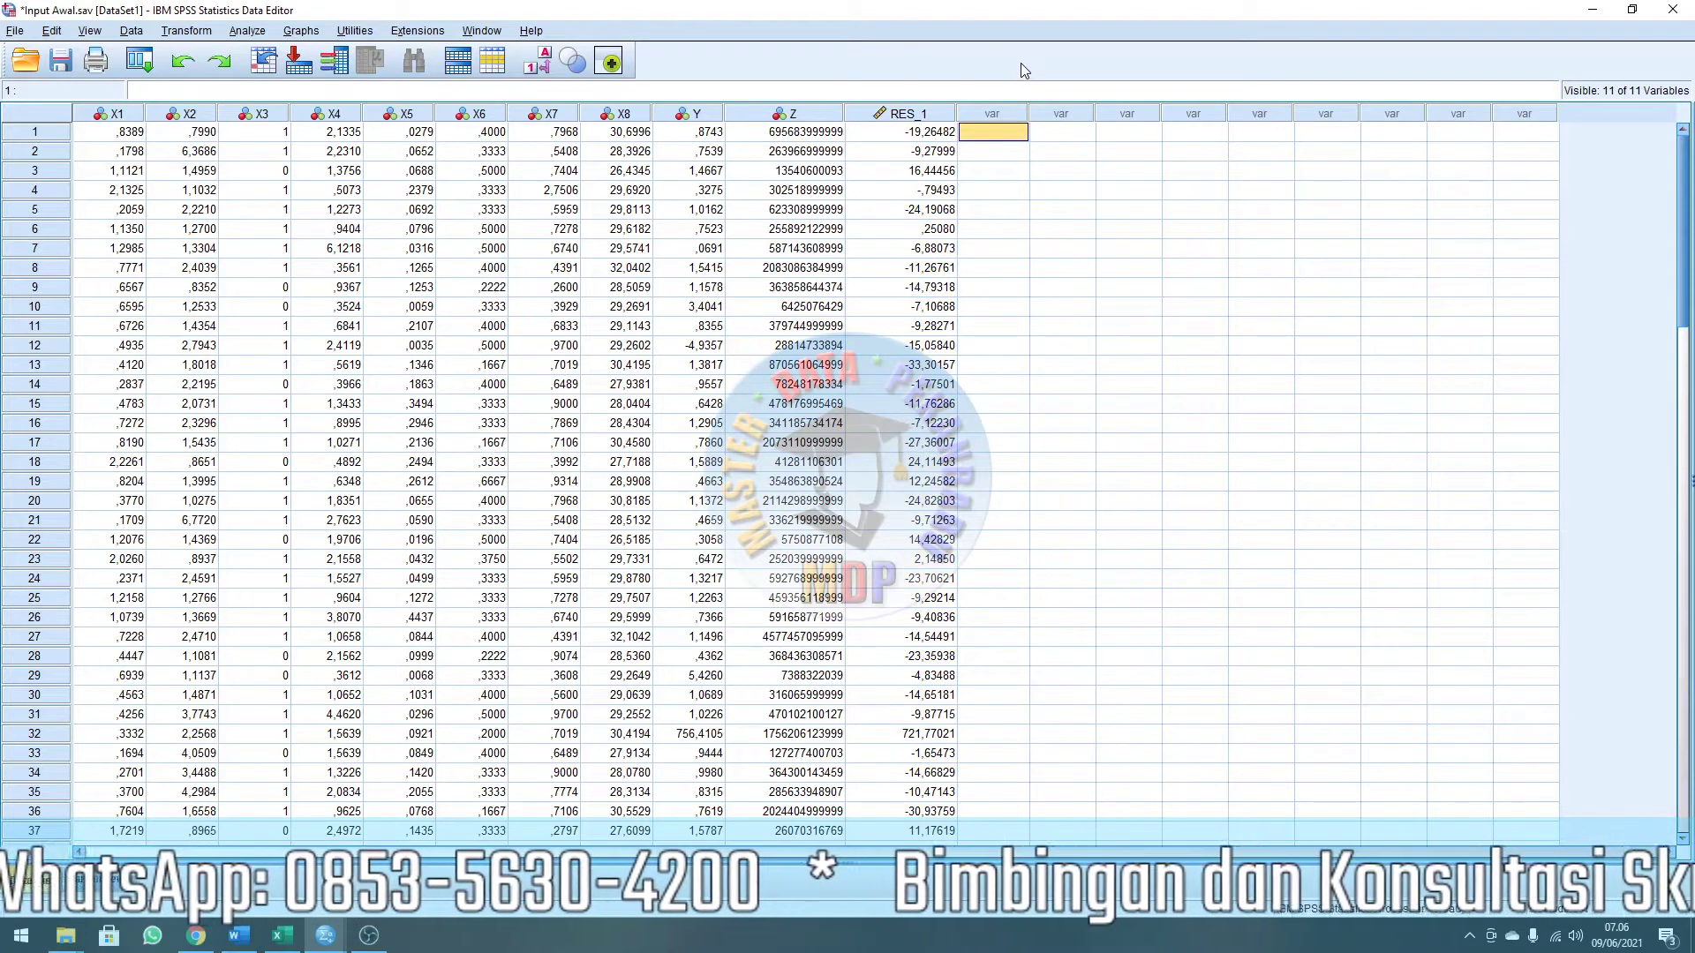
pyautogui.click(910, 113)
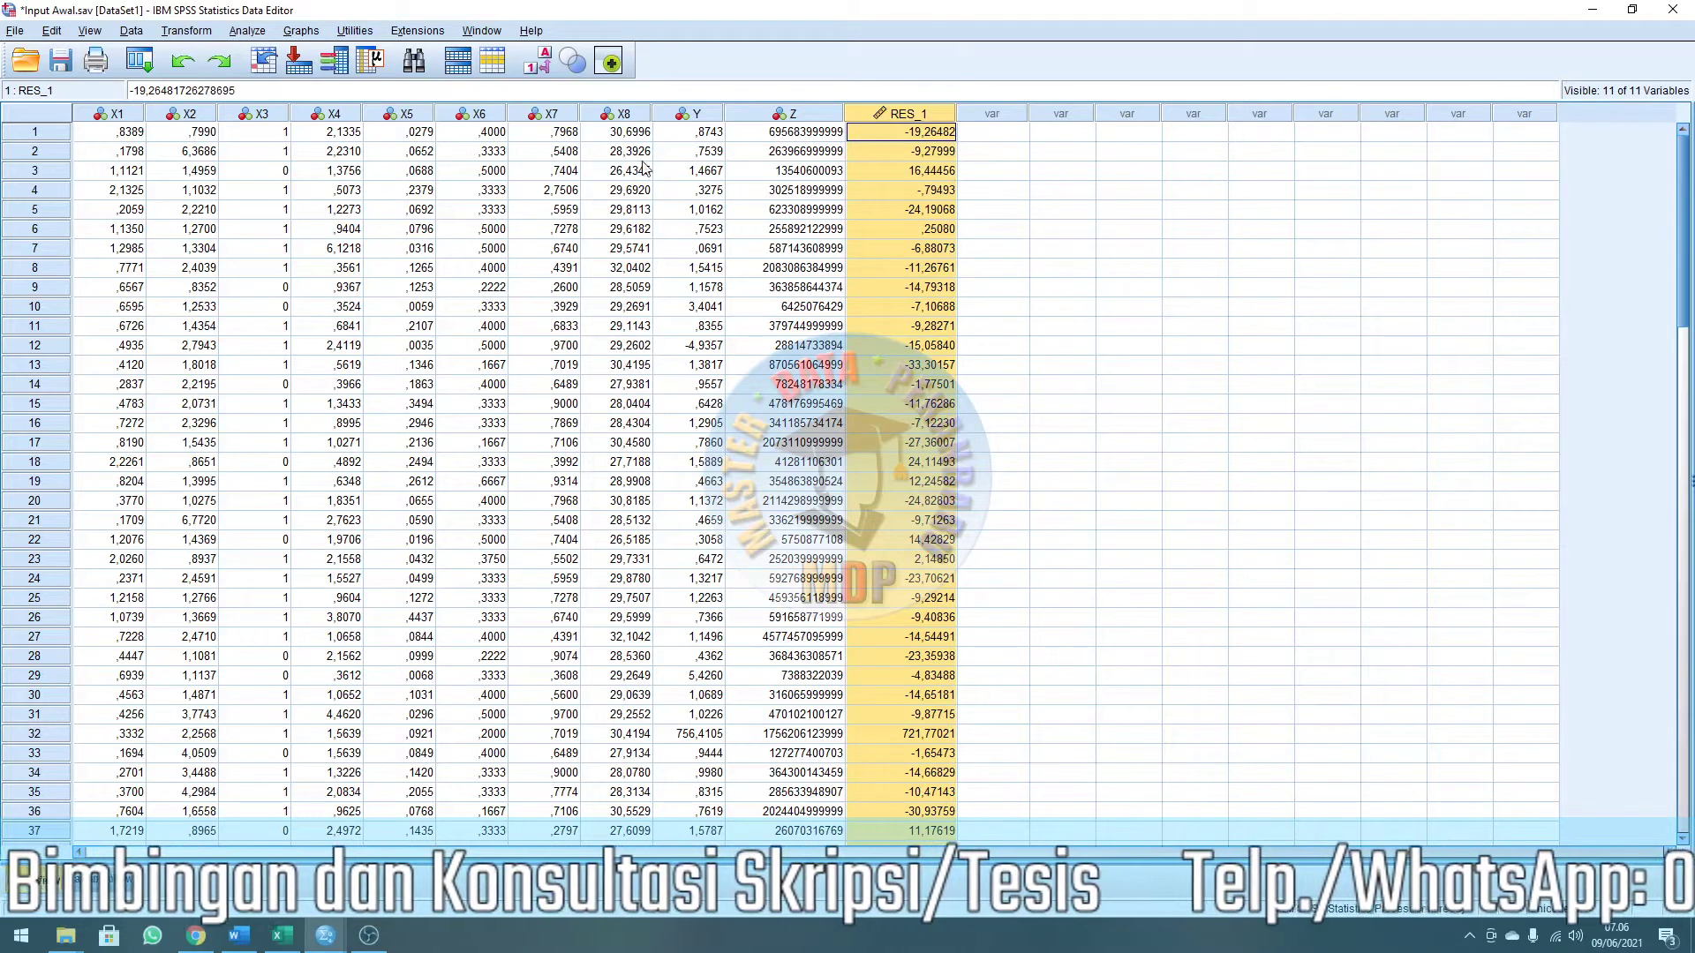
pyautogui.click(1106, 175)
# Start a Compute Variable transformation with Abs_Res_1 as the target variable.
pyautogui.click(196, 33)
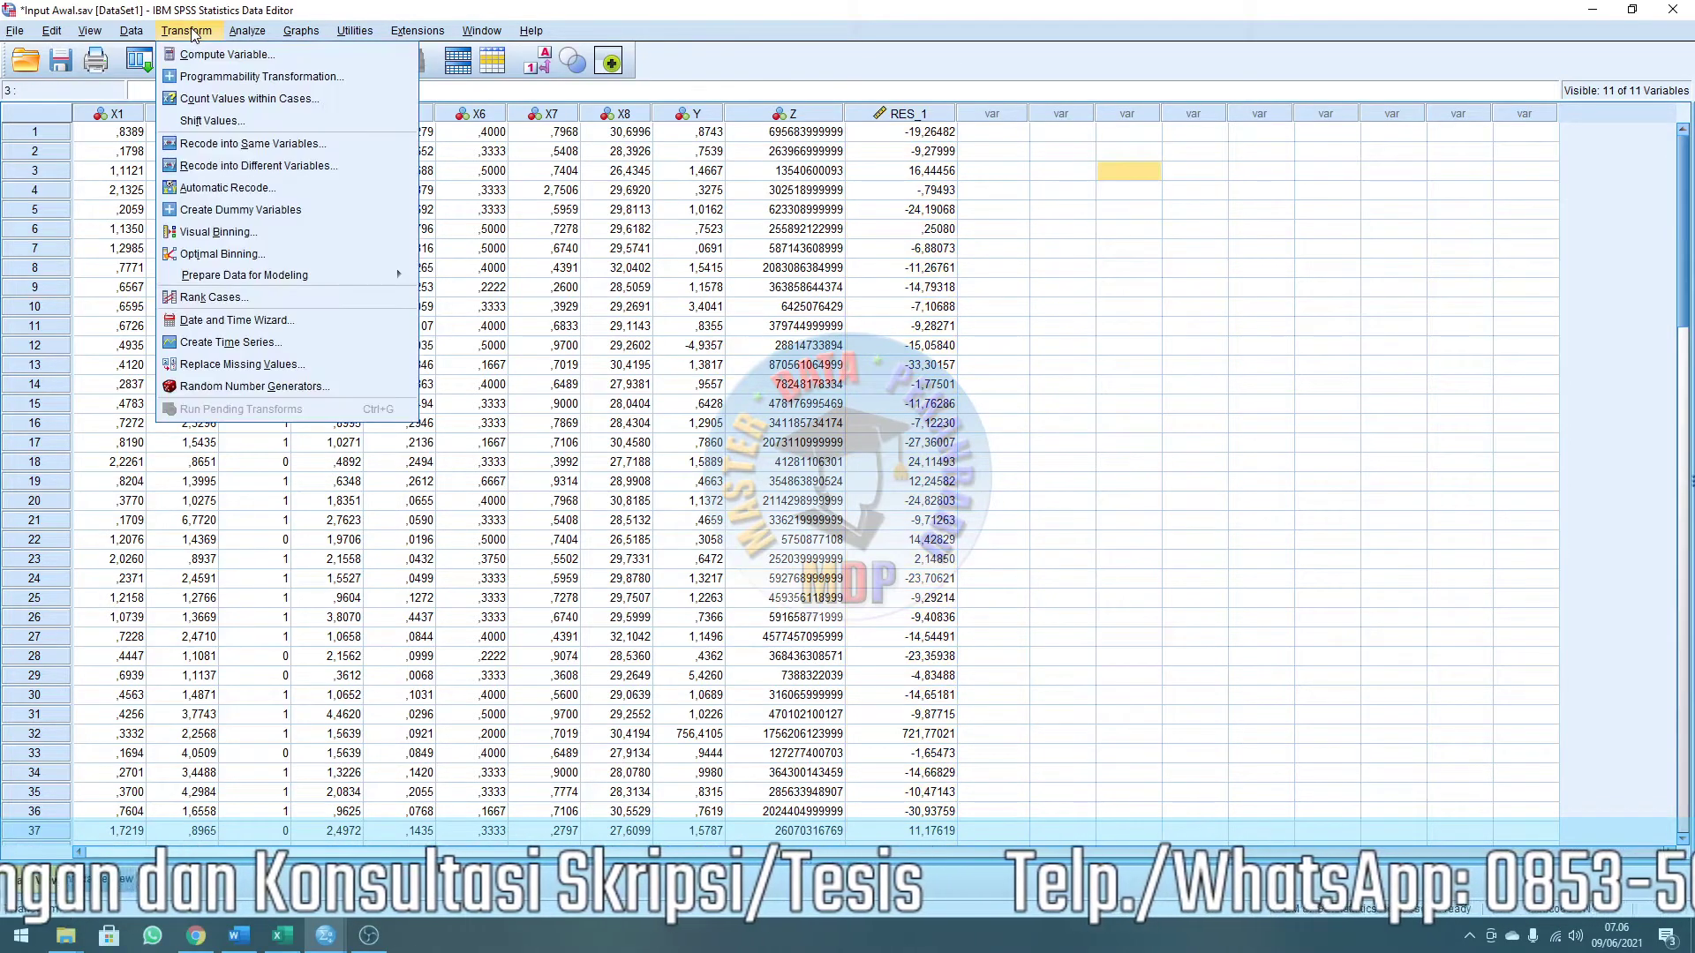
pyautogui.click(228, 55)
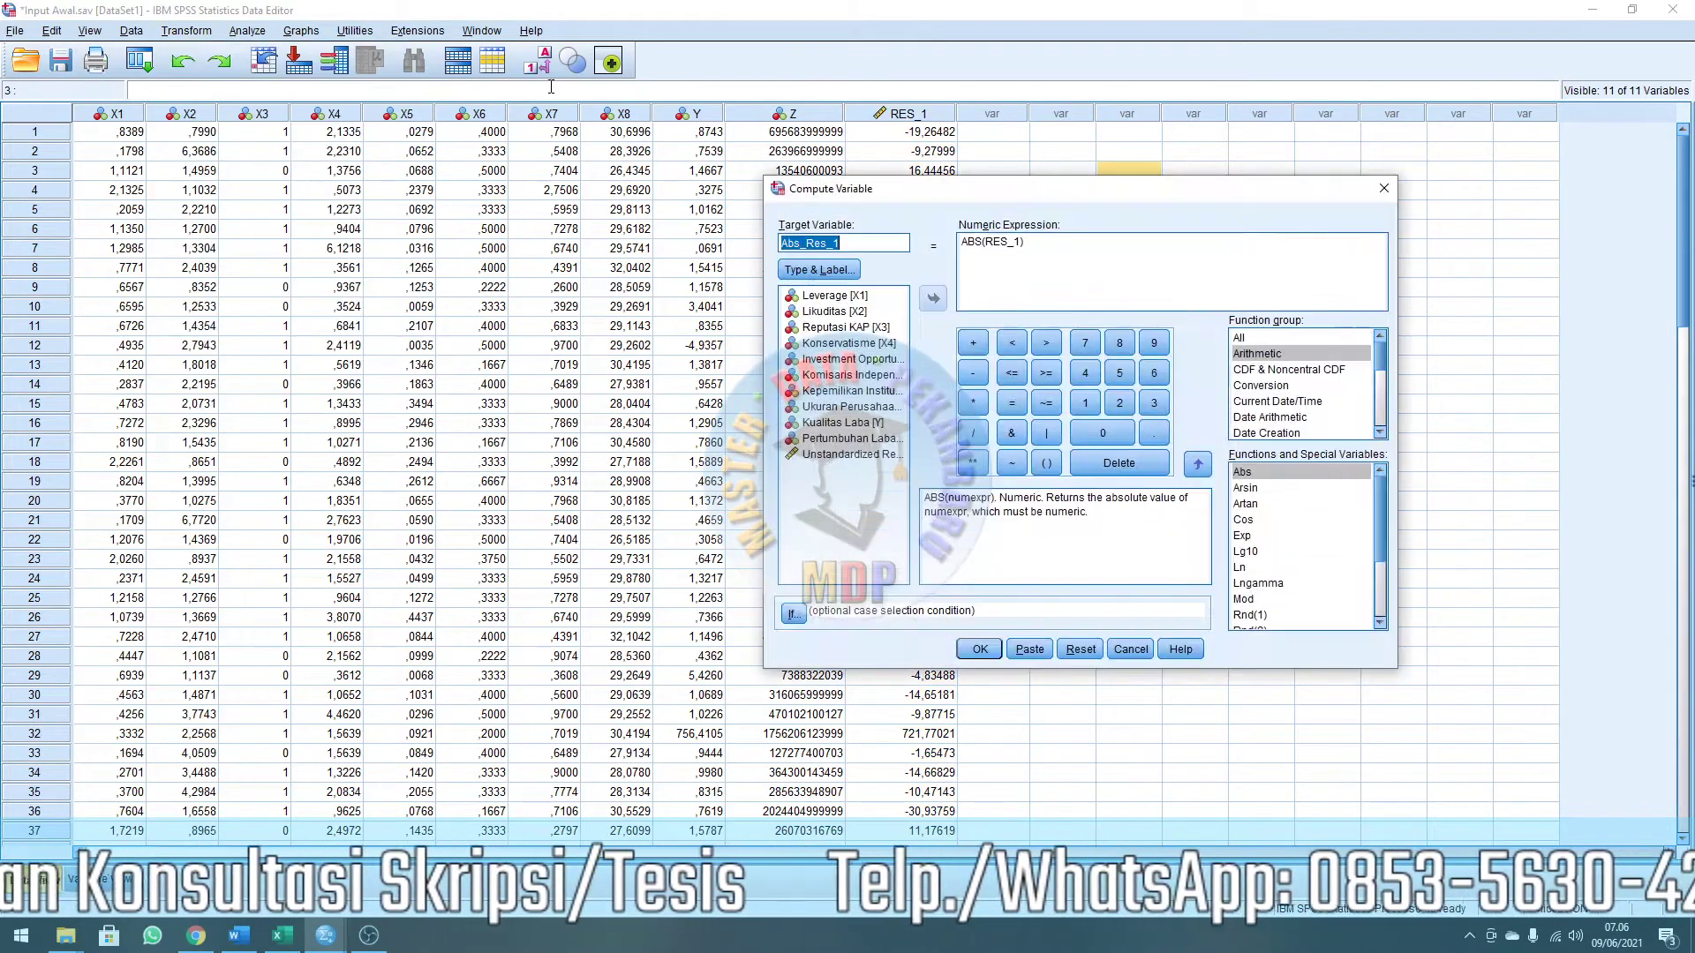
pyautogui.click(861, 245)
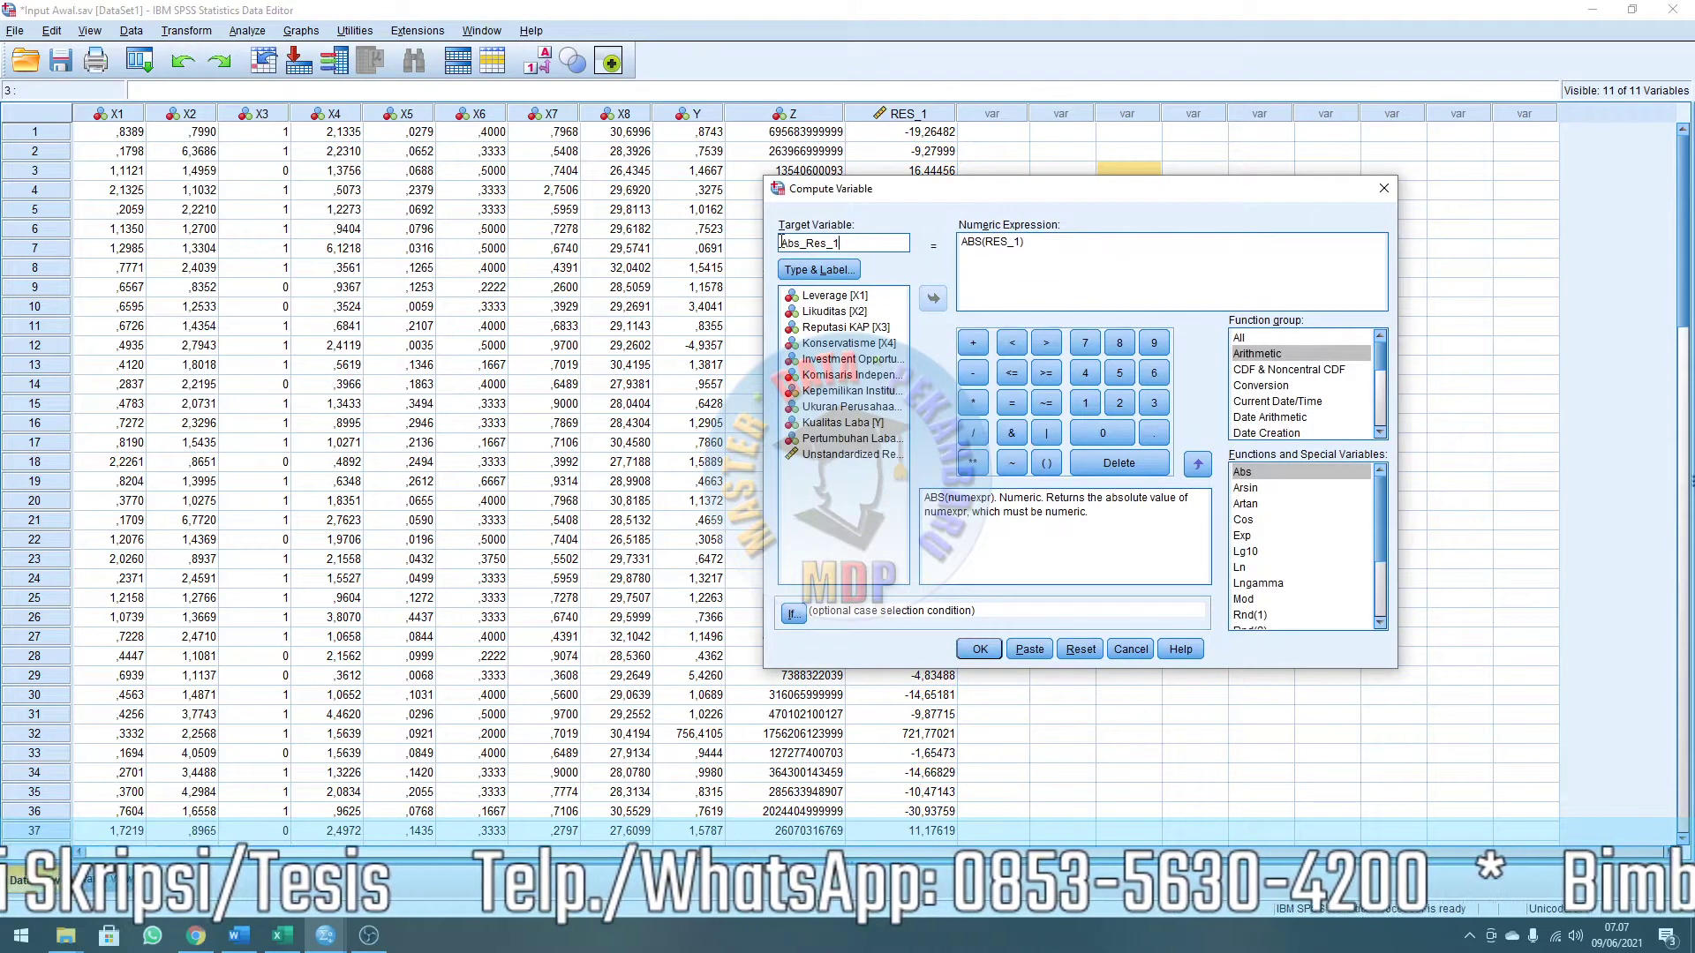
pyautogui.moveTo(781, 242); pyautogui.dragTo(848, 244)
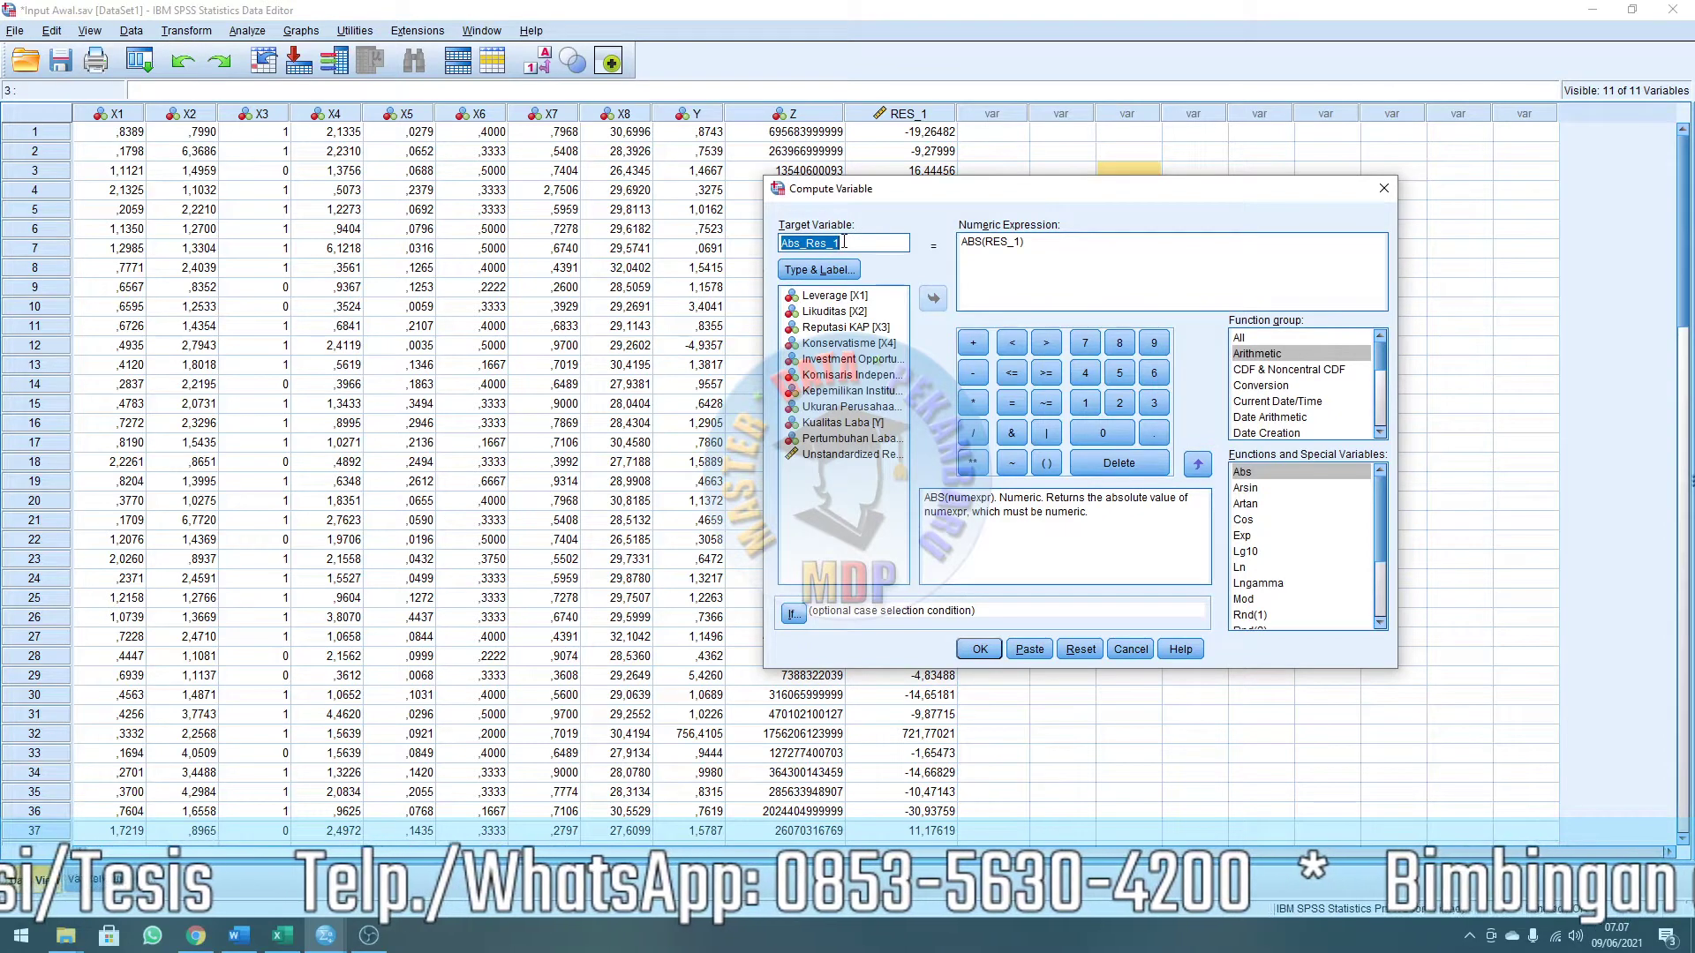
pyautogui.click(844, 242)
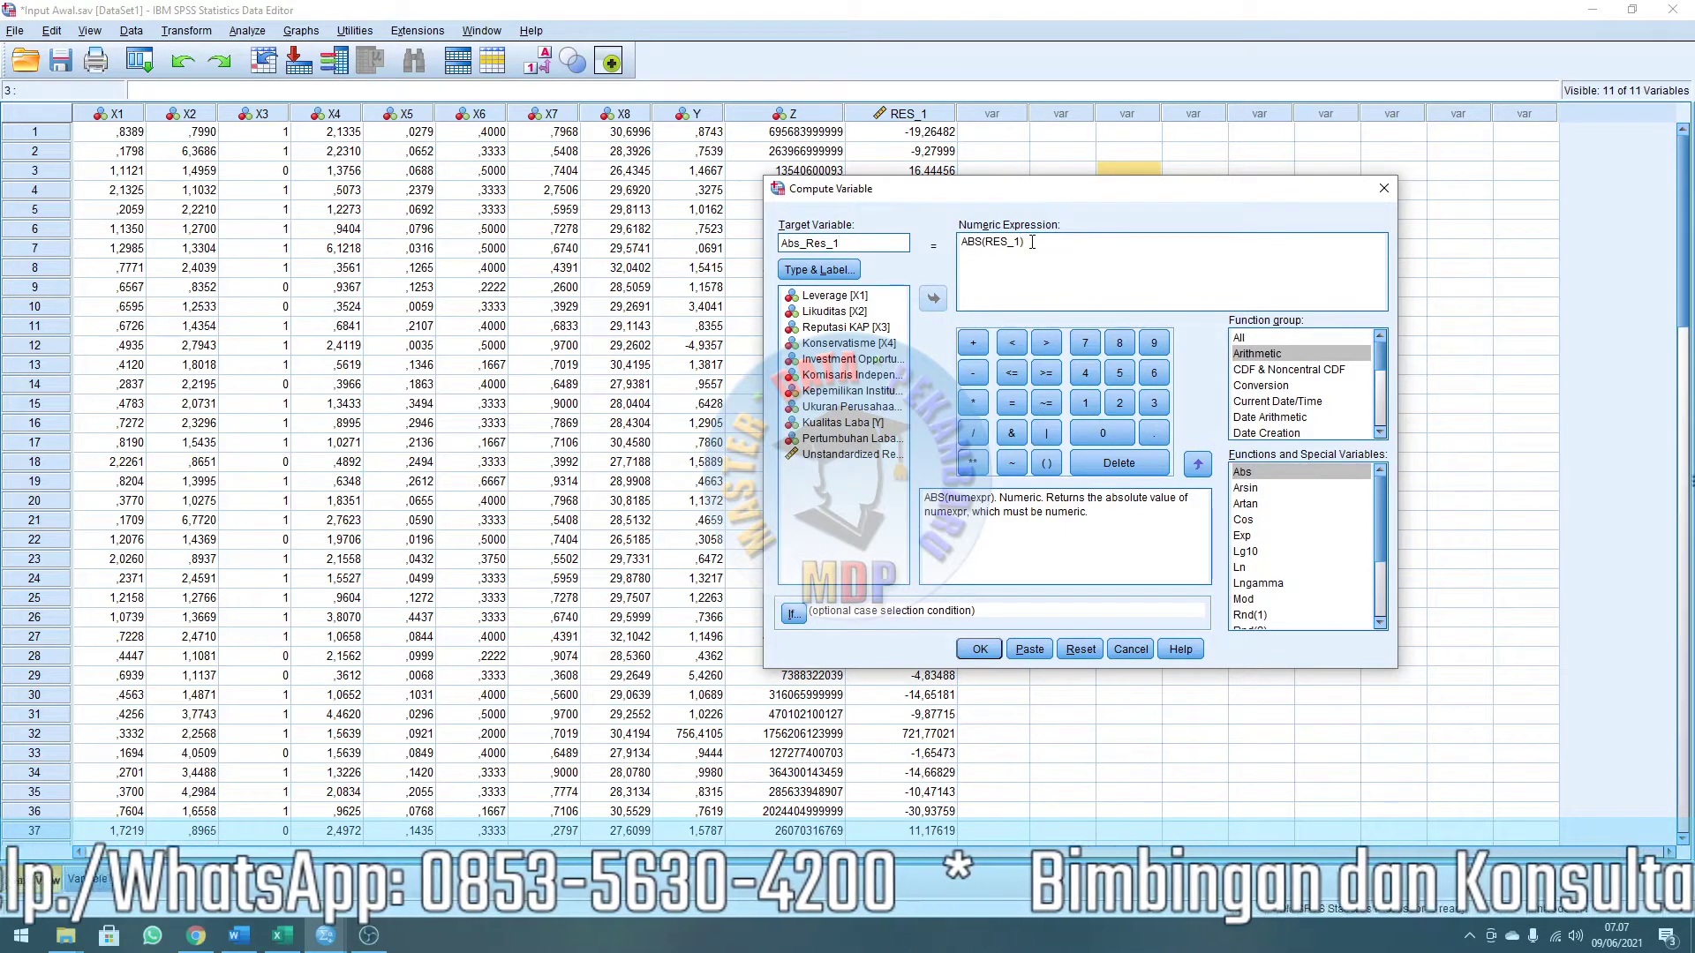
# Rebuild the numeric expression as ABS(RES_1) with the arithmetic Abs function and the unstandardized residual, and compute the variable.
pyautogui.moveTo(1024, 244); pyautogui.dragTo(960, 243)
pyautogui.press('BackSpace')
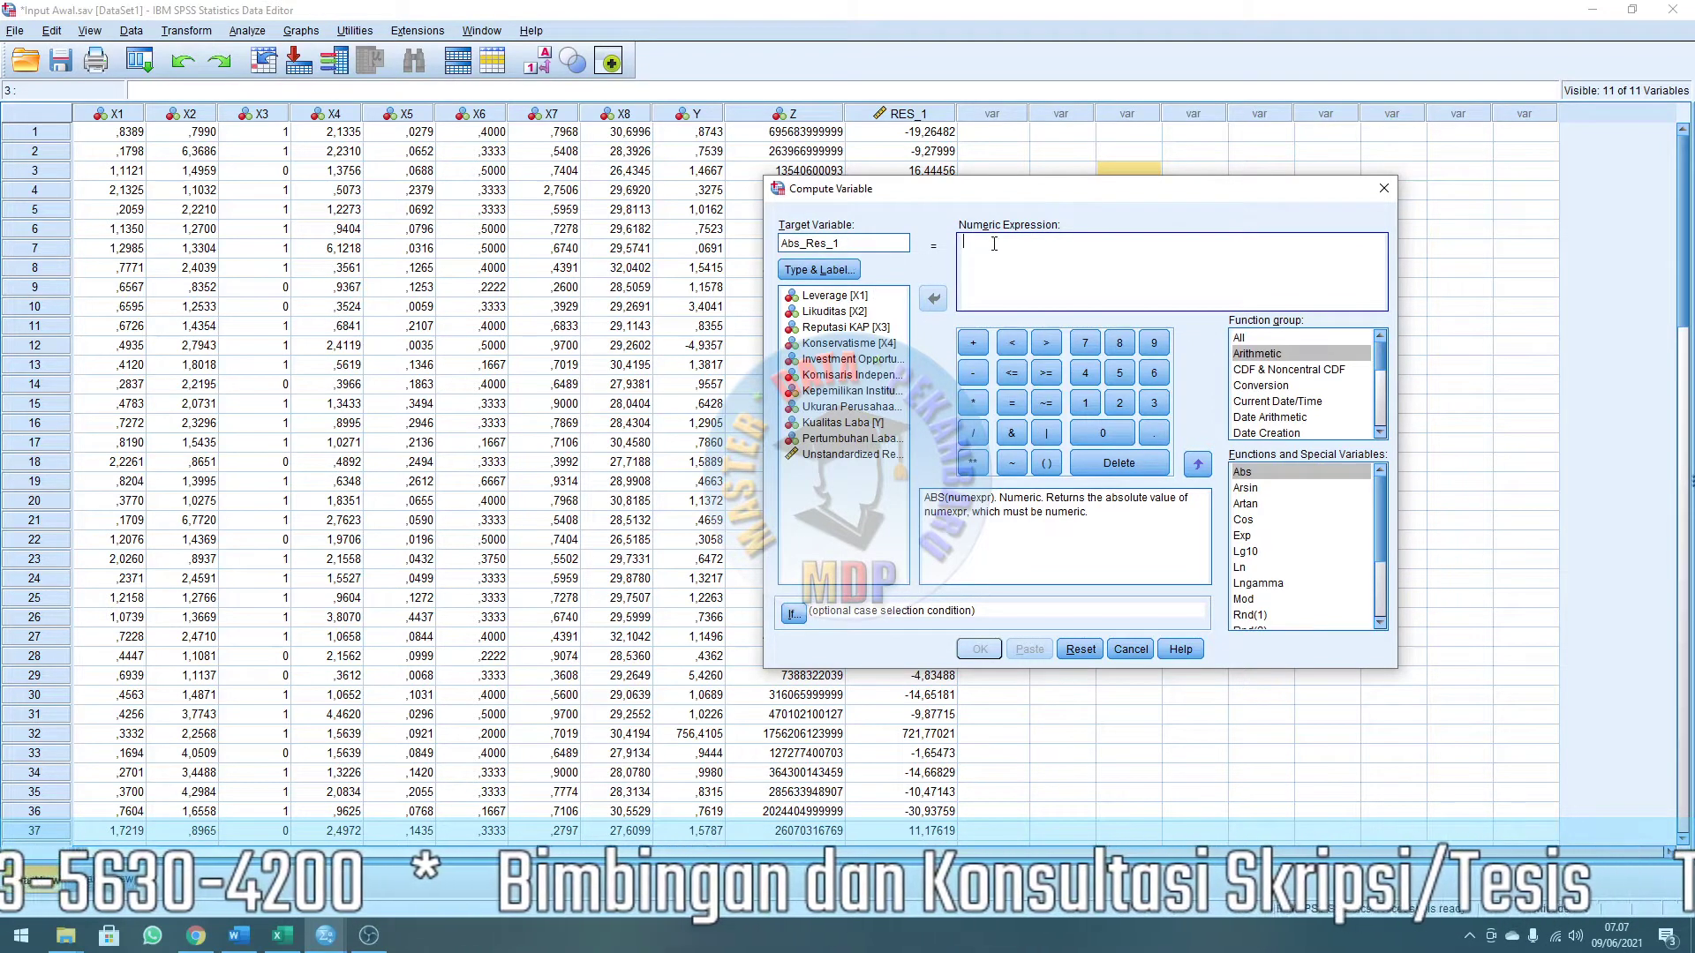
pyautogui.click(1254, 355)
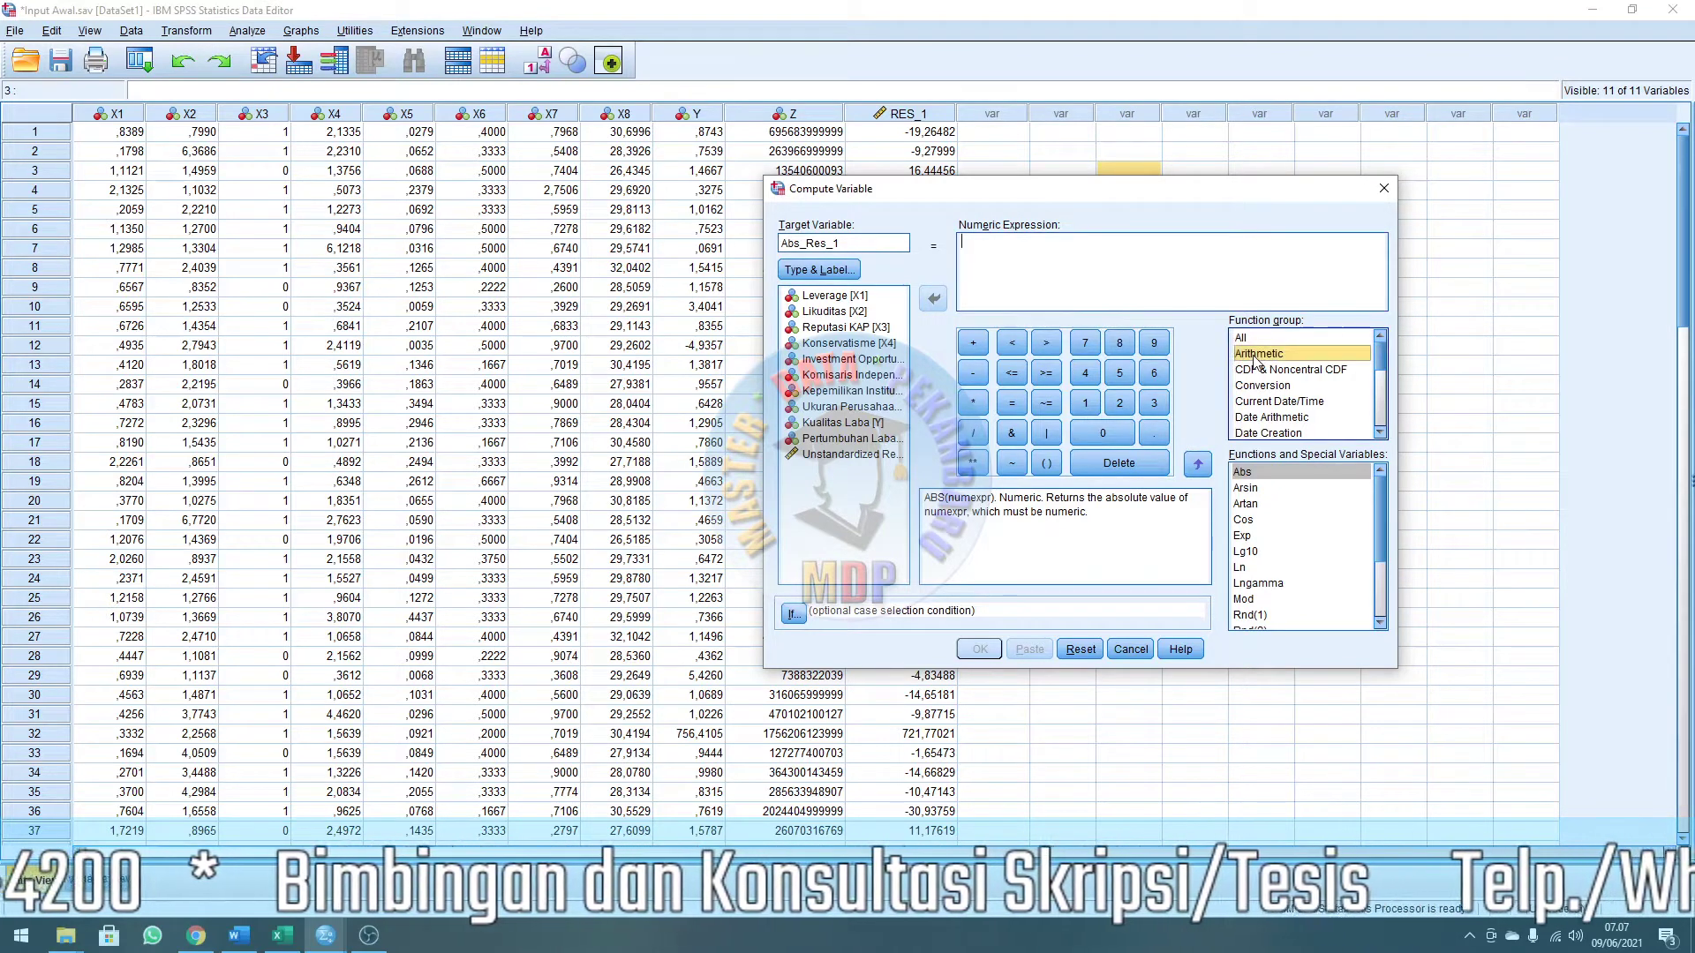
pyautogui.doubleClick(1258, 474)
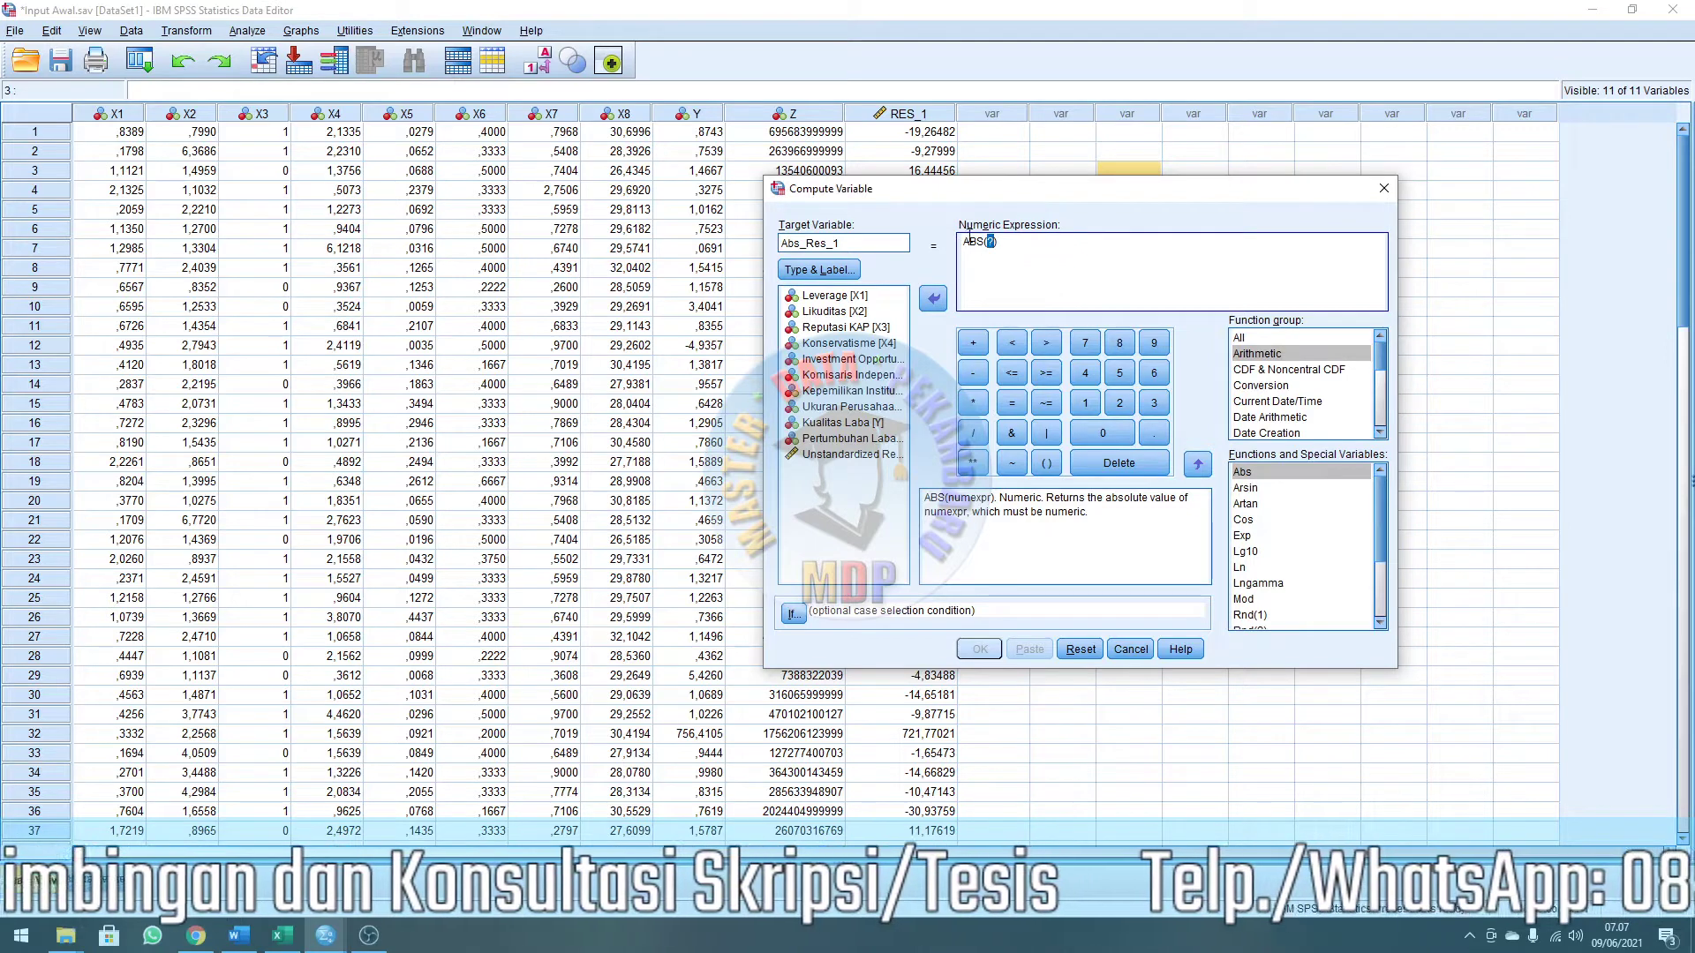
pyautogui.click(870, 455)
pyautogui.click(933, 298)
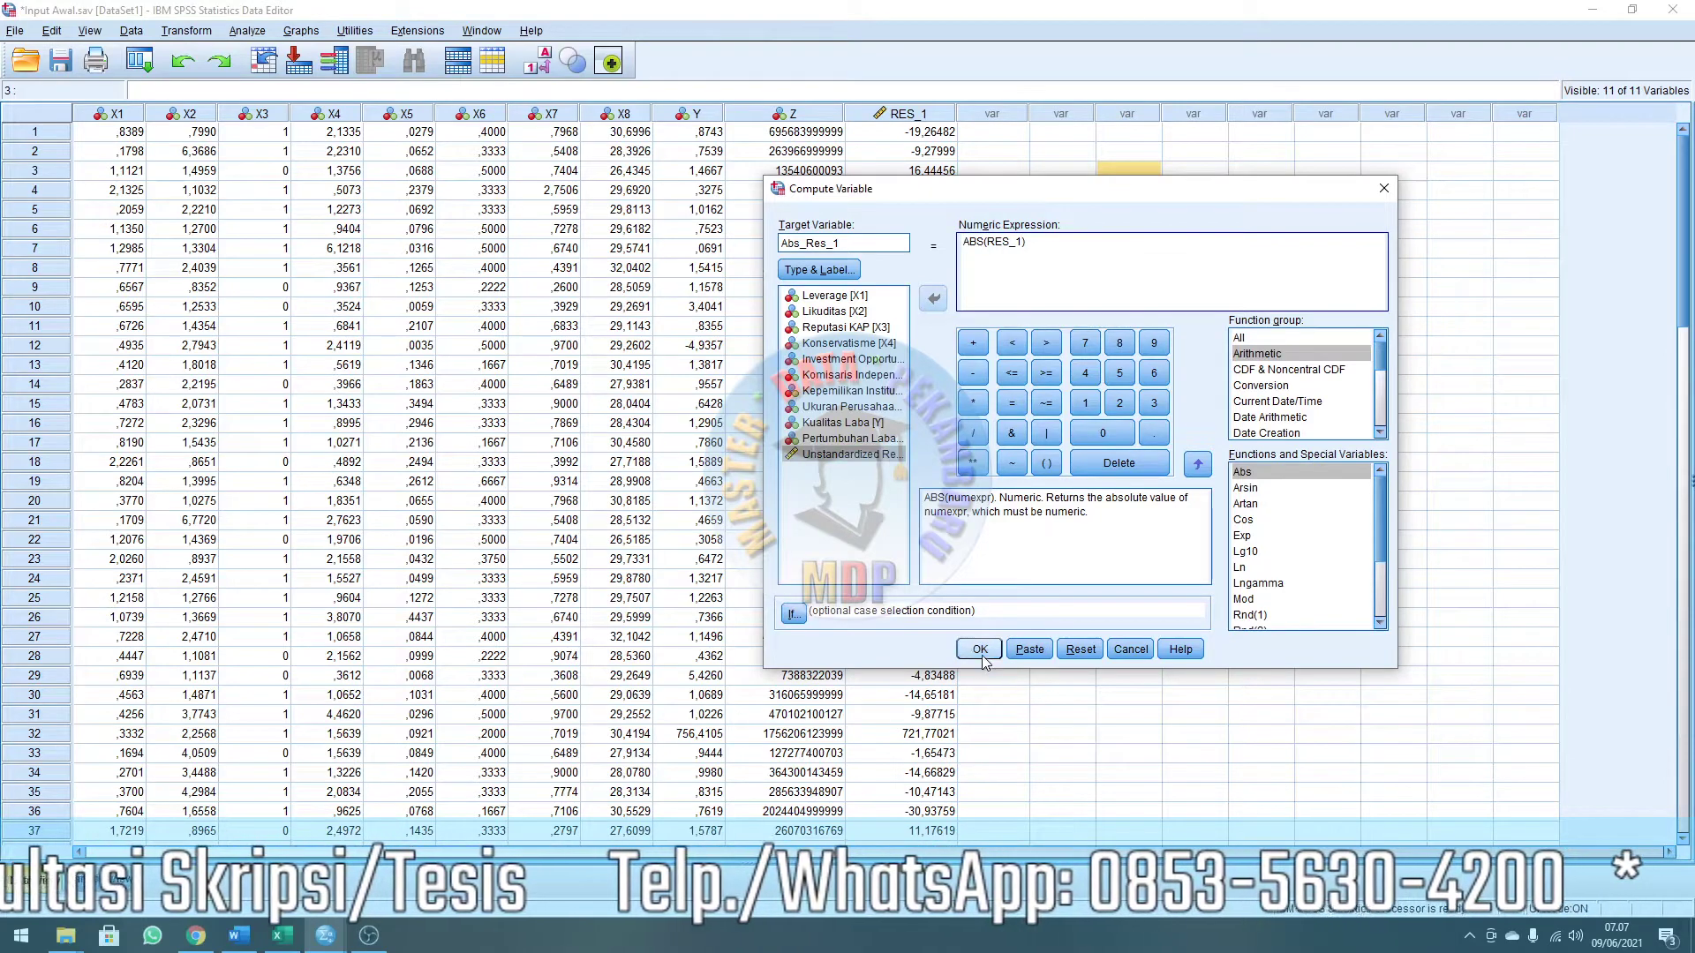
pyautogui.click(986, 657)
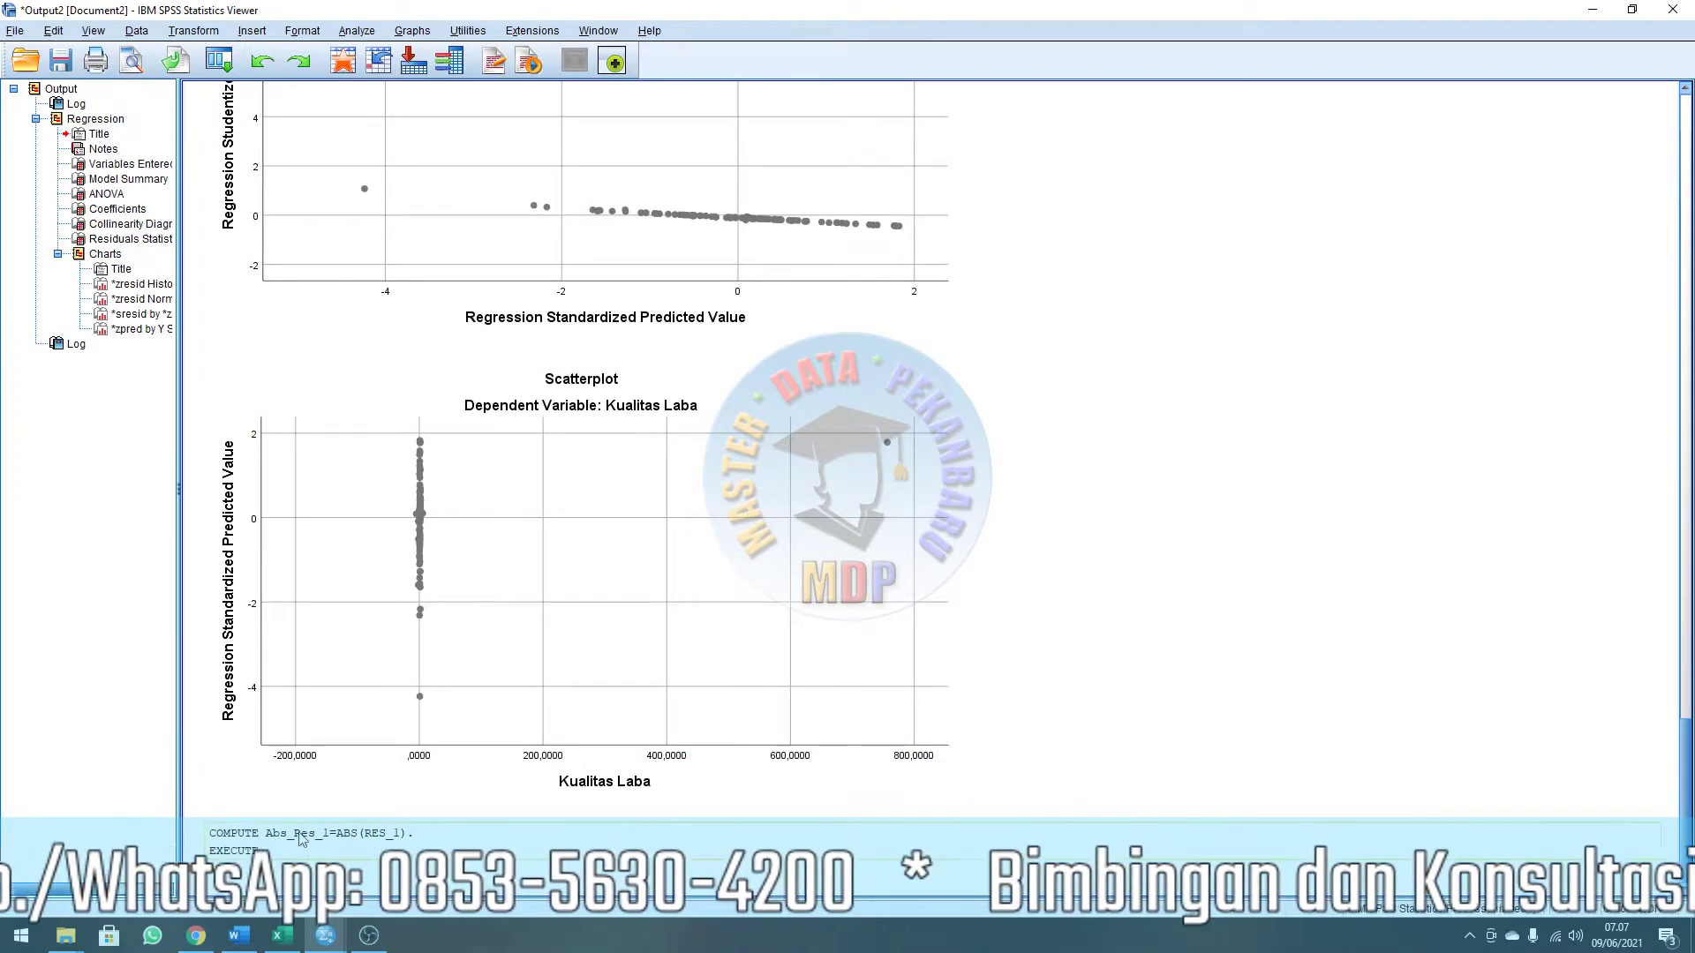
# Return to the Data Editor and open the Linear Regression setup.
pyautogui.moveTo(338, 946)
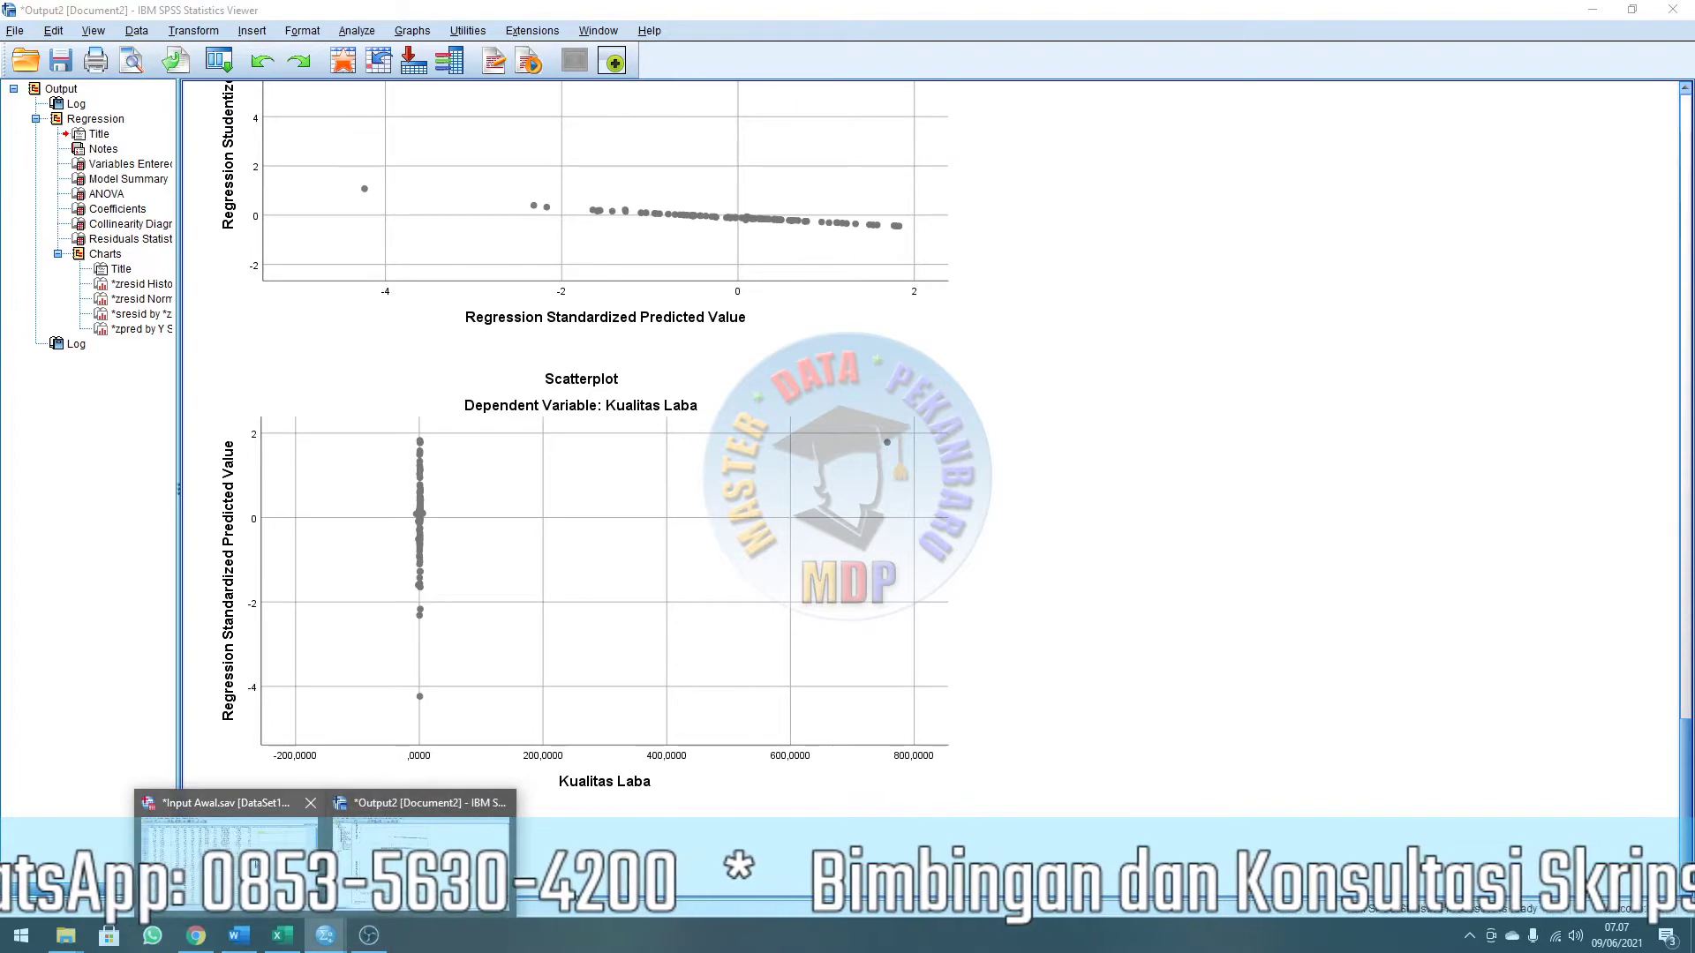
pyautogui.click(230, 797)
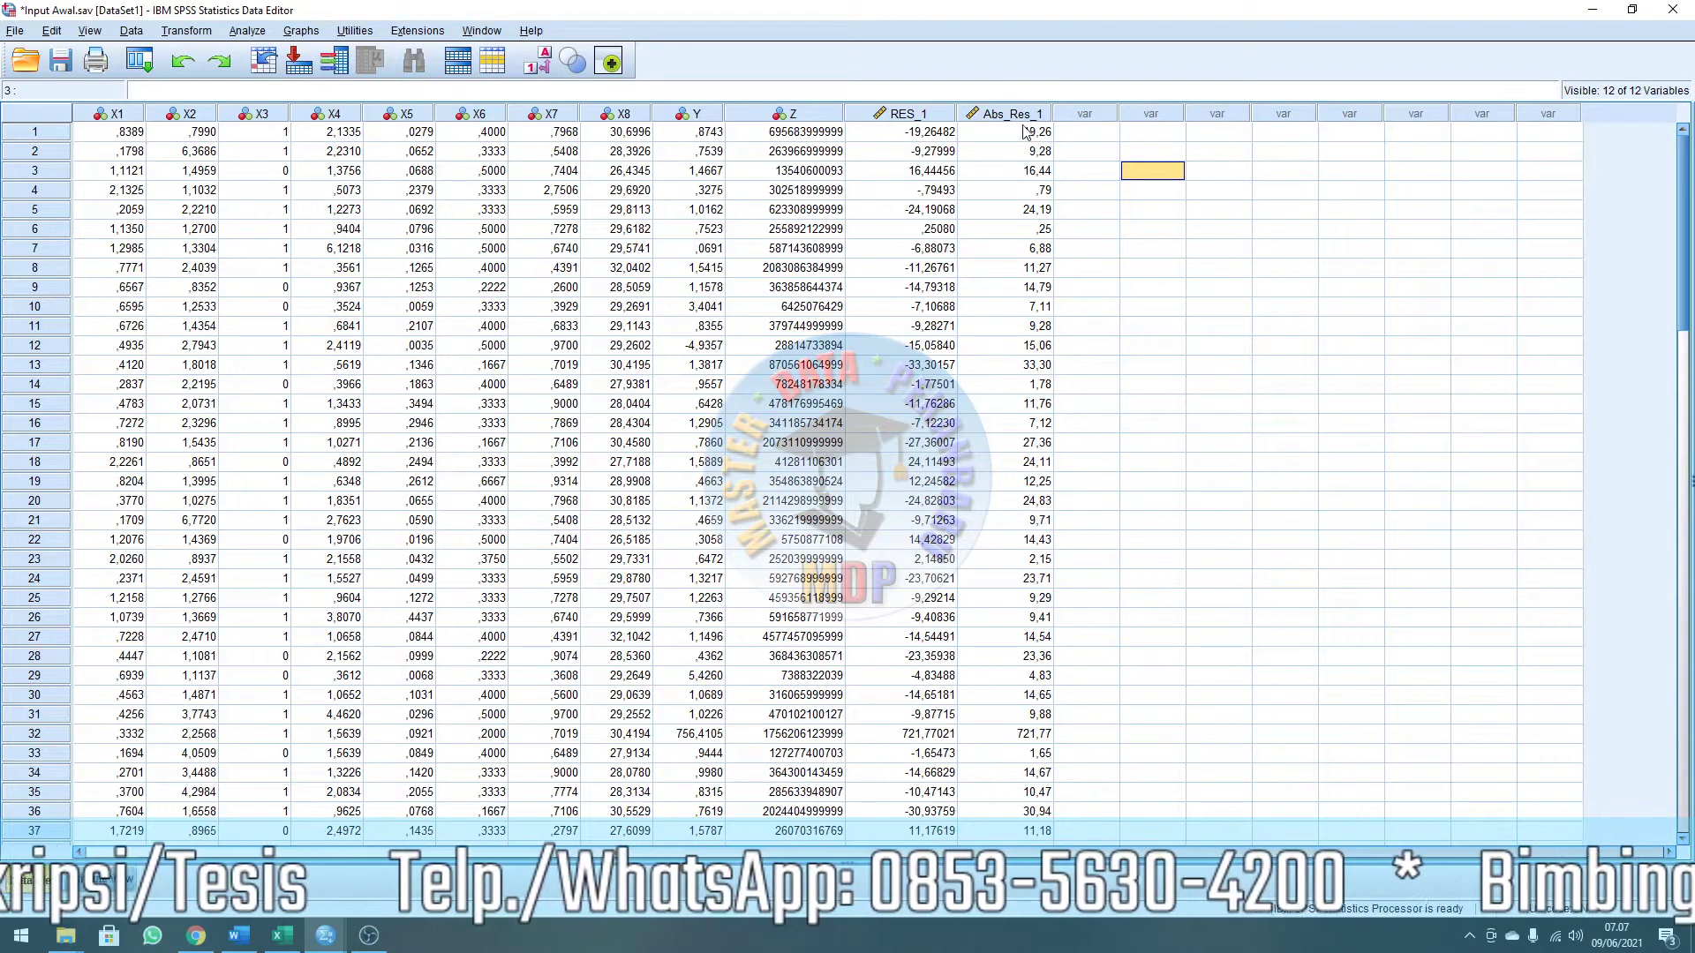
pyautogui.click(258, 32)
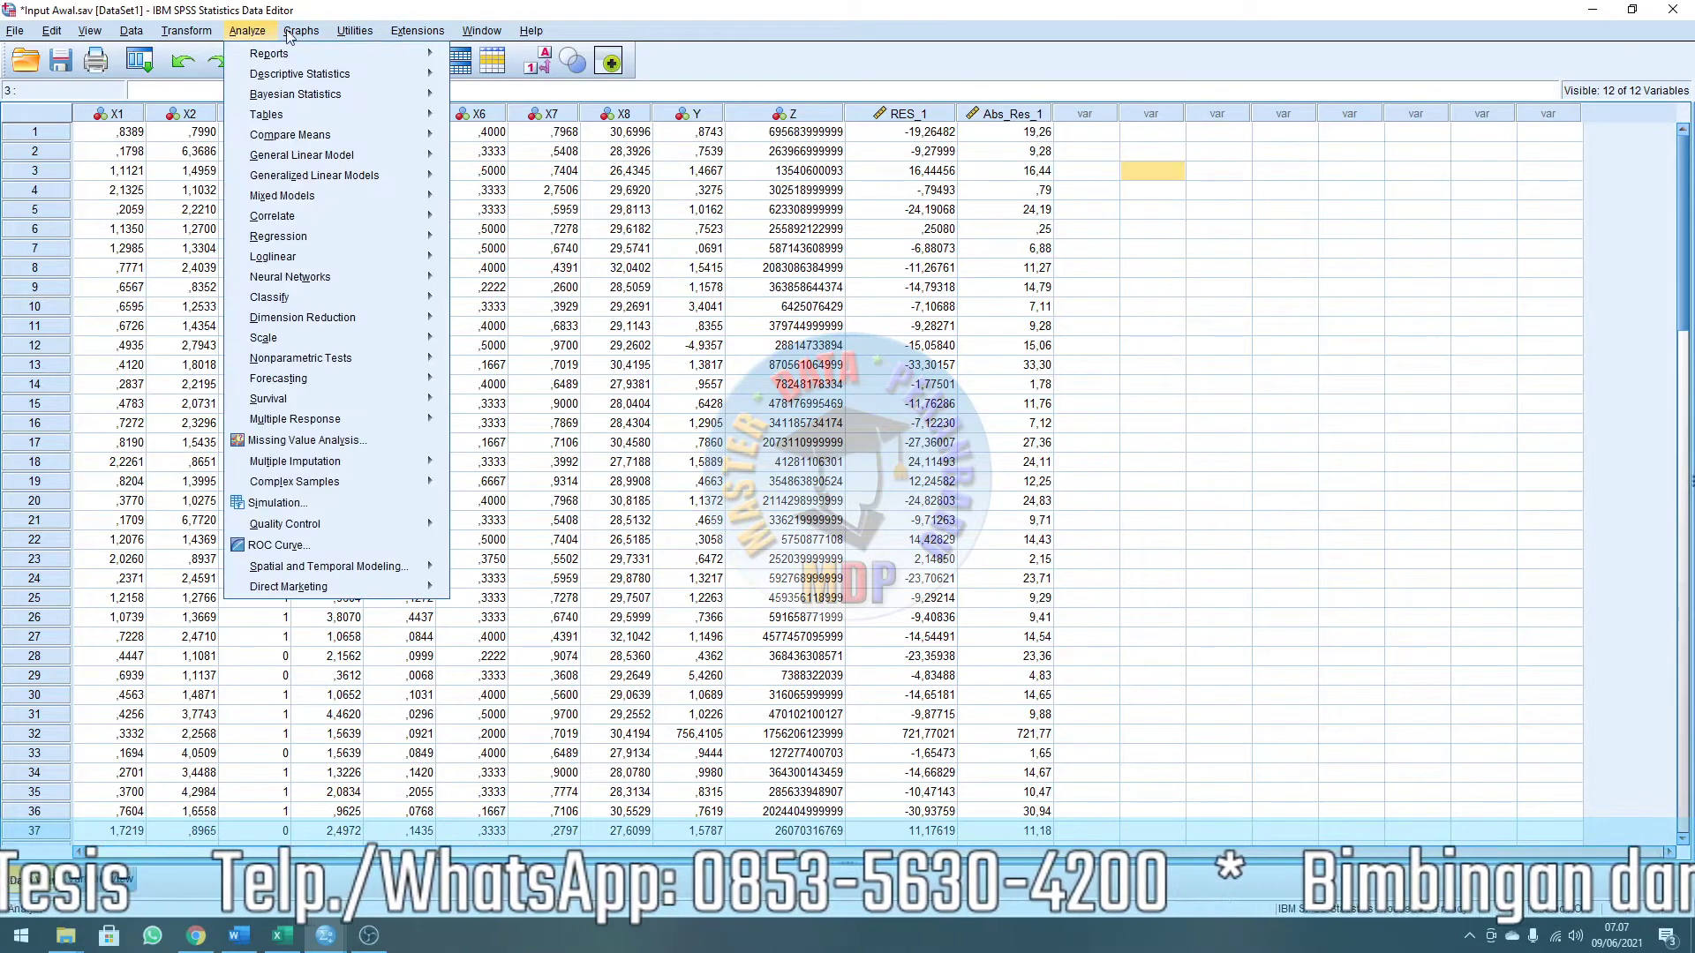
pyautogui.moveTo(211, 30)
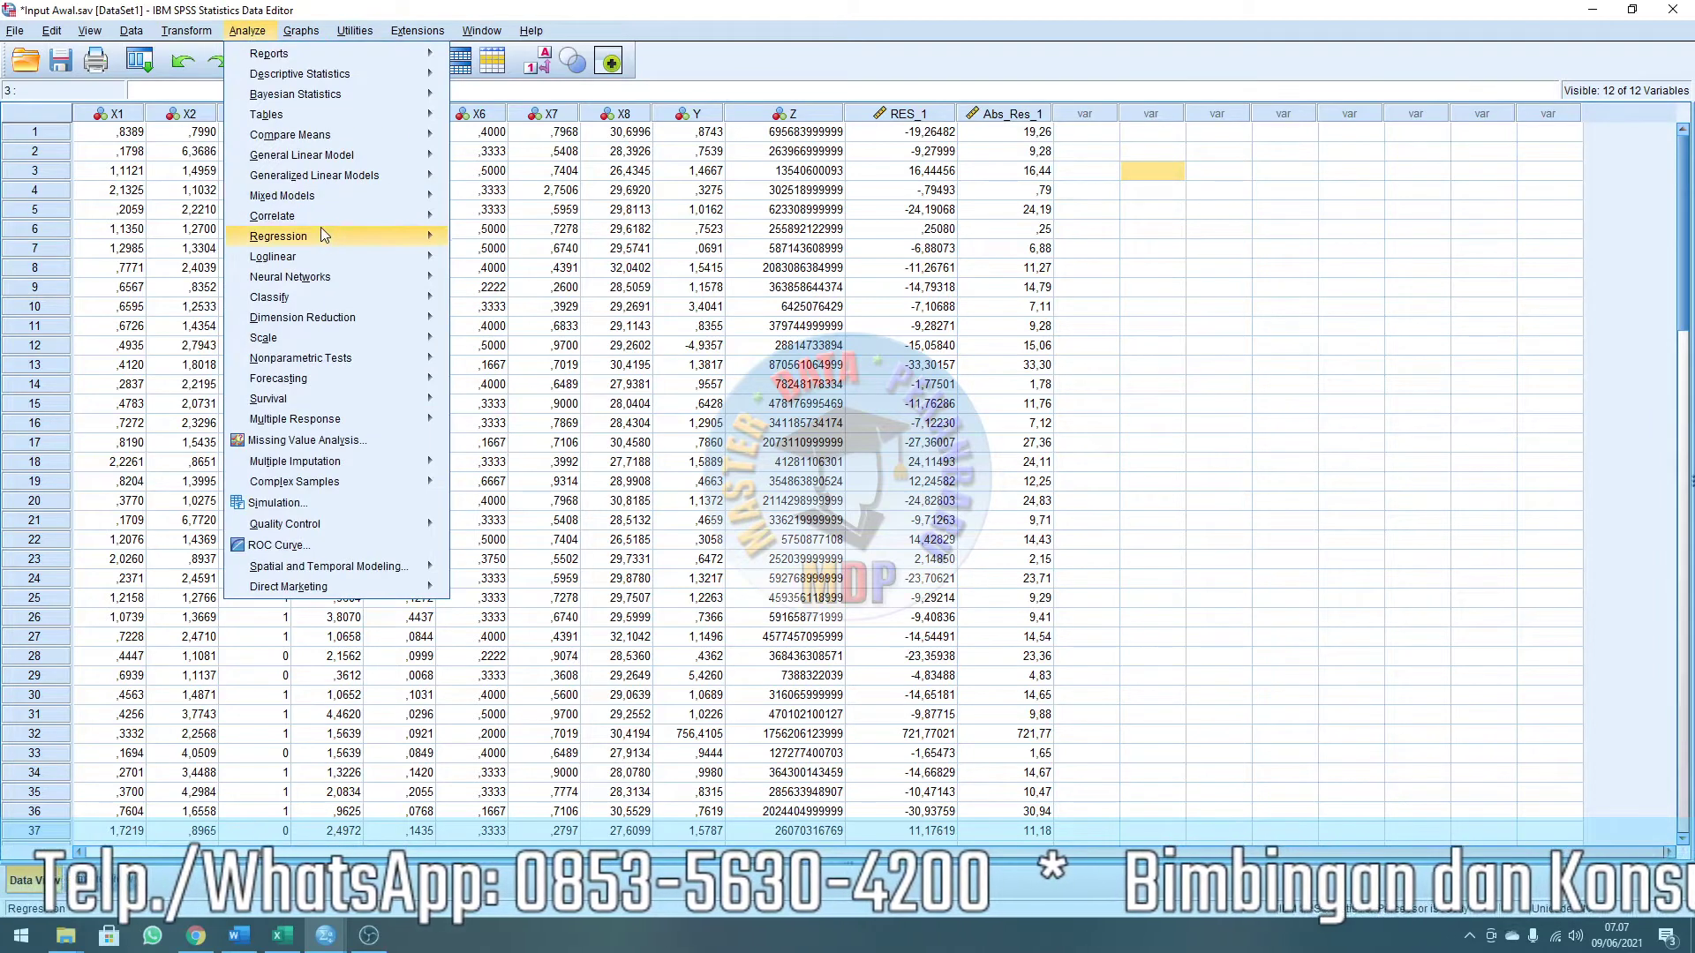
pyautogui.moveTo(400, 240)
pyautogui.click(490, 263)
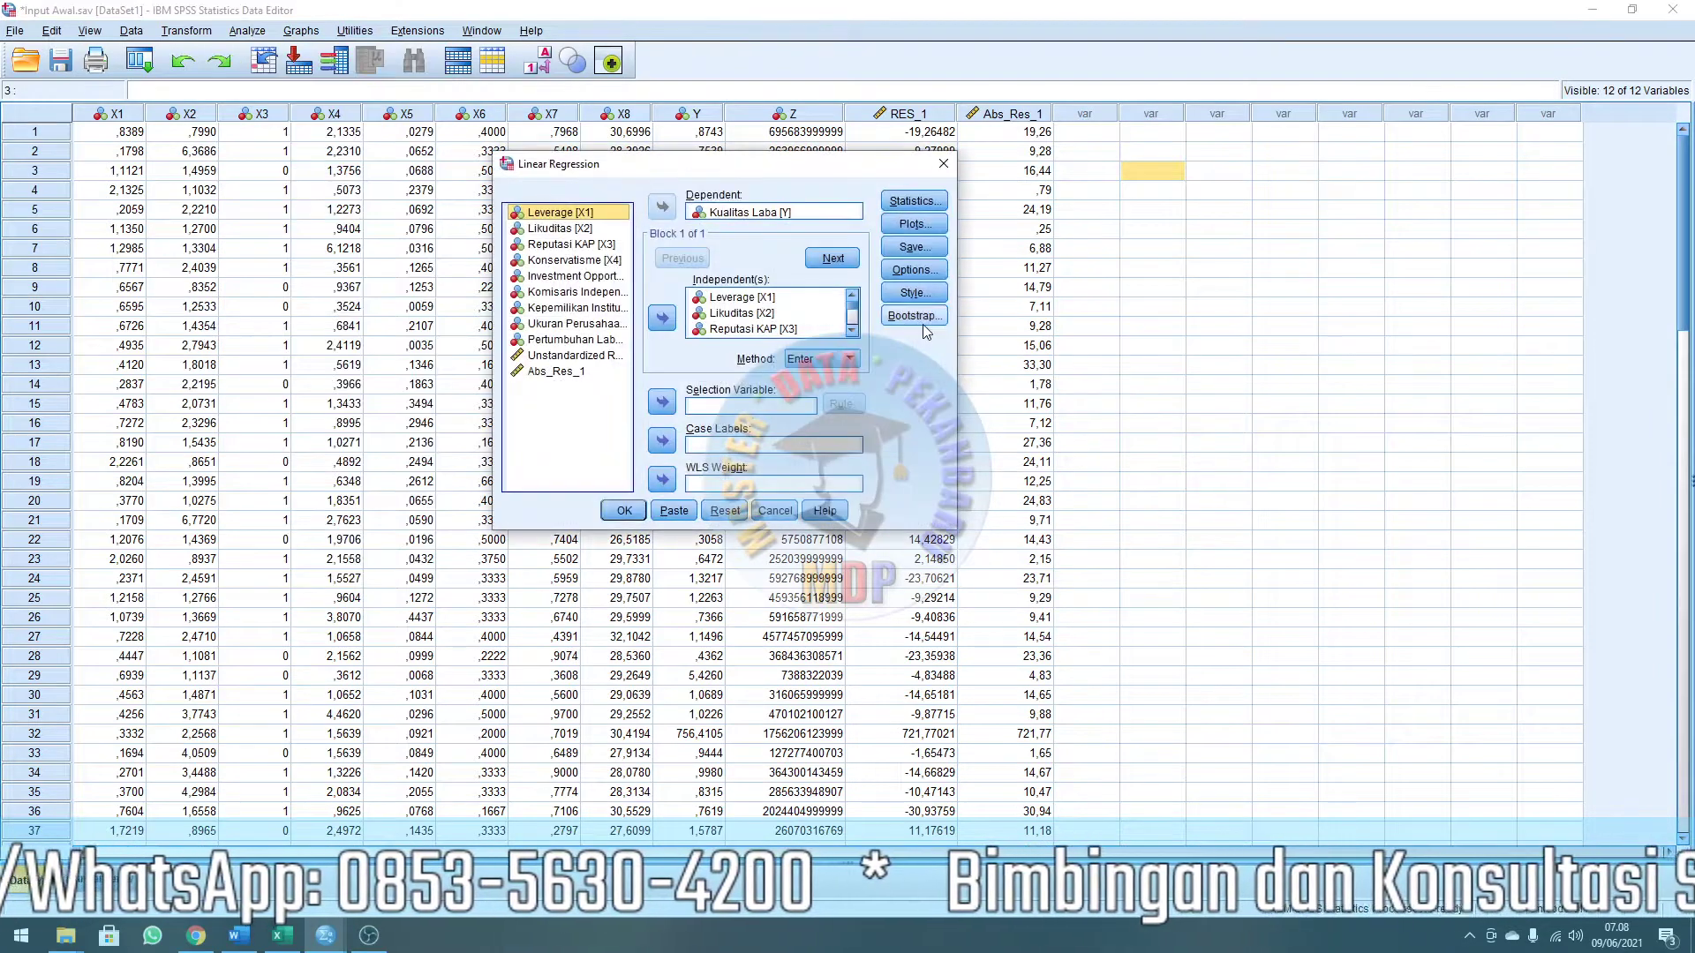
# Replace Kualitas Laba with Abs_Res_1 as the dependent variable, checking the listed independent variables.
pyautogui.click(777, 213)
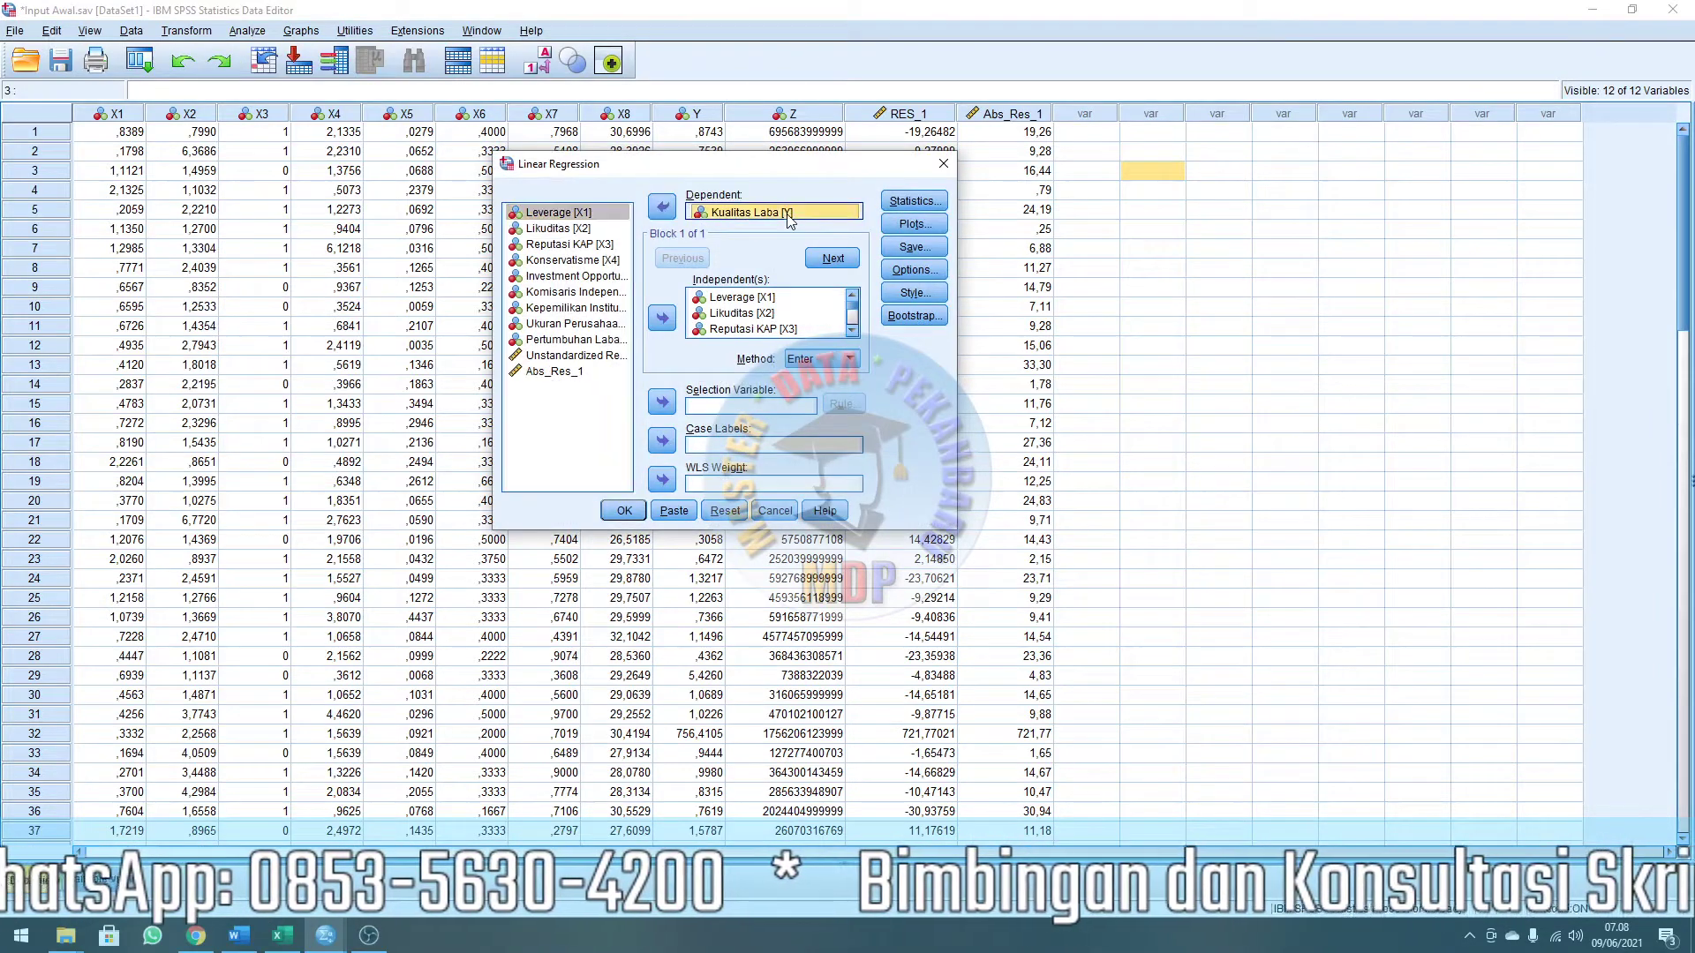
pyautogui.click(662, 206)
pyautogui.click(570, 389)
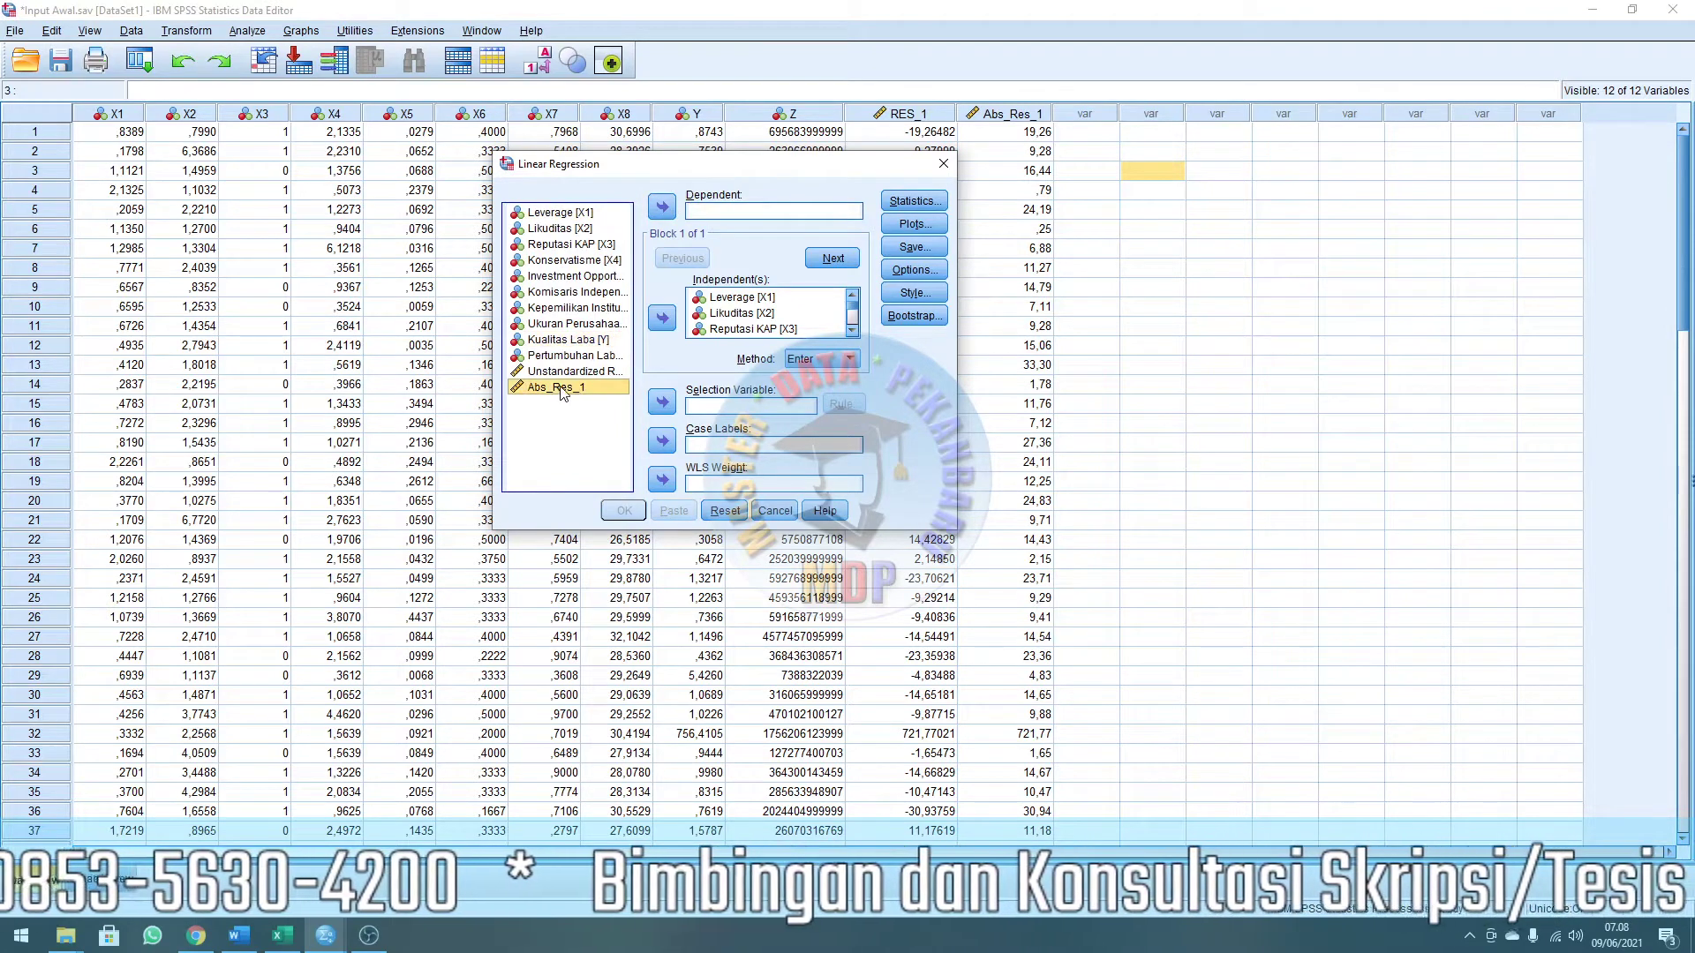
pyautogui.scroll(-2, 793, 314)
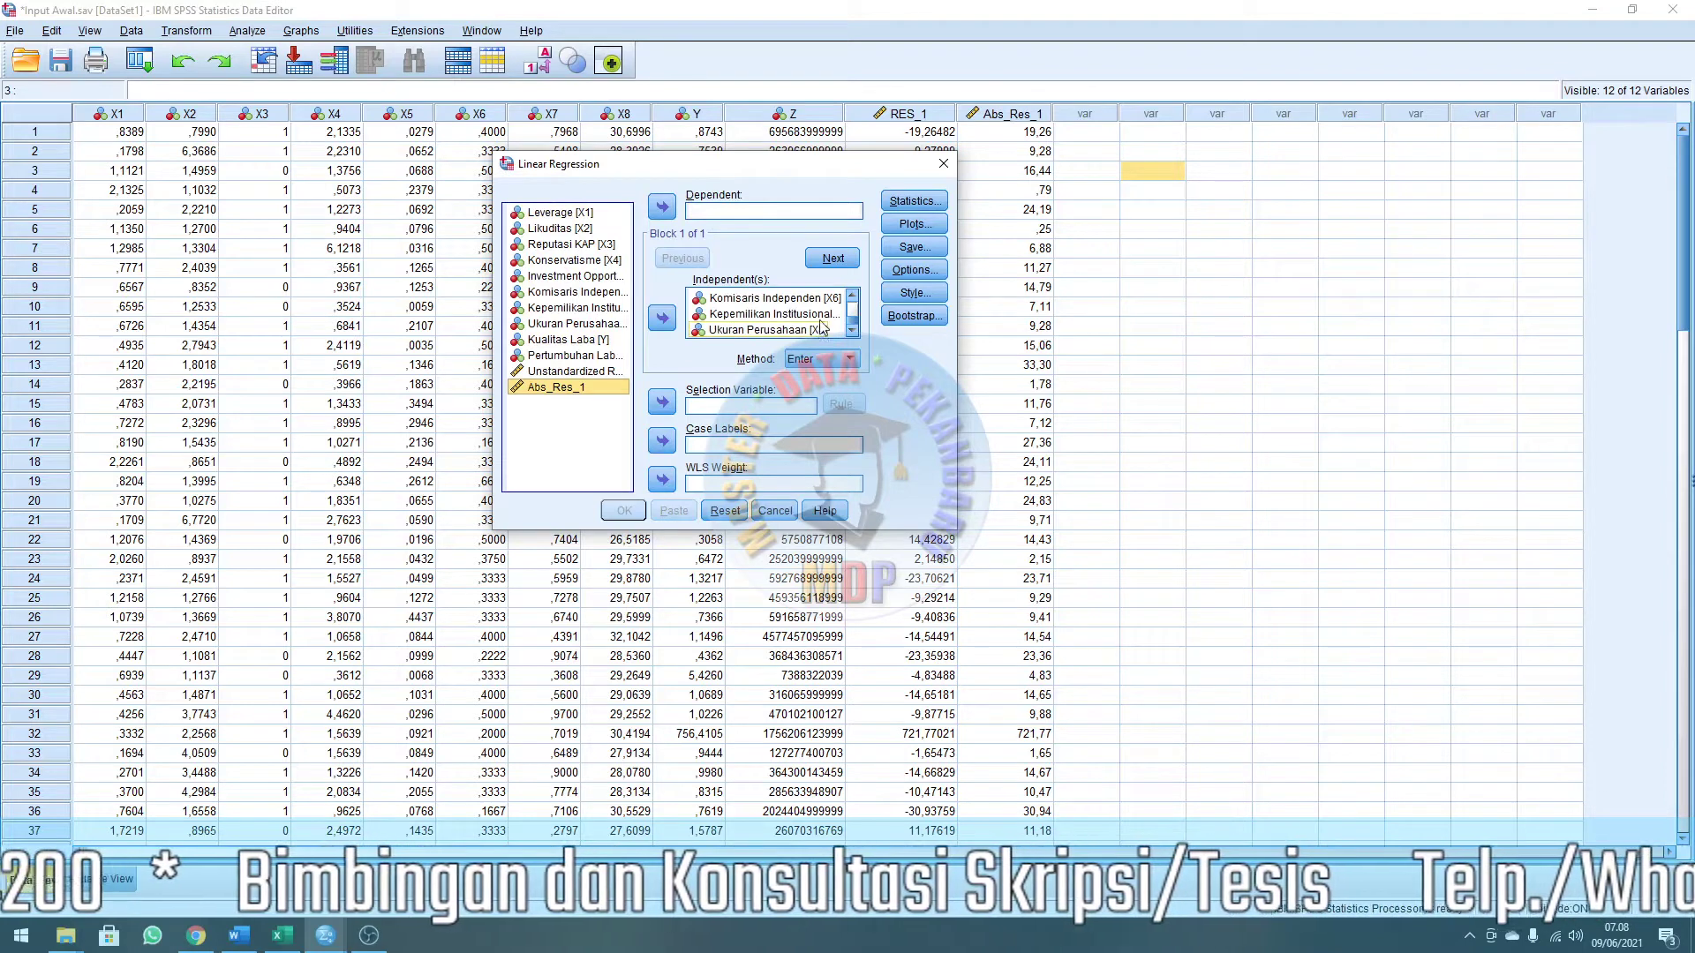
pyautogui.scroll(2, 823, 311)
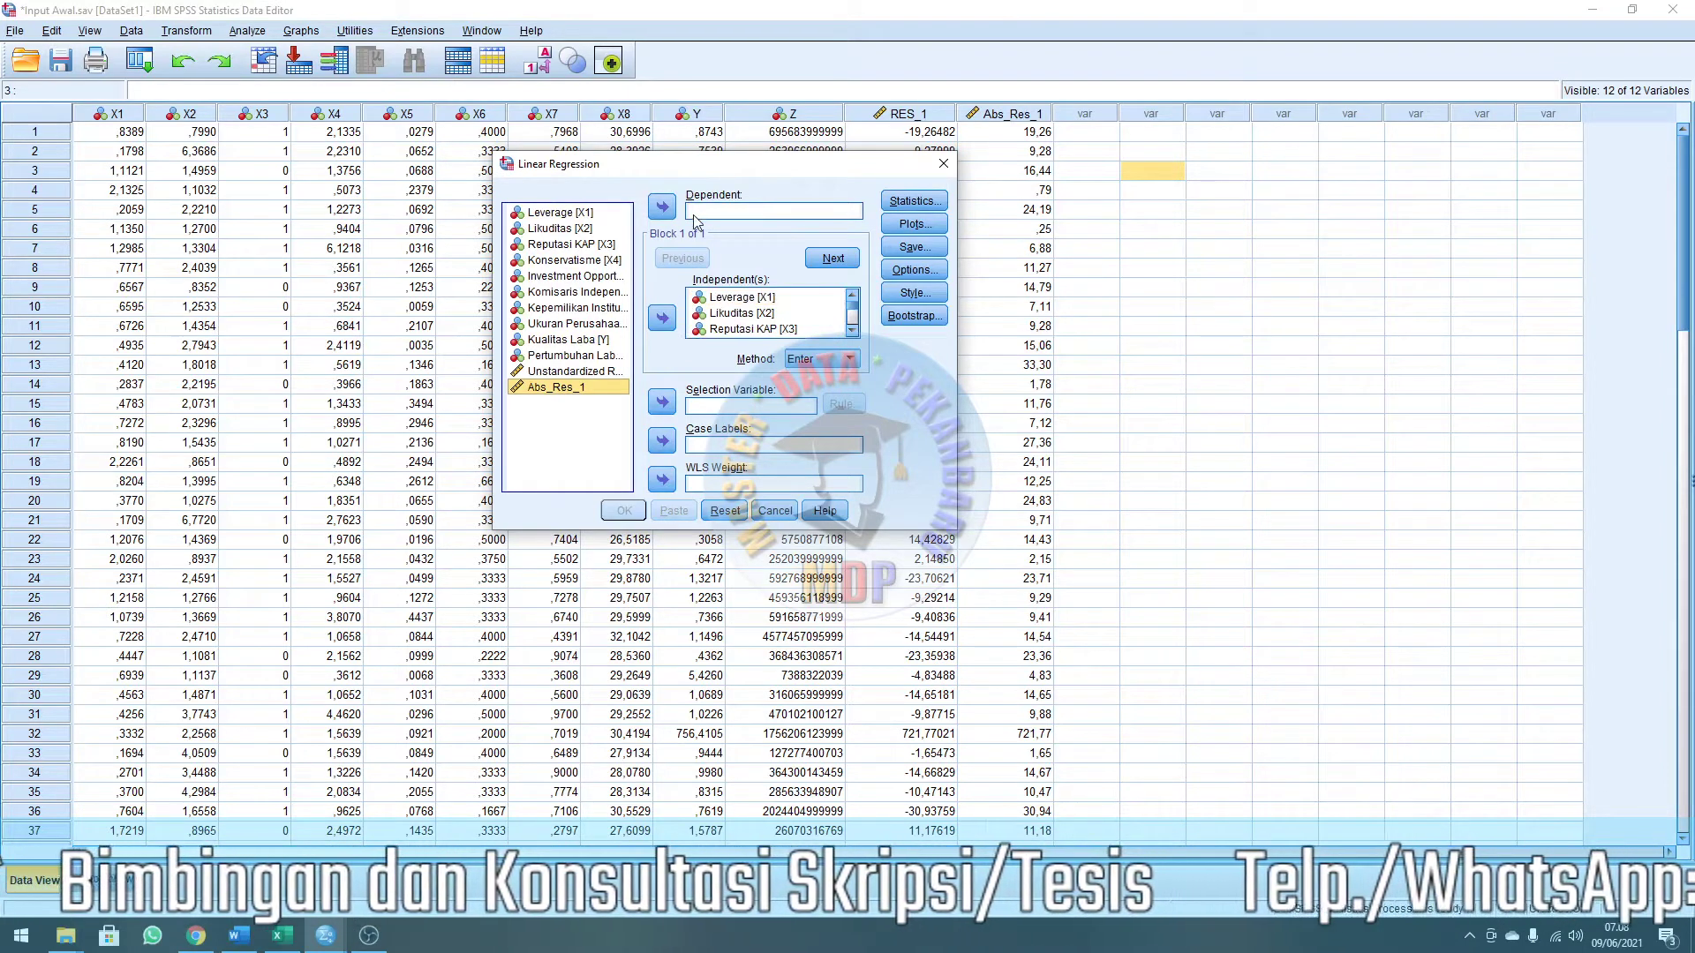
pyautogui.click(662, 207)
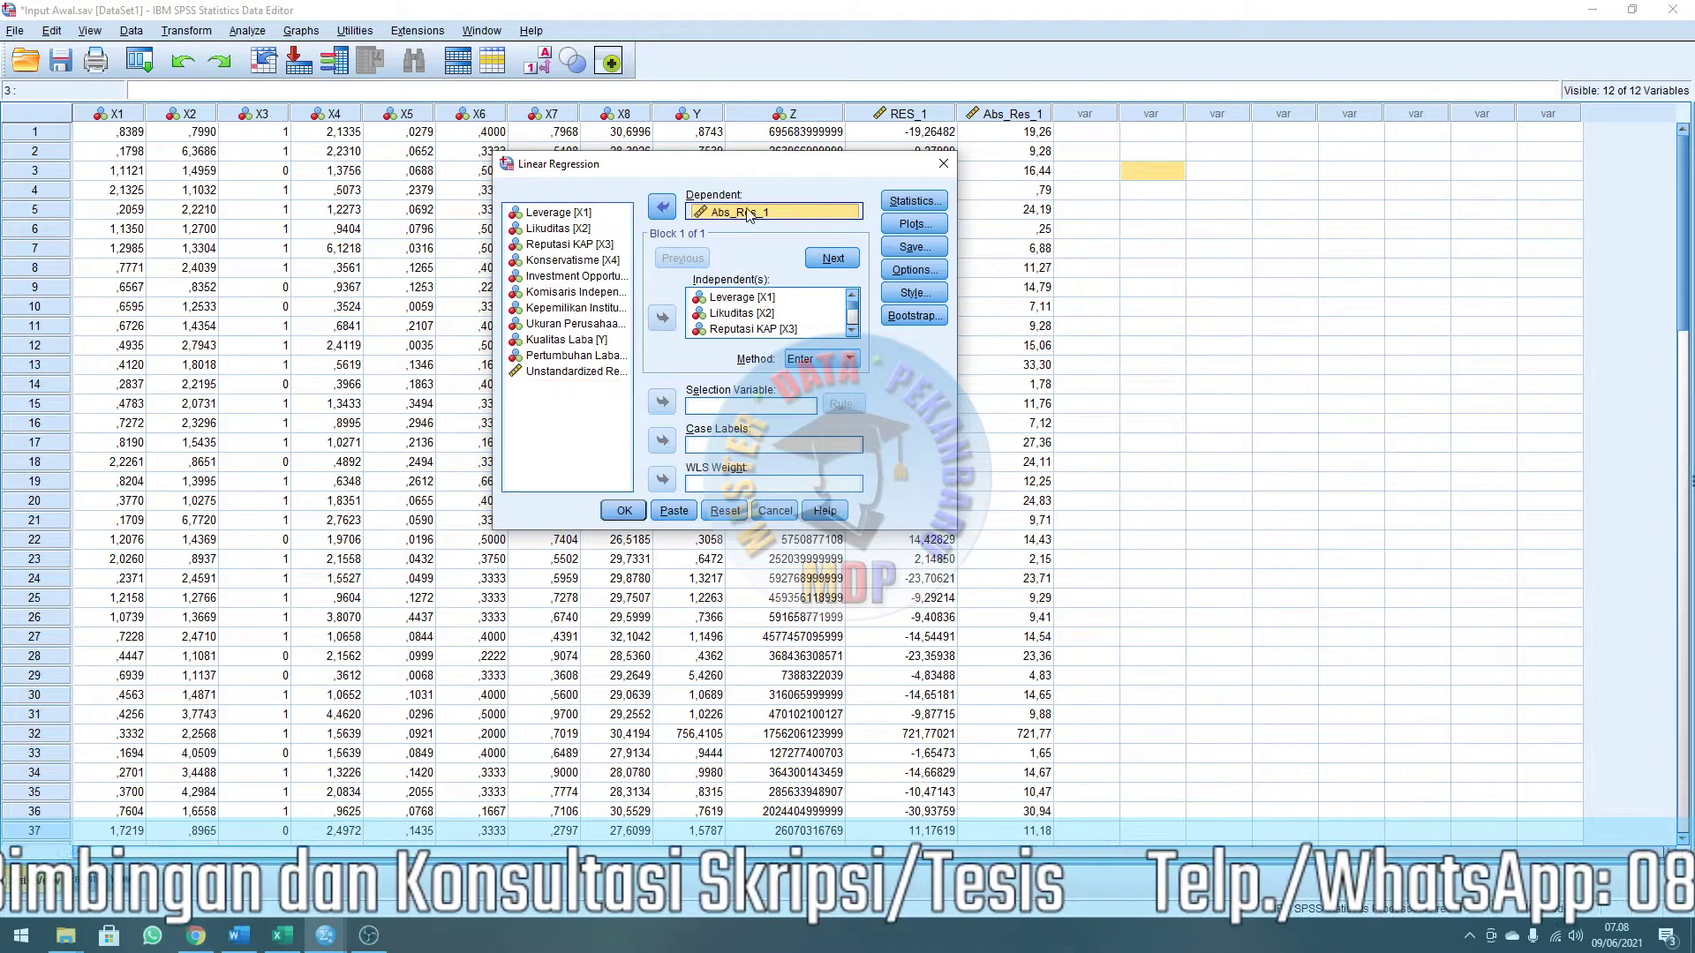
# Turn off the Durbin-Watson and collinearity diagnostics, and try to disable the histogram and normal probability plot.
pyautogui.click(916, 203)
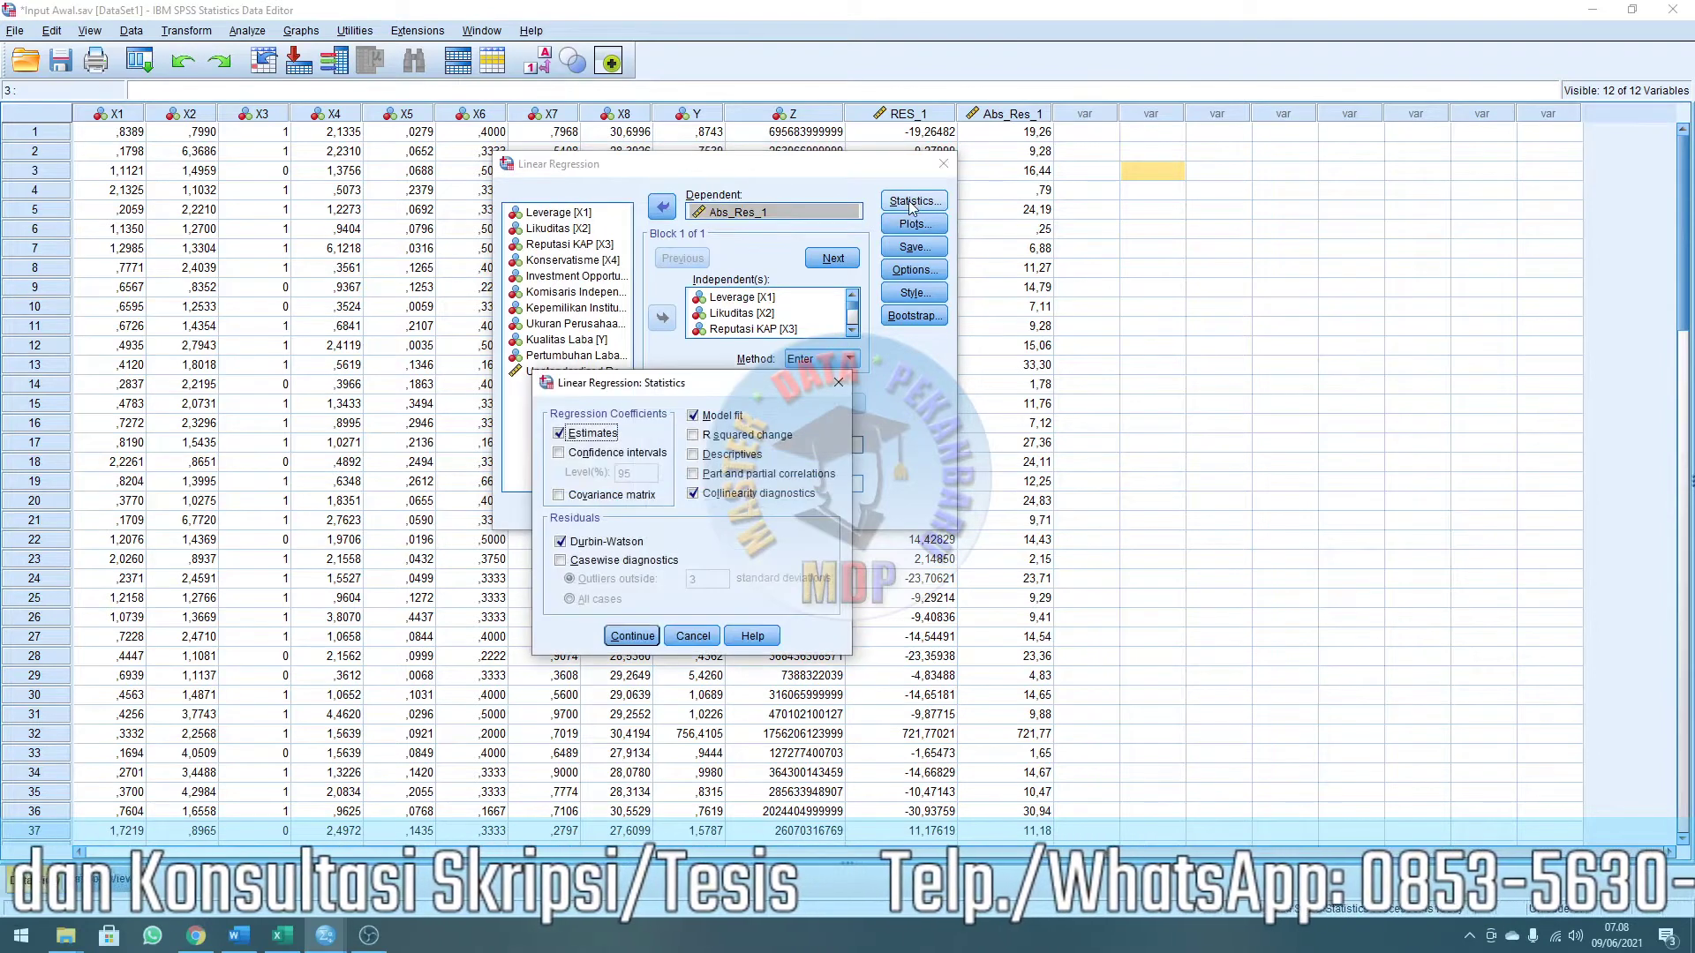
pyautogui.click(604, 542)
pyautogui.click(712, 492)
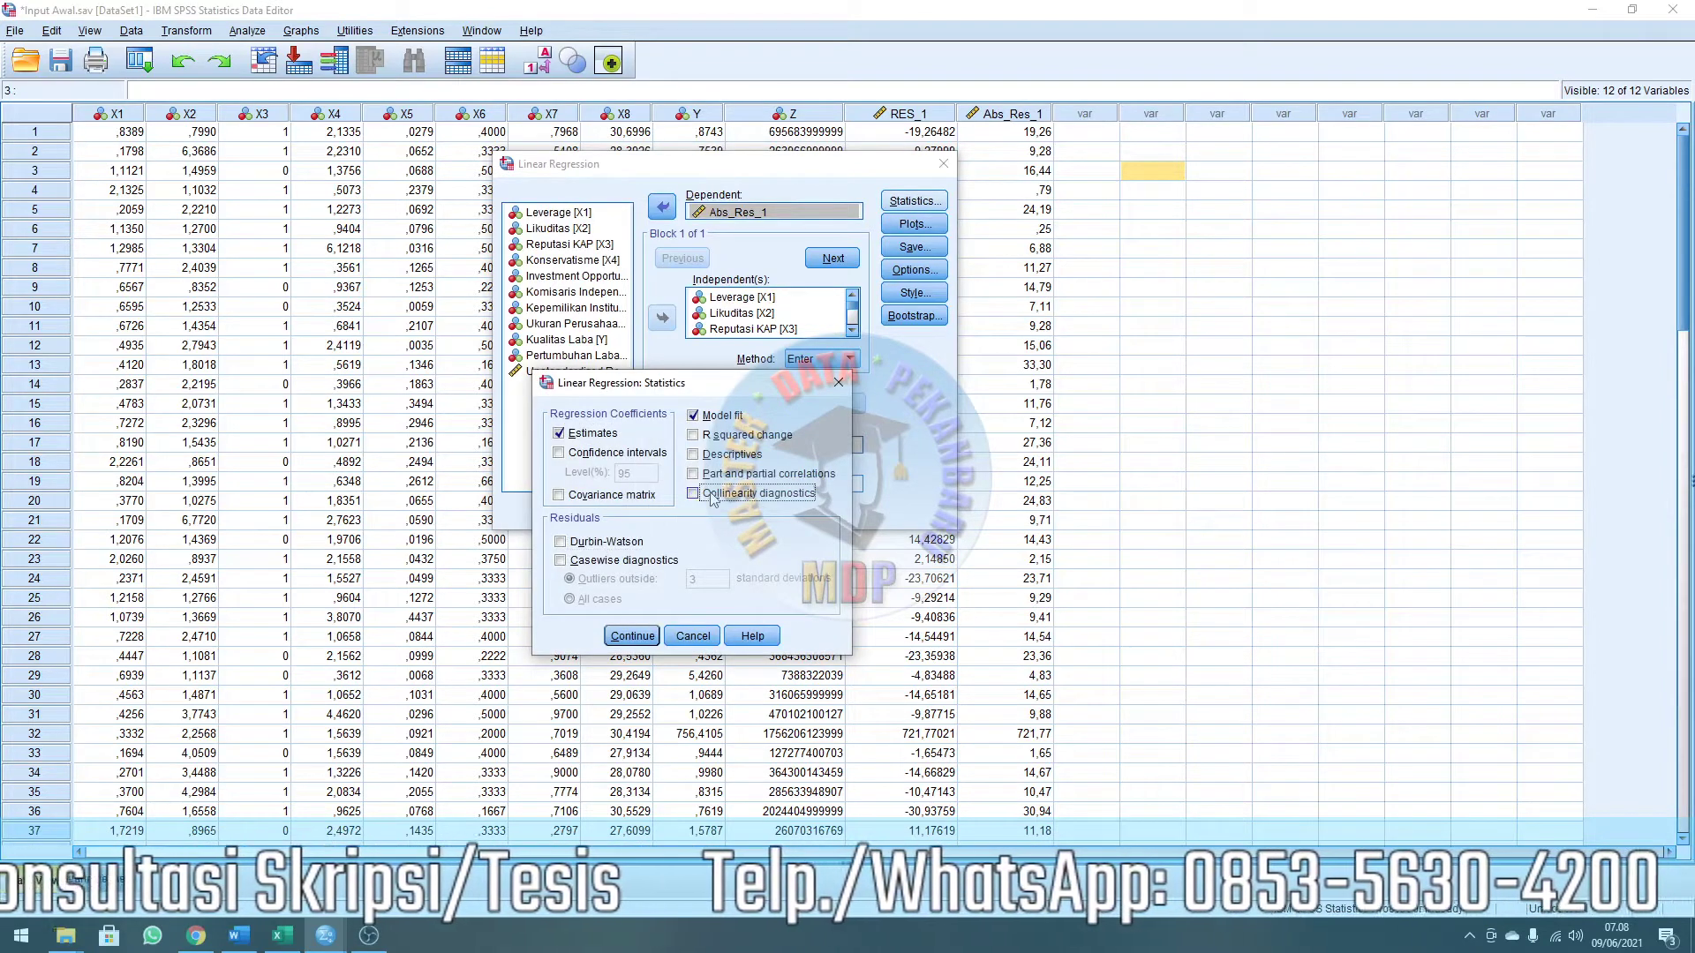
pyautogui.click(644, 634)
pyautogui.click(915, 225)
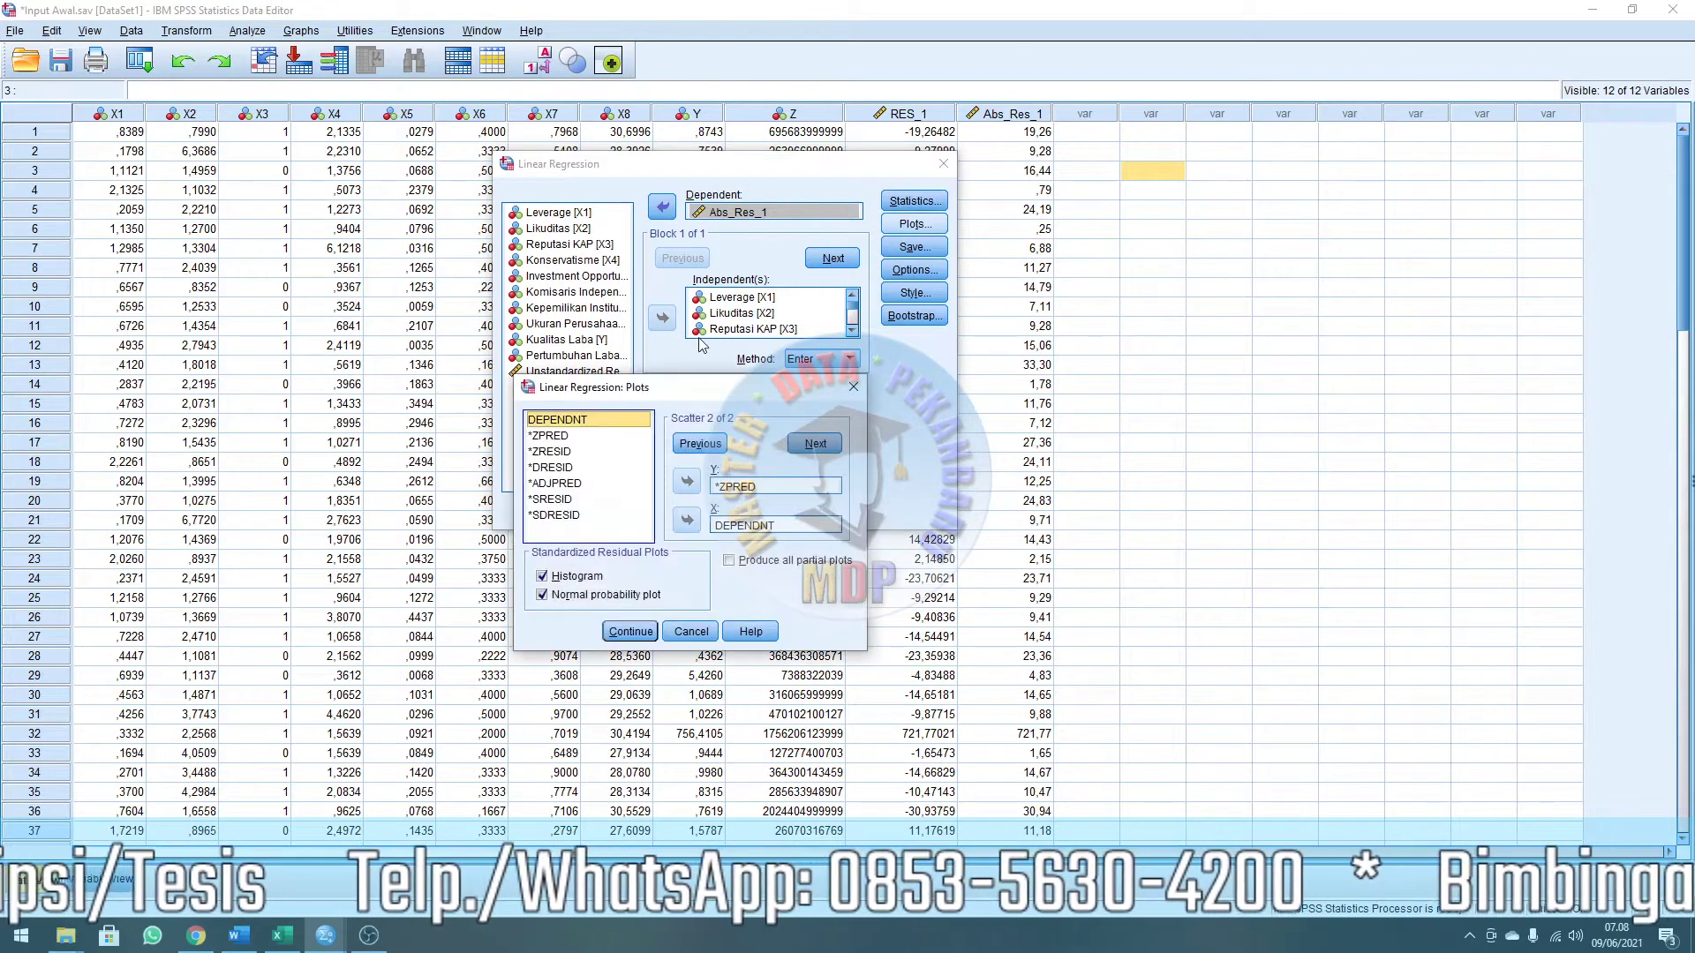
pyautogui.click(570, 577)
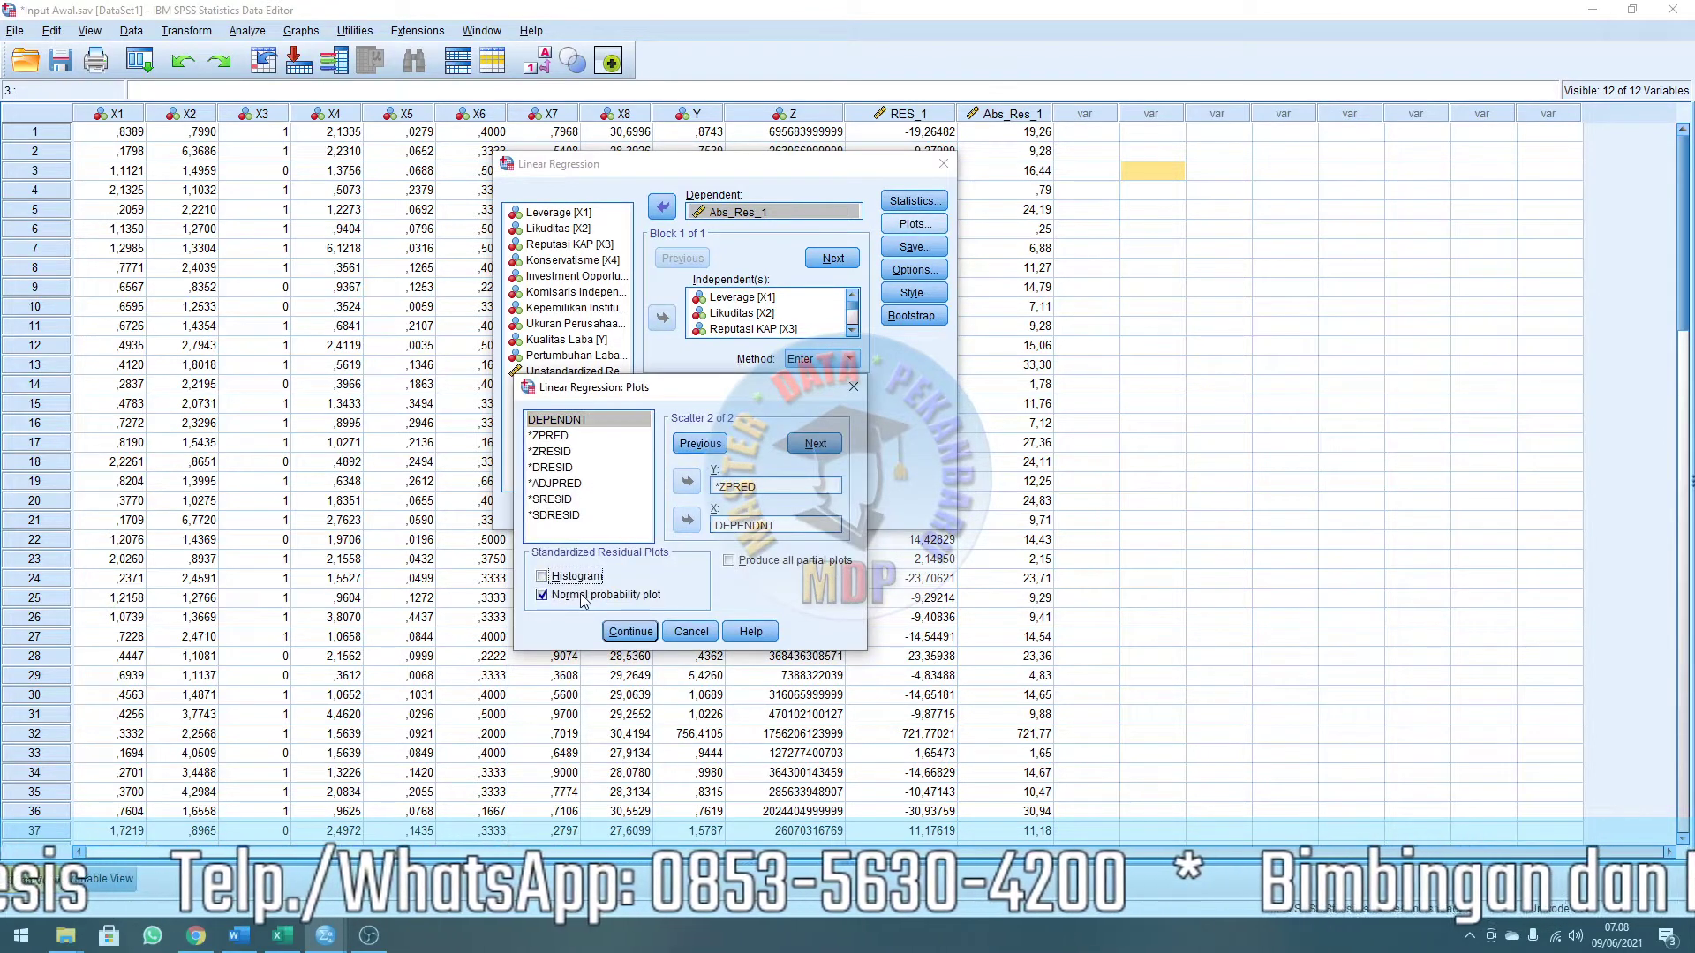
pyautogui.click(584, 595)
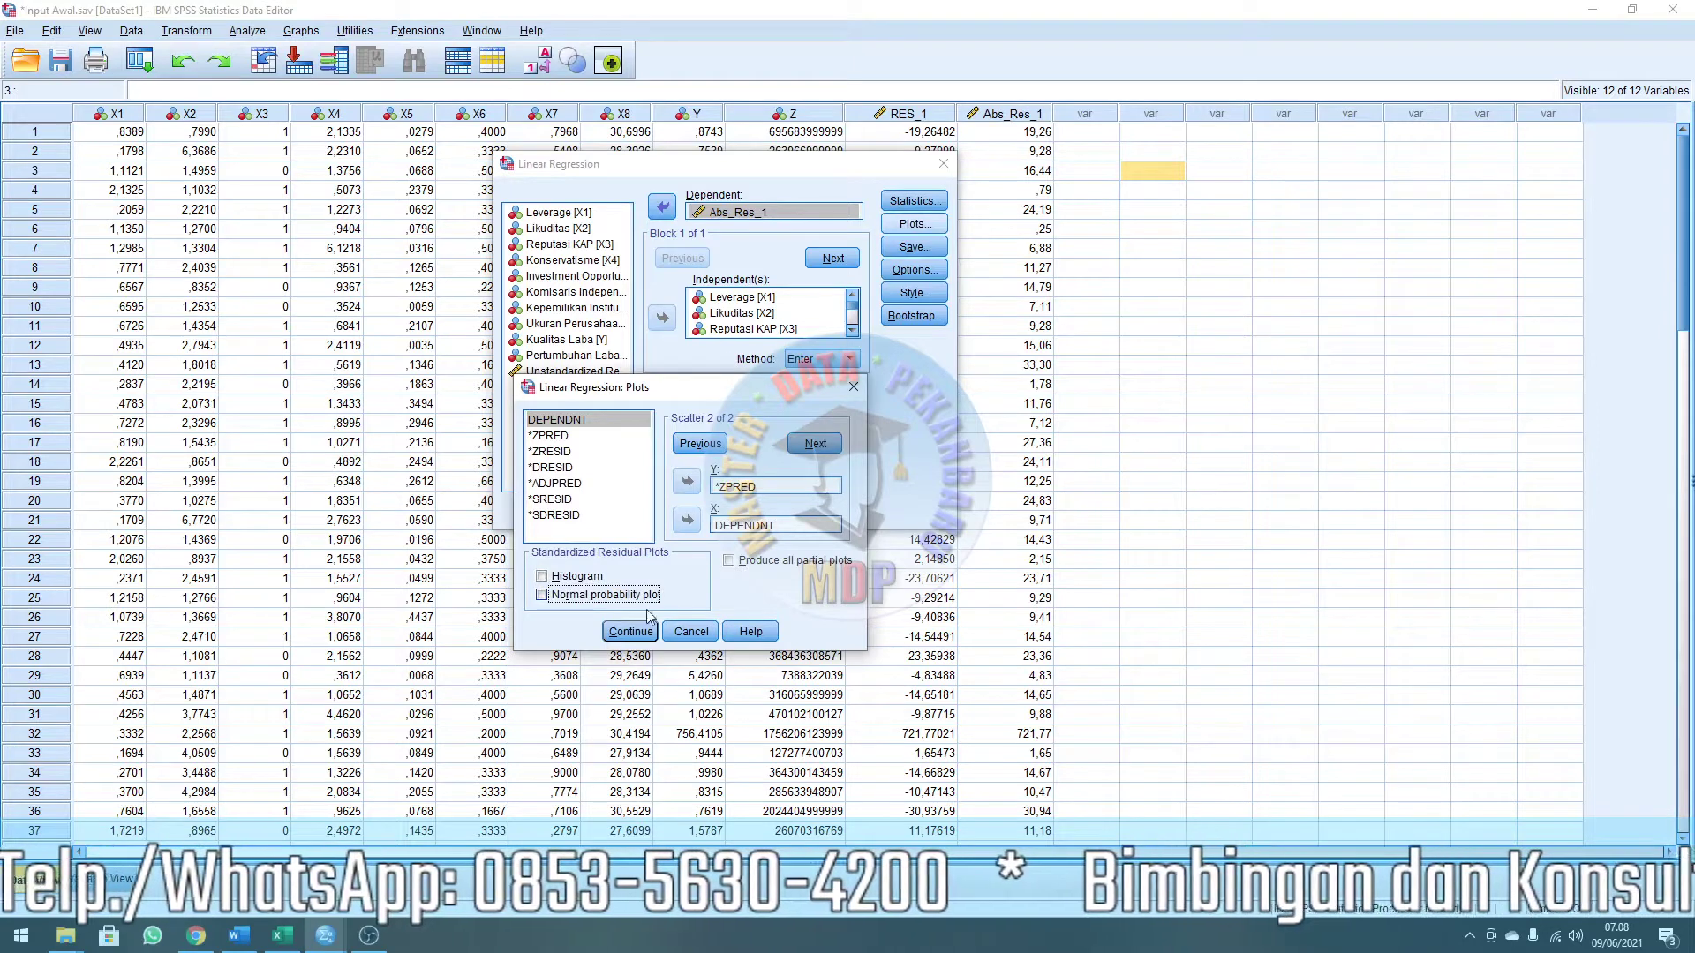
pyautogui.click(691, 632)
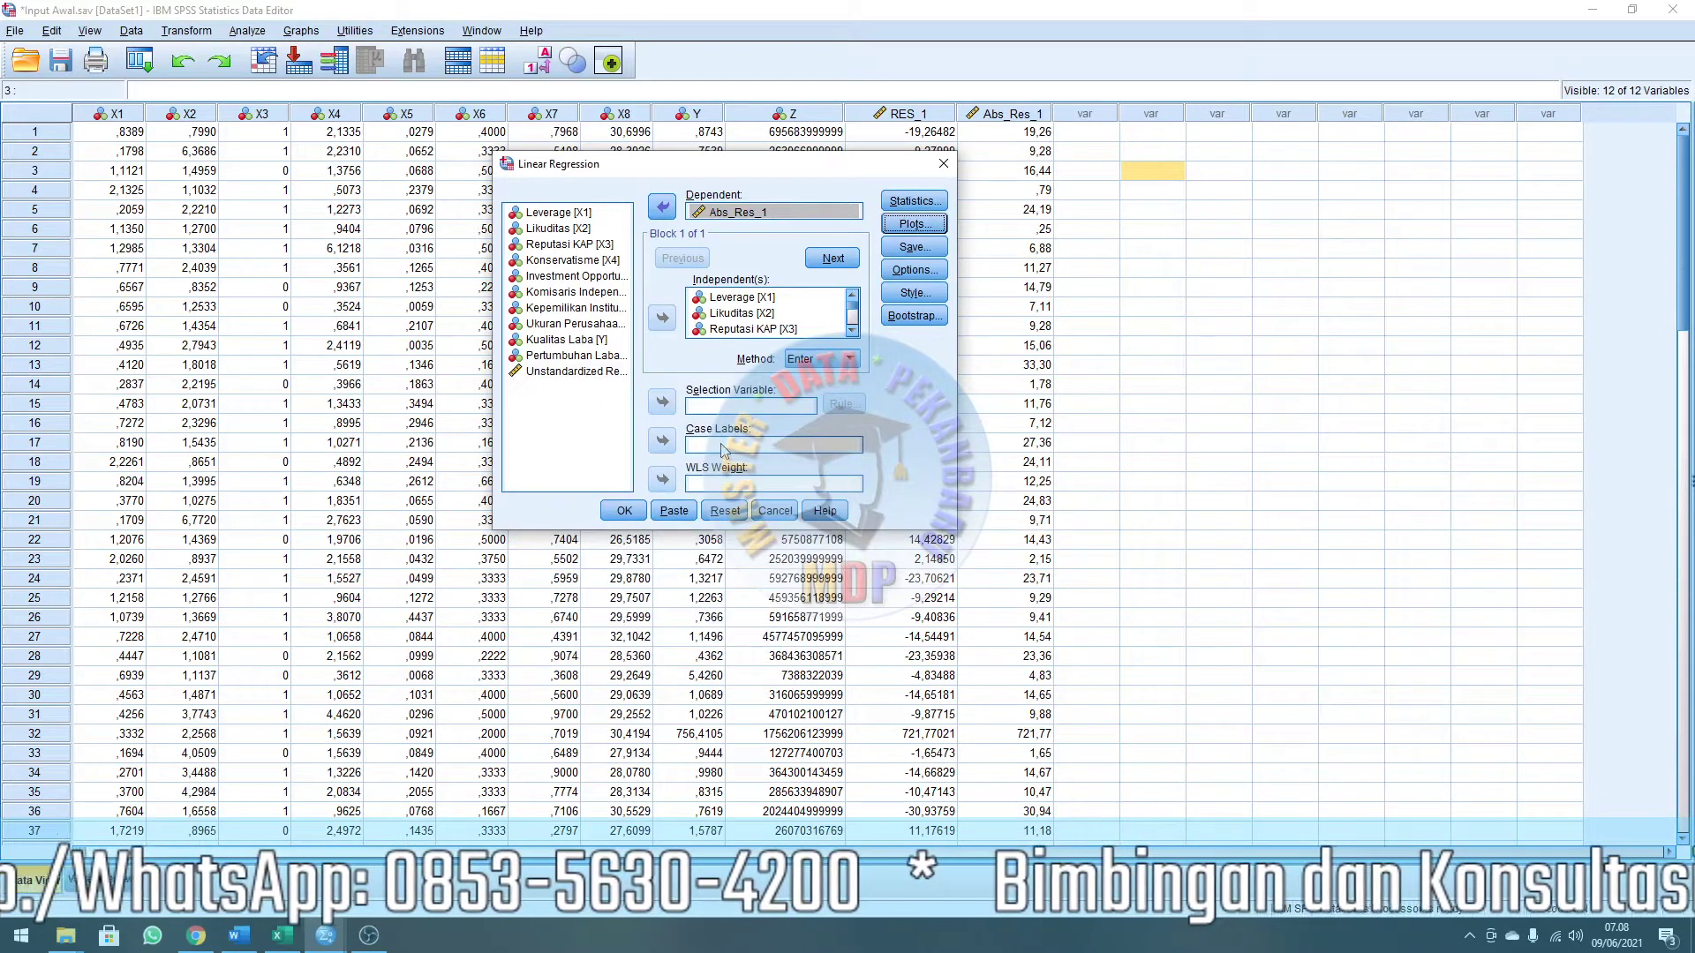
# Reset the regression settings and assign Abs_Res_1 as the dependent variable with X1 to X8 as independents.
pyautogui.click(726, 514)
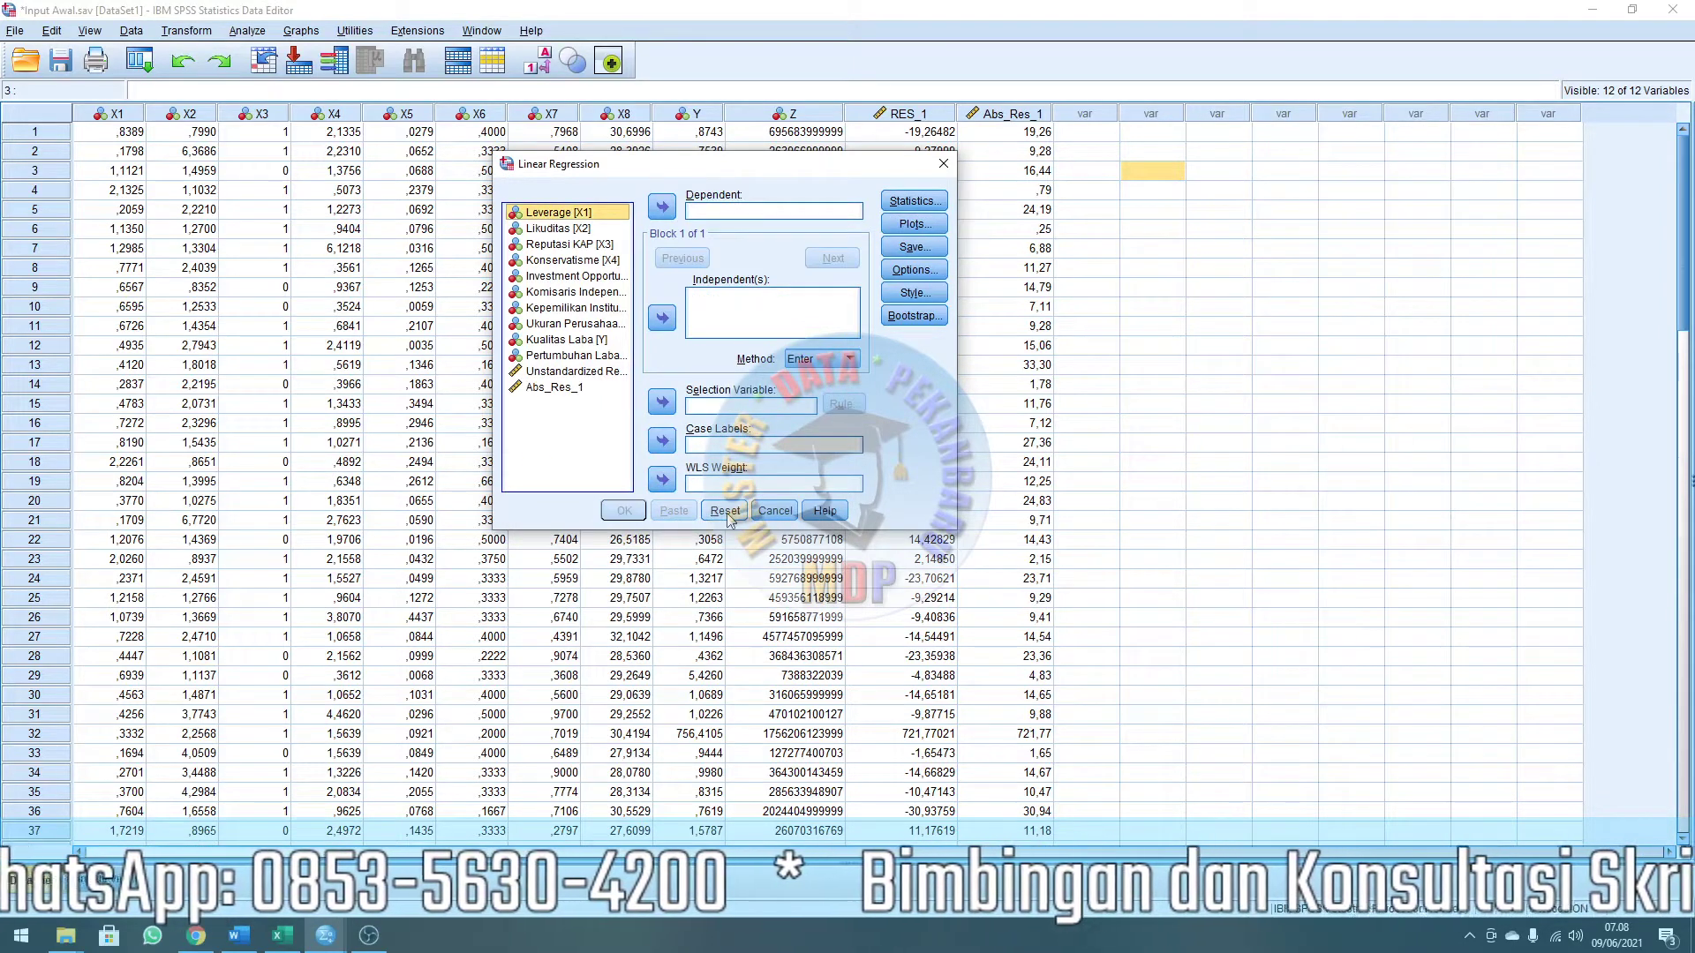
pyautogui.click(572, 392)
pyautogui.click(660, 205)
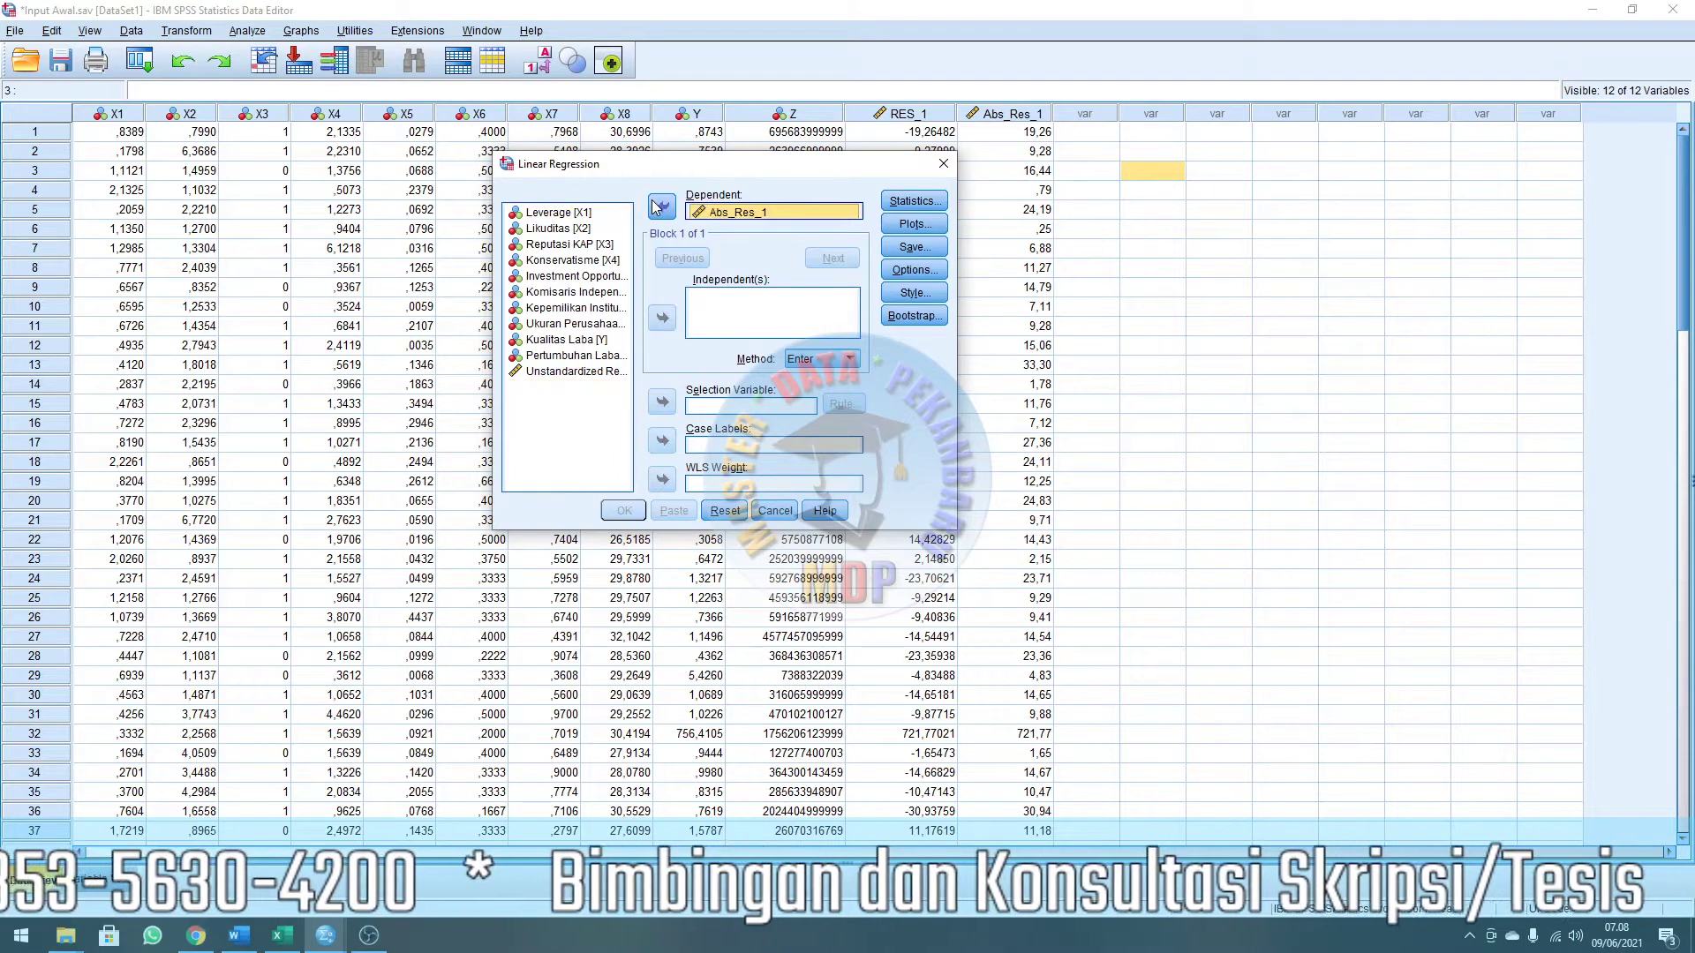
pyautogui.click(579, 214)
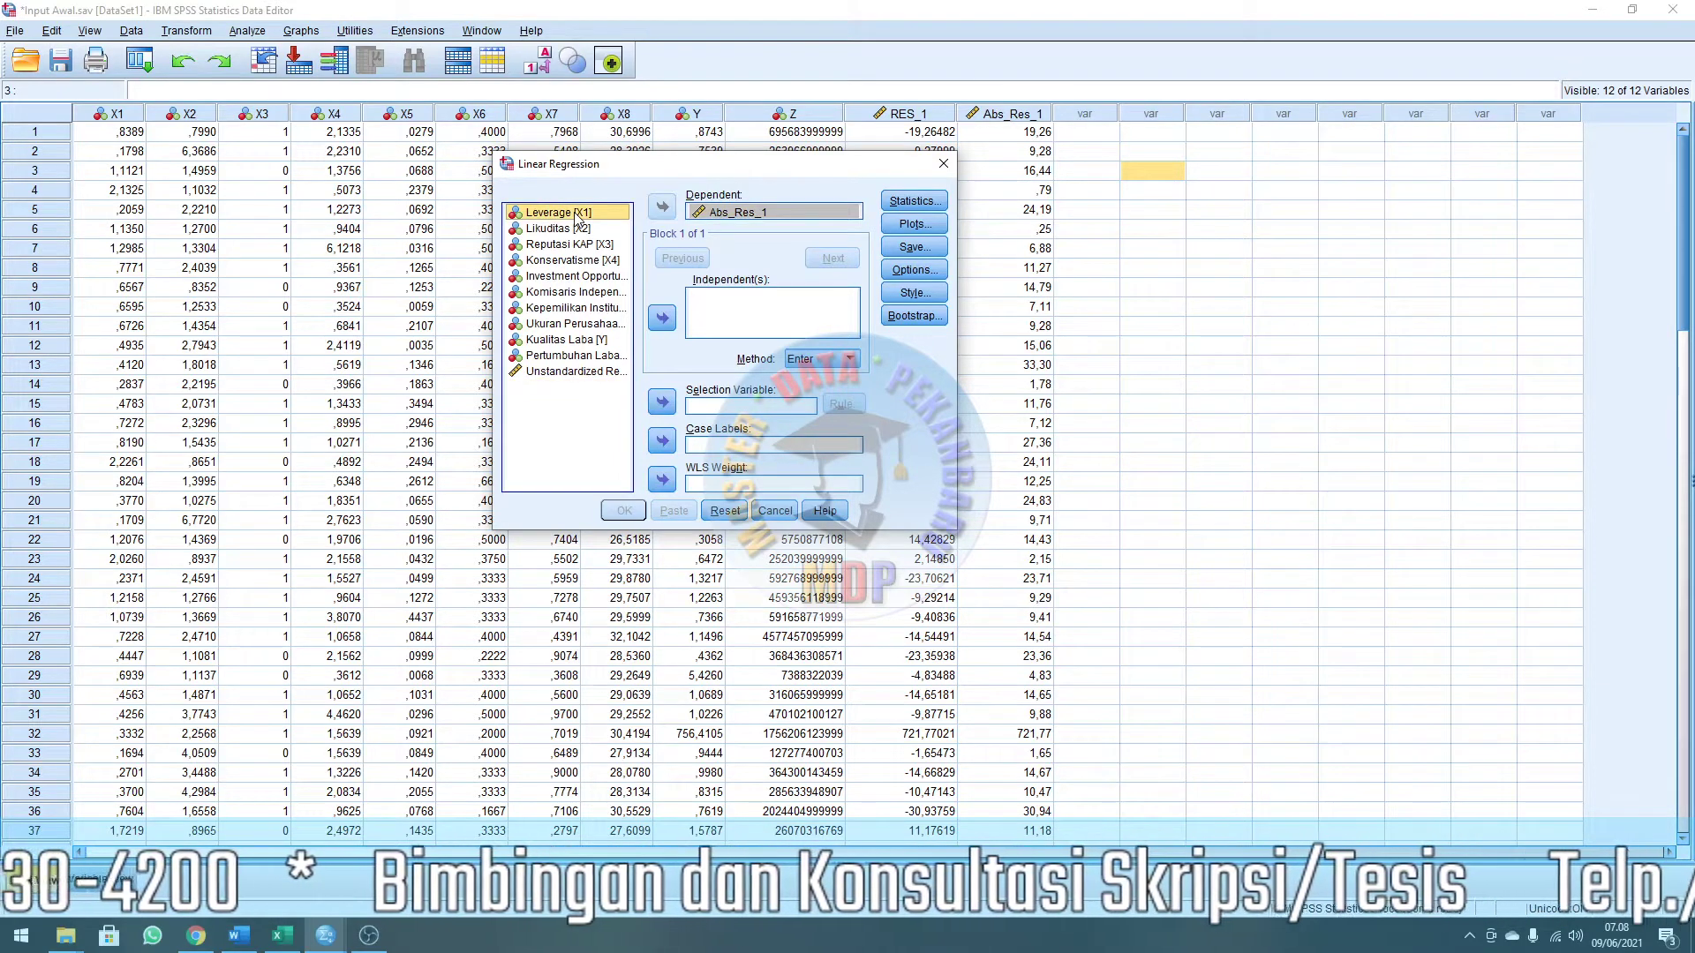
pyautogui.keyDown('shift'); pyautogui.click(600, 325); pyautogui.keyUp('shift')
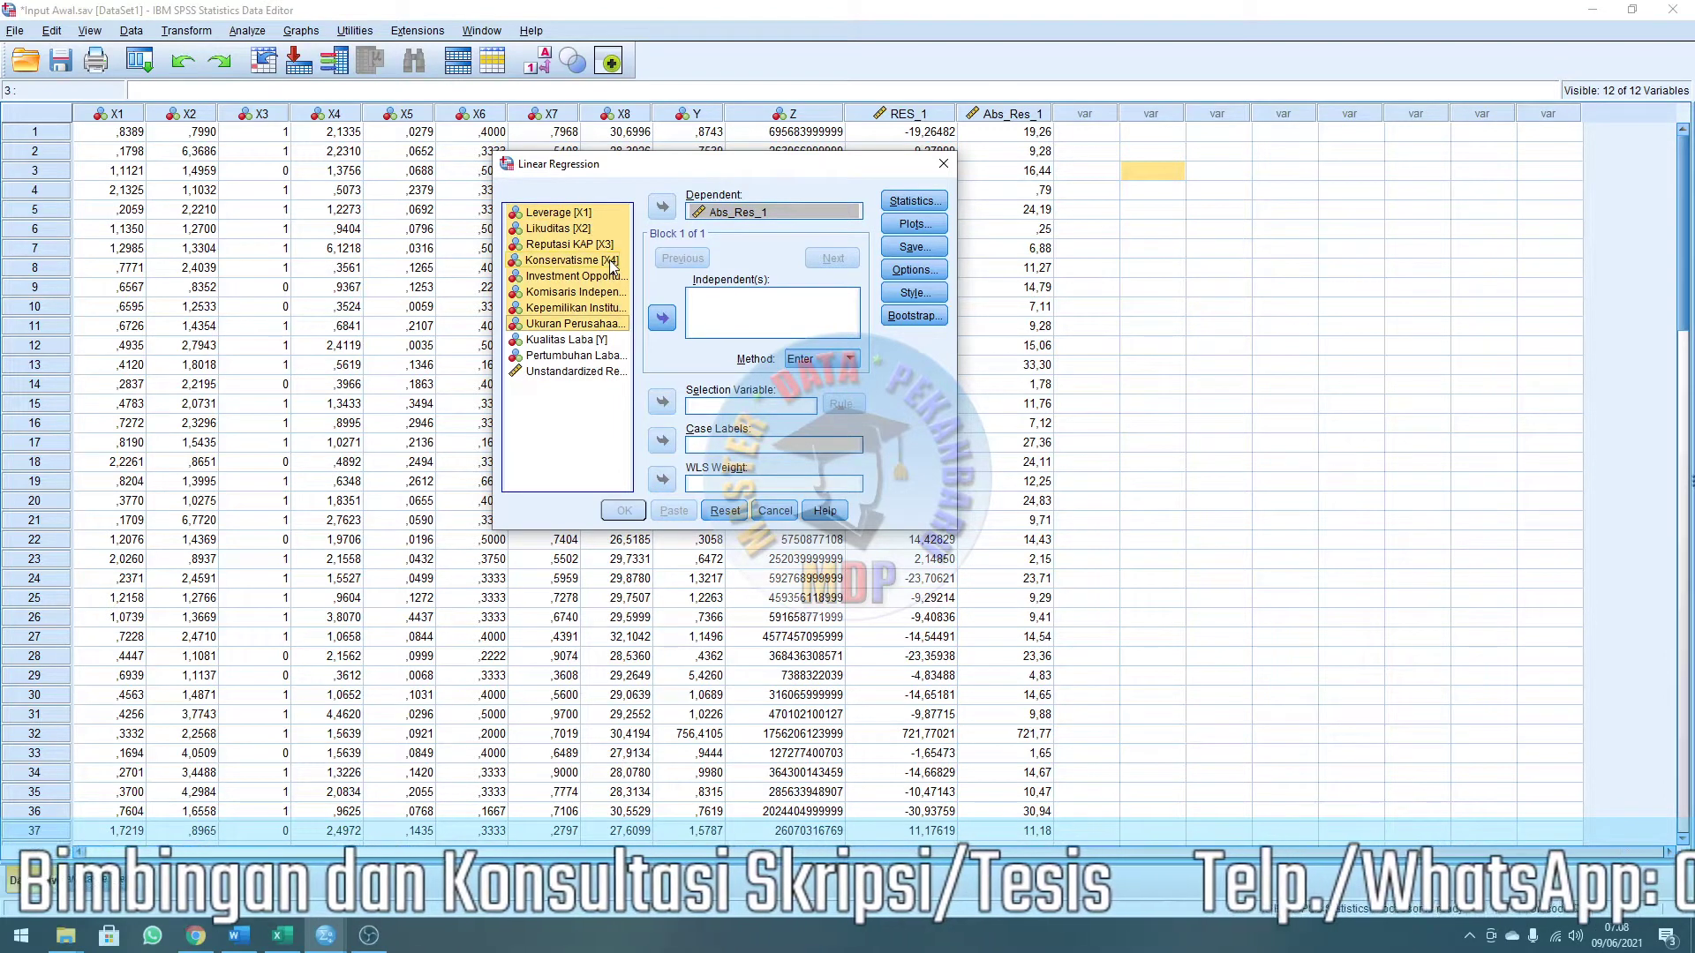
pyautogui.click(662, 318)
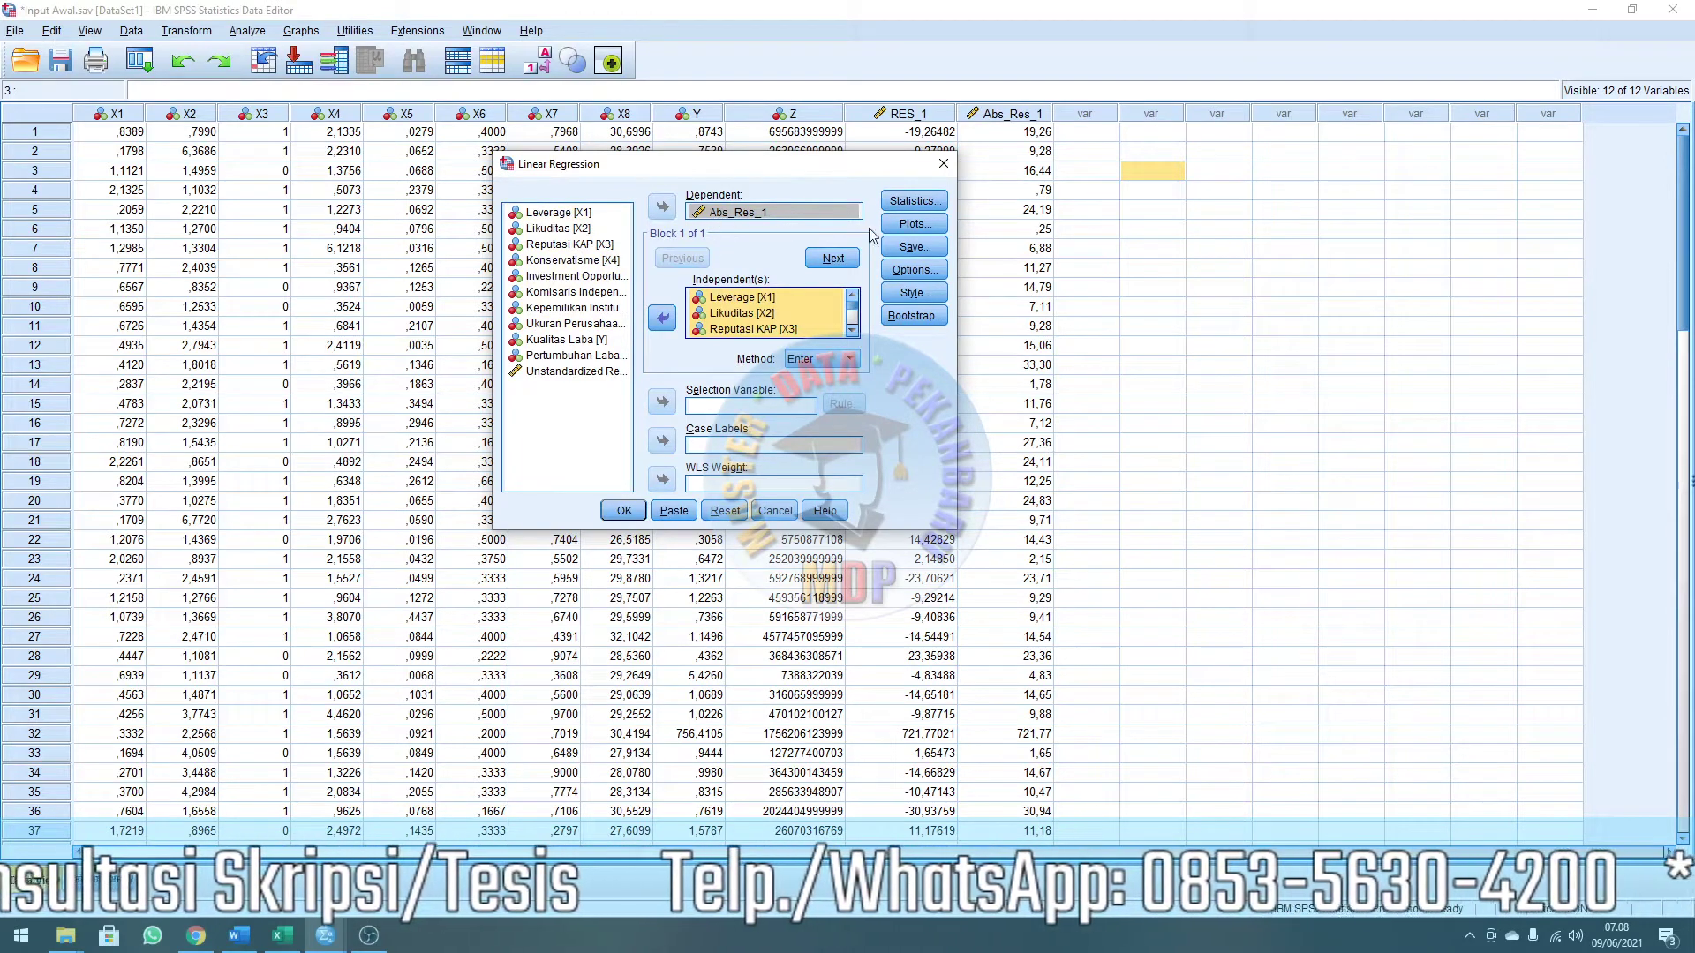
# Check that only estimates and model fit are requested, without plots or saved variables, and run the regression.
pyautogui.click(924, 204)
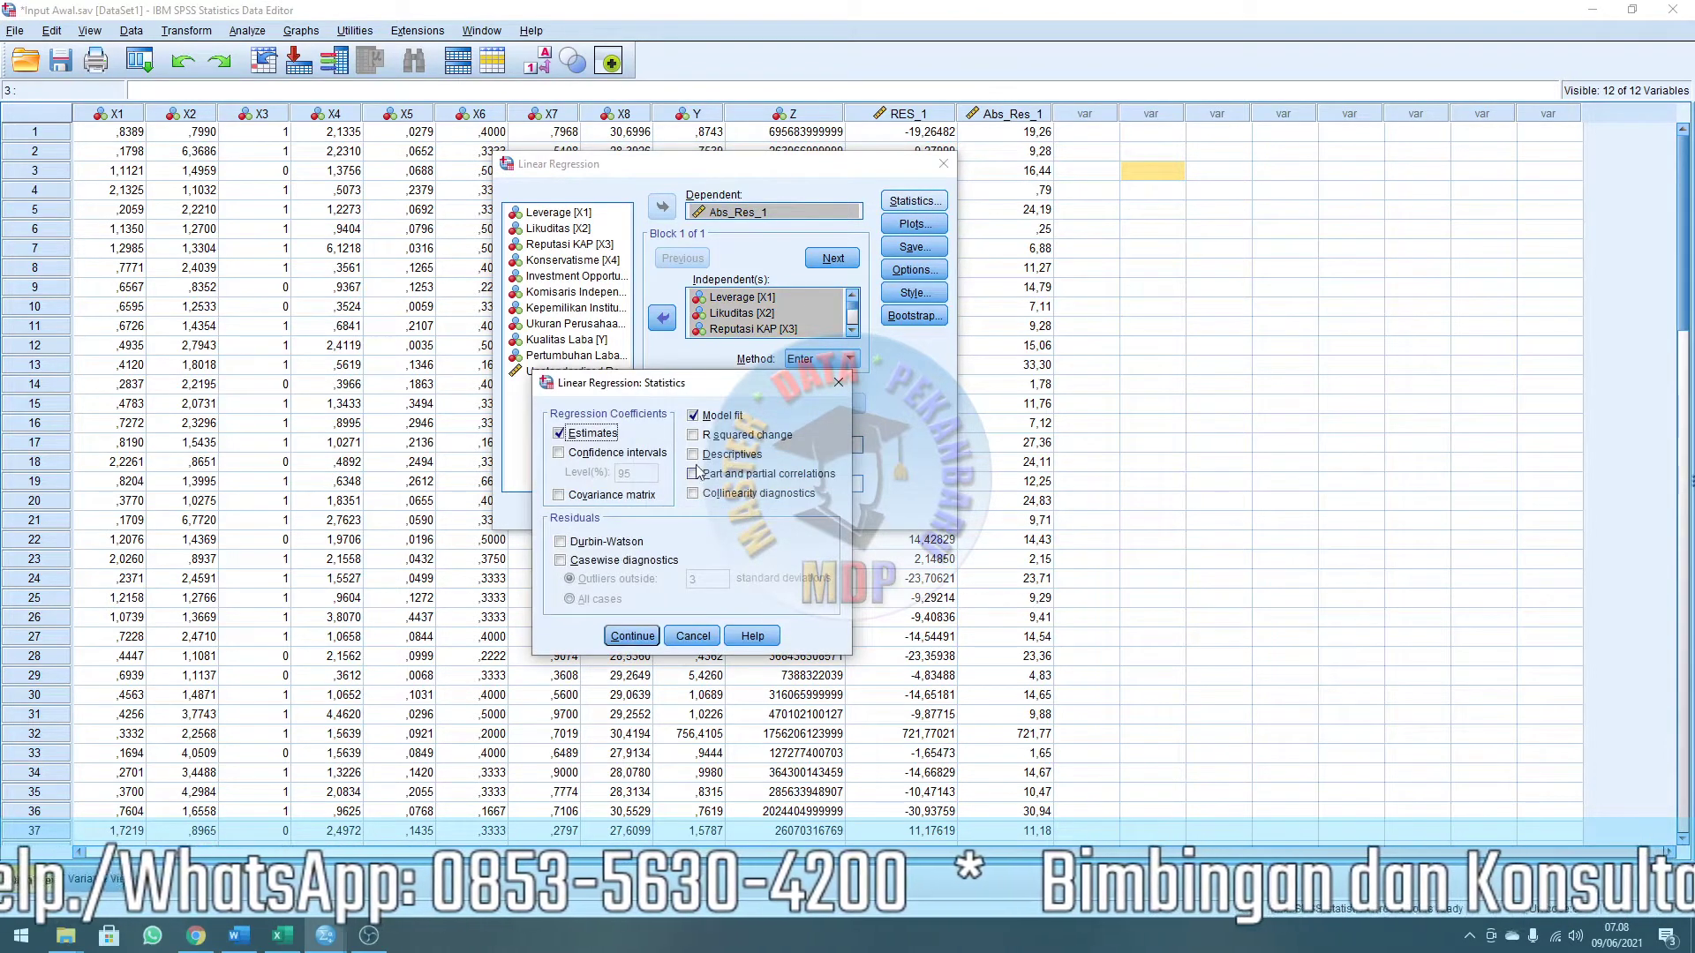
pyautogui.click(632, 635)
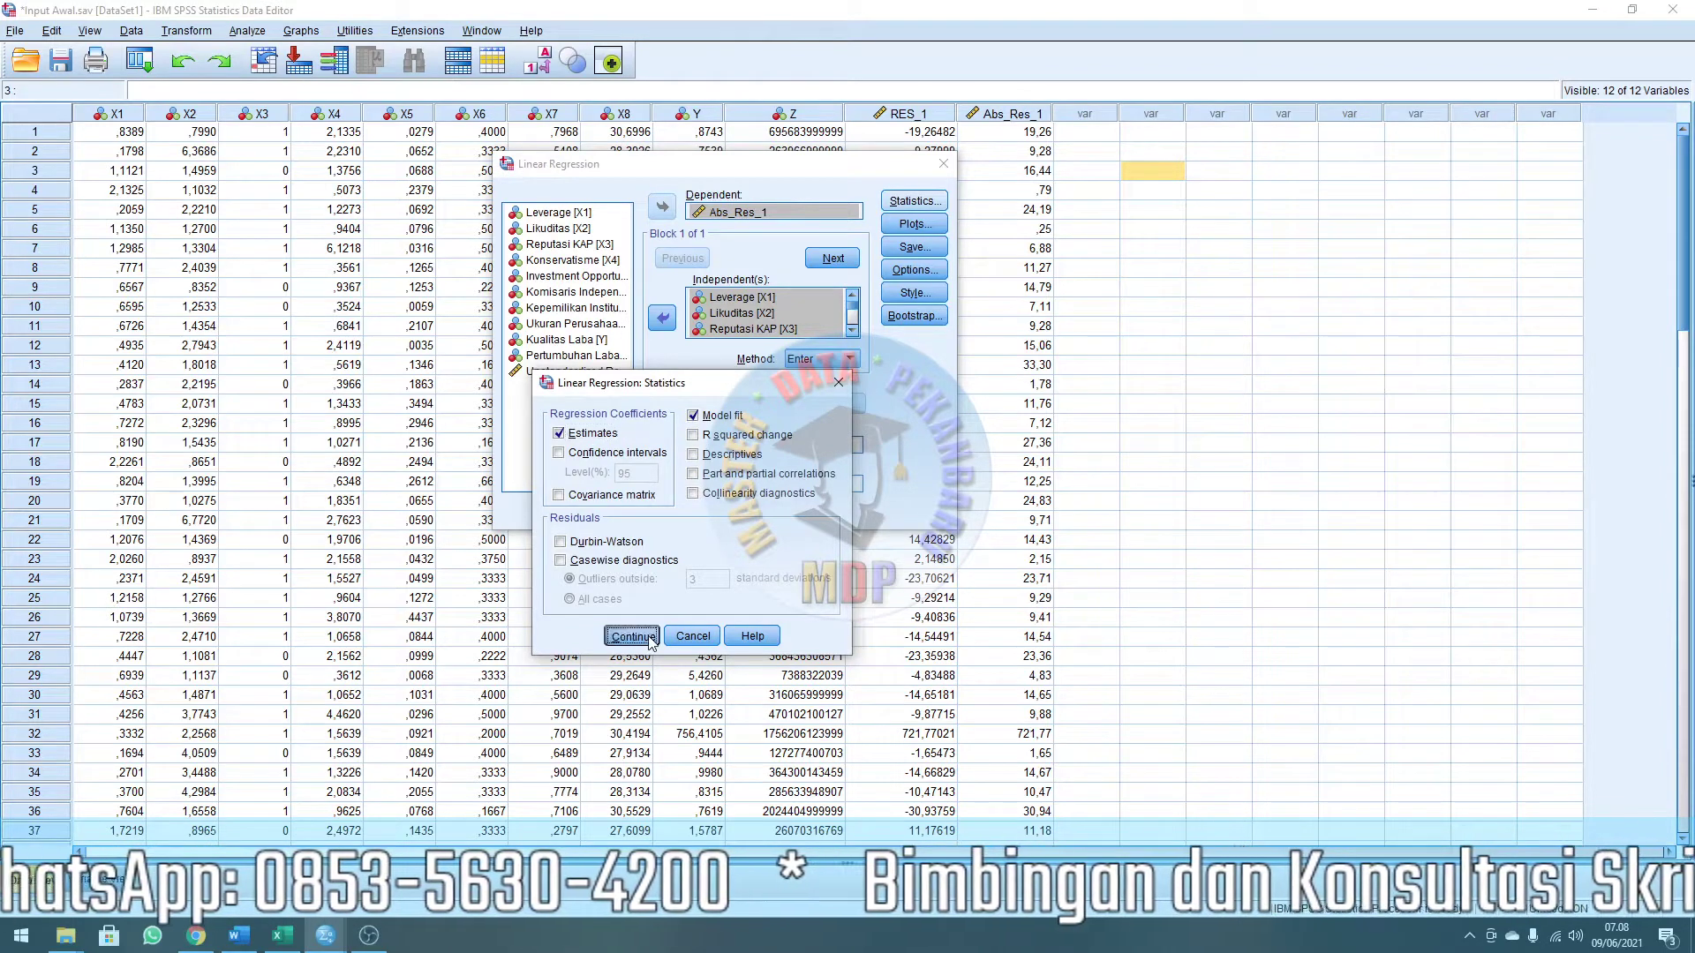
pyautogui.click(927, 226)
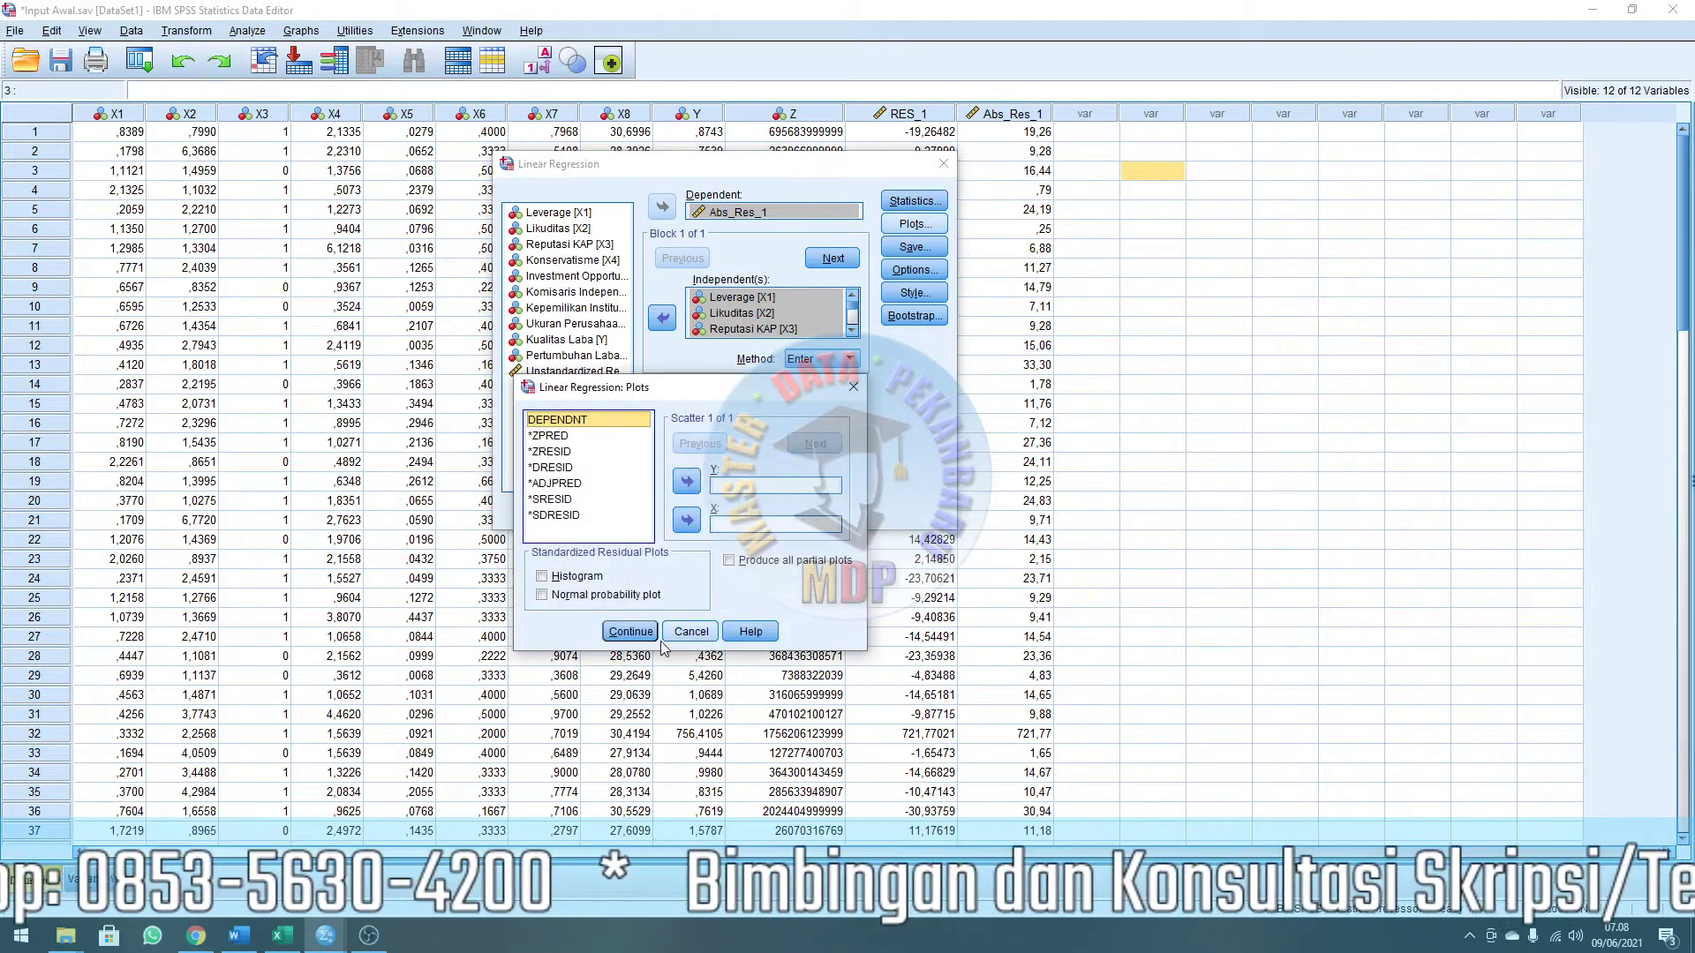
pyautogui.click(633, 632)
pyautogui.click(915, 247)
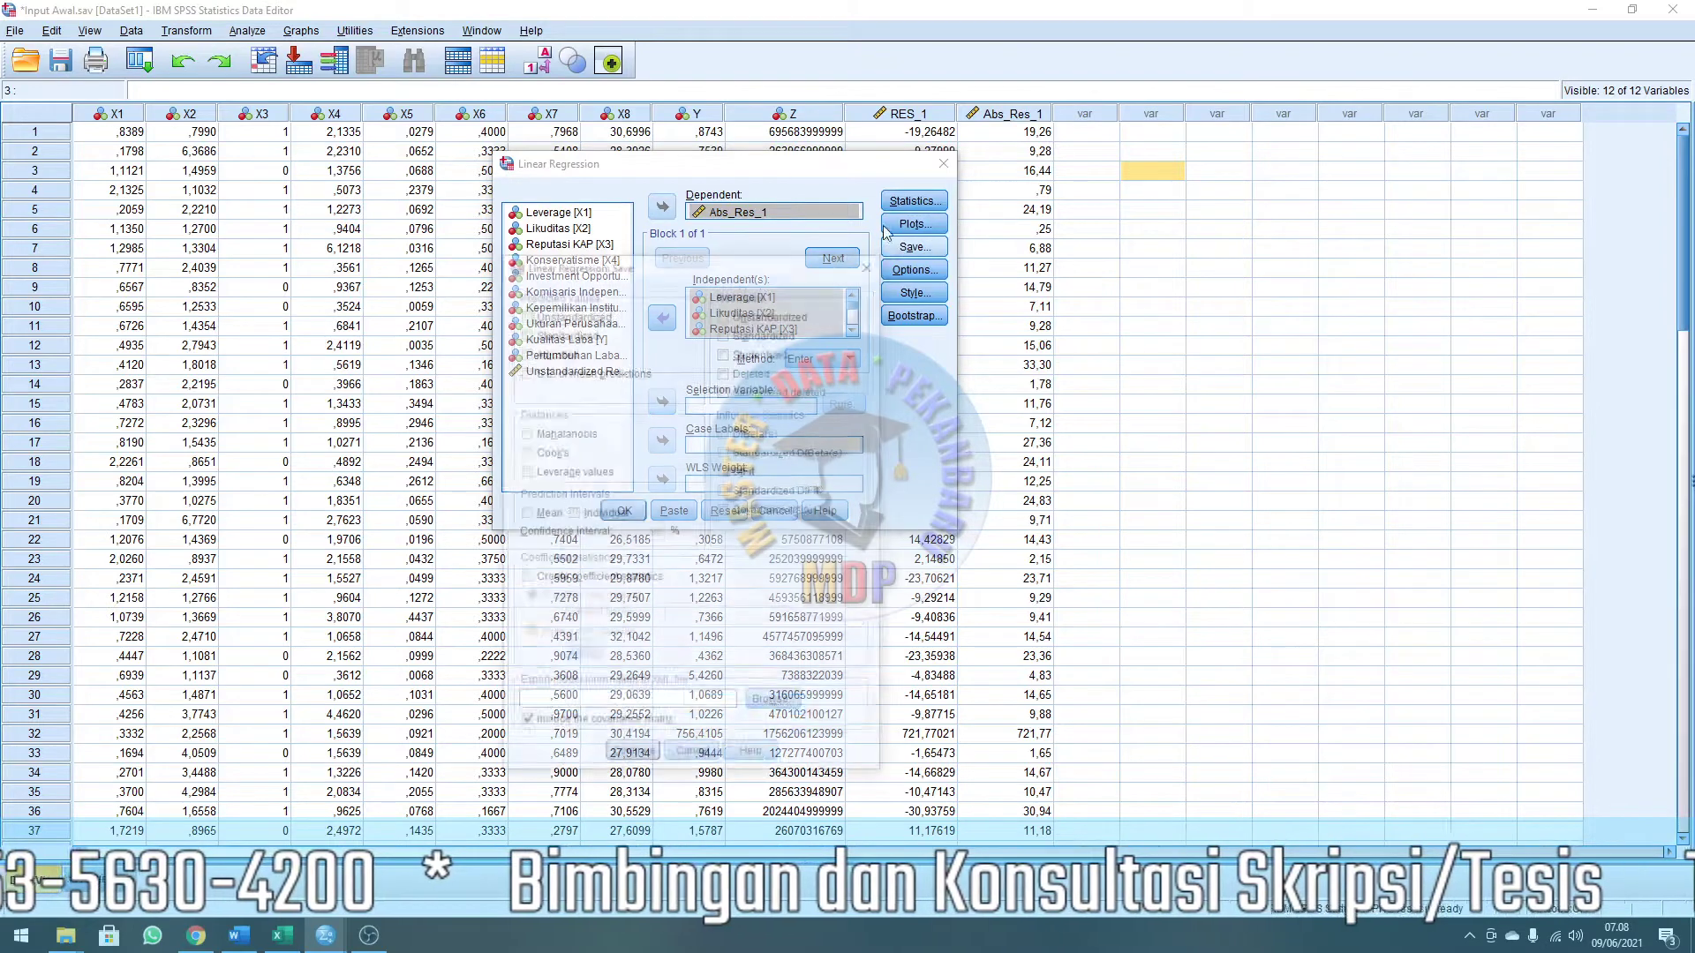
pyautogui.click(873, 261)
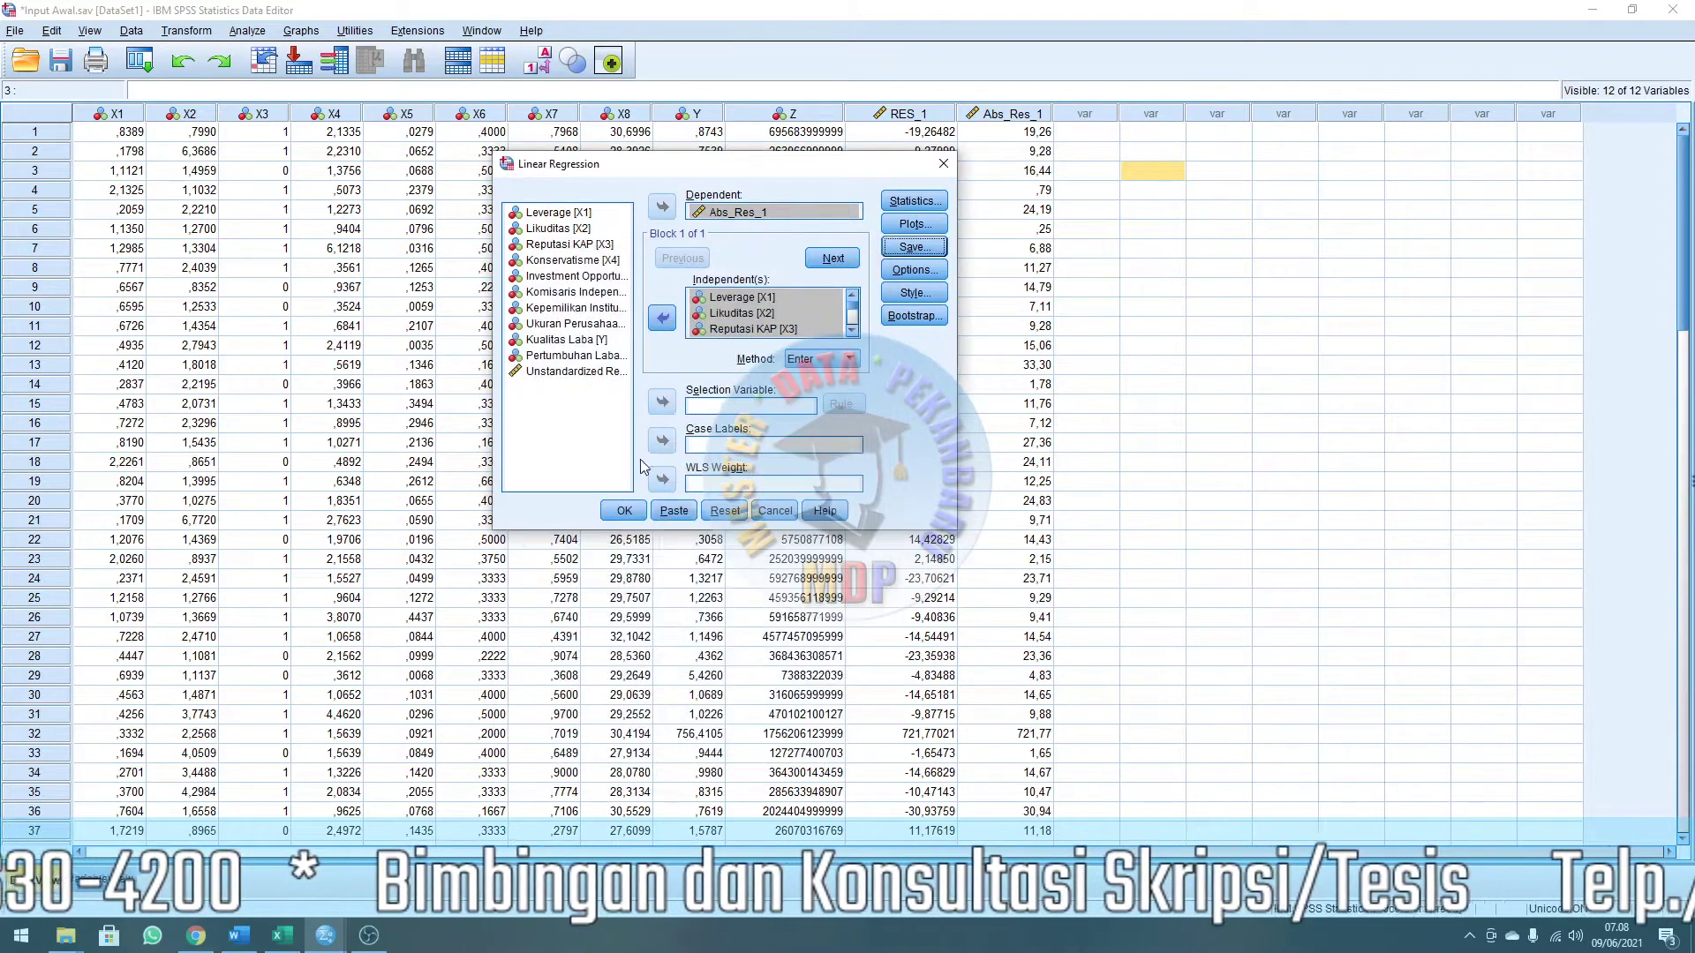
pyautogui.click(625, 512)
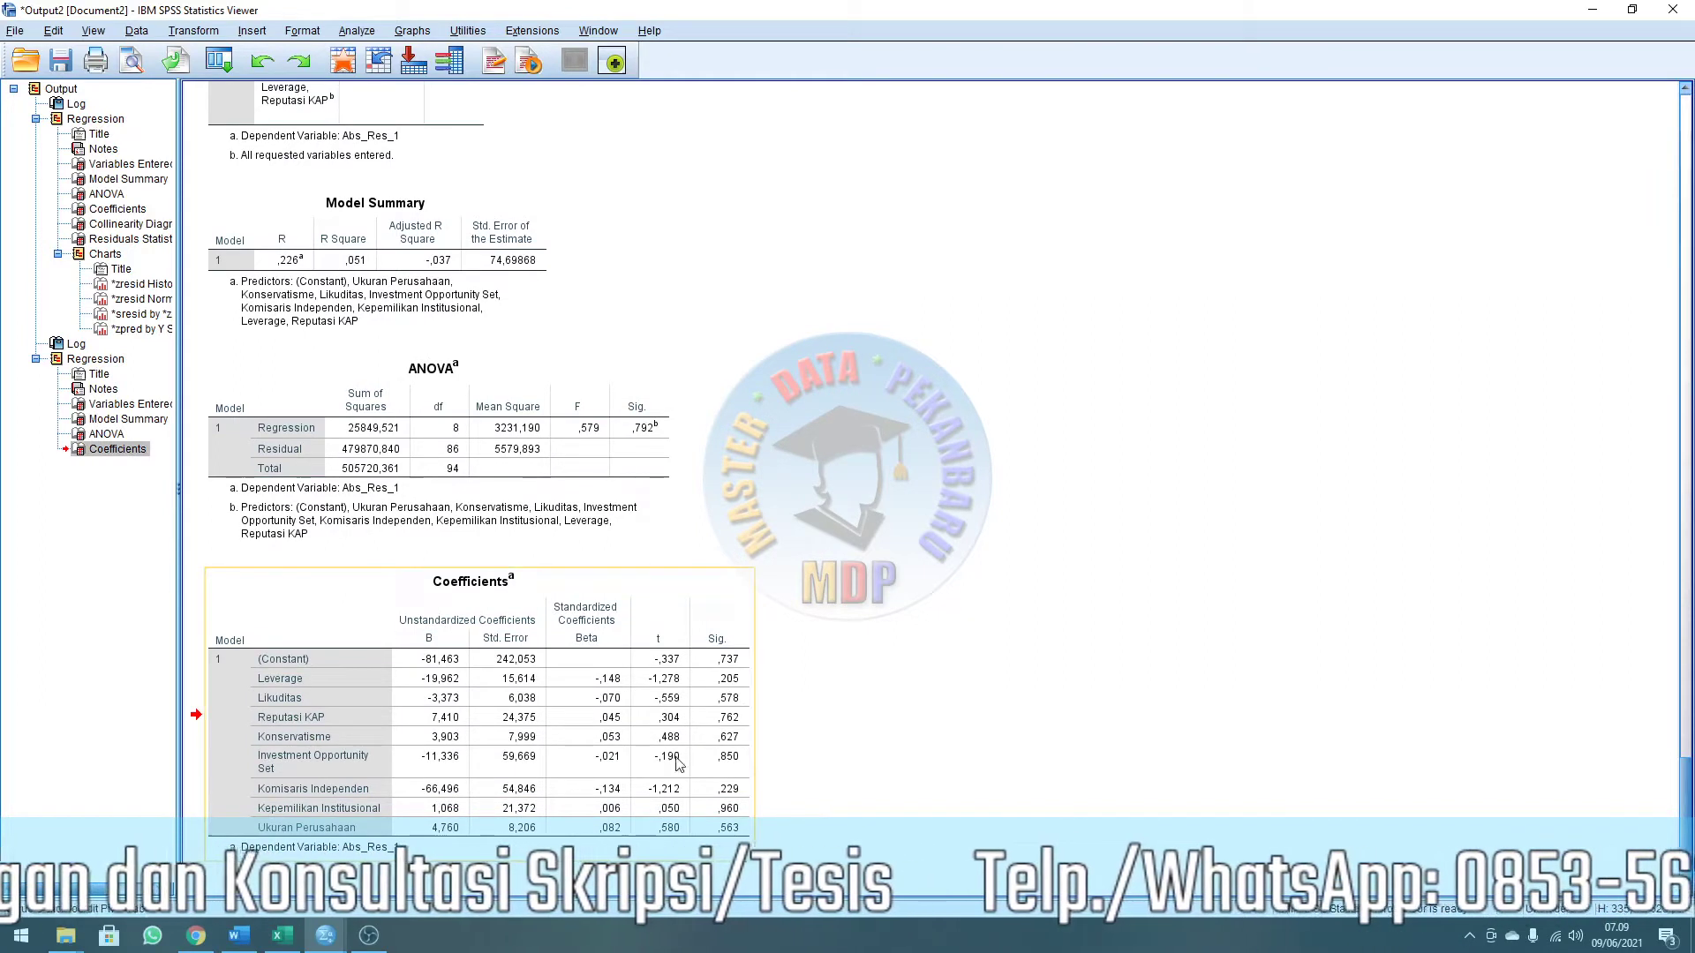
# Review the Abs_Res_1 regression tables and compare them with the earlier Kualitas Laba residual charts in the output.
pyautogui.click(1057, 457)
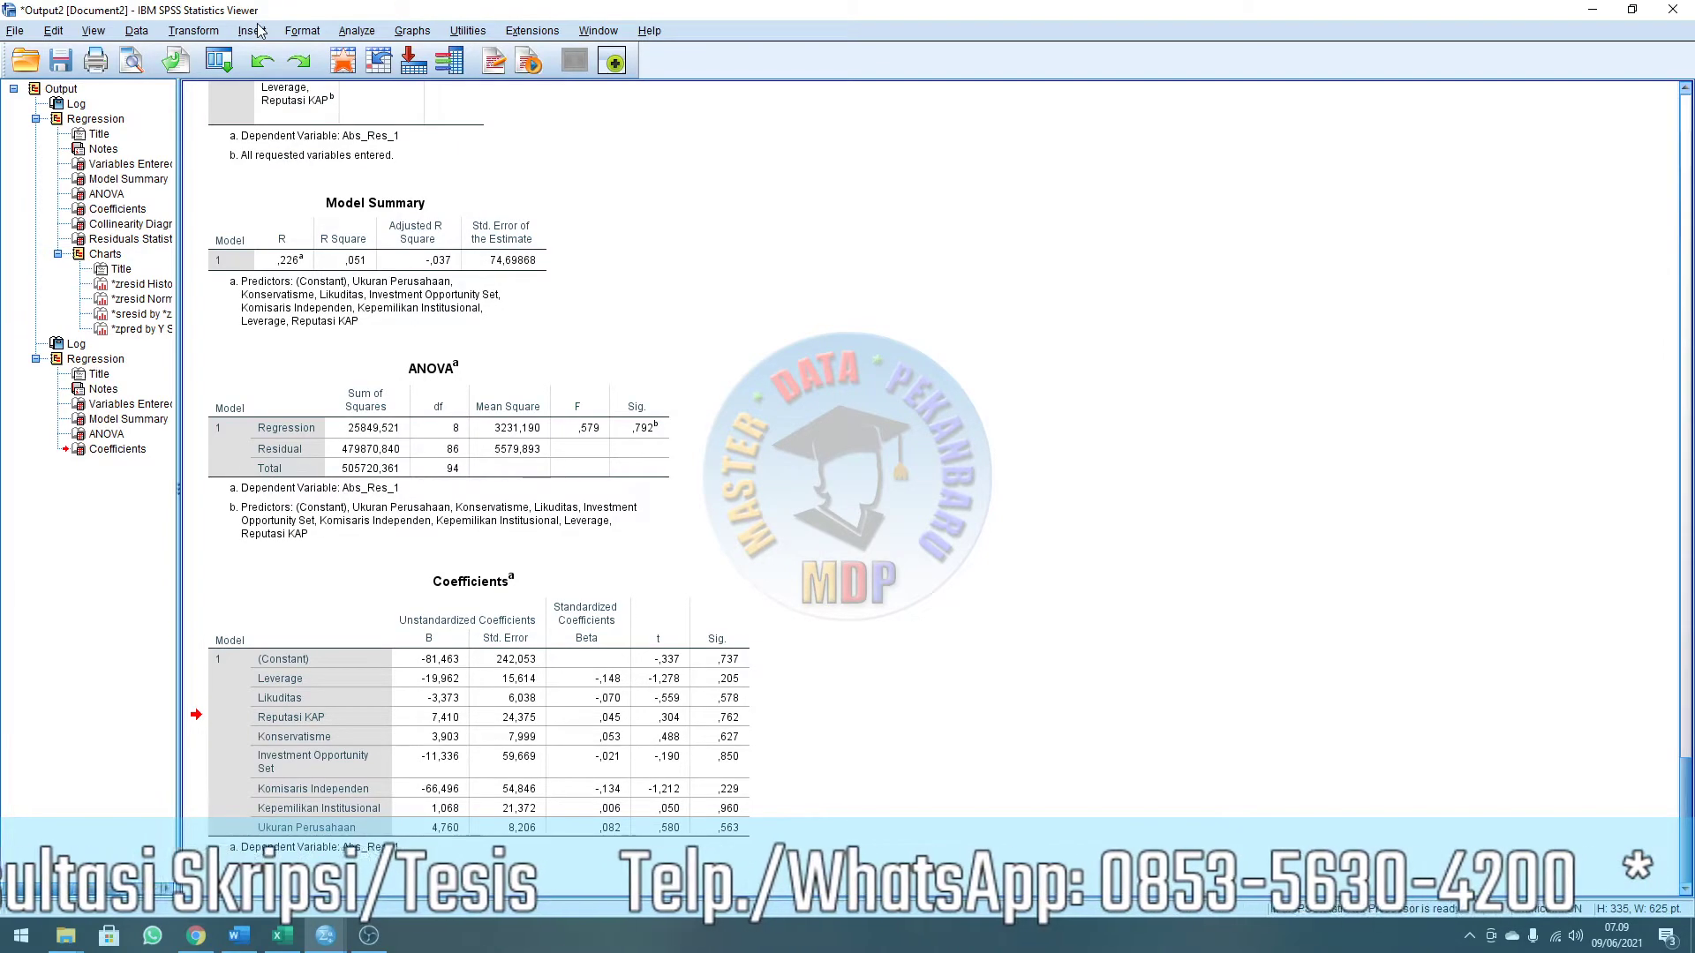
pyautogui.scroll(10, 713, 380)
pyautogui.scroll(20, 714, 379)
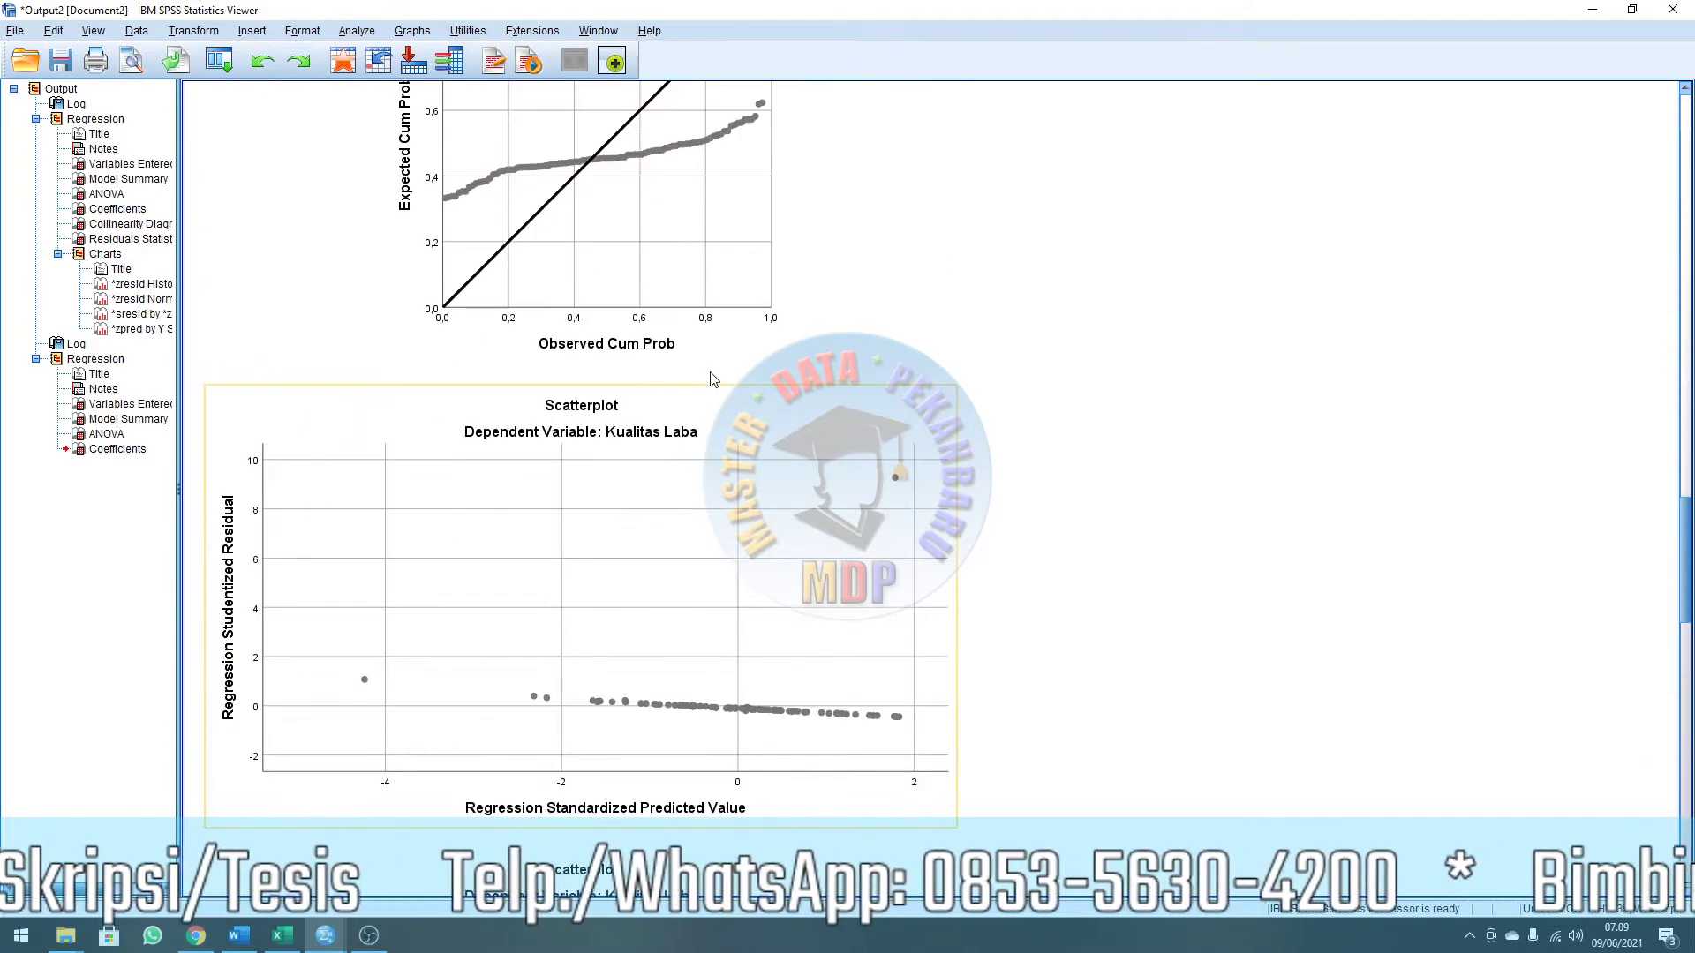
pyautogui.scroll(-8, 651, 349)
pyautogui.scroll(-15, 618, 335)
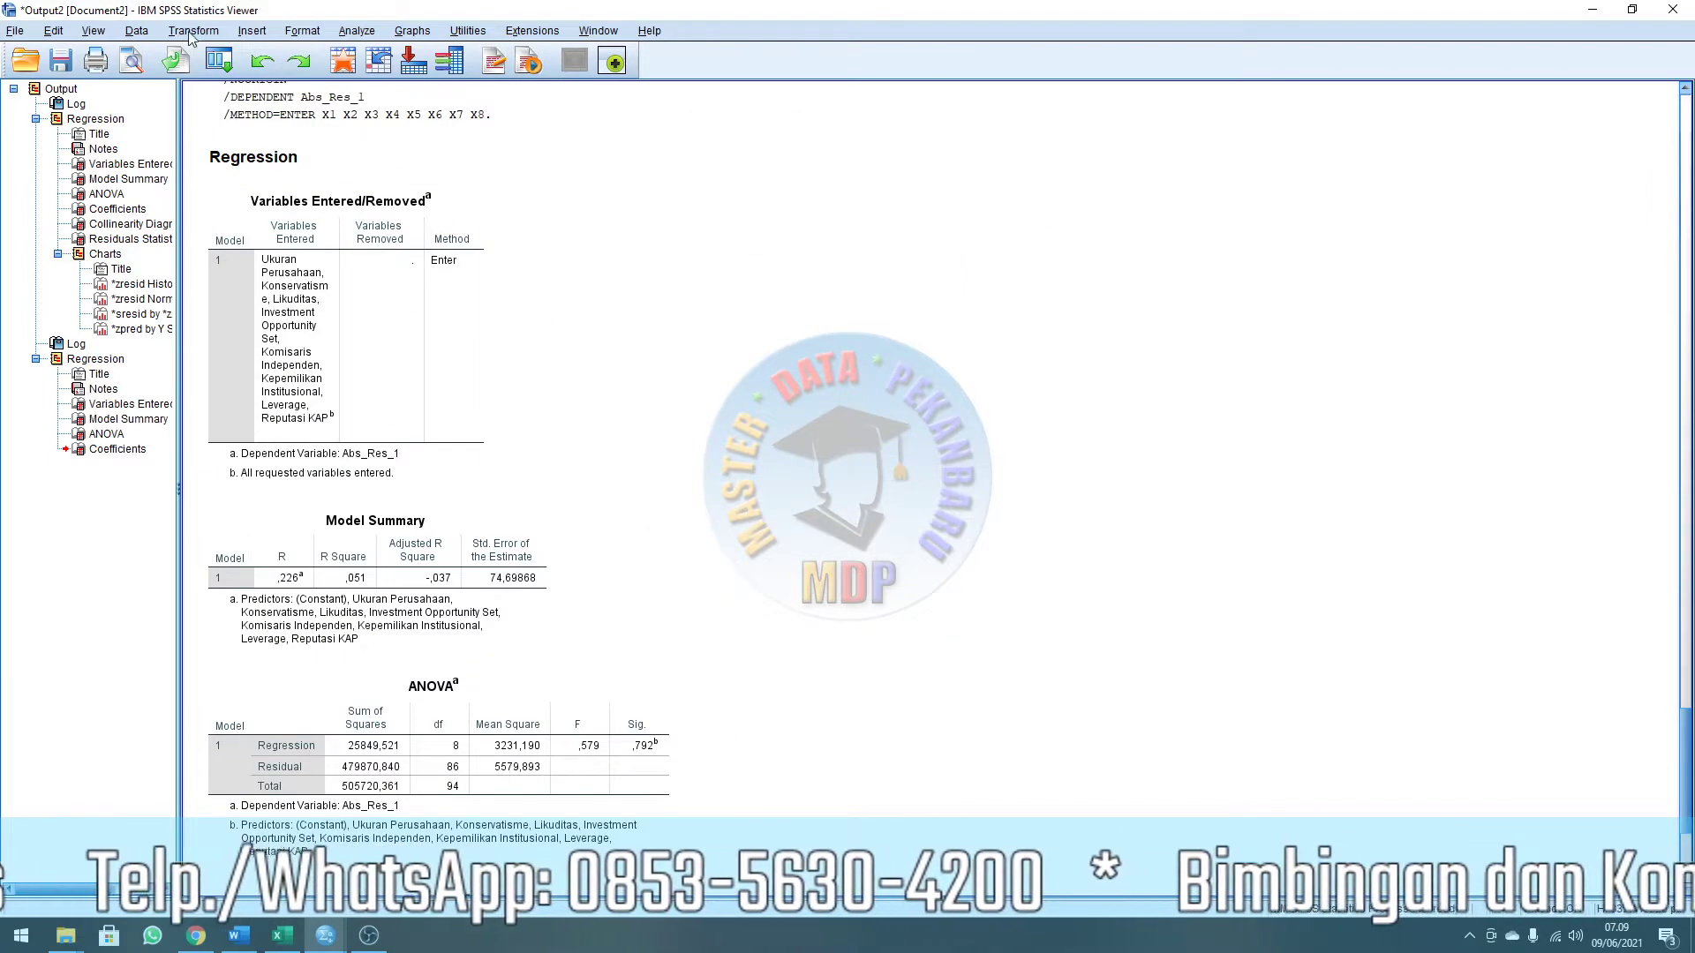
# Switch to the Input Awal.sav data and open the legacy nonparametric Runs Test.
pyautogui.click(358, 30)
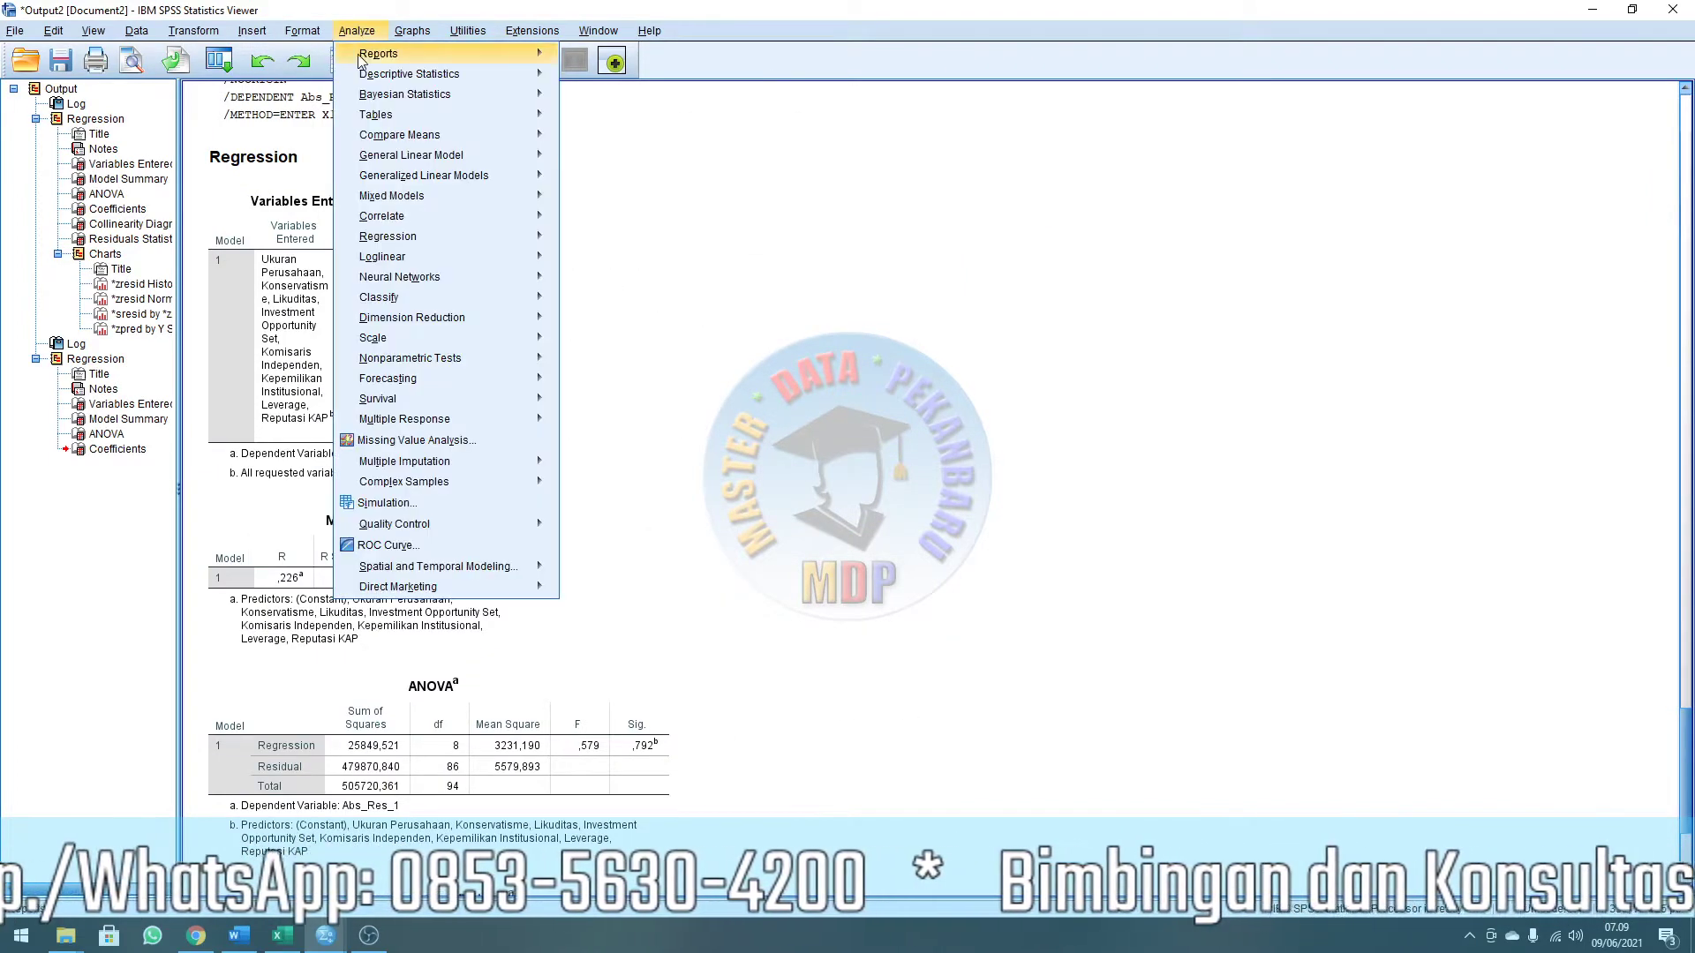
pyautogui.click(921, 664)
pyautogui.moveTo(328, 931)
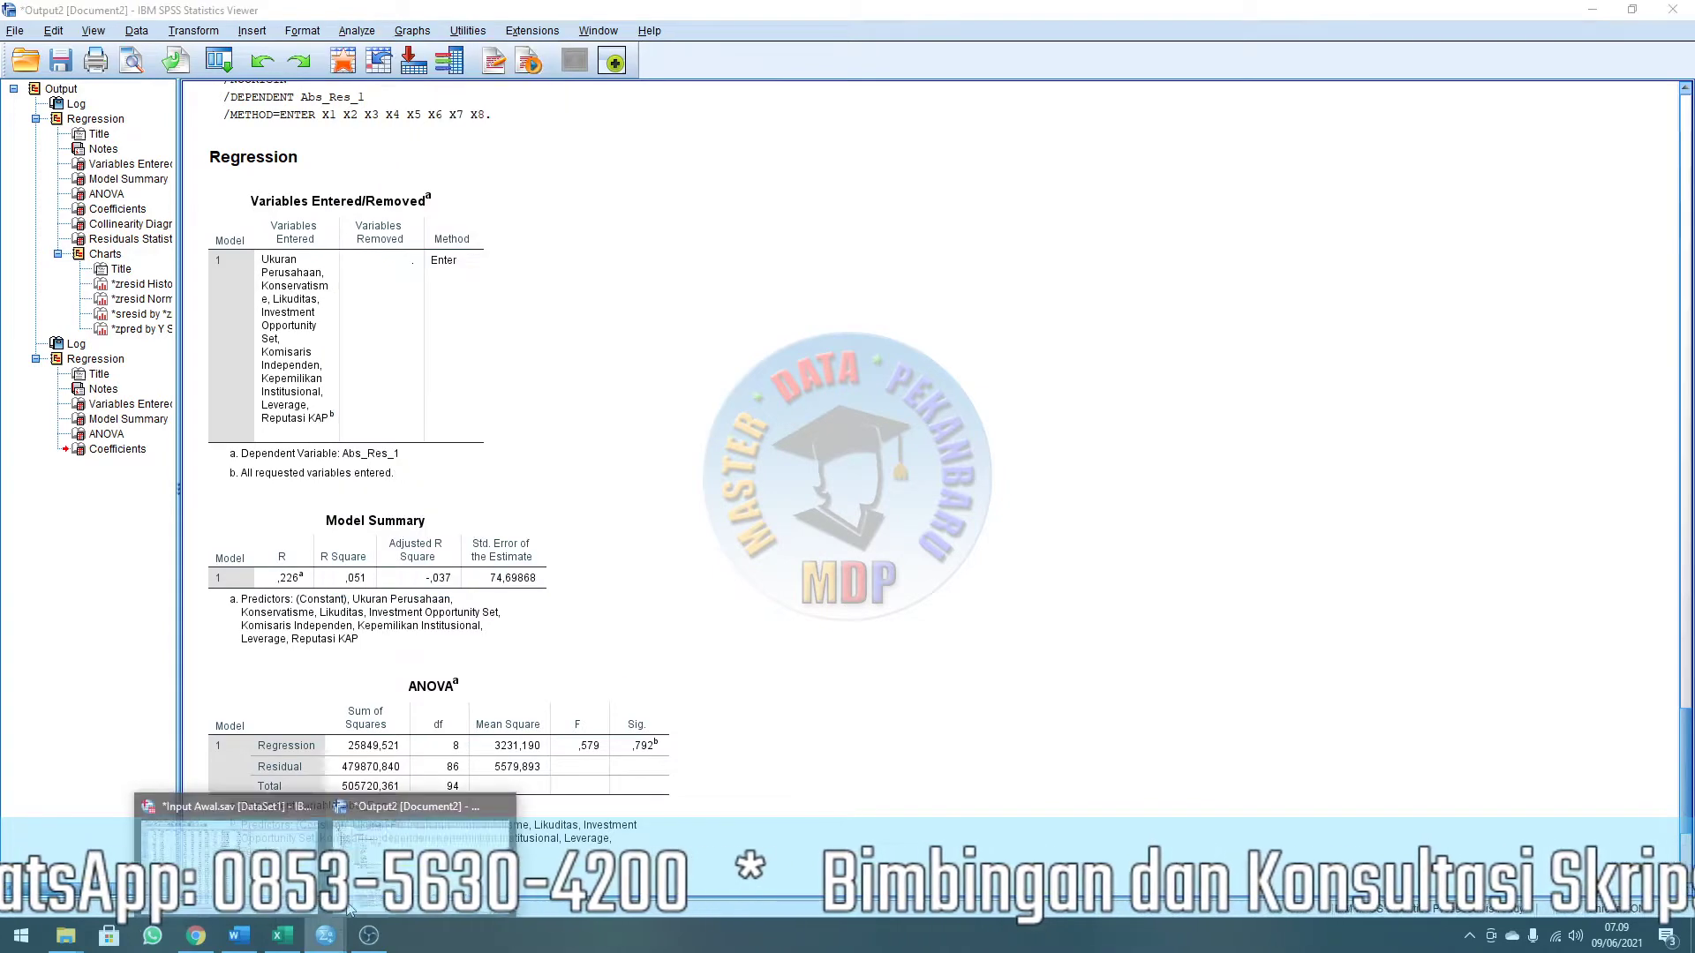
pyautogui.click(286, 887)
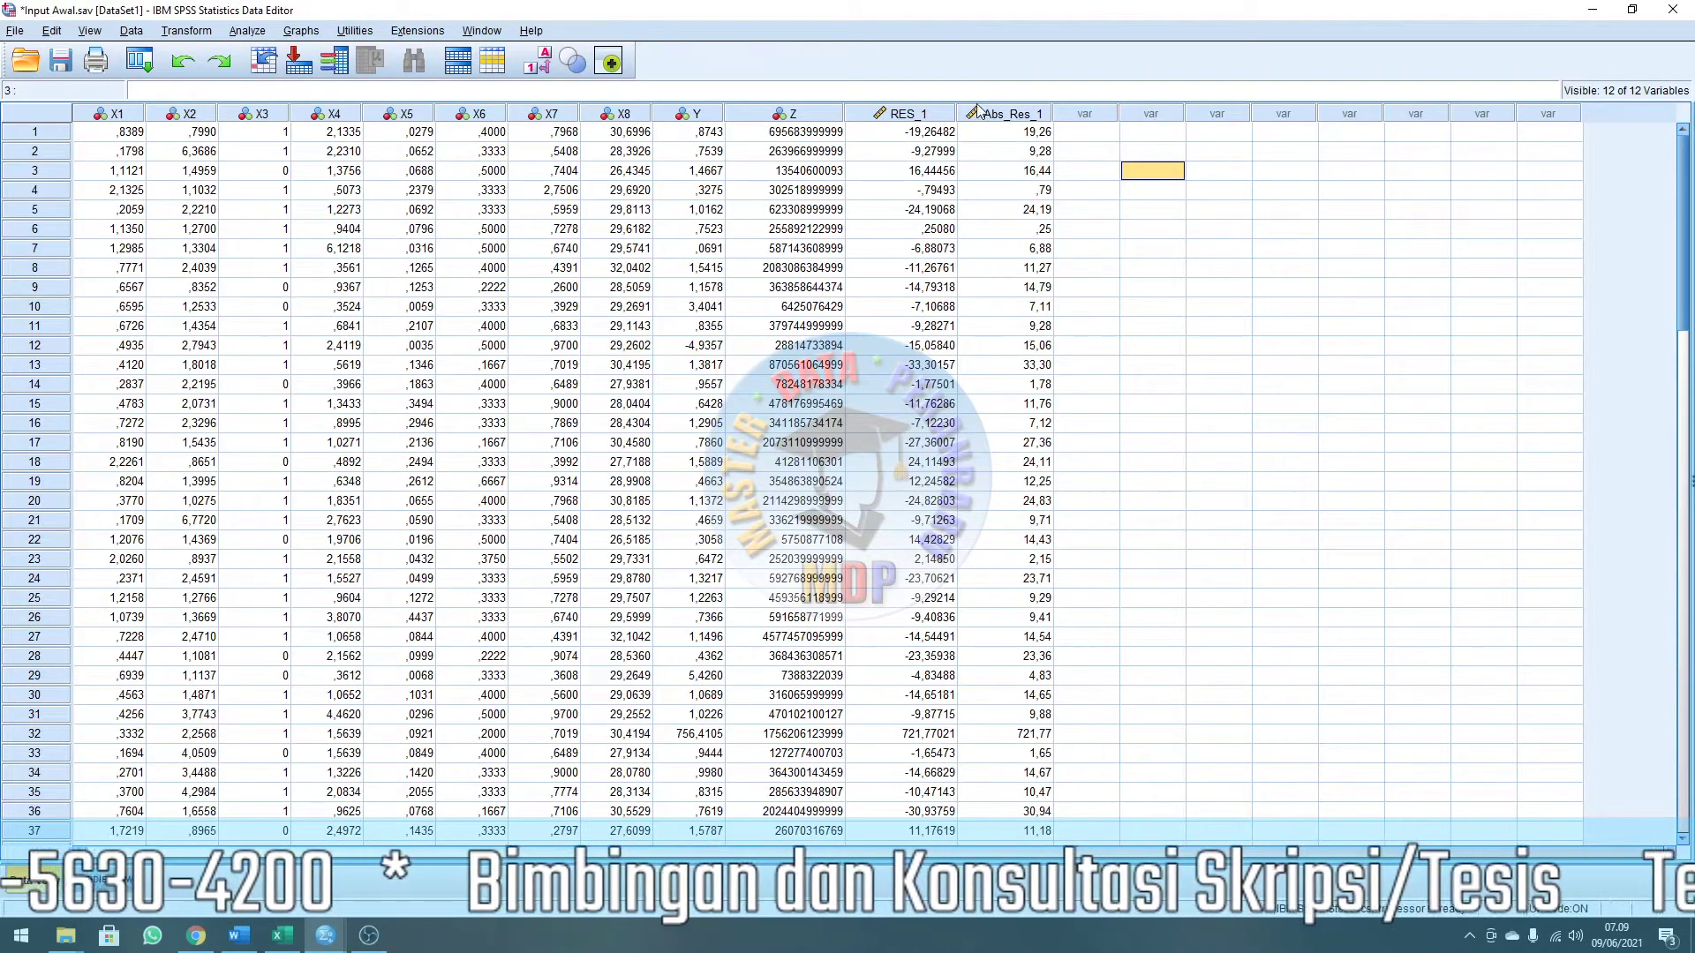
pyautogui.click(910, 117)
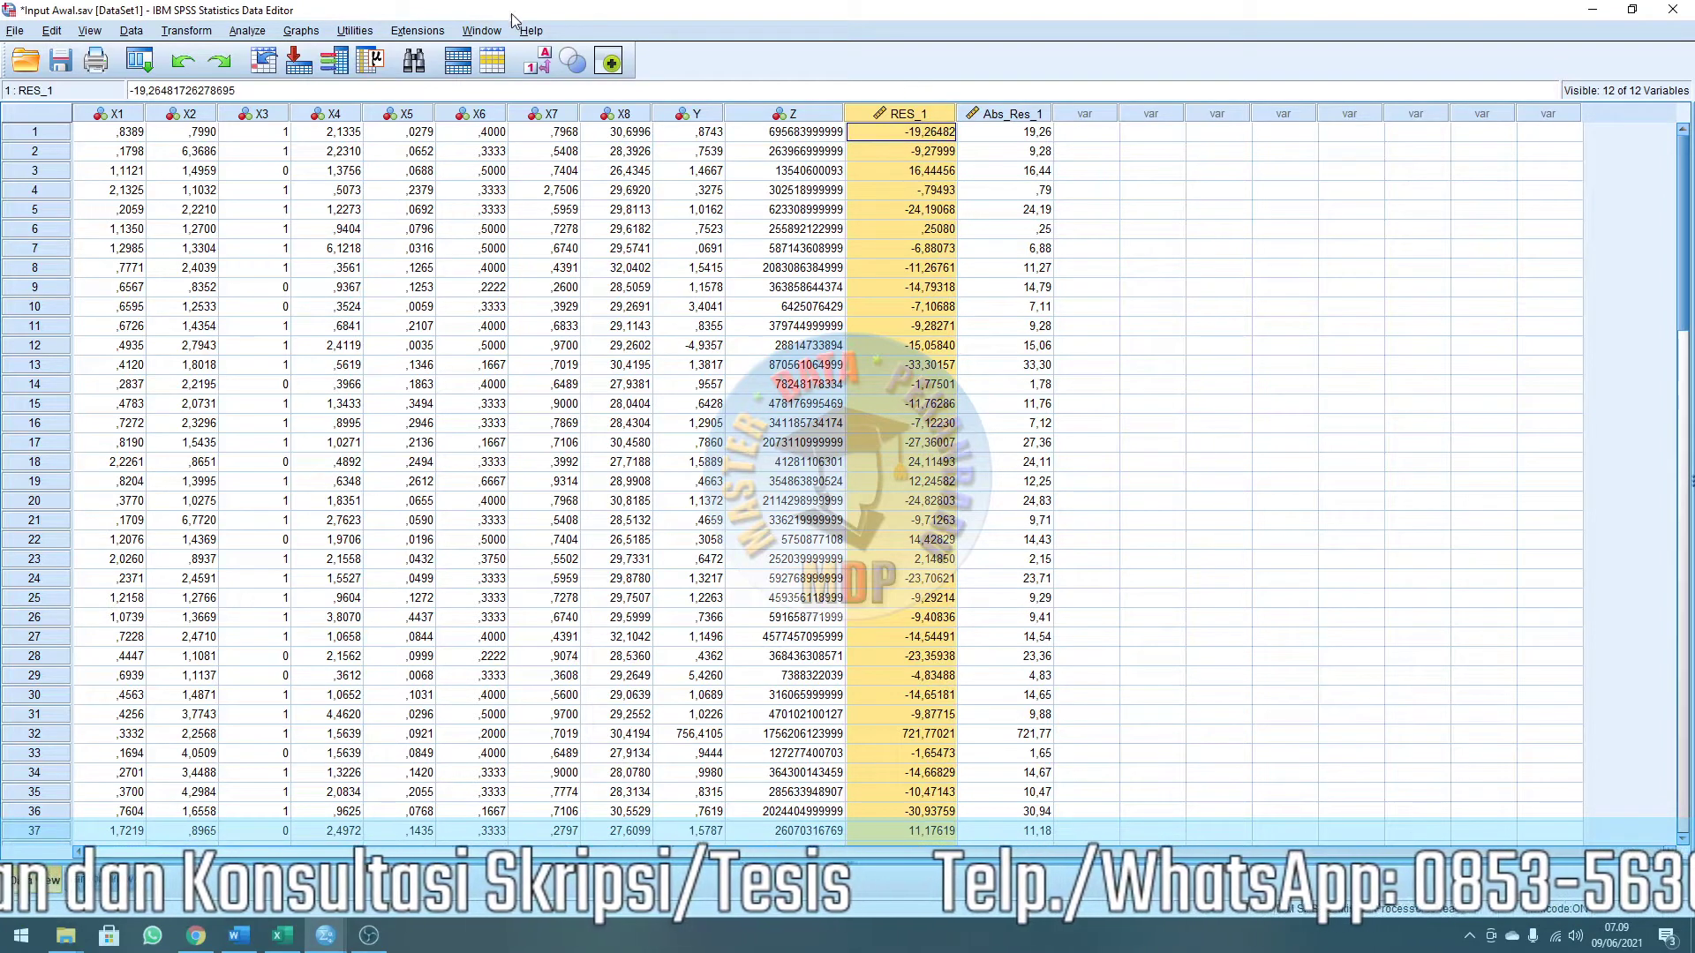
pyautogui.click(252, 32)
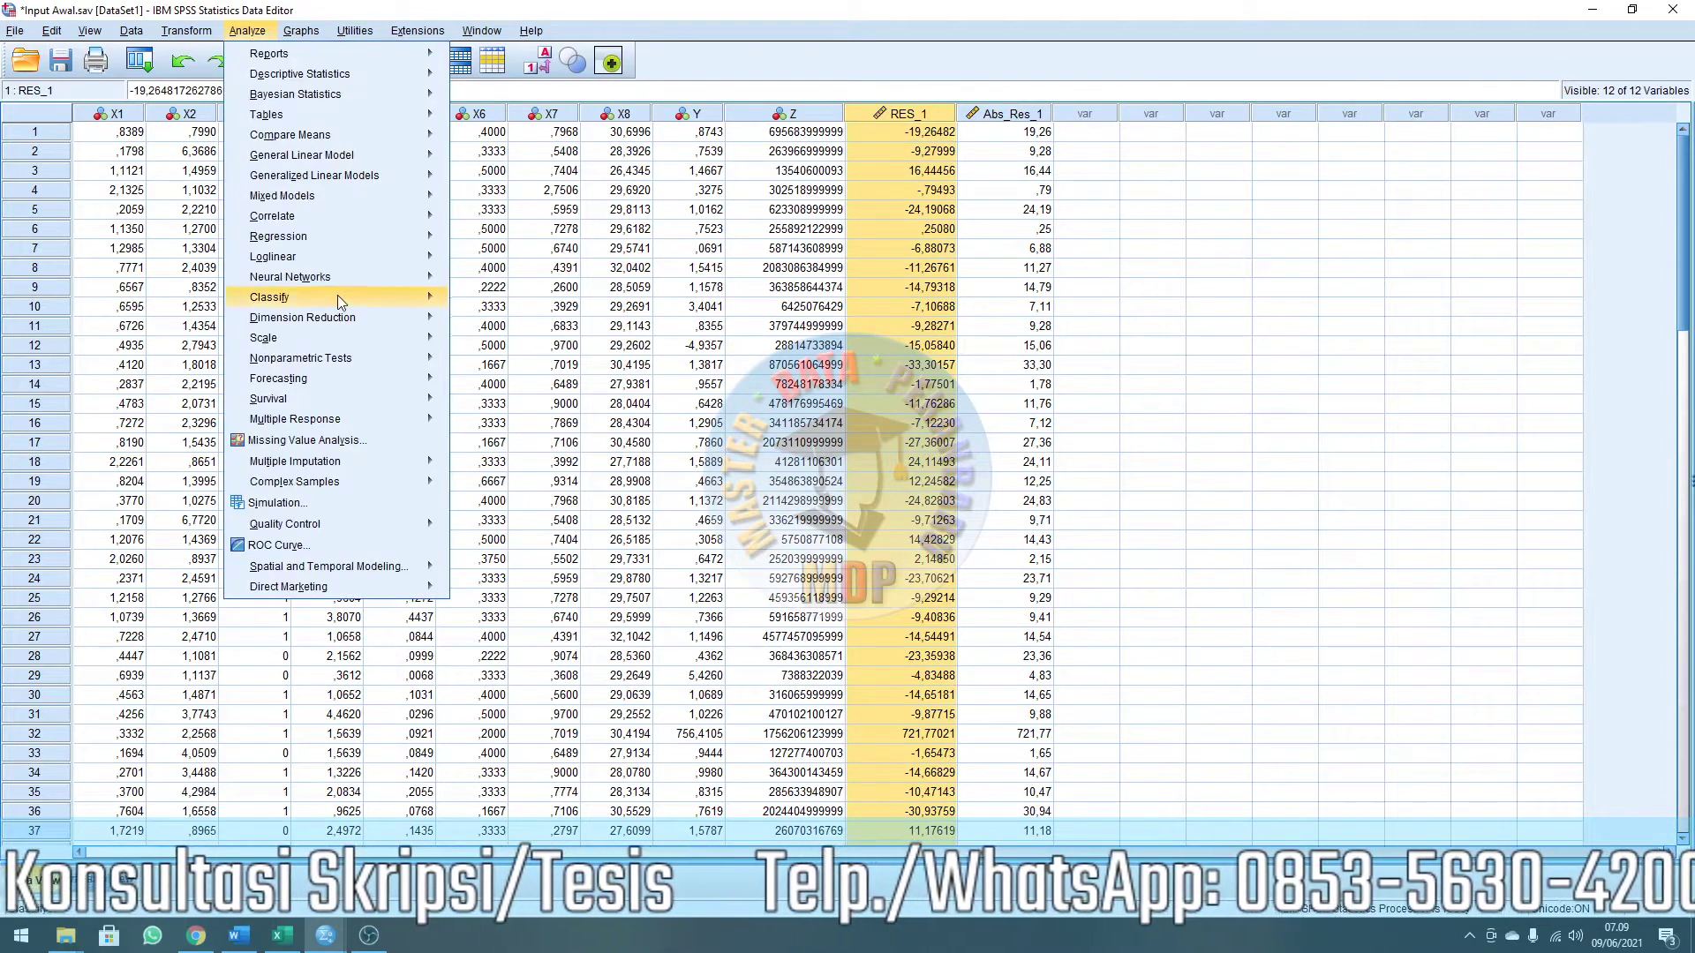
pyautogui.moveTo(338, 362)
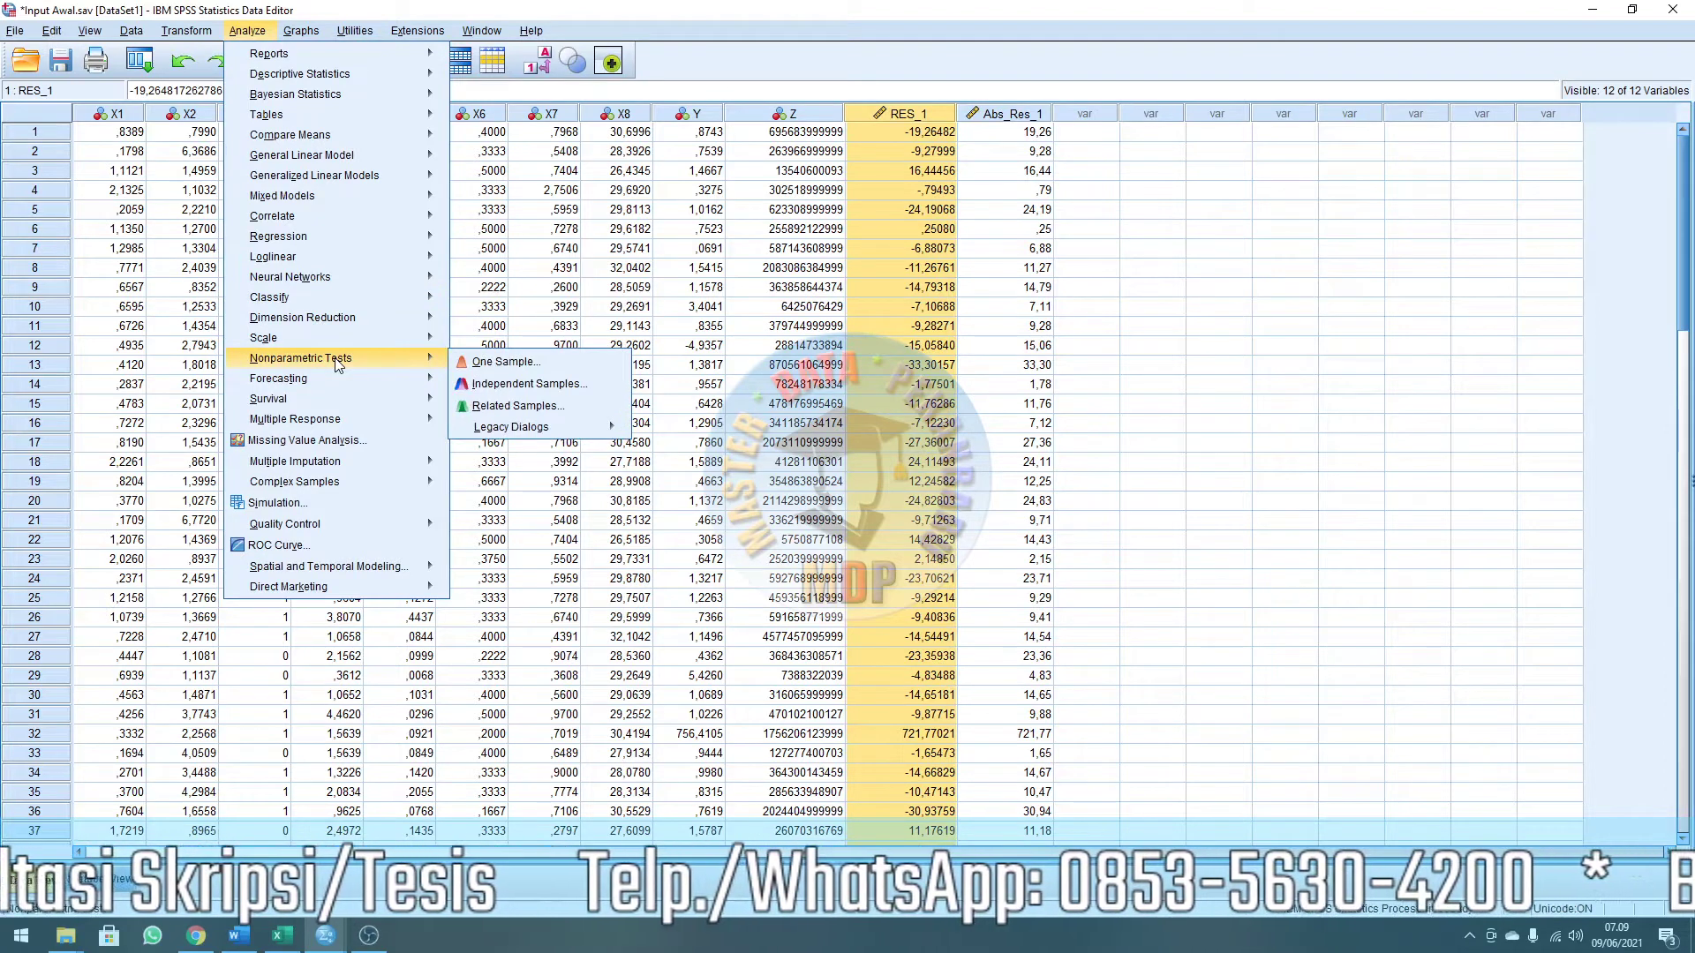
pyautogui.moveTo(540, 429)
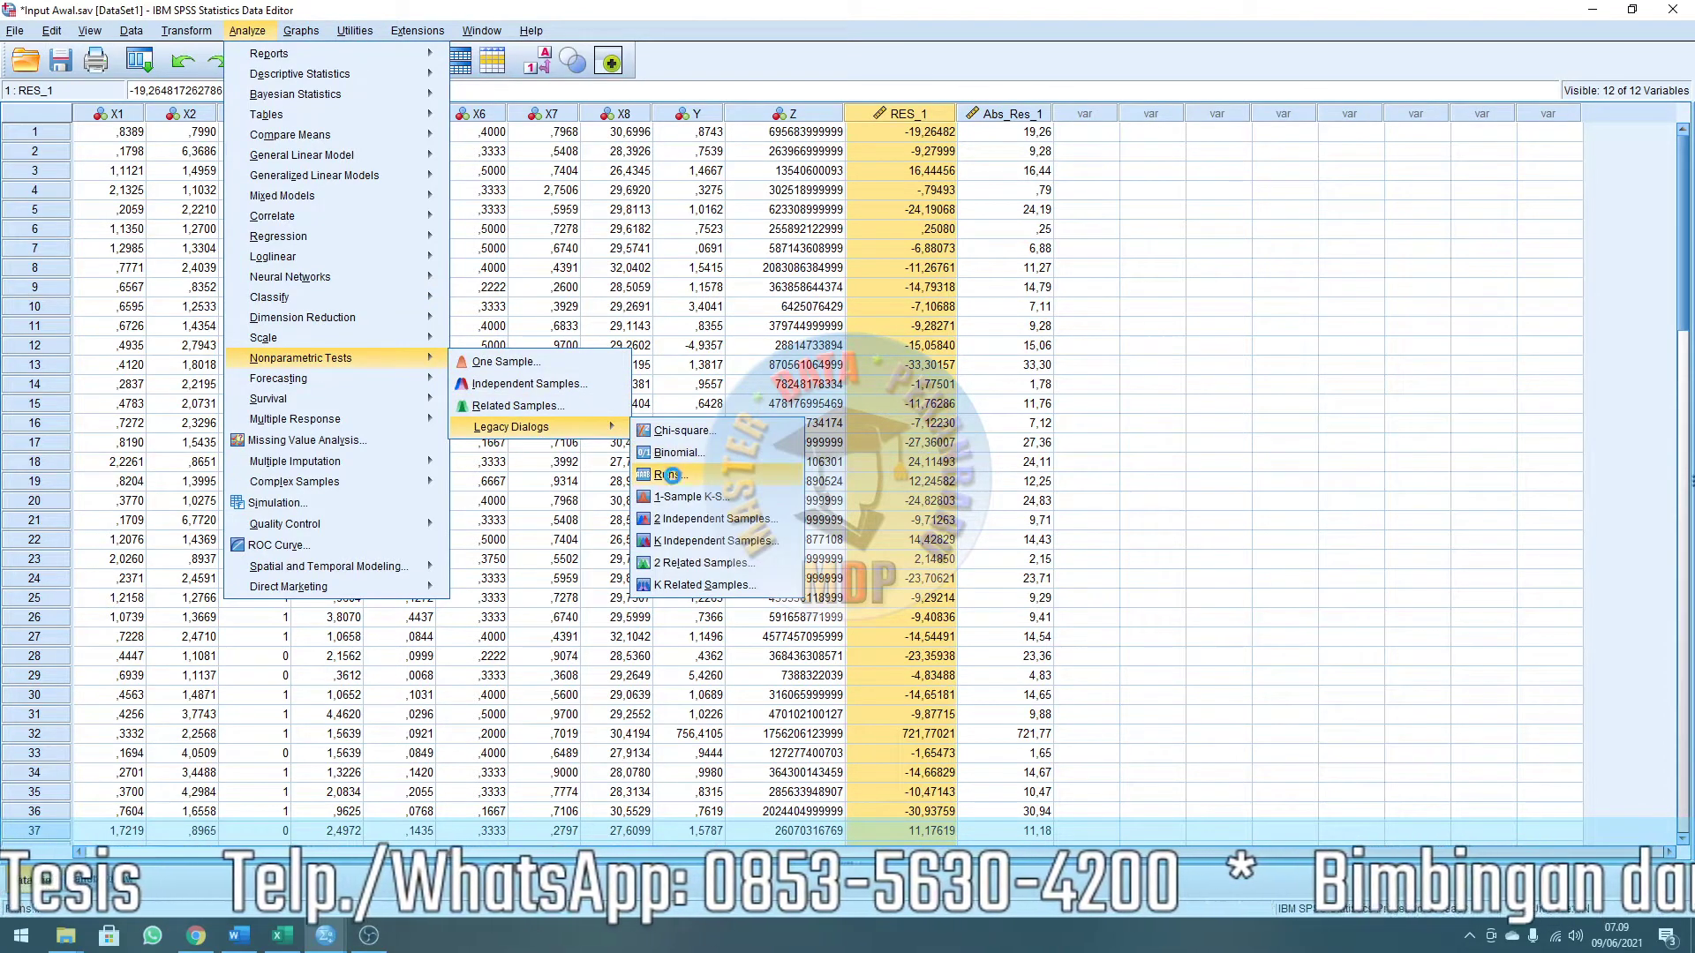
pyautogui.click(676, 477)
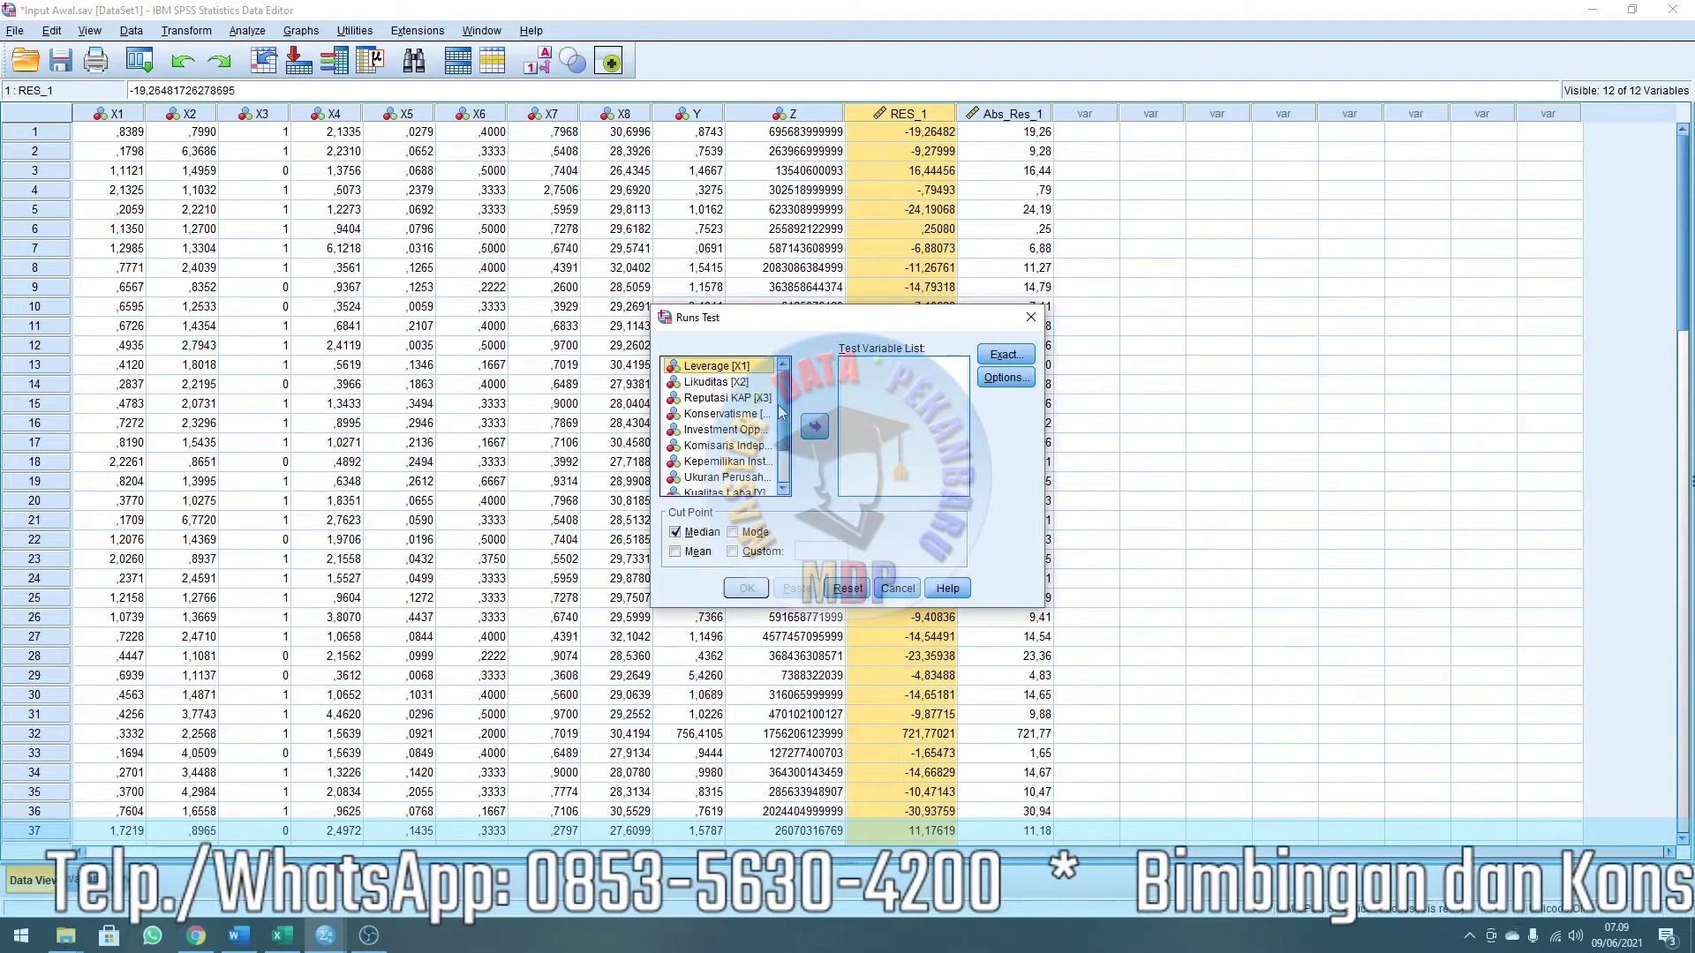
# Run the Runs Test on the unstandardized residual with the median cut point and asymptotic-only significance.
pyautogui.moveTo(782, 408); pyautogui.dragTo(783, 460)
pyautogui.click(720, 488)
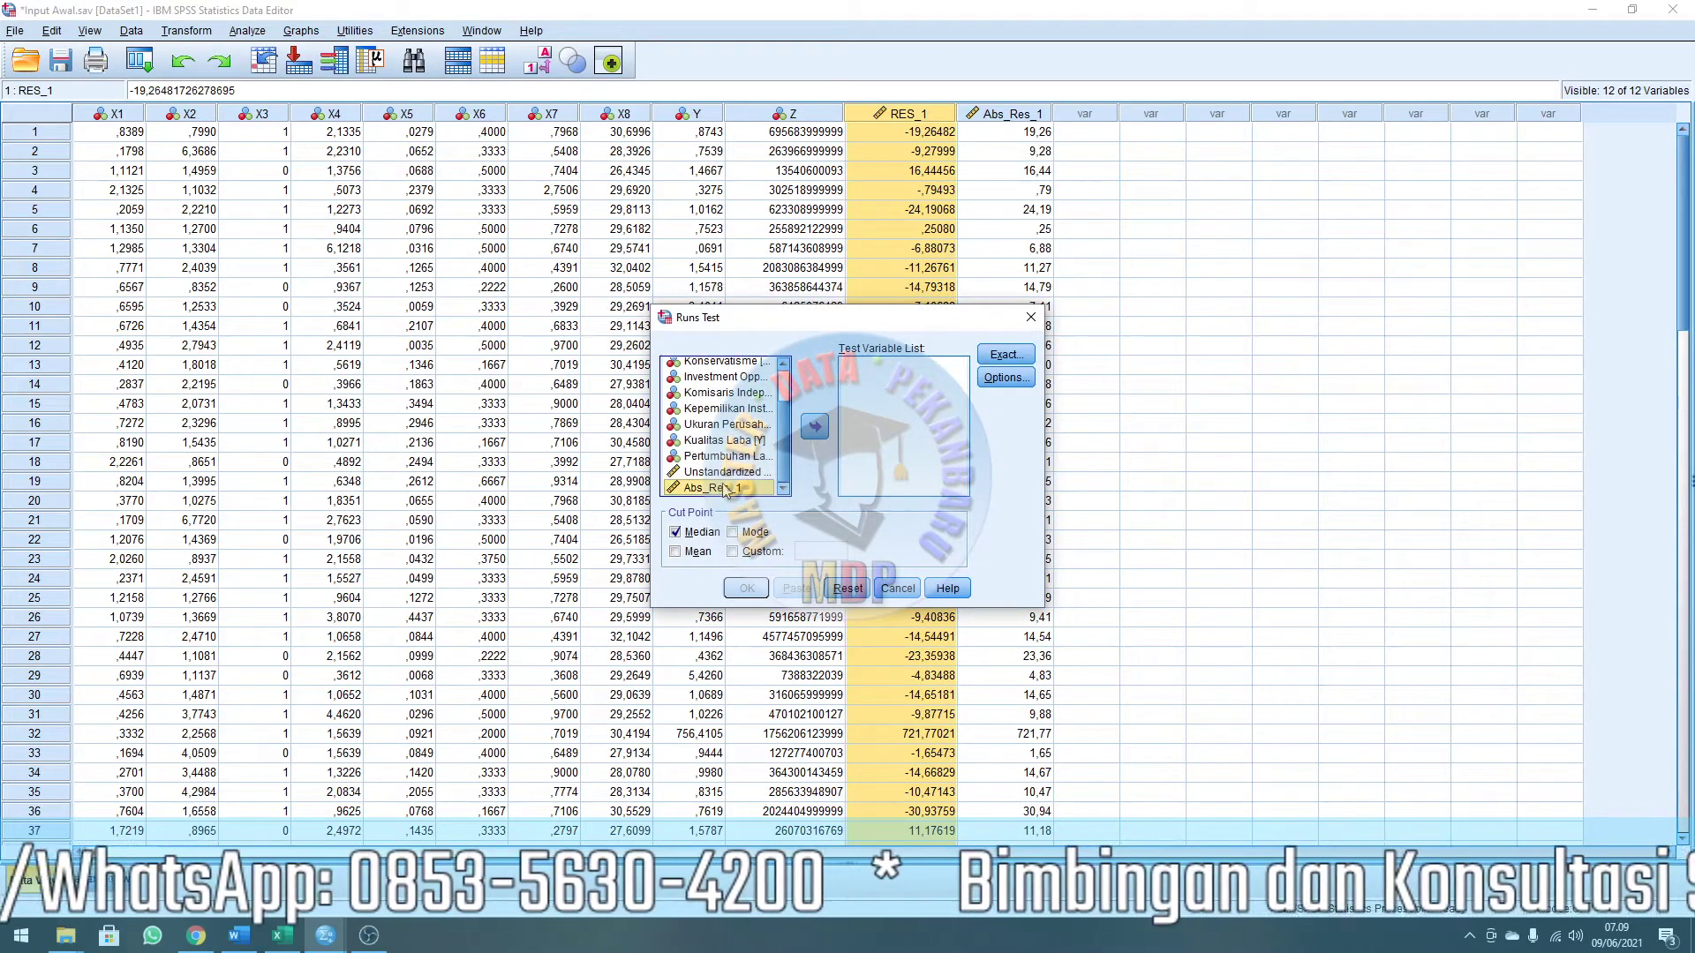
pyautogui.click(724, 472)
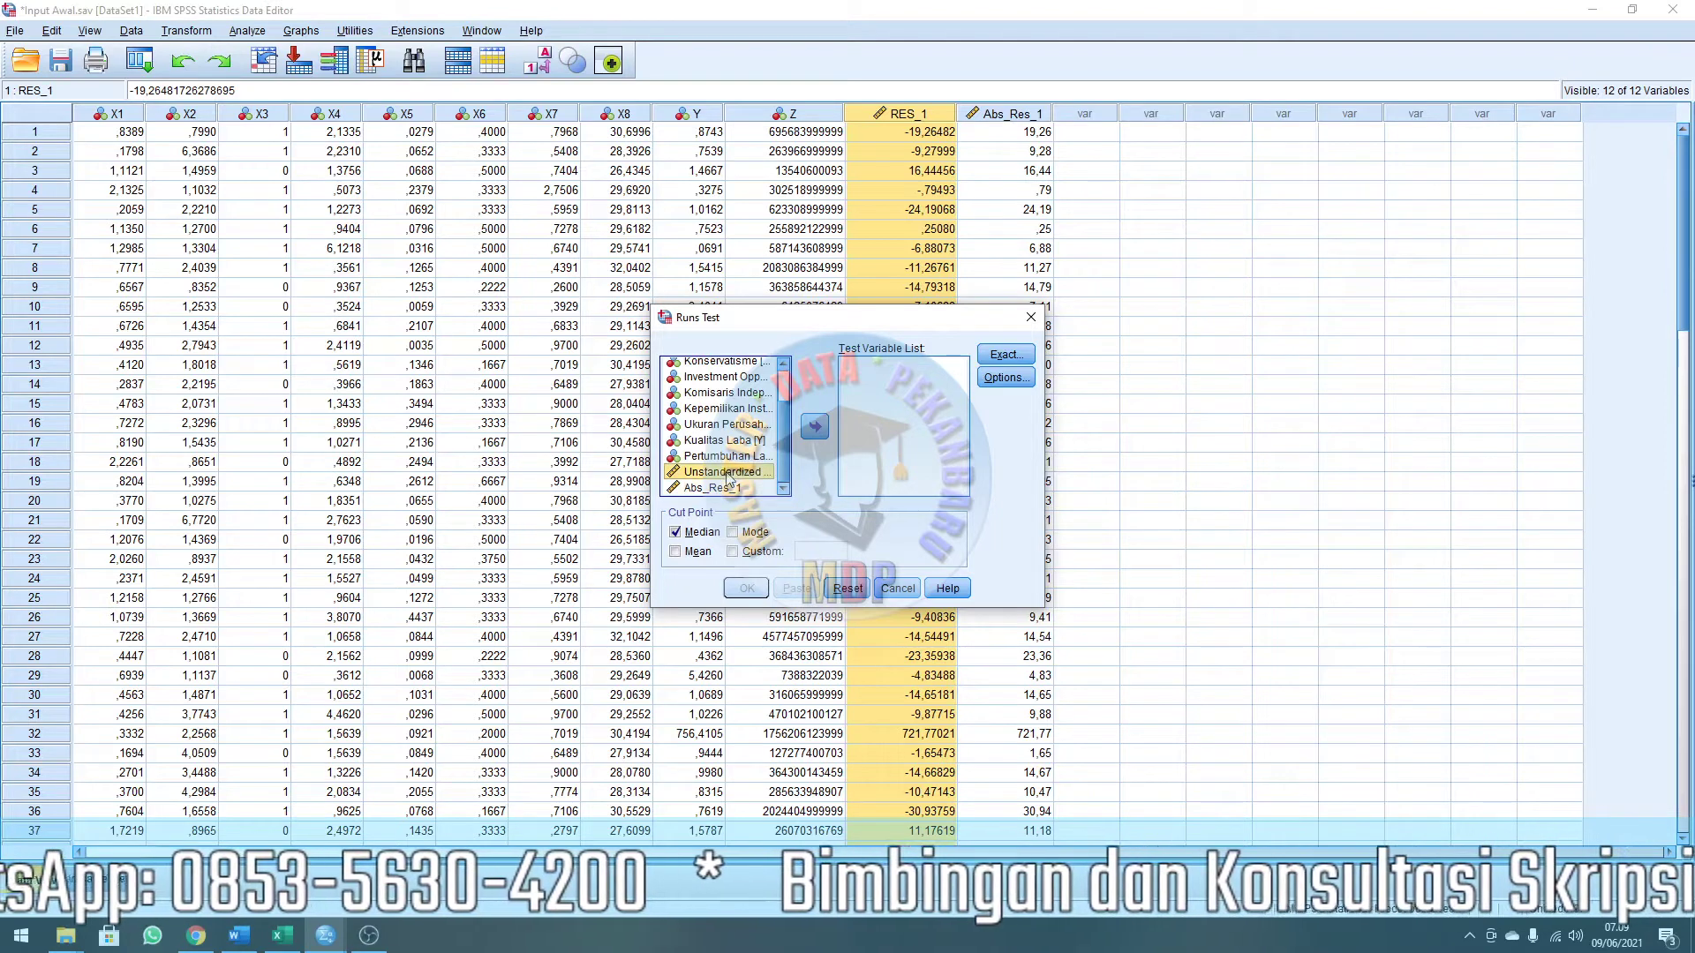
pyautogui.click(819, 426)
pyautogui.click(990, 360)
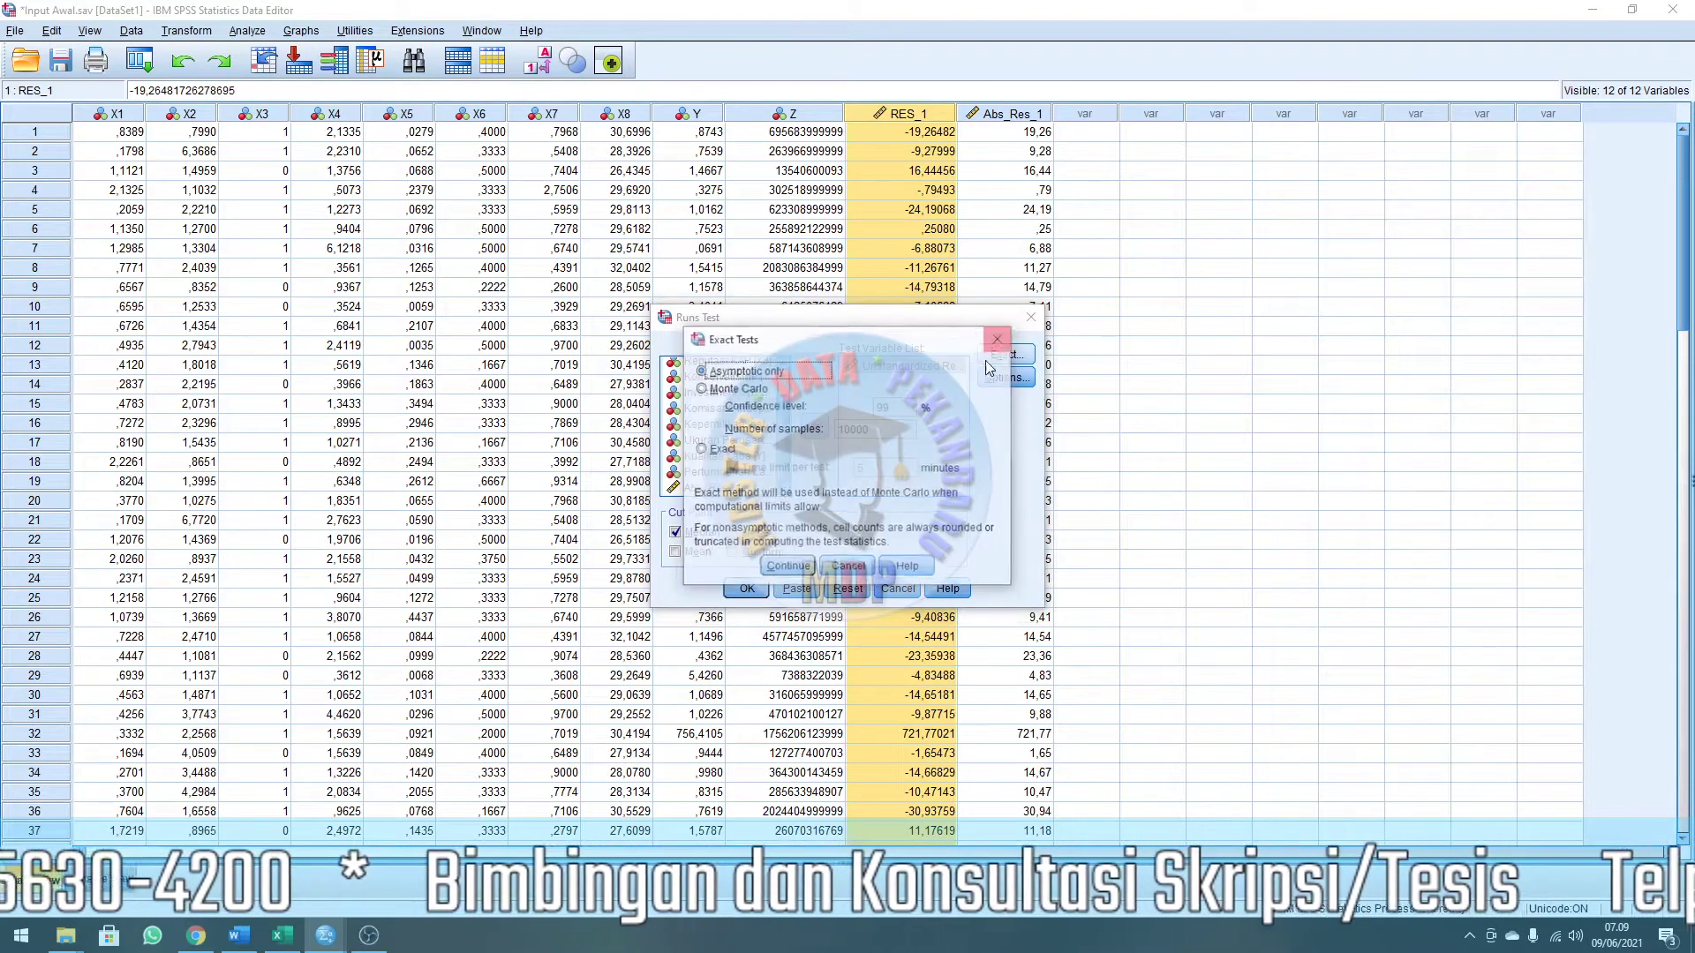
pyautogui.click(795, 569)
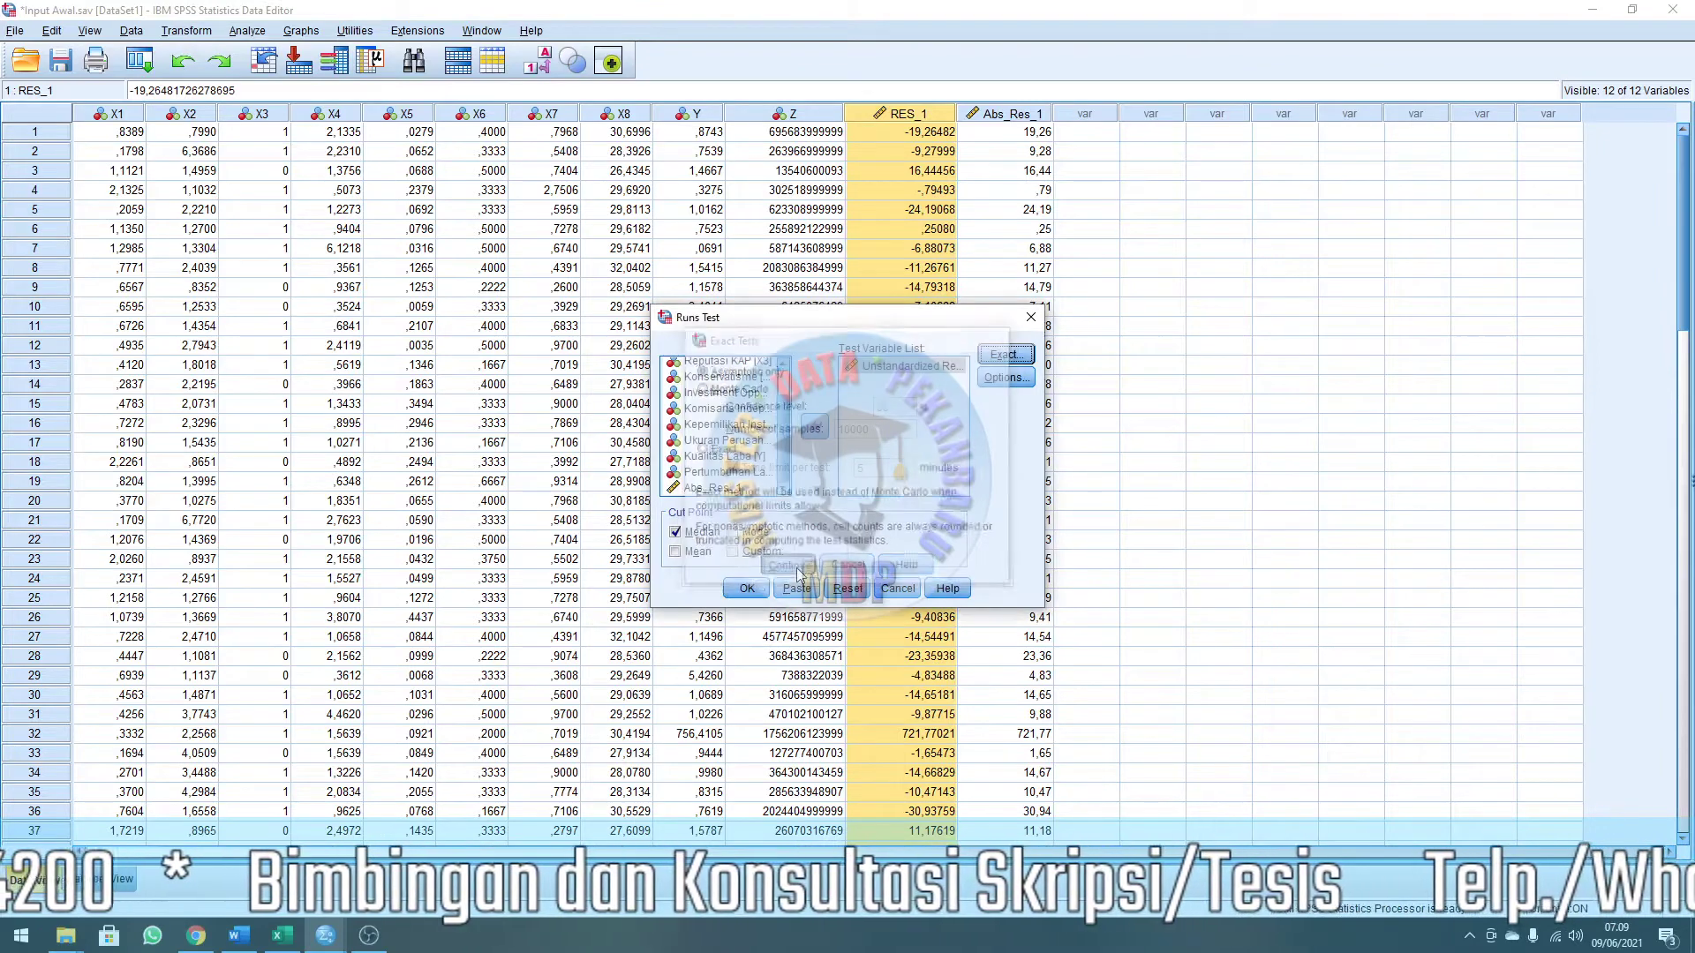
pyautogui.click(747, 591)
# Review the Runs Test table for the unstandardized residual and the Abs_Res_1 coefficients above it.
pyautogui.scroll(-1, 739, 557)
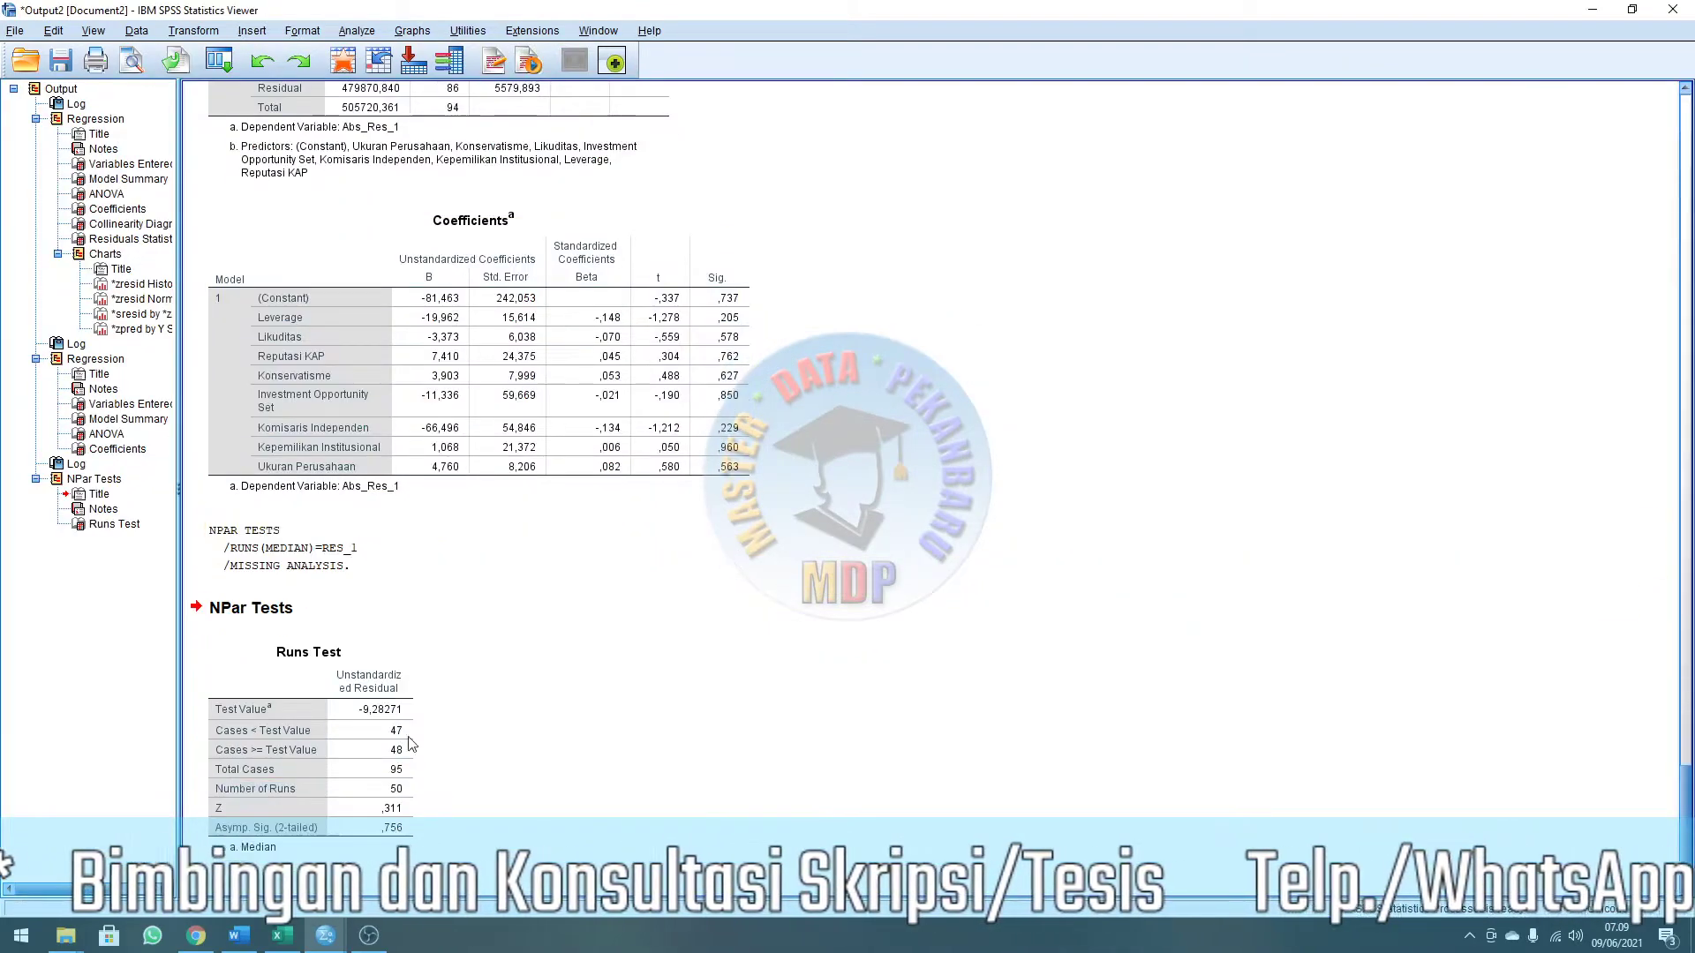
pyautogui.click(381, 756)
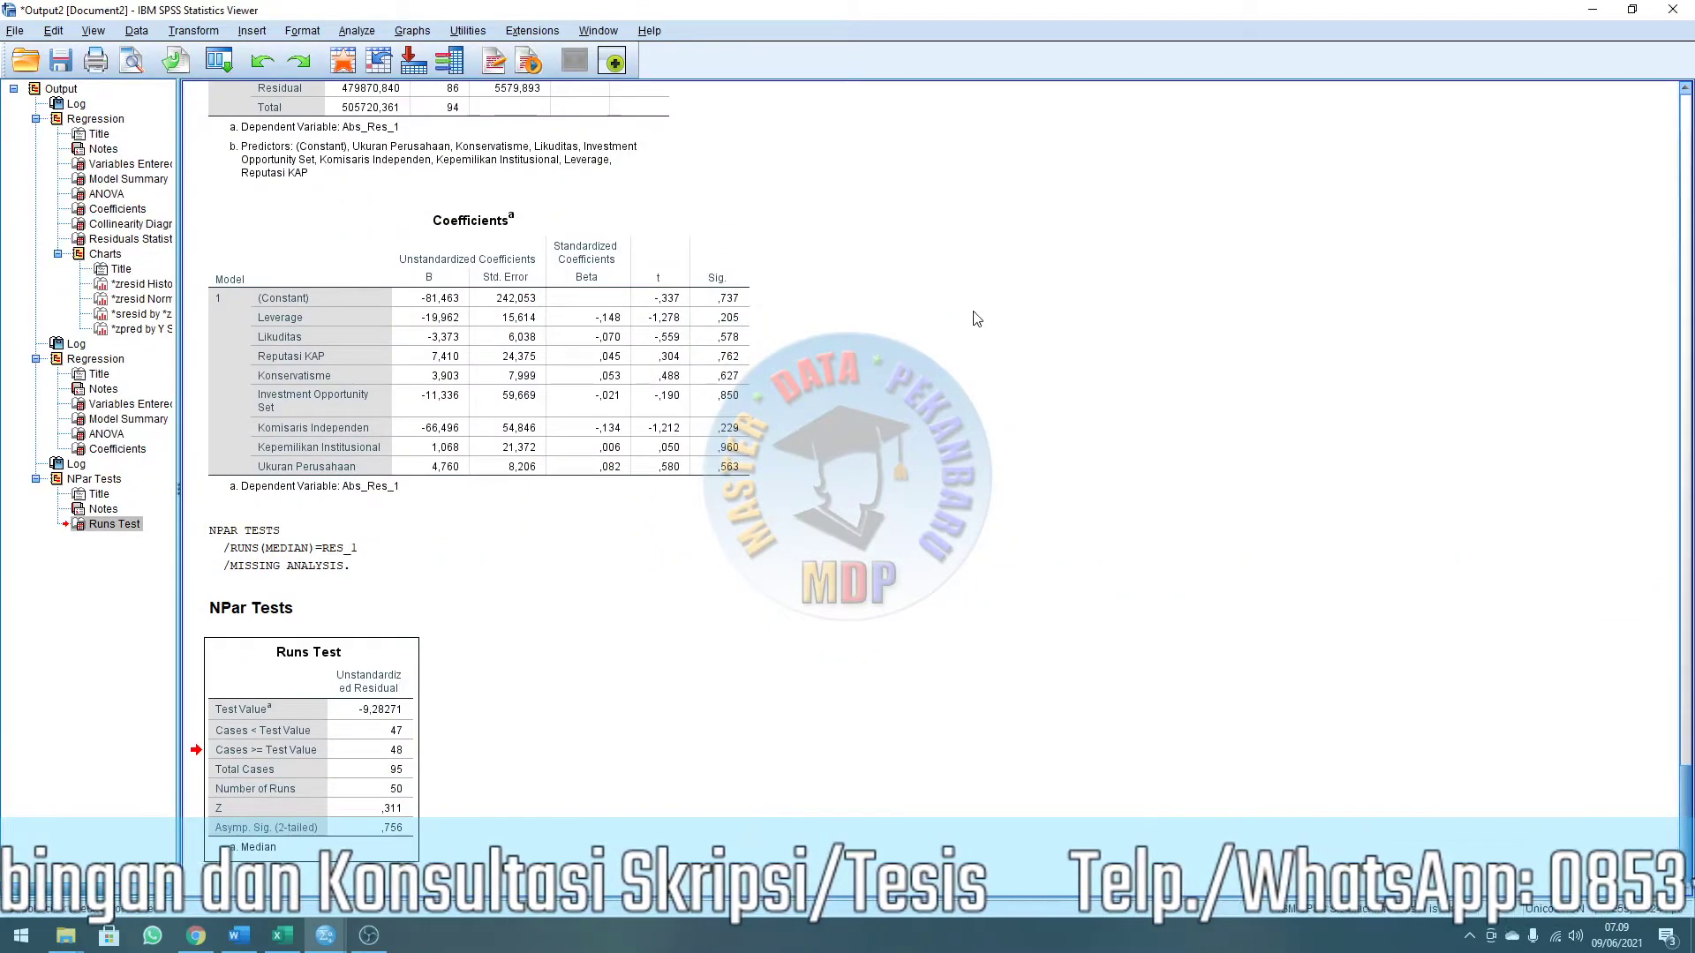
pyautogui.scroll(2, 618, 424)
pyautogui.scroll(-2, 438, 506)
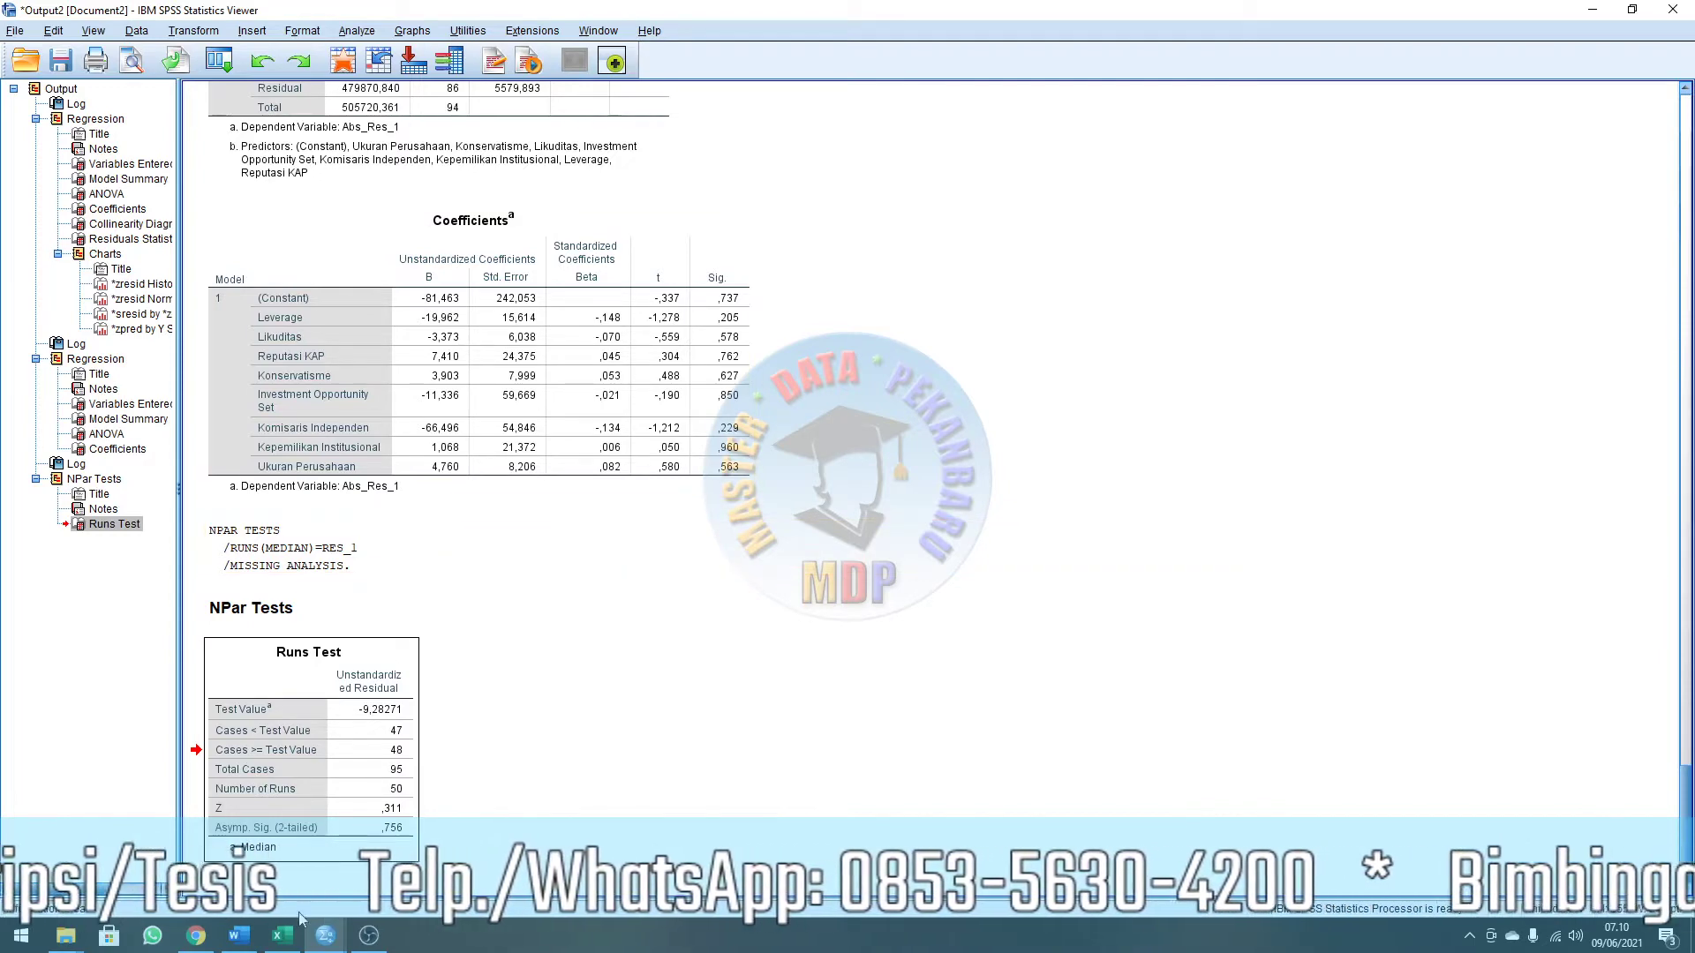
# Check the section outline in the Hasil Word document and review the Kualitas Laba regression tables and charts in the SPSS output.
pyautogui.click(240, 937)
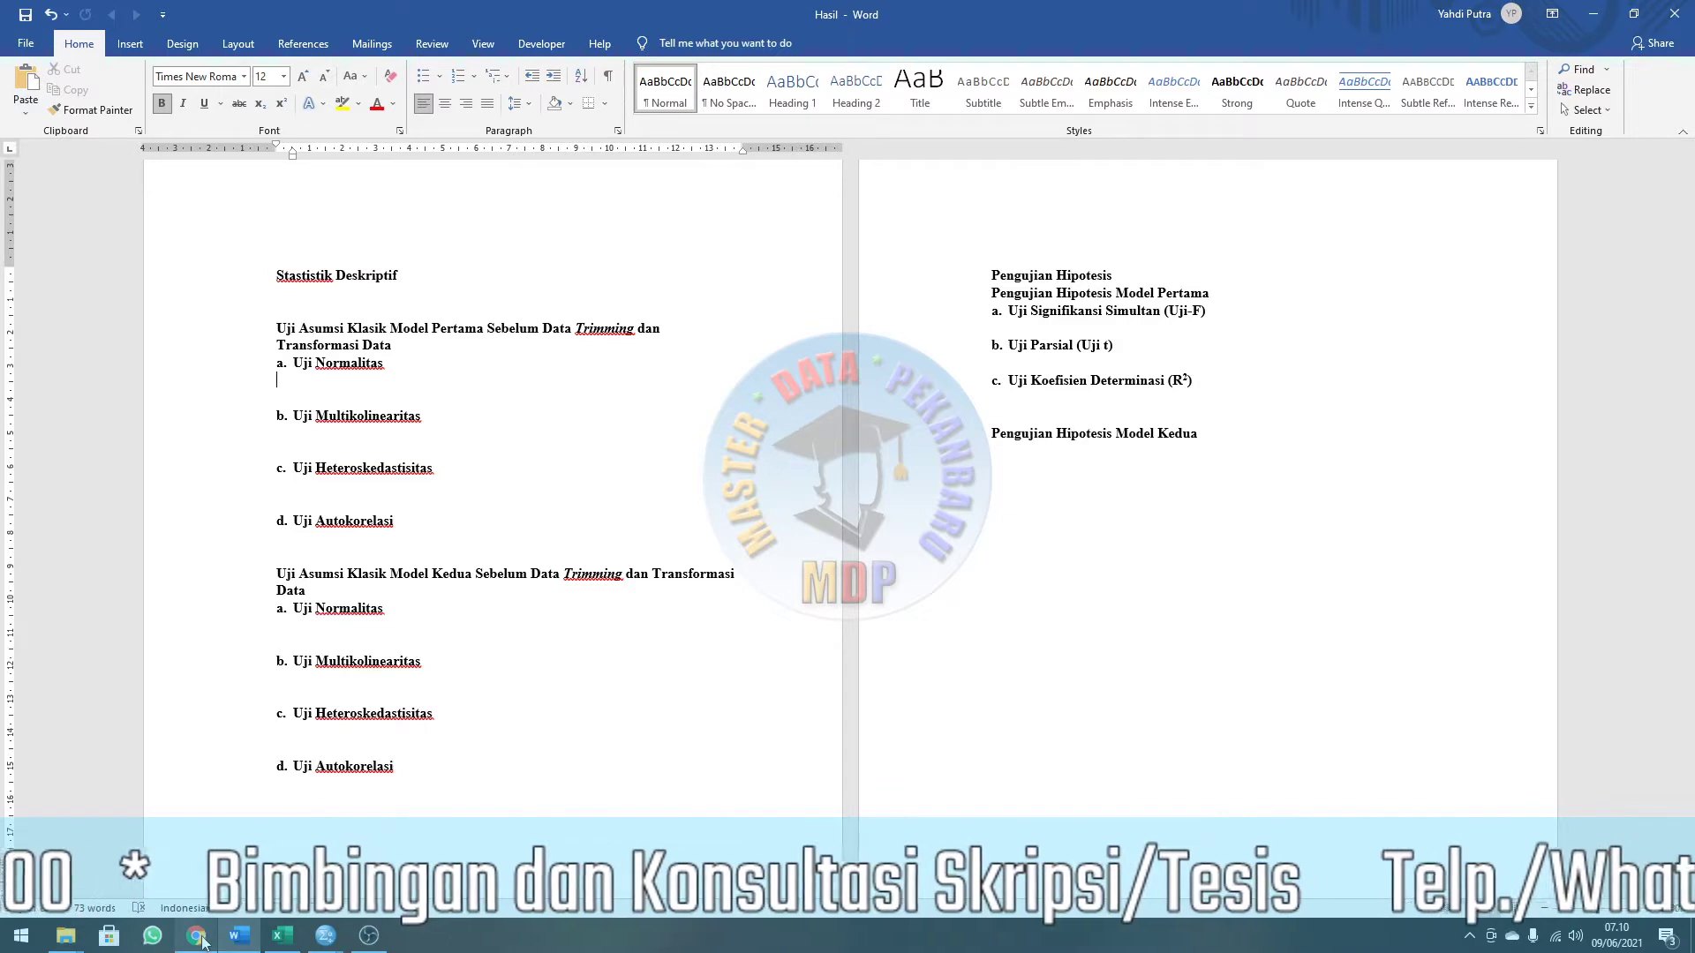
pyautogui.moveTo(205, 943)
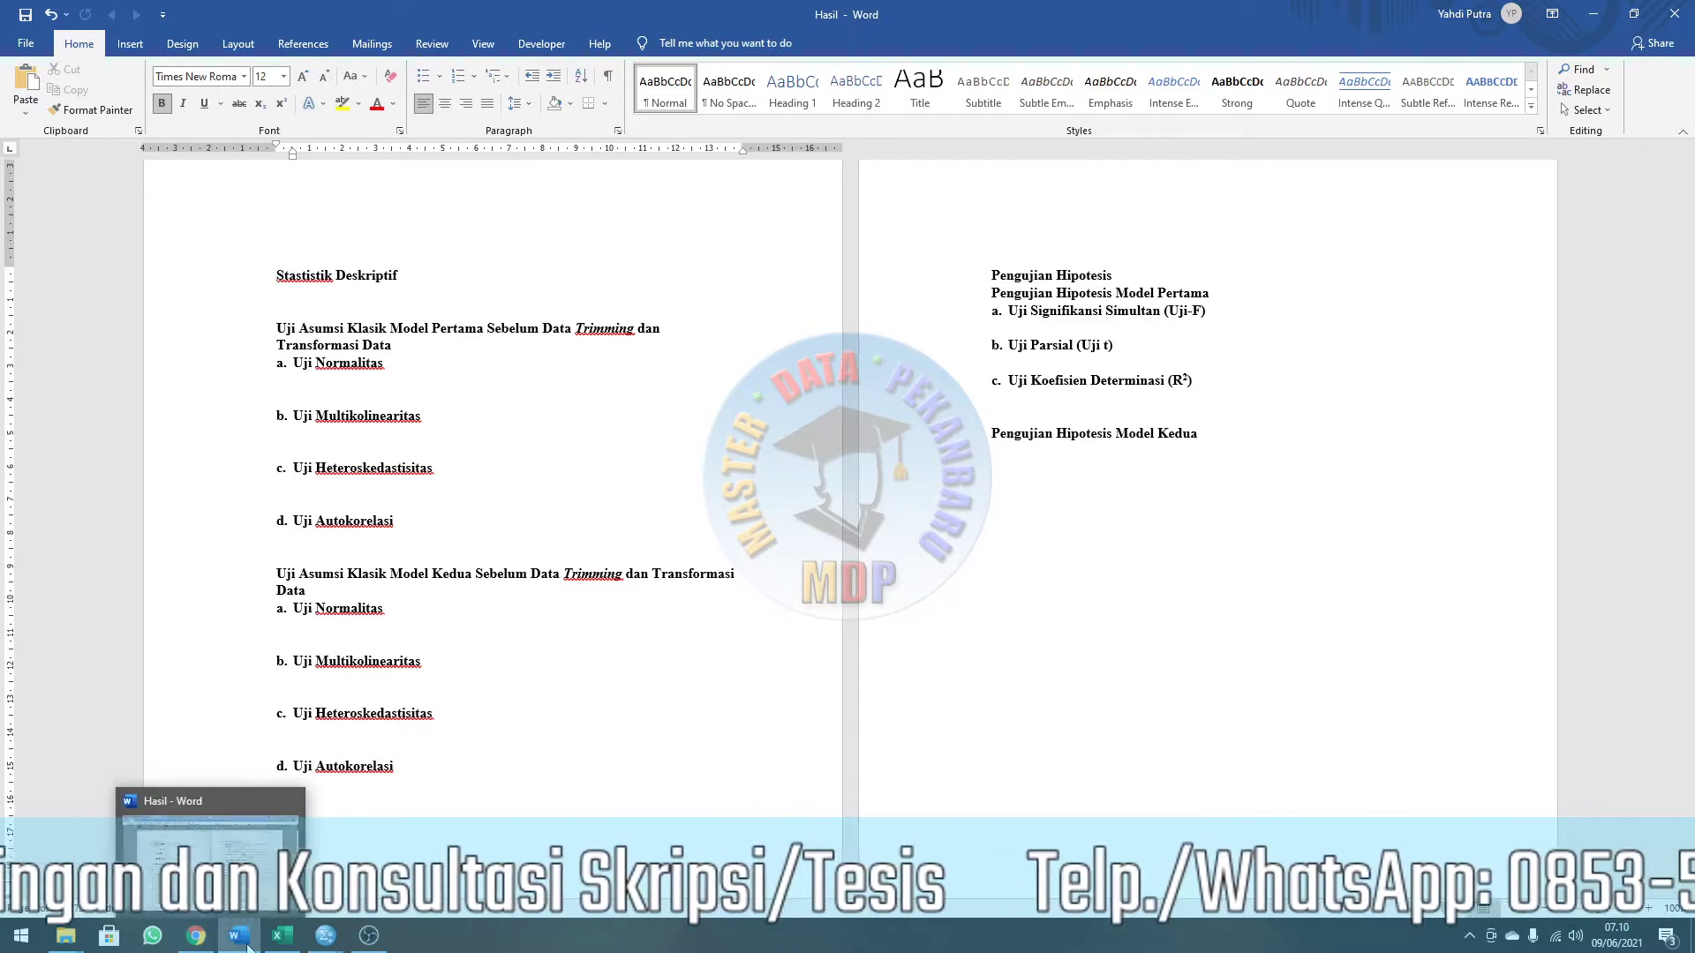
pyautogui.moveTo(326, 938)
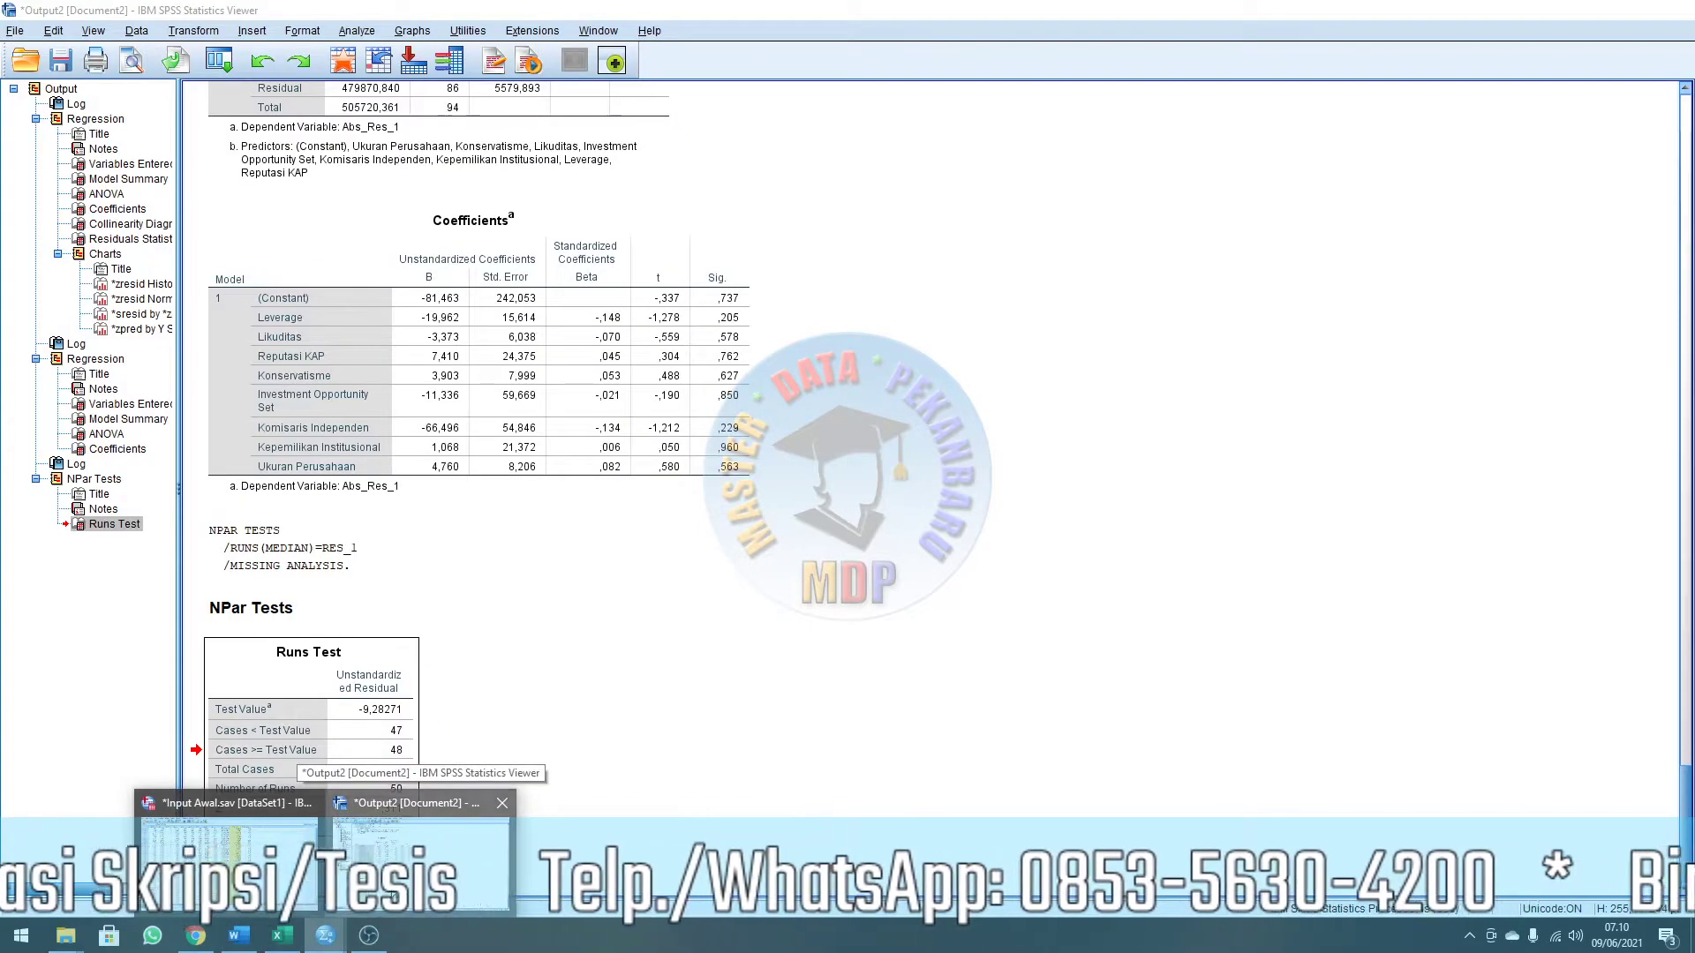
pyautogui.click(393, 894)
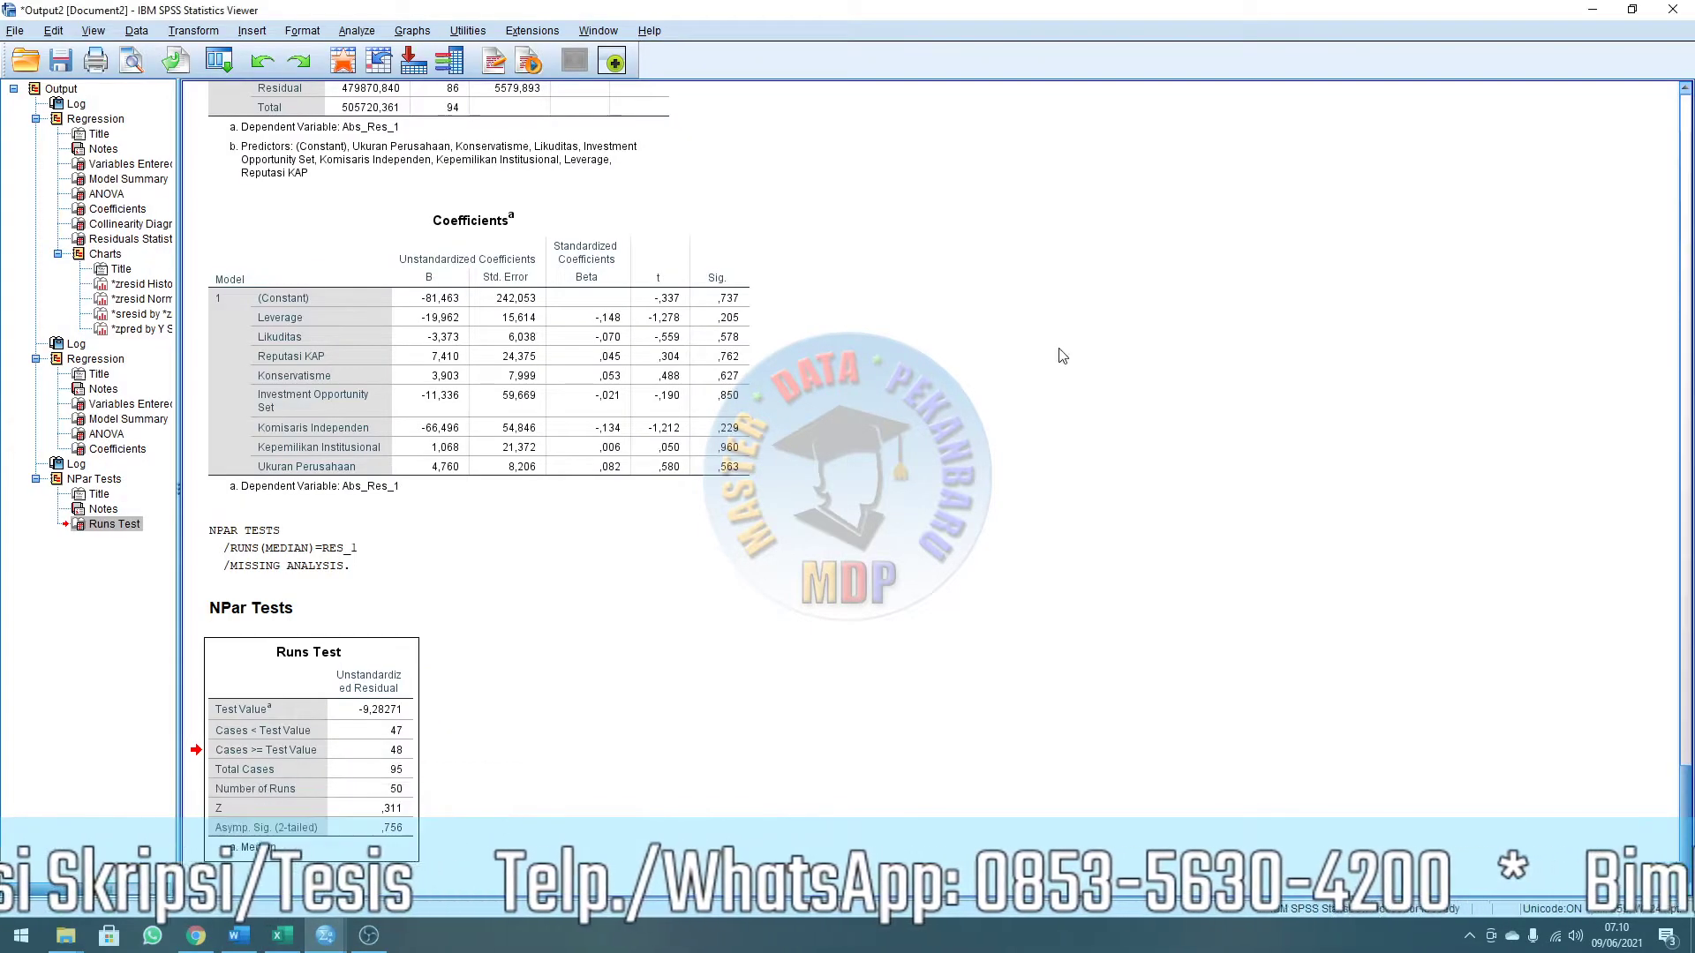
pyautogui.scroll(20, 1099, 371)
pyautogui.scroll(8, 1099, 379)
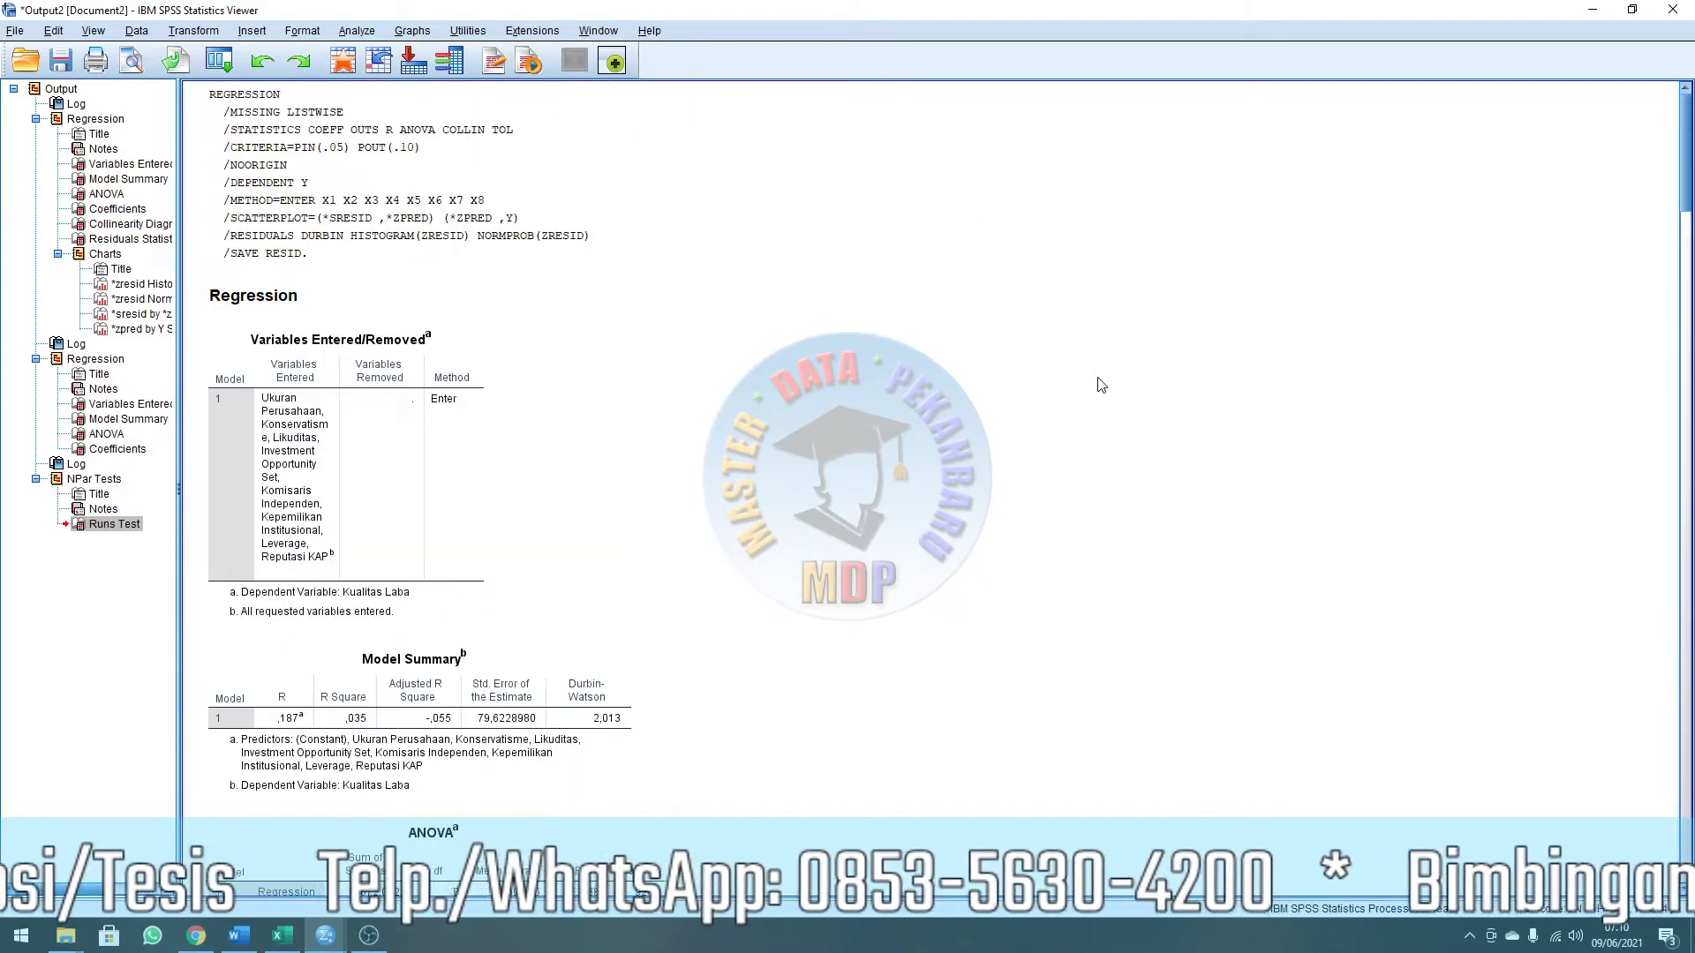
pyautogui.scroll(-20, 1099, 380)
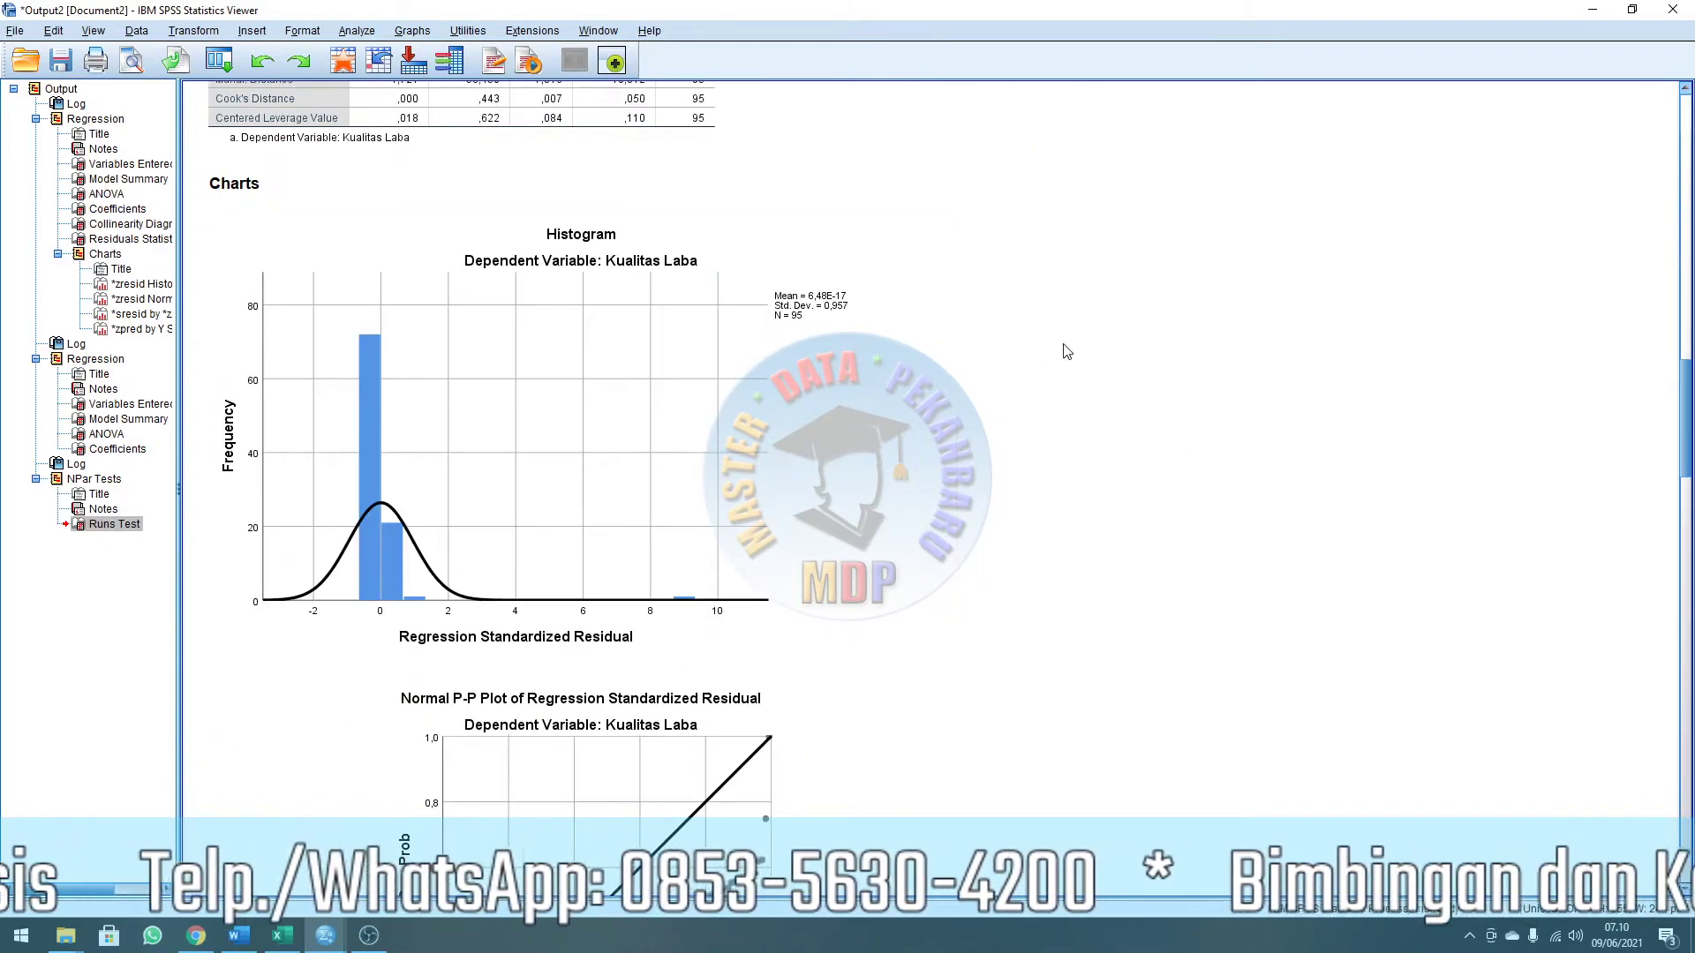
pyautogui.scroll(-5, 1022, 352)
pyautogui.scroll(3, 902, 256)
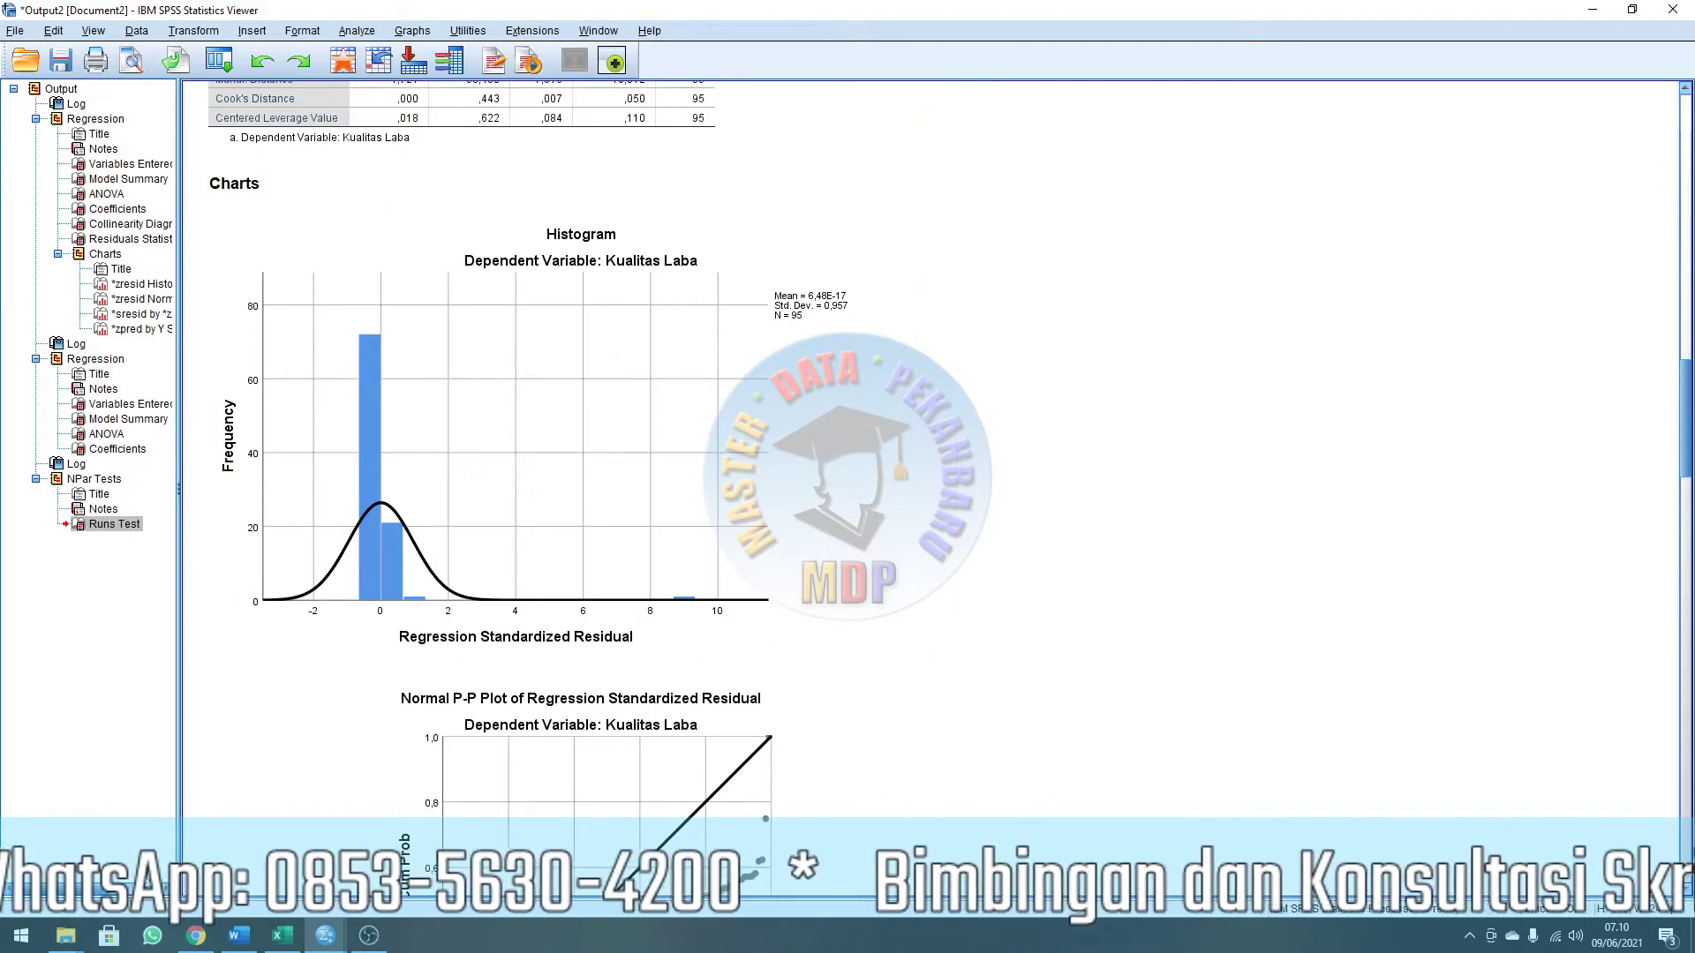
# Switch to the sample Bab 4 PDF in Chrome and examine Tabel 4.1 Statistik Deskriptif on its first page.
pyautogui.hotkey('alt', 'Tab')
pyautogui.click(560, 15)
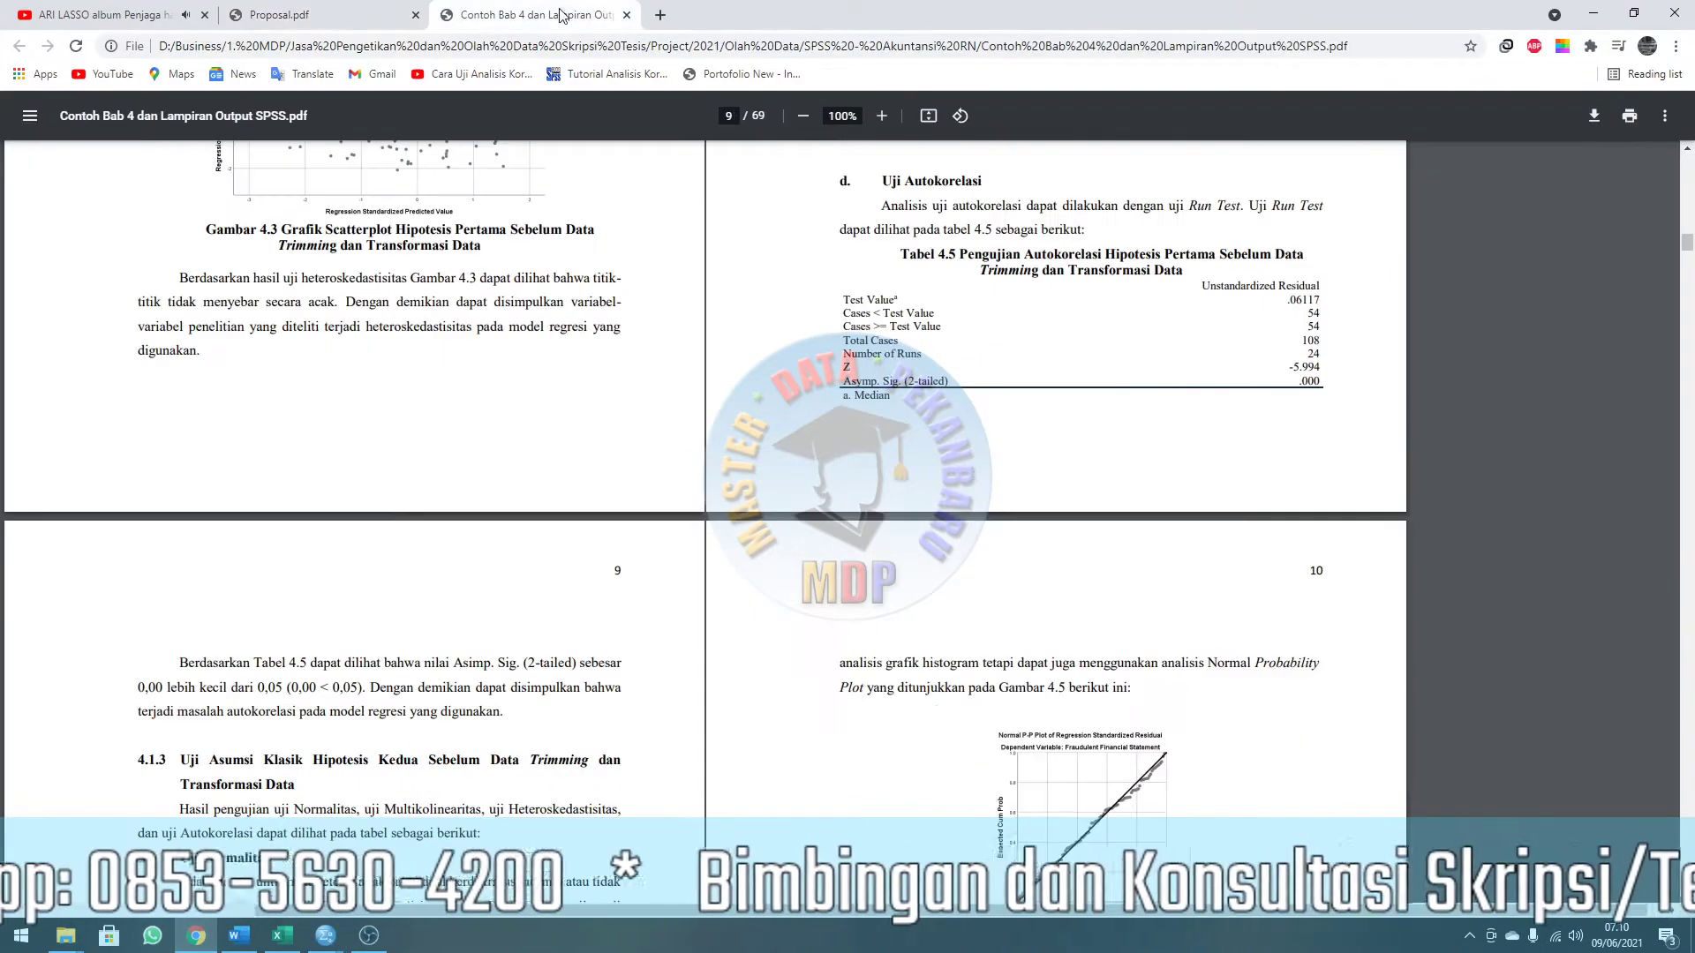
pyautogui.scroll(20, 826, 448)
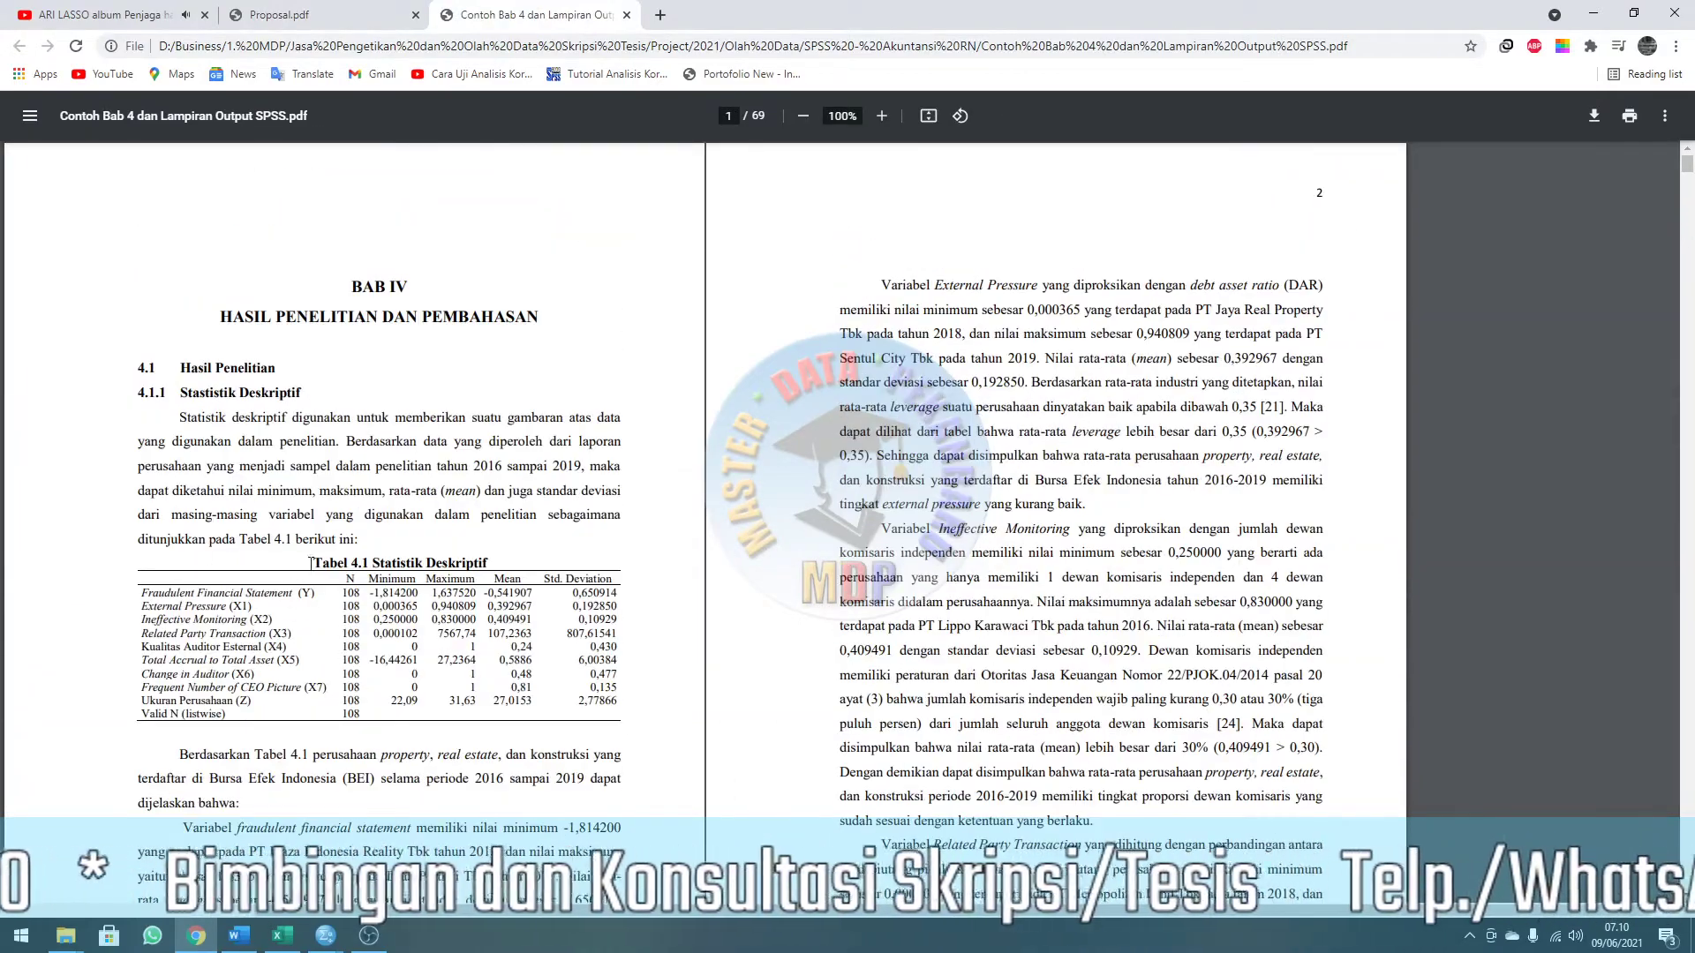
pyautogui.moveTo(311, 563); pyautogui.dragTo(419, 792)
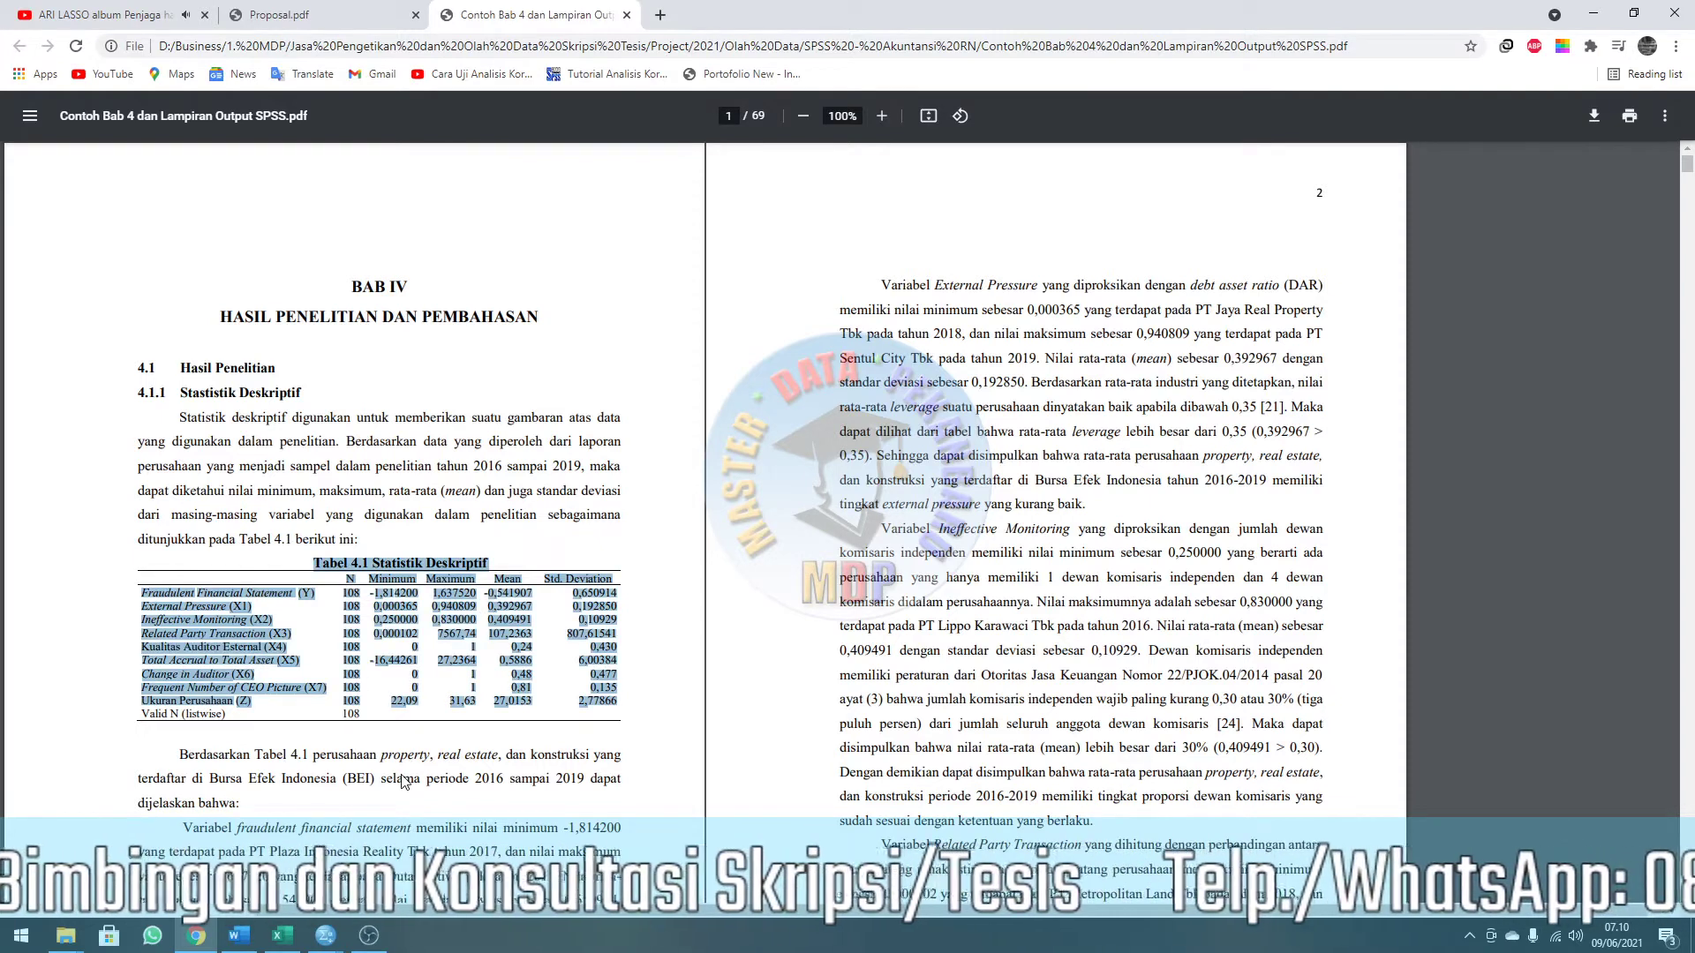
pyautogui.click(408, 808)
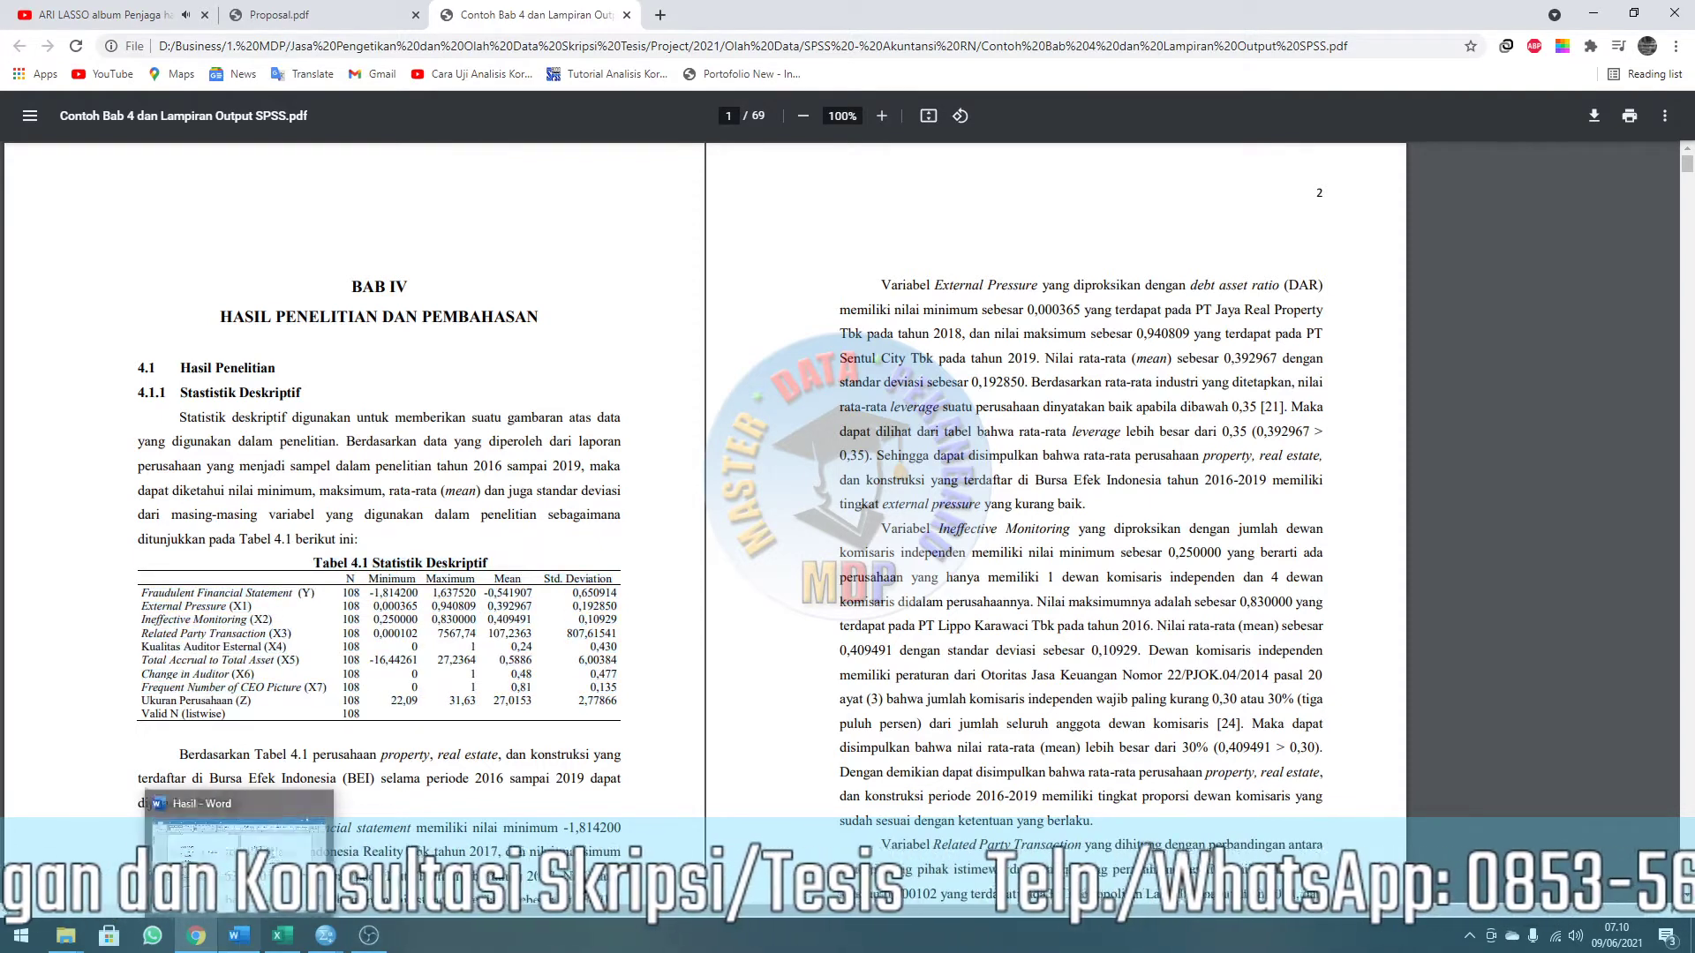
# Switch back to the Input Awal.sav data in SPSS and open the Descriptives analysis.
pyautogui.moveTo(326, 937)
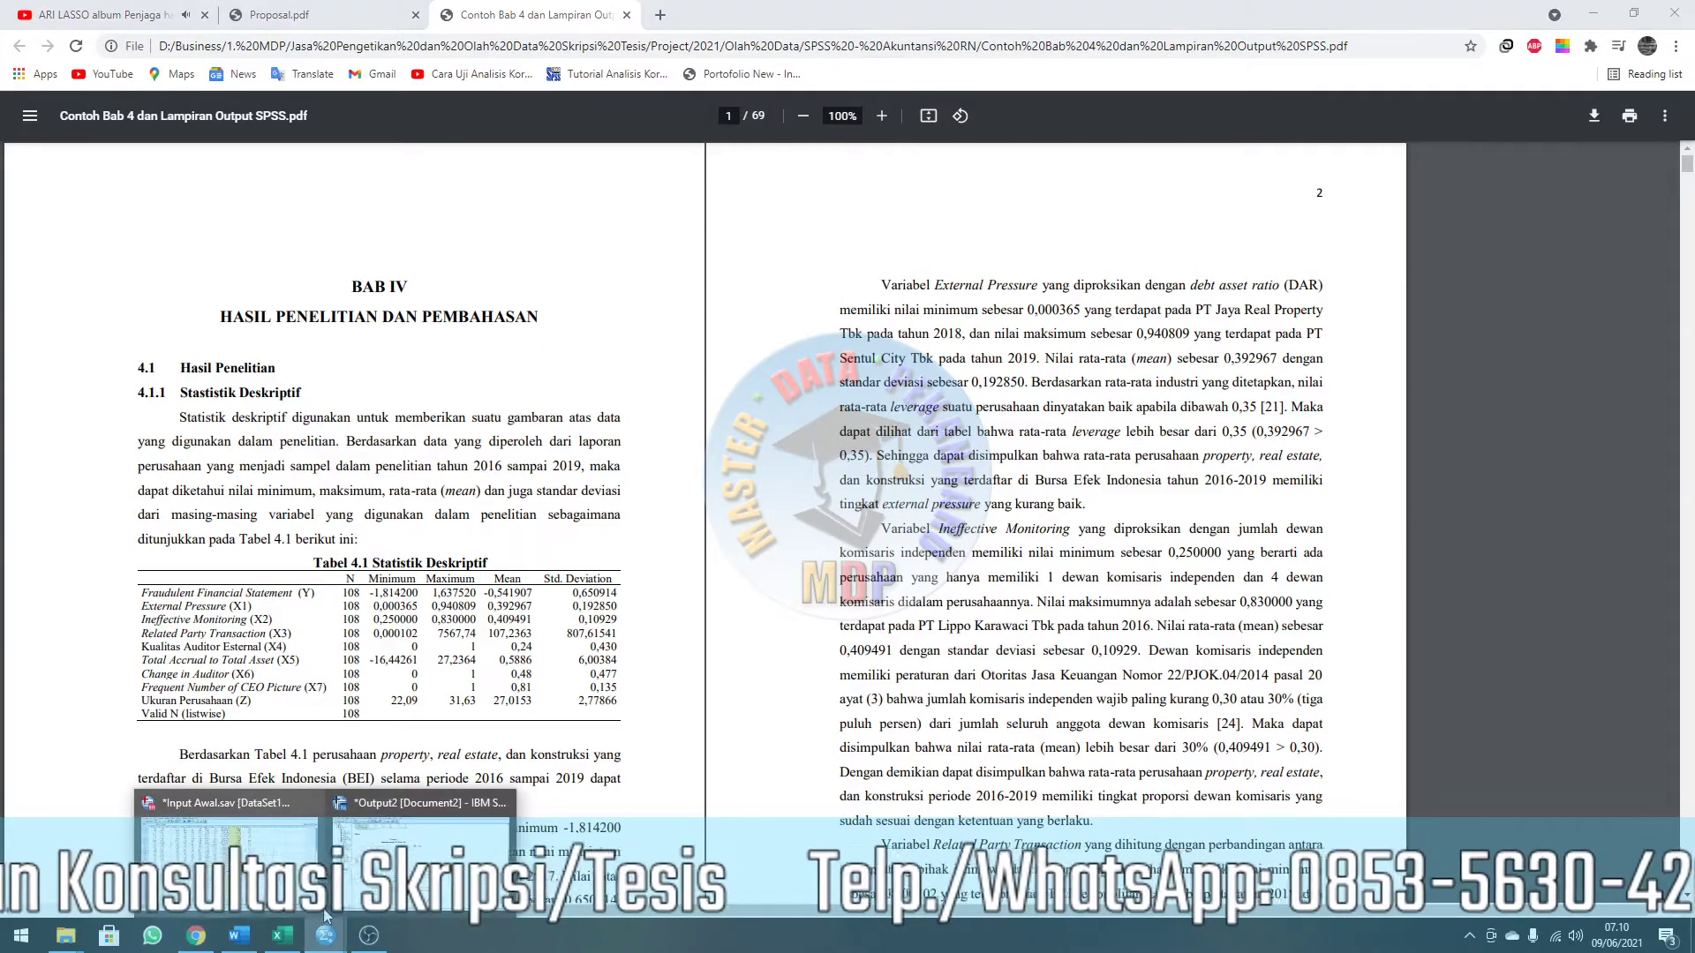
pyautogui.click(227, 861)
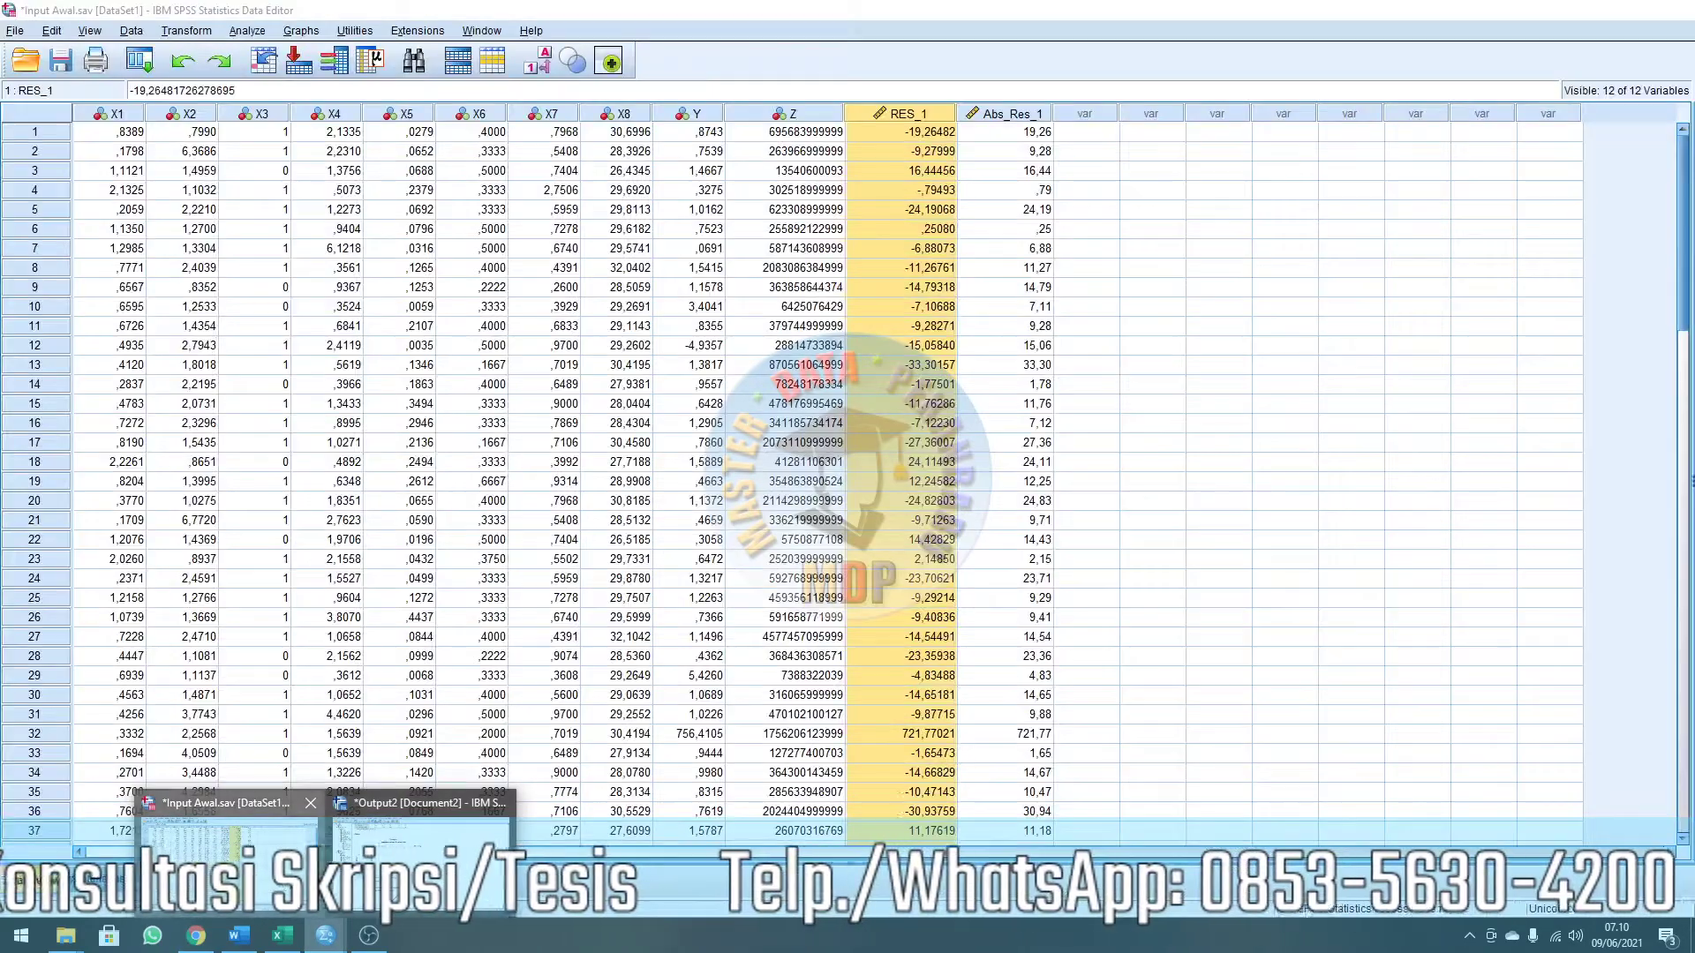
pyautogui.click(248, 35)
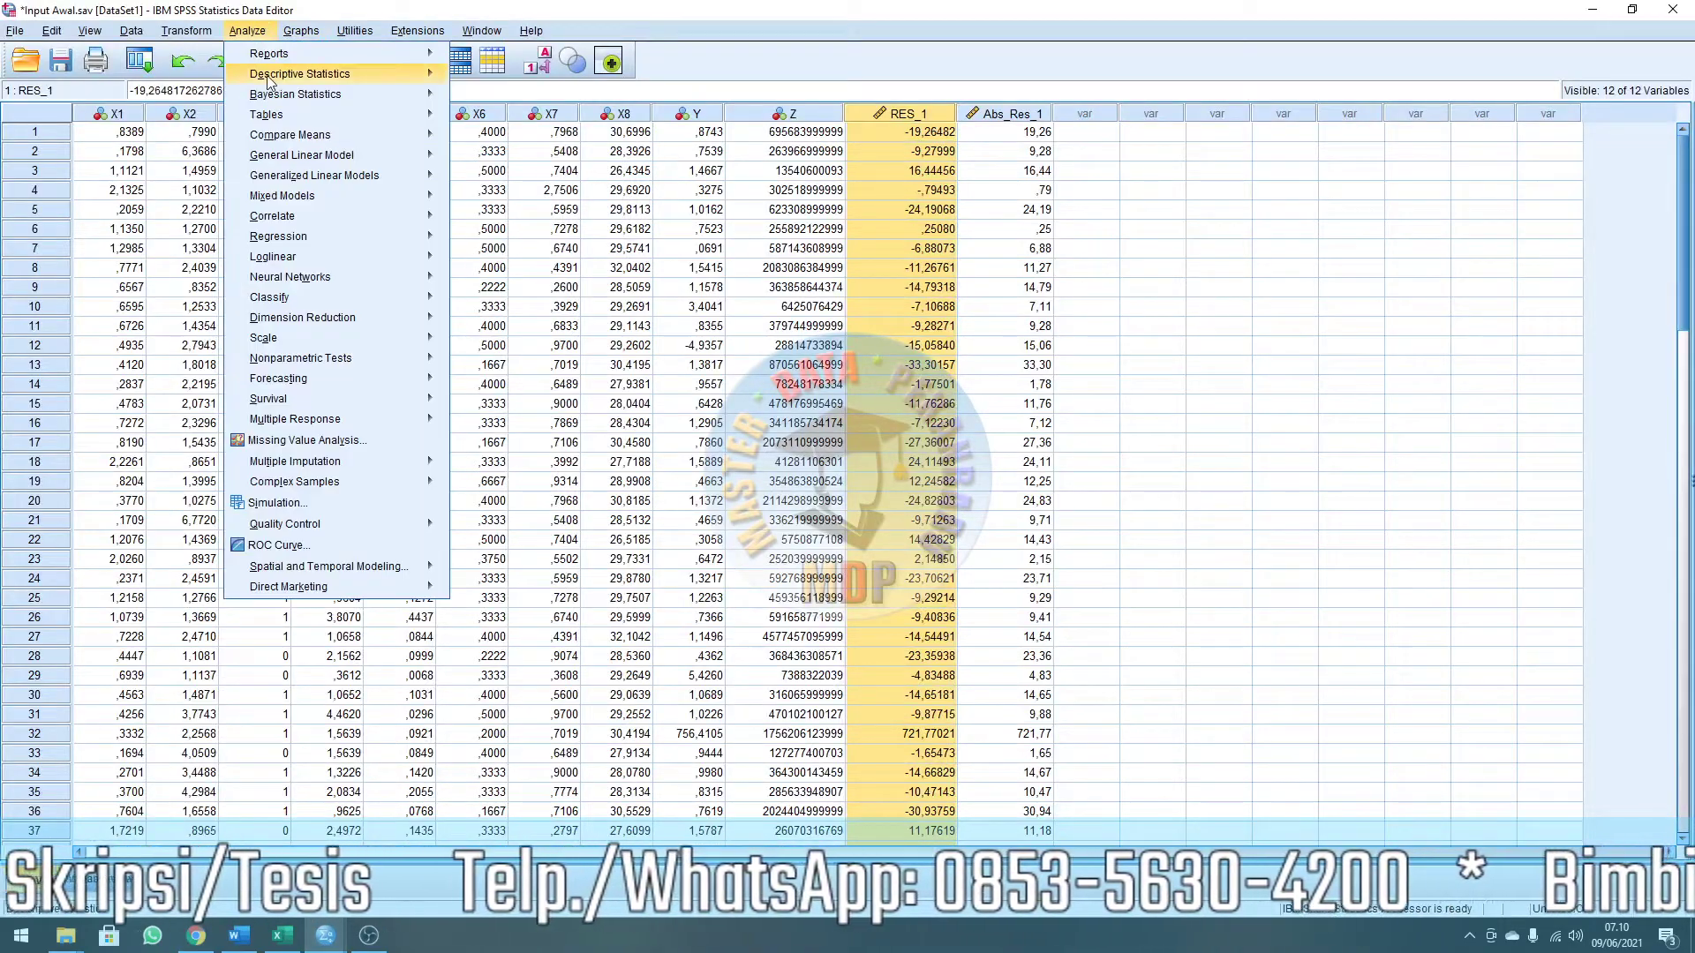
pyautogui.moveTo(287, 81)
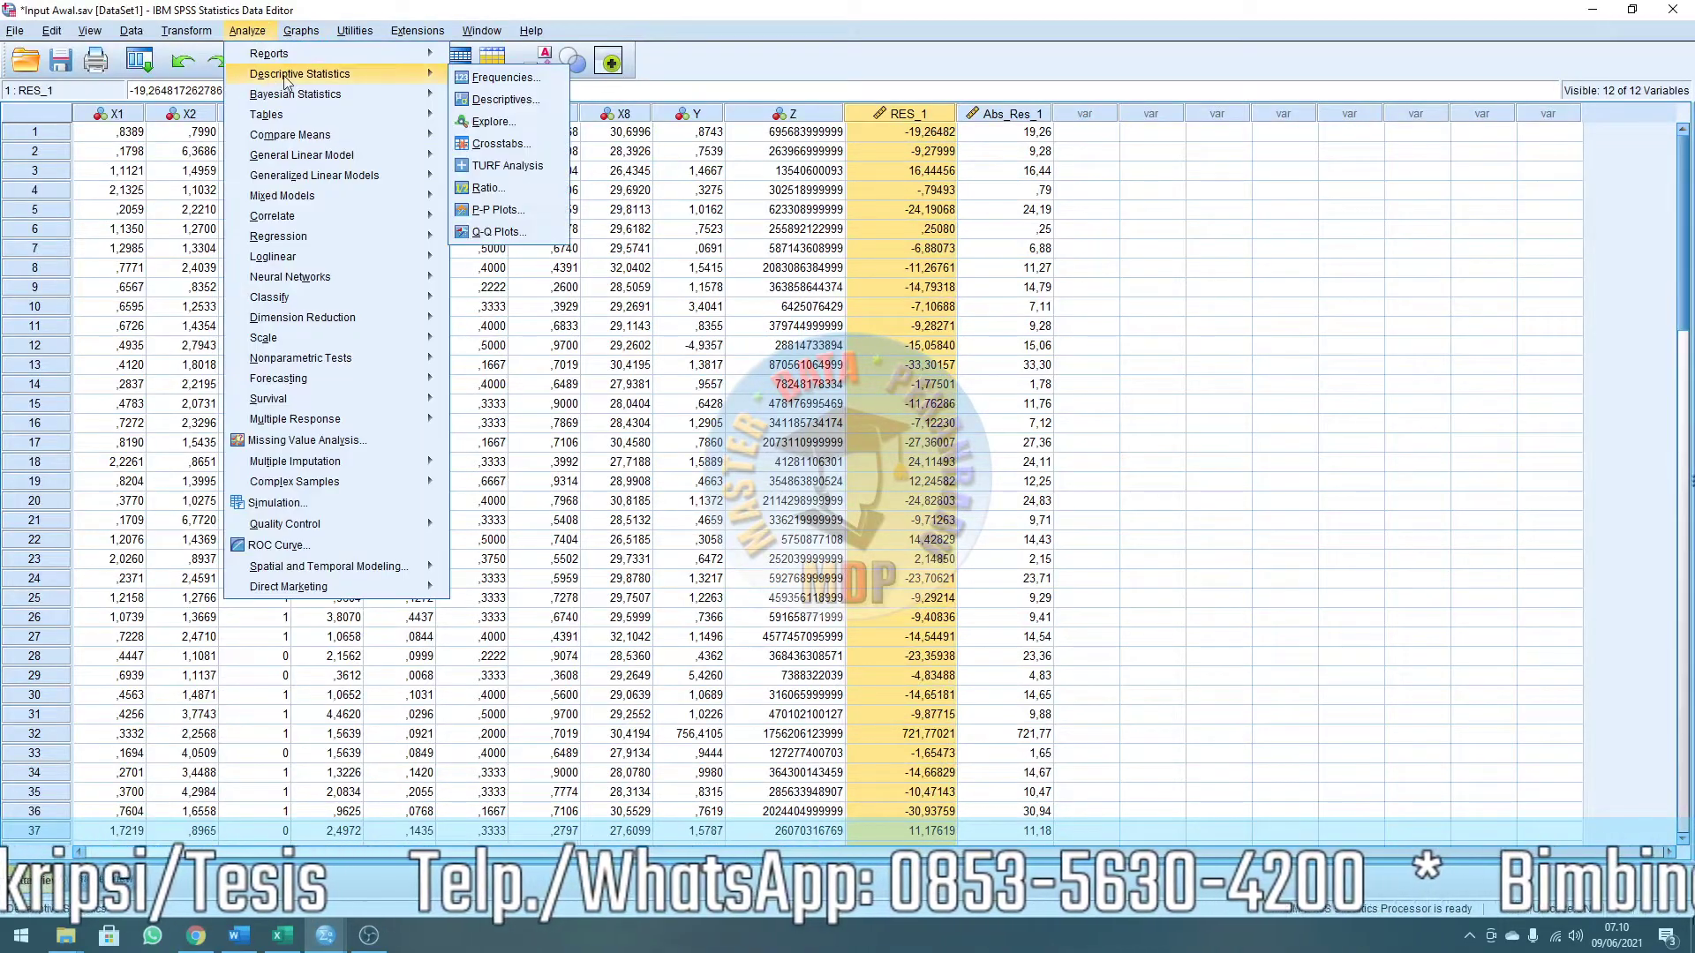
pyautogui.click(502, 101)
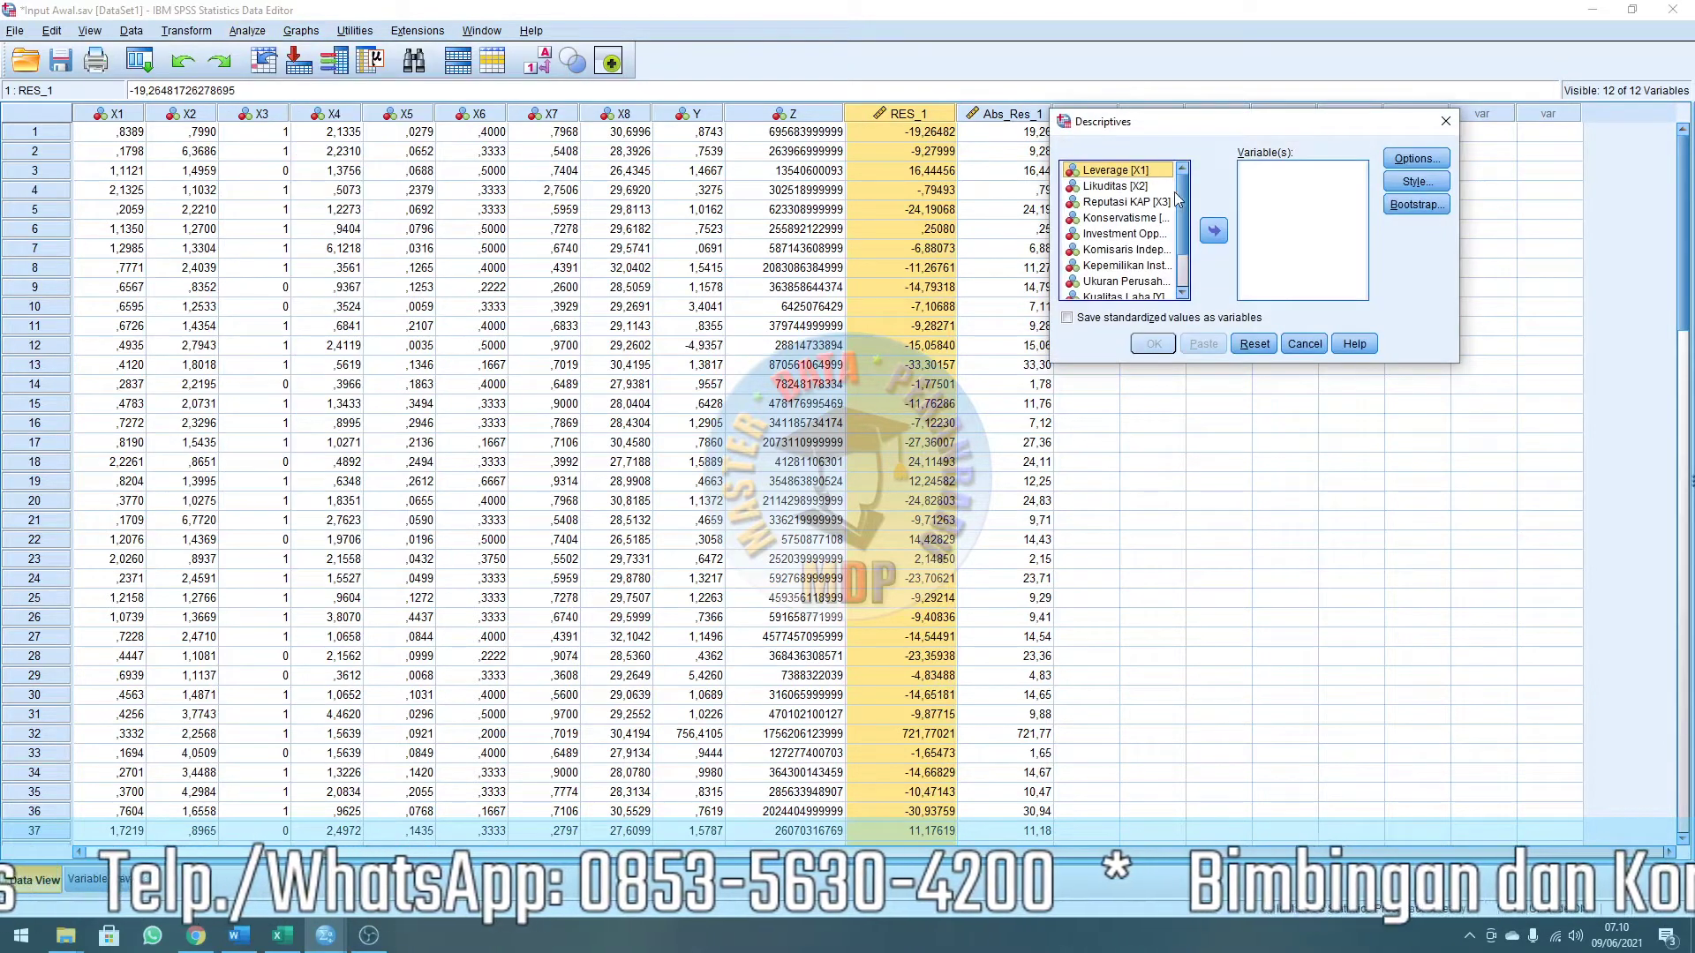
# Run Descriptives on all variables from Leverage to Pertumbuhan Laba with mean, standard deviation, minimum and maximum.
pyautogui.scroll(-1, 1187, 254)
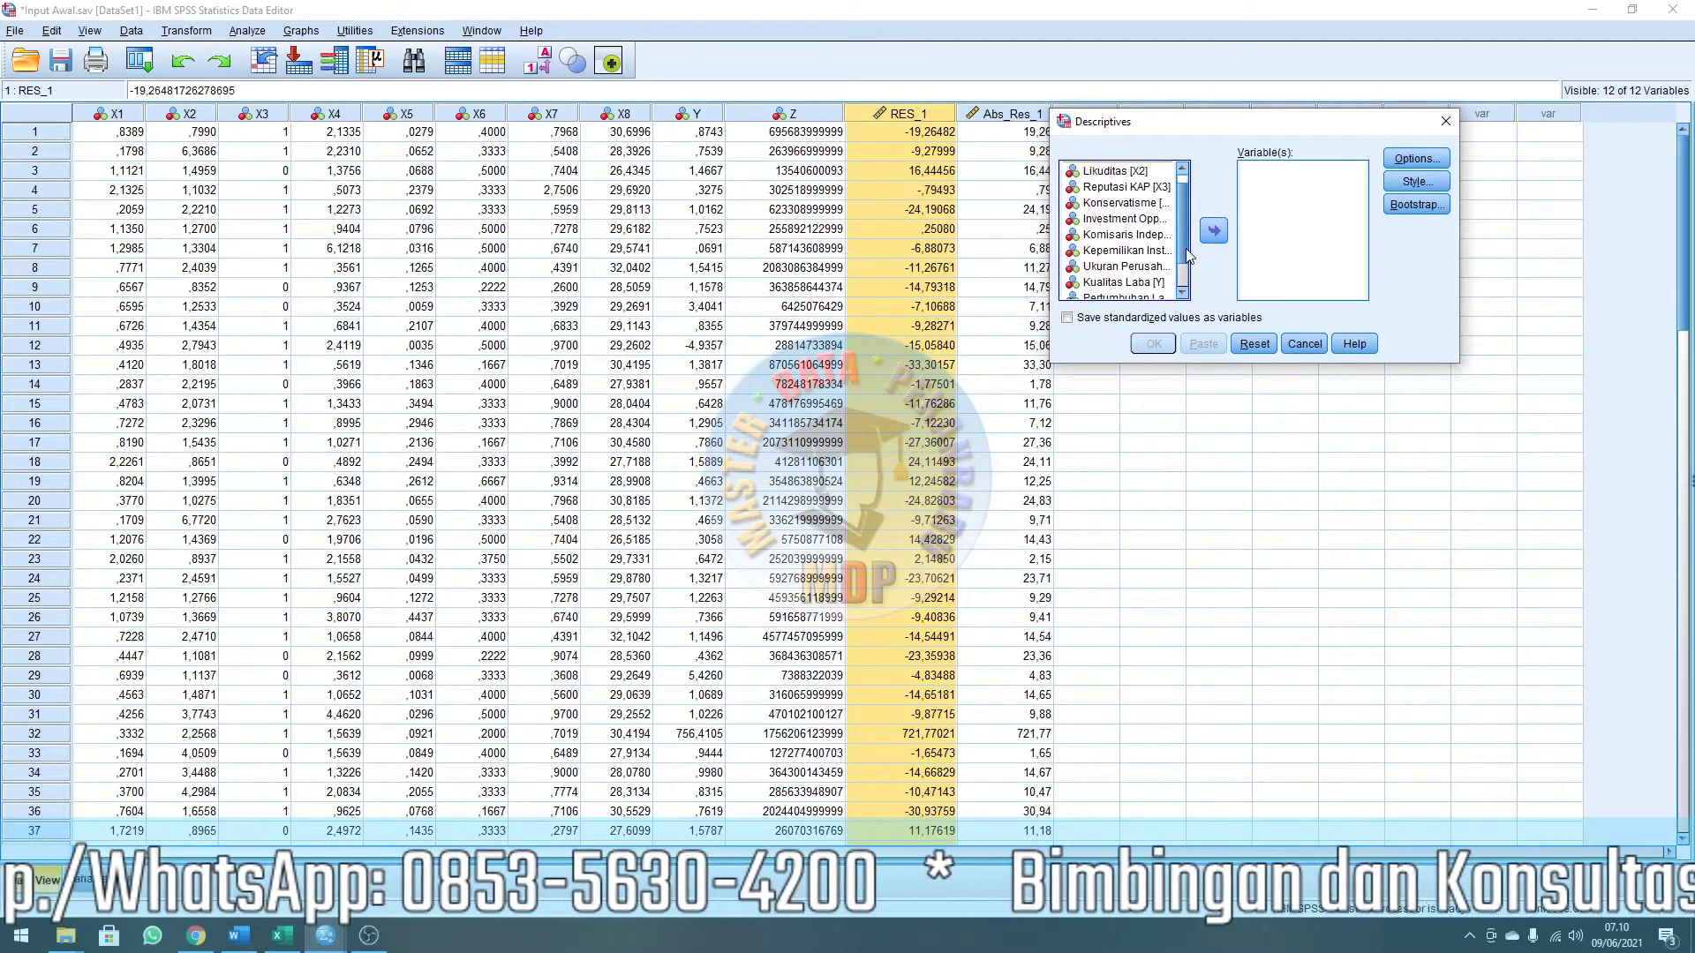
pyautogui.scroll(-3, 1186, 263)
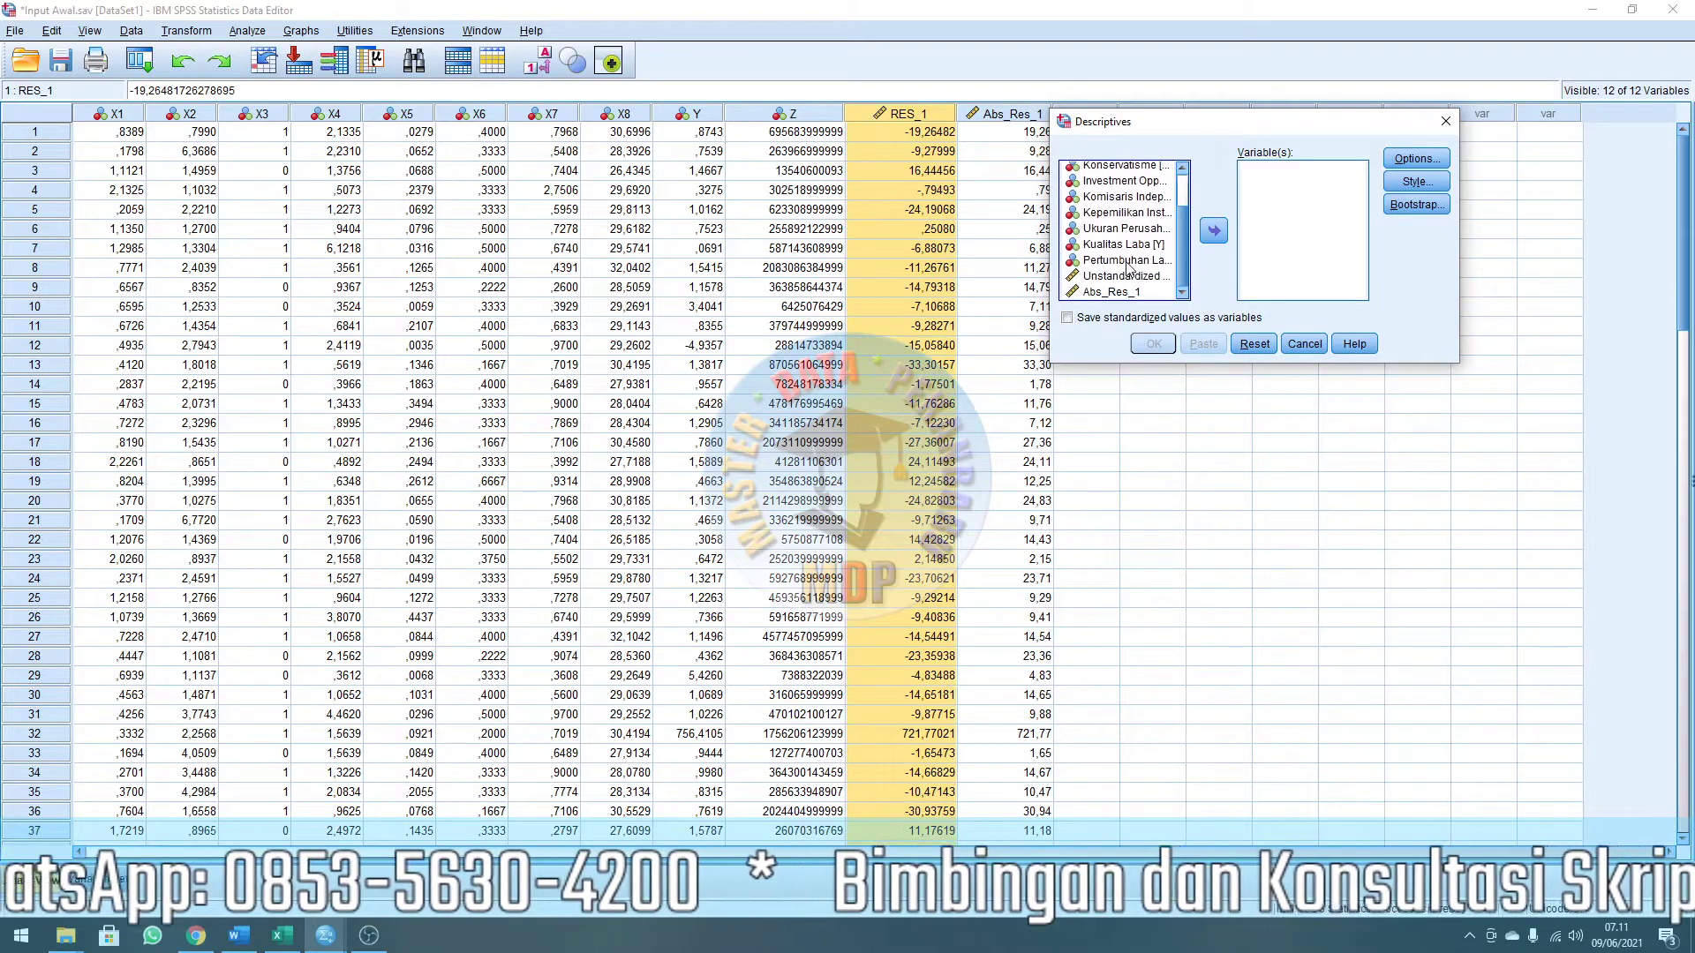
pyautogui.moveTo(1185, 257)
pyautogui.mouseDown()
pyautogui.moveTo(1195, 182)
pyautogui.moveTo(1170, 267)
pyautogui.mouseUp()
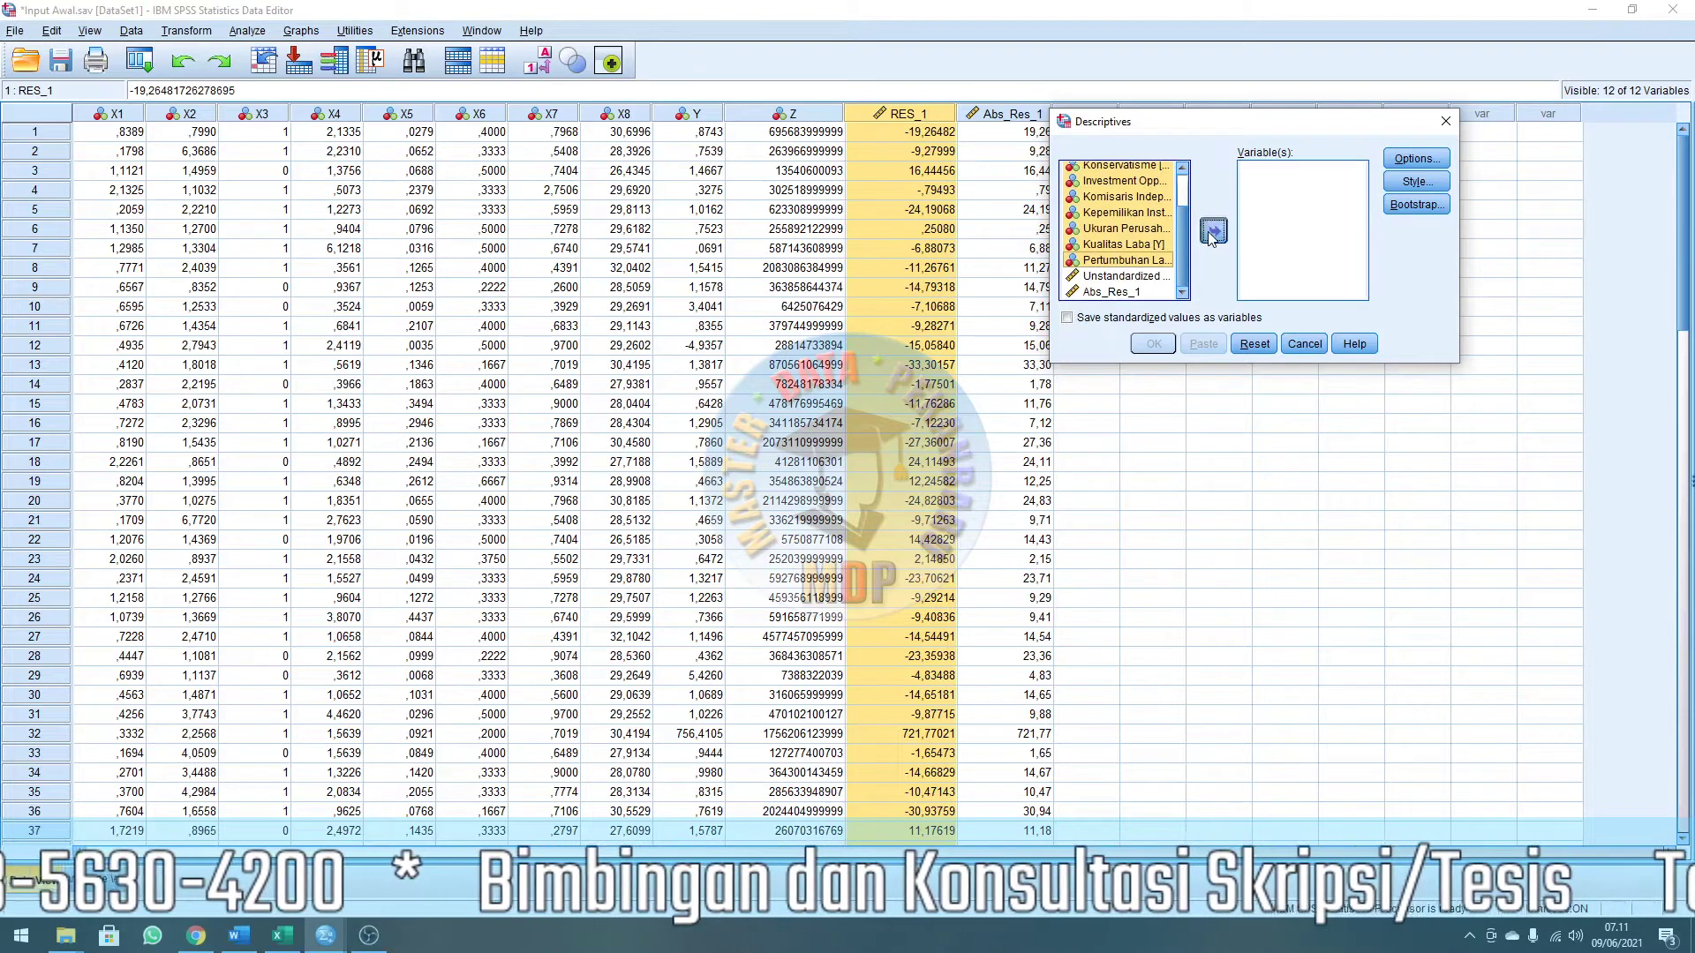
pyautogui.click(1213, 230)
pyautogui.click(1416, 159)
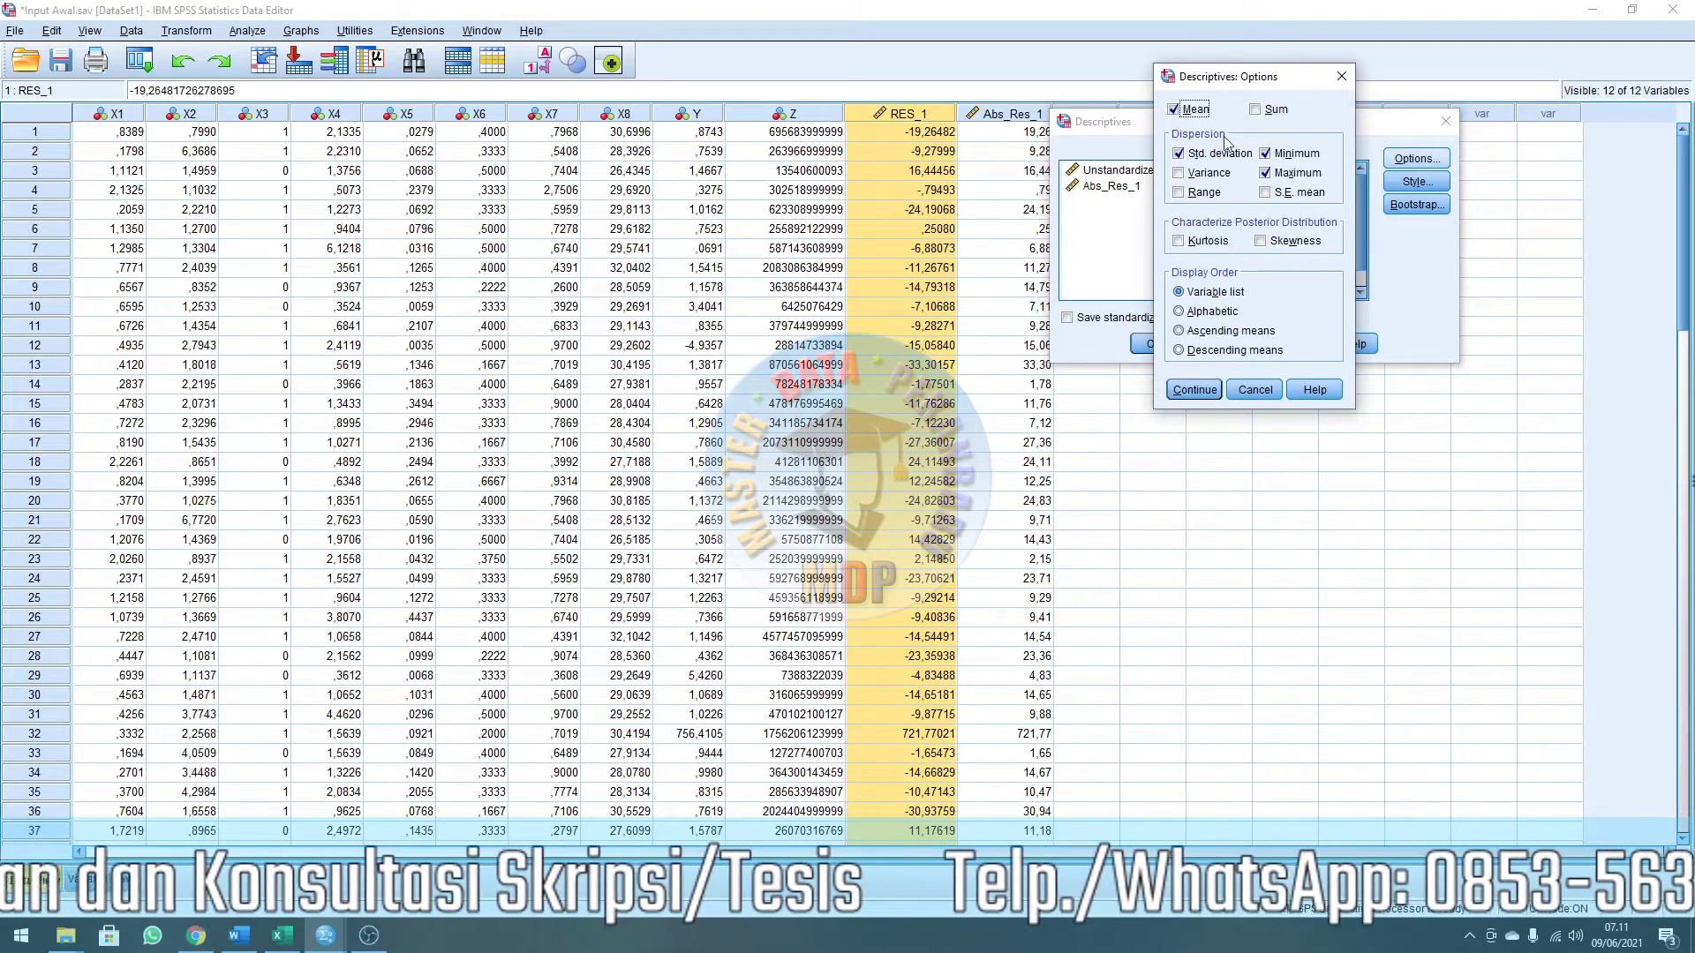
pyautogui.click(1212, 391)
pyautogui.click(1160, 342)
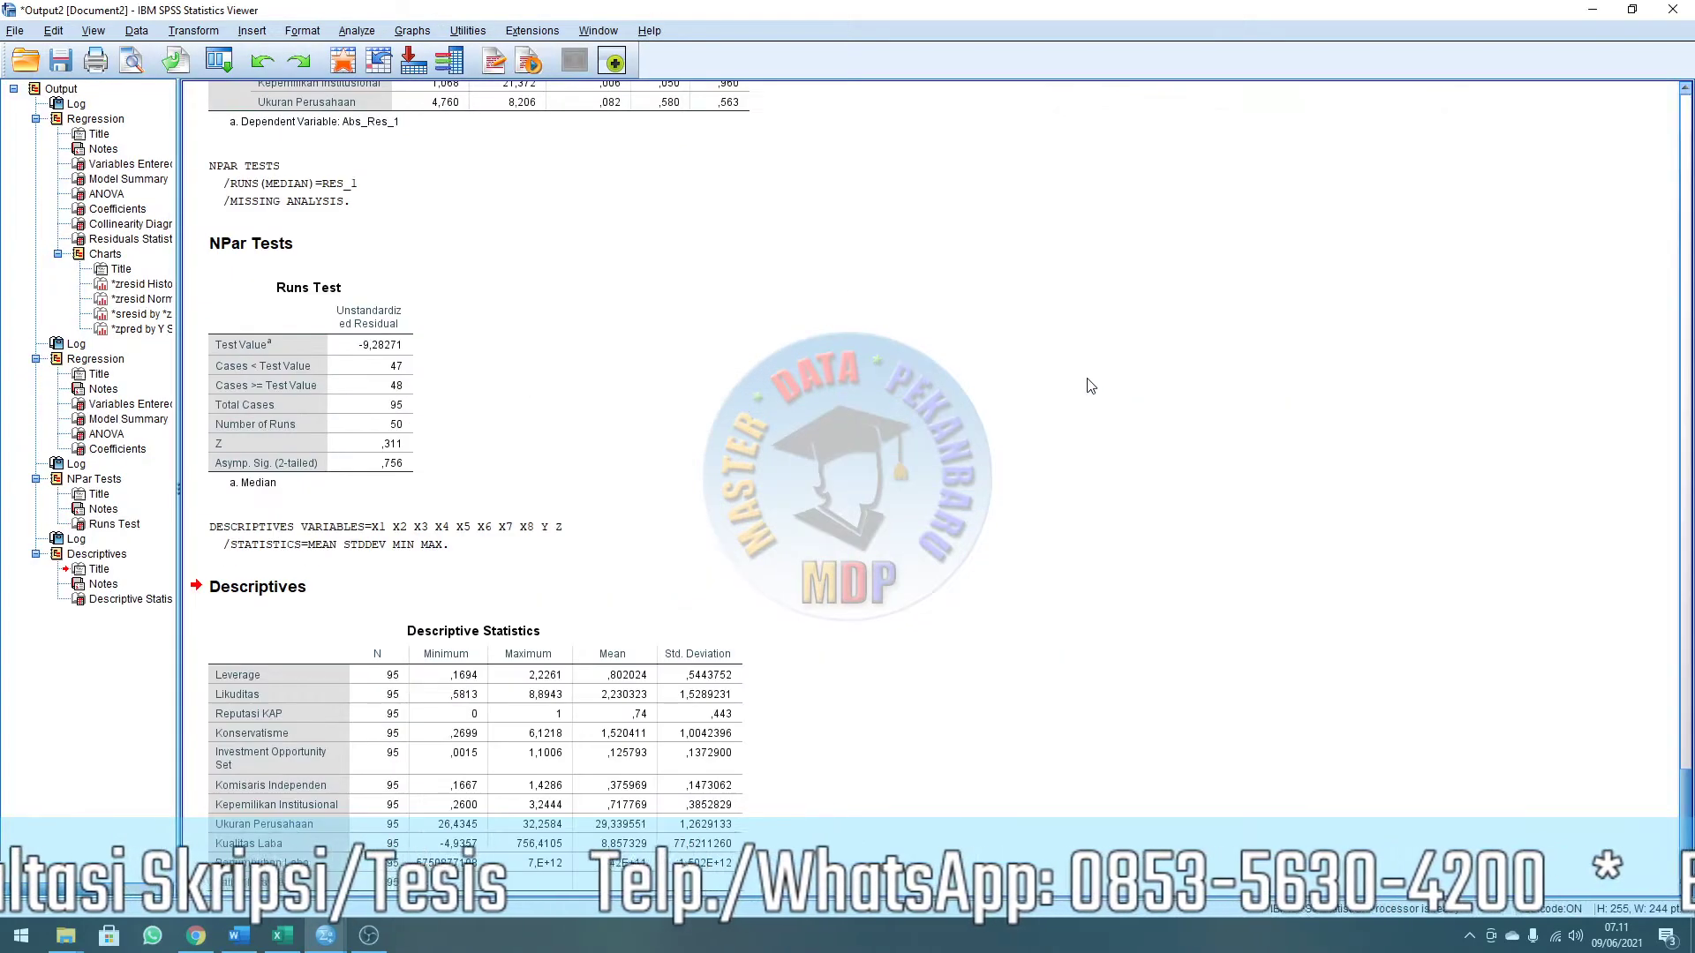
# Copy the Descriptive Statistics table from the SPSS output and paste it under the Stastistik Deskriptif heading in the Hasil Word document.
pyautogui.click(326, 611)
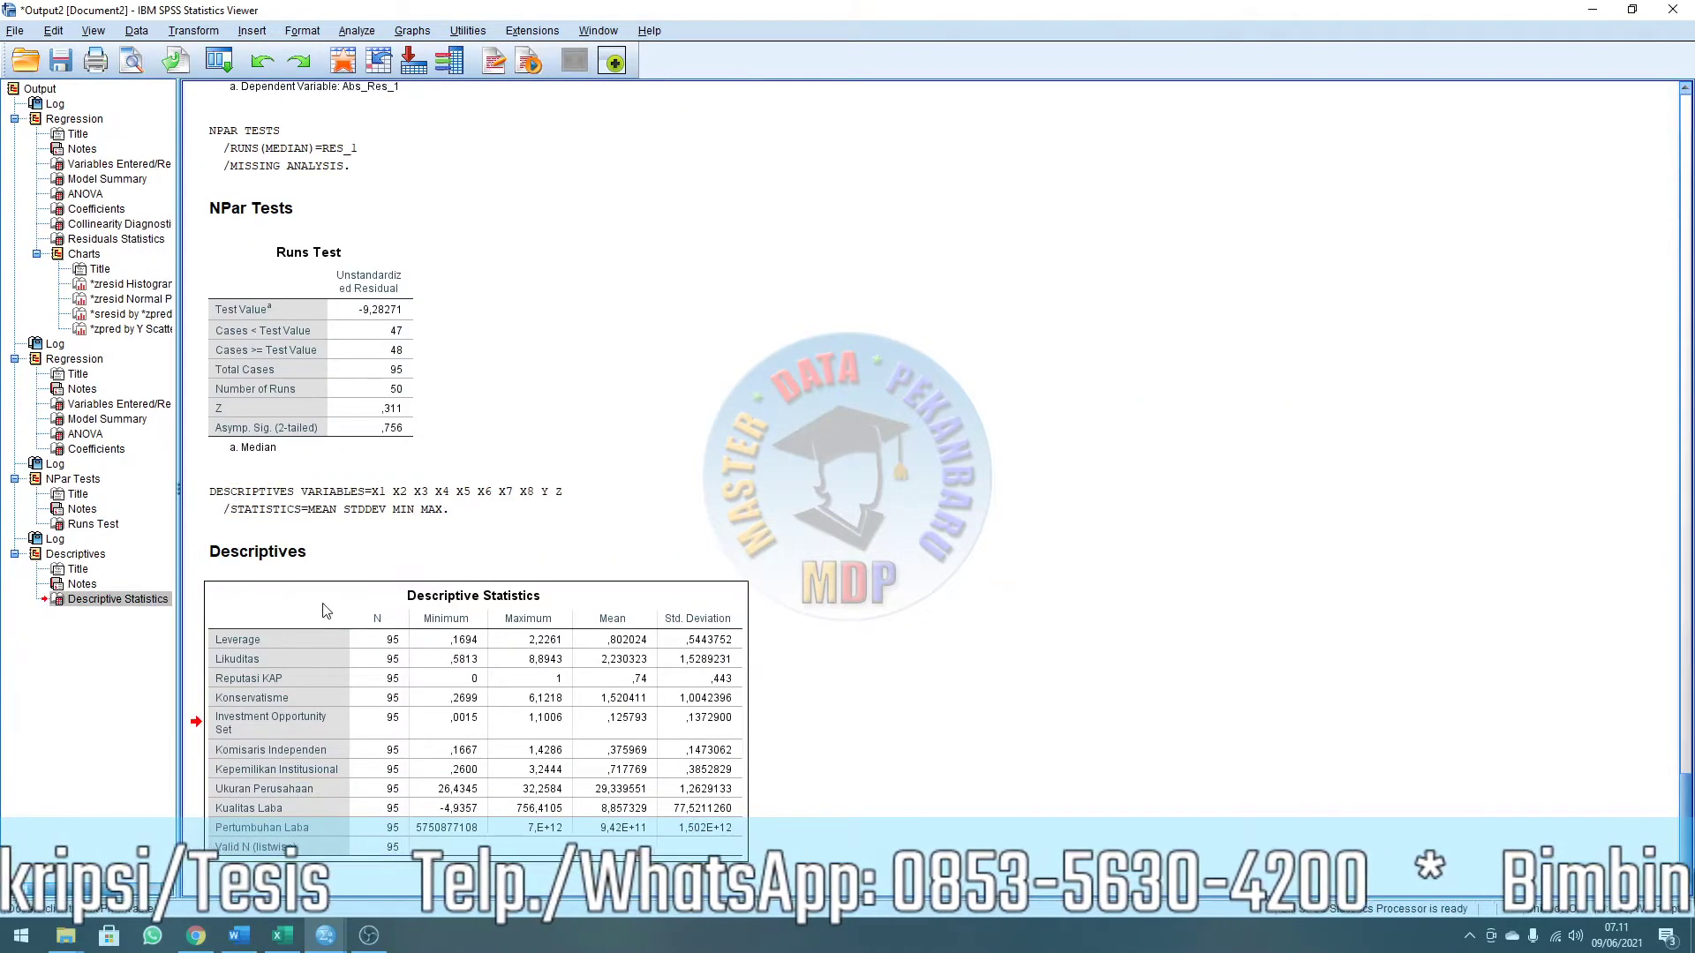
pyautogui.rightClick(333, 611)
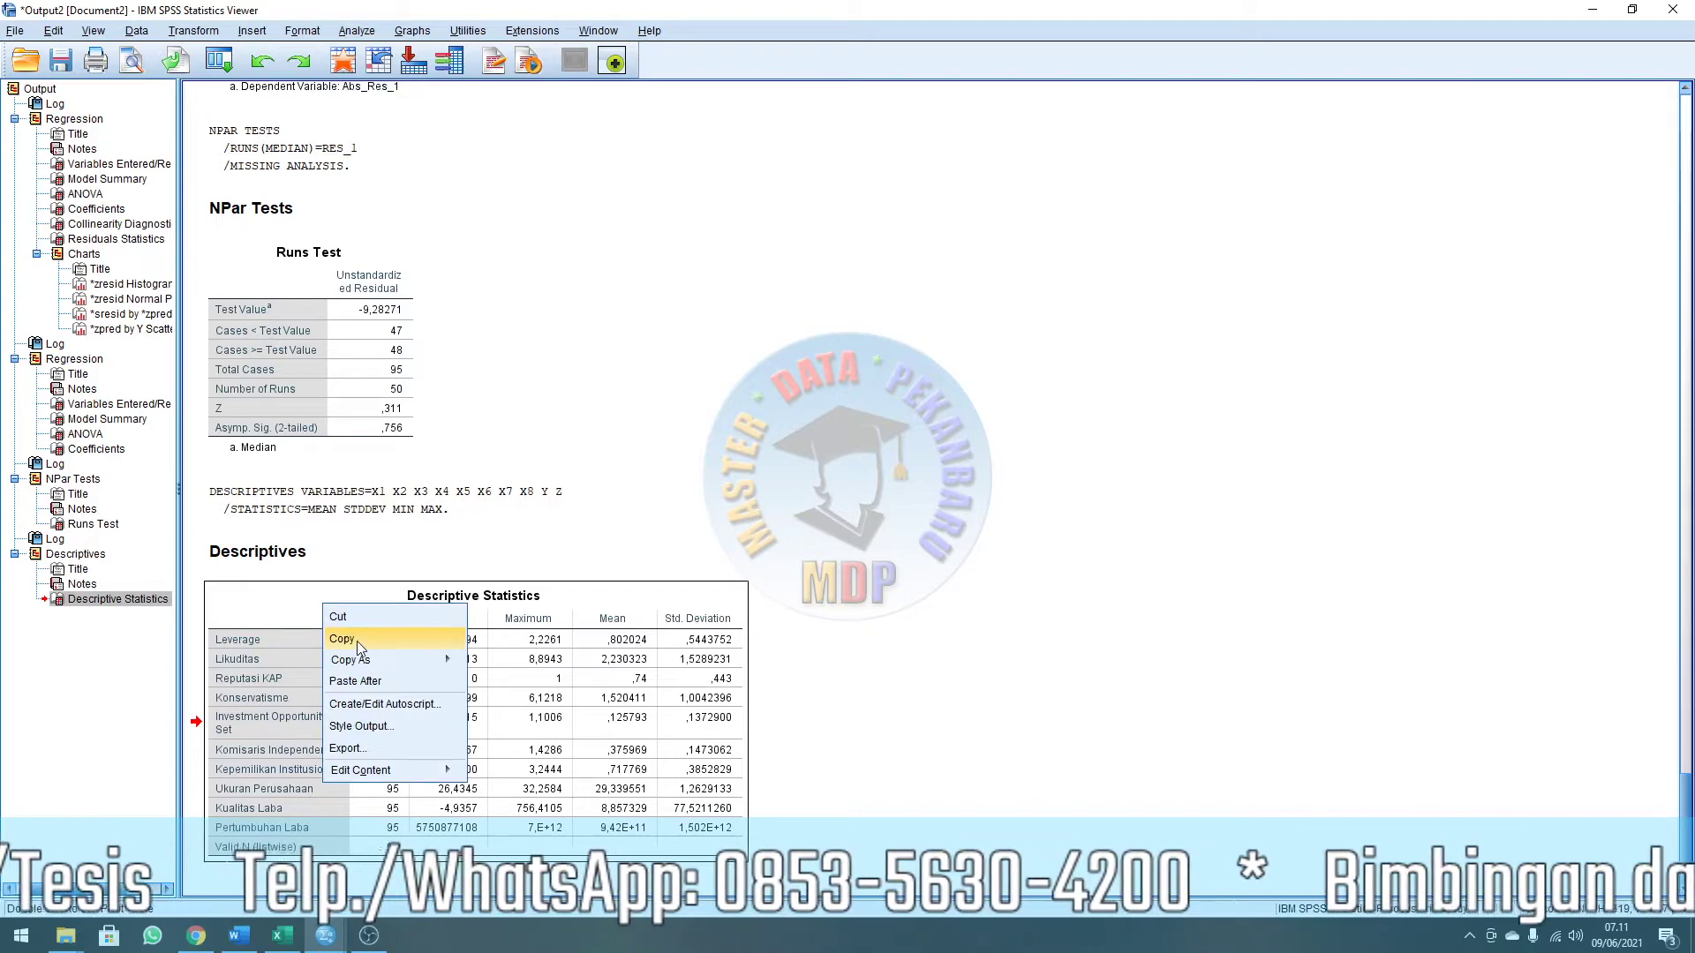
pyautogui.click(356, 639)
pyautogui.click(242, 939)
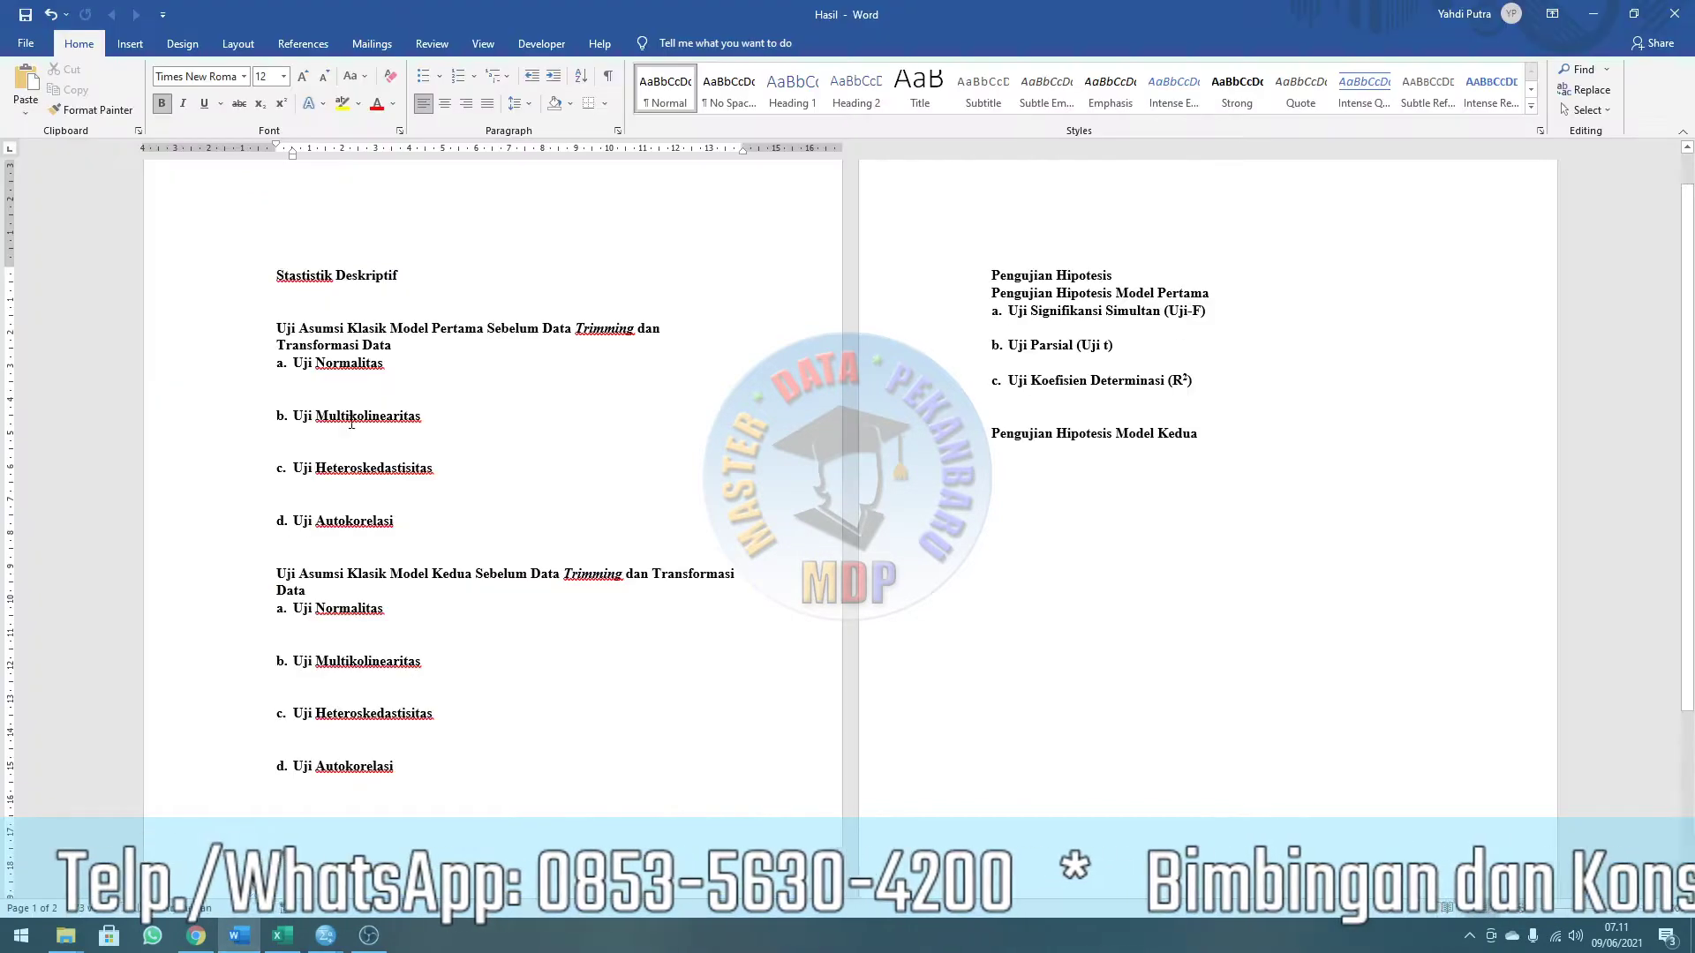
pyautogui.click(315, 296)
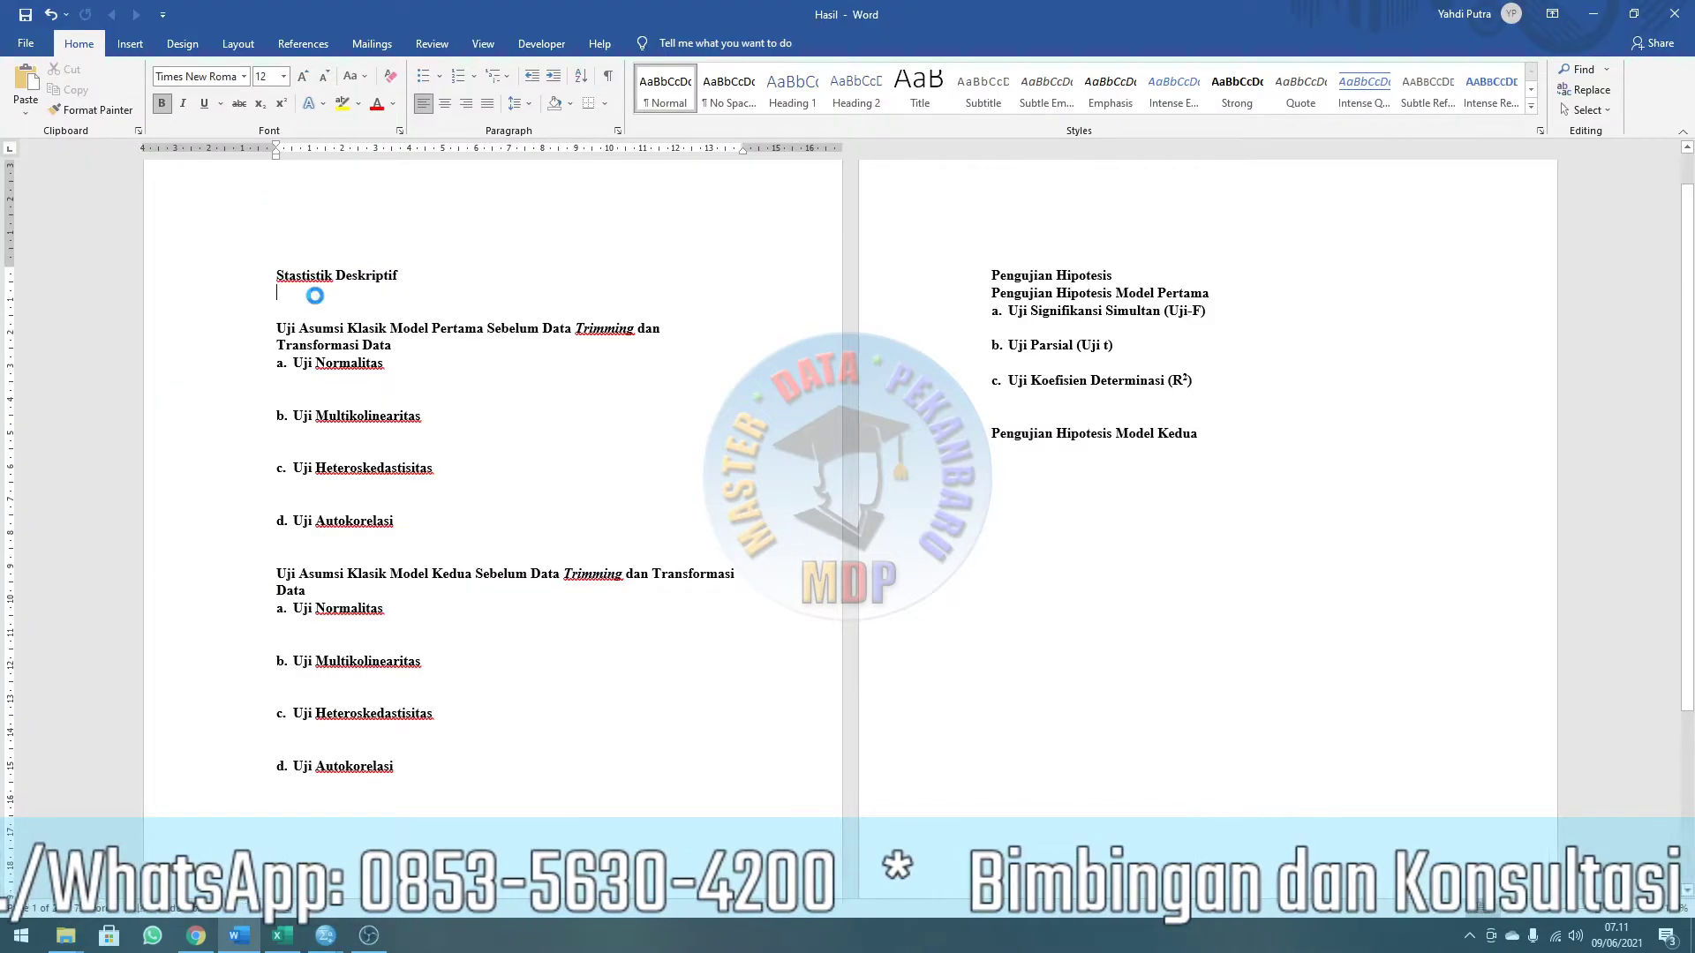
pyautogui.hotkey('ctrl', 'v')
# AutoFit the pasted Descriptive Statistics table to its contents and place the cursor under the first model's Uji Normalitas heading.
pyautogui.rightClick(268, 296)
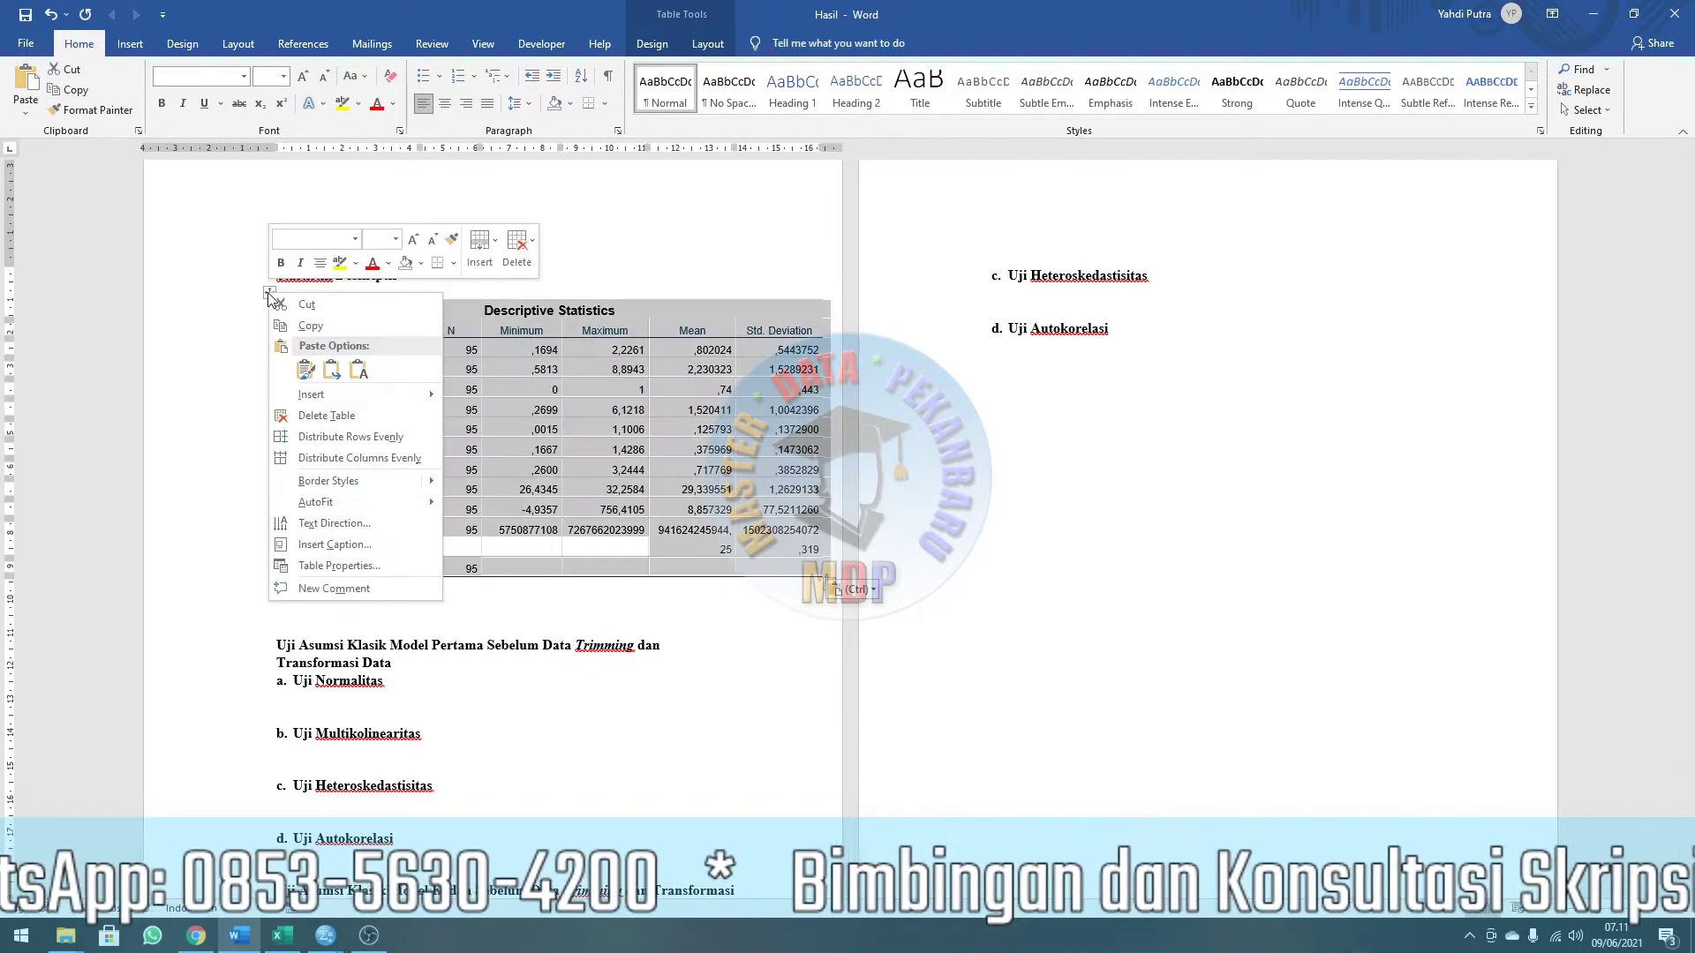
pyautogui.moveTo(397, 502)
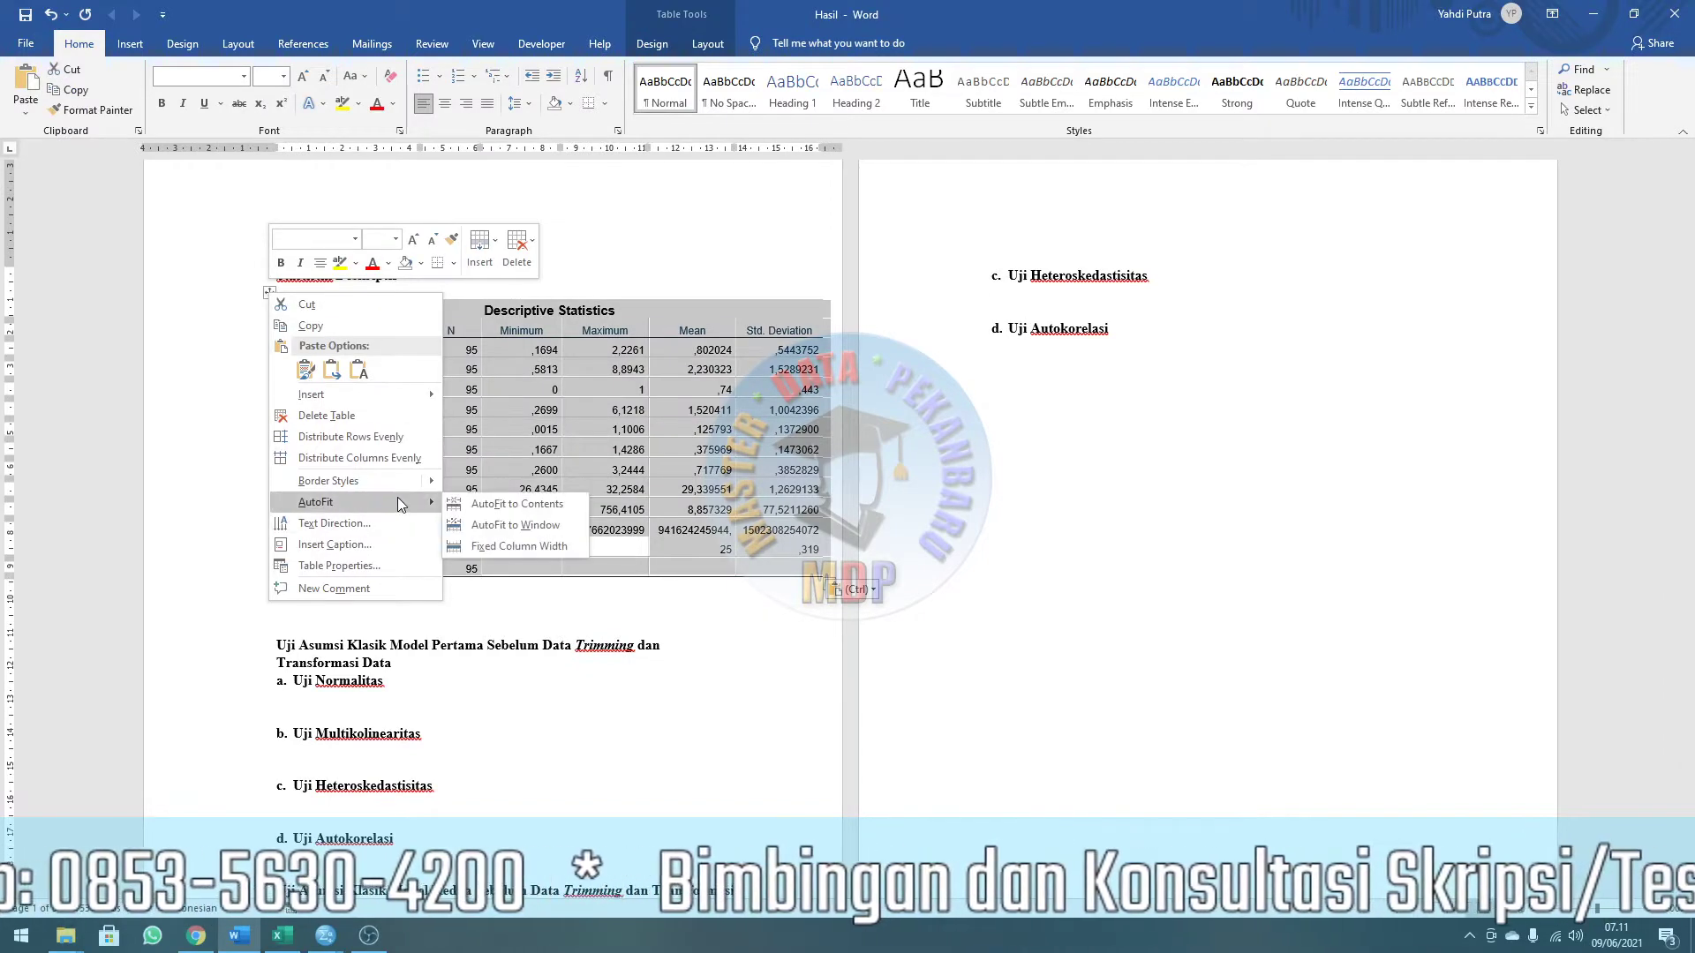
pyautogui.click(517, 504)
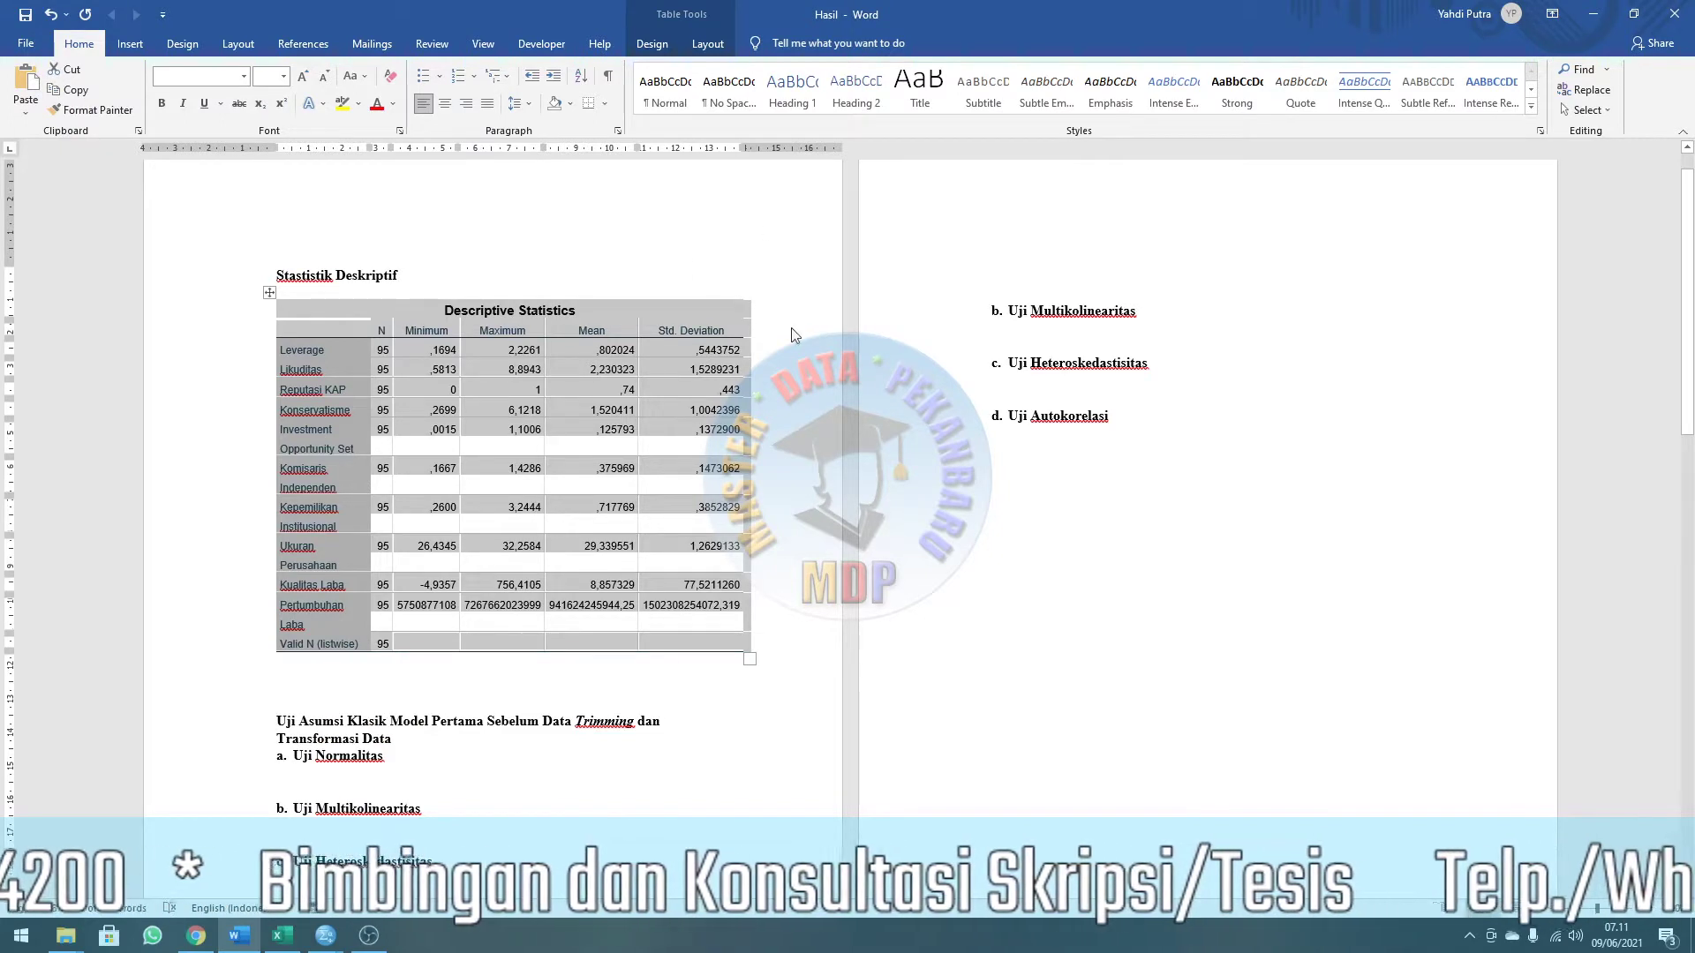
pyautogui.click(412, 685)
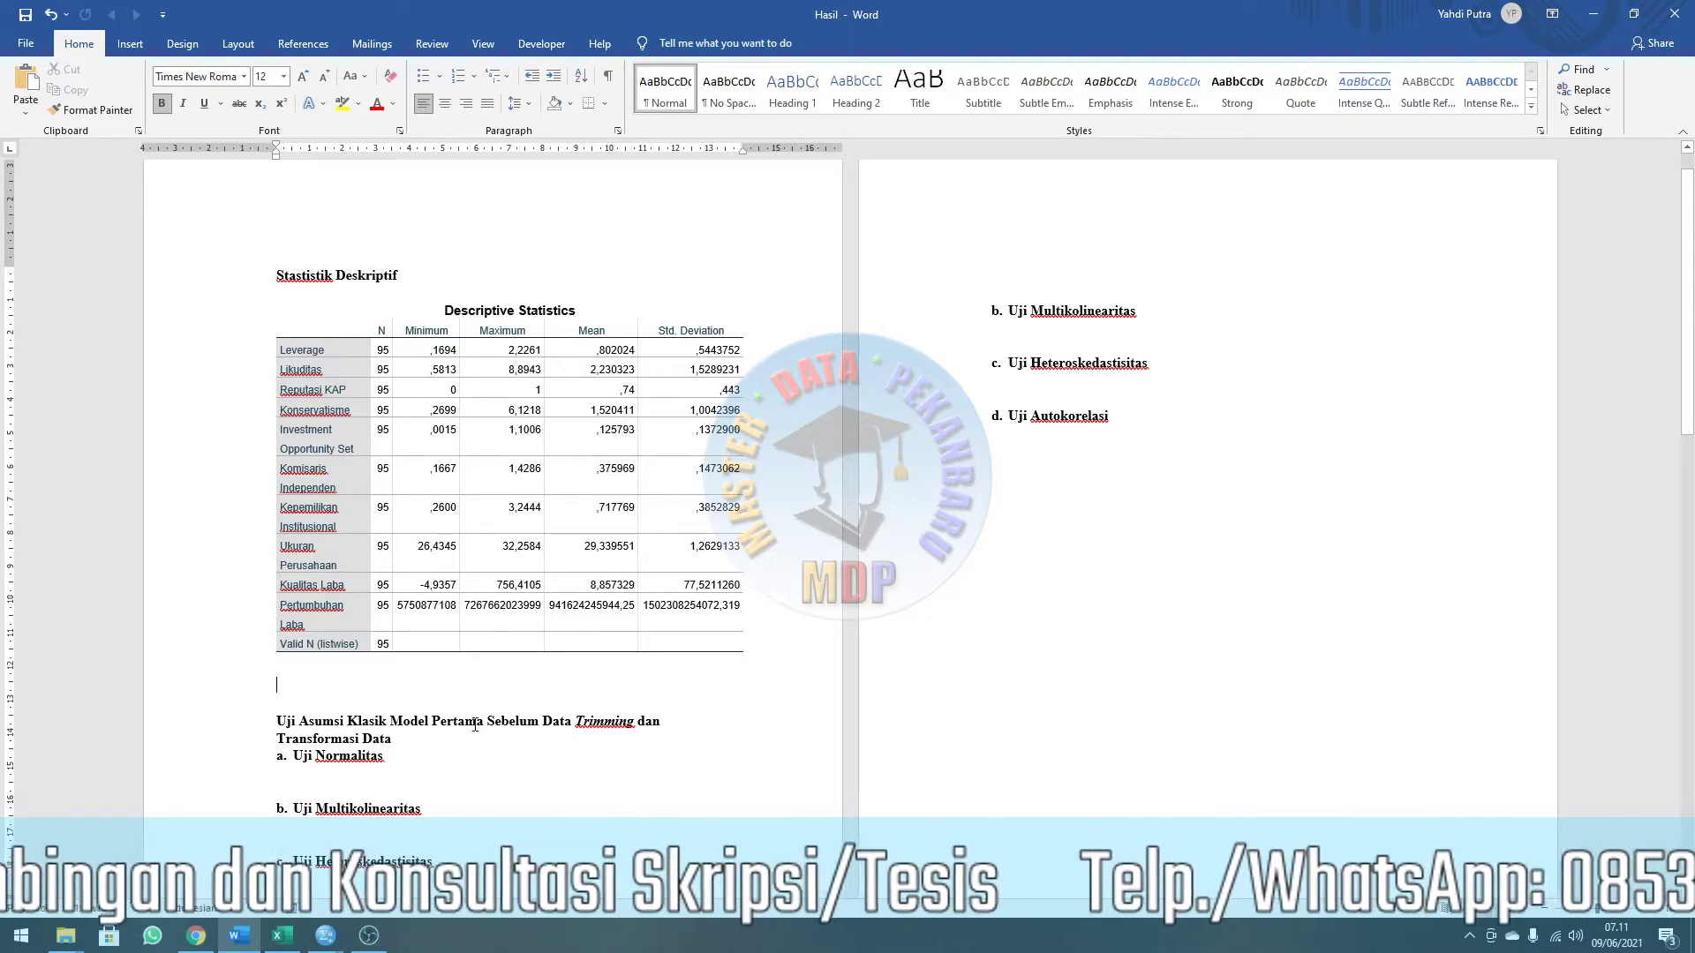
pyautogui.scroll(-1, 439, 699)
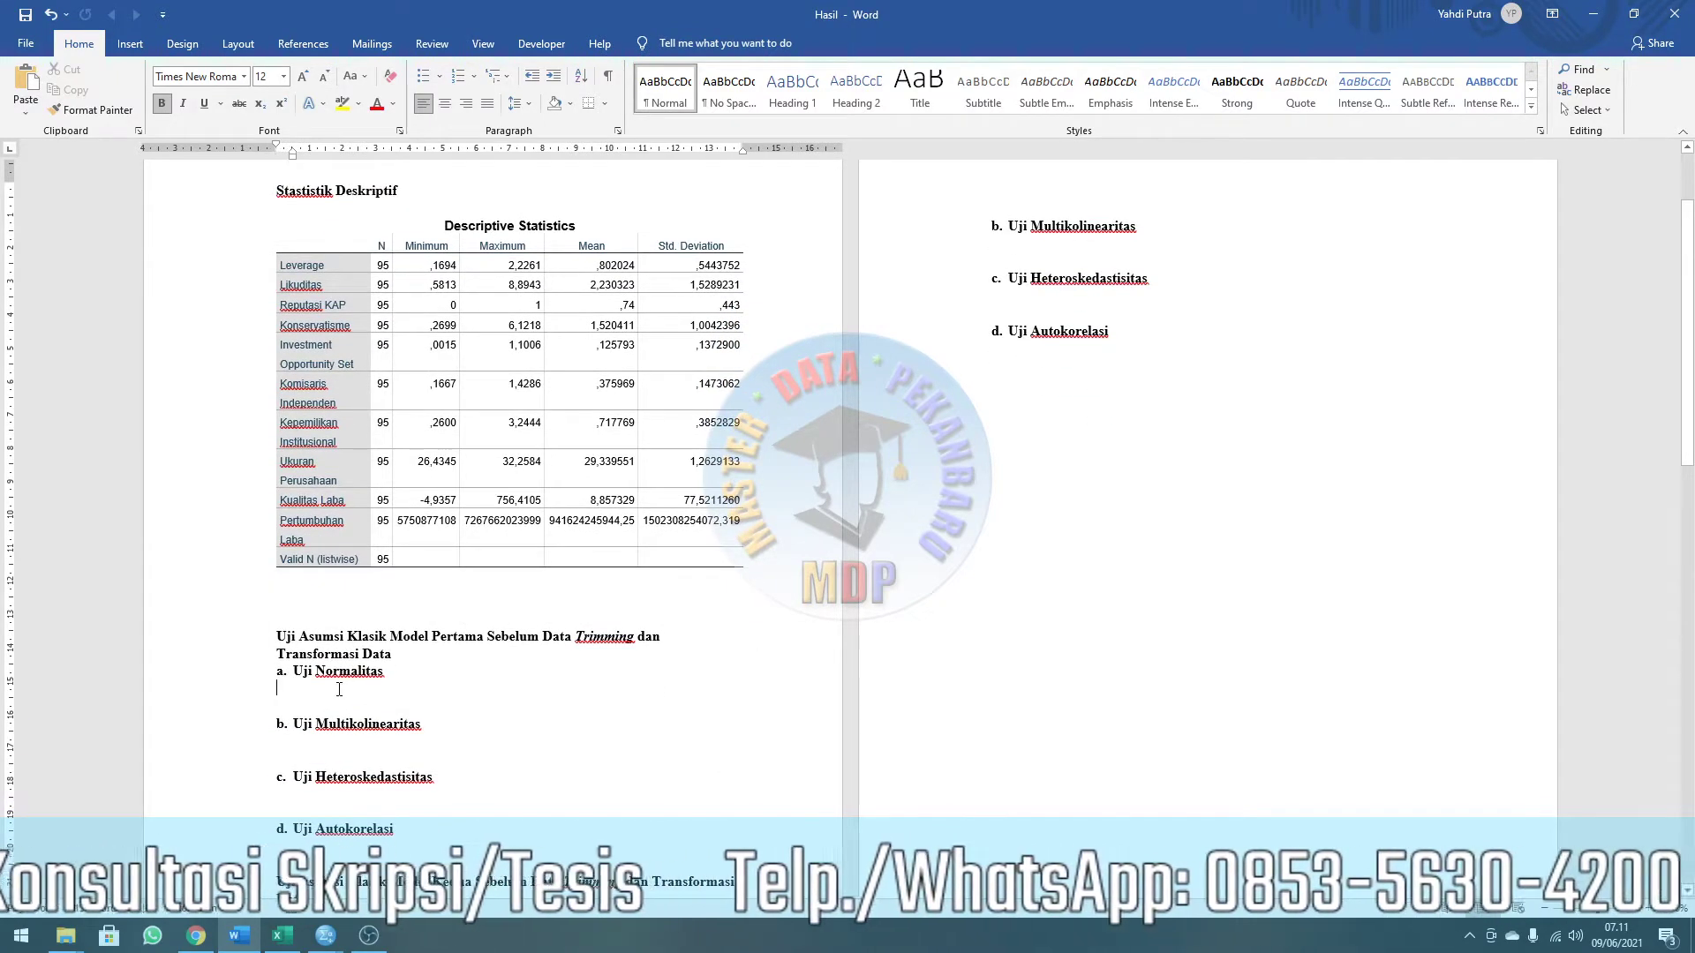
# Switch to the SPSS output and review the Kualitas Laba regression tables up to the Residuals Statistics.
pyautogui.hotkey('alt', 'Tab')
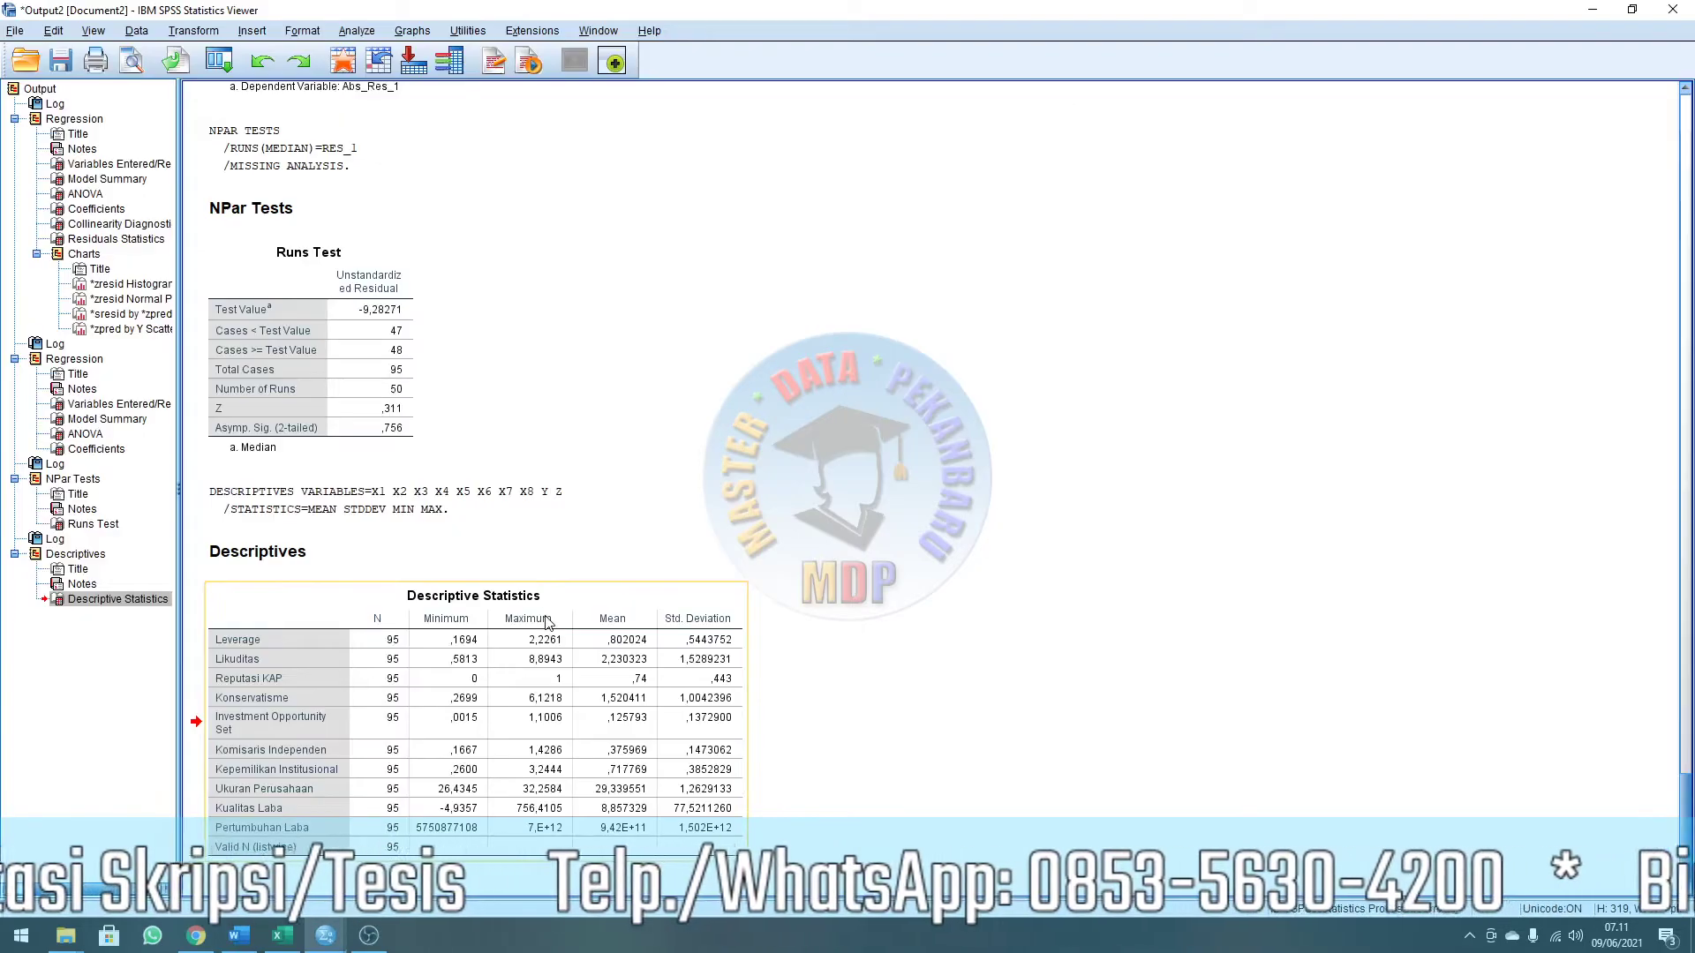
pyautogui.scroll(20, 781, 563)
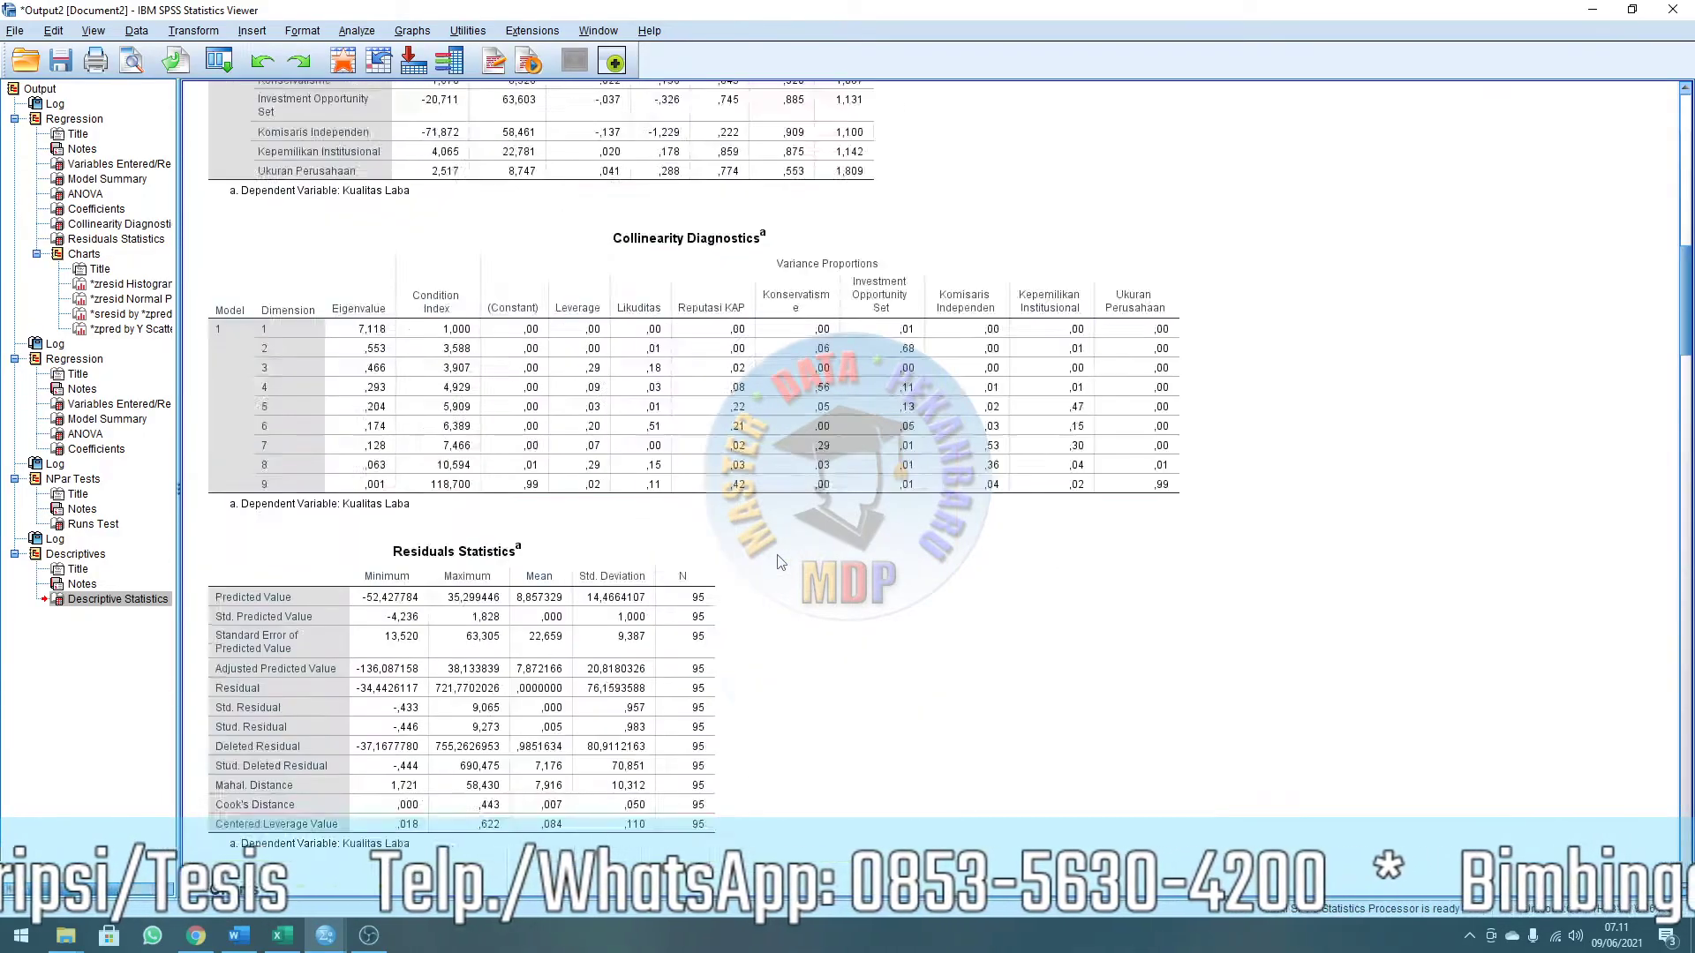
pyautogui.scroll(15, 781, 562)
pyautogui.scroll(-10, 555, 576)
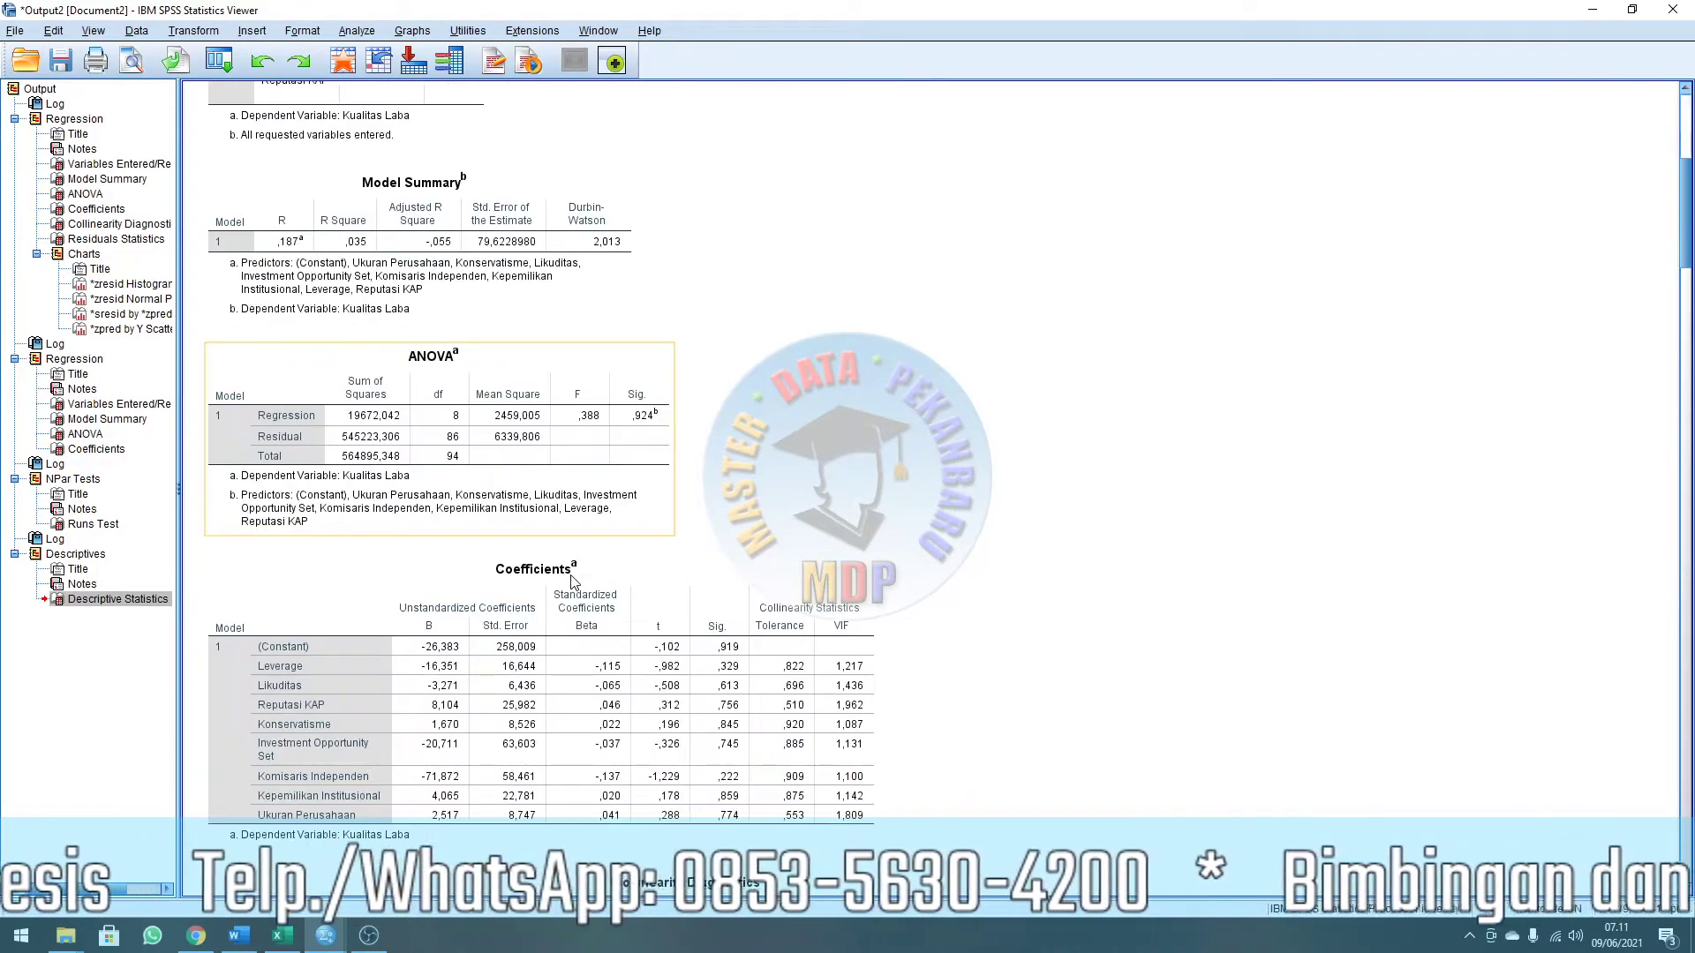
pyautogui.scroll(-15, 572, 580)
# Switch to the sample Bab 4 PDF in Chrome and examine how the Uji Normalitas section presents its histogram, P-P plot and Kolmogorov-Smirnov table.
pyautogui.hotkey('alt', 'Tab')
pyautogui.hotkey('alt', 'Tab')
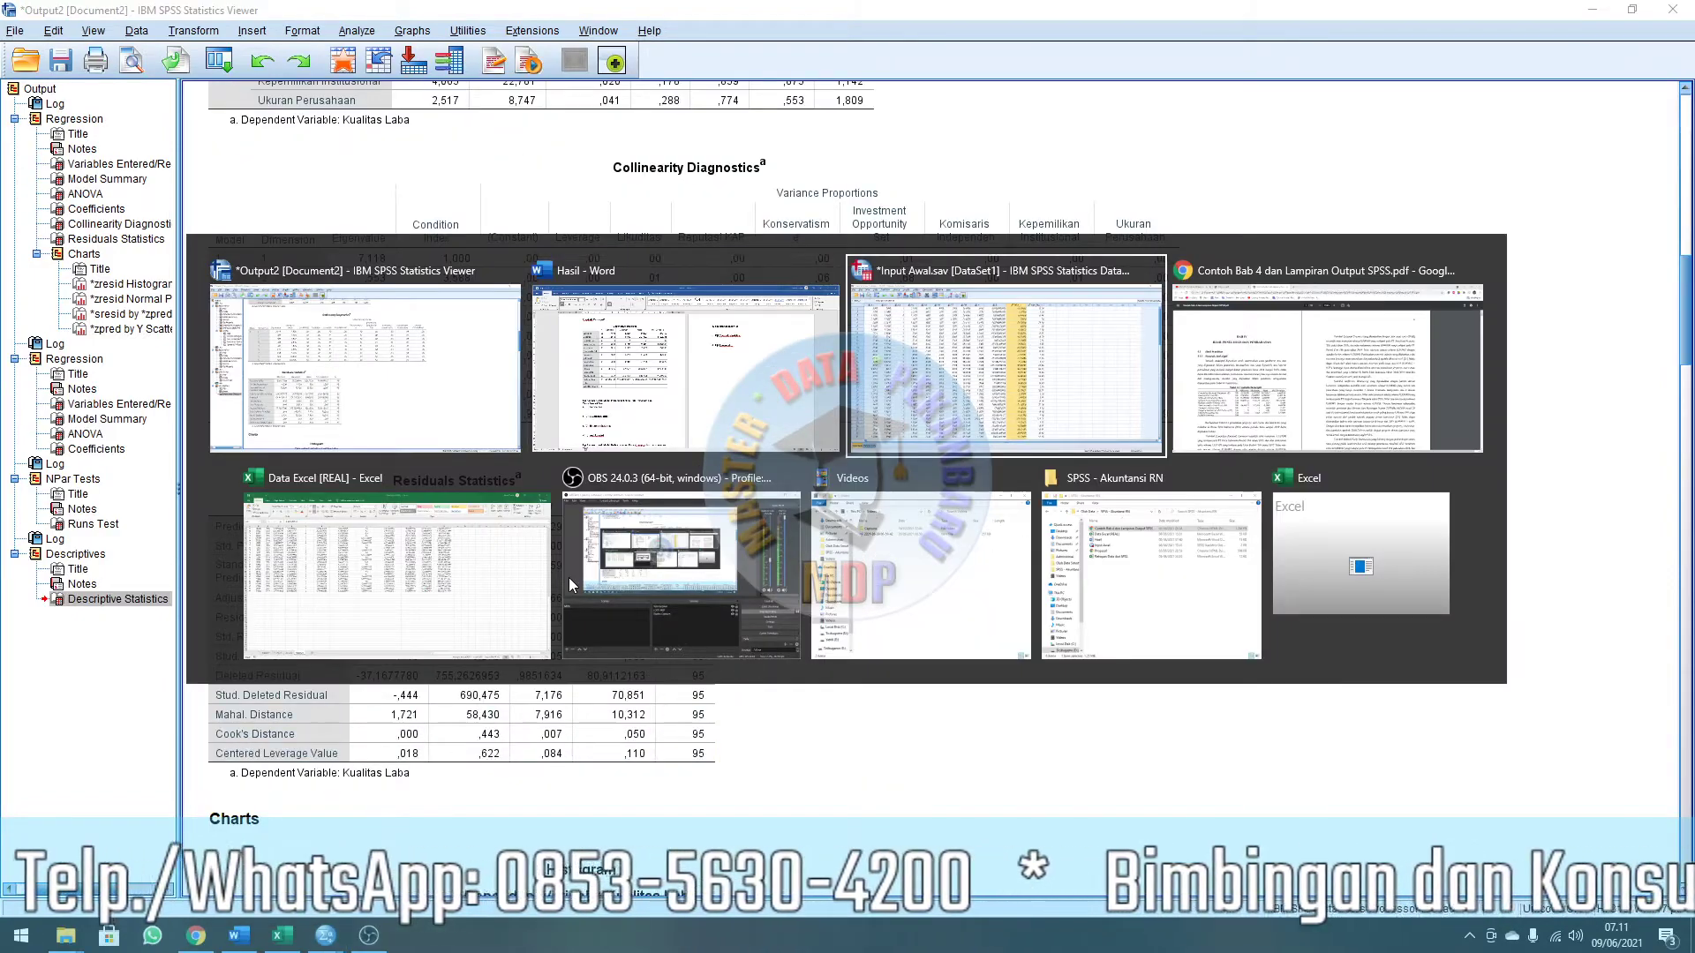
pyautogui.hotkey('alt', 'Tab')
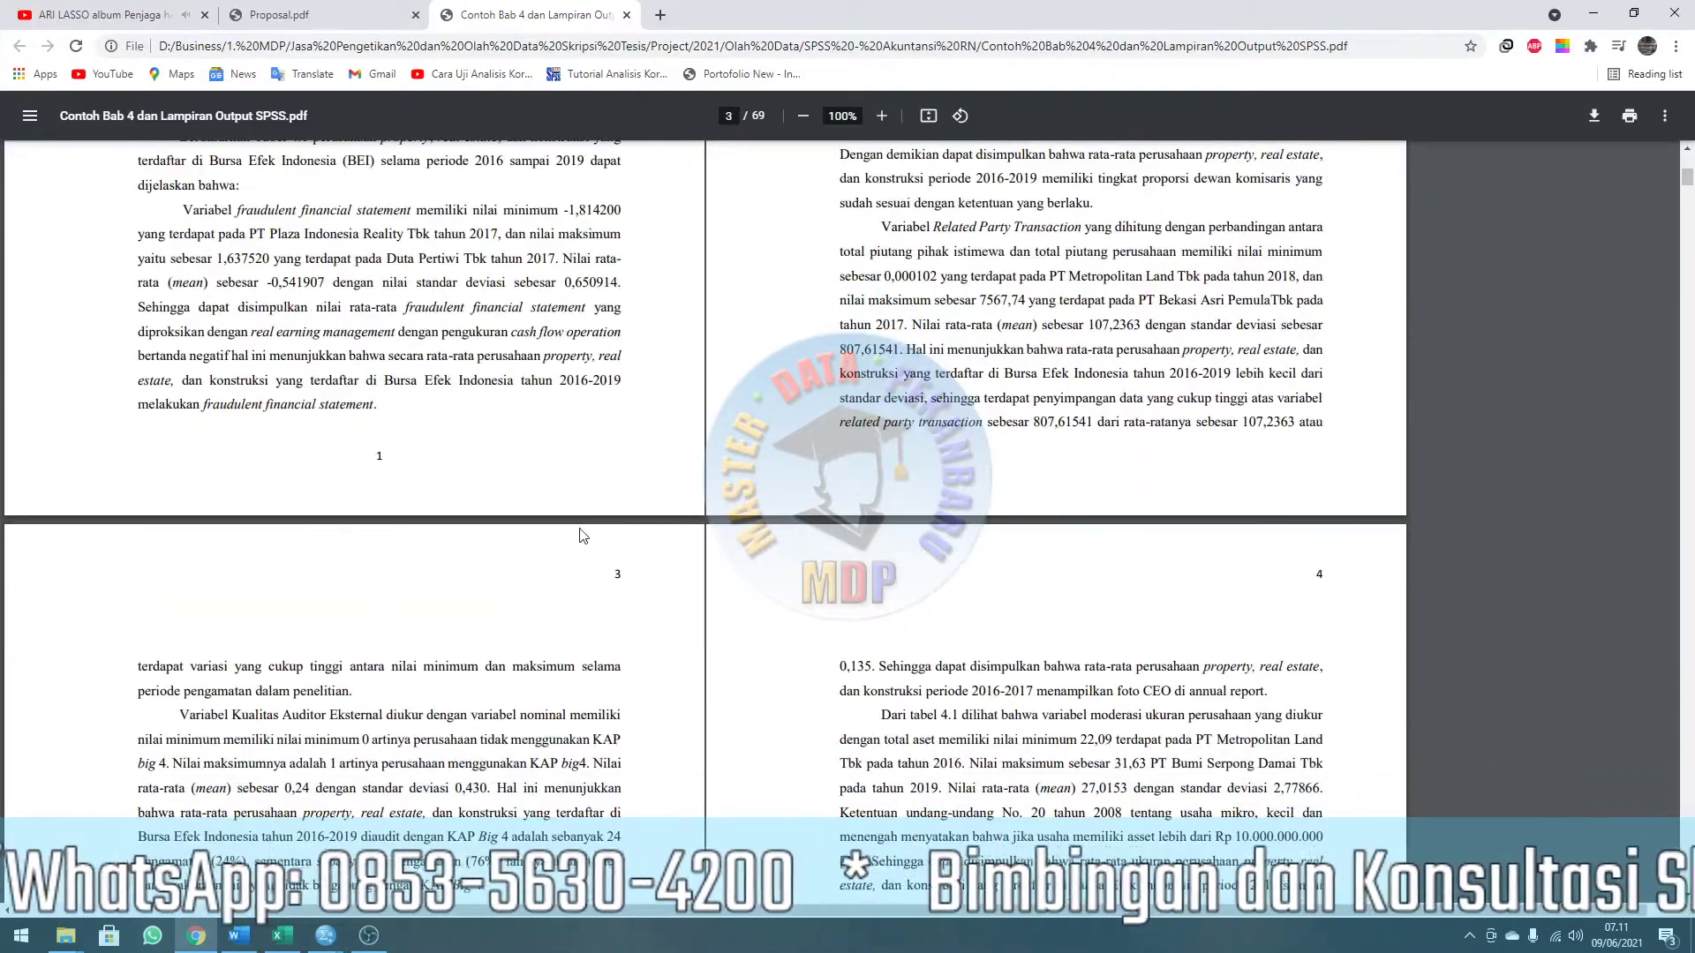
pyautogui.scroll(-15, 582, 535)
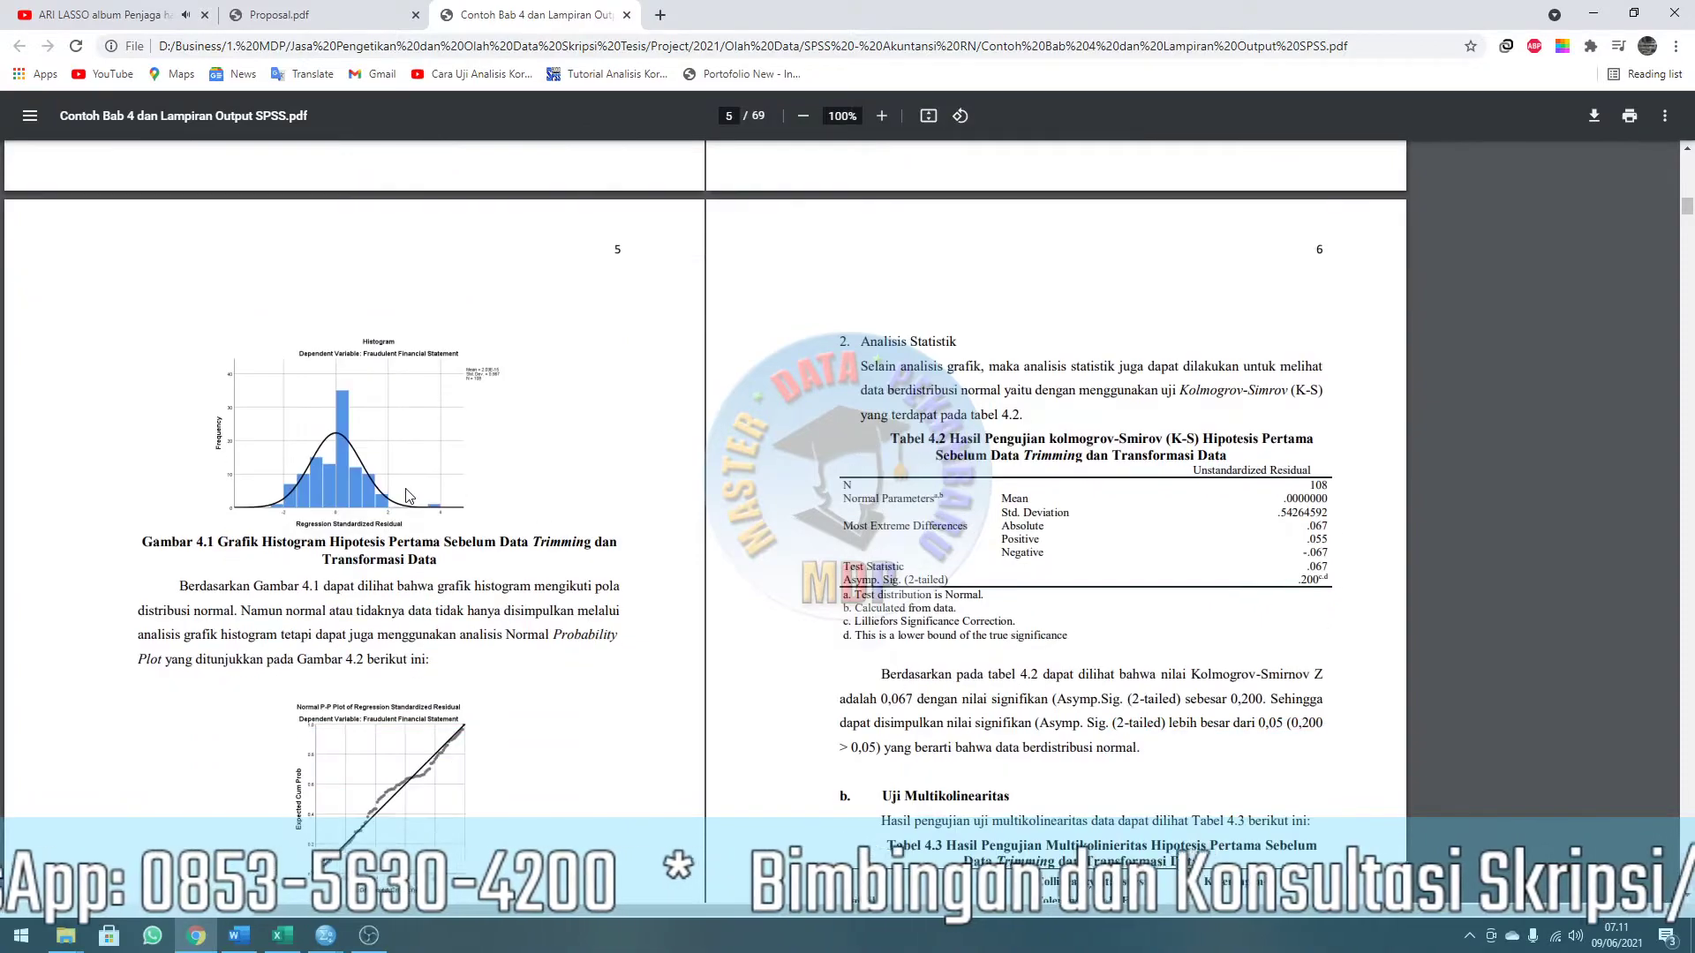
pyautogui.scroll(3, 401, 505)
pyautogui.hotkey('alt', 'Tab')
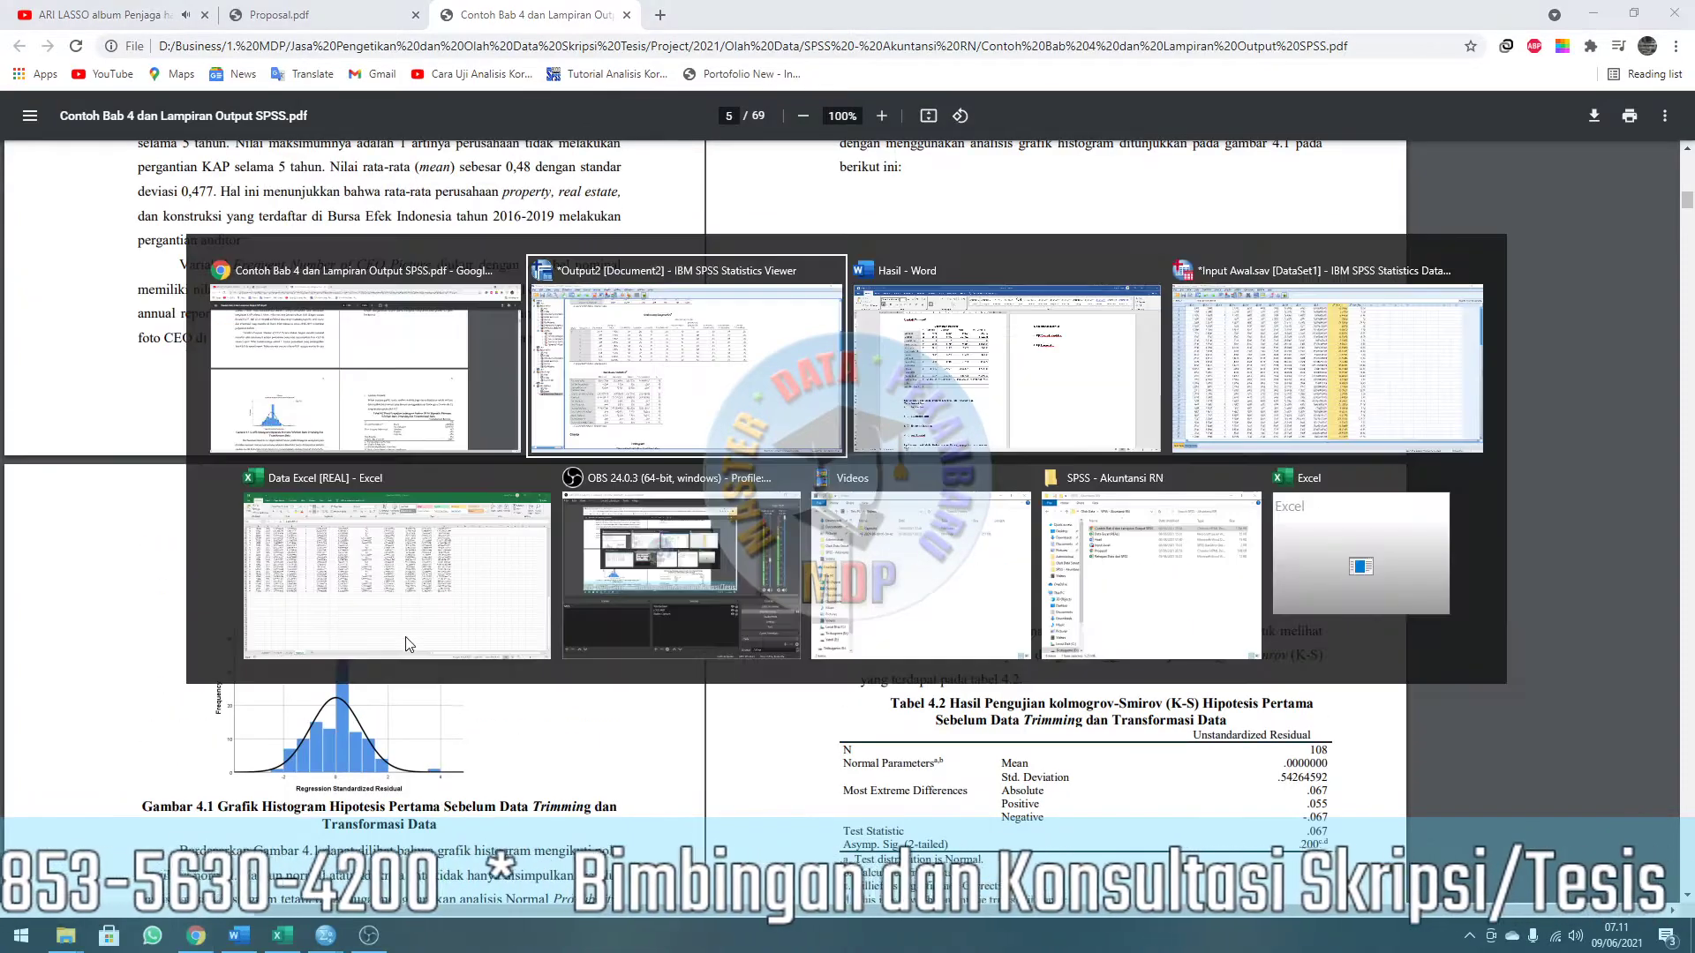
pyautogui.hotkey('alt', 'Tab')
pyautogui.scroll(4, 856, 512)
pyautogui.scroll(-2, 861, 507)
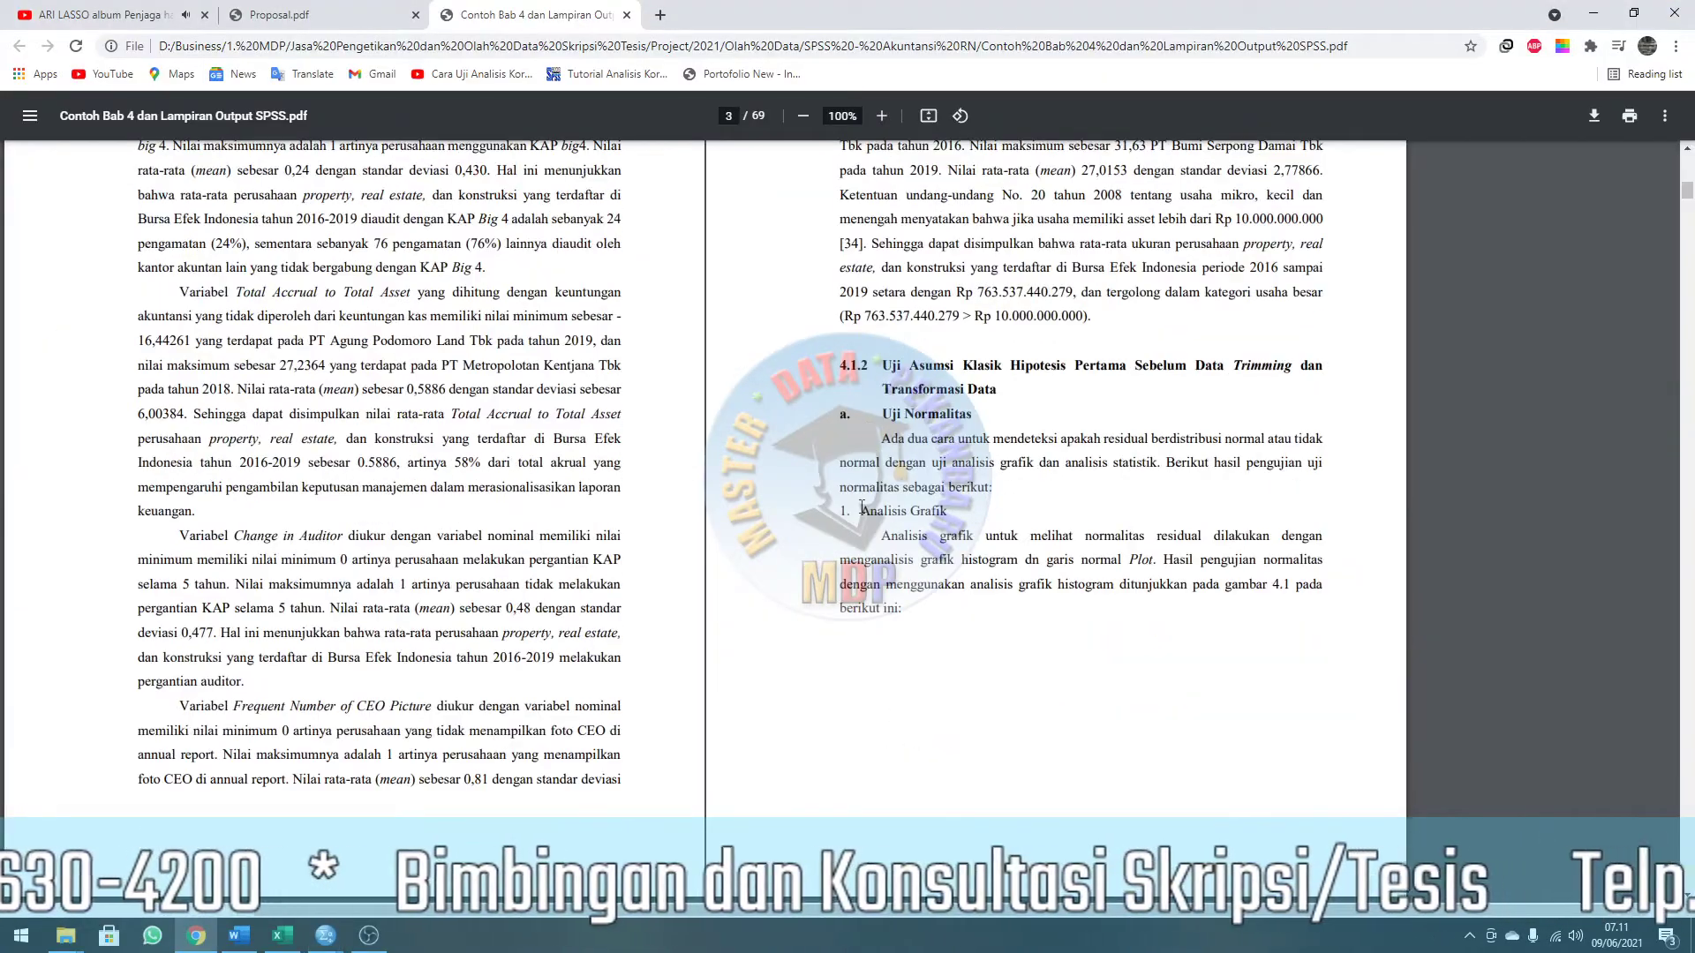
pyautogui.scroll(-9, 791, 517)
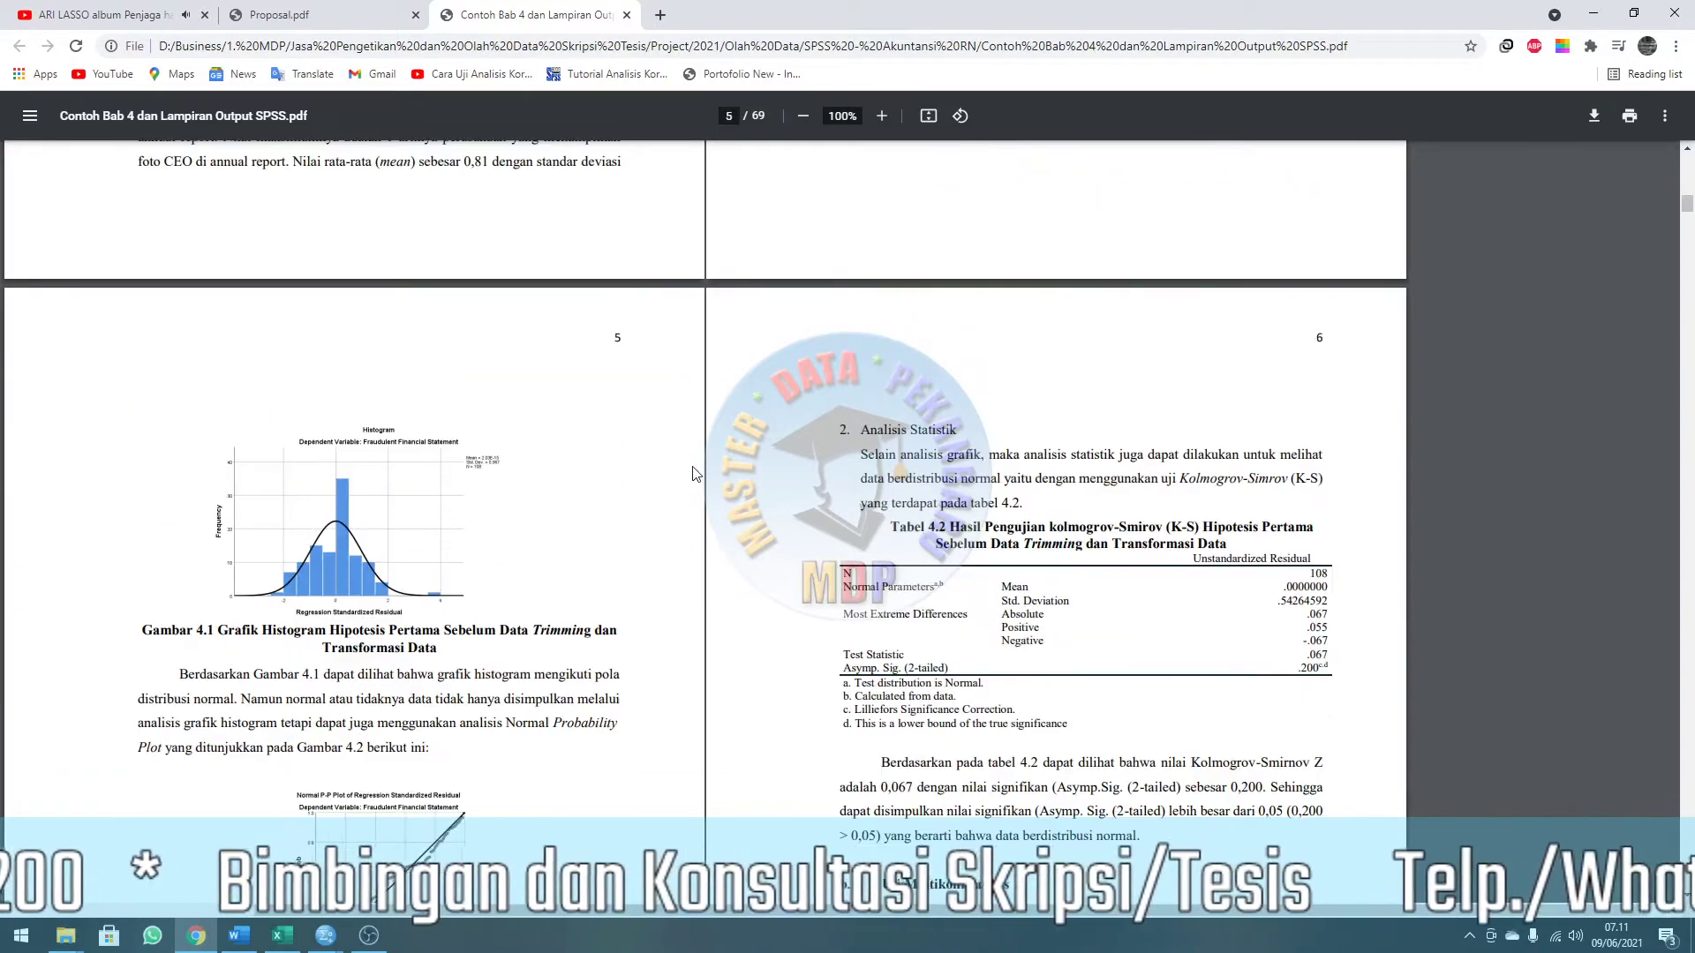
pyautogui.scroll(7, 691, 476)
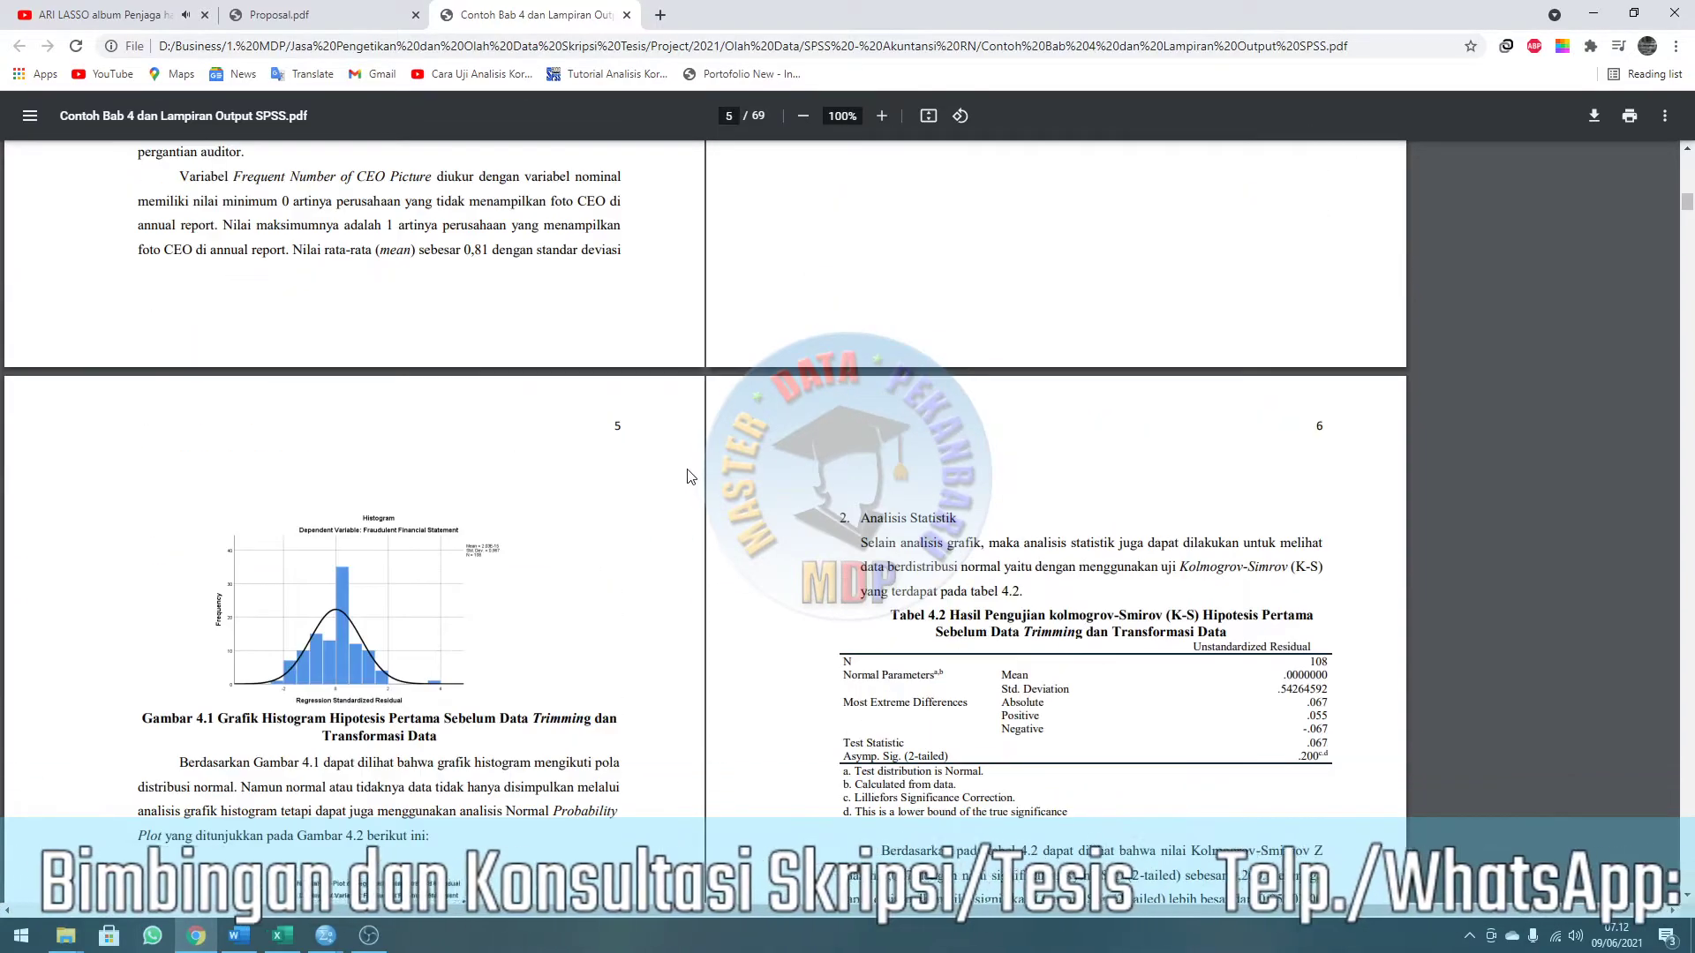
pyautogui.scroll(-2, 506, 486)
# Copy the Kualitas Laba residual histogram from the SPSS output and paste it under Uji Normalitas in the Hasil Word document.
pyautogui.hotkey('alt', 'Tab')
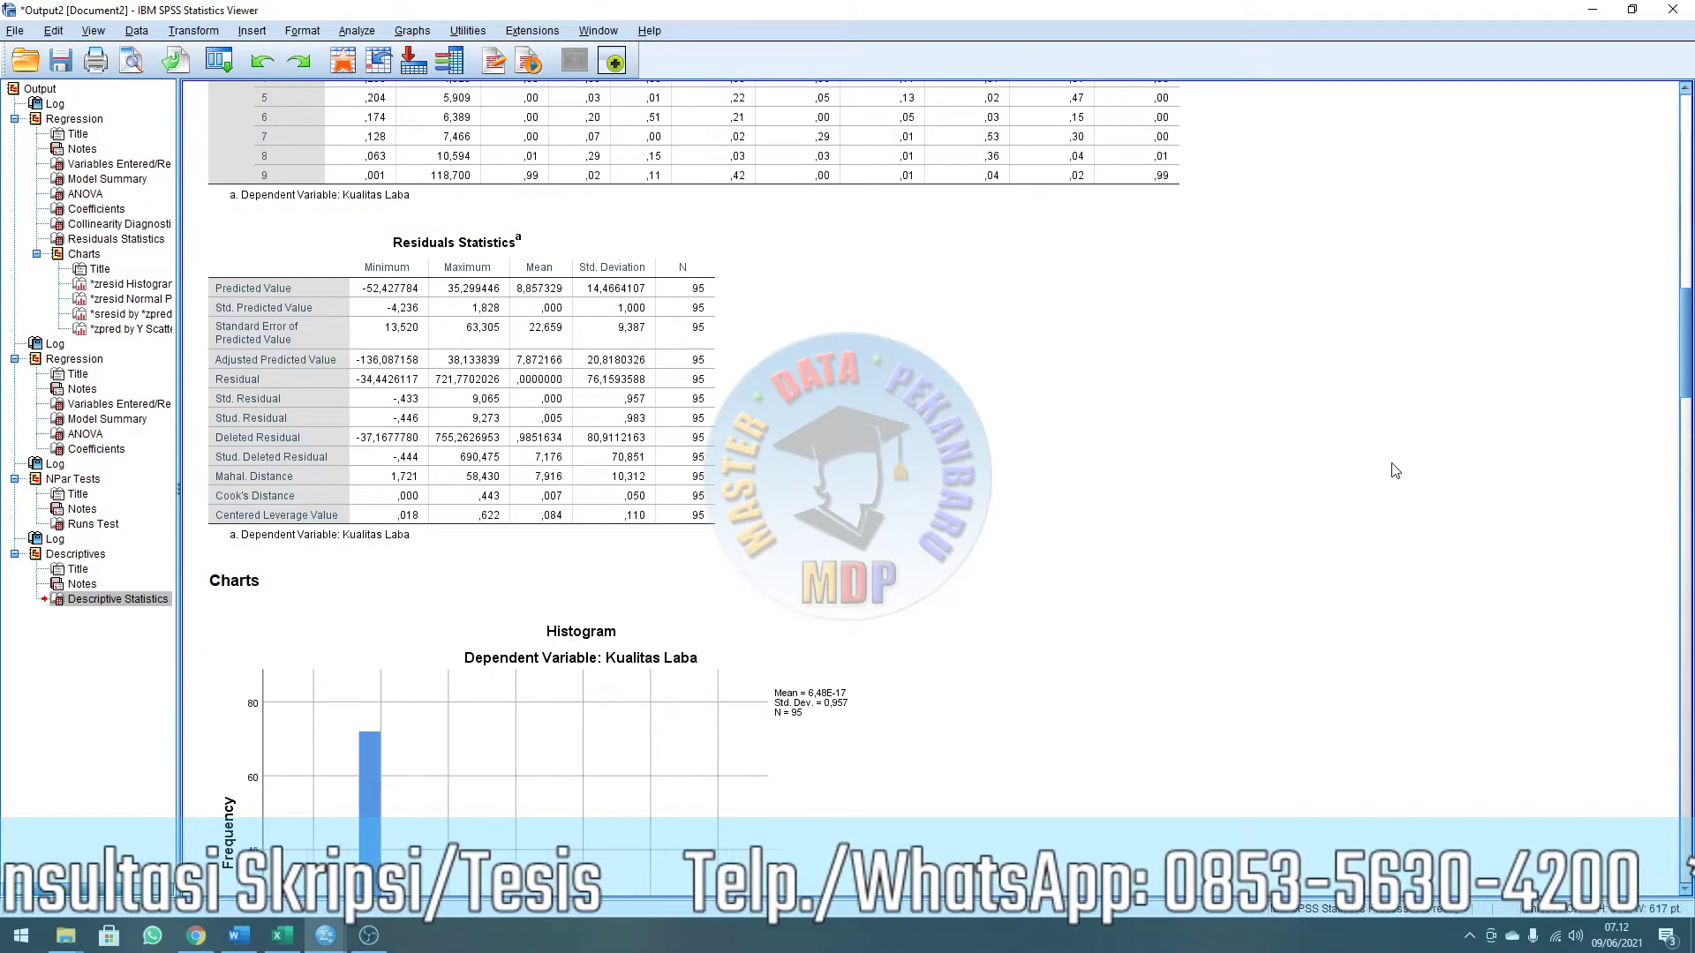
pyautogui.scroll(-3, 1168, 484)
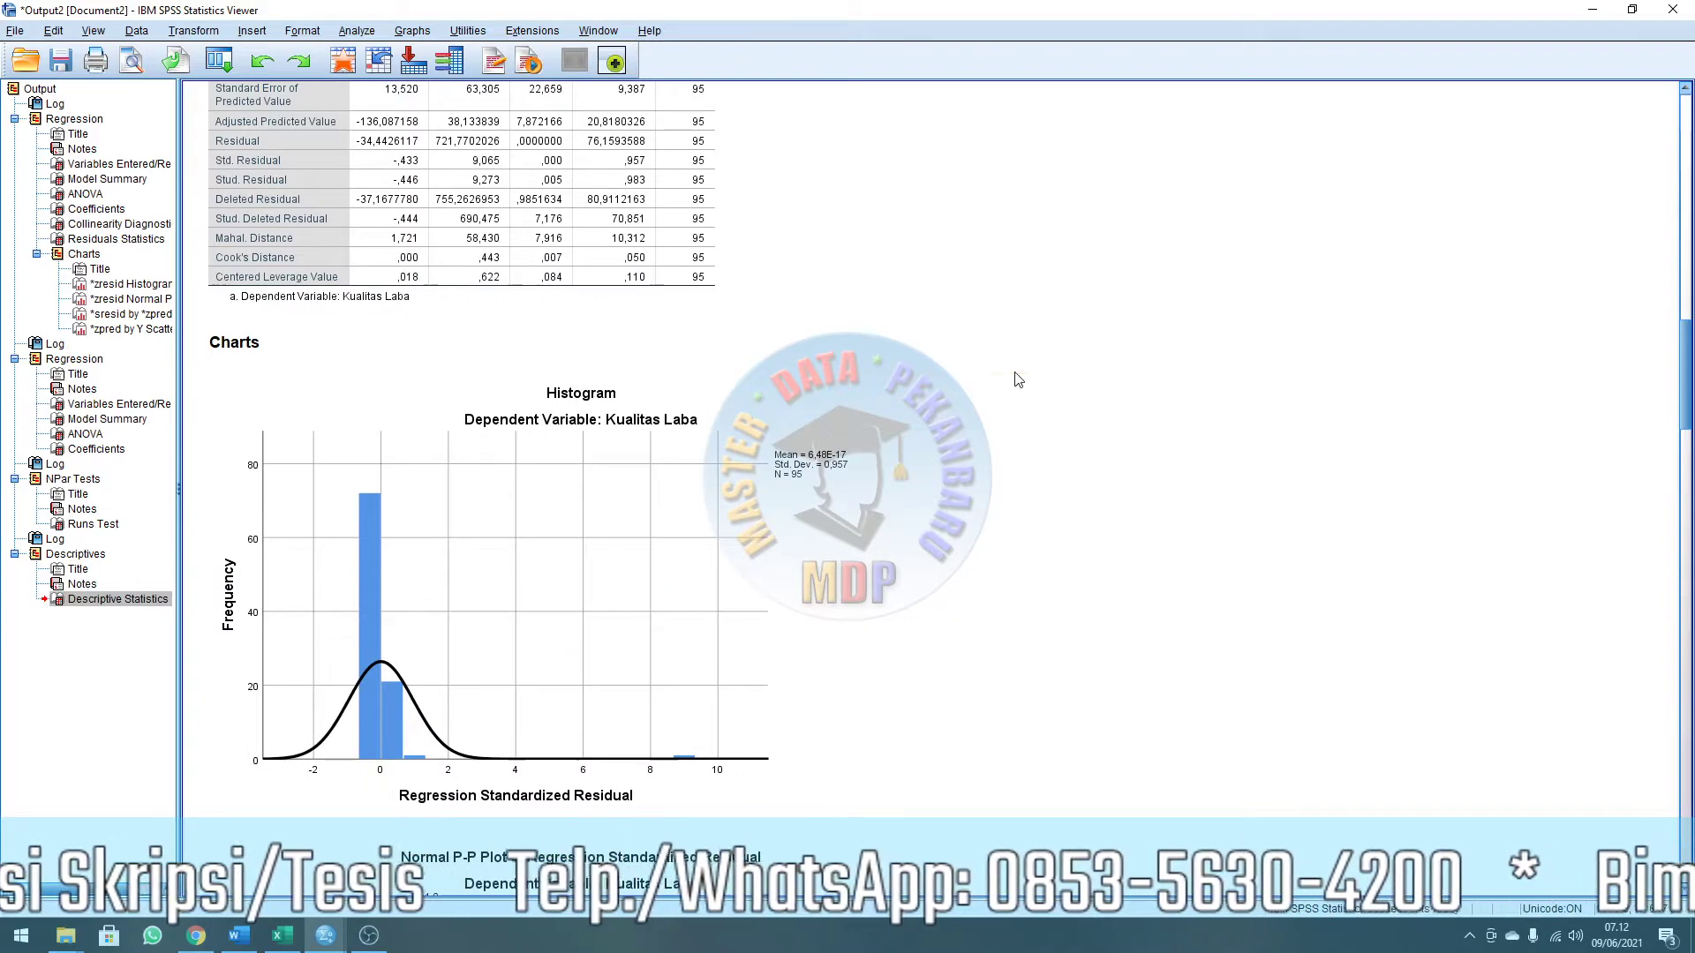
pyautogui.rightClick(795, 405)
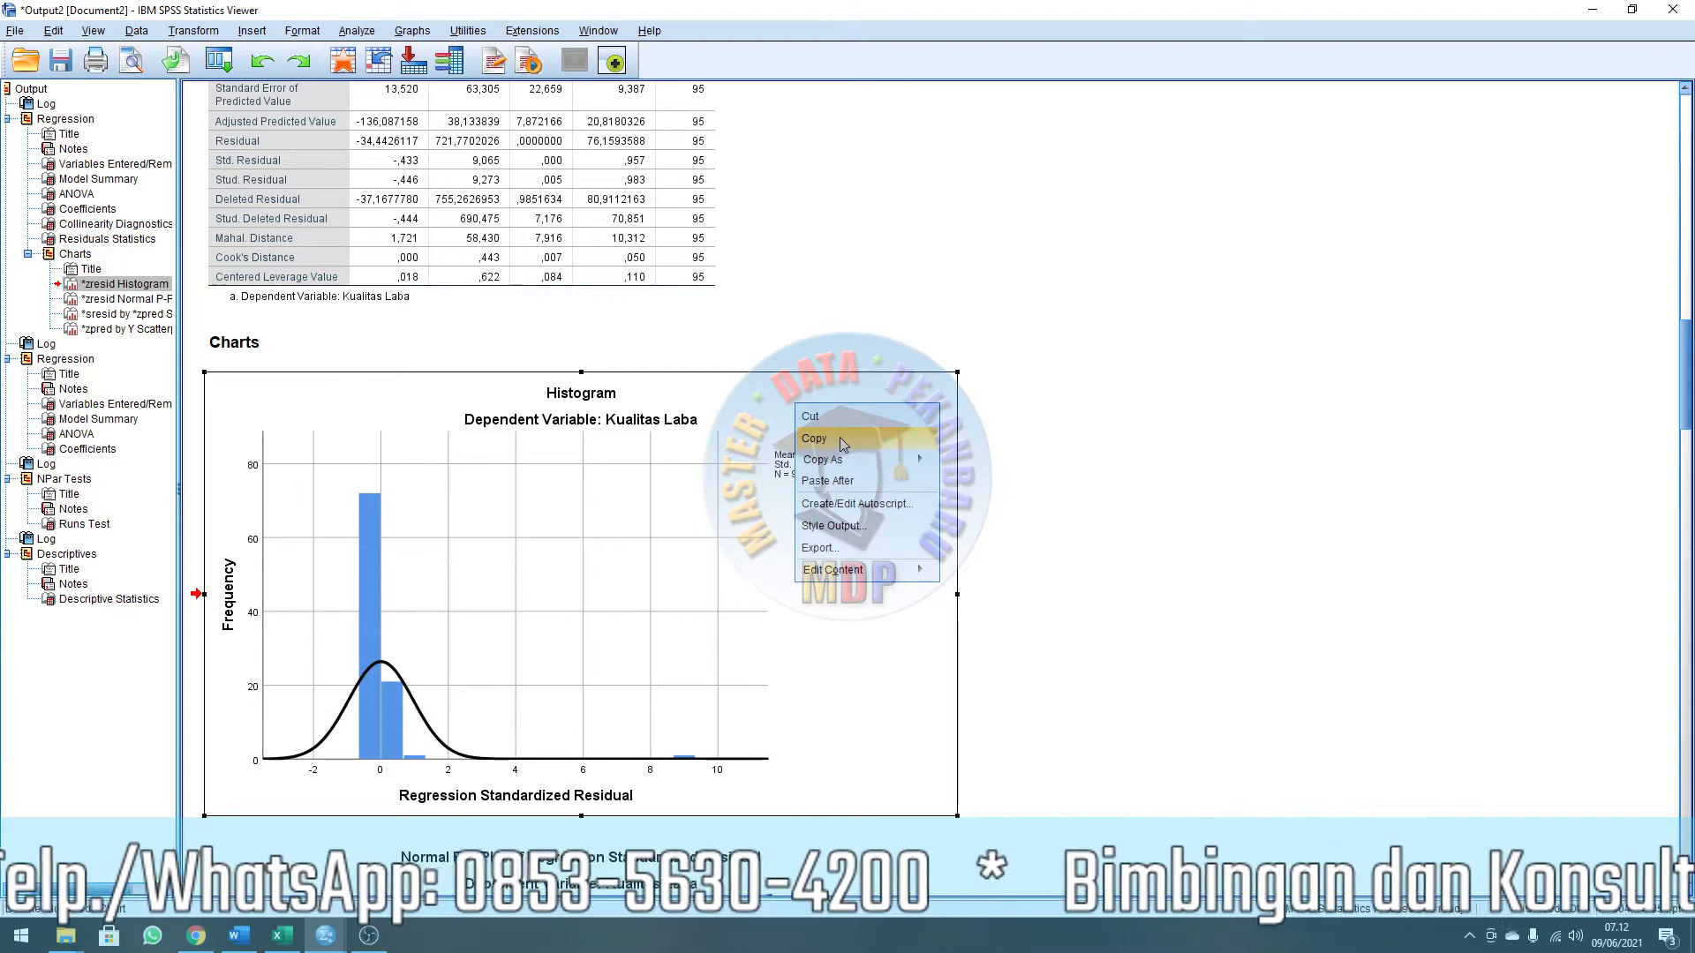
pyautogui.click(842, 442)
pyautogui.hotkey('alt', 'Tab')
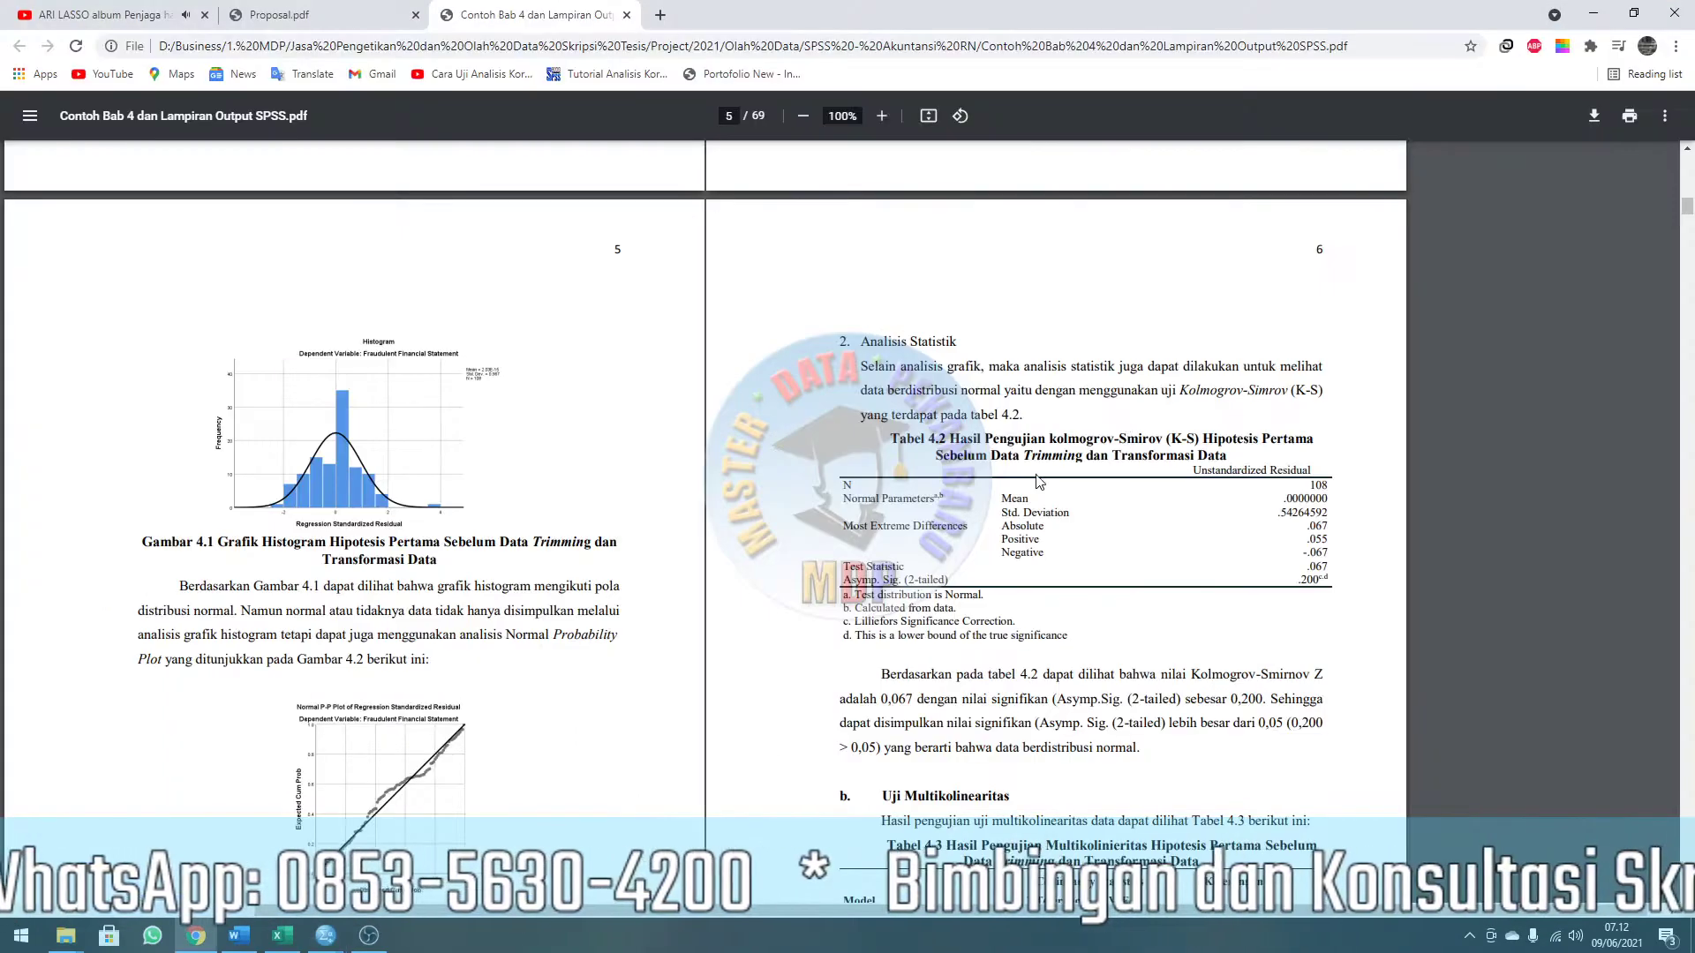
pyautogui.hotkey('alt', 'Tab')
pyautogui.hotkey('alt', 'Tab')
pyautogui.hotkey('alt', 'Tab')
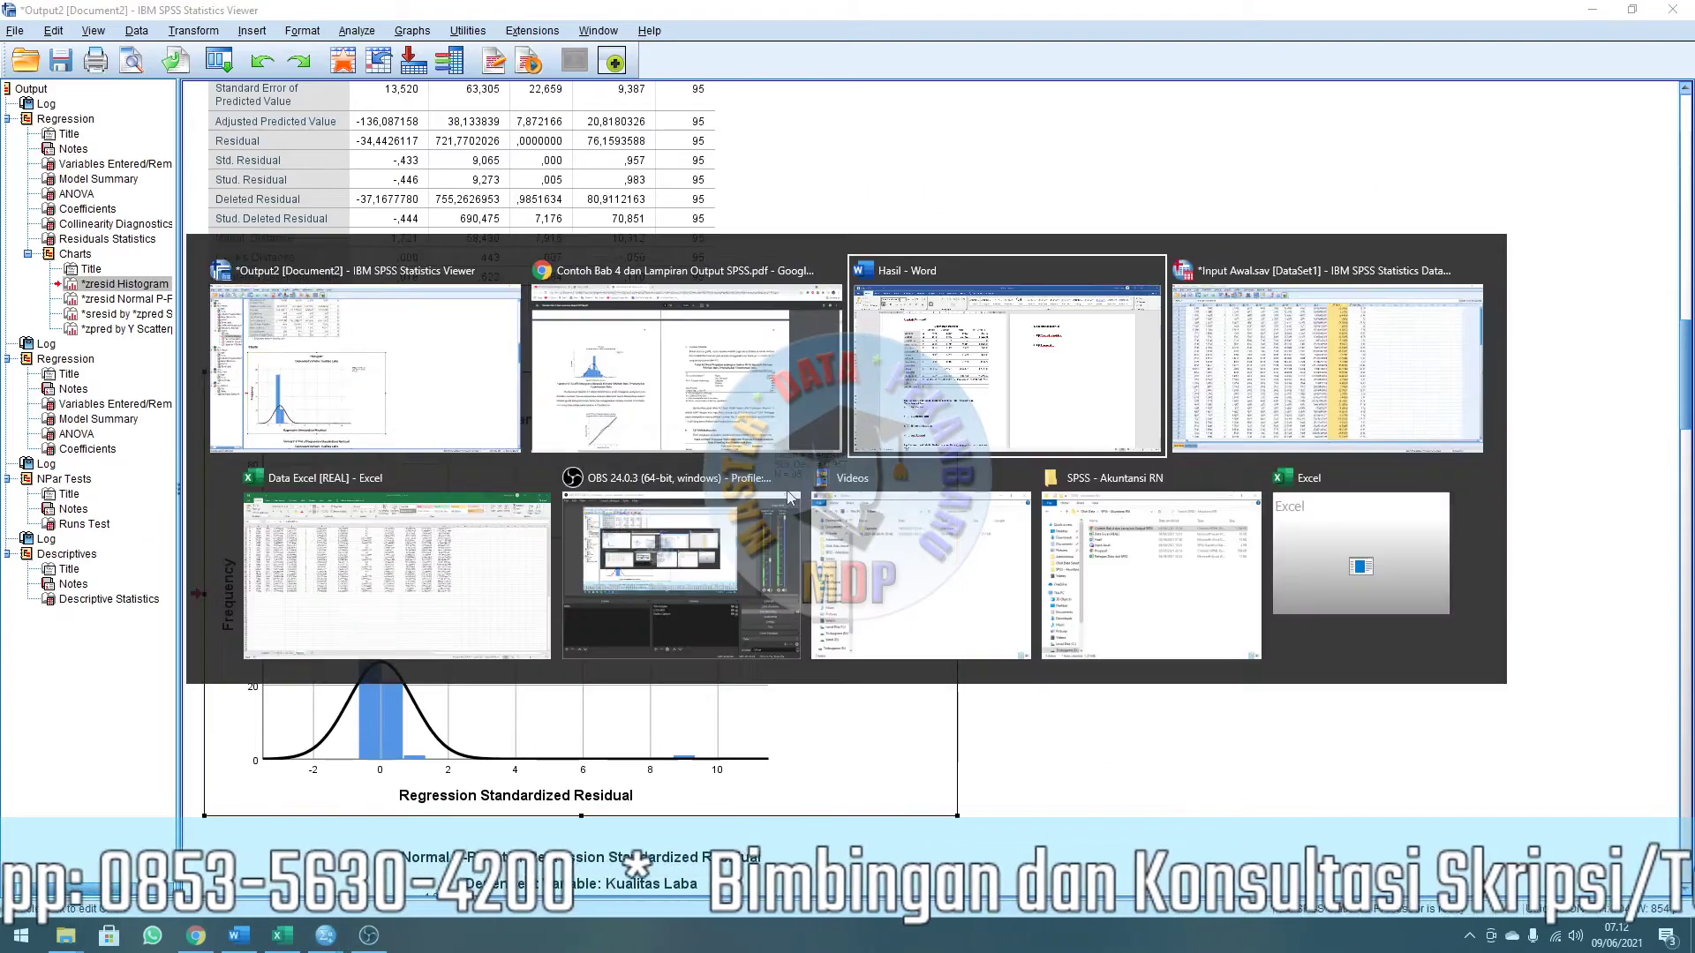
pyautogui.hotkey('ctrl', 'v')
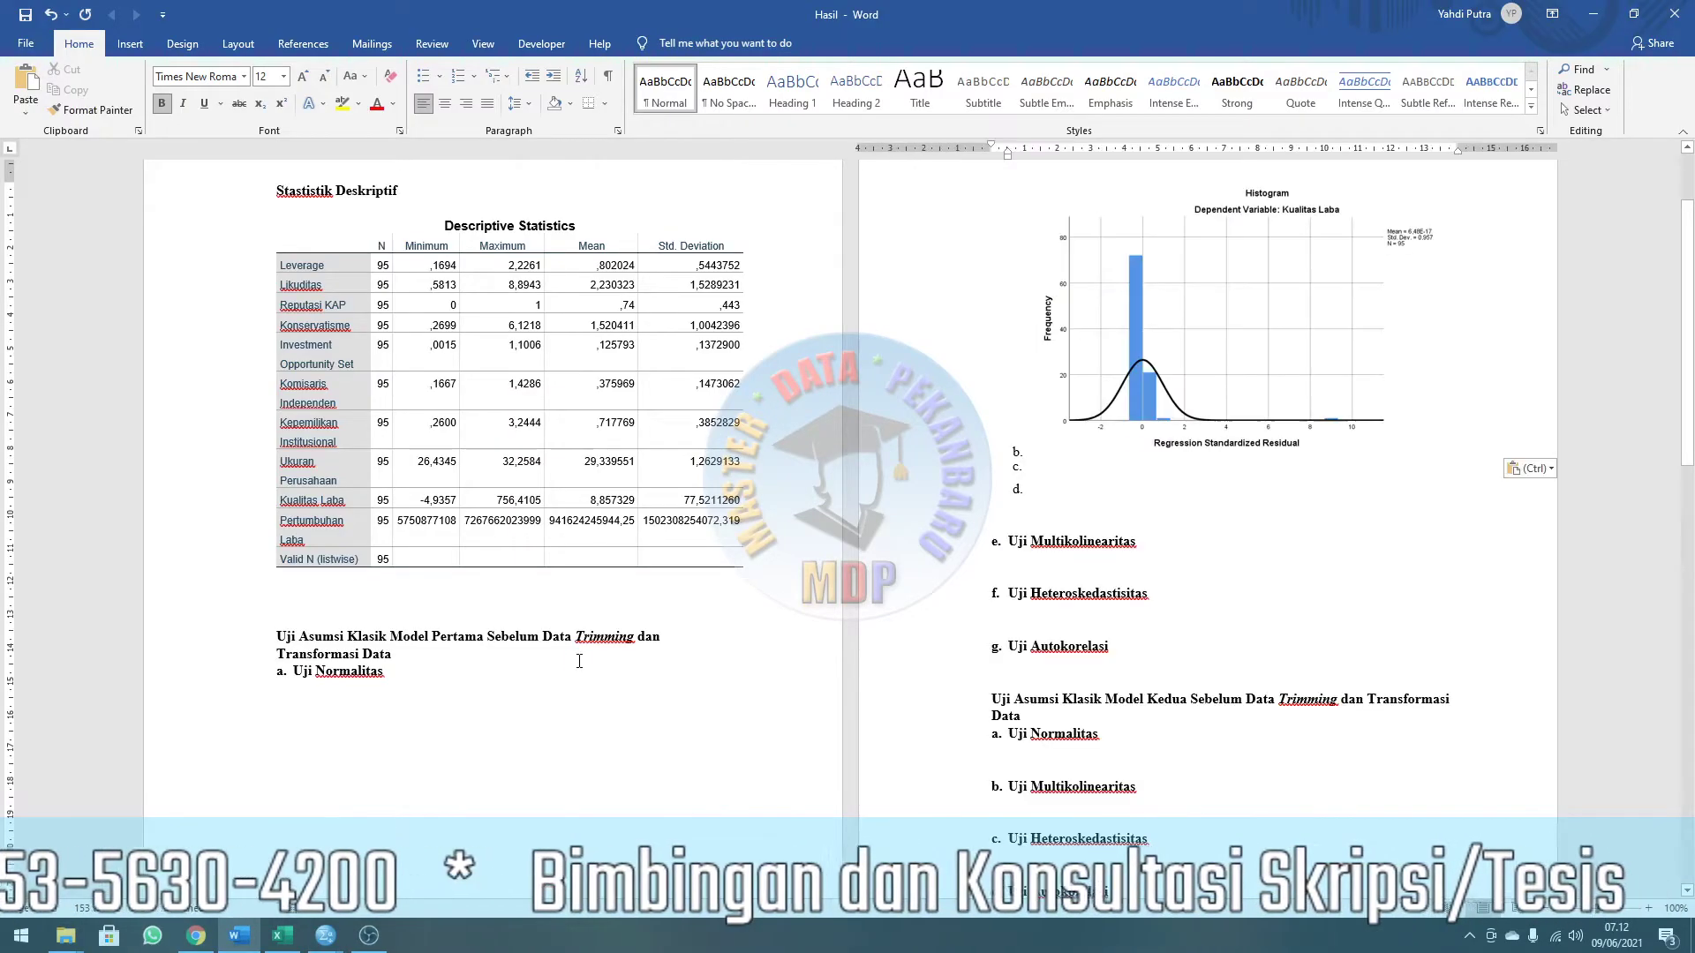
# Shrink the pasted histogram proportionally so it fits on the first page beneath Uji Normalitas.
pyautogui.click(1173, 305)
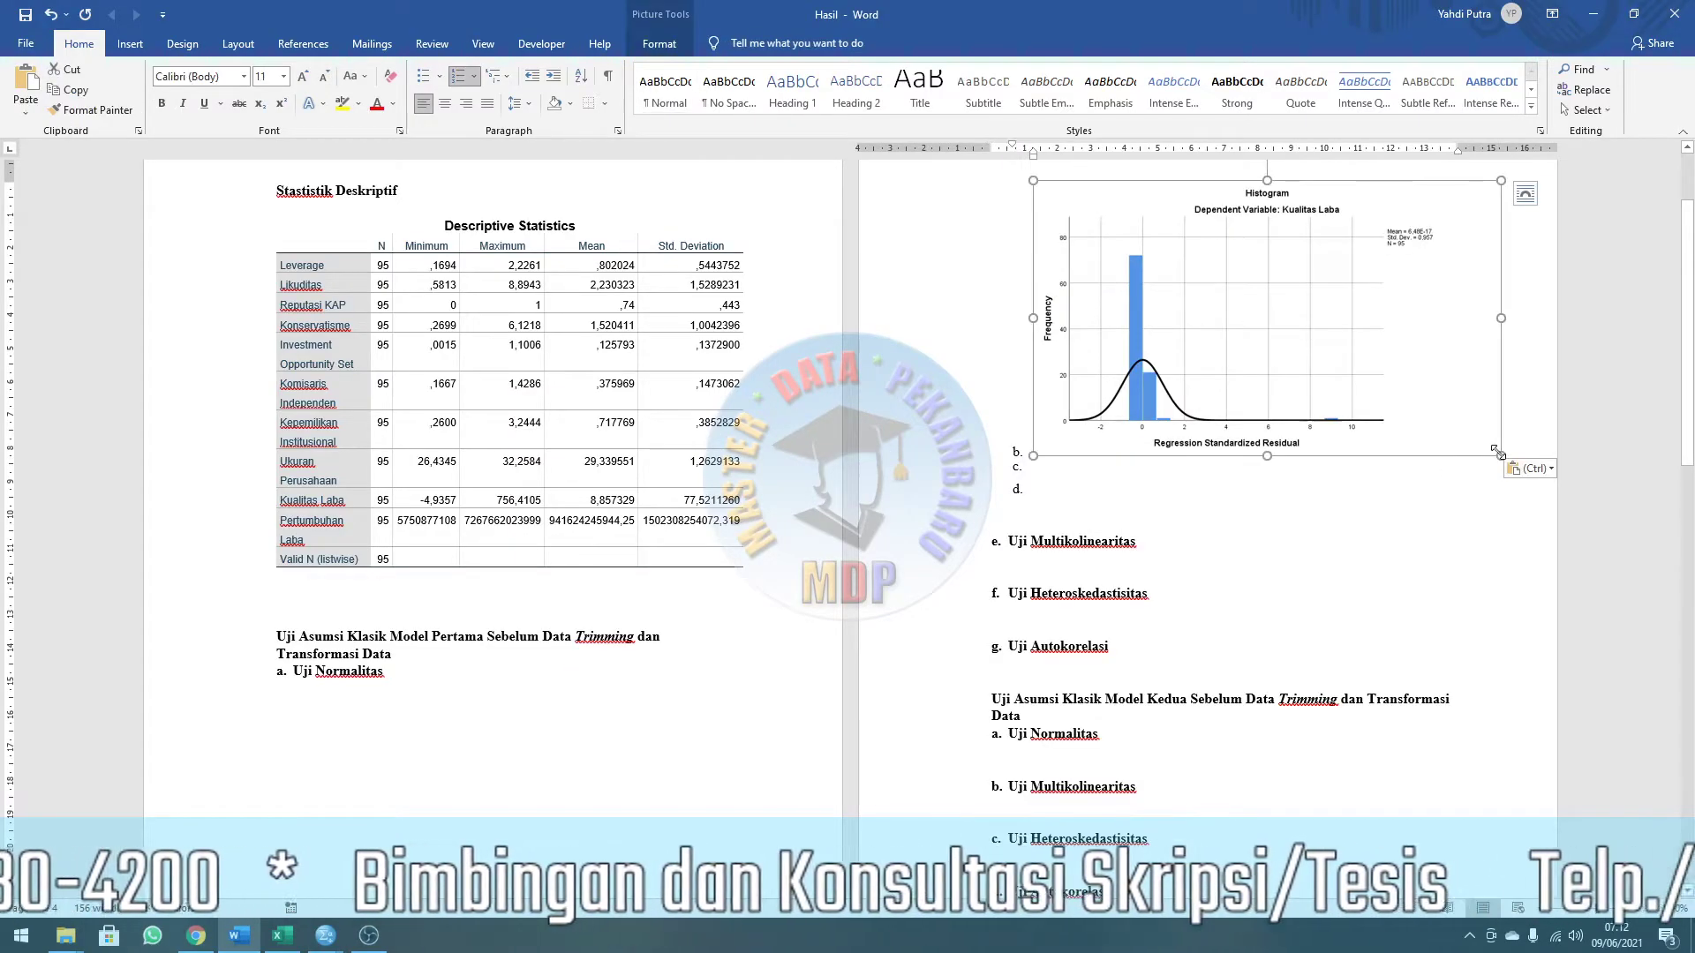
pyautogui.moveTo(1498, 453); pyautogui.dragTo(1394, 352)
pyautogui.scroll(-3, 563, 654)
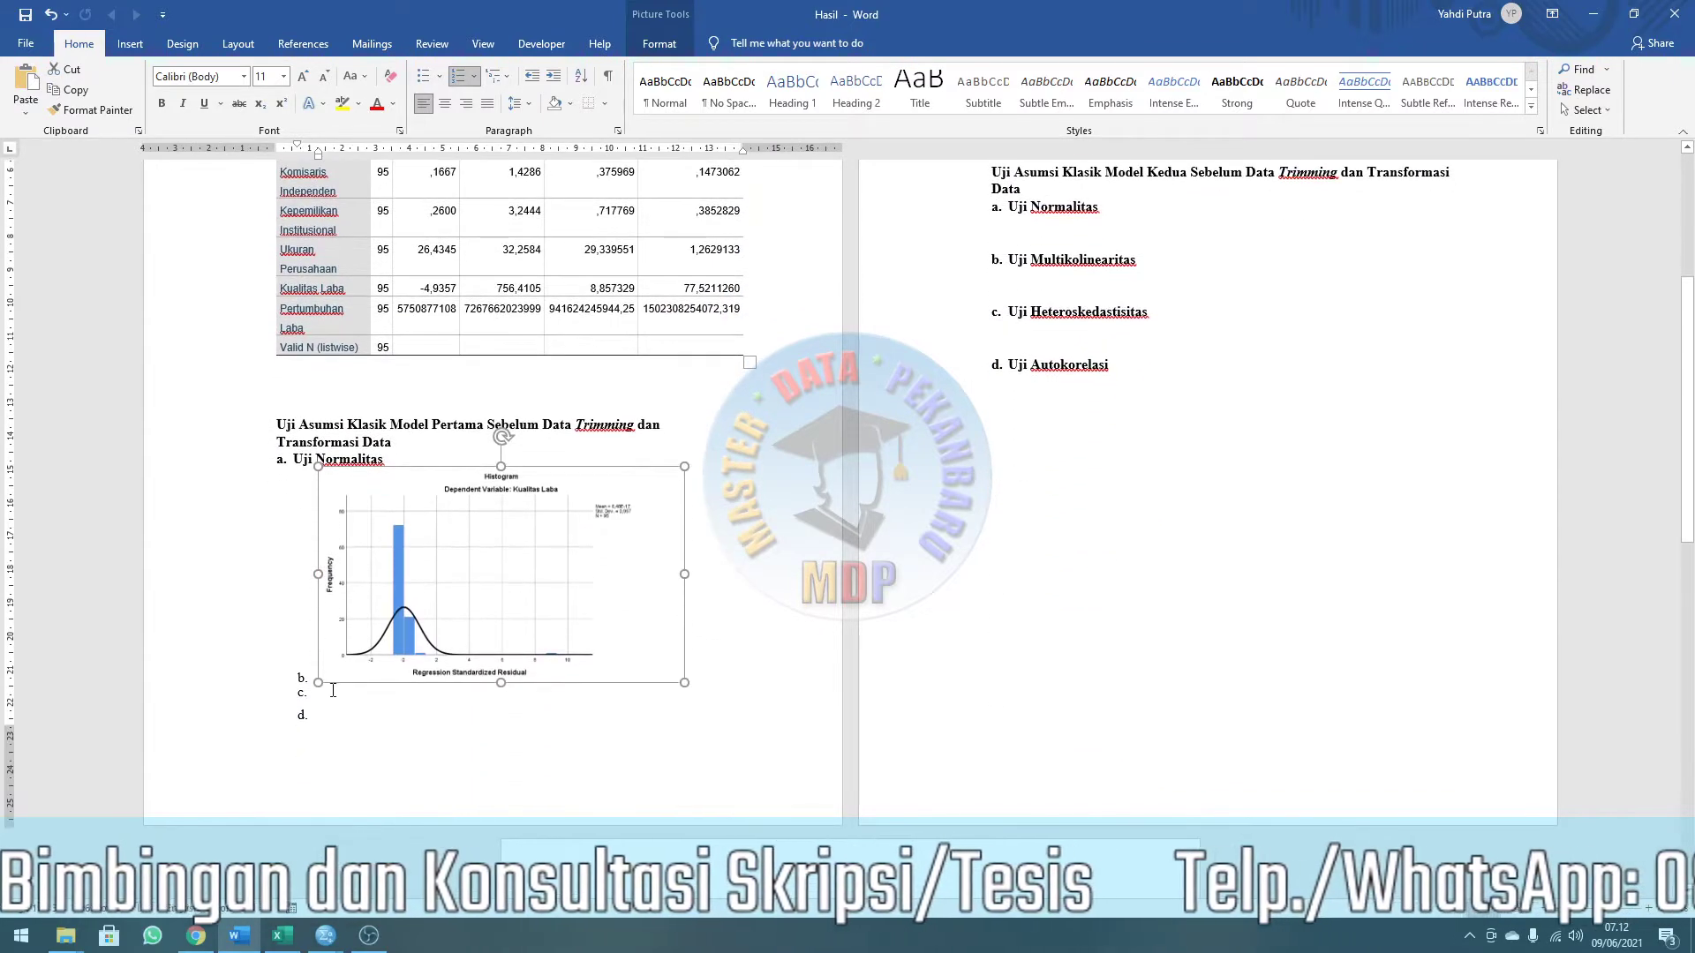
# Remove the stray list letters b, c and d beneath the histogram under Uji Normalitas.
pyautogui.click(337, 716)
pyautogui.press('BackSpace')
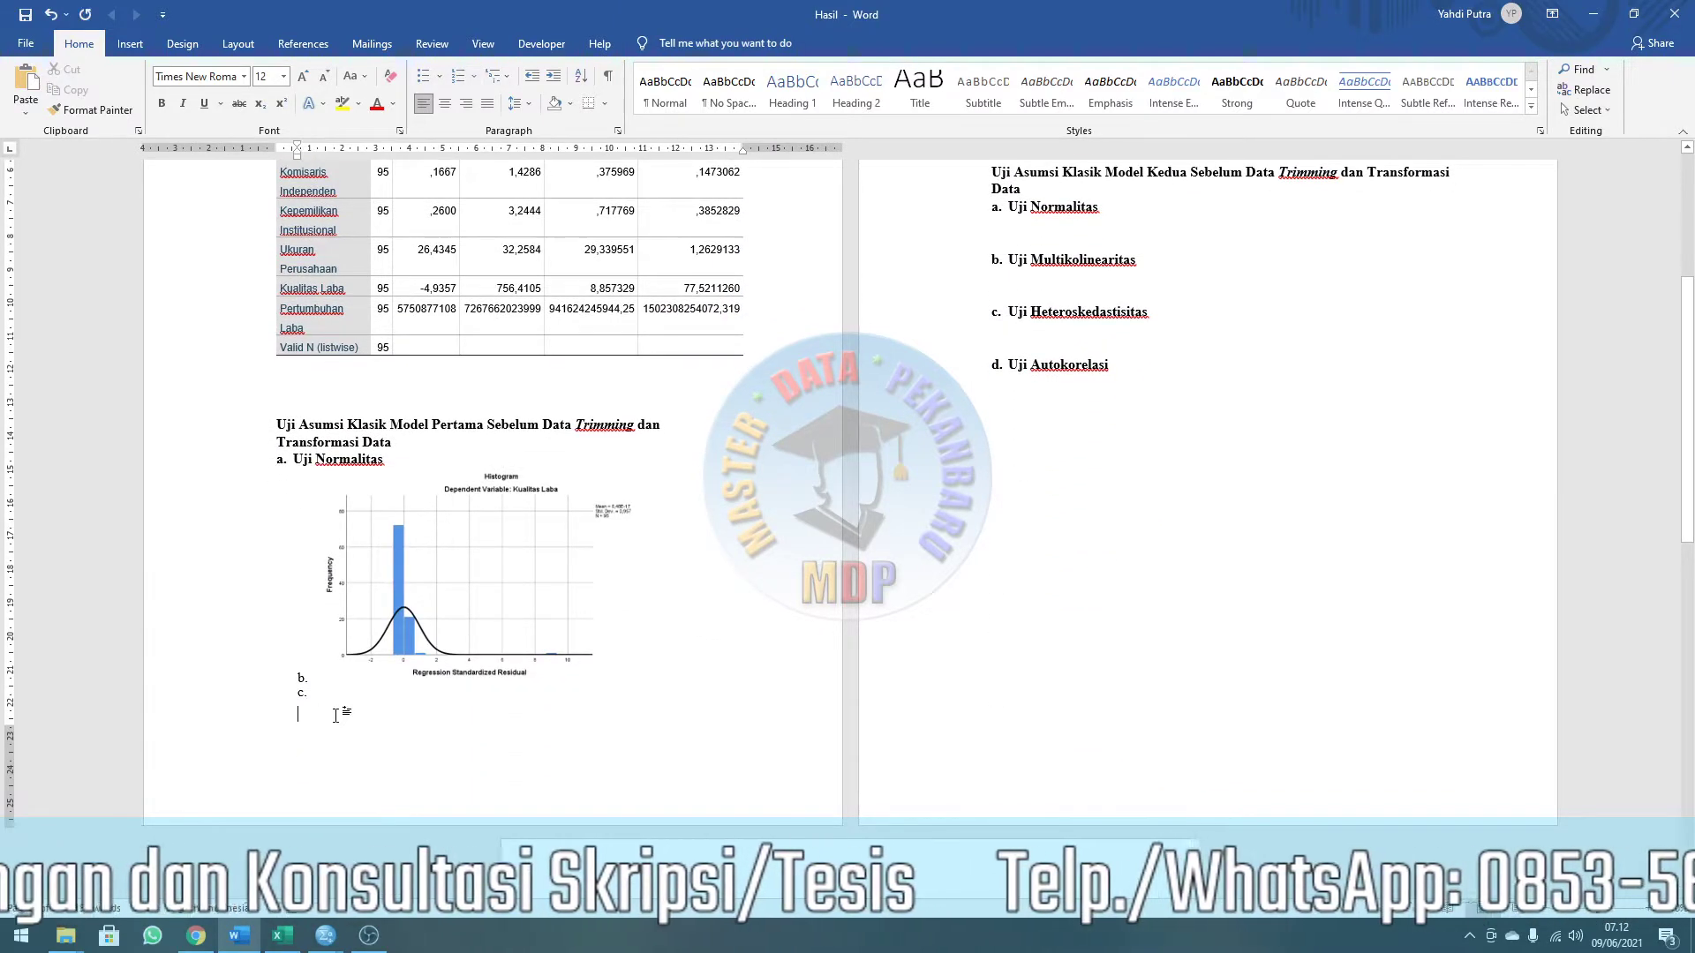
pyautogui.press('BackSpace')
pyautogui.press('BackSpace')
pyautogui.press('BackSpace')
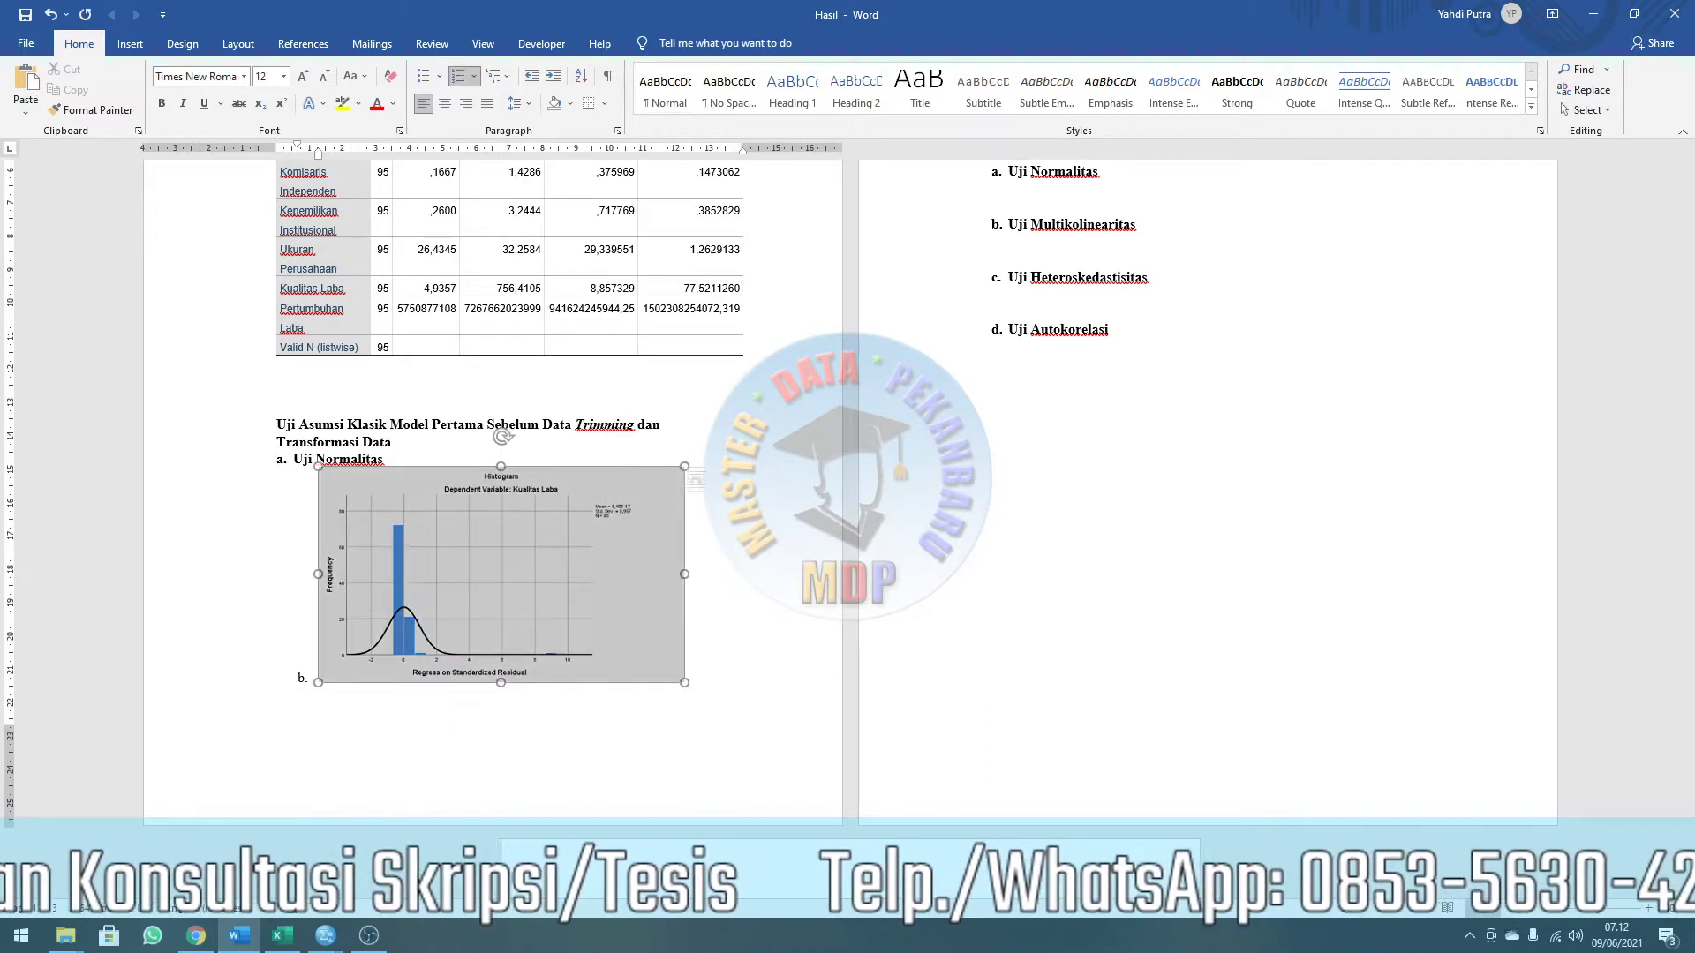
pyautogui.click(309, 686)
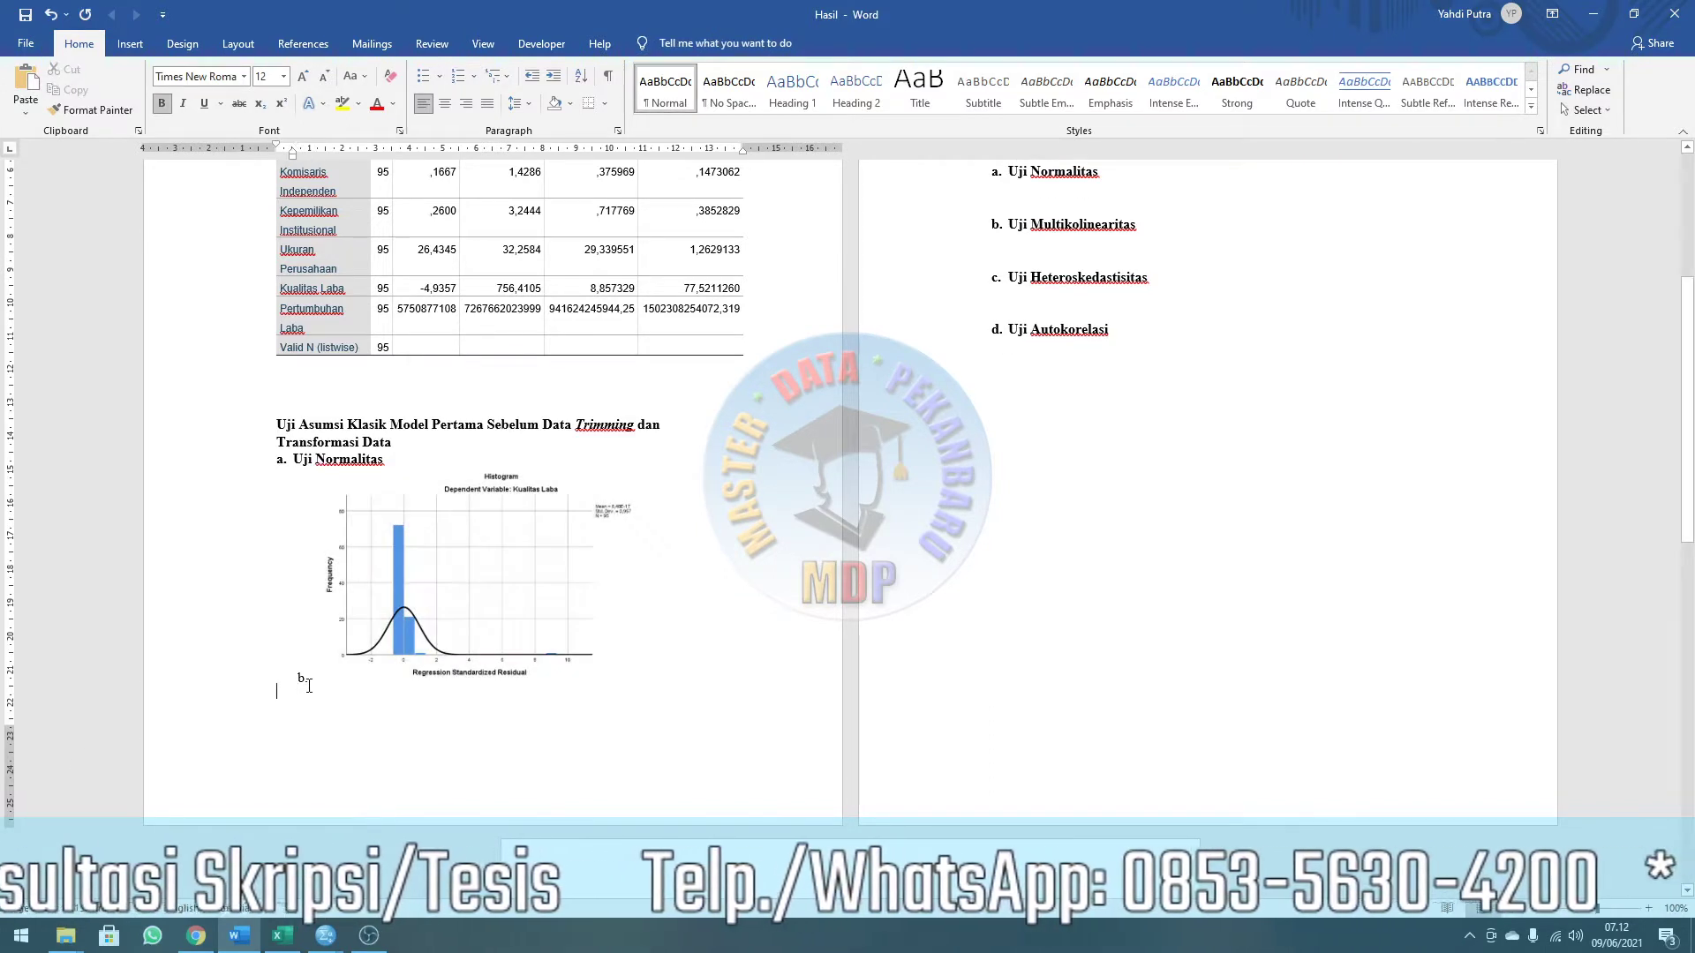
pyautogui.click(306, 679)
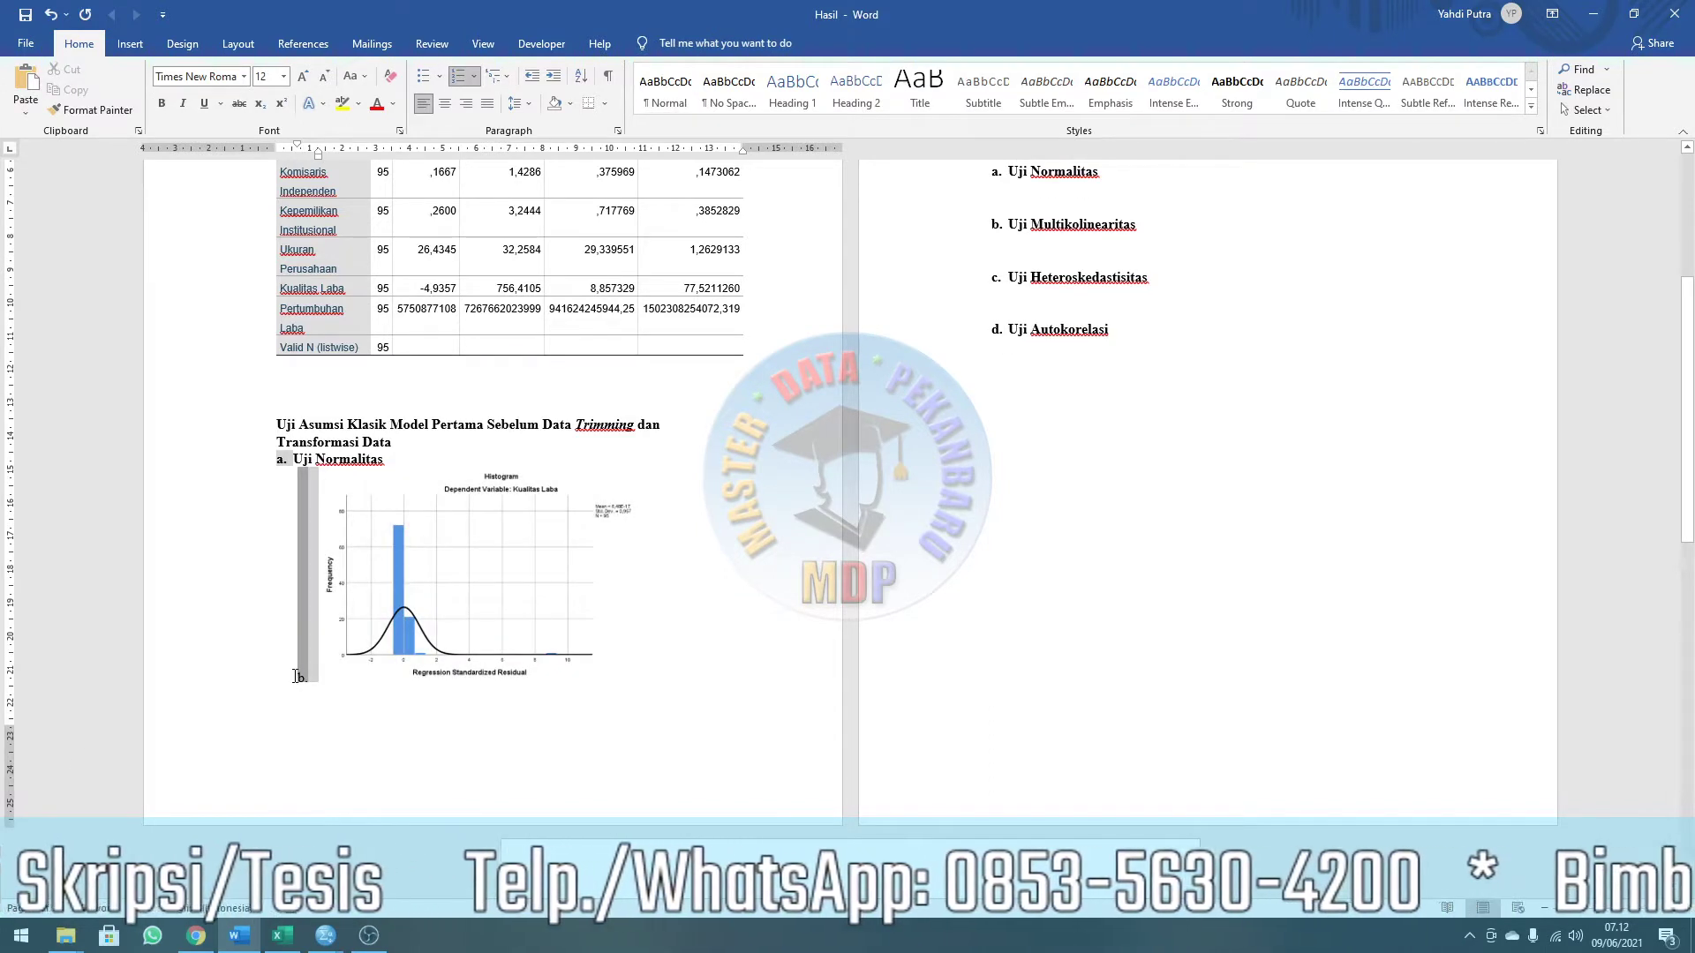
pyautogui.click(310, 678)
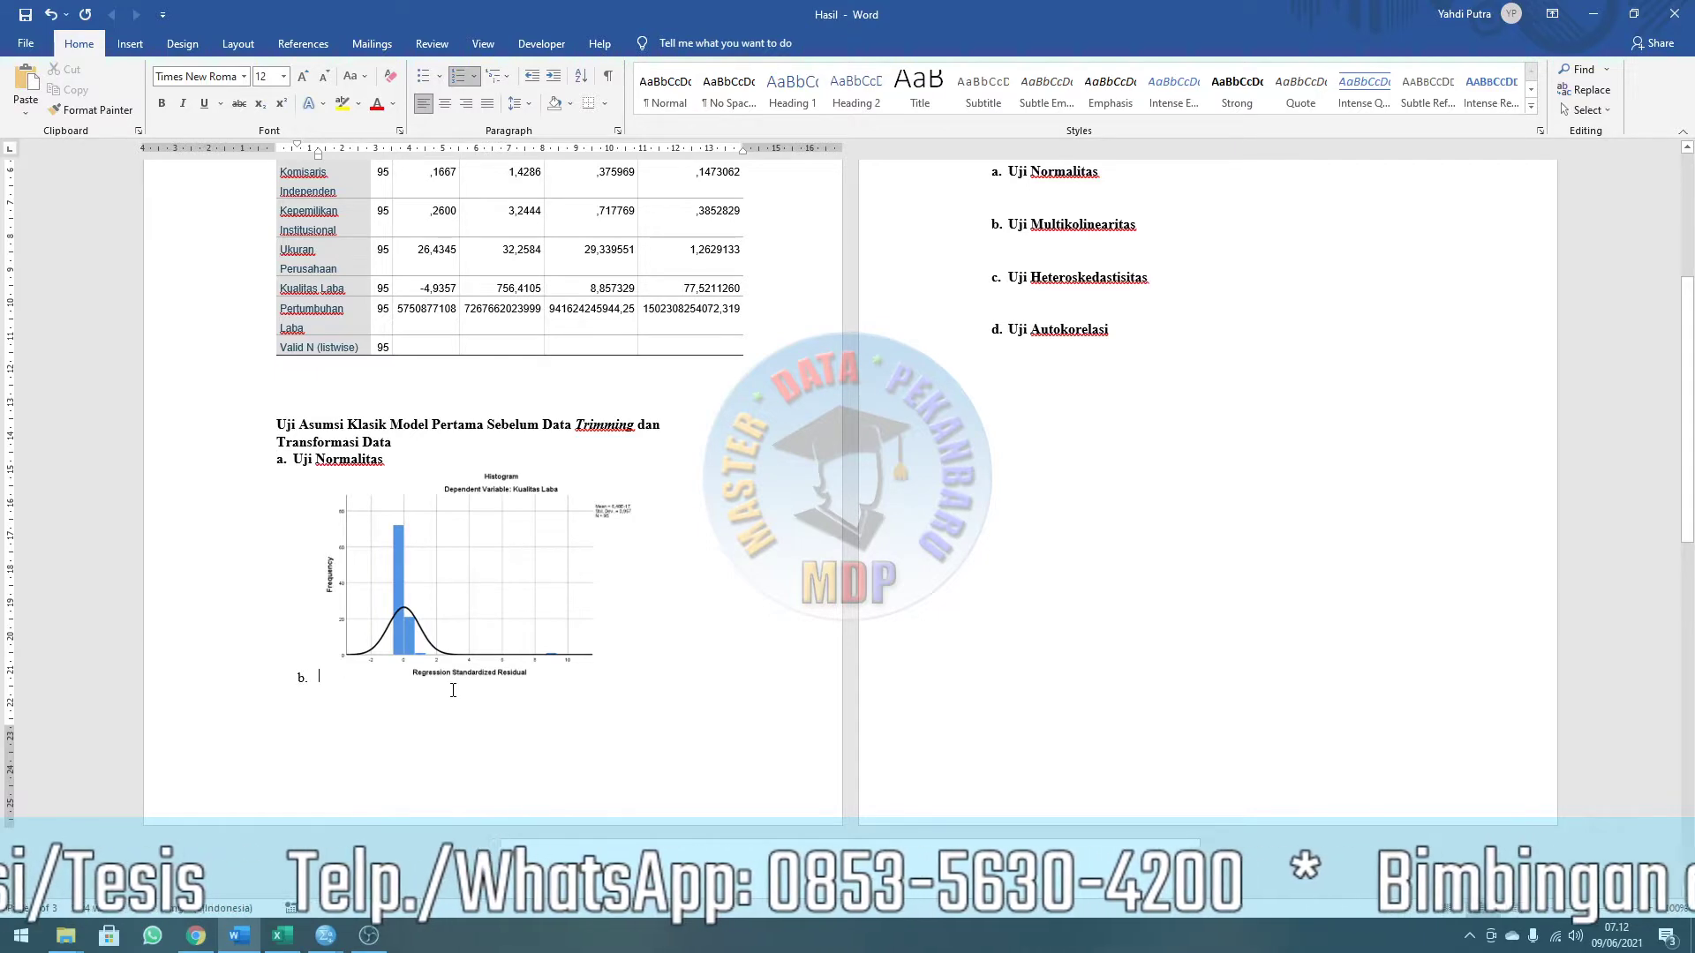
pyautogui.press('BackSpace')
pyautogui.scroll(5, 697, 636)
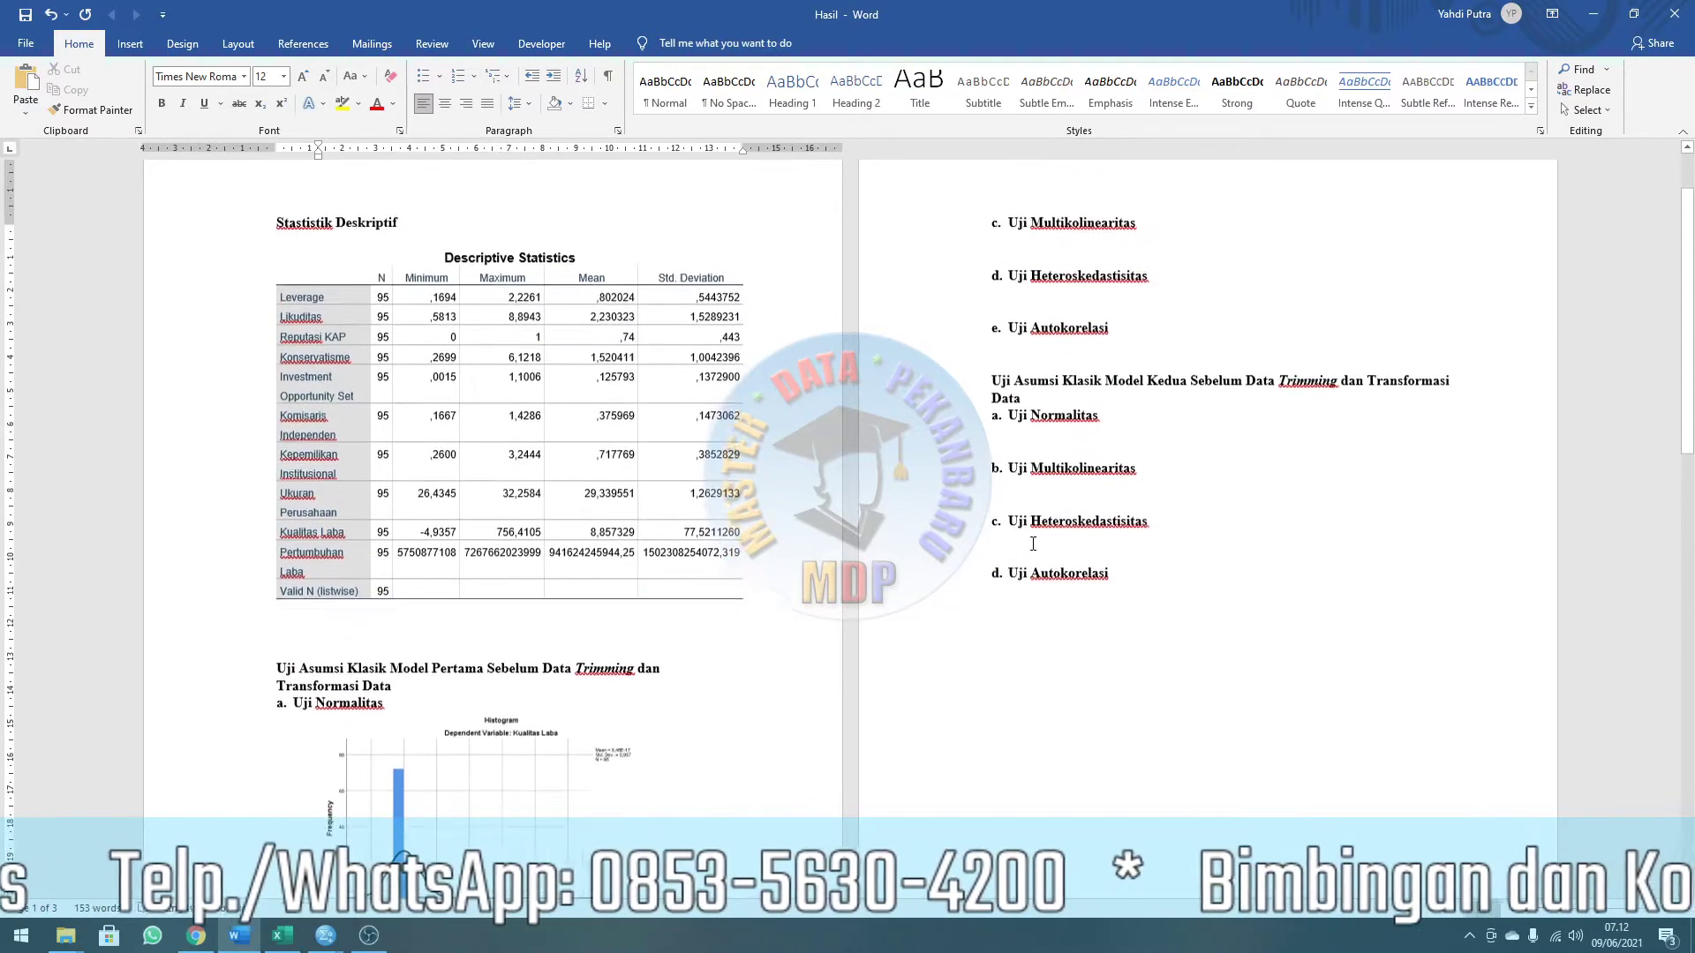
# Examine the Normal P-P plot in the SPSS output and its placement after the histogram in the sample Bab 4 PDF in Chrome.
pyautogui.hotkey('alt', 'Tab')
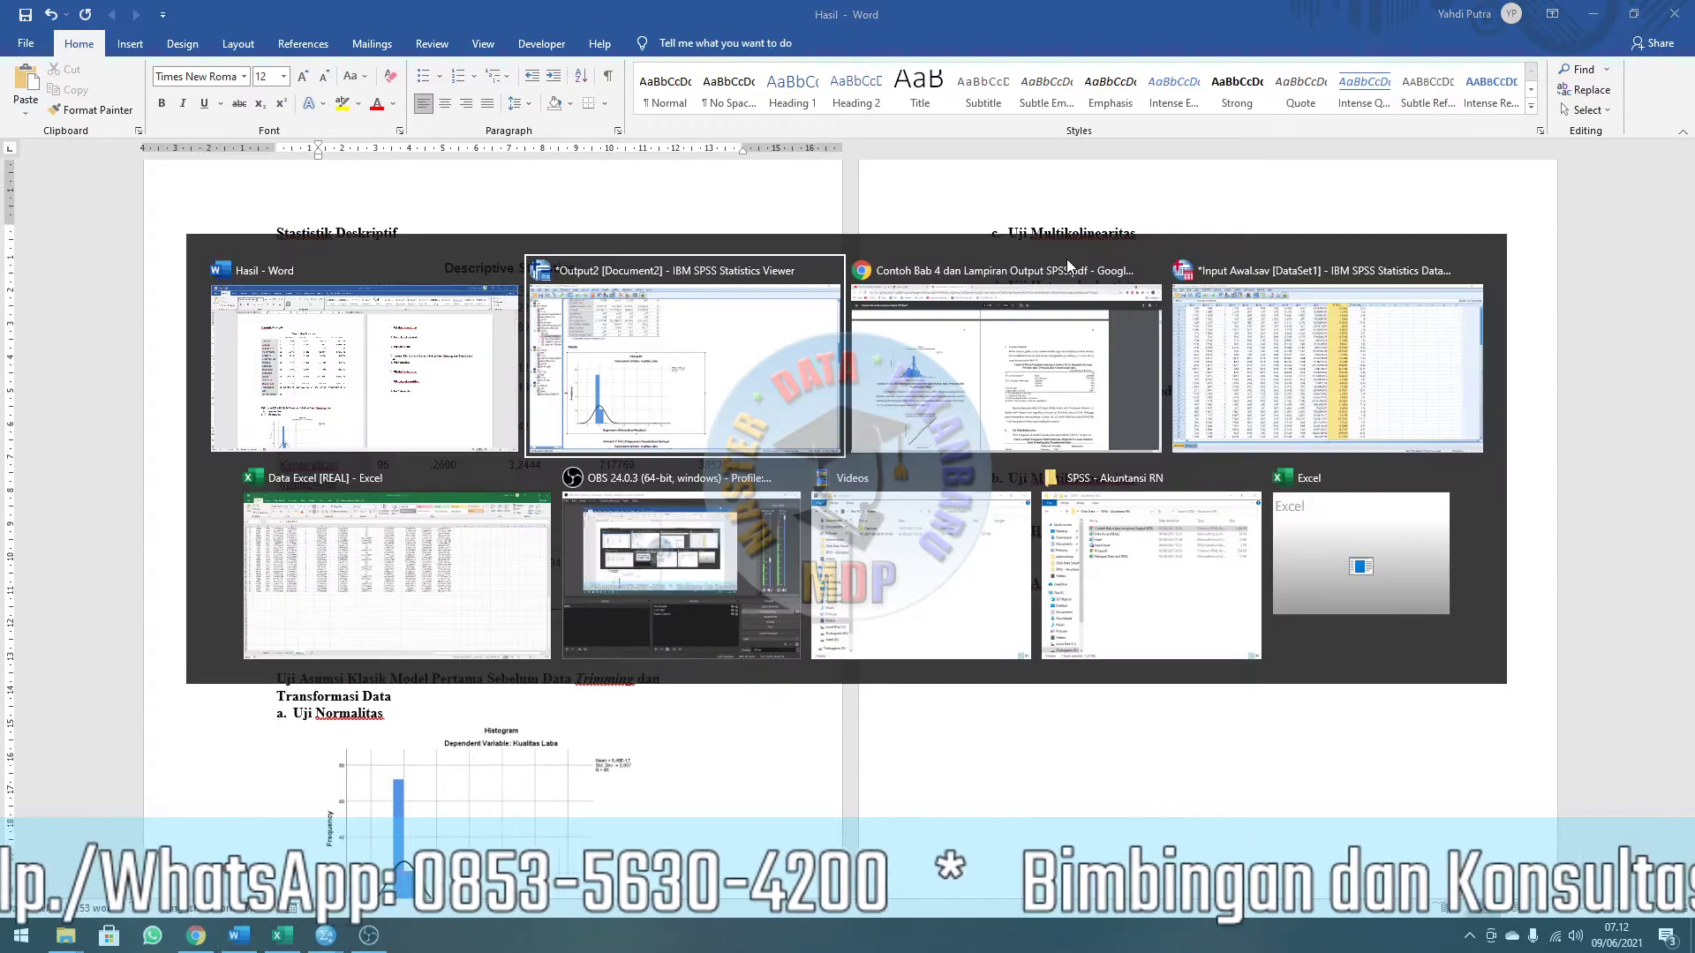
pyautogui.hotkey('alt', 'Tab')
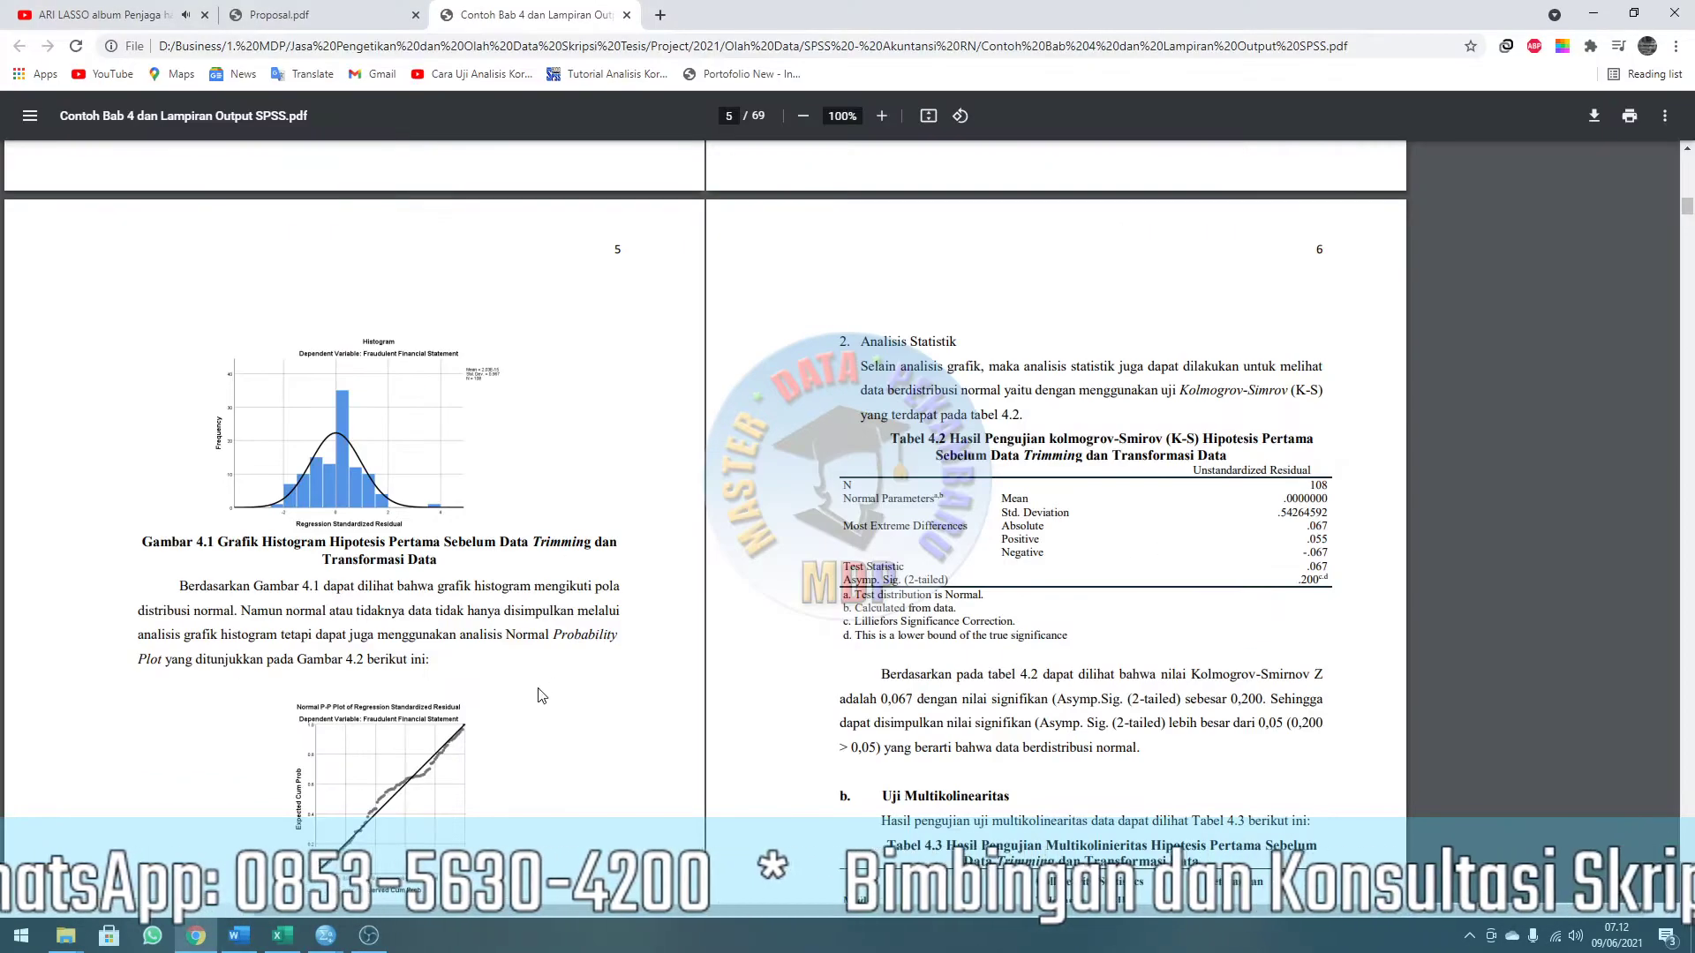
pyautogui.hotkey('alt', 'Tab')
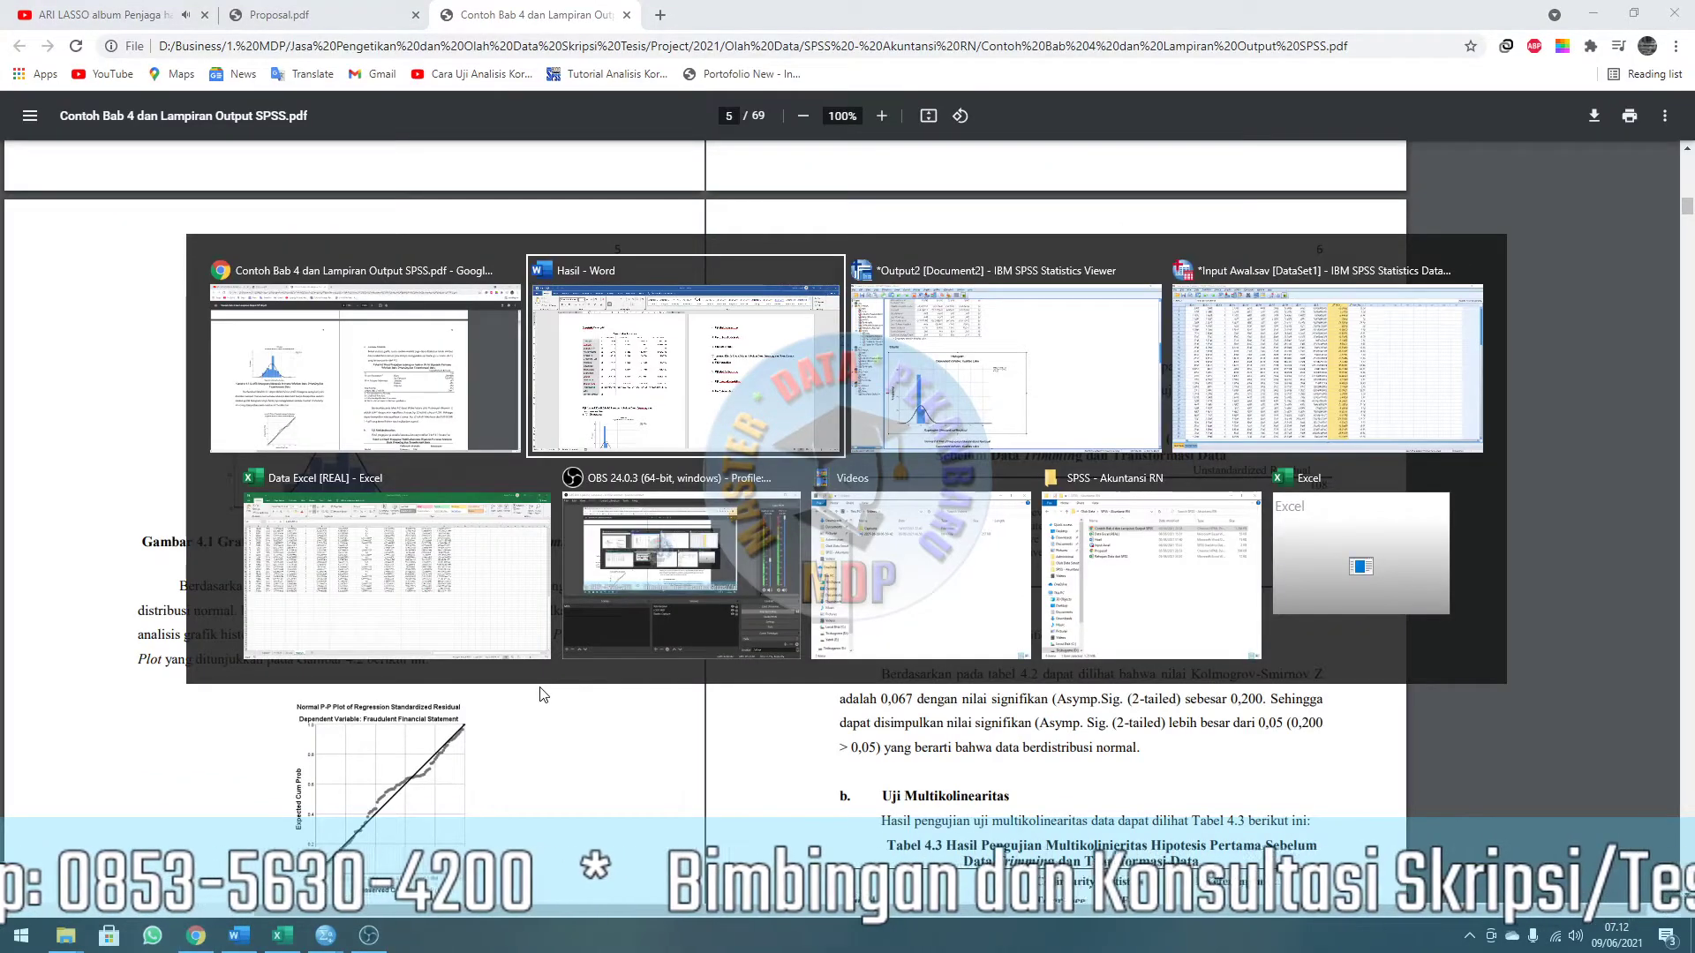
pyautogui.hotkey('alt', 'Tab')
pyautogui.scroll(-3, 651, 613)
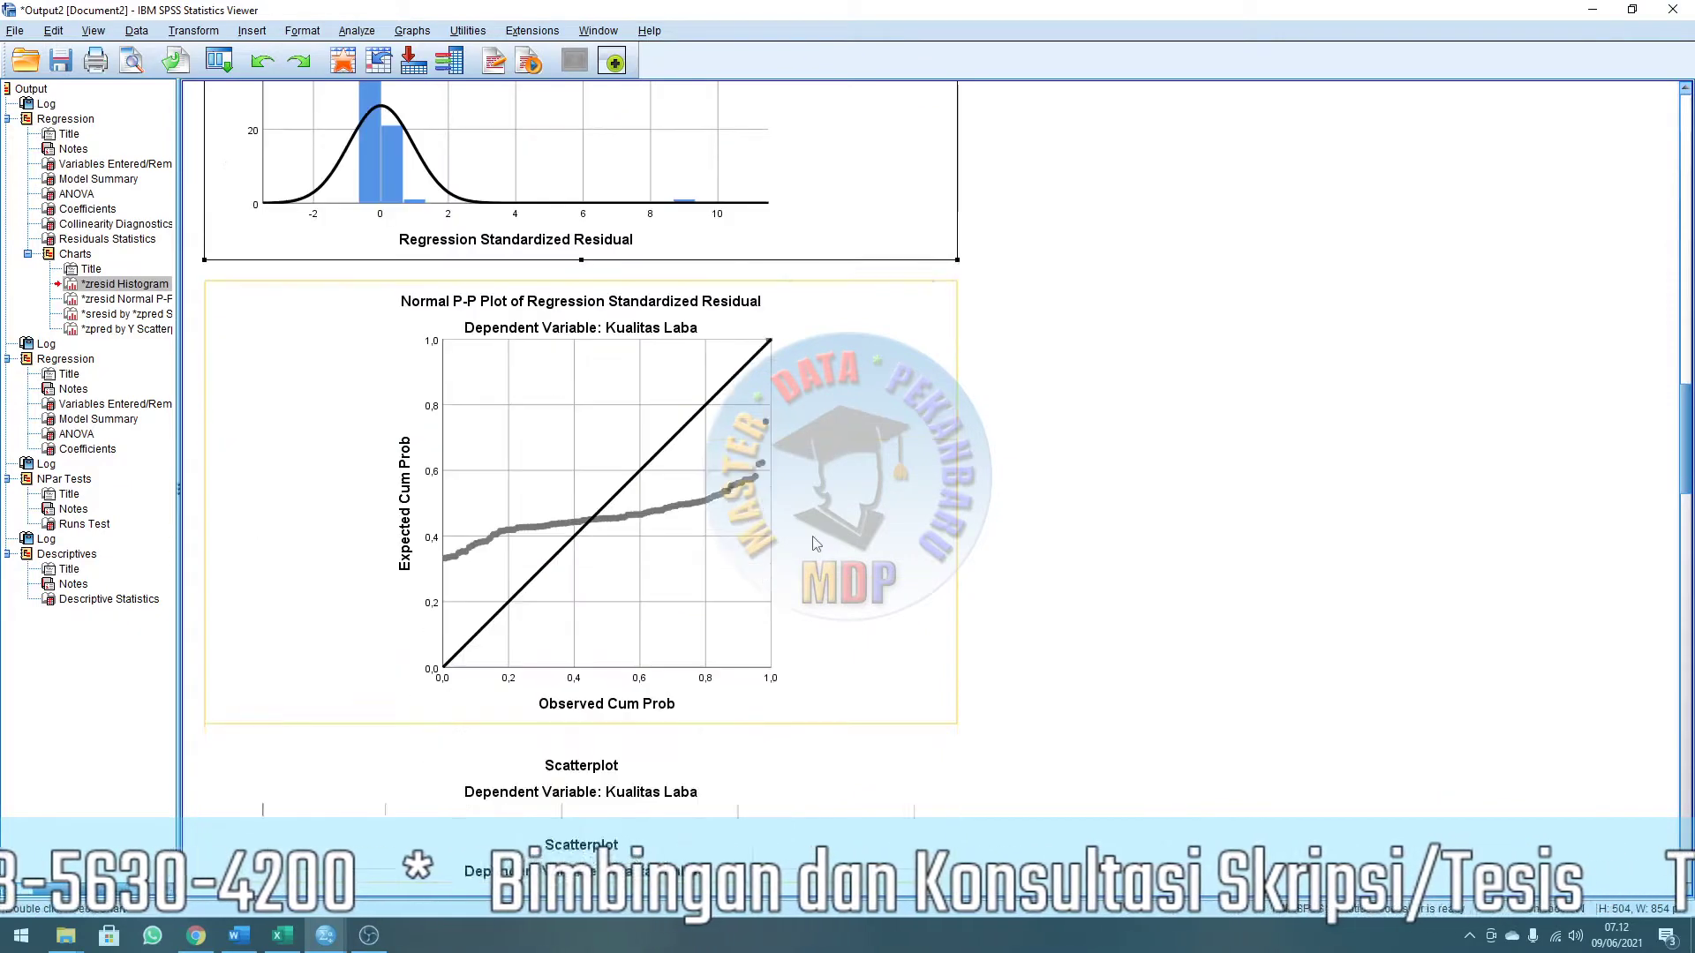
pyautogui.click(770, 407)
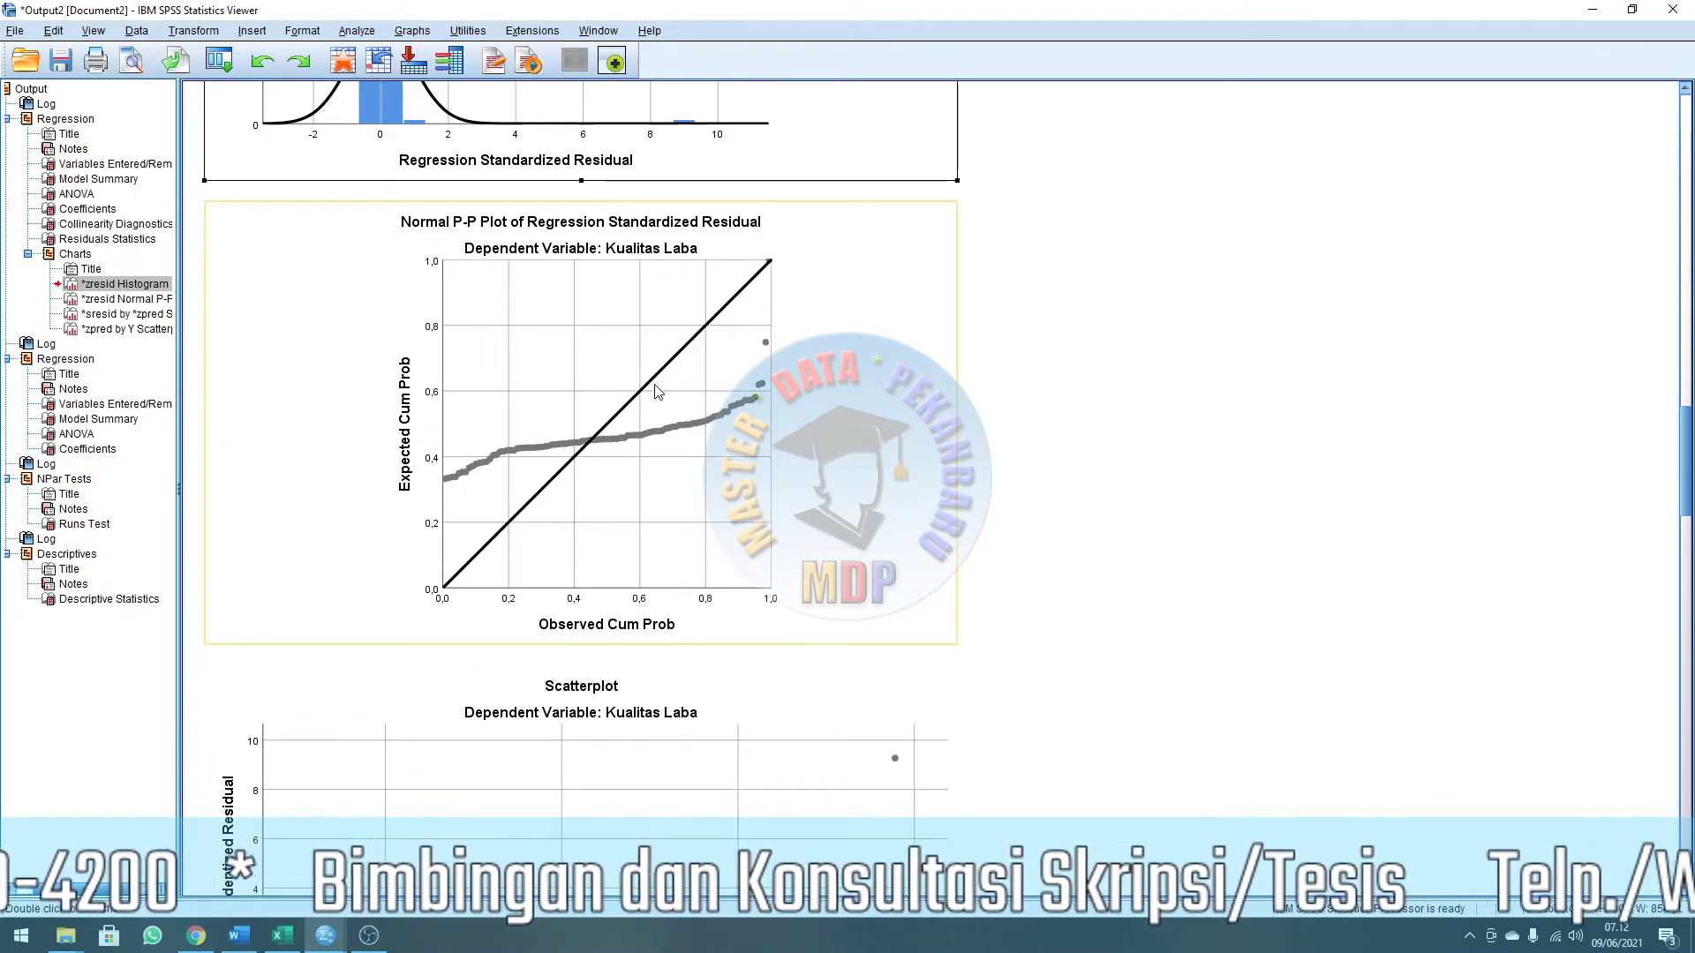
pyautogui.scroll(1, 658, 397)
pyautogui.hotkey('alt', 'Tab')
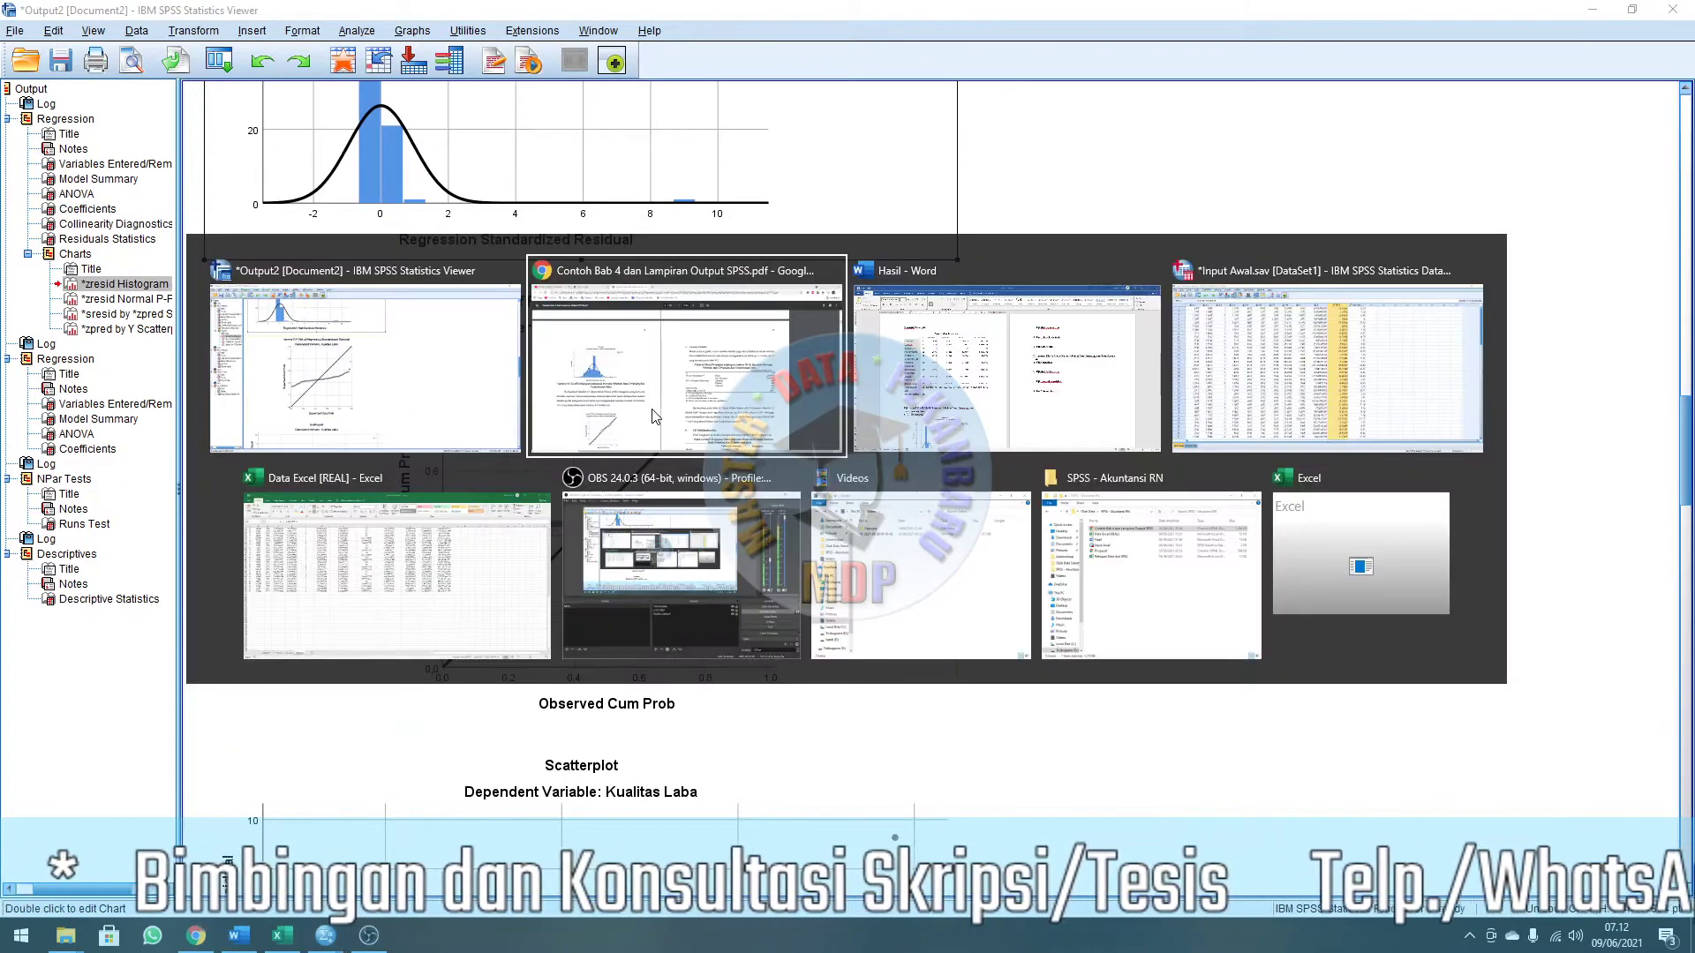
pyautogui.scroll(-2, 448, 777)
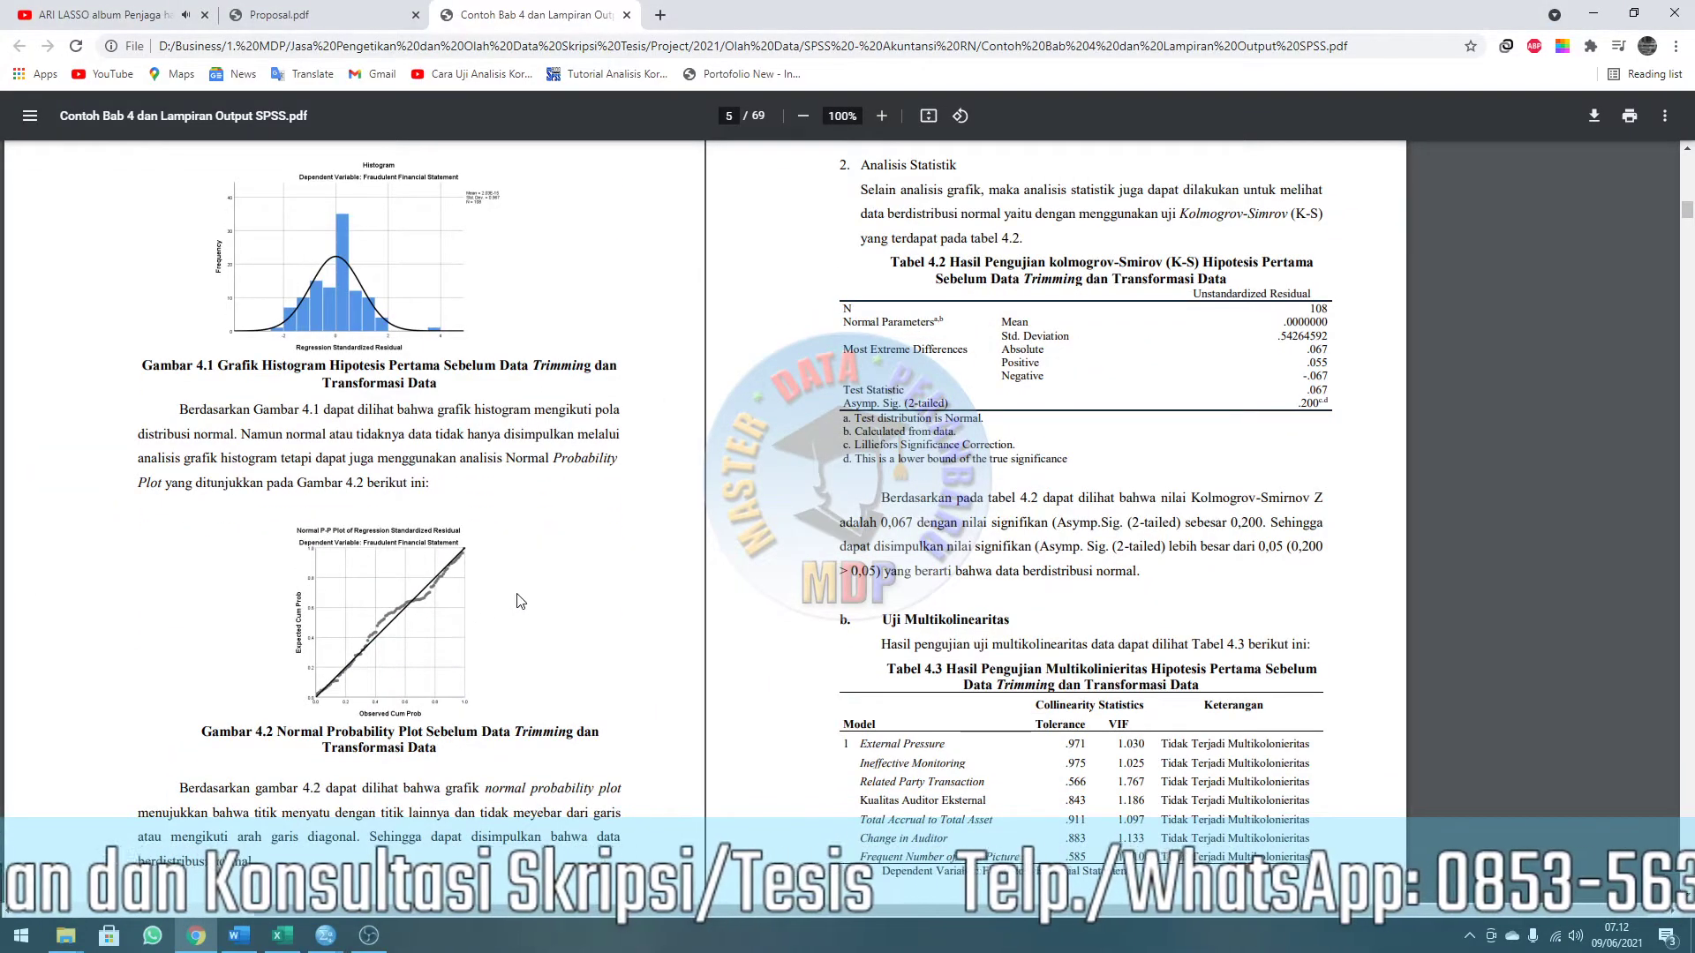
pyautogui.scroll(2, 521, 601)
pyautogui.scroll(-2, 521, 601)
# Switch to the SPSS output, copy the Kualitas Laba Normal P-P plot and return to the Hasil Word document.
pyautogui.hotkey('alt', 'Tab')
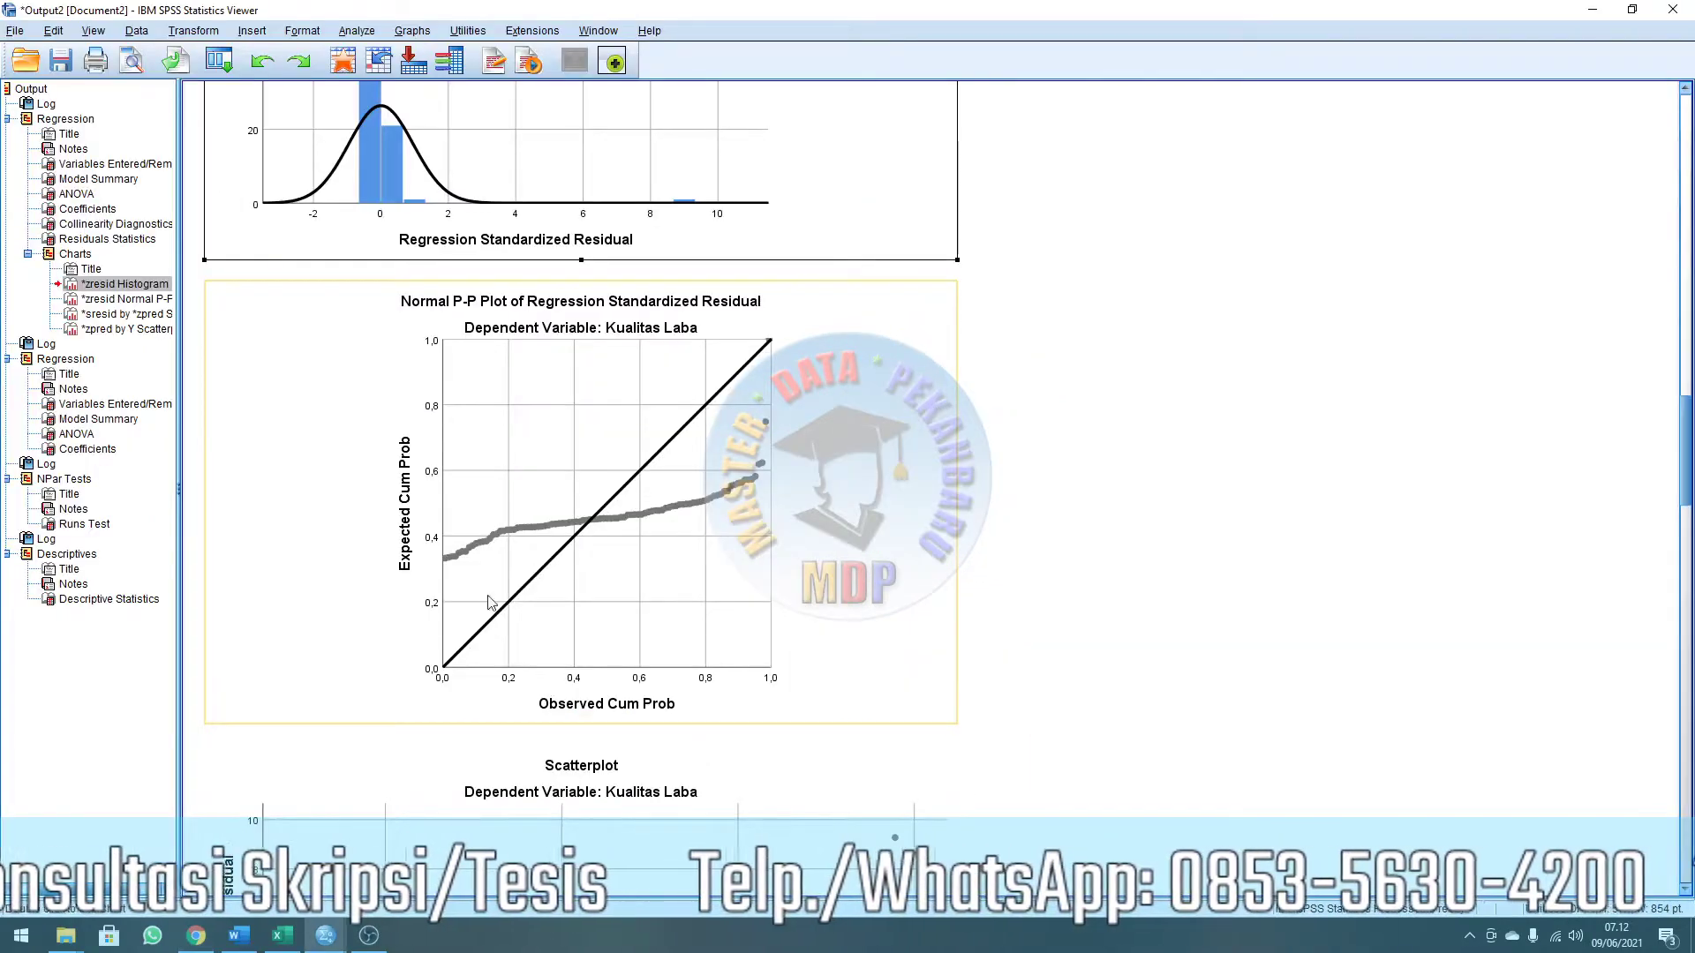
pyautogui.click(873, 370)
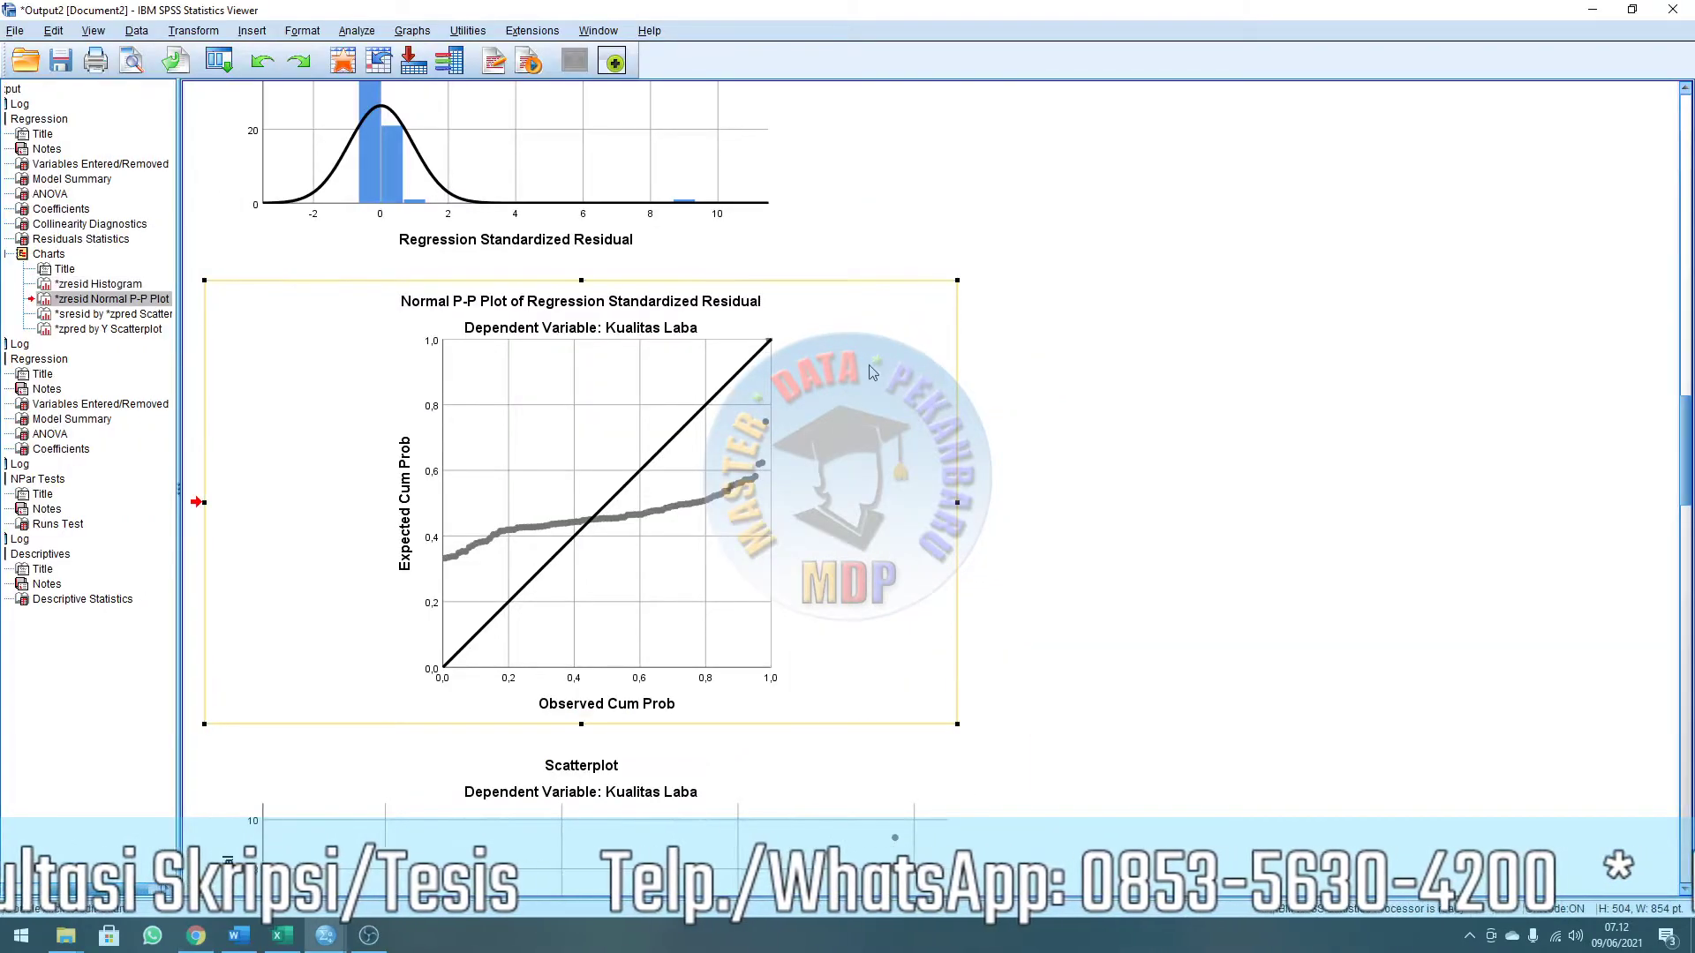
pyautogui.rightClick(856, 409)
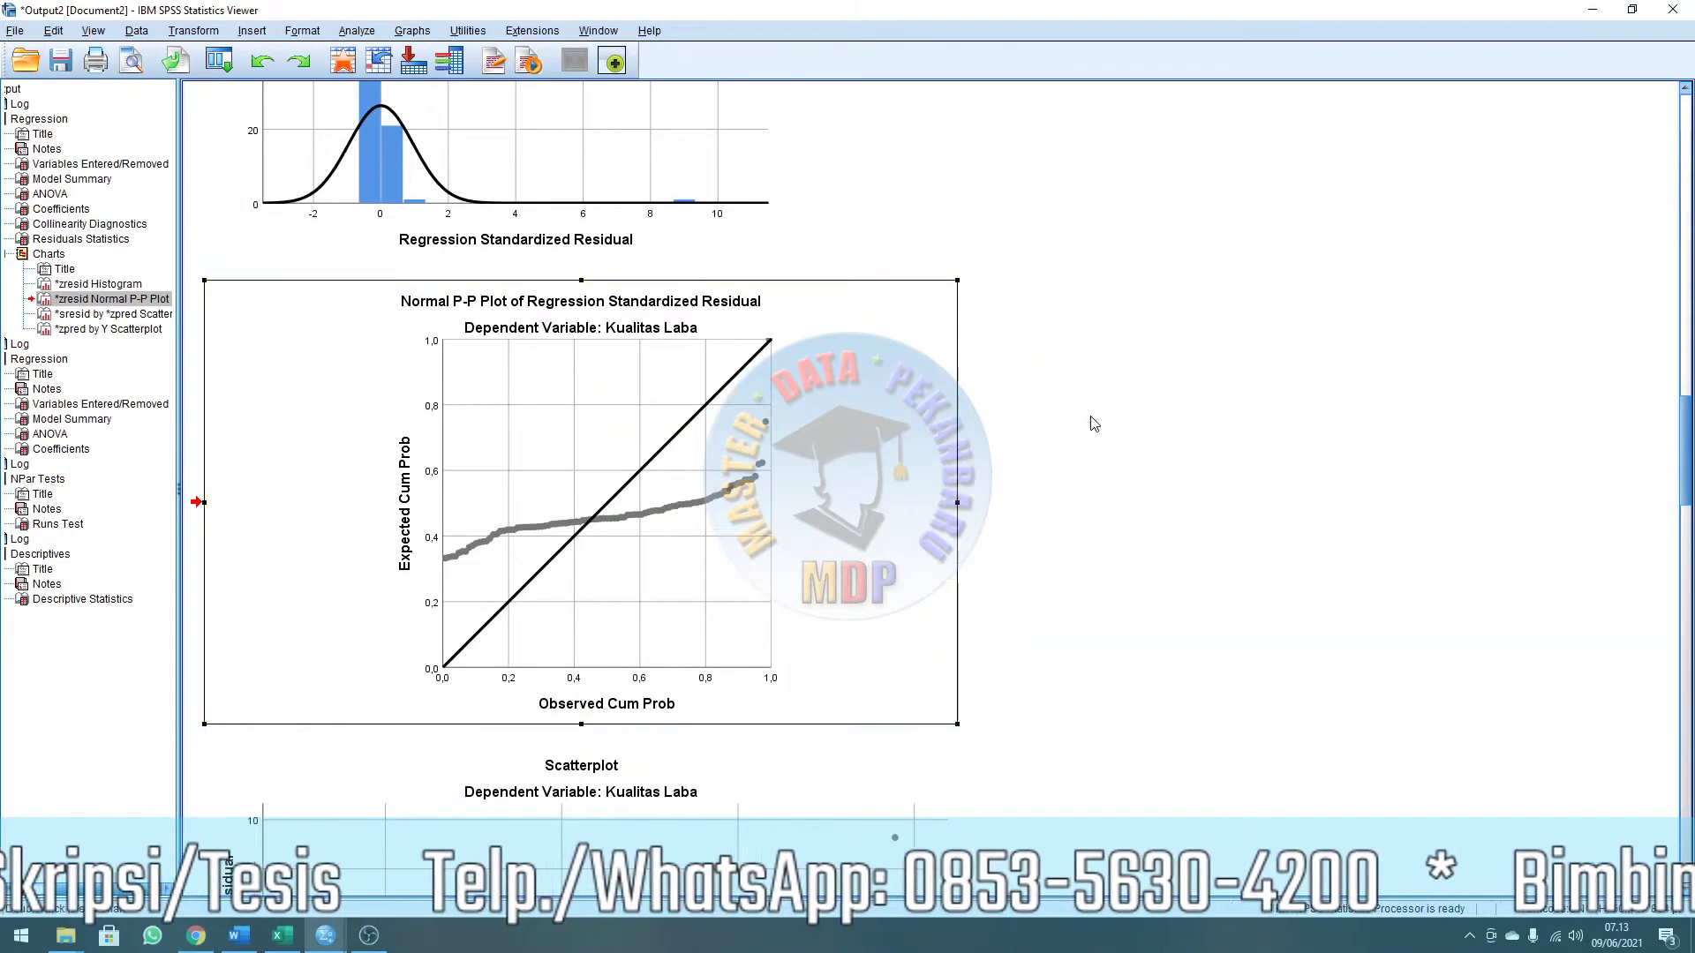
pyautogui.hotkey('alt', 'Tab')
pyautogui.hotkey('alt', 'Tab')
pyautogui.press('Tab')
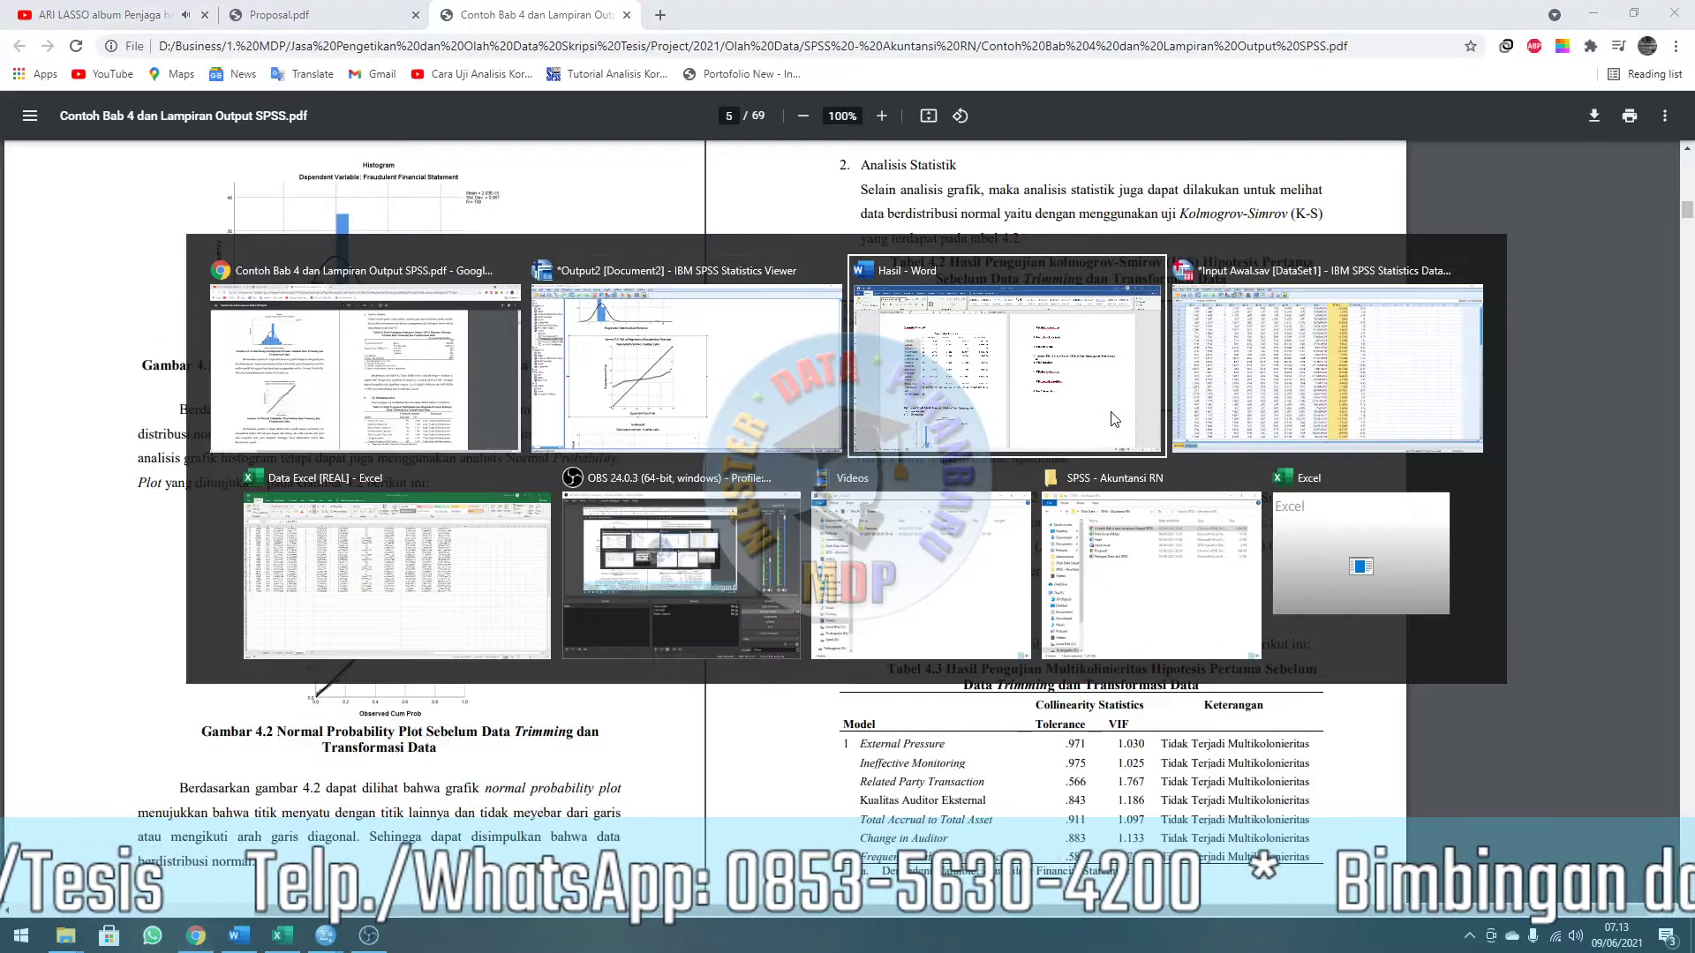
# Try to paste the P-P plot at the indented line below the histogram and shrink it proportionally.
pyautogui.scroll(-5, 1007, 394)
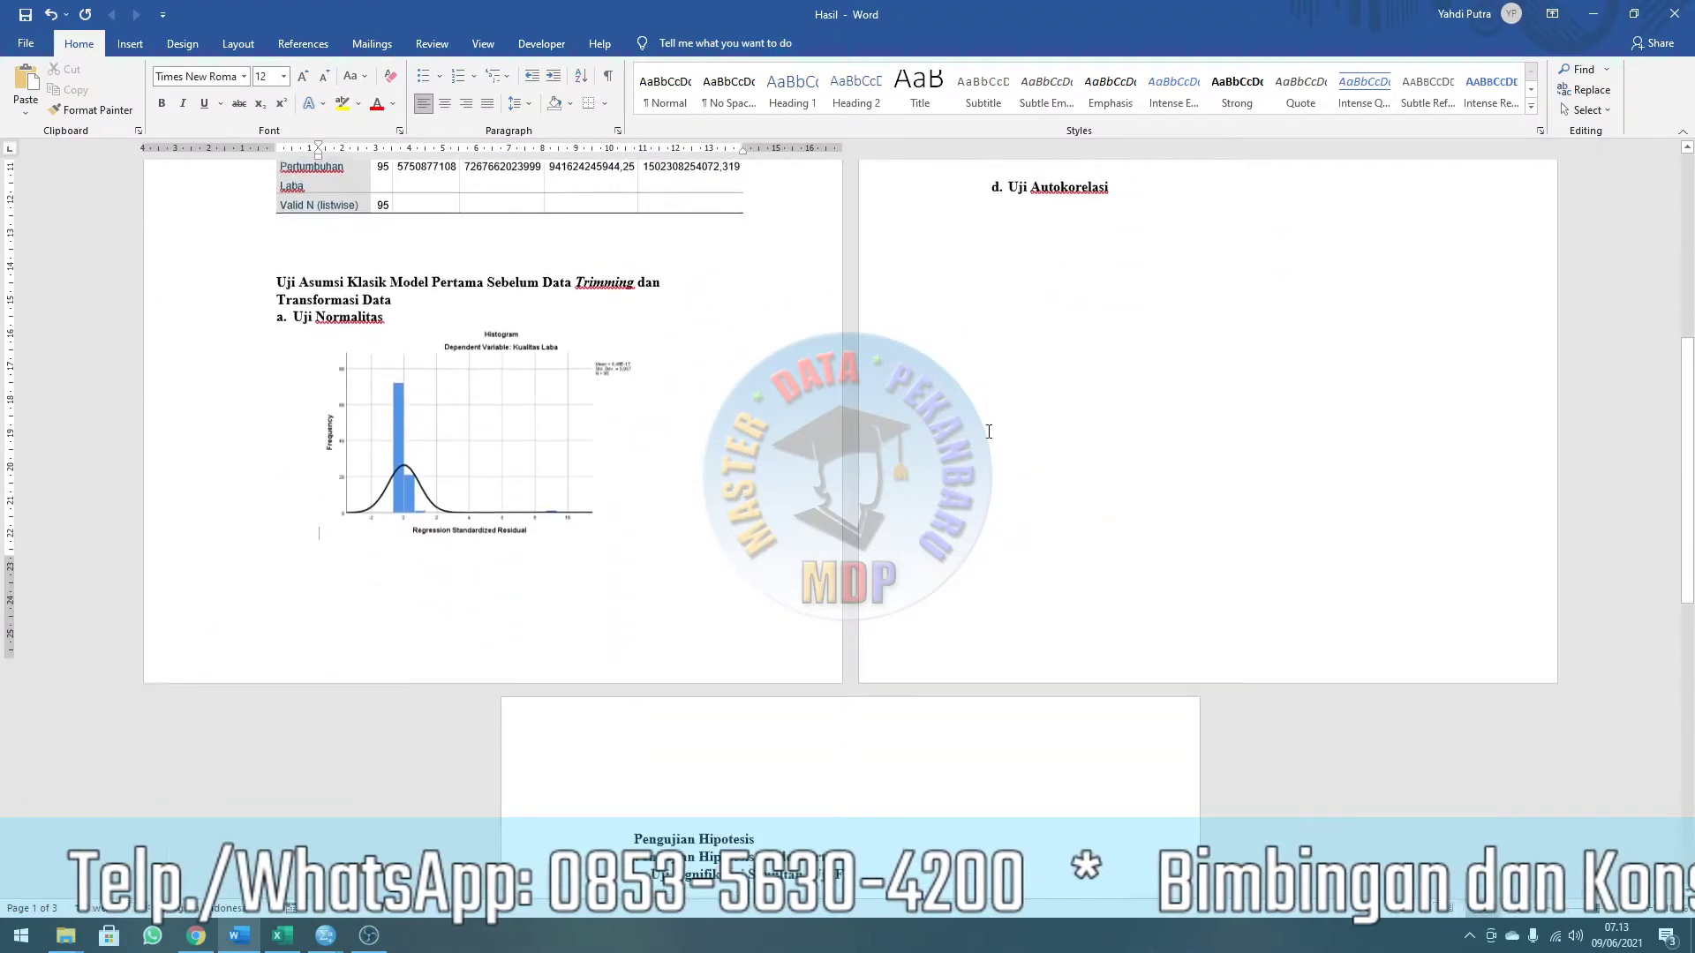
pyautogui.scroll(6, 1163, 453)
pyautogui.hotkey('ctrl', 'v')
pyautogui.click(1253, 371)
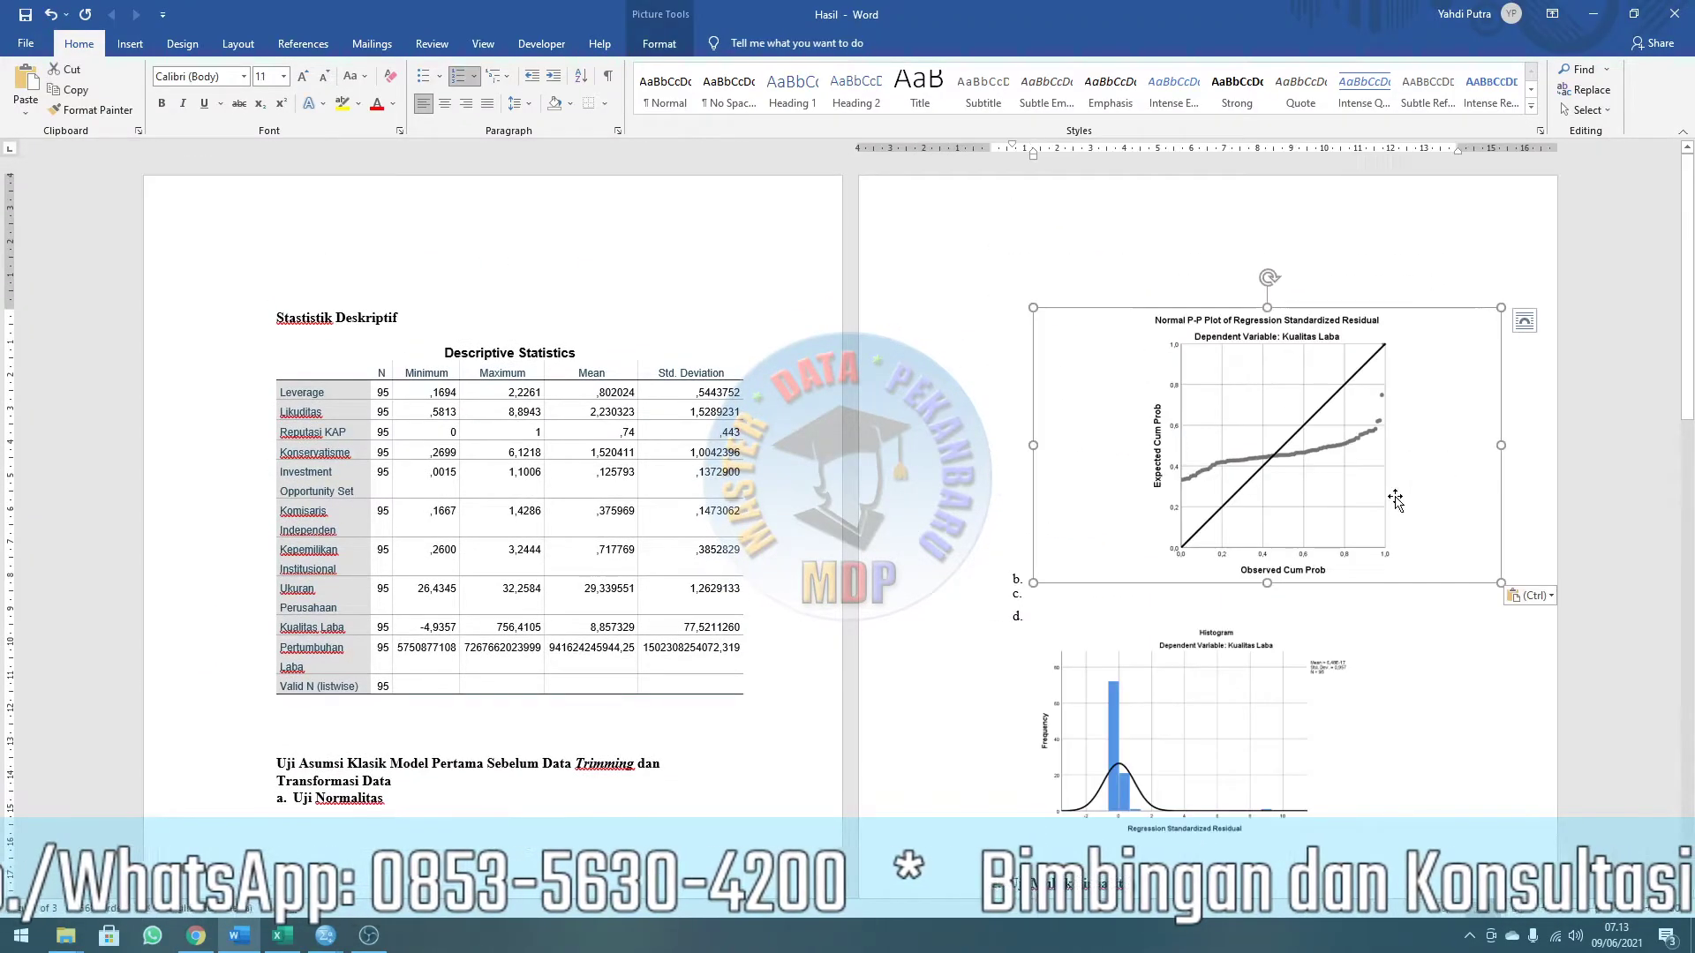
pyautogui.moveTo(1494, 575); pyautogui.dragTo(1408, 532)
pyautogui.scroll(6, 827, 548)
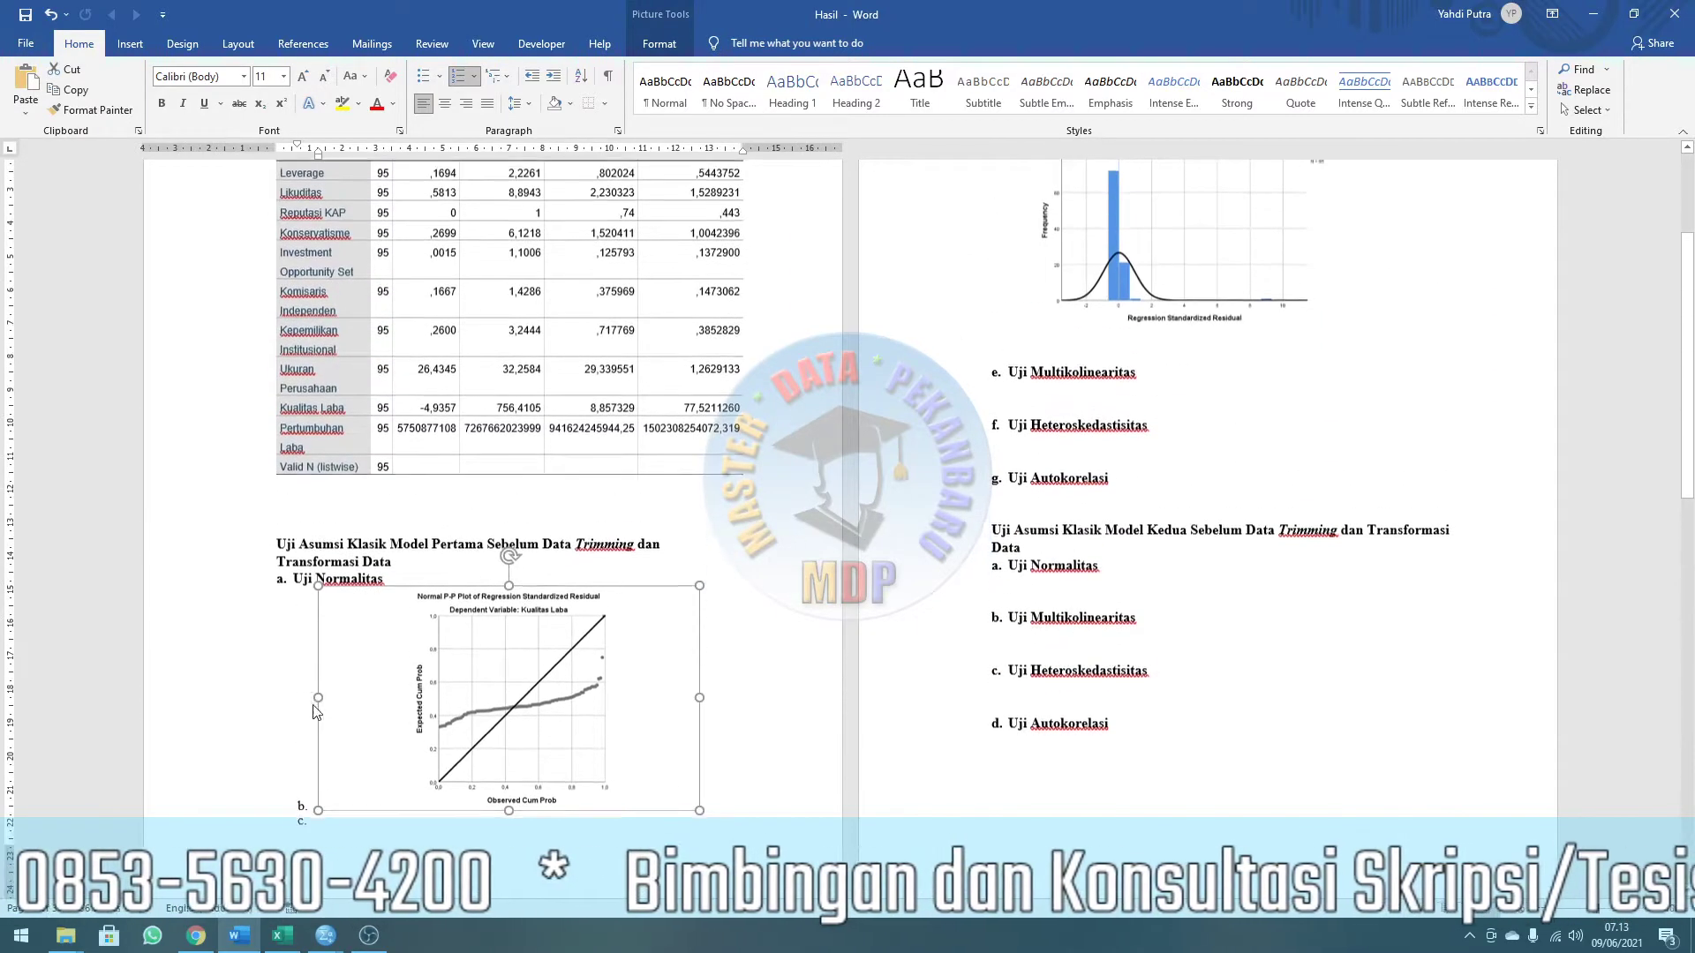
pyautogui.scroll(2, 706, 686)
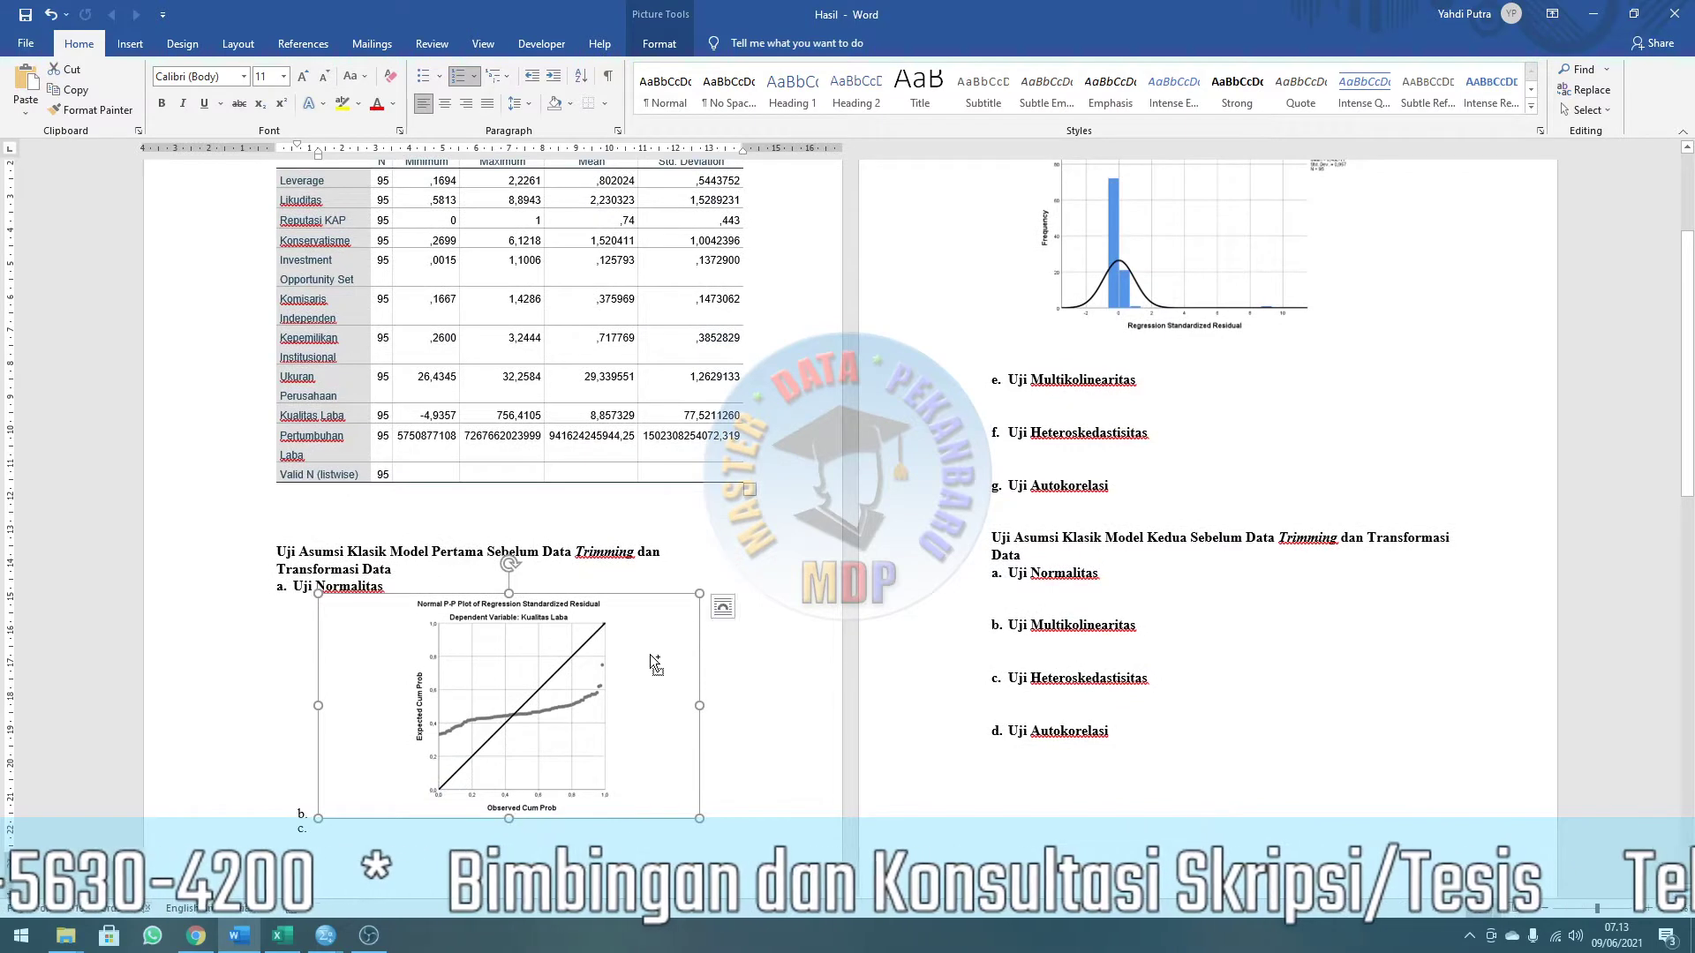
# Undo the resizing and pasting of the P-P plot.
pyautogui.hotkey('ctrl', 'z')
pyautogui.hotkey('ctrl', 'z')
pyautogui.hotkey('ctrl', 'z')
pyautogui.hotkey('ctrl', 'z')
pyautogui.hotkey('ctrl', 'z')
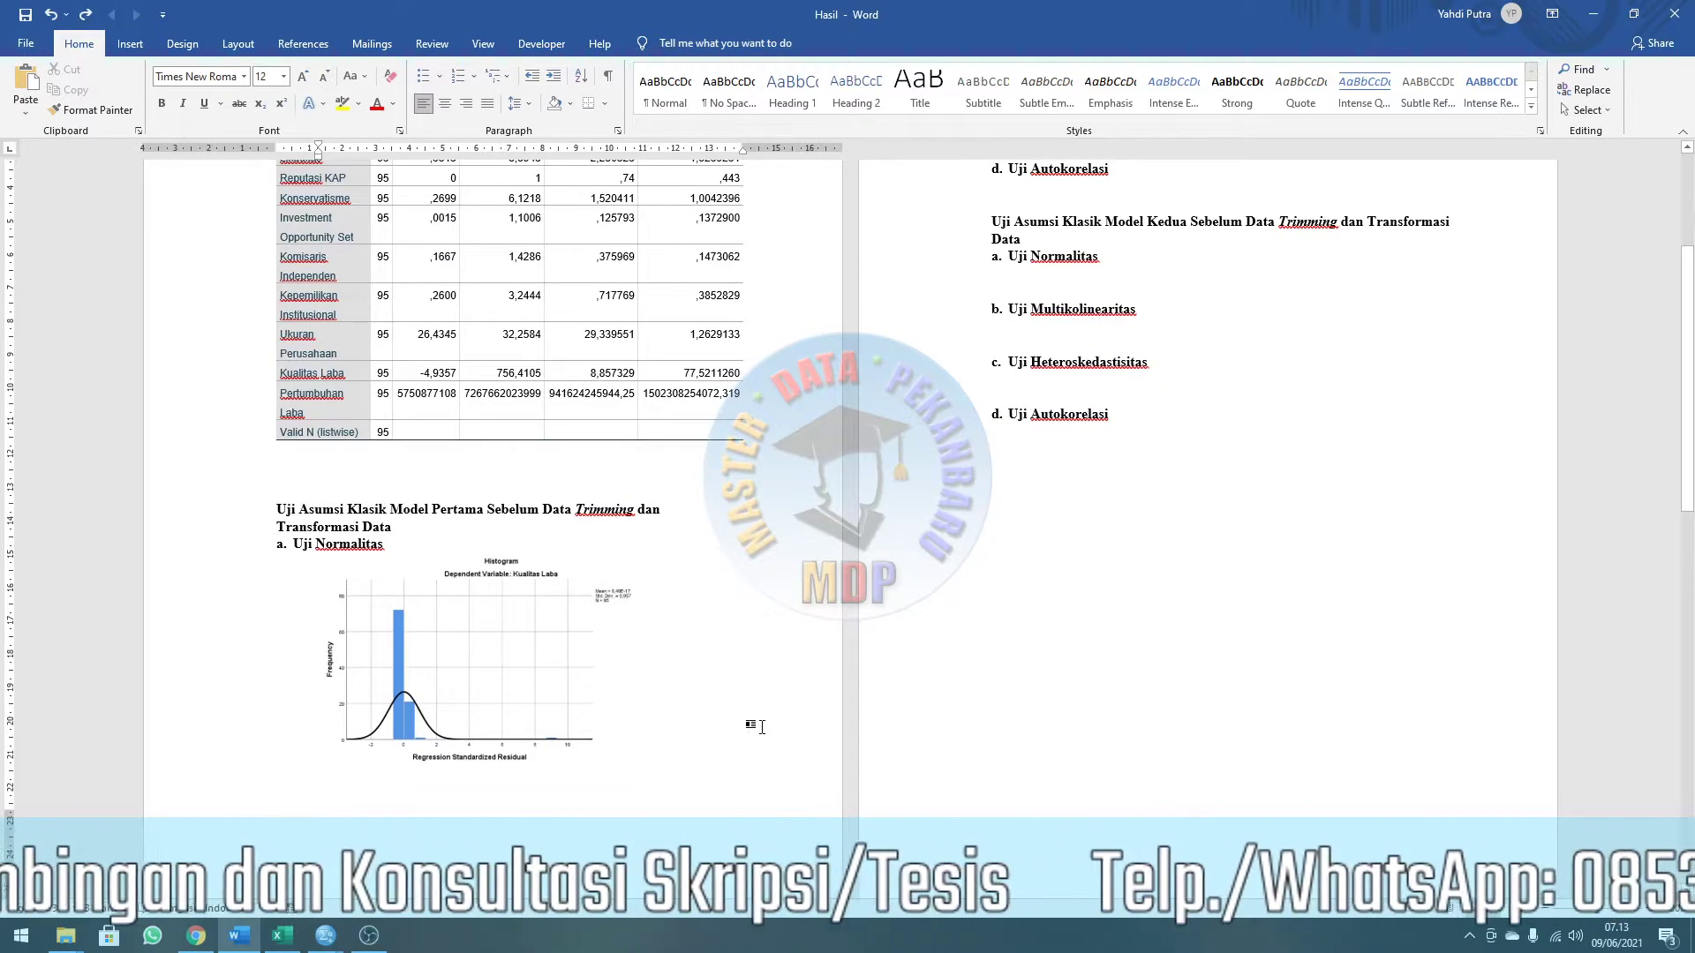
# Paste the P-P plot in the unindented blank line below the histogram and place the cursor beneath it.
pyautogui.click(721, 806)
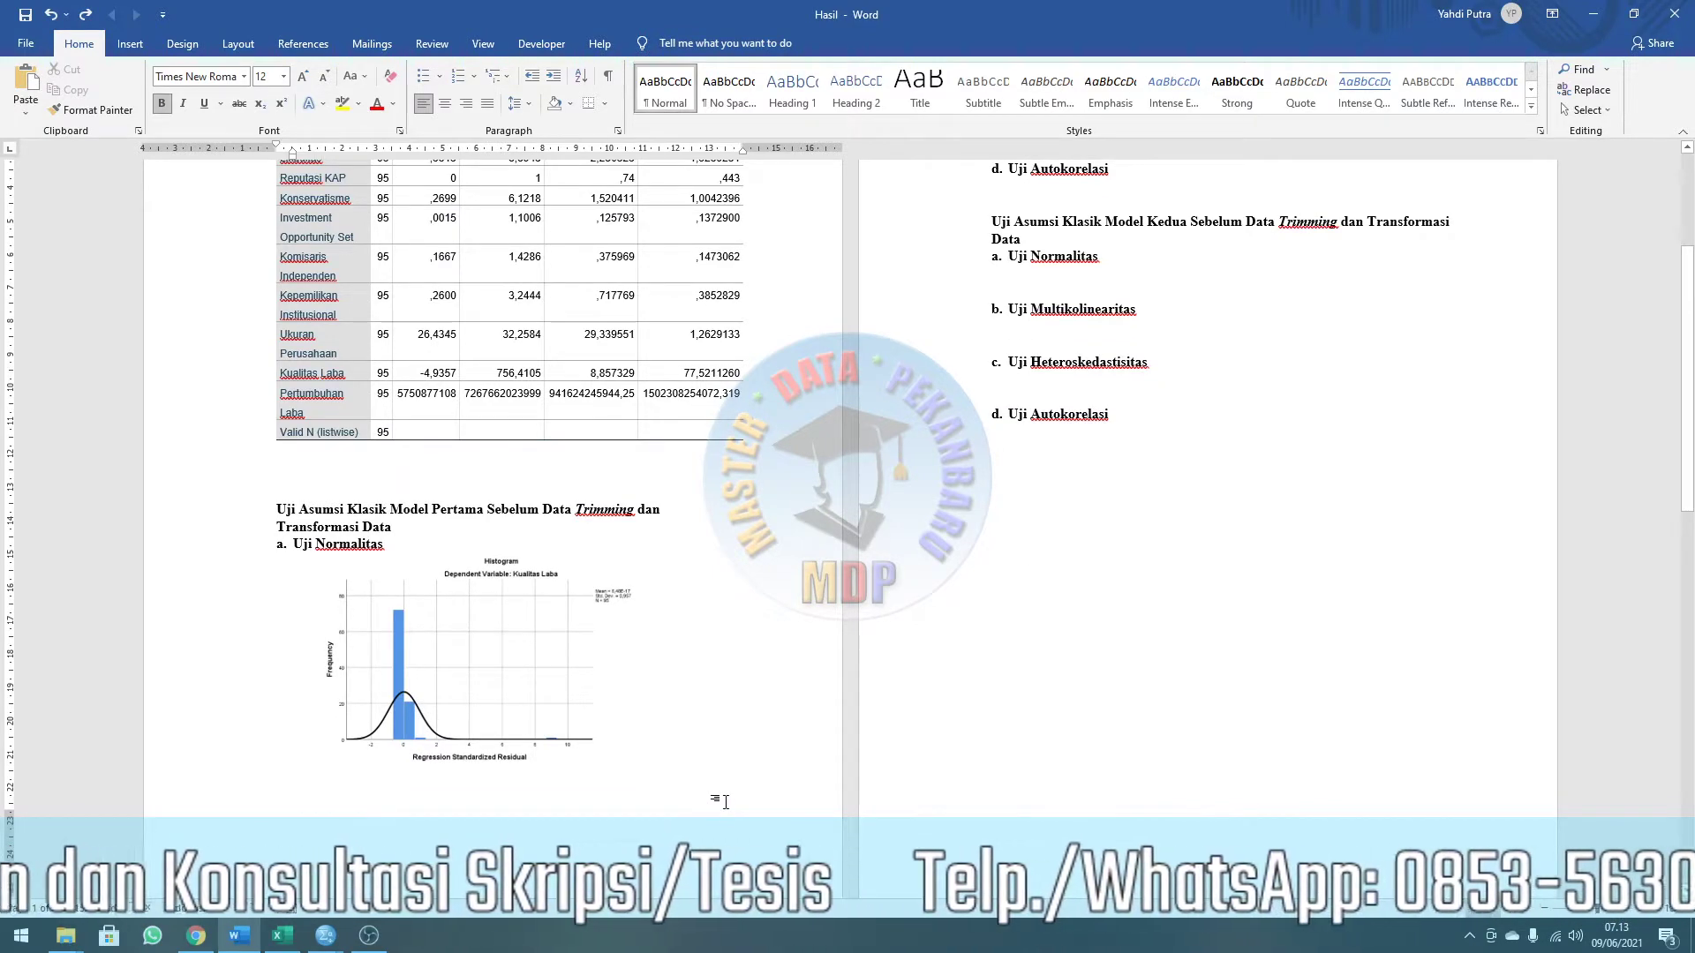
pyautogui.hotkey('ctrl', 'v')
pyautogui.scroll(5, 969, 637)
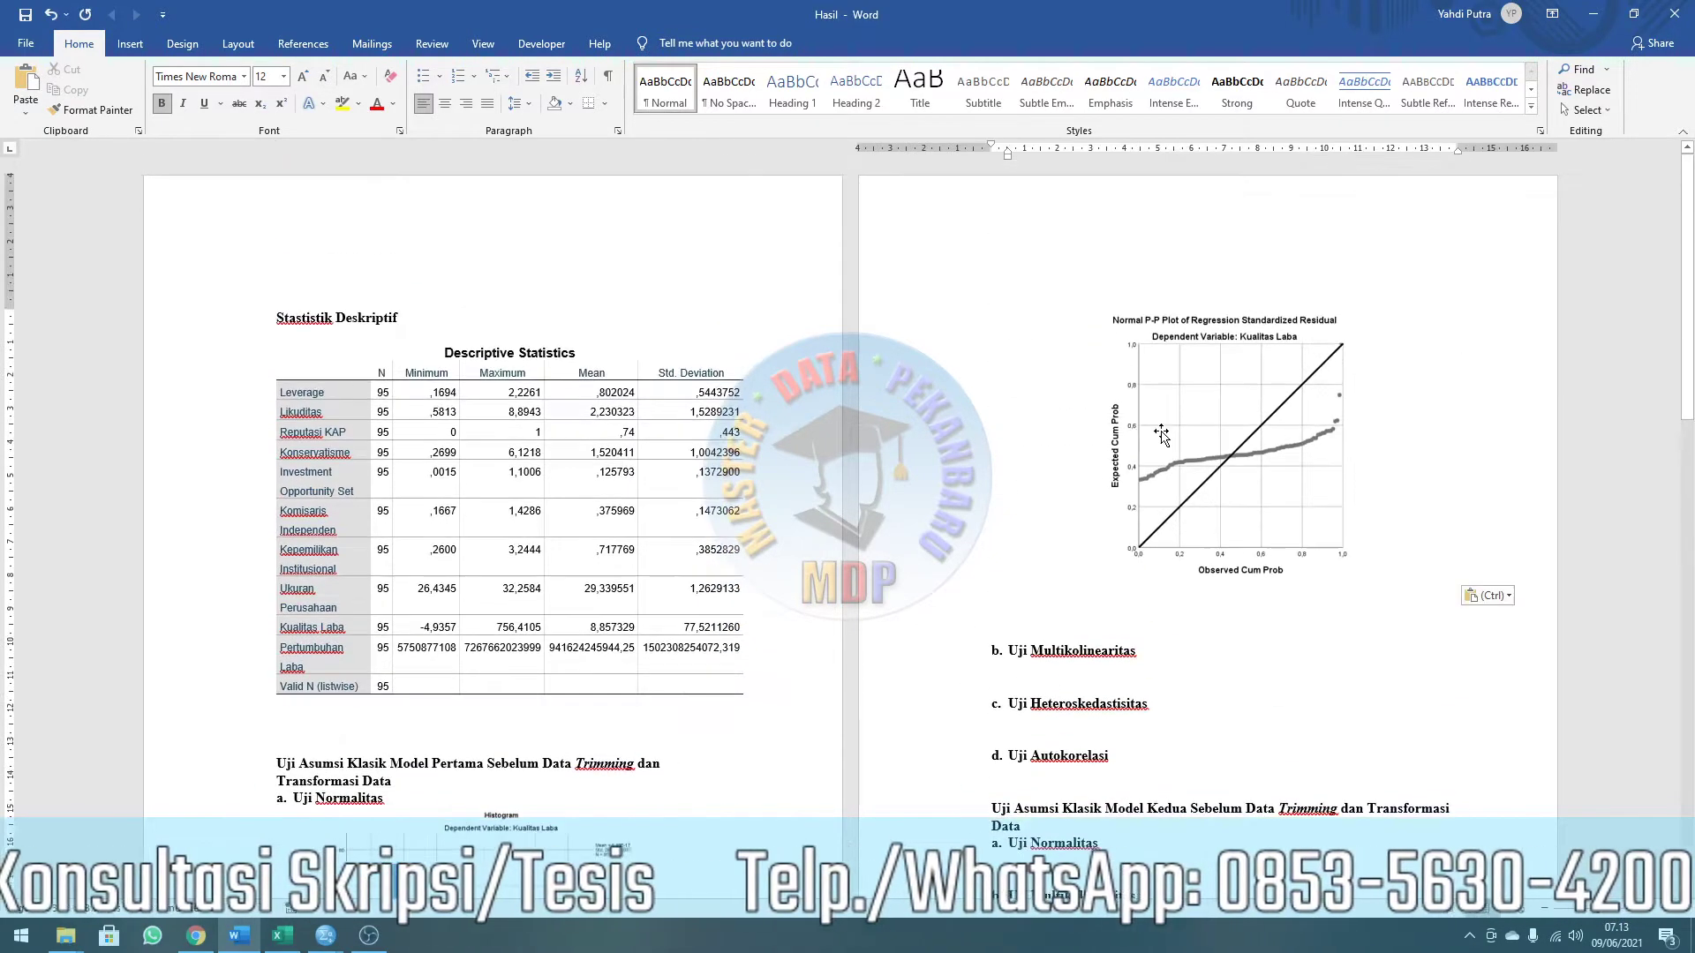
pyautogui.click(1169, 433)
pyautogui.click(1048, 602)
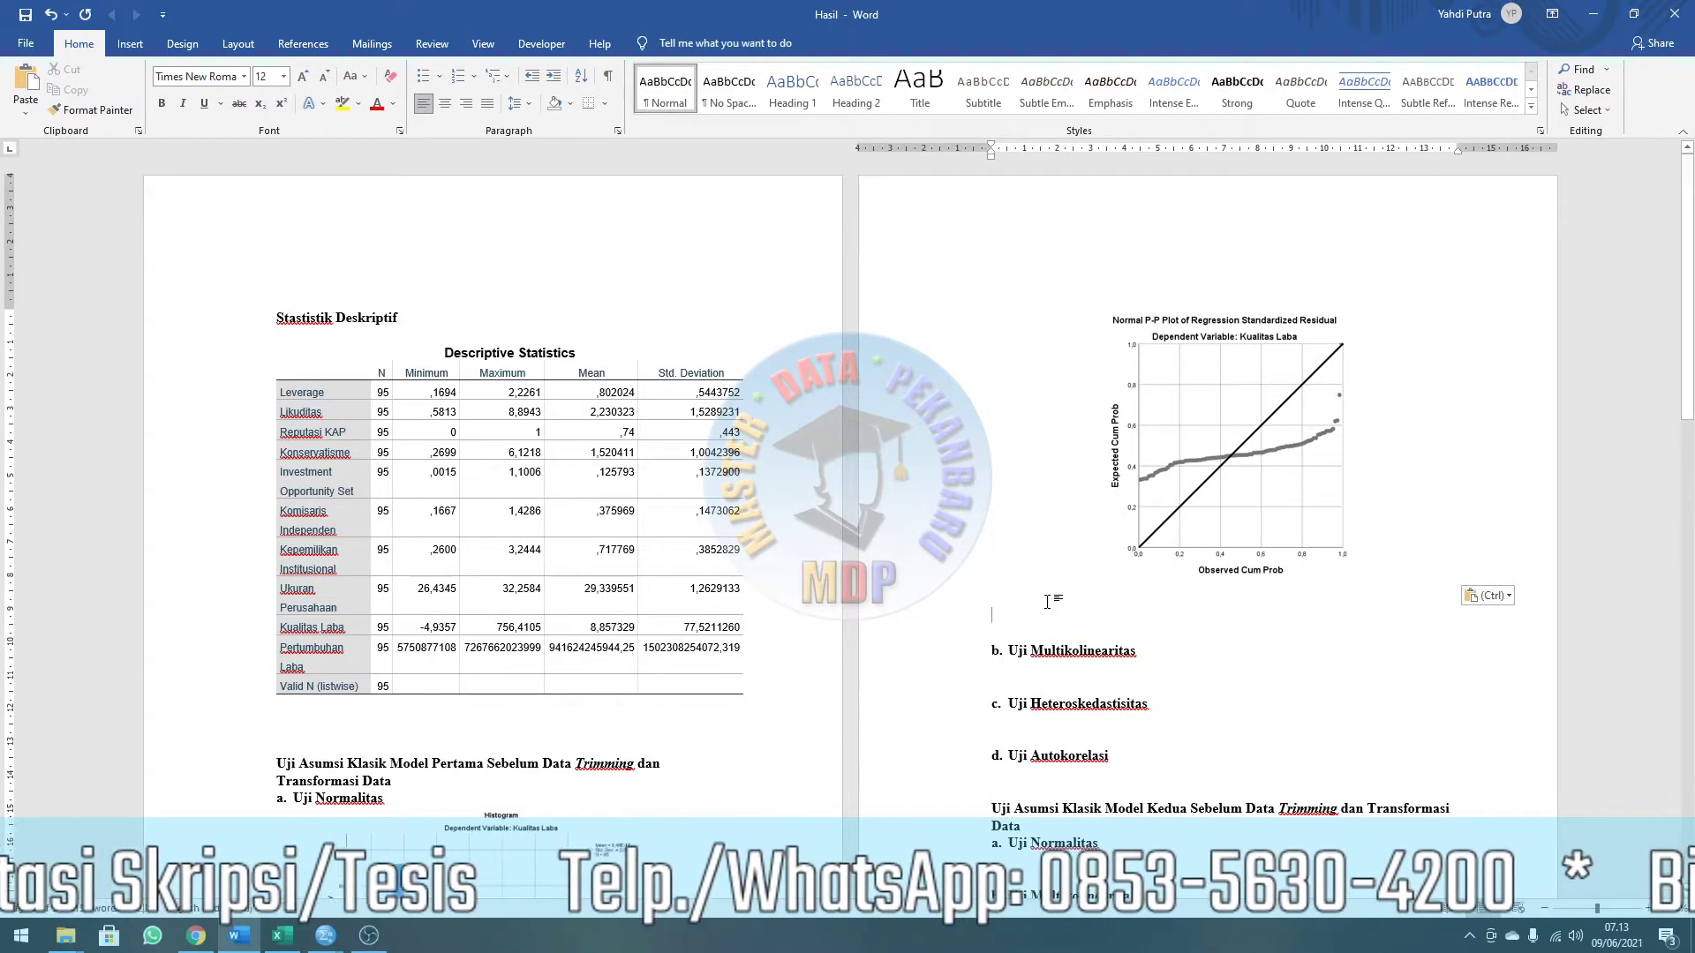
# Switch to the sample Bab 4 PDF in Chrome and examine the Kolmogorov-Smirnov table under Analisis Statistik.
pyautogui.hotkey('alt', 'Tab')
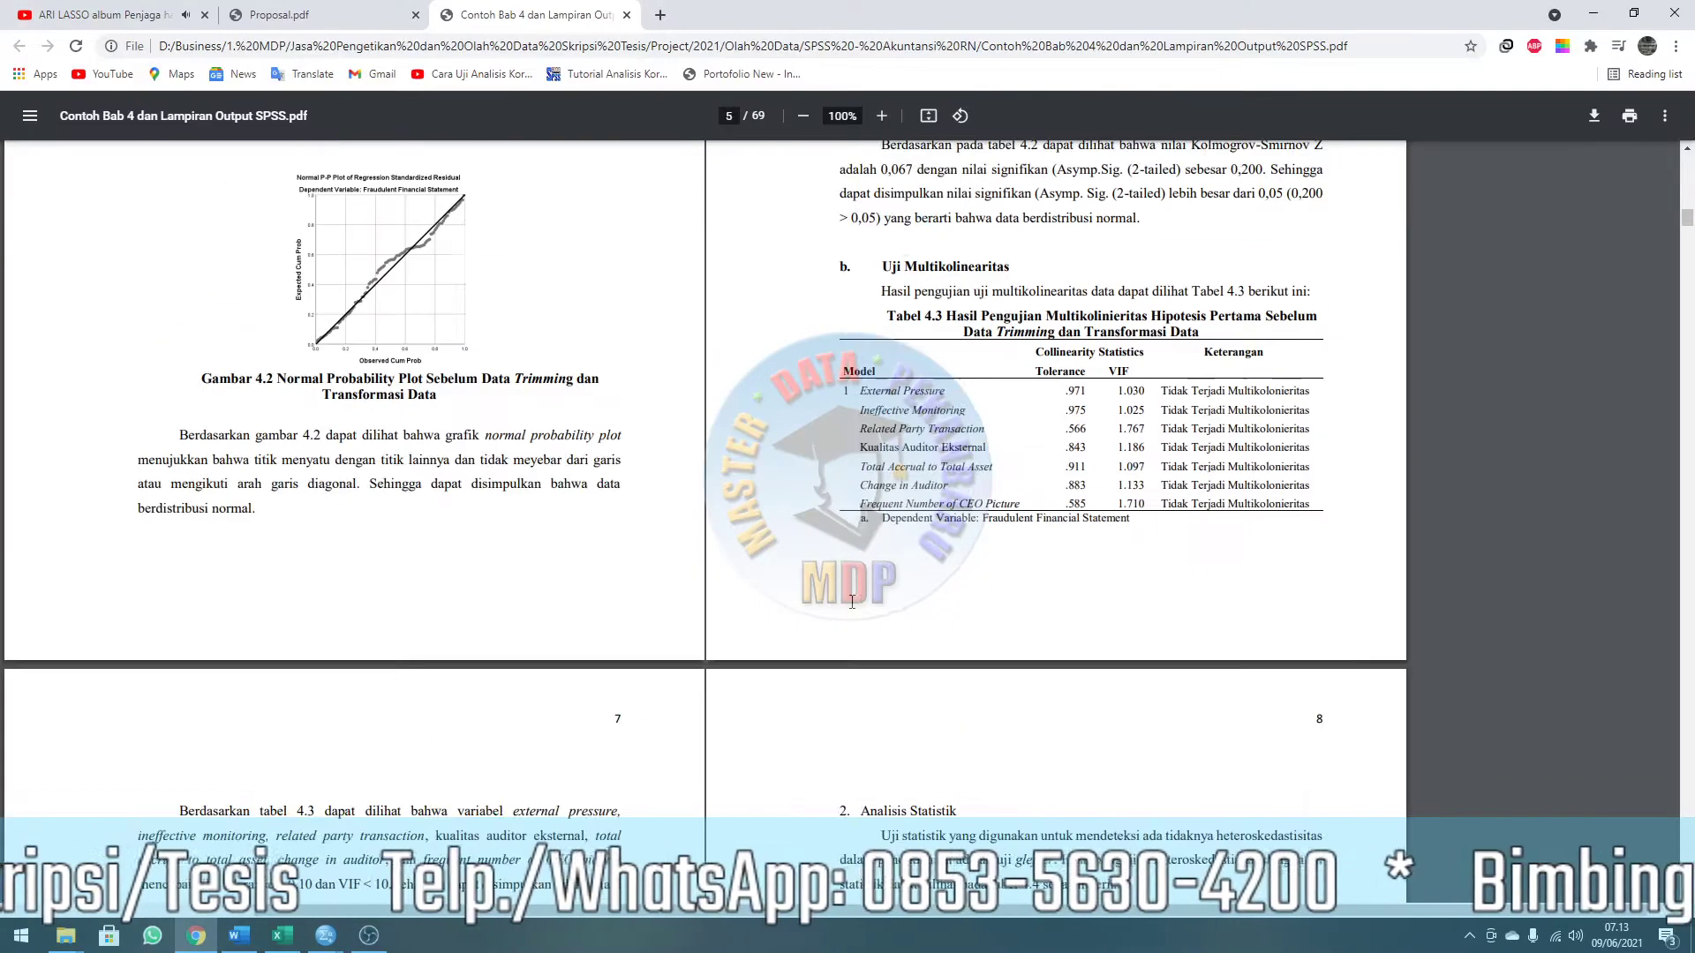
pyautogui.scroll(6, 852, 601)
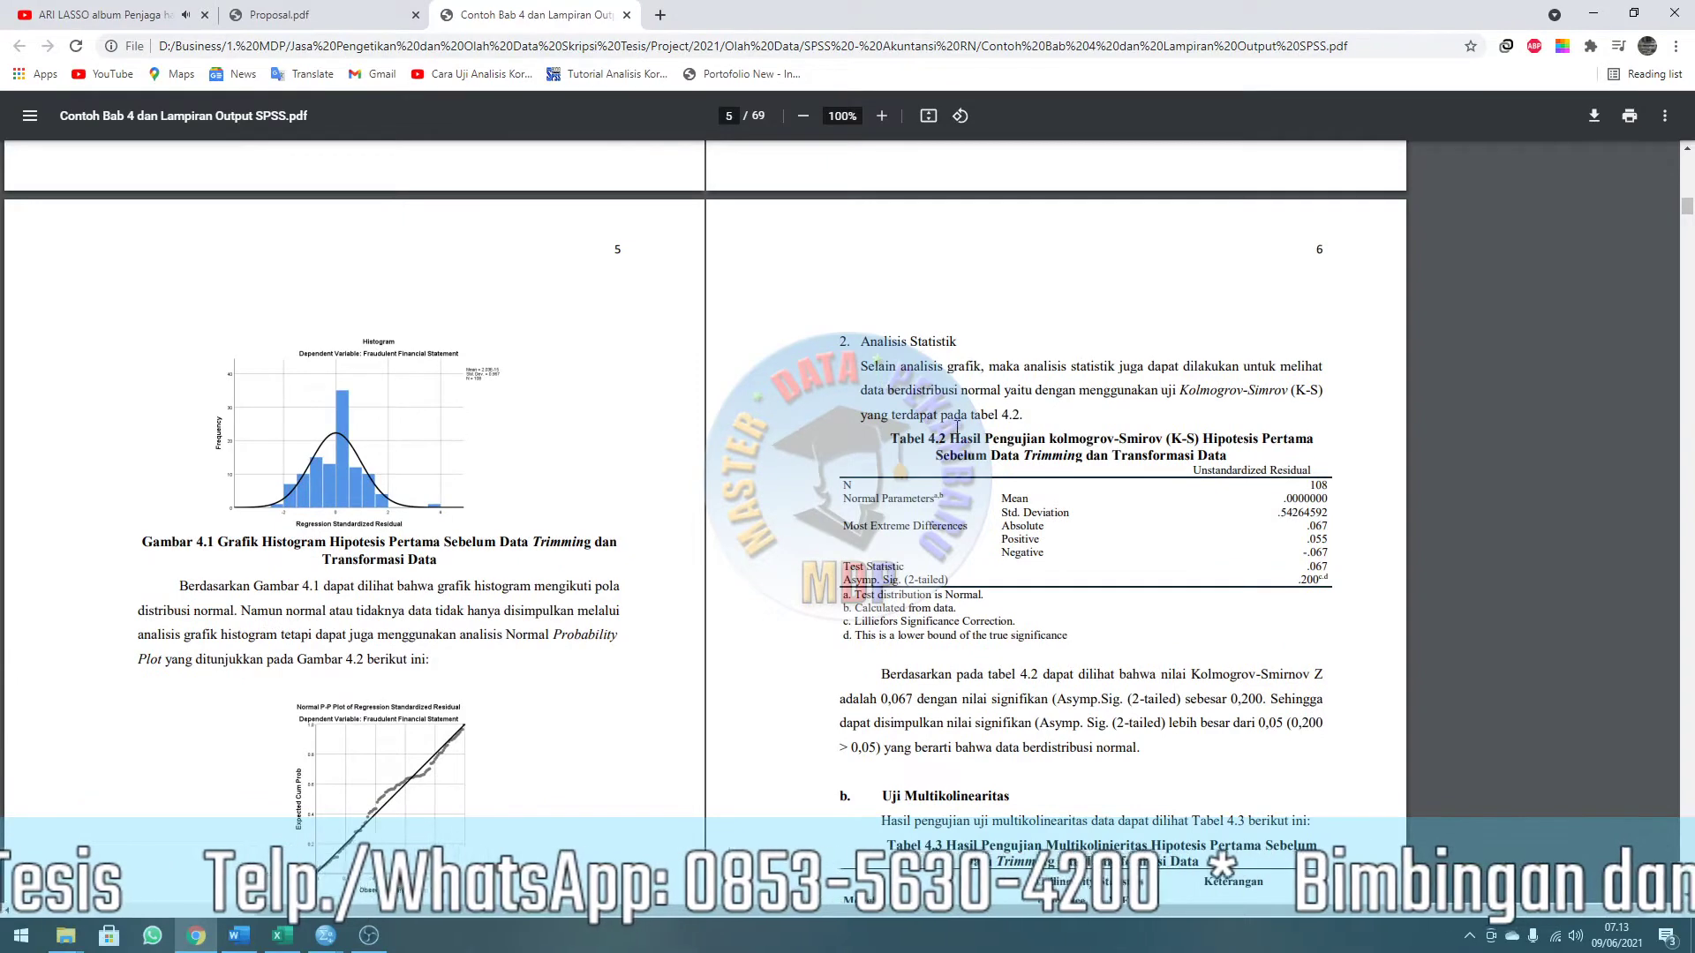
pyautogui.scroll(-1, 961, 431)
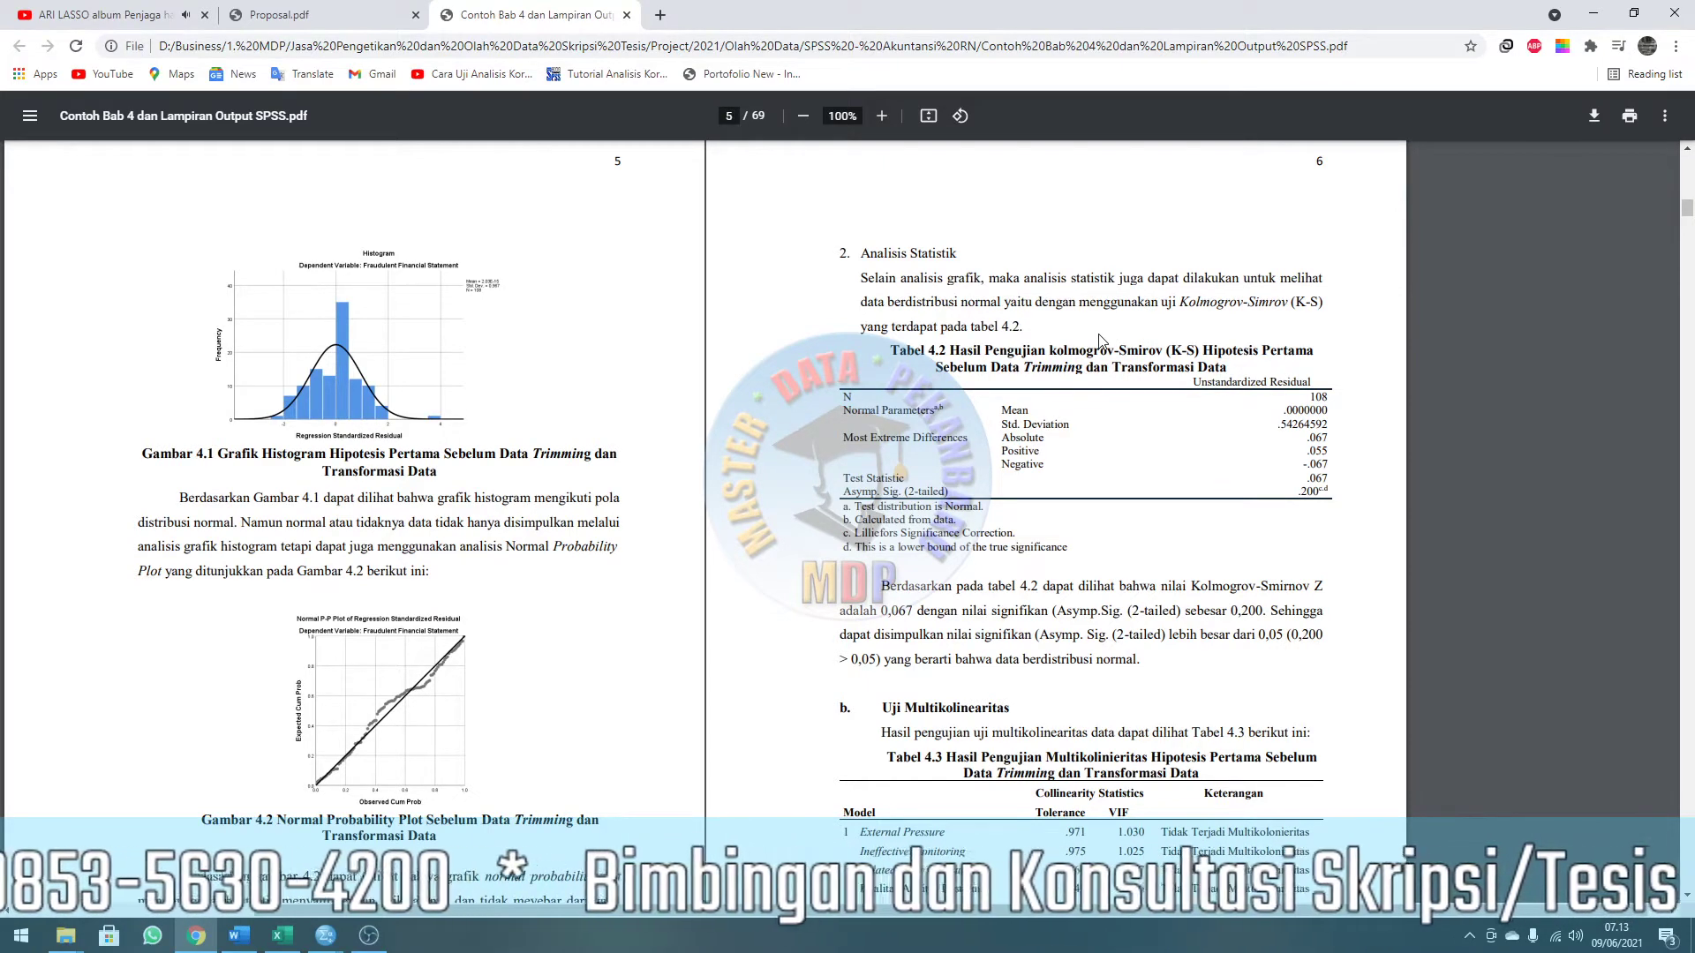
# Switch to the SPSS output viewer and look through the regression, Runs Test and descriptive results for a Kolmogorov-Smirnov table.
pyautogui.hotkey('alt', 'Tab')
pyautogui.hotkey('alt', 'Tab')
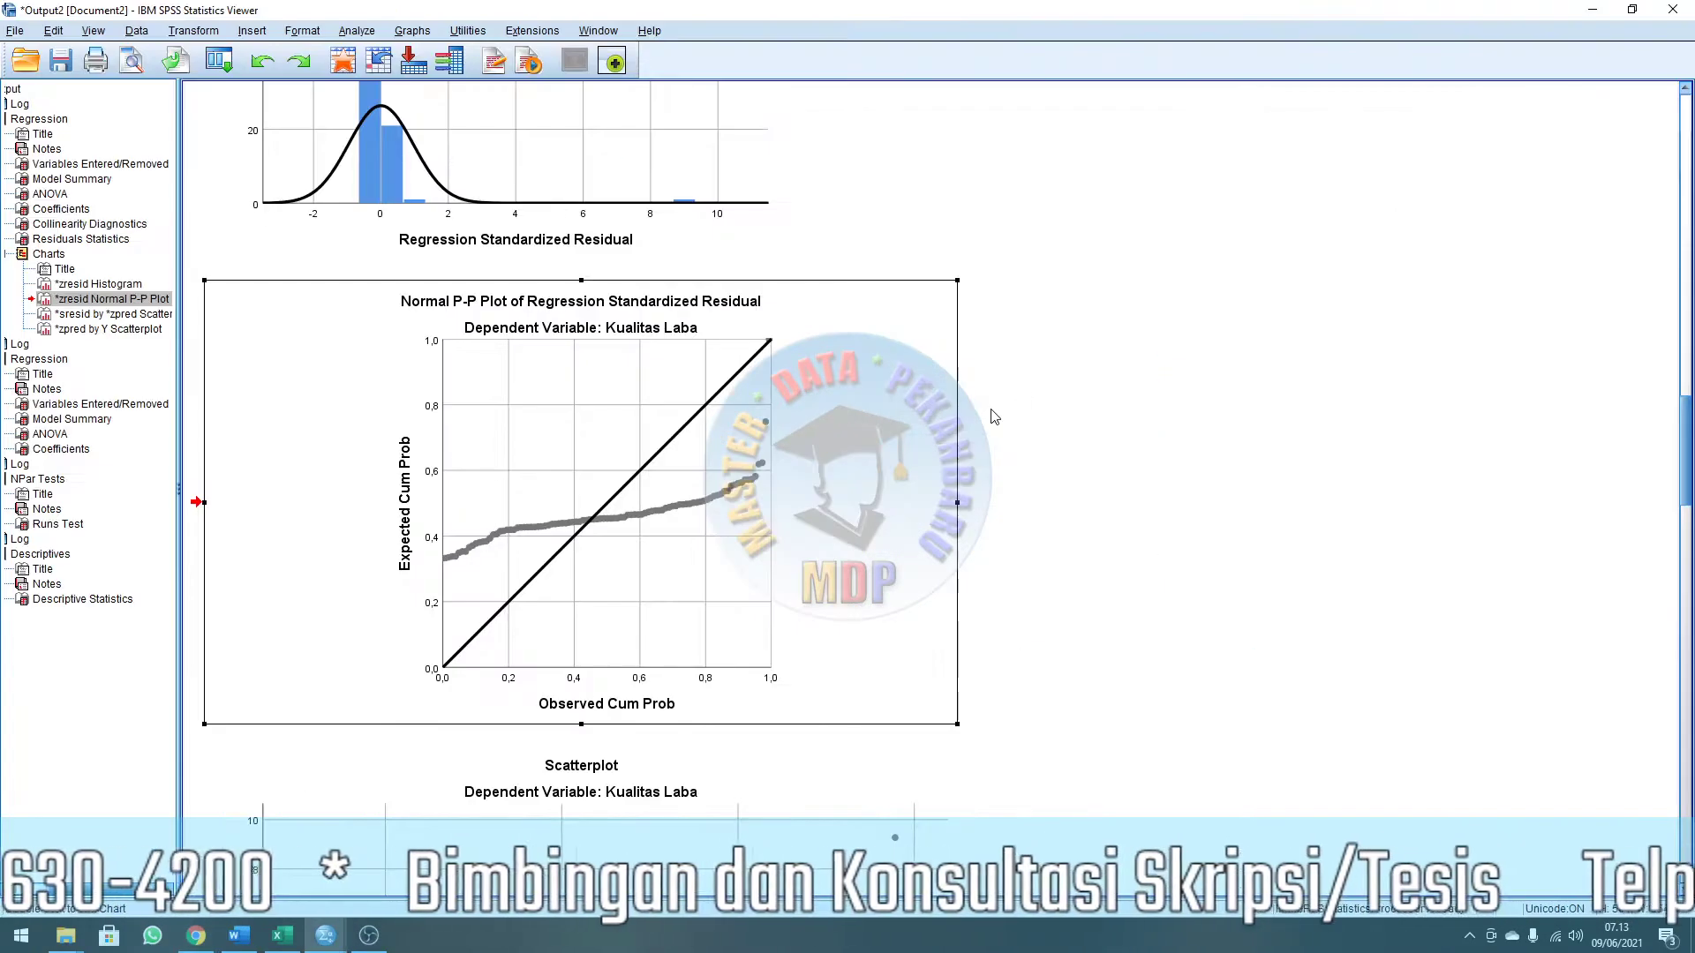
pyautogui.scroll(-10, 960, 454)
pyautogui.scroll(15, 959, 454)
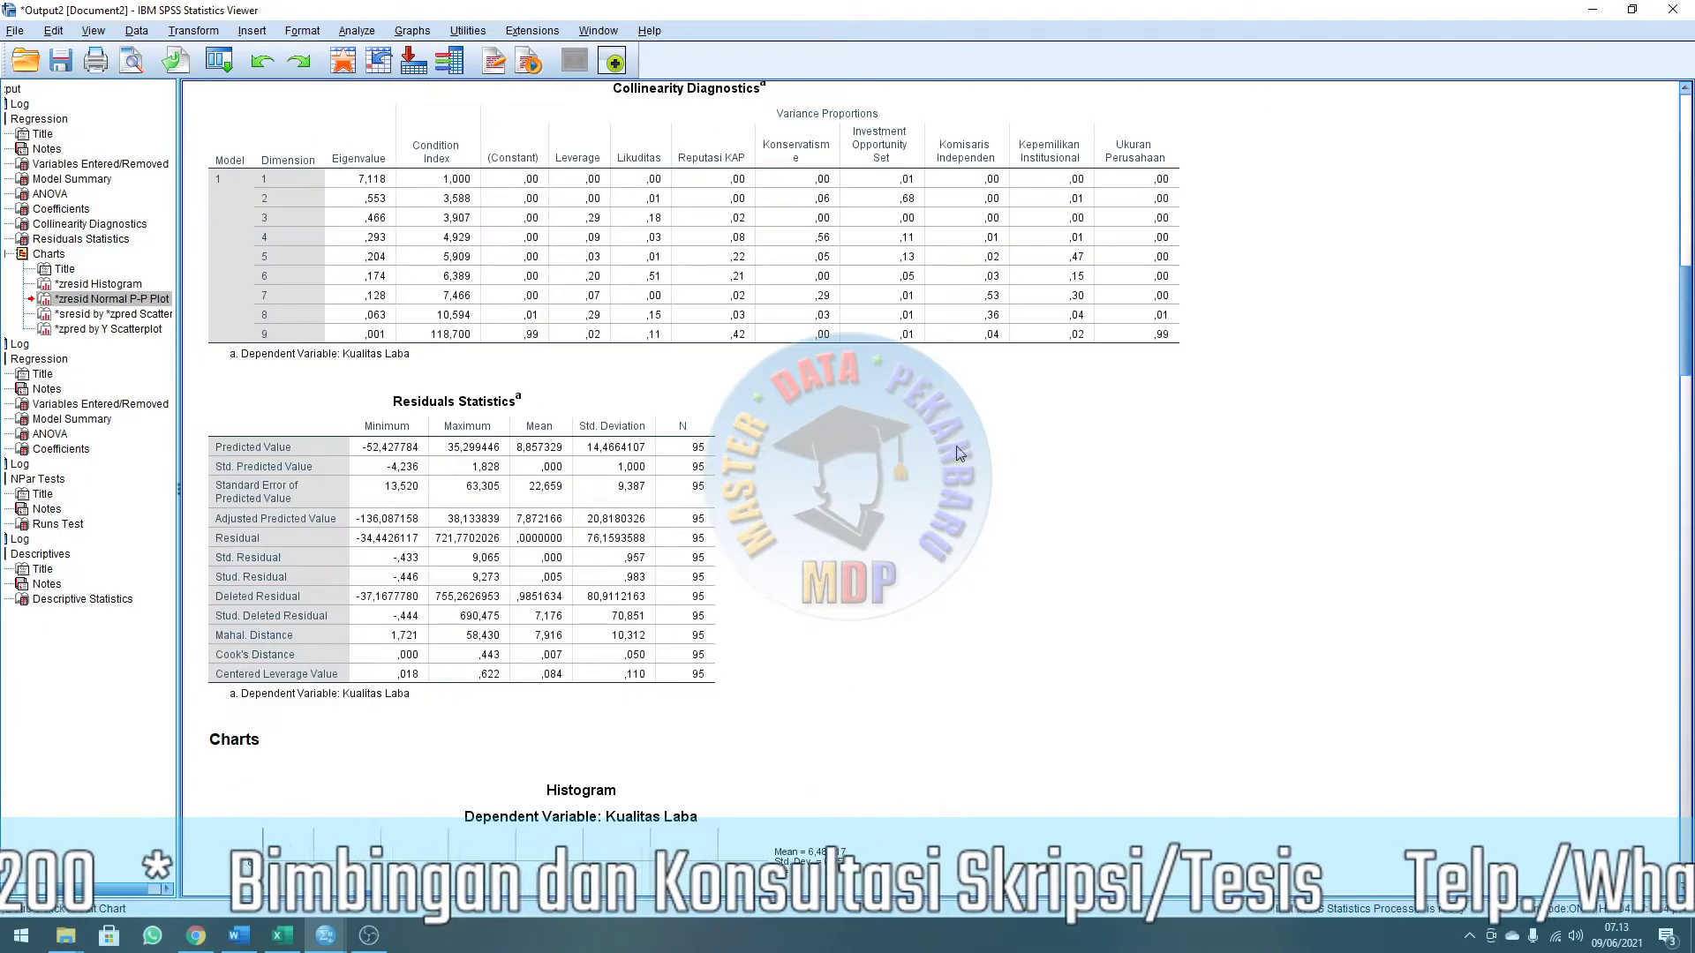
pyautogui.scroll(-20, 960, 454)
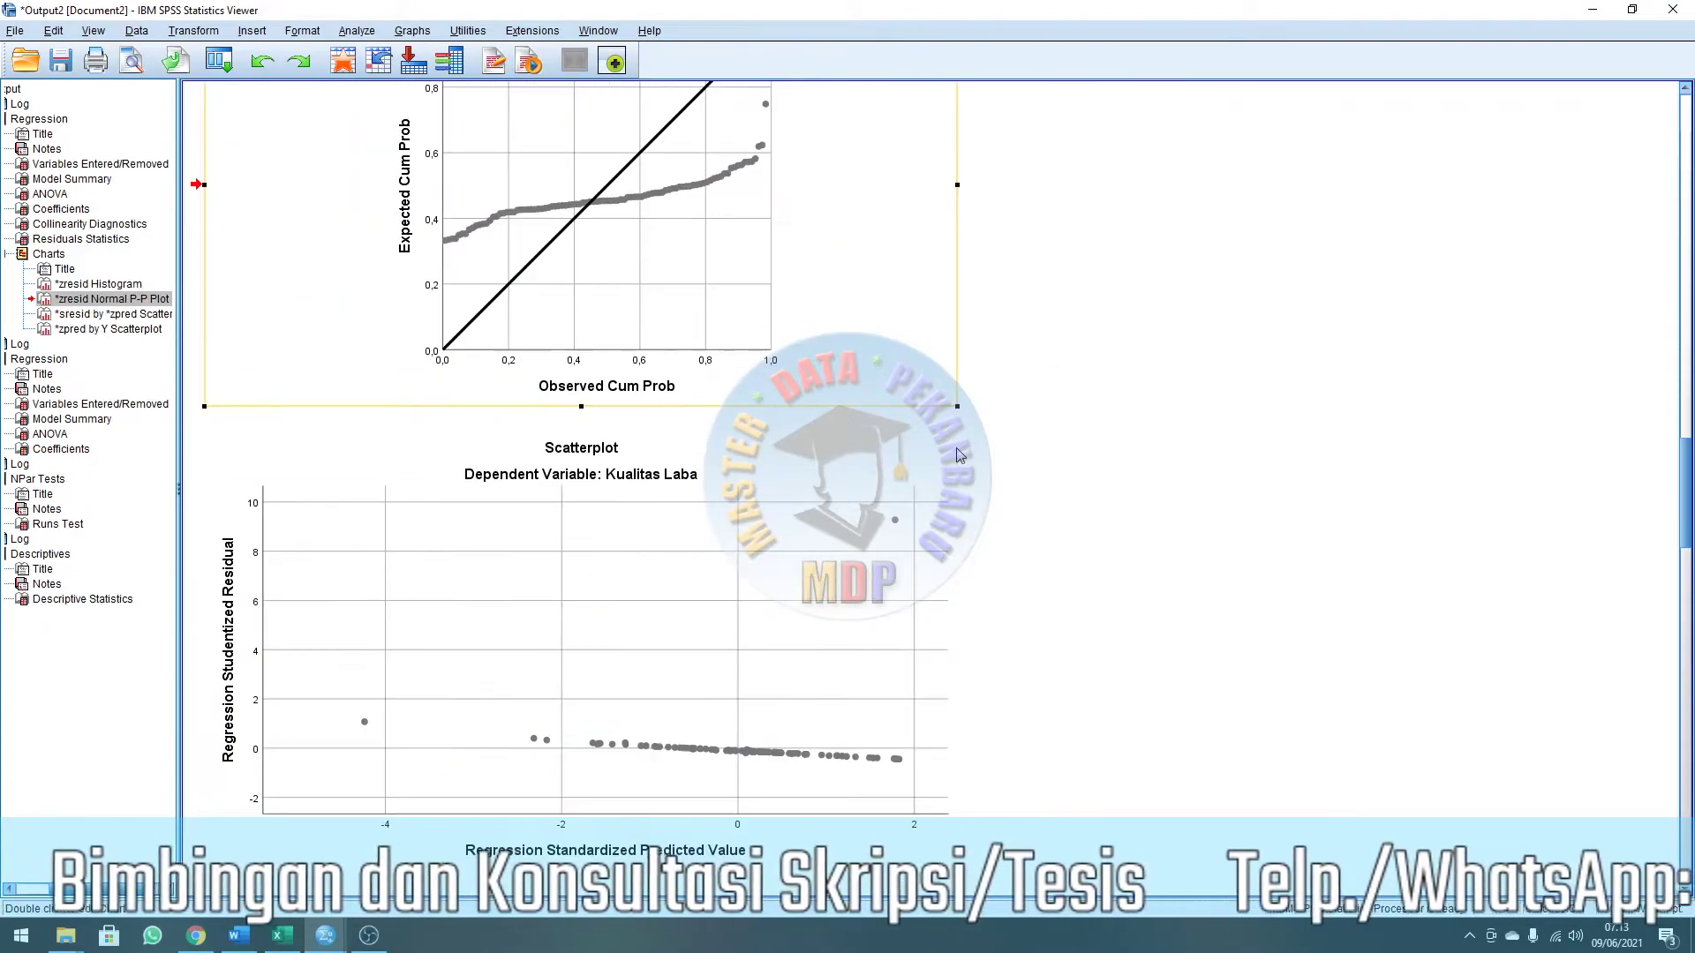
pyautogui.scroll(-5, 960, 454)
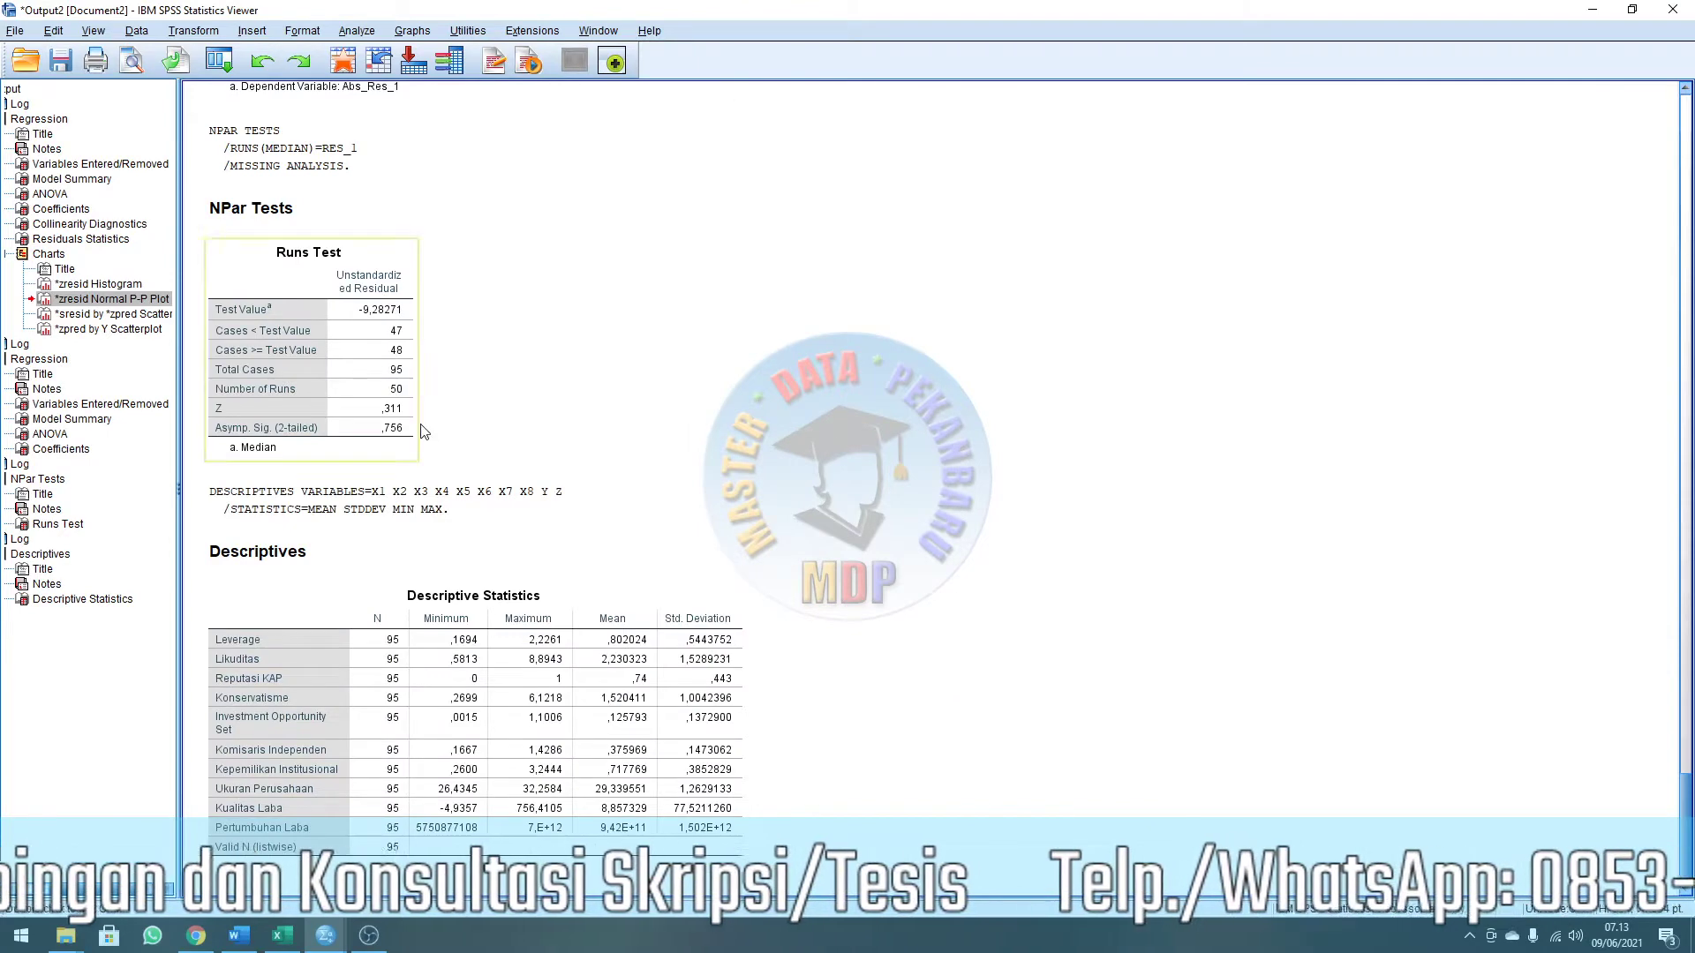
pyautogui.click(330, 358)
pyautogui.click(471, 600)
pyautogui.scroll(8, 473, 529)
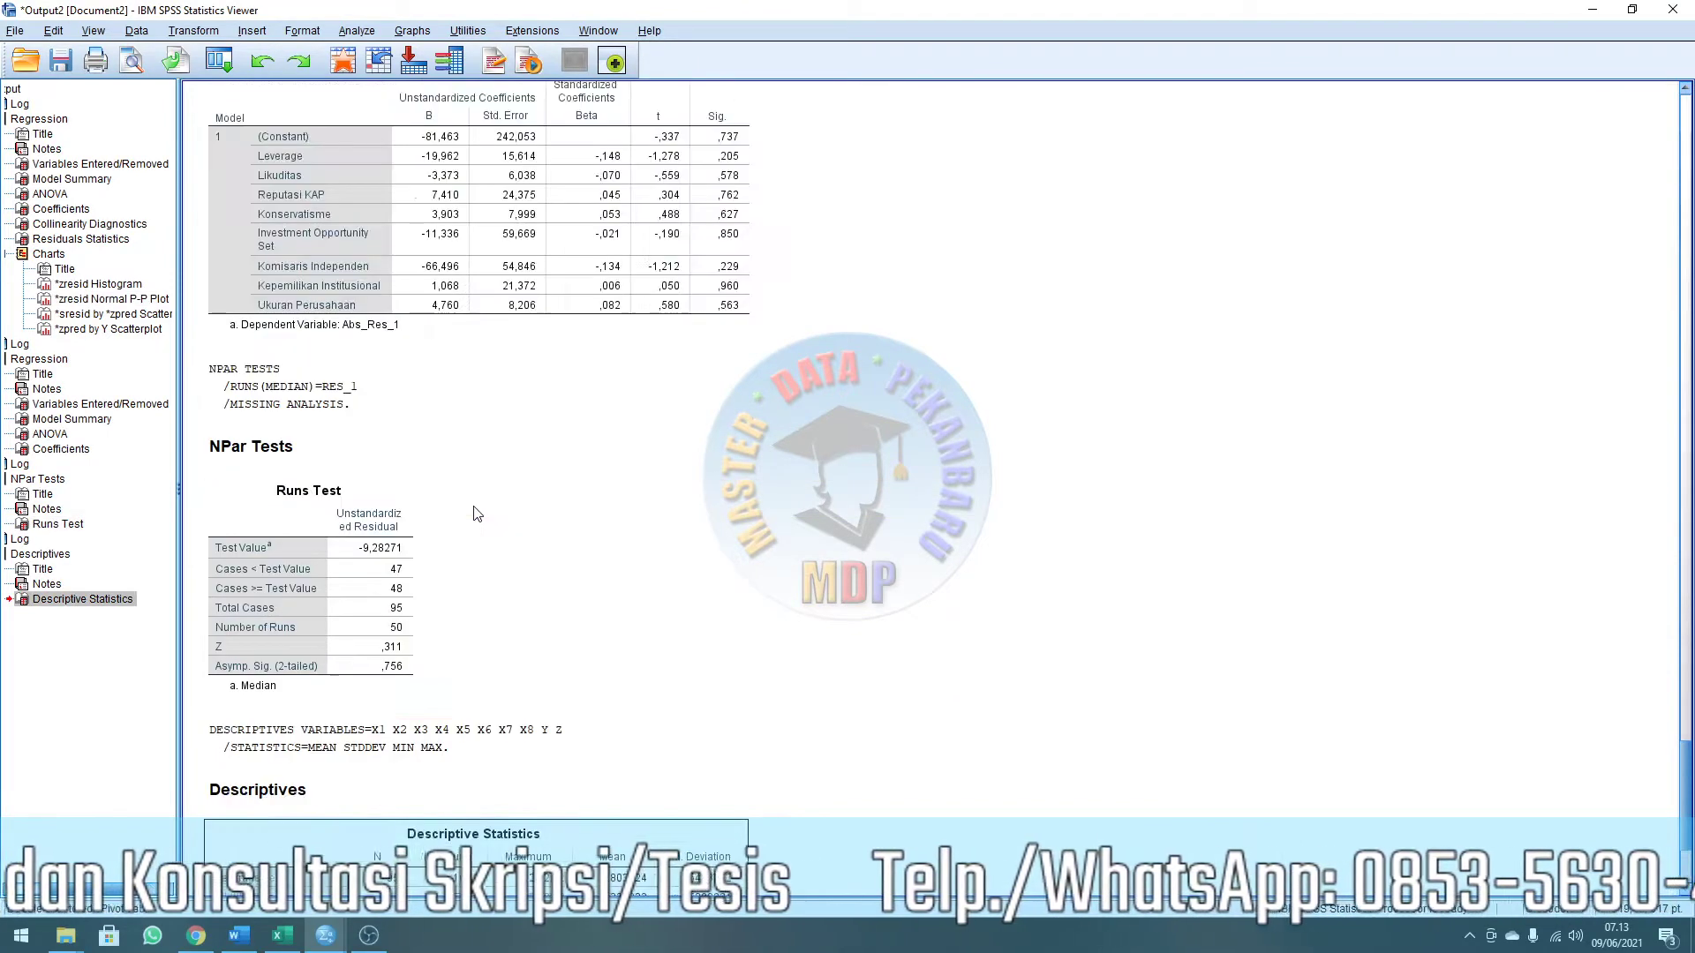
pyautogui.click(428, 395)
pyautogui.scroll(3, 939, 452)
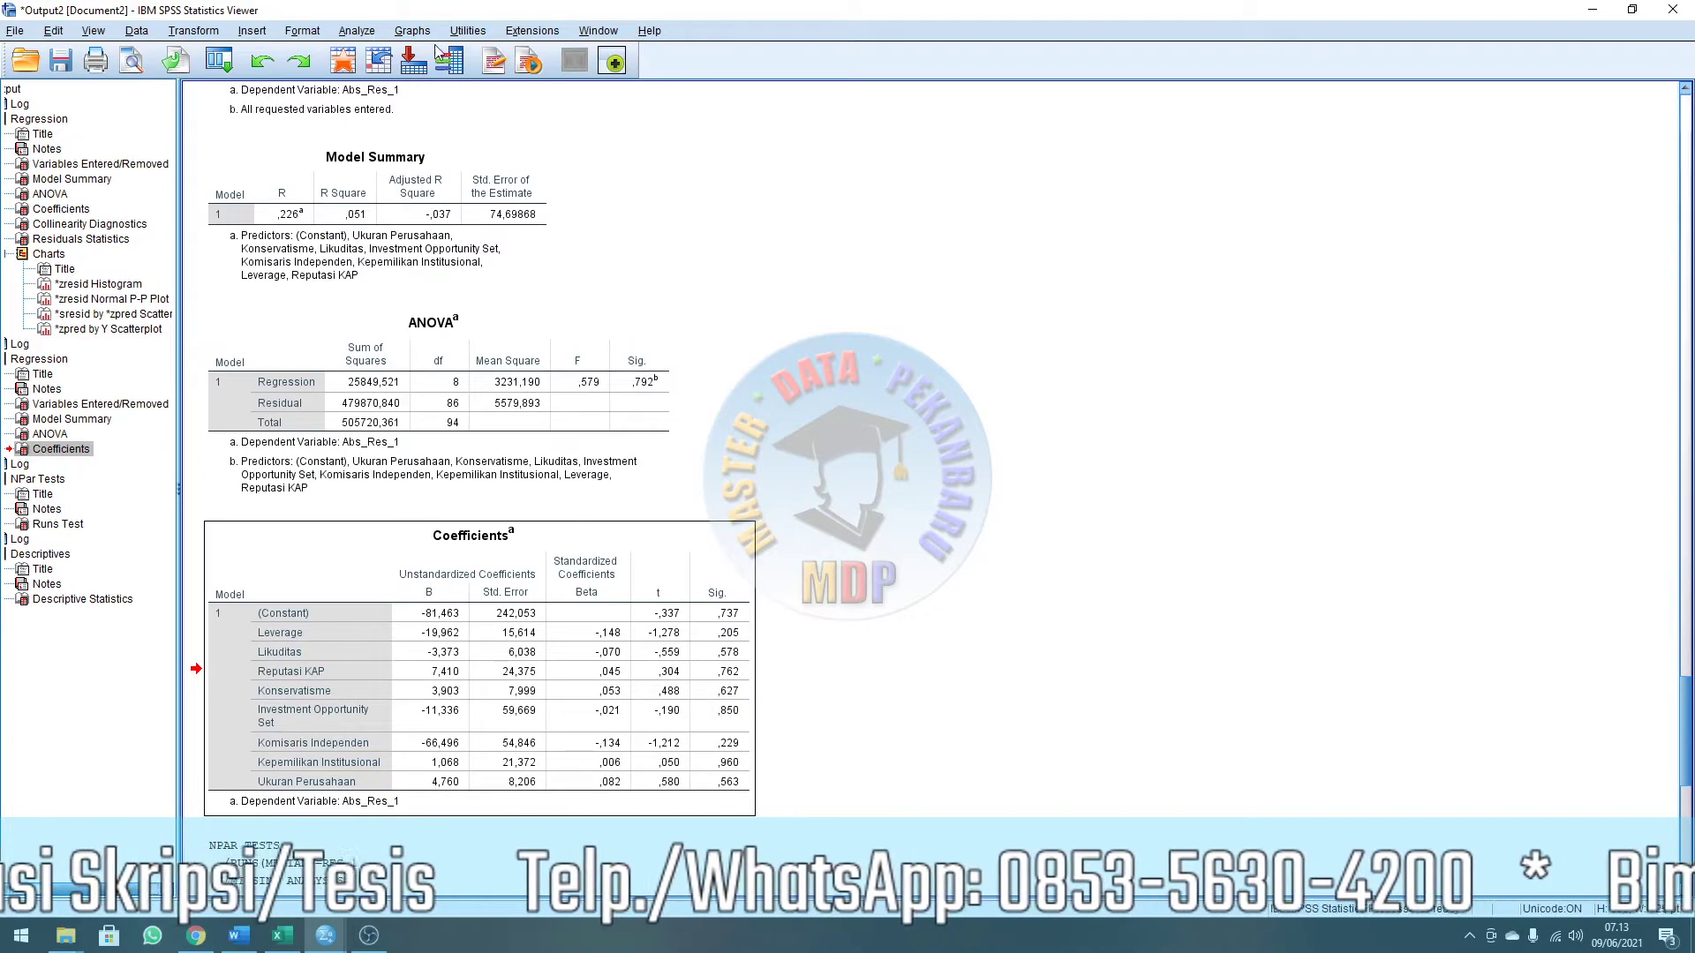
# Run a legacy one-sample Kolmogorov-Smirnov test on the Unstandardized Residual against the Normal distribution.
pyautogui.click(355, 31)
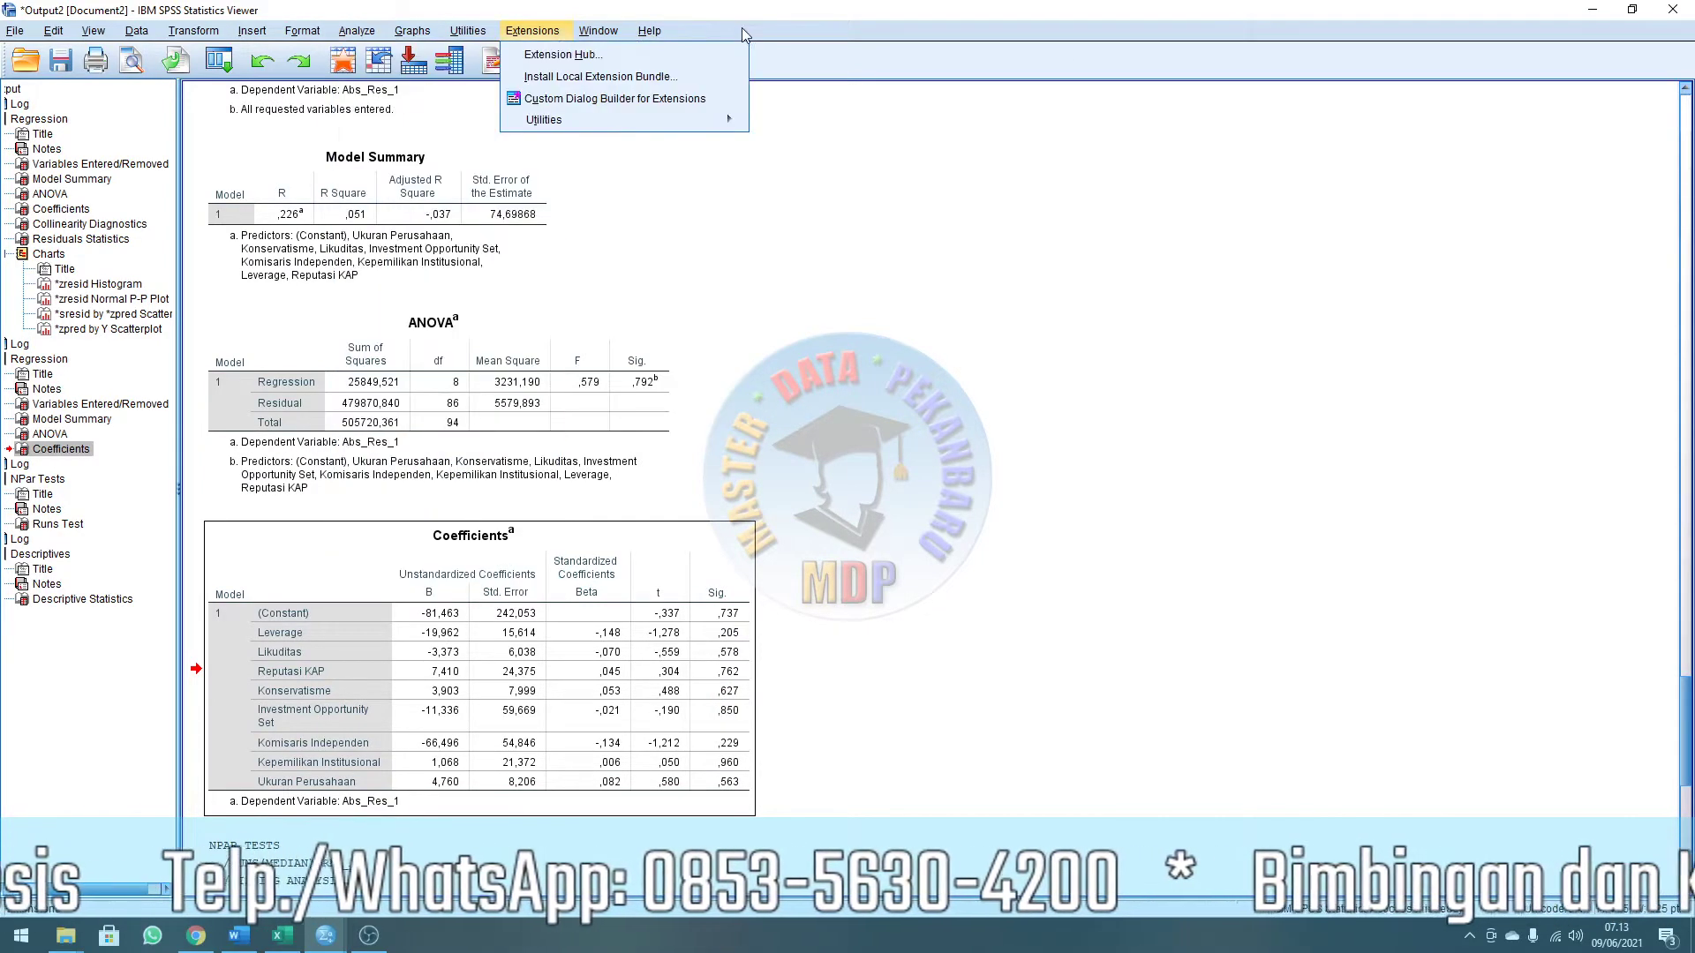
pyautogui.click(898, 20)
pyautogui.click(367, 31)
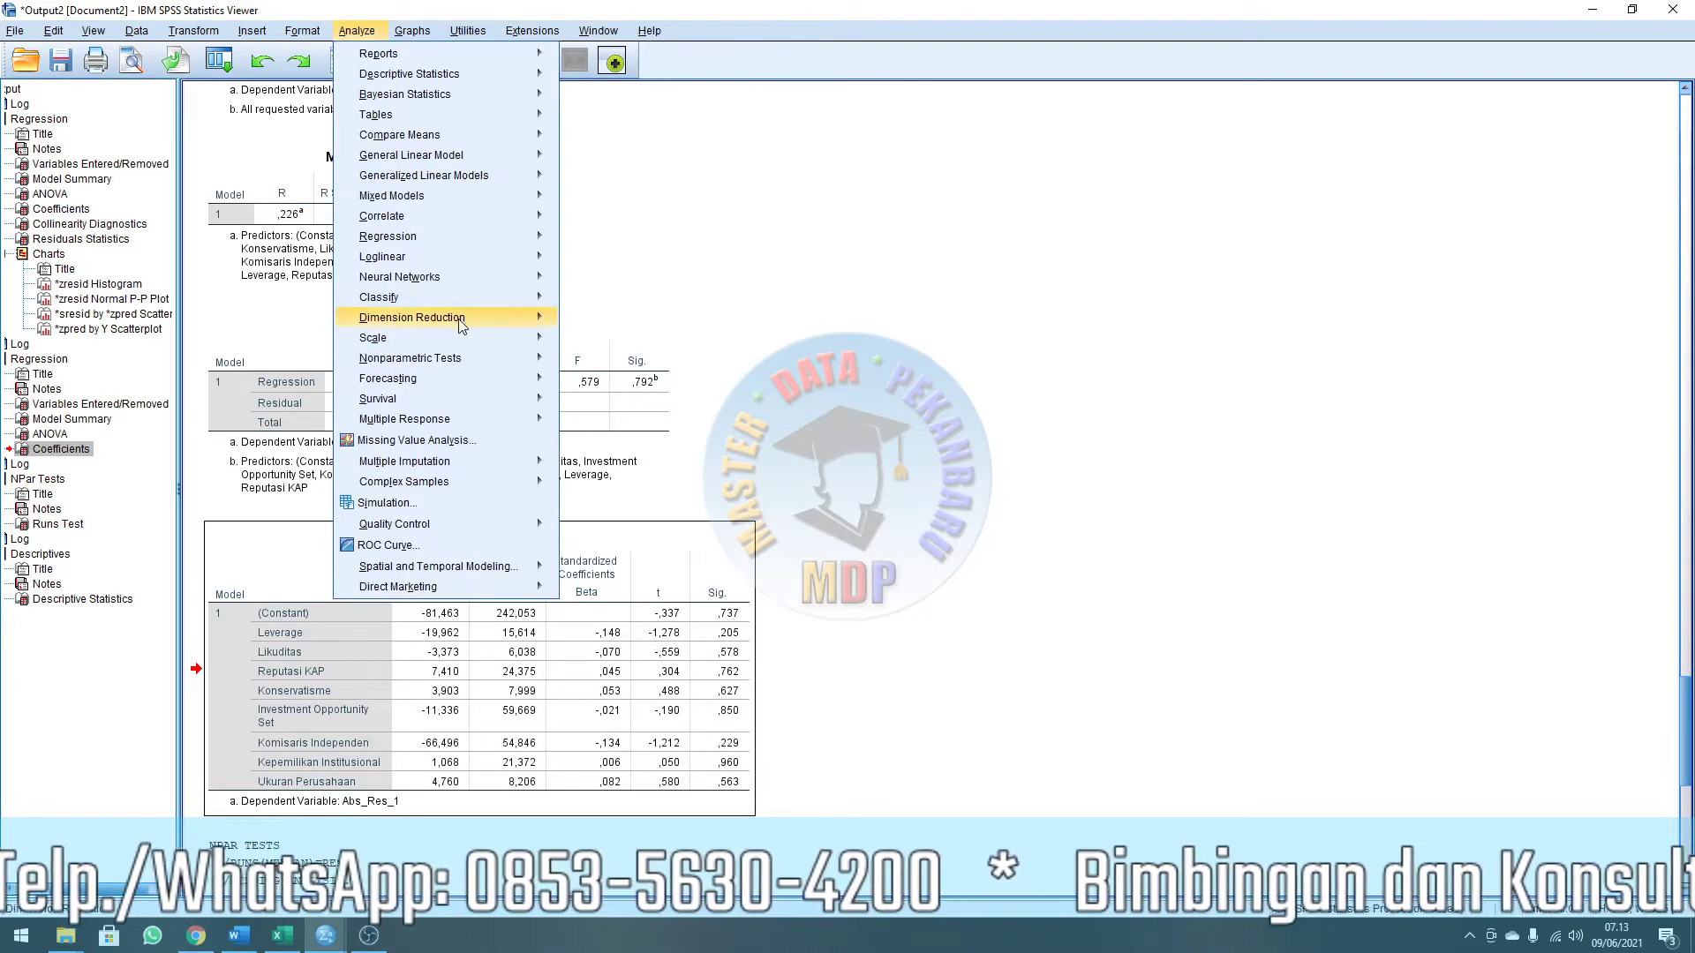
pyautogui.moveTo(457, 362)
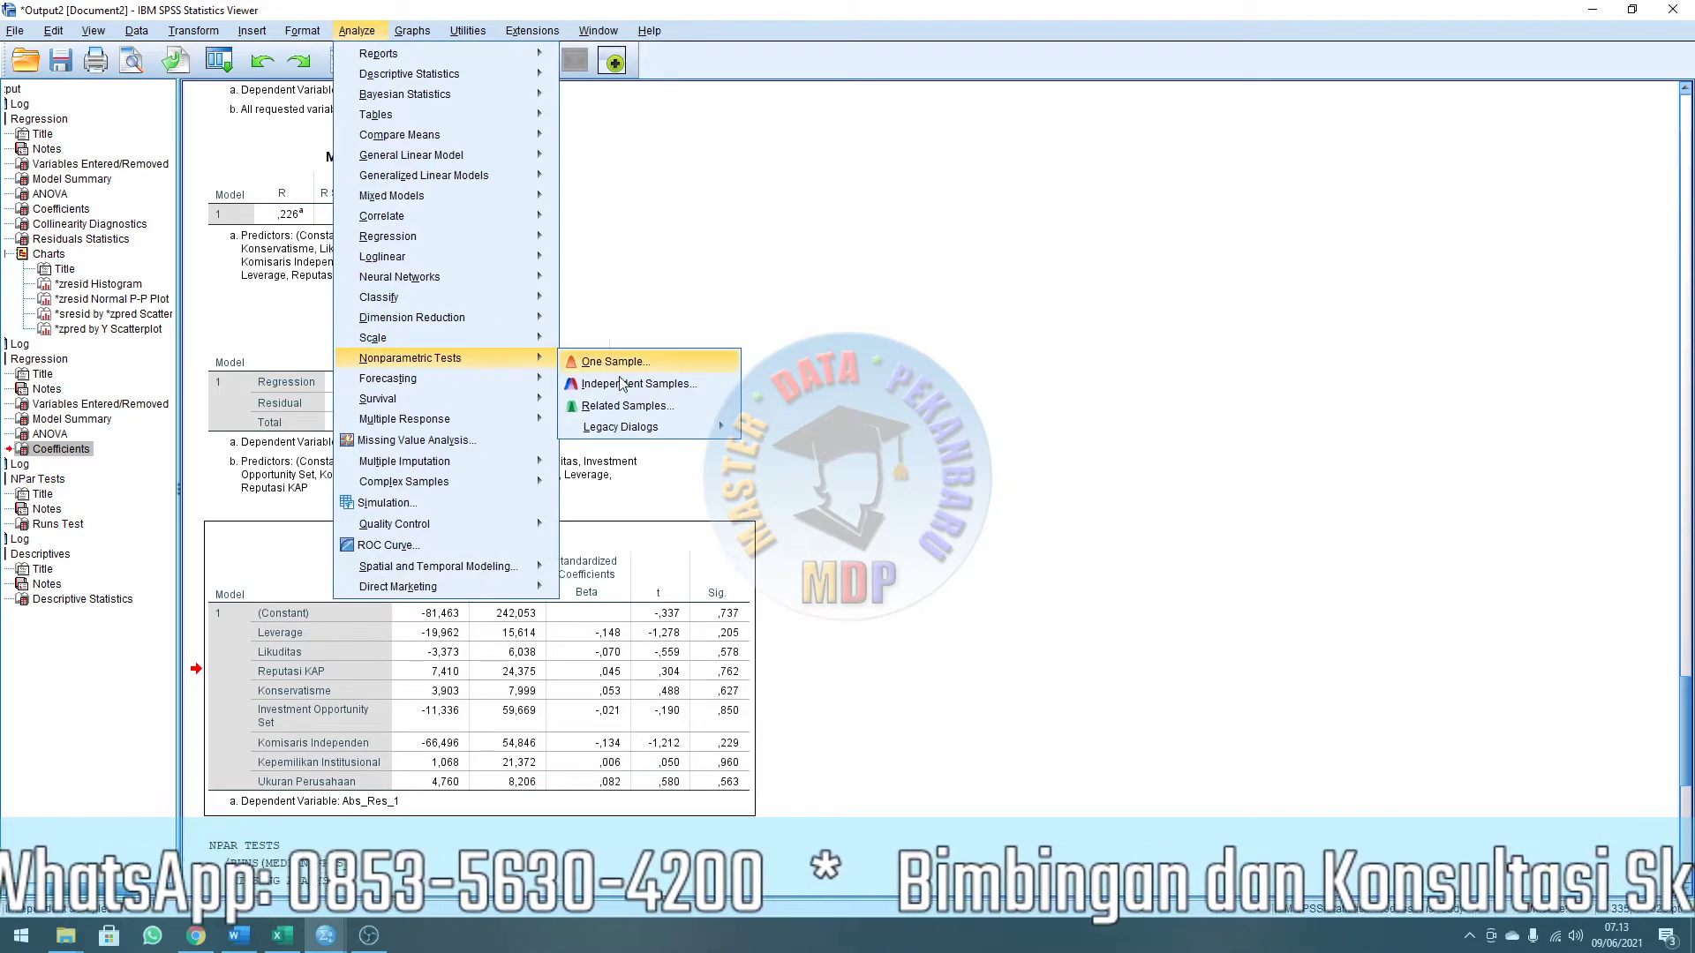
pyautogui.moveTo(662, 433)
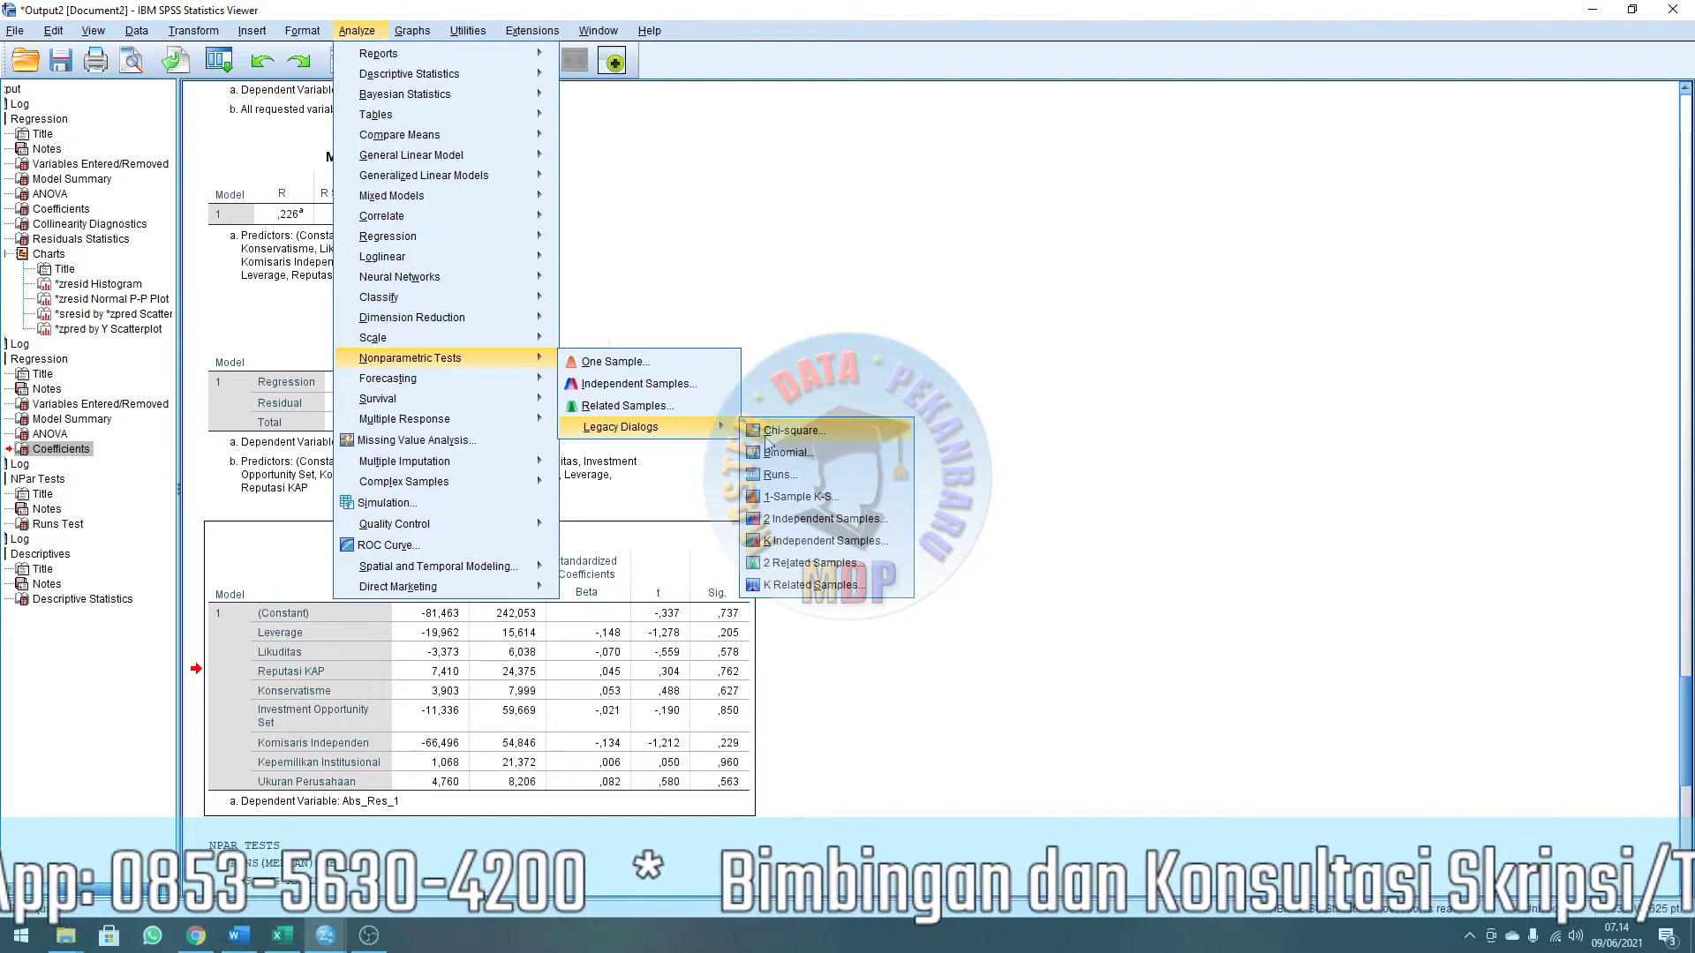
pyautogui.click(806, 497)
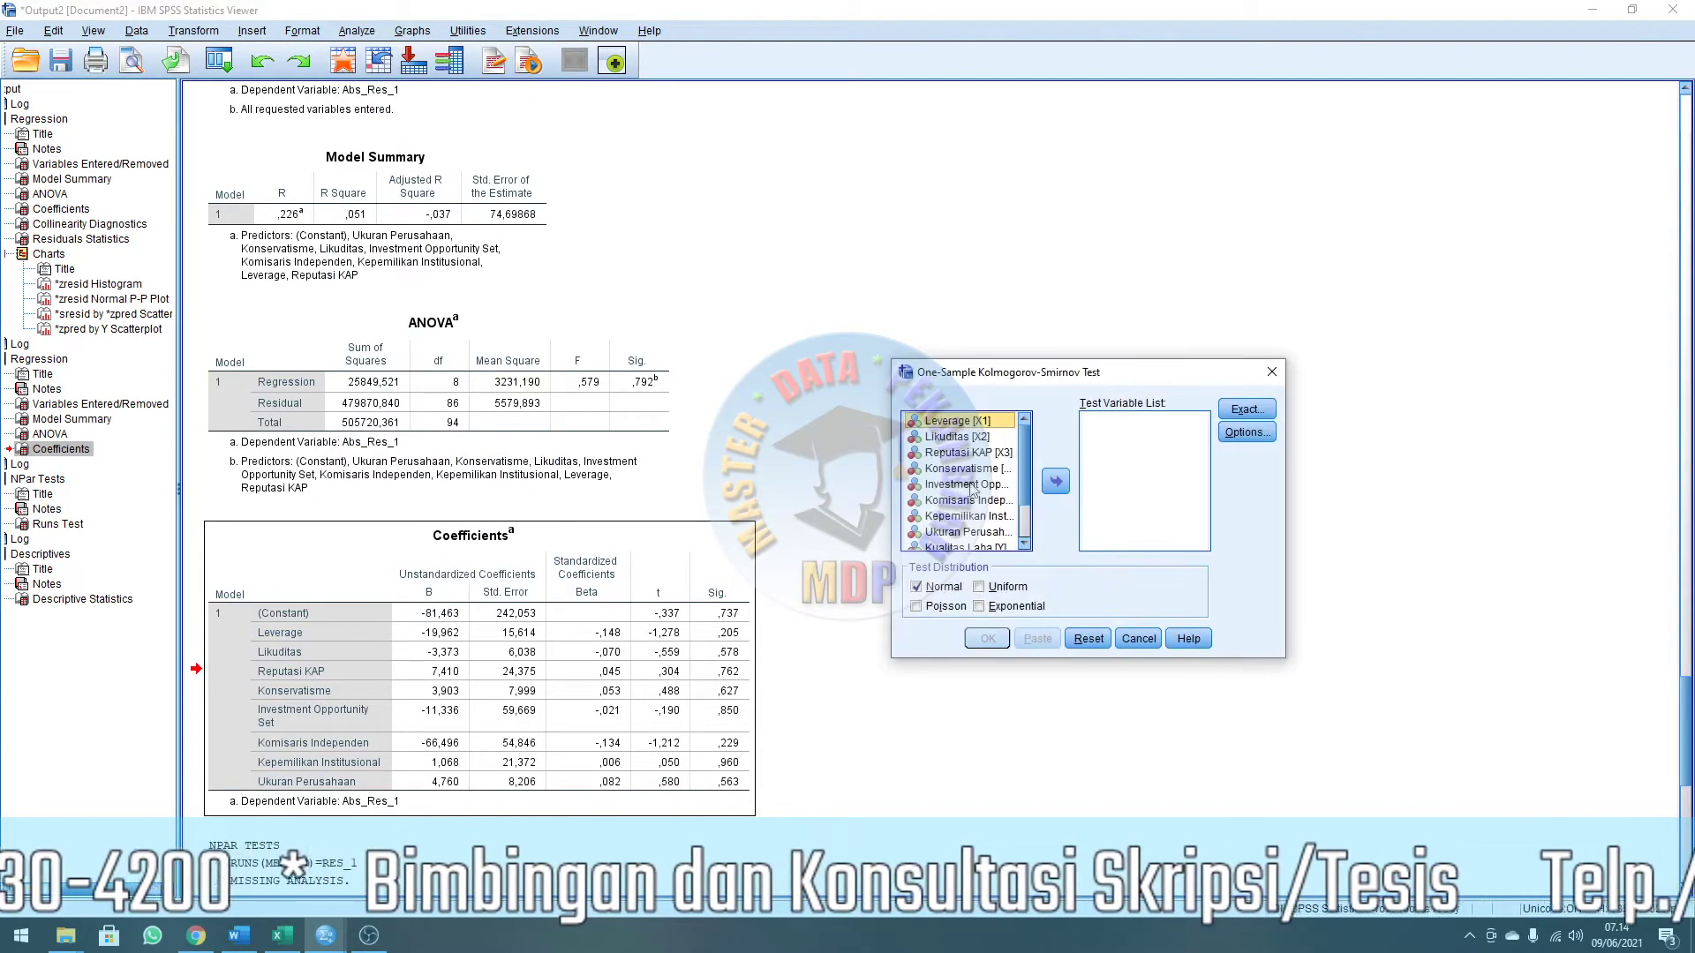
pyautogui.scroll(-2, 1026, 440)
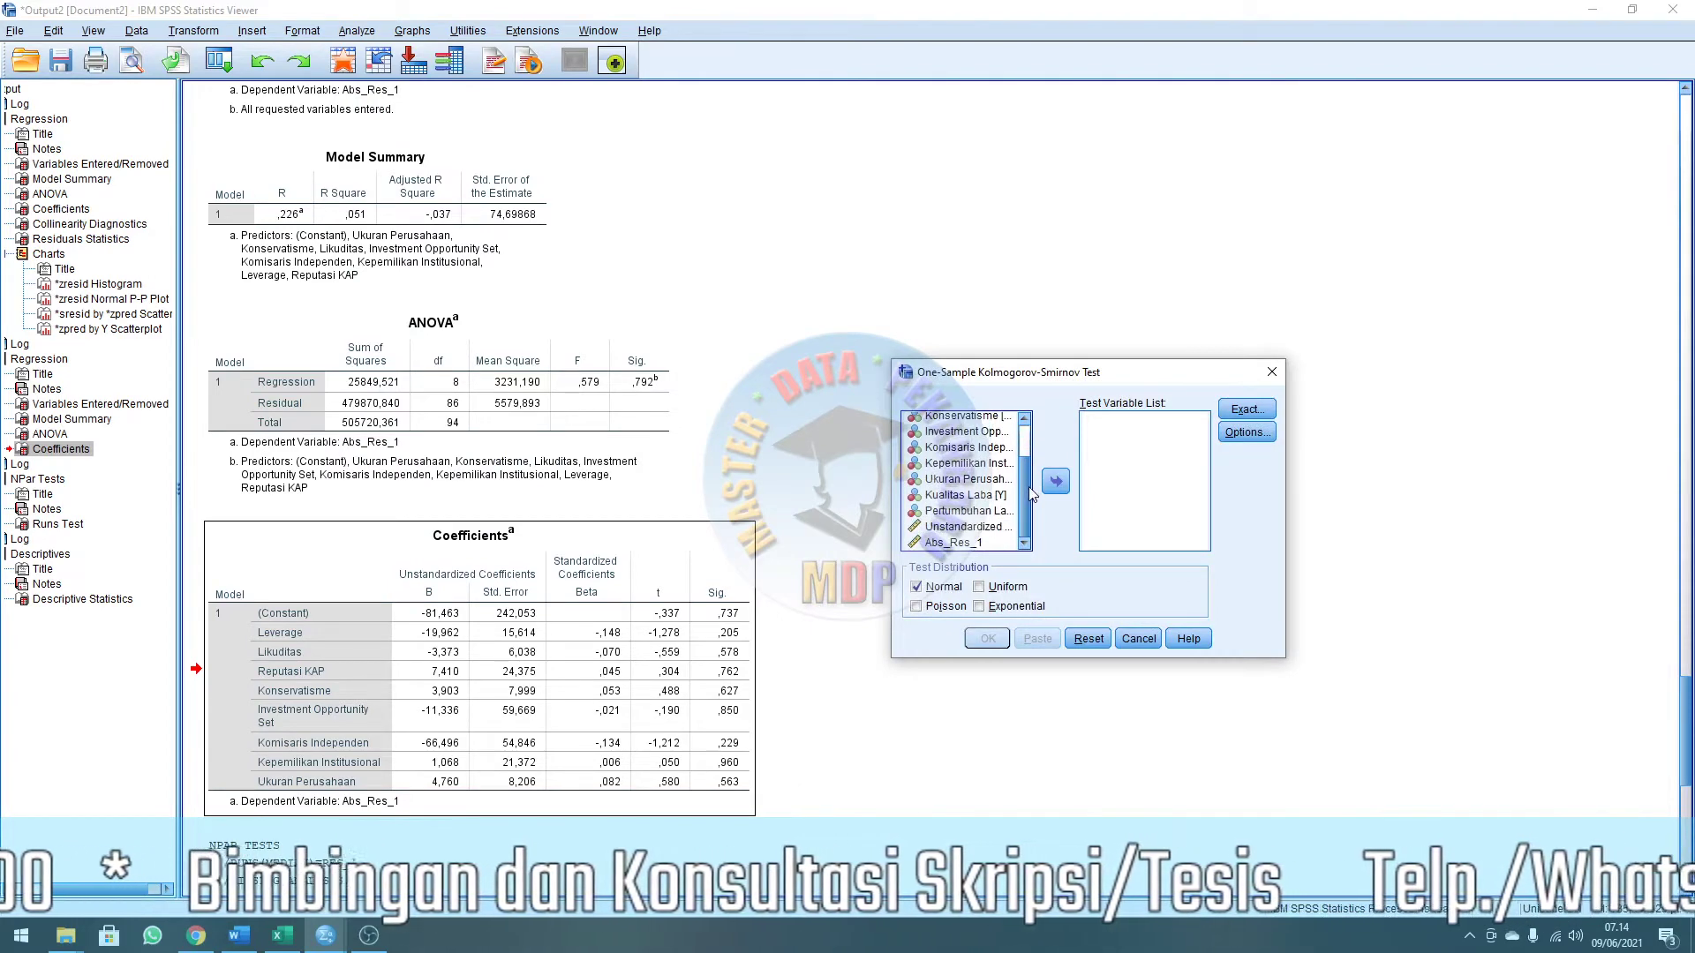
pyautogui.click(976, 527)
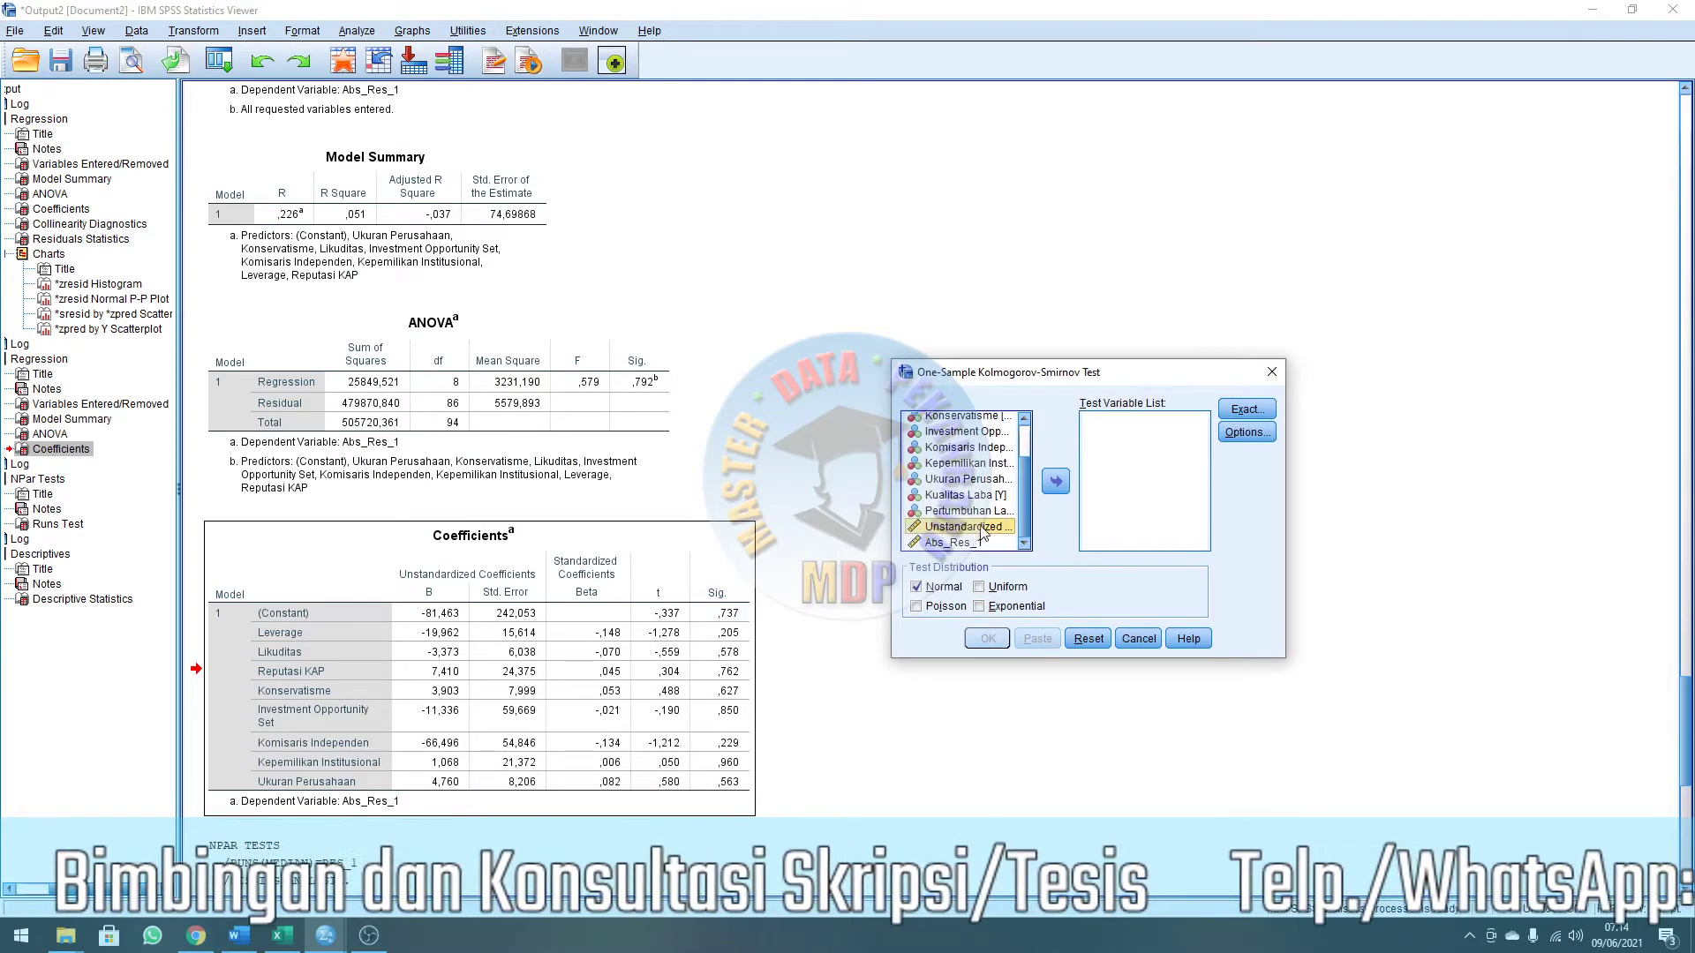
pyautogui.click(1057, 482)
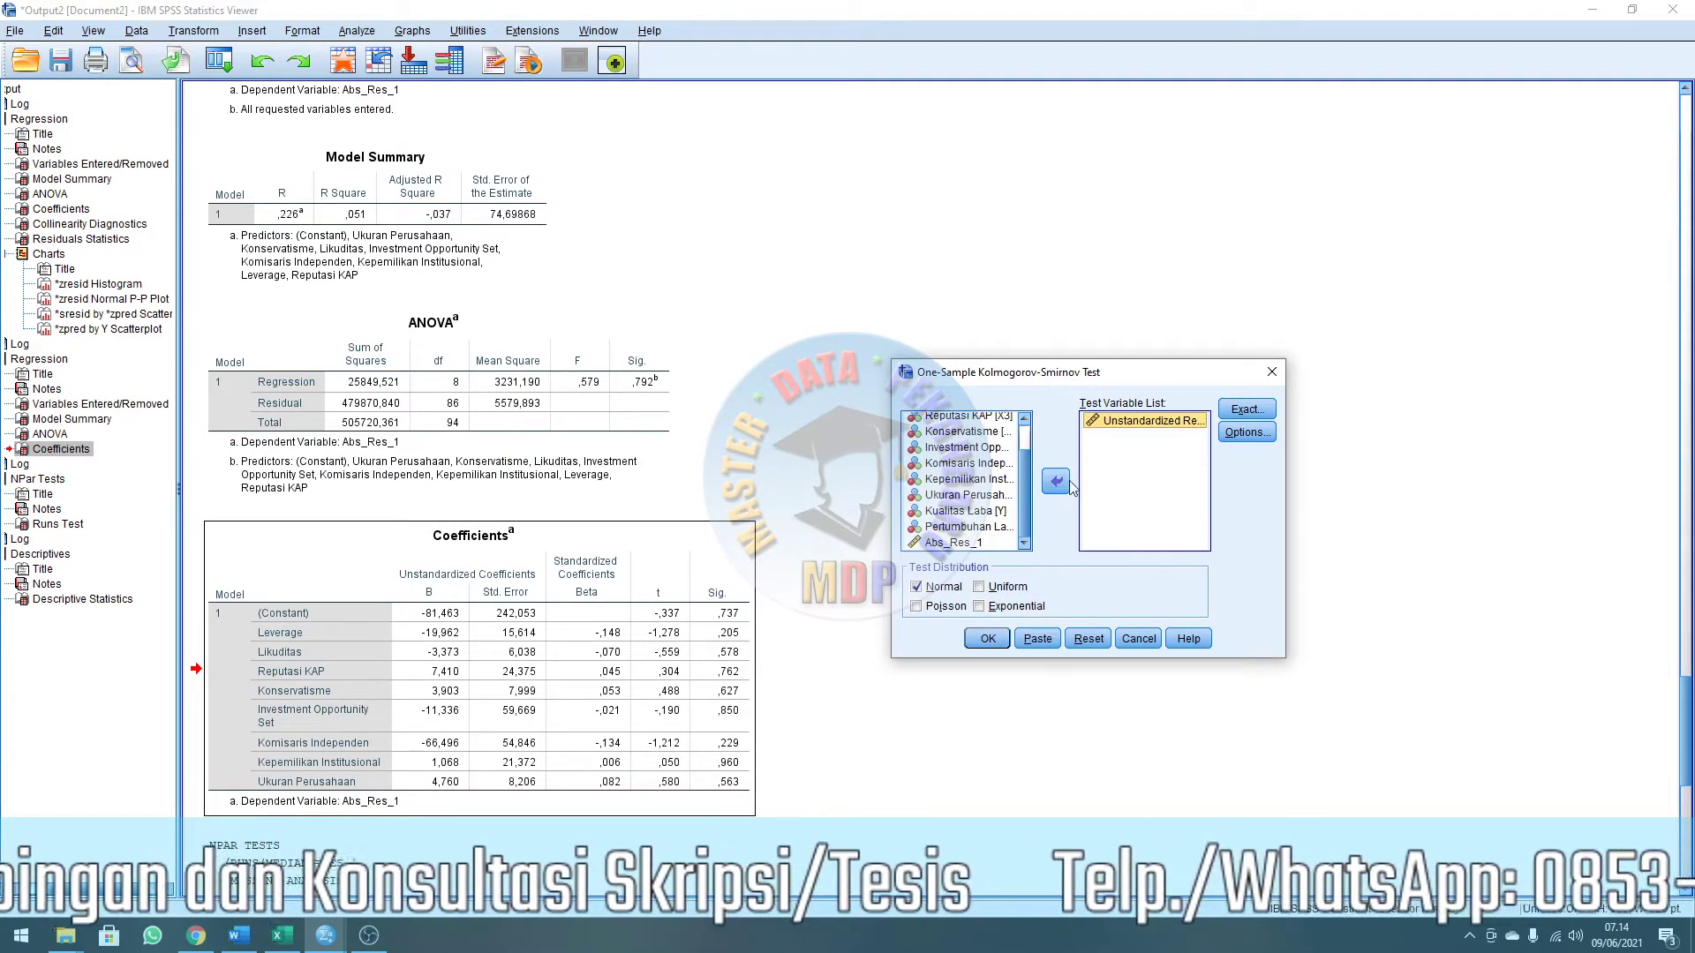
pyautogui.click(1245, 410)
pyautogui.click(1238, 391)
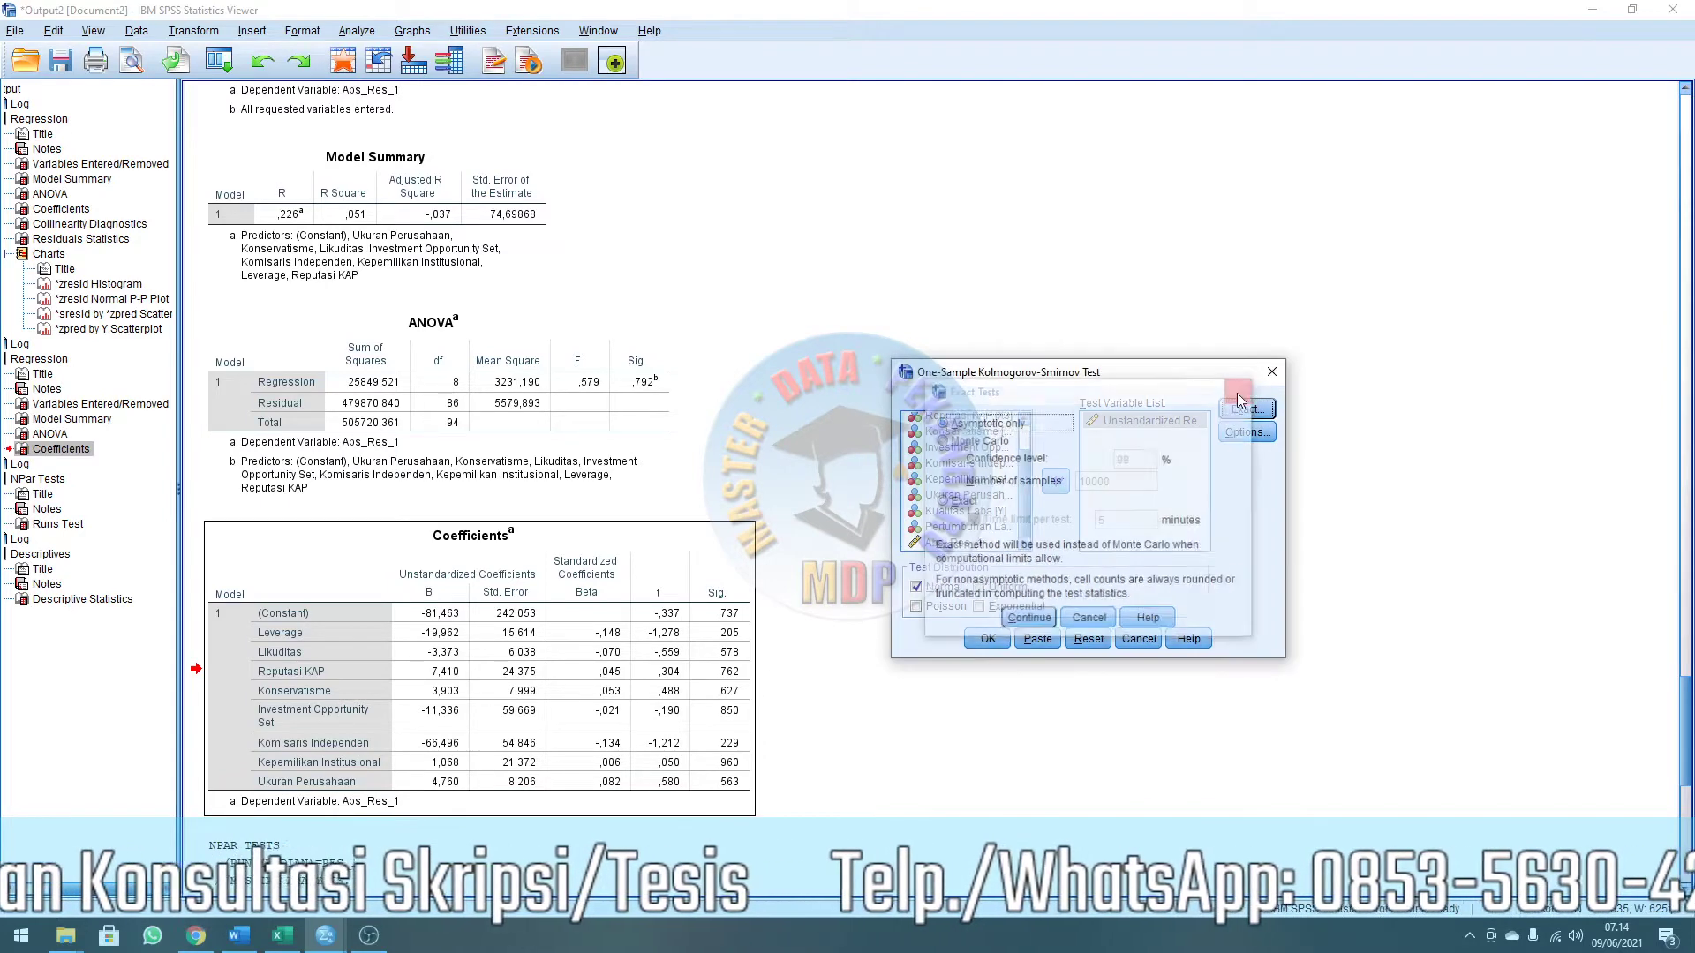
pyautogui.click(986, 638)
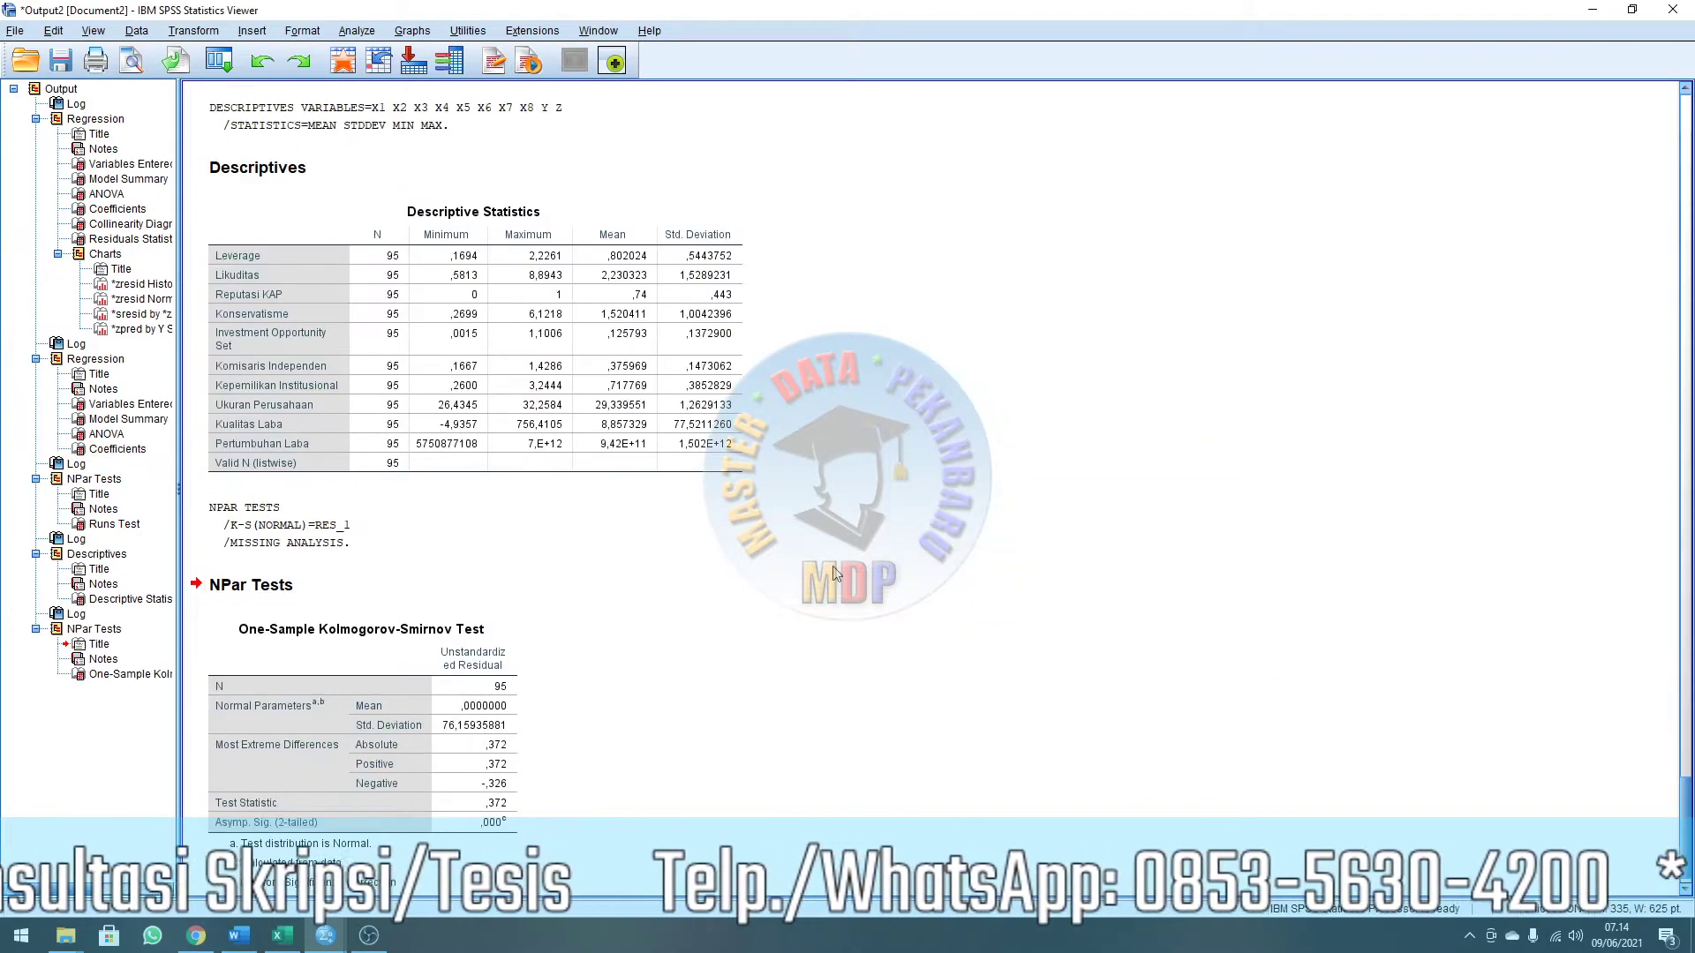
# Copy the One-Sample Kolmogorov-Smirnov Test table and paste it below the P-P plot in the Hasil Word document.
pyautogui.rightClick(336, 621)
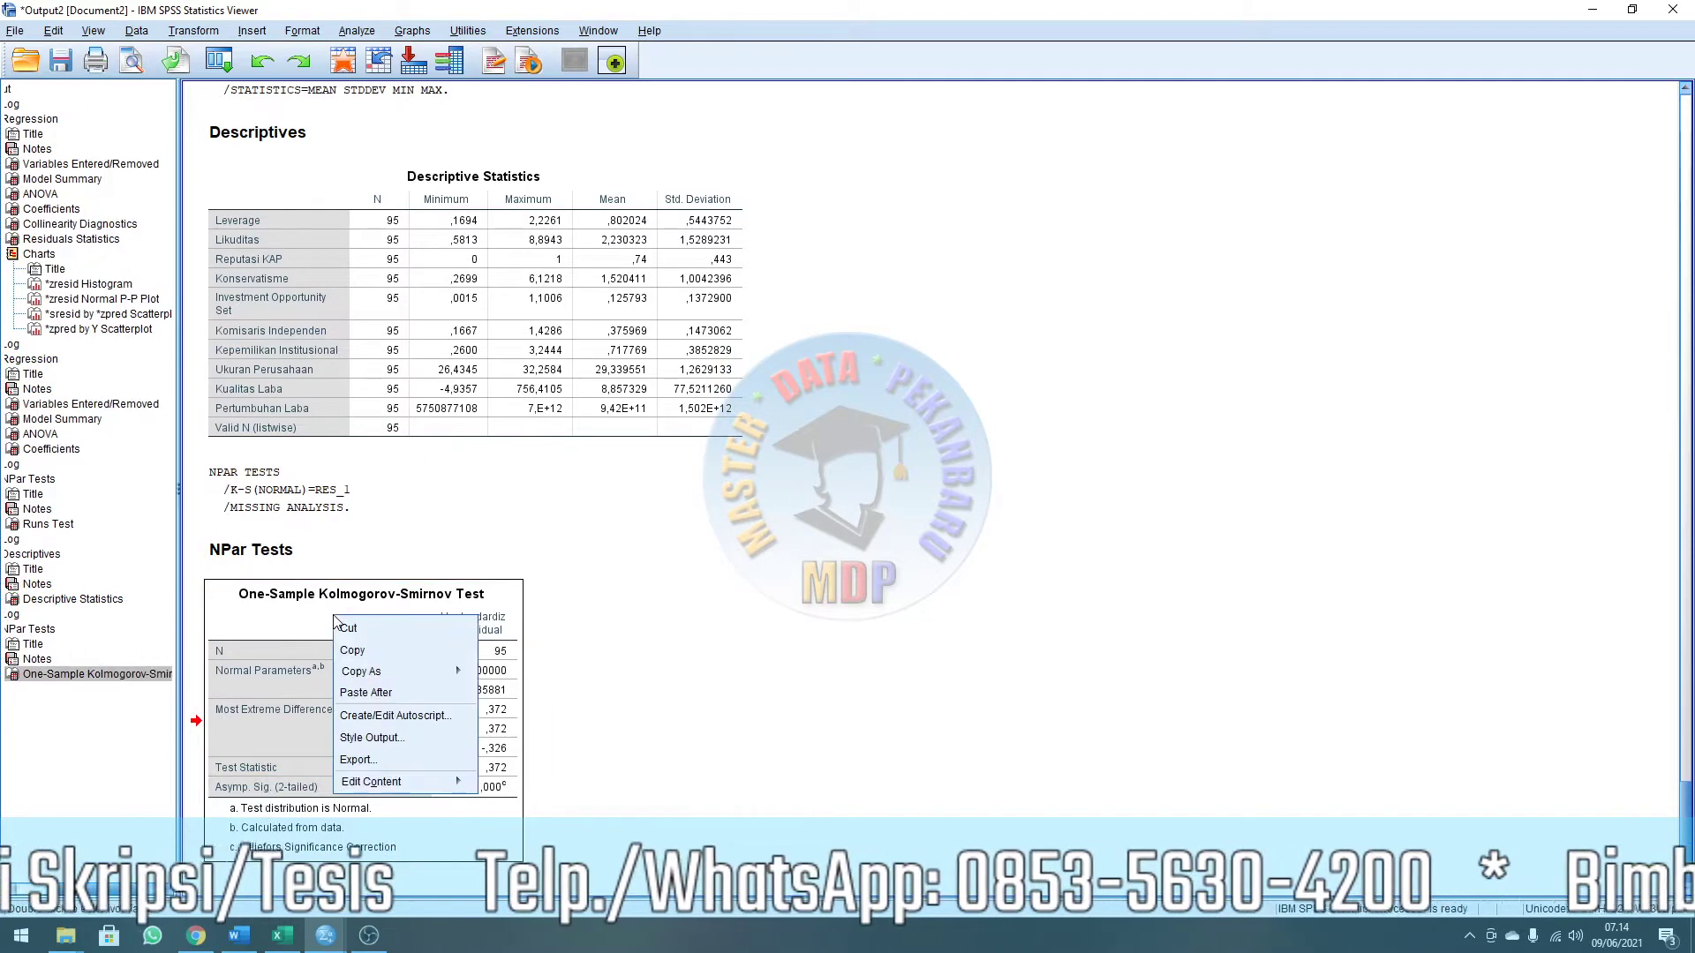
pyautogui.click(379, 654)
pyautogui.hotkey('alt', 'Tab')
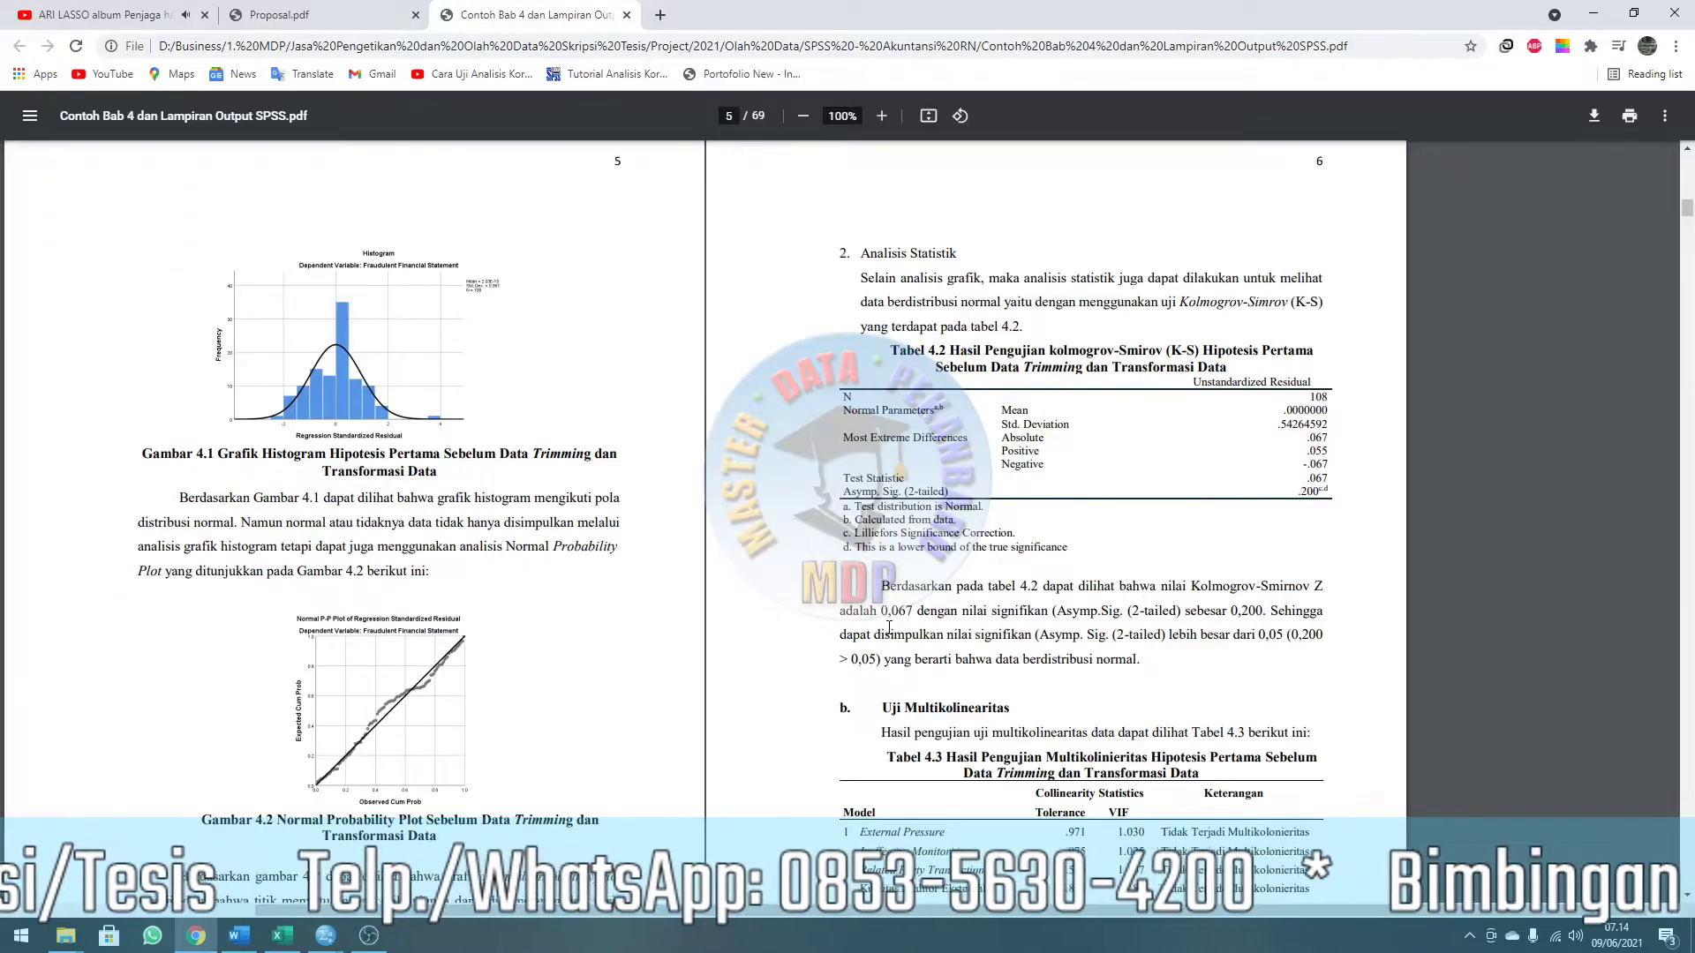
pyautogui.hotkey('alt', 'Tab')
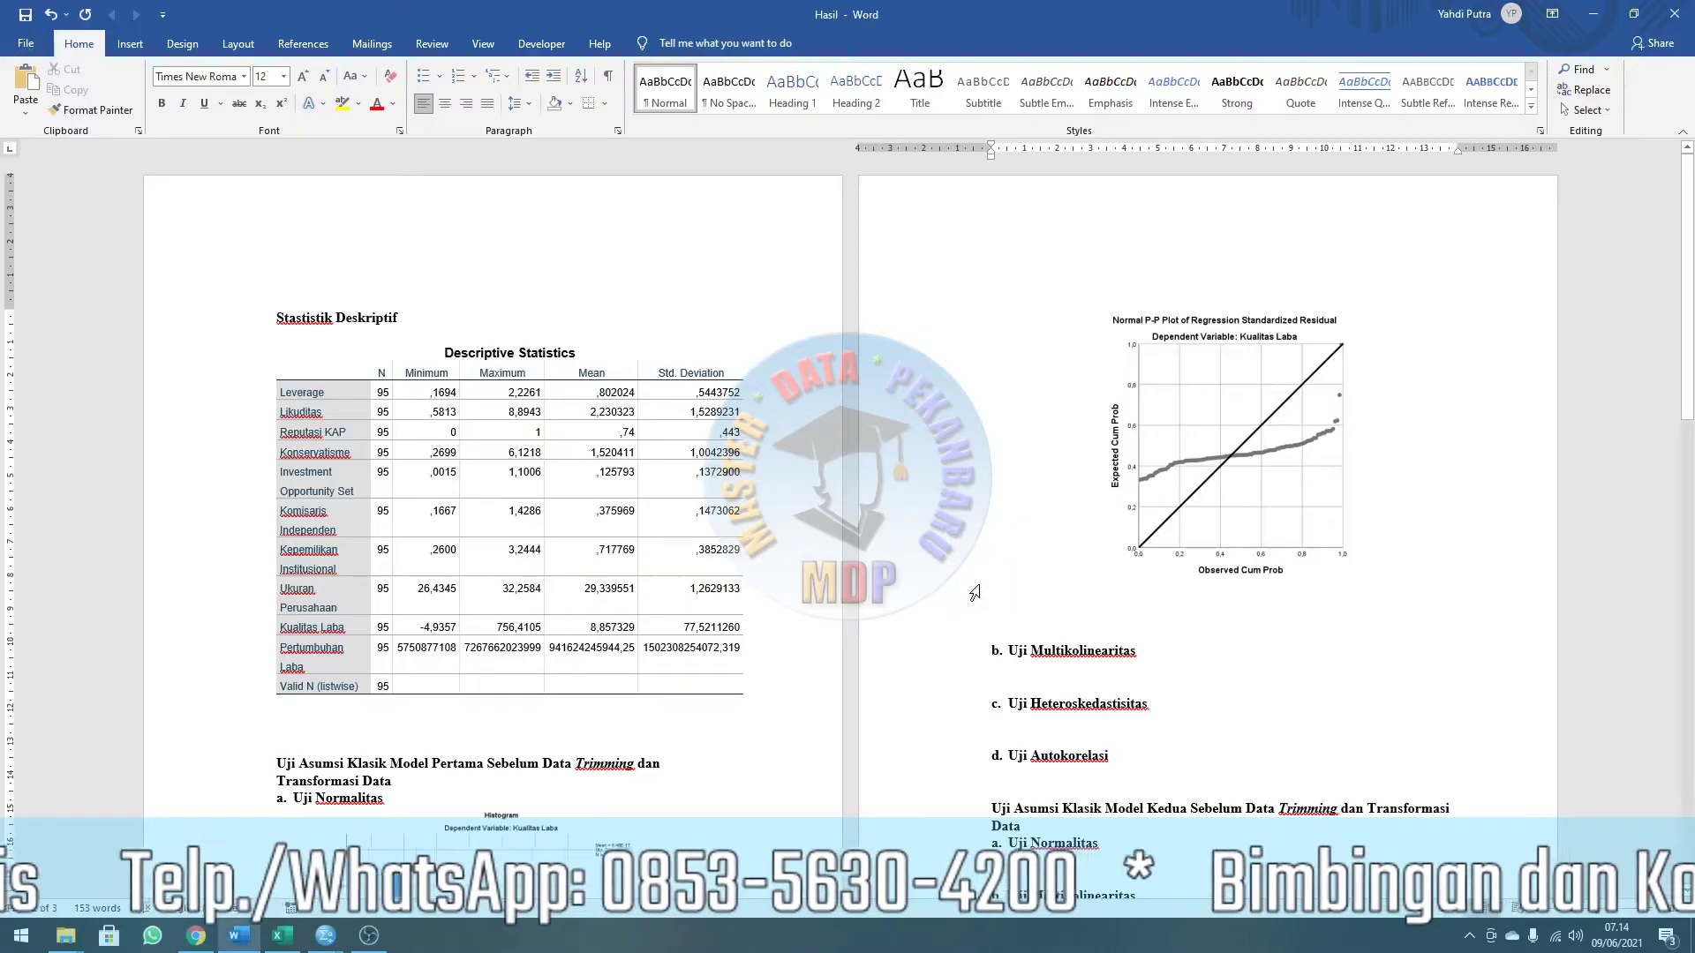
pyautogui.hotkey('ctrl', 'v')
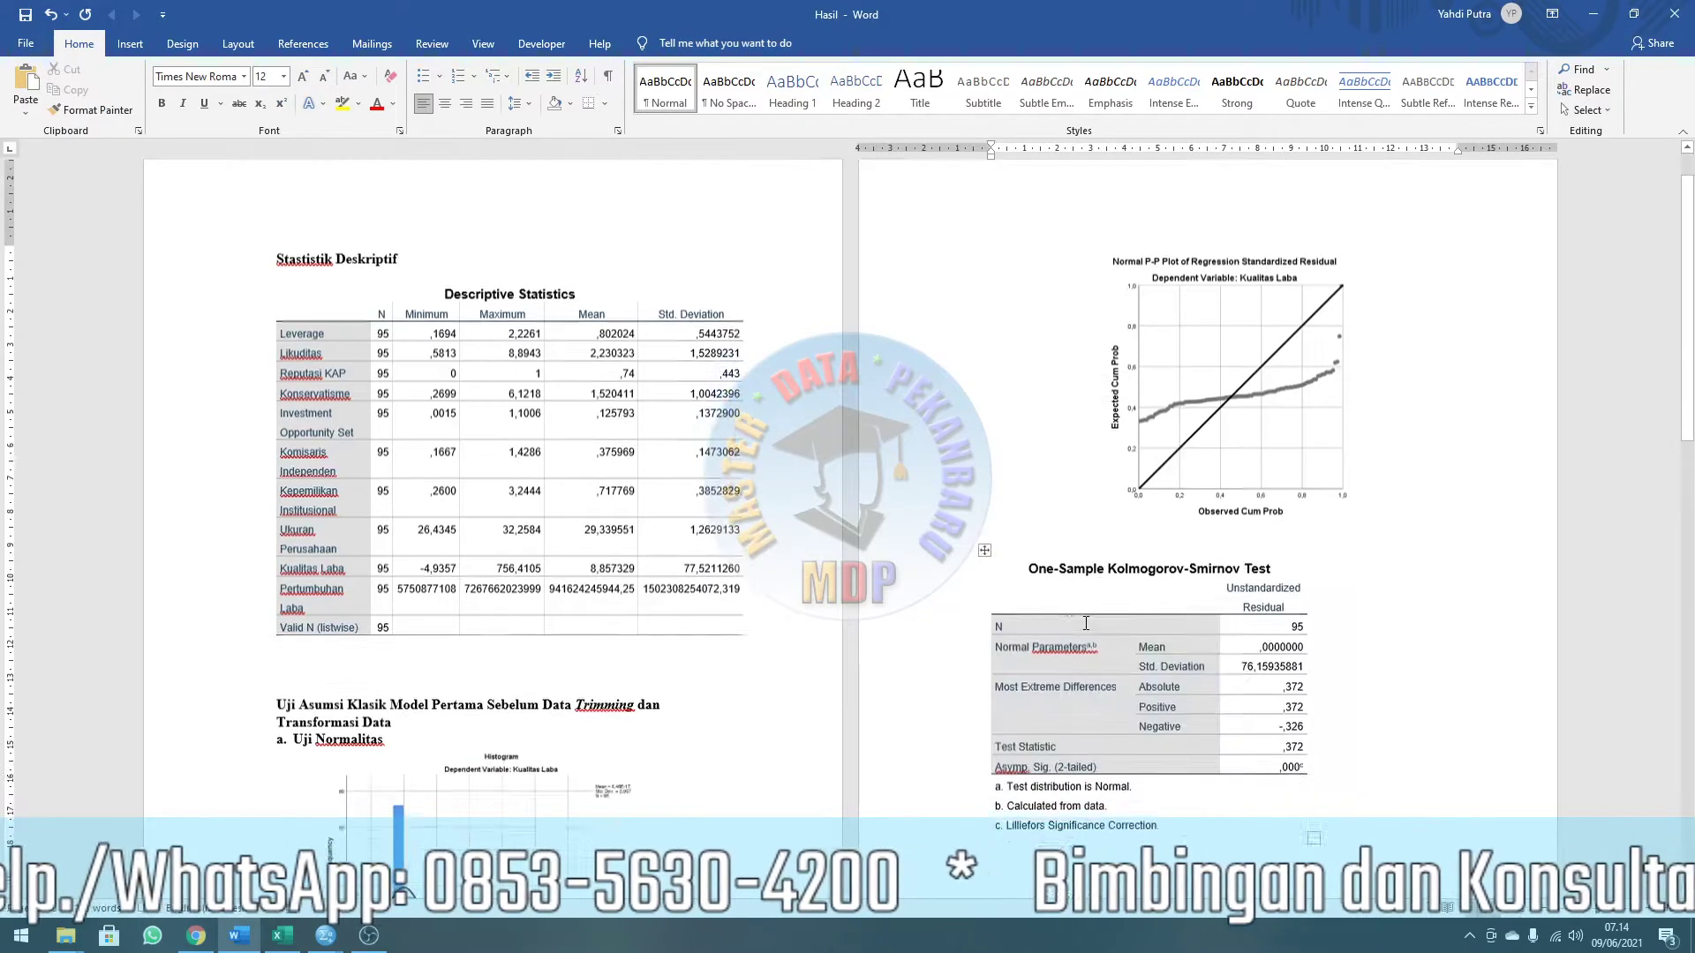
# Add a blank line below the Uji Multikolinearitas heading of the first model.
pyautogui.scroll(-4, 1037, 572)
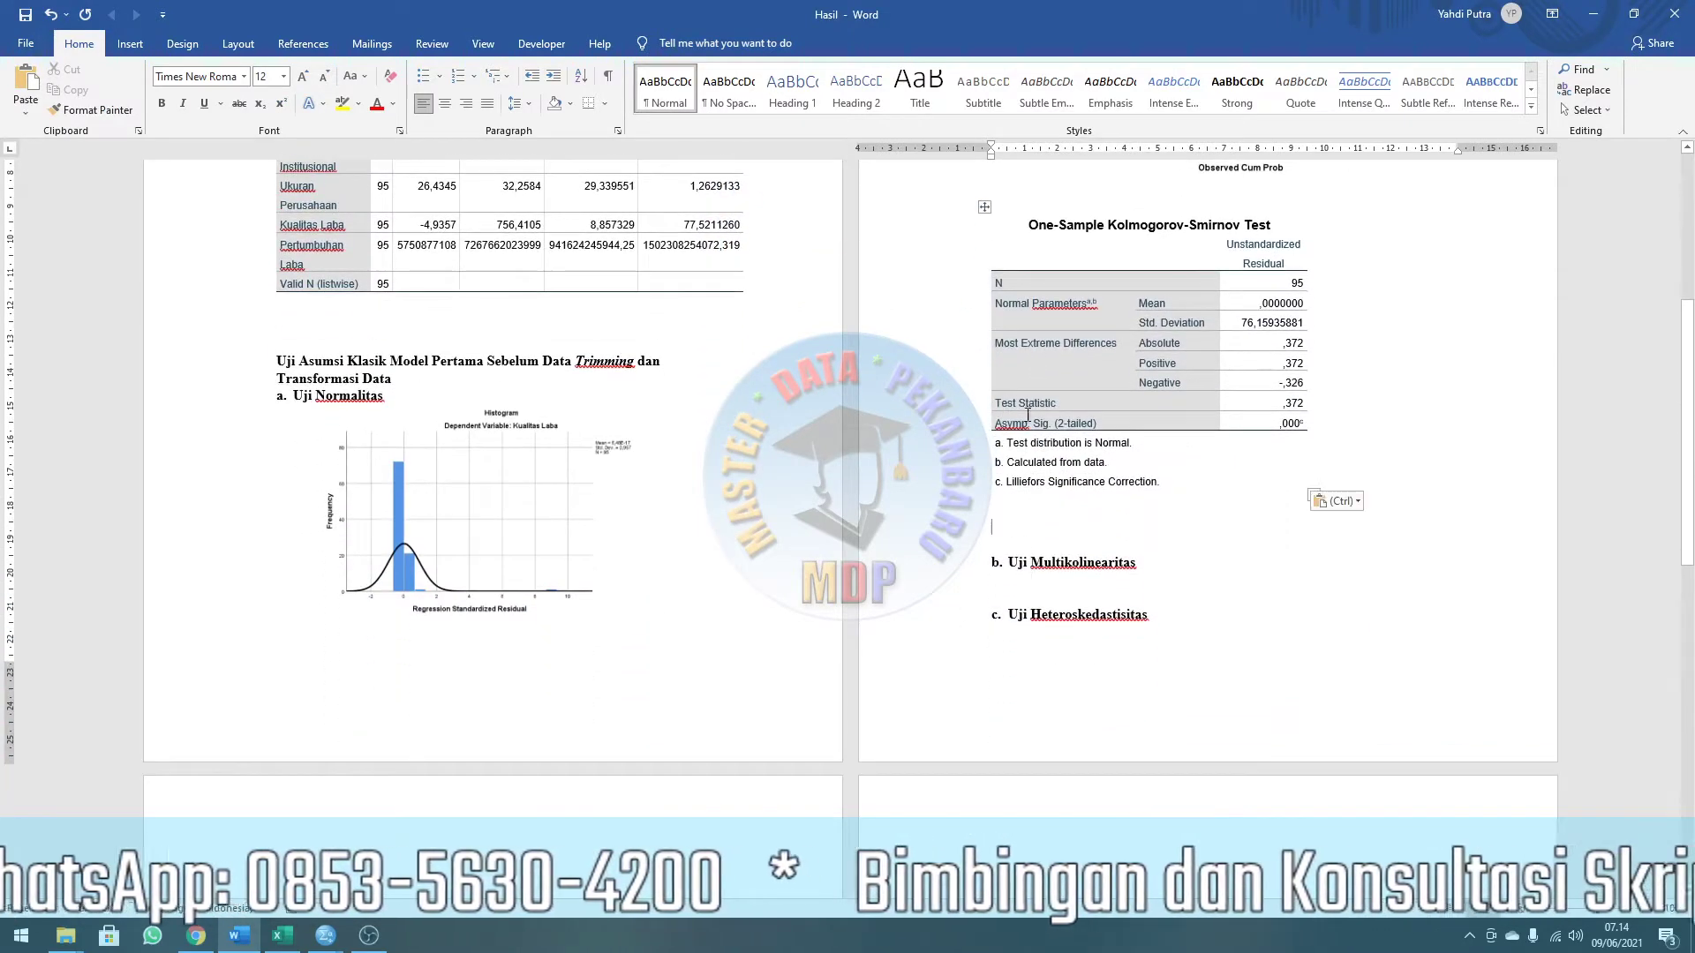
pyautogui.scroll(2, 1047, 501)
pyautogui.scroll(-2, 1045, 574)
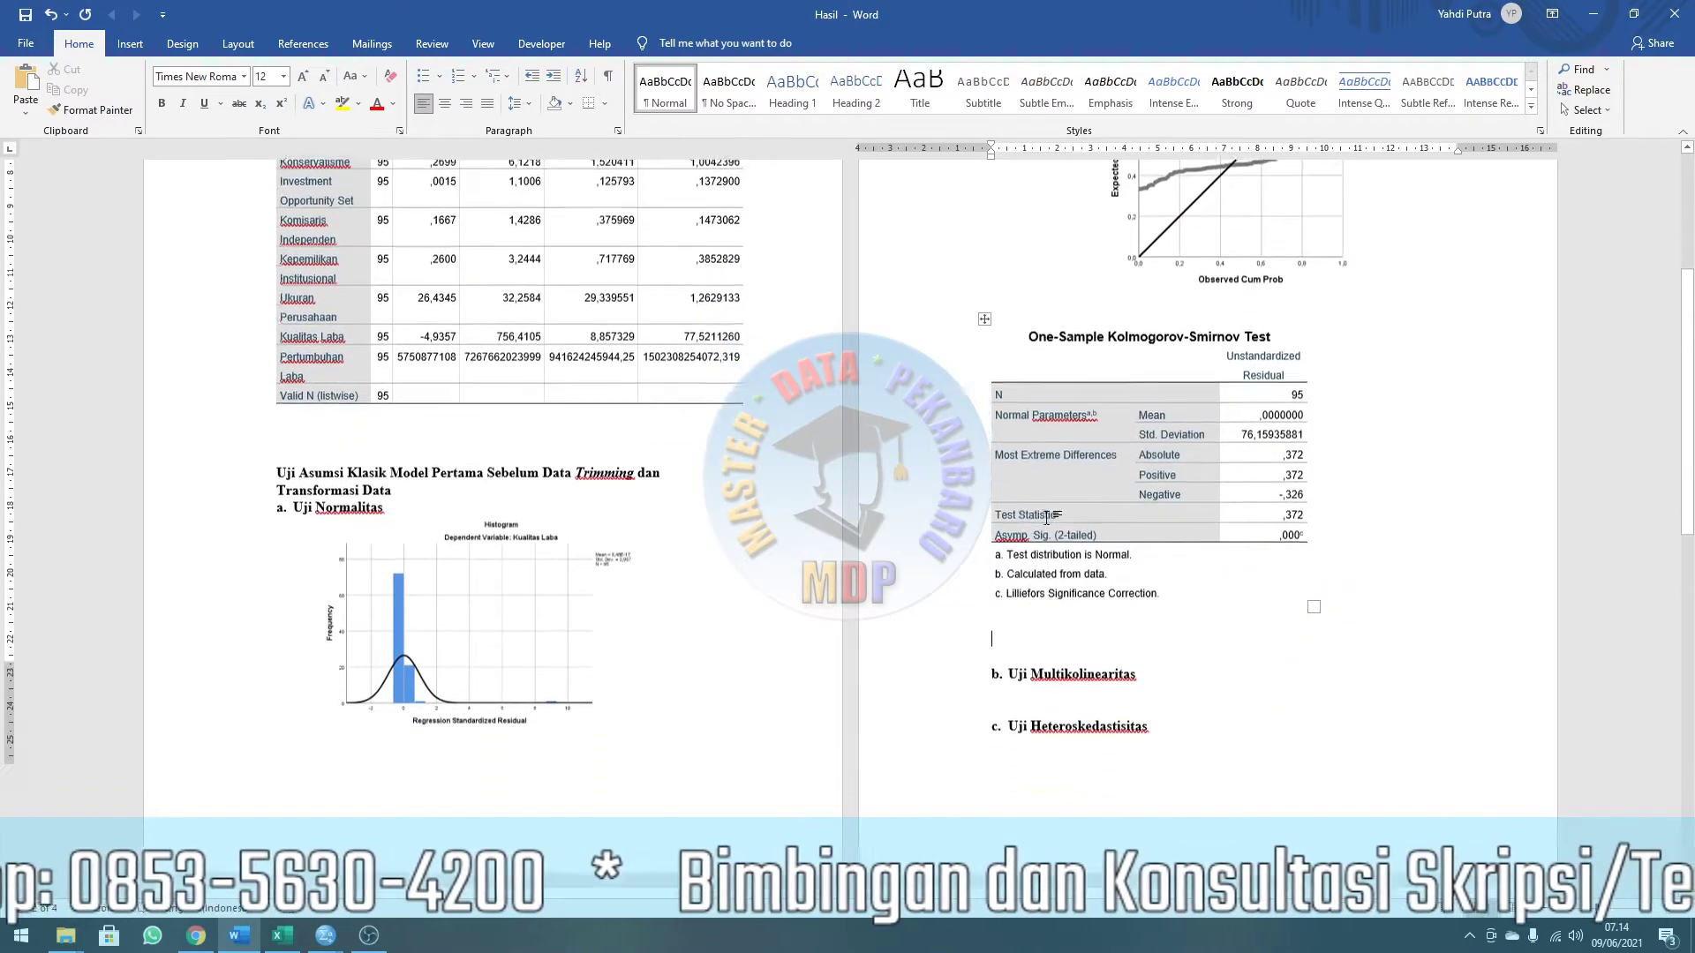
pyautogui.click(1051, 582)
pyautogui.press('Return')
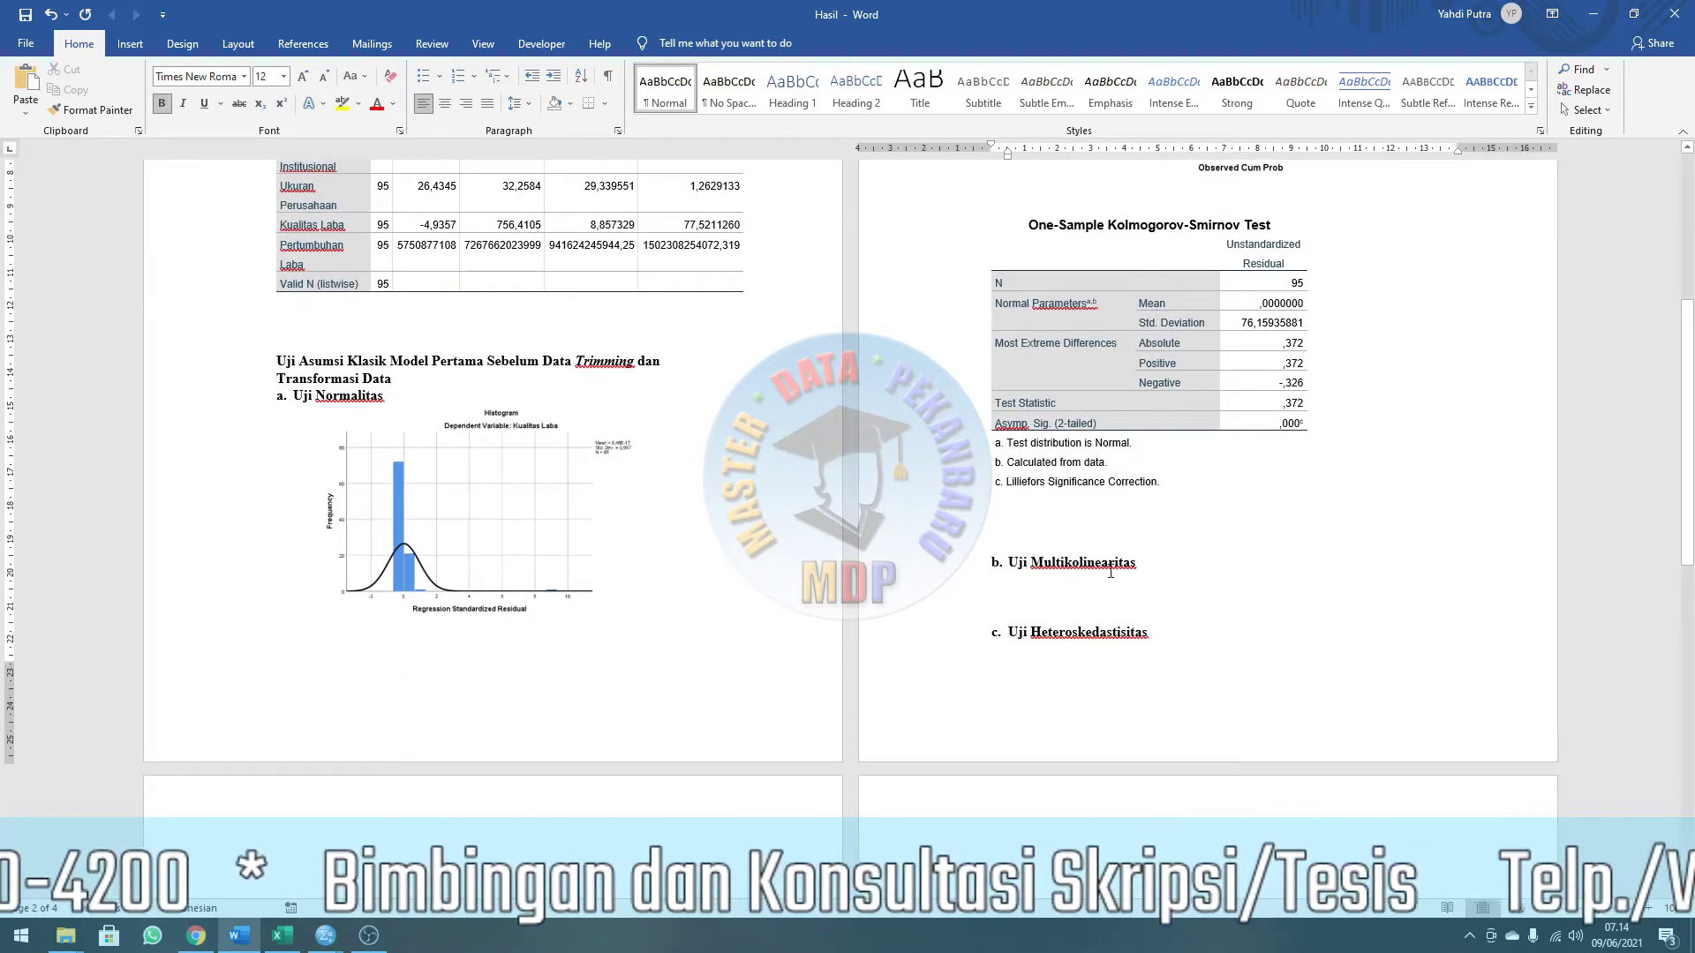
# Switch to the sample Bab 4 PDF in Chrome and examine the Tolerance and VIF table under Uji Multikolinearitas.
pyautogui.hotkey('alt', 'Tab')
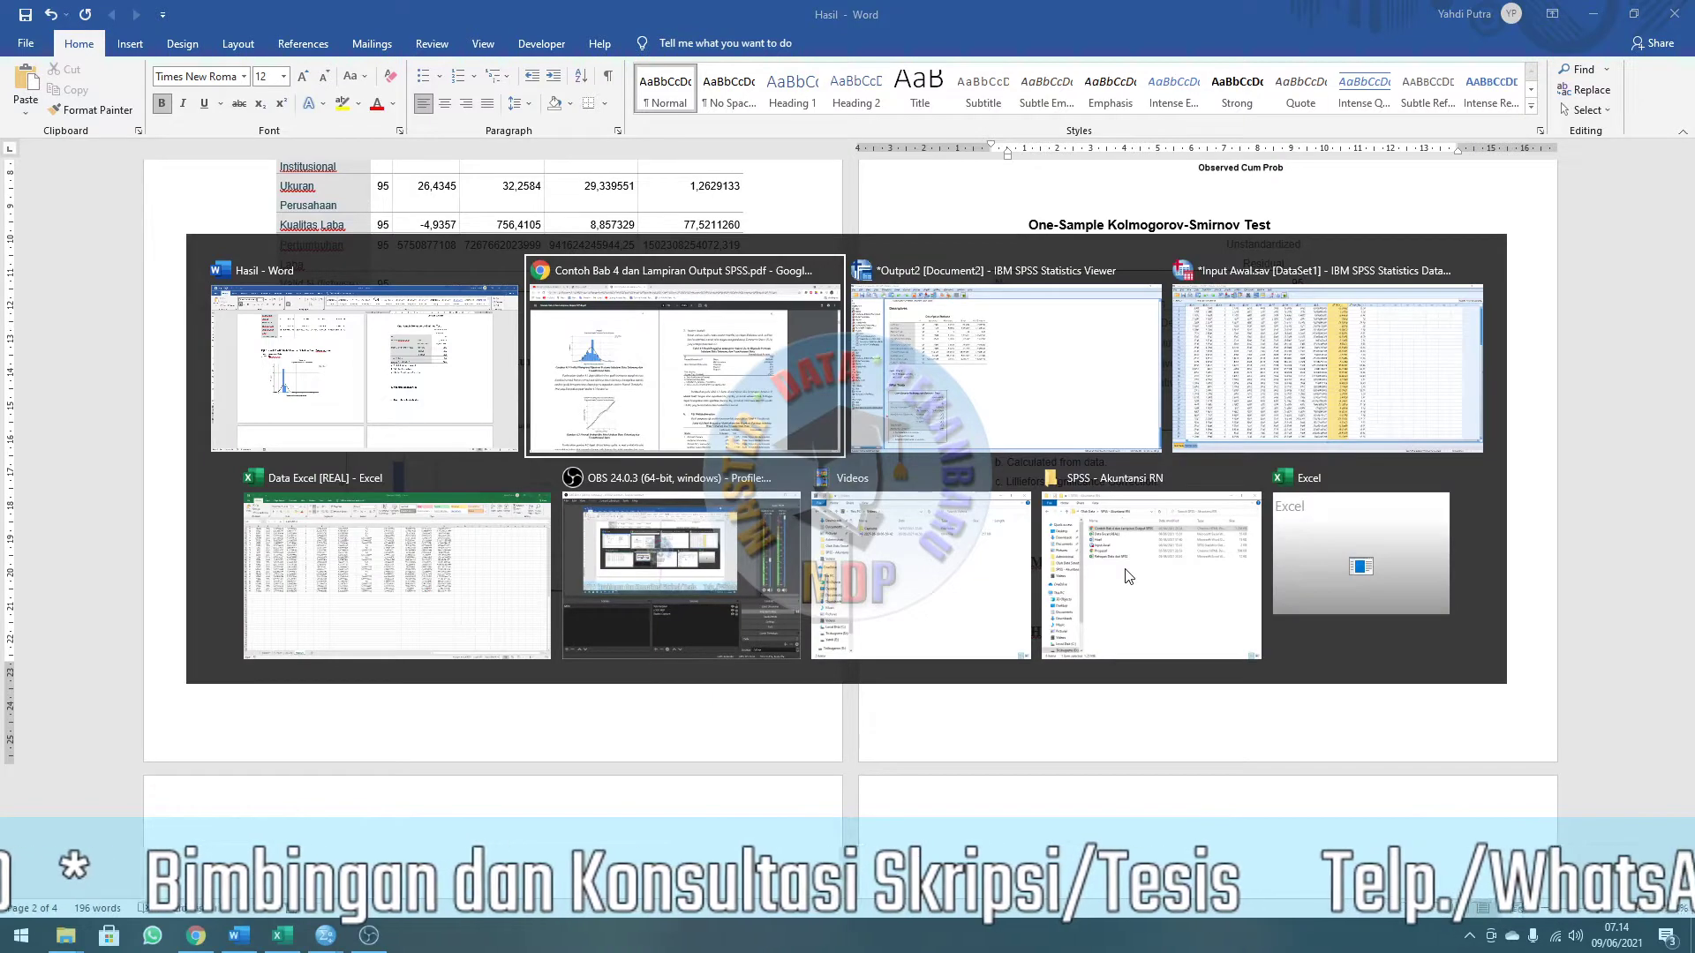
pyautogui.scroll(-6, 1030, 450)
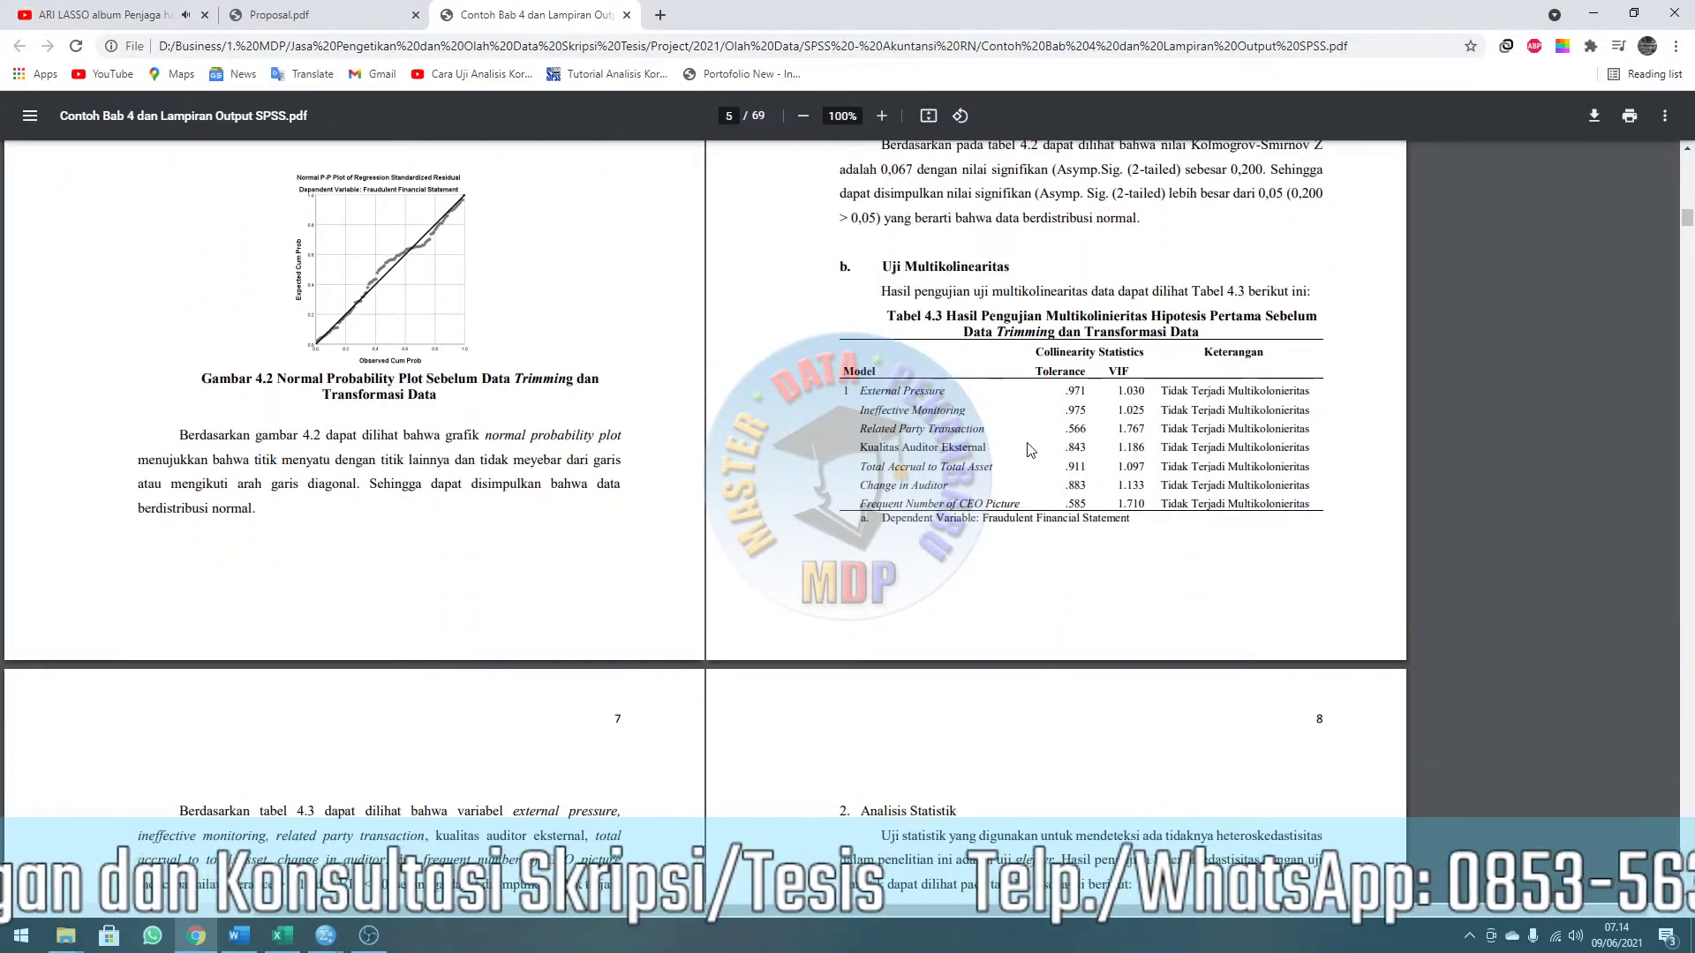
# Switch to the SPSS output viewer and locate the Kualitas Laba Coefficients table containing the Tolerance and VIF columns.
pyautogui.hotkey('alt', 'Tab')
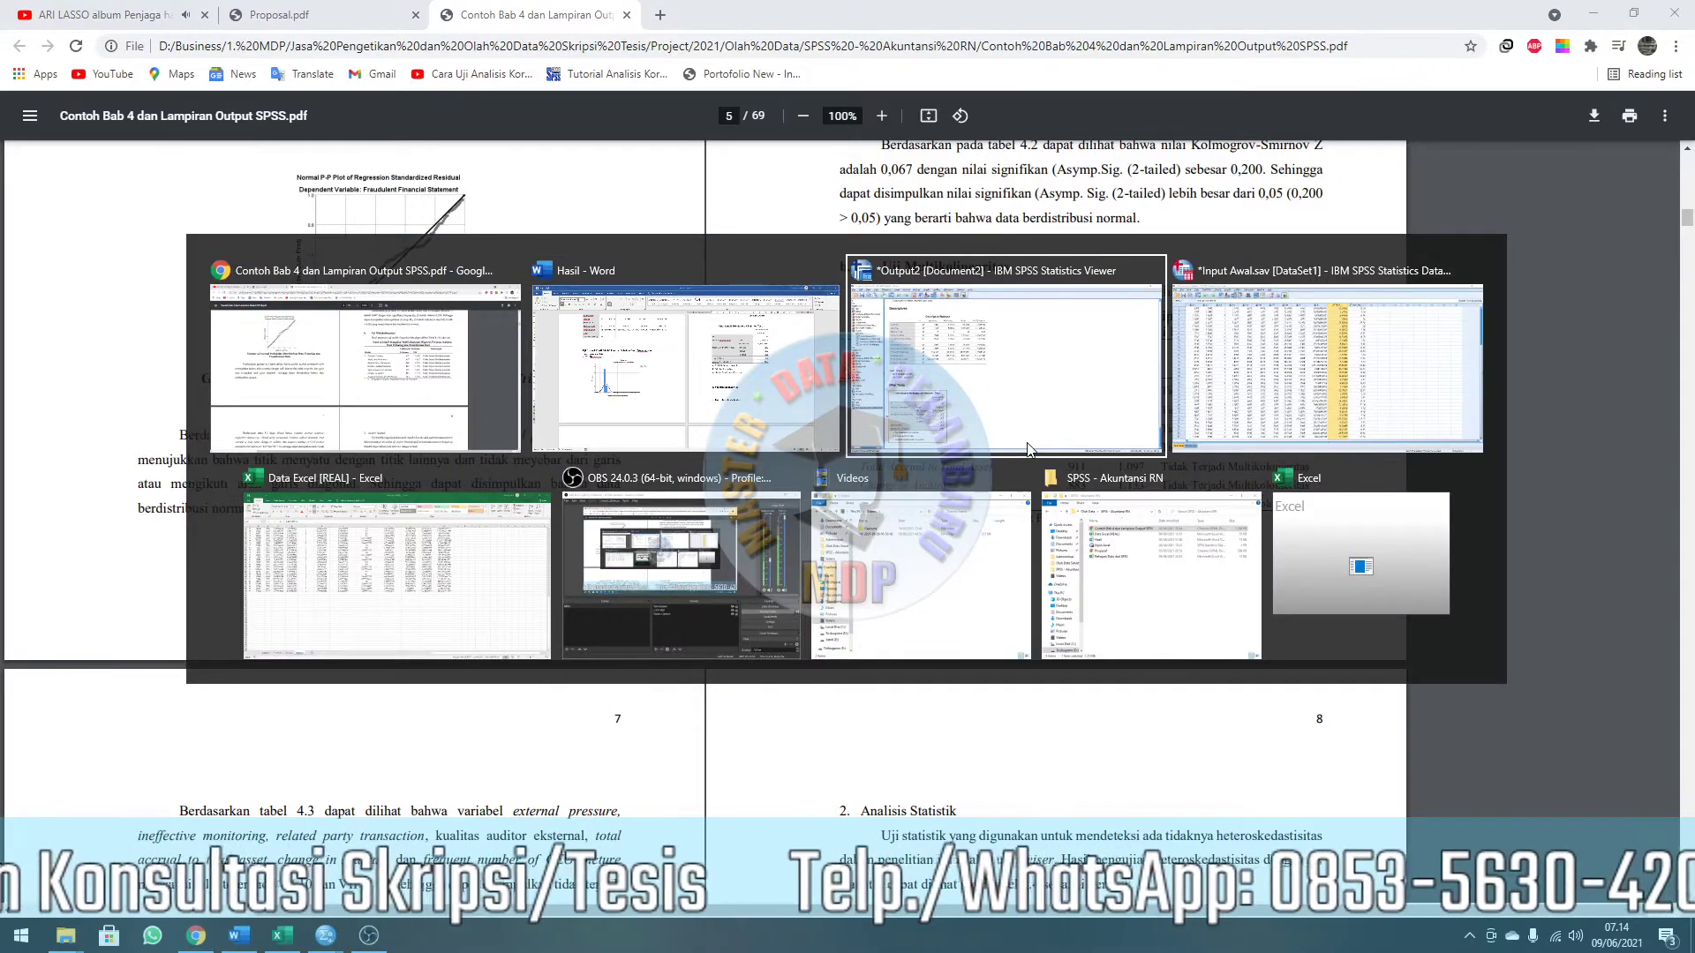
pyautogui.click(1029, 446)
pyautogui.scroll(10, 1099, 483)
pyautogui.scroll(-5, 1100, 484)
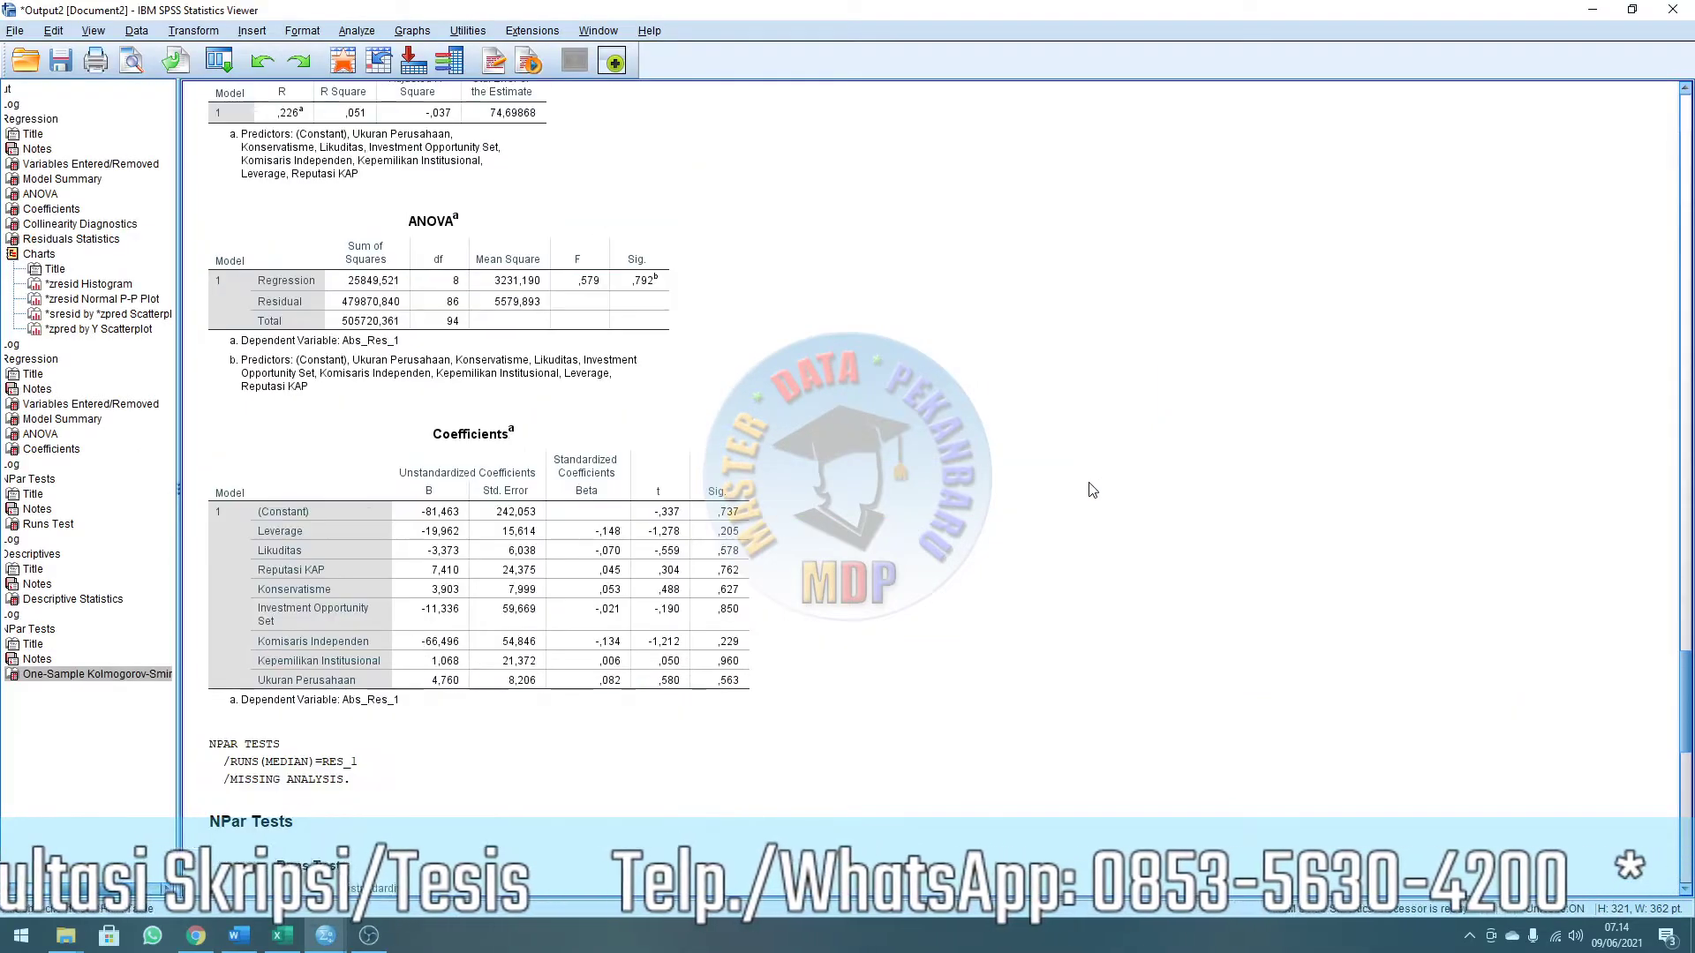
pyautogui.scroll(-4, 795, 528)
pyautogui.scroll(5, 595, 507)
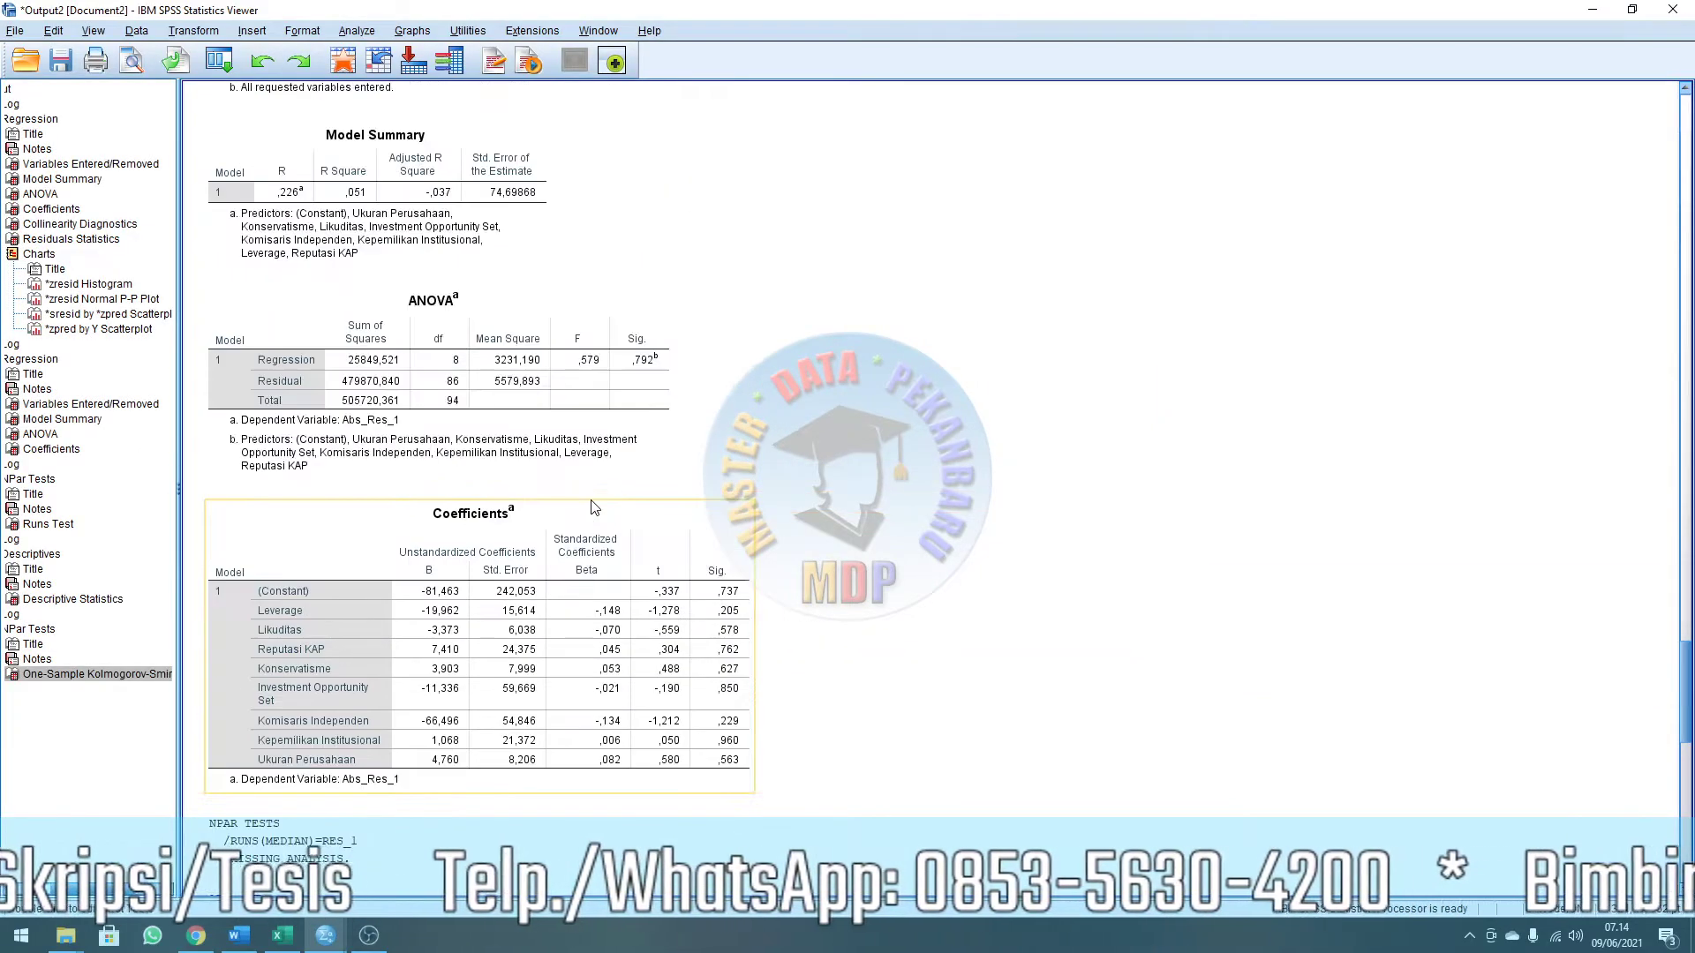
pyautogui.scroll(15, 594, 507)
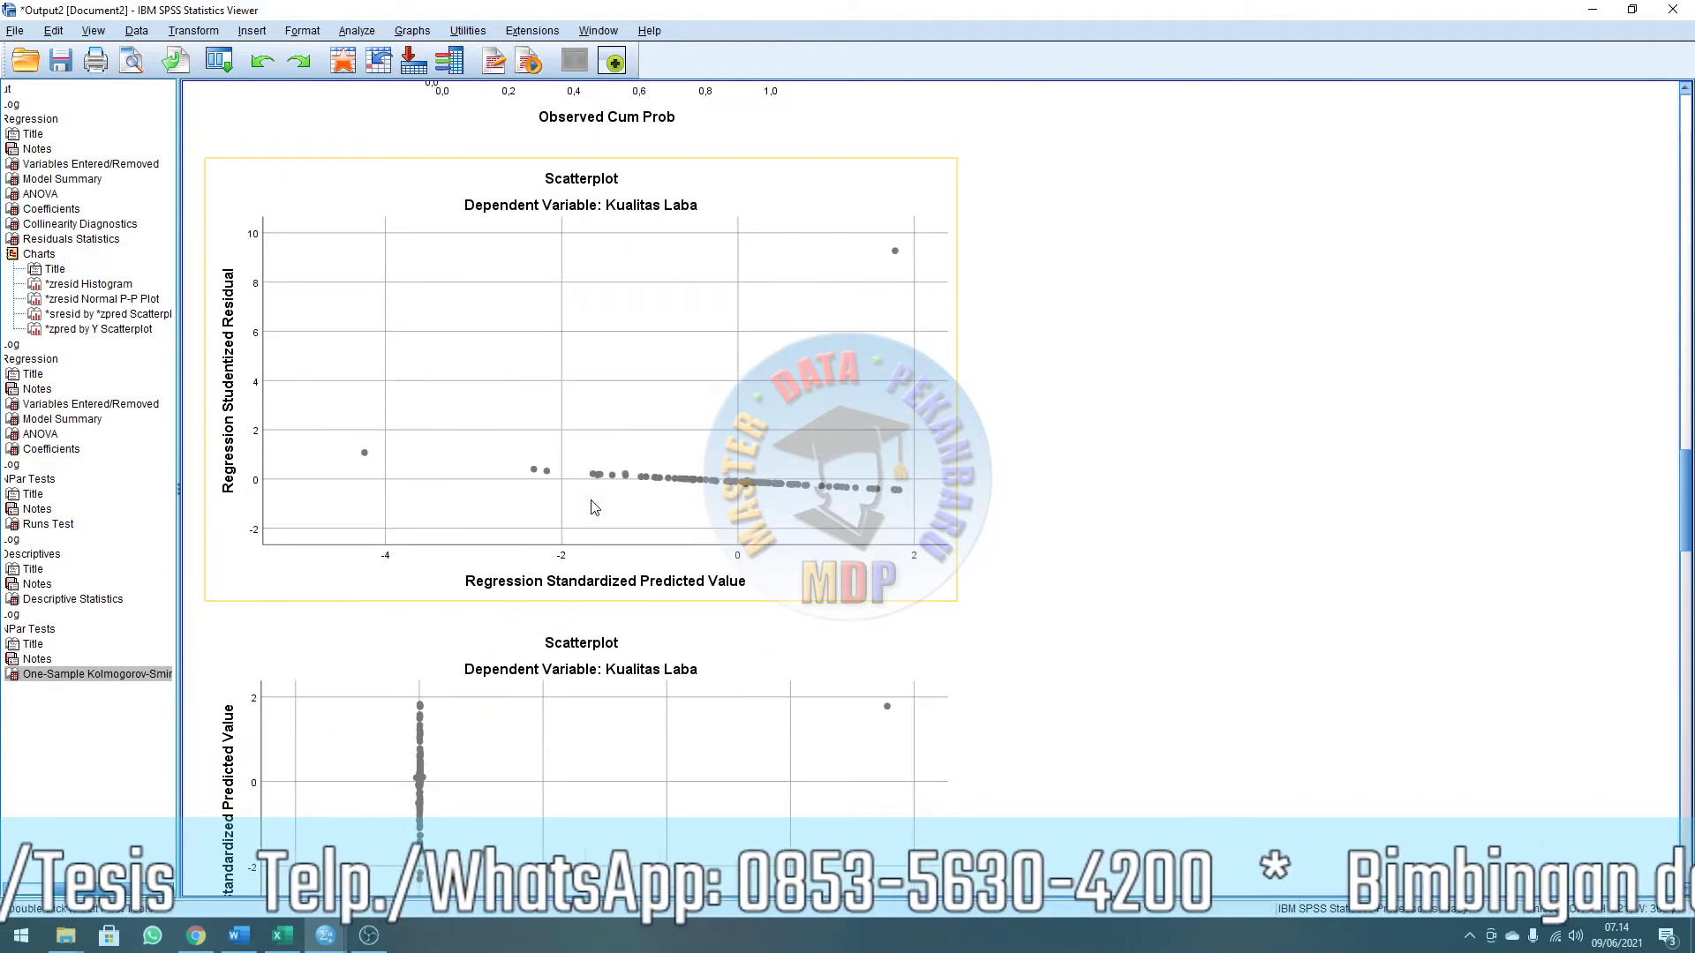
pyautogui.scroll(15, 594, 507)
pyautogui.scroll(-3, 1060, 521)
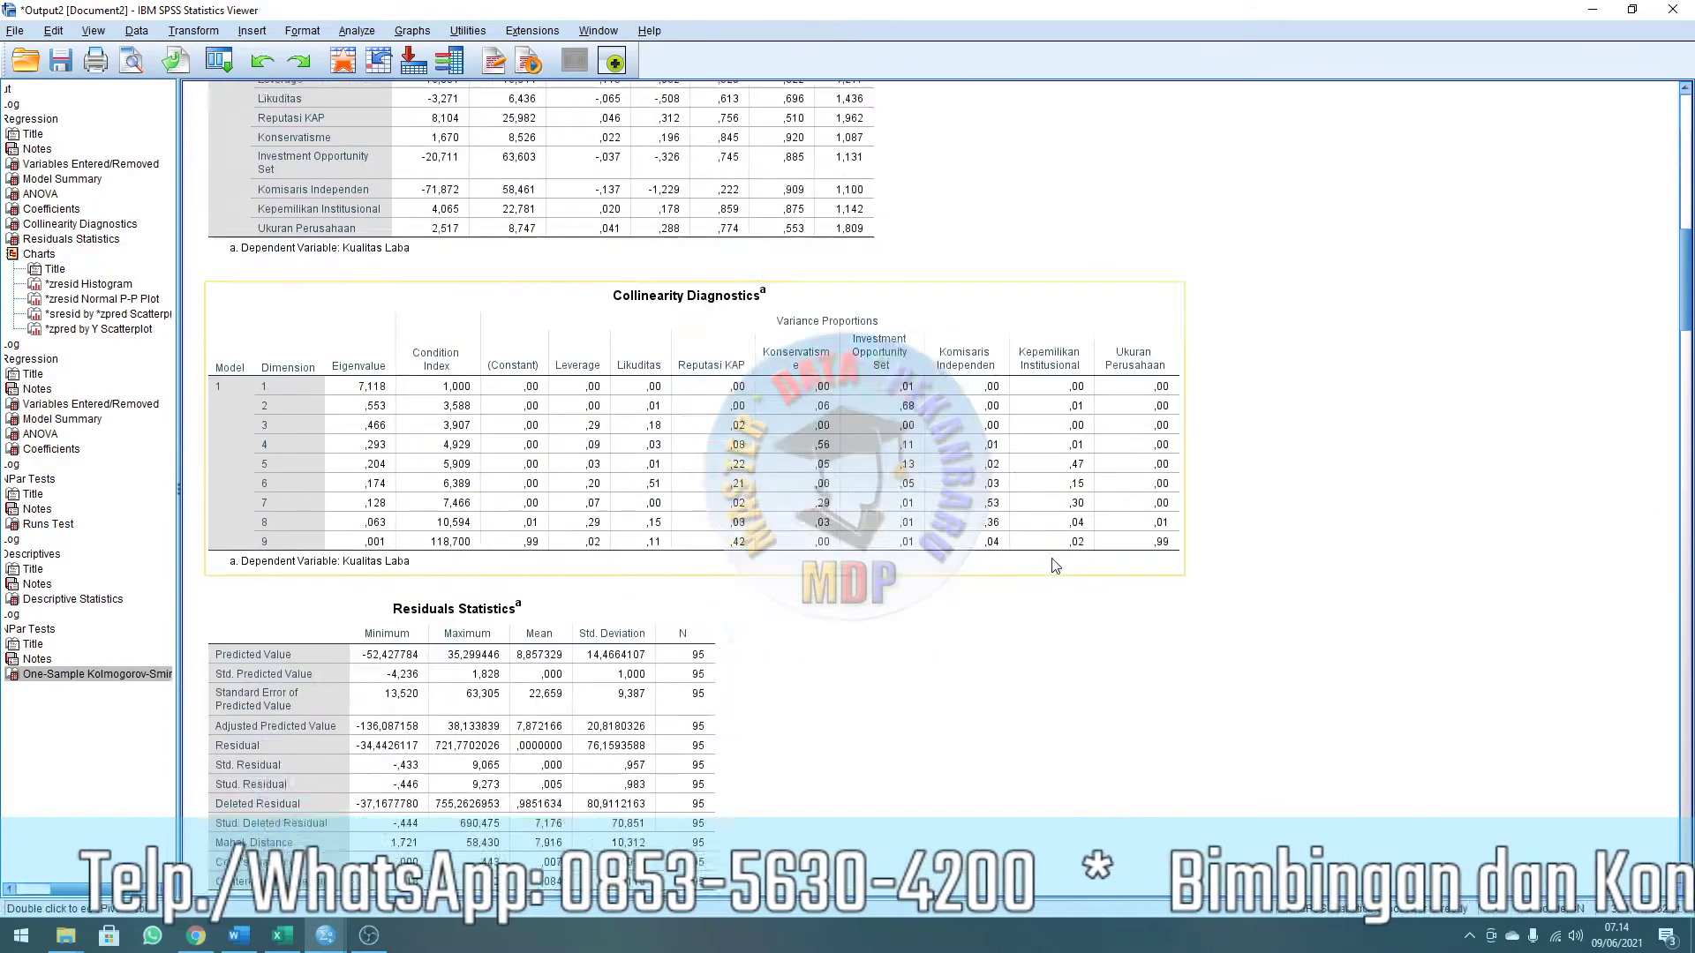
pyautogui.scroll(2, 1059, 525)
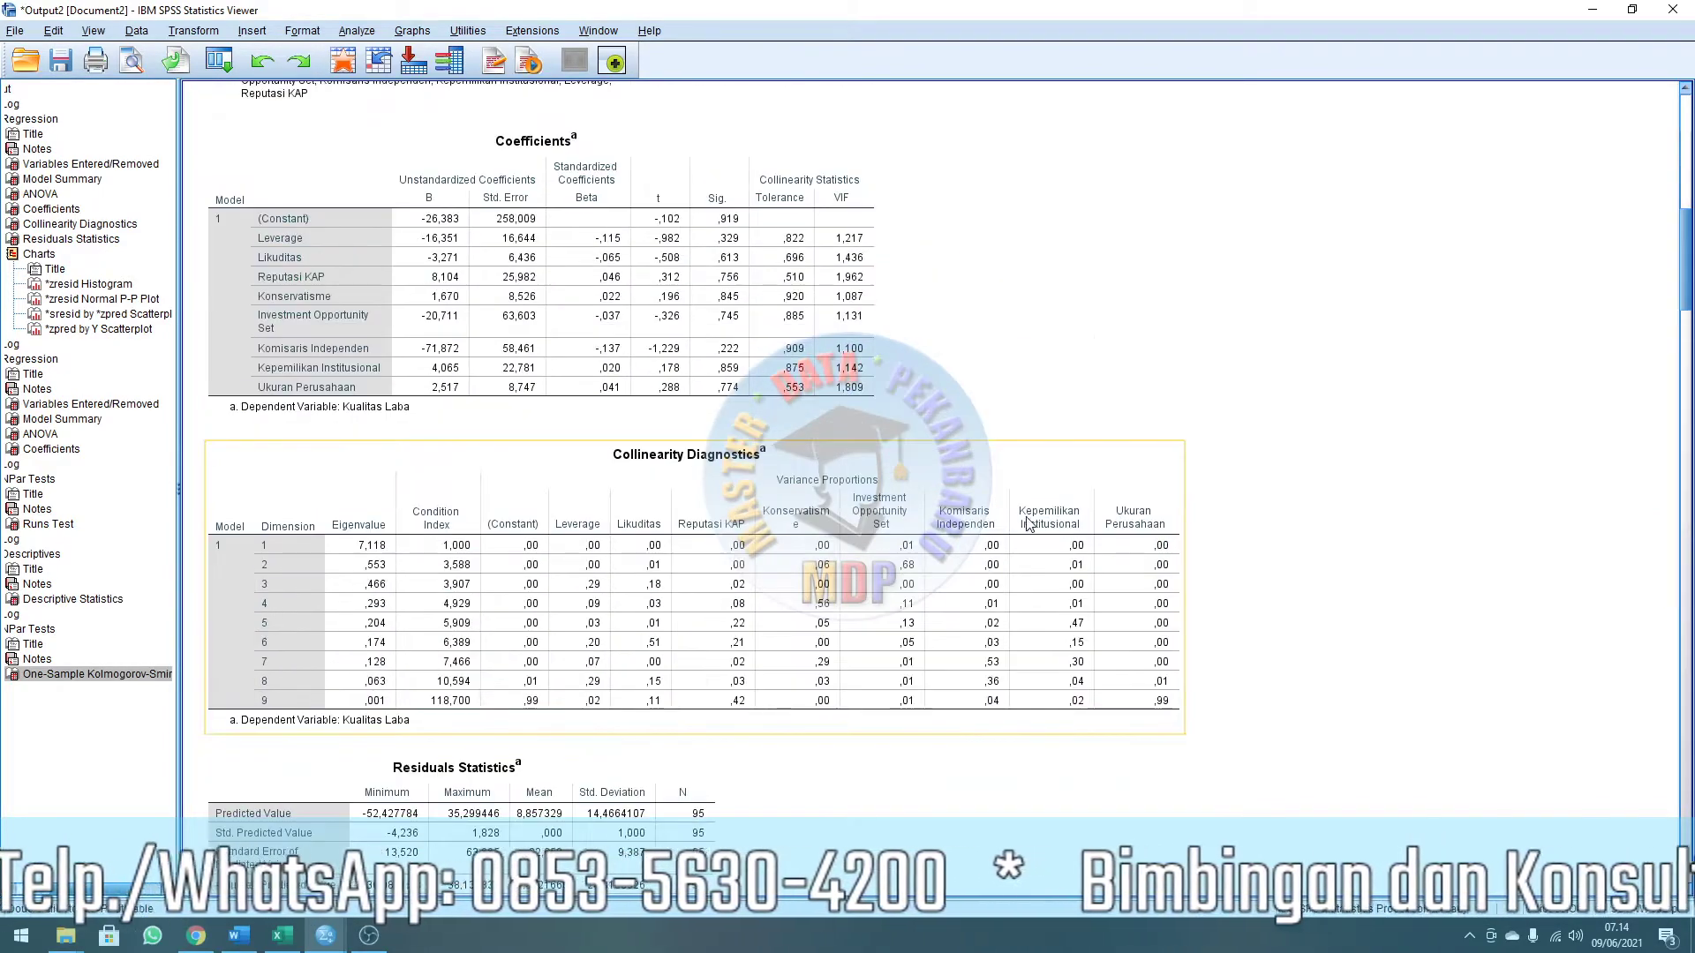
pyautogui.click(1075, 540)
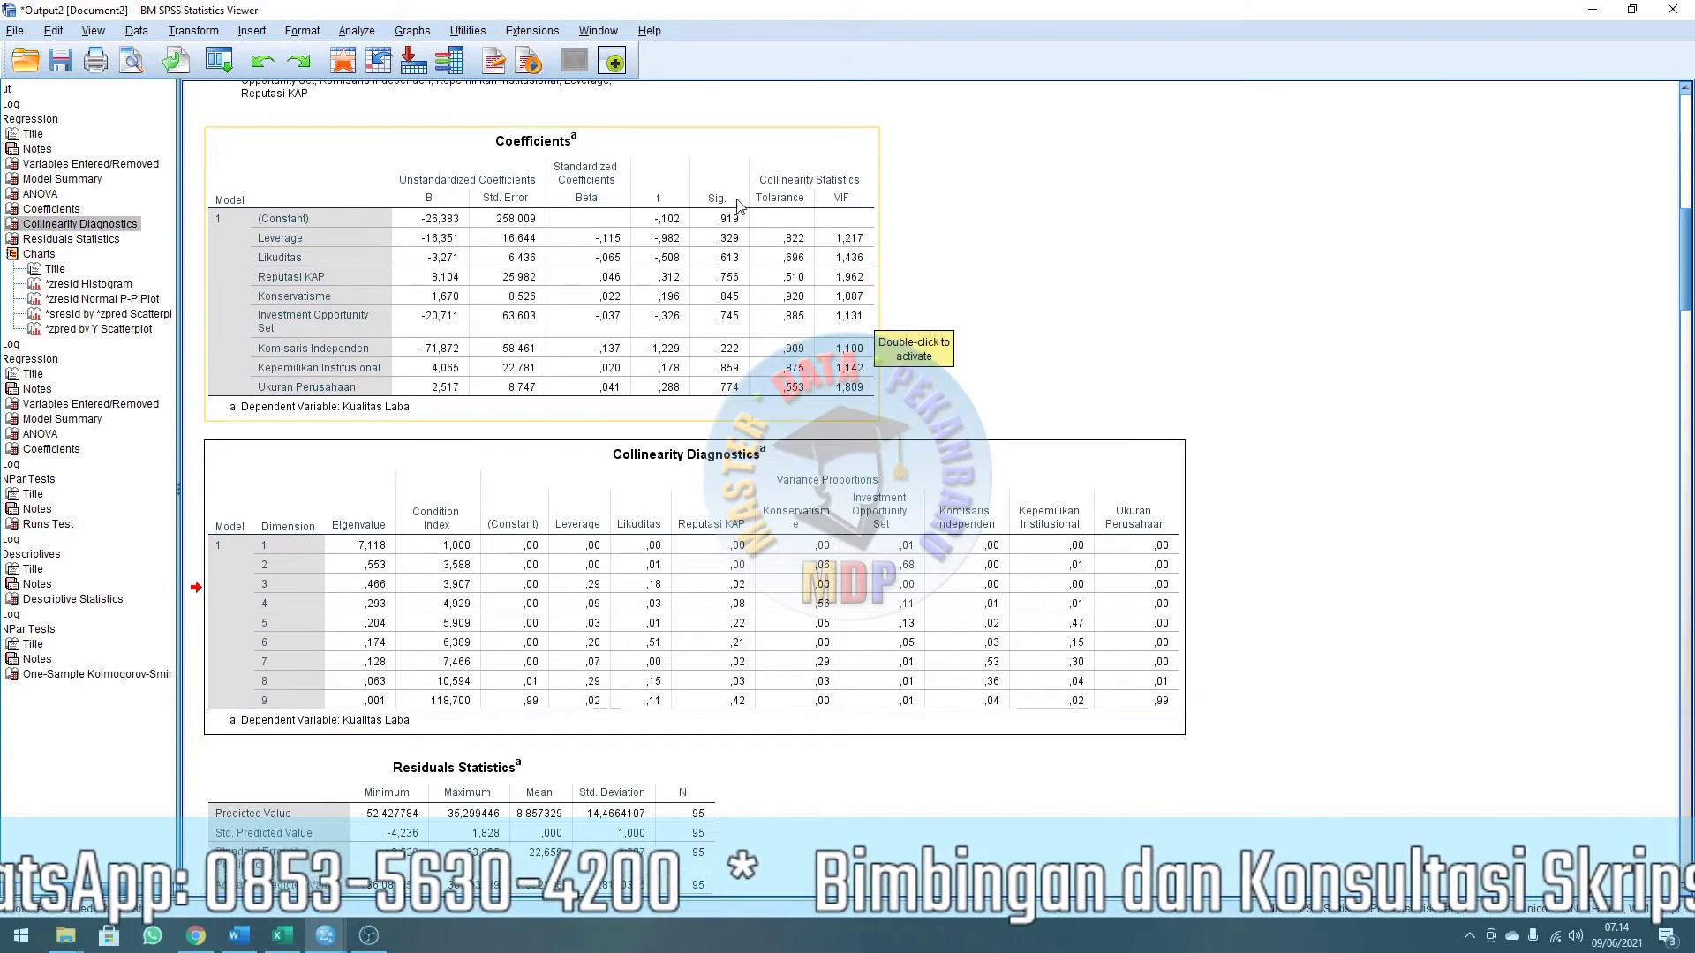
pyautogui.click(780, 215)
pyautogui.scroll(-10, 798, 274)
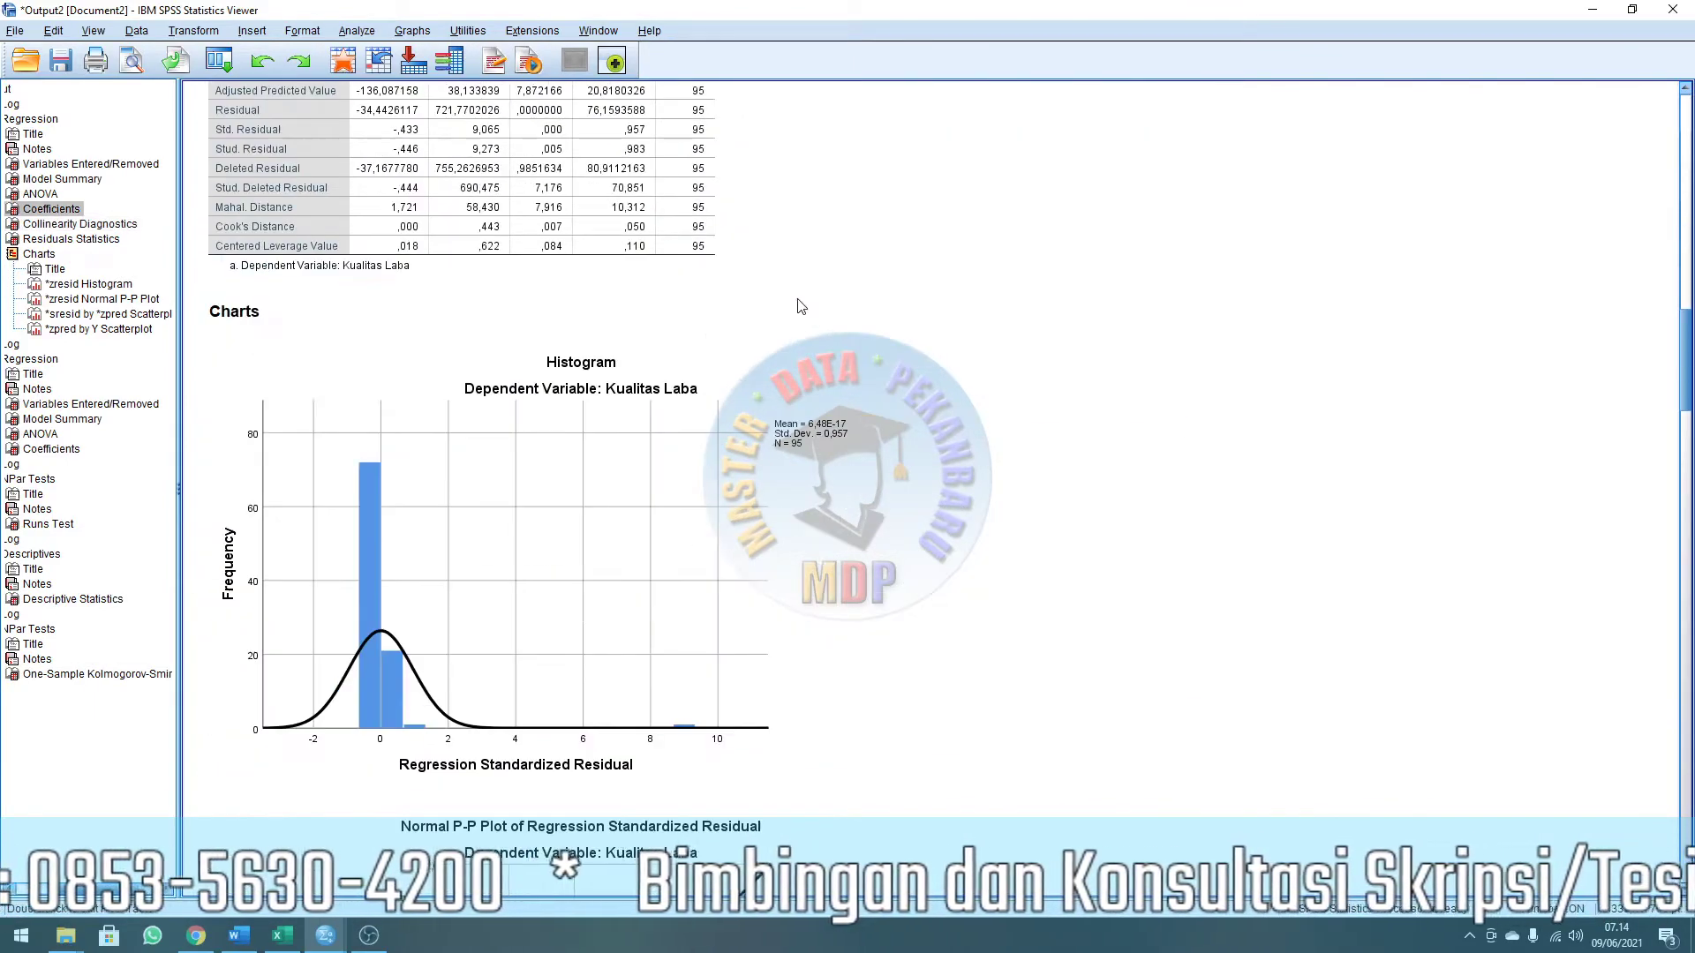
pyautogui.scroll(5, 799, 303)
pyautogui.scroll(10, 798, 304)
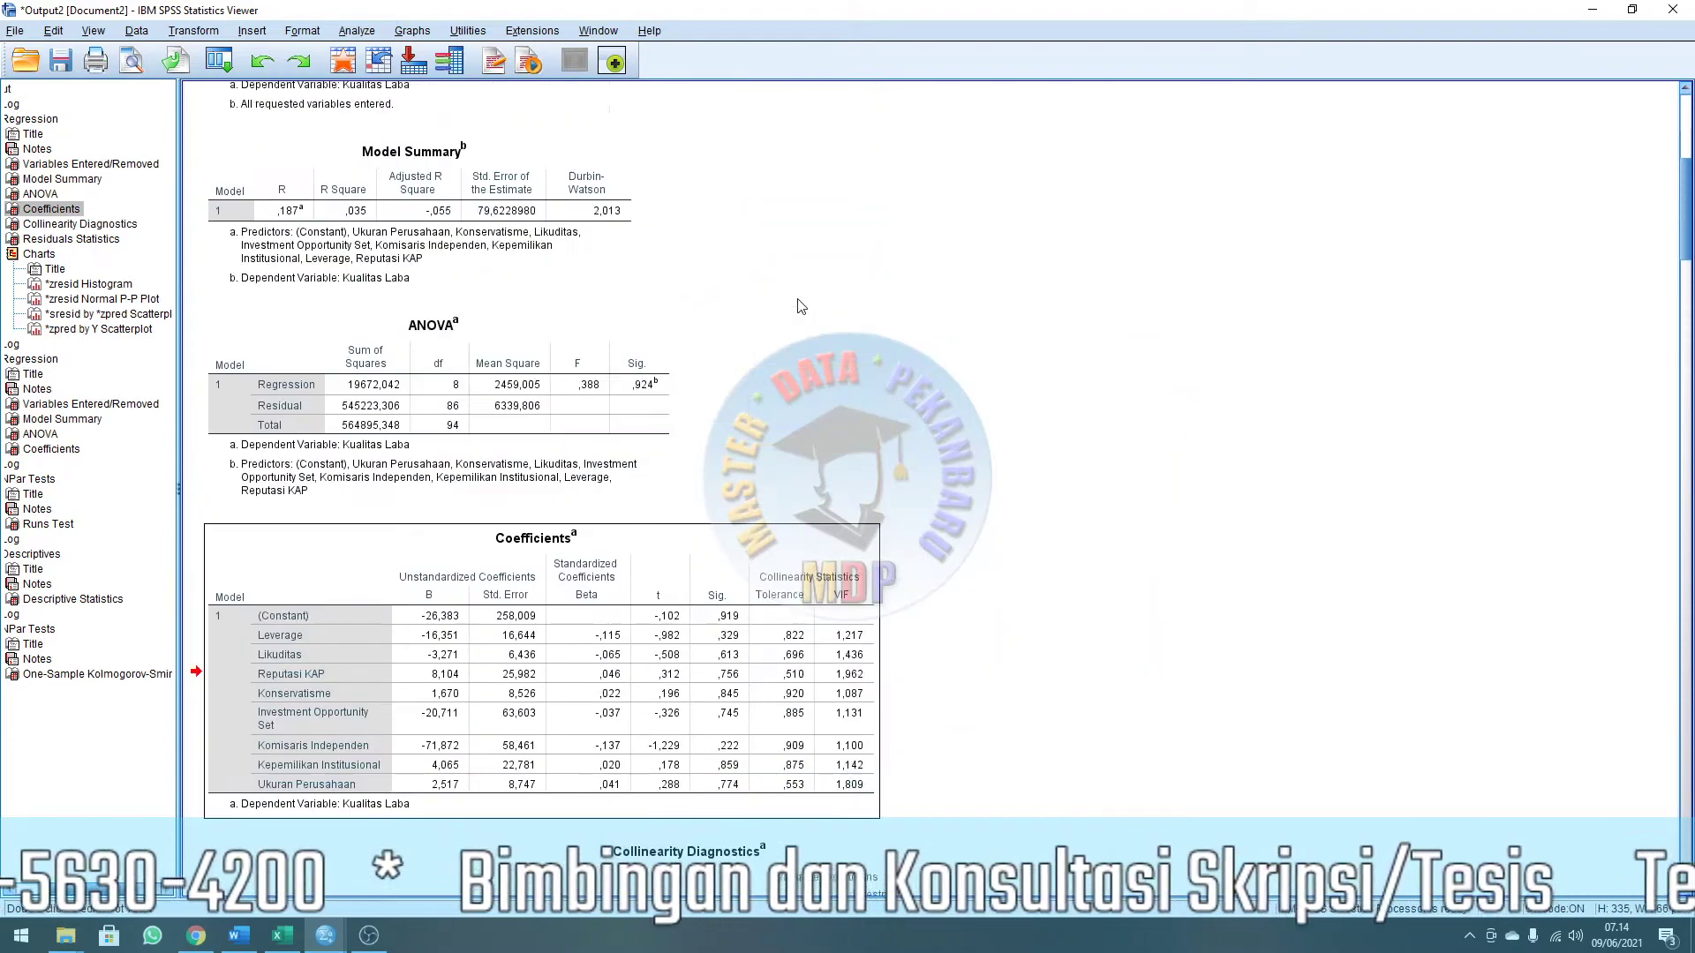
pyautogui.scroll(-5, 798, 304)
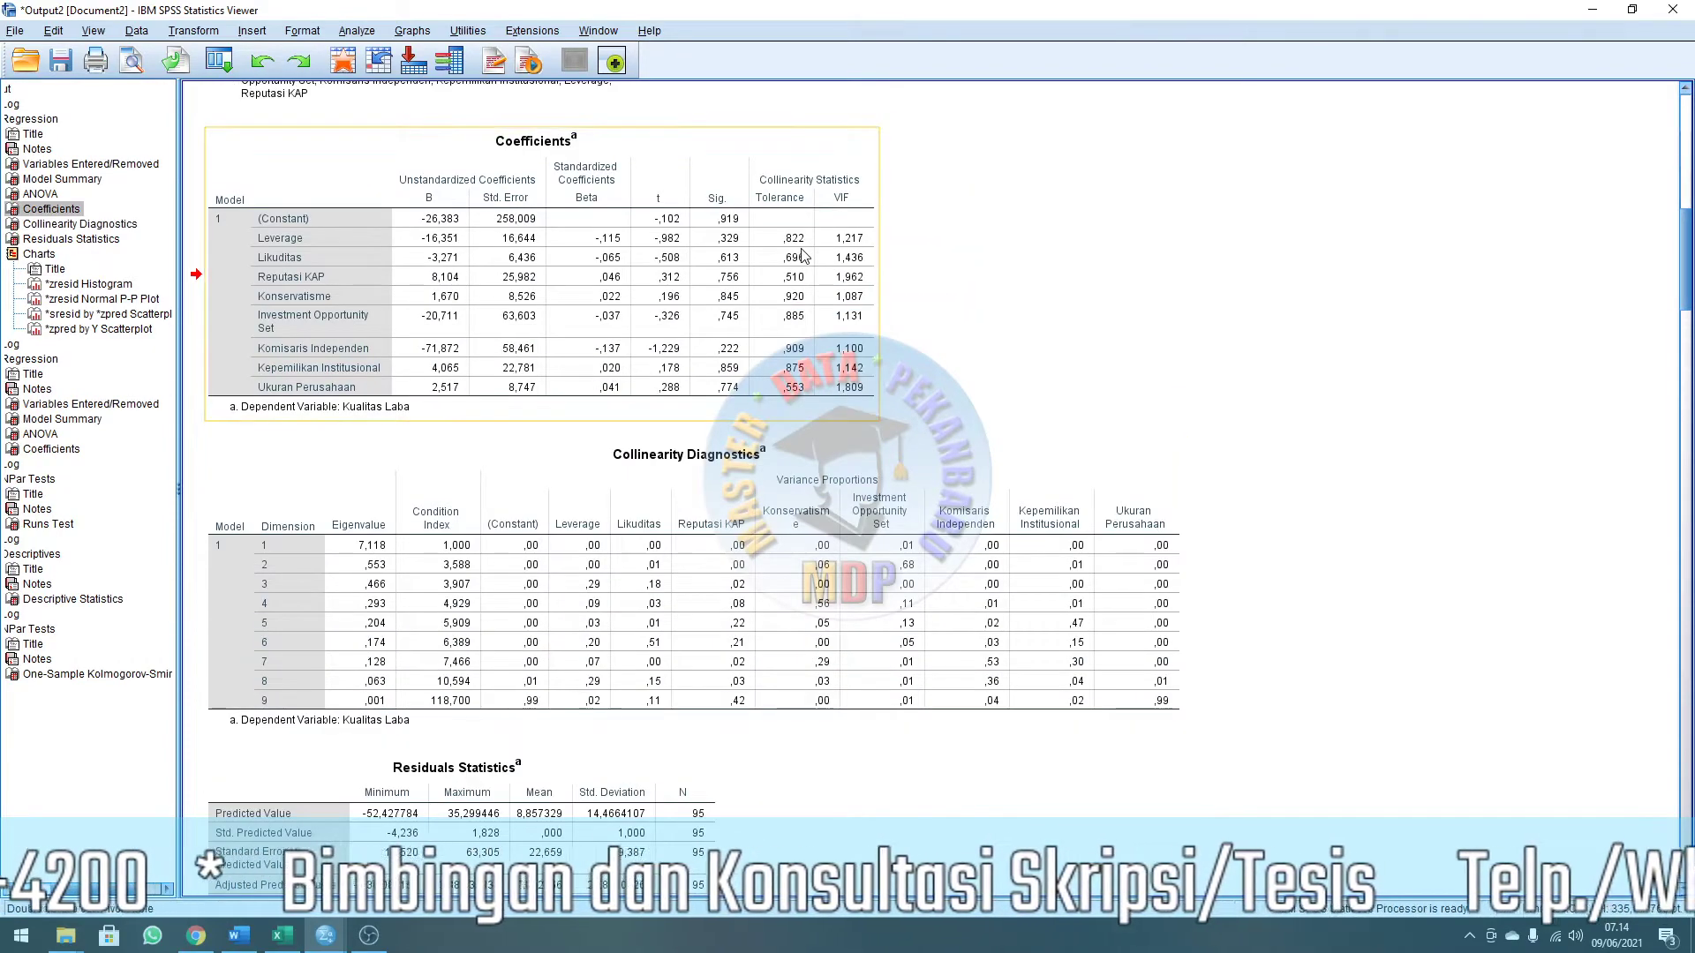
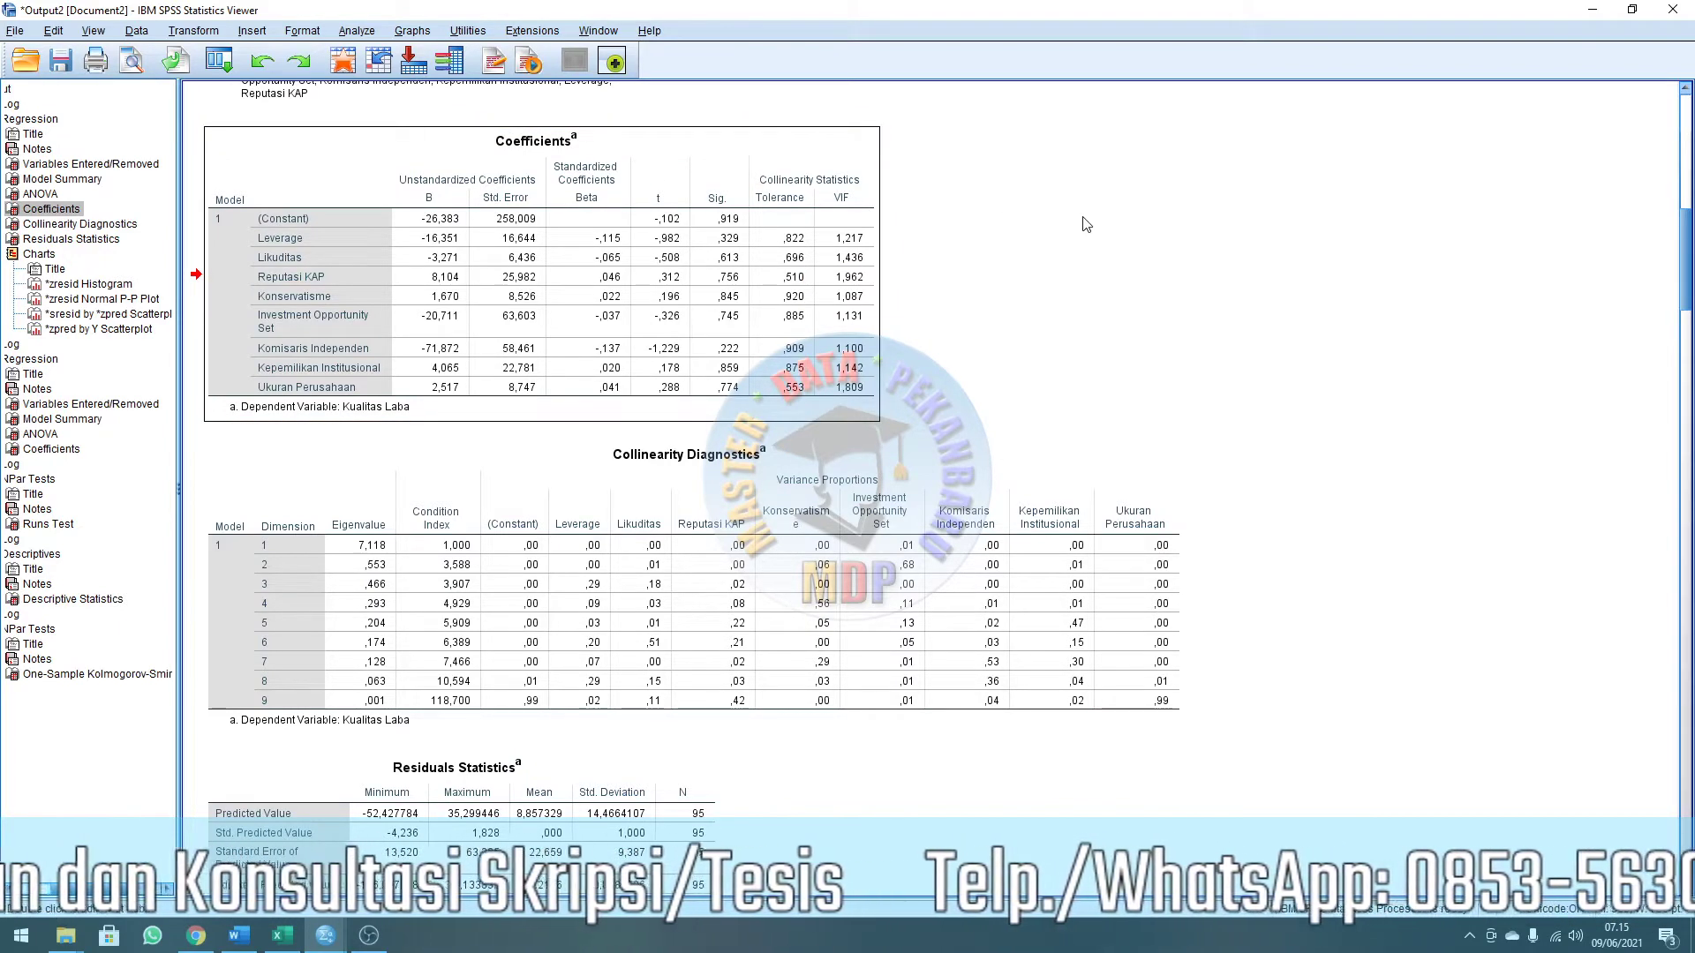
# Open a Linear Regression analysis and replace the dependent variable Abs_Res_1 with Kualitas Laba [Y].
pyautogui.click(359, 32)
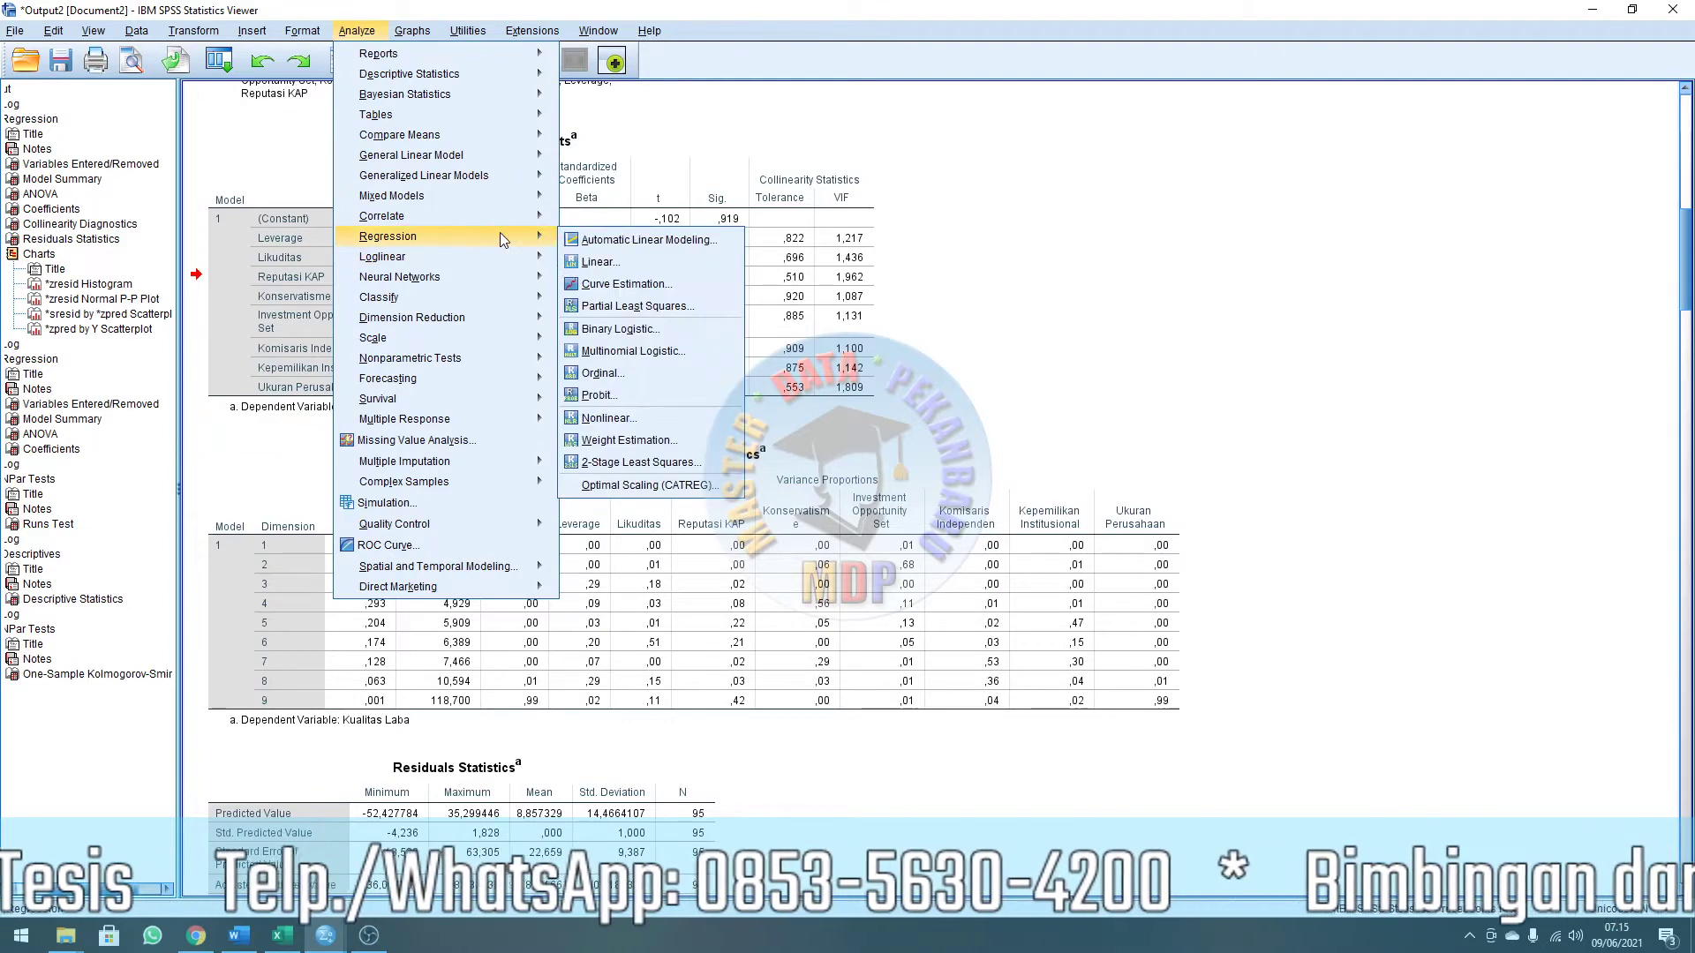
pyautogui.click(609, 255)
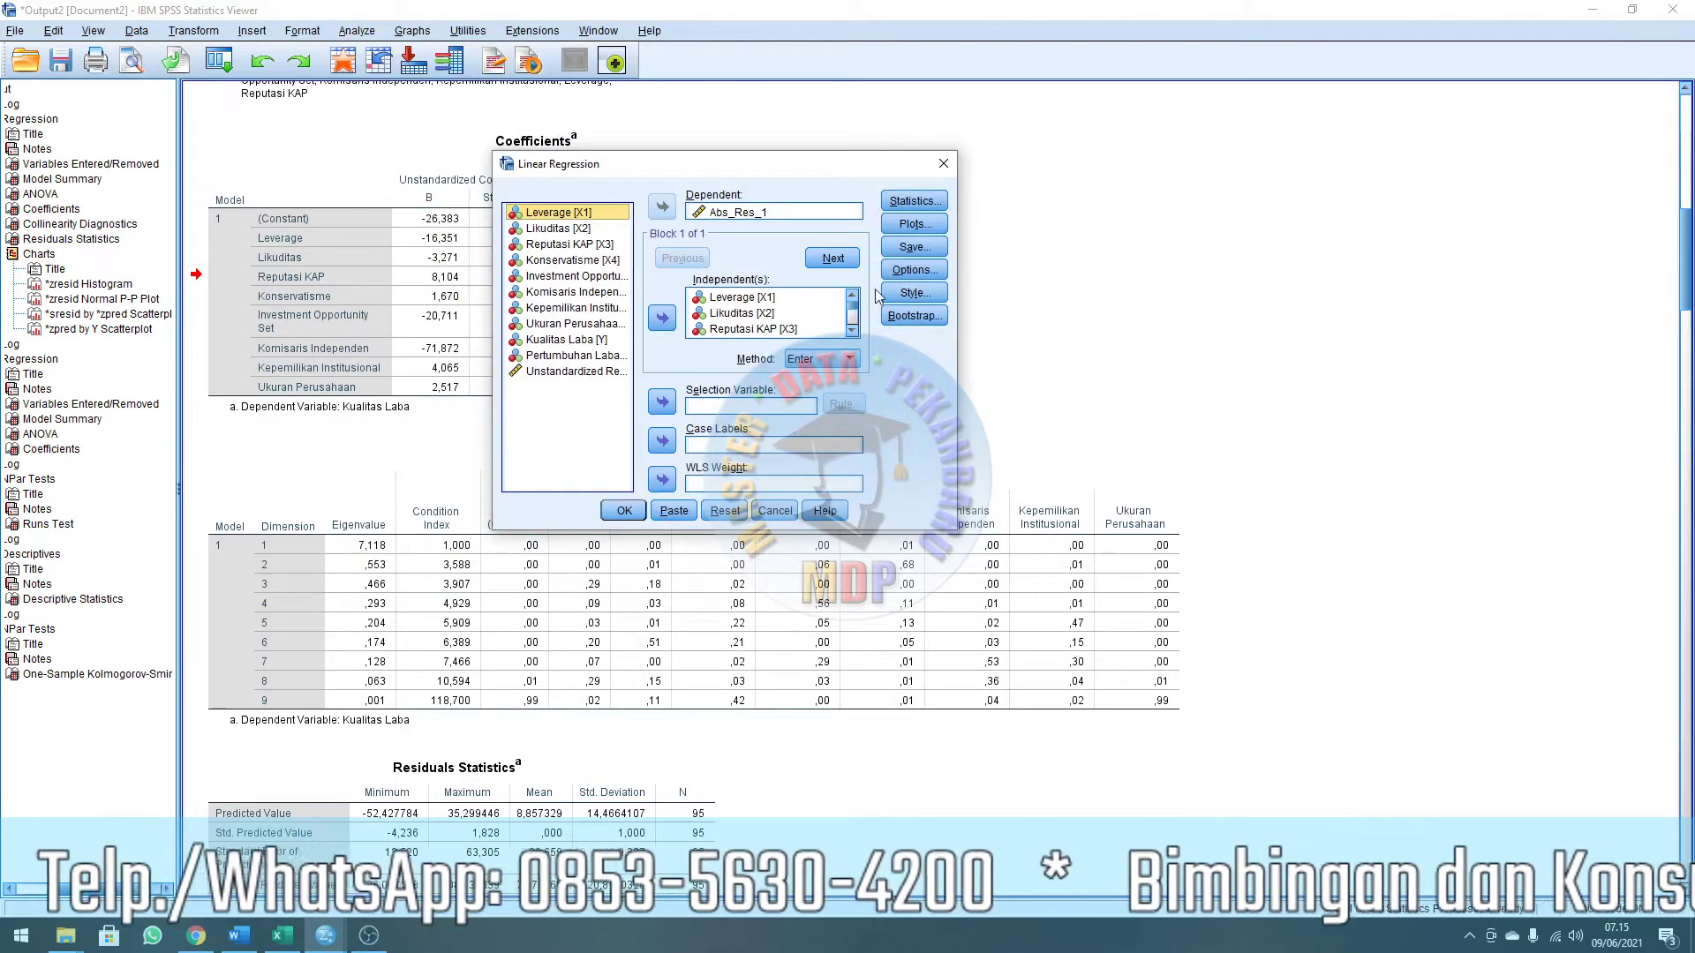
pyautogui.click(737, 211)
pyautogui.click(662, 207)
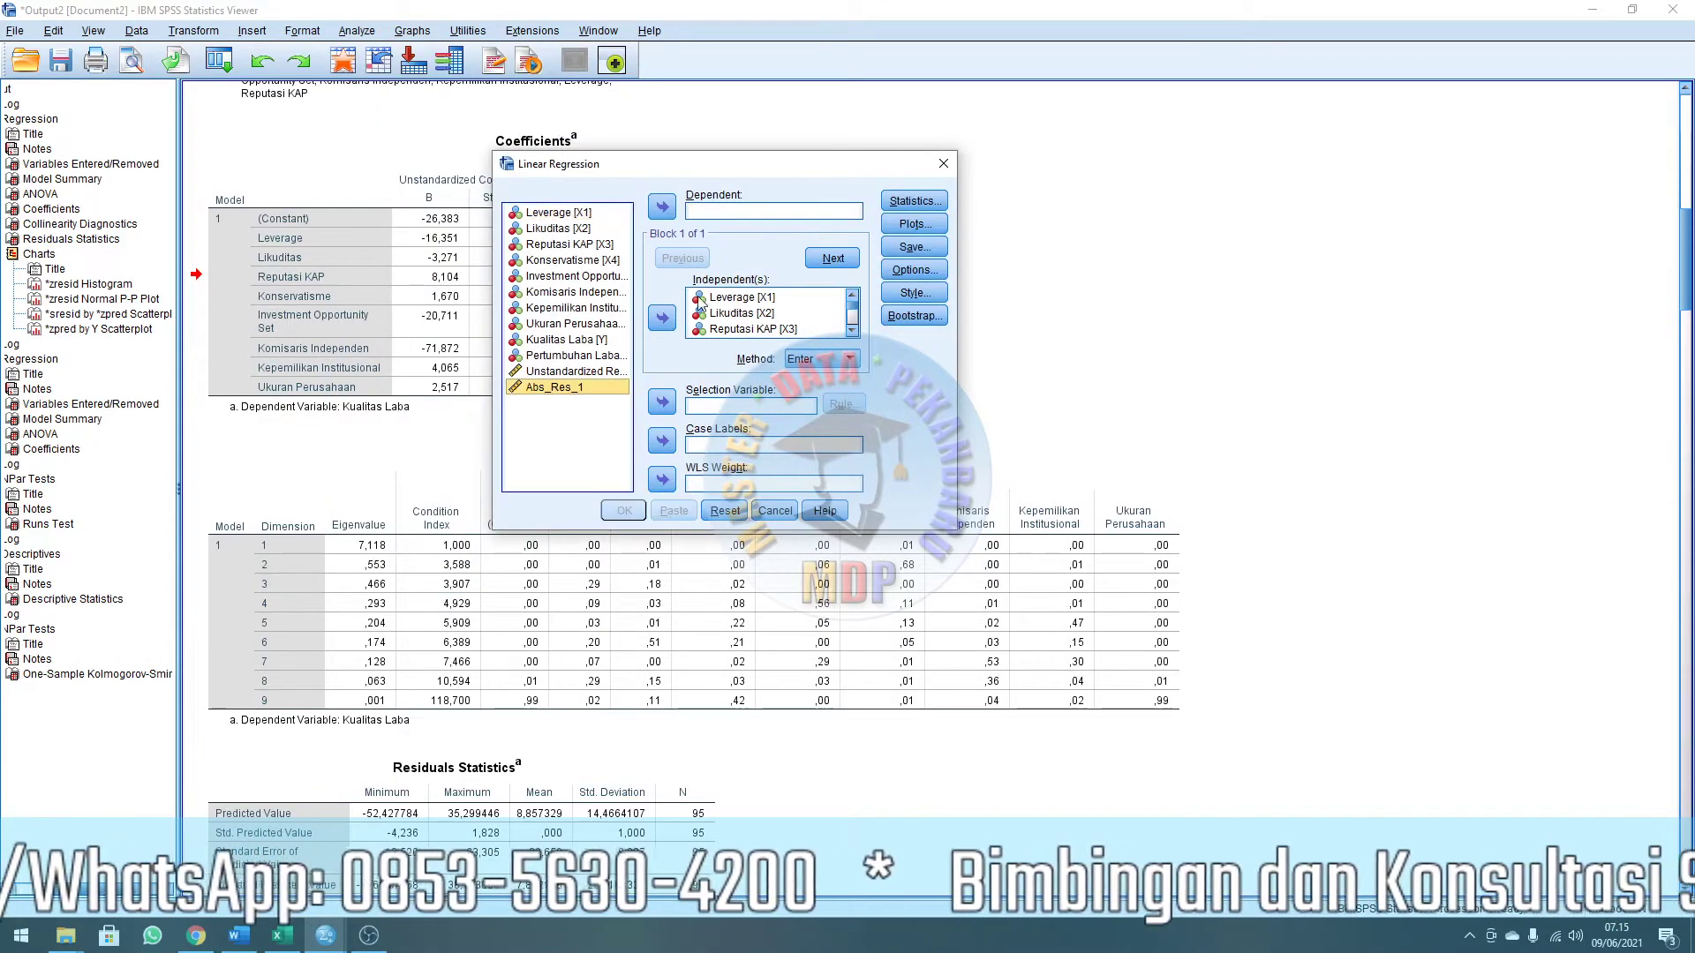
pyautogui.scroll(-2, 751, 313)
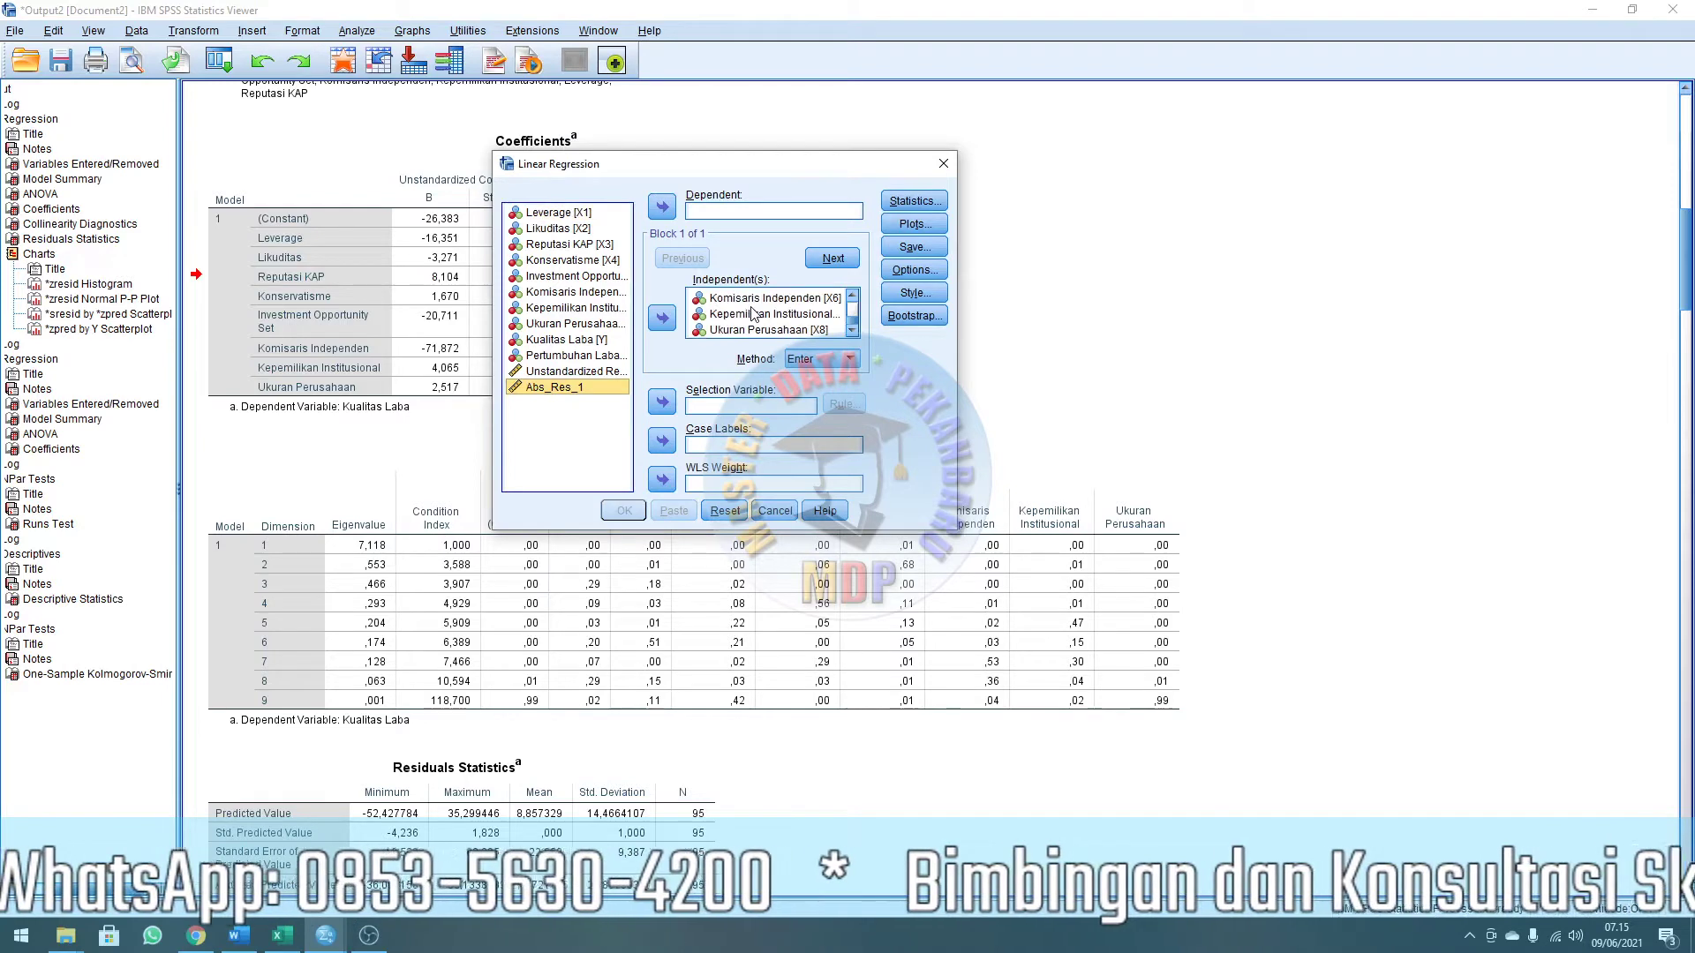
pyautogui.click(602, 341)
pyautogui.click(662, 206)
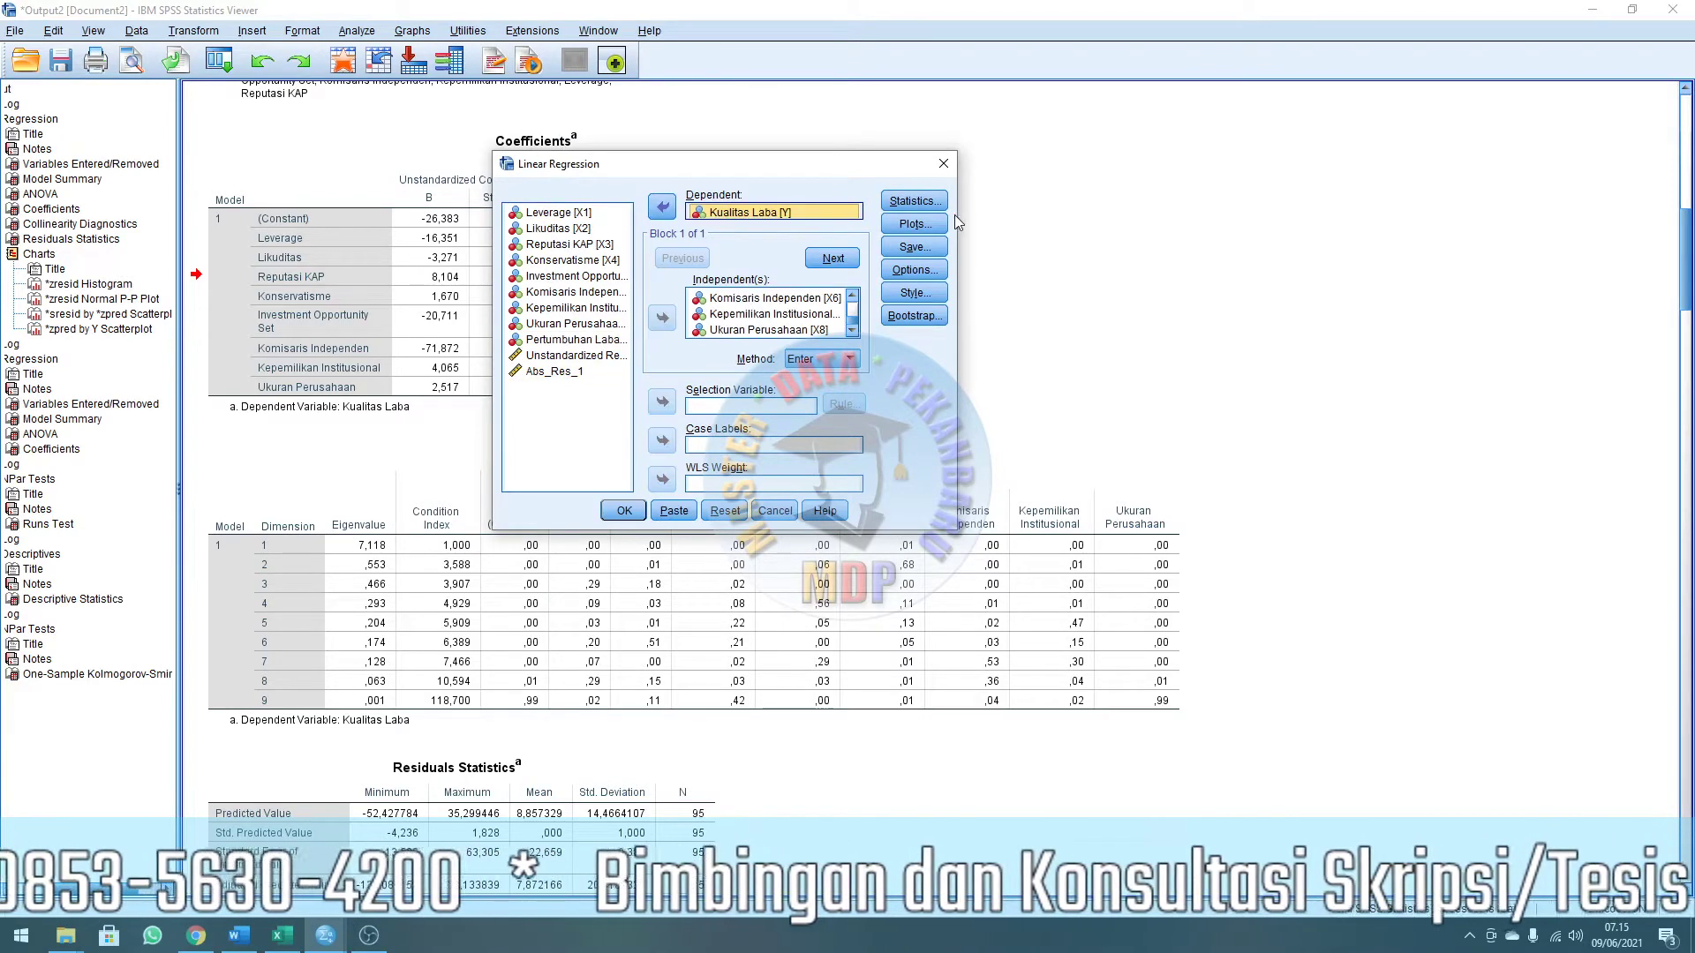
# Turn off Model fit and turn on Collinearity diagnostics in the regression statistics, and run the analysis.
pyautogui.click(914, 201)
pyautogui.click(694, 415)
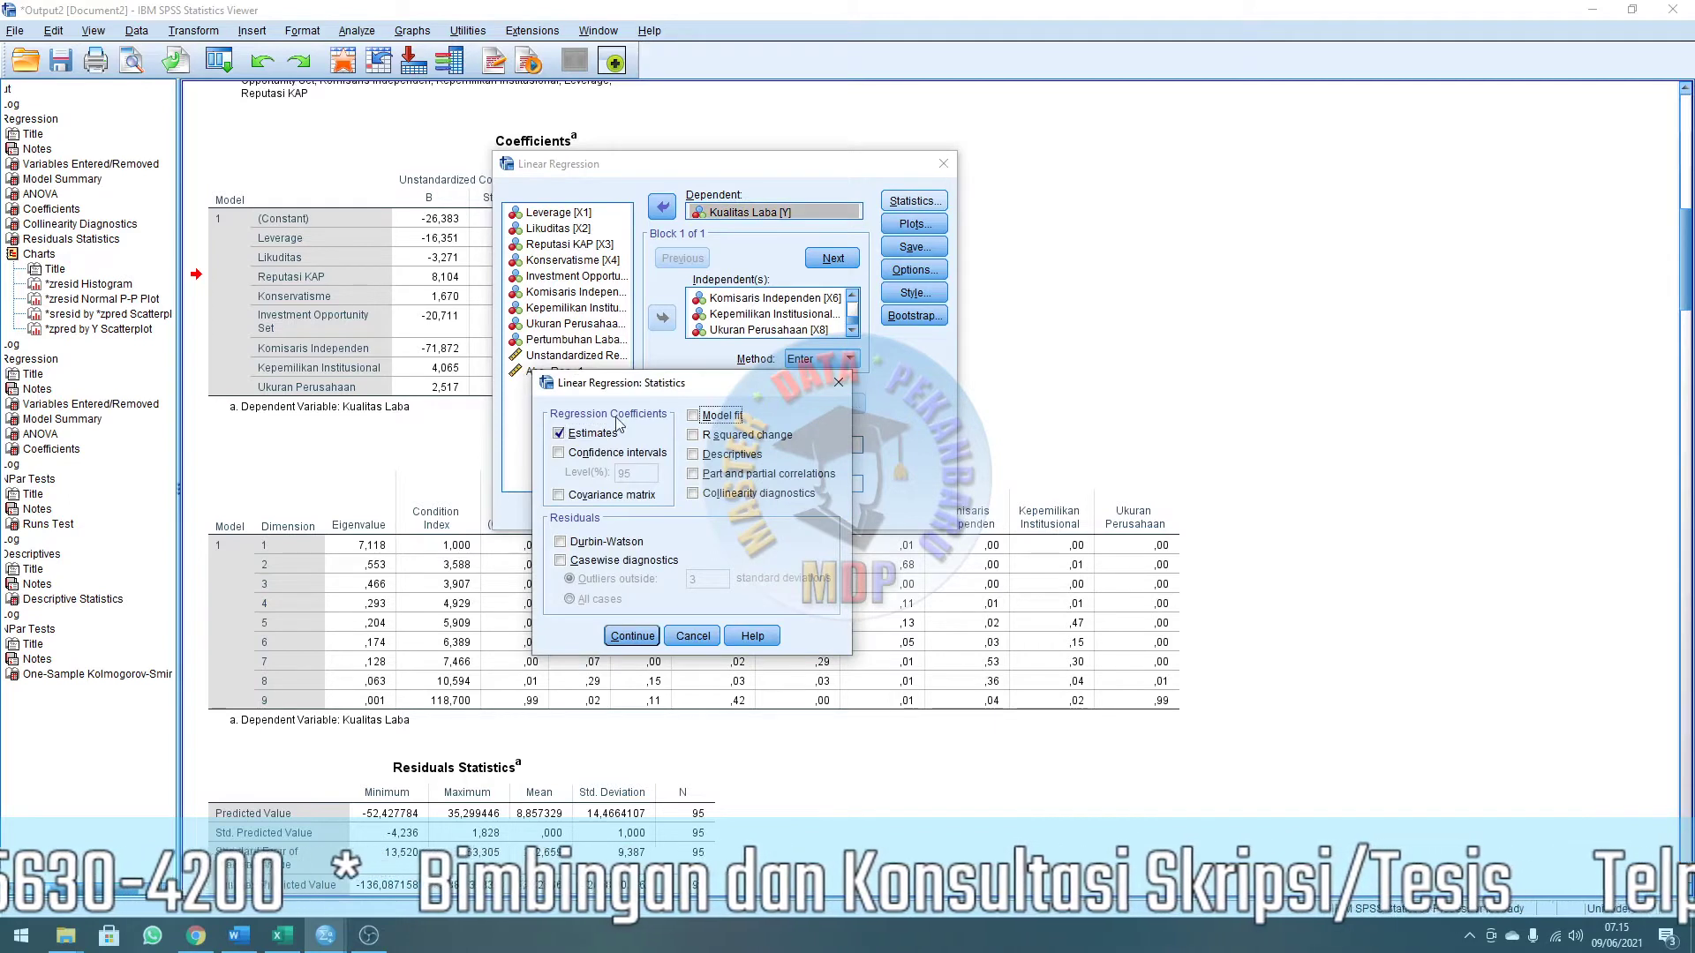
pyautogui.click(709, 496)
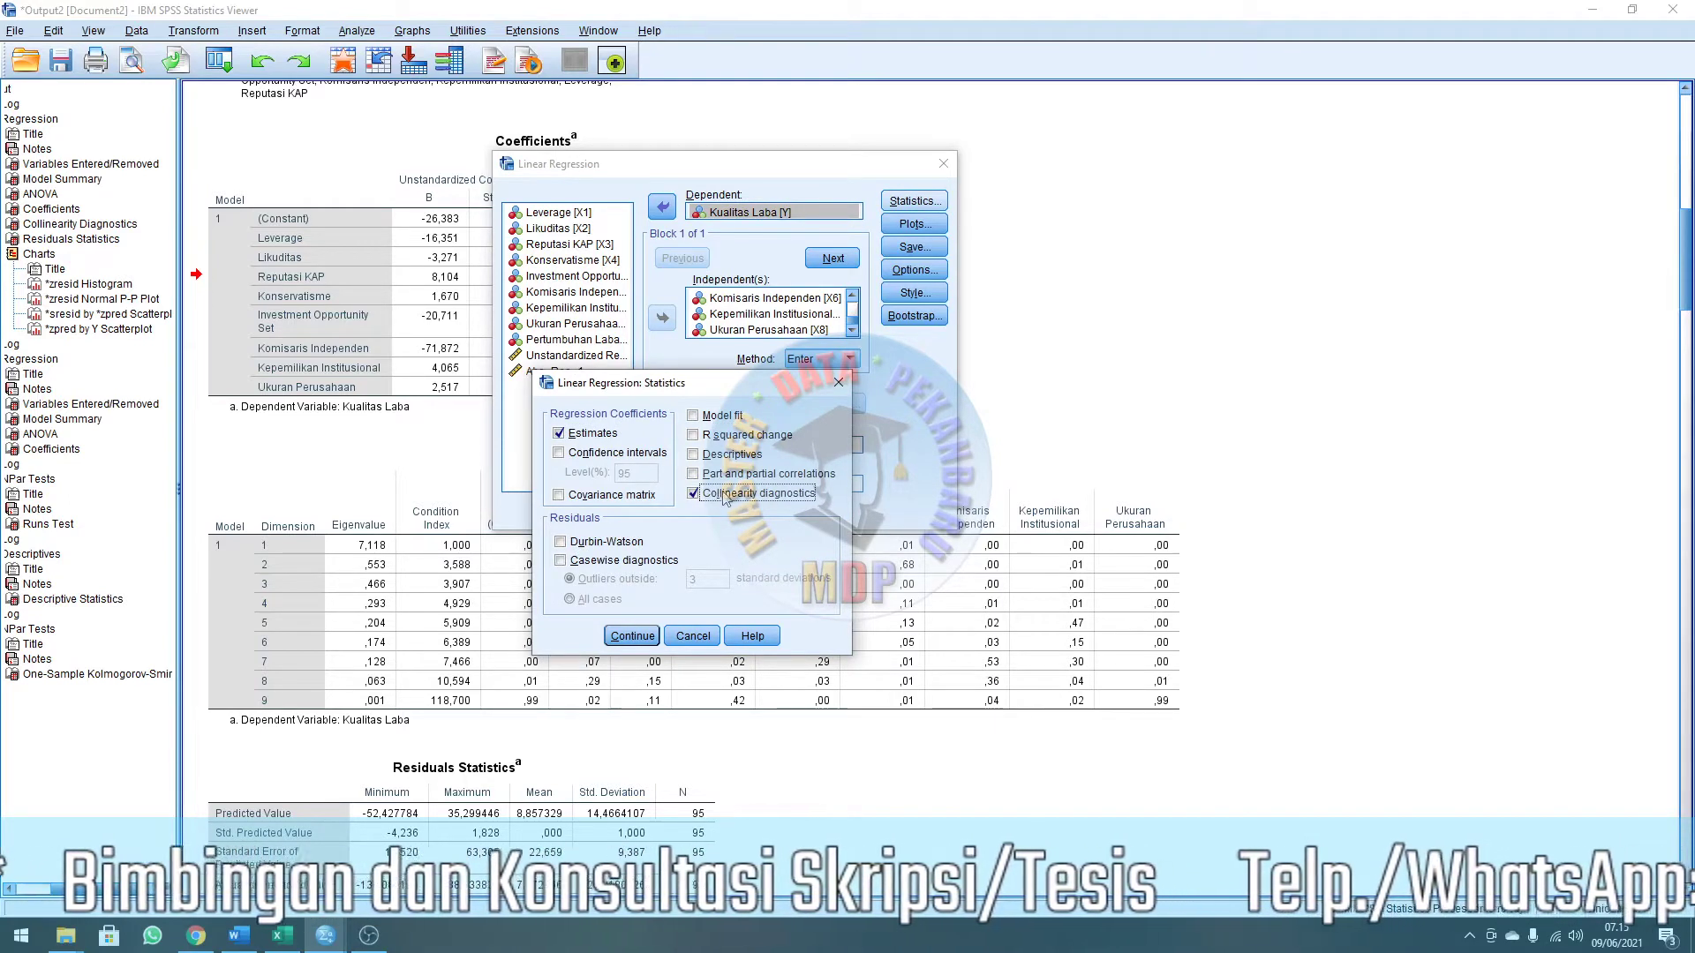
pyautogui.click(633, 637)
pyautogui.click(627, 511)
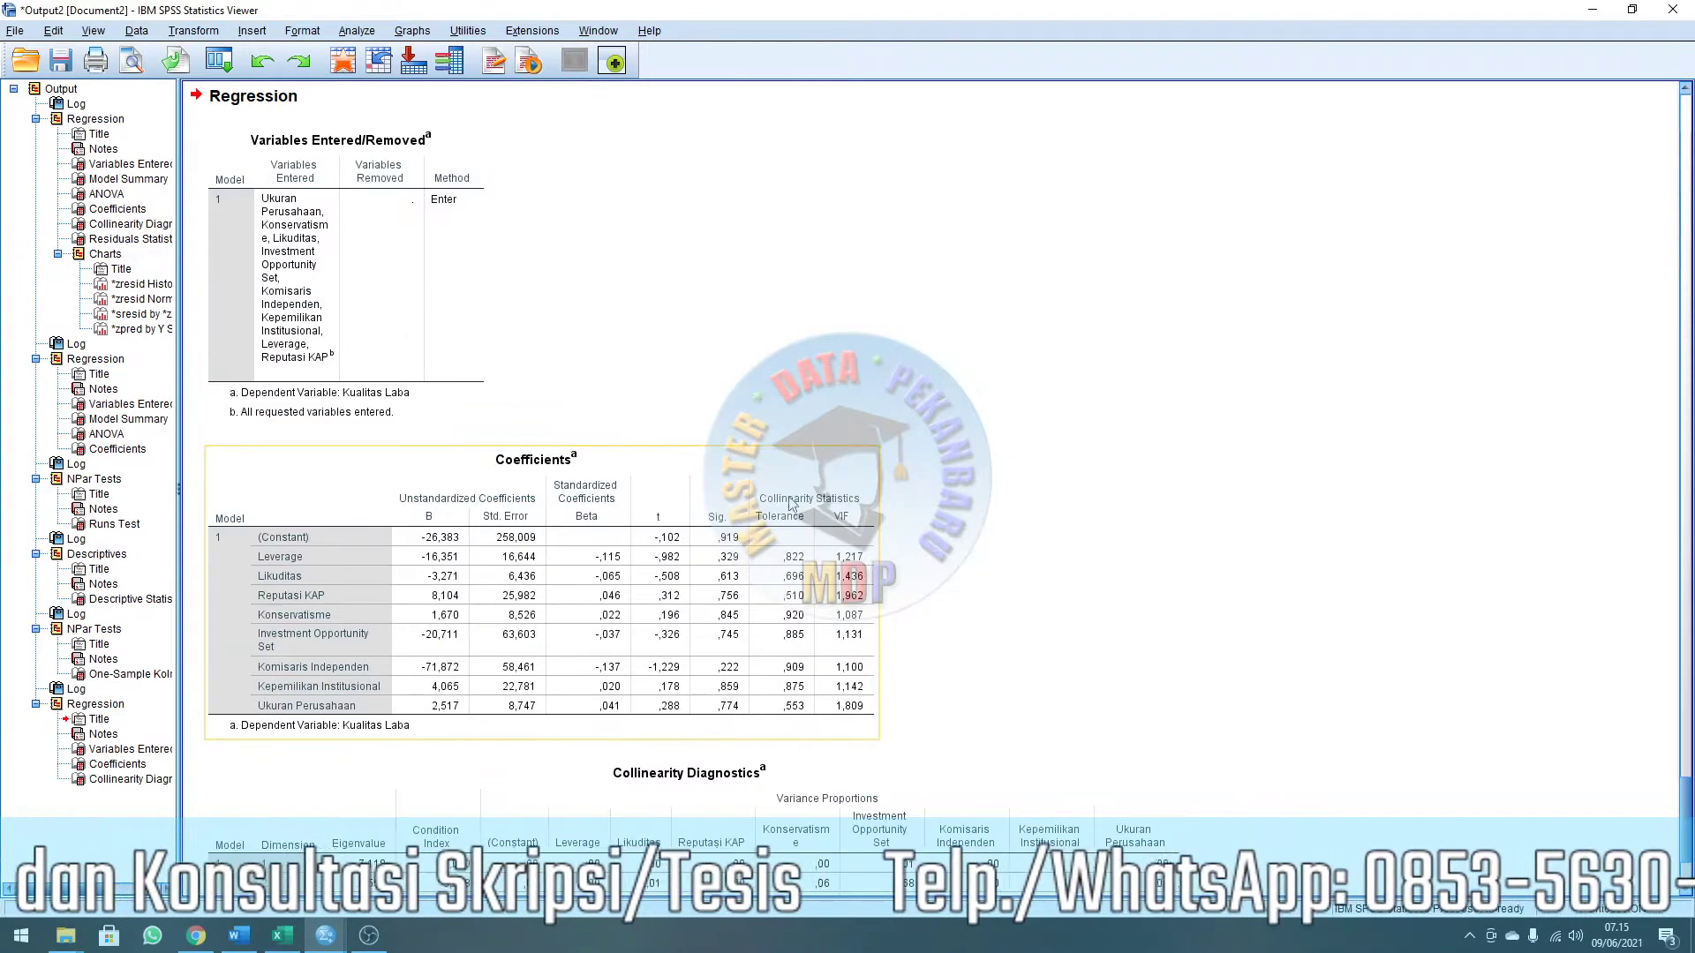
# Examine the new regression output, including its Coefficients table and the REGRESSION syntax log.
pyautogui.click(724, 424)
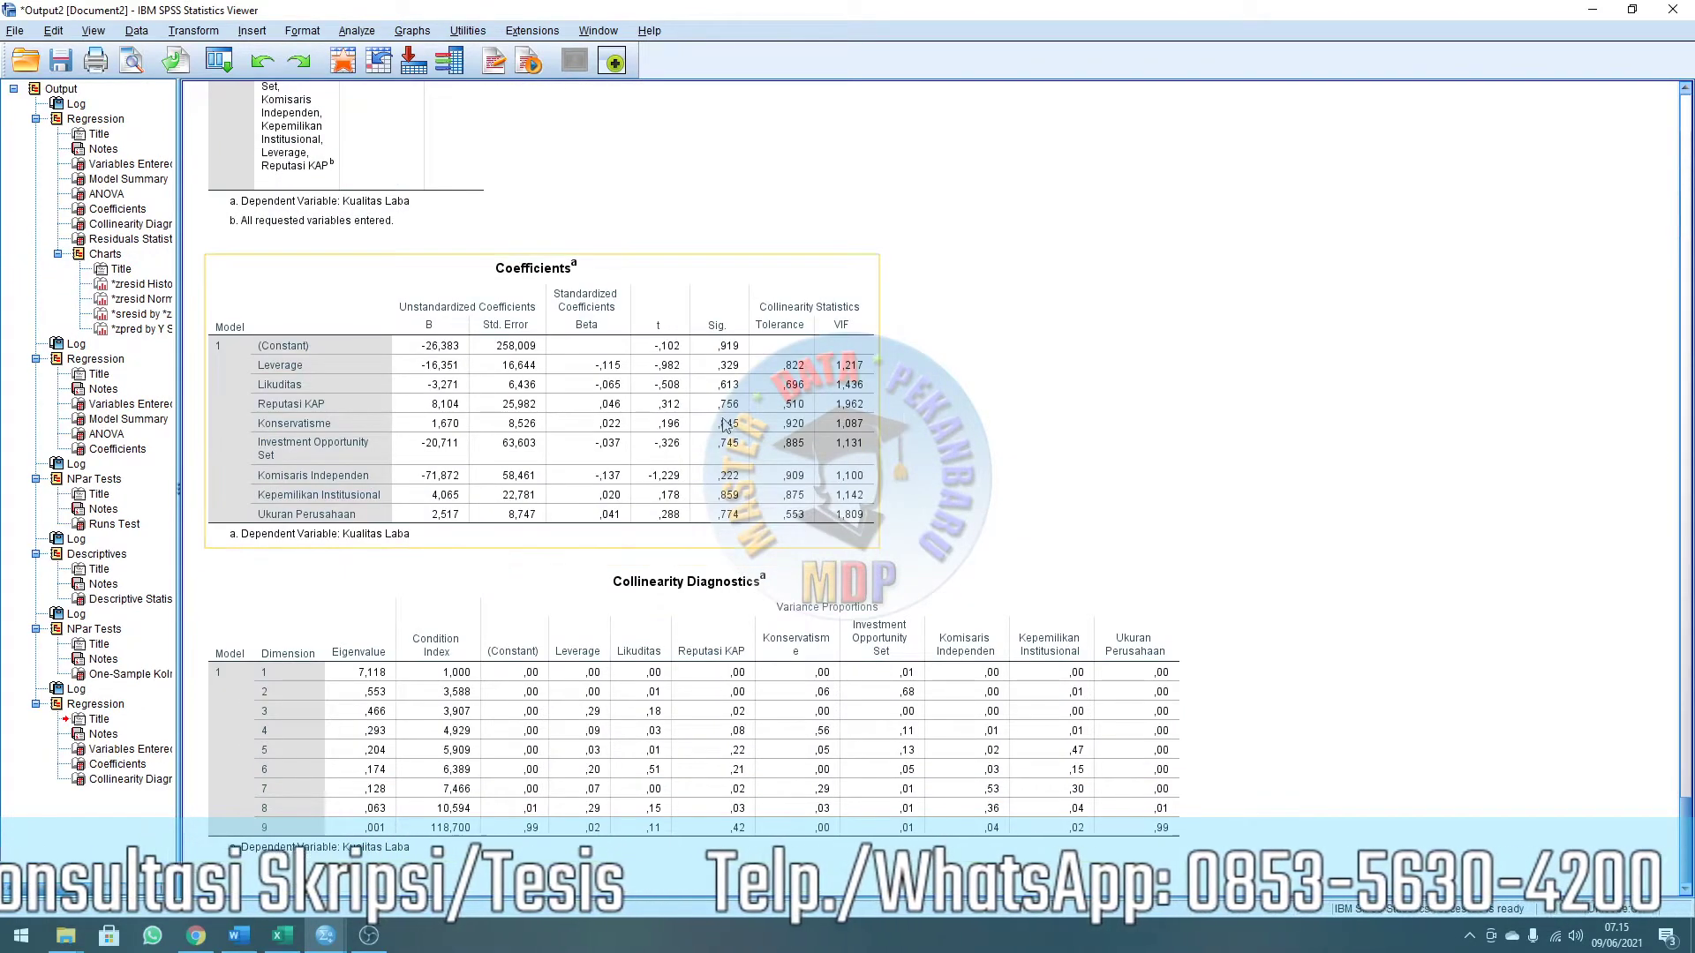
pyautogui.click(657, 278)
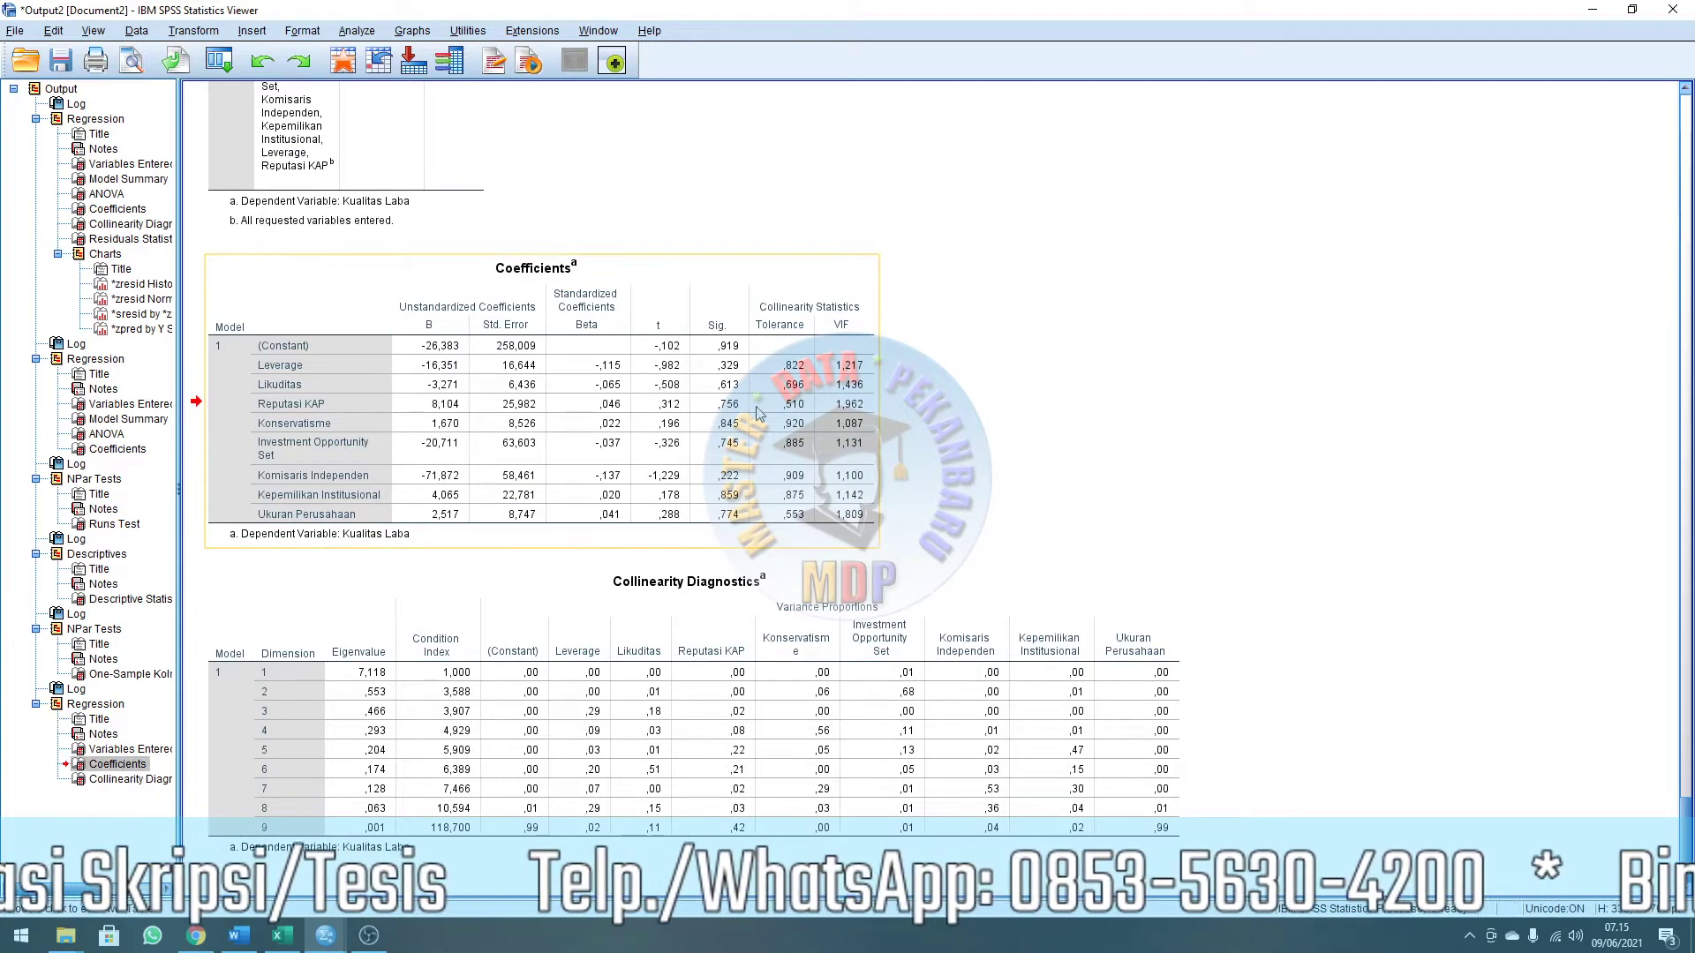
pyautogui.scroll(4, 609, 450)
pyautogui.scroll(-3, 610, 452)
pyautogui.scroll(5, 600, 455)
pyautogui.scroll(3, 599, 462)
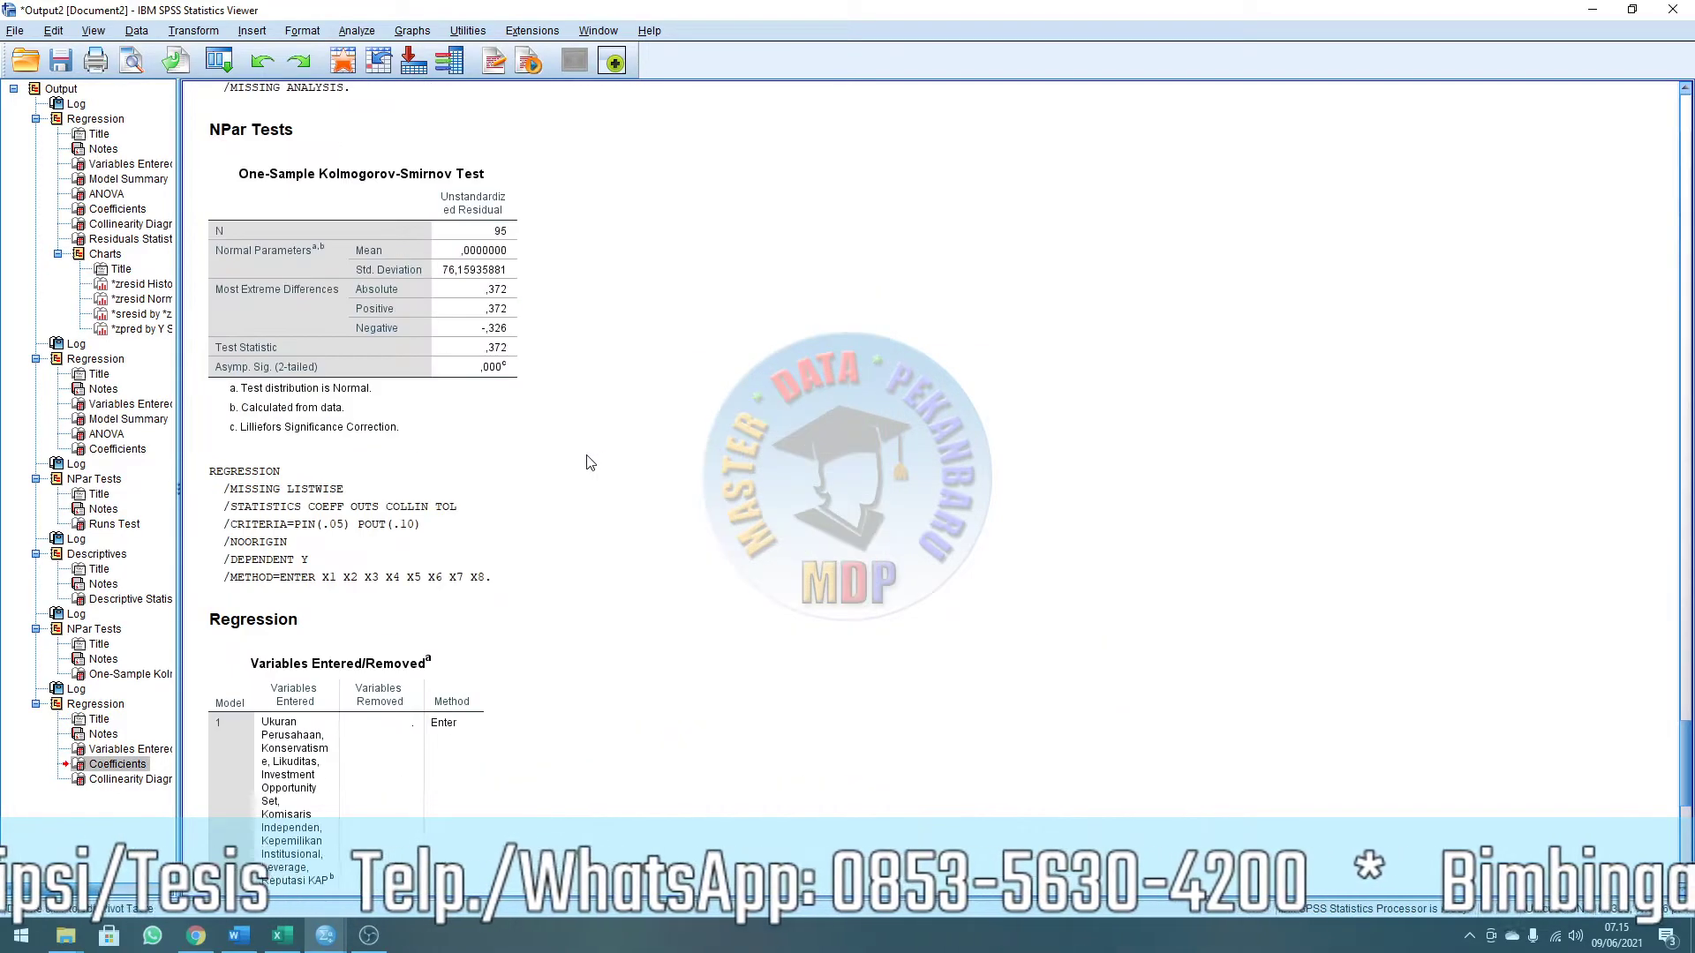
pyautogui.click(343, 419)
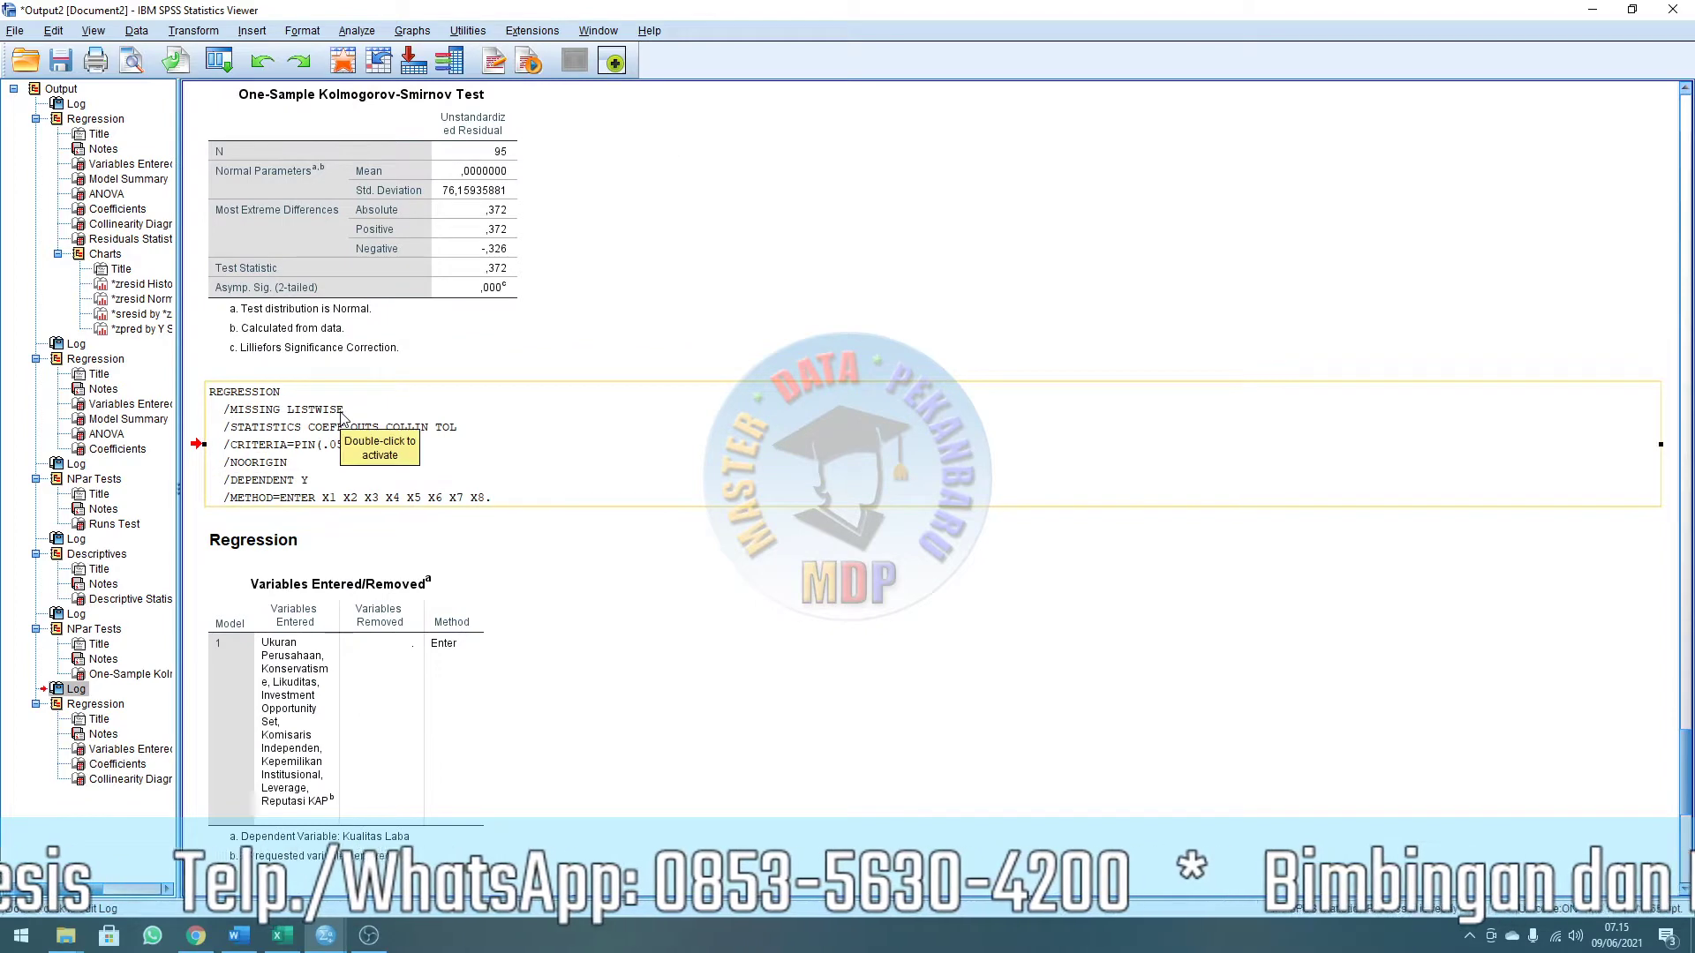
pyautogui.scroll(-2, 414, 486)
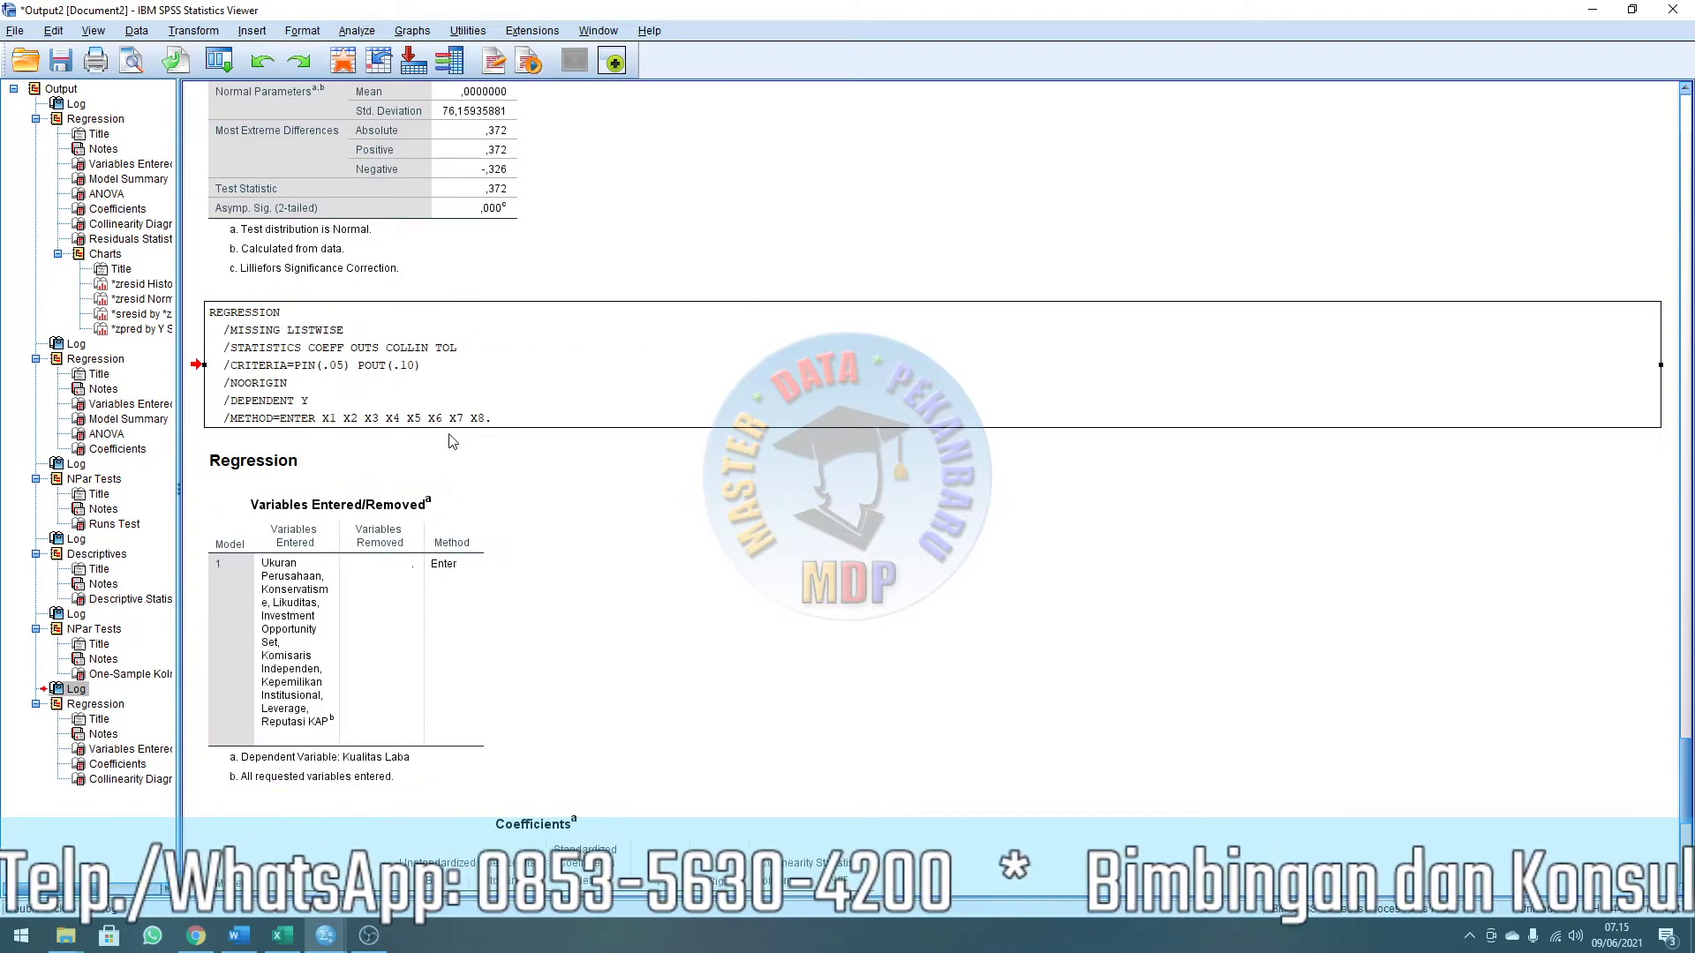
pyautogui.scroll(-10, 450, 437)
# Delete the latest regression's Collinearity Diagnostics, Coefficients and Variables Entered/Removed tables, along with its log and title, from the output.
pyautogui.click(512, 662)
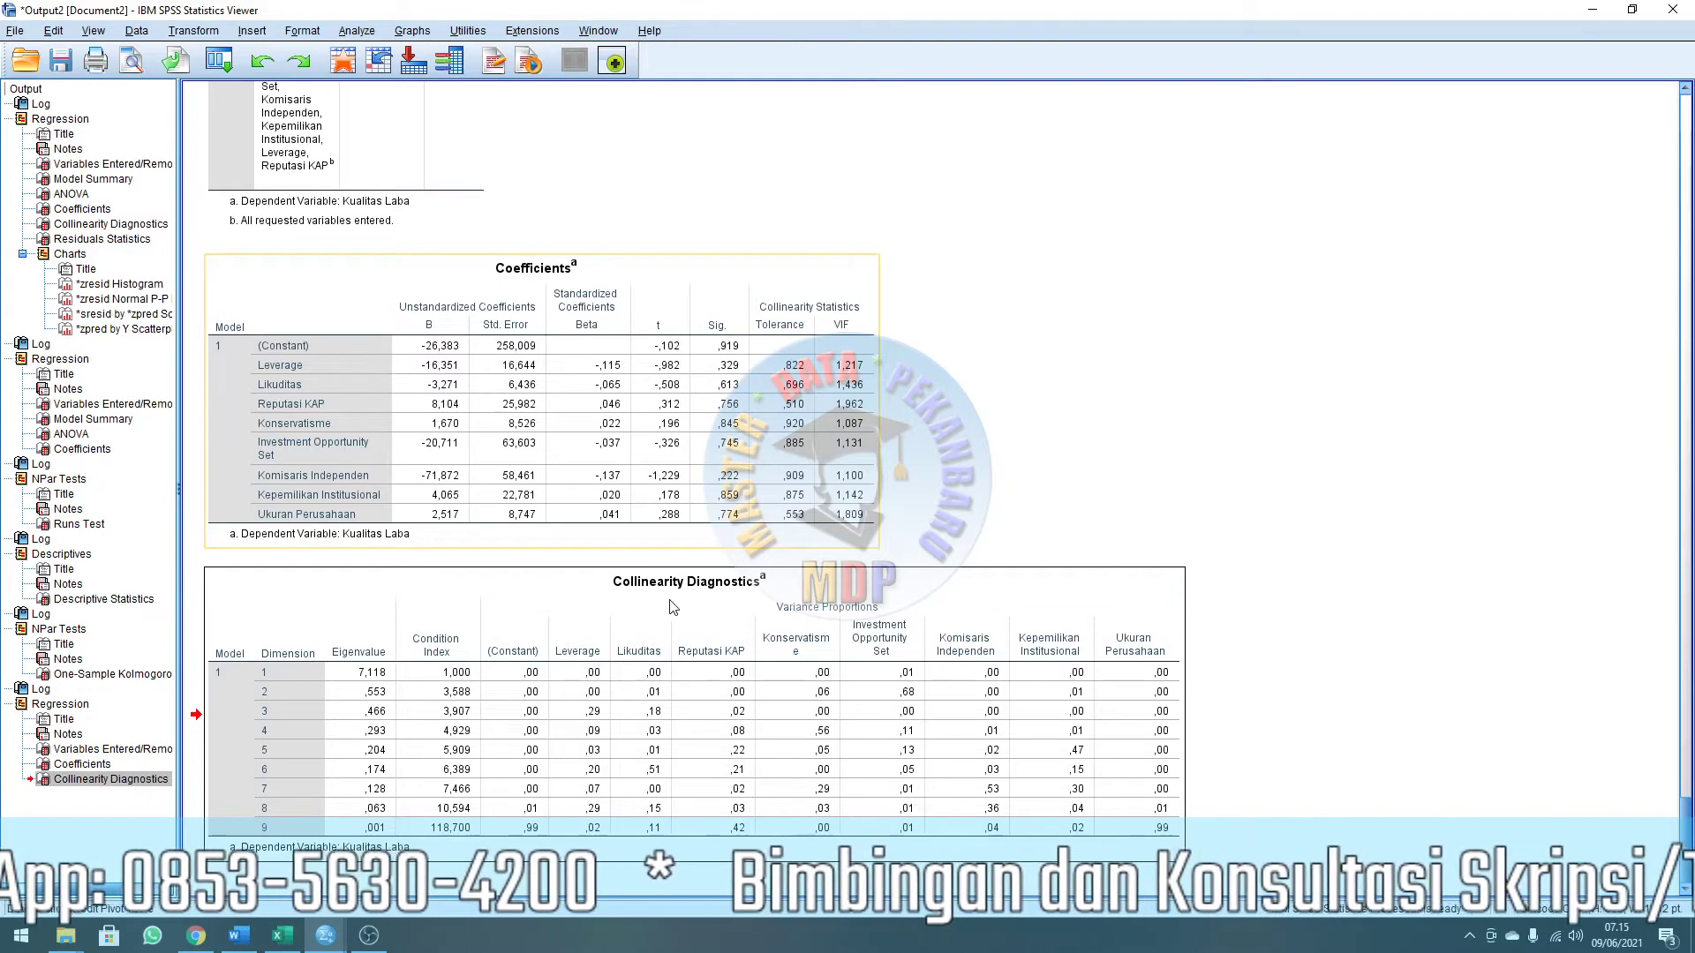
pyautogui.press('Delete')
pyautogui.click(466, 567)
pyautogui.press('Delete')
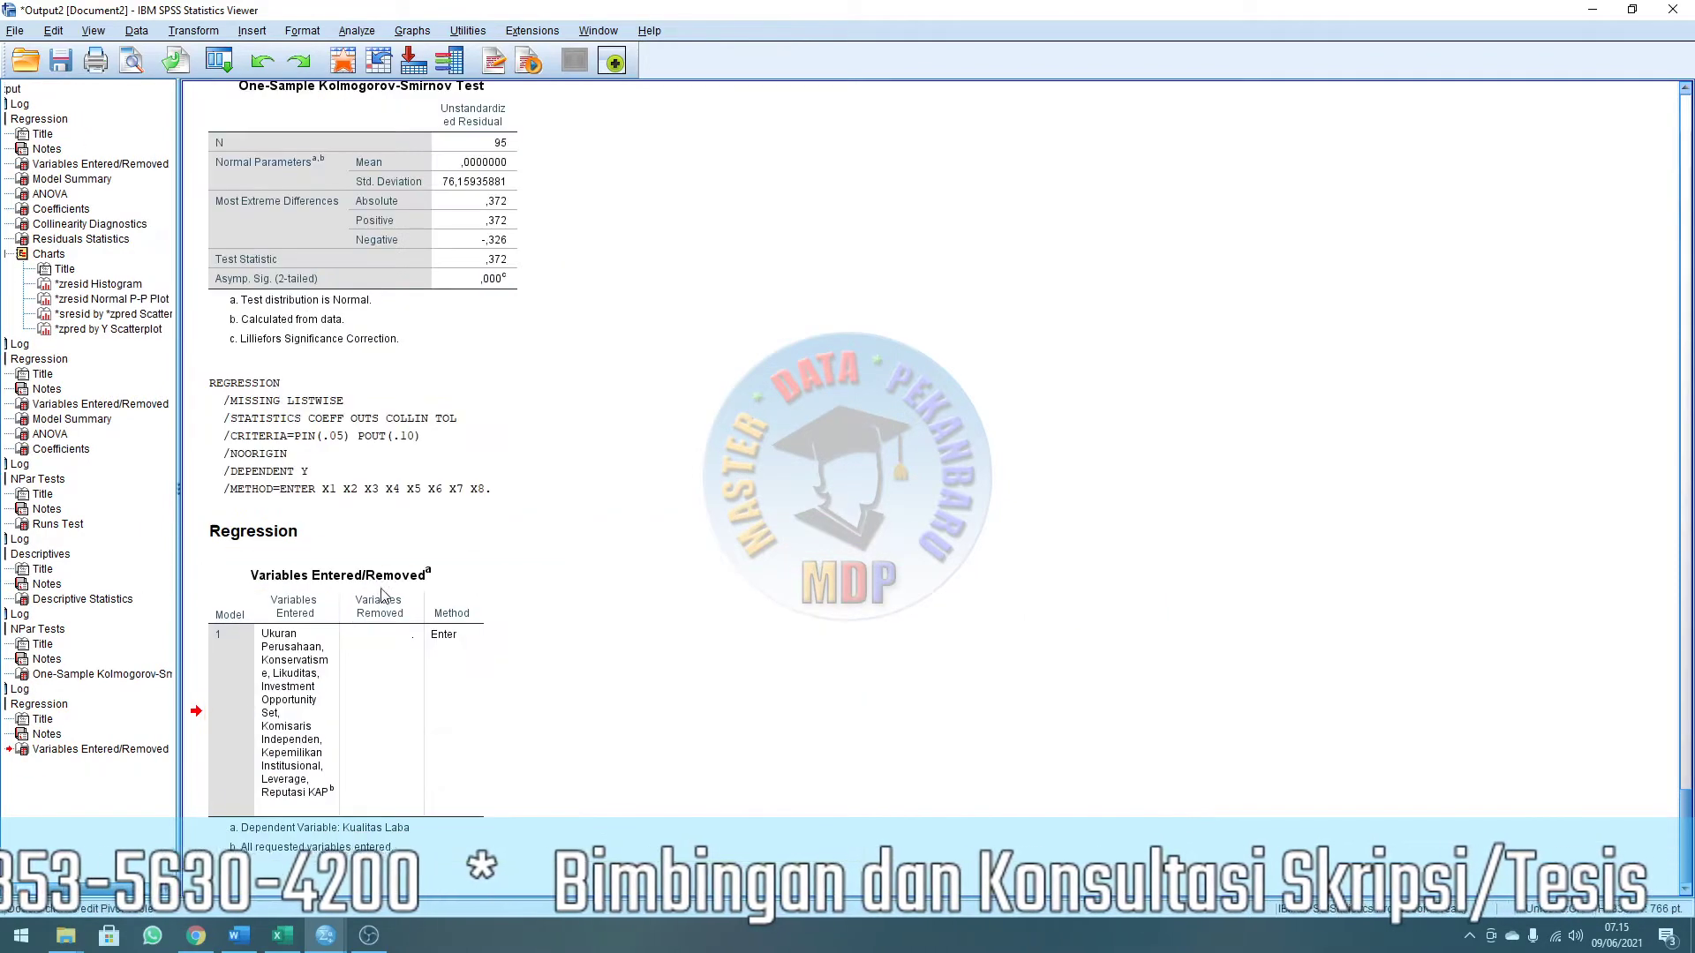
pyautogui.click(382, 596)
pyautogui.press('Delete')
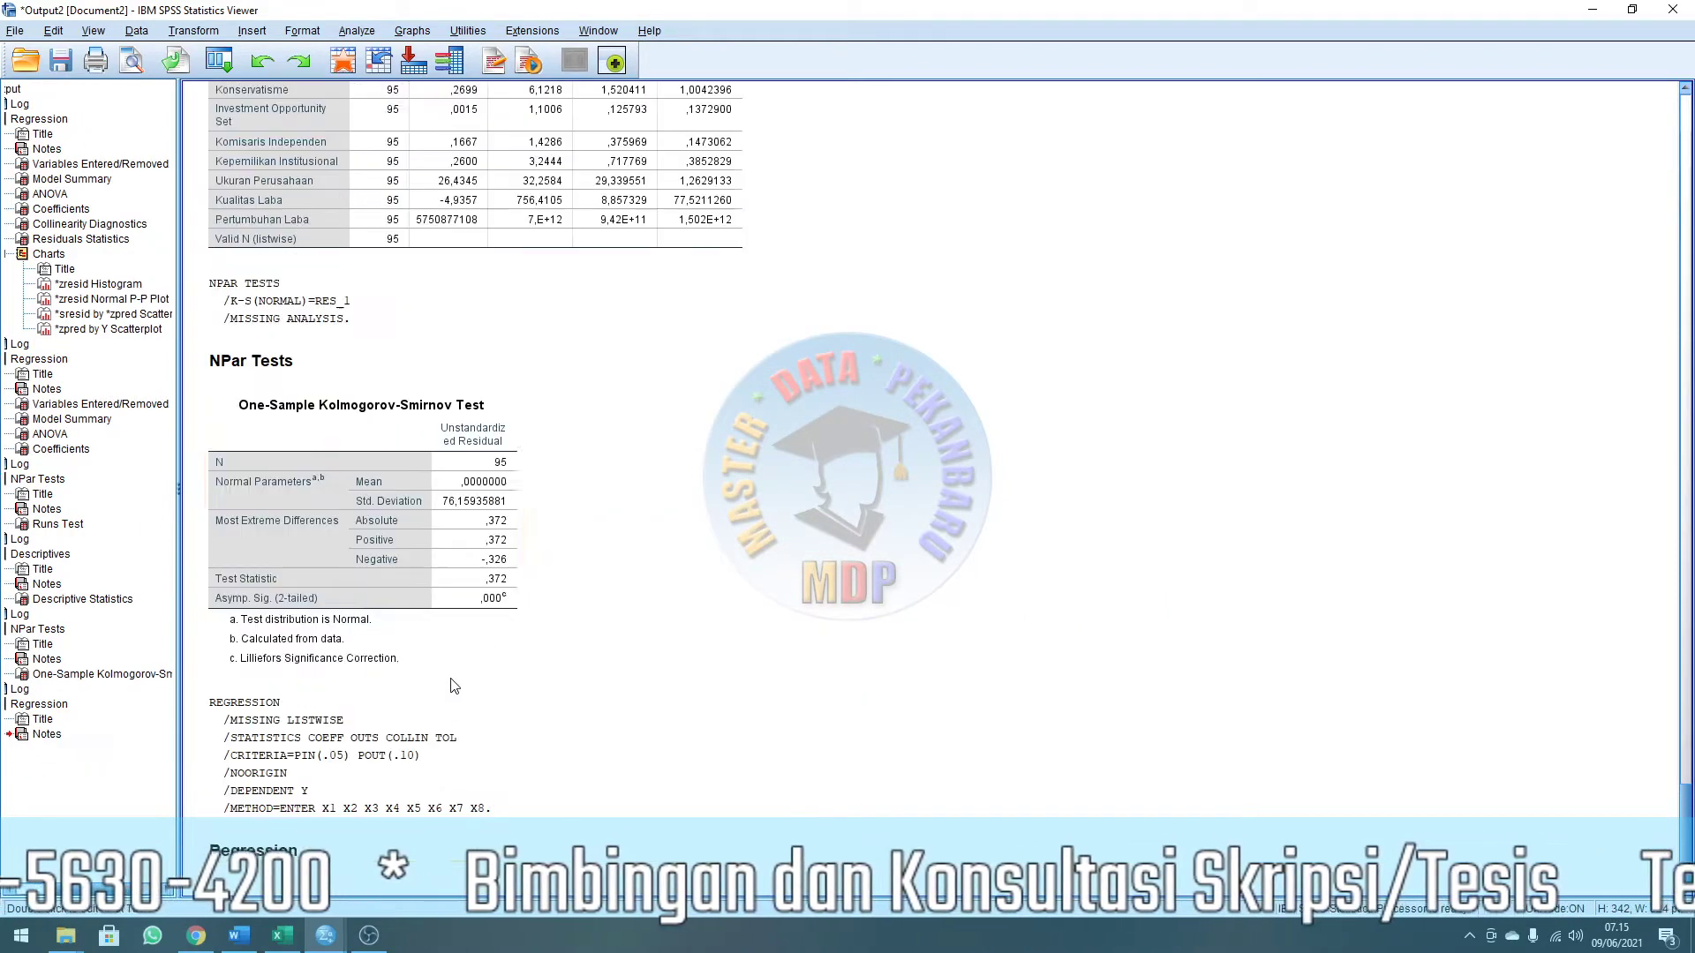
pyautogui.click(380, 746)
pyautogui.press('Delete')
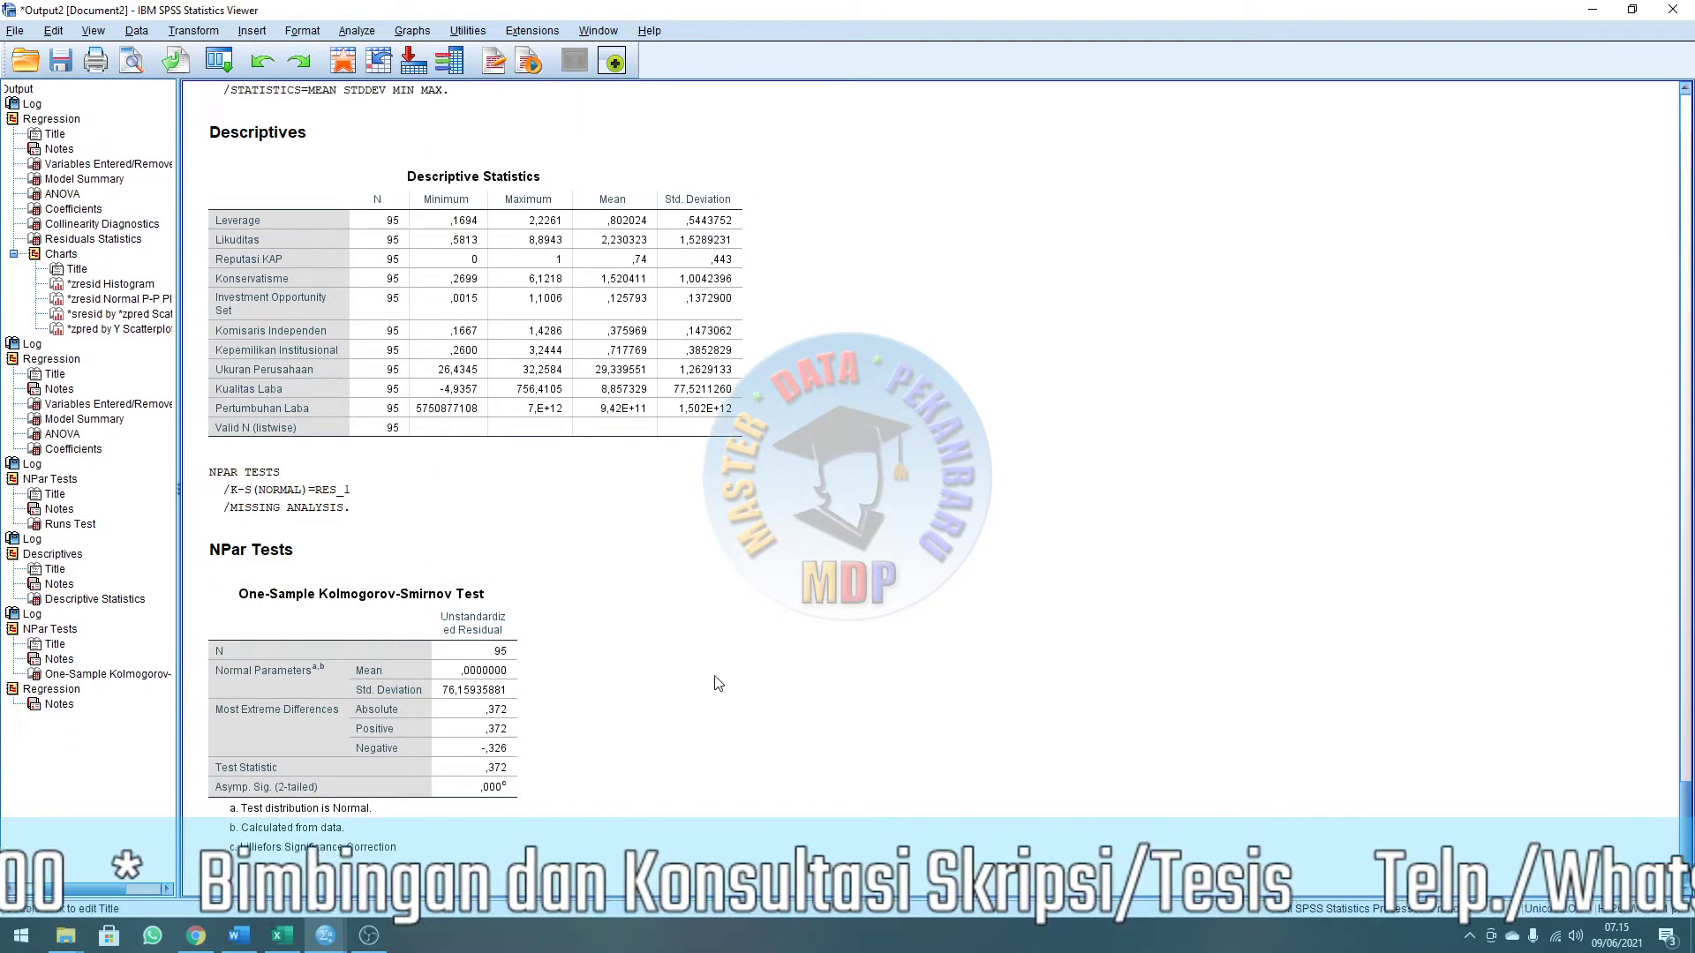
# Check the multicollinearity table in the sample Bab 4 PDF and switch to the SPSS Data Editor.
pyautogui.hotkey('alt', 'Tab')
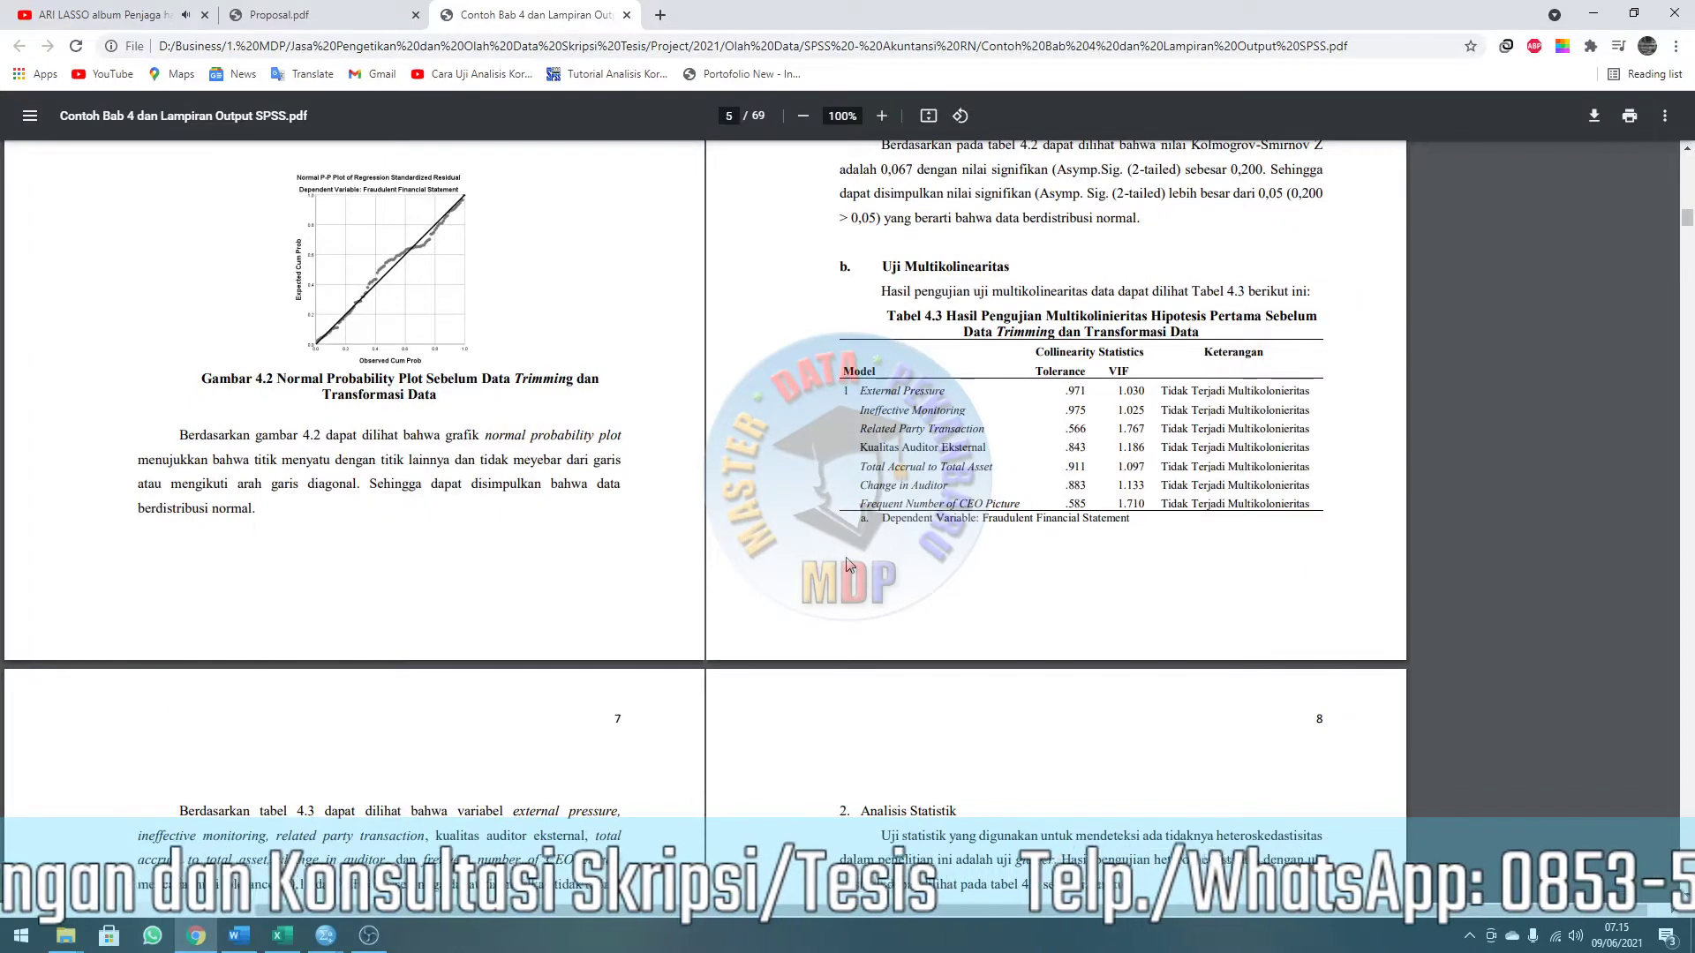
pyautogui.hotkey('alt', 'Tab')
pyautogui.press('Tab')
pyautogui.press('Tab')
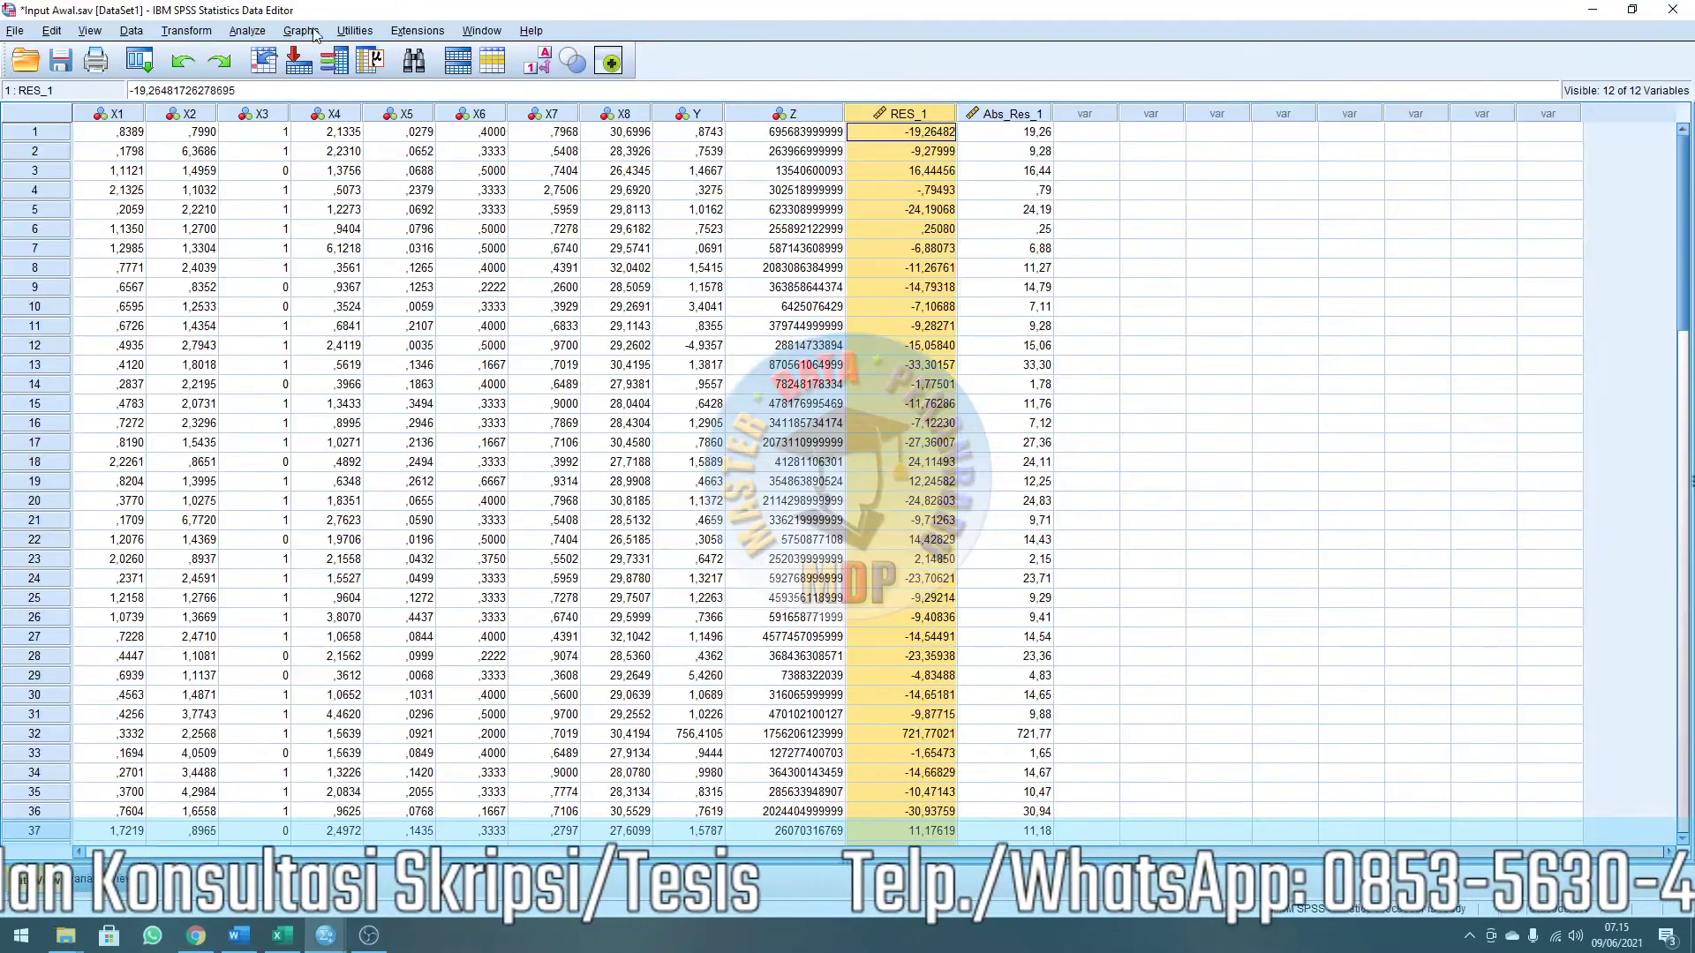
# Rerun the Kualitas Laba linear regression with Estimates turned off and only Collinearity diagnostics selected.
pyautogui.click(242, 33)
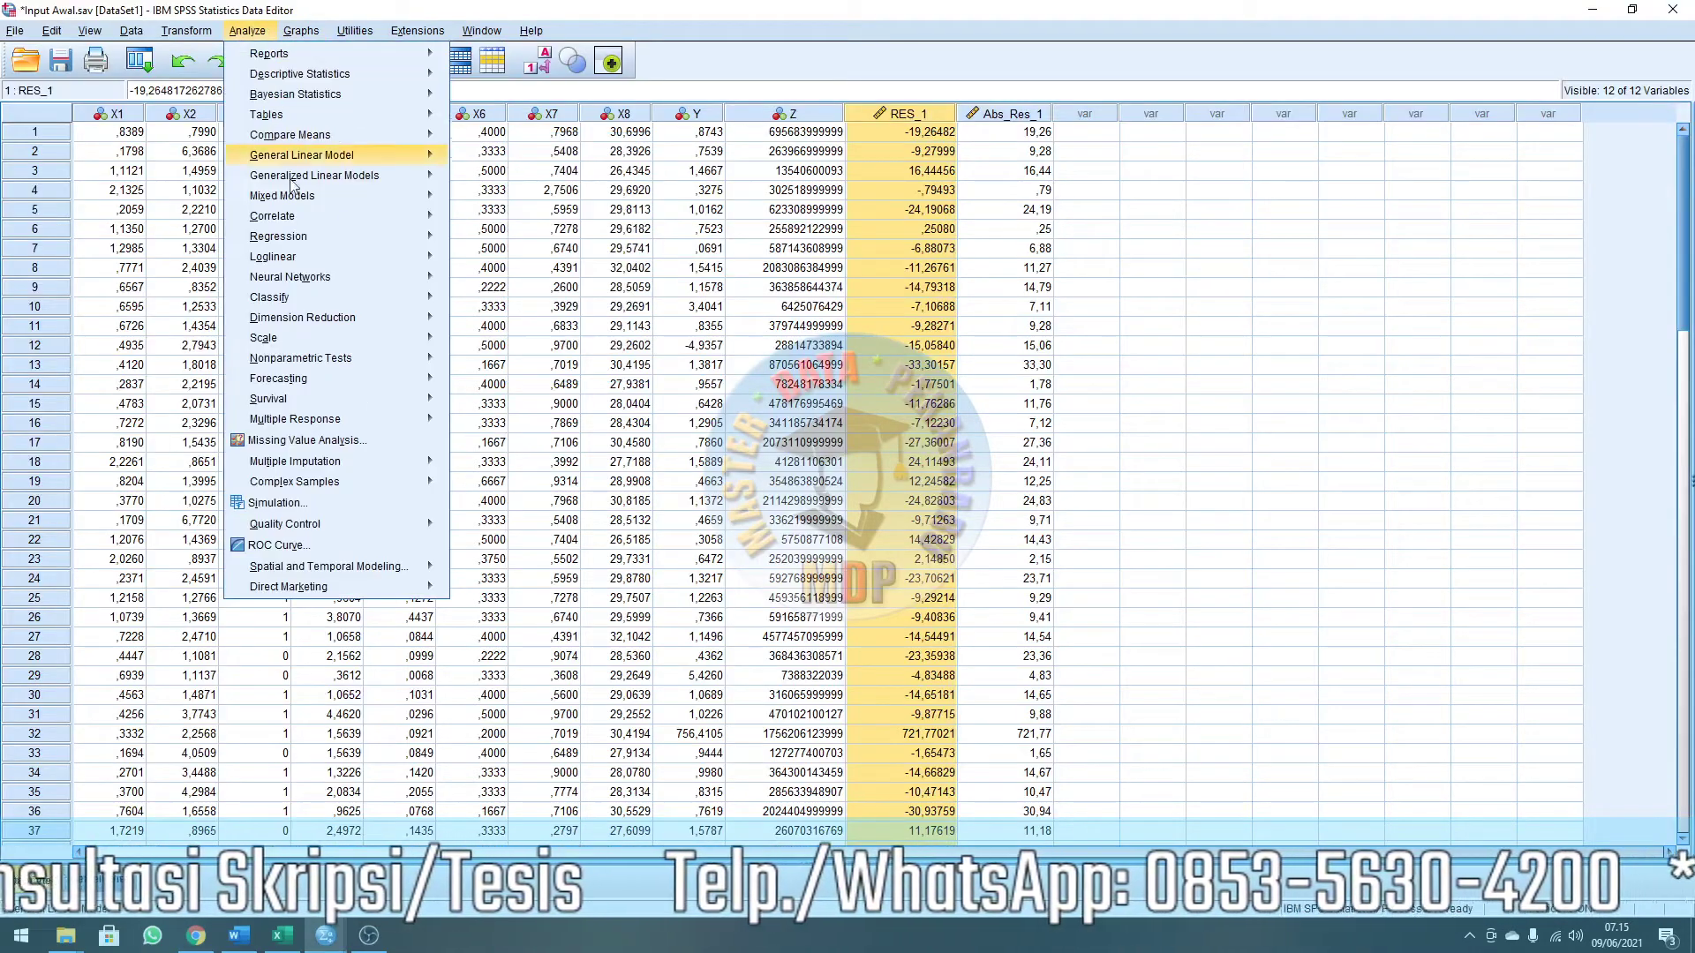
pyautogui.moveTo(296, 236)
pyautogui.click(491, 262)
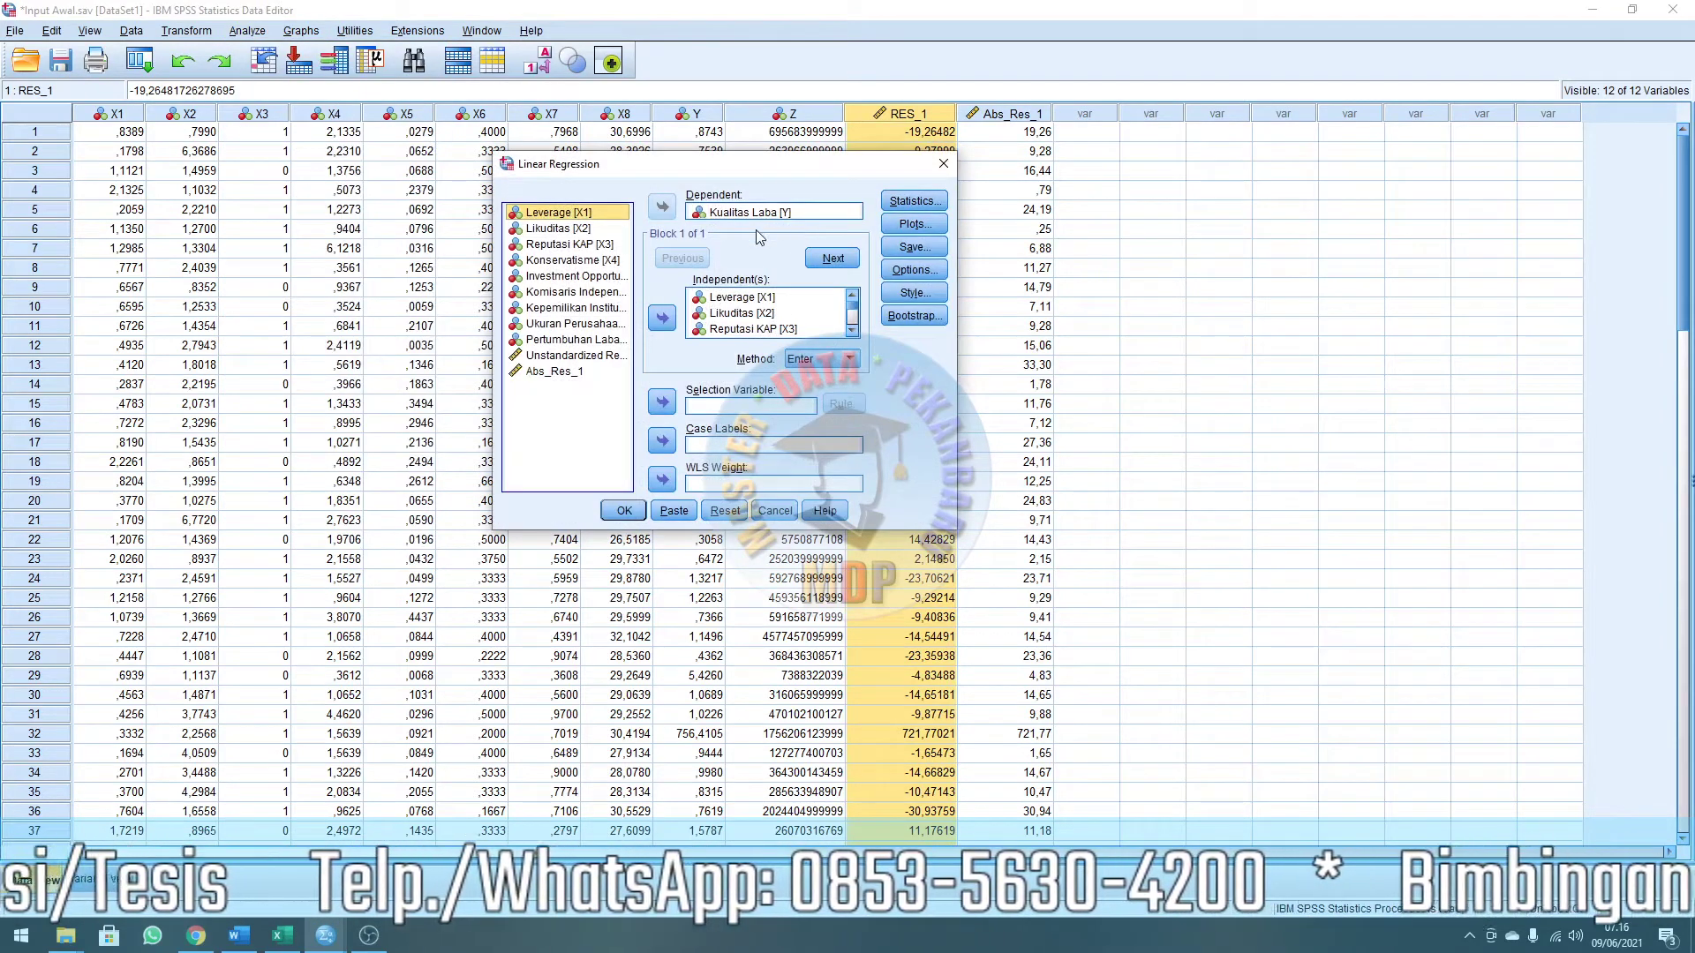
pyautogui.click(910, 202)
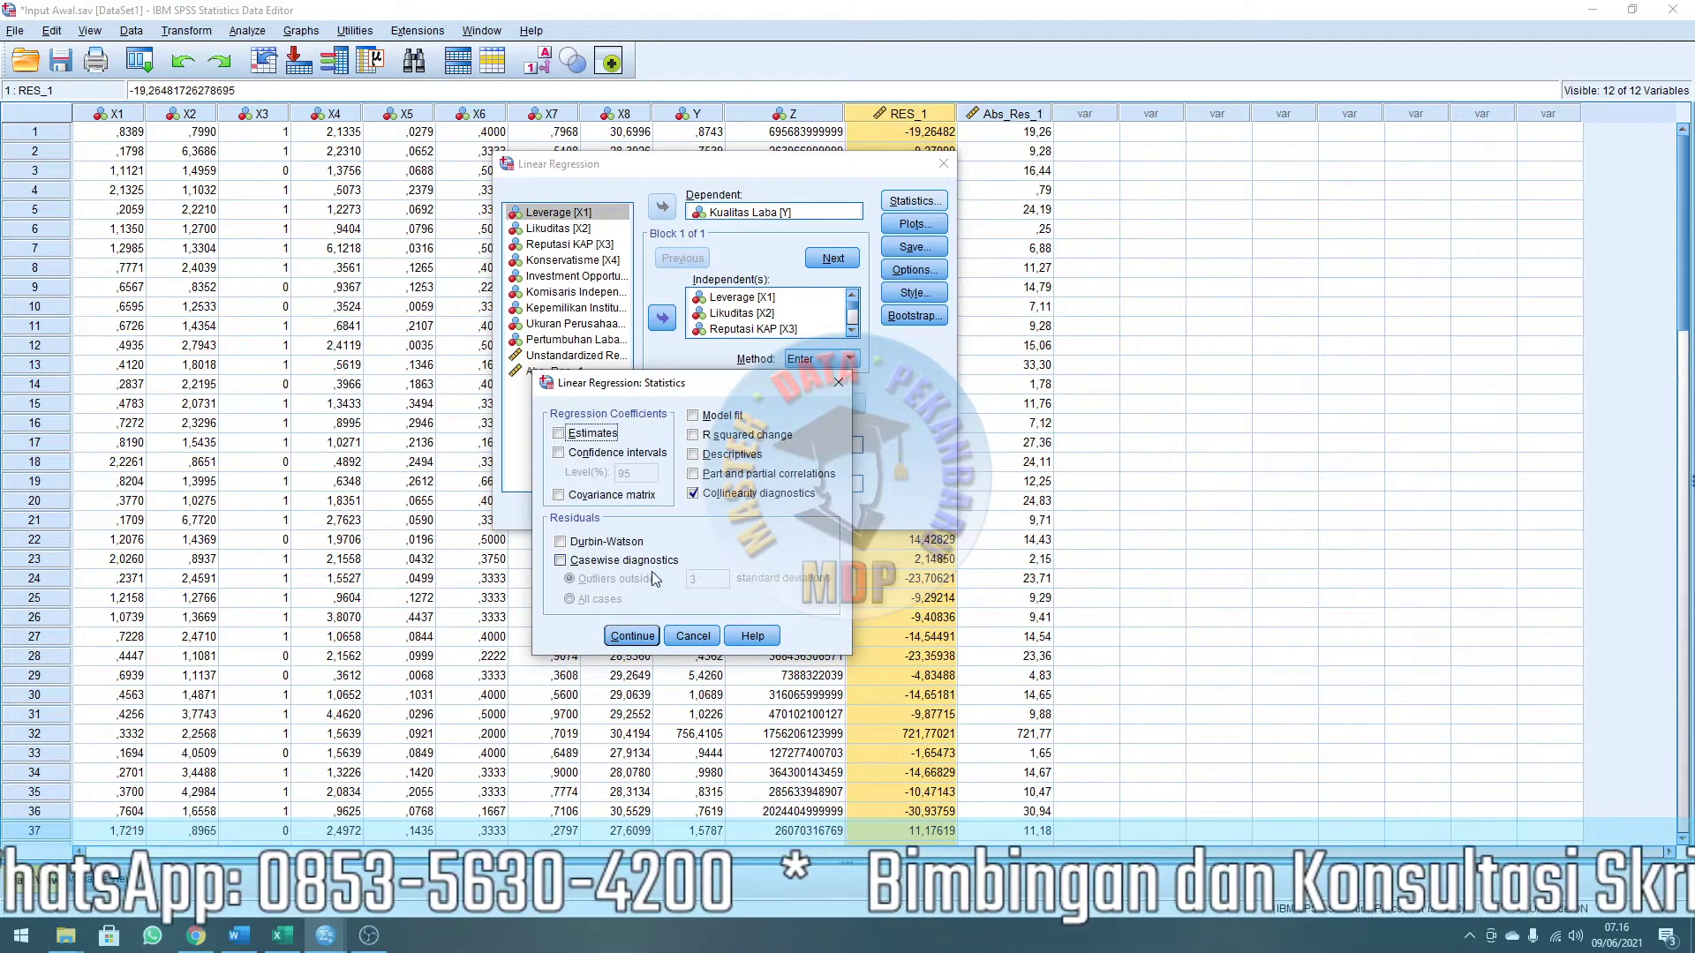
pyautogui.click(632, 636)
pyautogui.click(905, 225)
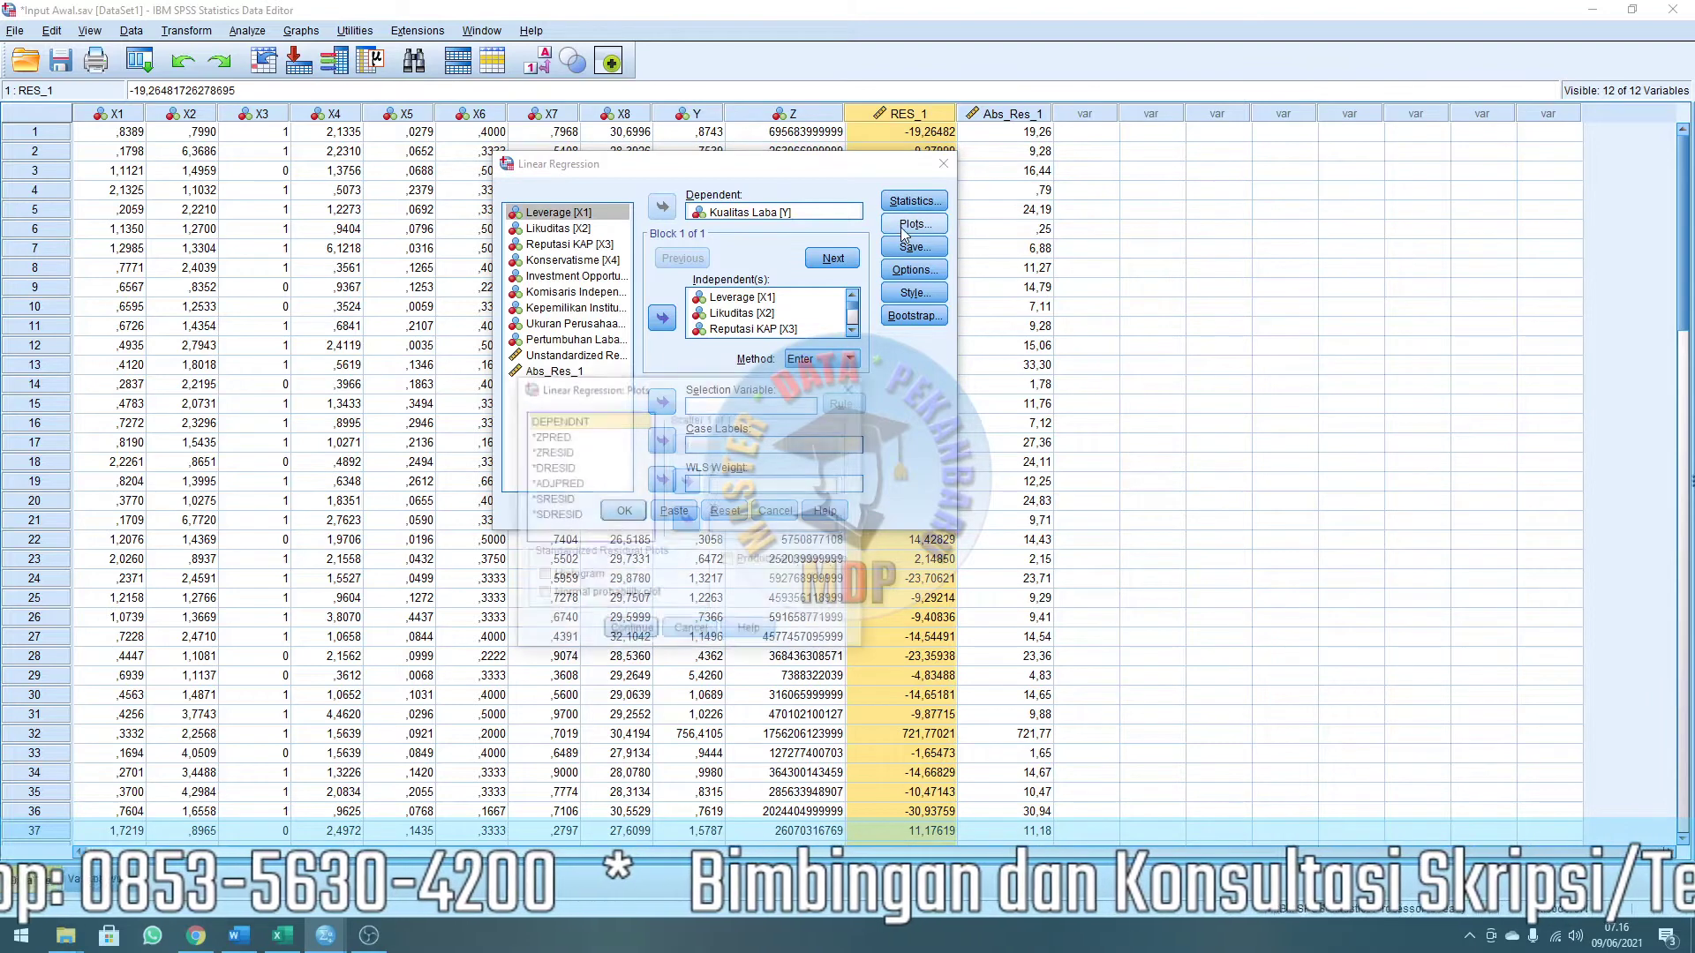
pyautogui.click(856, 385)
pyautogui.click(623, 510)
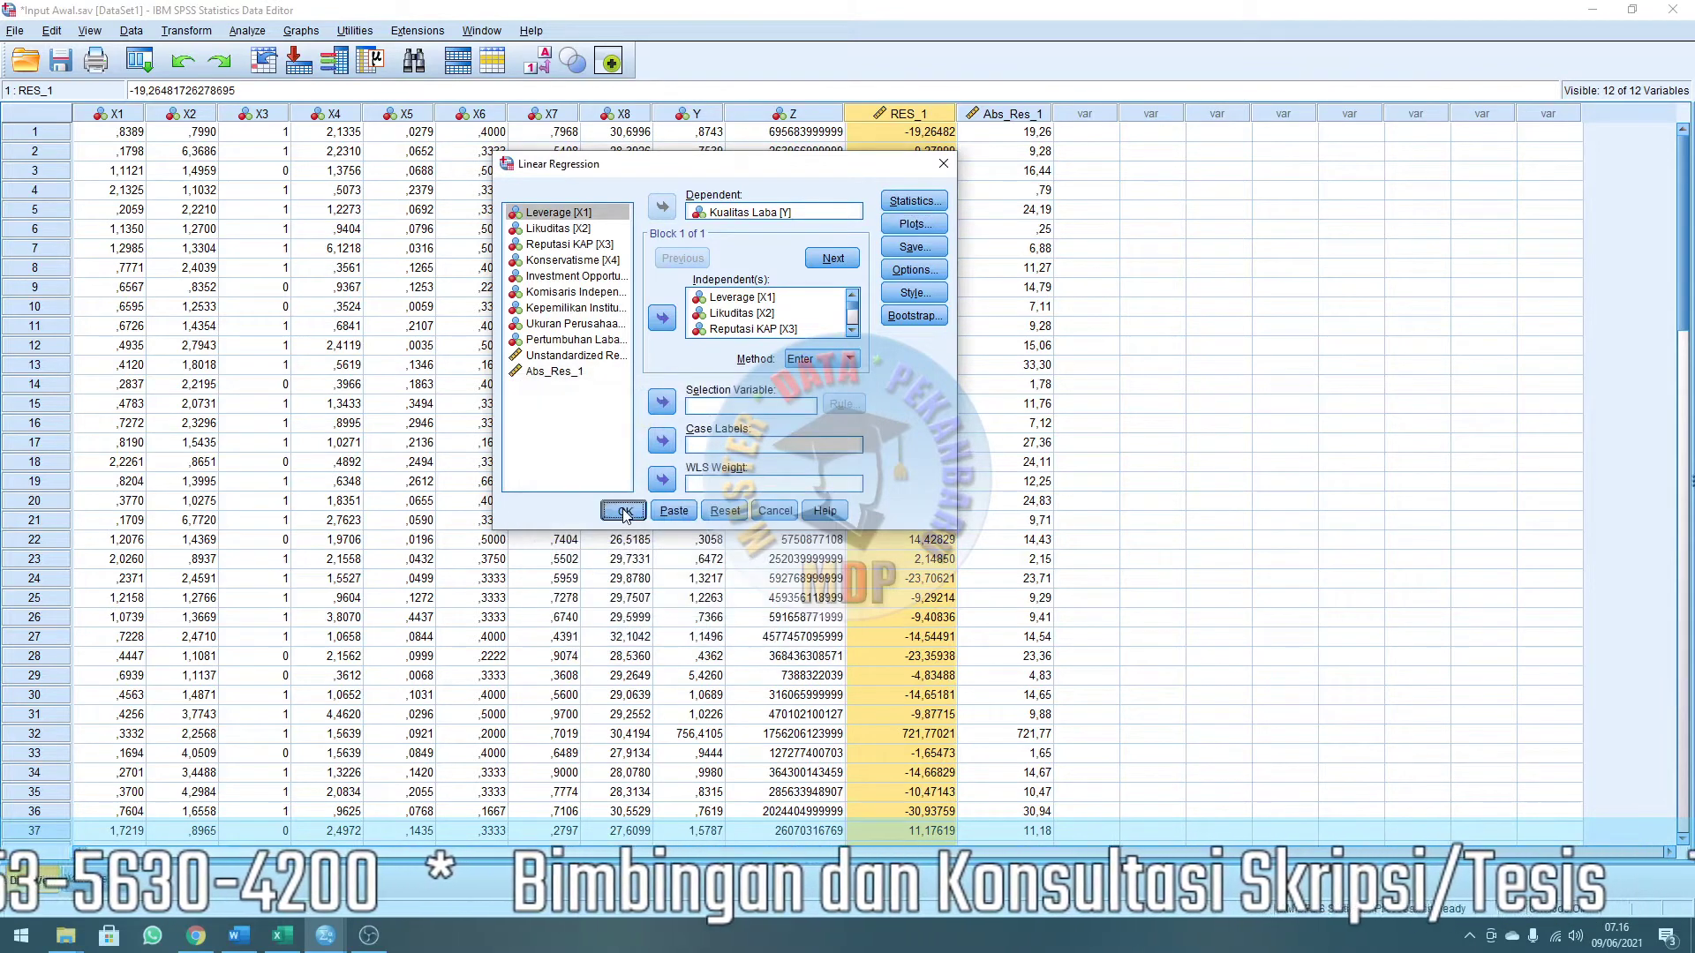
# Copy the Coefficients table containing only Tolerance and VIF and paste it below the Uji Multikolinearitas heading in the Hasil Word document.
pyautogui.click(388, 395)
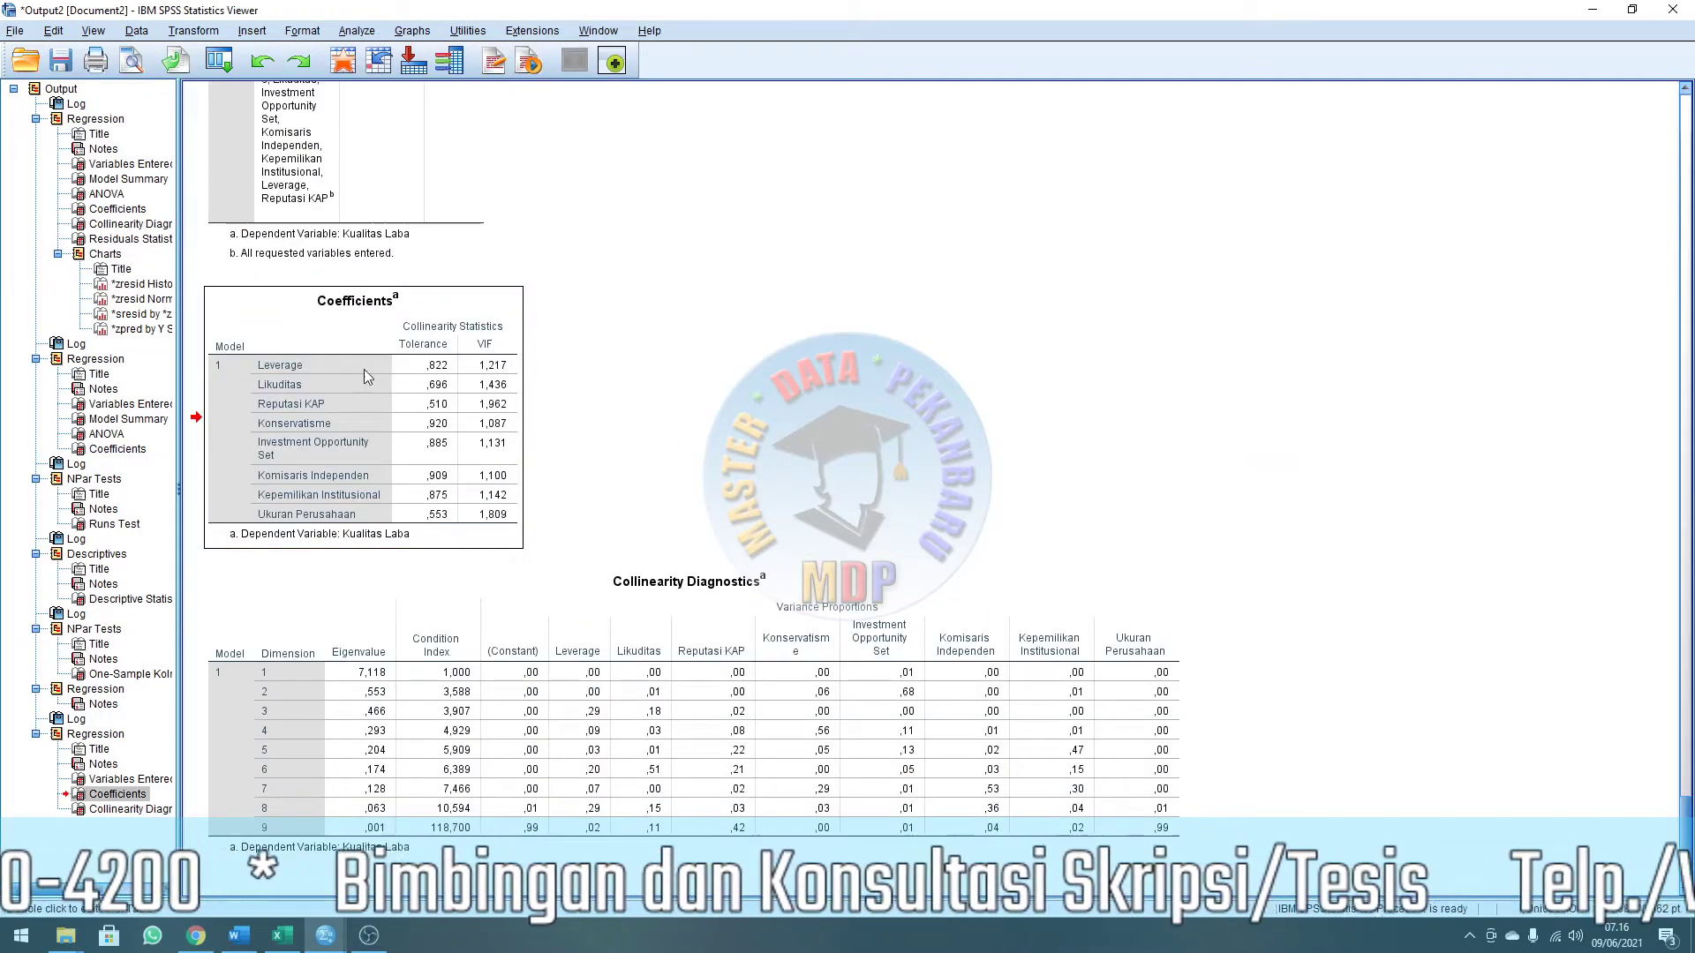
pyautogui.rightClick(340, 330)
pyautogui.click(383, 364)
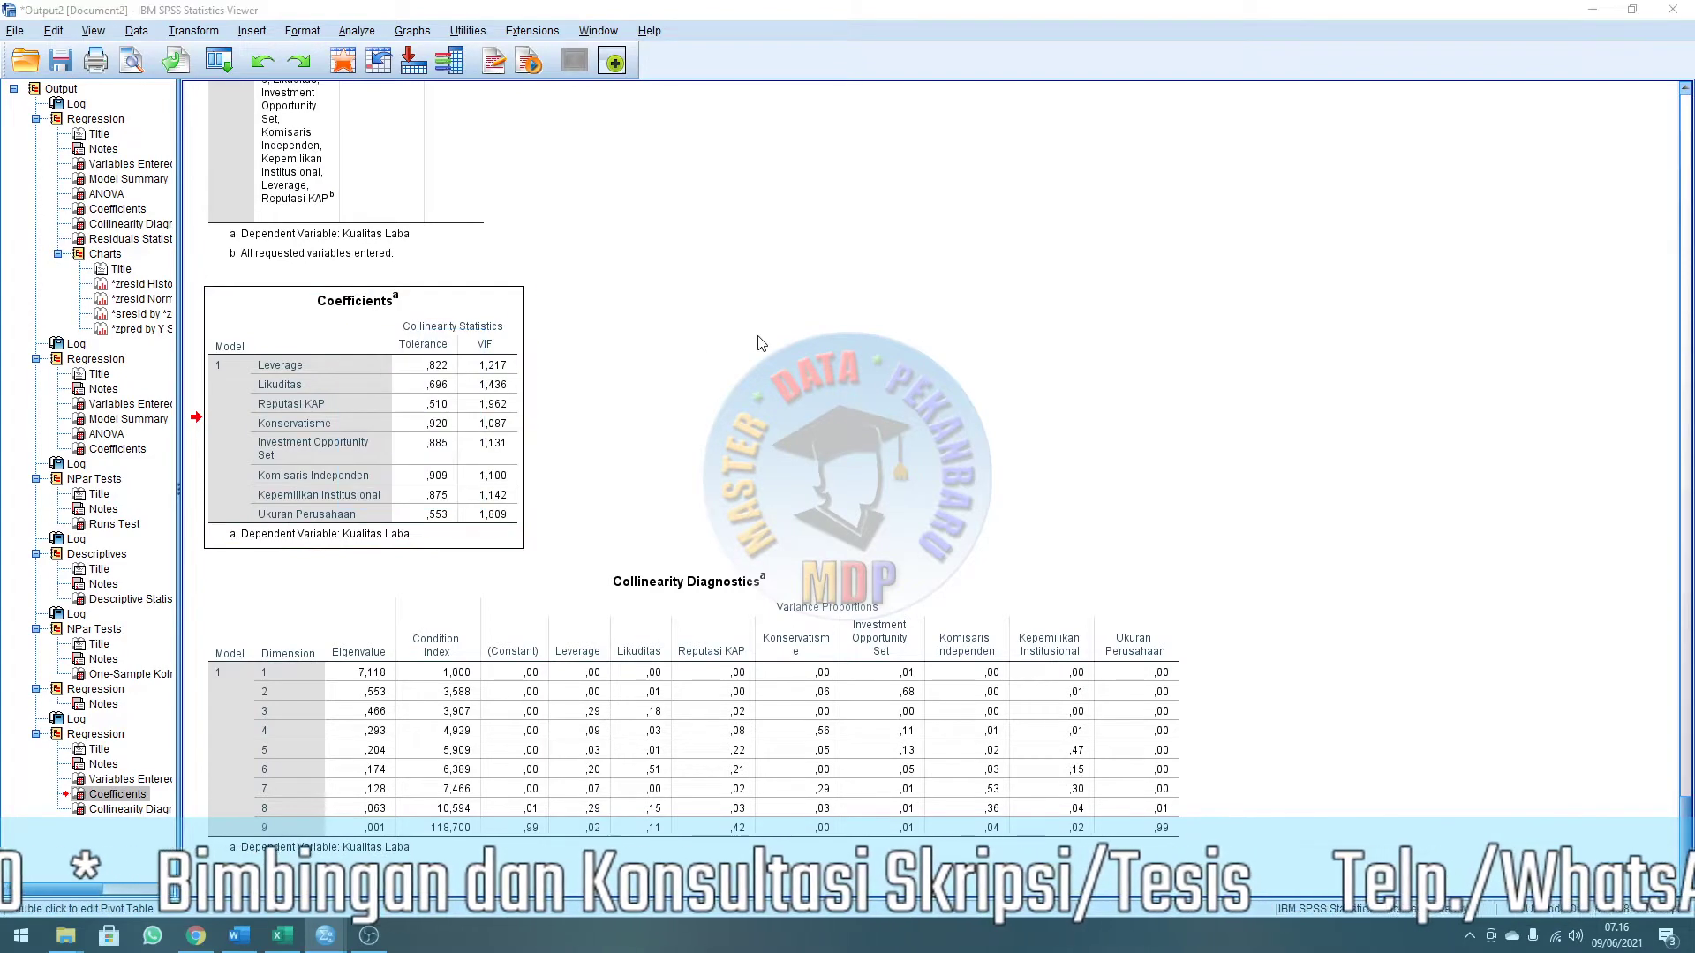
pyautogui.hotkey('alt', 'Tab')
pyautogui.hotkey('alt', 'Tab')
pyautogui.hotkey('alt', 'Tab')
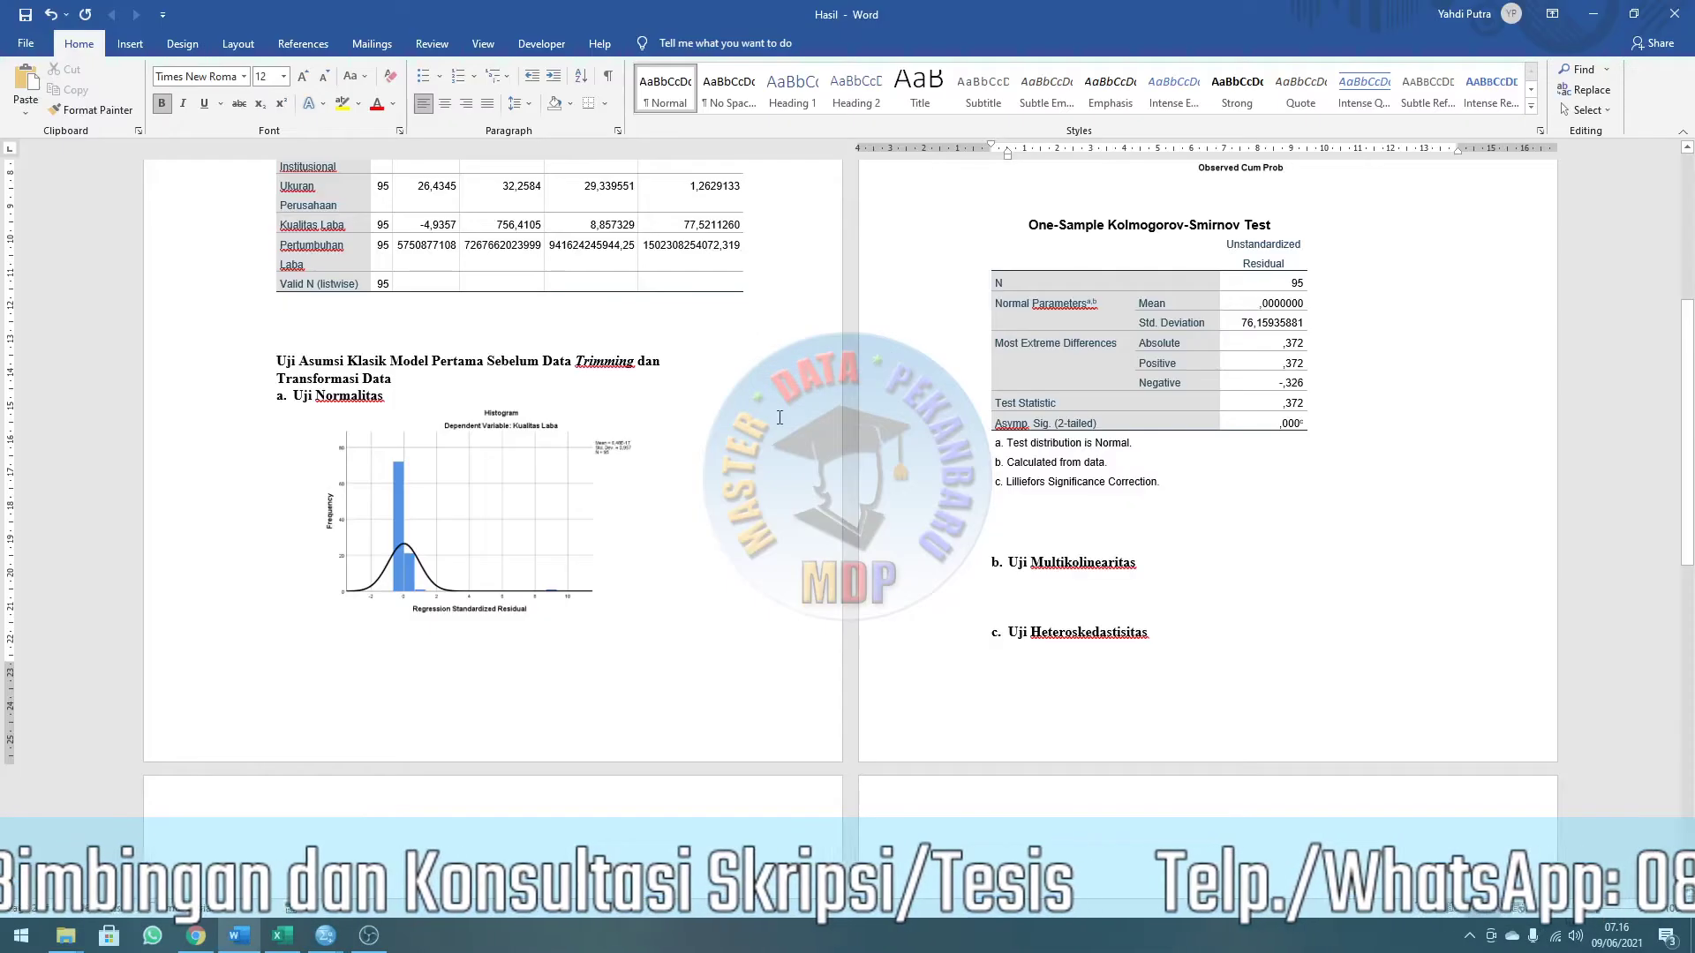
pyautogui.hotkey('ctrl', 'v')
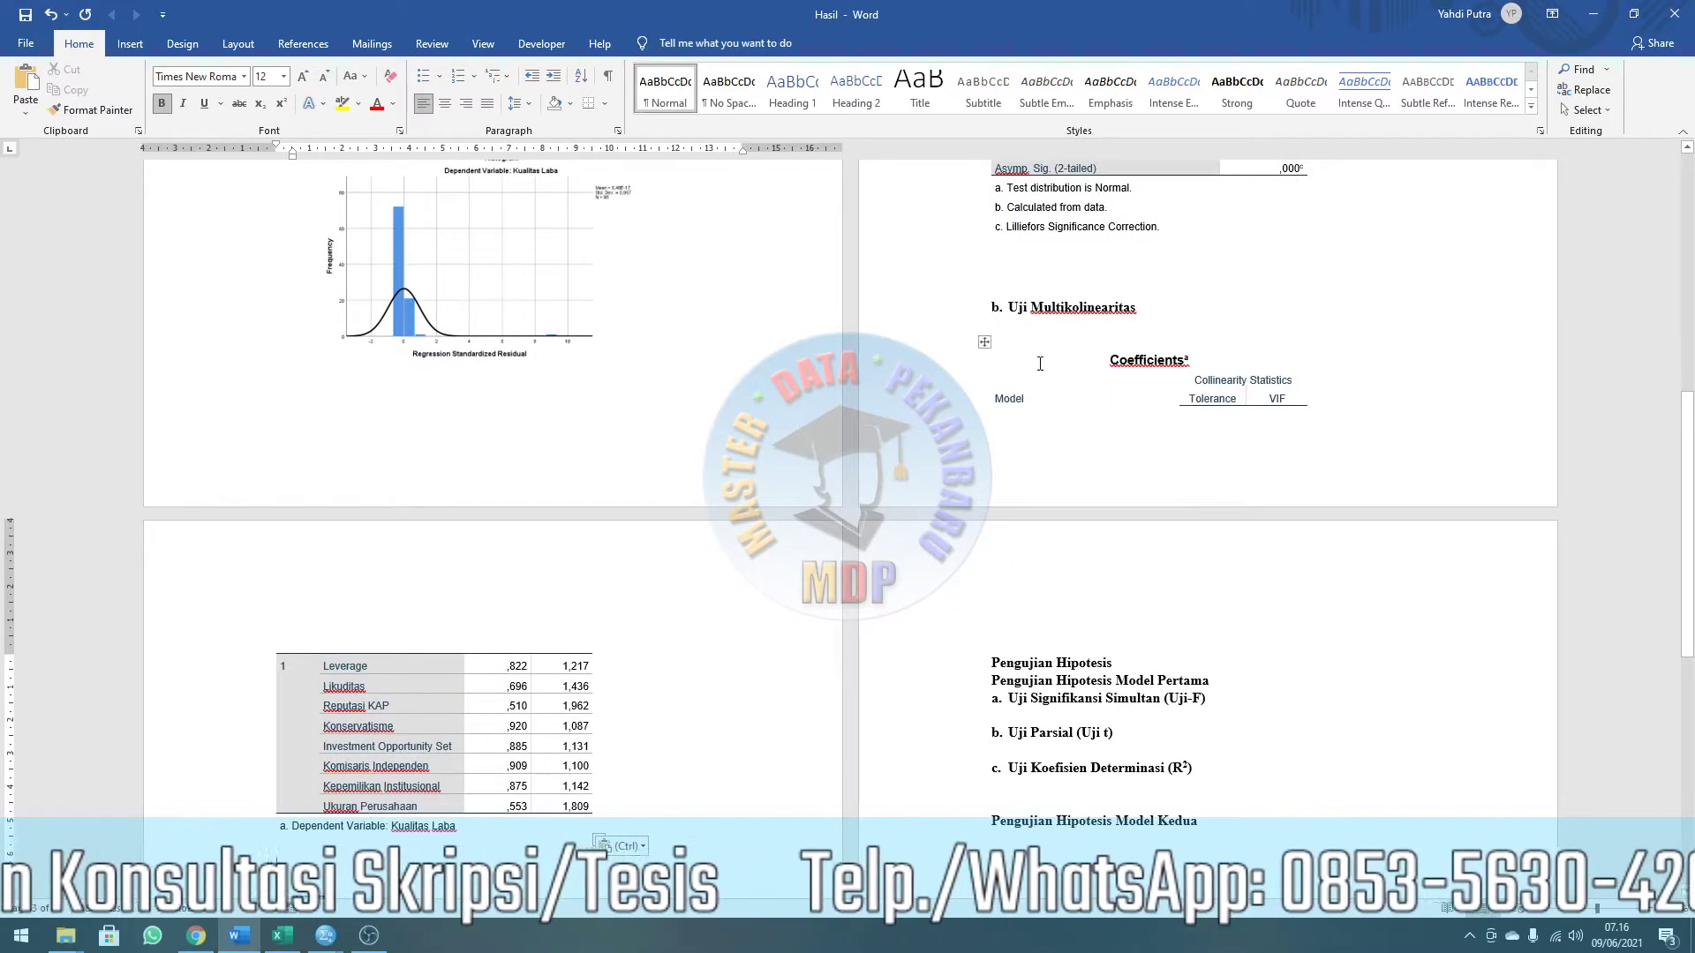
# Switch to the sample Bab 4 PDF in Chrome and examine the scatterplot and Glejser table under Uji Heteroskedastisitas.
pyautogui.scroll(-5, 655, 492)
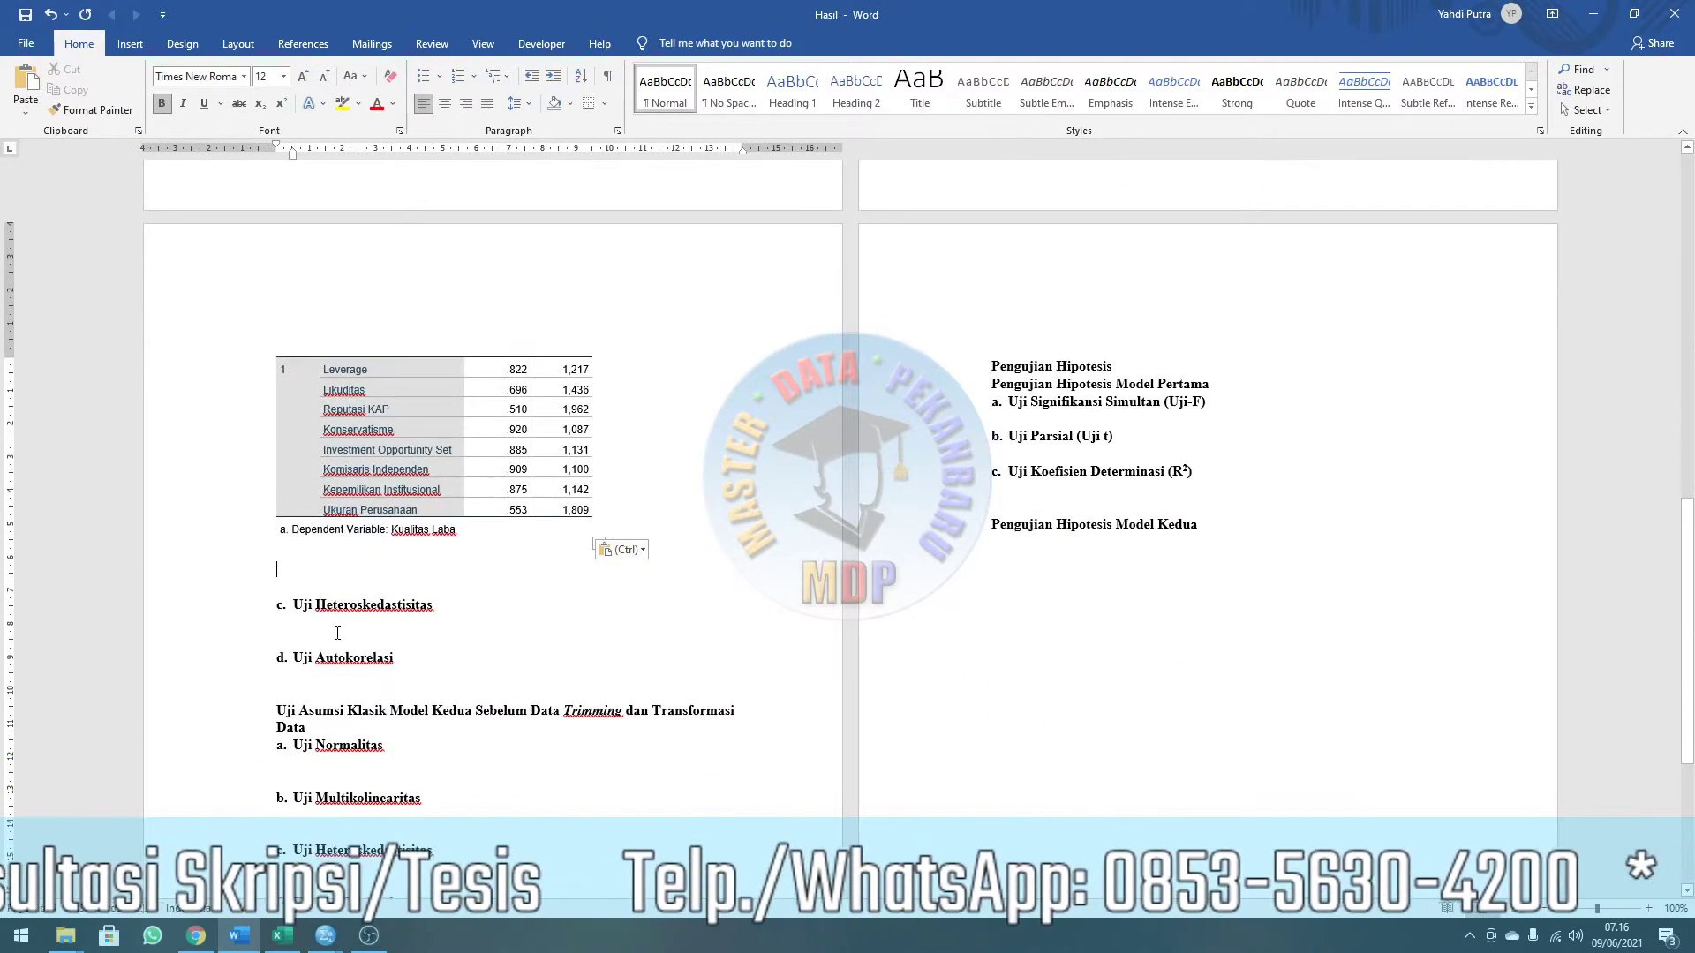
pyautogui.hotkey('alt', 'Tab')
pyautogui.hotkey('alt', 'Tab')
pyautogui.hotkey('alt', 'Tab')
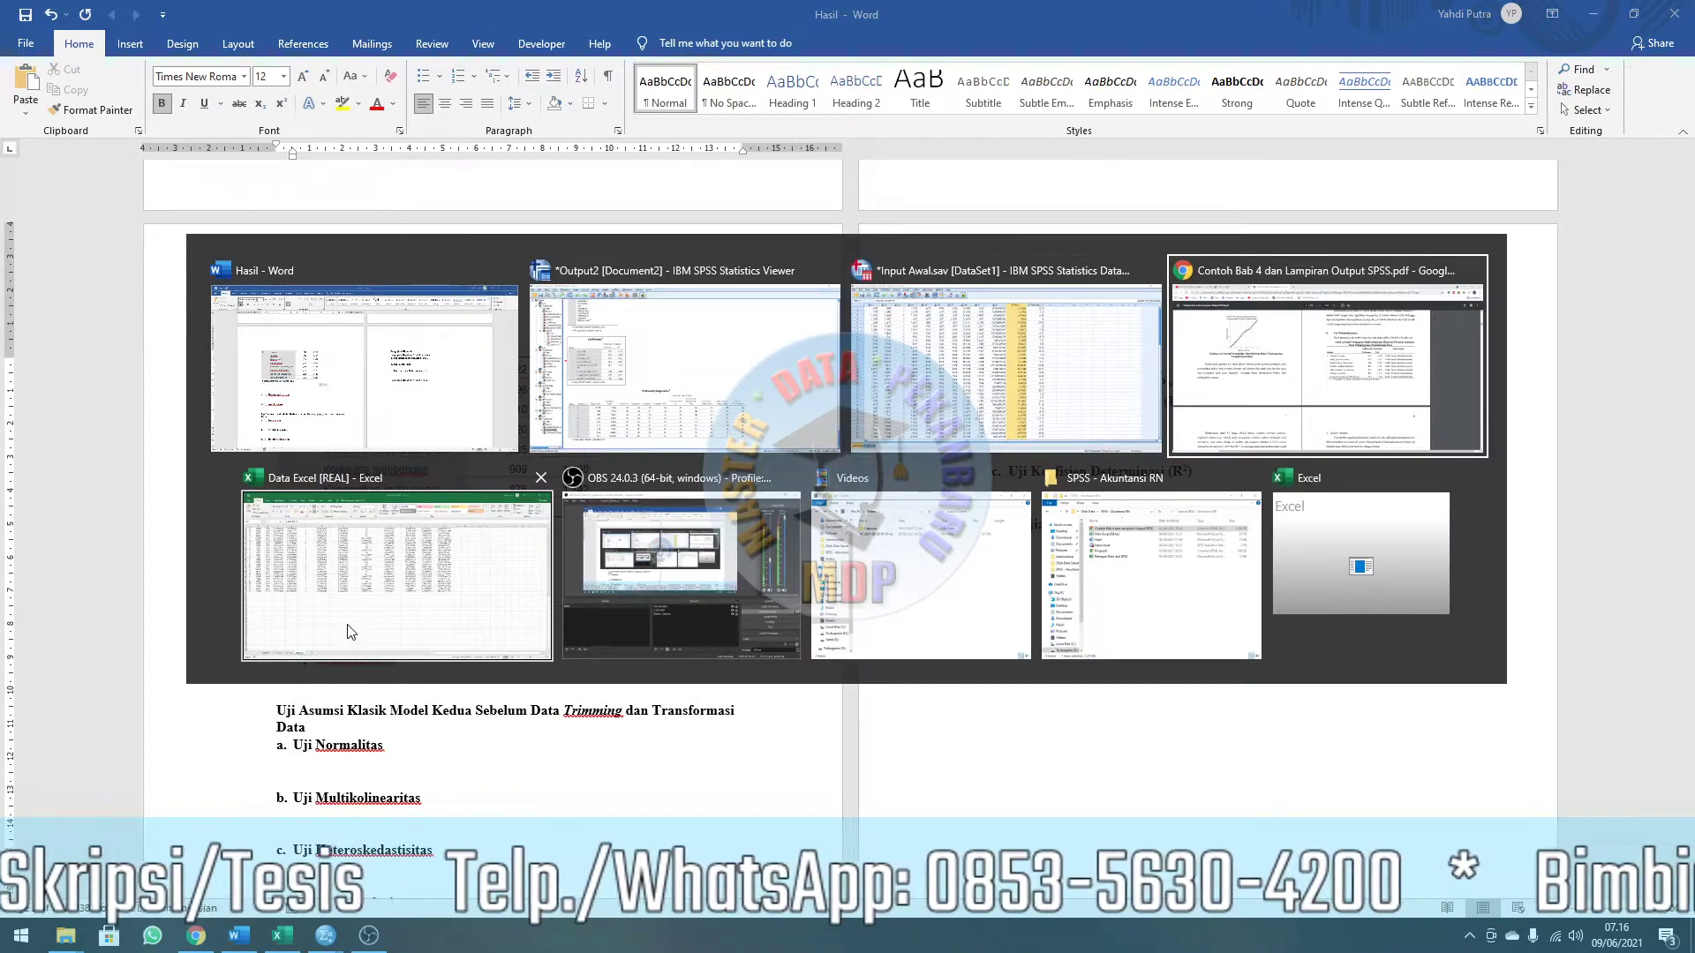
pyautogui.scroll(-10, 409, 589)
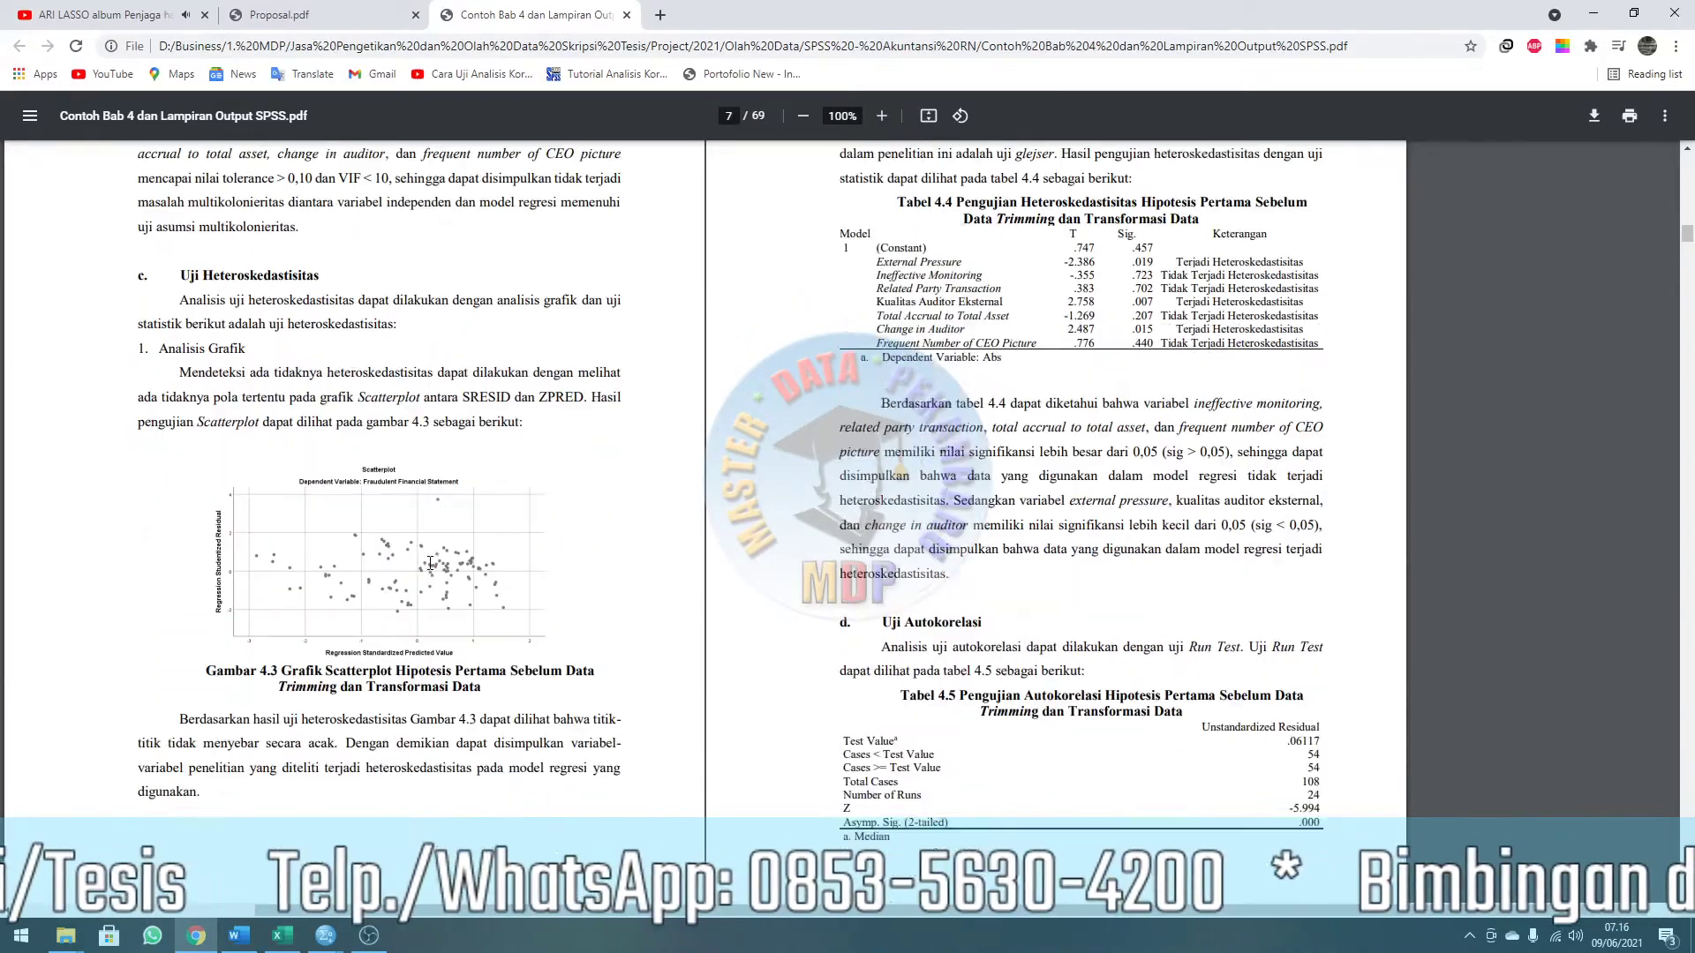
pyautogui.scroll(2, 534, 427)
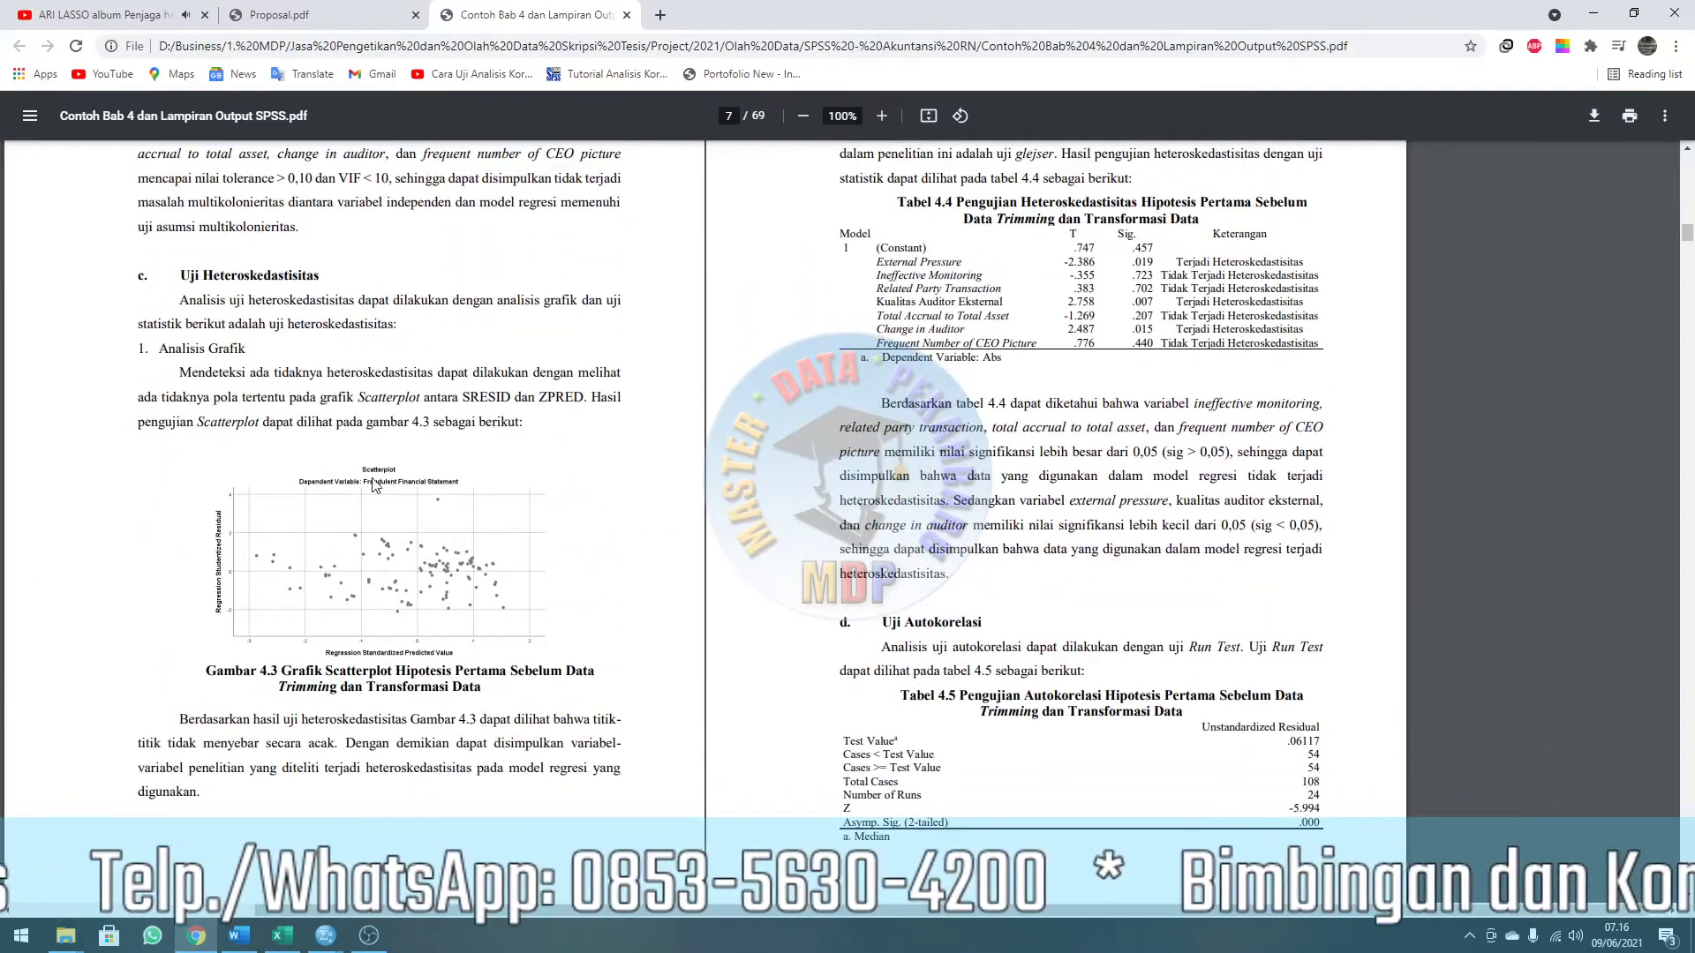
# Copy the scatterplot of studentized residuals against standardized predicted values for Kualitas Laba from the SPSS Statistics Viewer.
pyautogui.hotkey('alt', 'Tab')
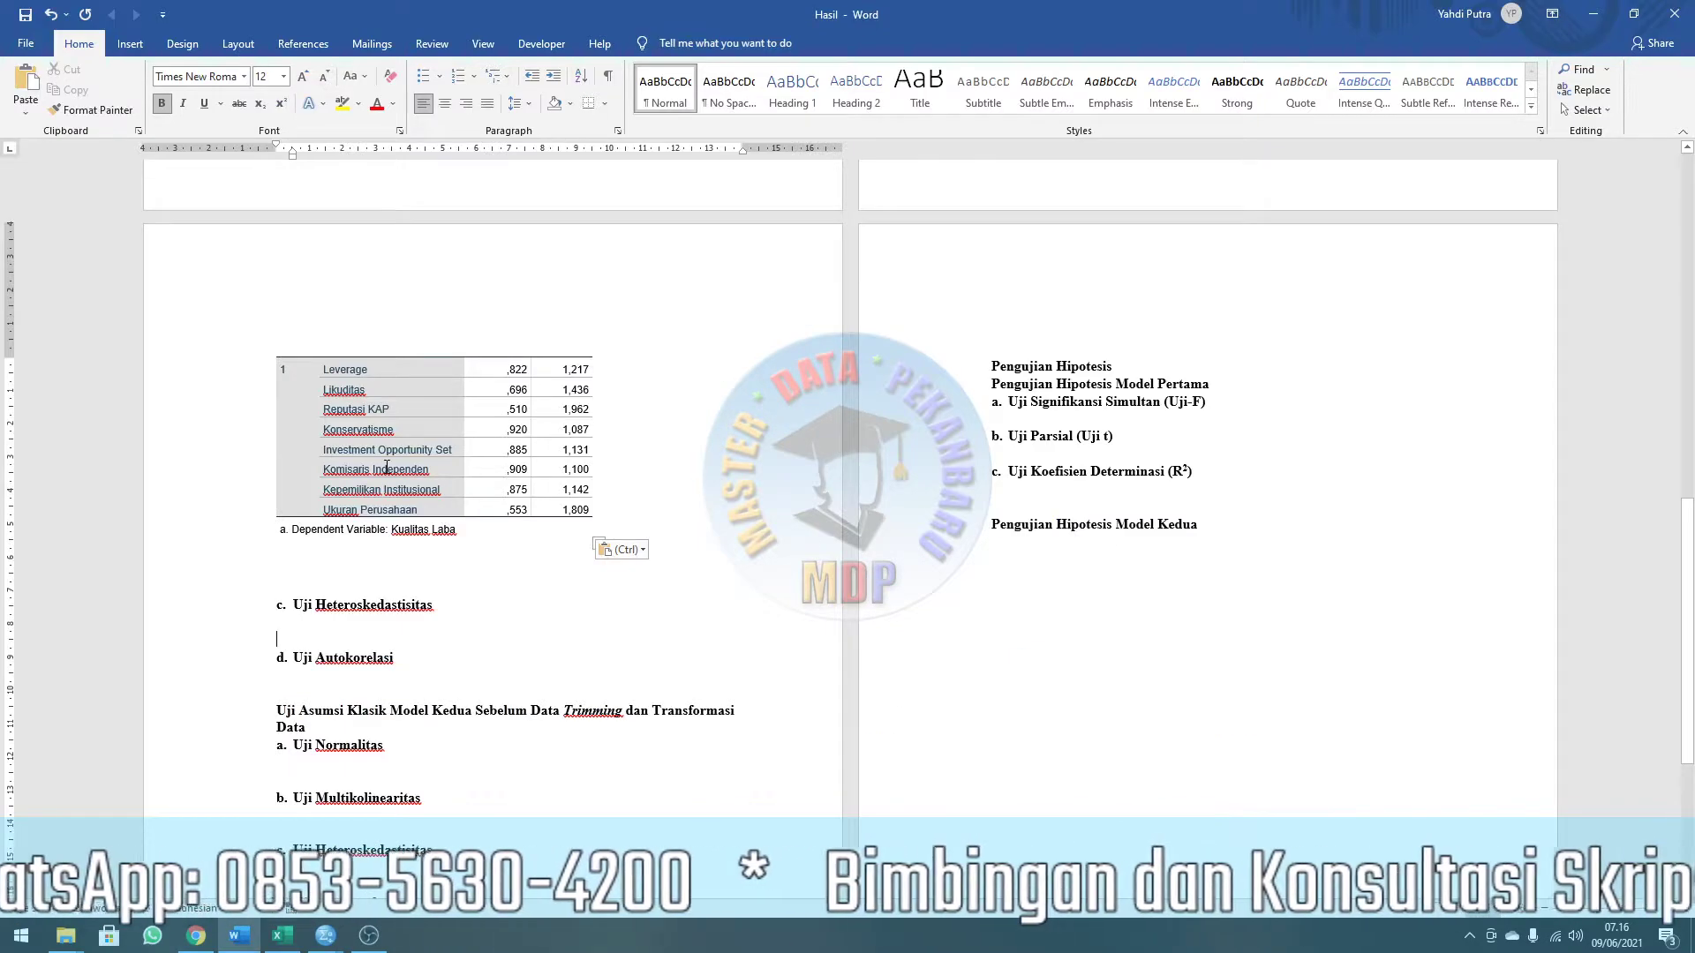
pyautogui.hotkey('alt', 'Tab')
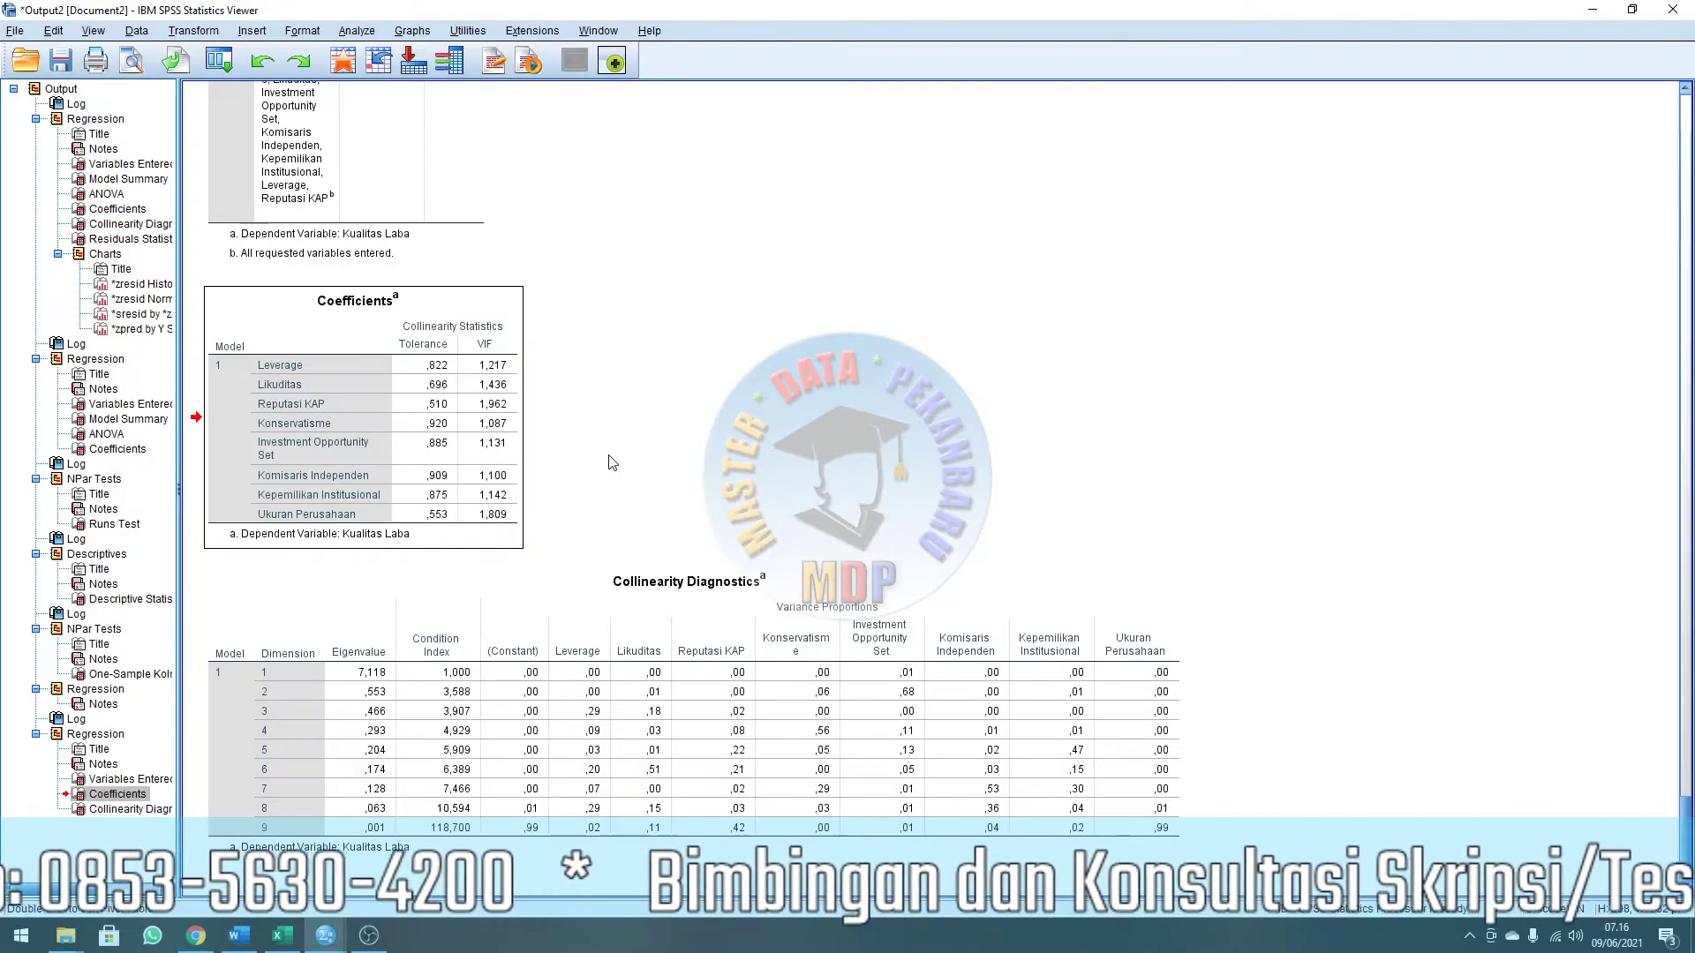
pyautogui.scroll(20, 612, 462)
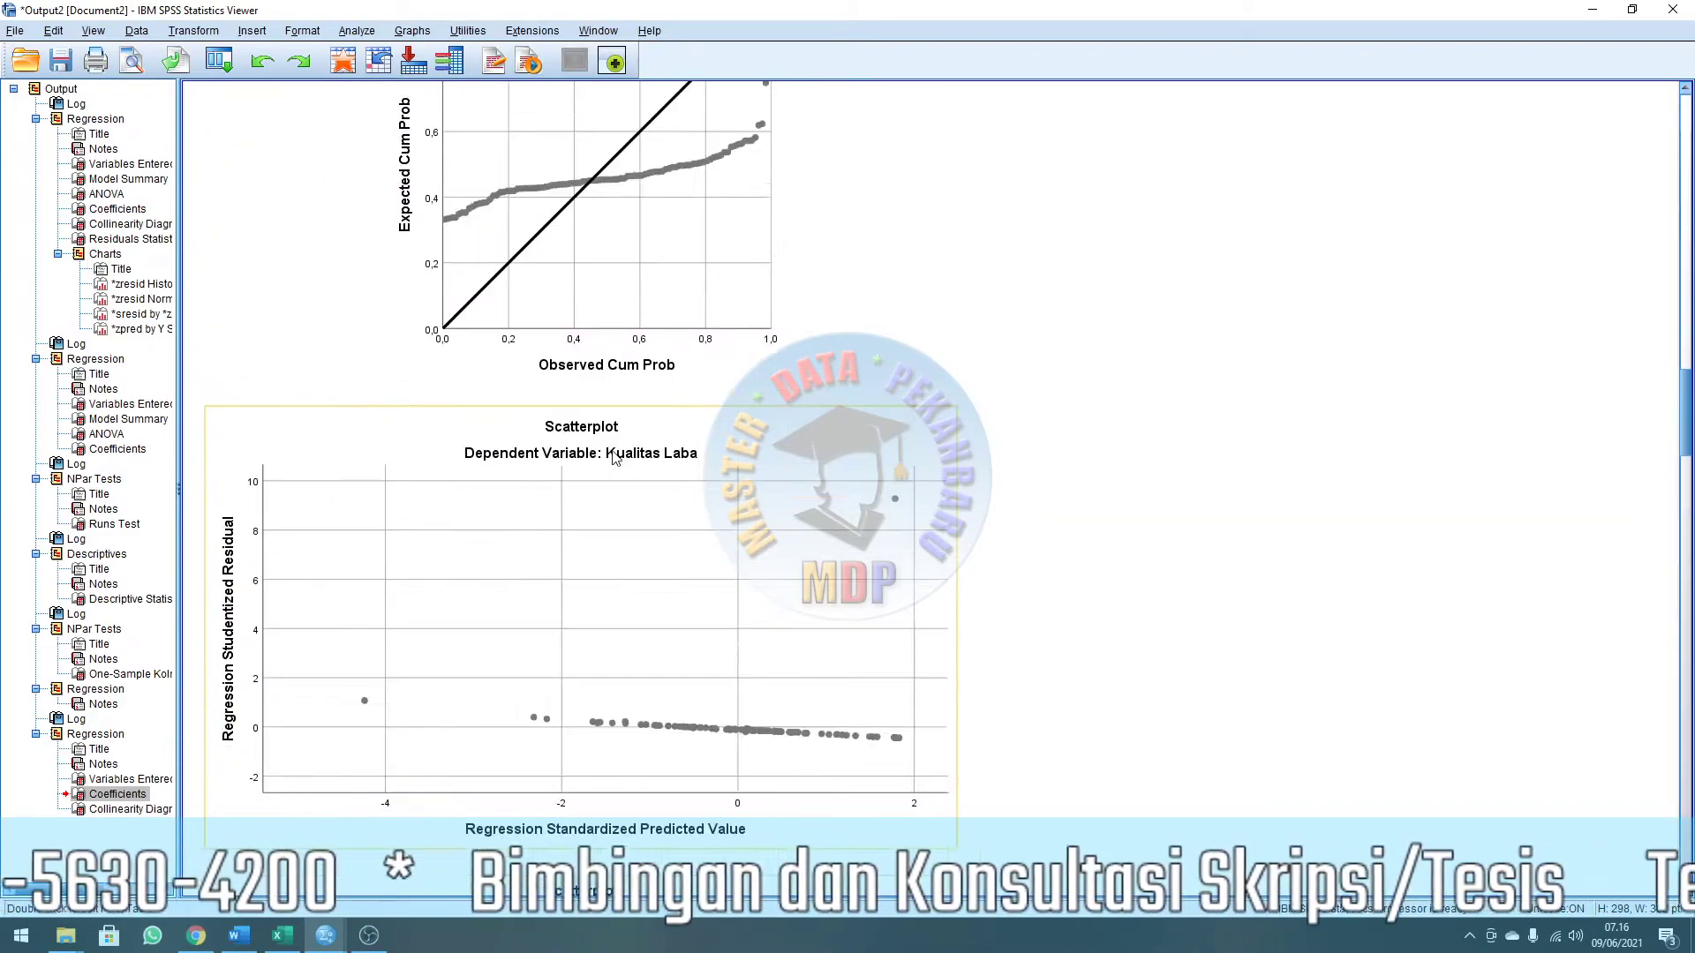
pyautogui.scroll(10, 616, 458)
pyautogui.scroll(-15, 609, 459)
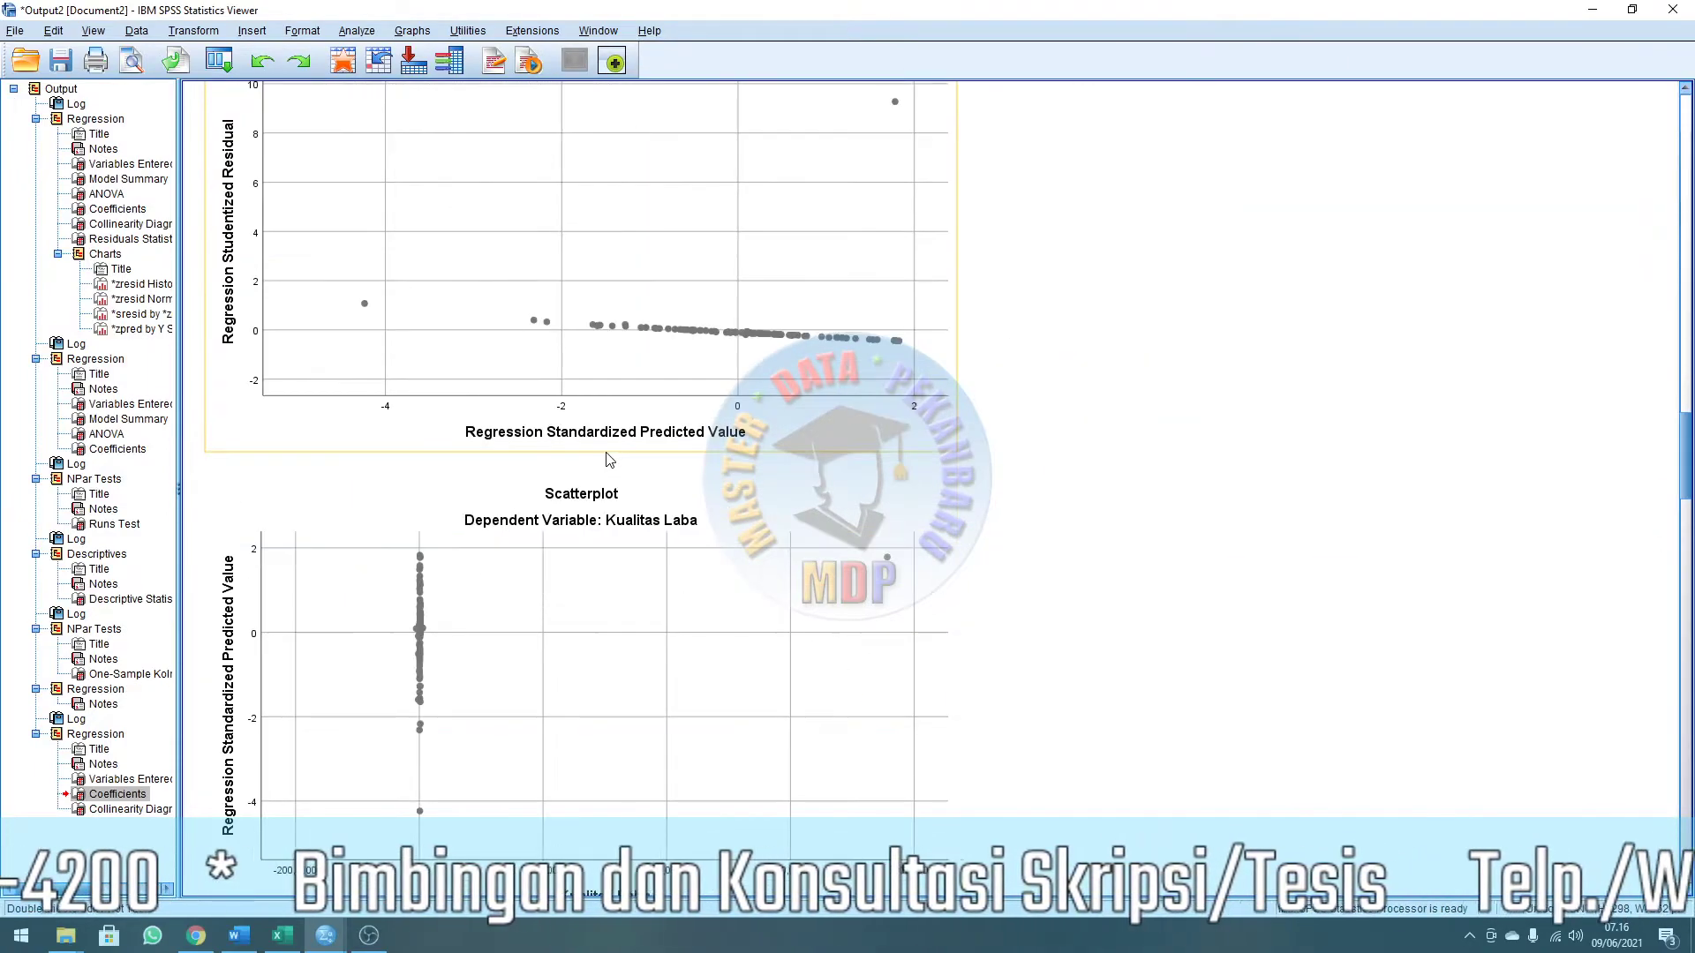
pyautogui.scroll(-5, 662, 459)
pyautogui.scroll(3, 662, 477)
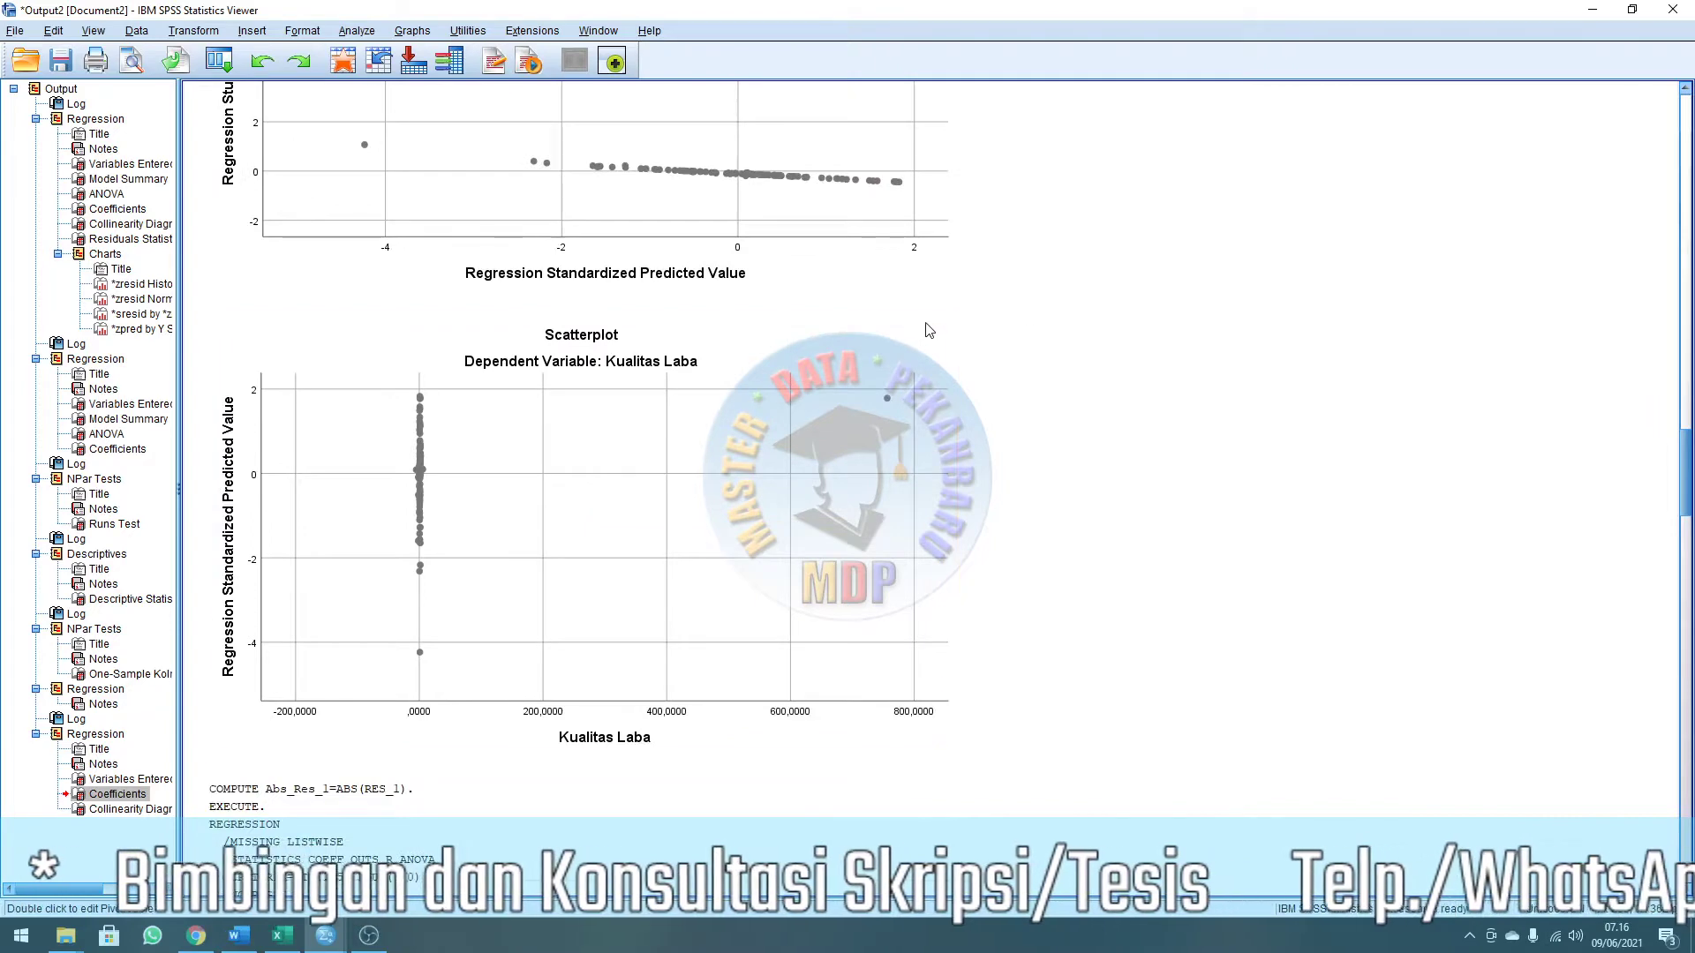
pyautogui.scroll(3, 929, 330)
pyautogui.click(662, 322)
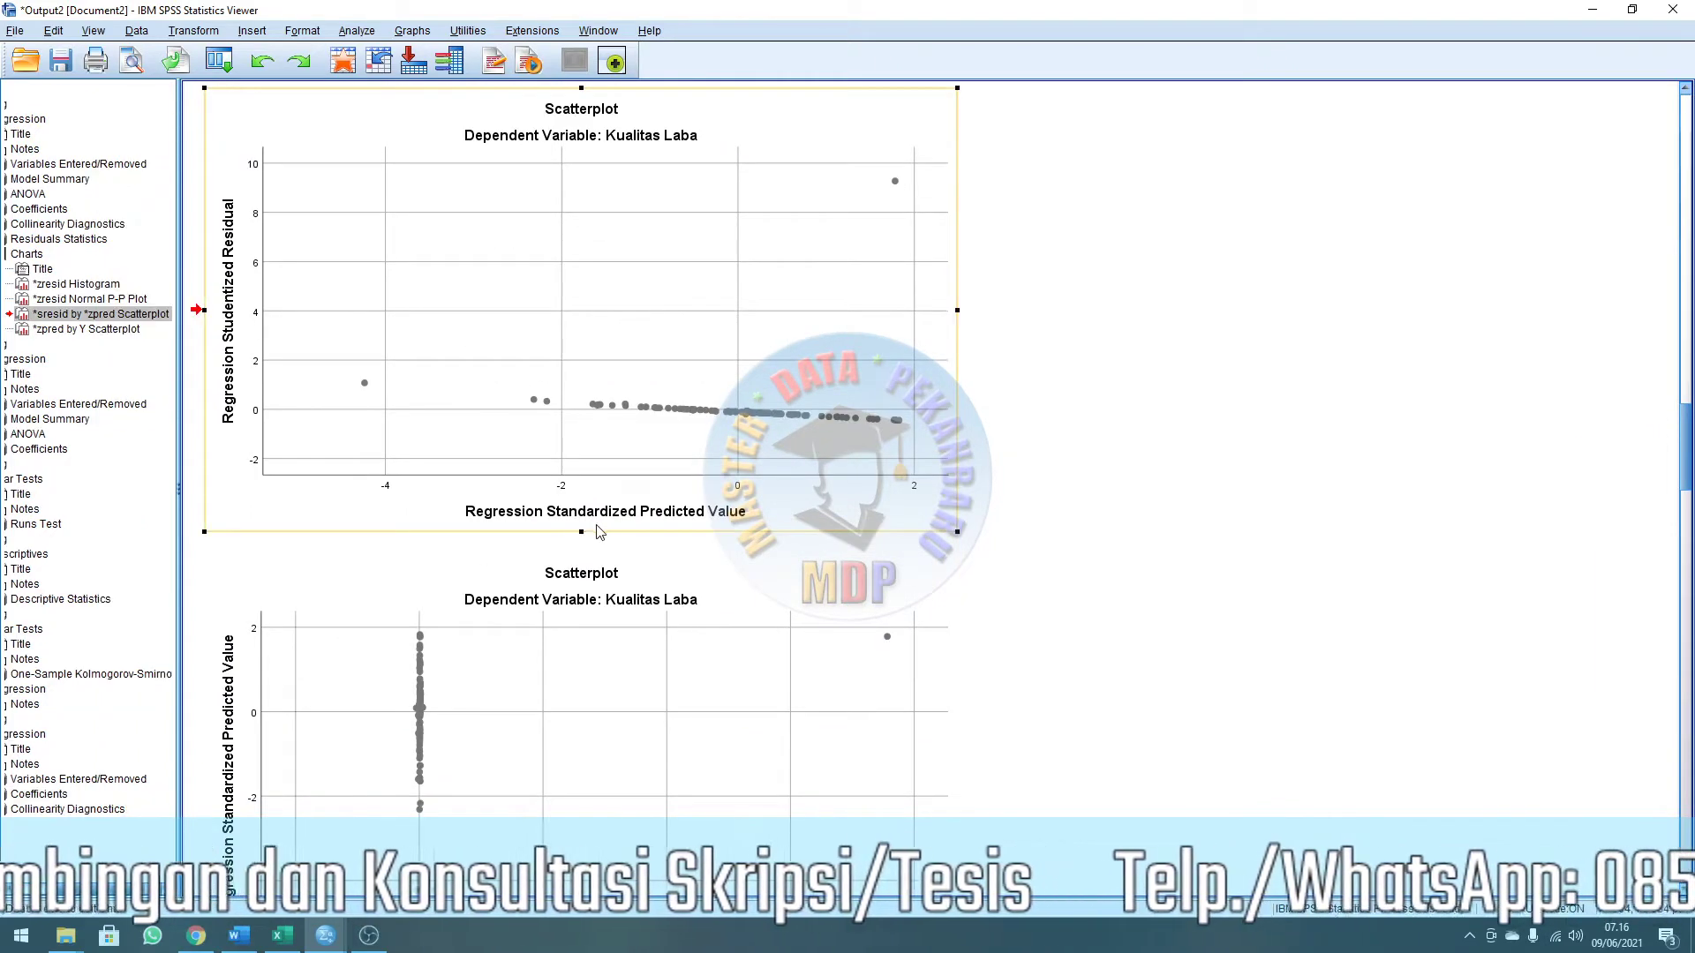
pyautogui.scroll(1, 517, 305)
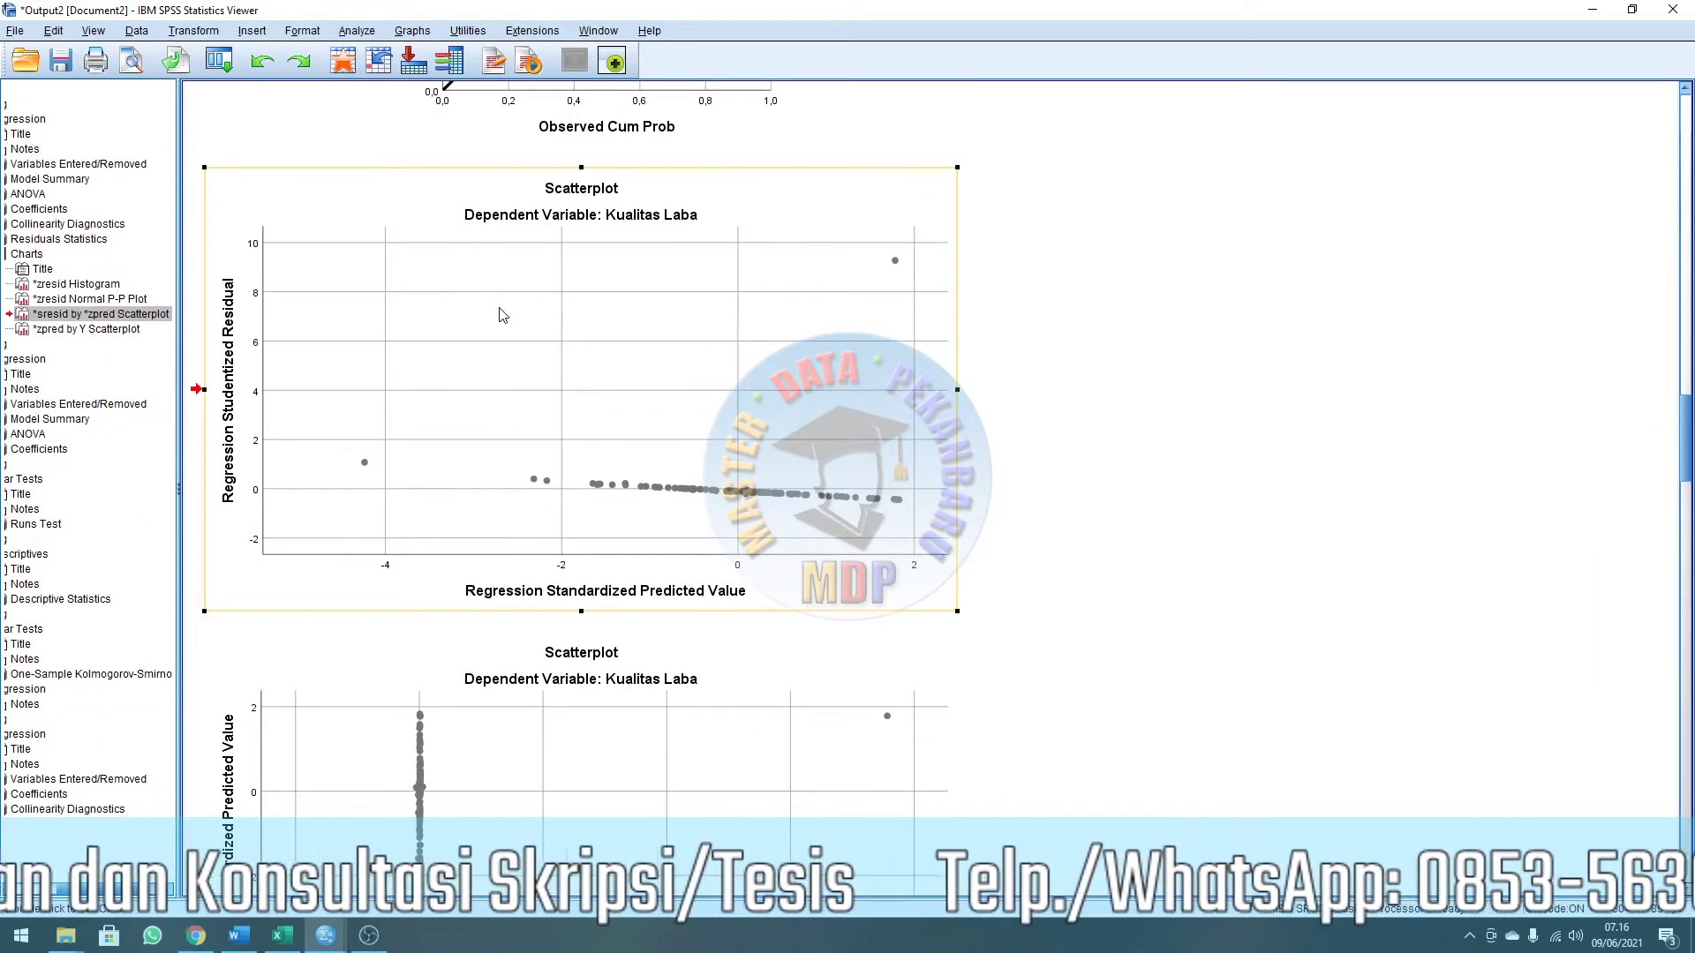
pyautogui.scroll(-4, 474, 309)
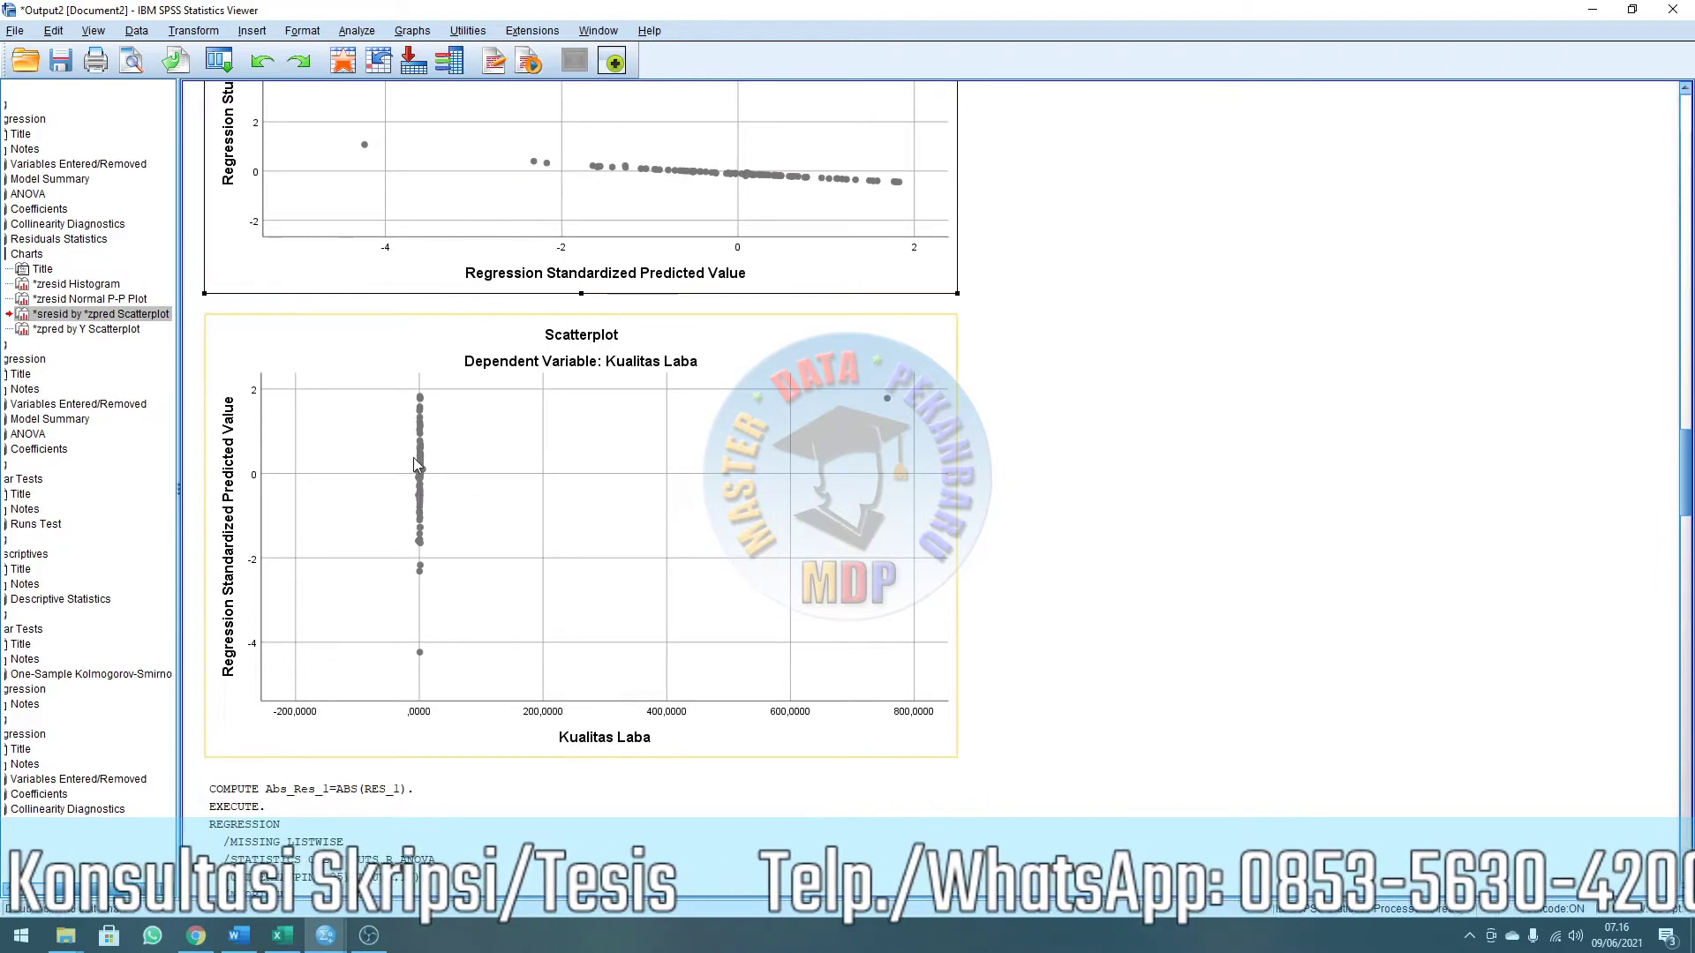
pyautogui.scroll(3, 423, 421)
pyautogui.rightClick(429, 246)
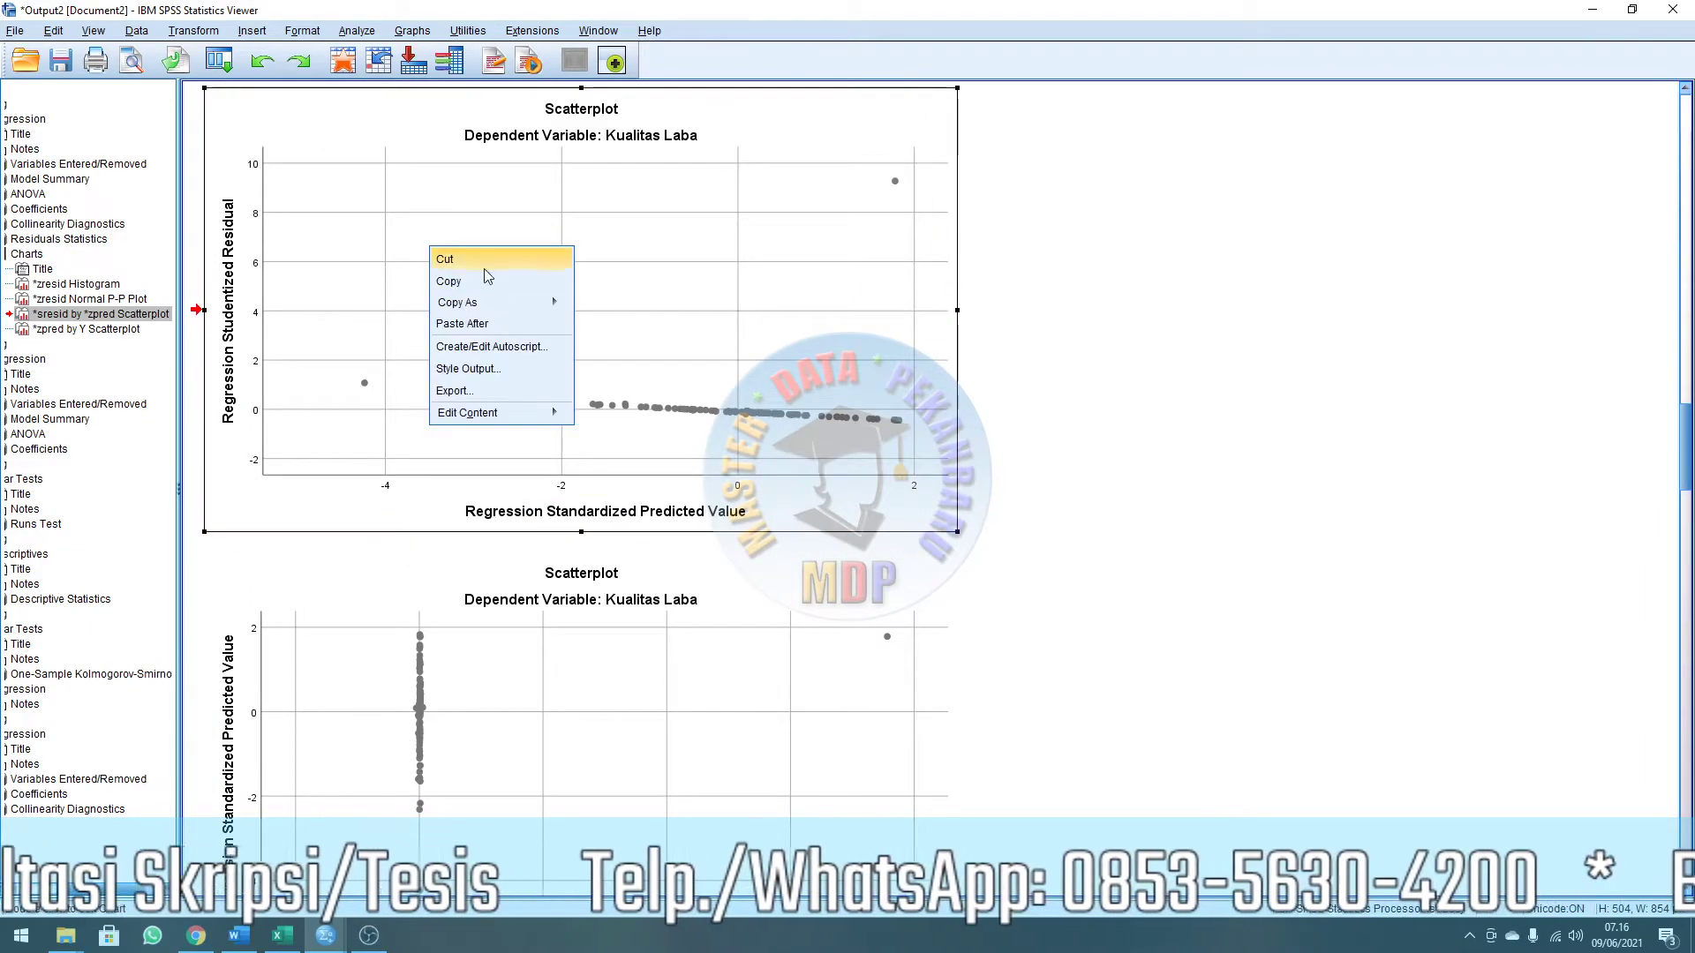
pyautogui.click(475, 281)
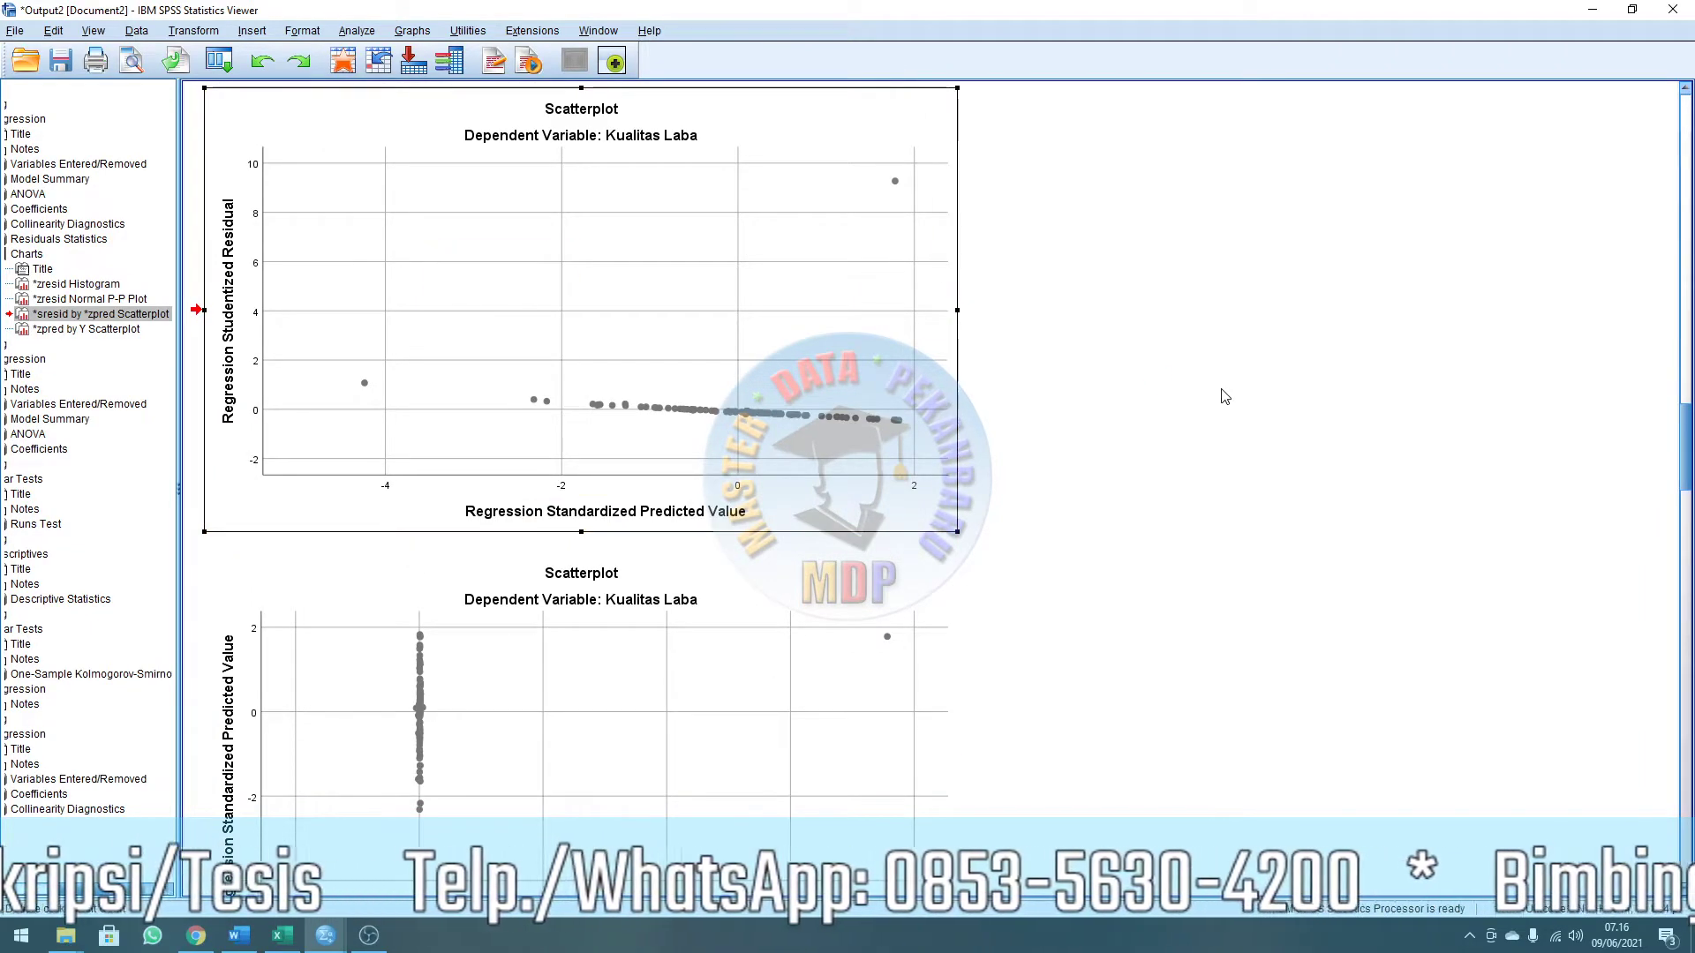
# Switch to the Hasil Word document and paste the scatterplot below the Uji Heteroskedastisitas heading.
pyautogui.hotkey('alt', 'Tab')
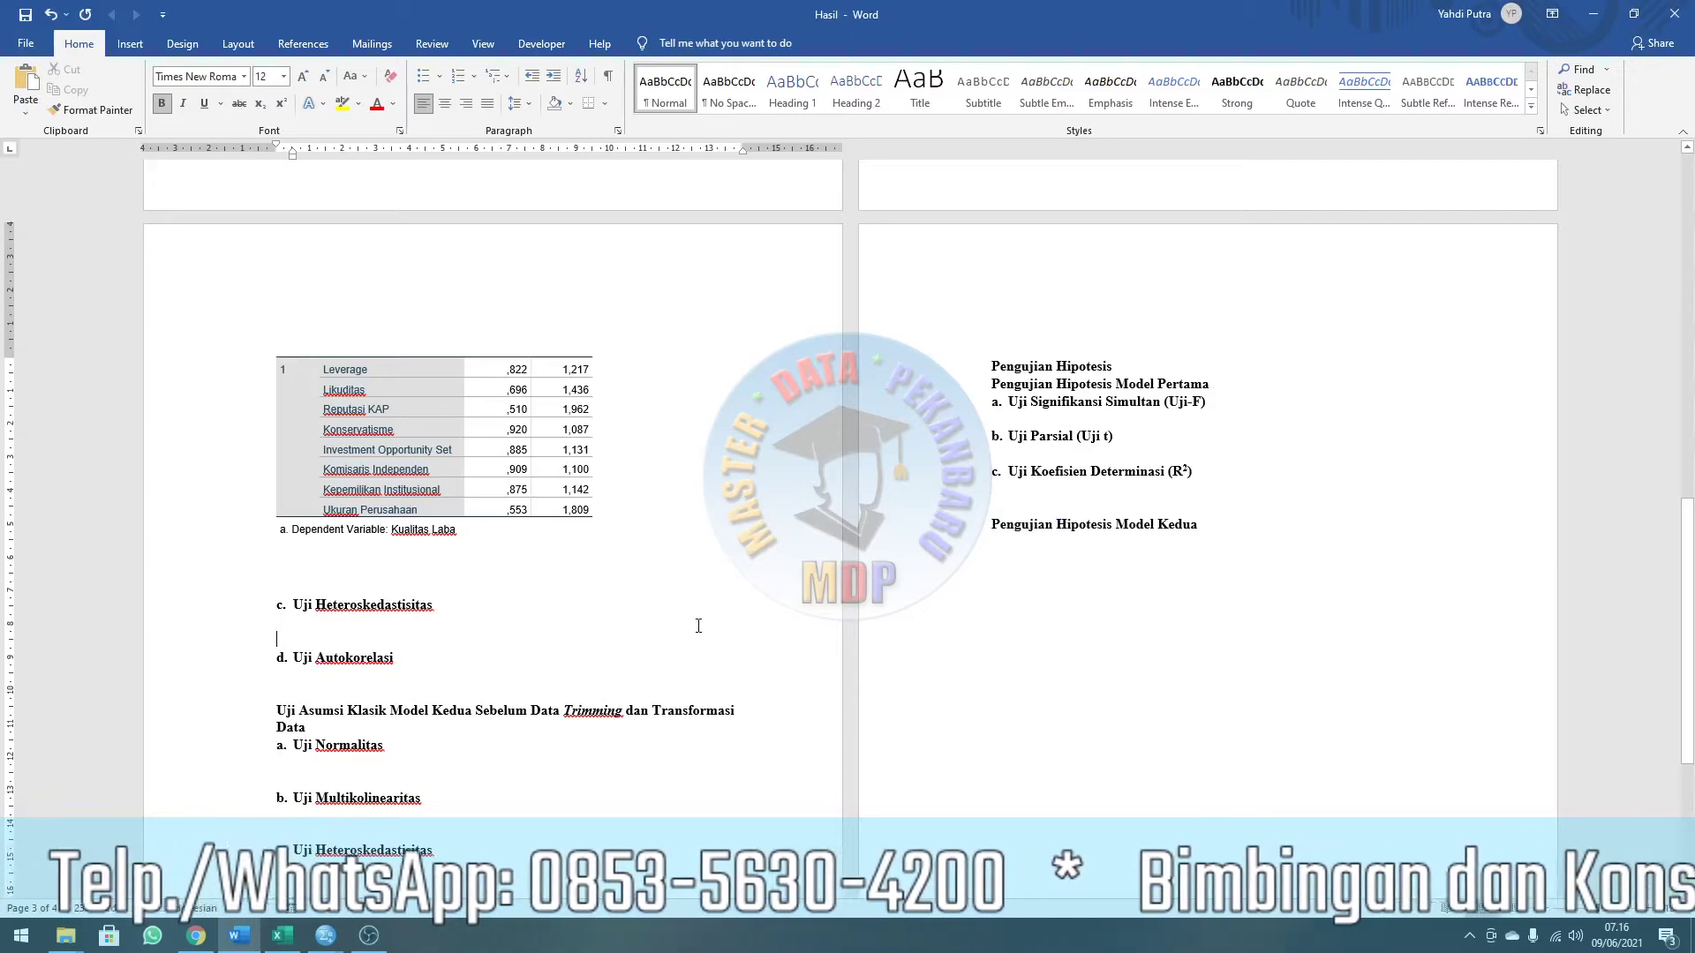
pyautogui.hotkey('ctrl', 'v')
pyautogui.scroll(-4, 299, 668)
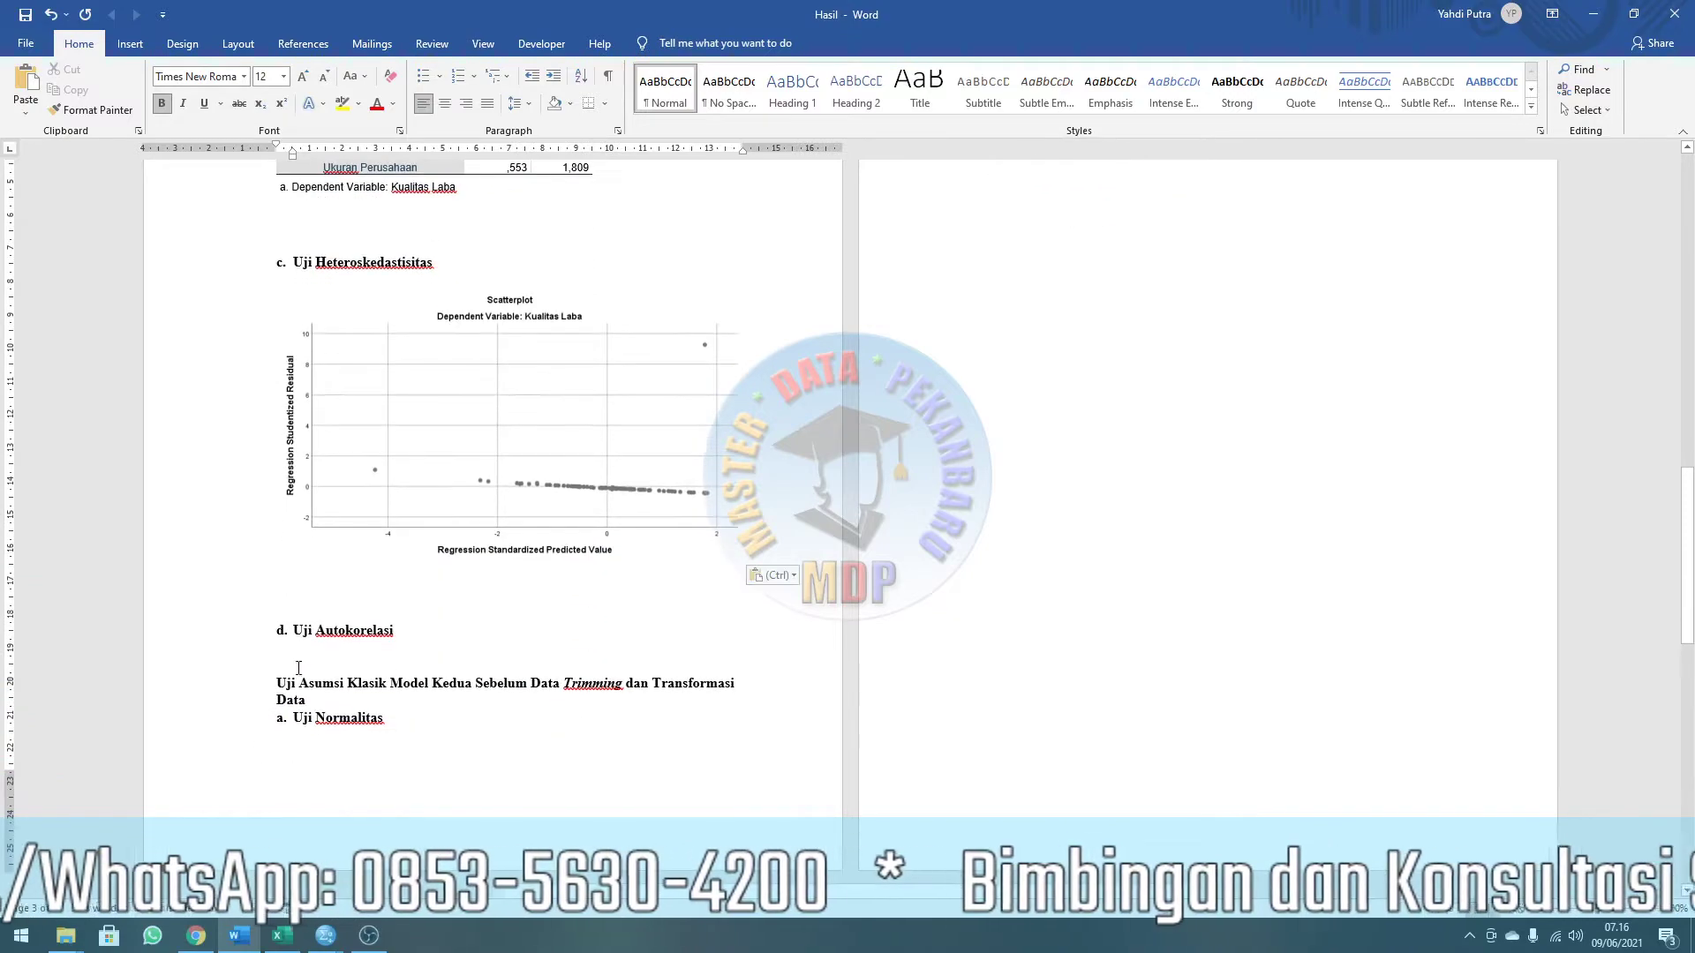
# Copy the Runs Test table from the SPSS Statistics Viewer and paste it below the Uji Autokorelasi heading in the Hasil Word document.
pyautogui.hotkey('alt', 'Tab')
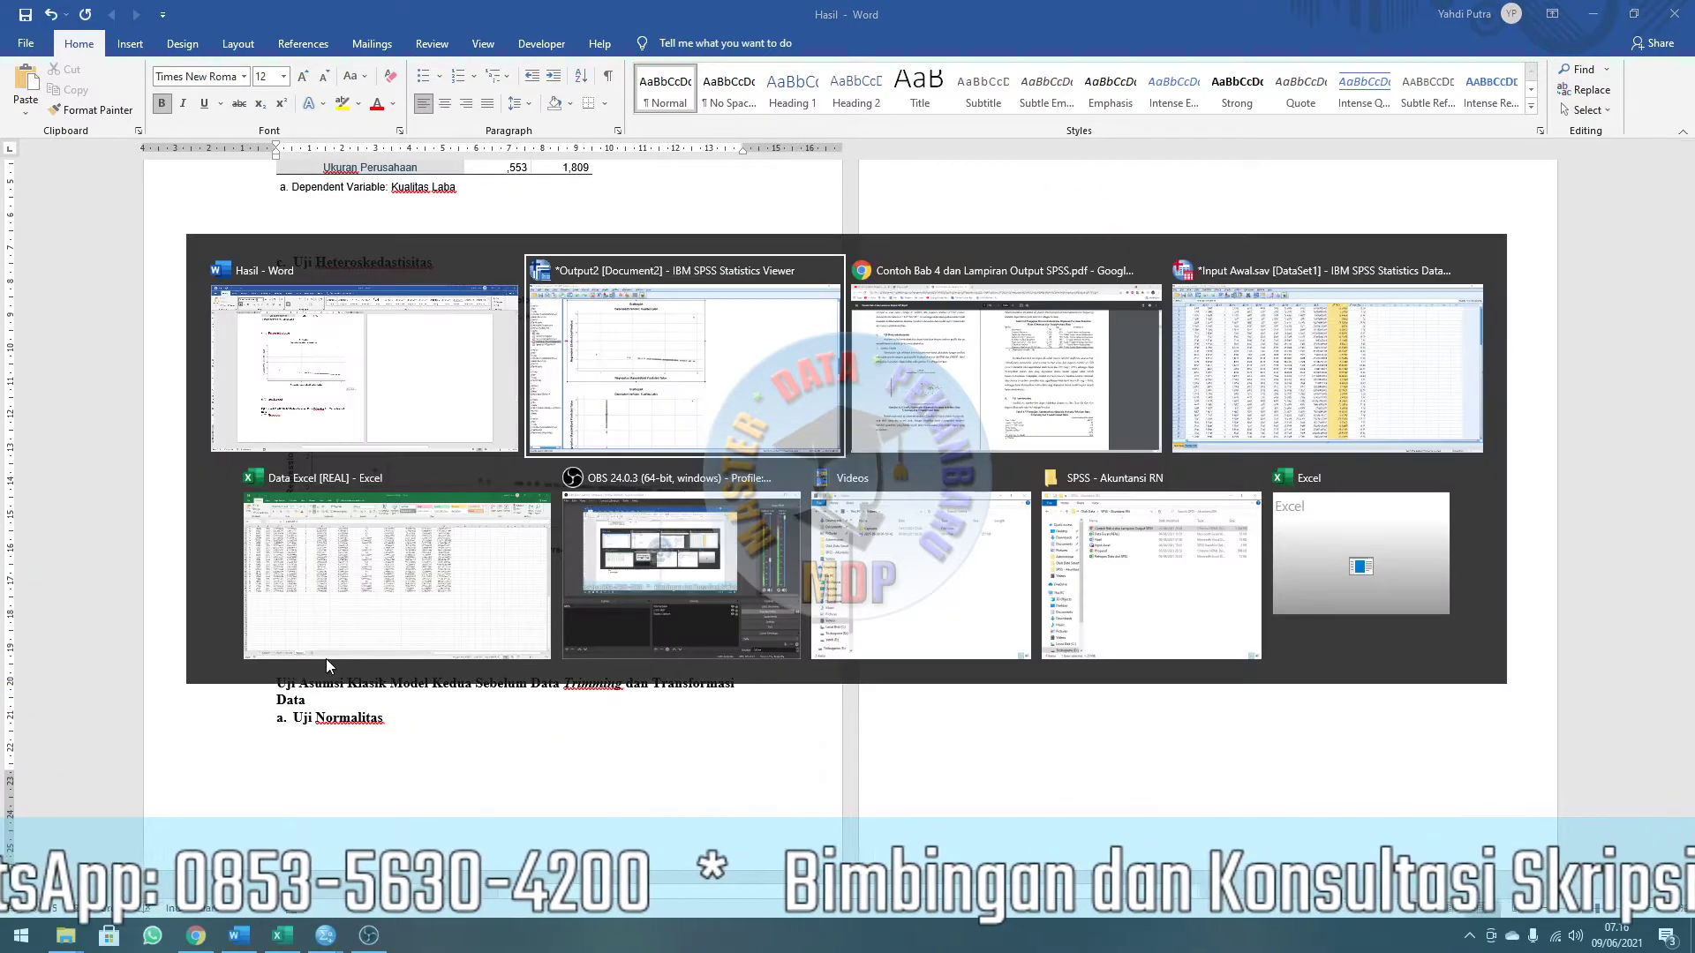
pyautogui.scroll(-15, 528, 501)
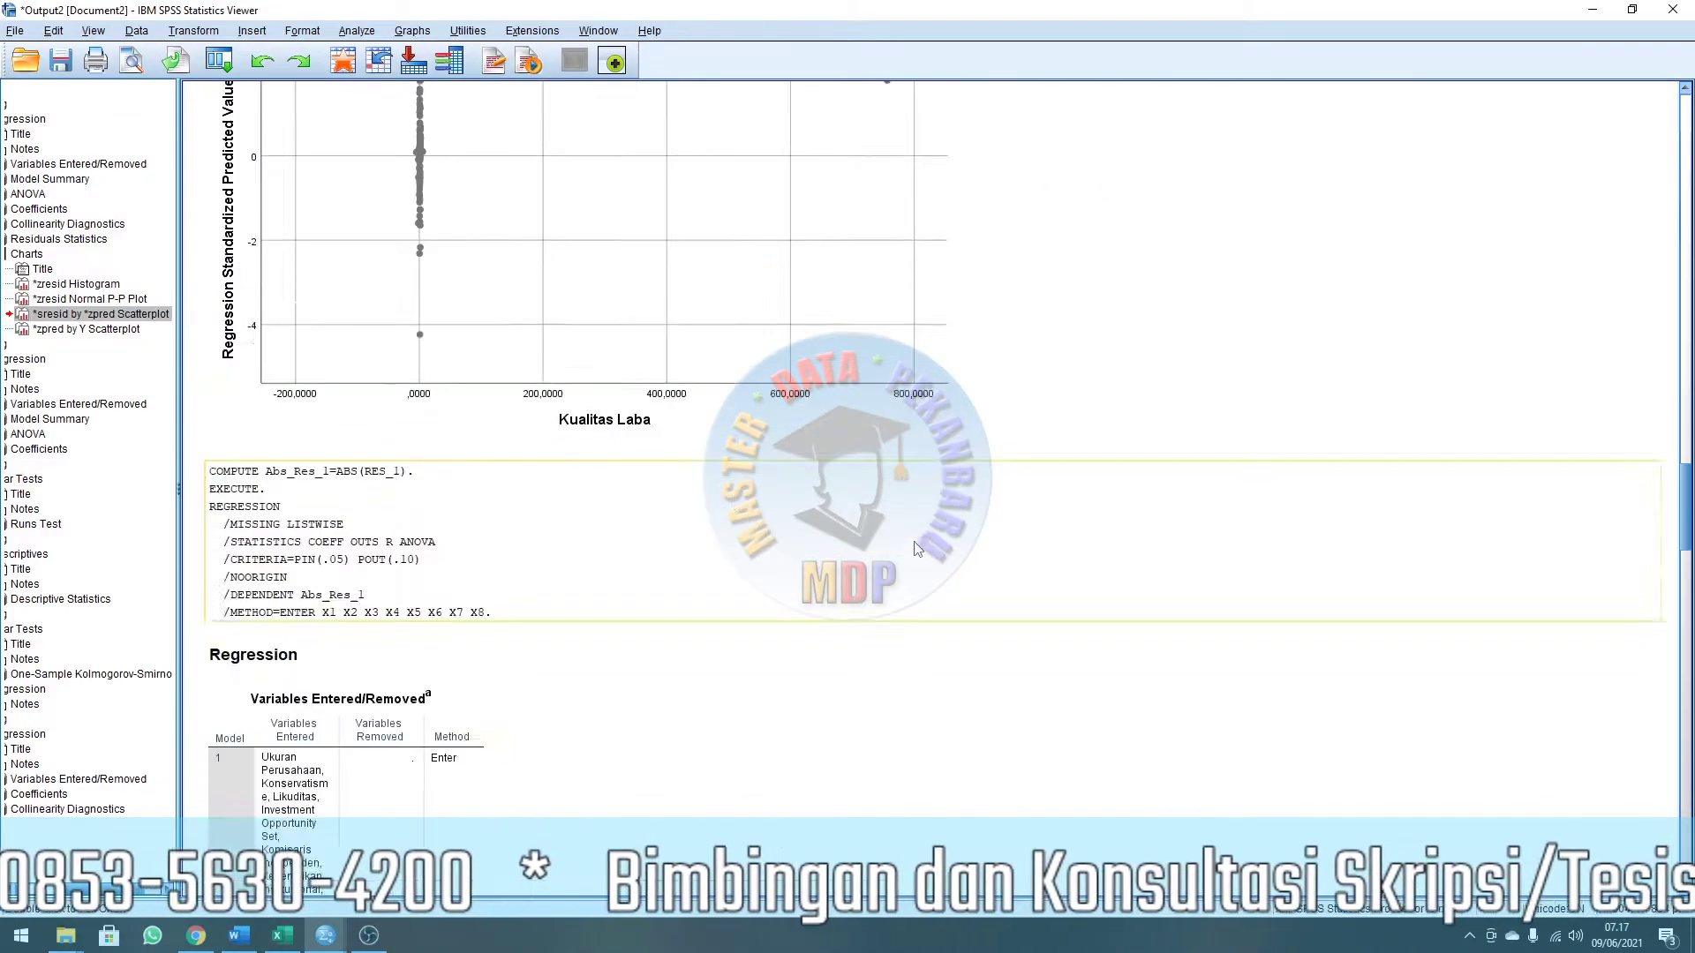
pyautogui.scroll(-4, 527, 501)
pyautogui.scroll(5, 408, 425)
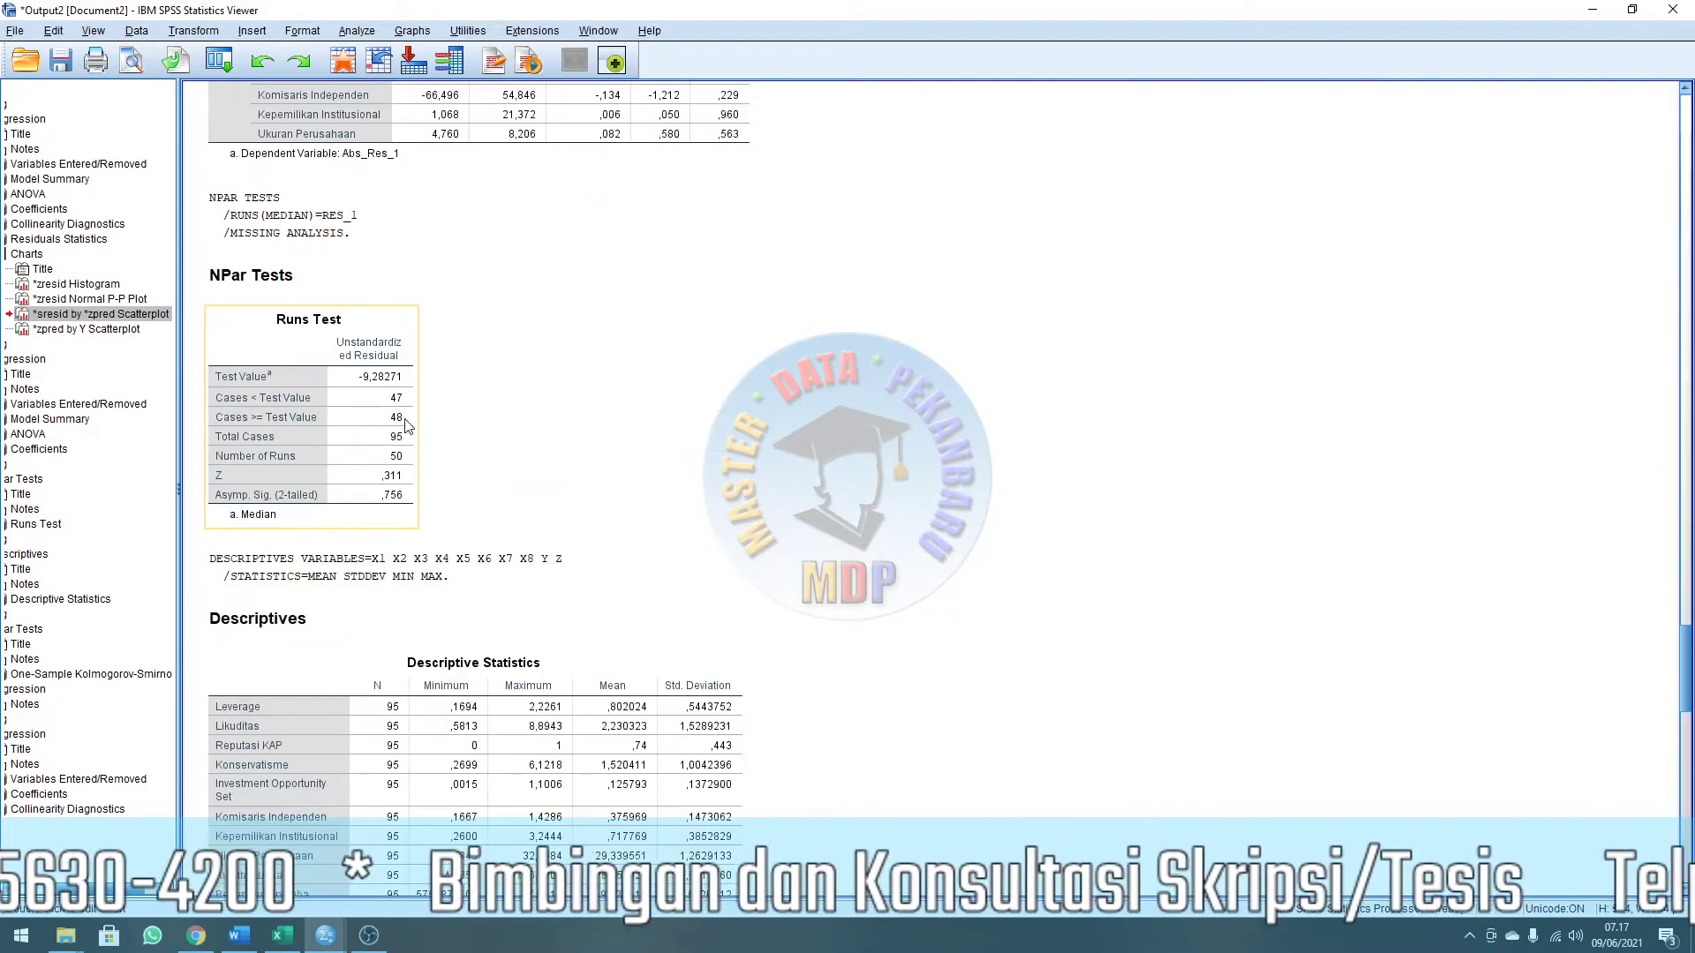
pyautogui.click(262, 350)
pyautogui.rightClick(262, 350)
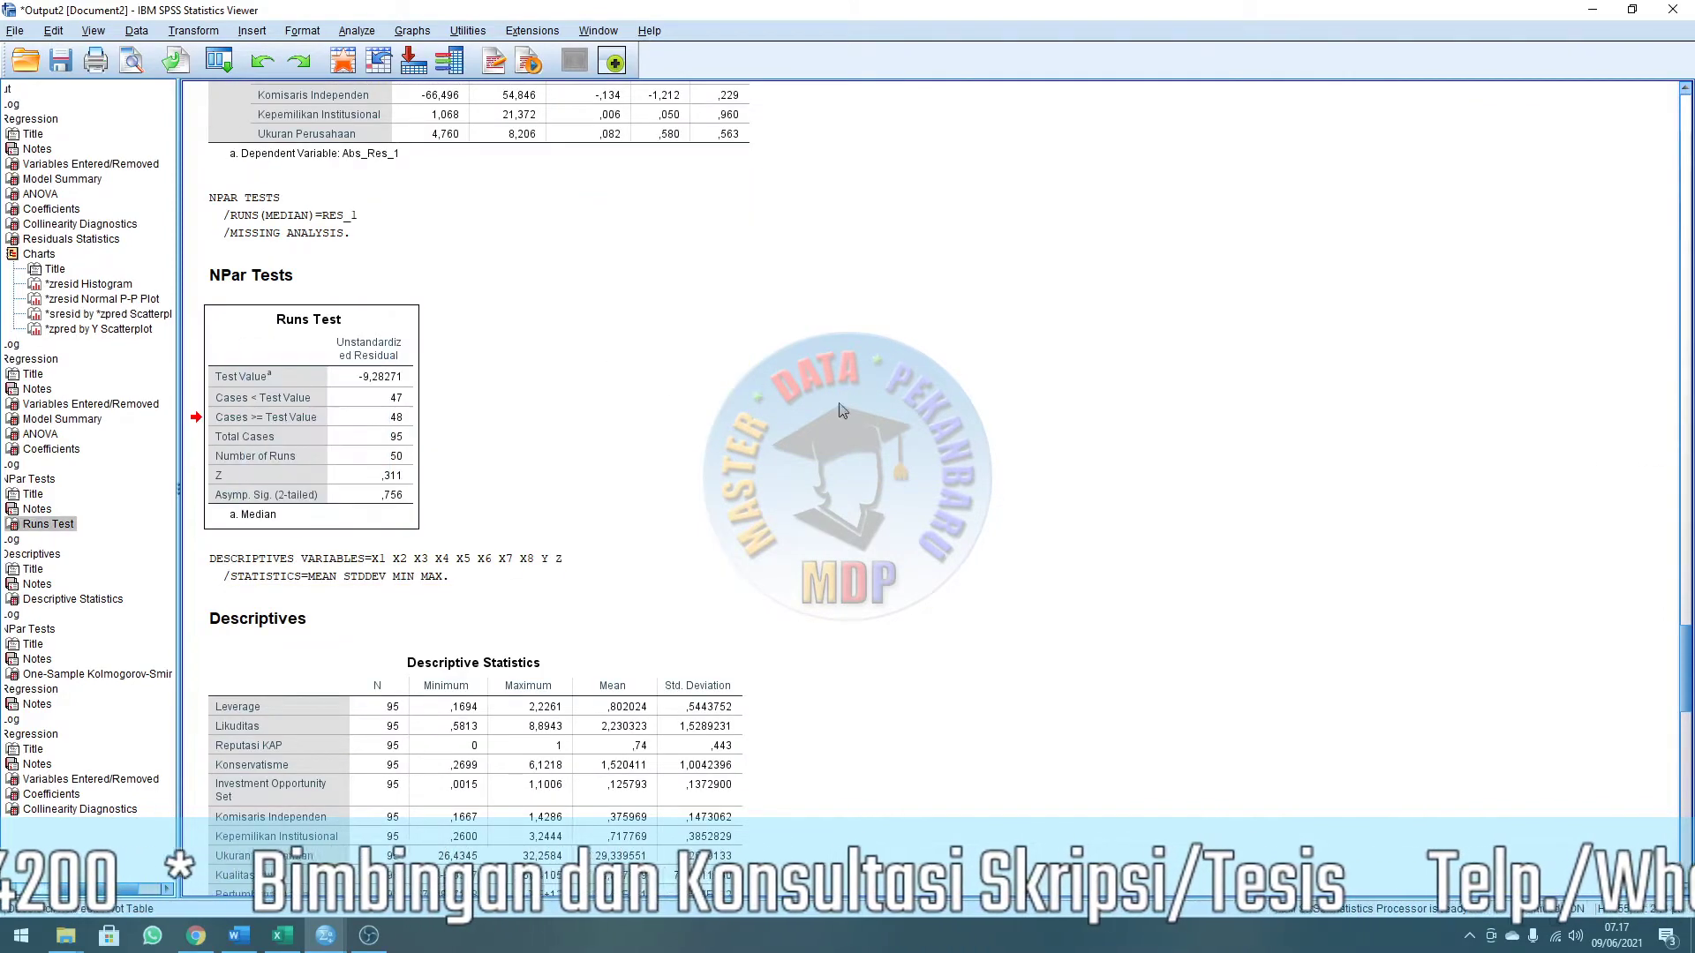
pyautogui.hotkey('alt', 'Tab')
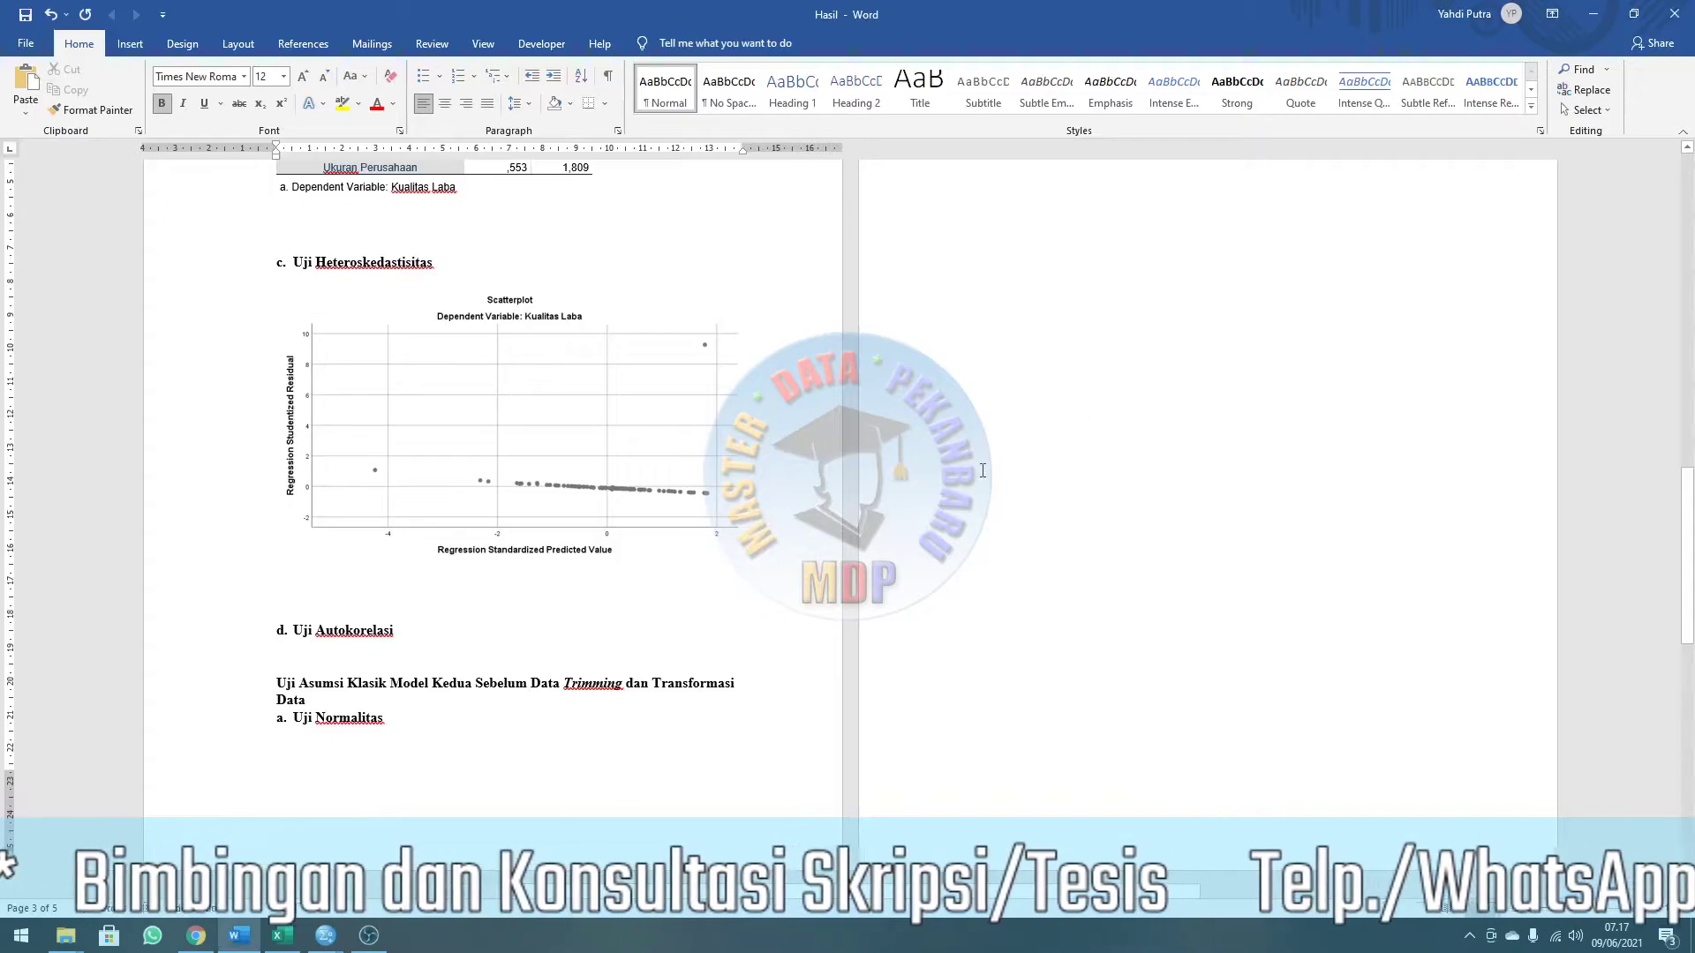
pyautogui.hotkey('ctrl', 'v')
pyautogui.scroll(3, 1087, 519)
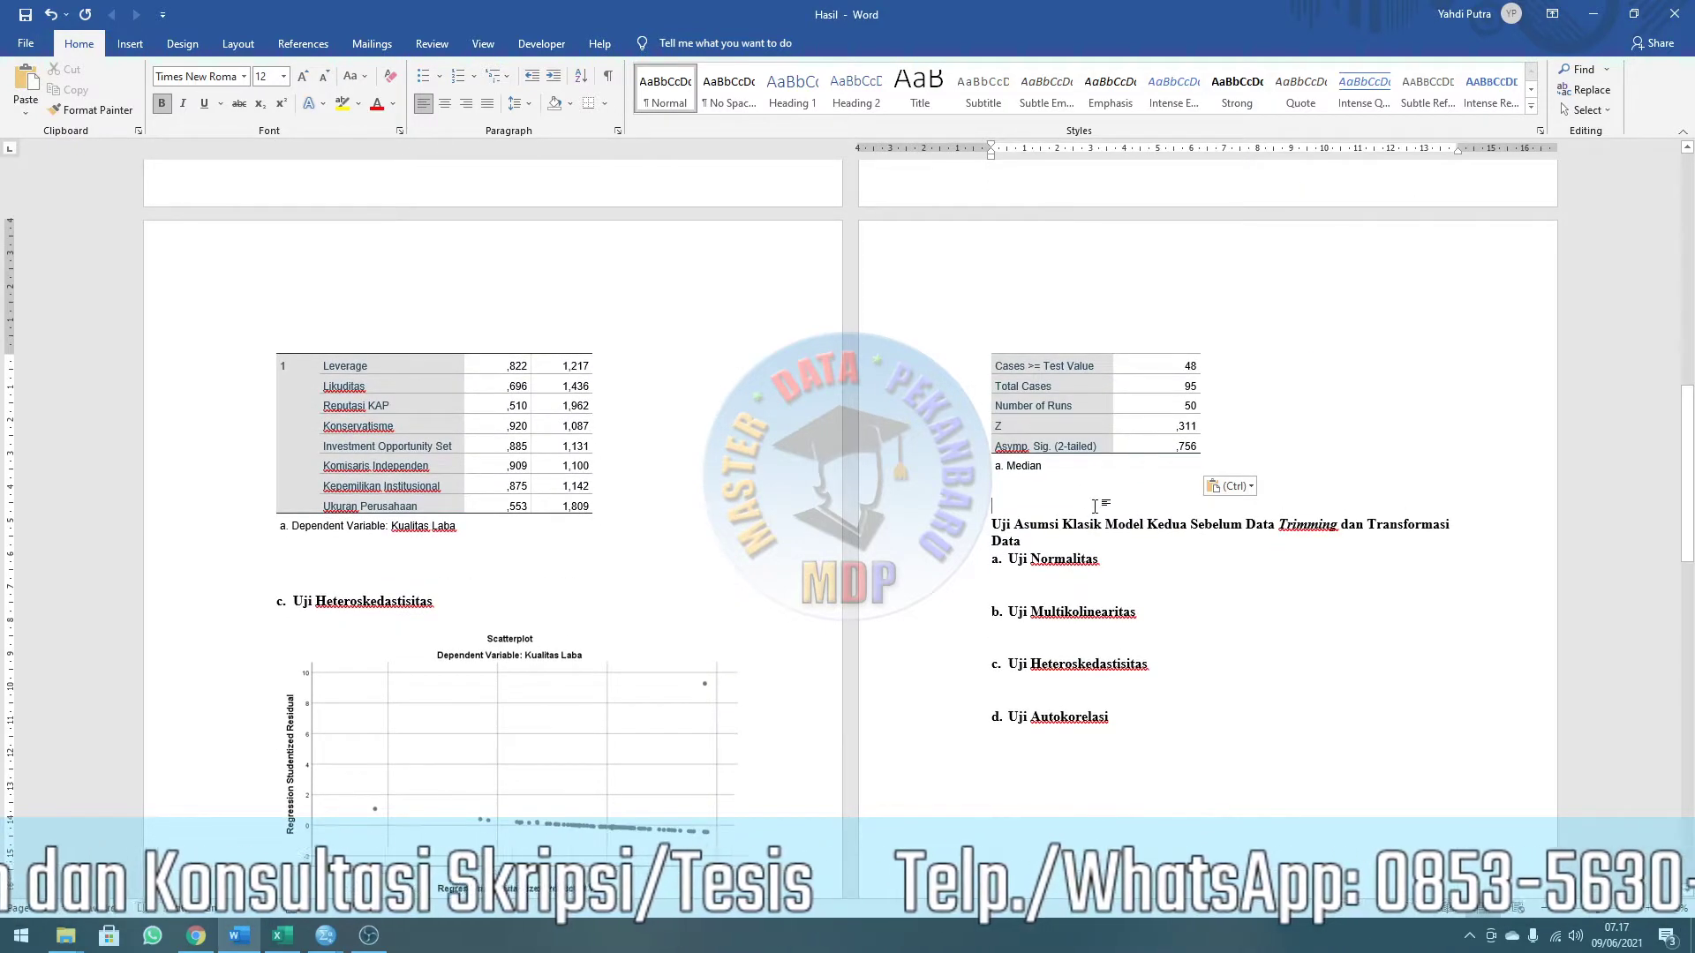
# Compare the Descriptive Statistics table in the Hasil document with the descriptive statistics section of the sample Bab 4 PDF.
pyautogui.scroll(10, 1095, 508)
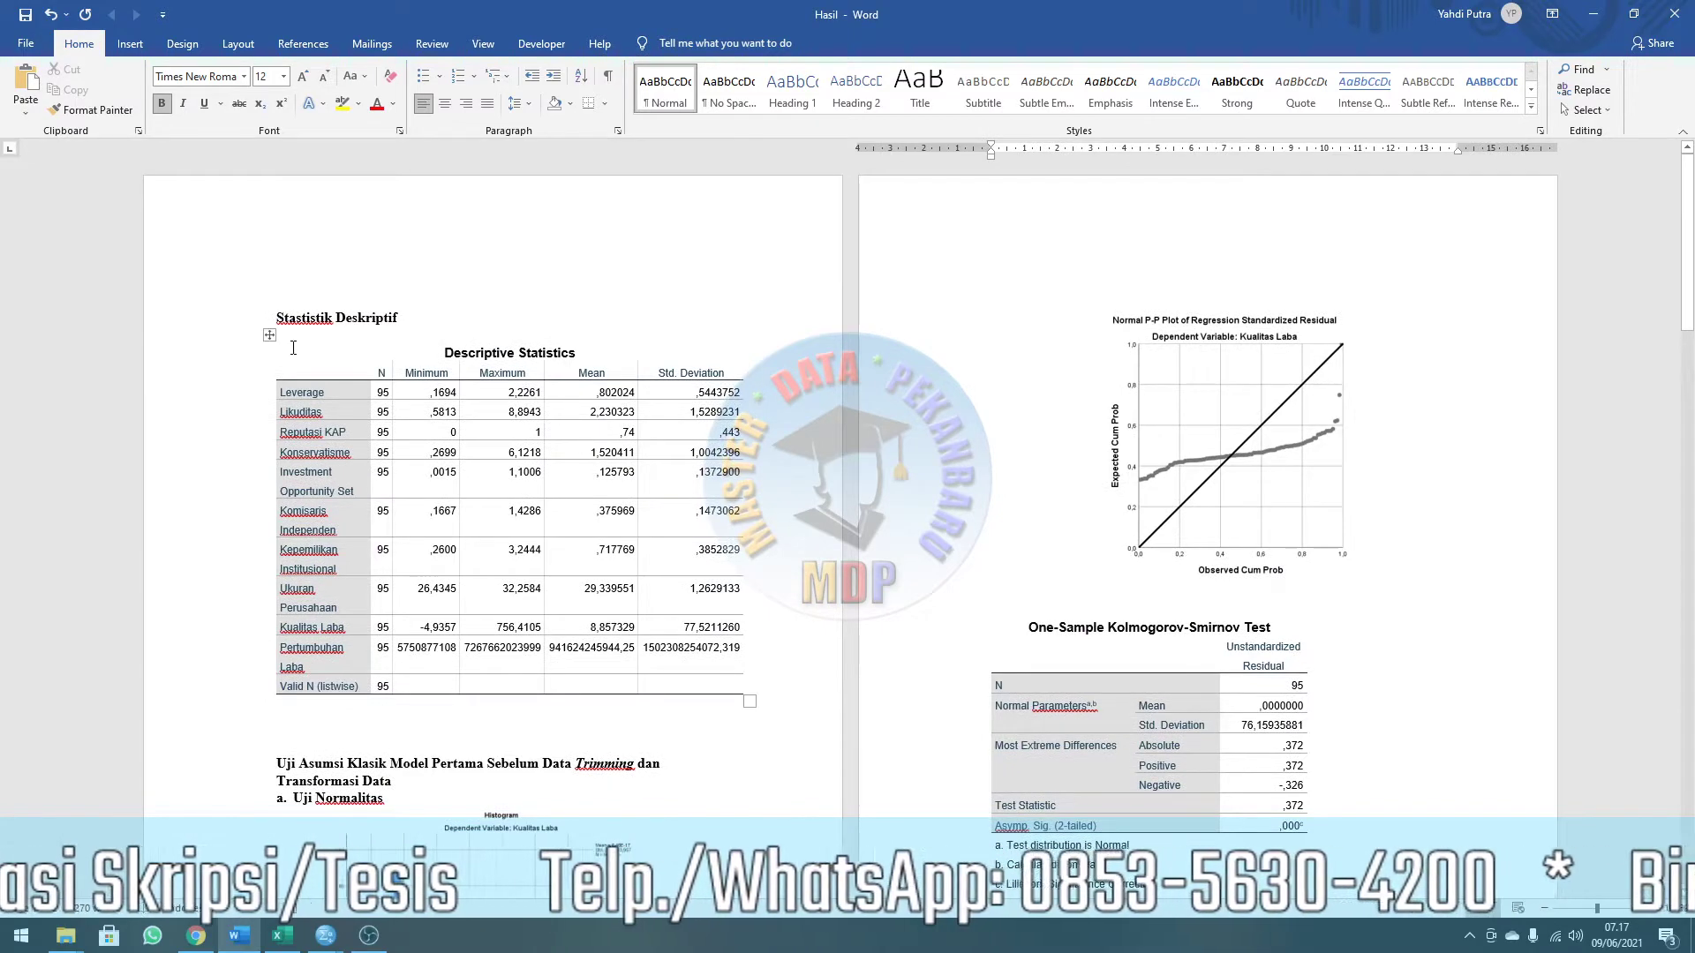
pyautogui.click(271, 336)
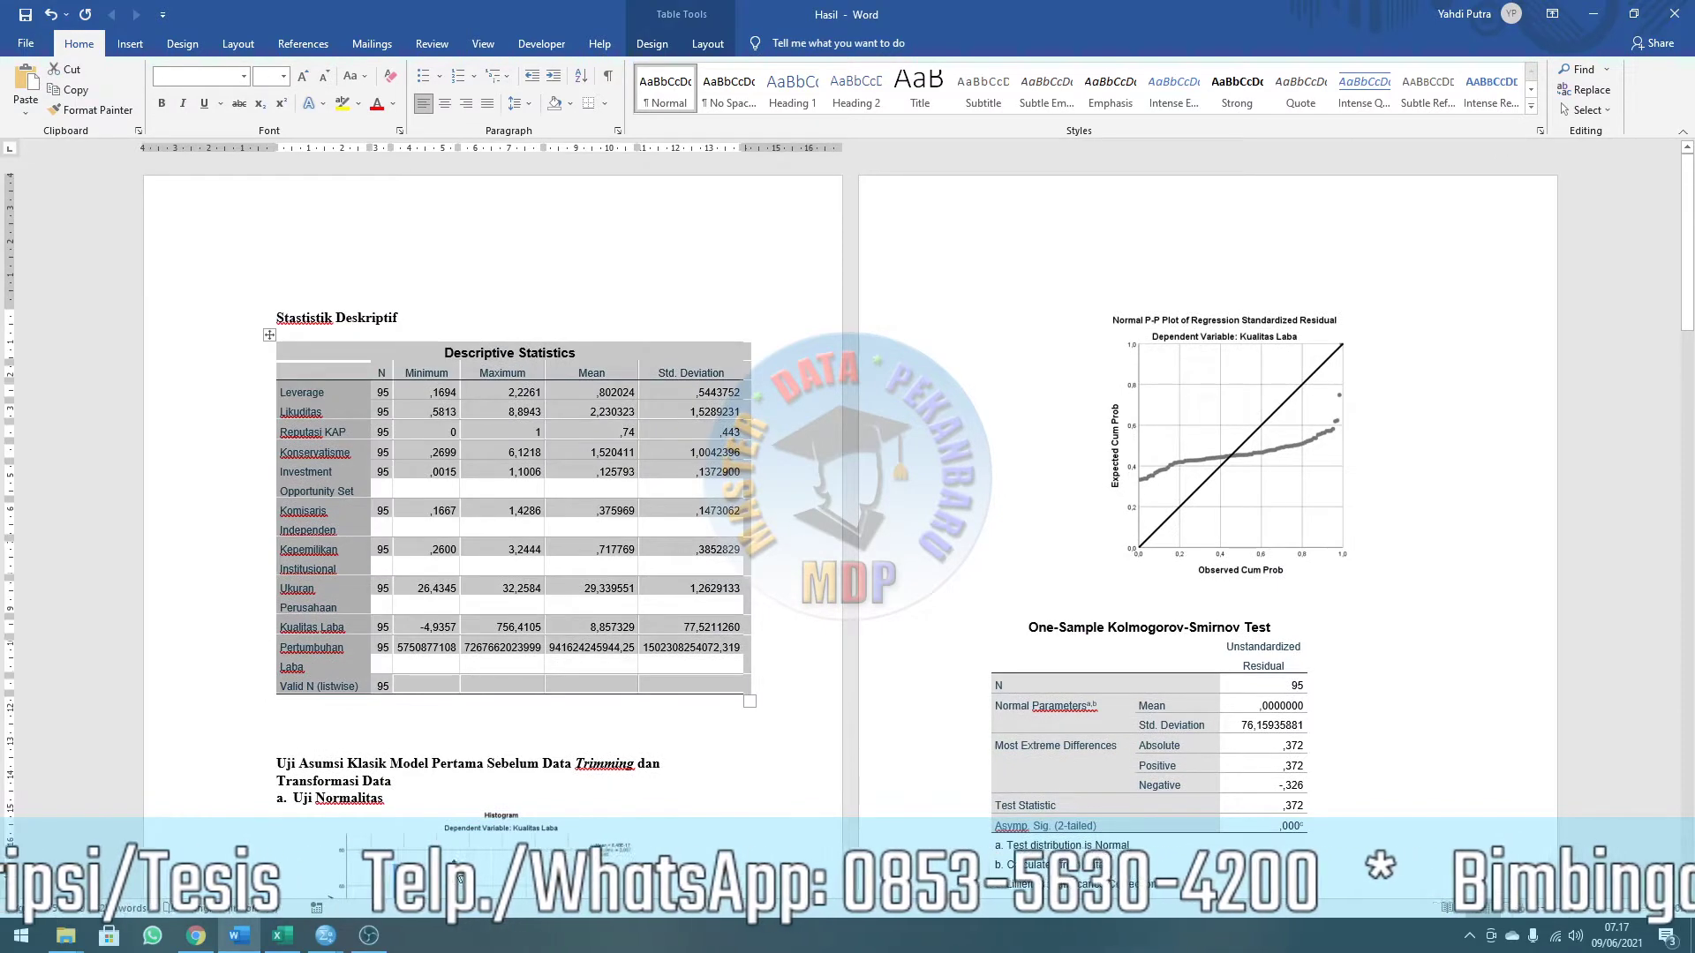
pyautogui.hotkey('alt', 'Tab')
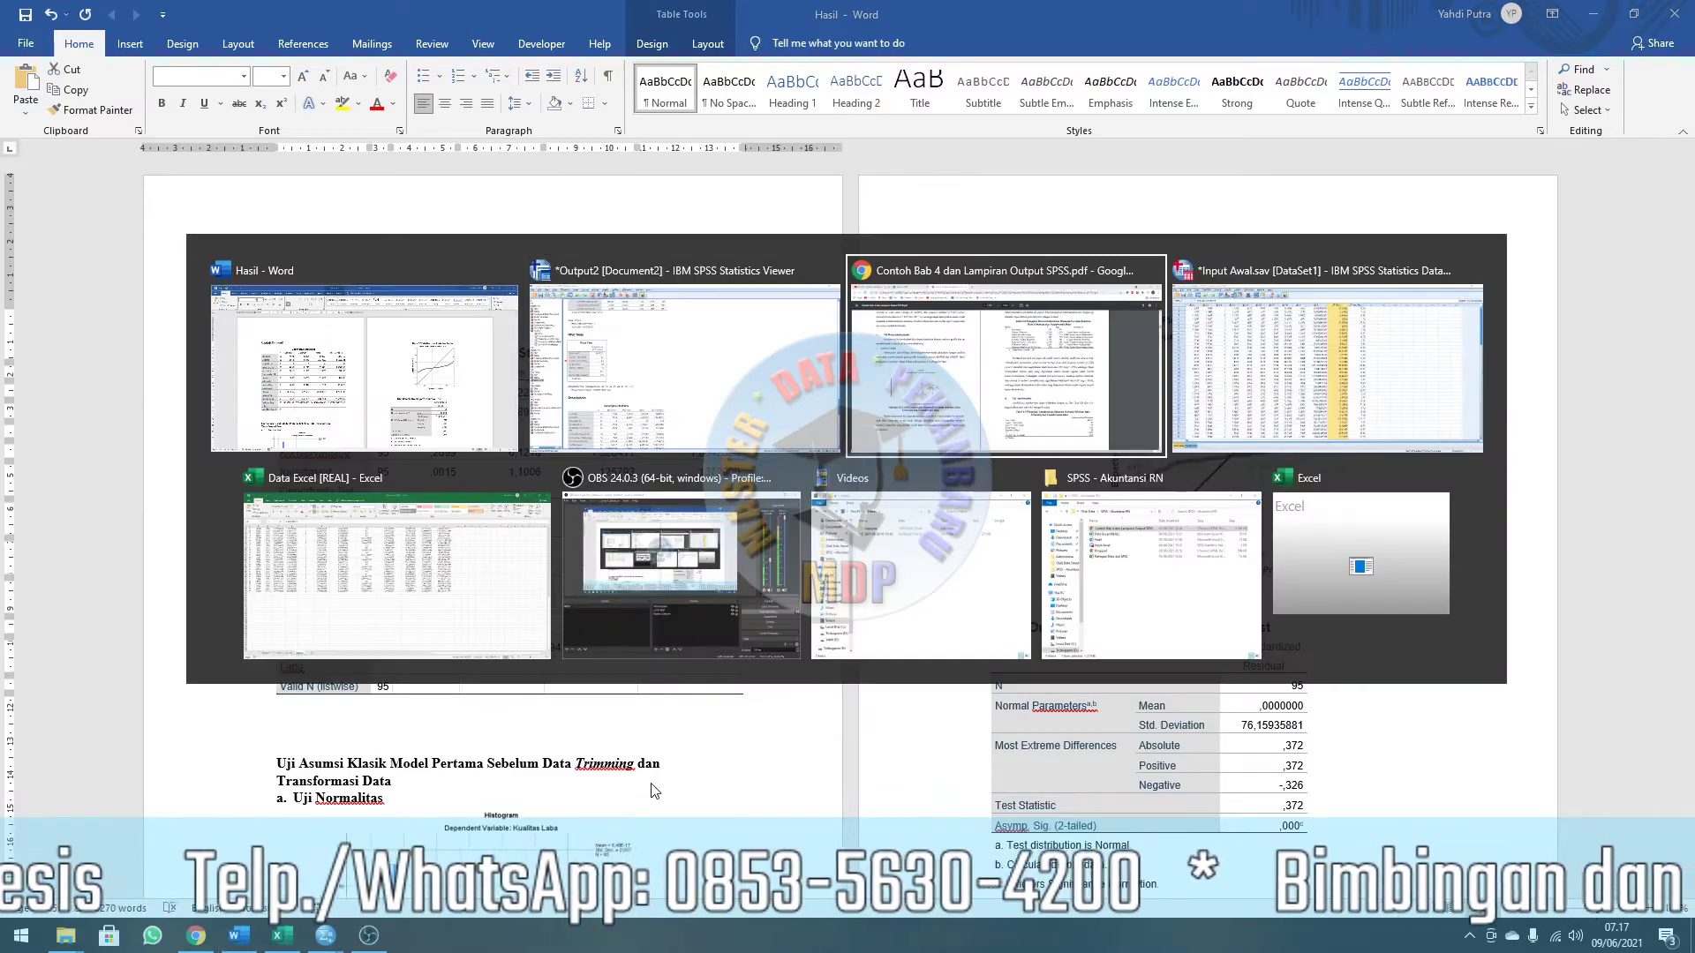
pyautogui.click(1001, 368)
pyautogui.scroll(20, 1034, 366)
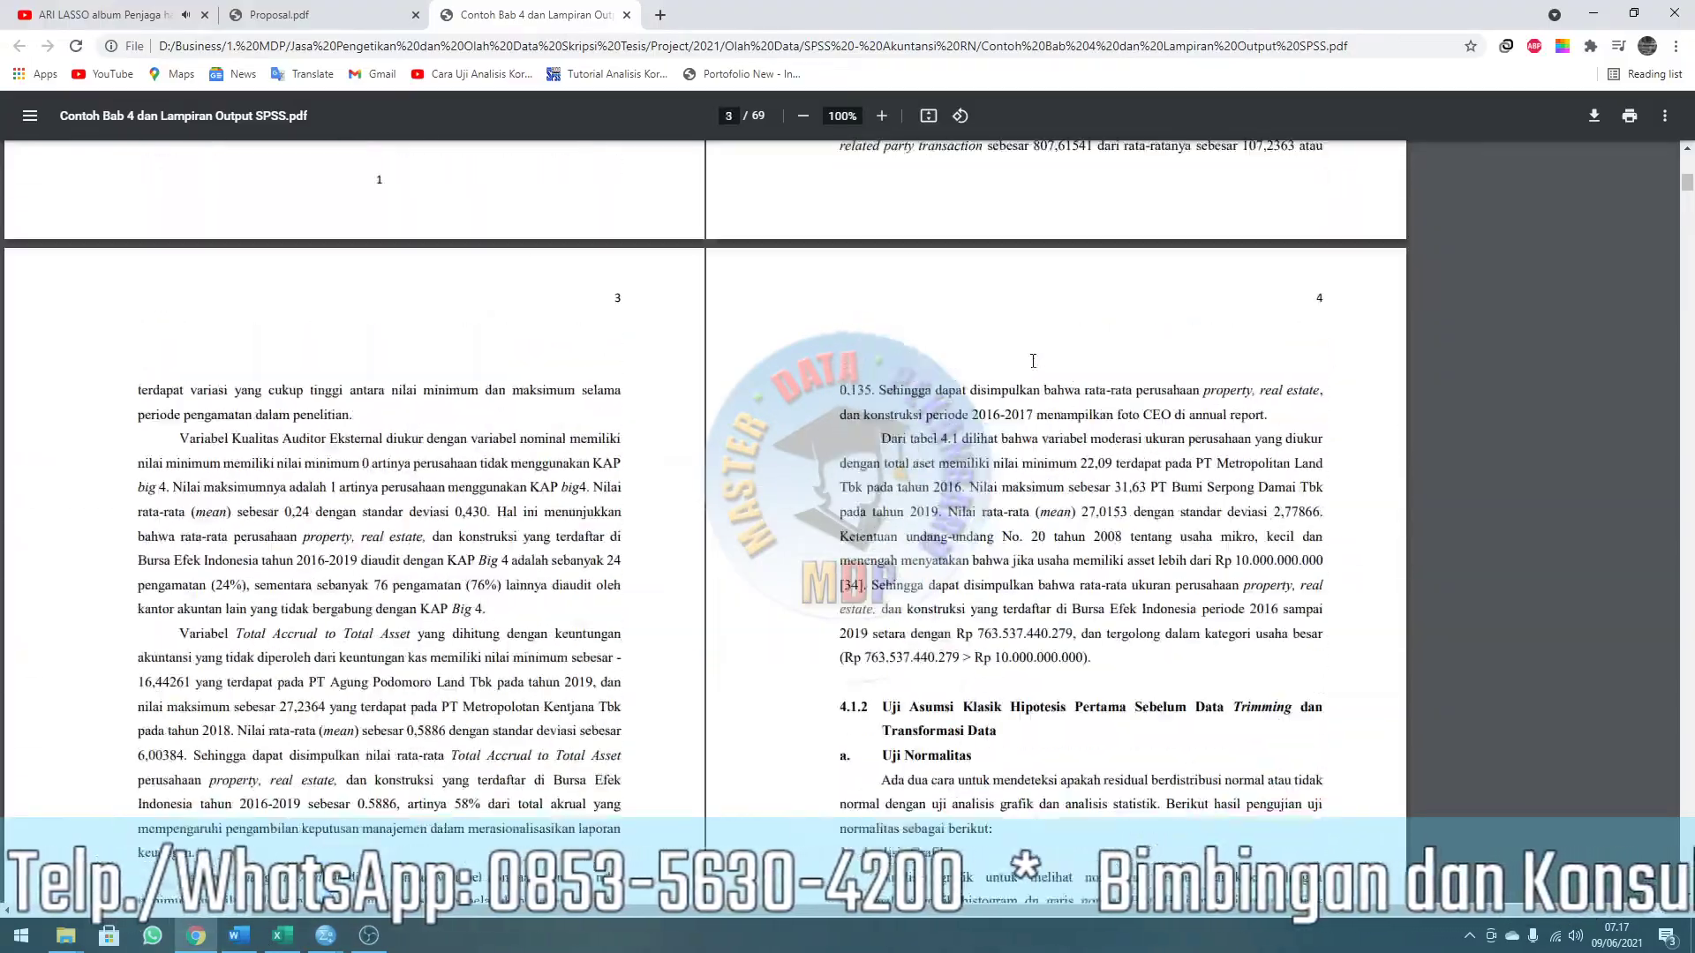
pyautogui.scroll(-5, 472, 388)
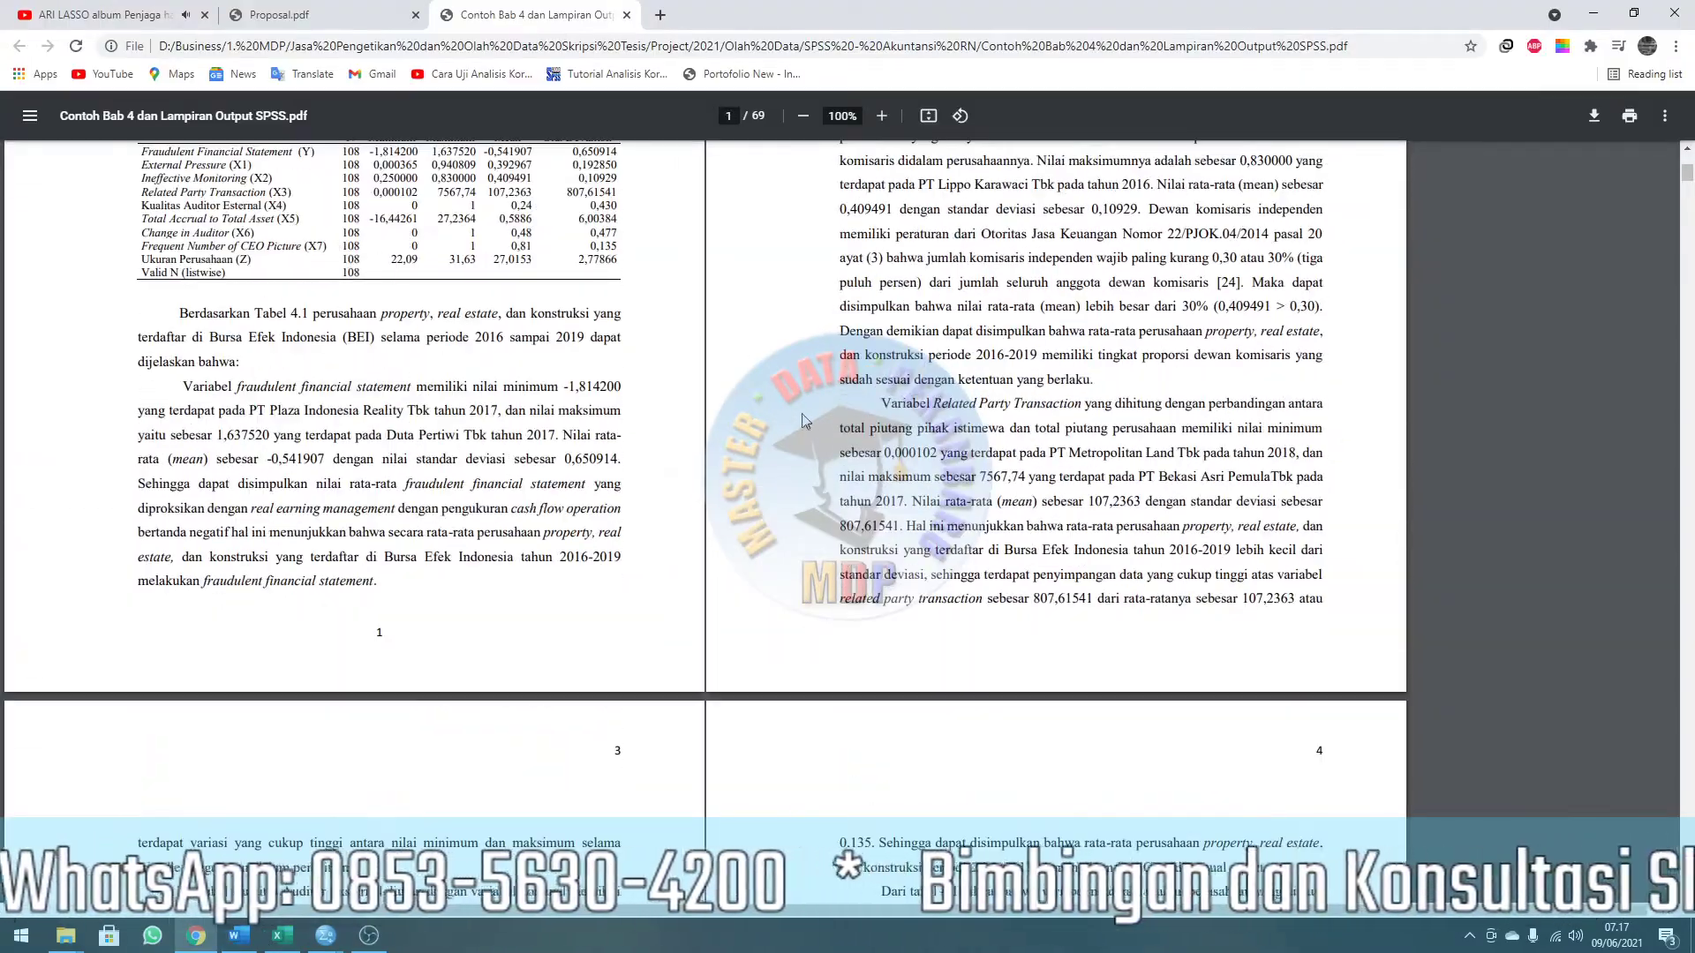
pyautogui.scroll(5, 472, 388)
pyautogui.hotkey('alt', 'Tab')
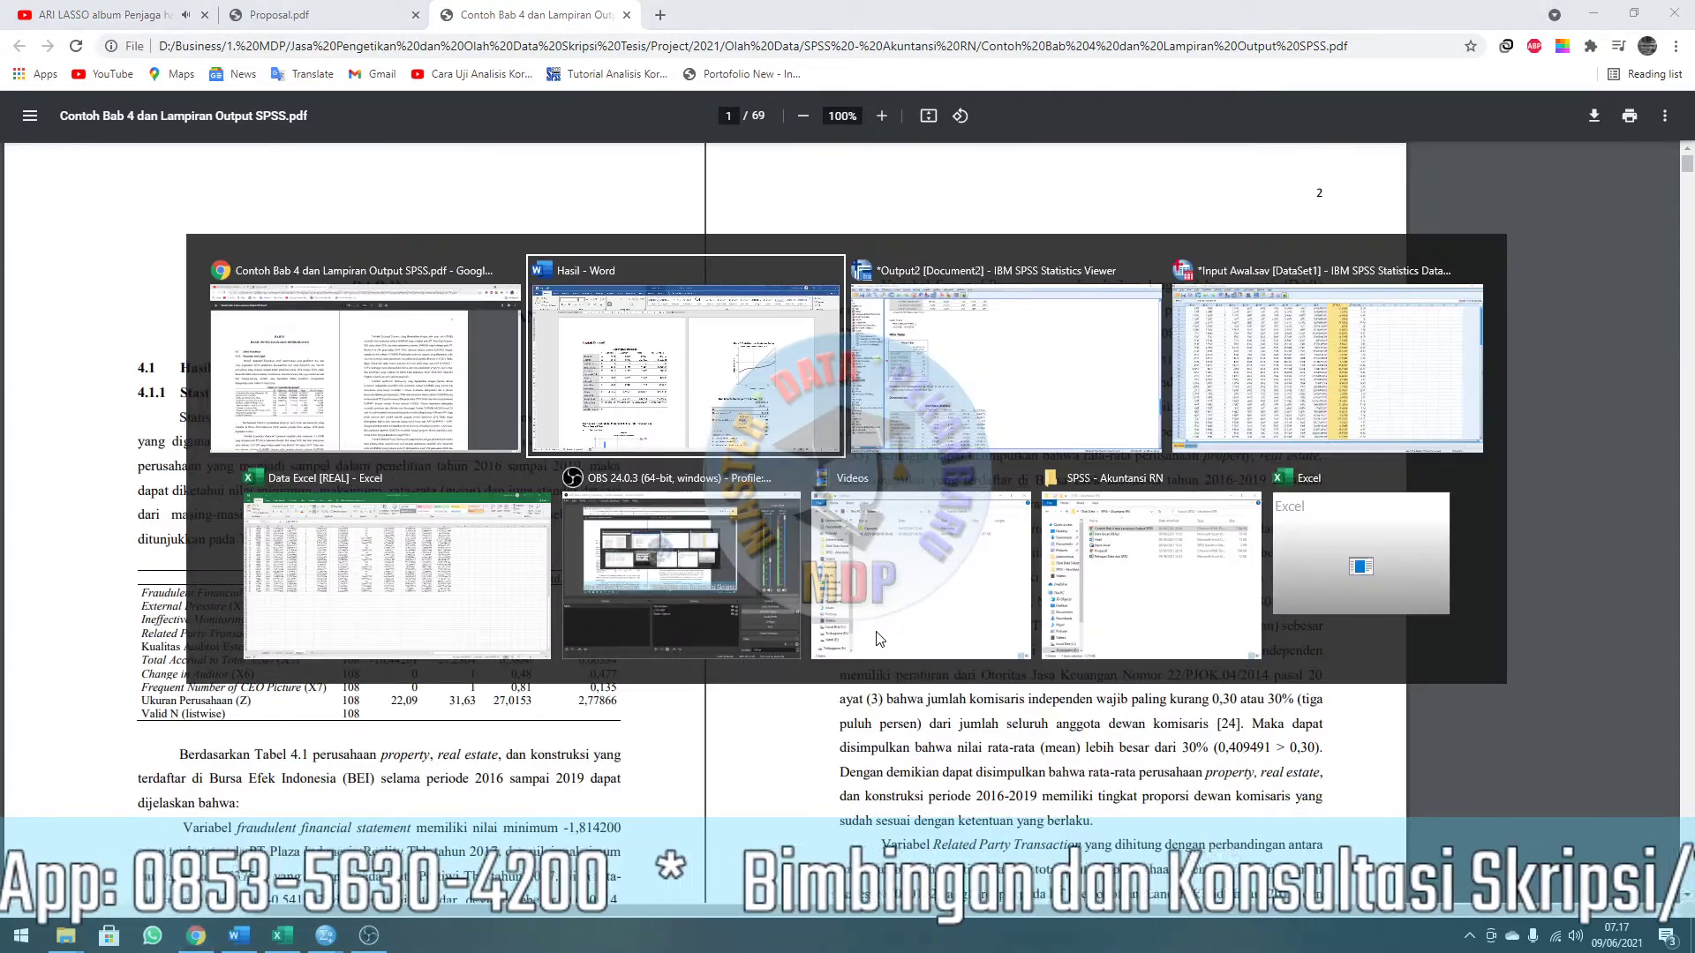
# Review the histogram, Normal P-P plot and Kolmogorov-Smirnov table under Uji Normalitas in the Hasil document.
pyautogui.scroll(-8, 491, 503)
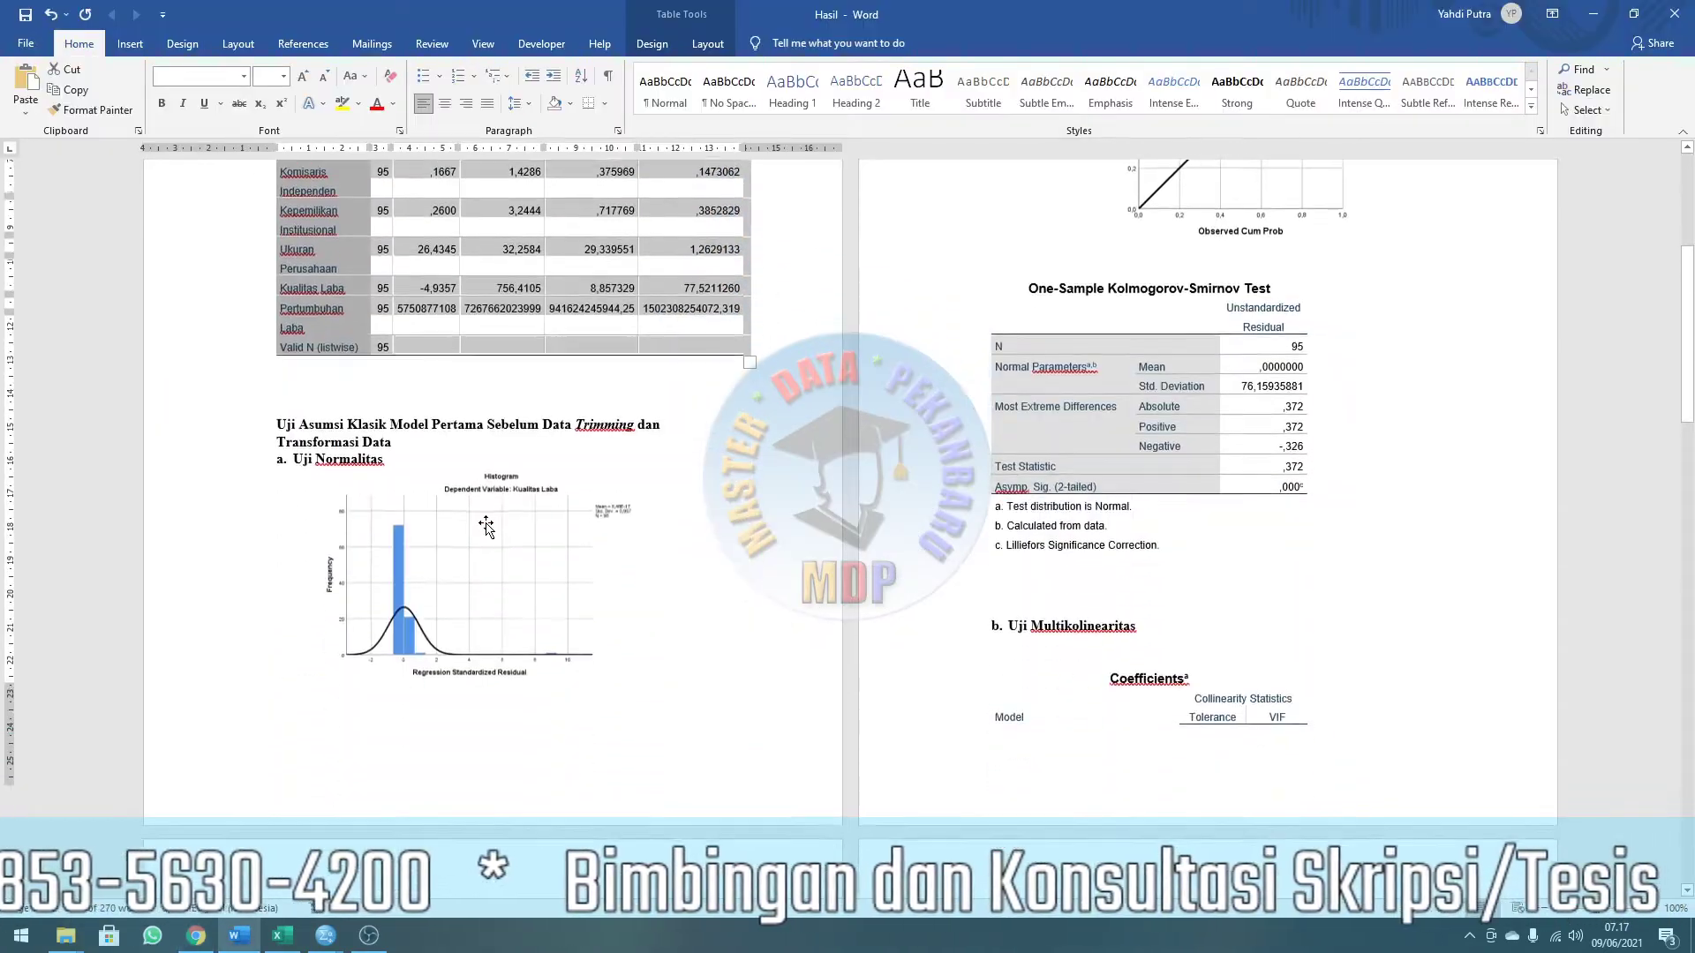
pyautogui.scroll(5, 442, 508)
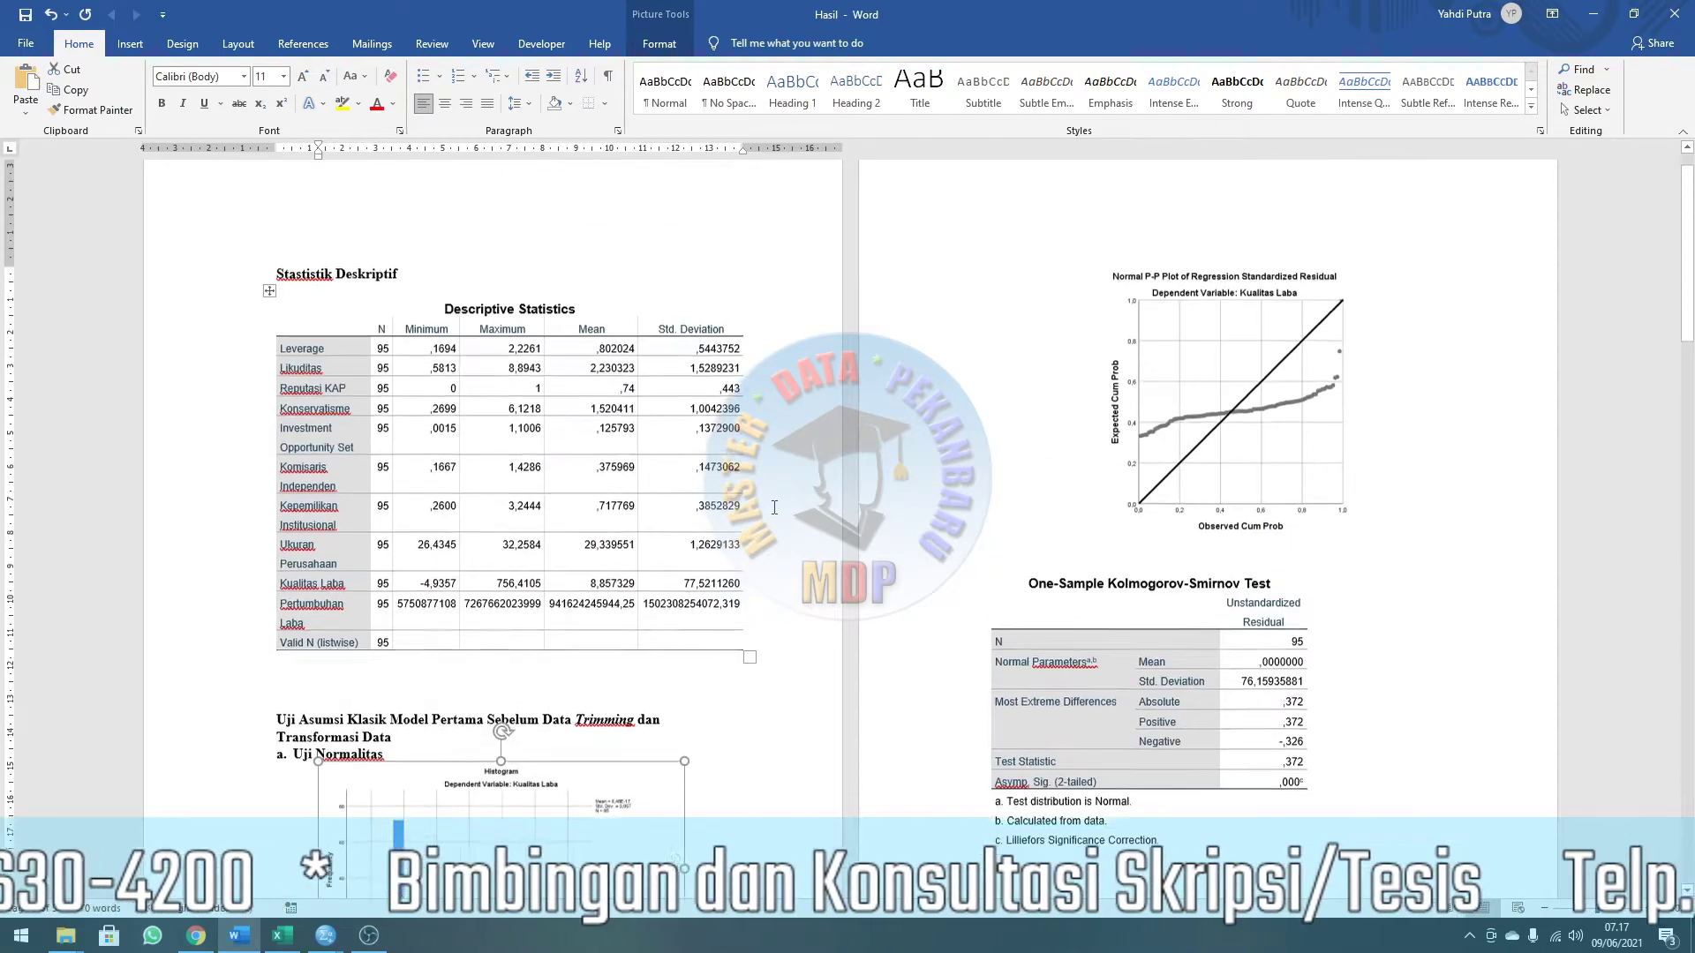
pyautogui.scroll(-2, 393, 510)
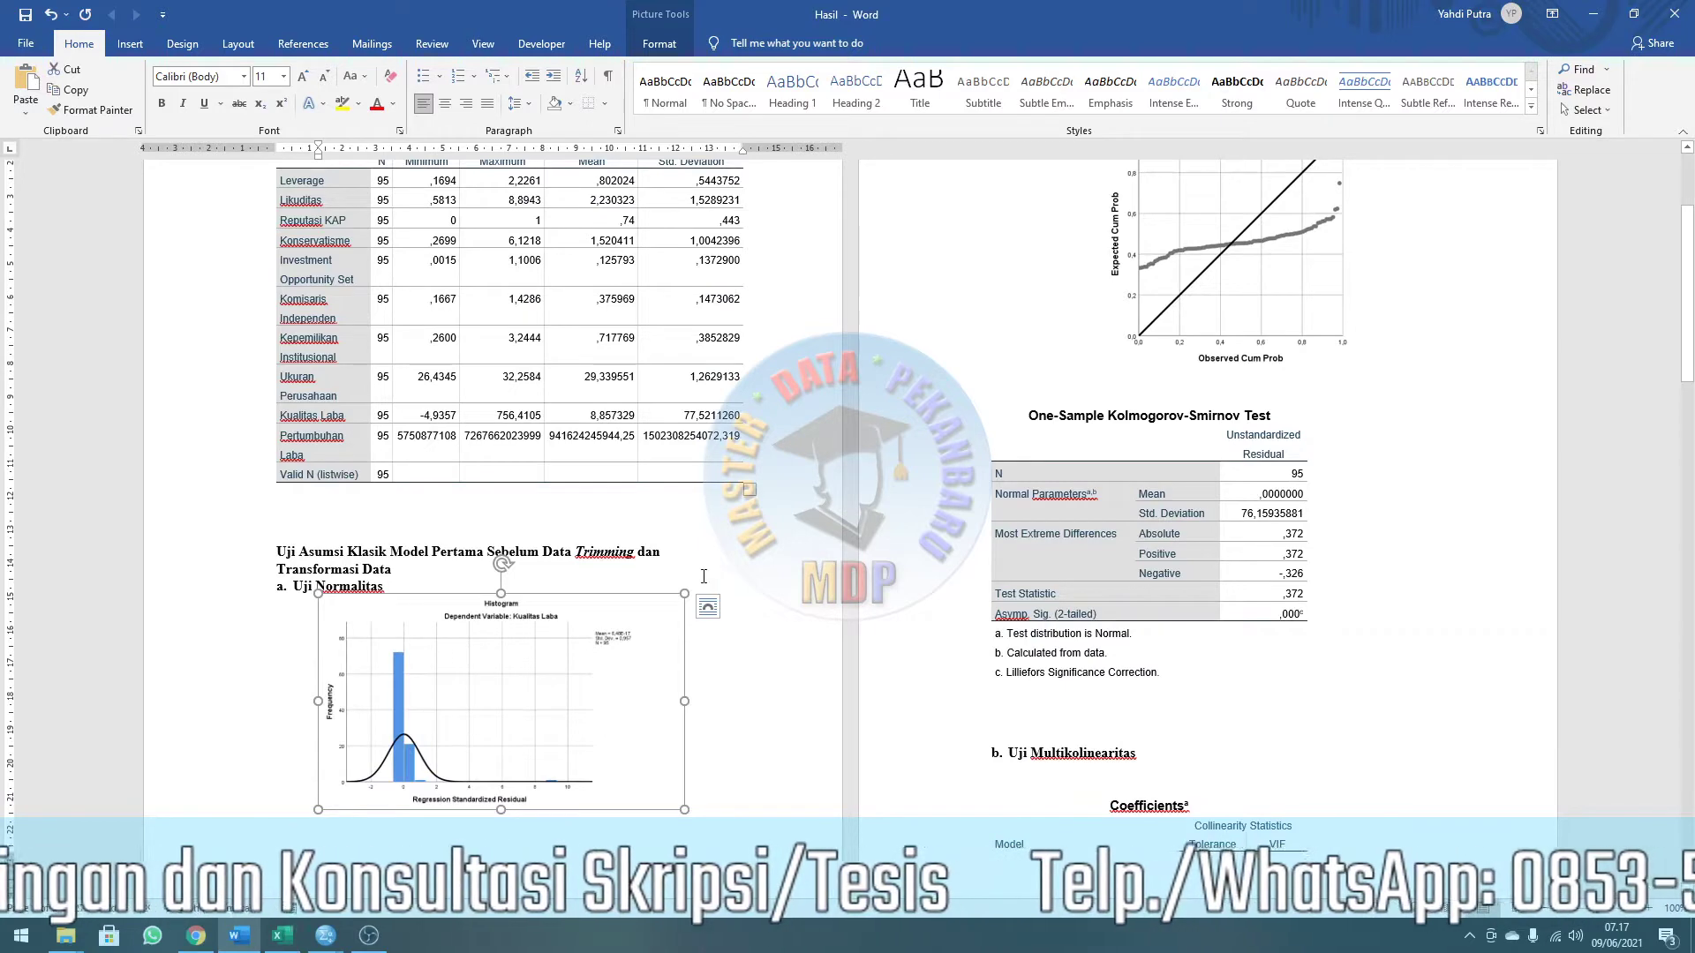
pyautogui.scroll(3, 1200, 344)
pyautogui.click(1245, 316)
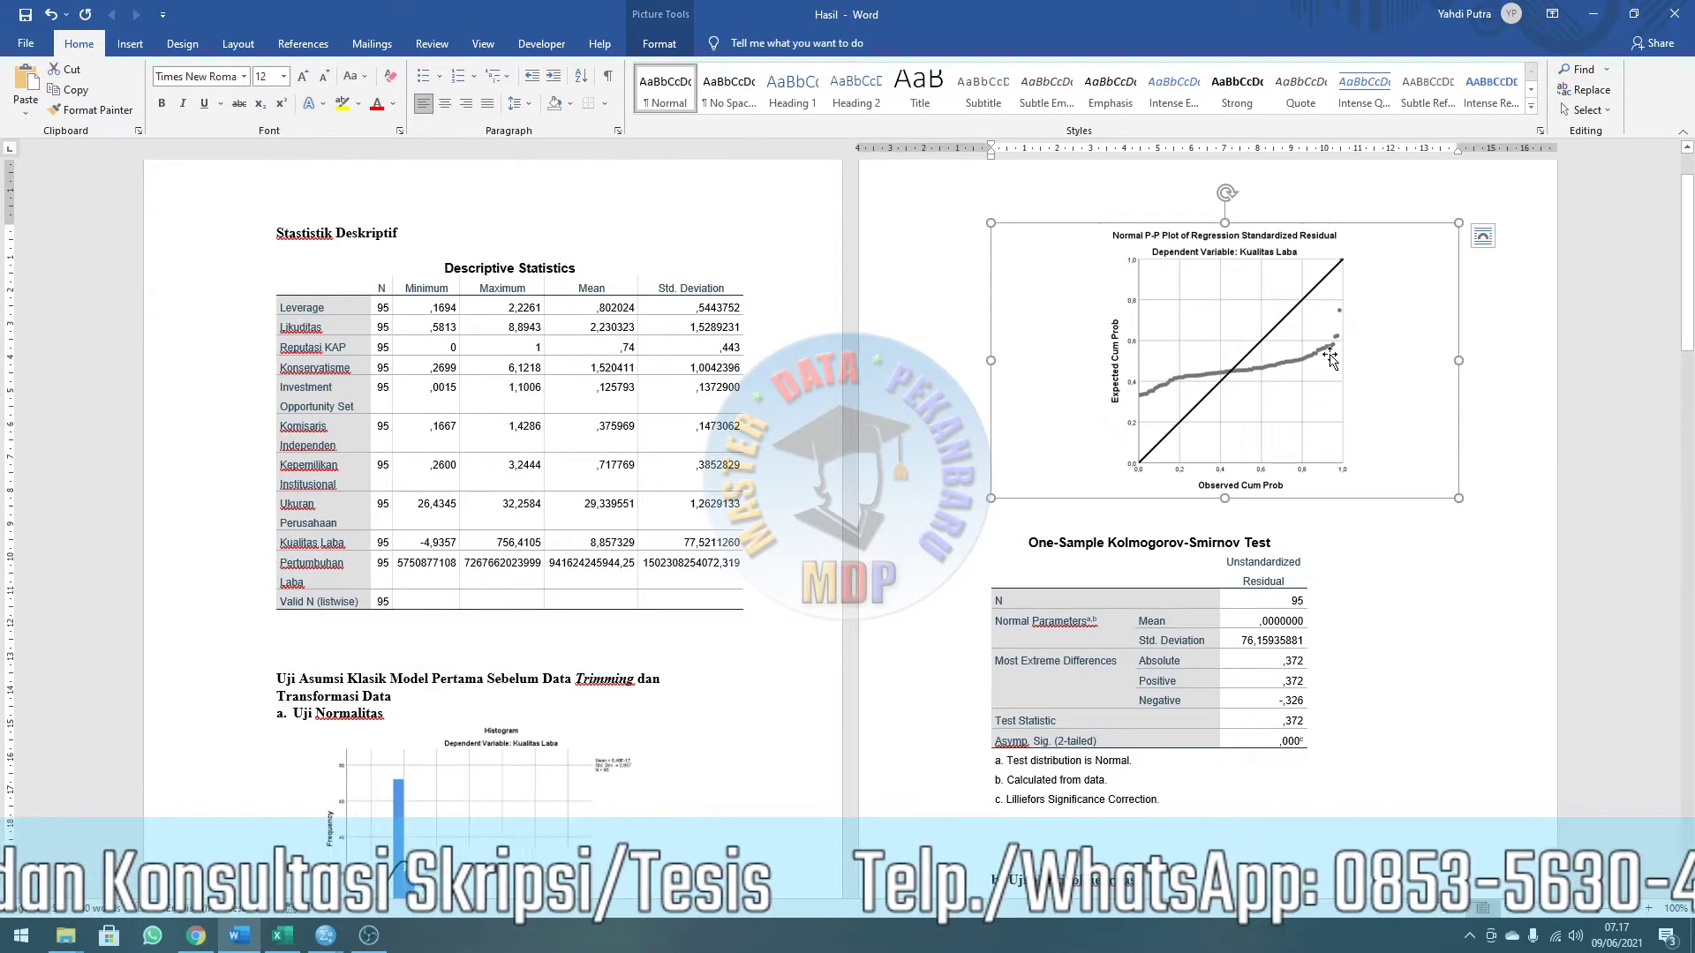
pyautogui.scroll(-4, 992, 482)
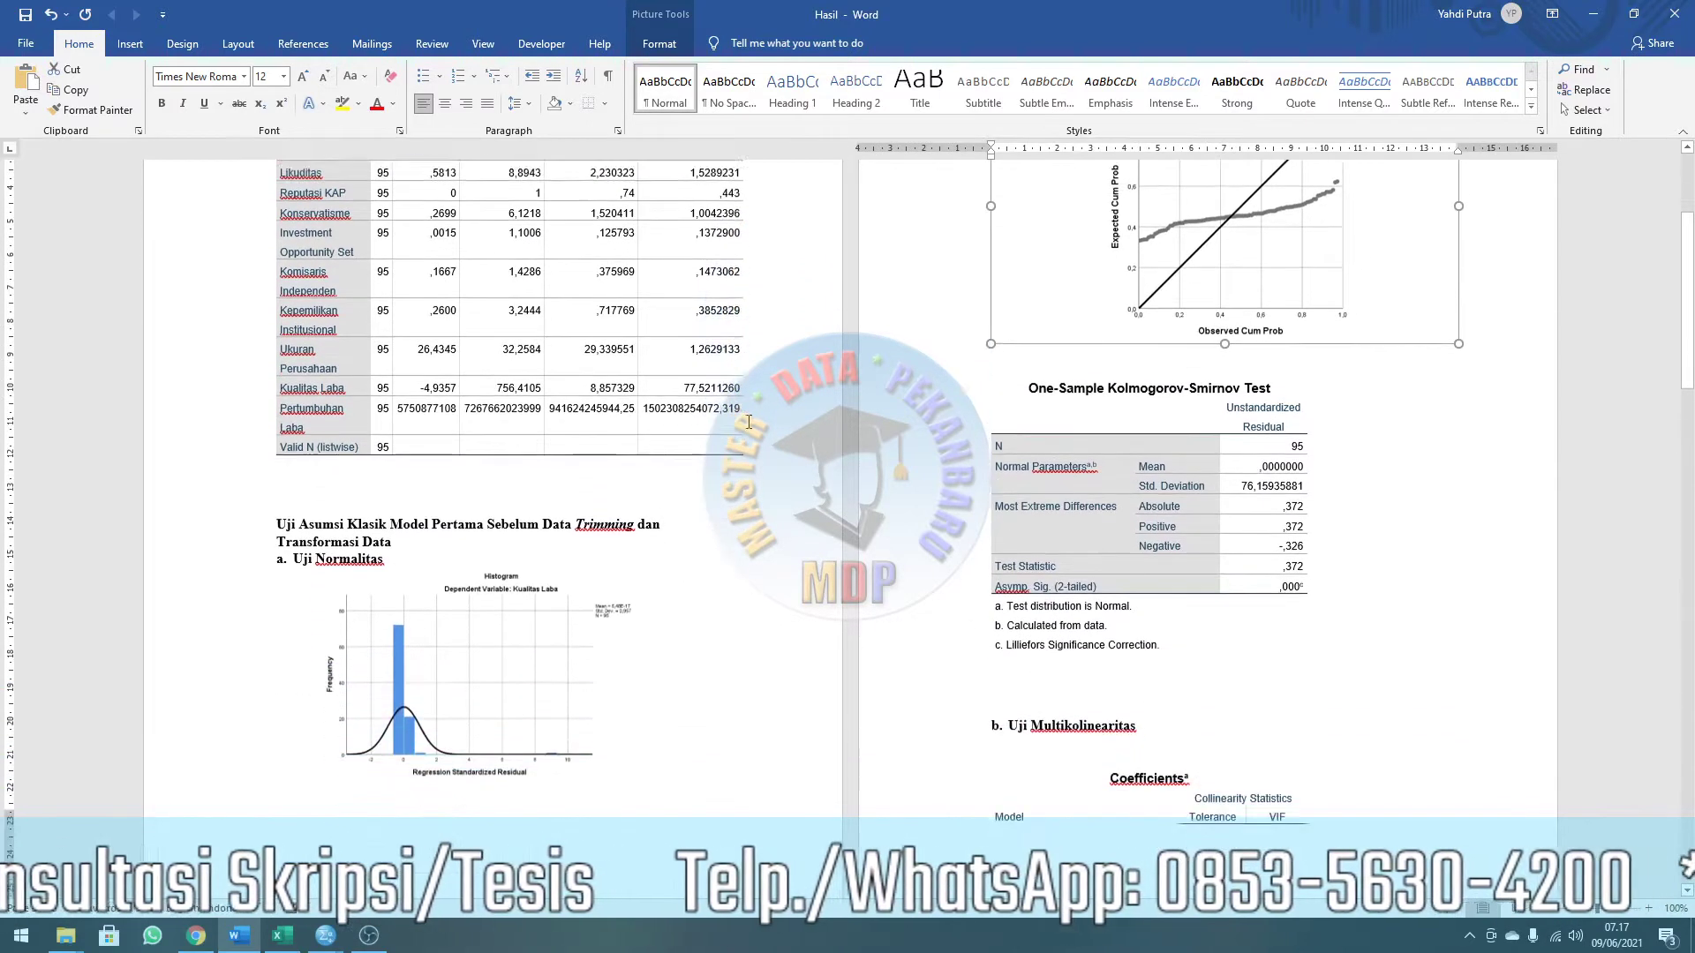
pyautogui.click(359, 655)
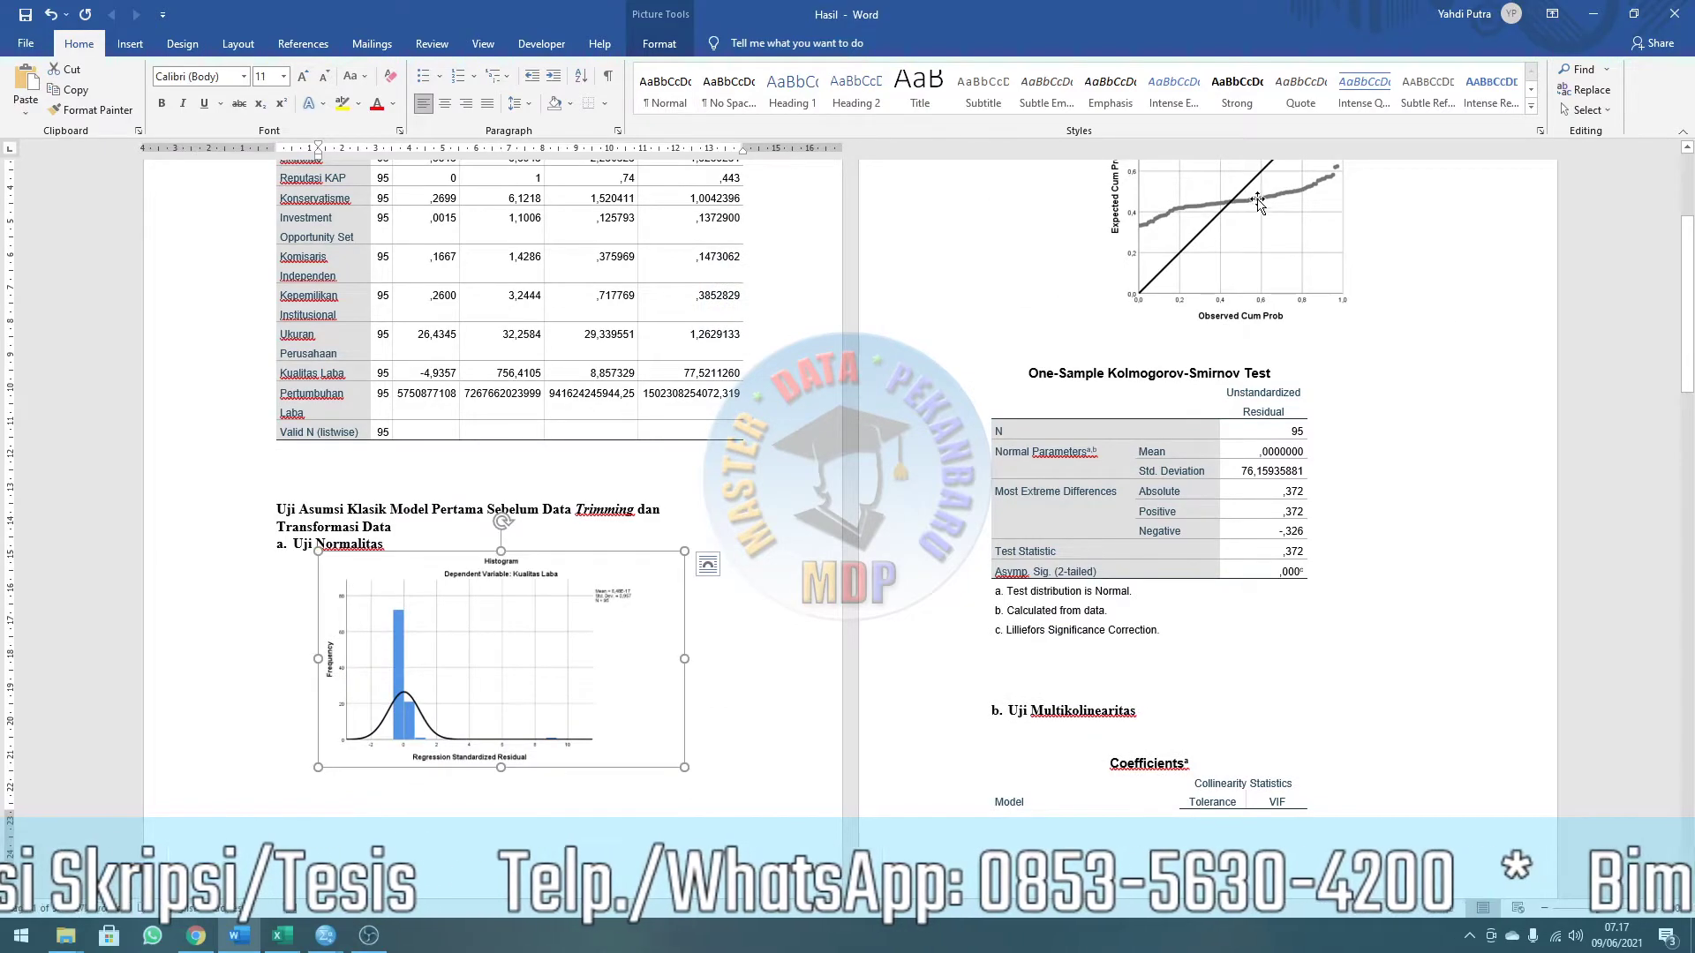
# Check the histogram and probability plot discussion in the sample Bab 4 PDF against the normality charts in the Hasil document.
pyautogui.hotkey('alt', 'Tab')
pyautogui.scroll(-20, 1120, 283)
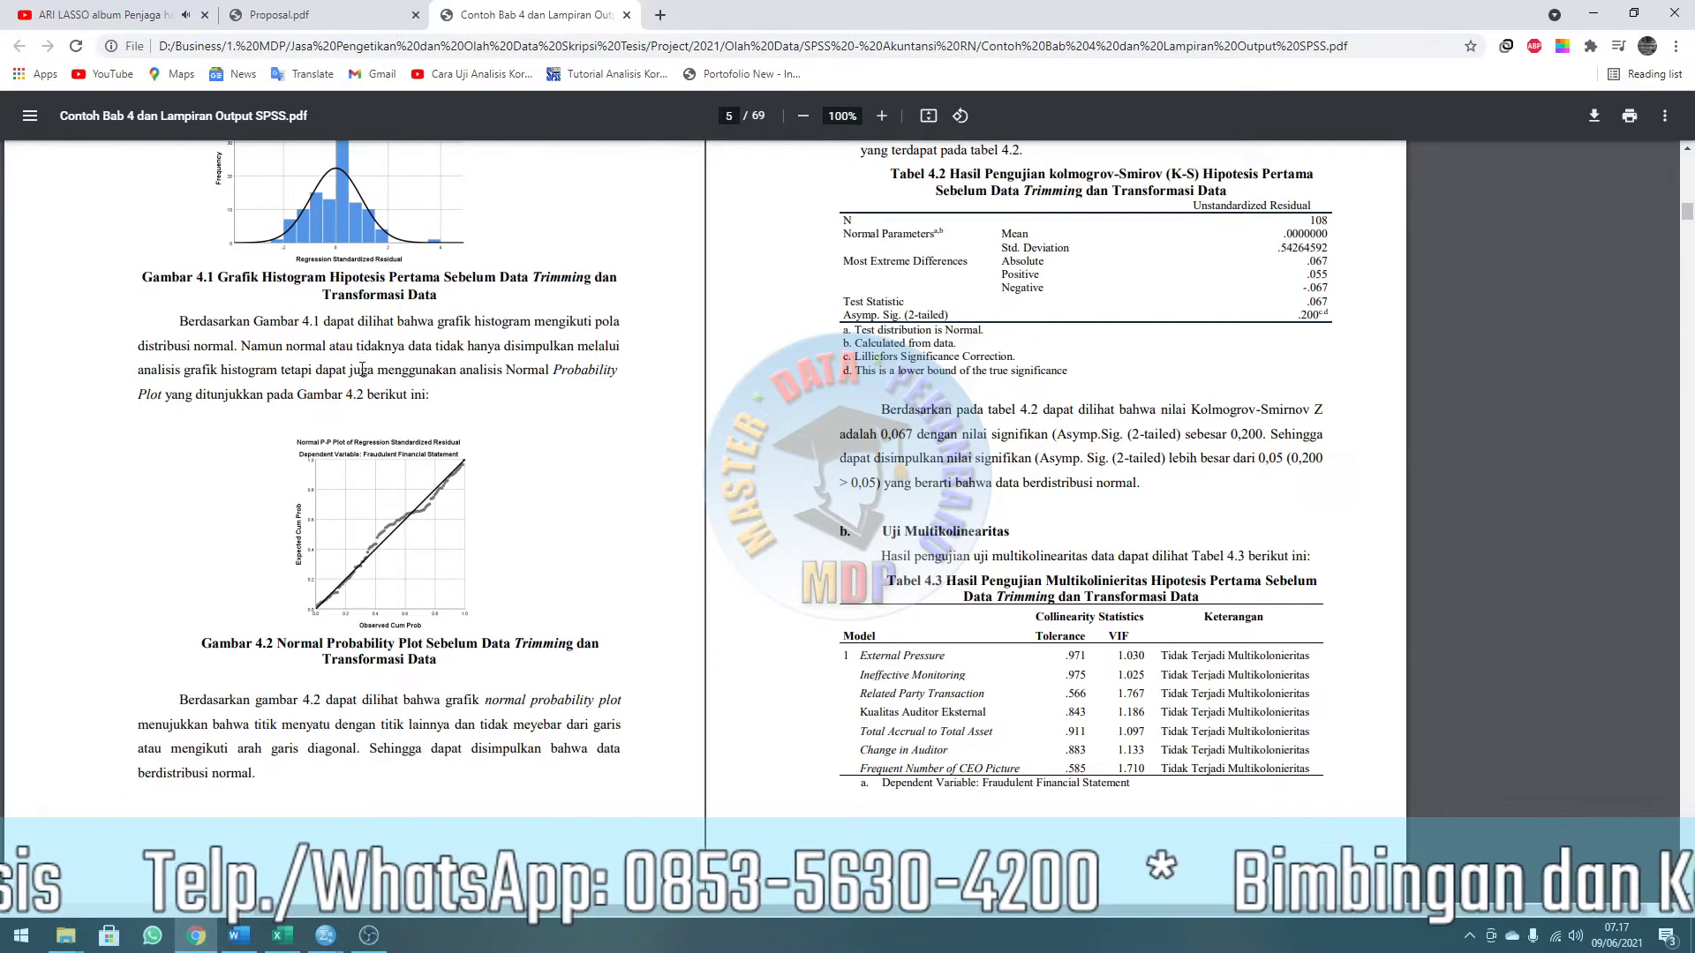
pyautogui.scroll(3, 362, 369)
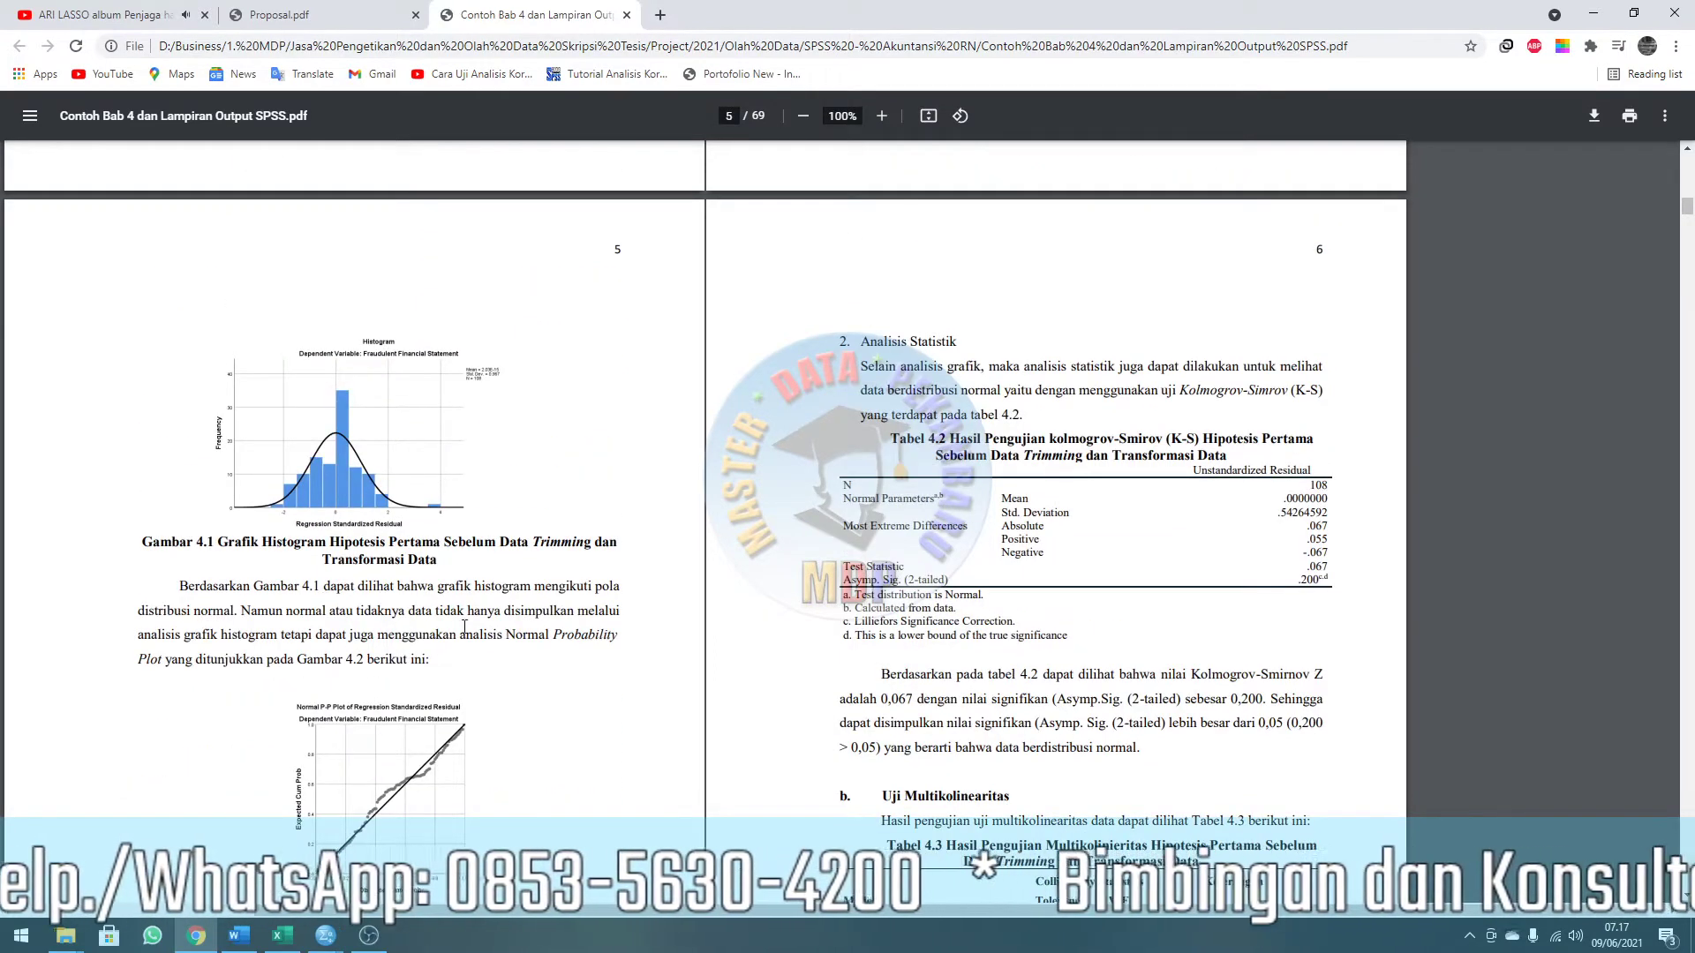
pyautogui.scroll(-2, 432, 616)
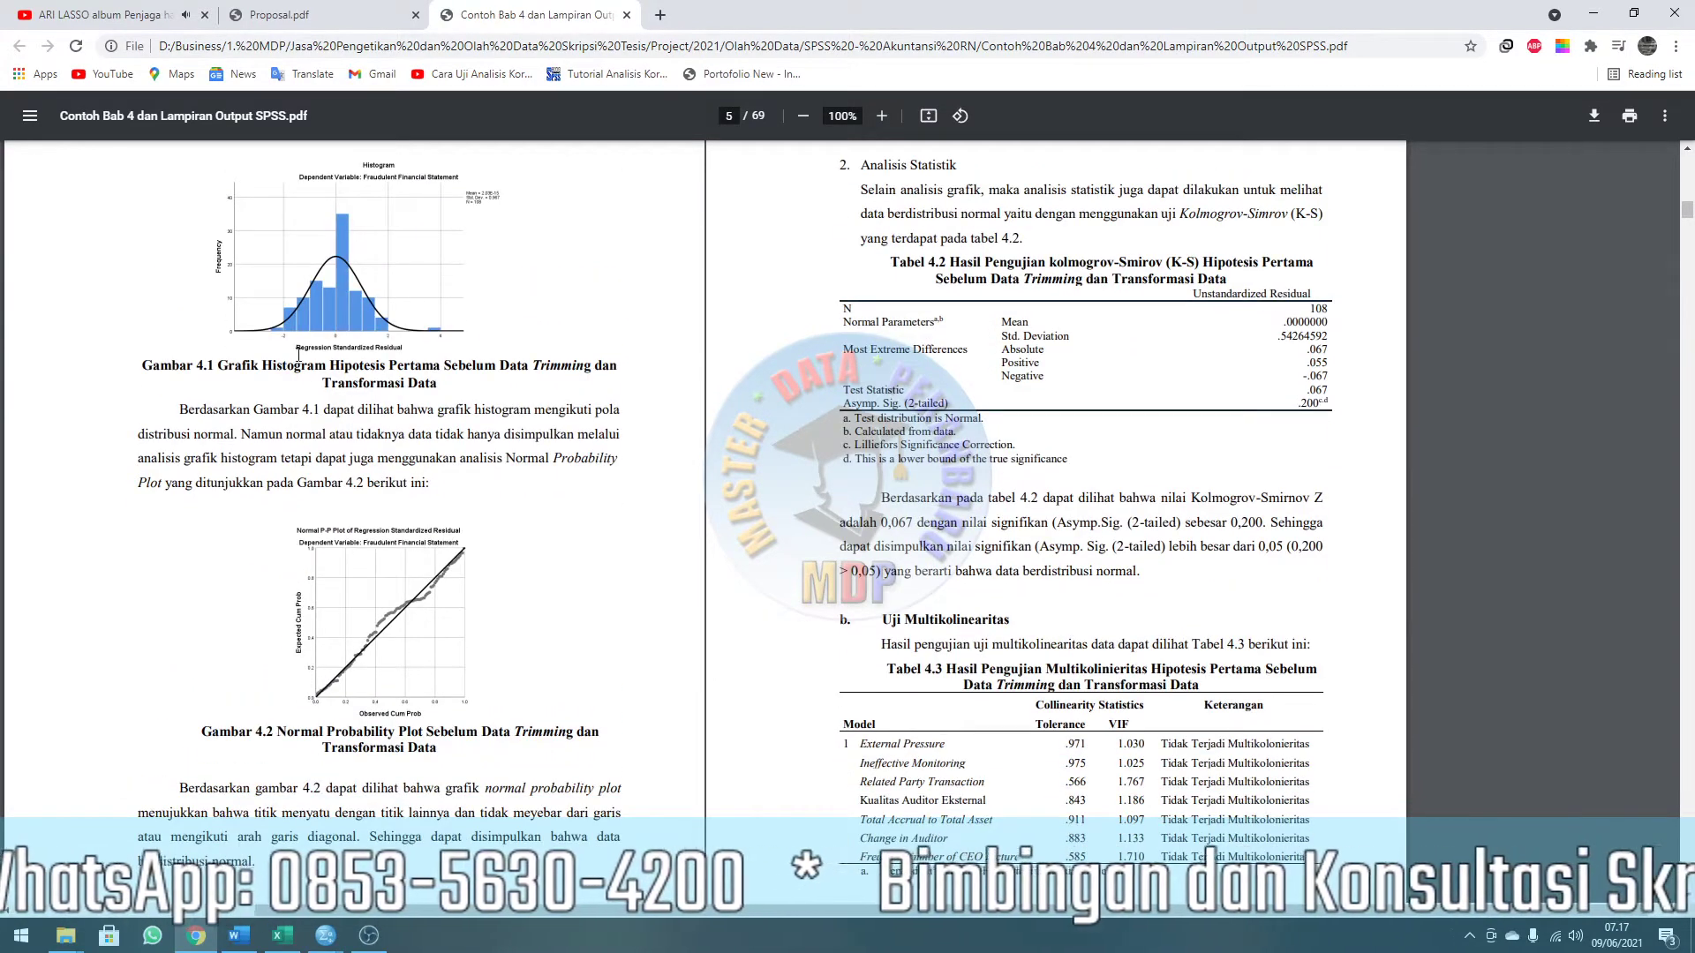
pyautogui.hotkey('alt', 'Tab')
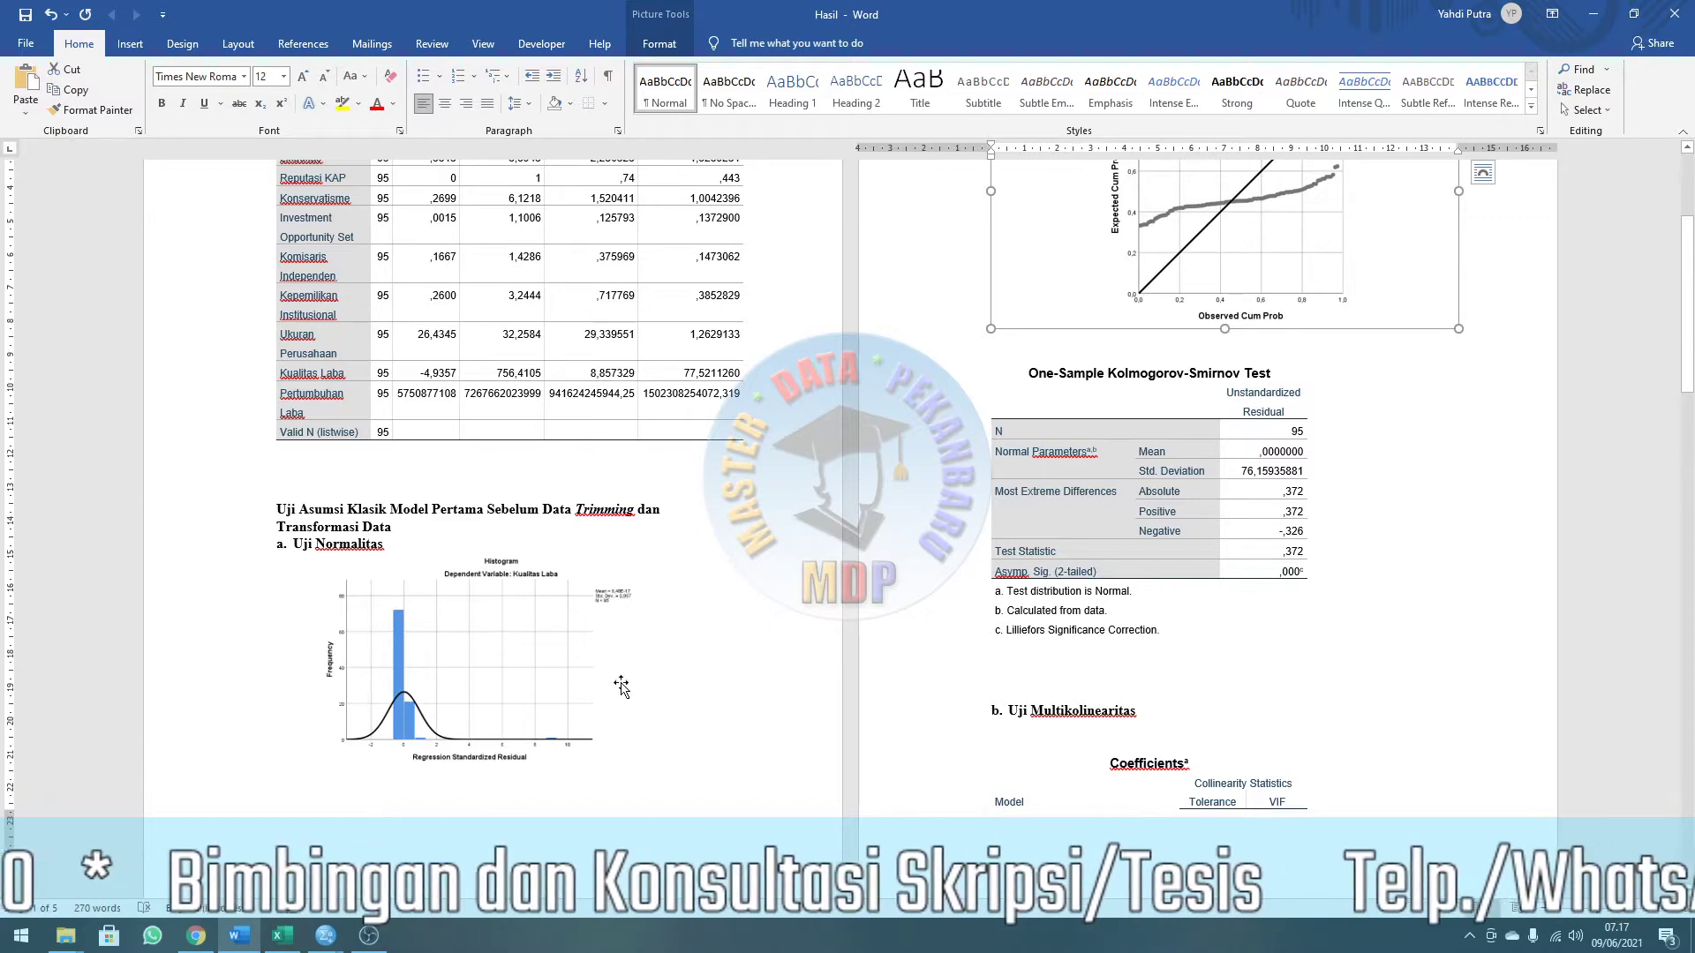
pyautogui.scroll(3, 622, 687)
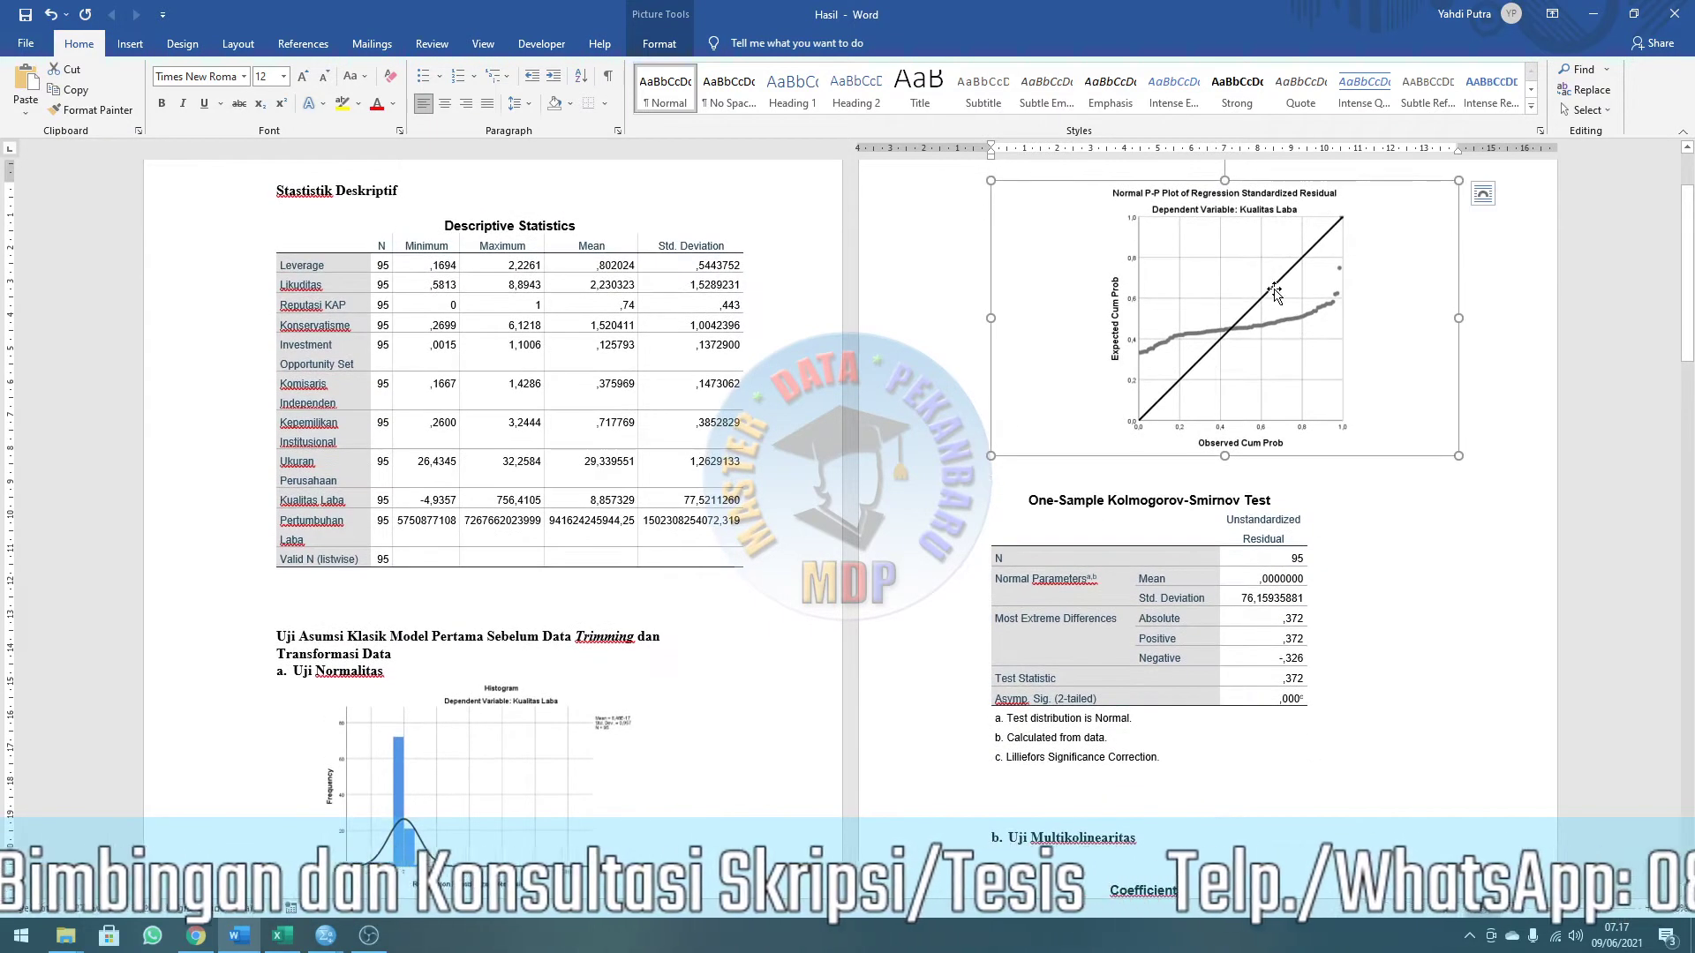
# Compare the Asymp. Sig. (2-tailed) value of the Kolmogorov-Smirnov table in the Hasil document with the Tabel 4.2 discussion in the sample Bab 4 PDF.
pyautogui.scroll(2, 1275, 293)
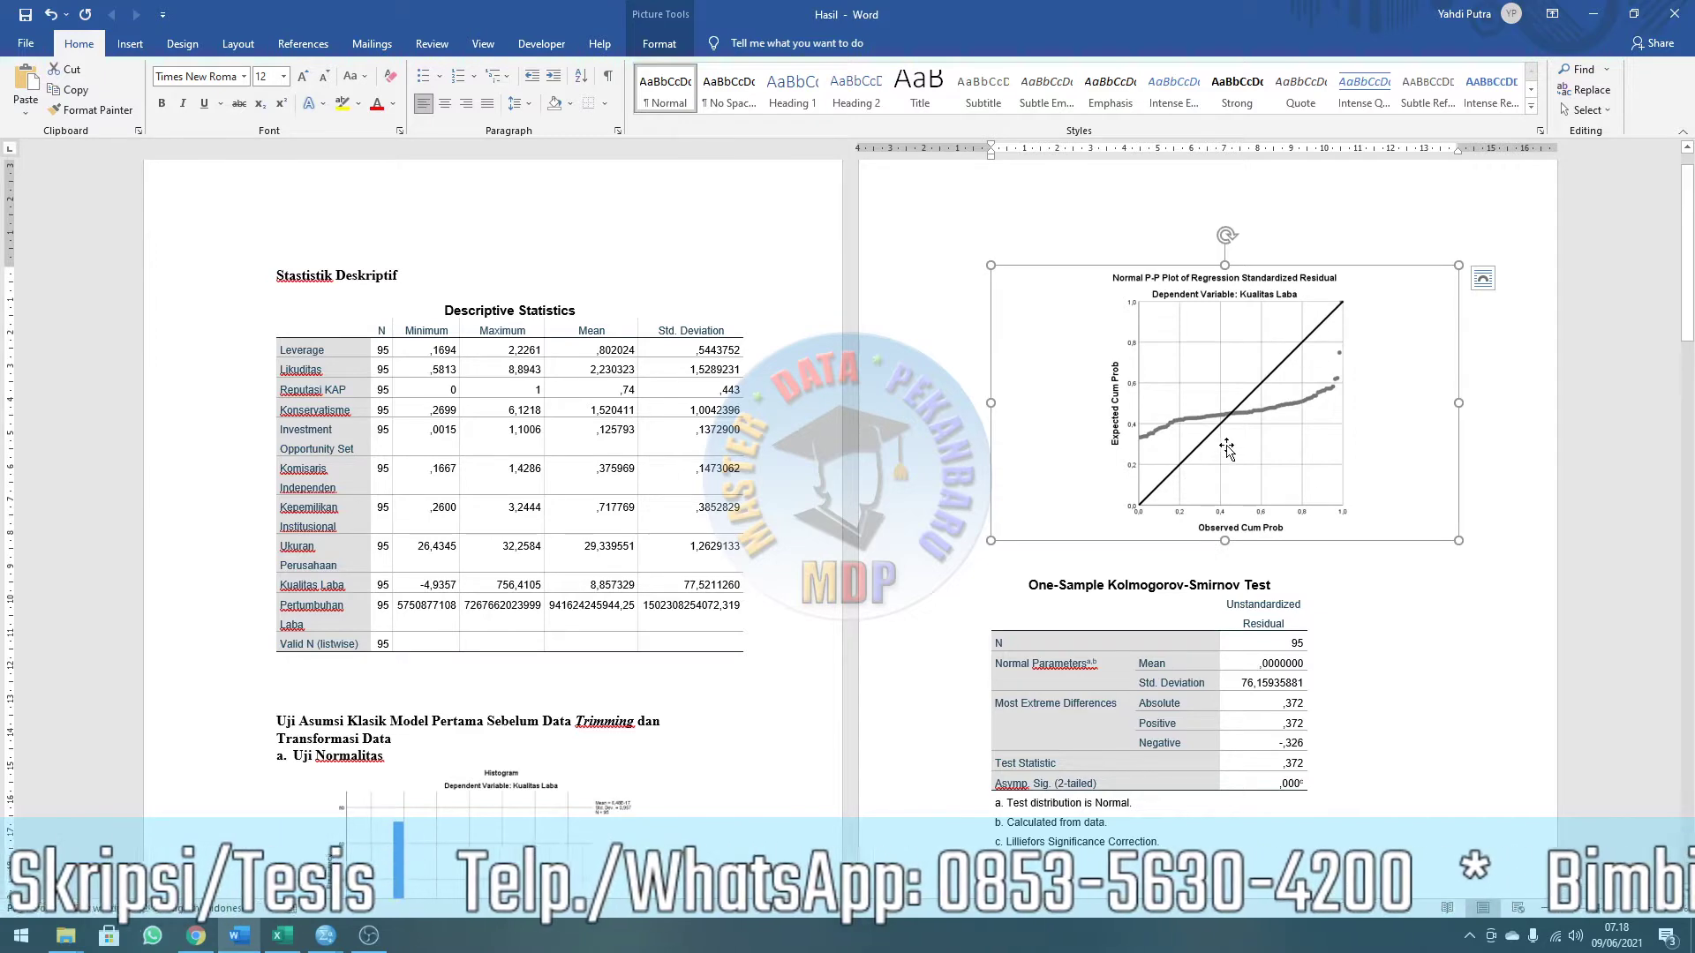
pyautogui.scroll(-4, 1183, 477)
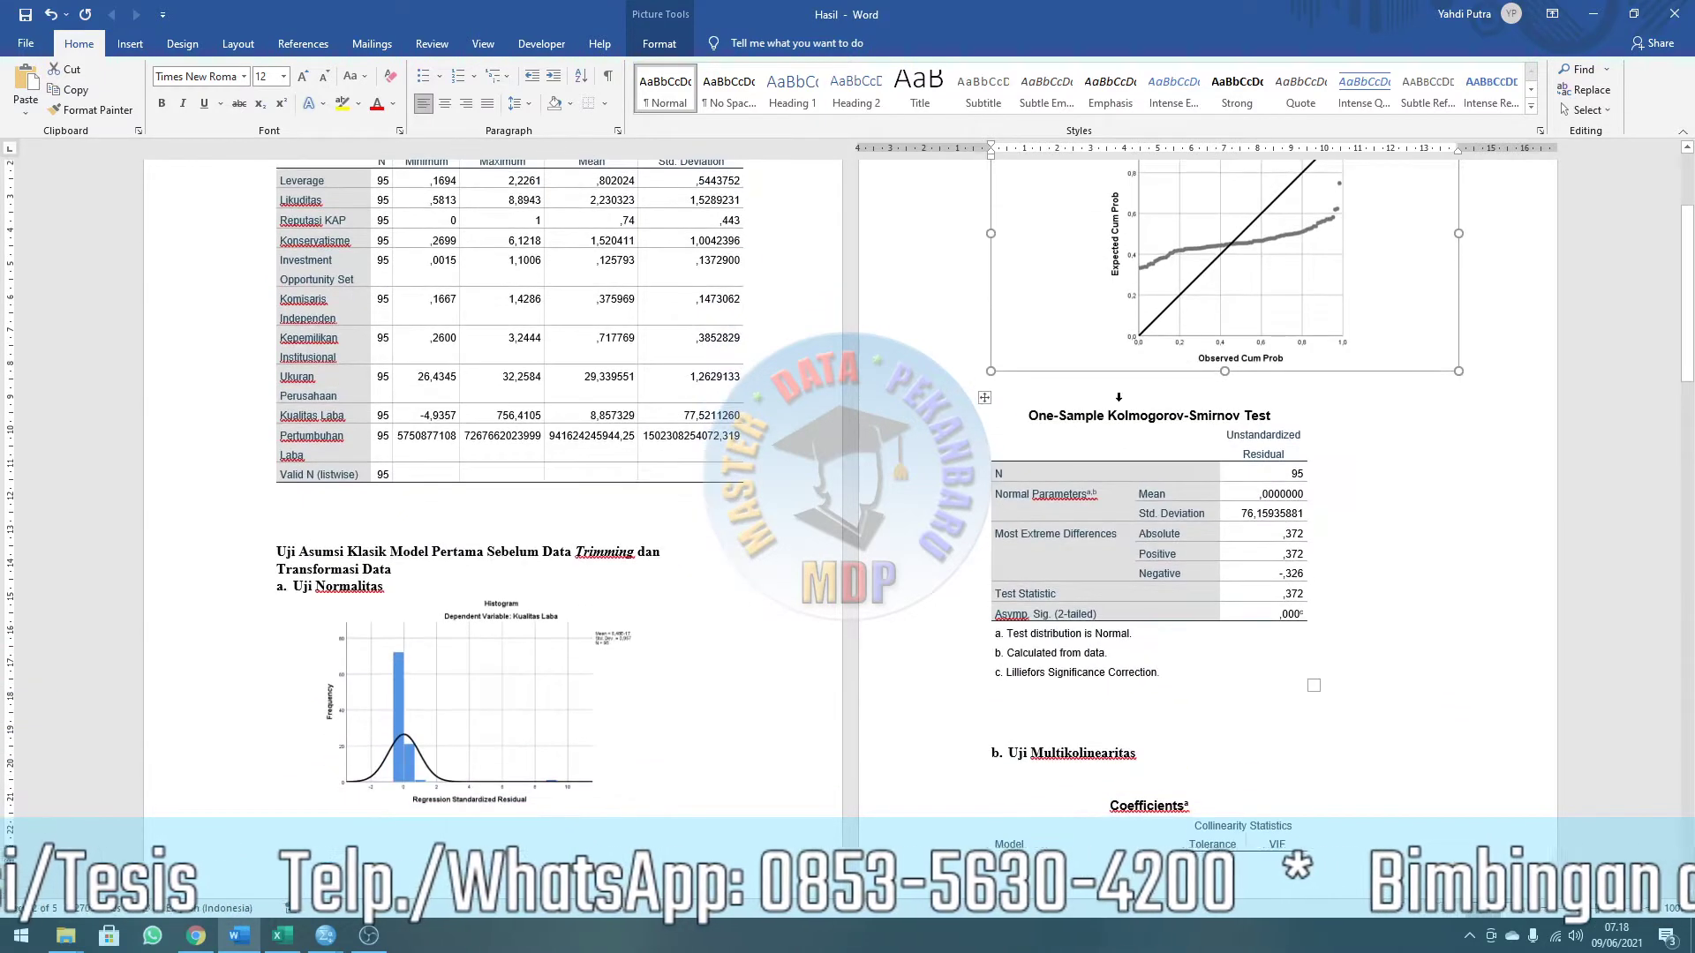
pyautogui.scroll(-2, 1118, 397)
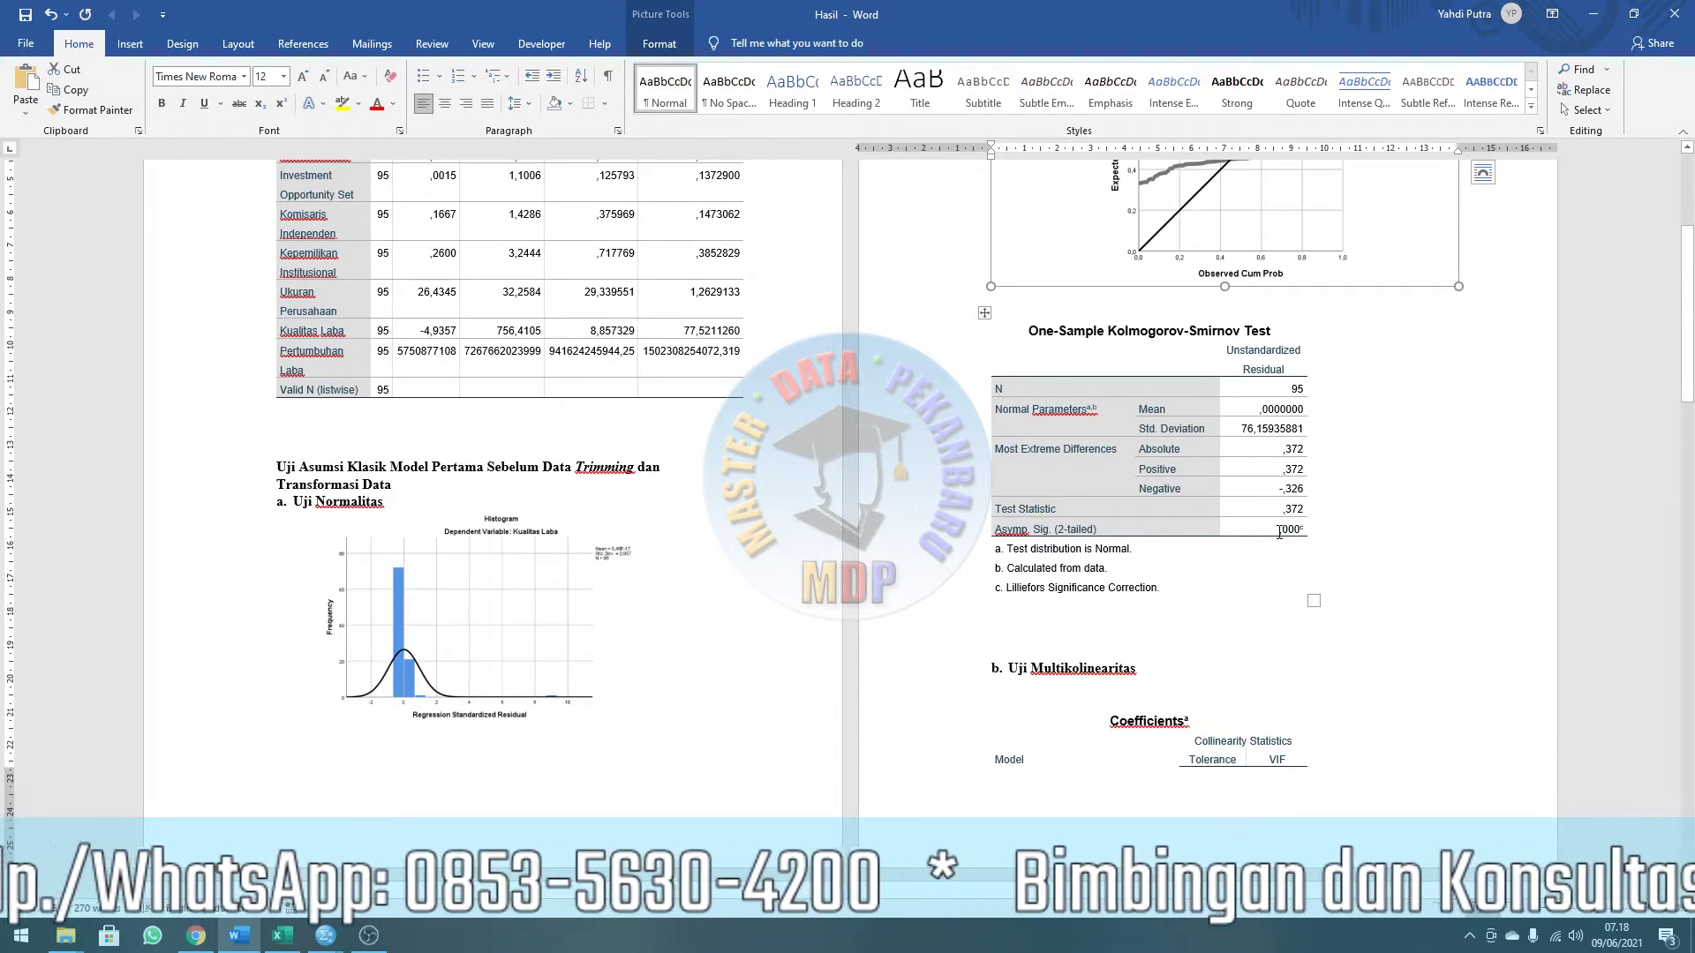
pyautogui.moveTo(1279, 531); pyautogui.dragTo(1298, 535)
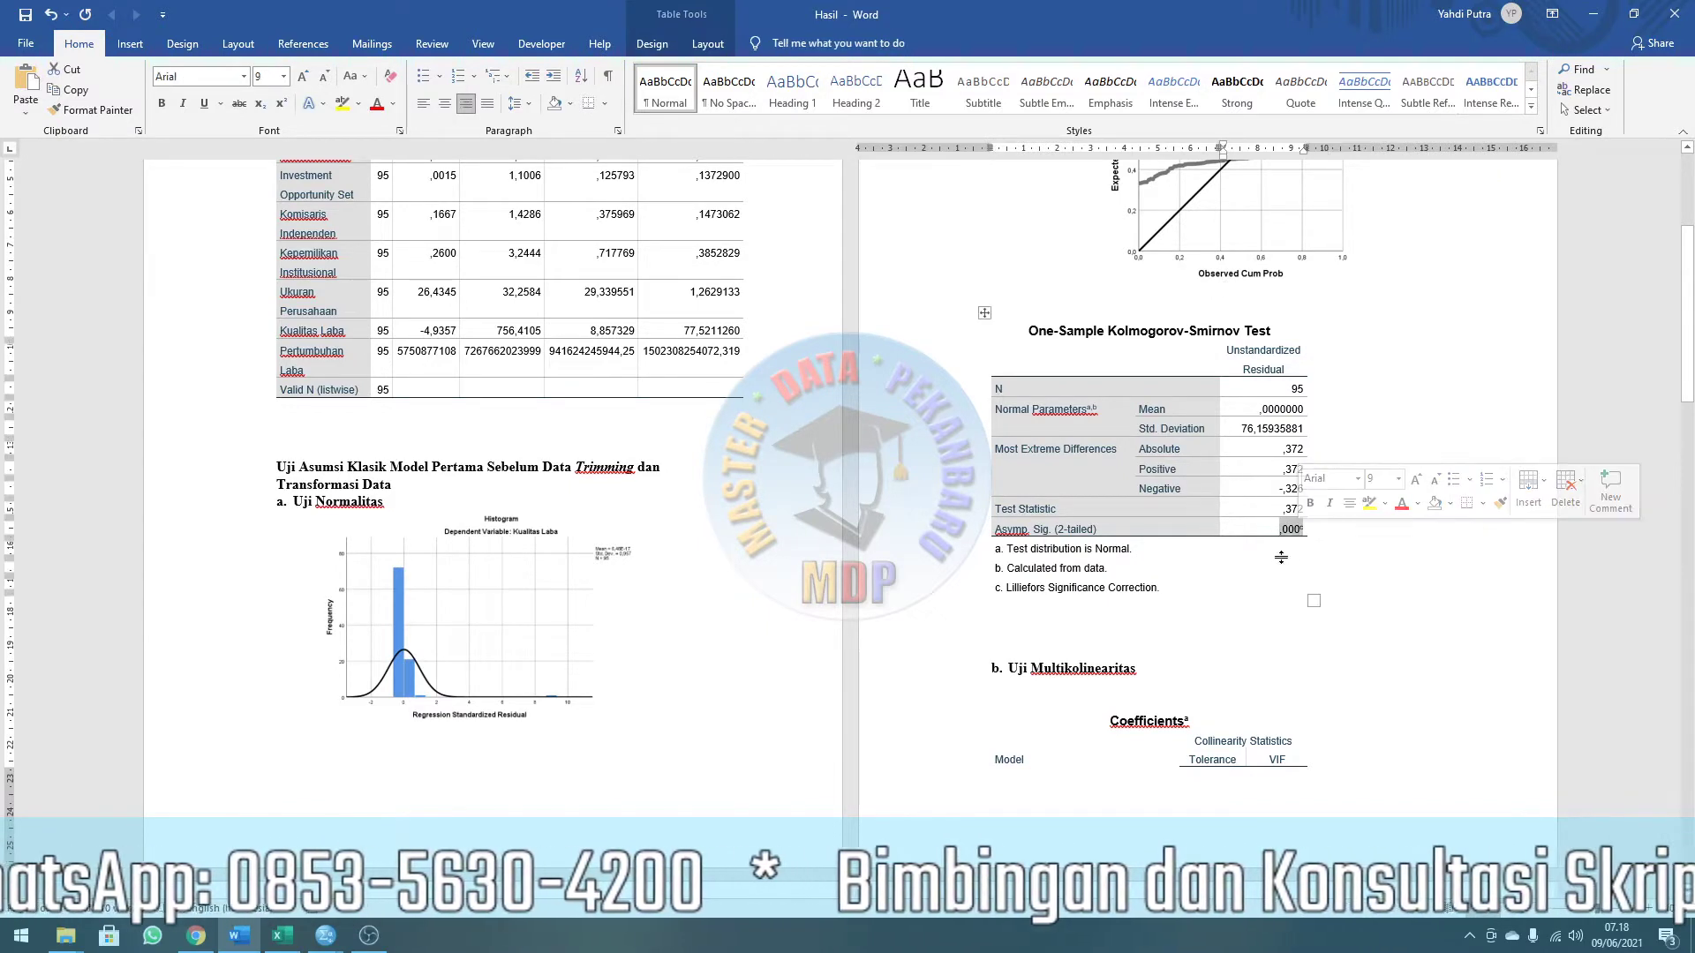
pyautogui.click(1318, 534)
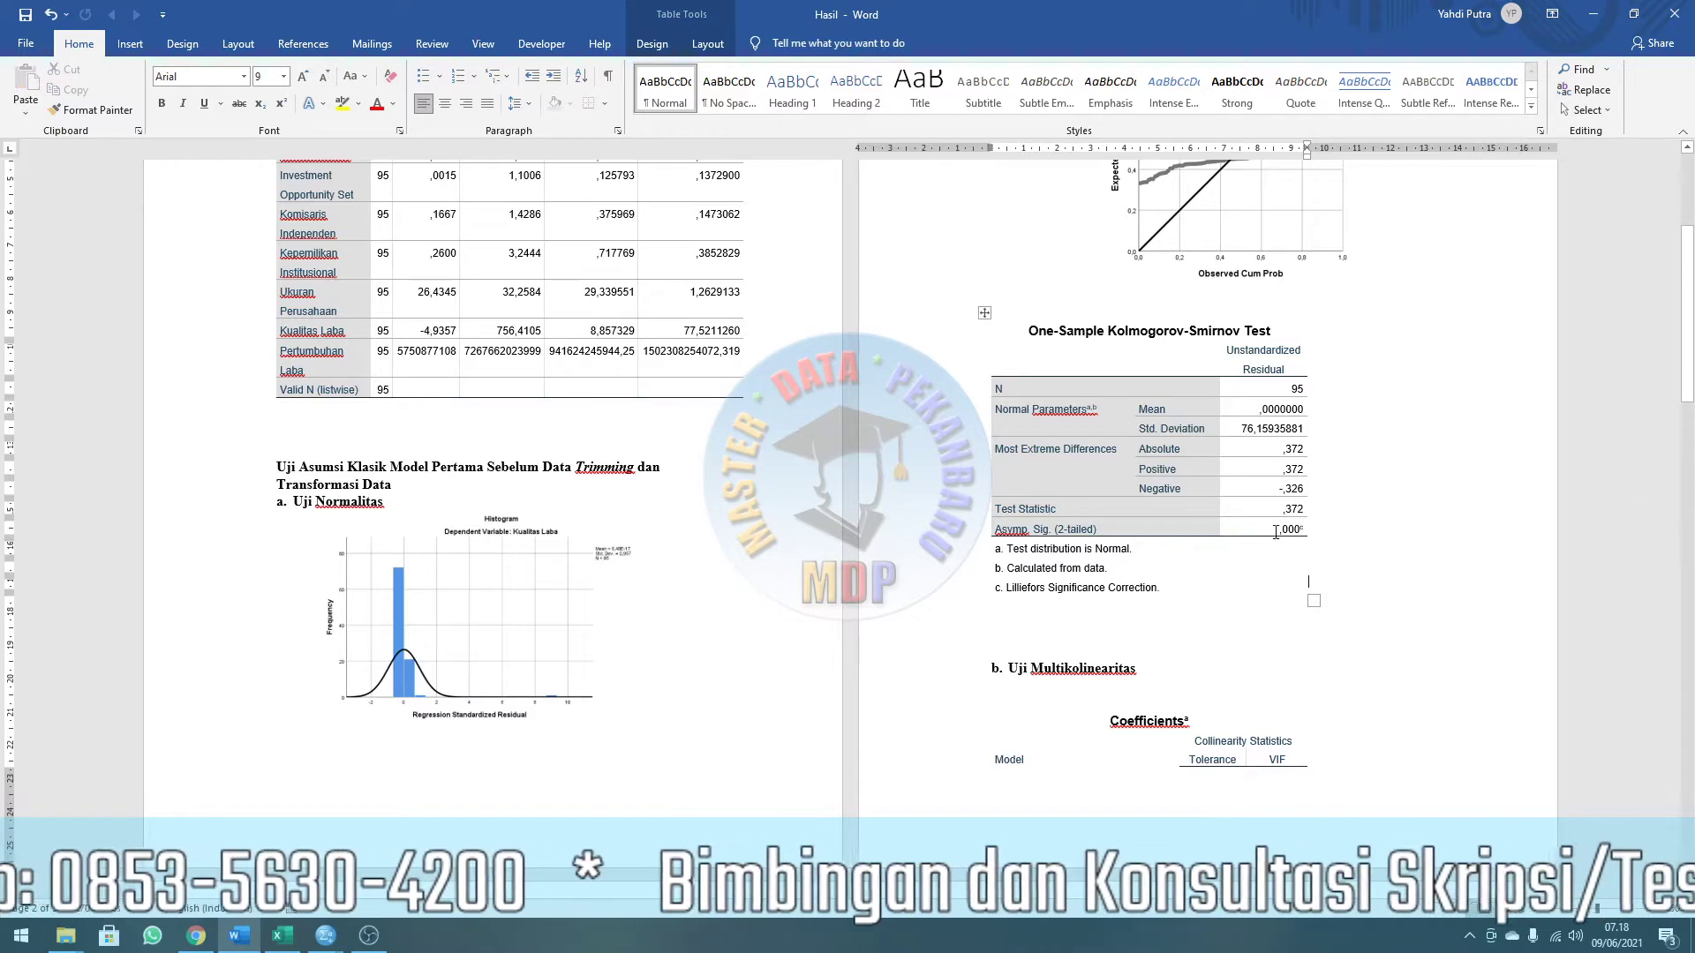
pyautogui.moveTo(1275, 532); pyautogui.dragTo(1304, 531)
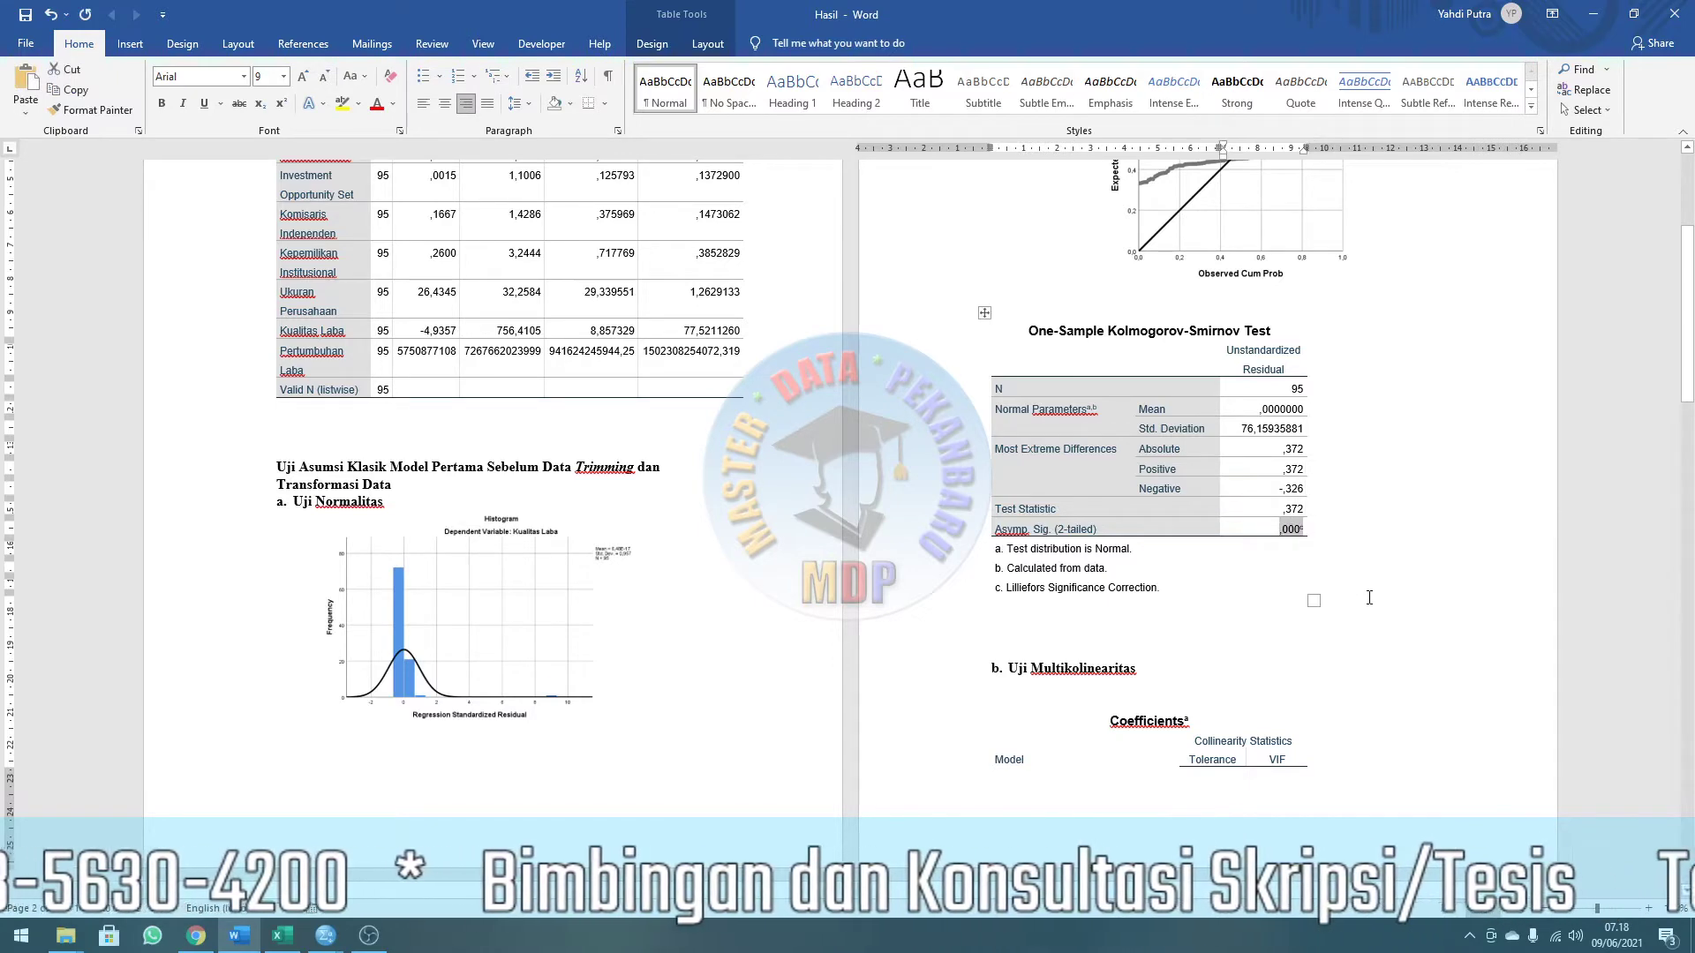
pyautogui.hotkey('alt', 'Tab')
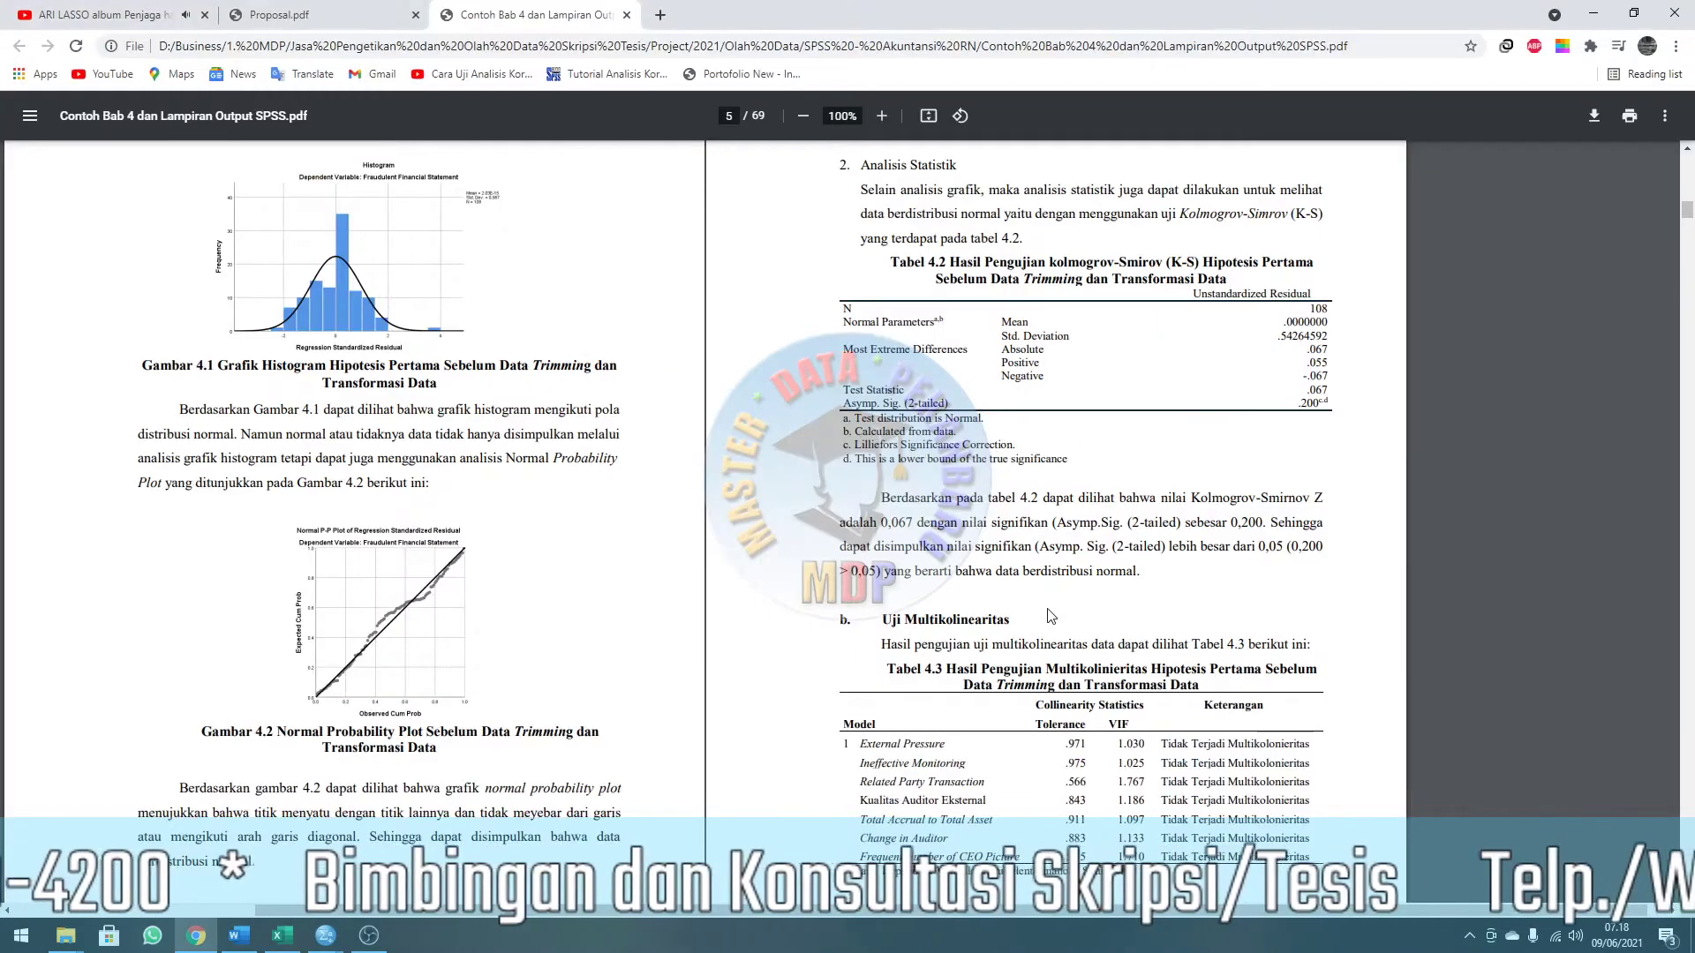
pyautogui.scroll(2, 595, 722)
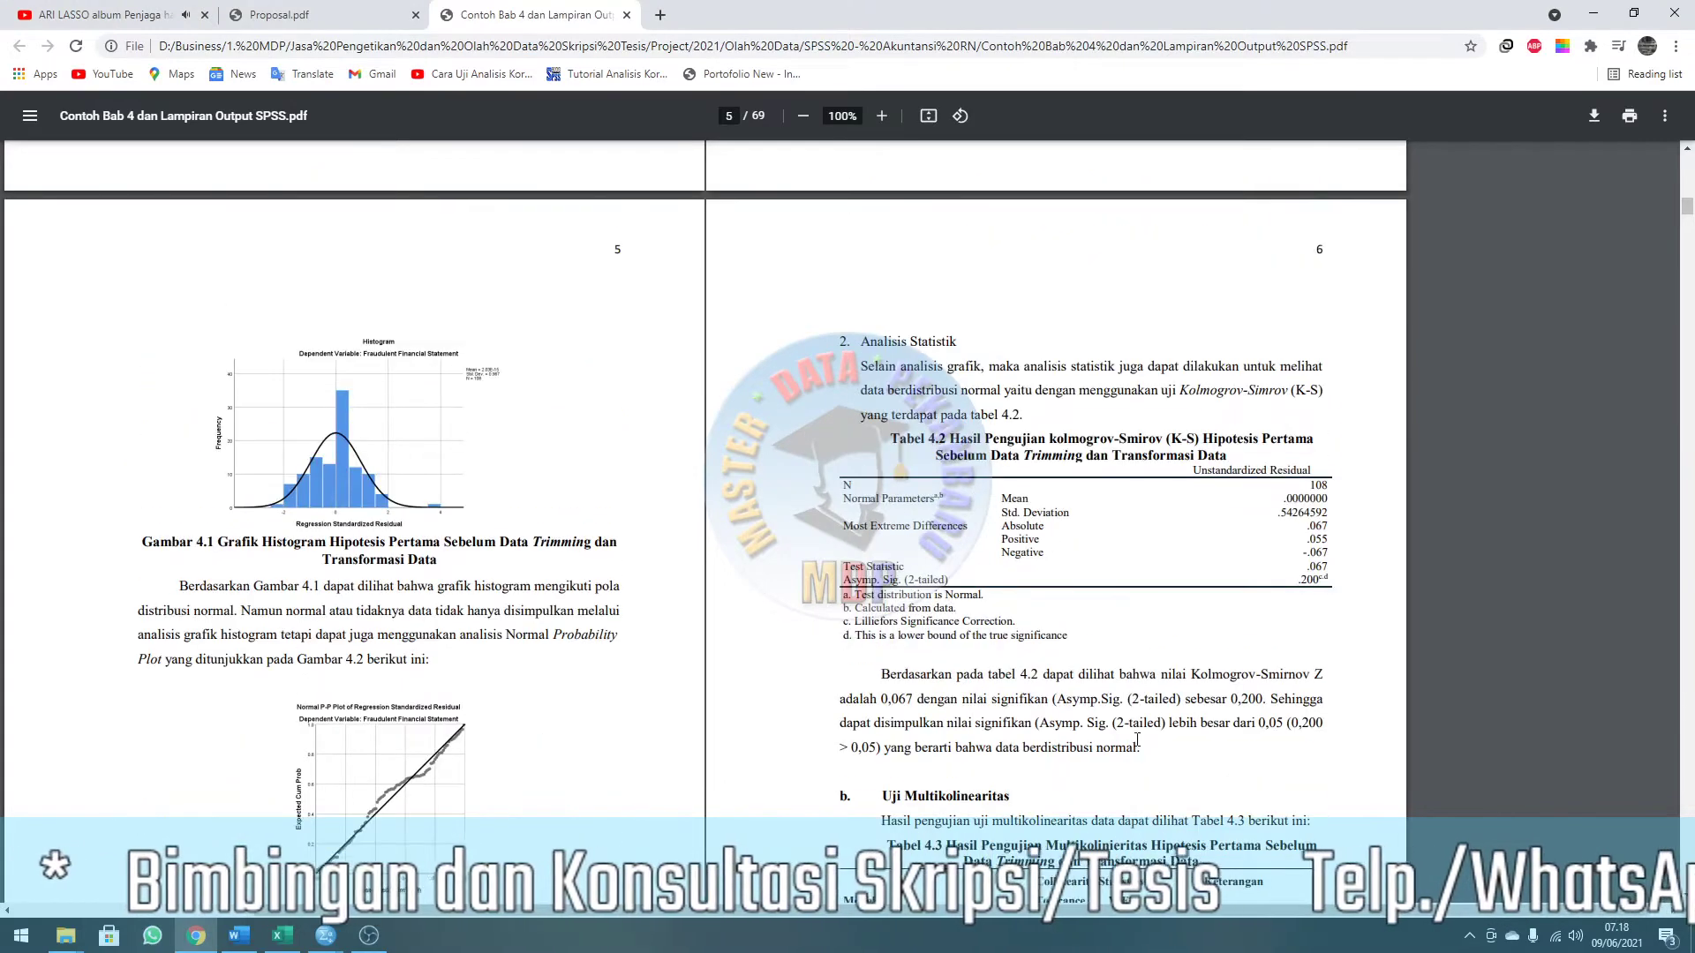
pyautogui.hotkey('alt', 'Tab')
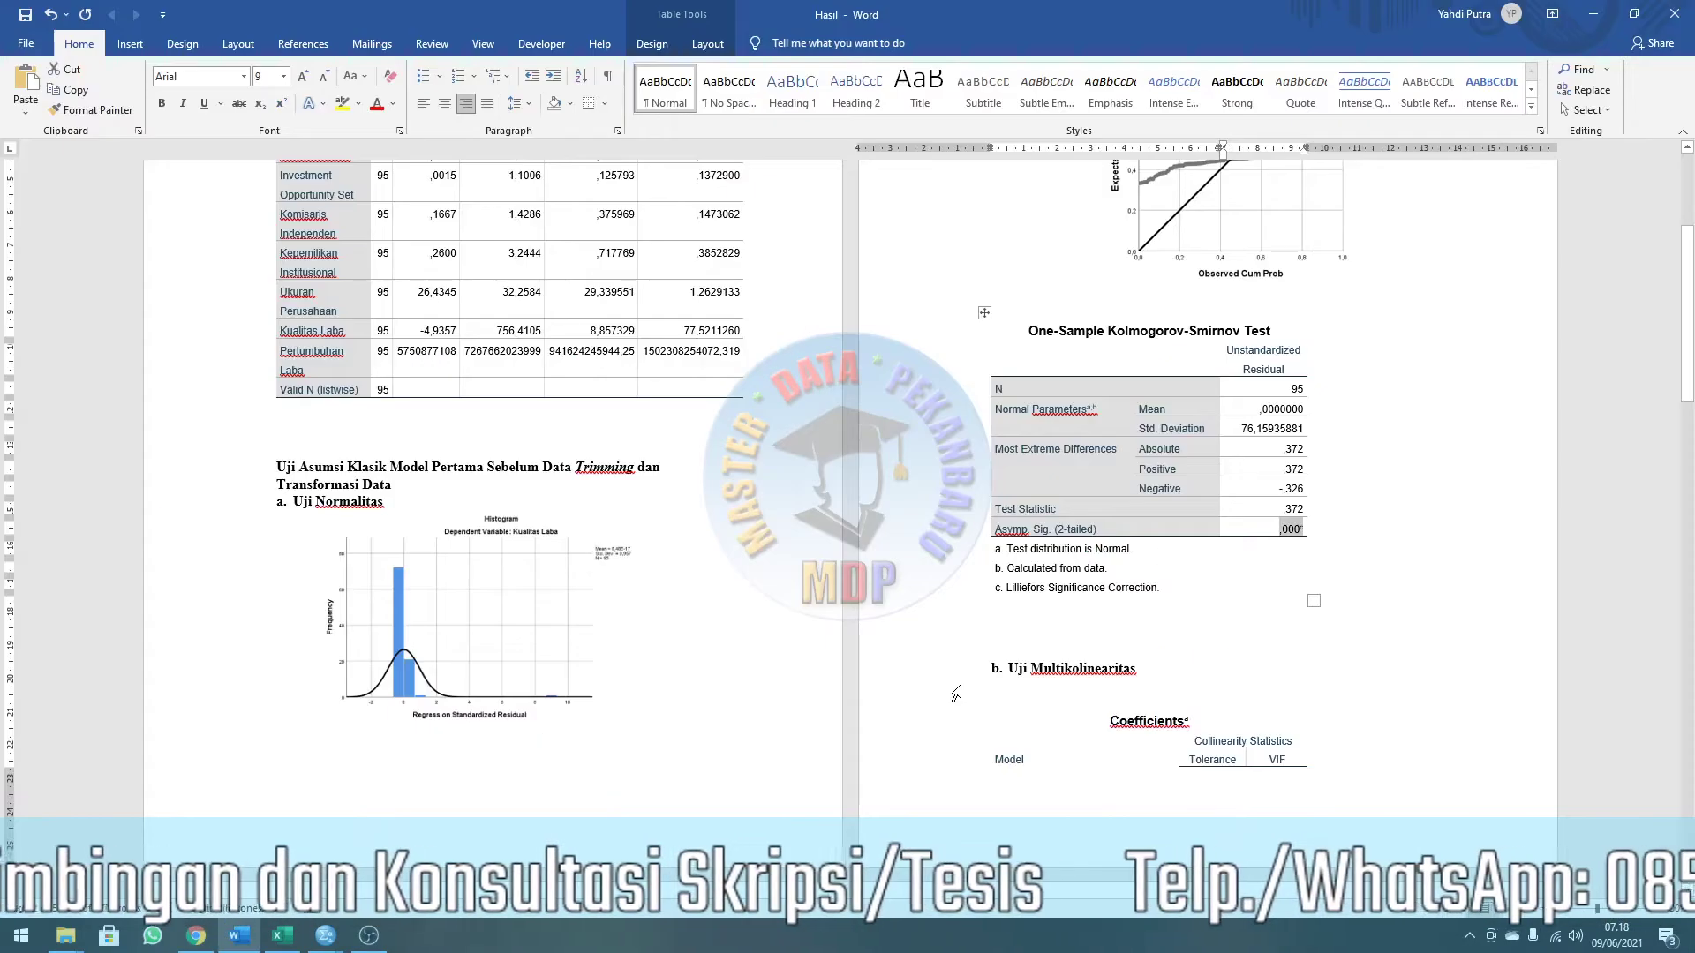
# Review the collinearity Coefficients table under Uji Multikolinearitas and the scatterplot under Uji Heteroskedastisitas for the first model in the Hasil document.
pyautogui.scroll(-5, 1025, 556)
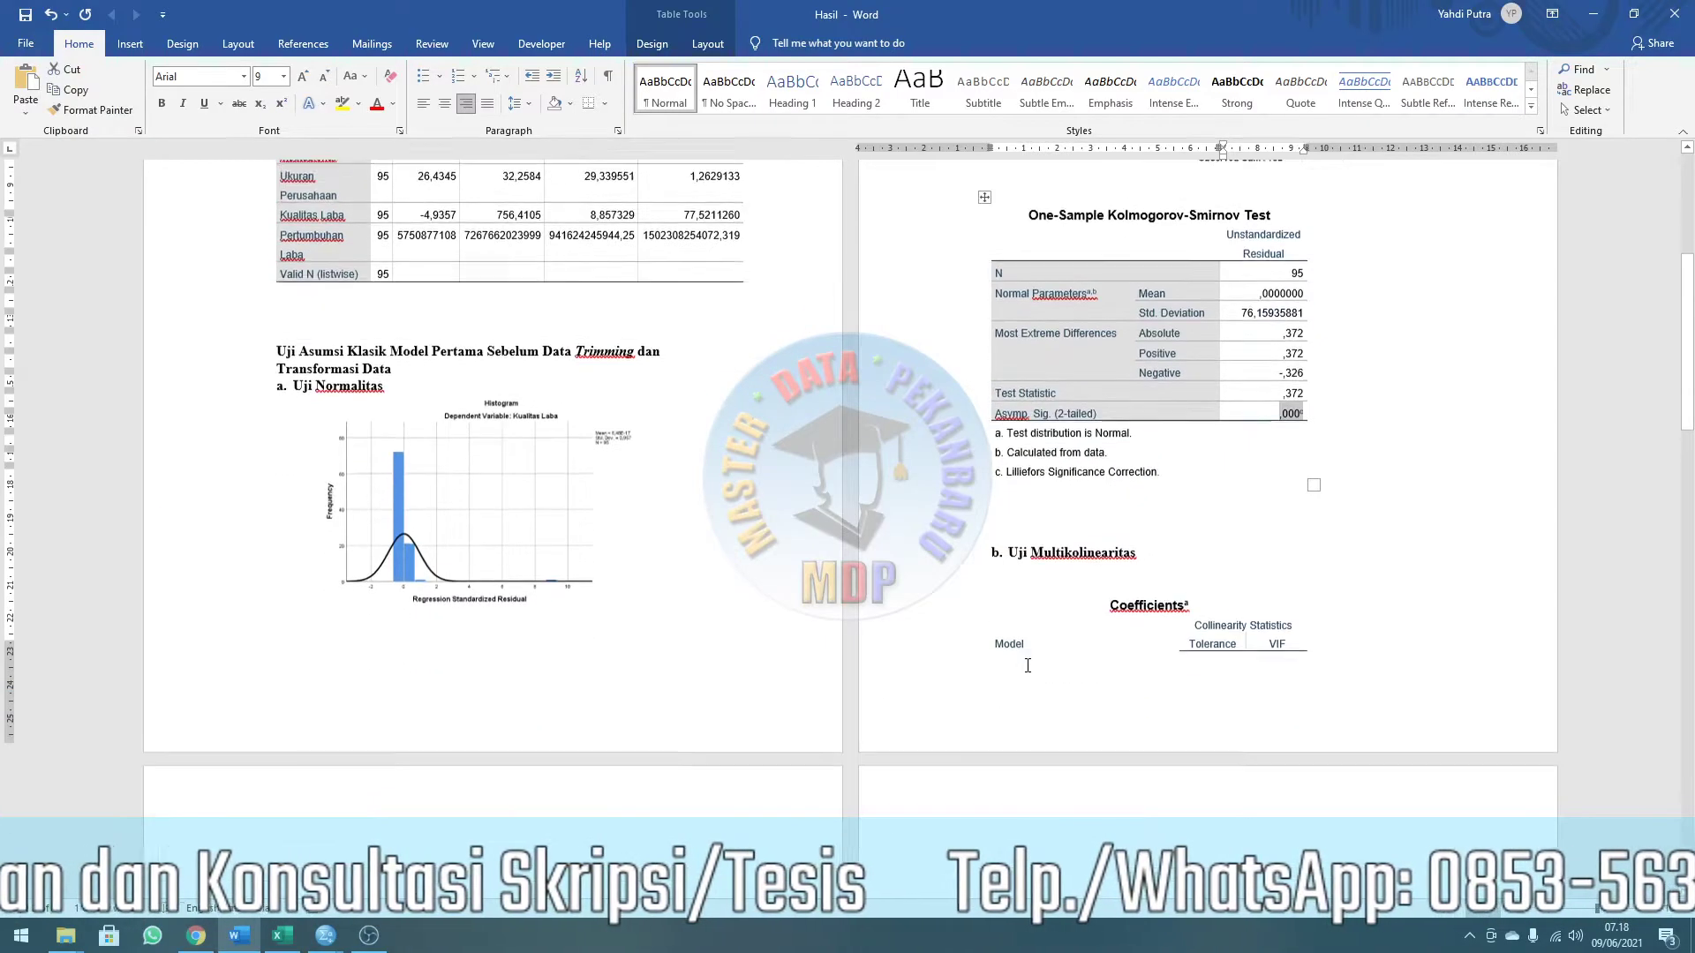
pyautogui.scroll(-3, 1228, 344)
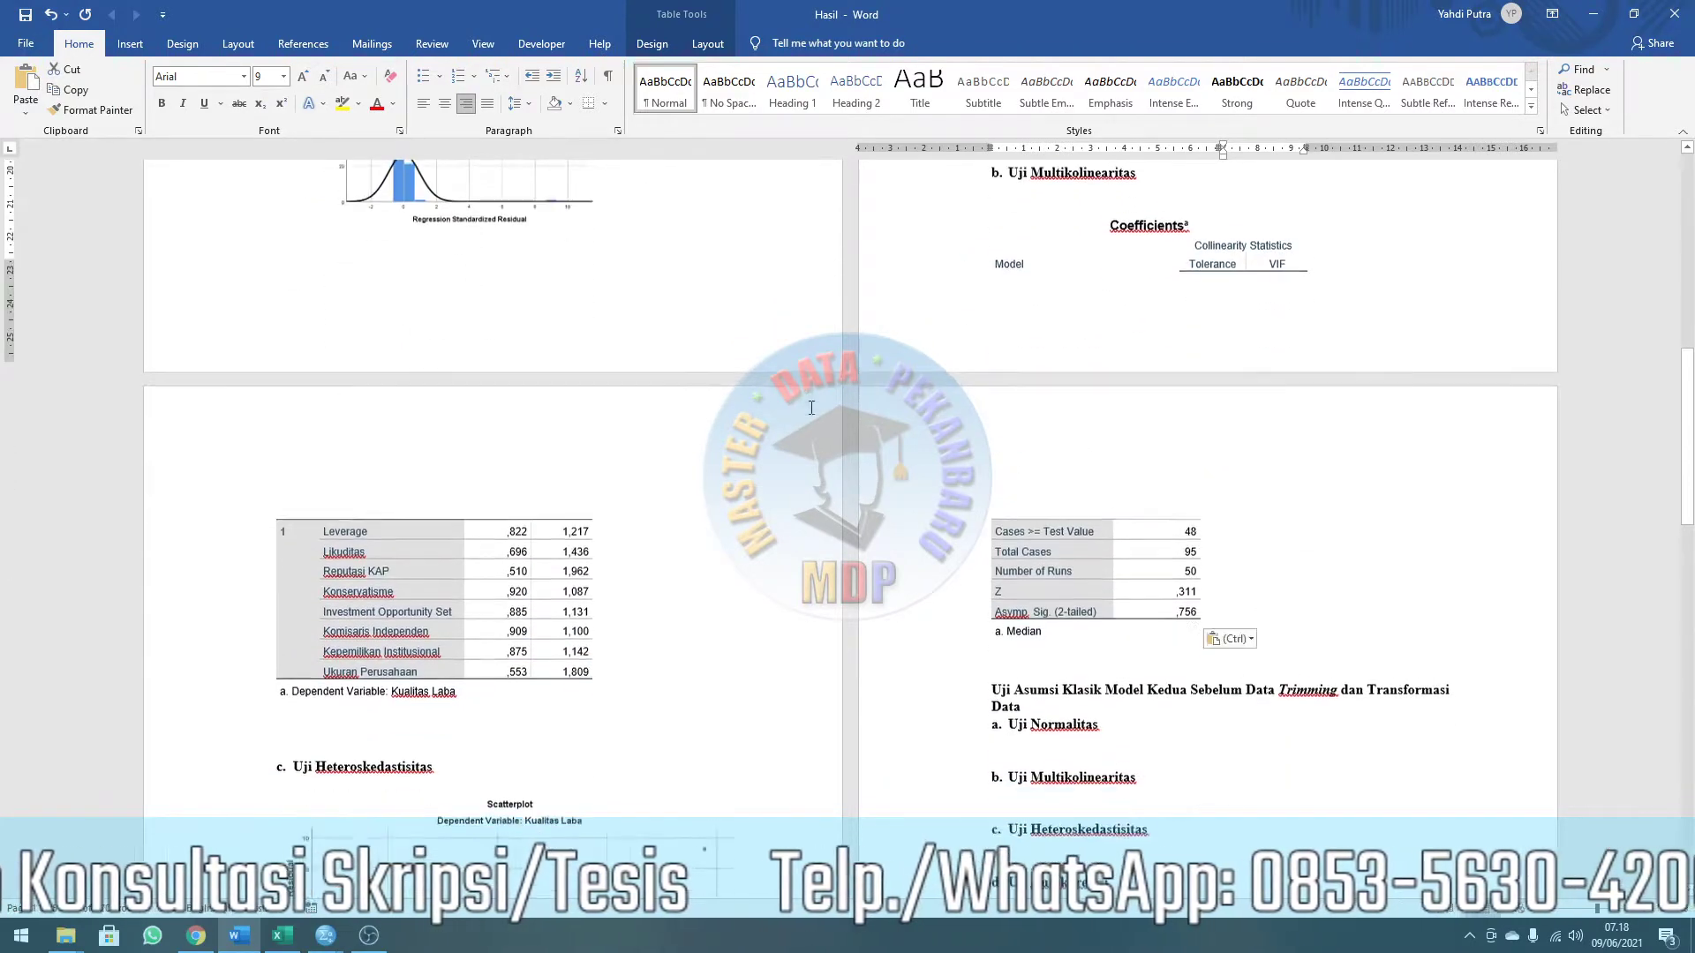
pyautogui.scroll(2, 1112, 367)
pyautogui.scroll(-1, 441, 616)
pyautogui.scroll(-1, 441, 617)
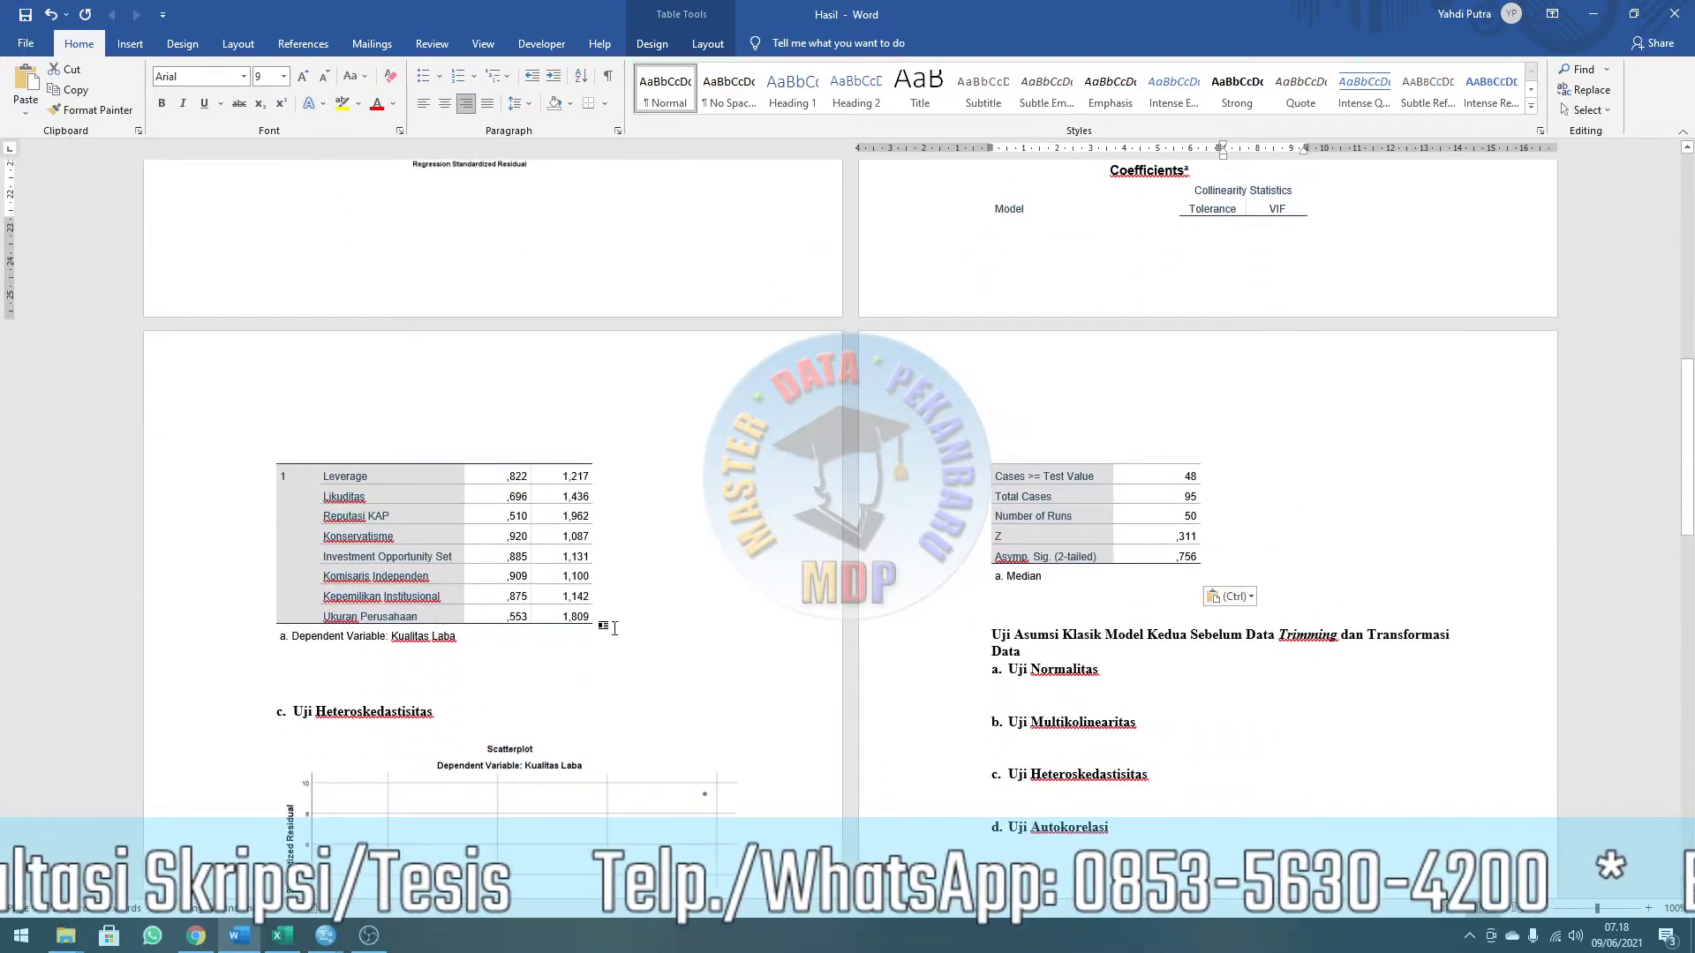
pyautogui.scroll(3, 692, 511)
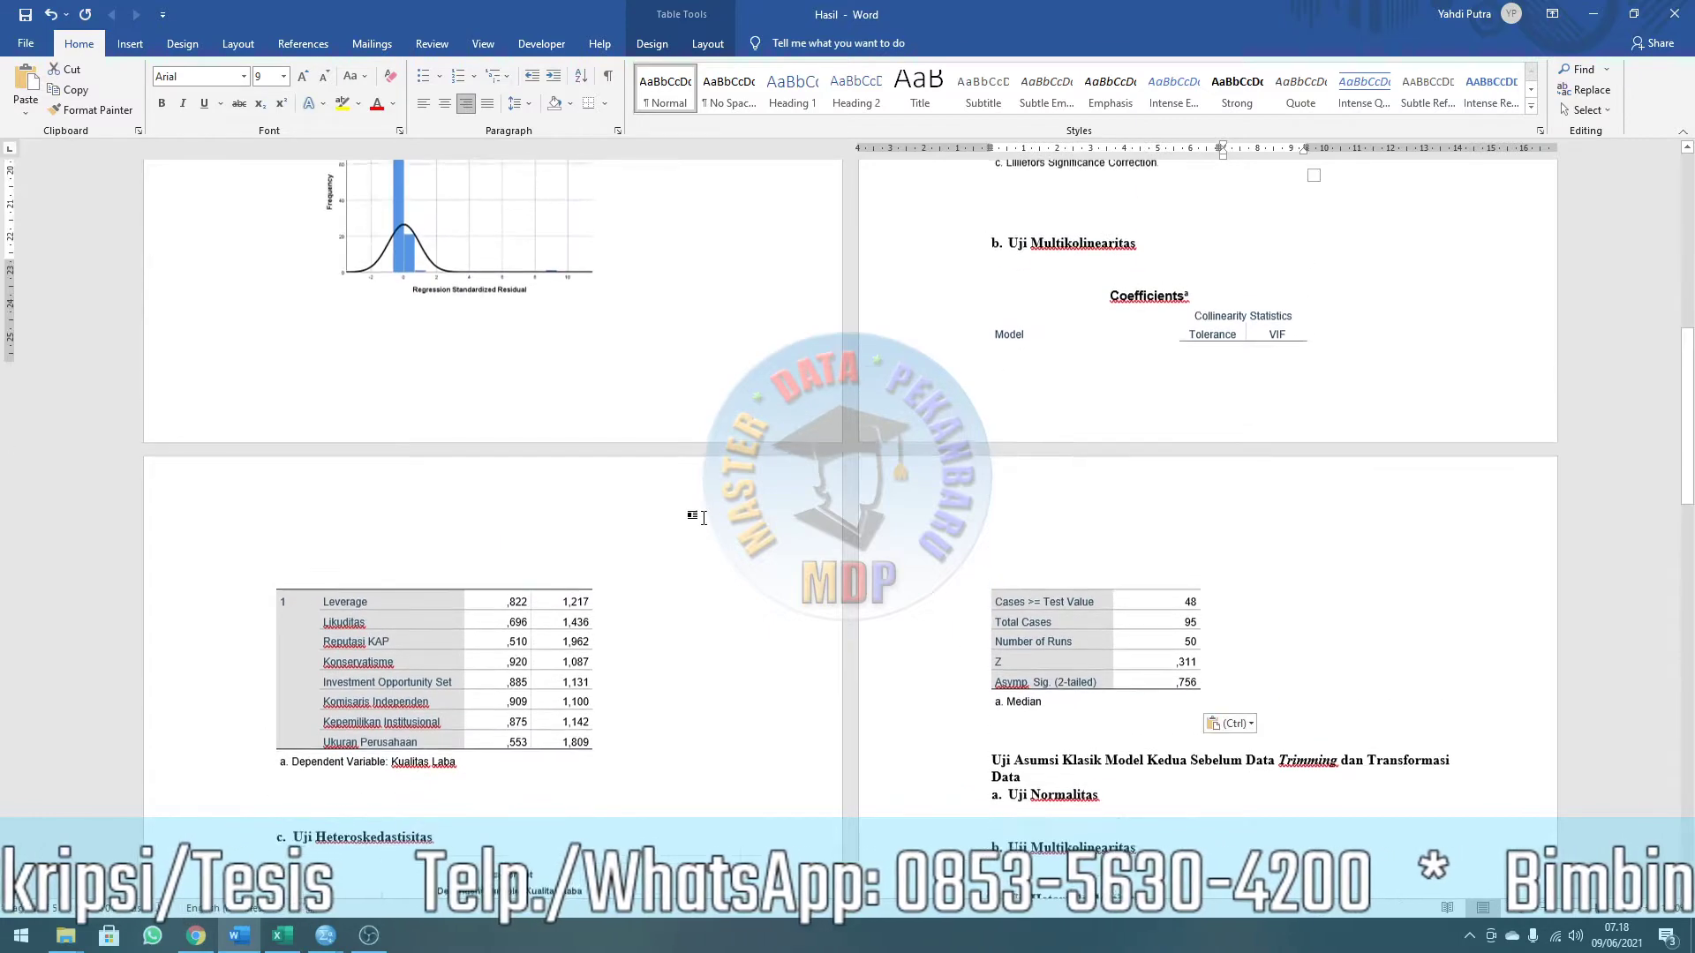
pyautogui.scroll(-3, 618, 565)
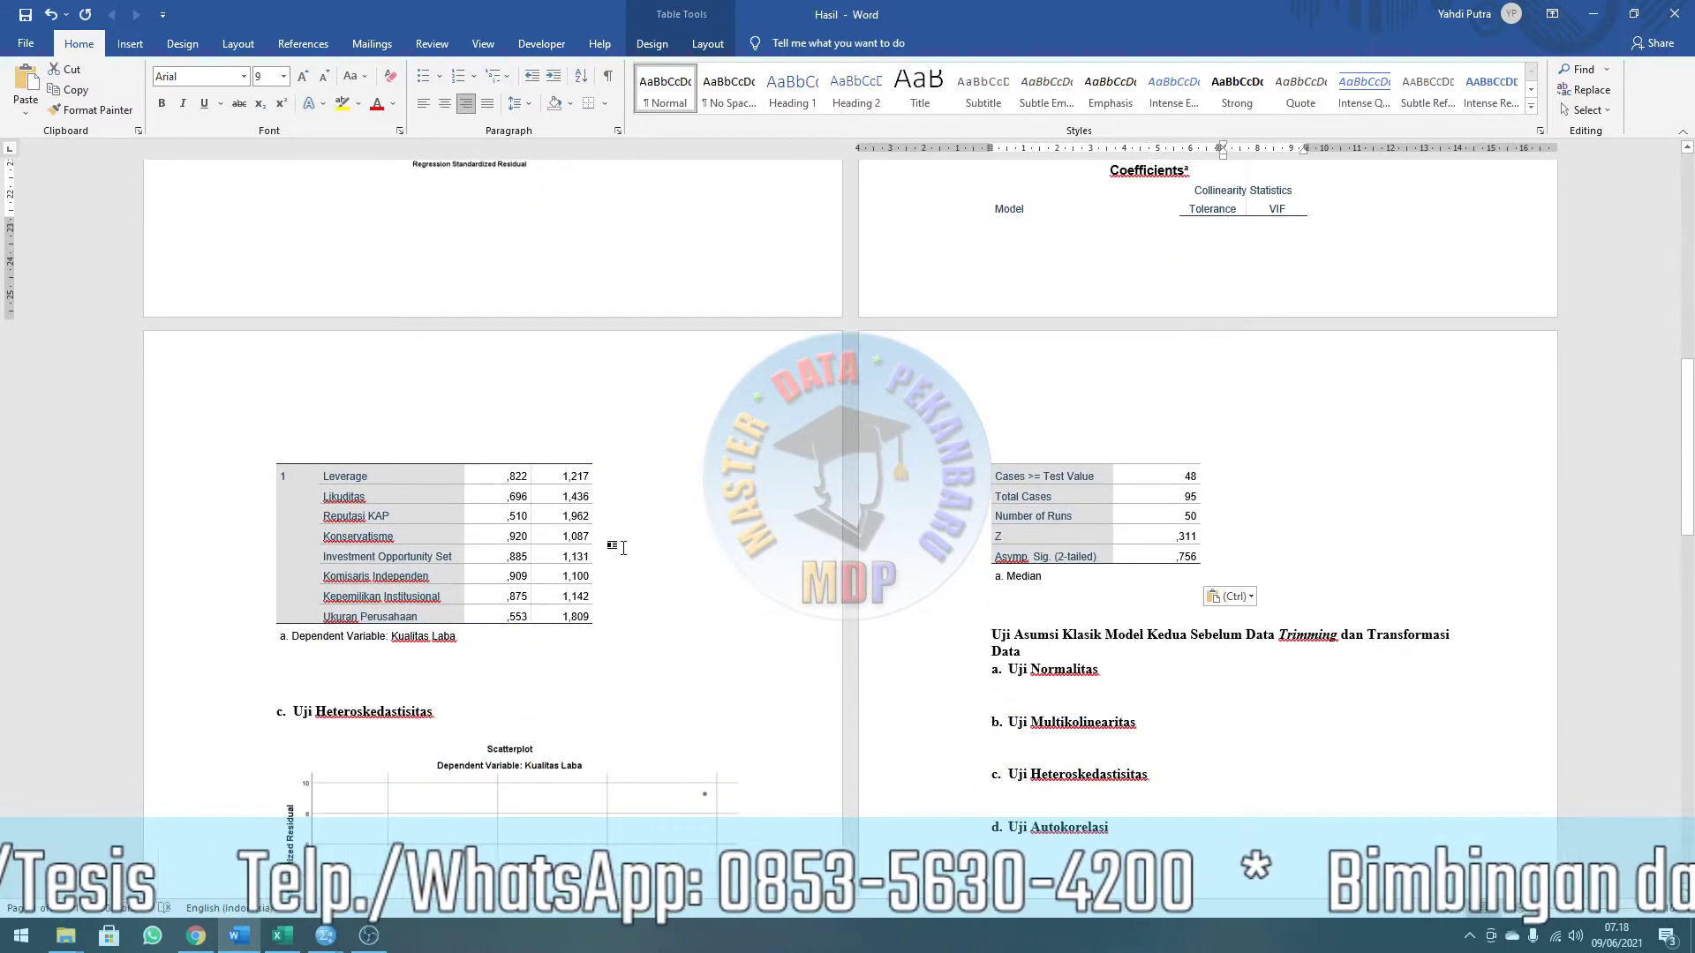
pyautogui.scroll(-8, 496, 563)
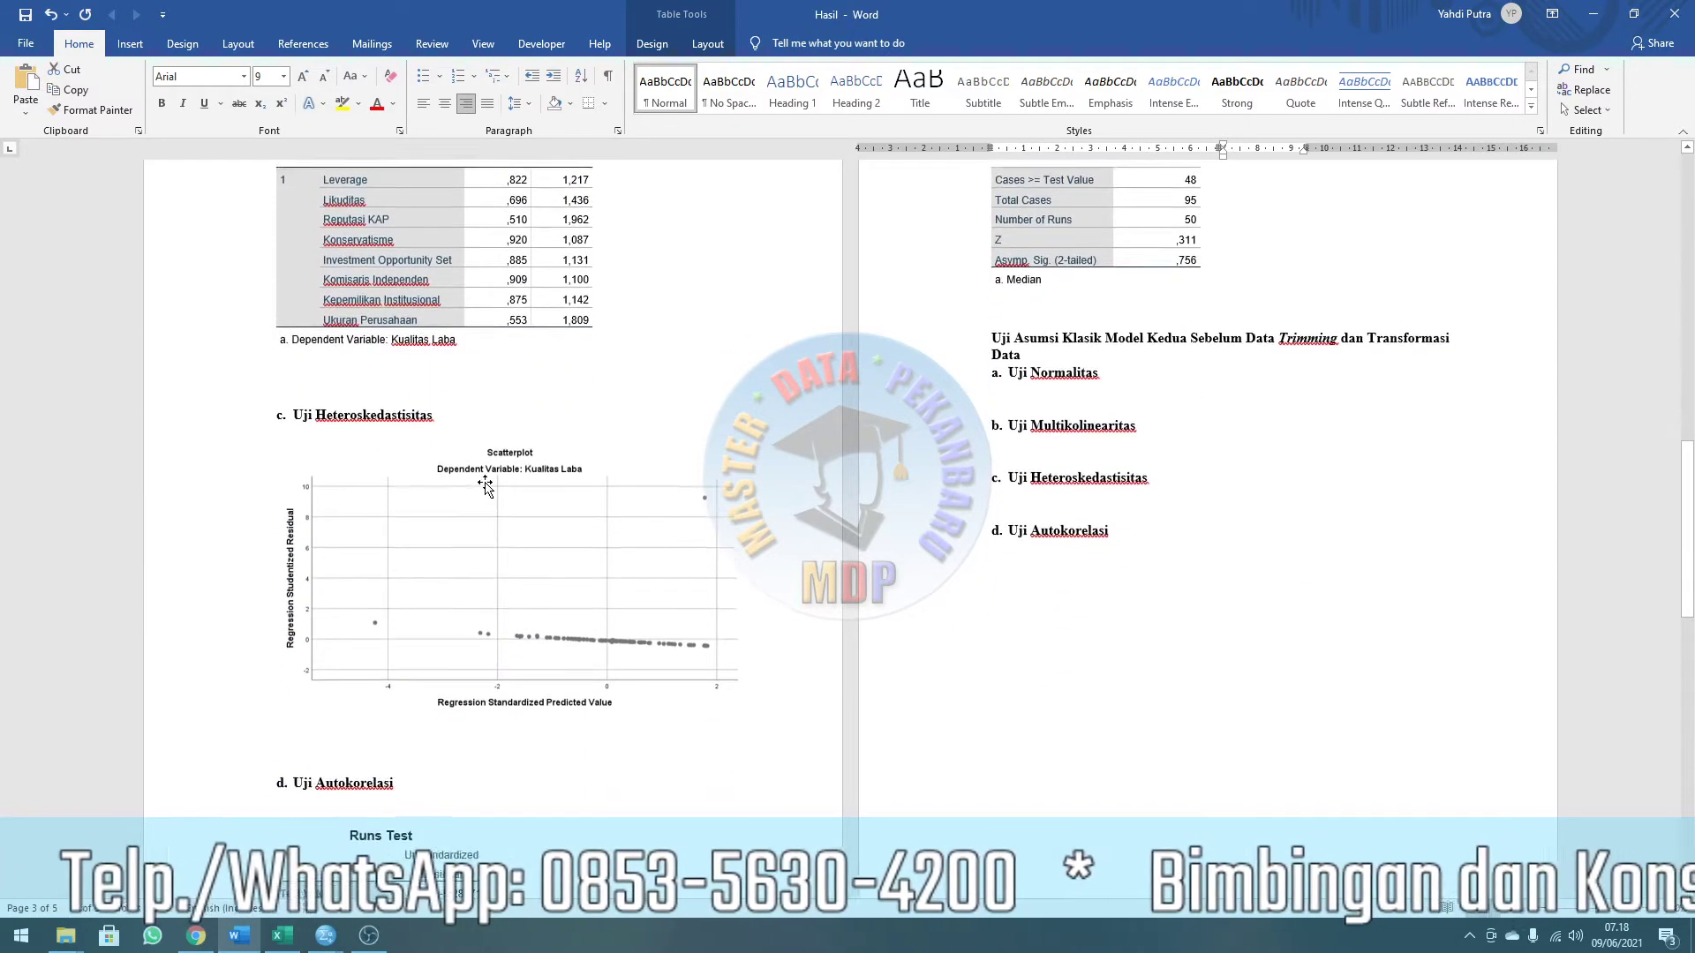
pyautogui.click(550, 534)
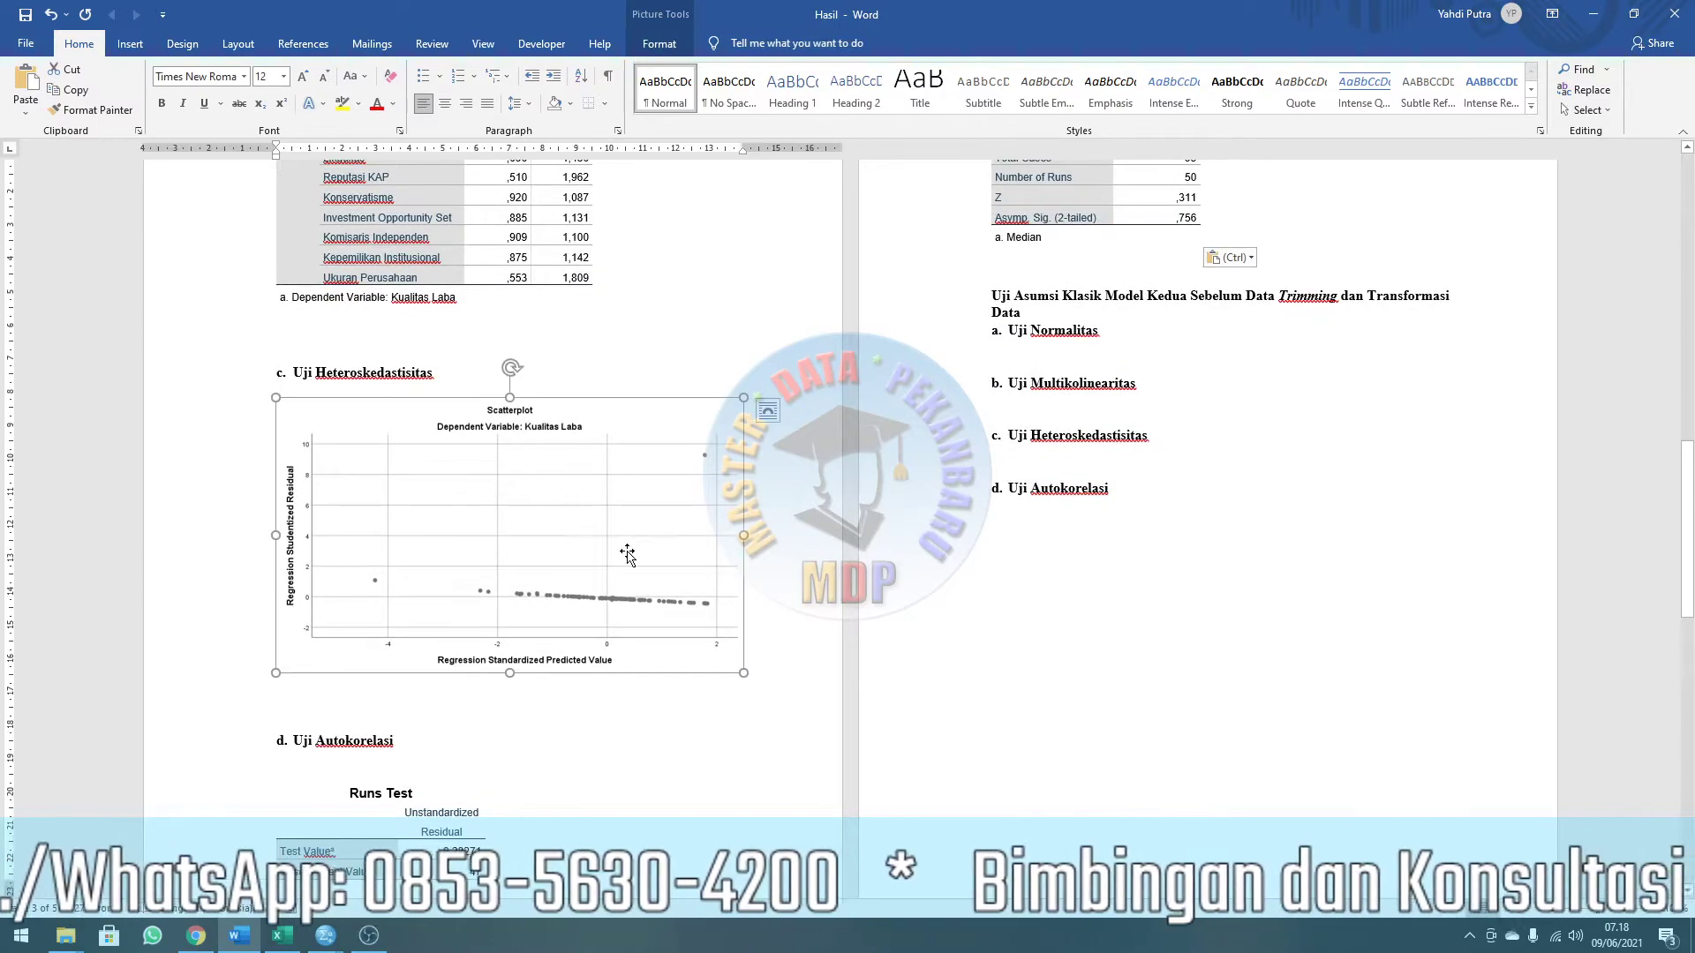
pyautogui.scroll(15, 613, 554)
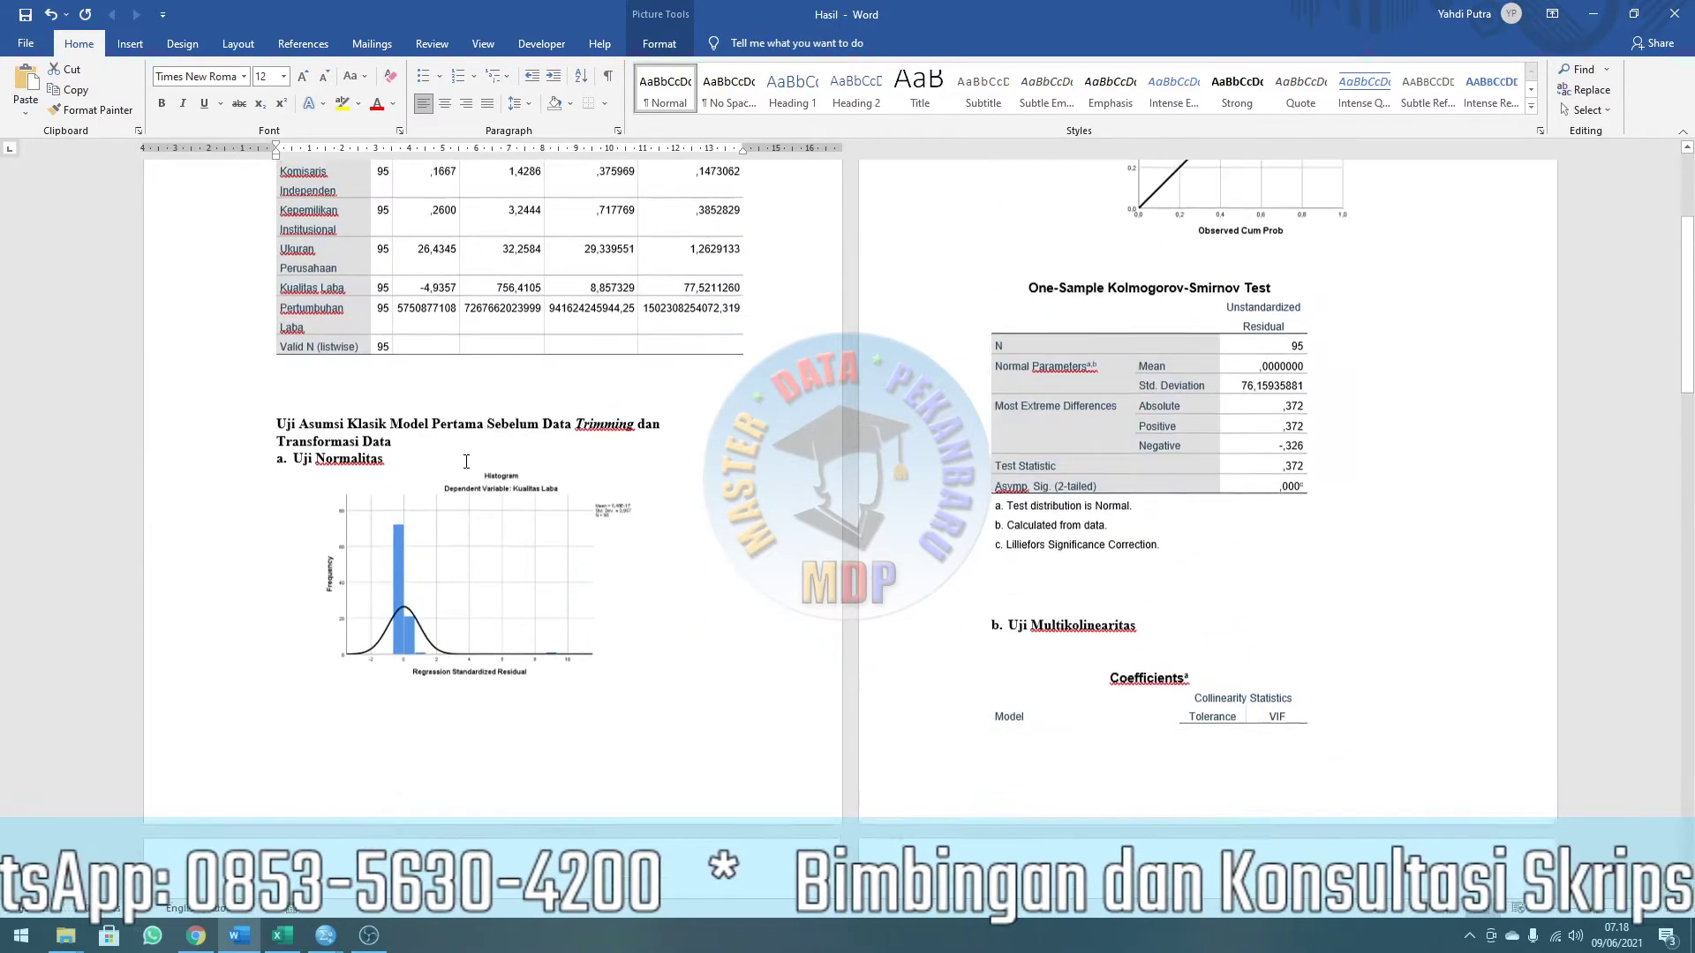
# Review the first model's classical assumption results in the report, from Uji Normalitas through Uji Autokorelasi.
pyautogui.scroll(-4, 860, 414)
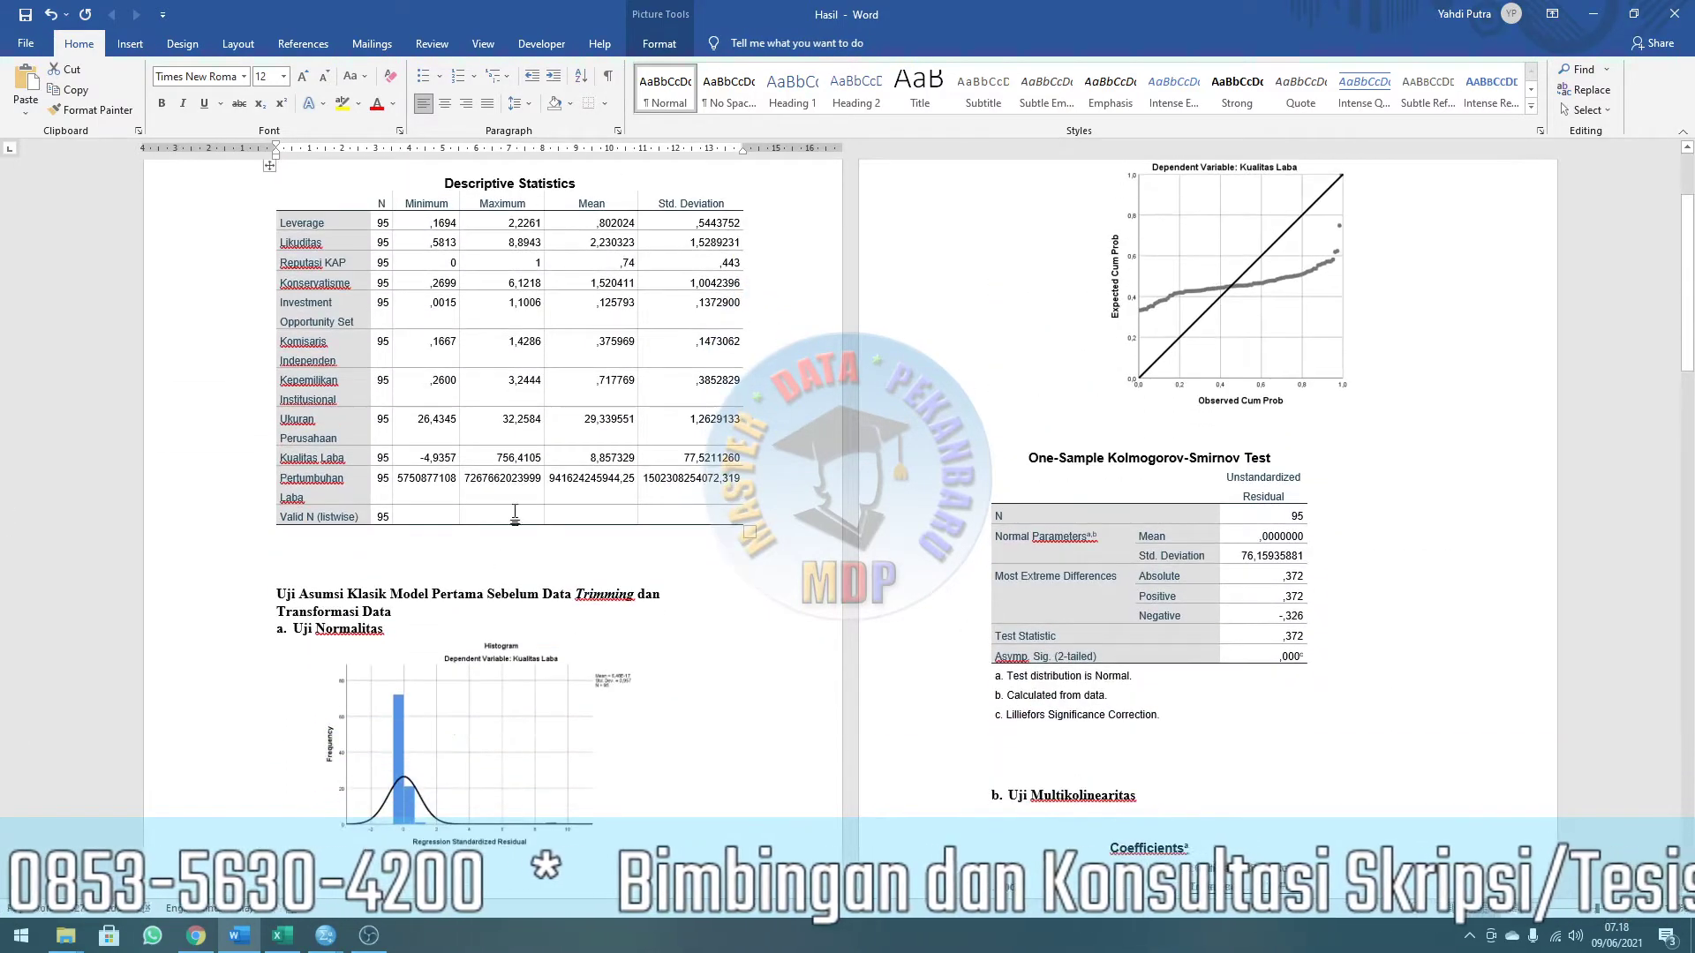
pyautogui.scroll(-12, 448, 702)
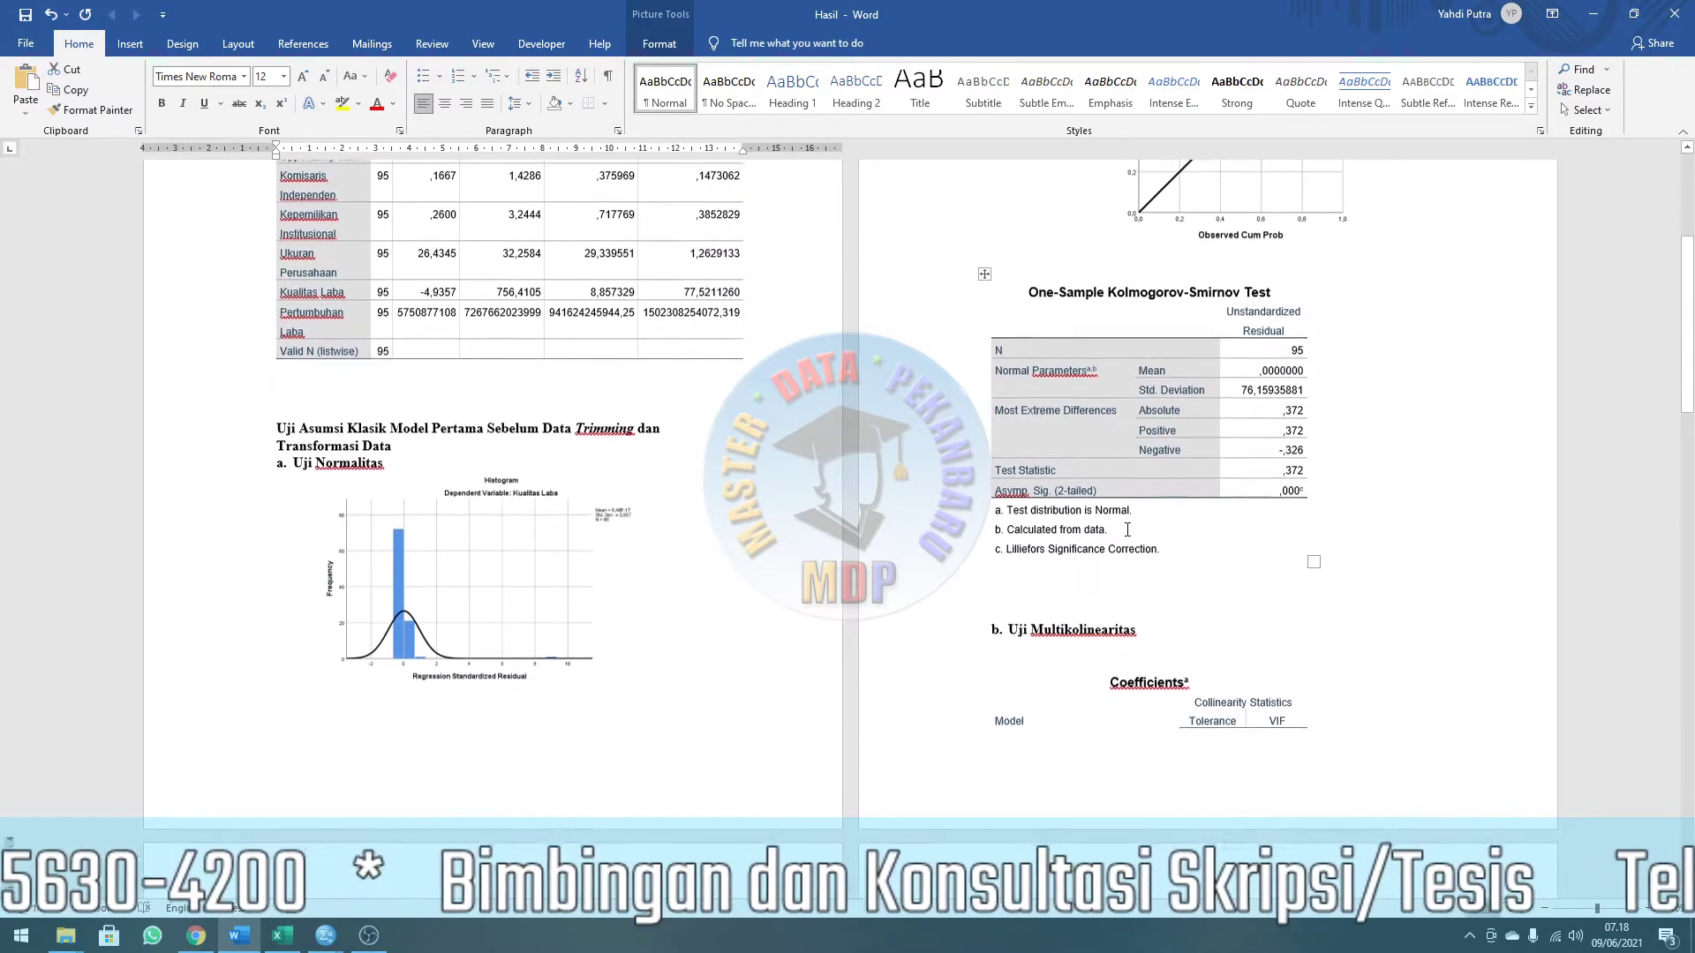
pyautogui.scroll(-10, 850, 516)
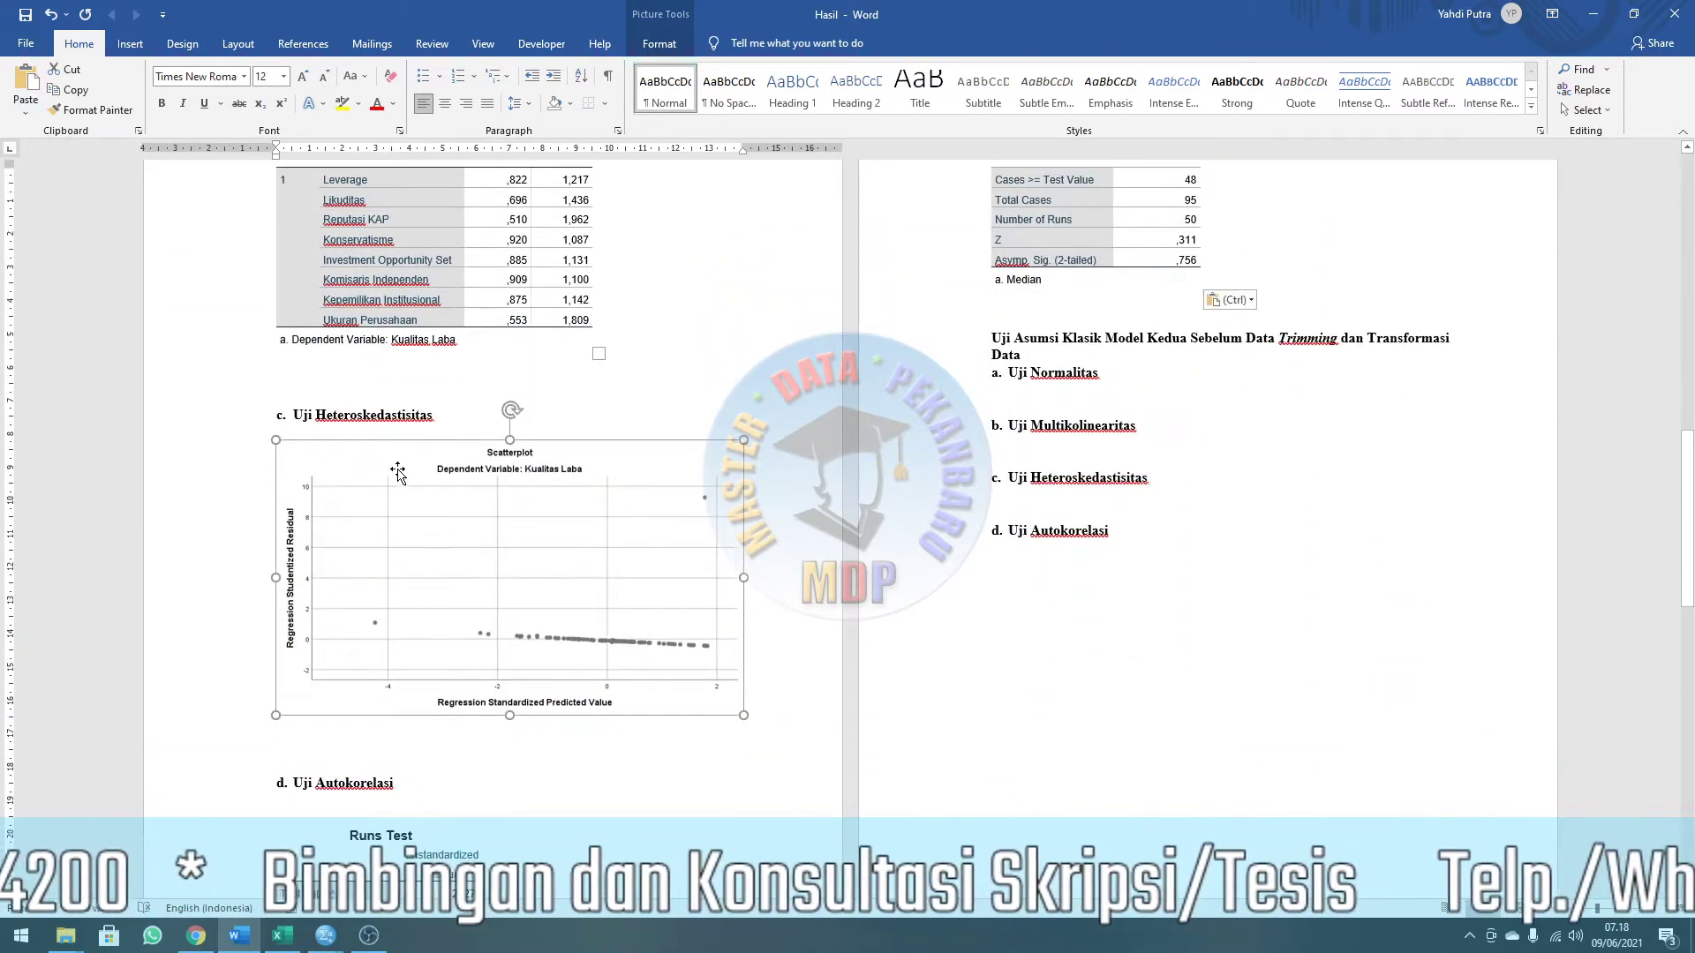
pyautogui.click(375, 383)
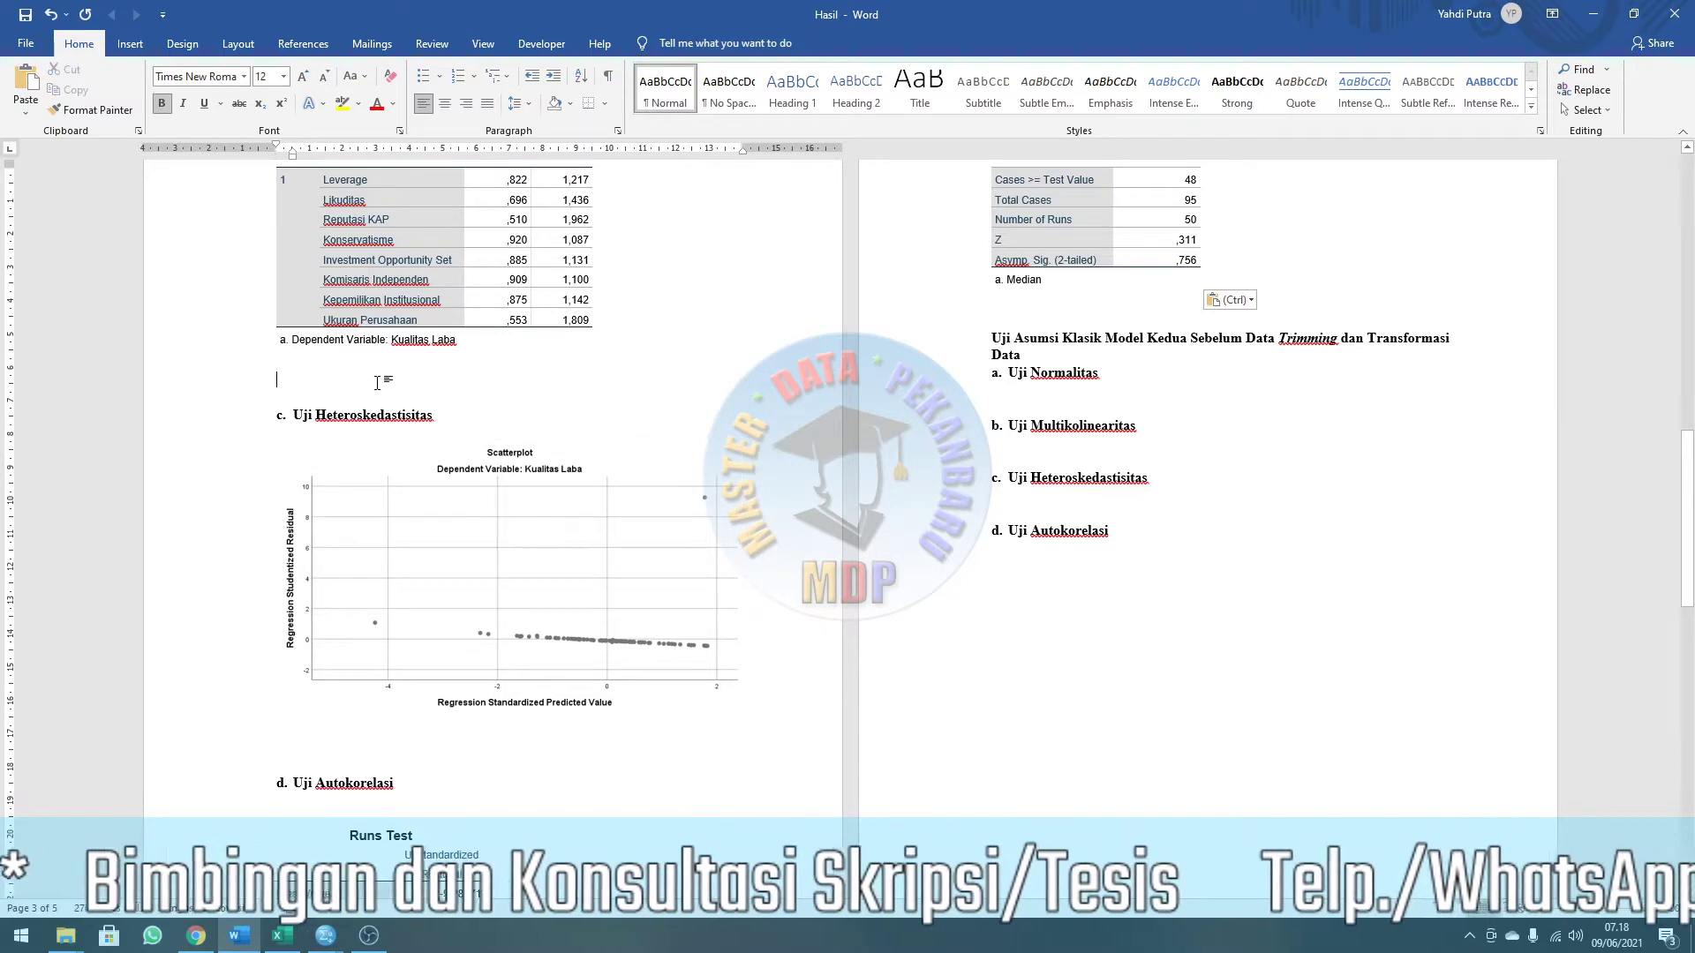
pyautogui.scroll(-5, 436, 422)
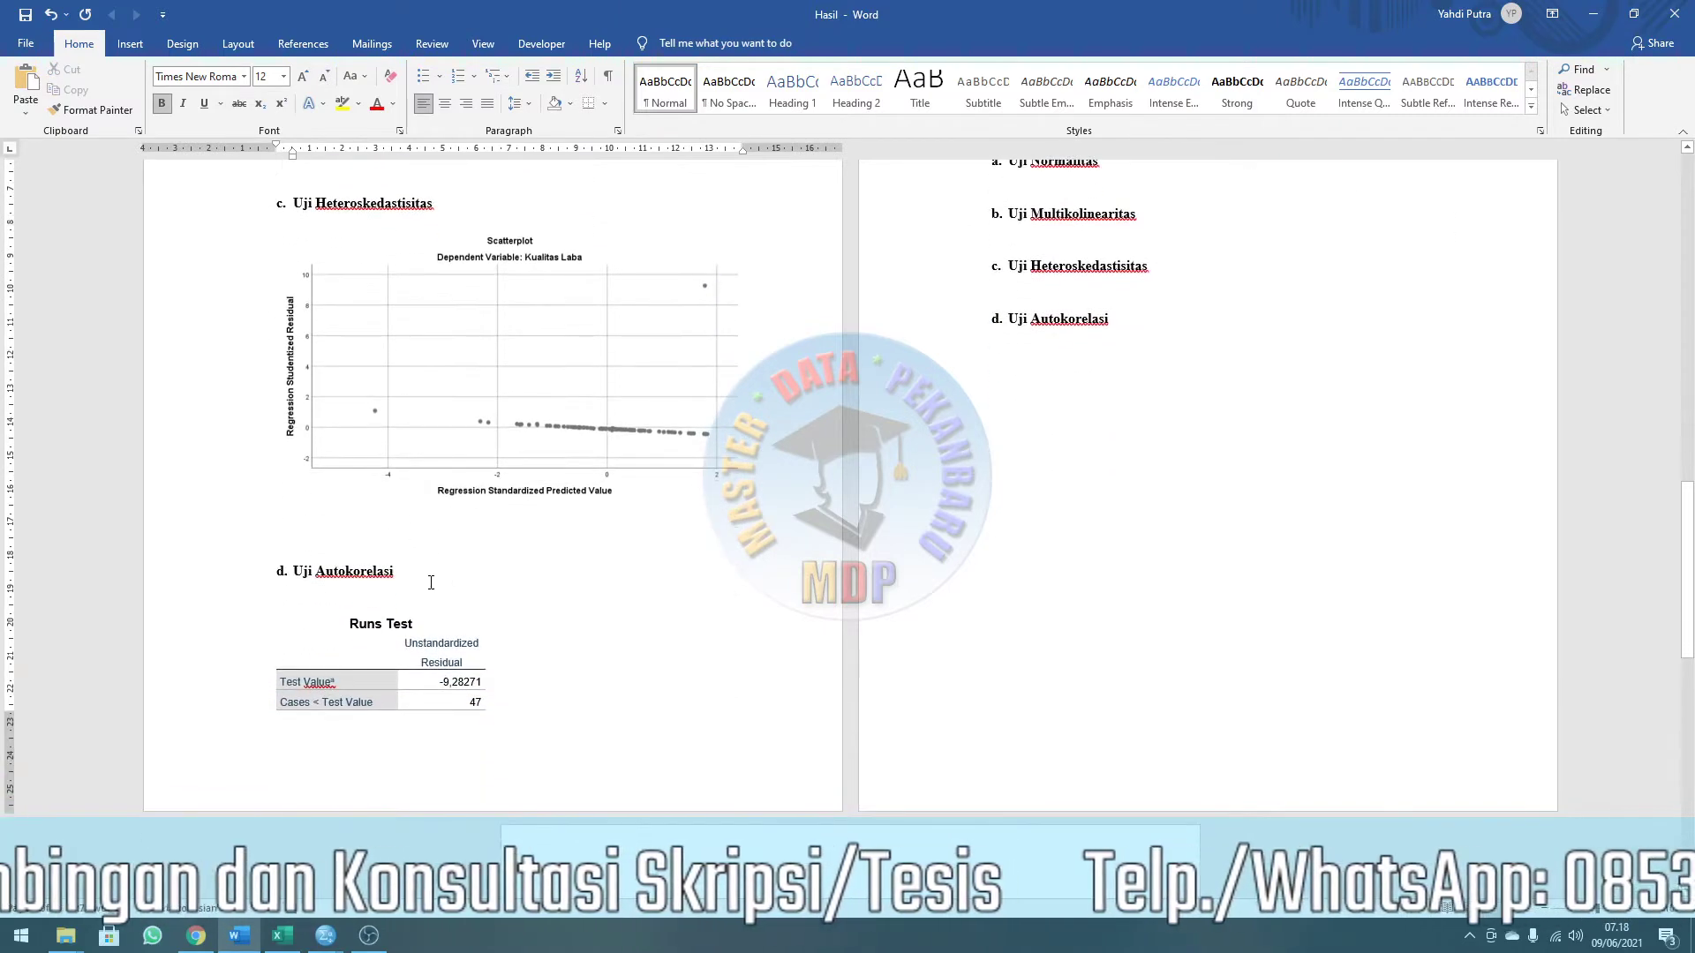
pyautogui.click(433, 570)
pyautogui.scroll(7, 1064, 360)
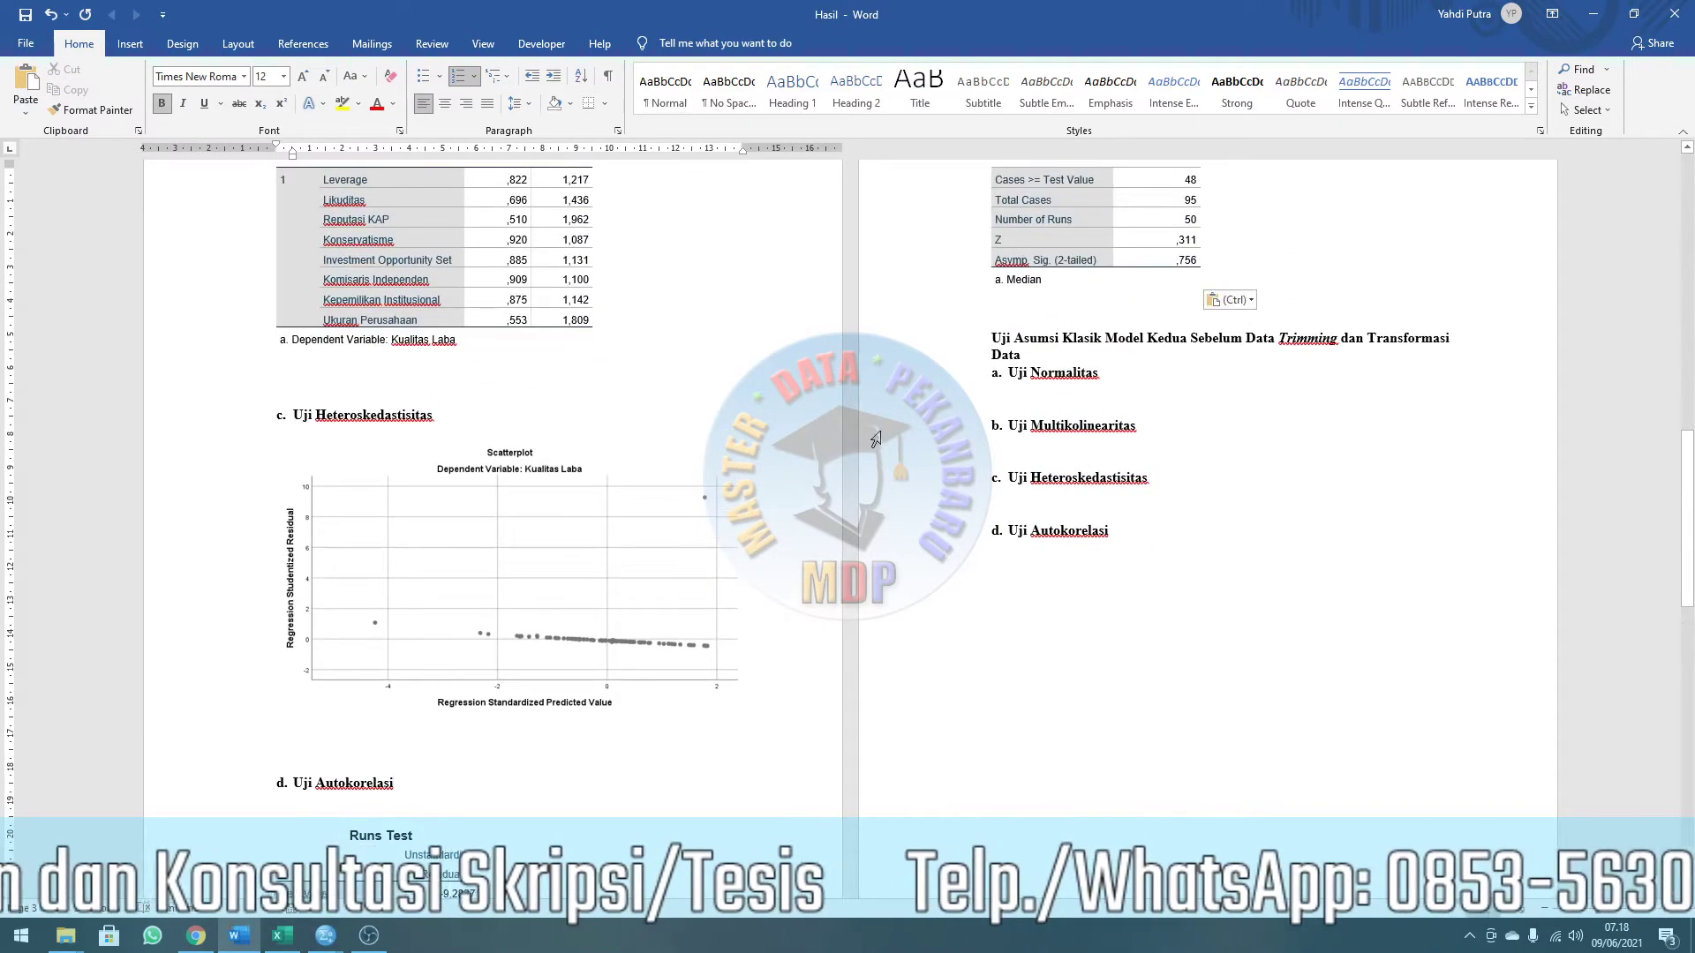
pyautogui.scroll(-6, 458, 615)
pyautogui.scroll(5, 1108, 541)
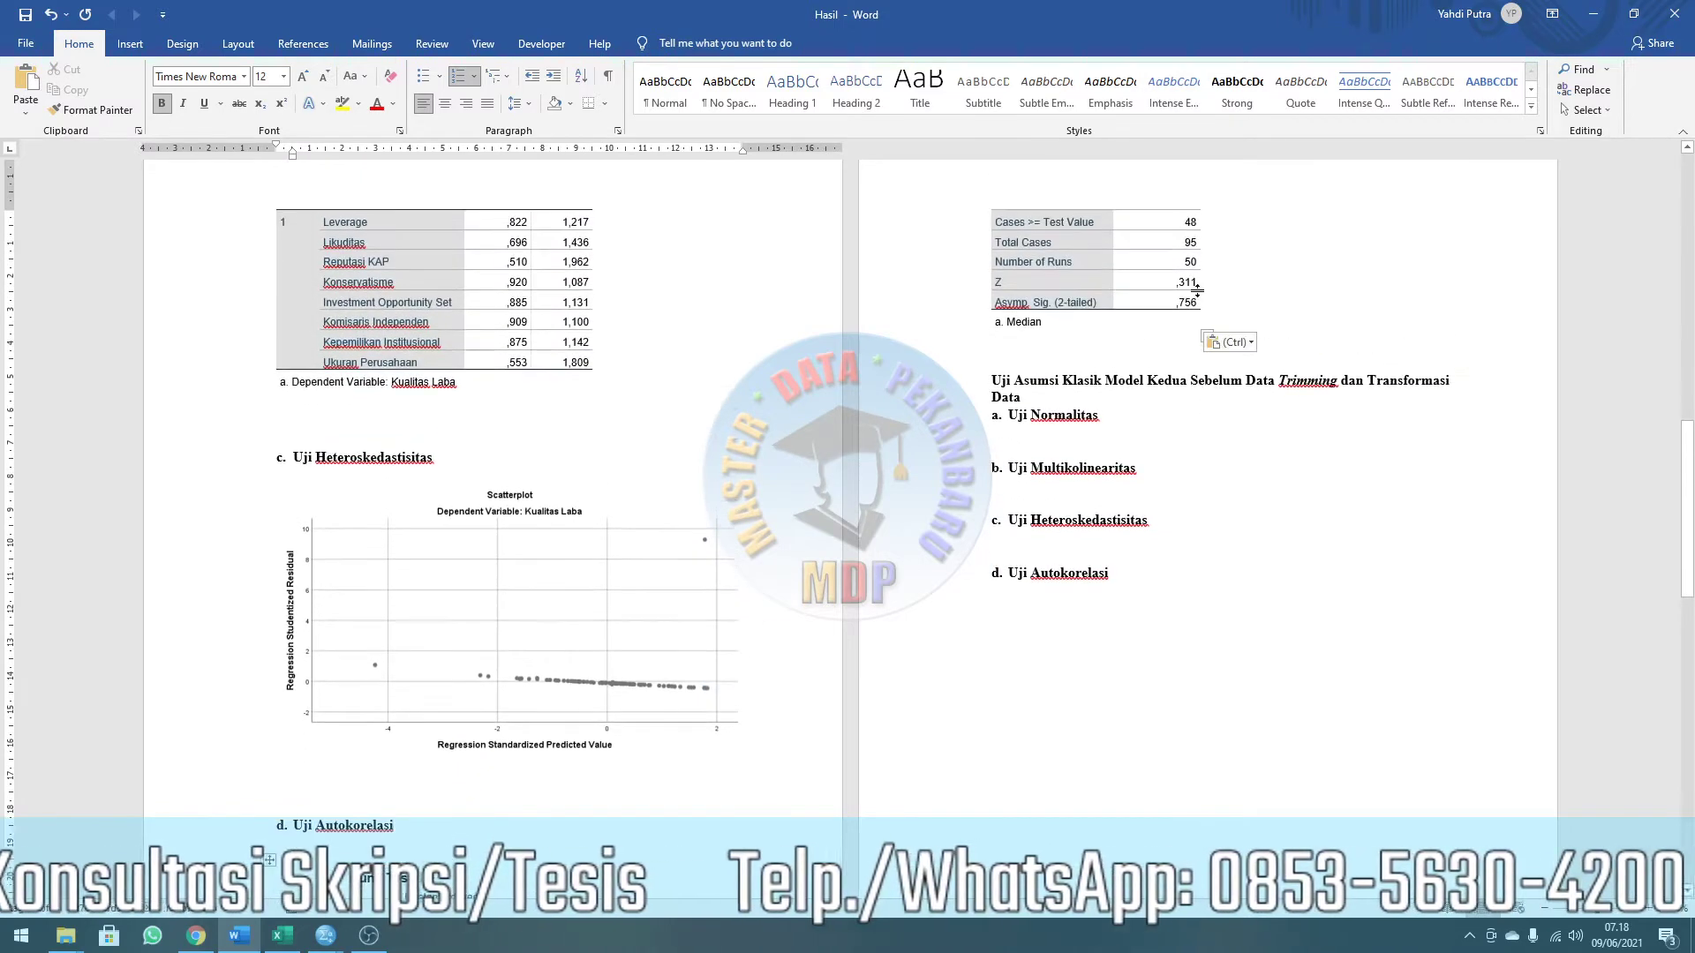
pyautogui.scroll(-4, 671, 459)
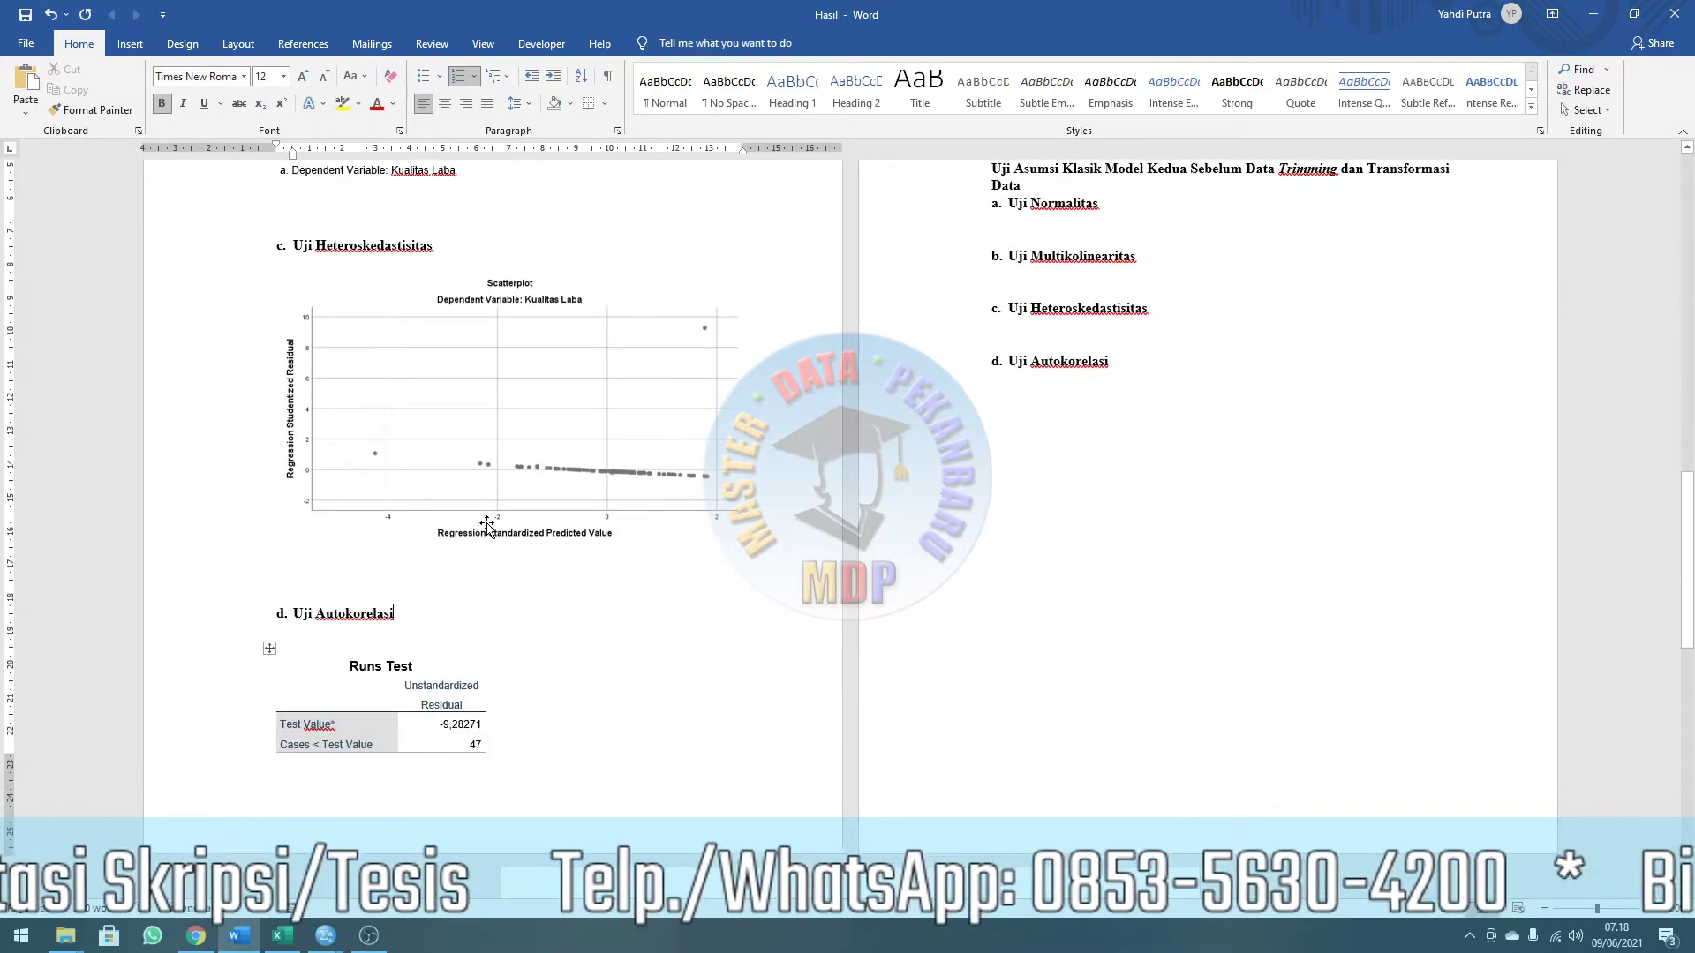
pyautogui.scroll(7, 1161, 446)
pyautogui.scroll(-4, 1090, 345)
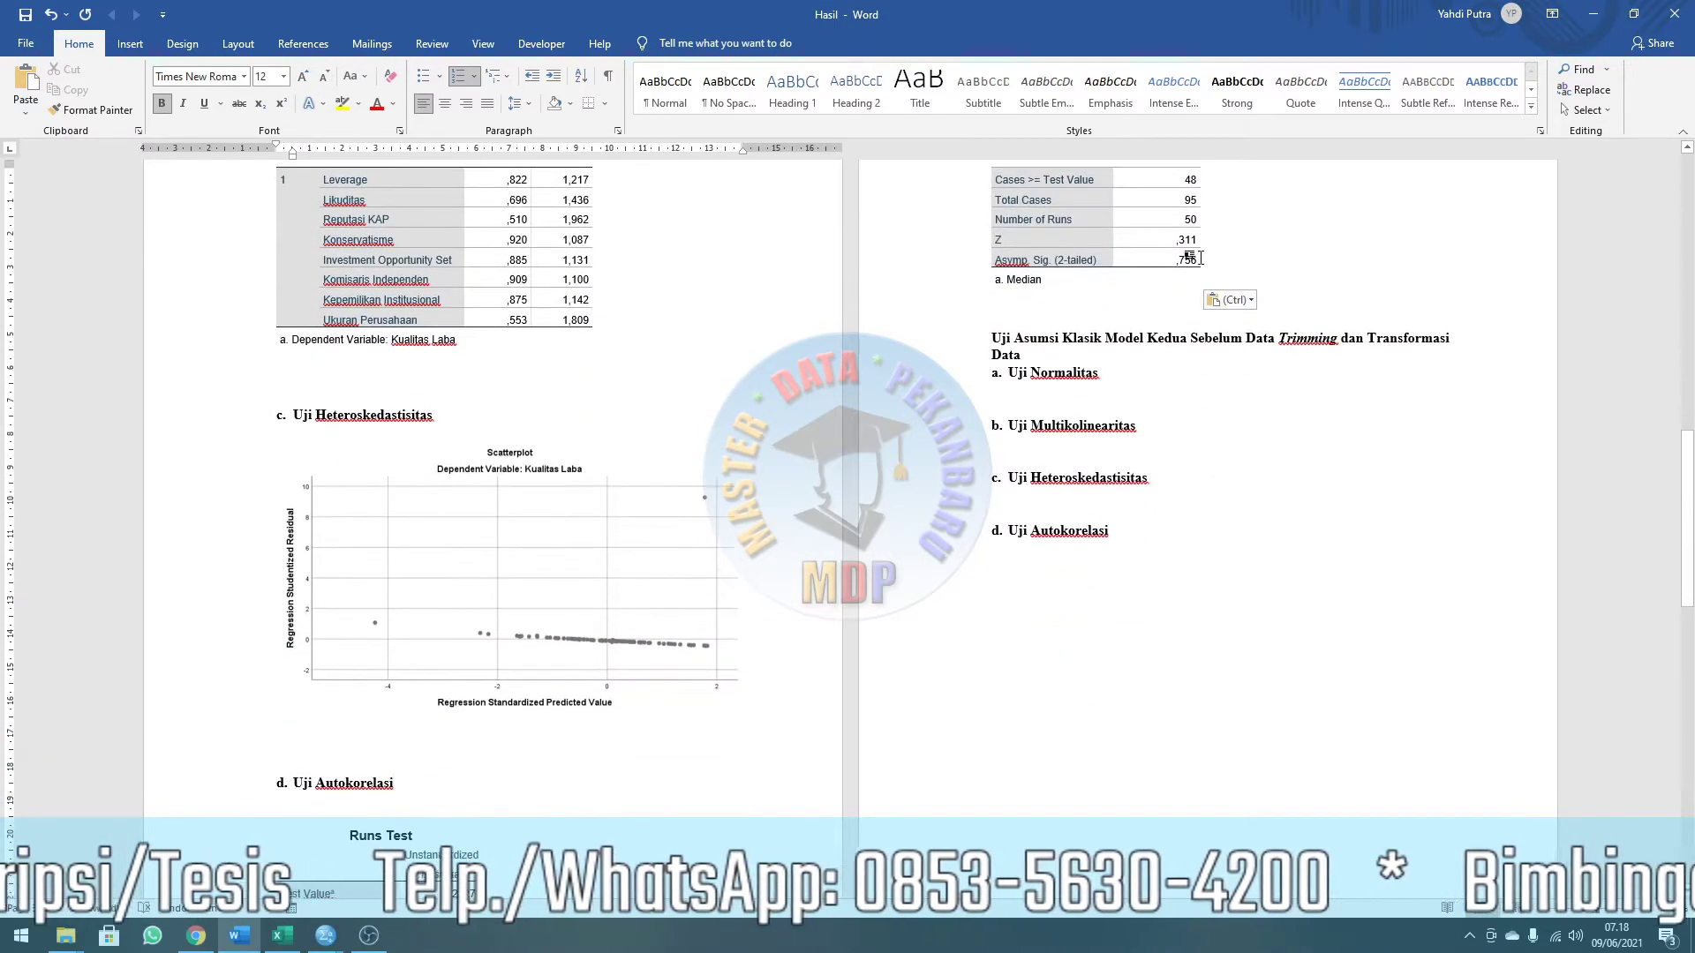
# Add a blank line above the second model's classical assumption heading and place the cursor under its Uji Normalitas item.
pyautogui.click(1022, 307)
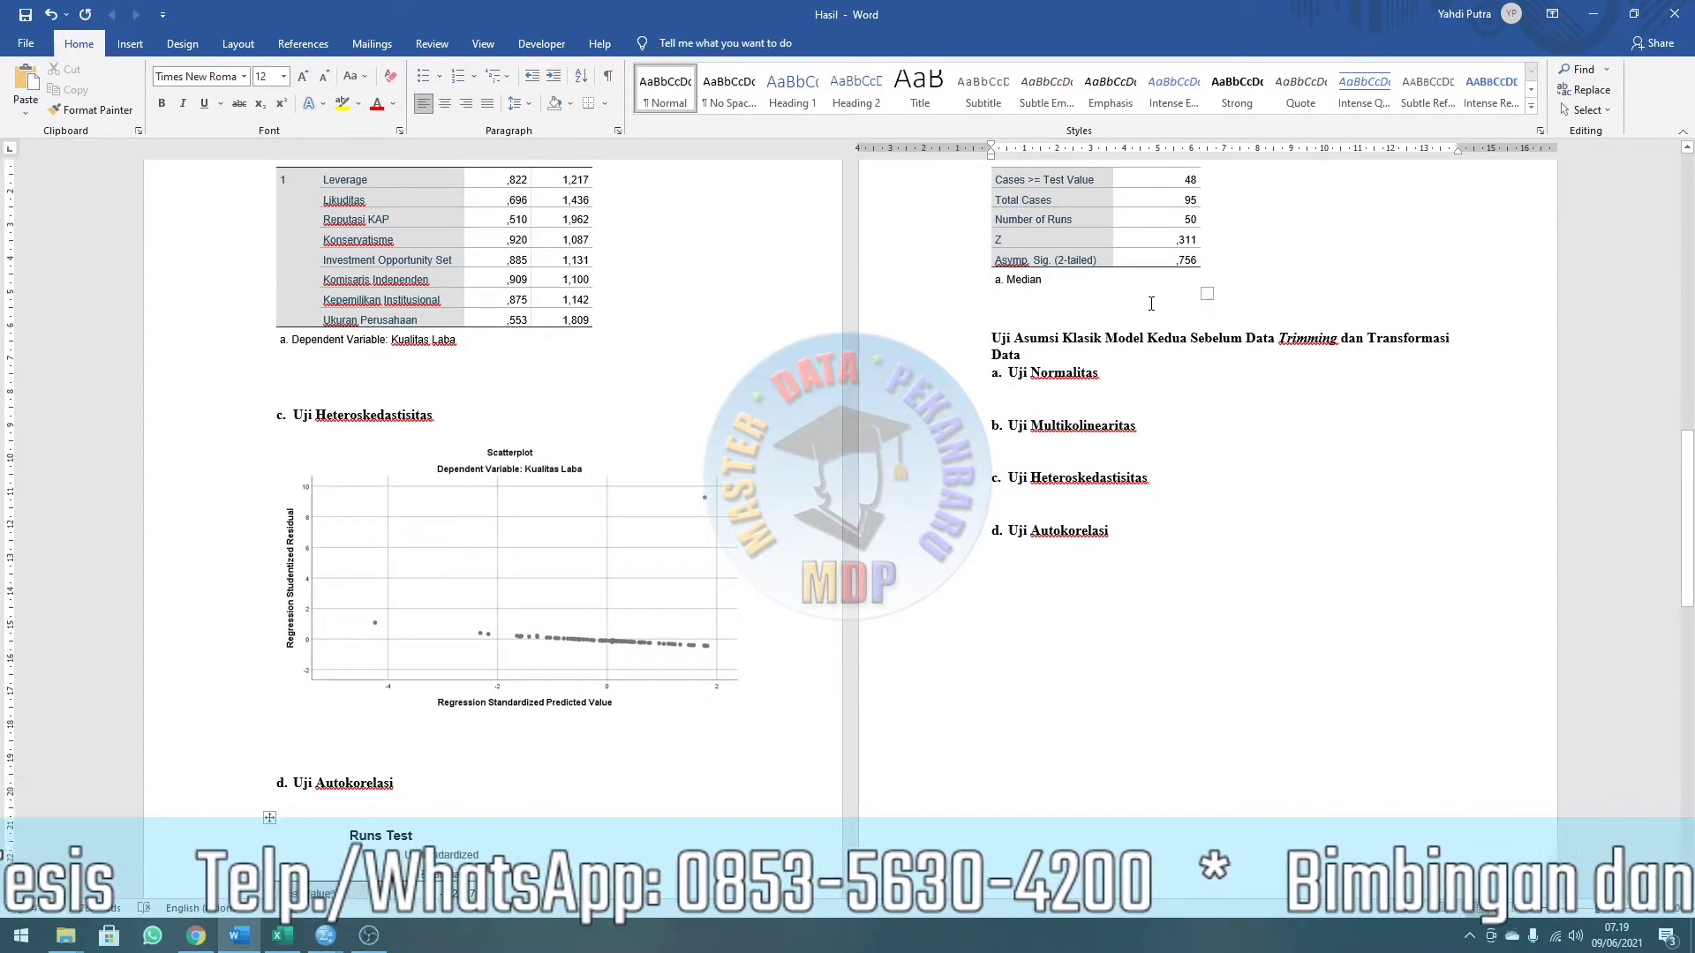
pyautogui.scroll(-5, 628, 497)
pyautogui.scroll(5, 628, 497)
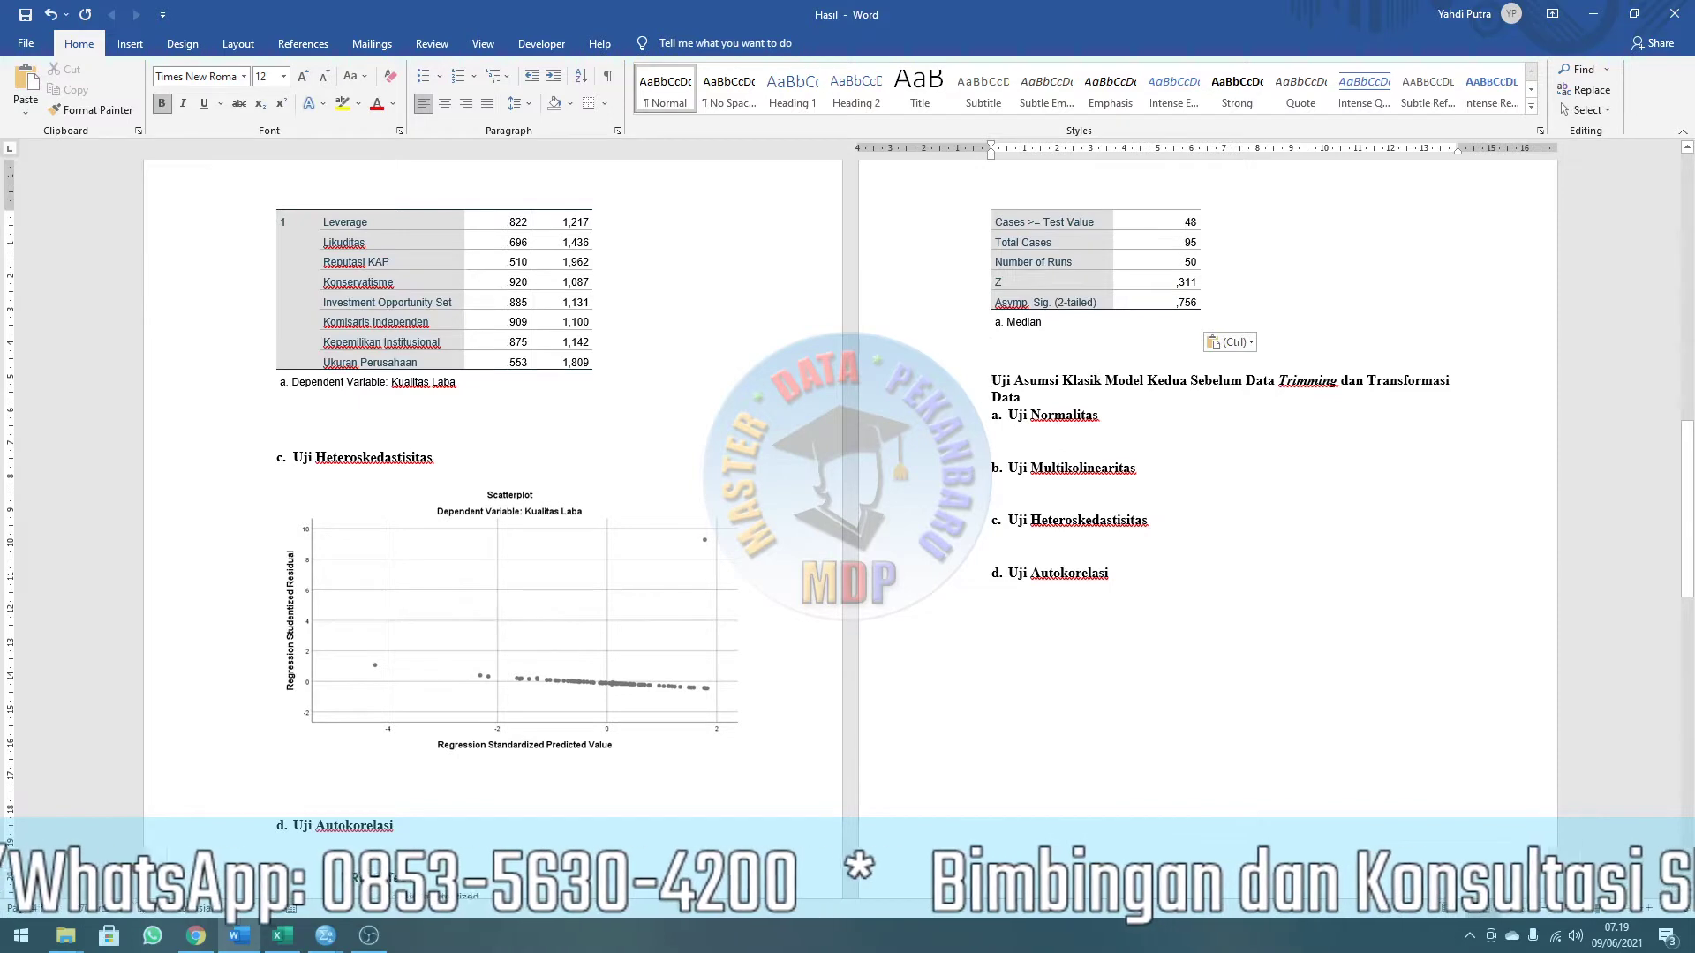
pyautogui.press('Return')
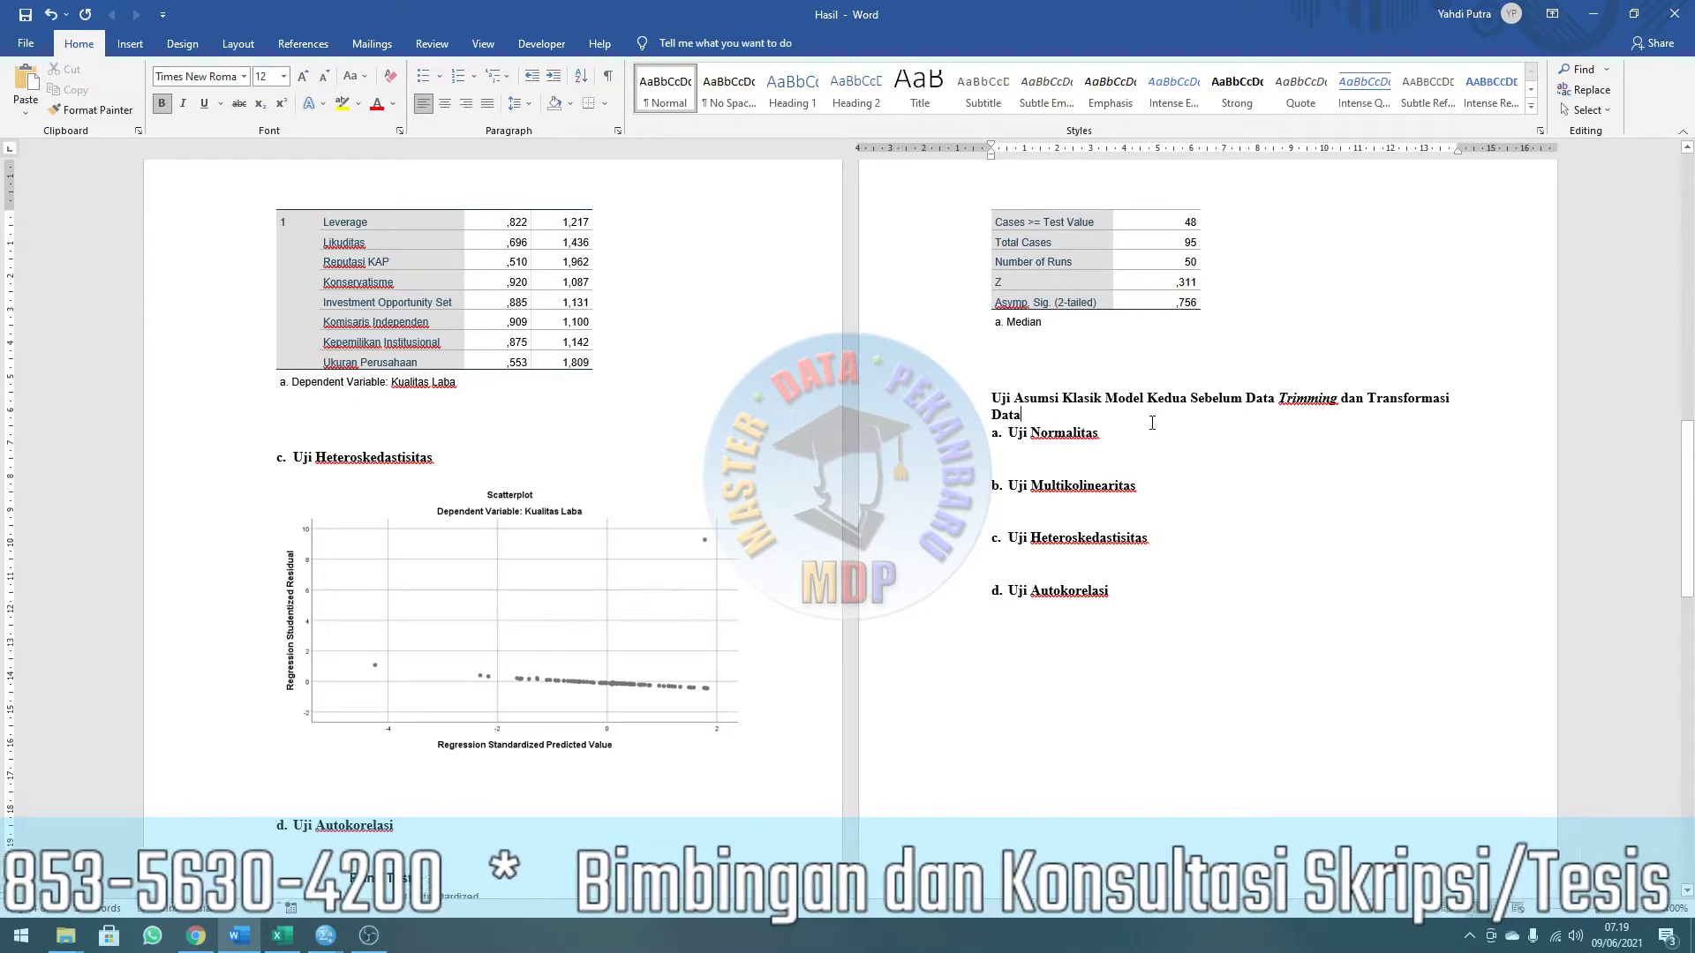
pyautogui.click(1057, 455)
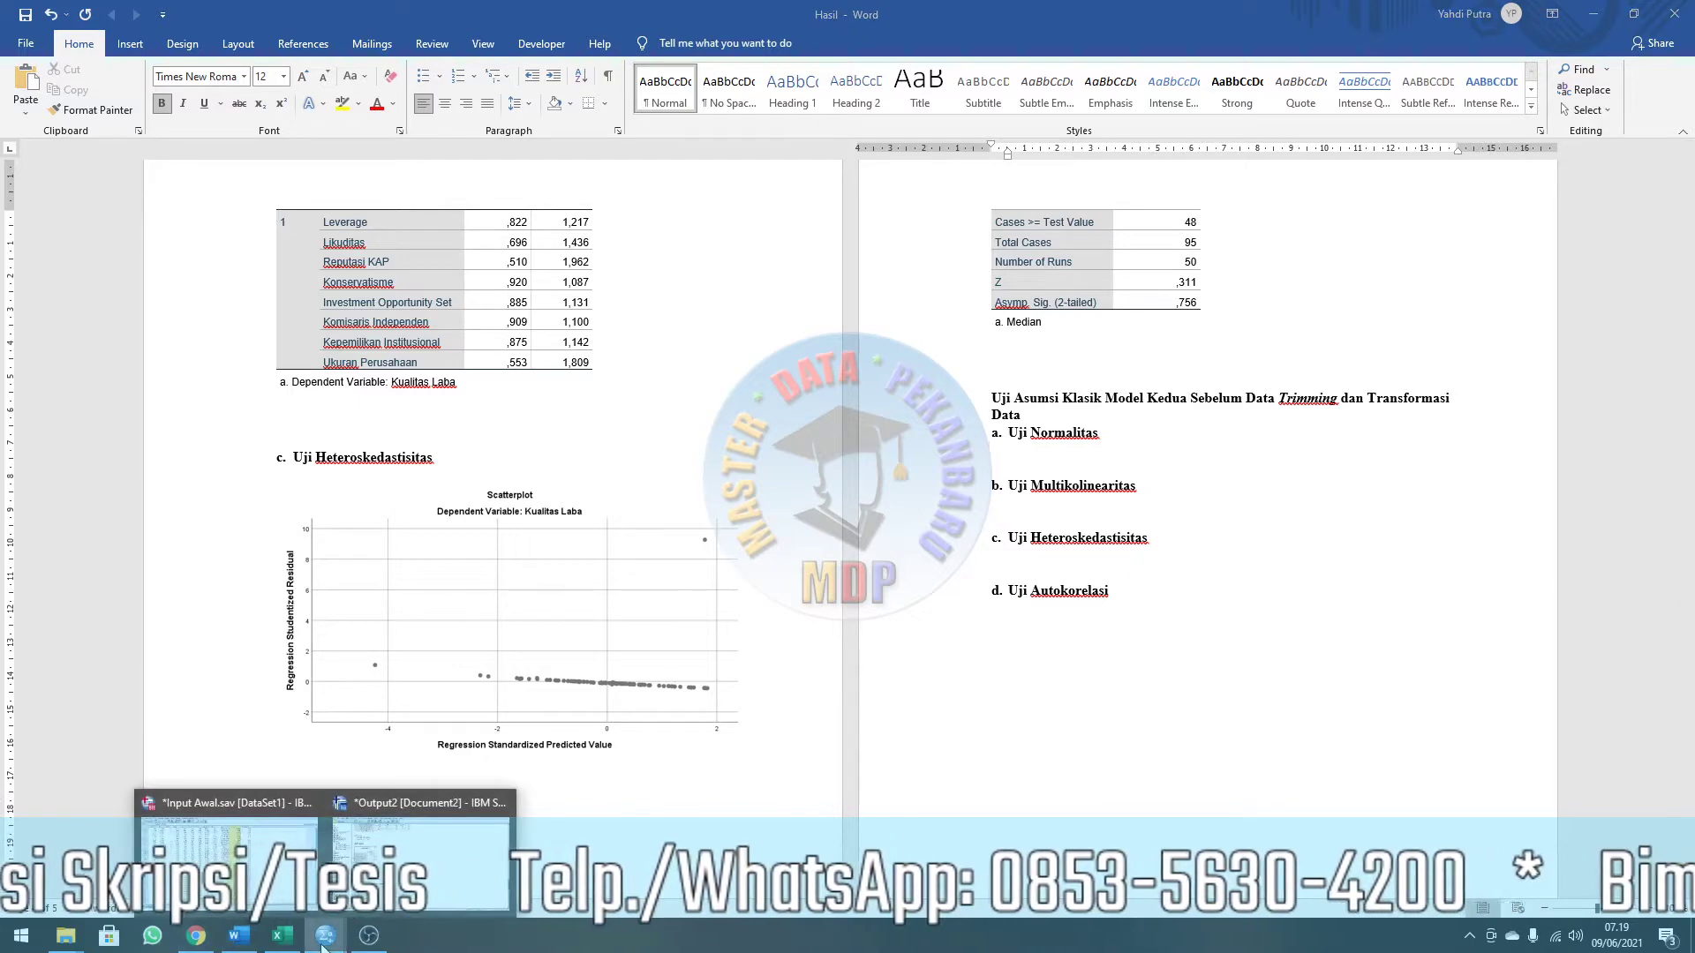
# Switch to the SPSS Data Editor with Input Awal.sav and examine the independent variable columns X1 to X8 and the Z column.
pyautogui.click(265, 865)
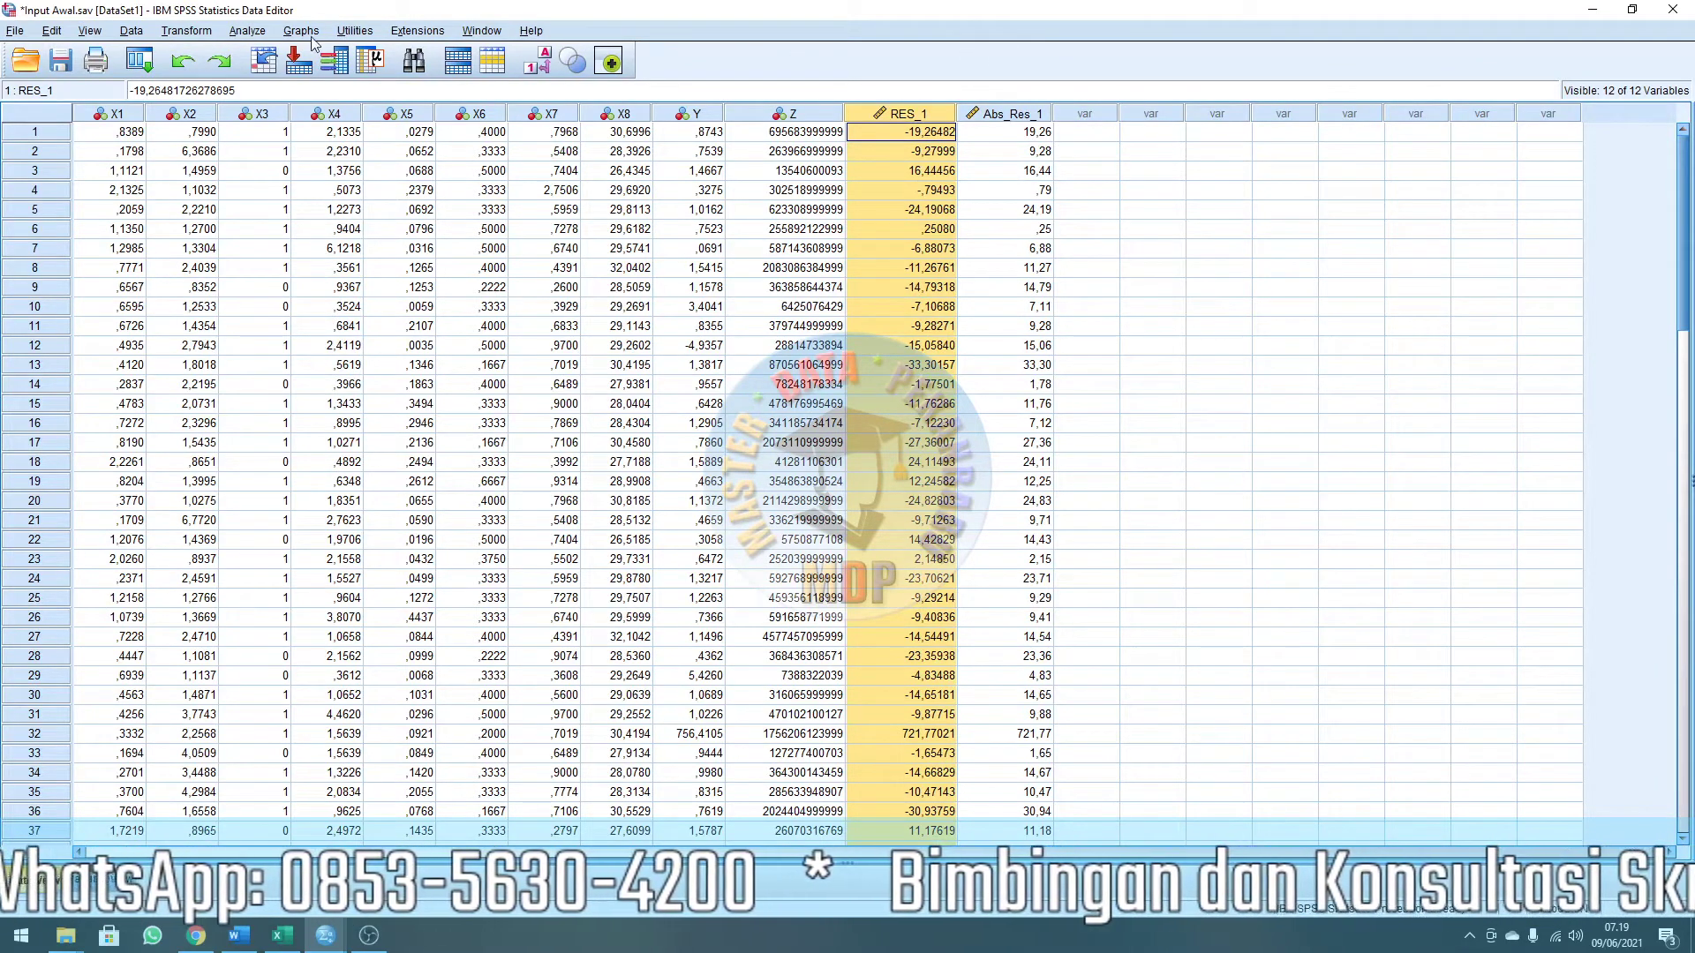
pyautogui.click(117, 117)
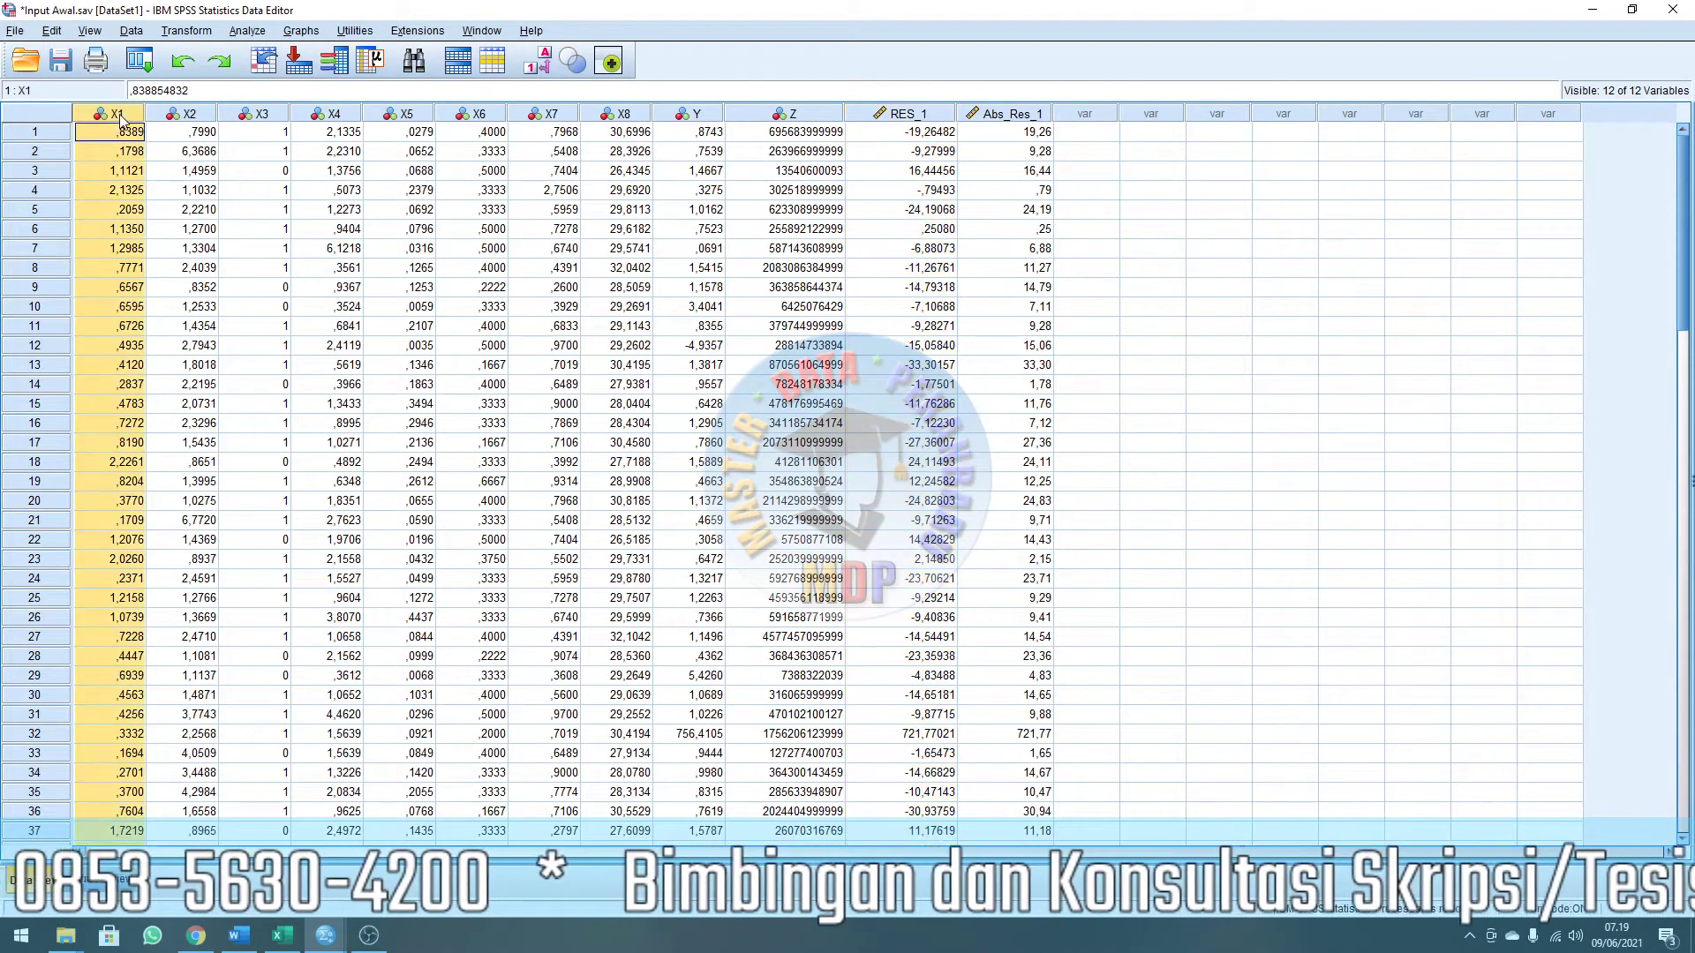
pyautogui.click(187, 118)
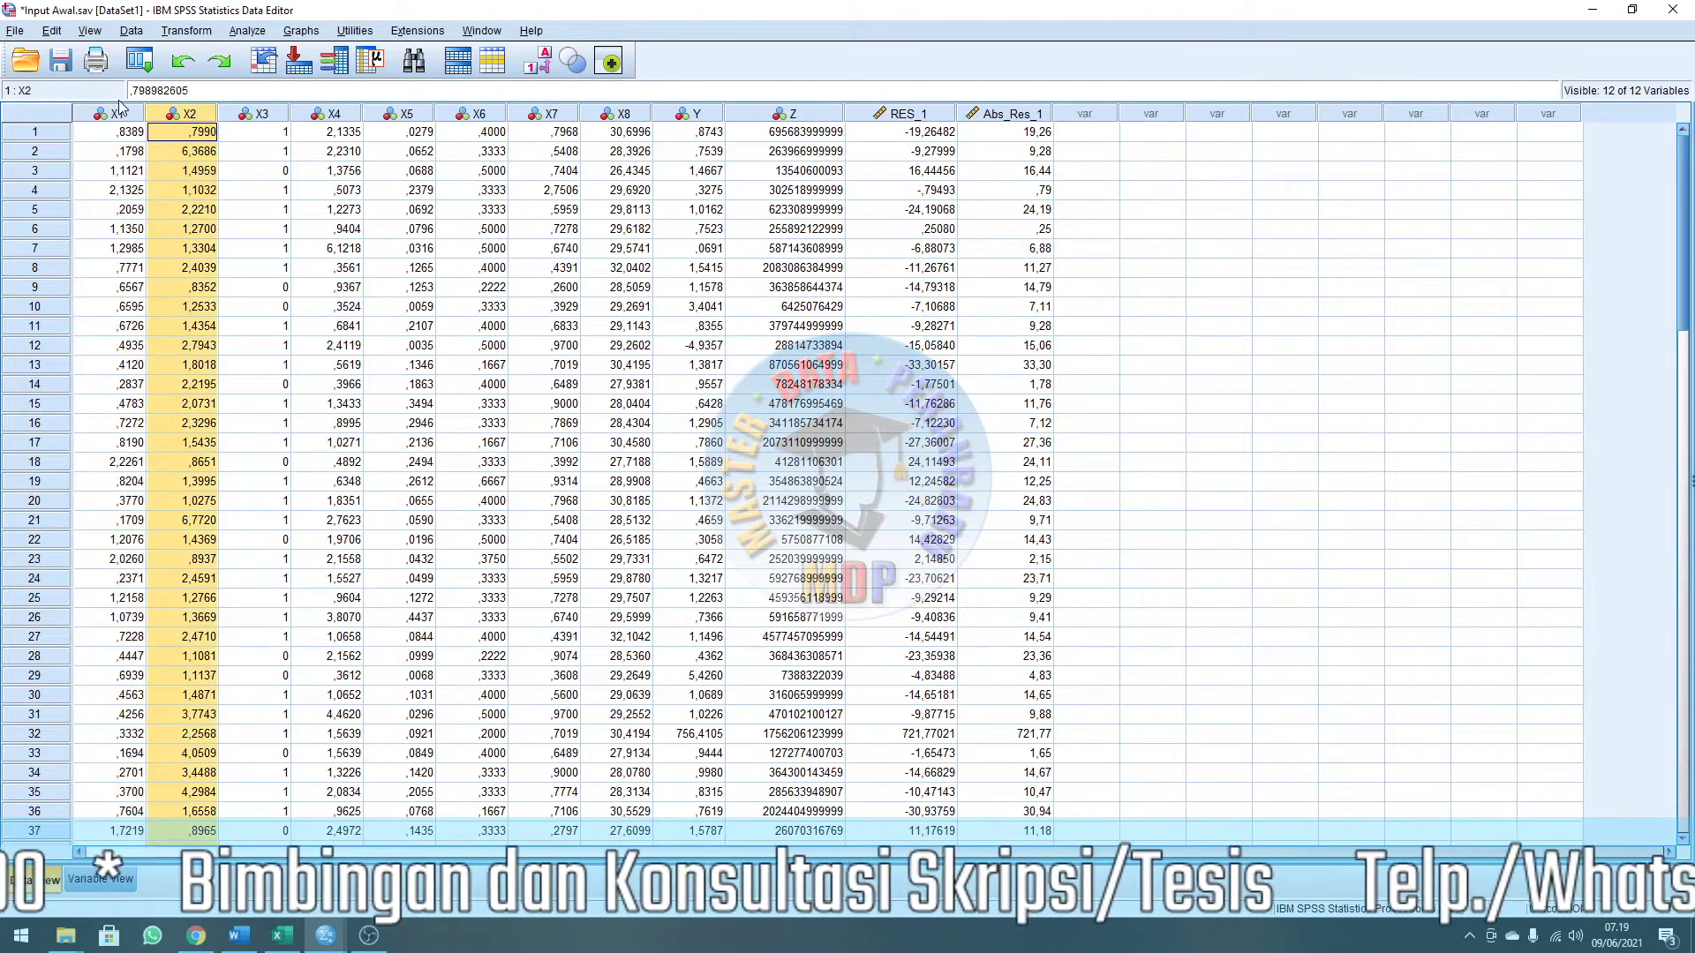
pyautogui.click(117, 113)
pyautogui.click(179, 117)
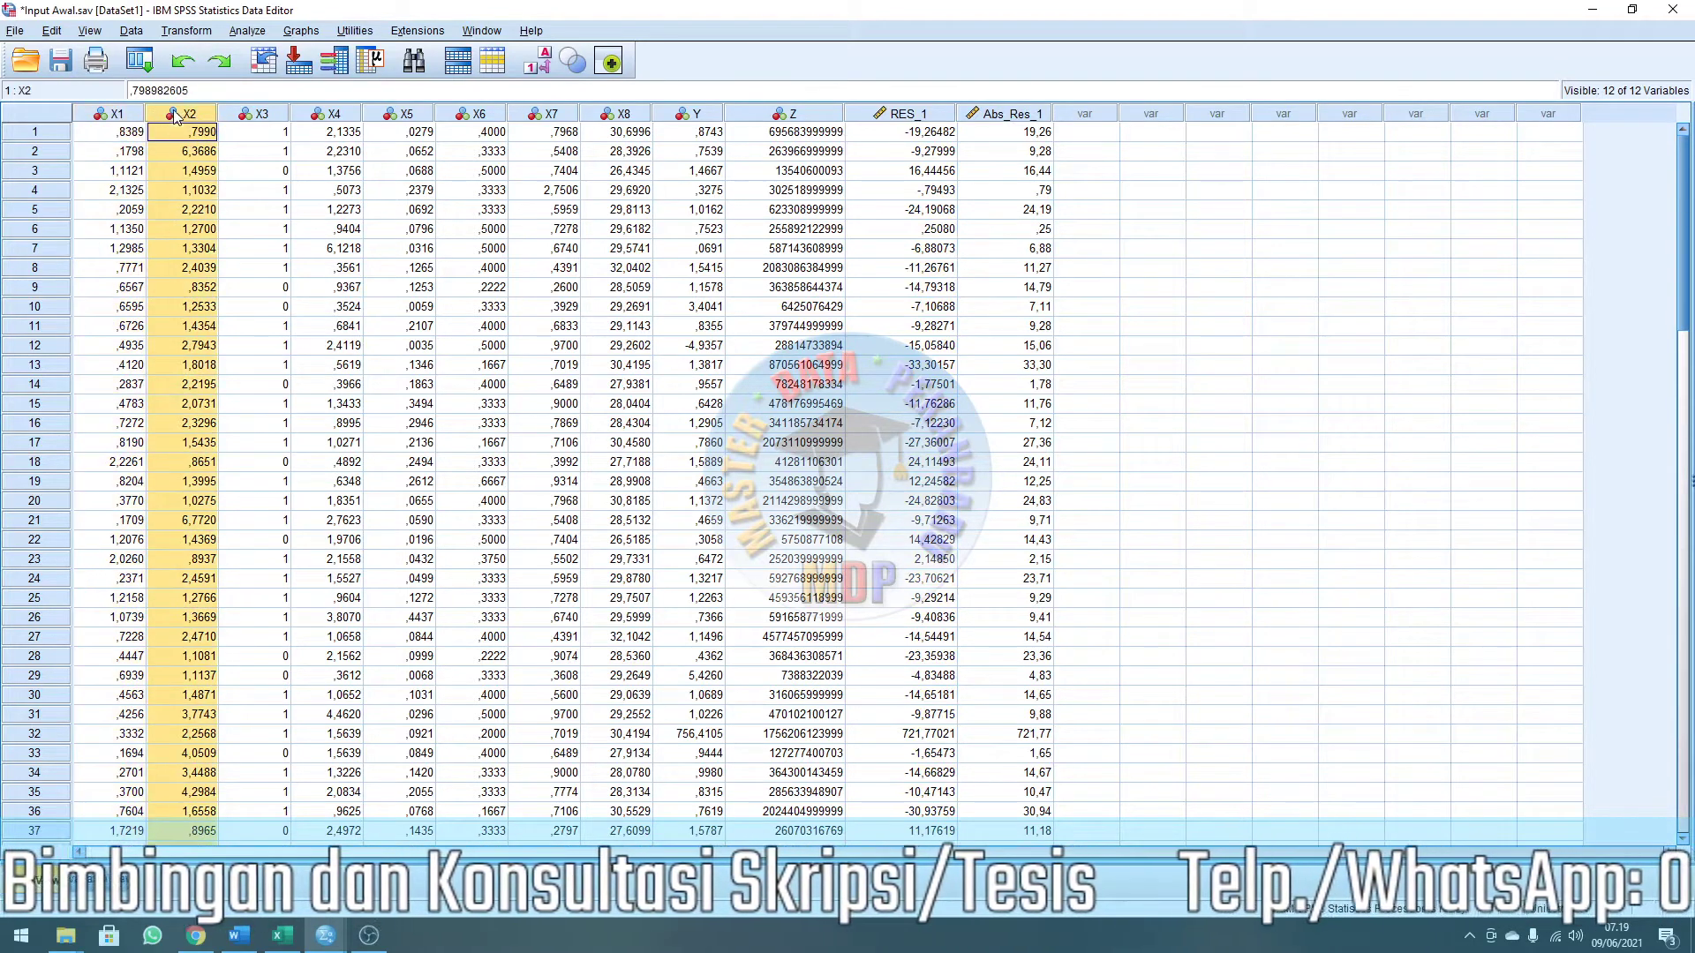
pyautogui.click(128, 119)
pyautogui.click(190, 117)
pyautogui.click(255, 114)
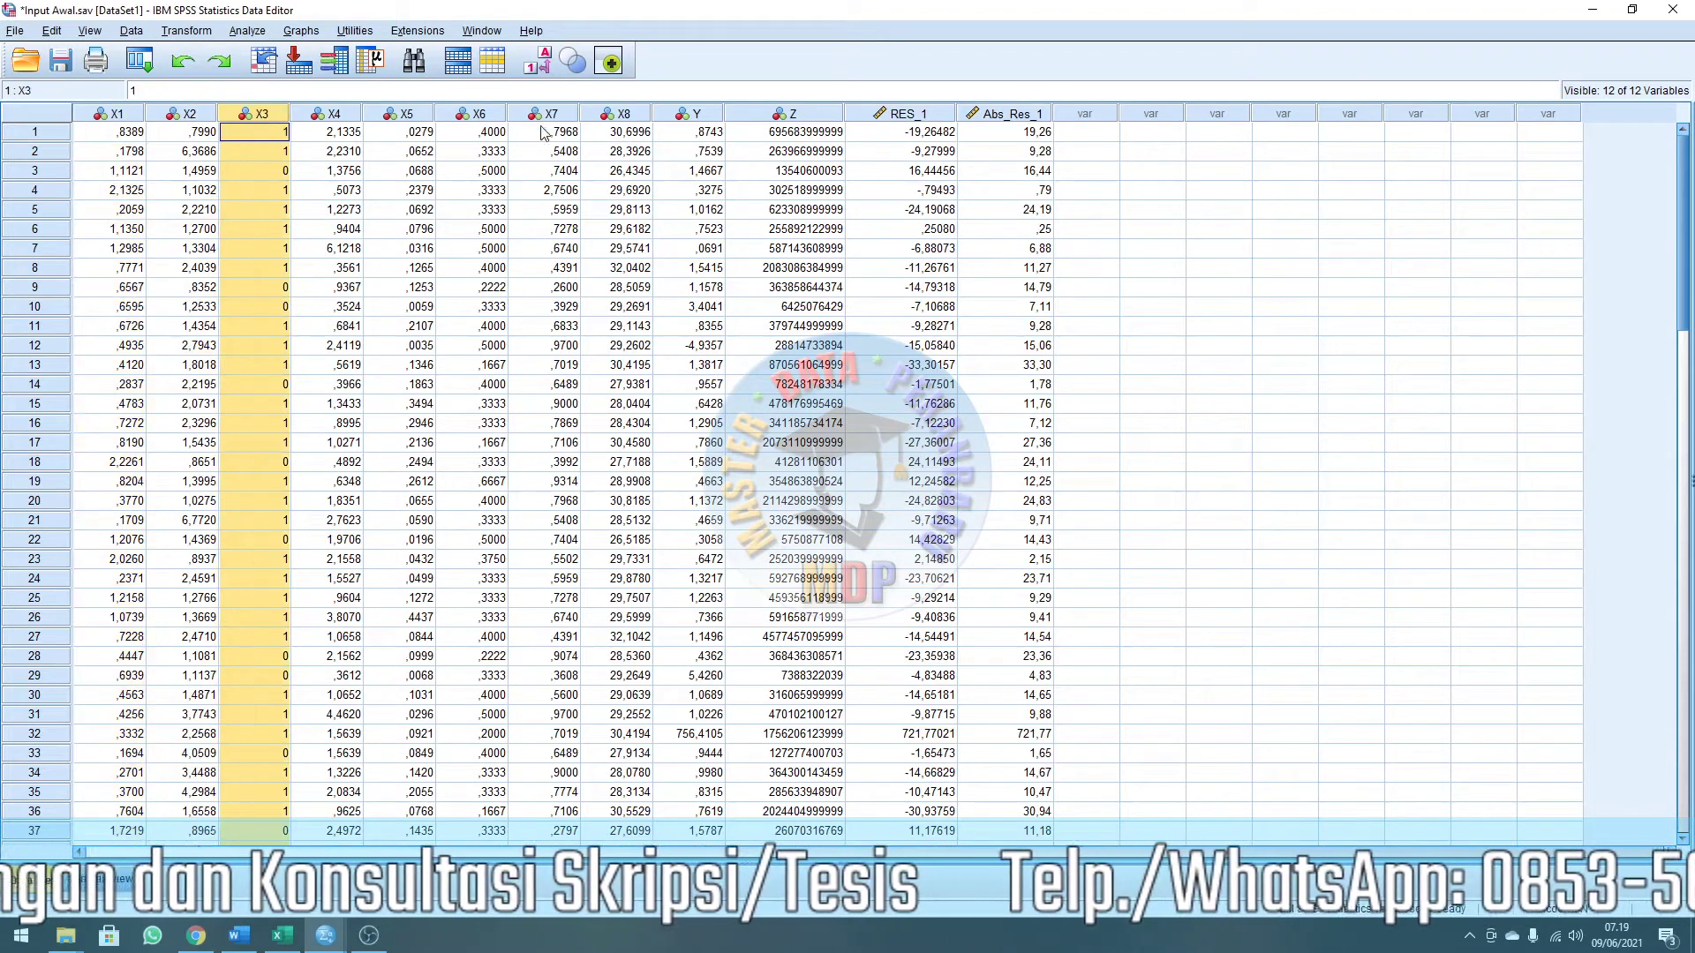
pyautogui.click(639, 116)
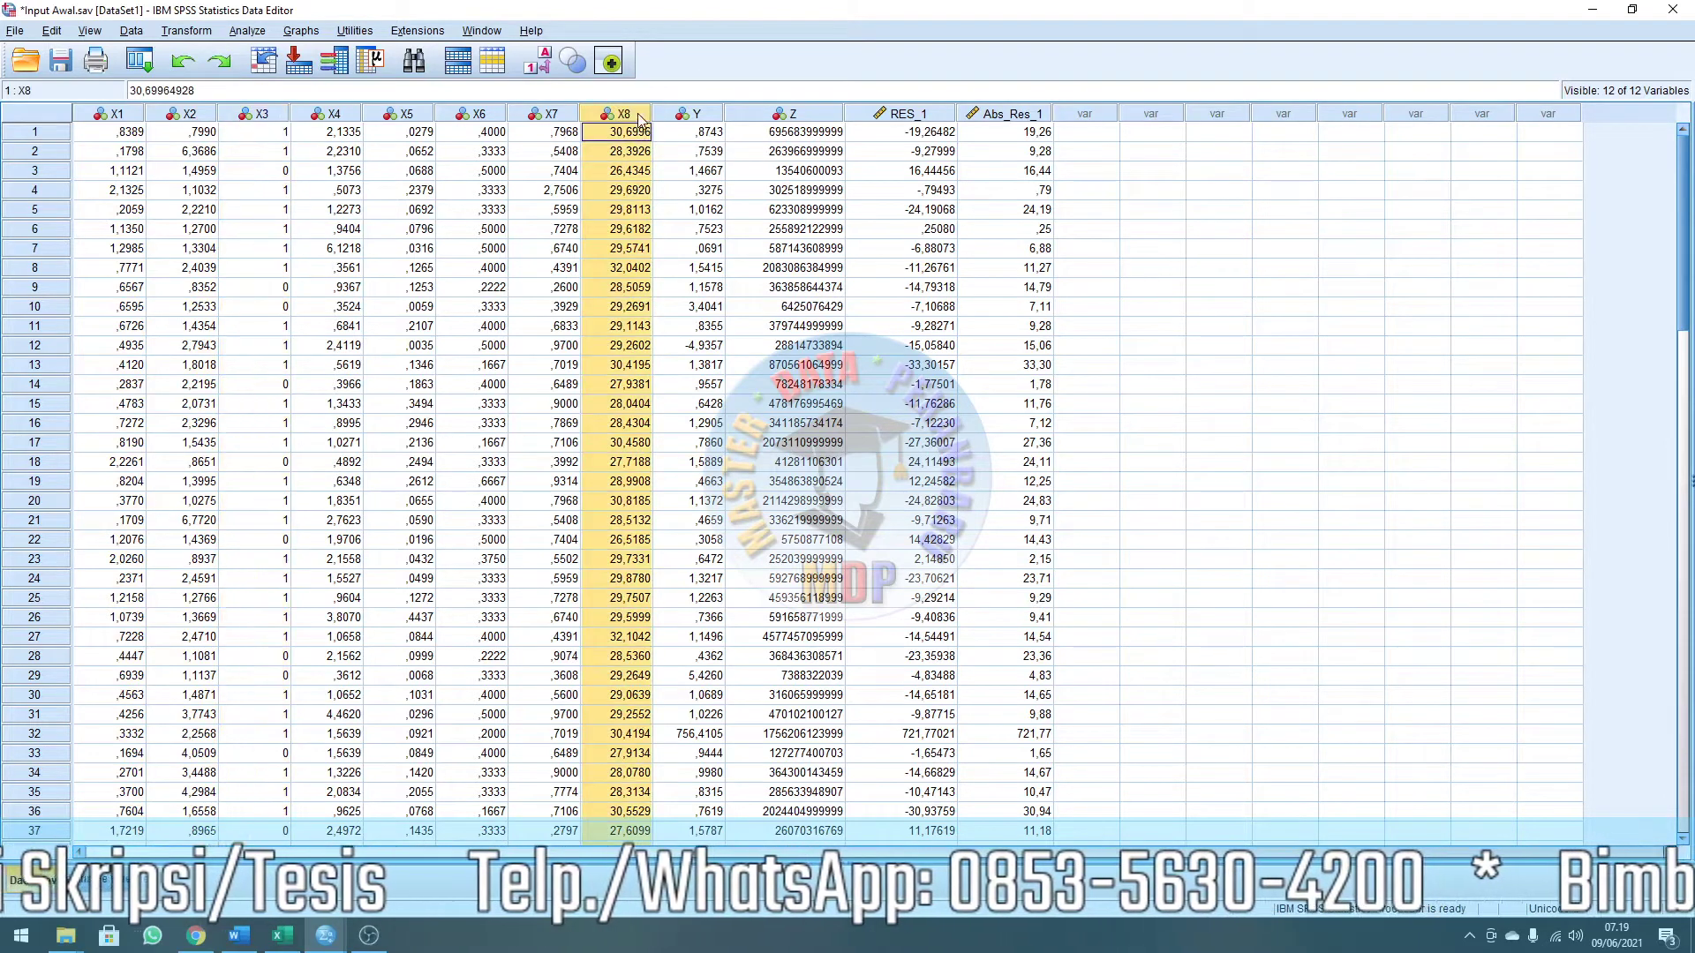
pyautogui.click(117, 117)
pyautogui.click(804, 114)
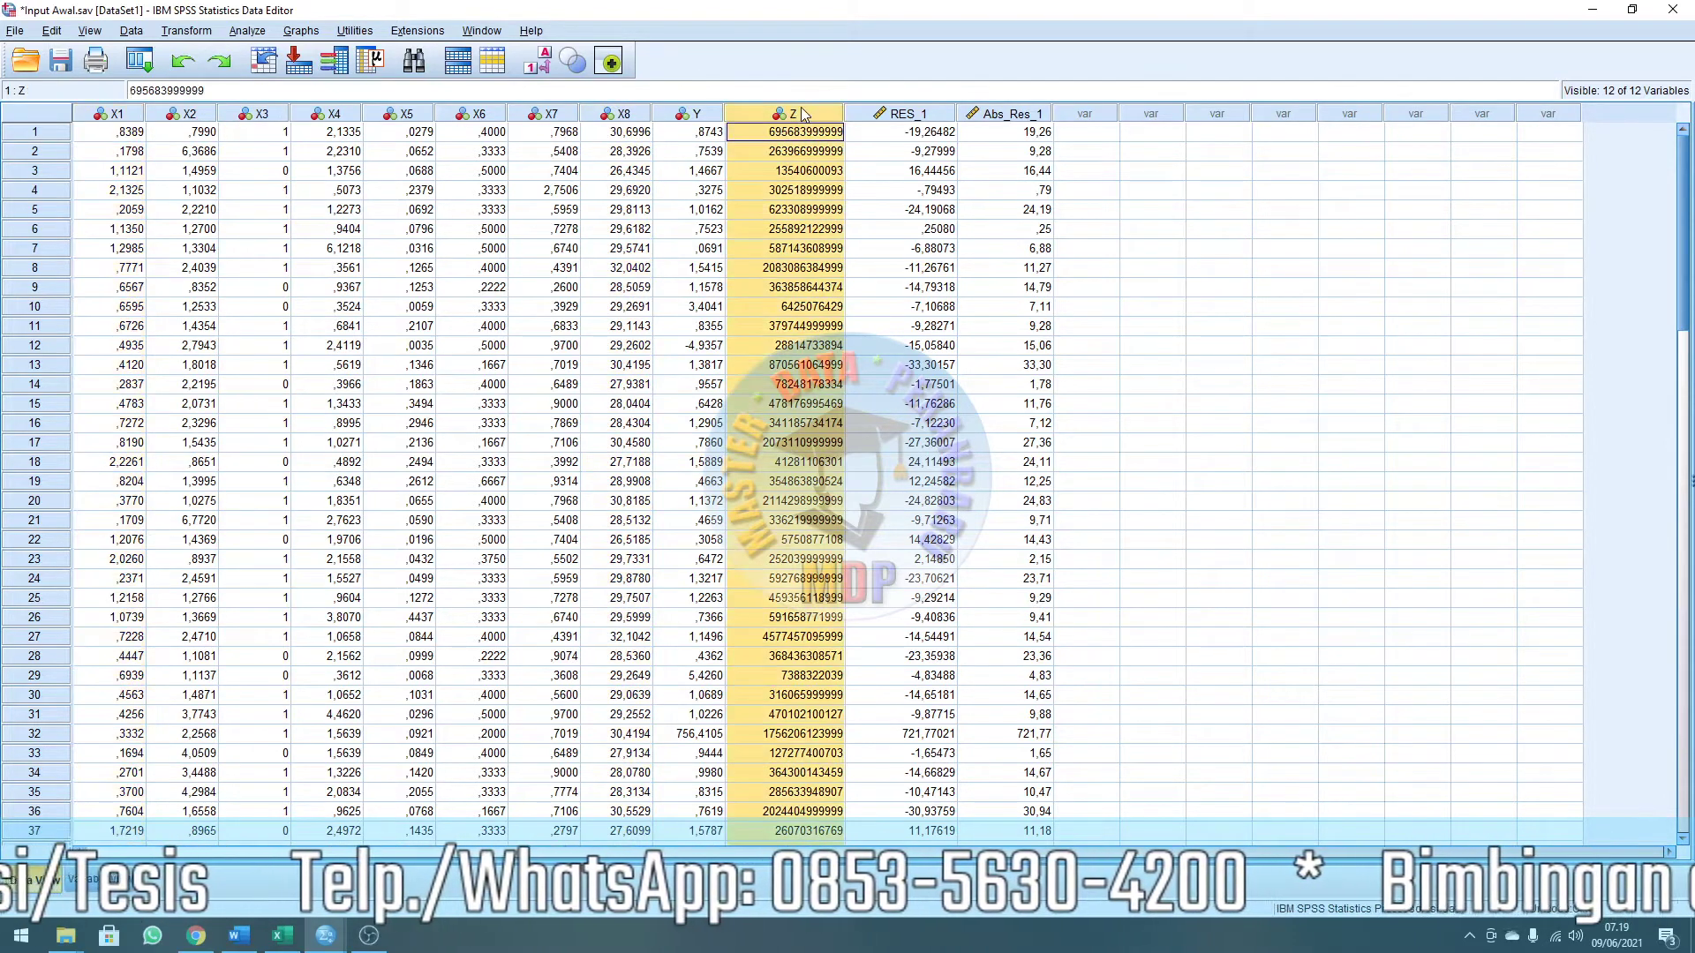
# Open the Descriptives analysis and remove all variables from its analysis list.
pyautogui.click(248, 32)
pyautogui.moveTo(279, 75)
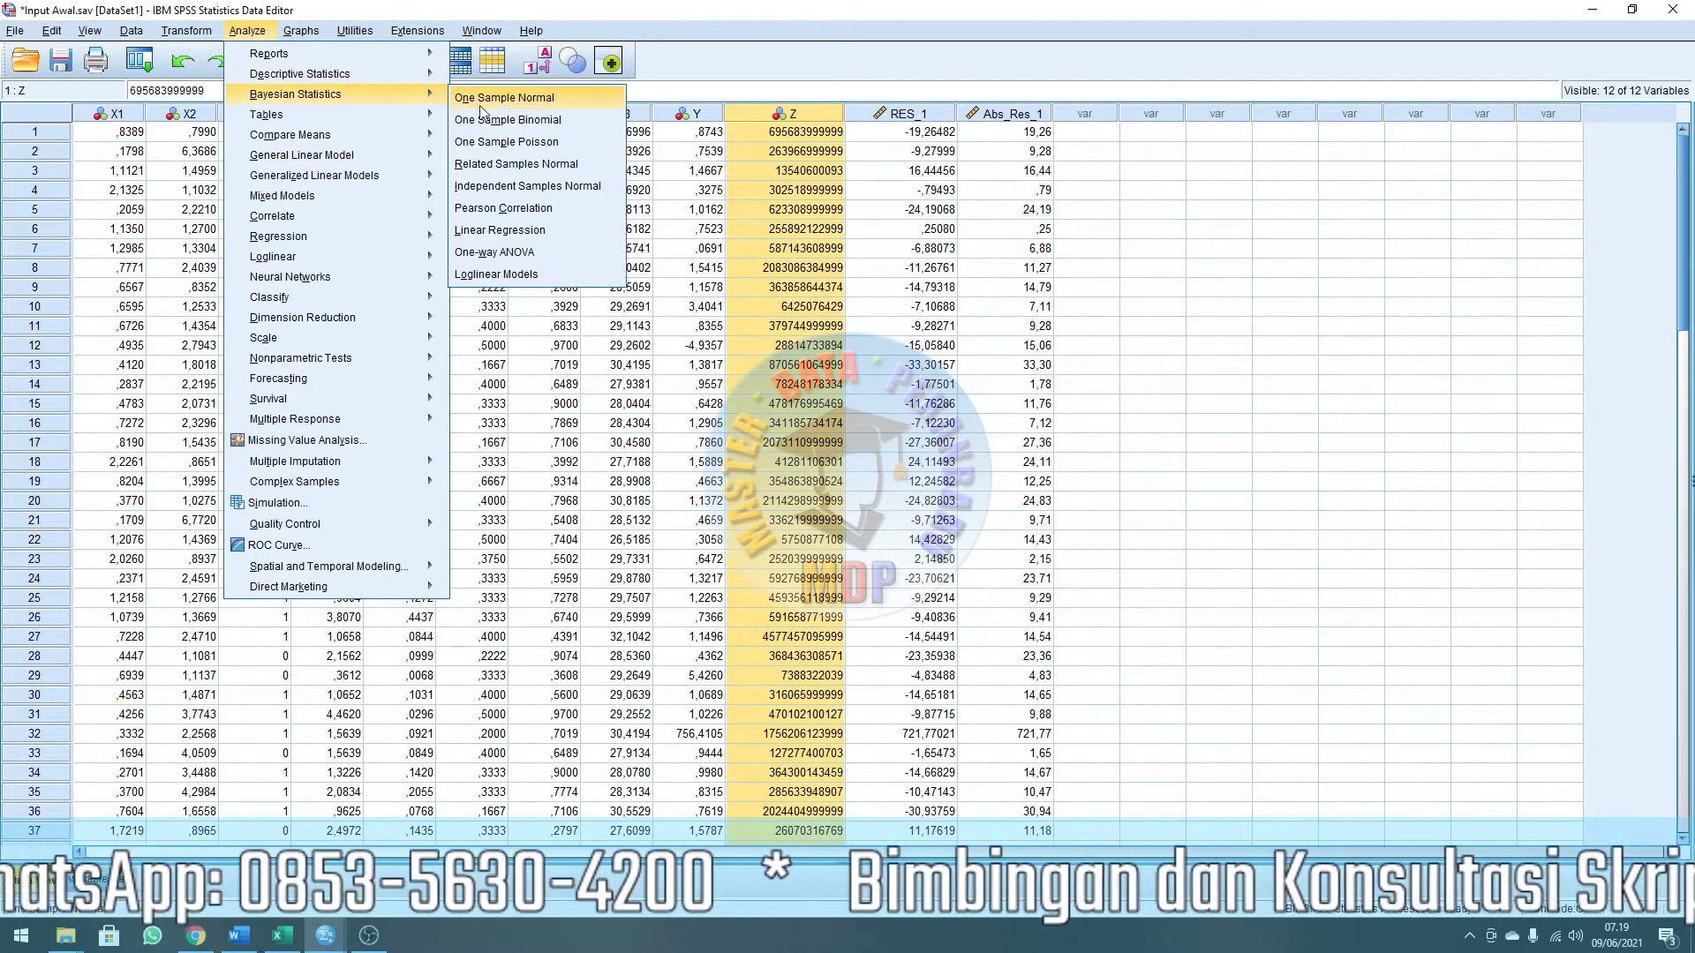
pyautogui.click(499, 100)
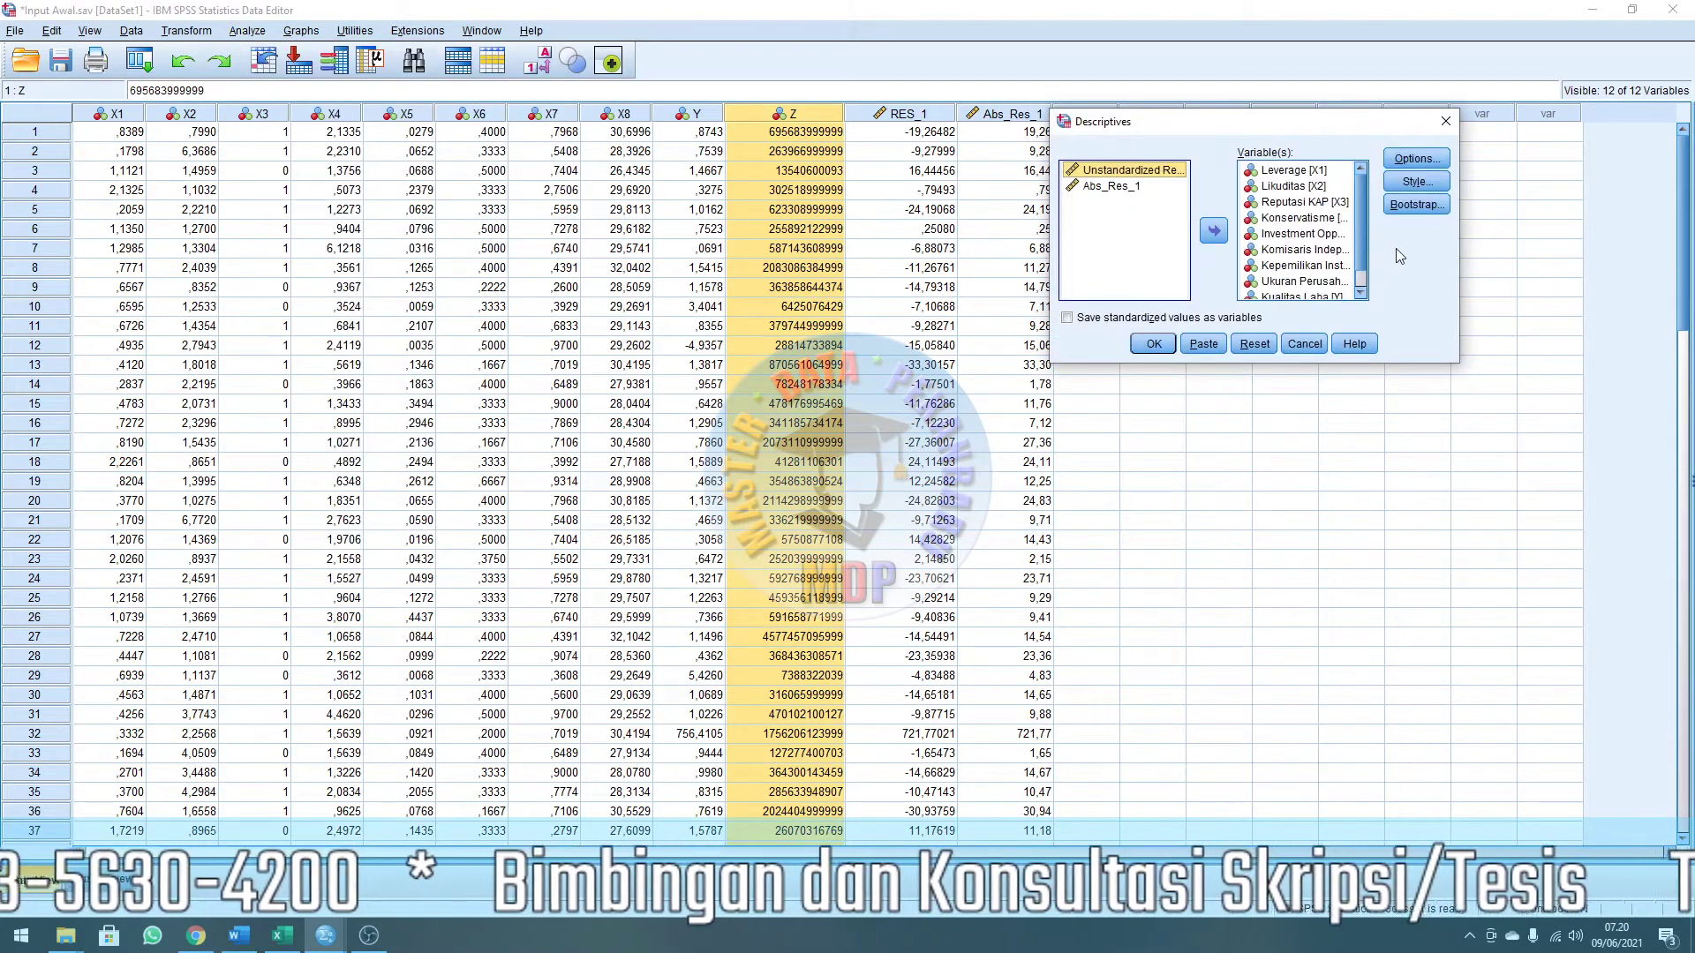
pyautogui.click(1215, 231)
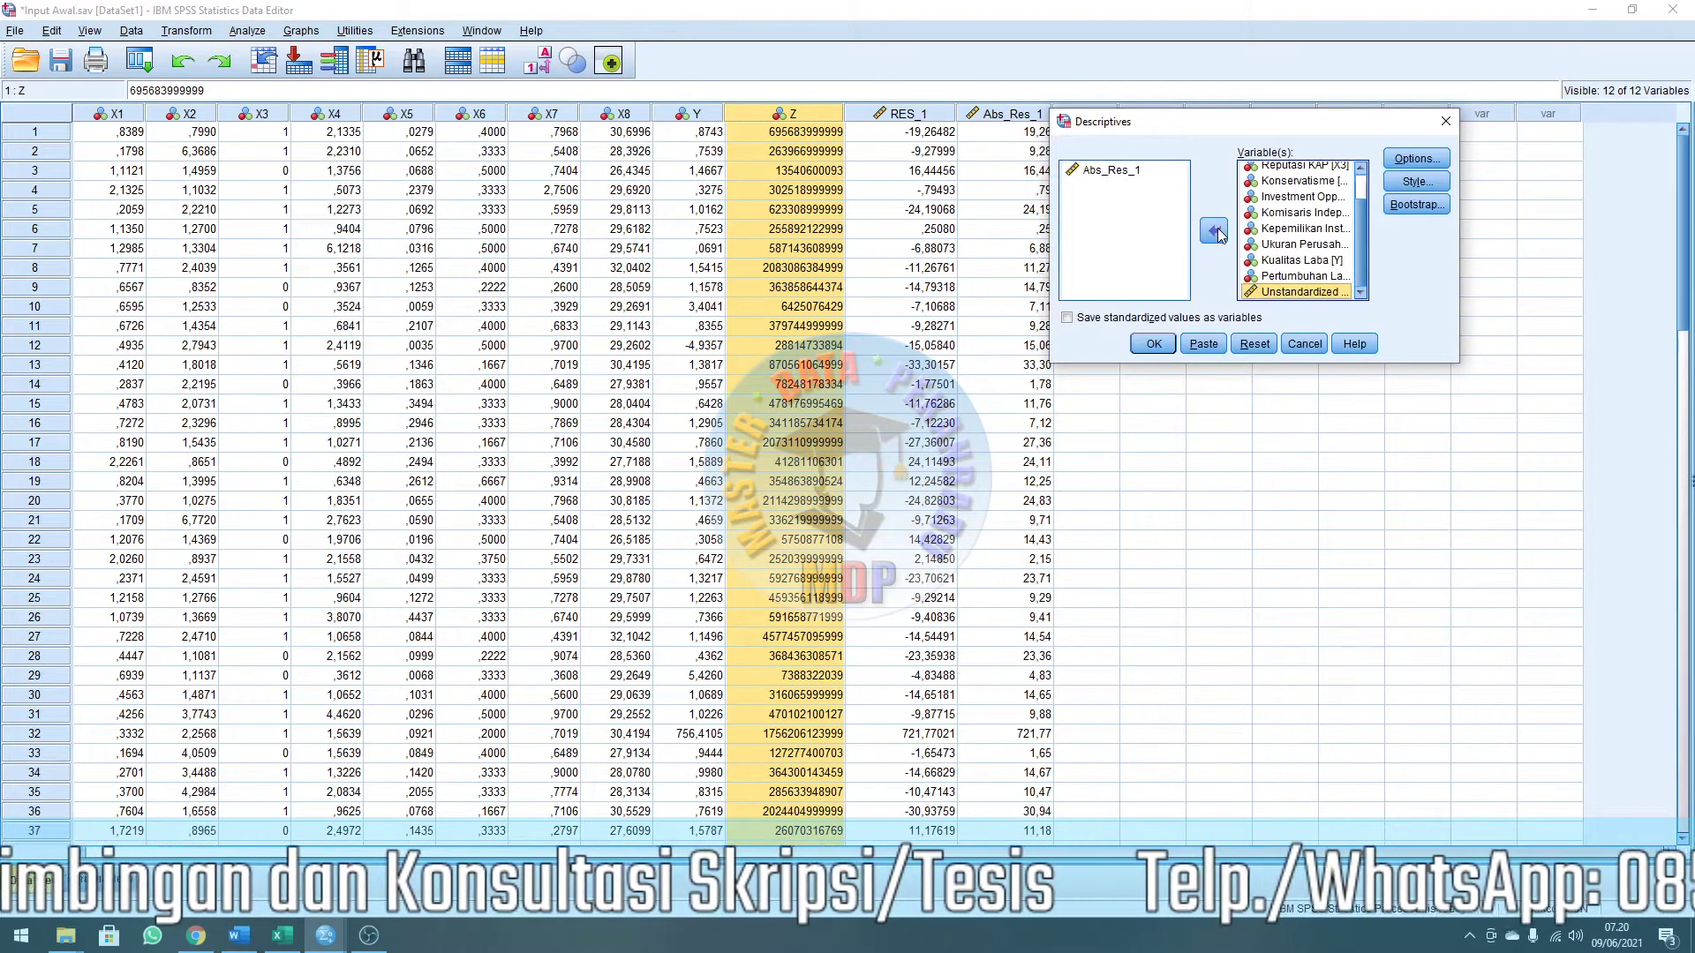
pyautogui.hotkey('ctrl', 'a')
pyautogui.click(1214, 231)
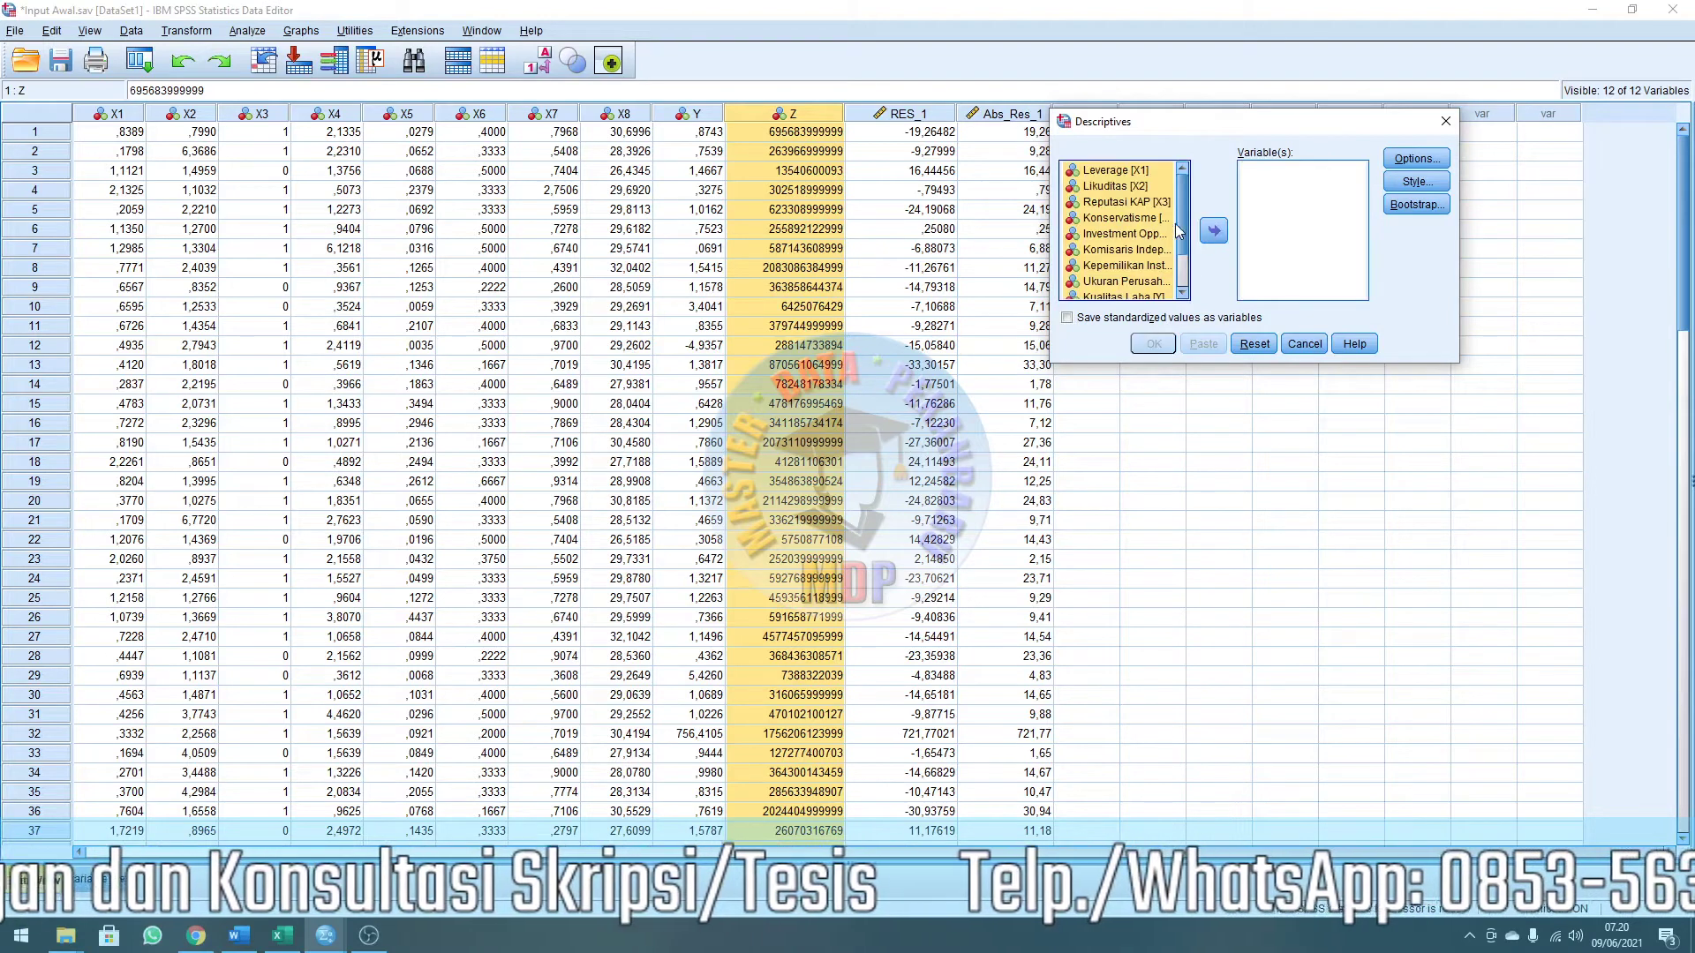
# Add the variables Leverage (X1) through Ukuran Perusahaan (X8) and Pertumbuhan Laba (Z) to the analysis, leaving out Kualitas Laba.
pyautogui.click(1131, 171)
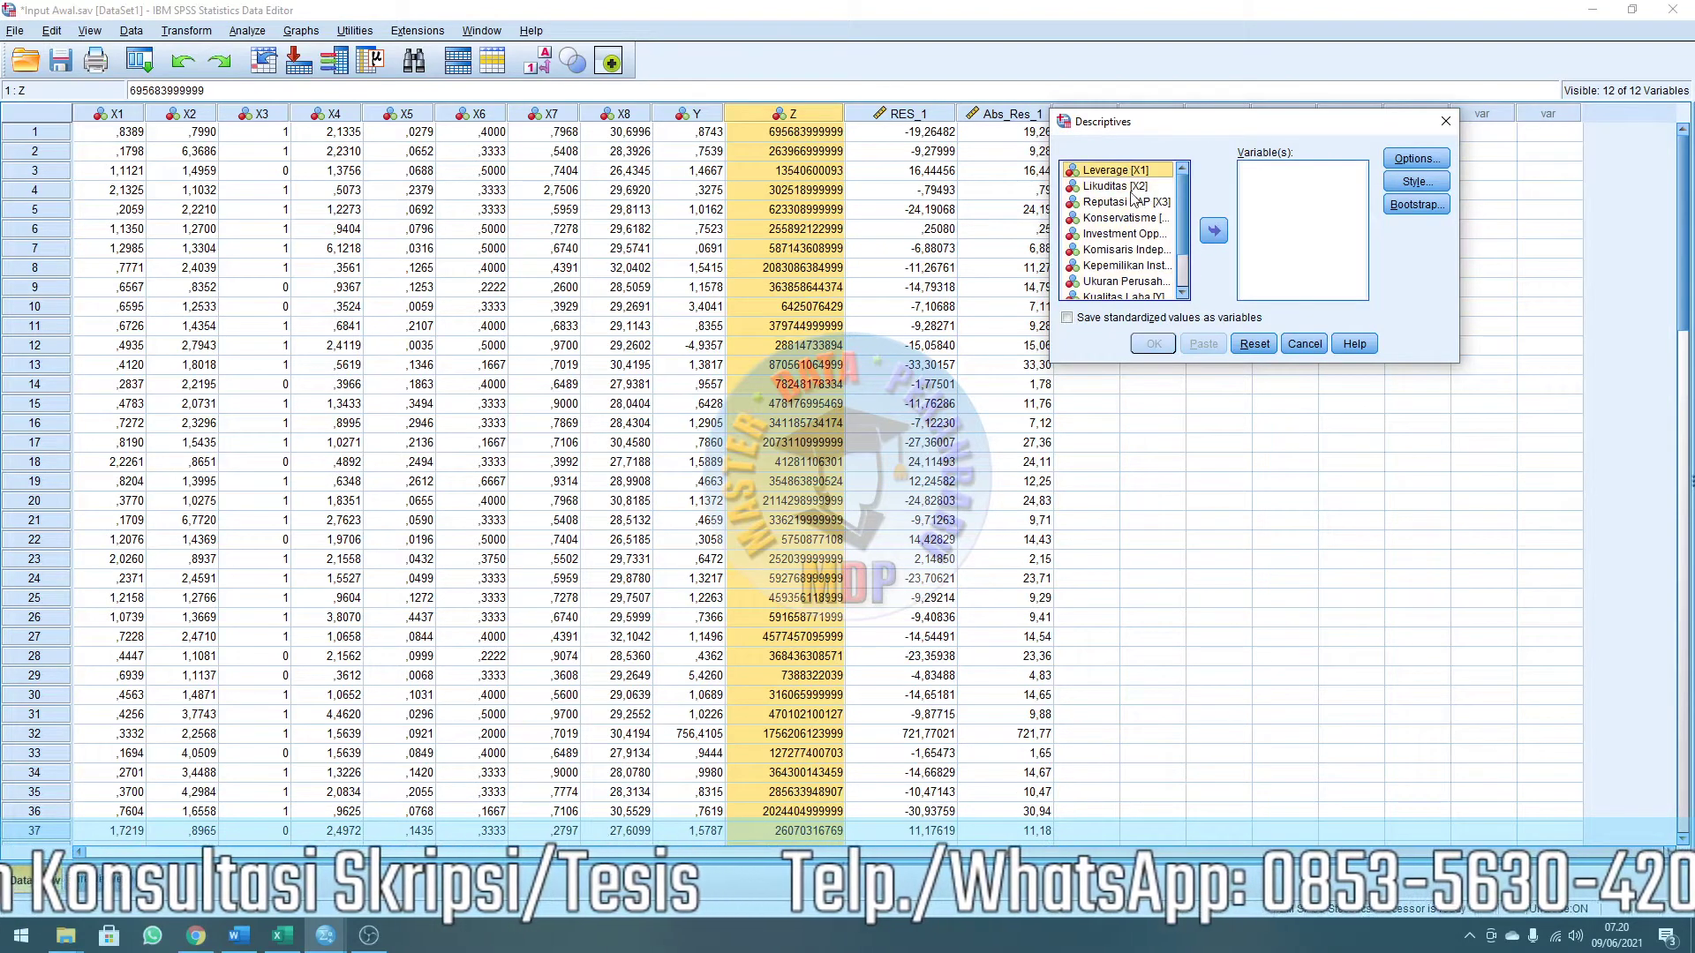
pyautogui.scroll(-2, 1130, 223)
pyautogui.scroll(2, 1133, 233)
pyautogui.scroll(-2, 1135, 234)
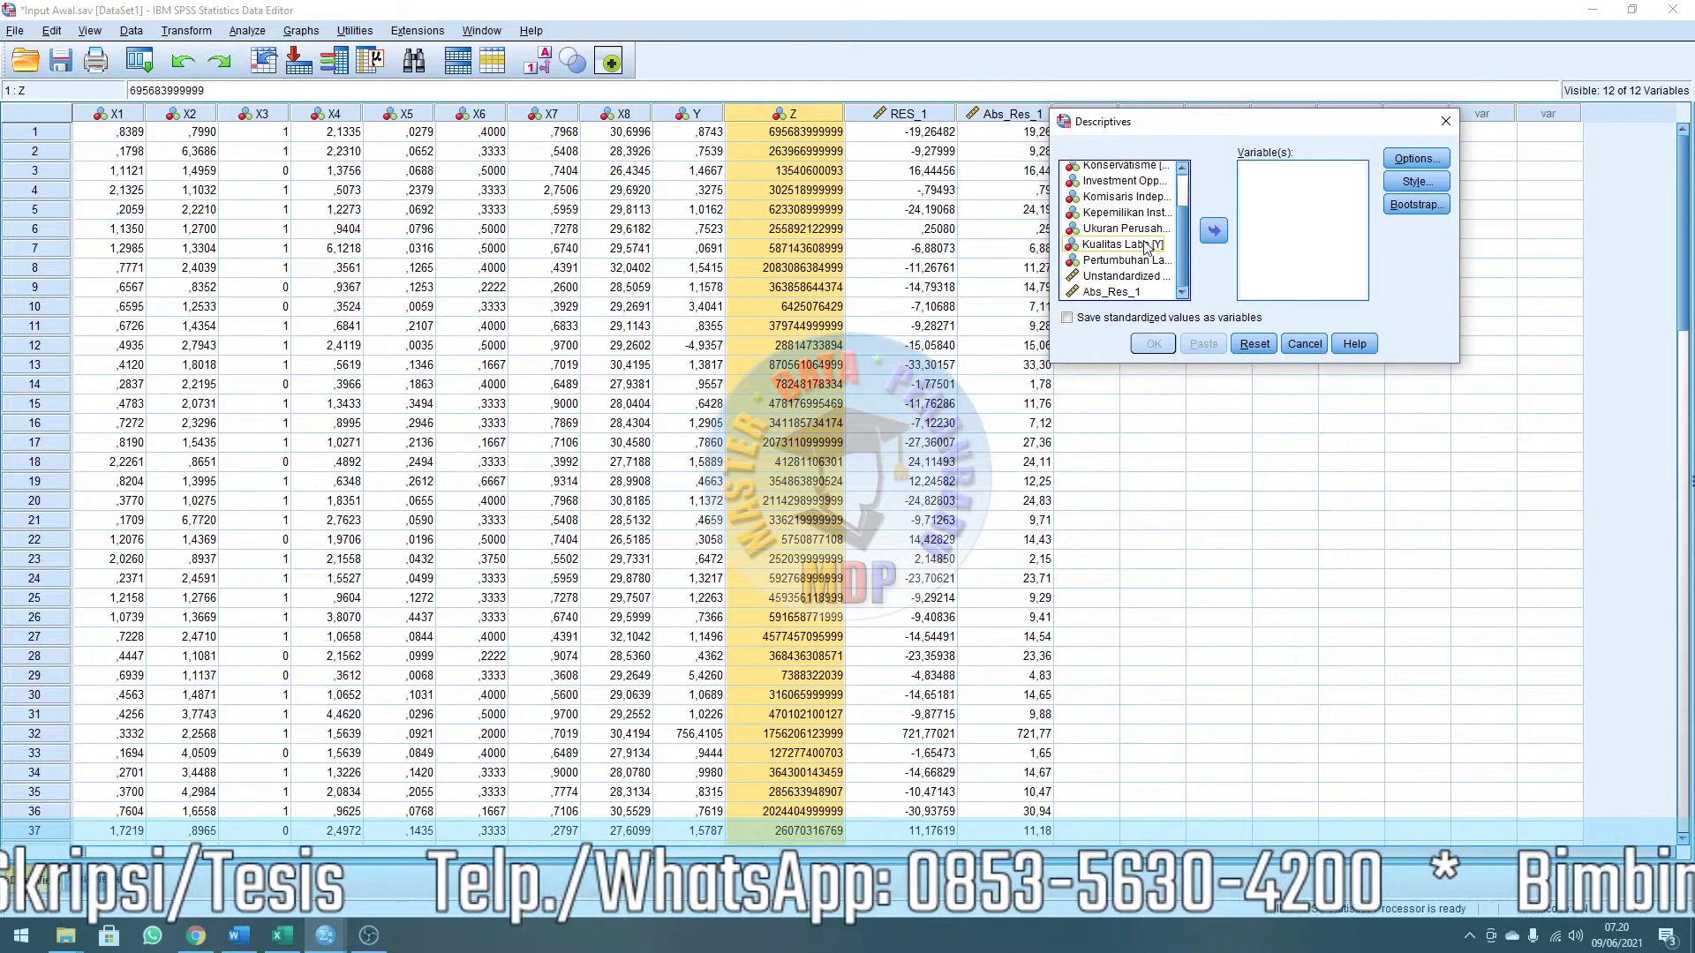
pyautogui.keyDown('shift'); pyautogui.click(1146, 231); pyautogui.keyUp('shift')
pyautogui.click(1138, 261)
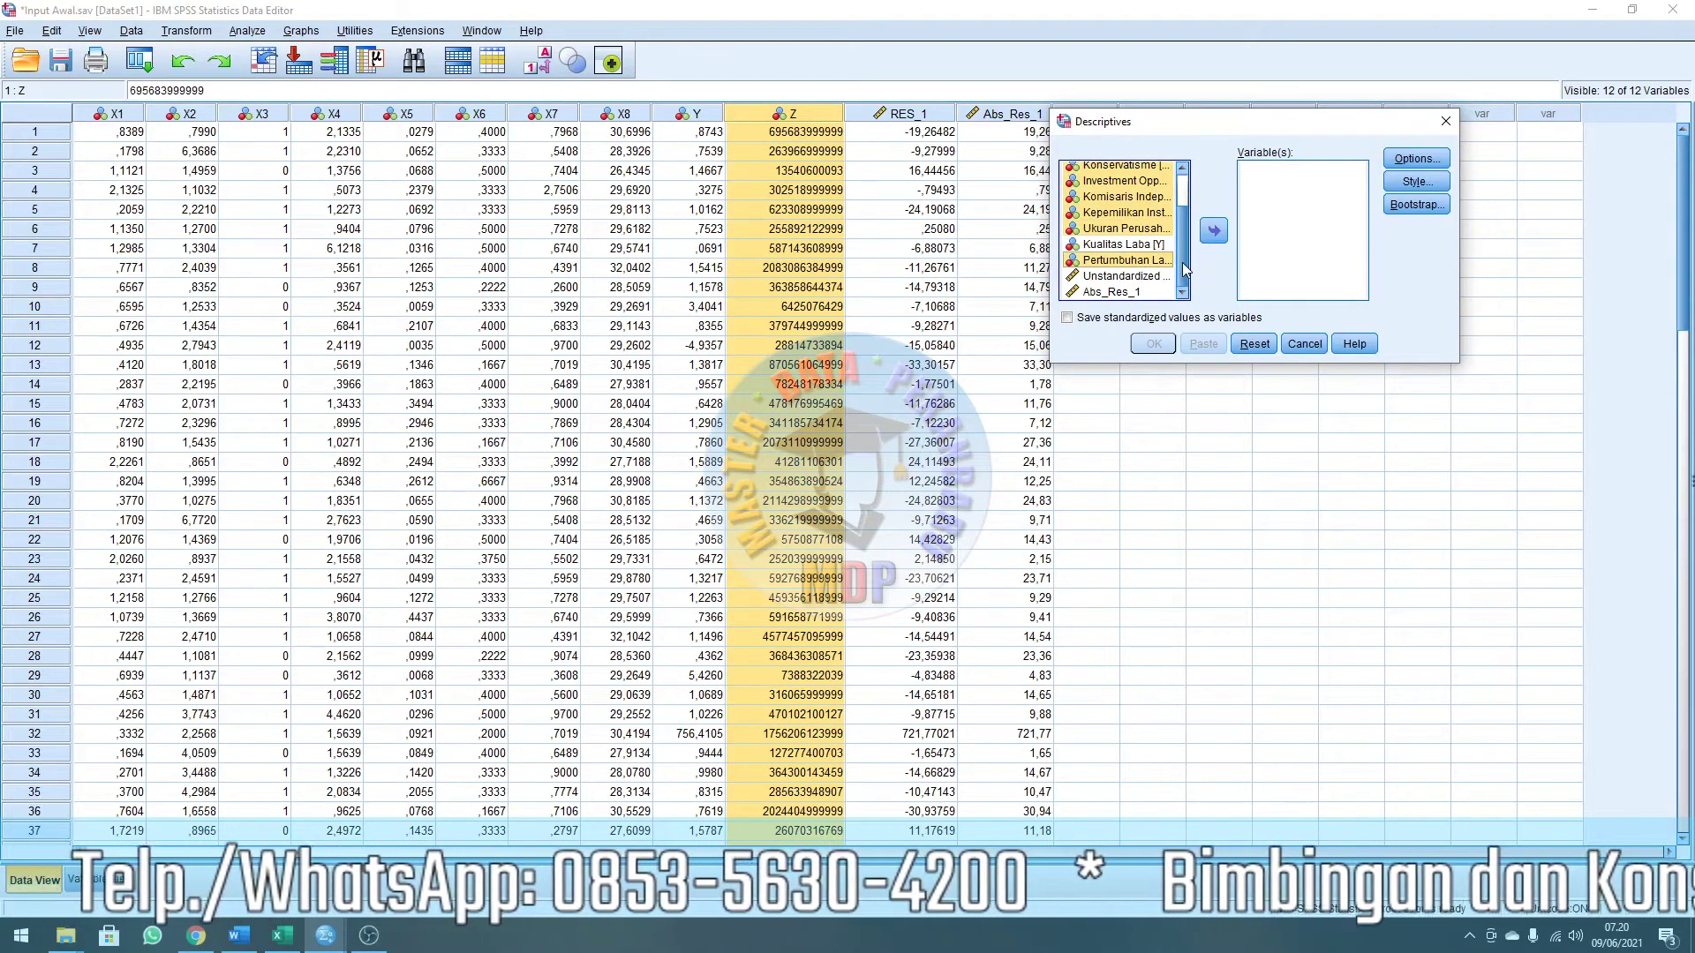
pyautogui.click(1214, 232)
# Check the statistics options, enable saving standardized values as variables, and run the Descriptives analysis.
pyautogui.click(1416, 158)
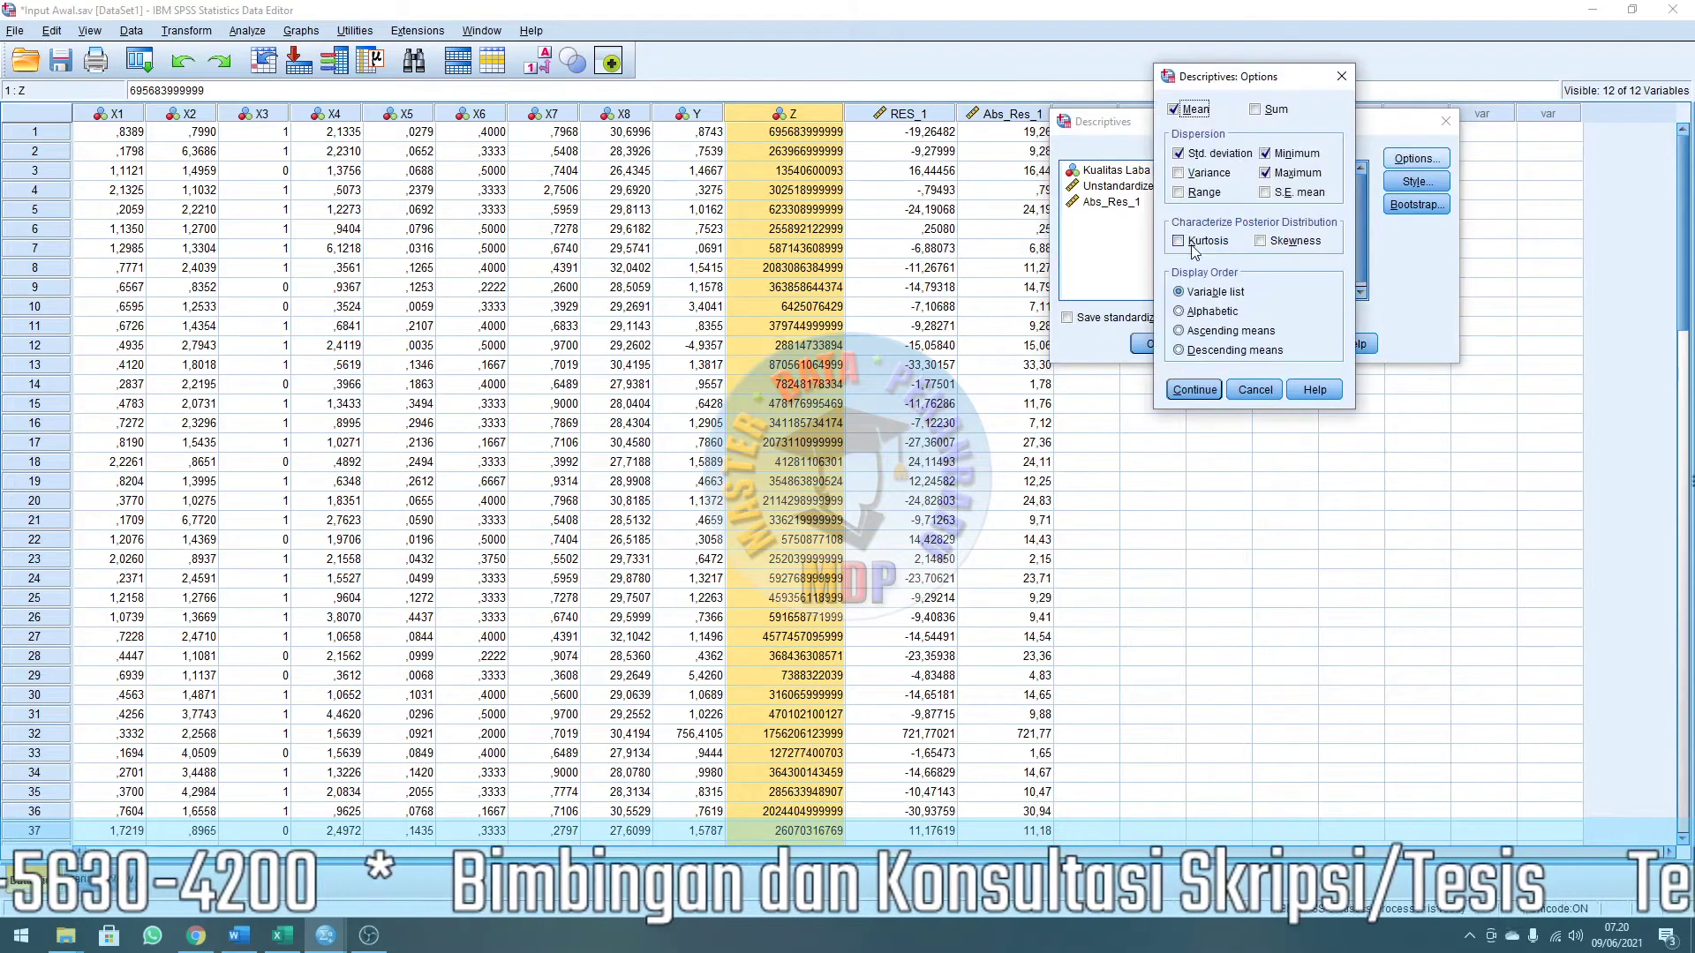
pyautogui.click(1342, 78)
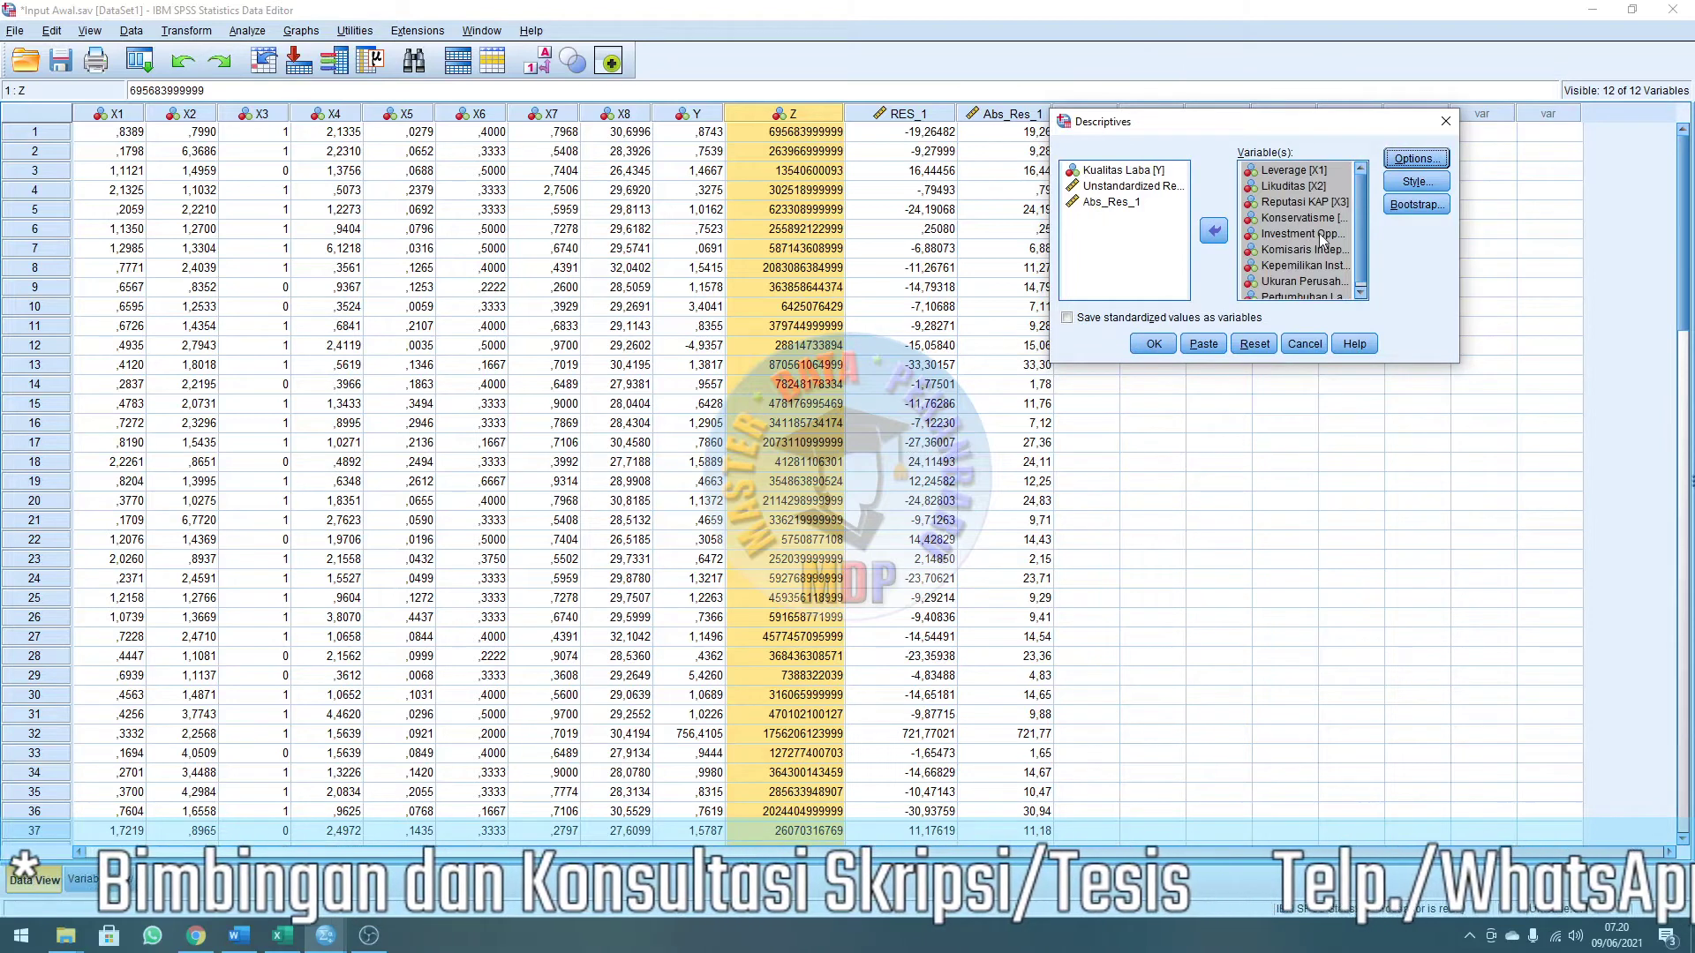
pyautogui.scroll(-1, 1321, 238)
pyautogui.click(1069, 320)
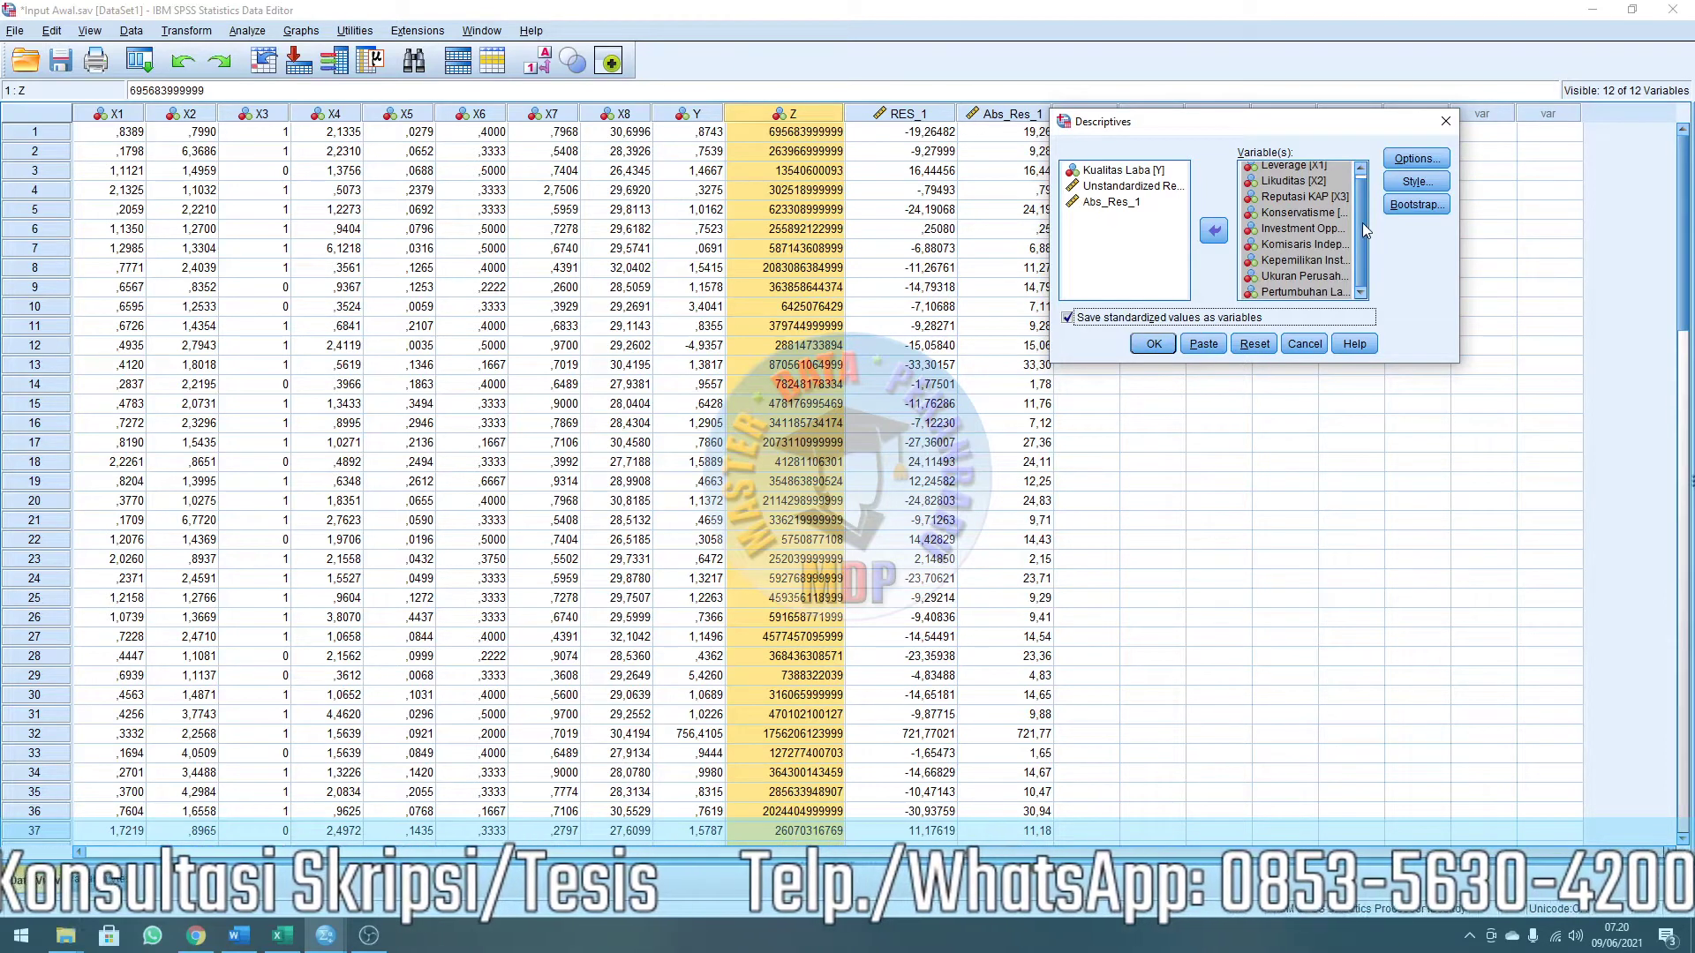
pyautogui.scroll(1, 1363, 222)
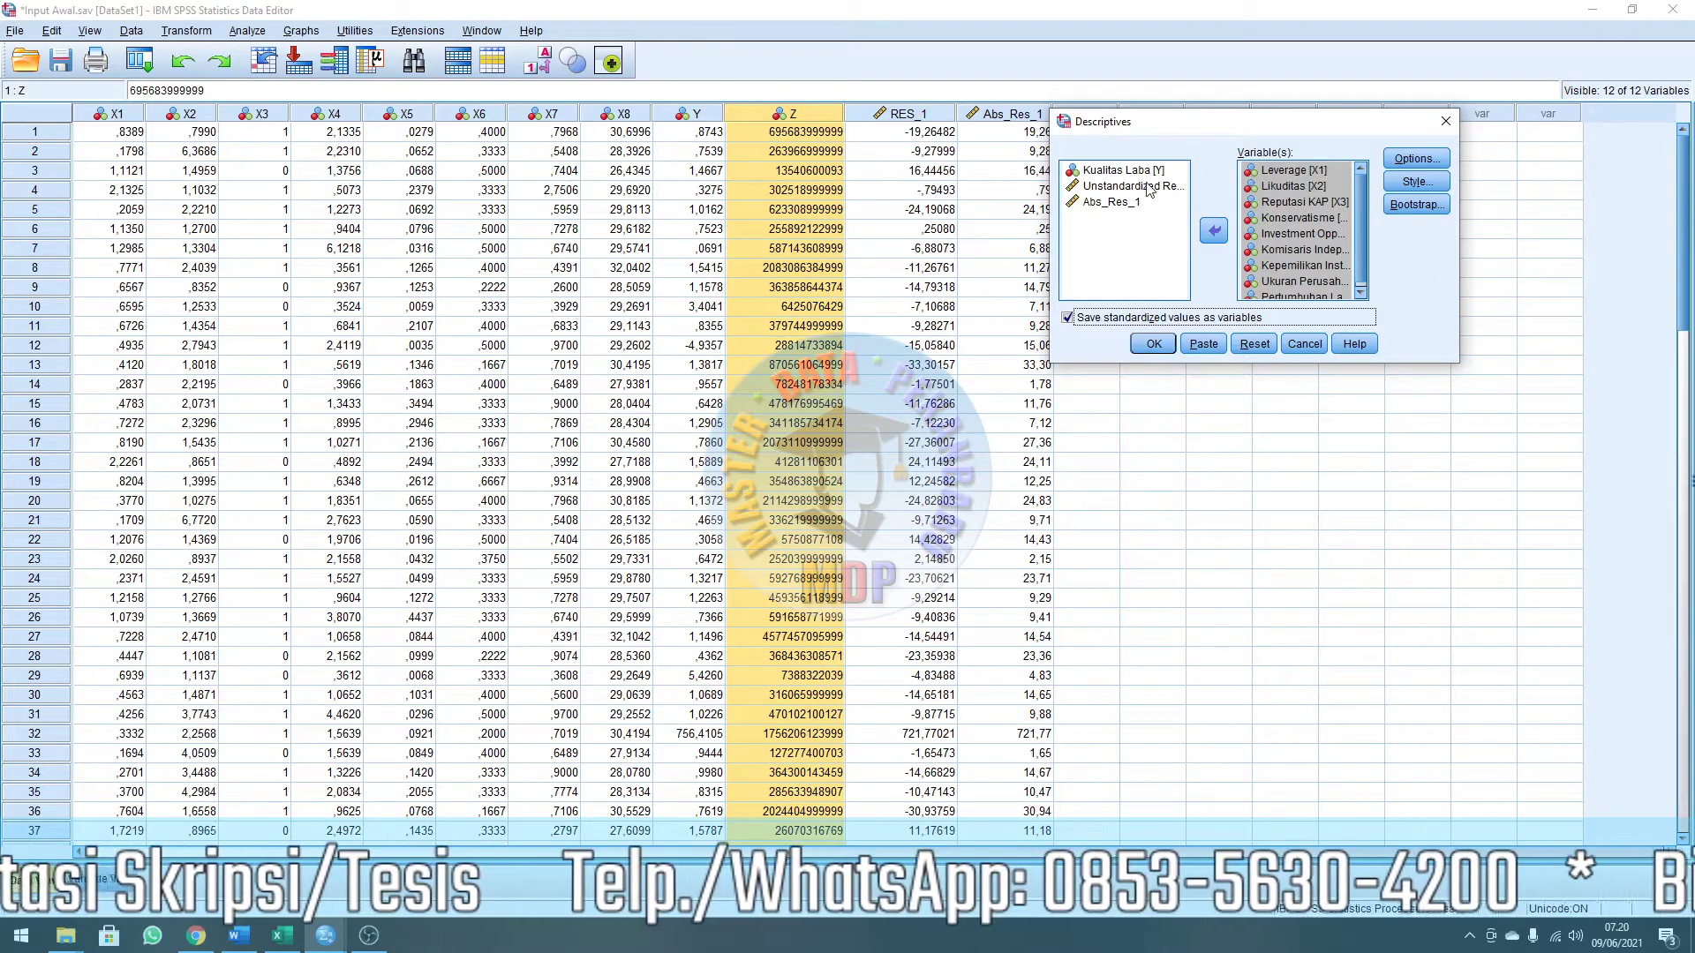
pyautogui.click(1154, 344)
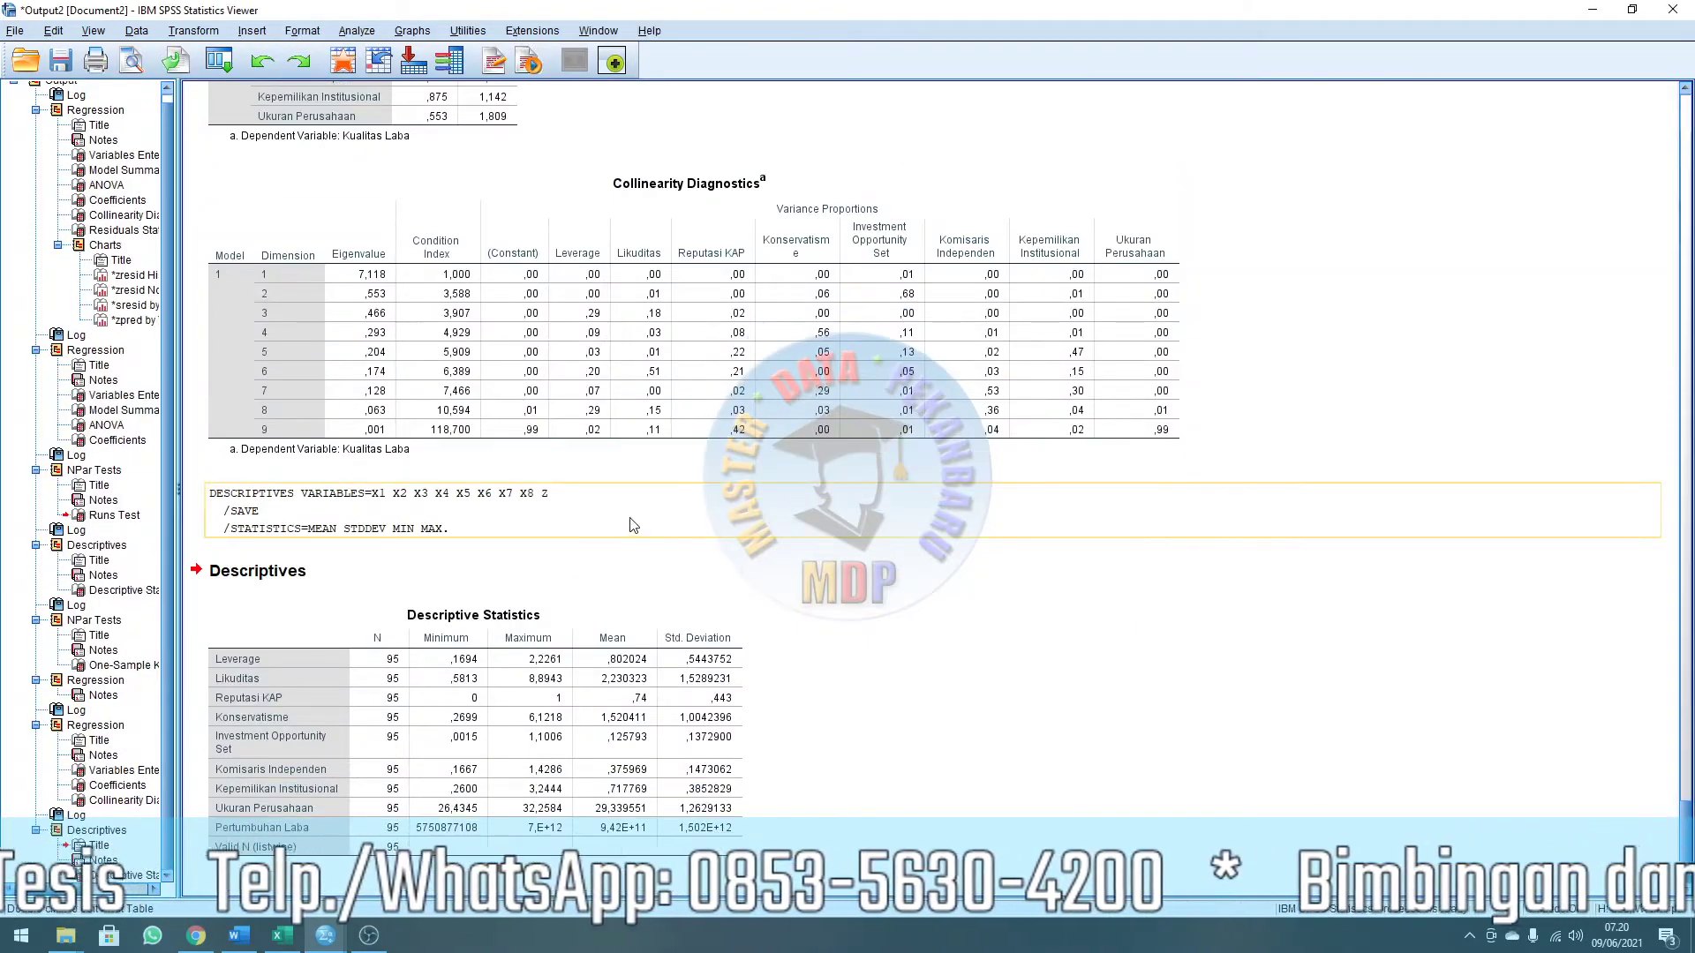
# Inspect the new Descriptive Statistics table in the output, then minimize the output window to return to the data set.
pyautogui.click(536, 651)
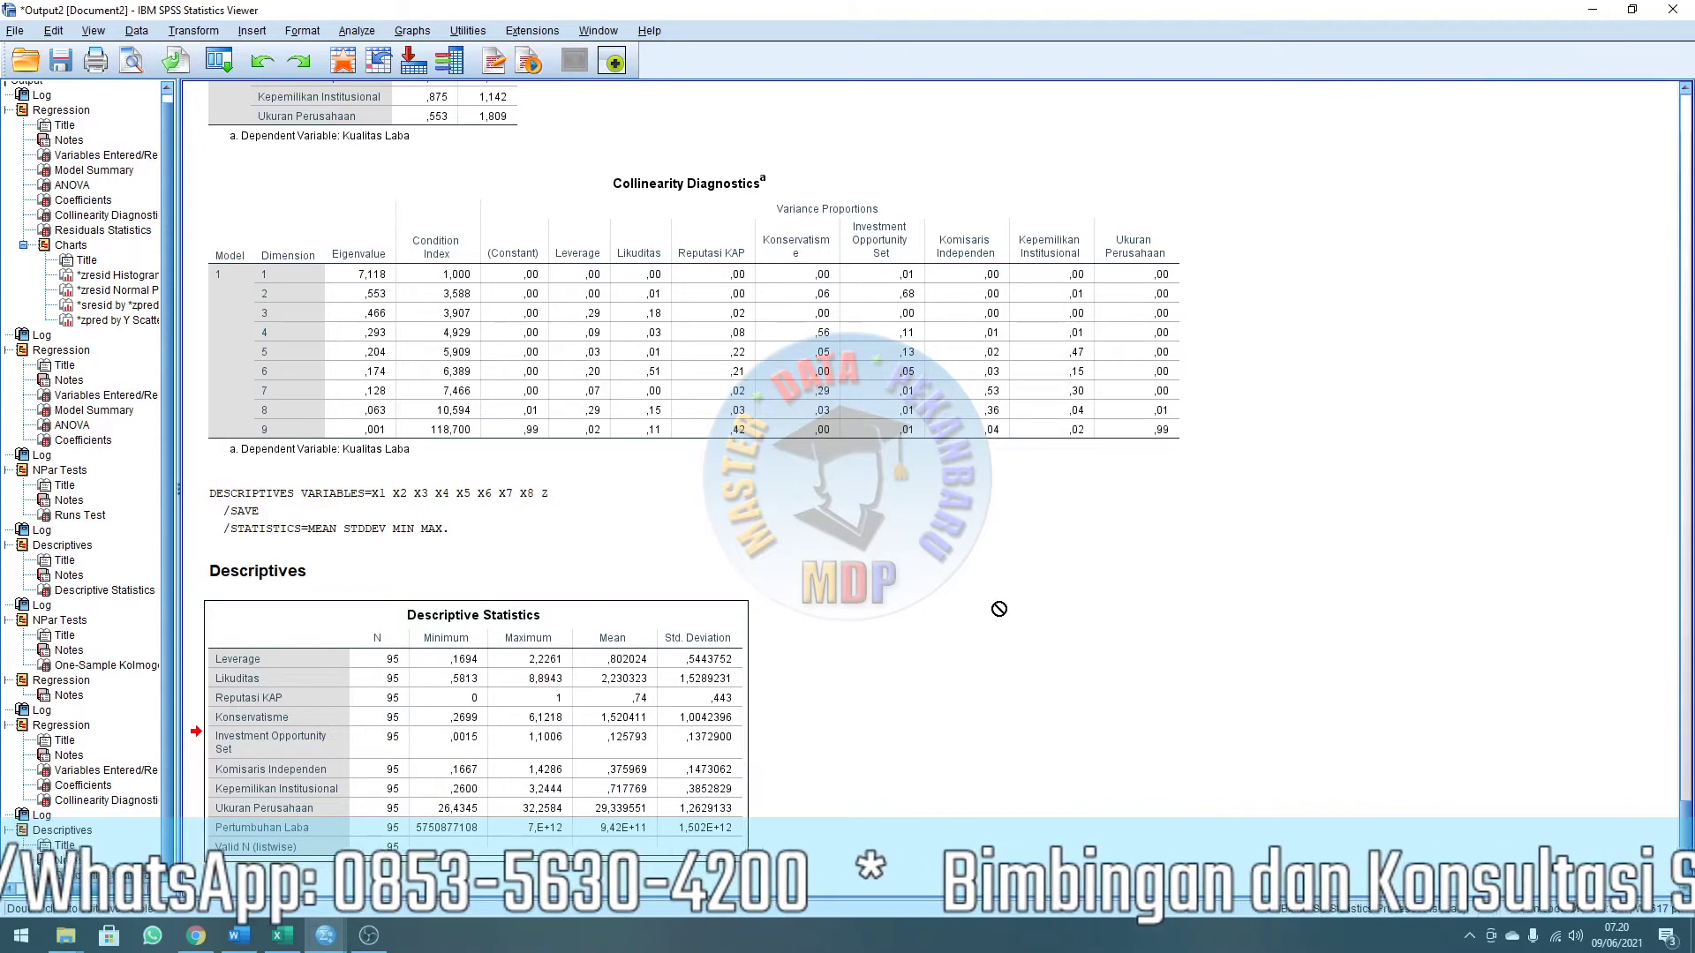
pyautogui.click(1052, 563)
pyautogui.moveTo(380, 612); pyautogui.dragTo(871, 533)
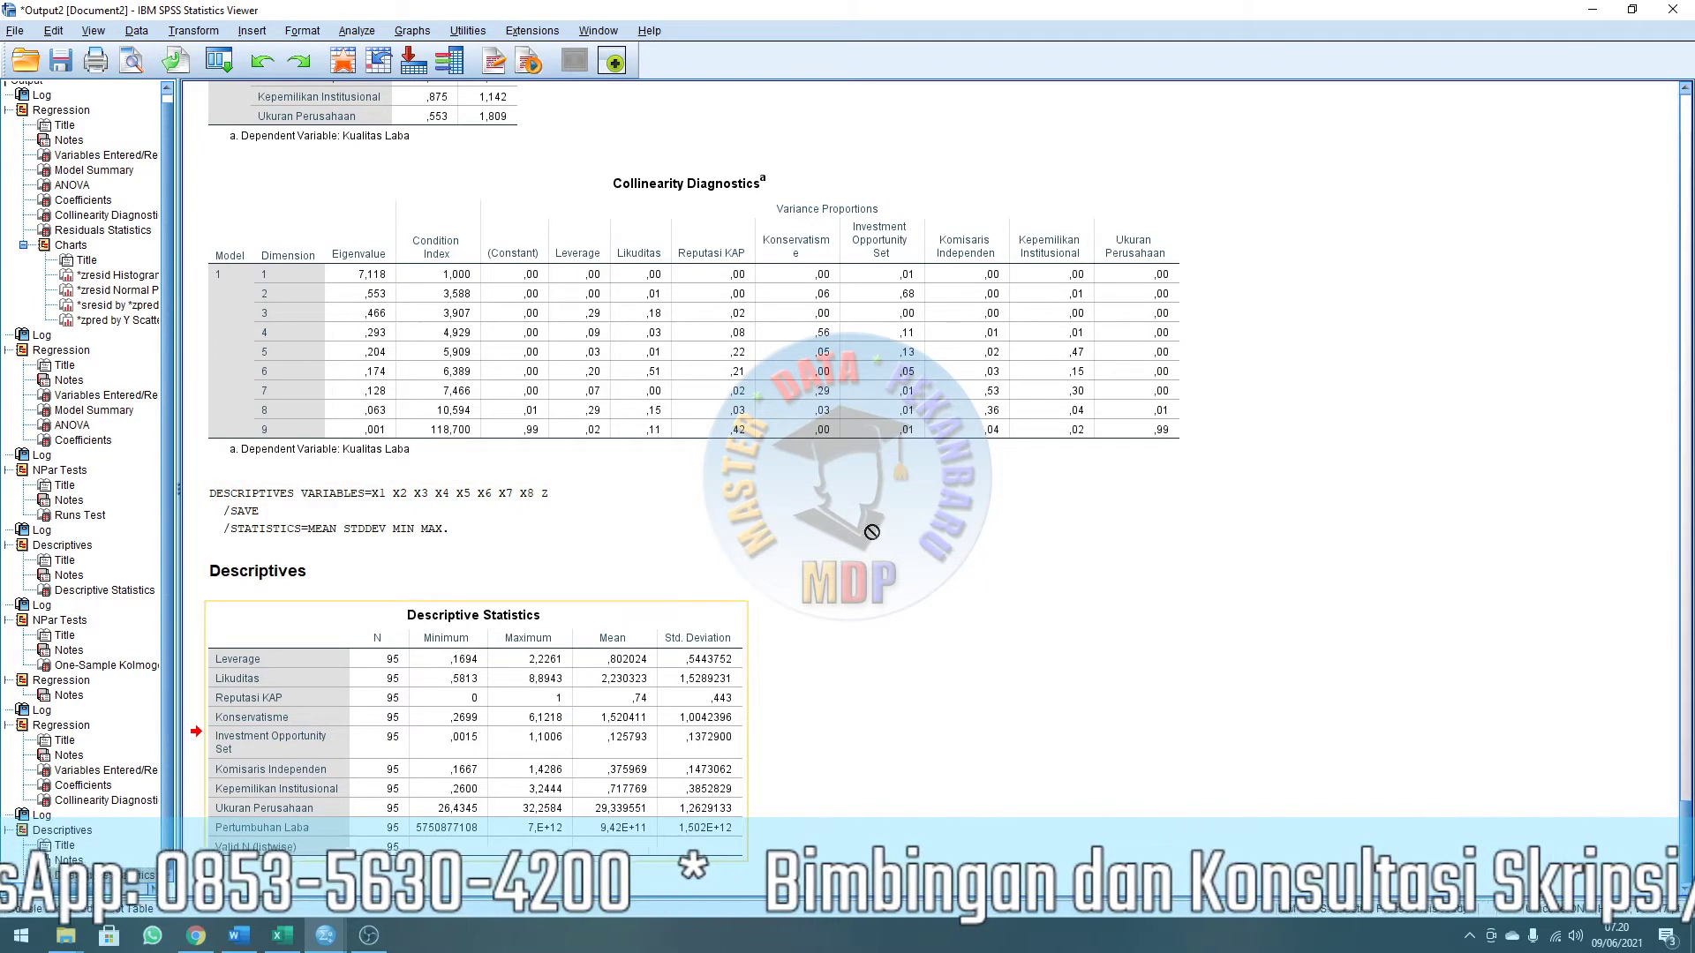
pyautogui.click(1592, 13)
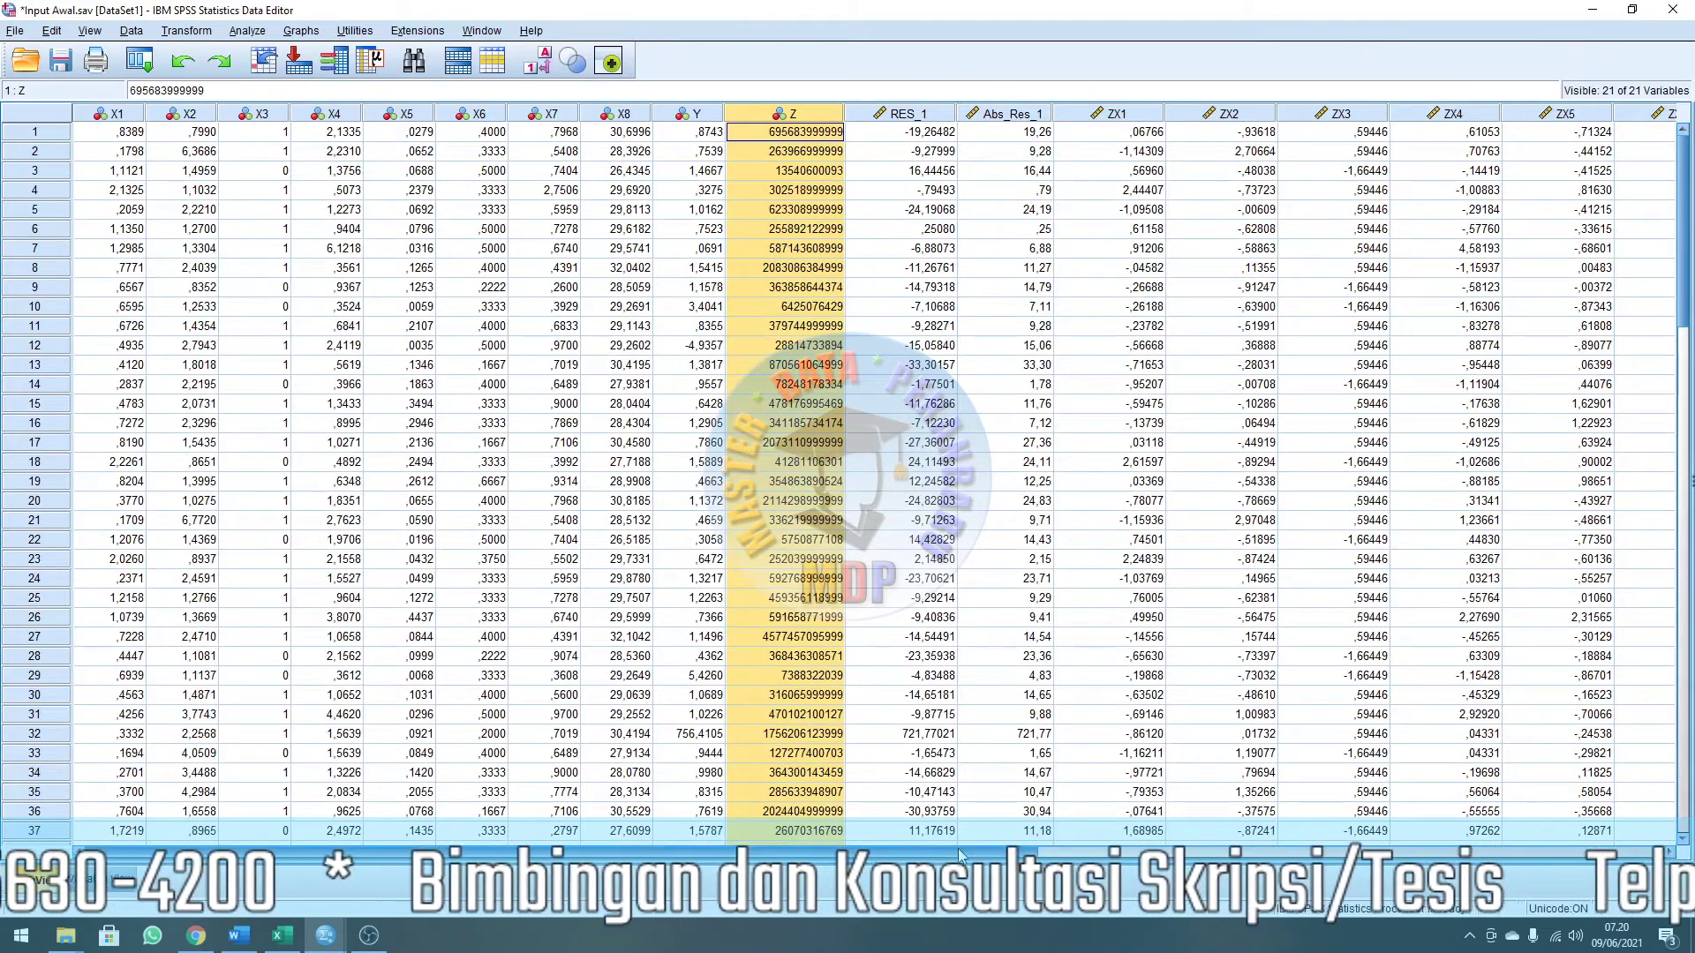
# Examine the standardized variable columns ZX1 through ZZ that were added to the data set.
pyautogui.moveTo(971, 853); pyautogui.dragTo(1287, 841)
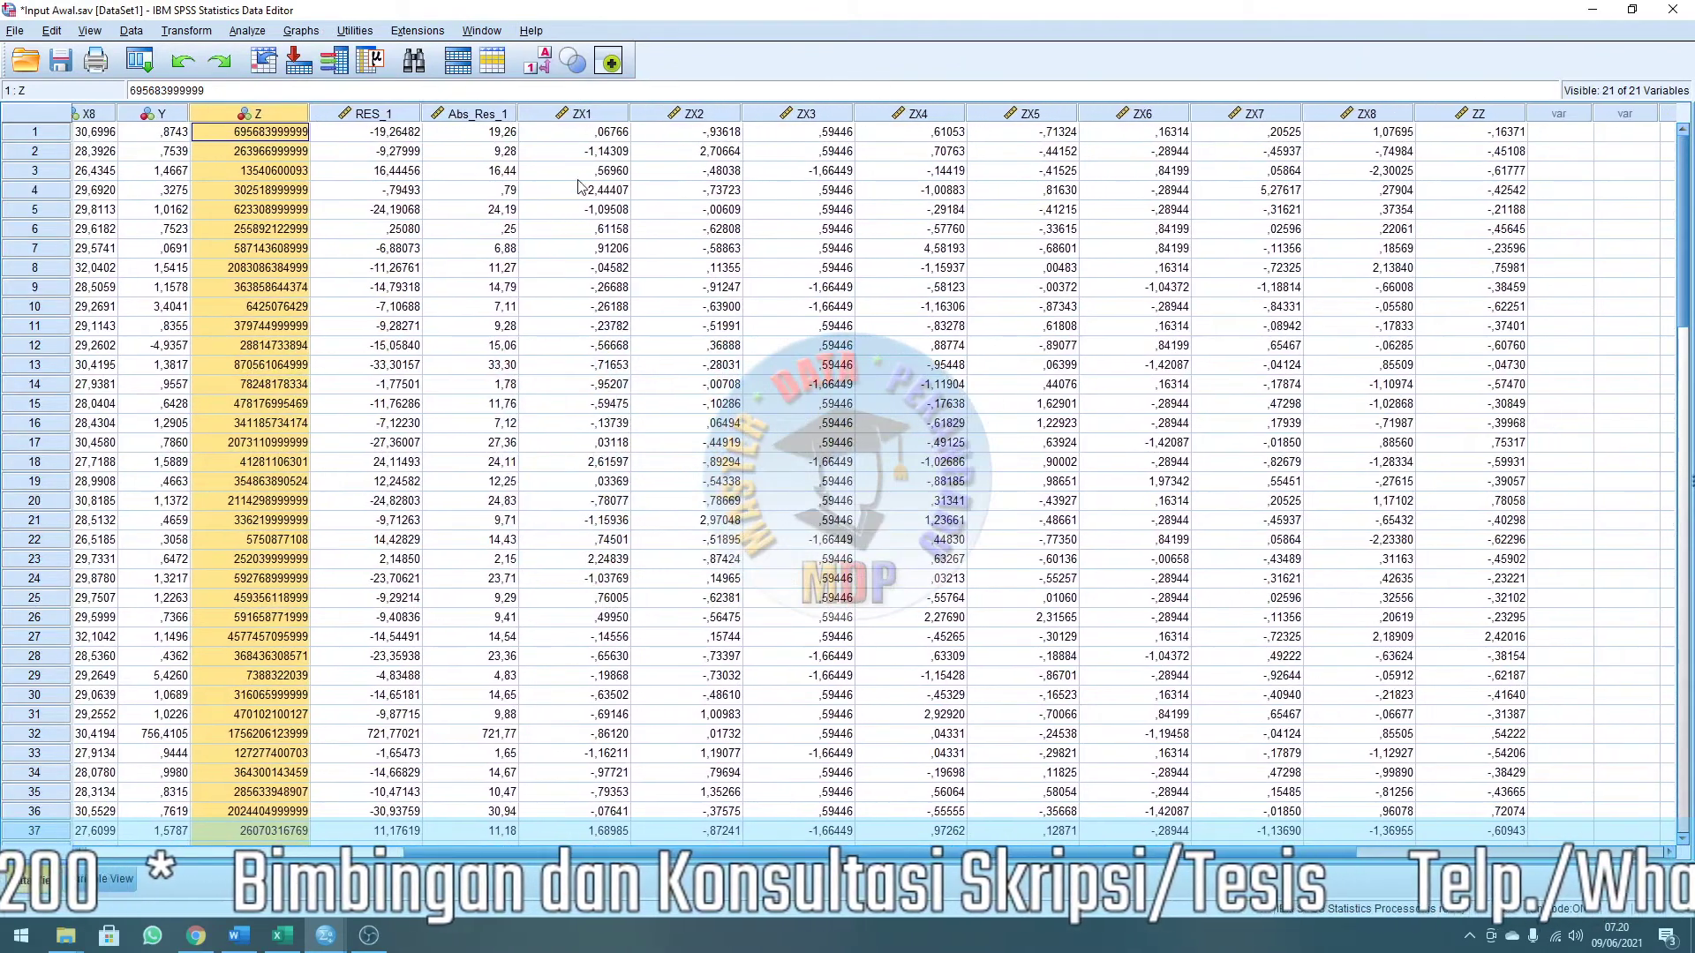
pyautogui.moveTo(739, 857); pyautogui.dragTo(829, 859)
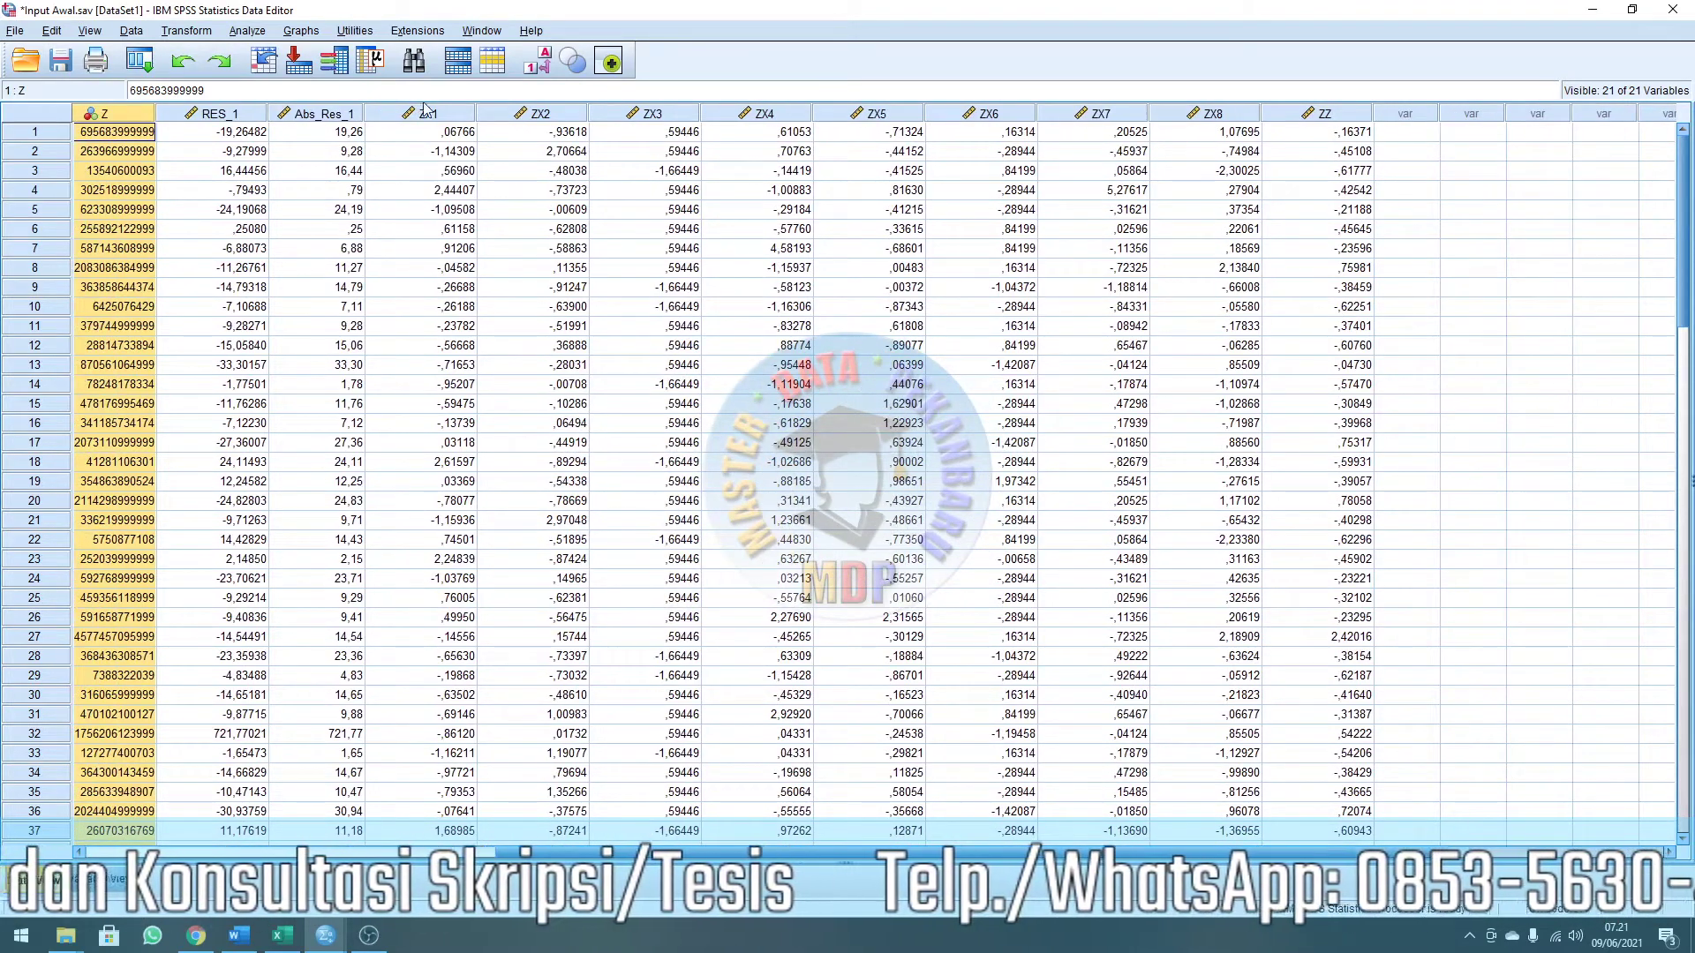
pyautogui.moveTo(620, 857); pyautogui.dragTo(575, 863)
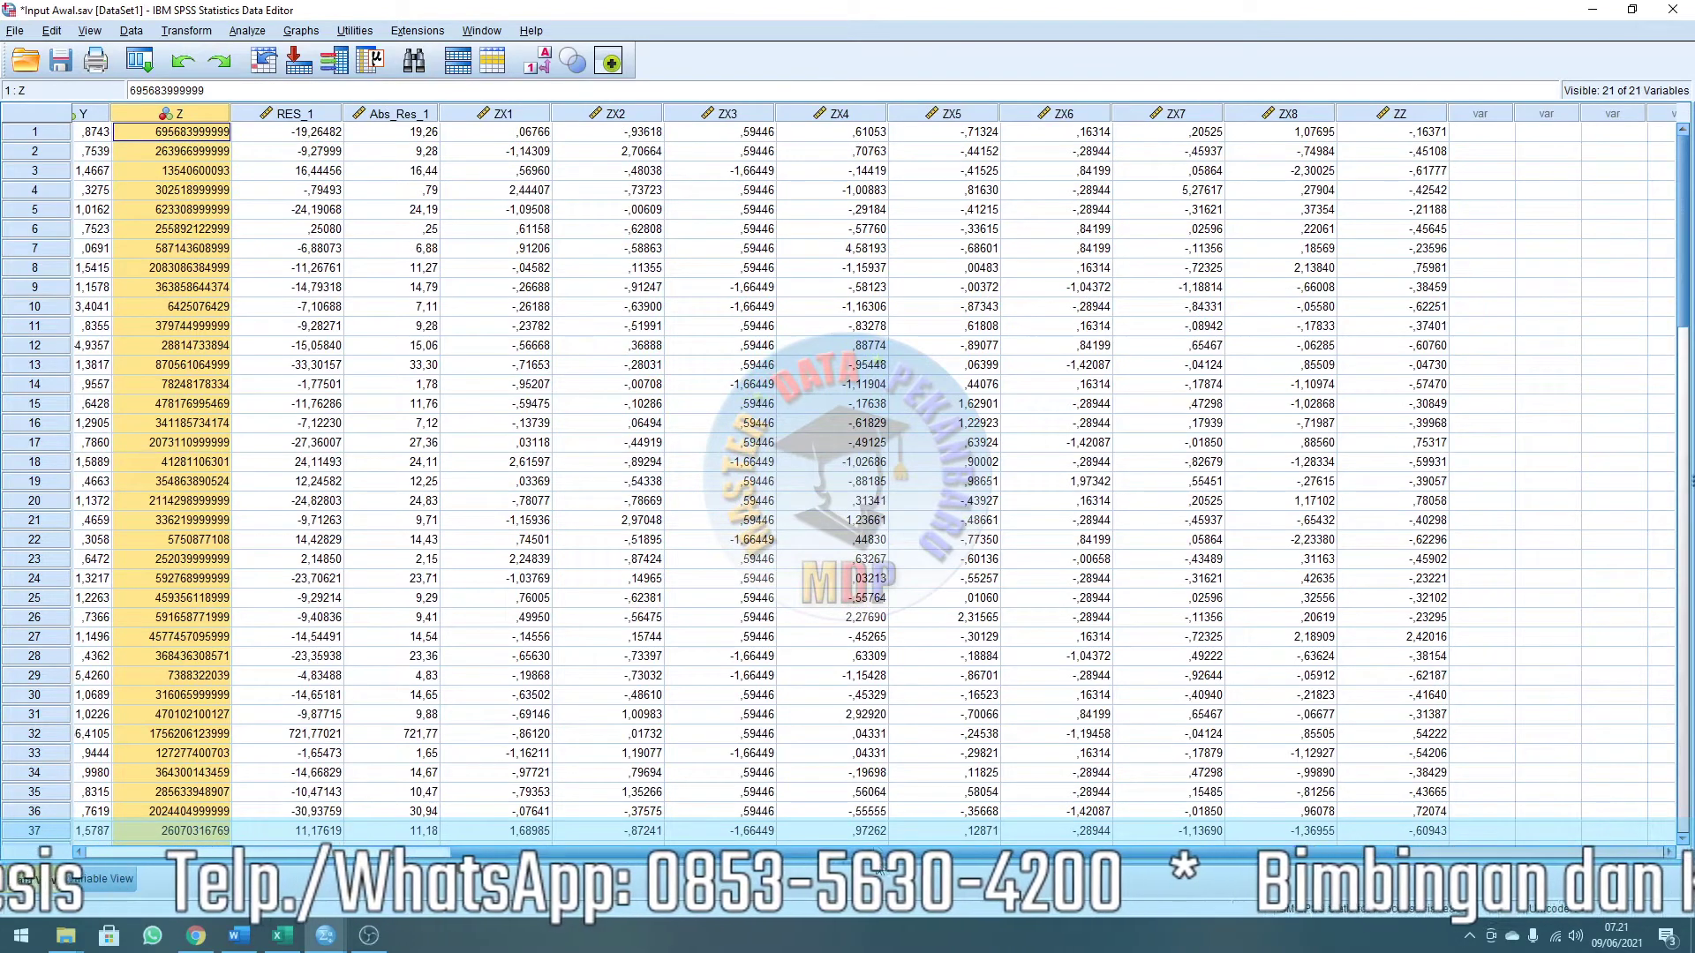
pyautogui.moveTo(891, 851); pyautogui.dragTo(895, 851)
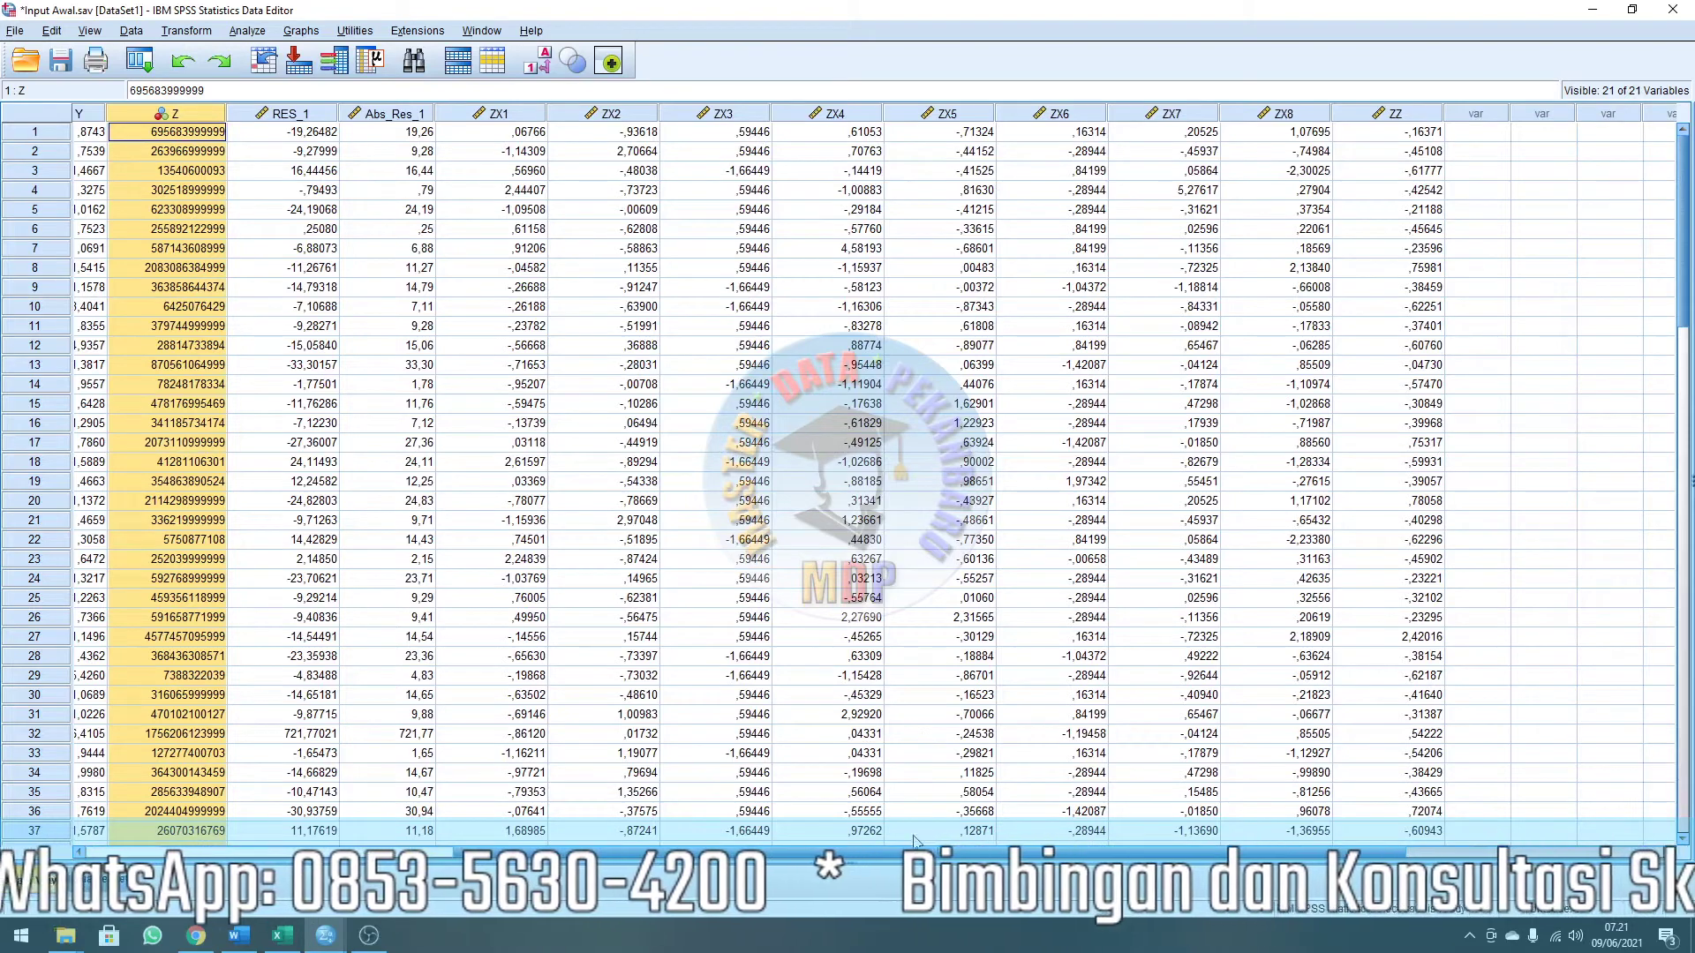
pyautogui.moveTo(924, 852); pyautogui.dragTo(574, 859)
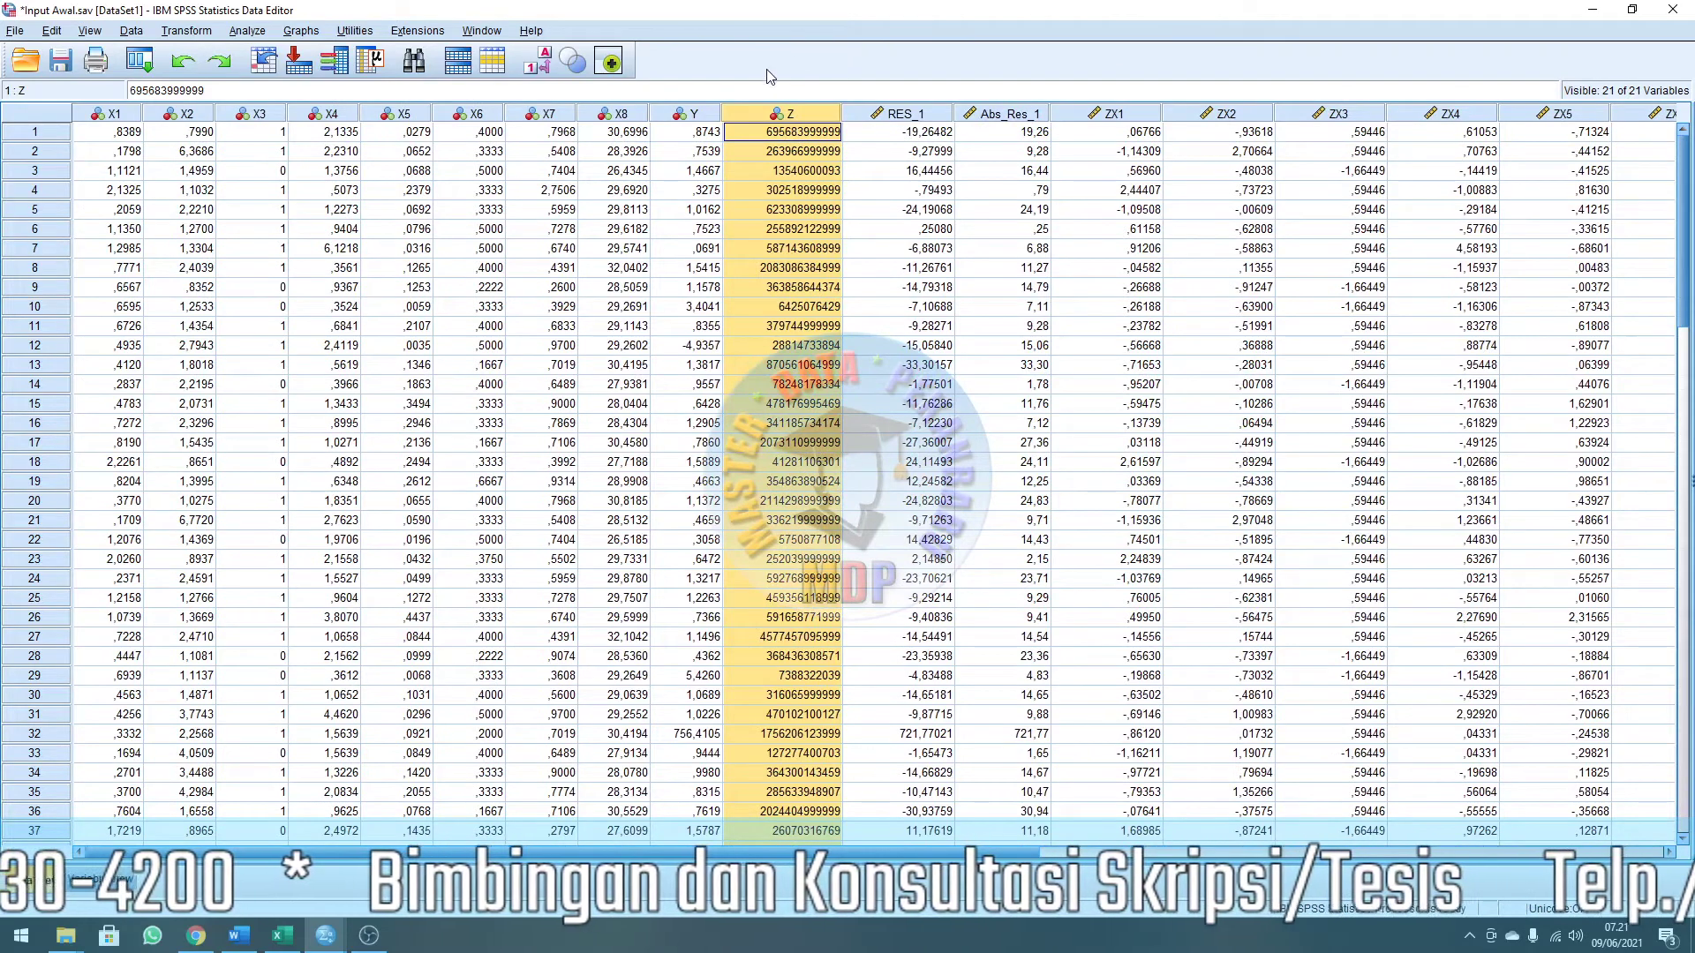
# Start a new Compute Variable transformation with target variable Moderasi_X1Z and clear the old numeric expression.
pyautogui.click(205, 31)
pyautogui.click(600, 11)
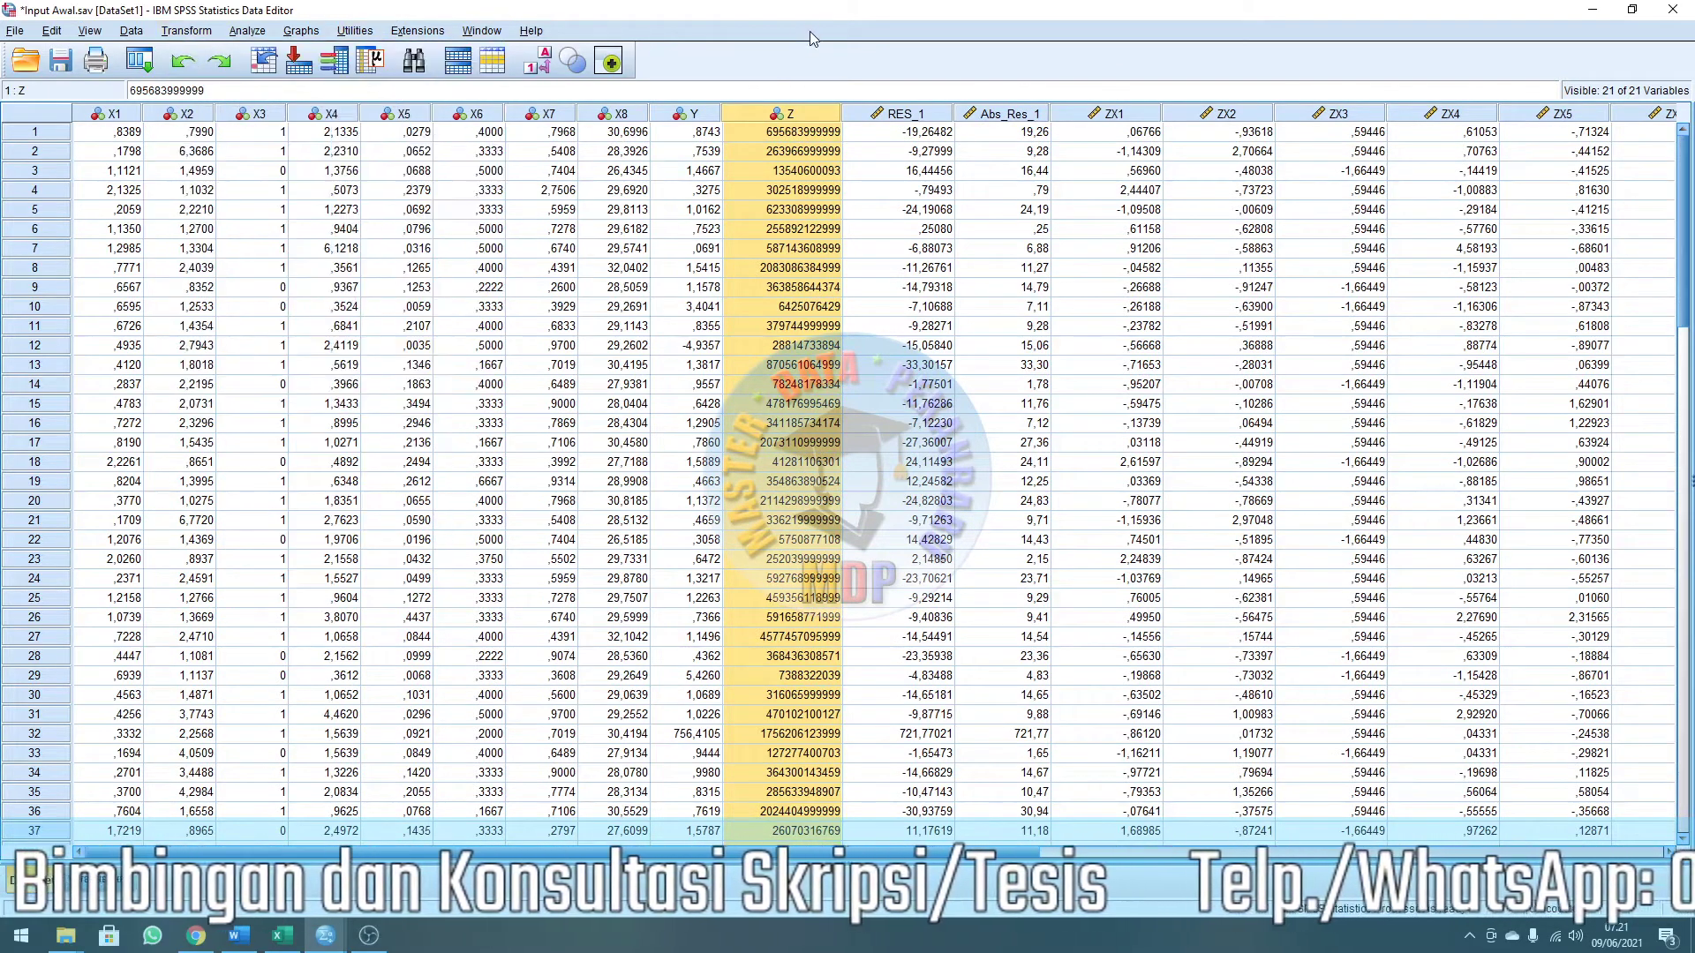
pyautogui.click(197, 32)
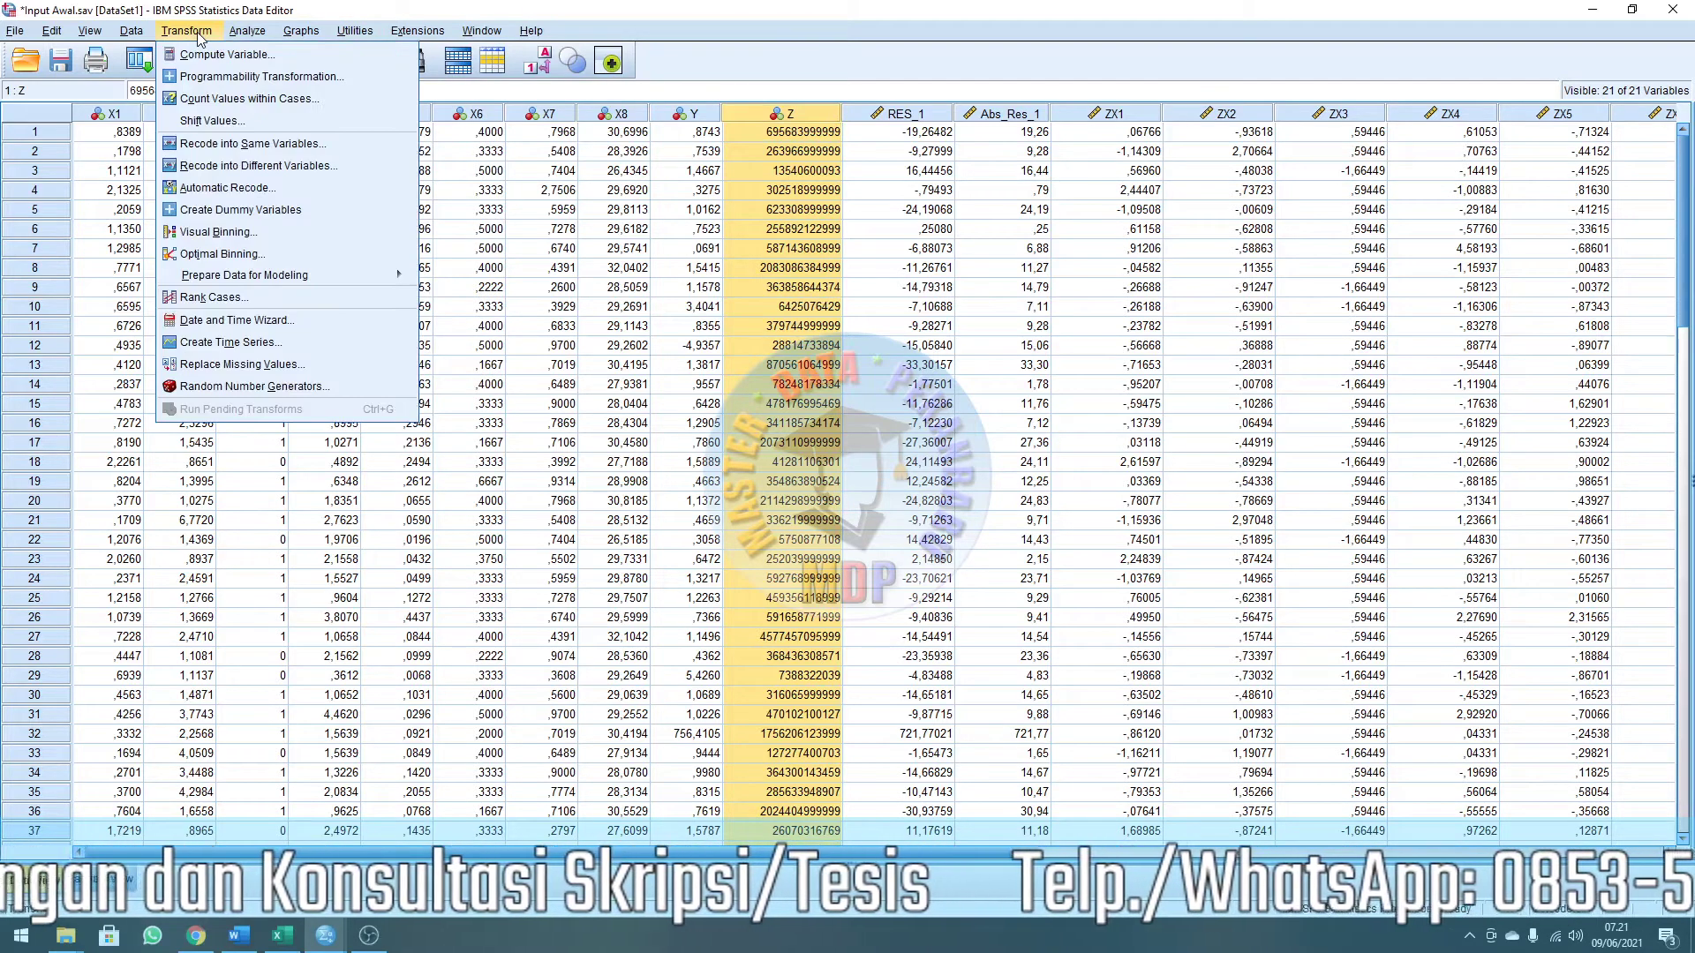
pyautogui.click(246, 55)
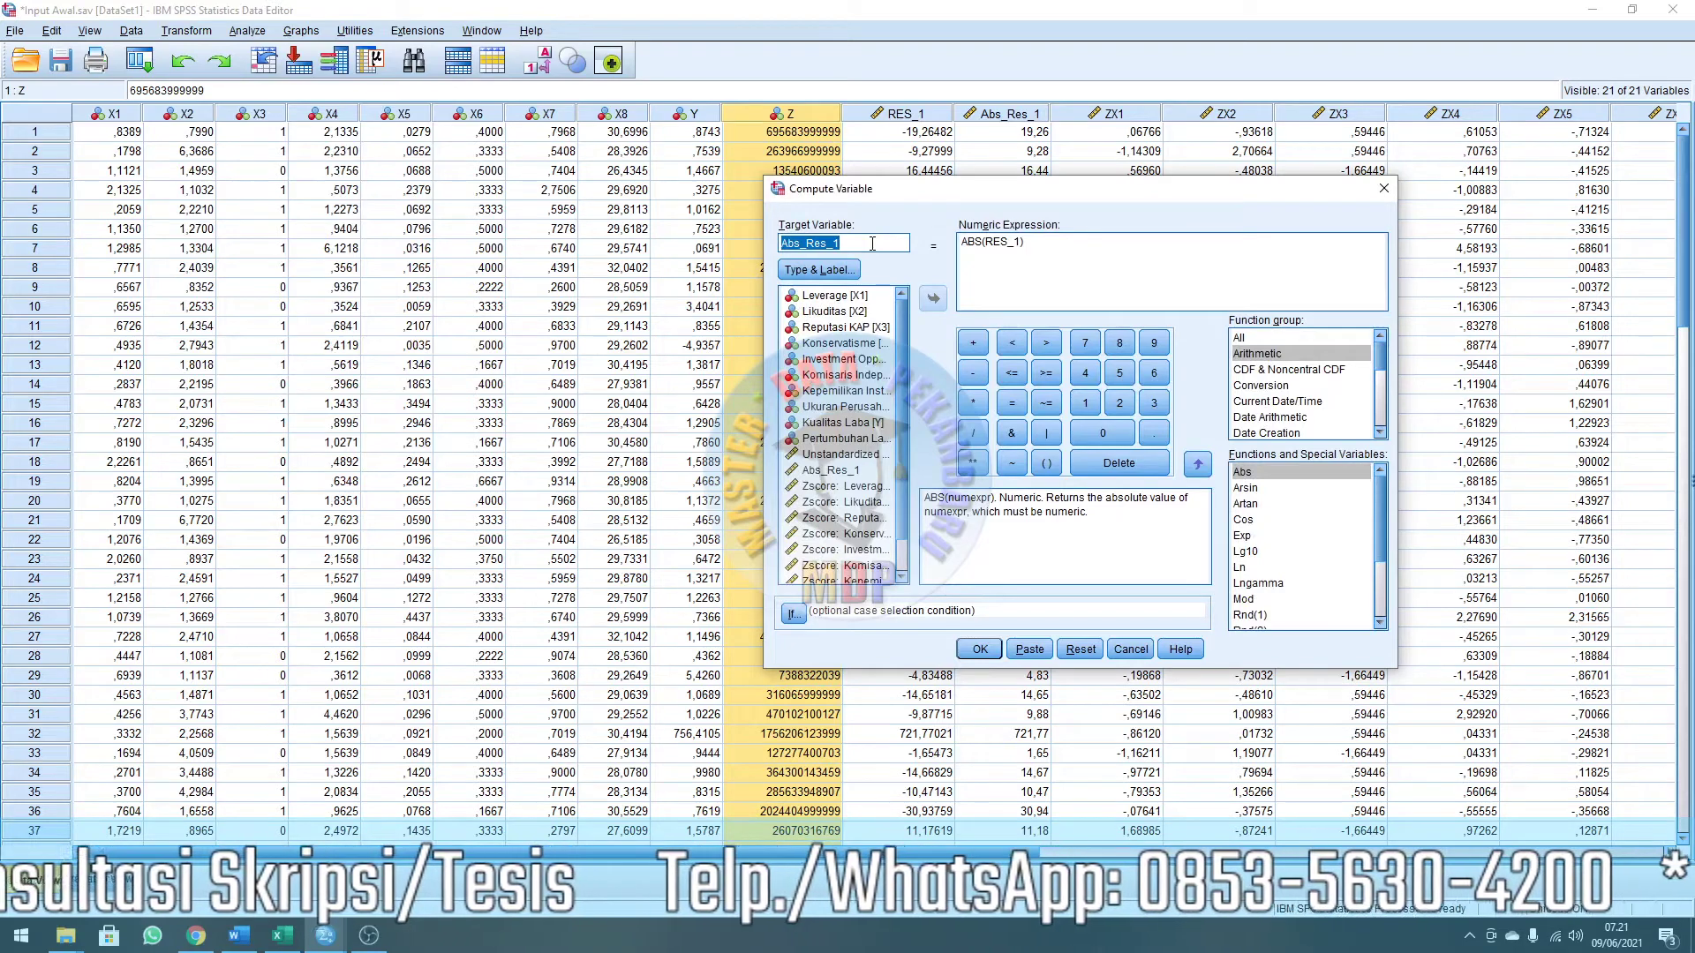
pyautogui.scroll(-2, 872, 501)
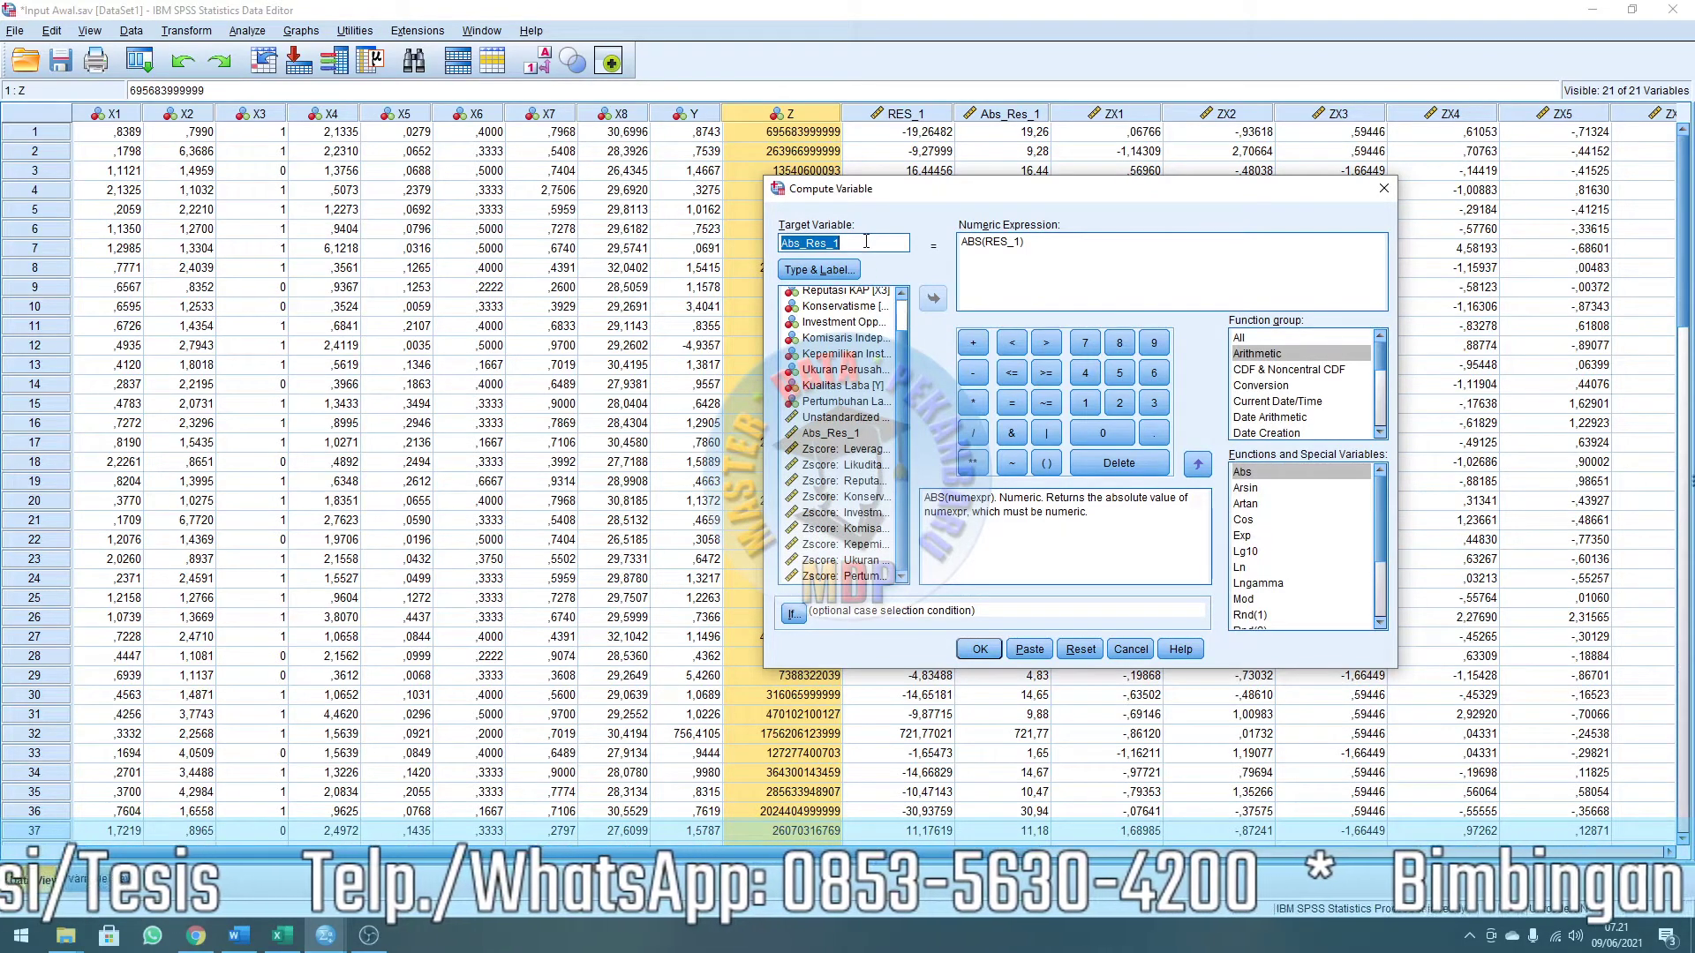
pyautogui.write('Moderasi_X1Z')
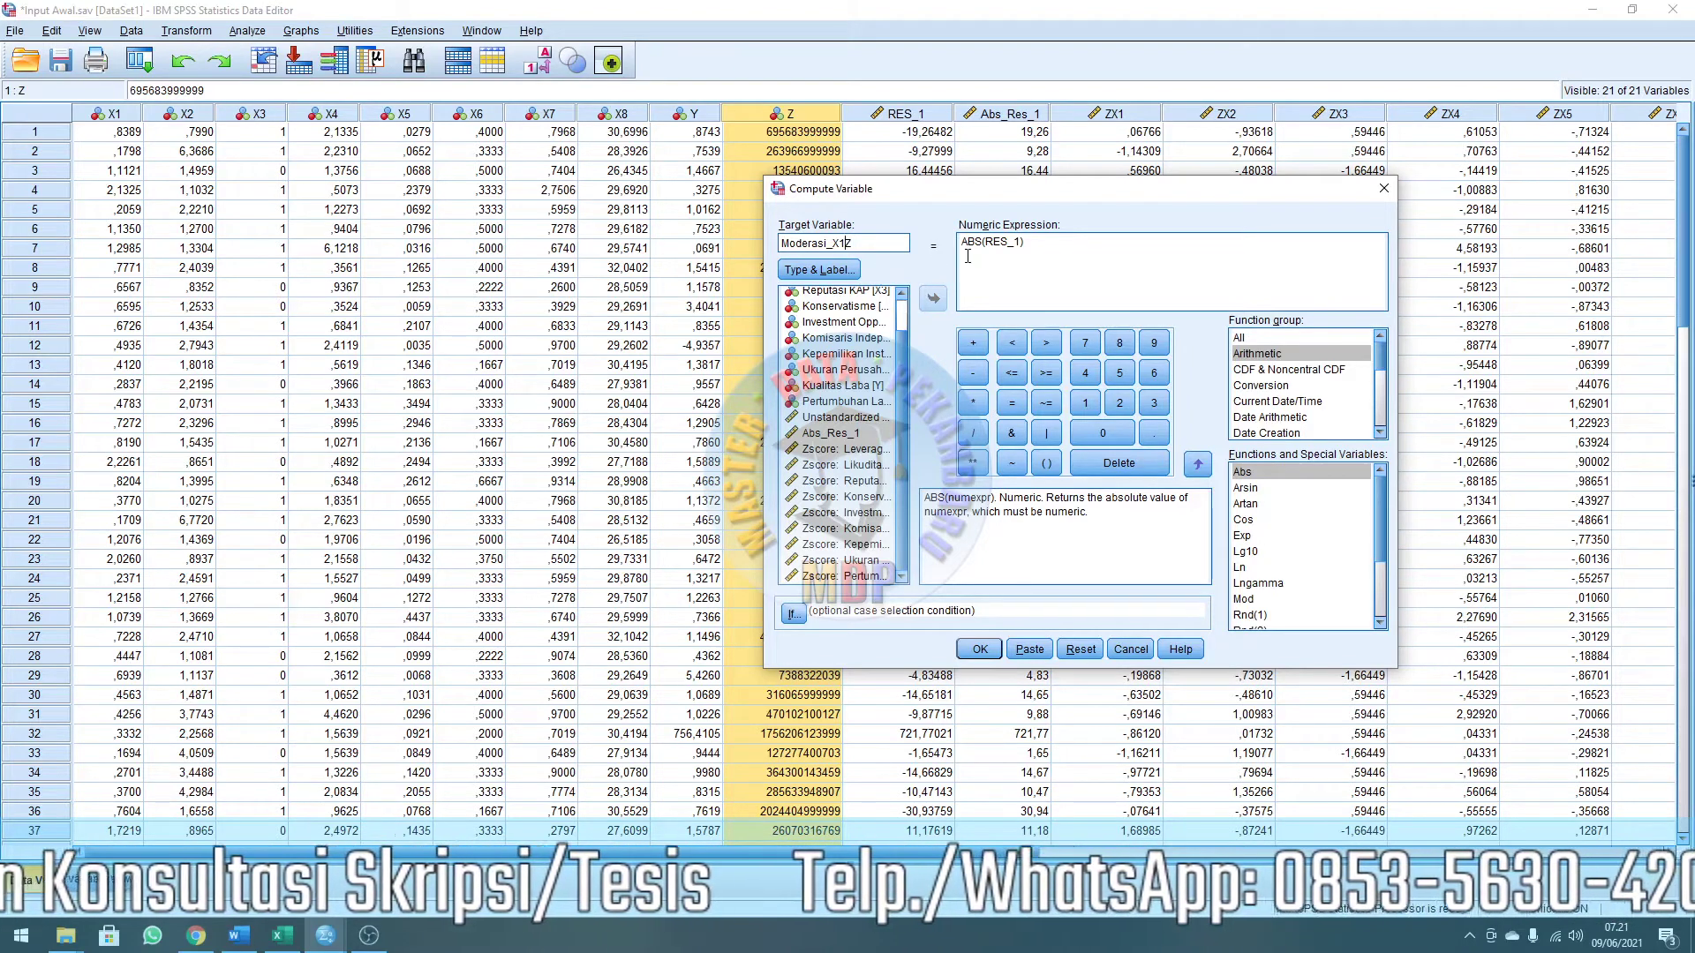
pyautogui.moveTo(1031, 242); pyautogui.dragTo(961, 241)
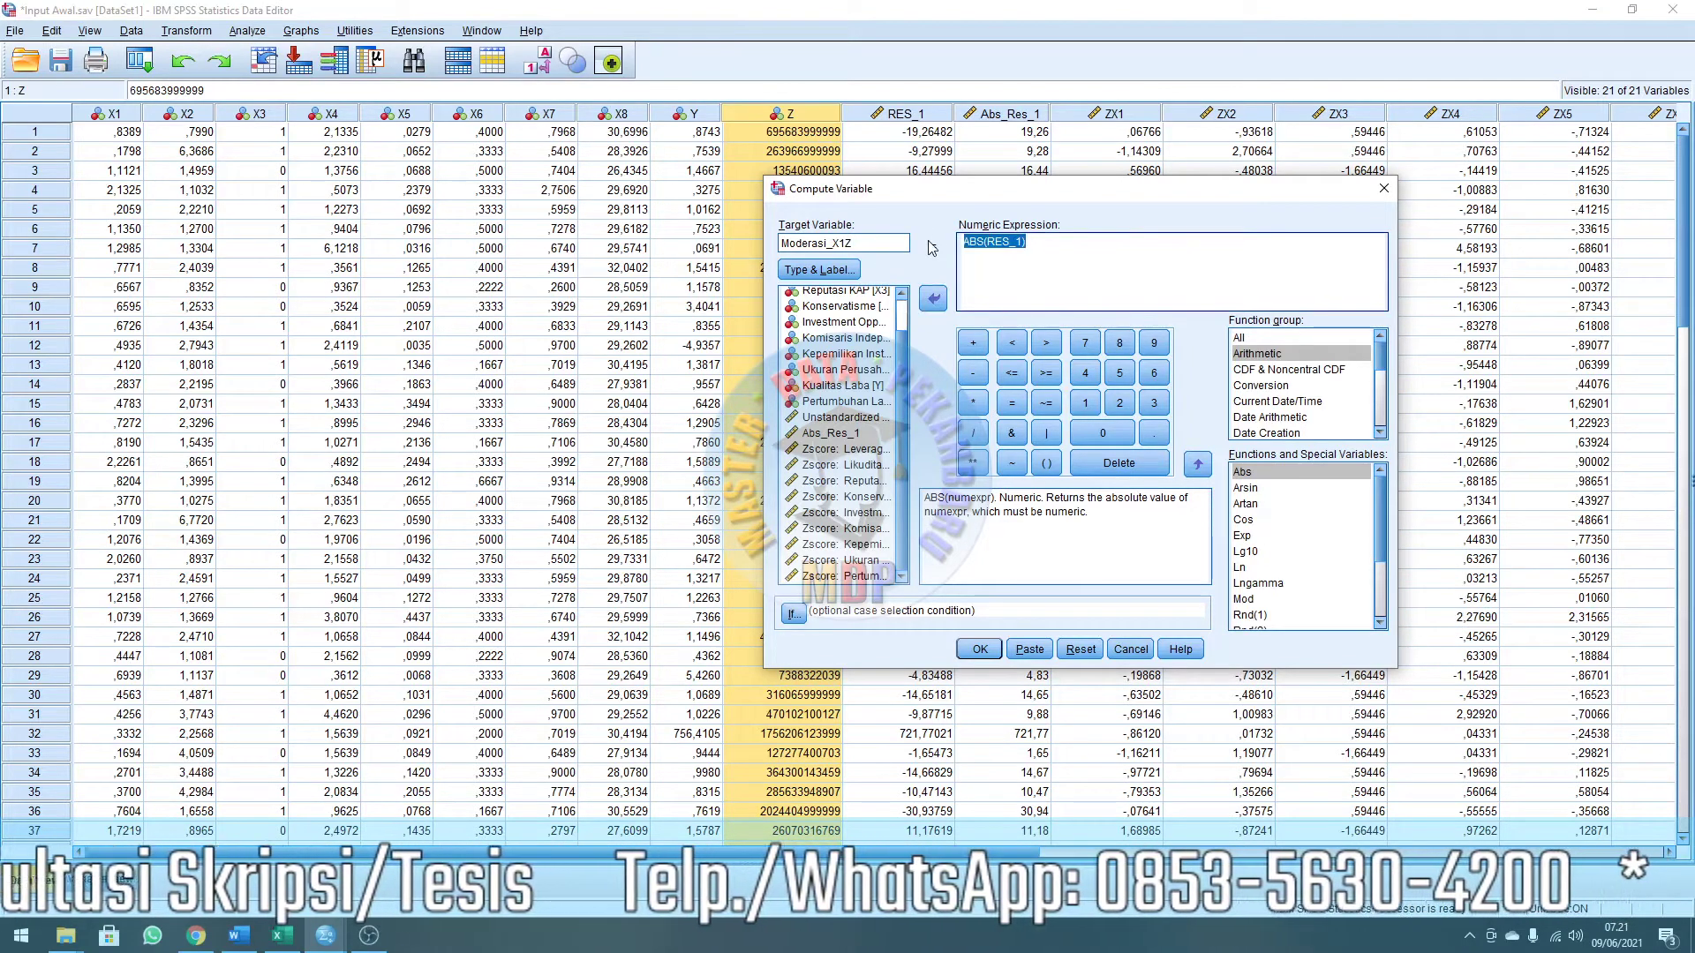
pyautogui.press('BackSpace')
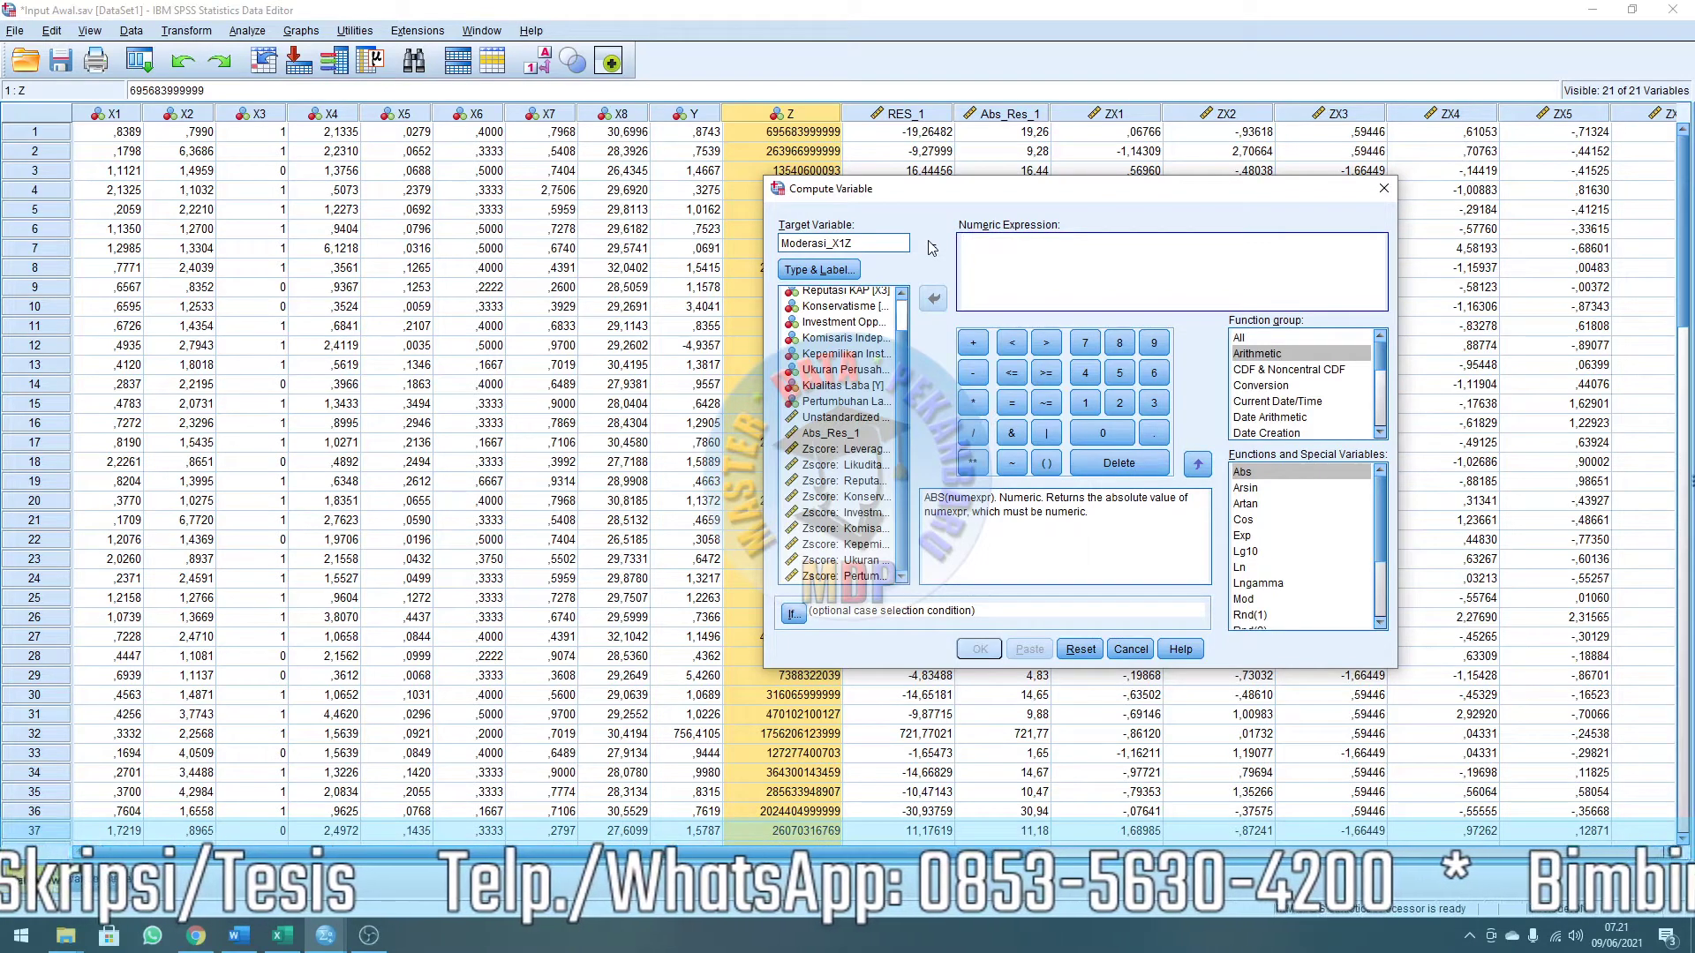
# Build the expression ABS(ZX1 - ZZ) from the arithmetic Abs function and the standardized Leverage and Pertumbuhan Laba variables, and run the computation.
pyautogui.click(1295, 353)
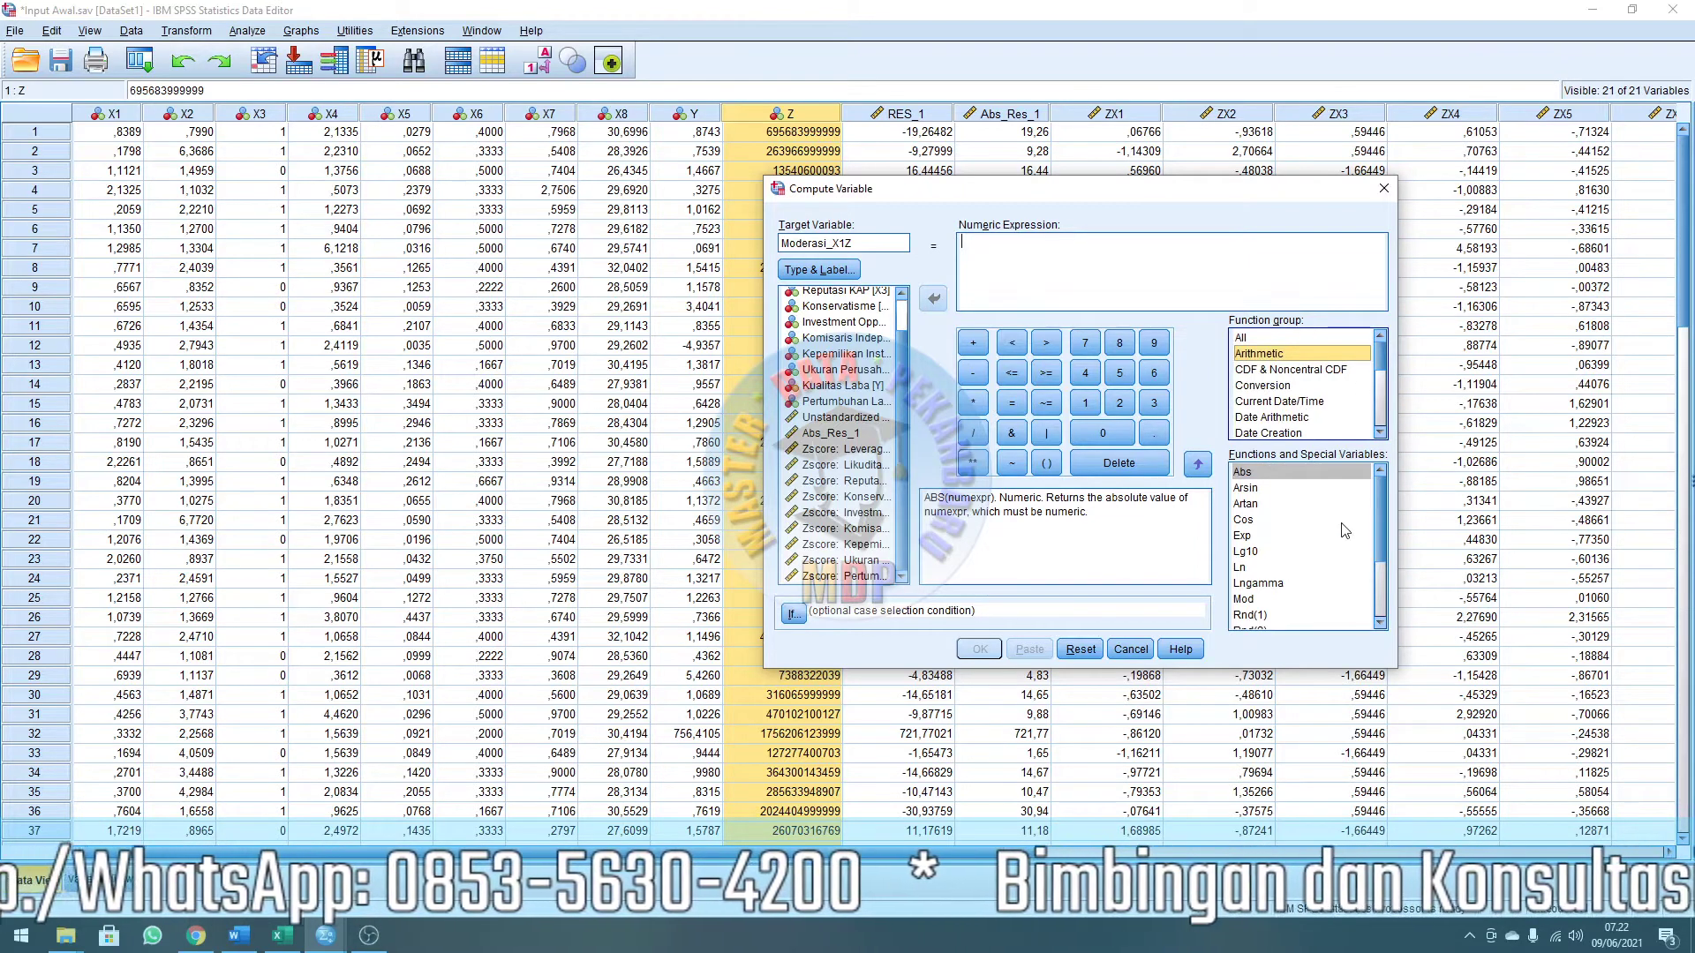
pyautogui.moveTo(1380, 527)
pyautogui.mouseDown()
pyautogui.moveTo(1384, 611)
pyautogui.moveTo(1383, 505)
pyautogui.mouseUp()
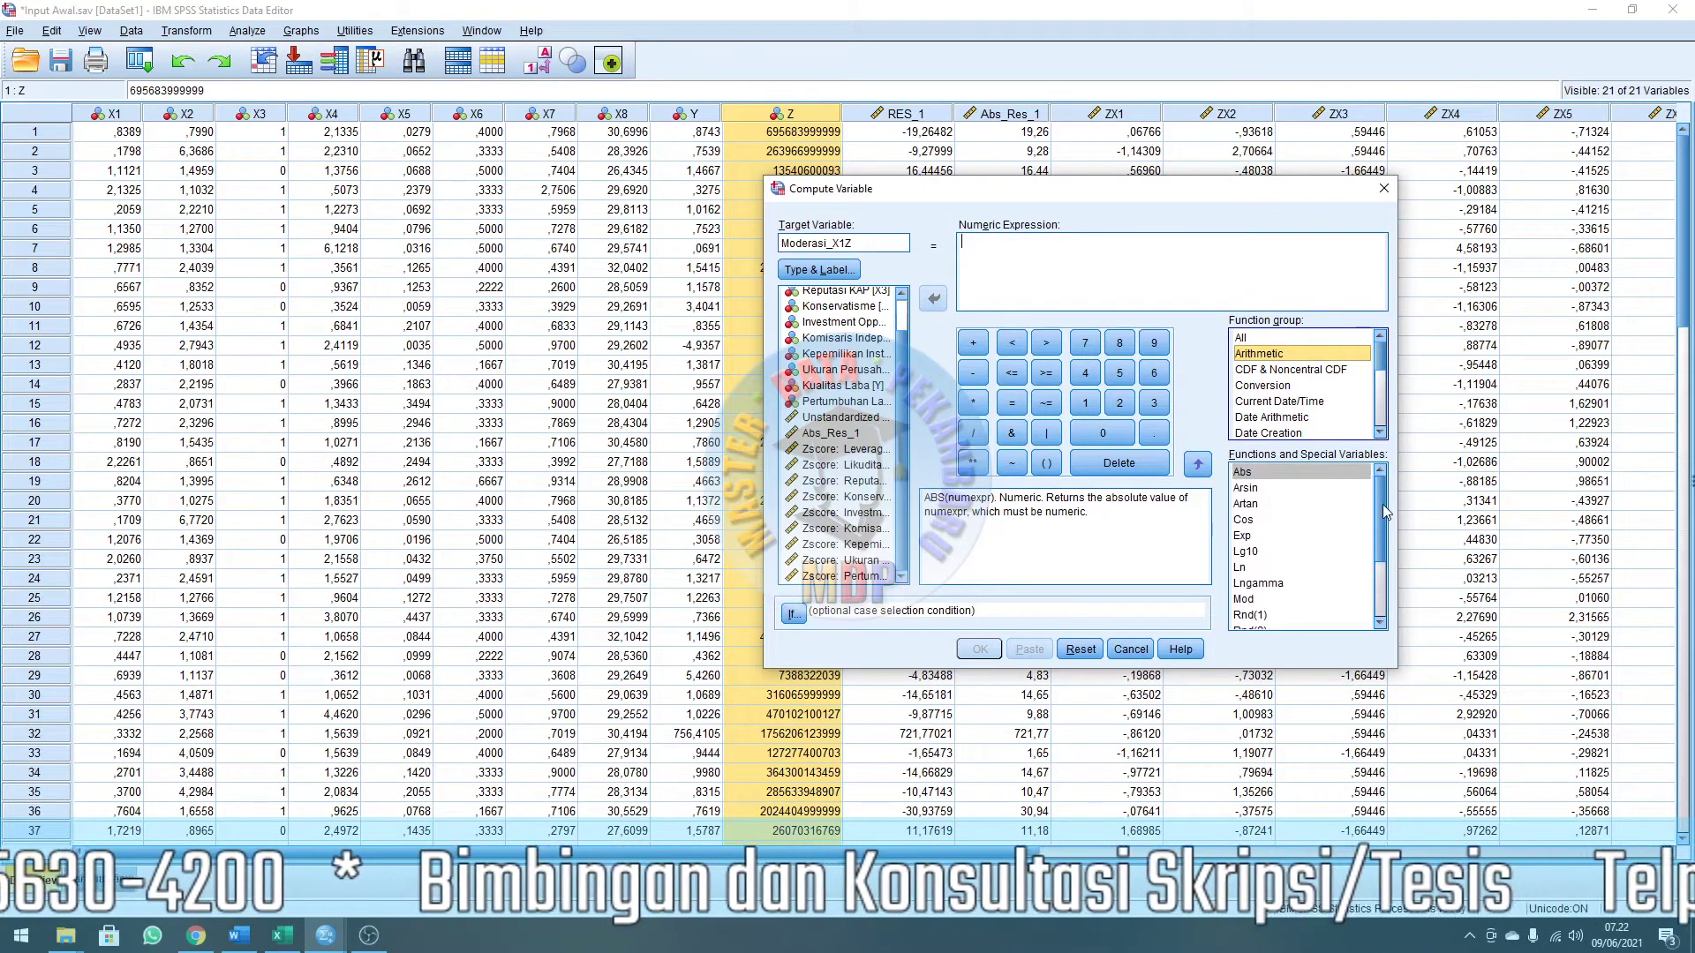
pyautogui.doubleClick(1285, 471)
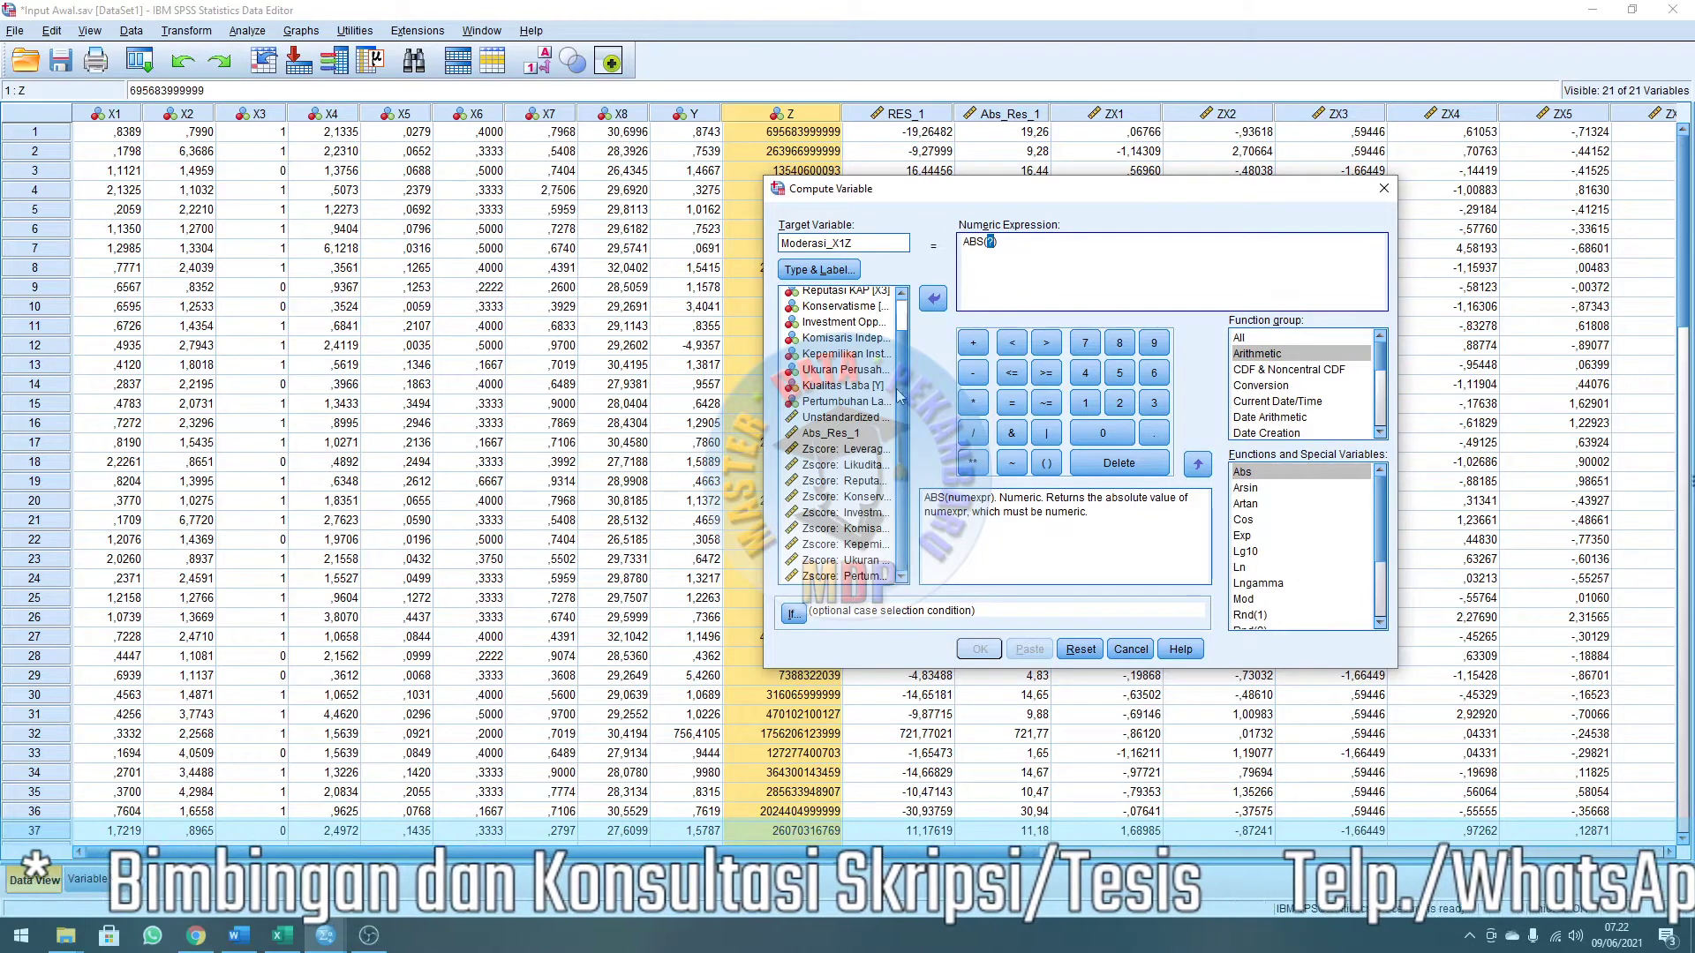
pyautogui.doubleClick(859, 453)
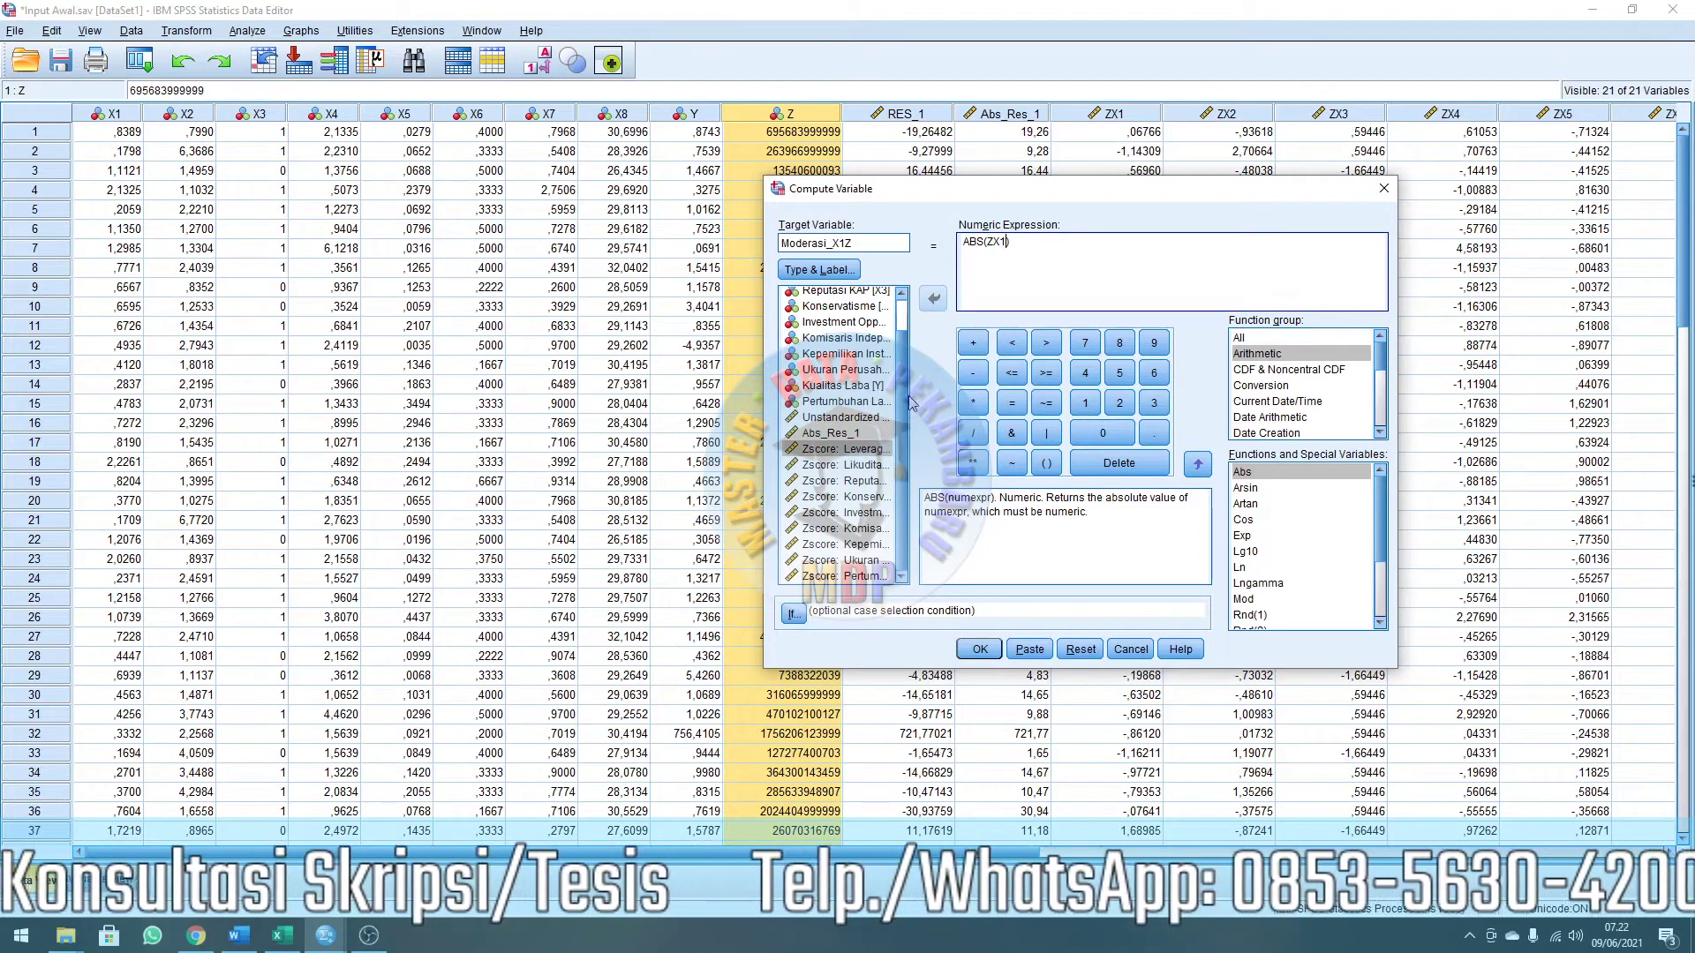
pyautogui.click(972, 373)
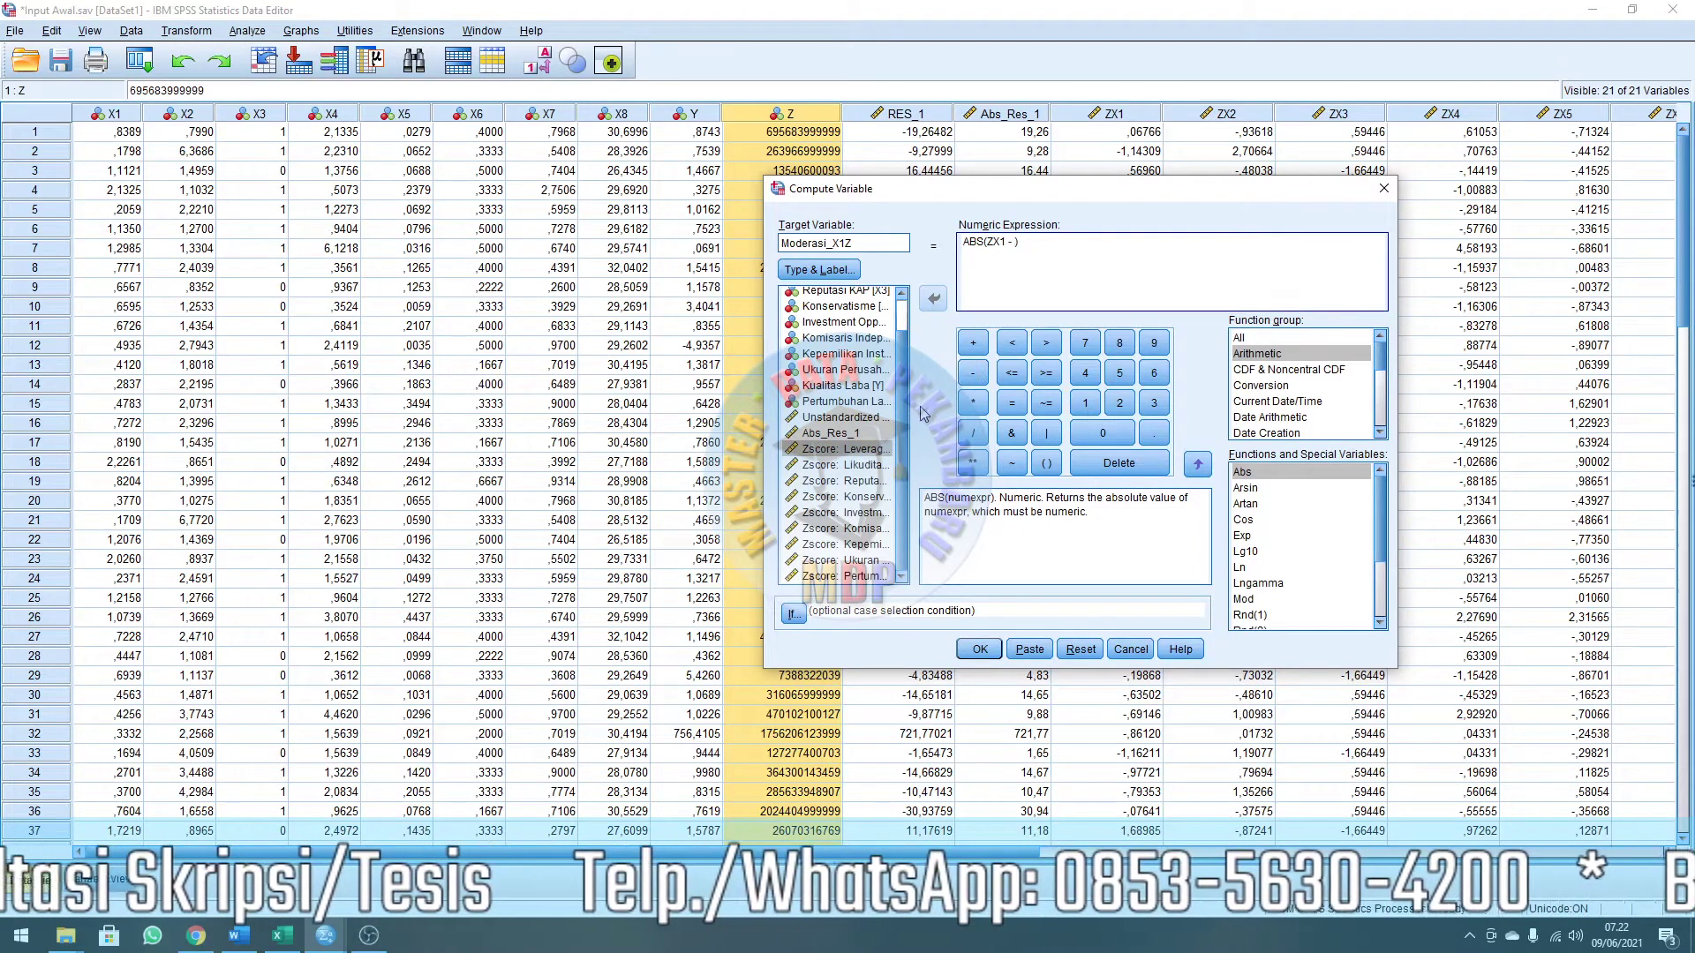
pyautogui.doubleClick(836, 578)
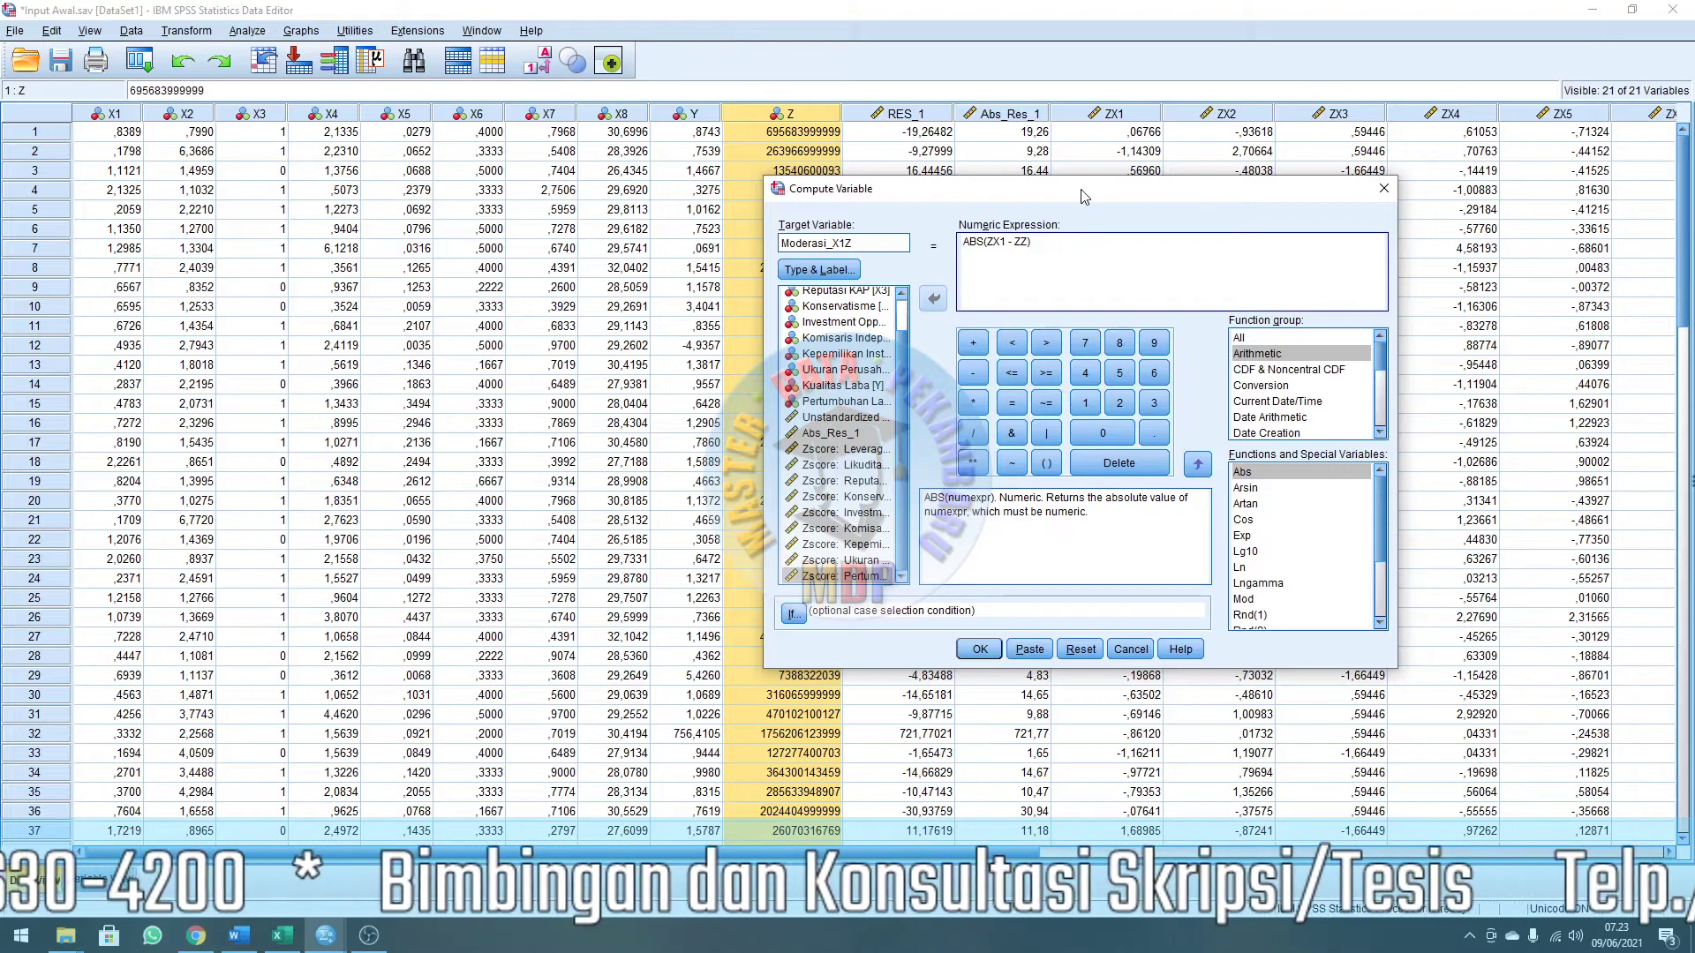
pyautogui.moveTo(1104, 190); pyautogui.dragTo(1084, 127)
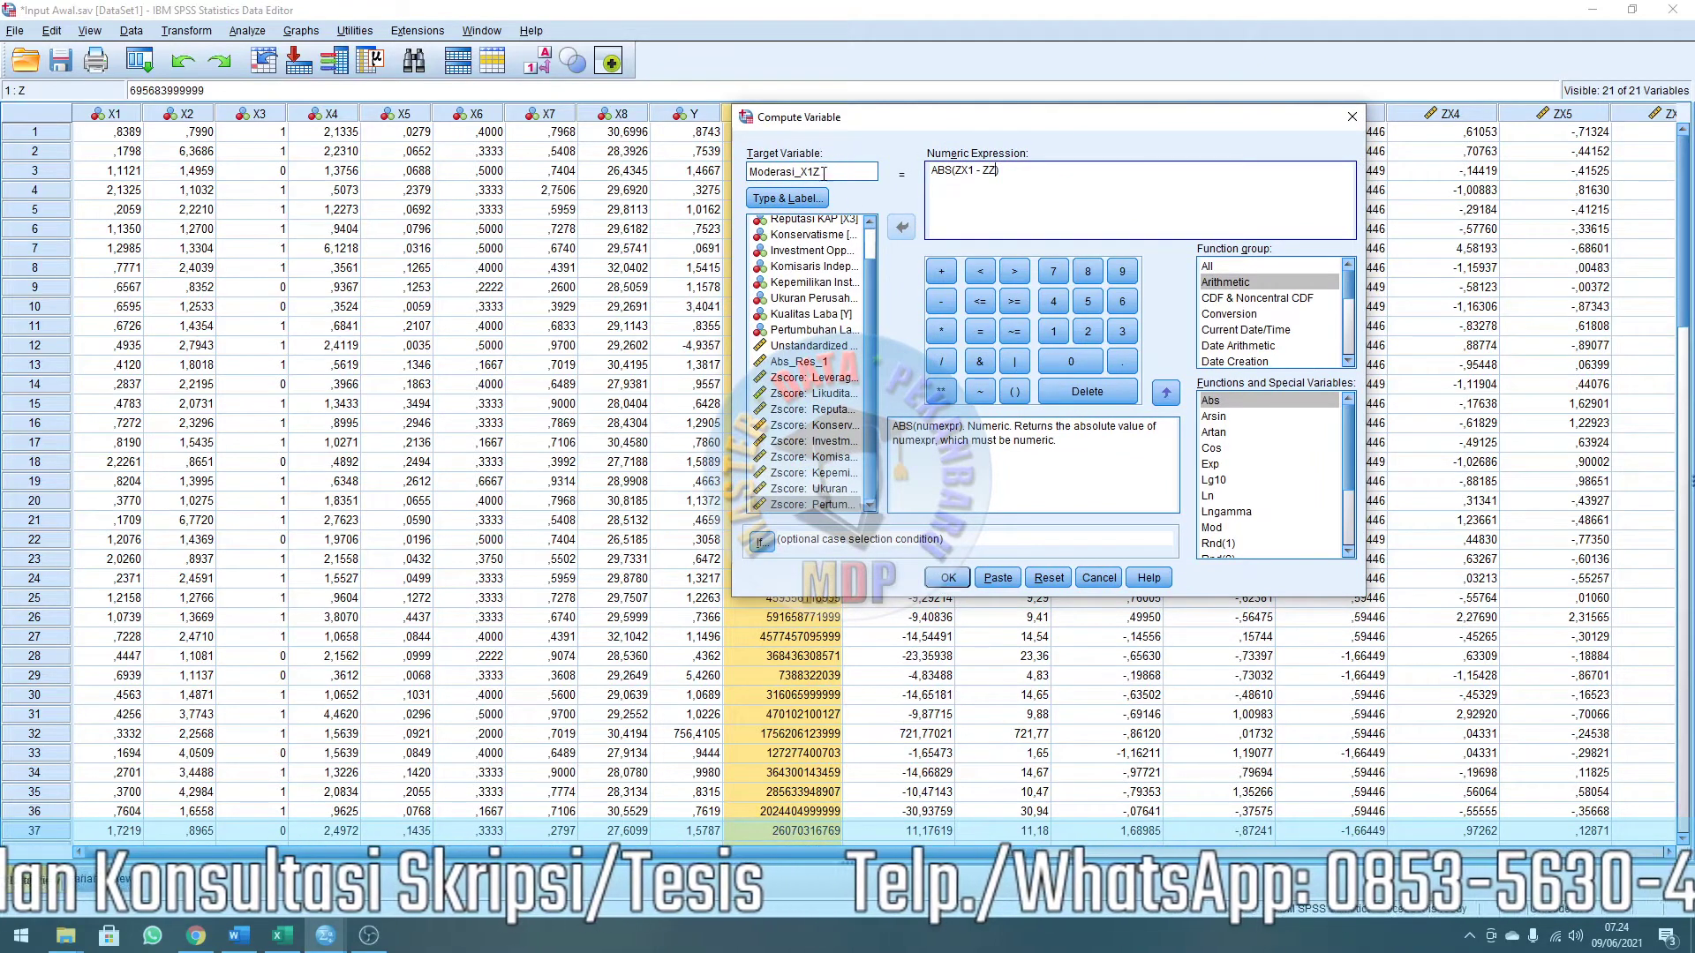
pyautogui.click(968, 585)
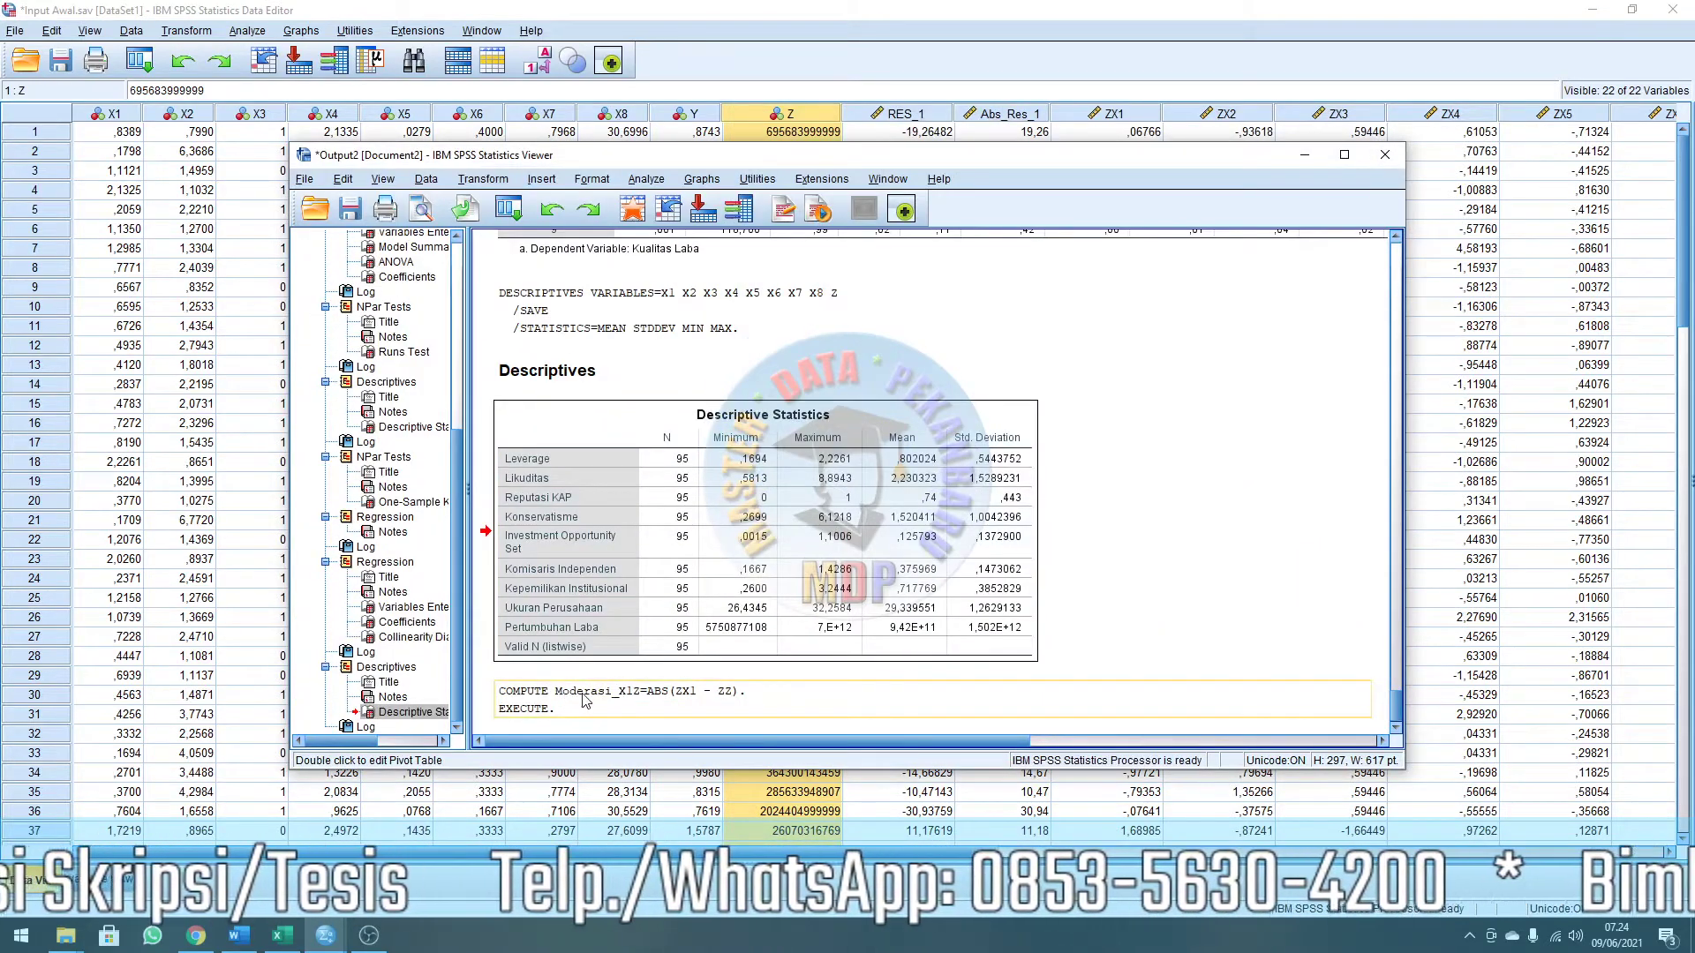
# Return to the data set and check the Moderasi_X1Z column against the standardized variable columns.
pyautogui.click(922, 26)
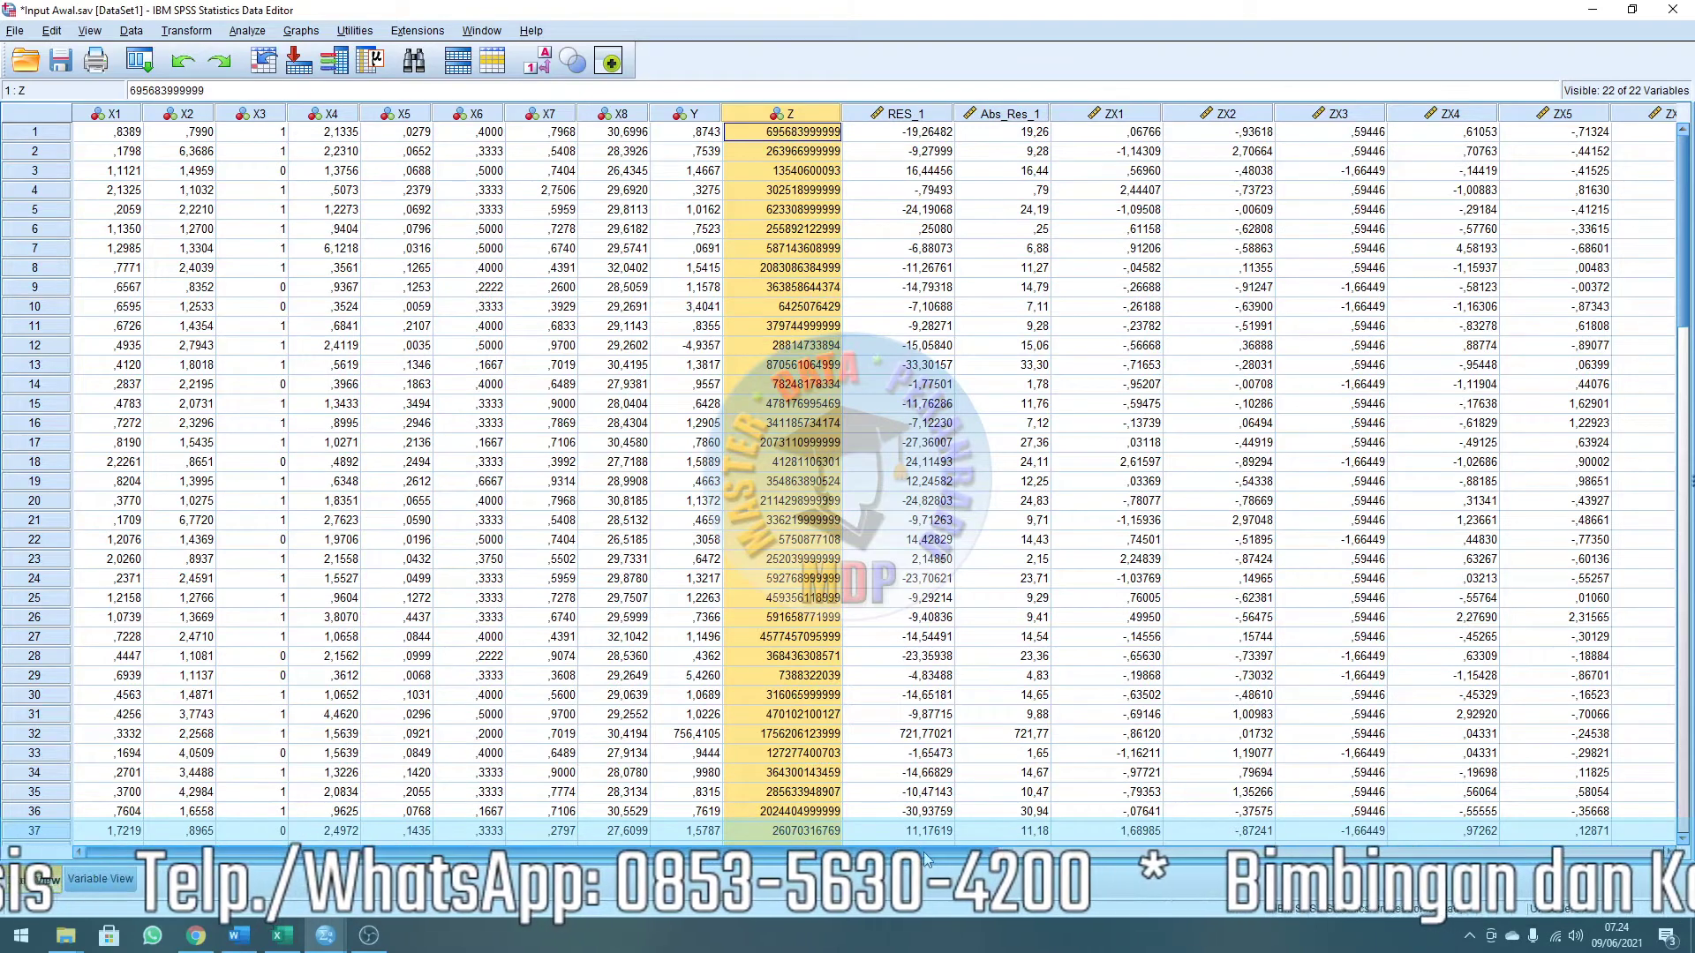
pyautogui.hscroll(5, 1615, 830)
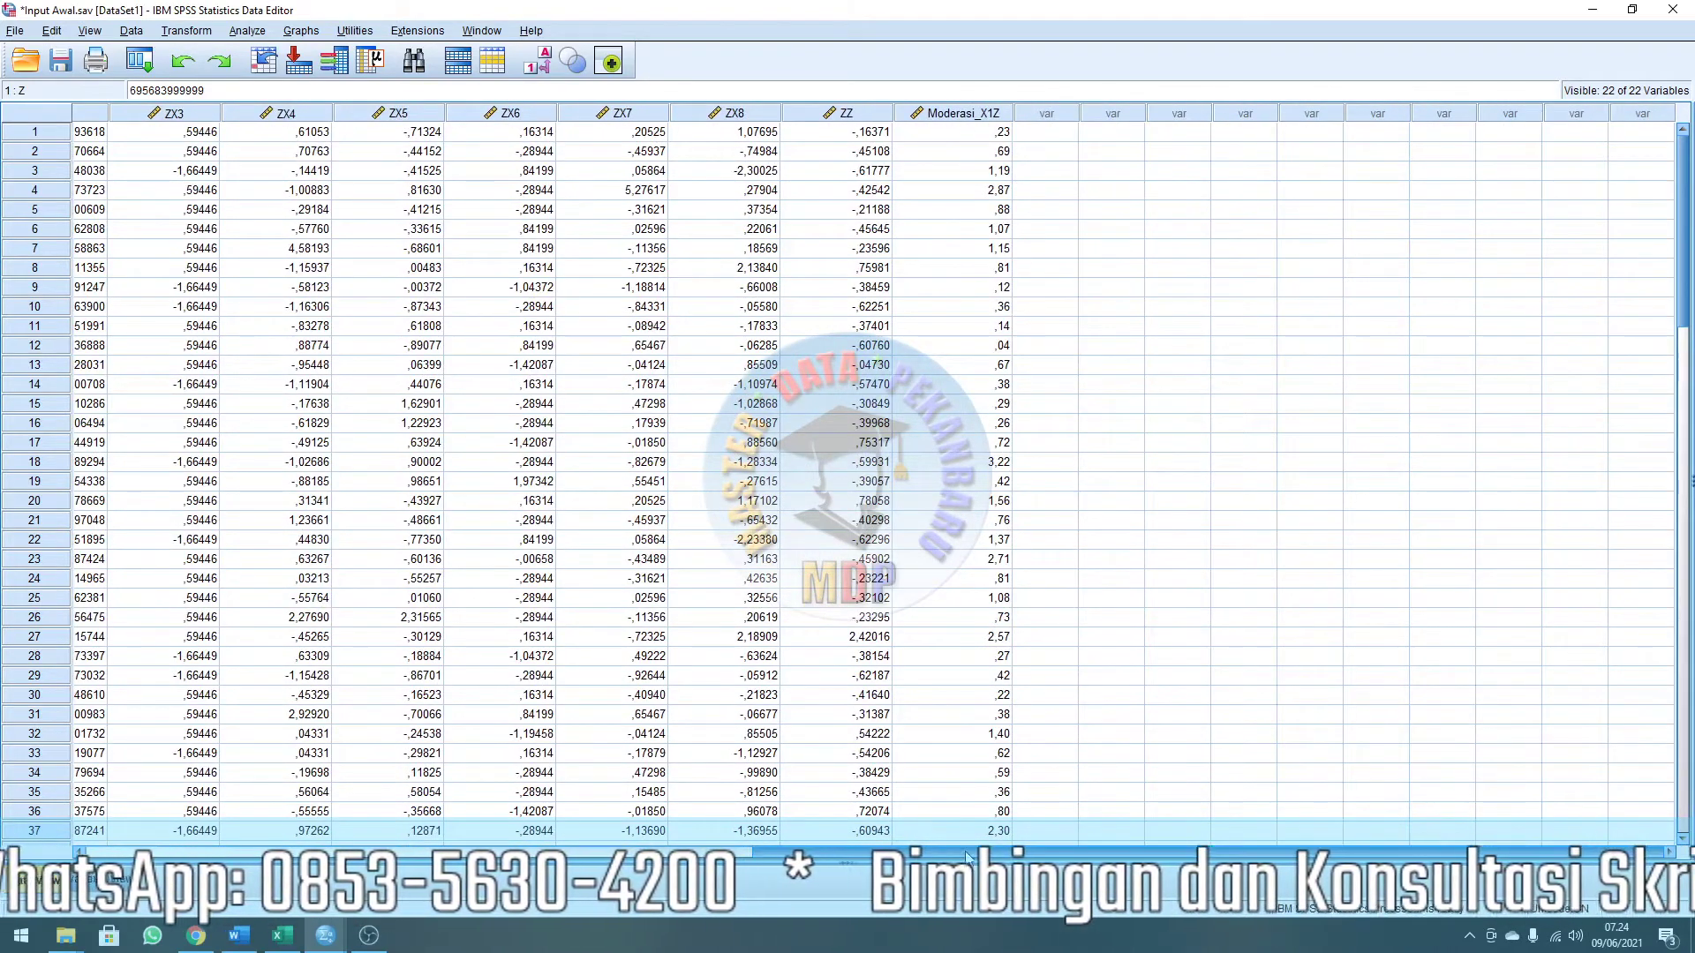
pyautogui.hscroll(-5, 865, 830)
pyautogui.hscroll(-5, 865, 830)
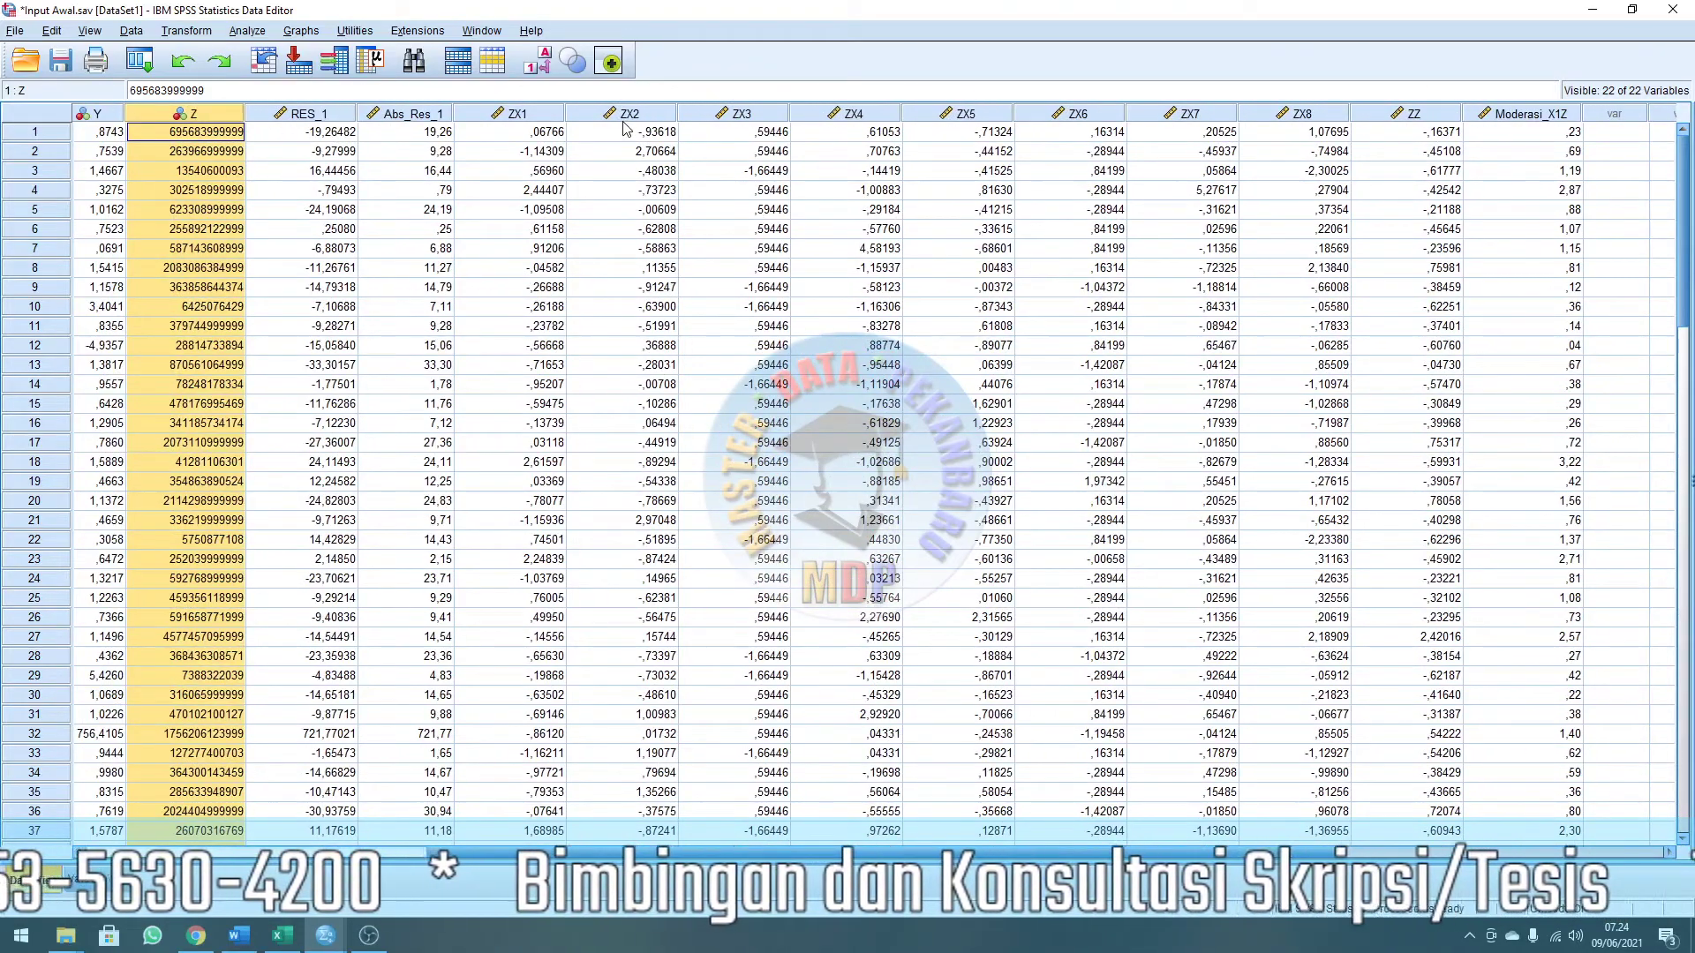
pyautogui.hscroll(5, 929, 847)
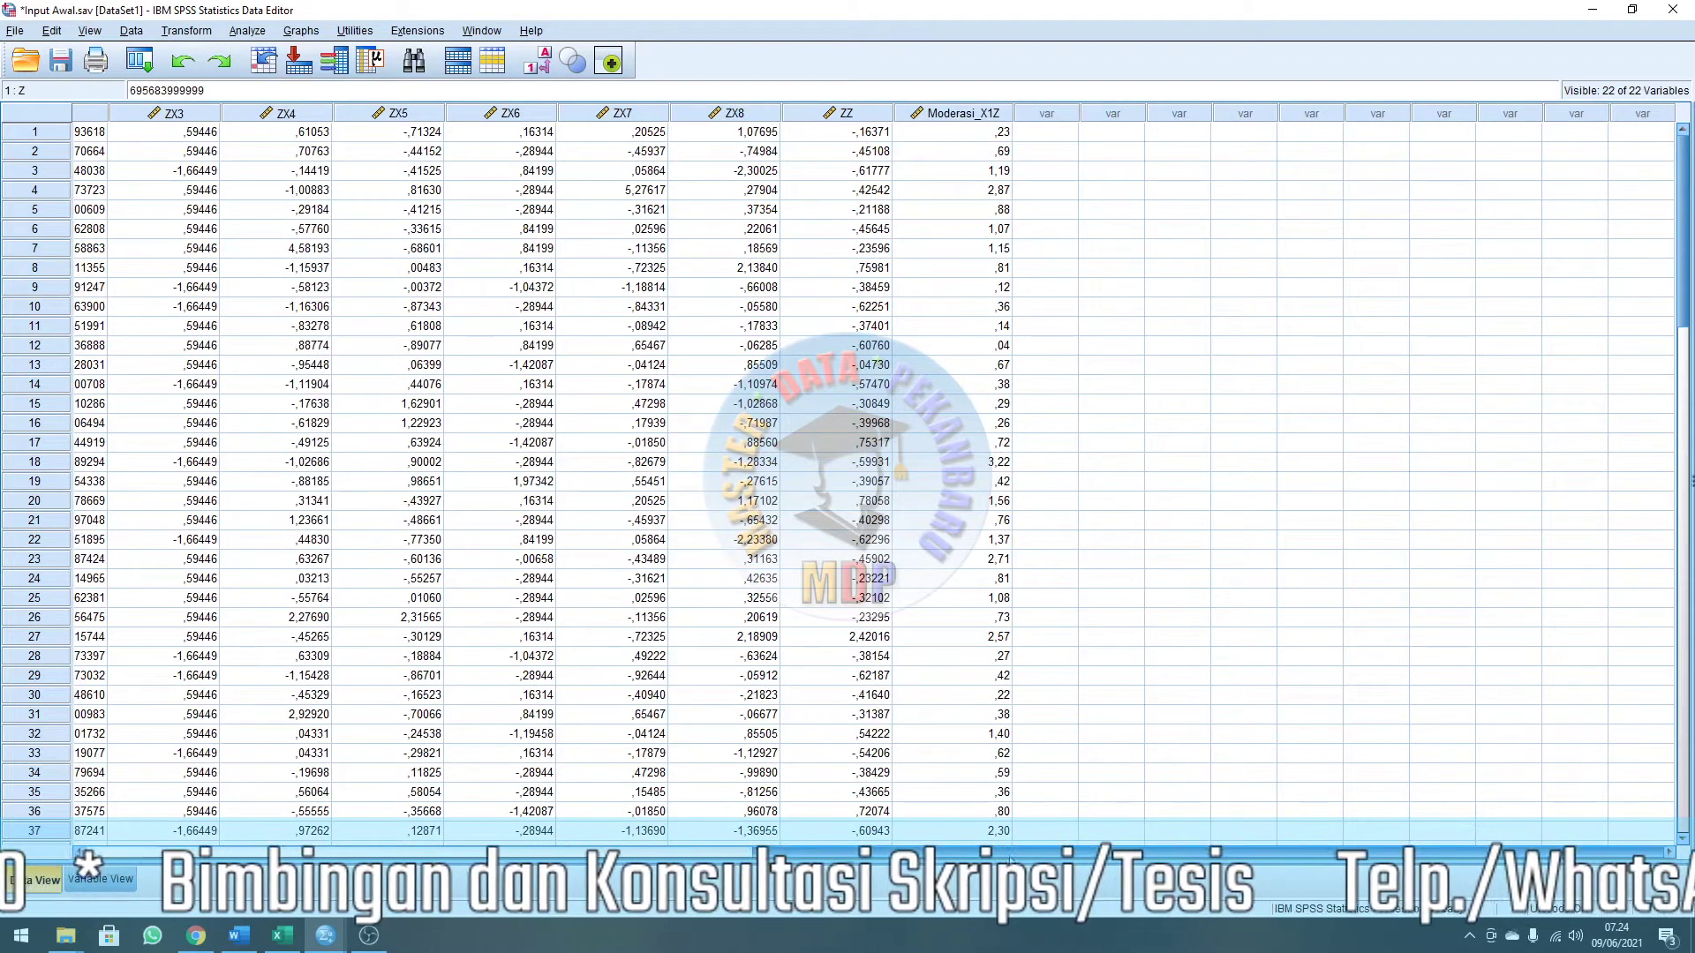
pyautogui.hscroll(-5, 656, 797)
pyautogui.hscroll(-1, 656, 797)
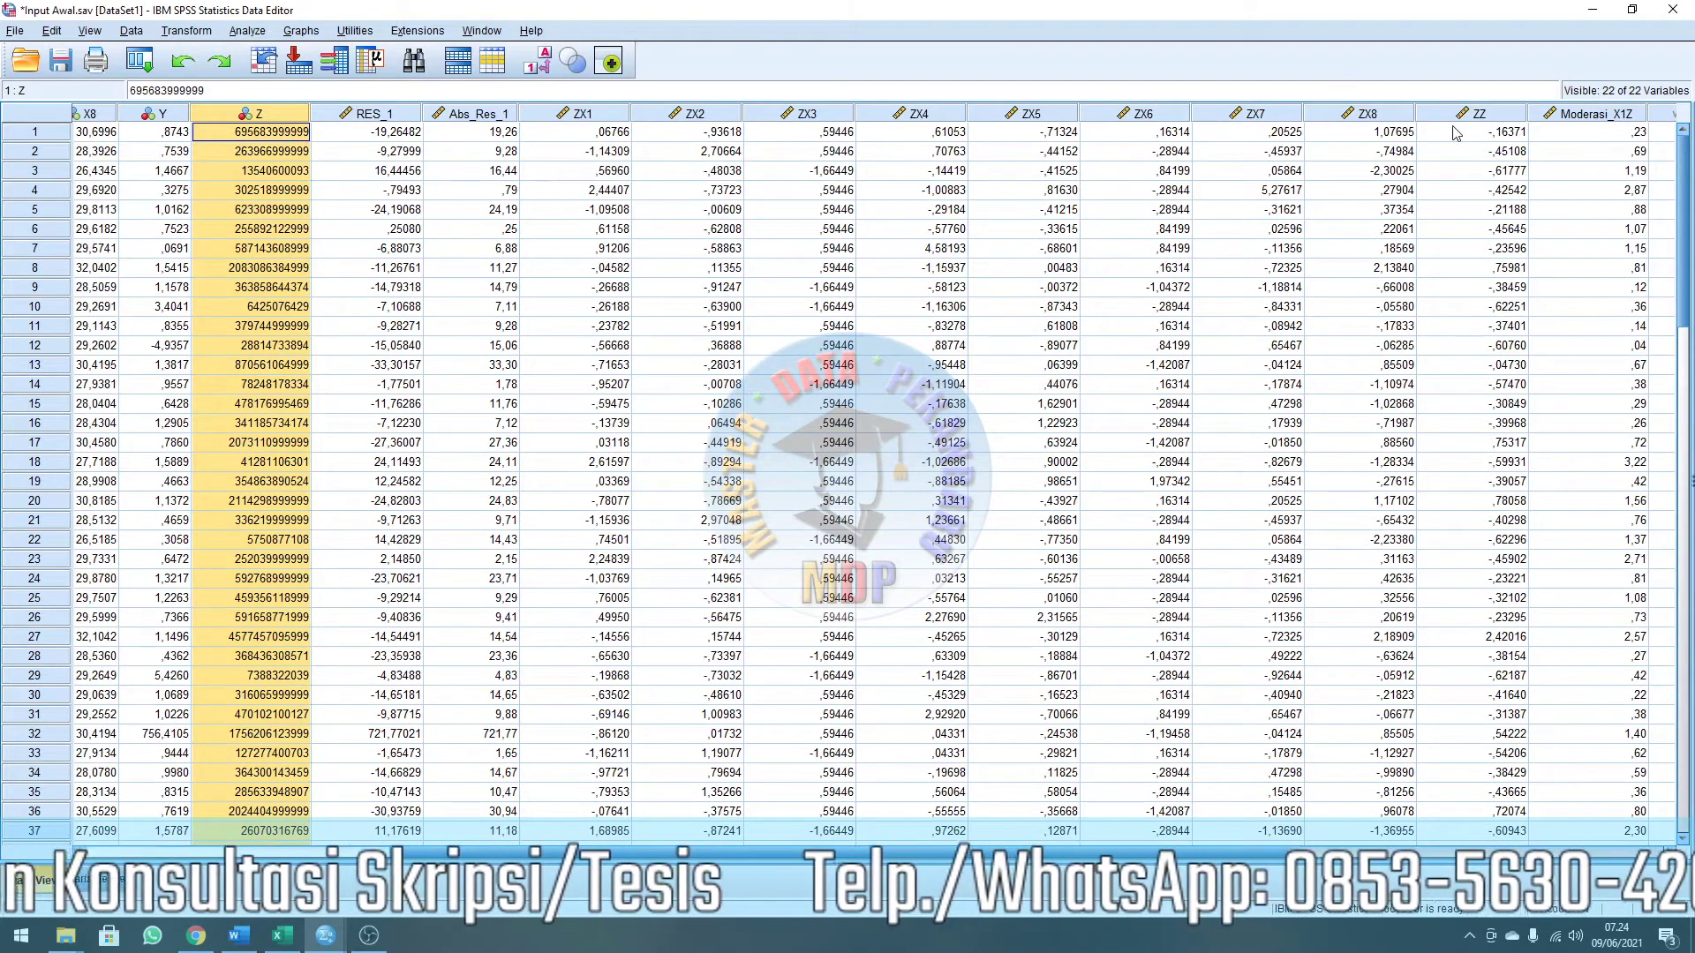
# Reopen the Compute Variable transformation and change the target variable to Moderasi_X2Z.
pyautogui.click(186, 32)
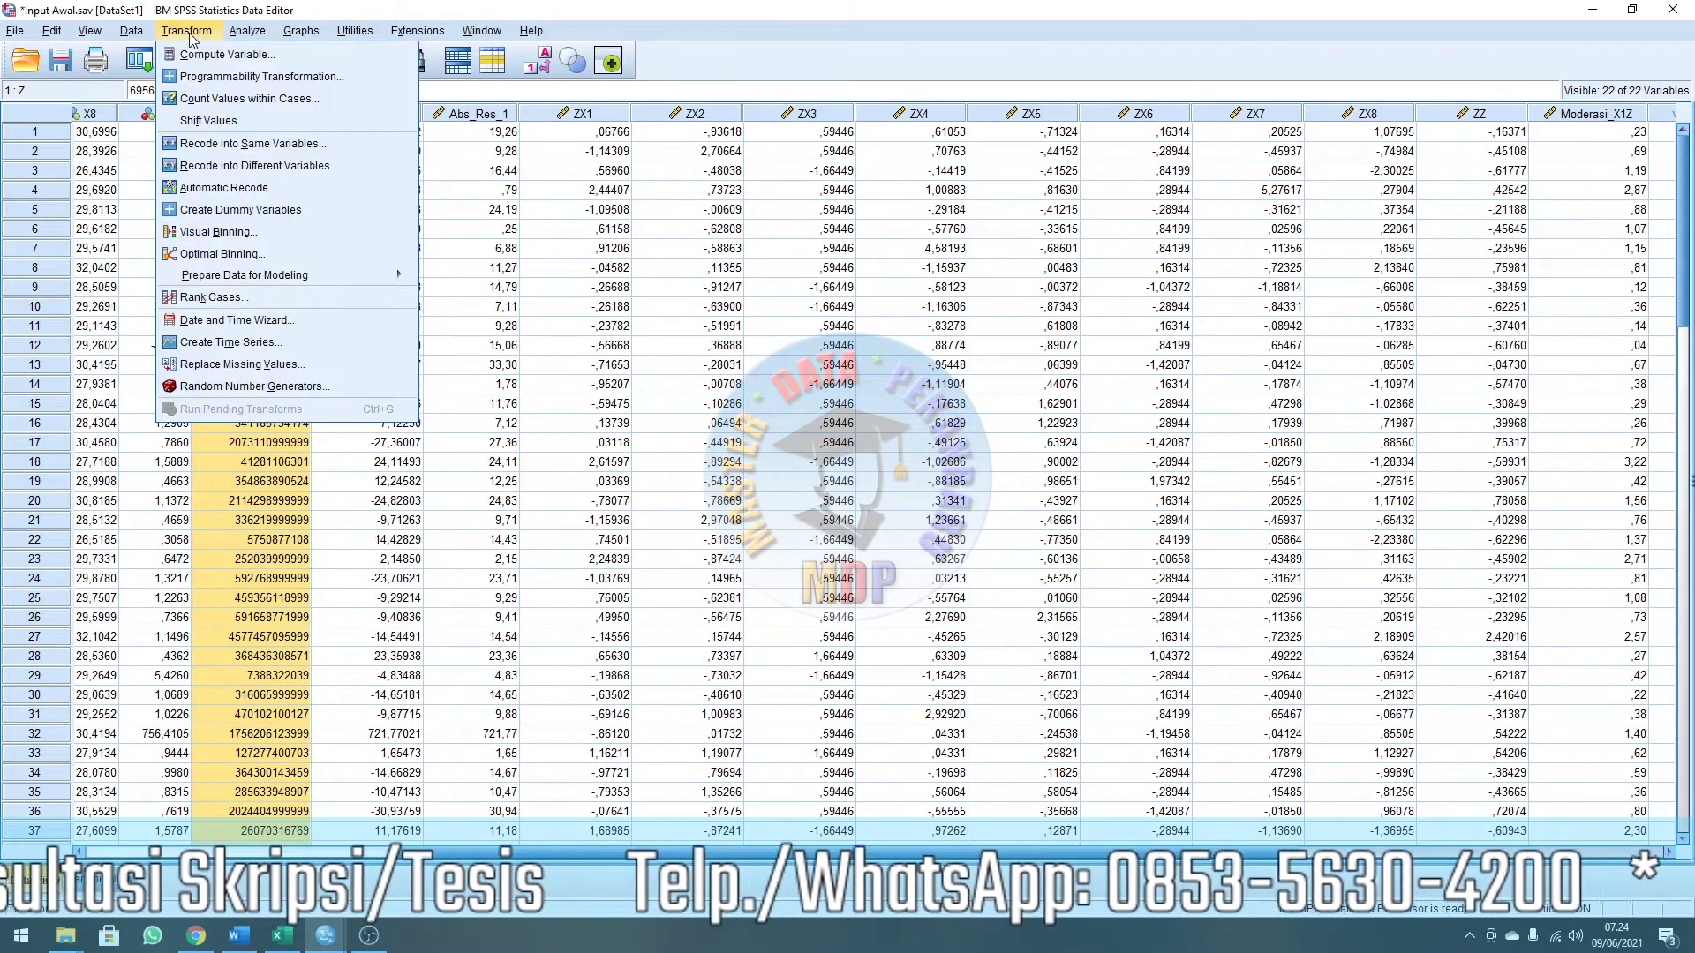
pyautogui.click(210, 53)
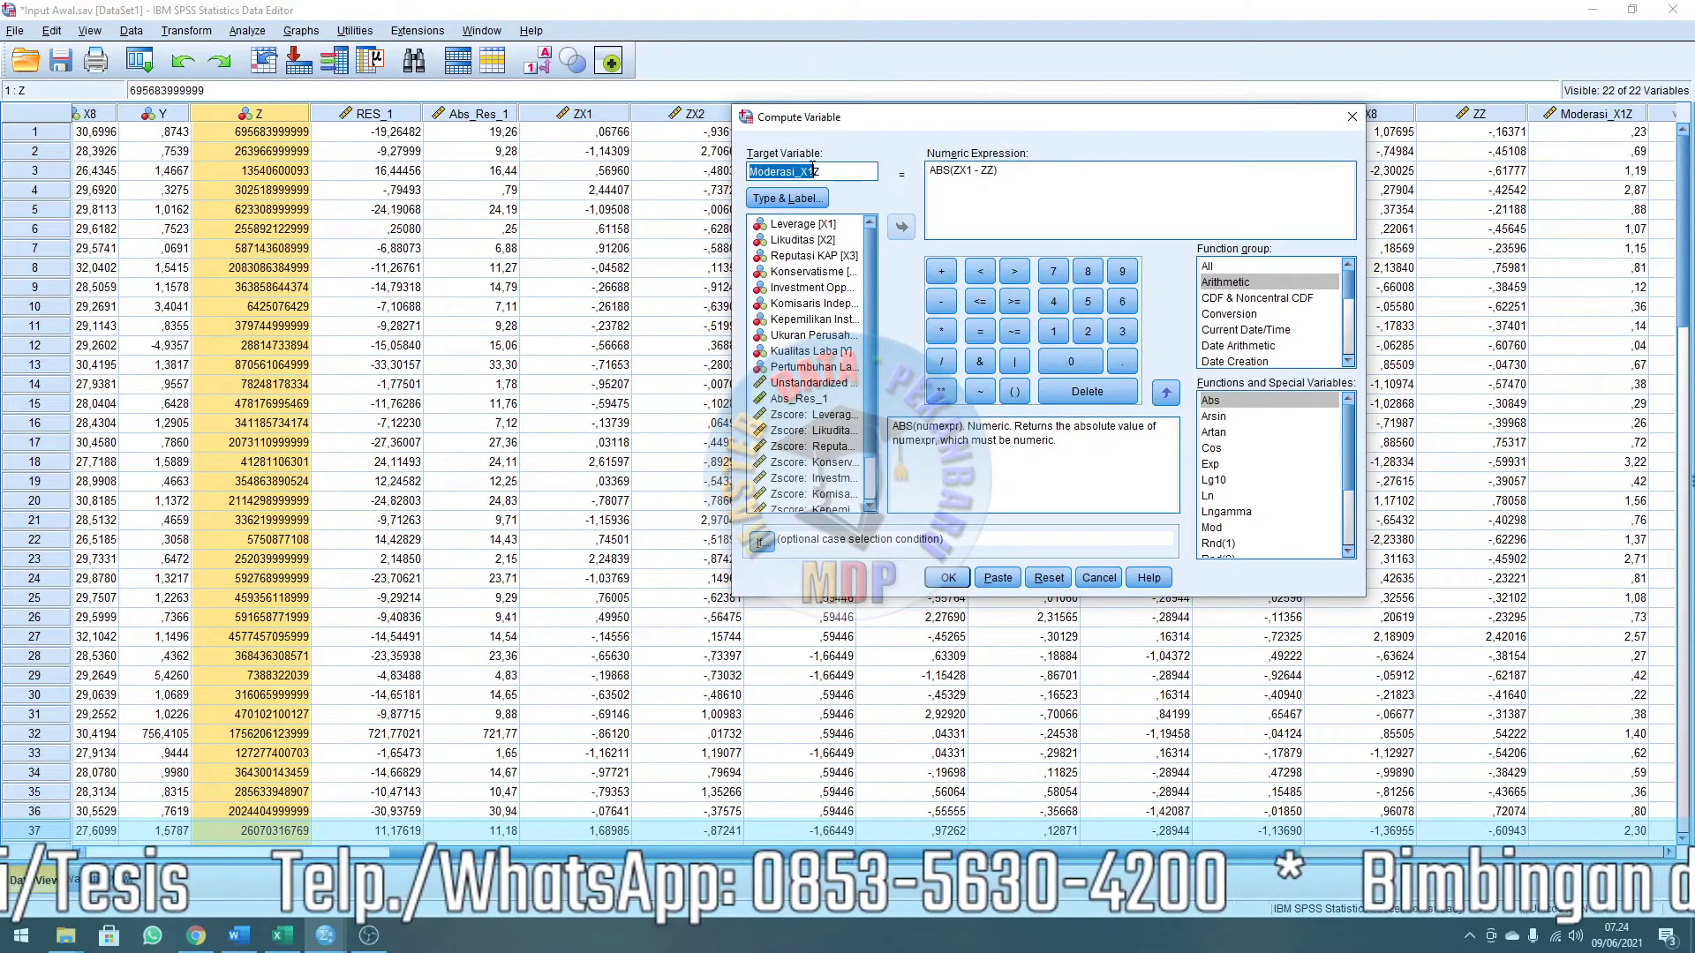
pyautogui.click(813, 170)
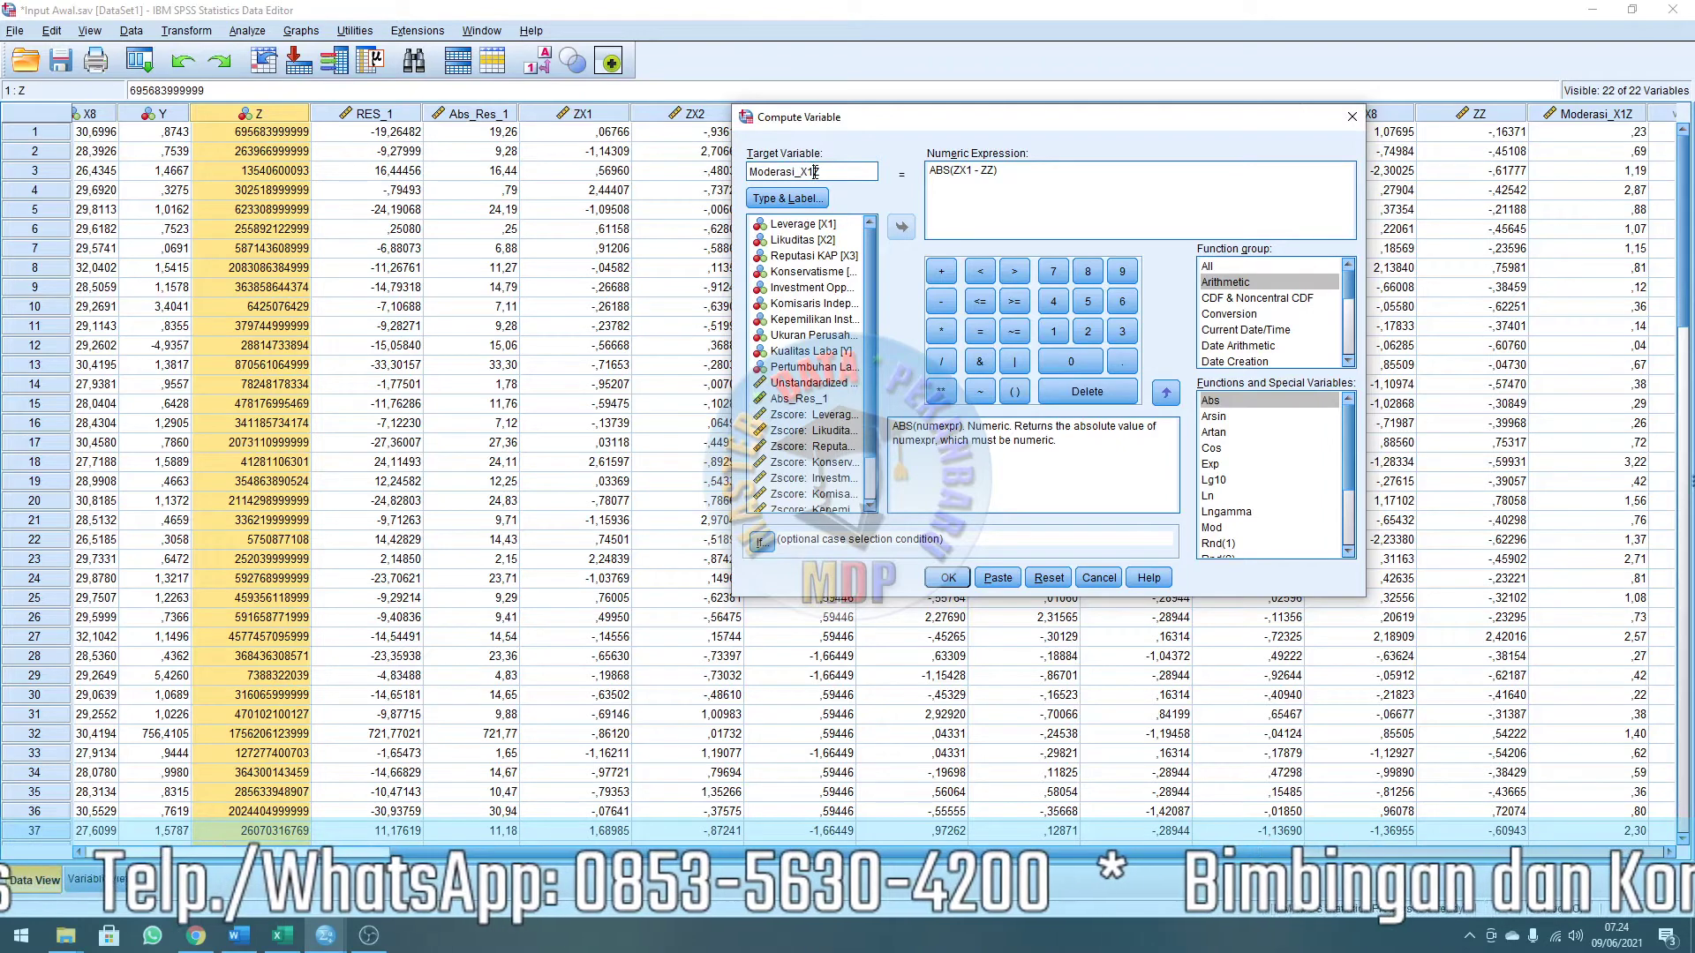
# Replace ZX1 with the standardized Likuditas variable so the expression reads ABS(ZX2 - ZZ), and run the computation.
pyautogui.click(973, 171)
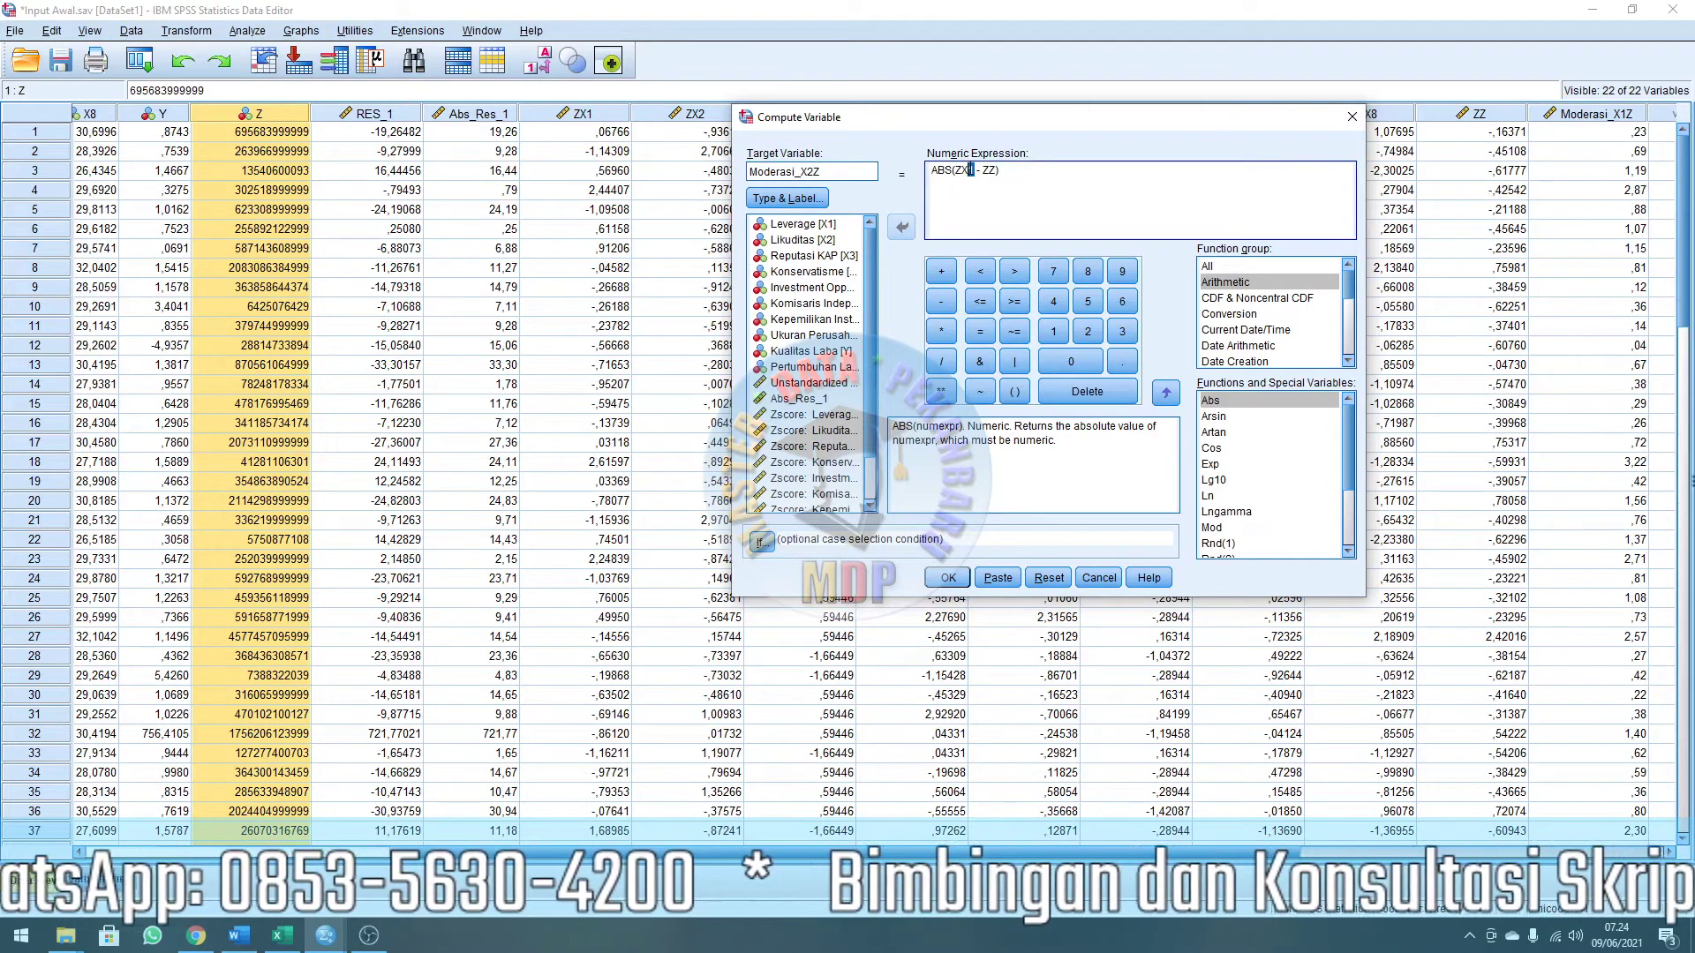
pyautogui.doubleClick(969, 171)
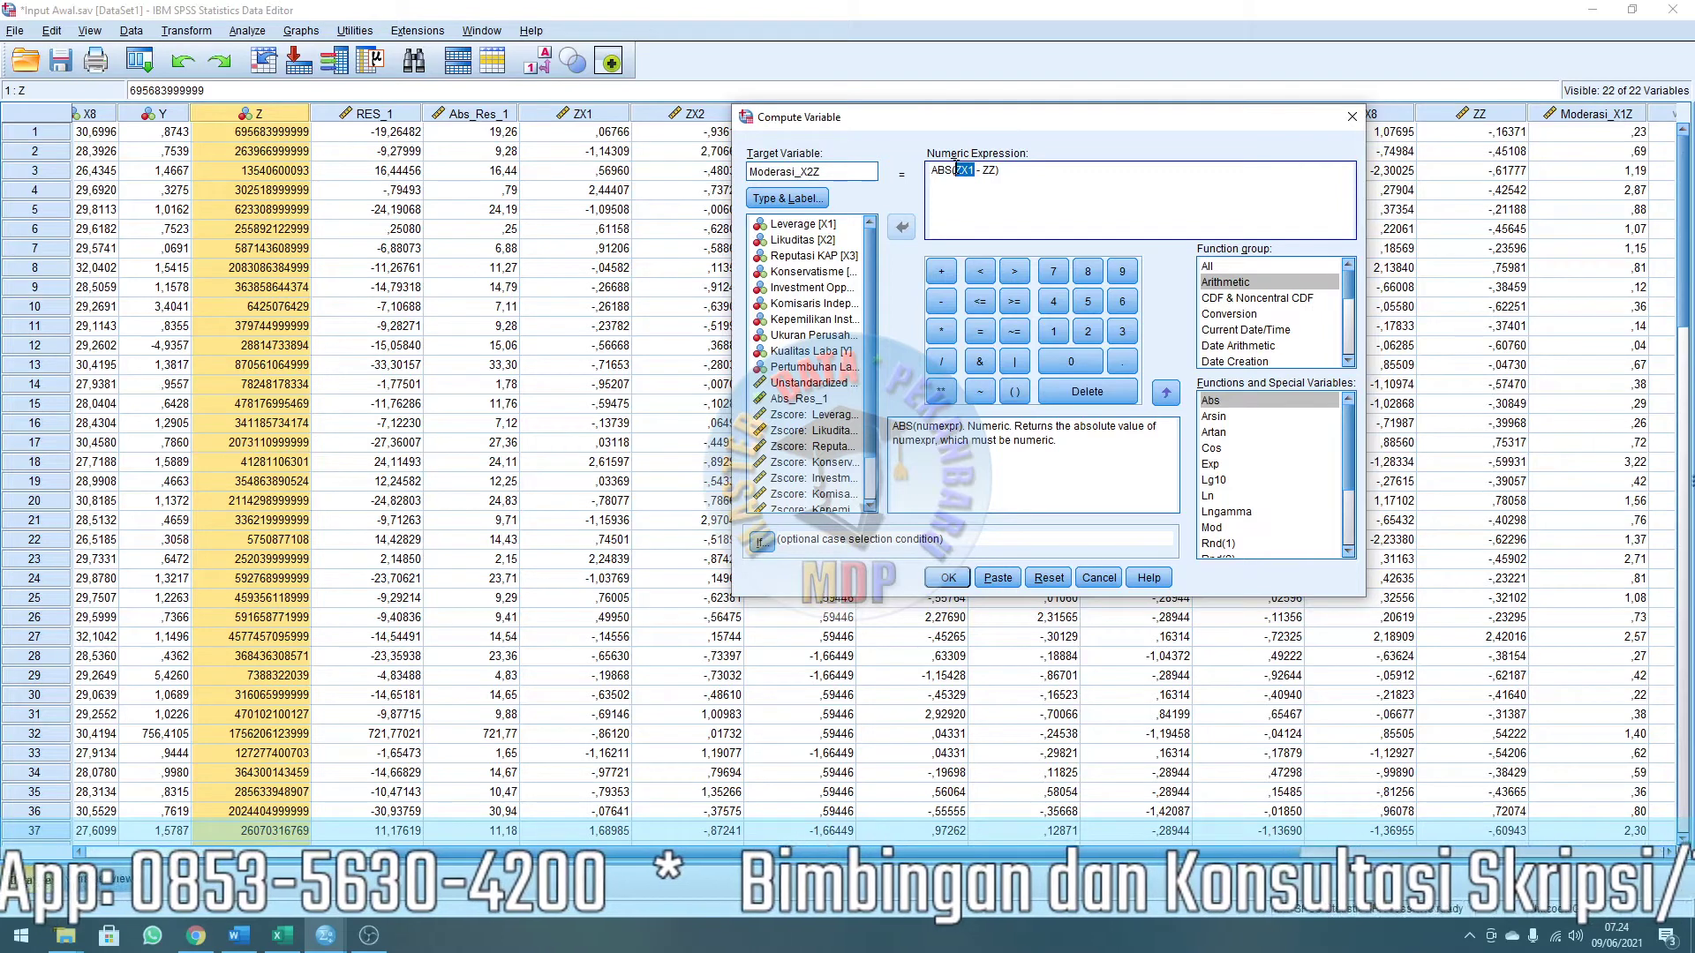
pyautogui.doubleClick(823, 242)
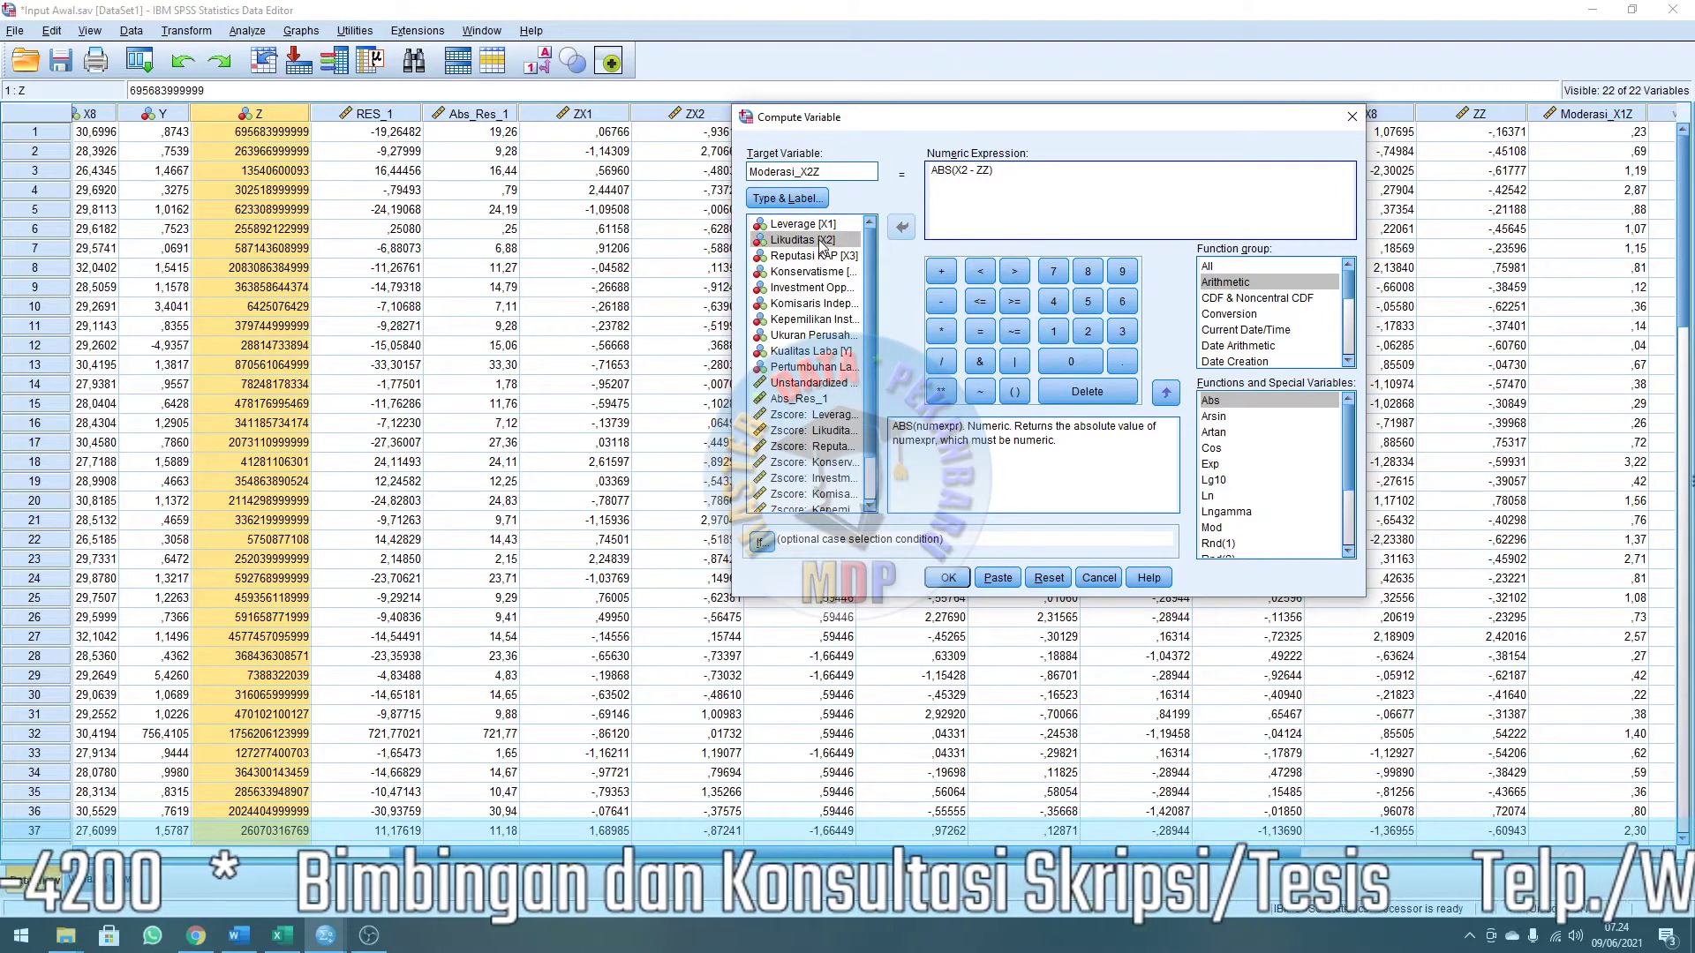
pyautogui.doubleClick(961, 170)
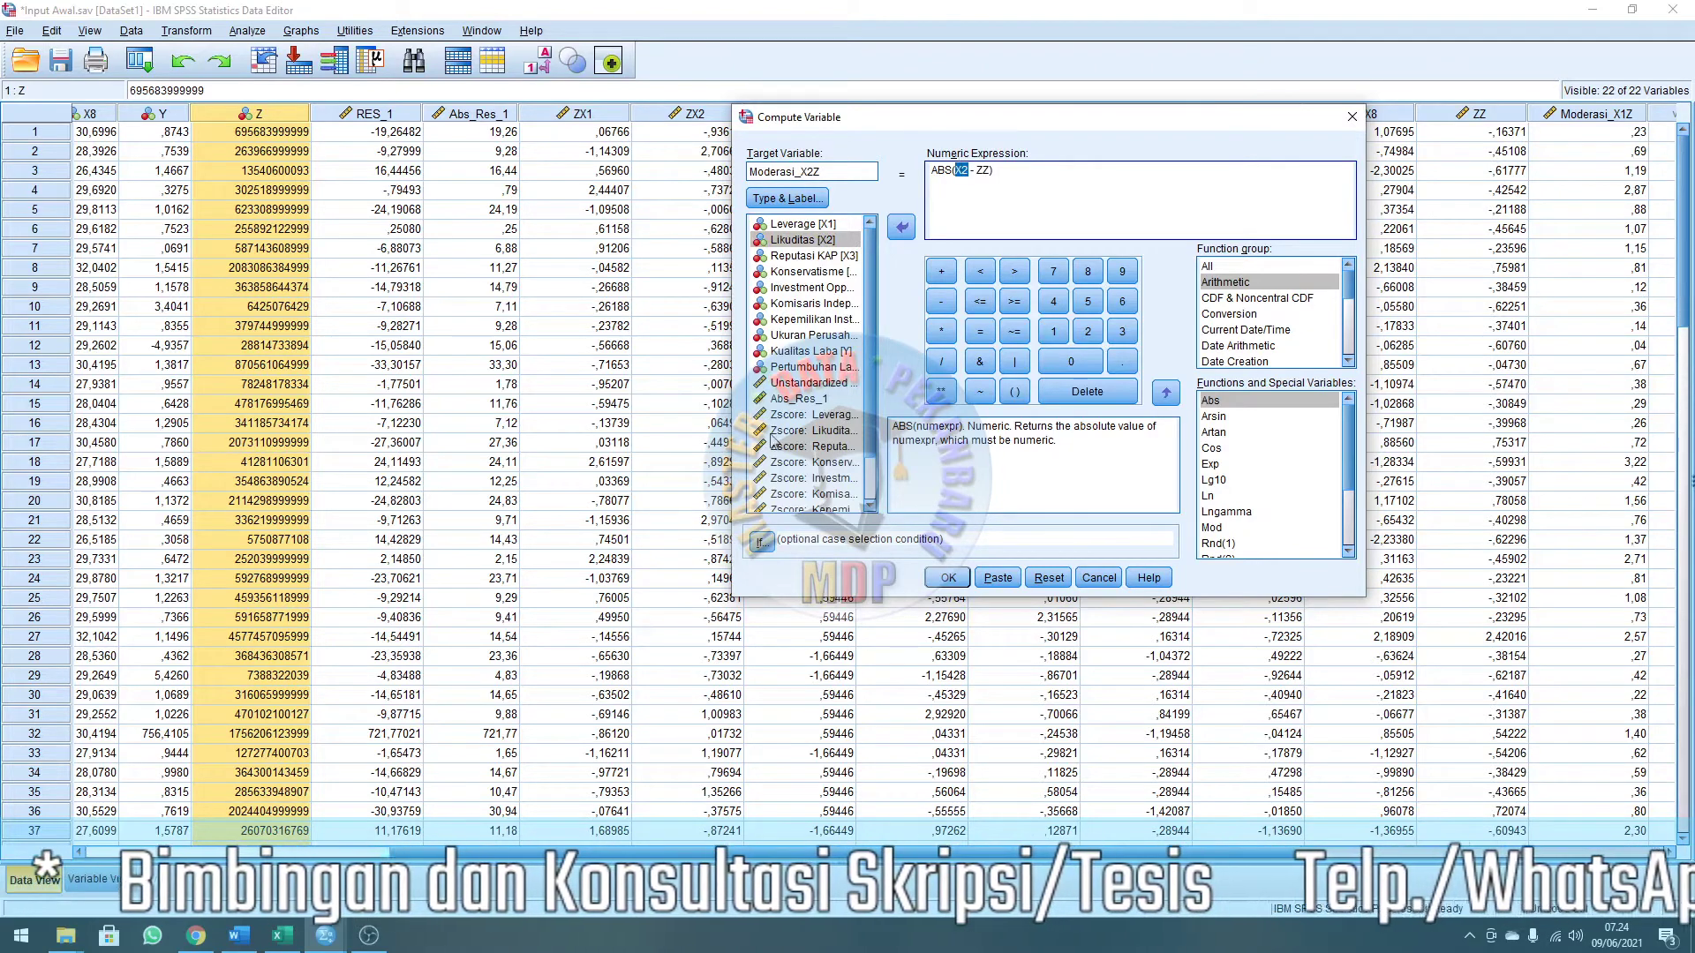
pyautogui.doubleClick(805, 433)
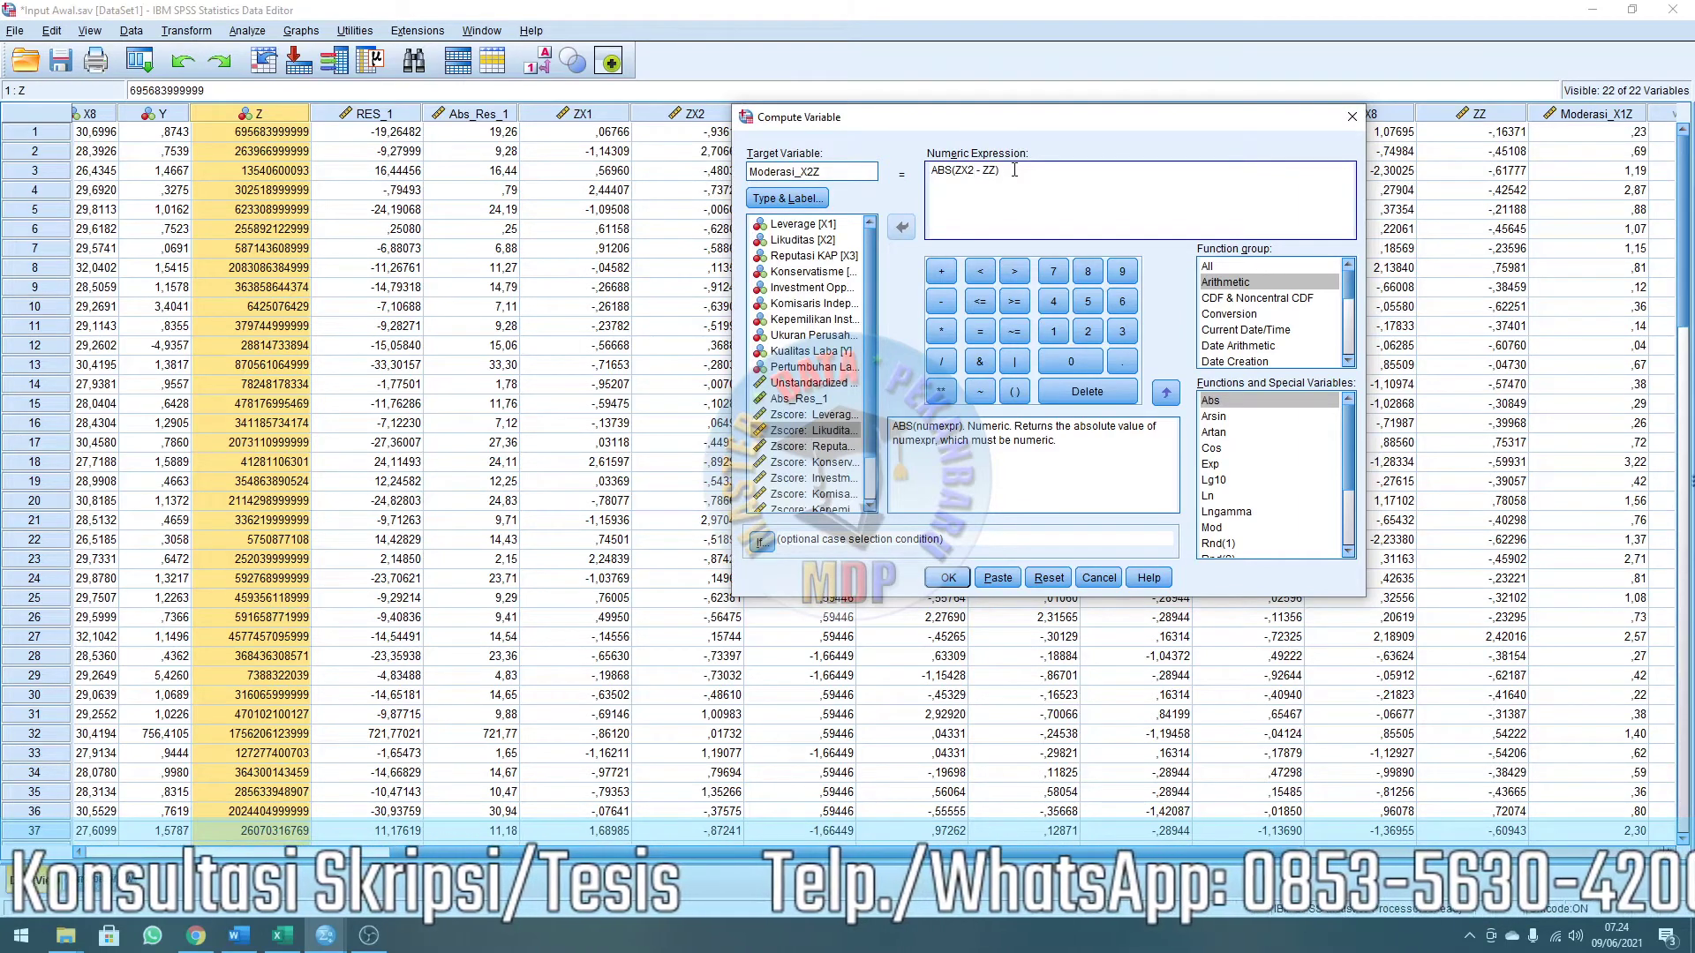
pyautogui.press('BackSpace')
pyautogui.write('3')
pyautogui.press('BackSpace')
pyautogui.write('2')
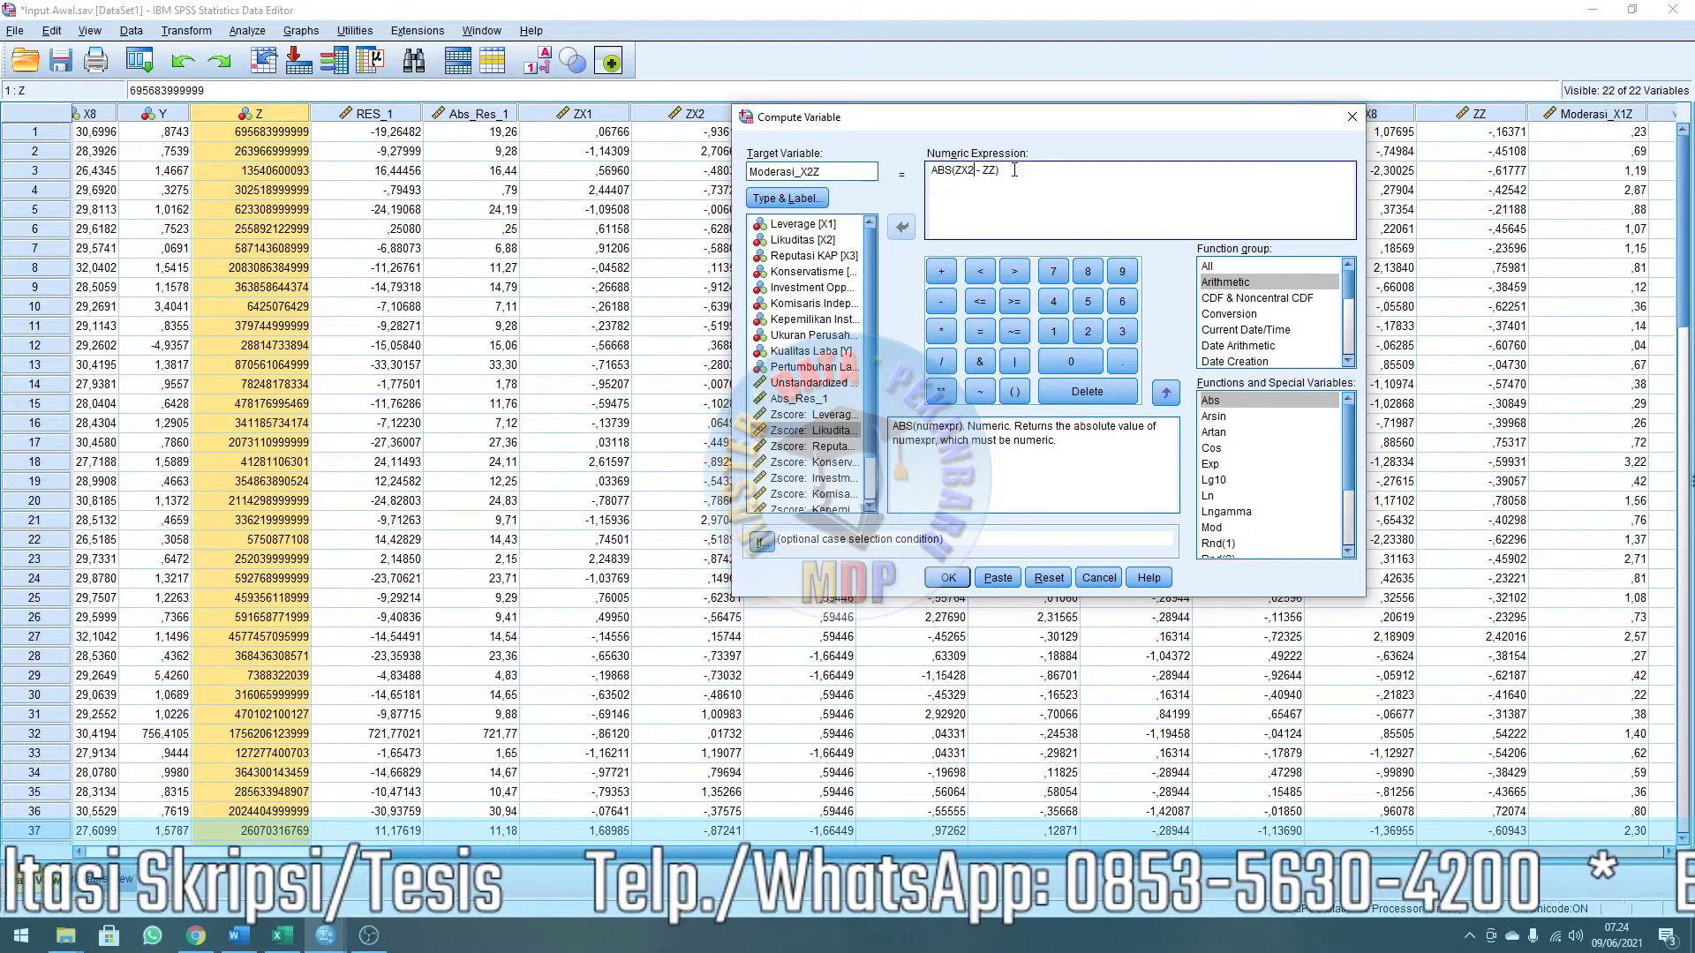
pyautogui.click(950, 580)
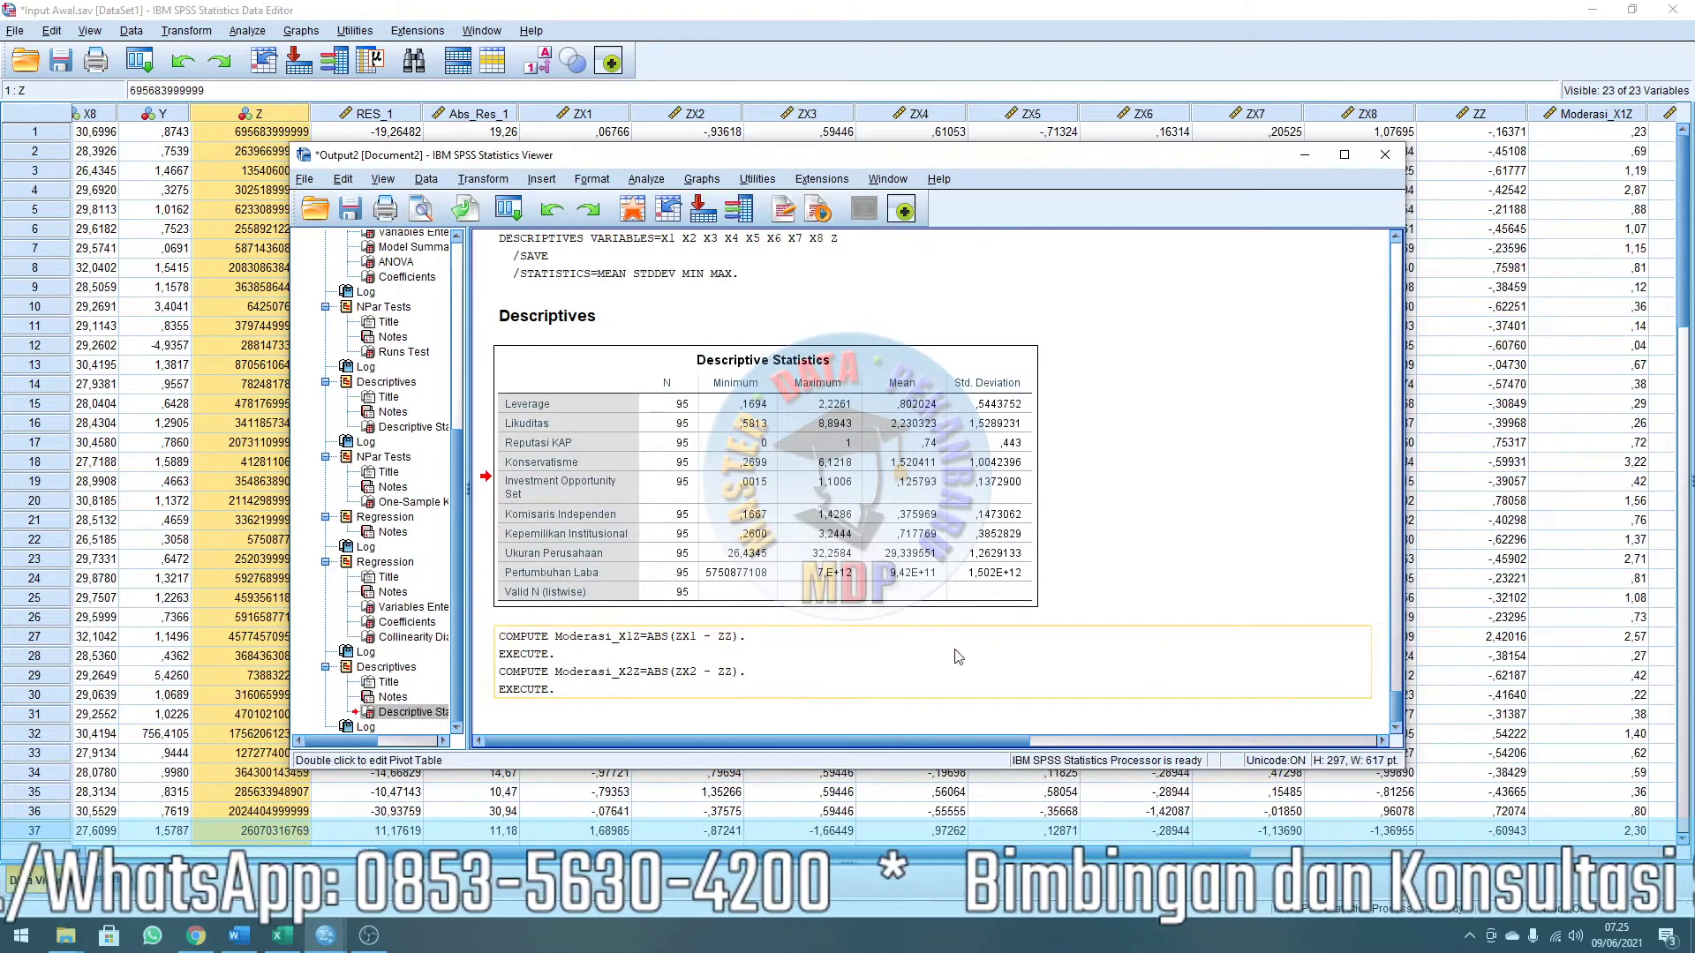
# Return to the data set's newest columns, reopen the Compute Variable transformation and change the target variable to Moderasi_X3Z.
pyautogui.click(1328, 45)
pyautogui.moveTo(1152, 849); pyautogui.dragTo(1518, 850)
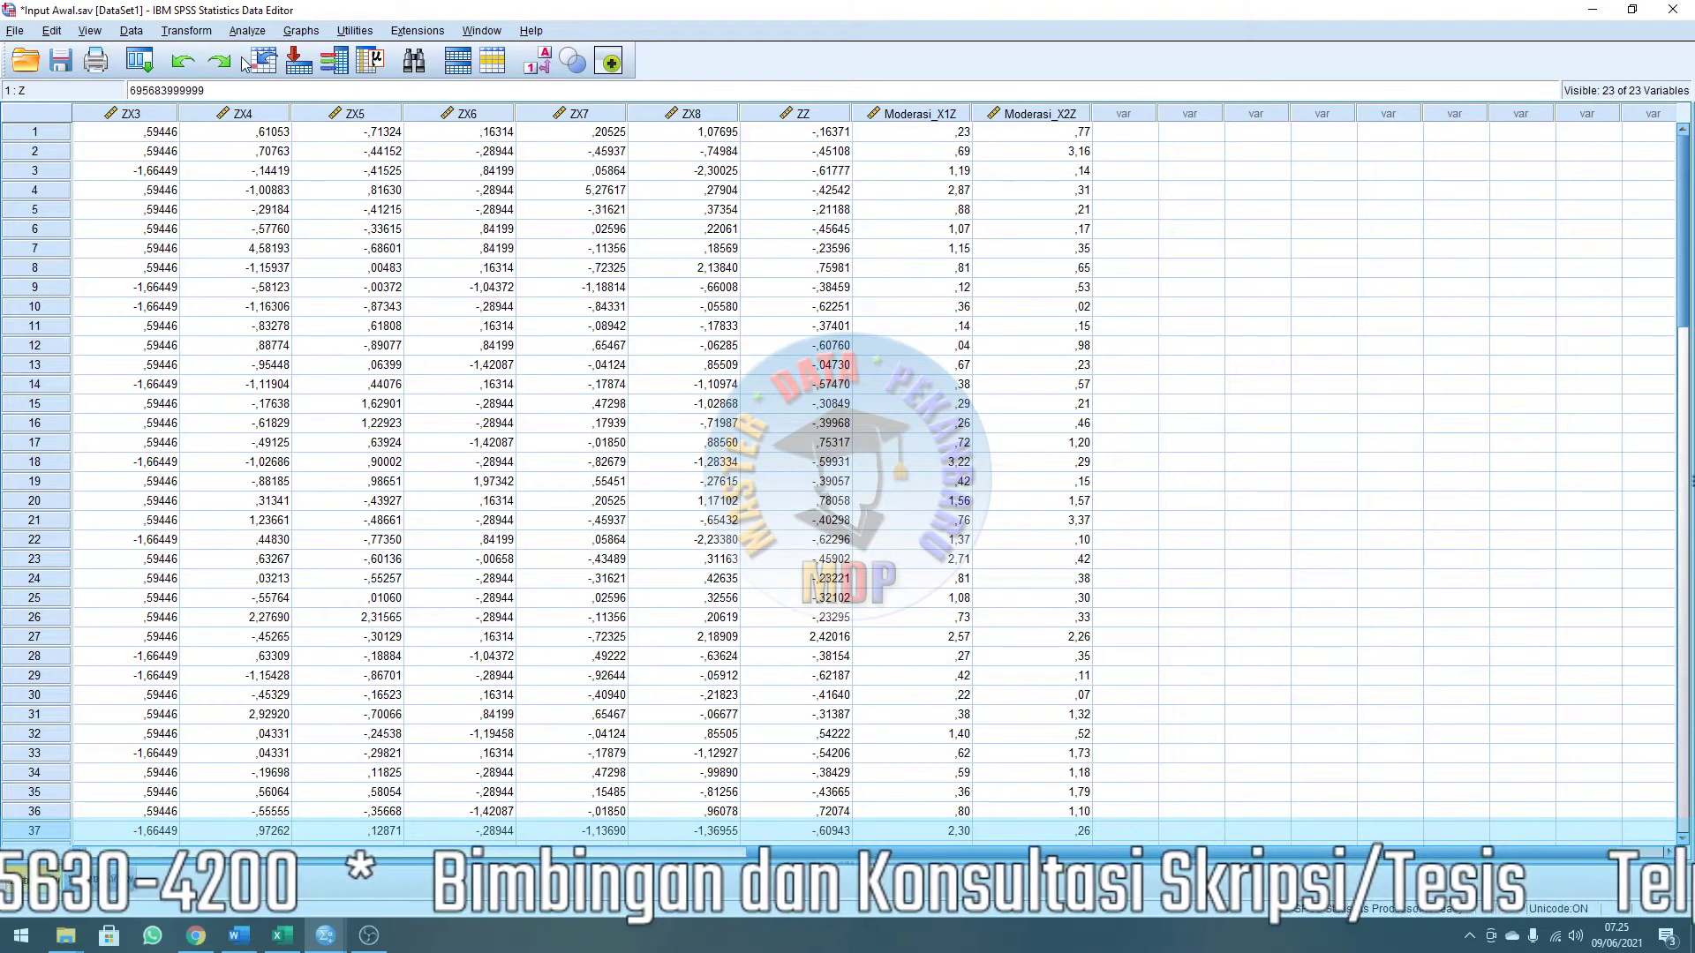
pyautogui.click(186, 31)
pyautogui.click(299, 68)
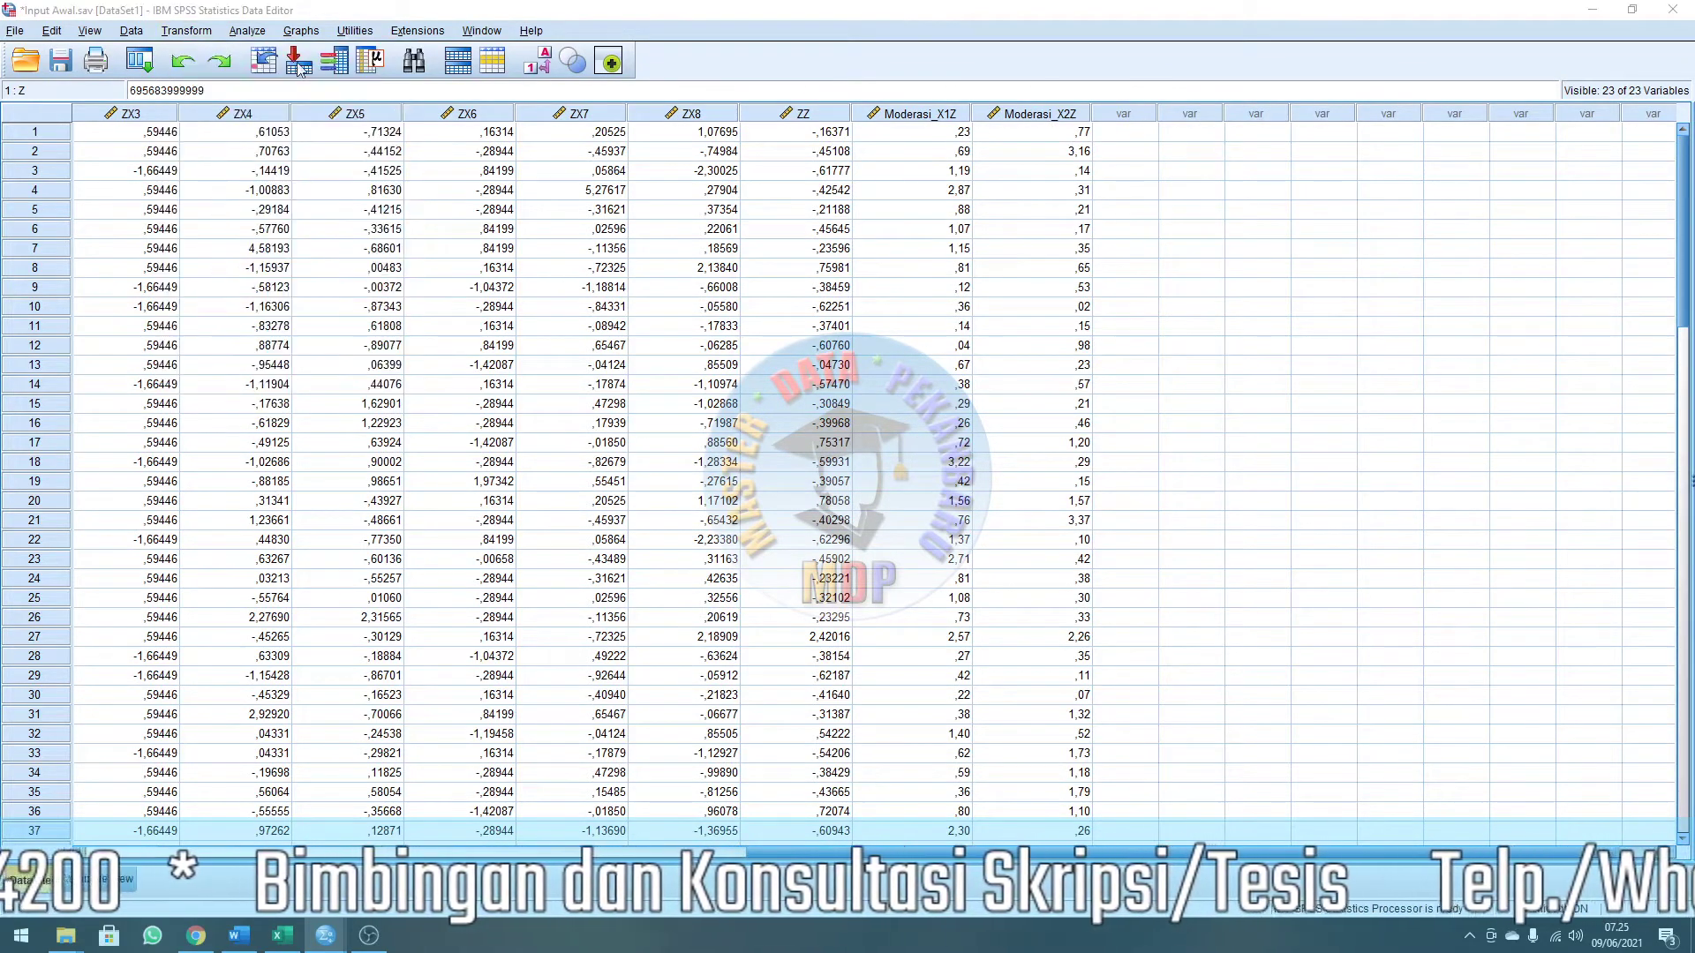
pyautogui.click(812, 172)
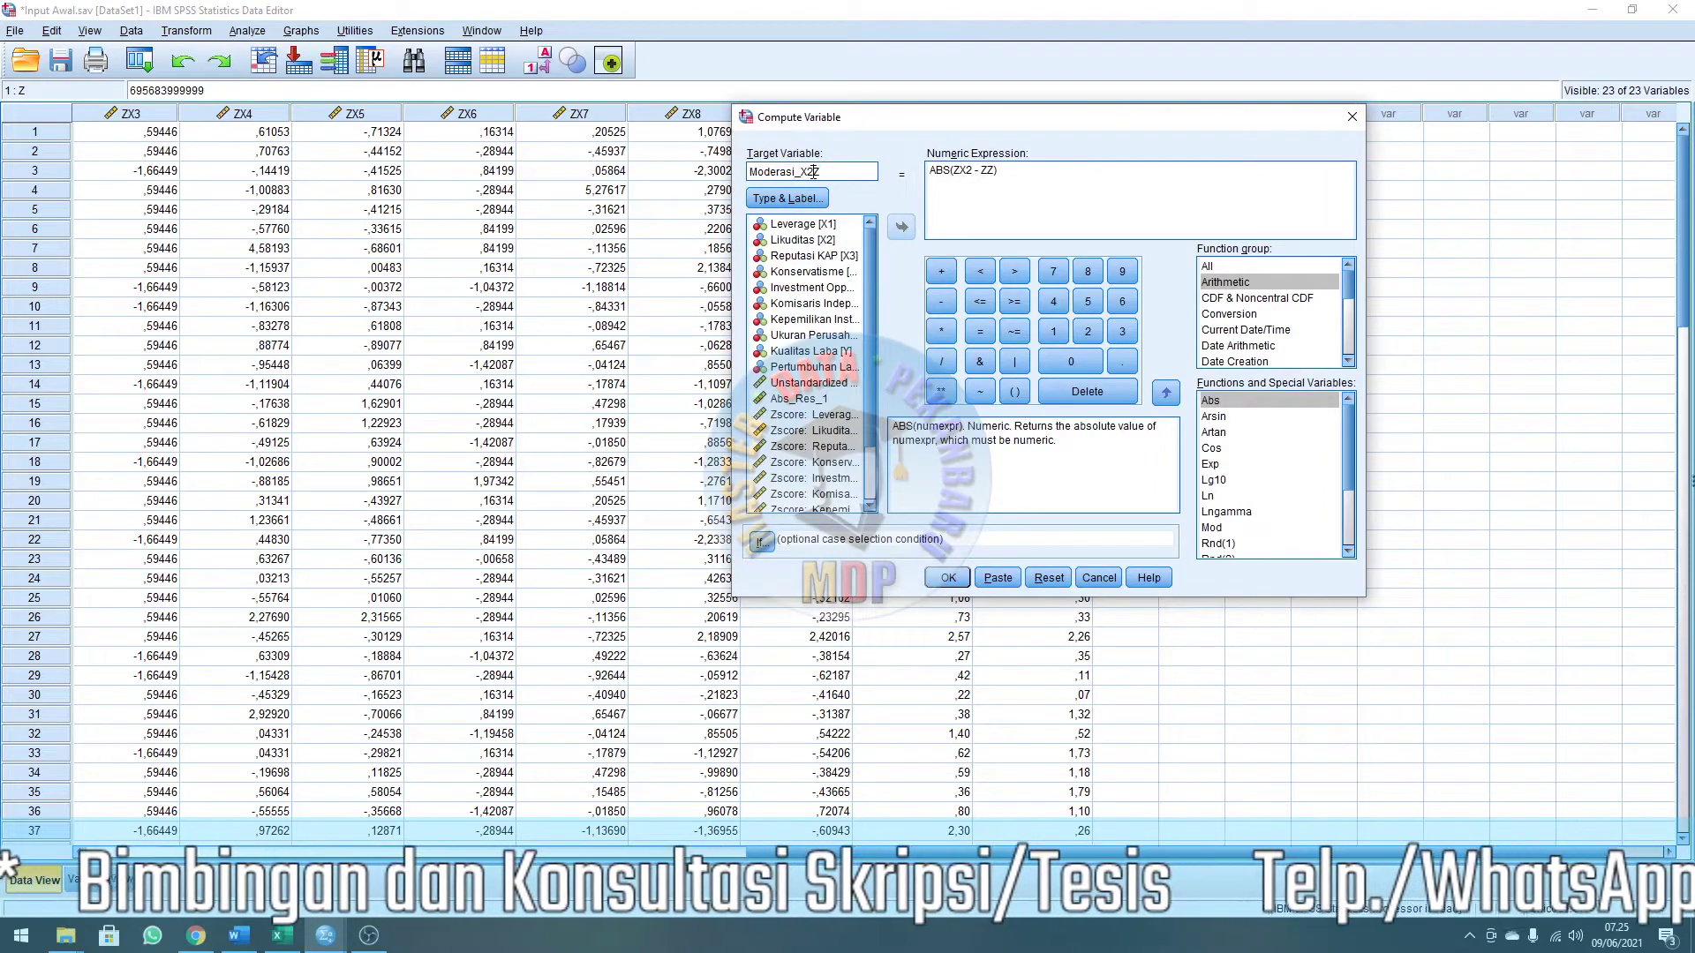
pyautogui.write('3')
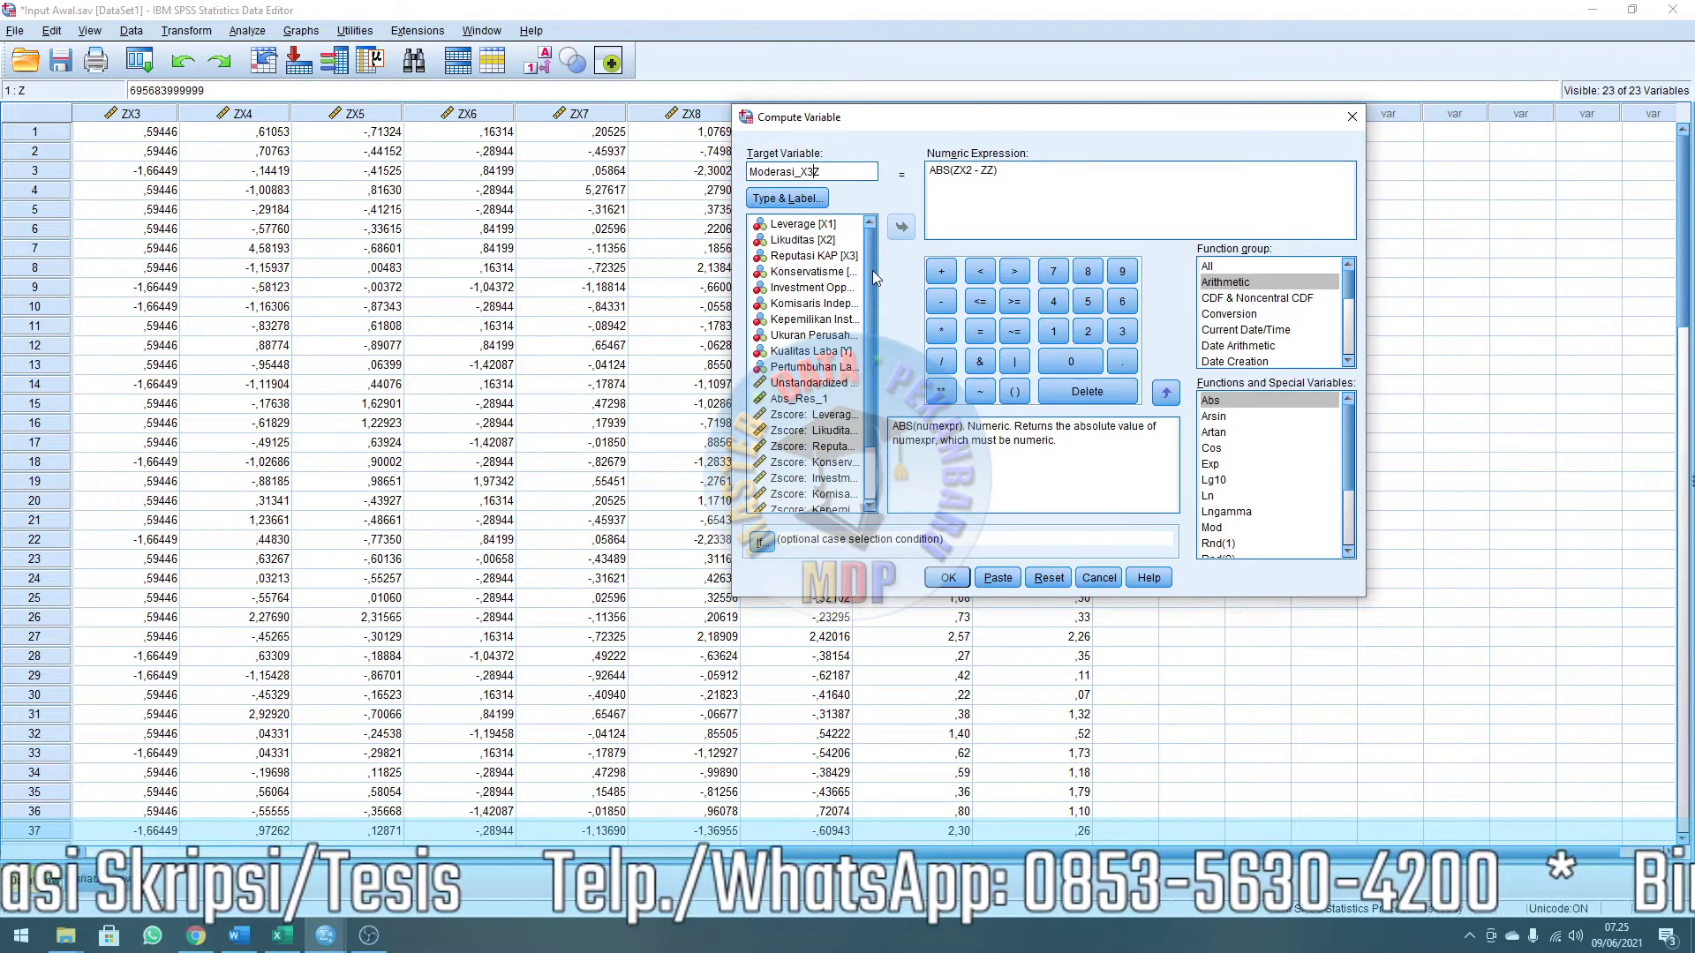
# Change the numeric expression to ABS(ZX3 - ZZ) for Moderasi_X3Z and run the computation.
pyautogui.scroll(-1, 872, 270)
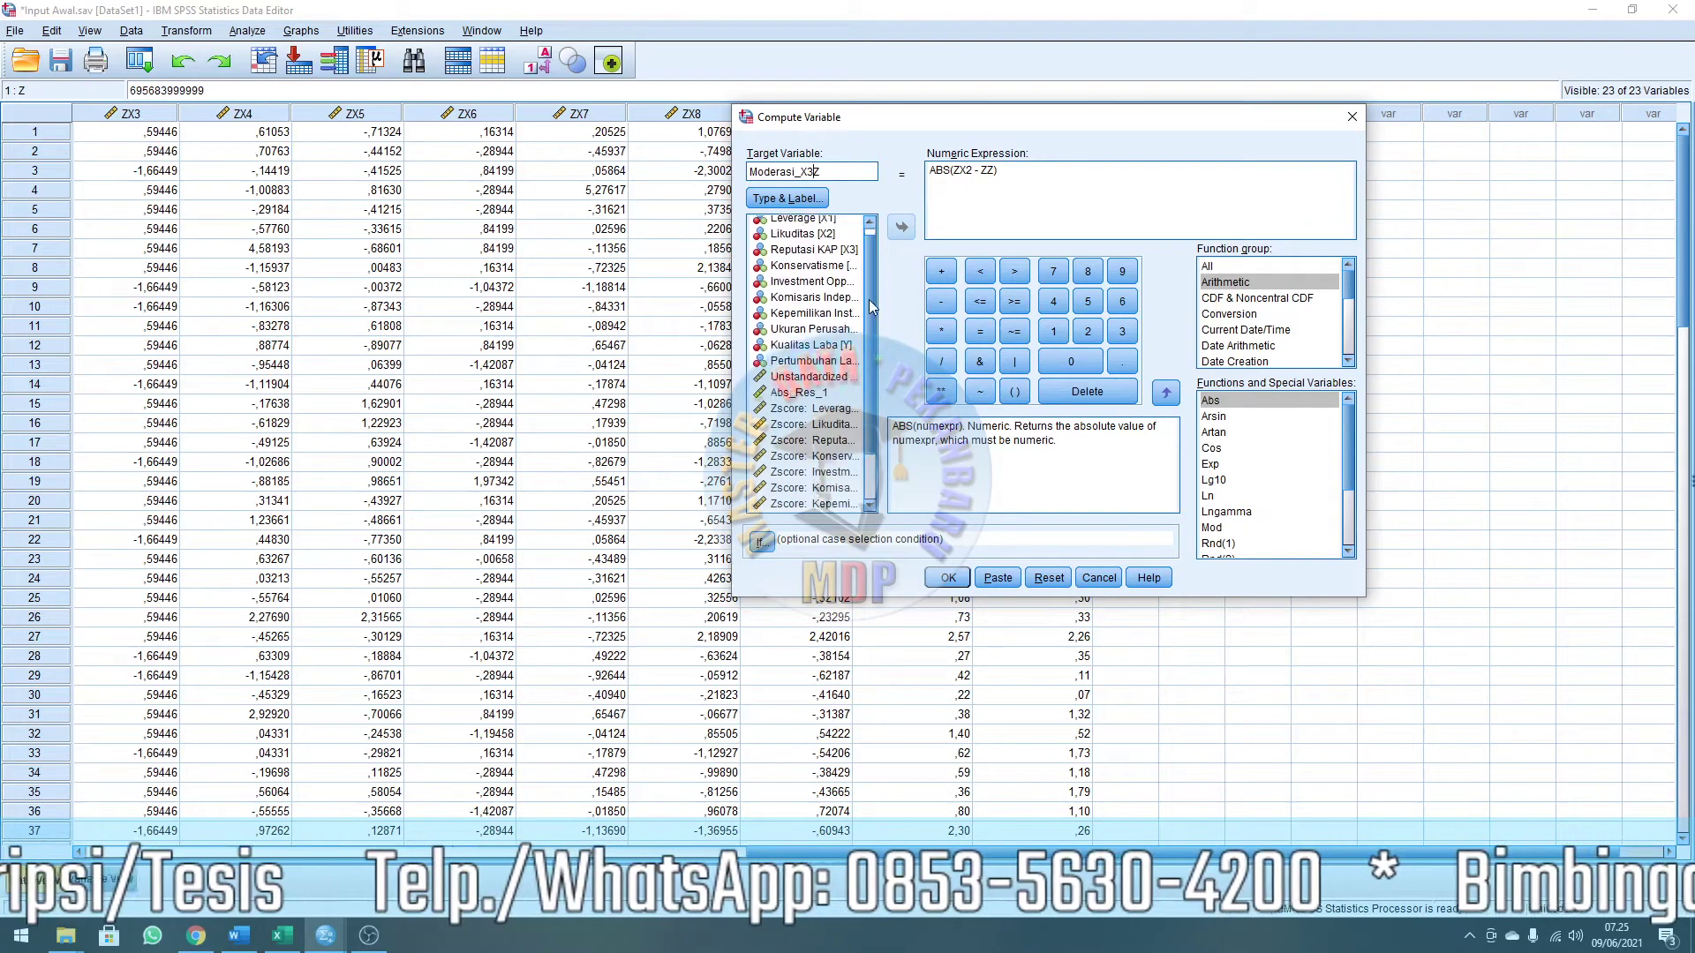
pyautogui.scroll(-1, 870, 301)
pyautogui.scroll(-1, 871, 267)
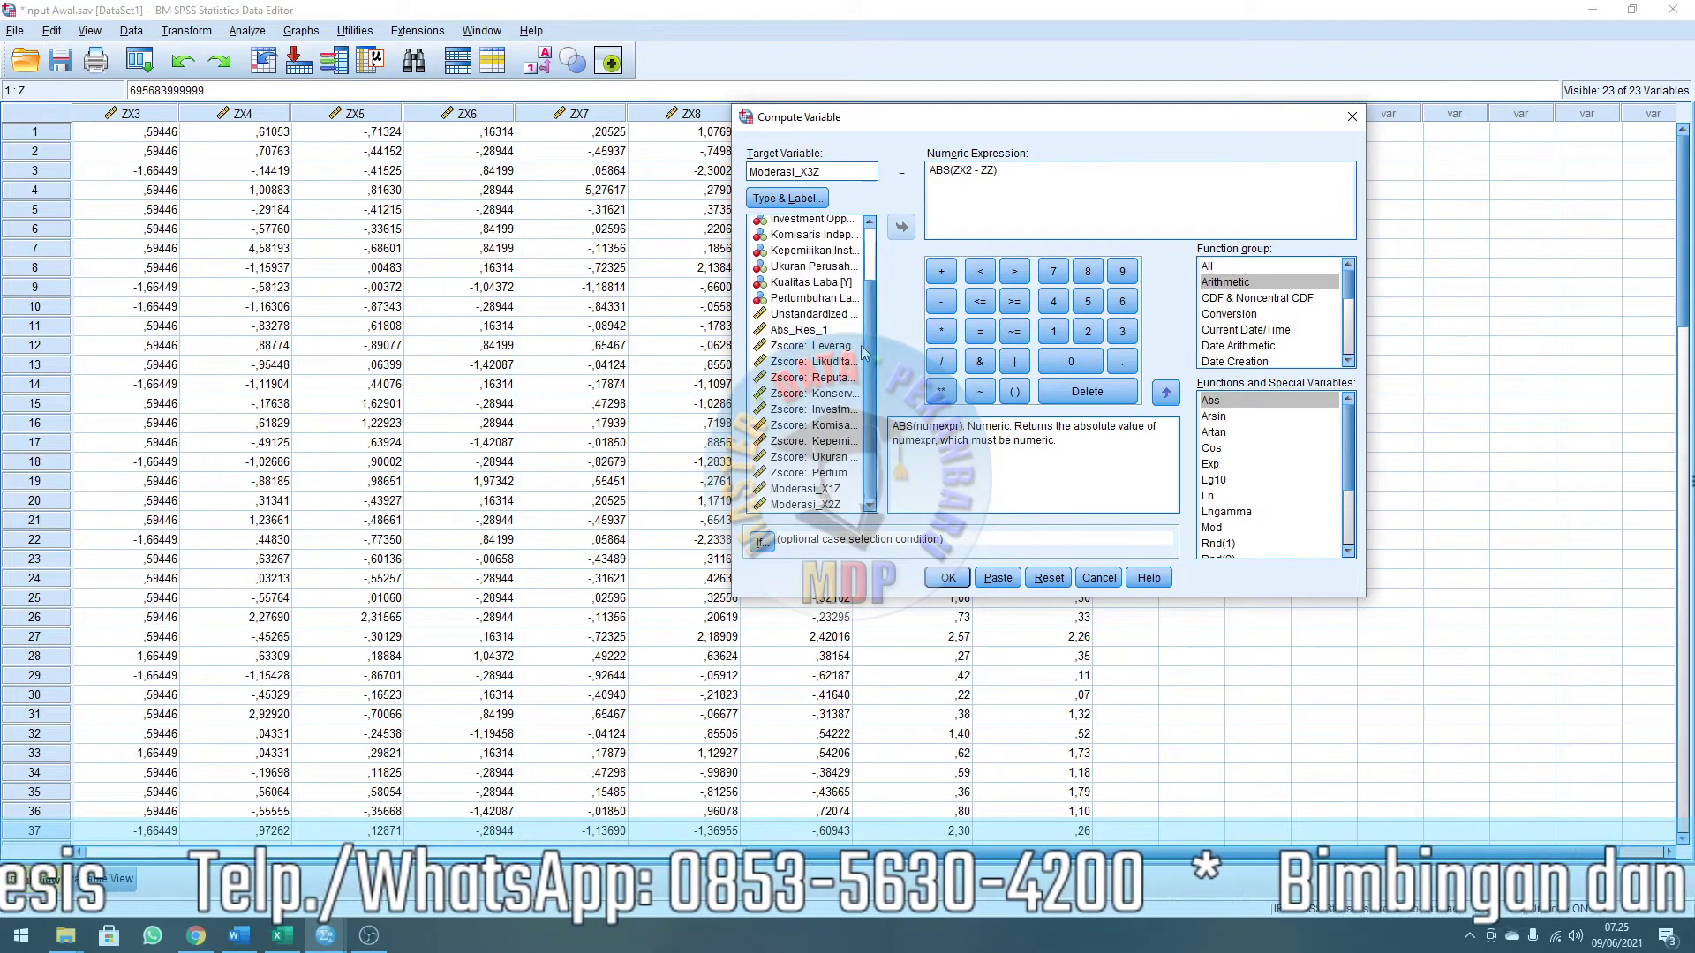
pyautogui.scroll(3, 870, 335)
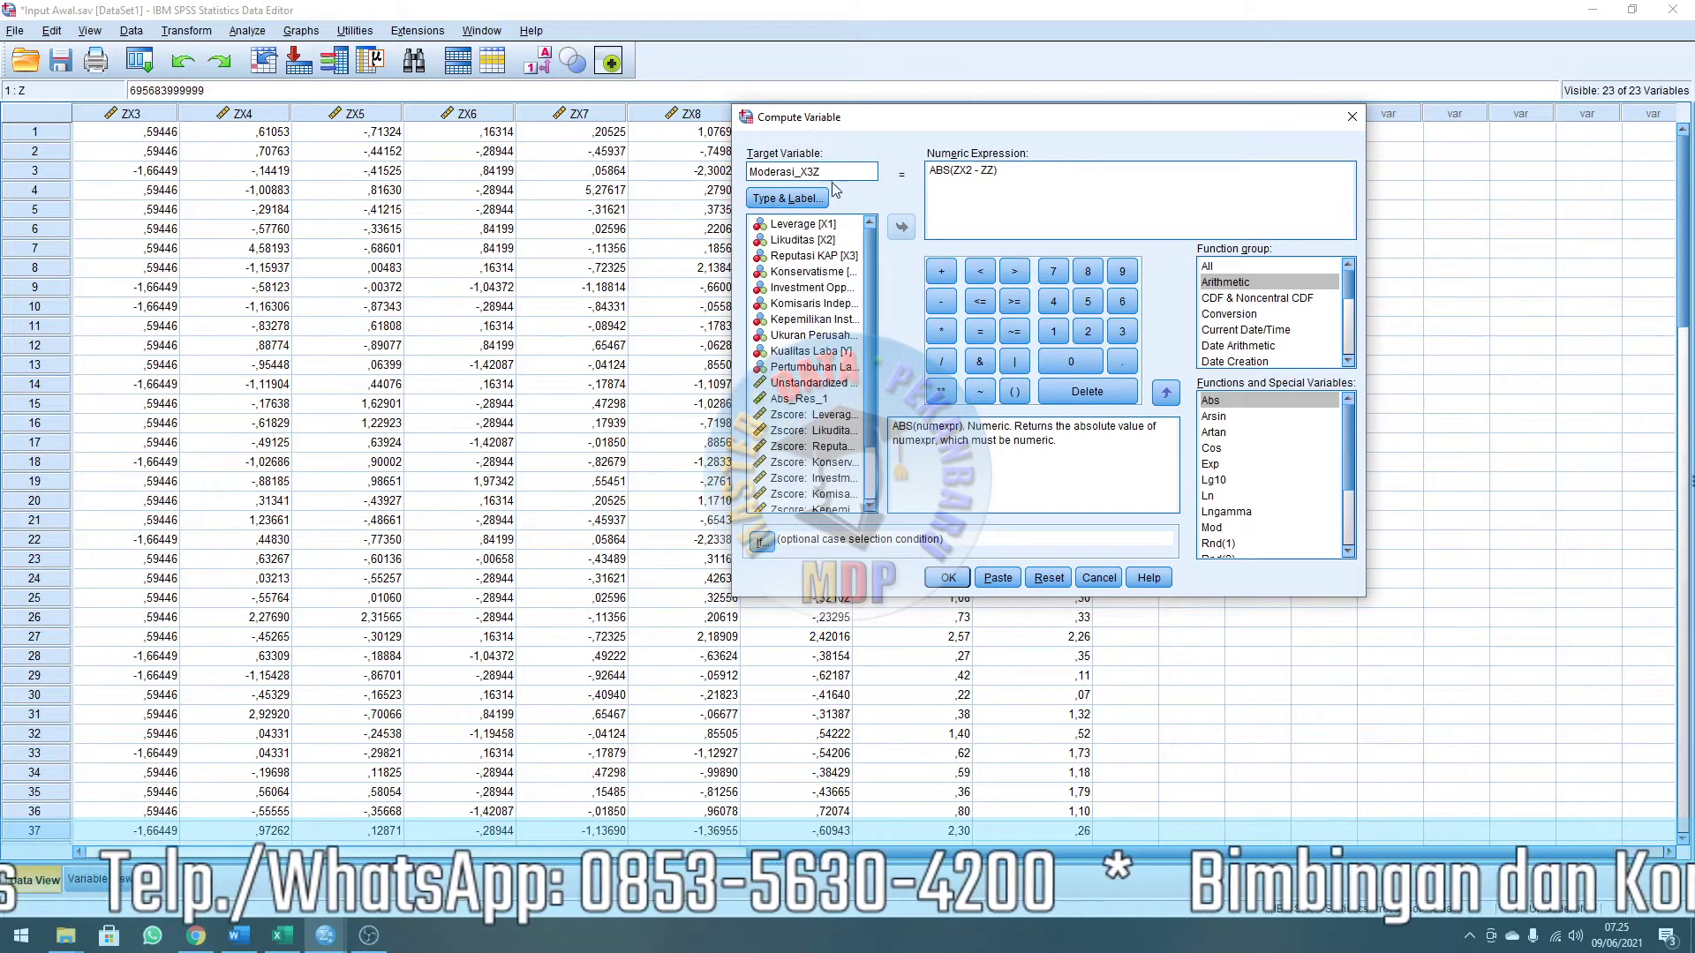
pyautogui.click(970, 173)
pyautogui.press('BackSpace')
pyautogui.write('3')
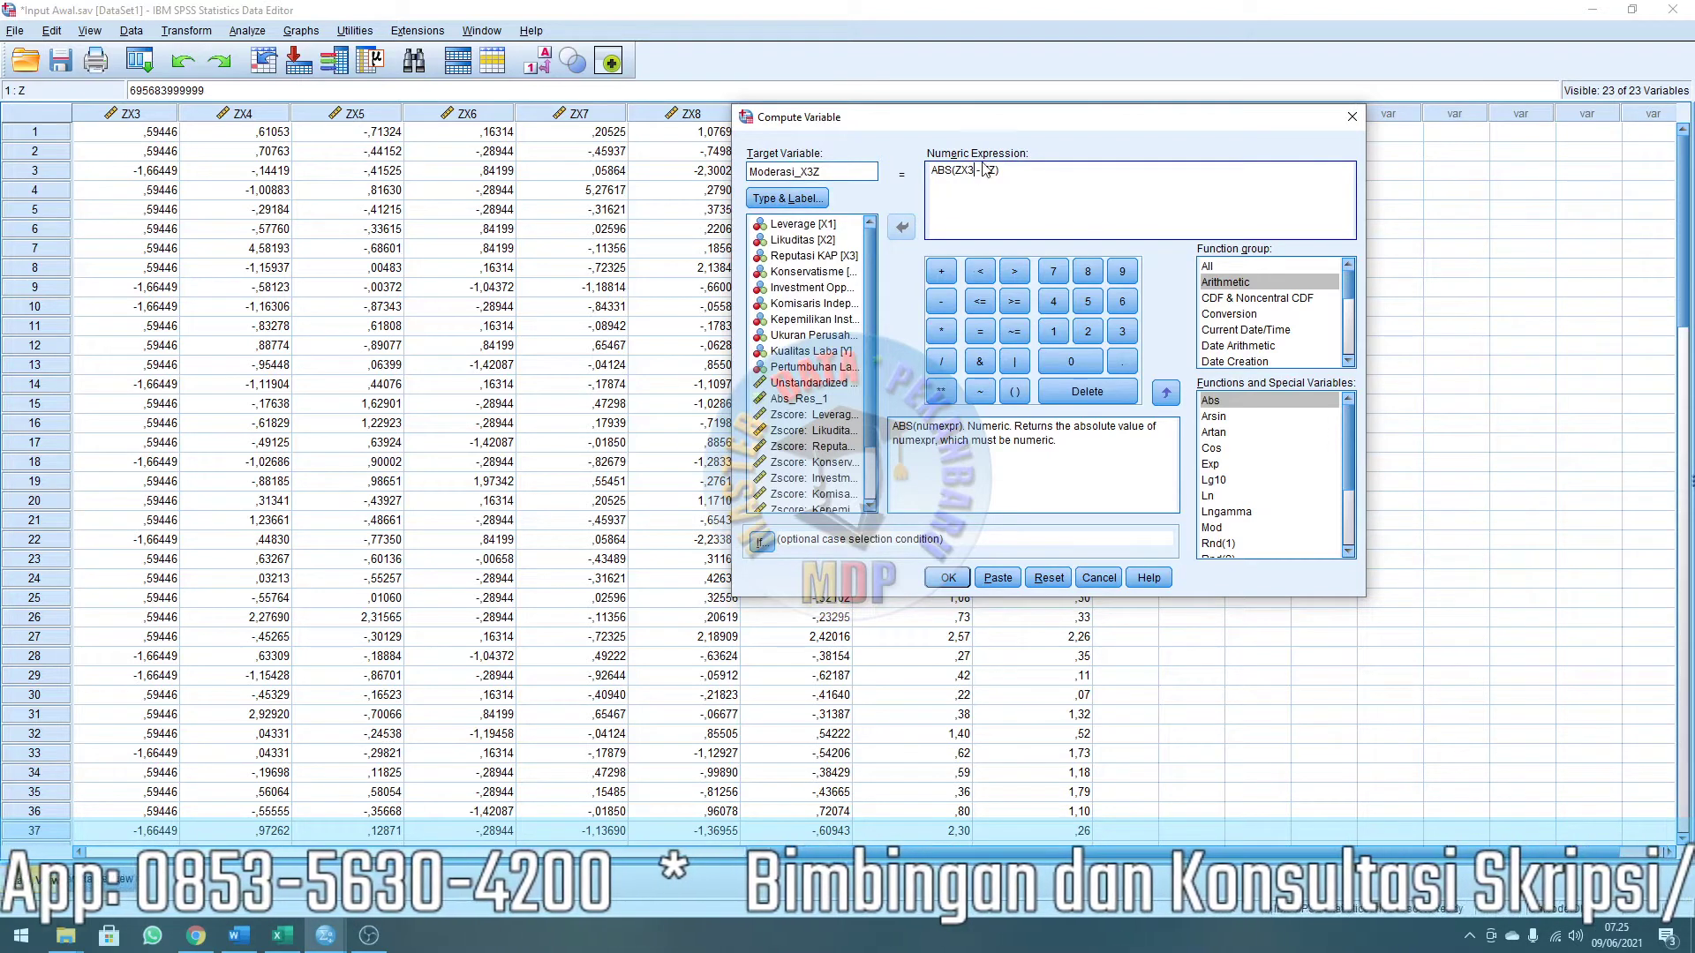
pyautogui.click(948, 578)
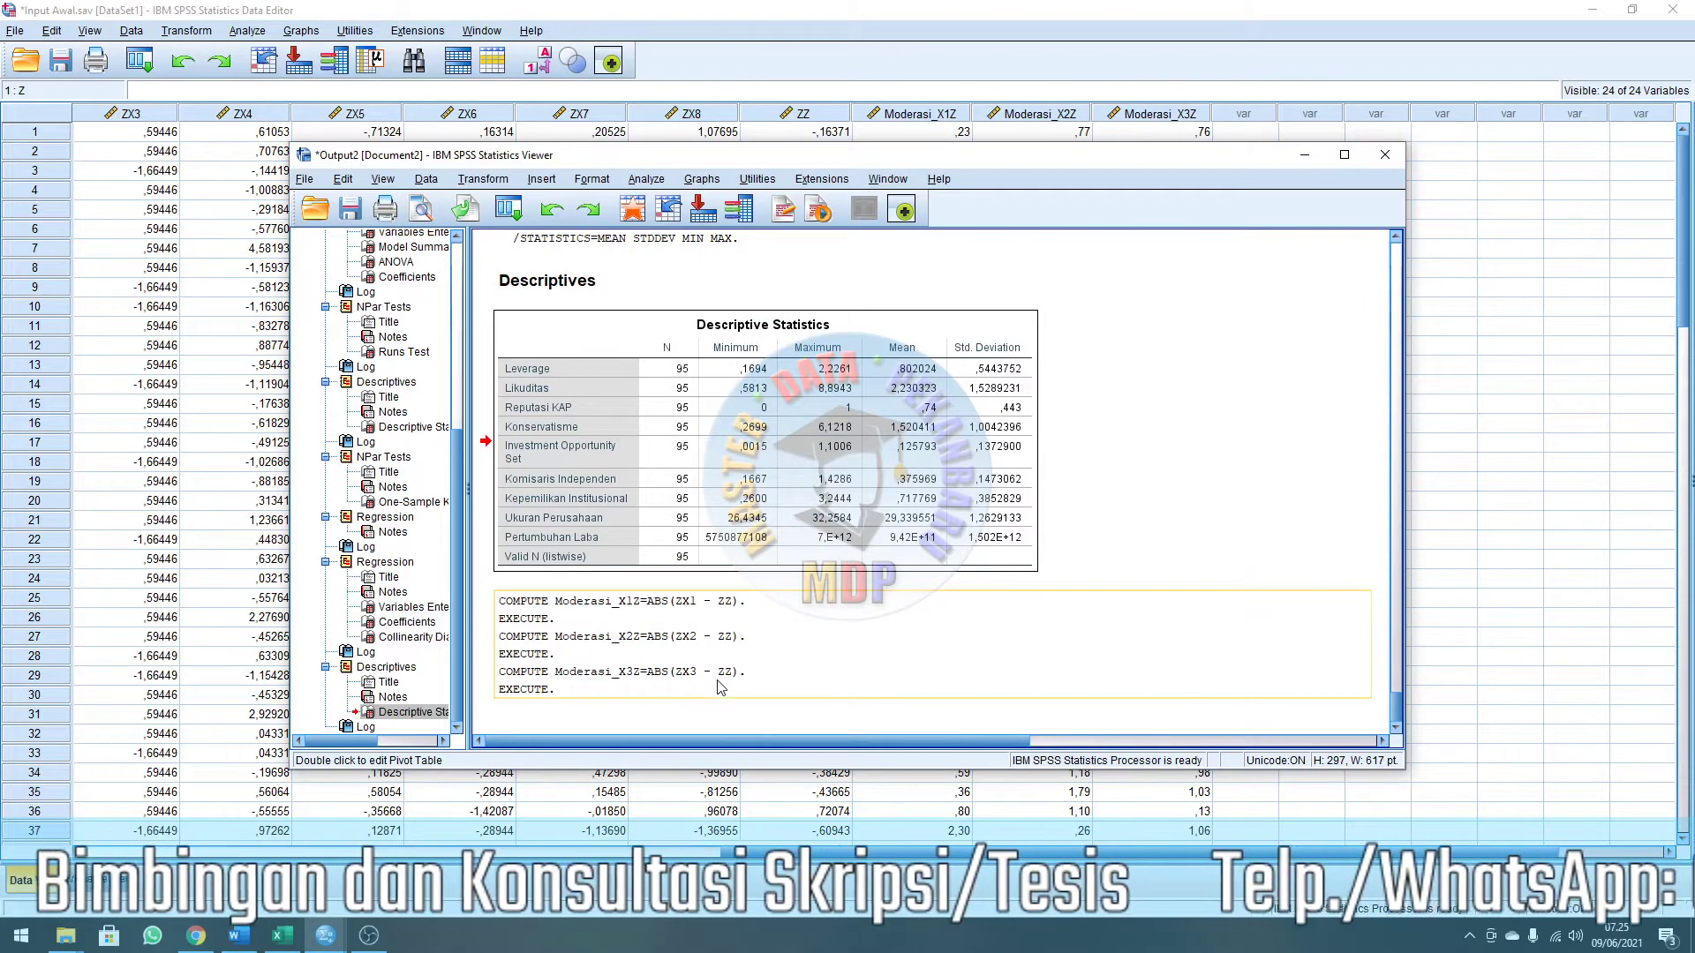
# Compute a new variable Moderasi_X4Z with the numeric expression ABS(ZX4 - ZZ).
pyautogui.click(185, 30)
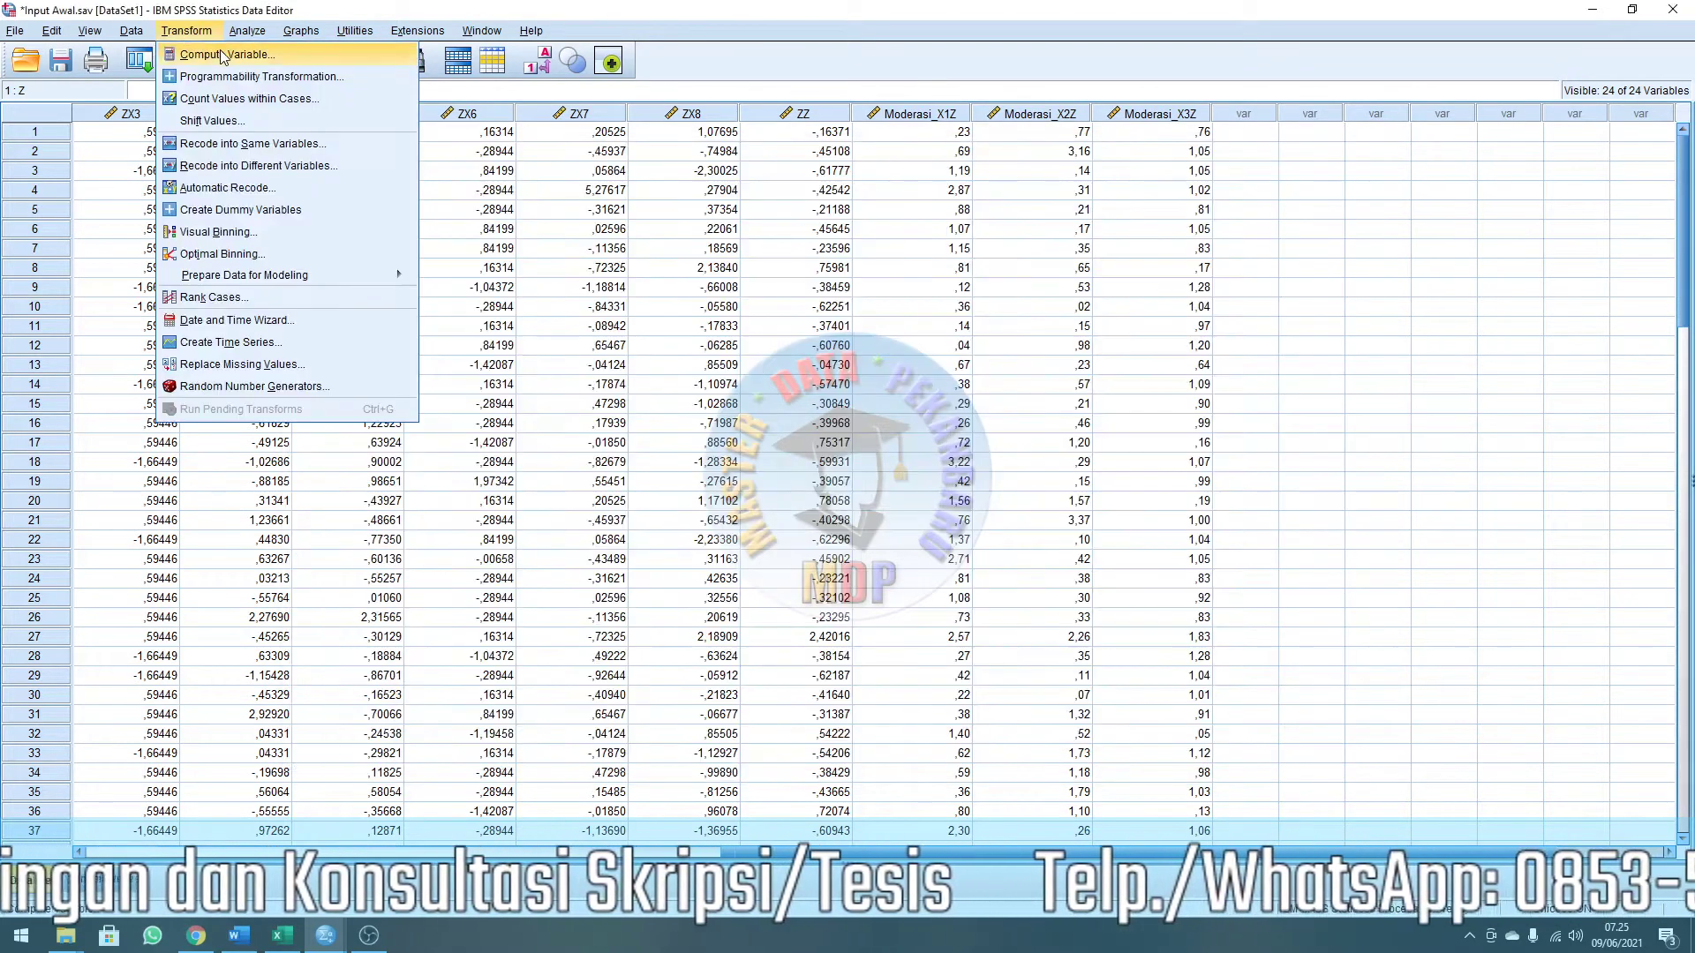
pyautogui.click(225, 51)
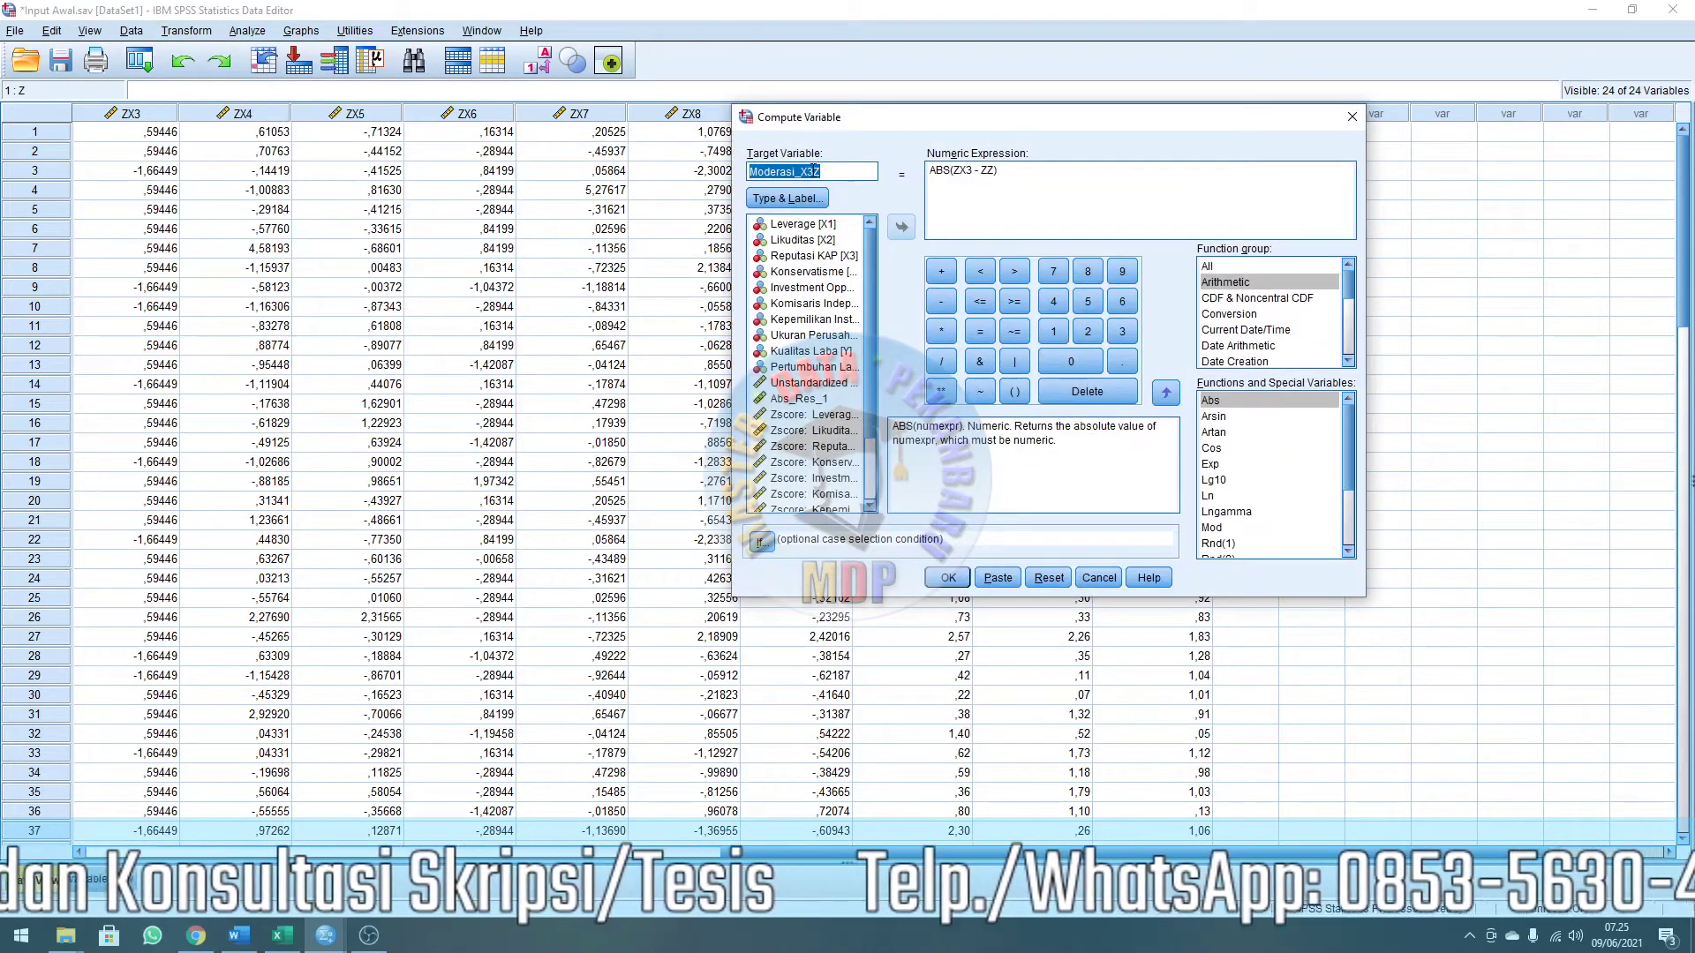
pyautogui.click(810, 170)
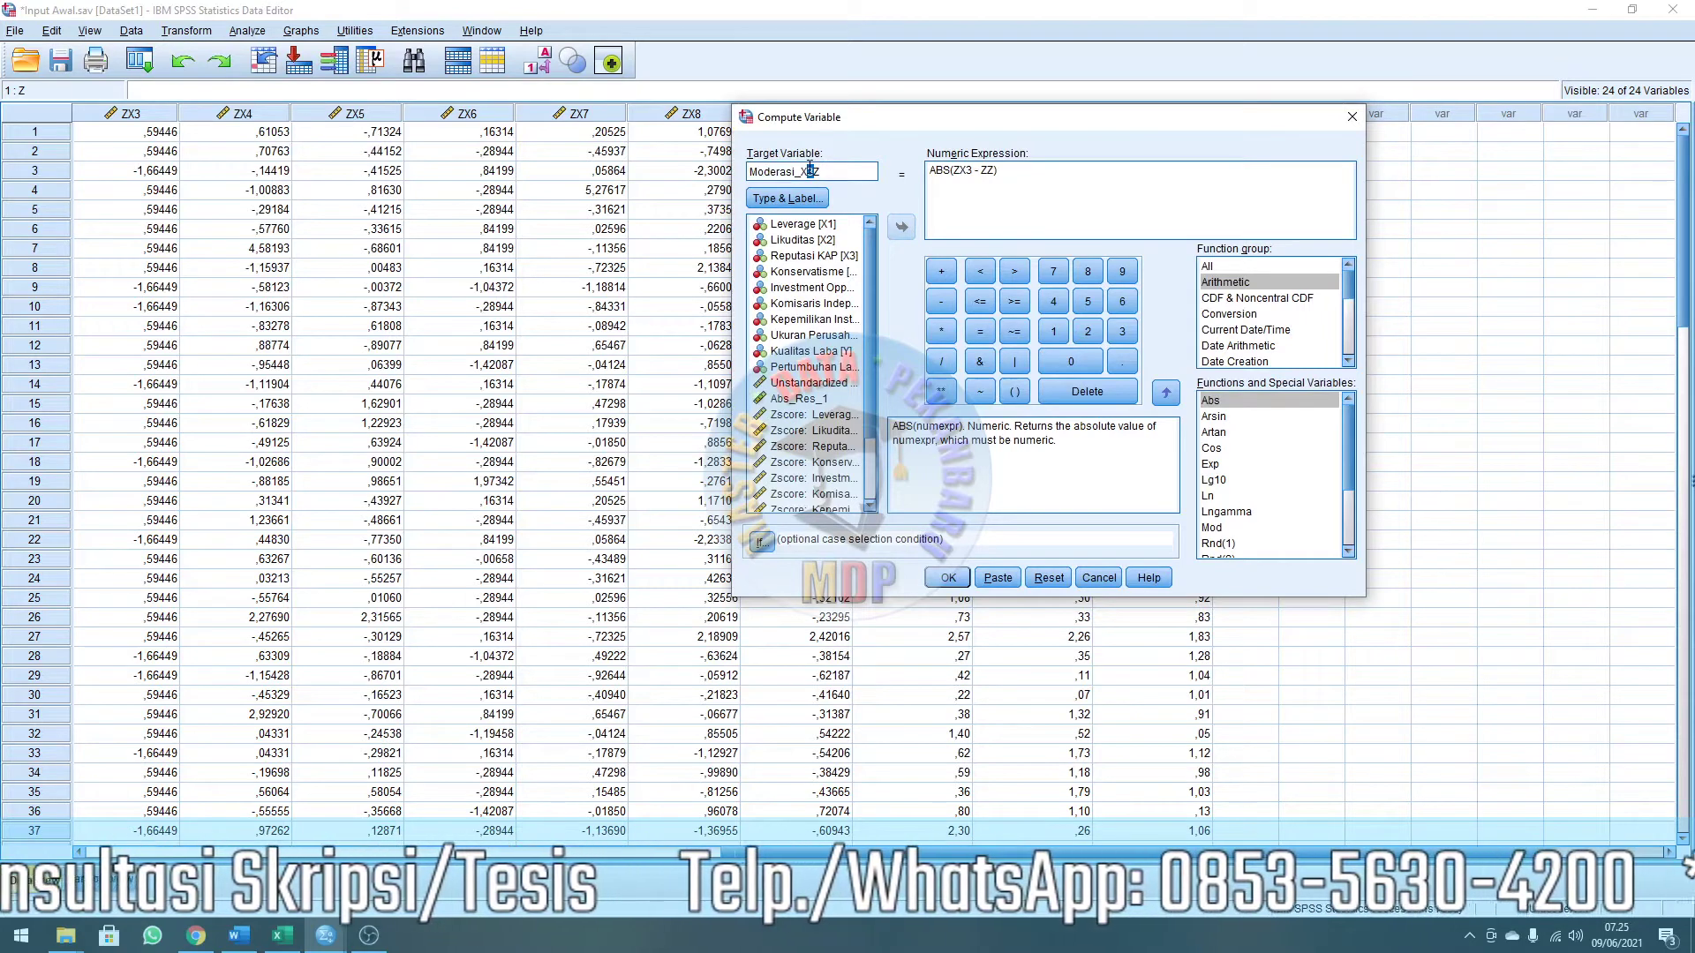
pyautogui.write('4')
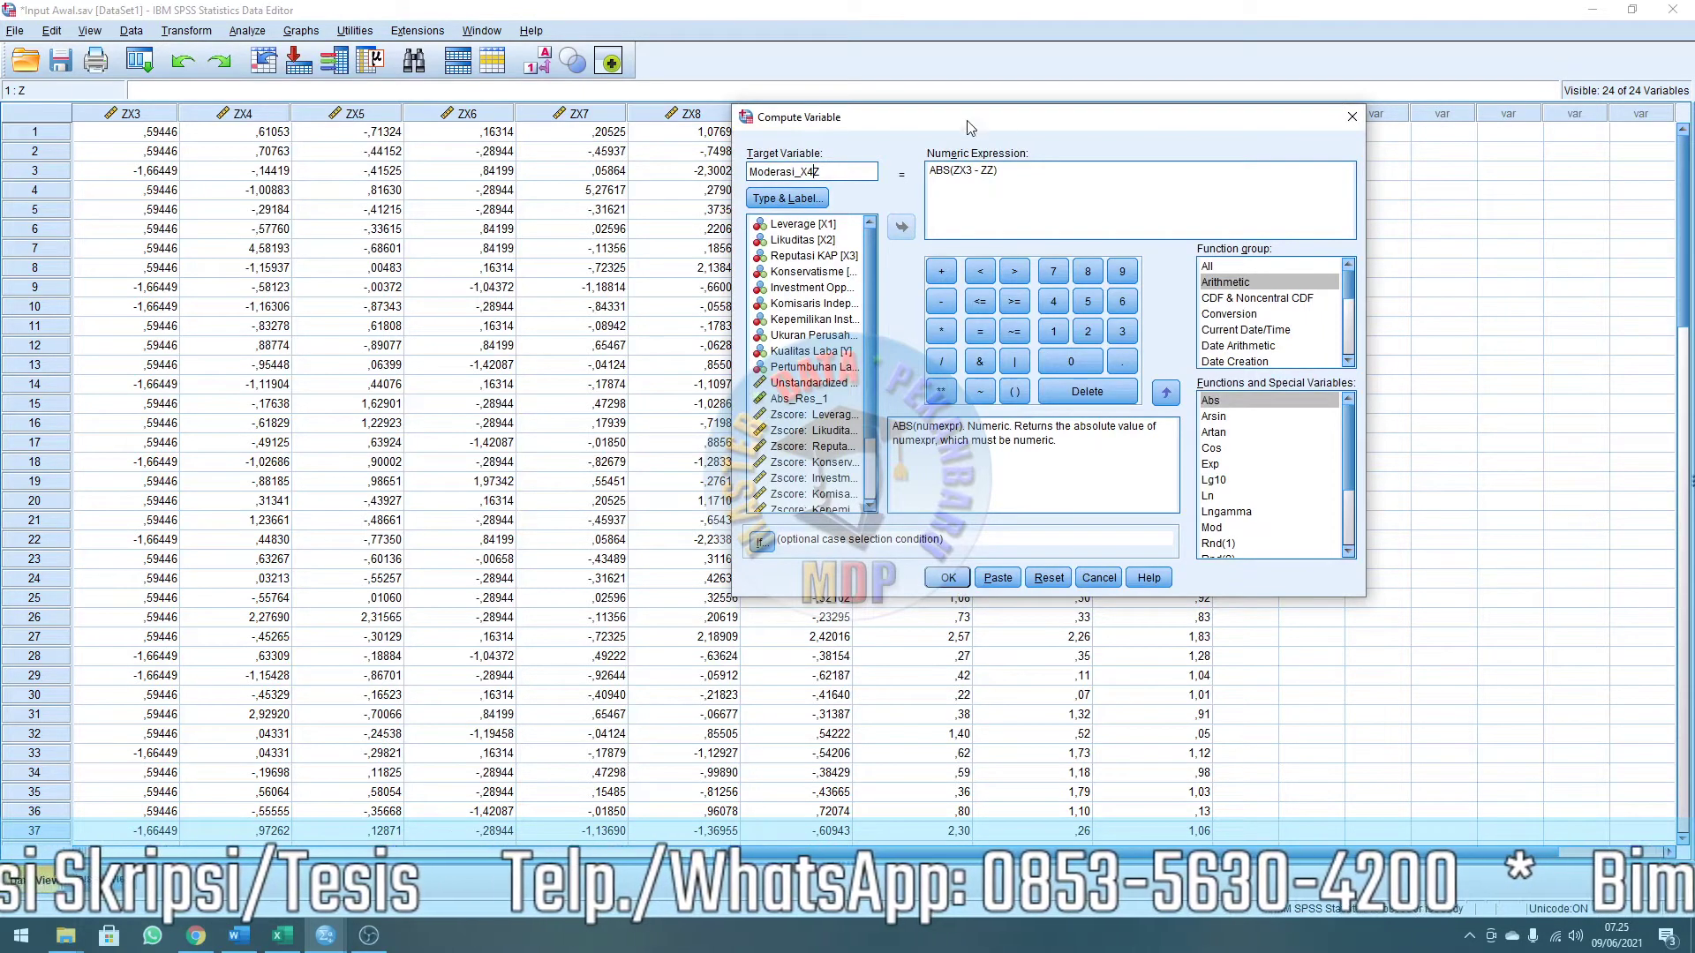
pyautogui.moveTo(972, 169); pyautogui.dragTo(966, 170)
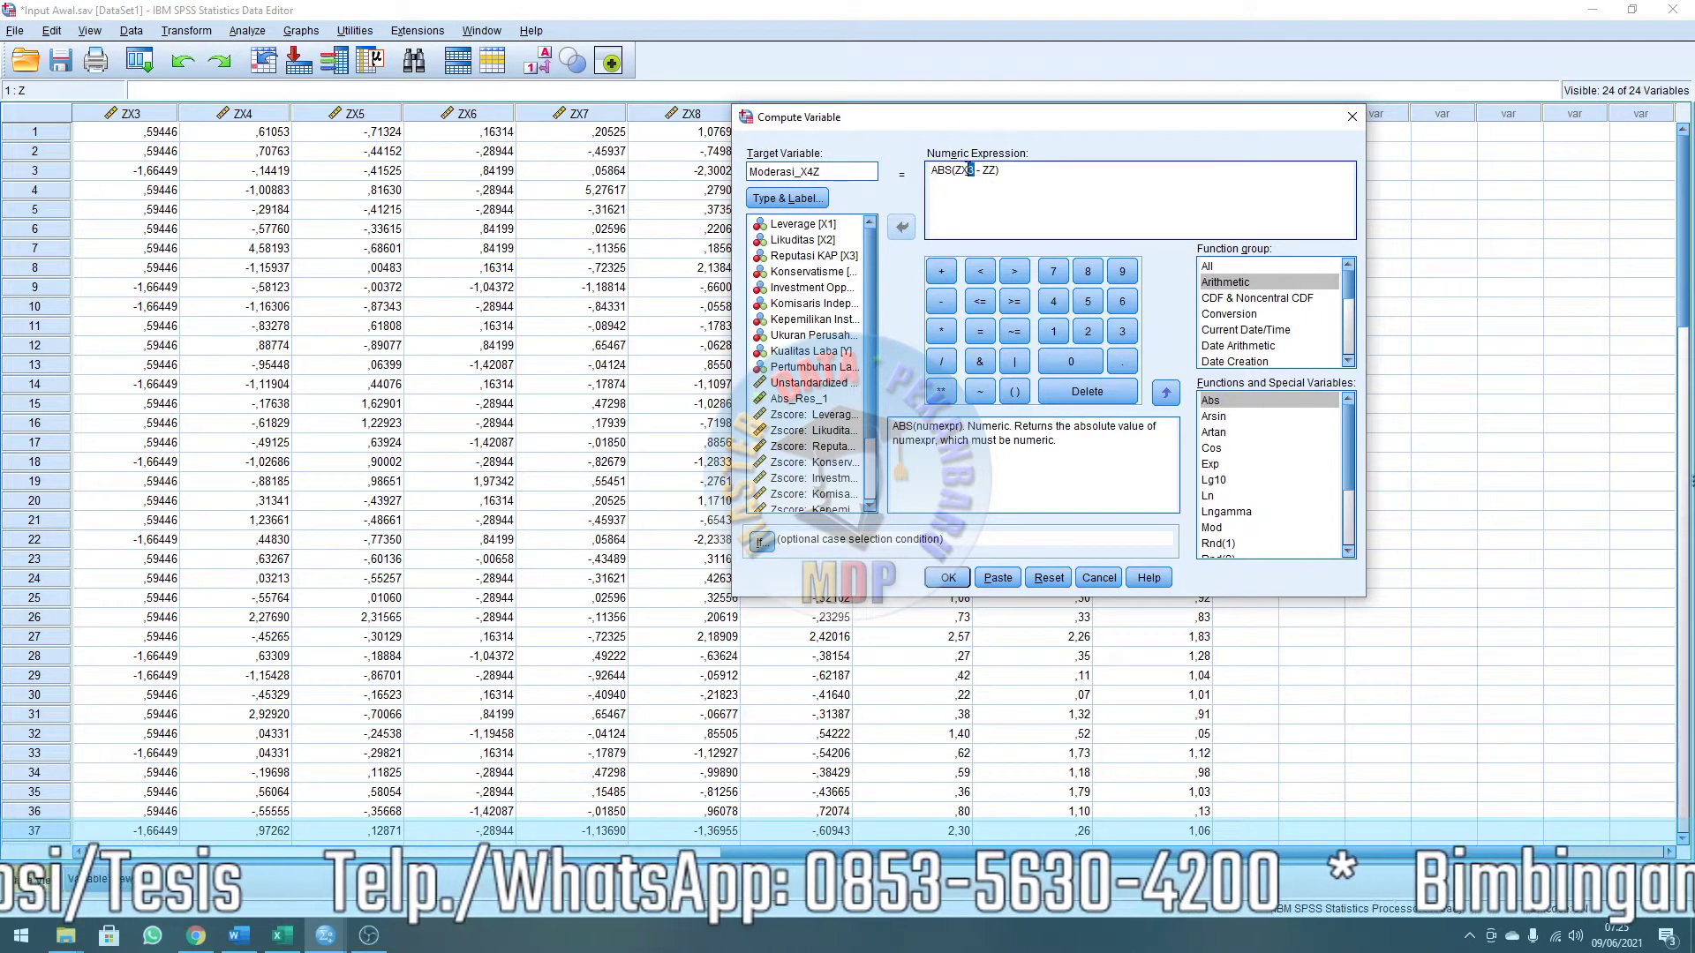
pyautogui.write('4')
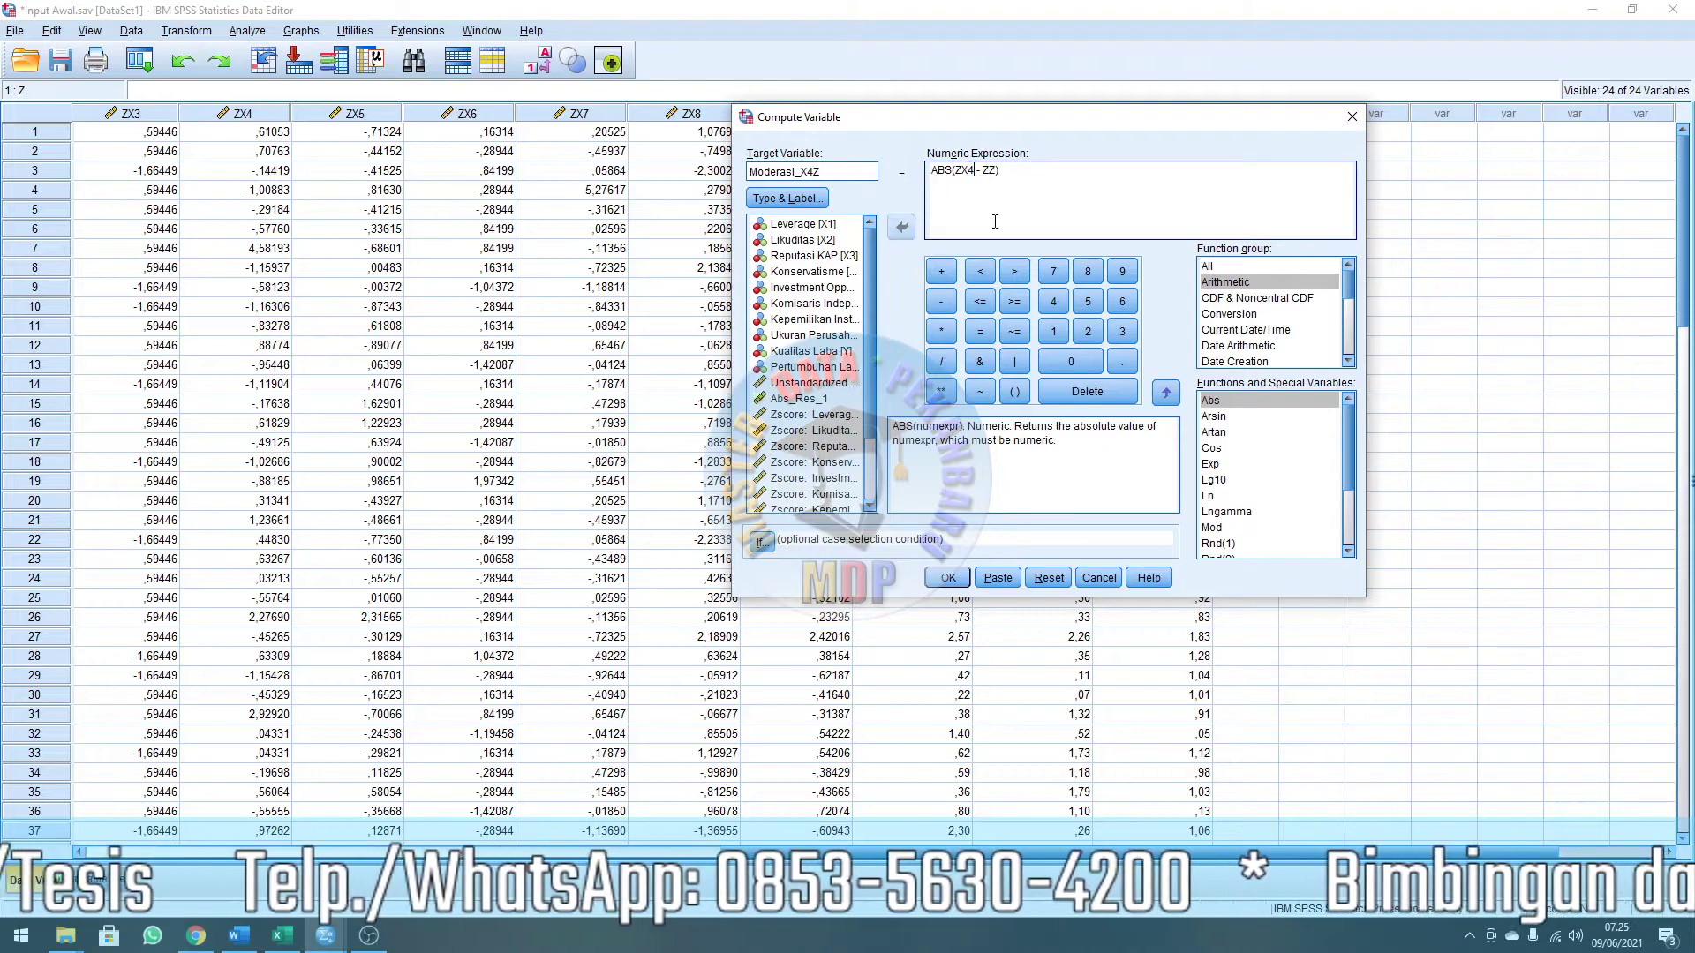
pyautogui.click(950, 579)
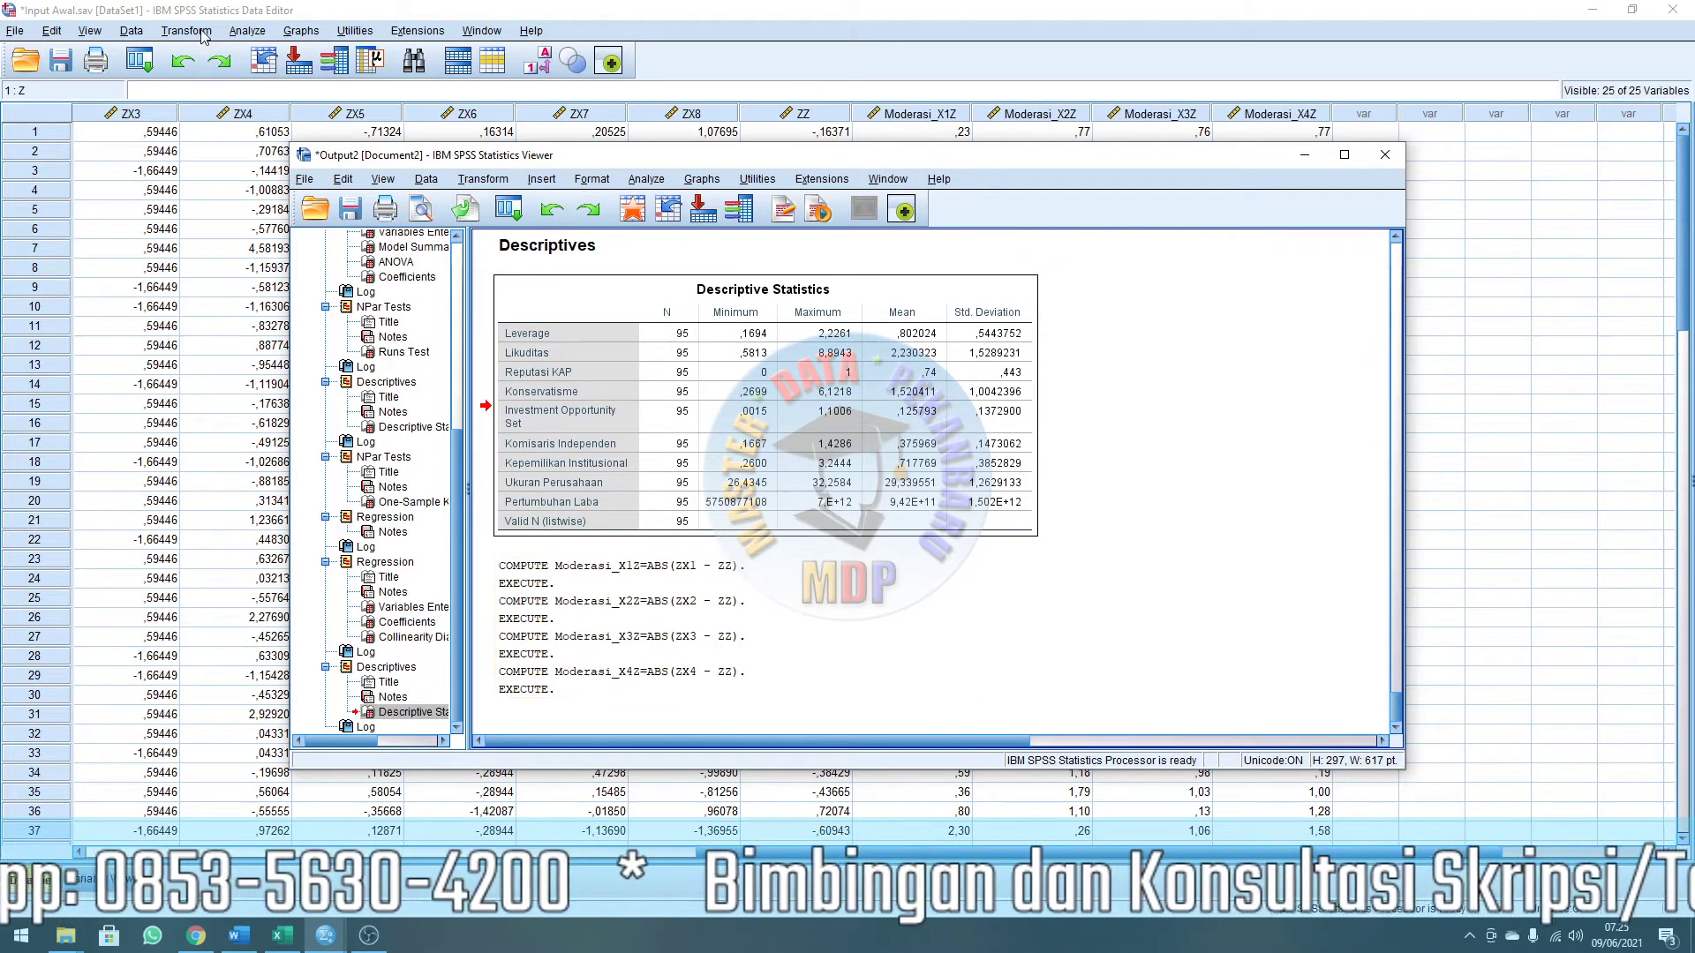
# Compute a new variable Moderasi_X5Z with the numeric expression ABS(ZX5 - ZZ).
pyautogui.click(470, 179)
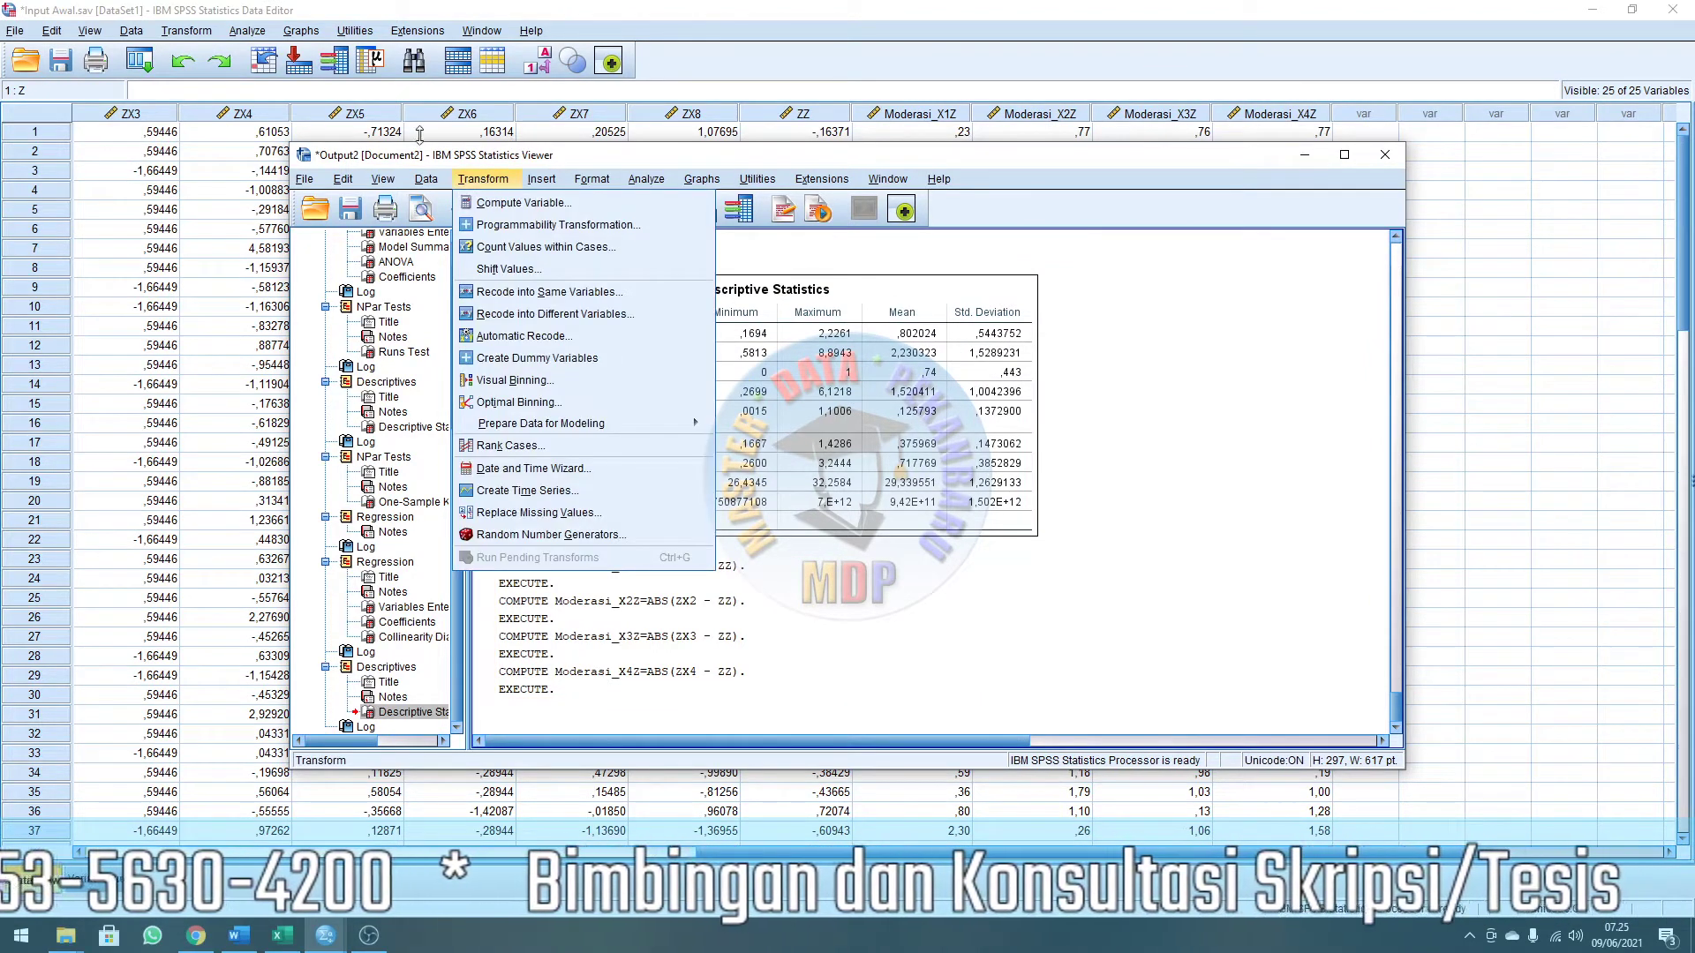
pyautogui.click(530, 203)
pyautogui.click(811, 171)
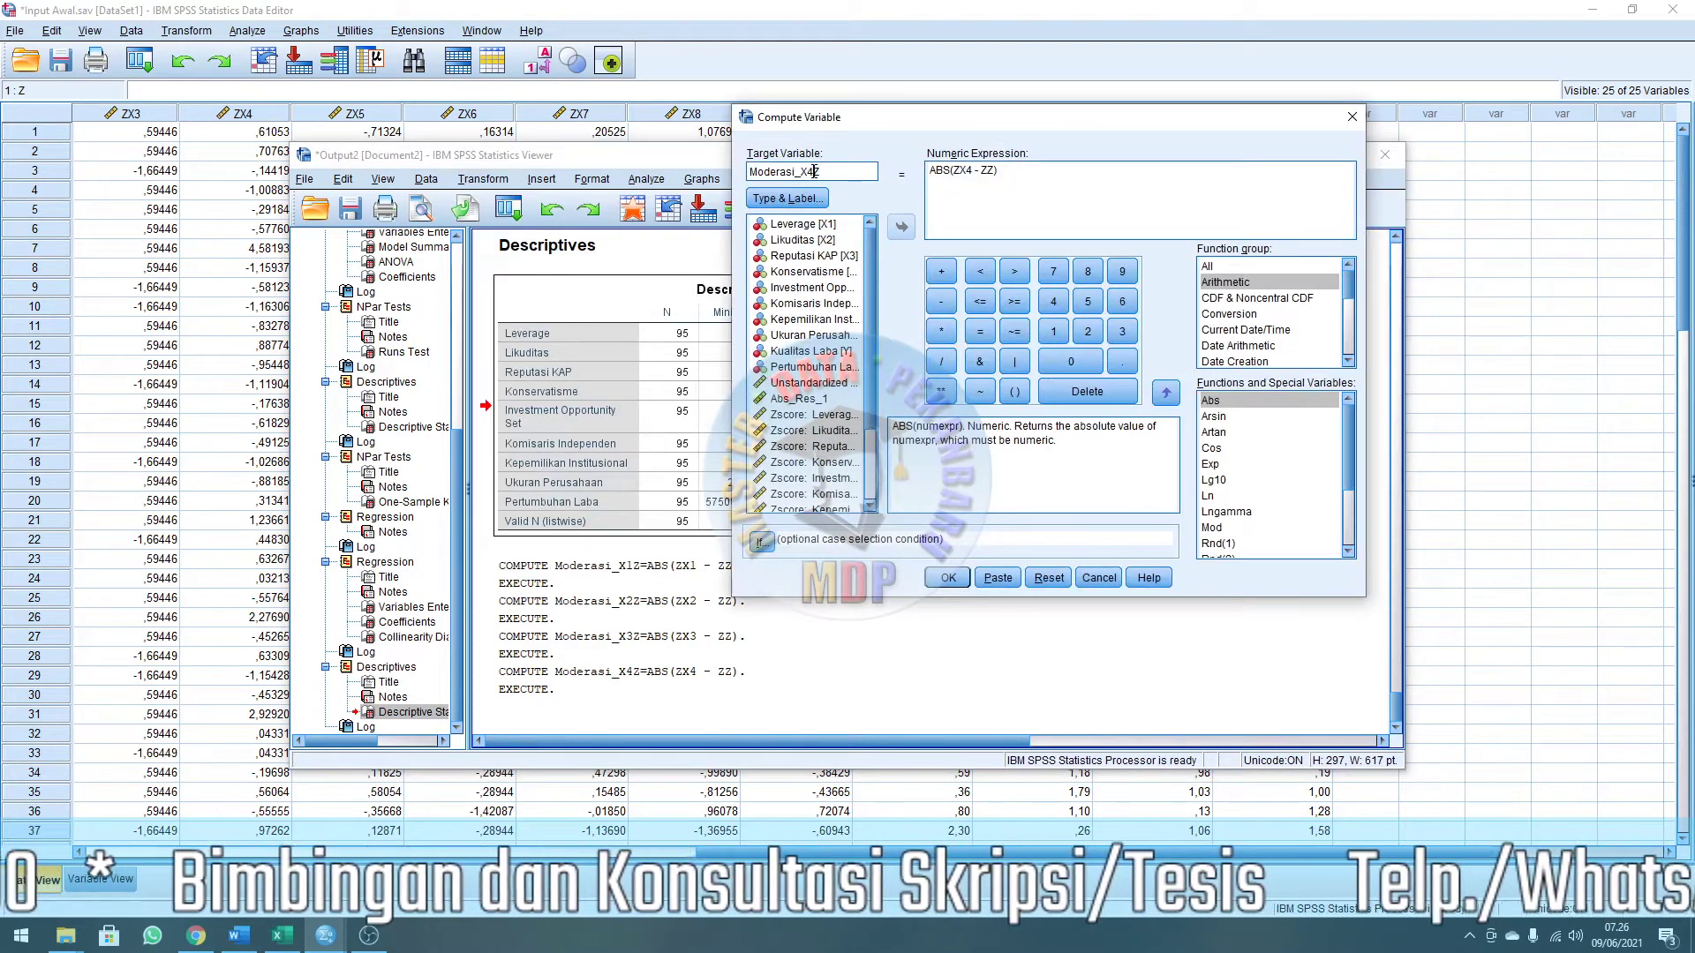
pyautogui.press('BackSpace')
pyautogui.write('5')
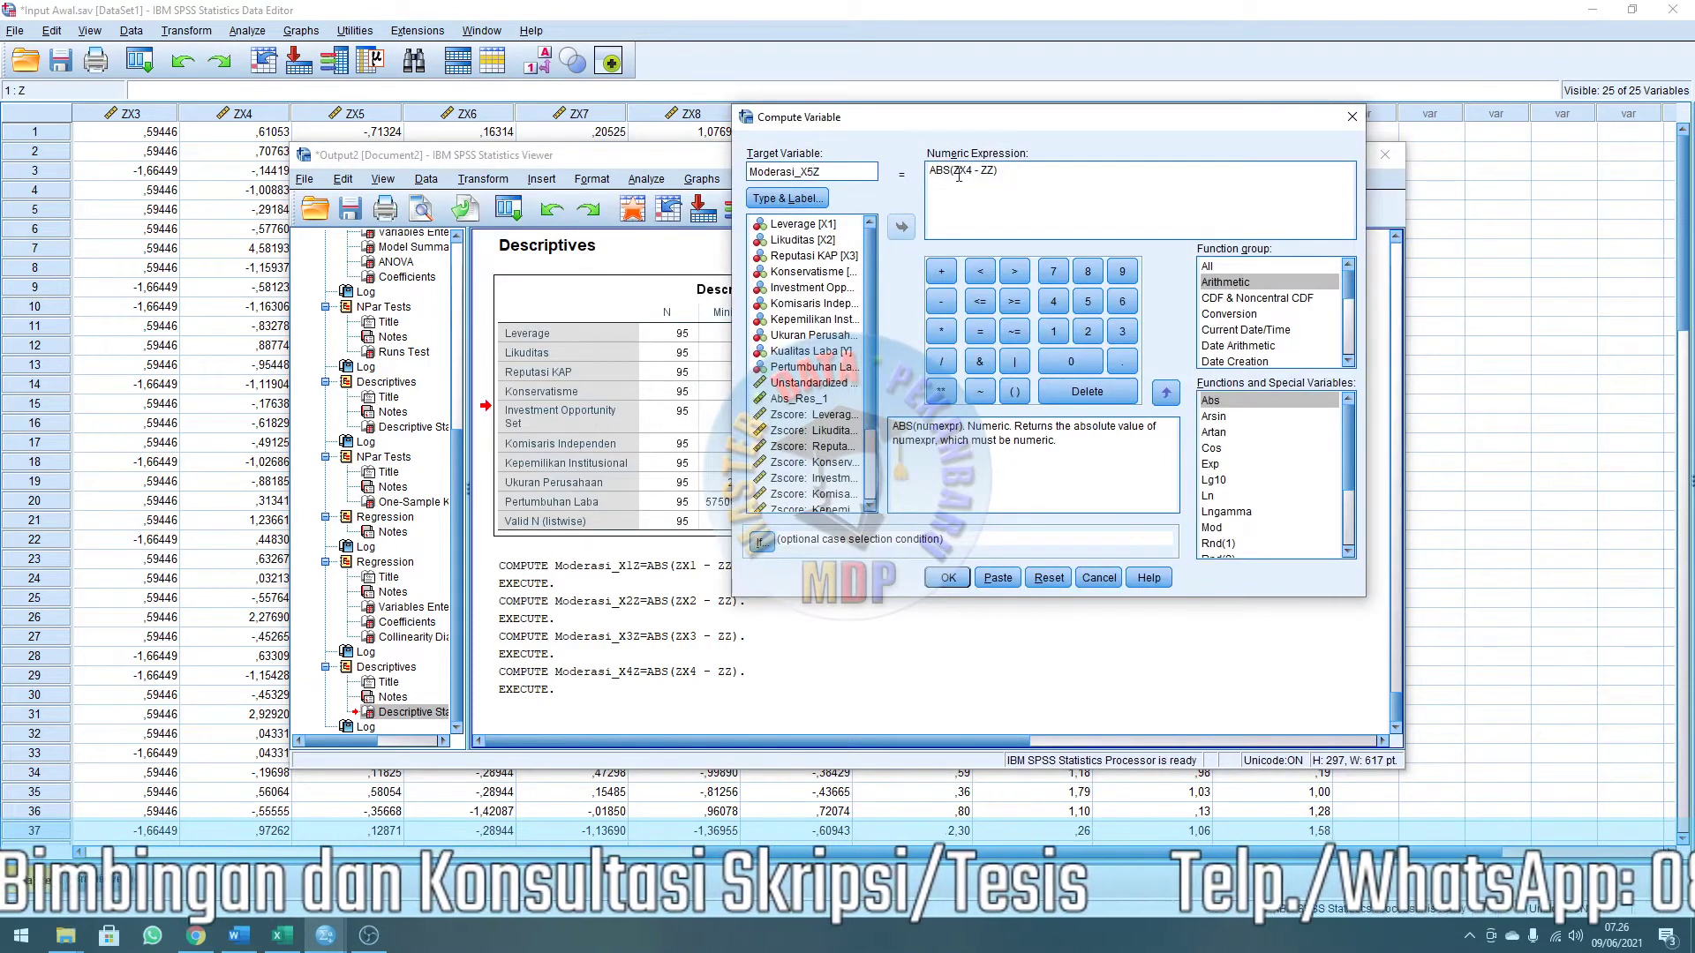
pyautogui.click(971, 170)
pyautogui.write('5')
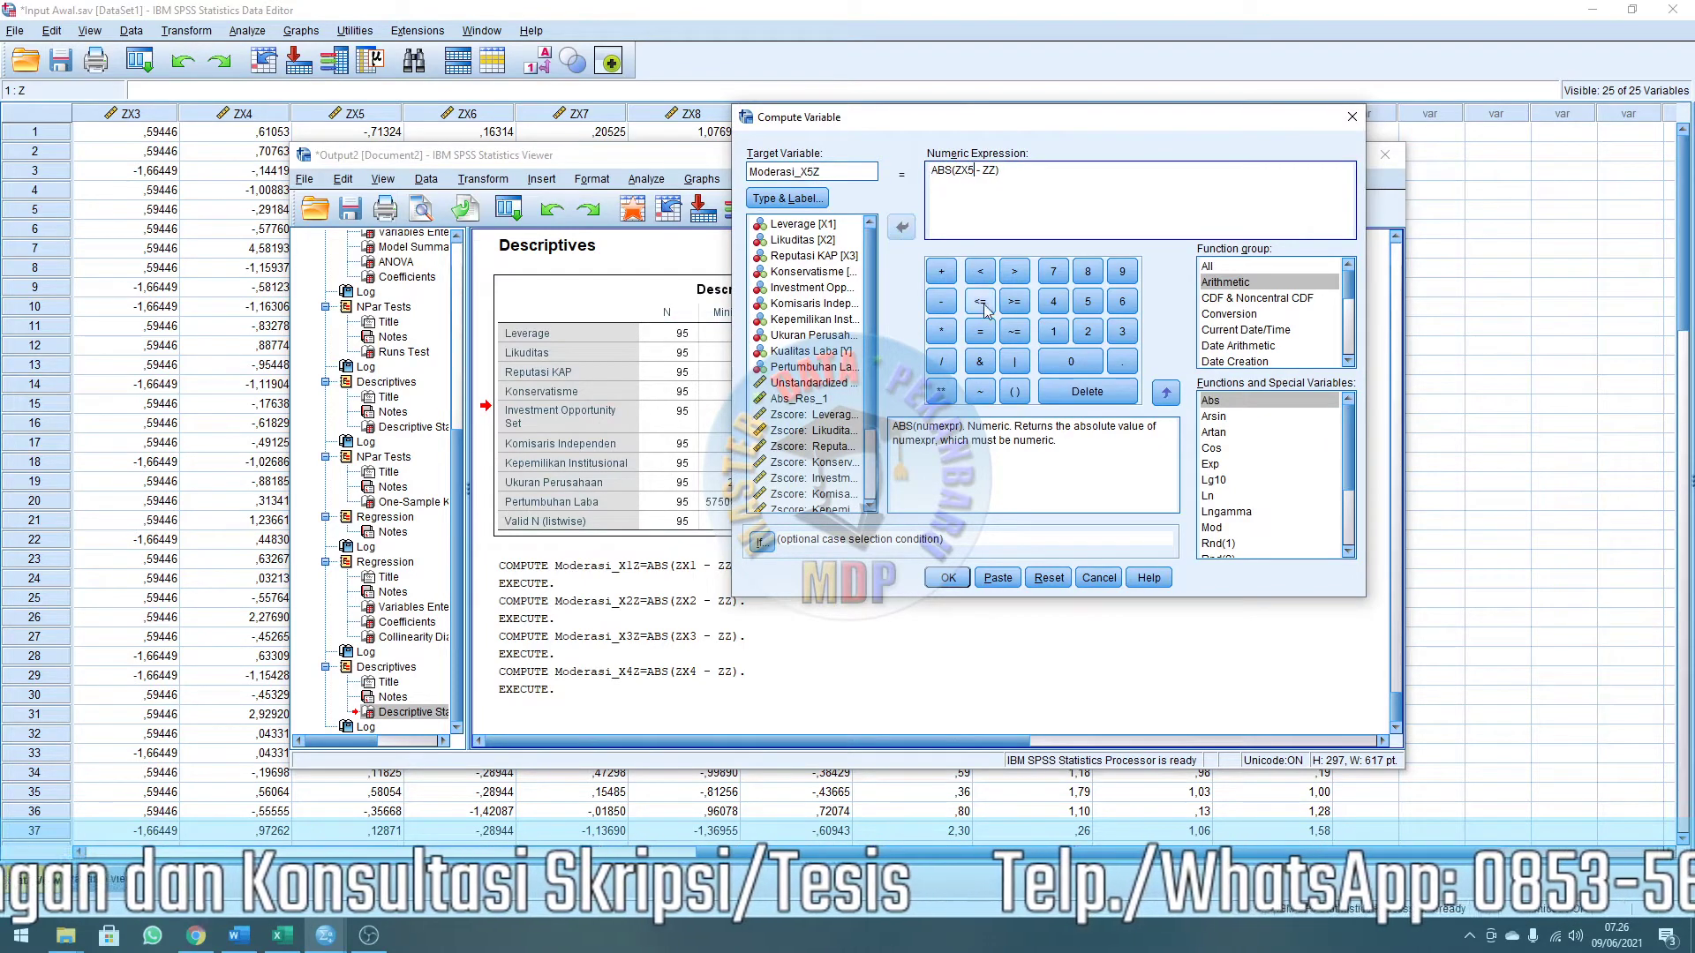
pyautogui.click(948, 578)
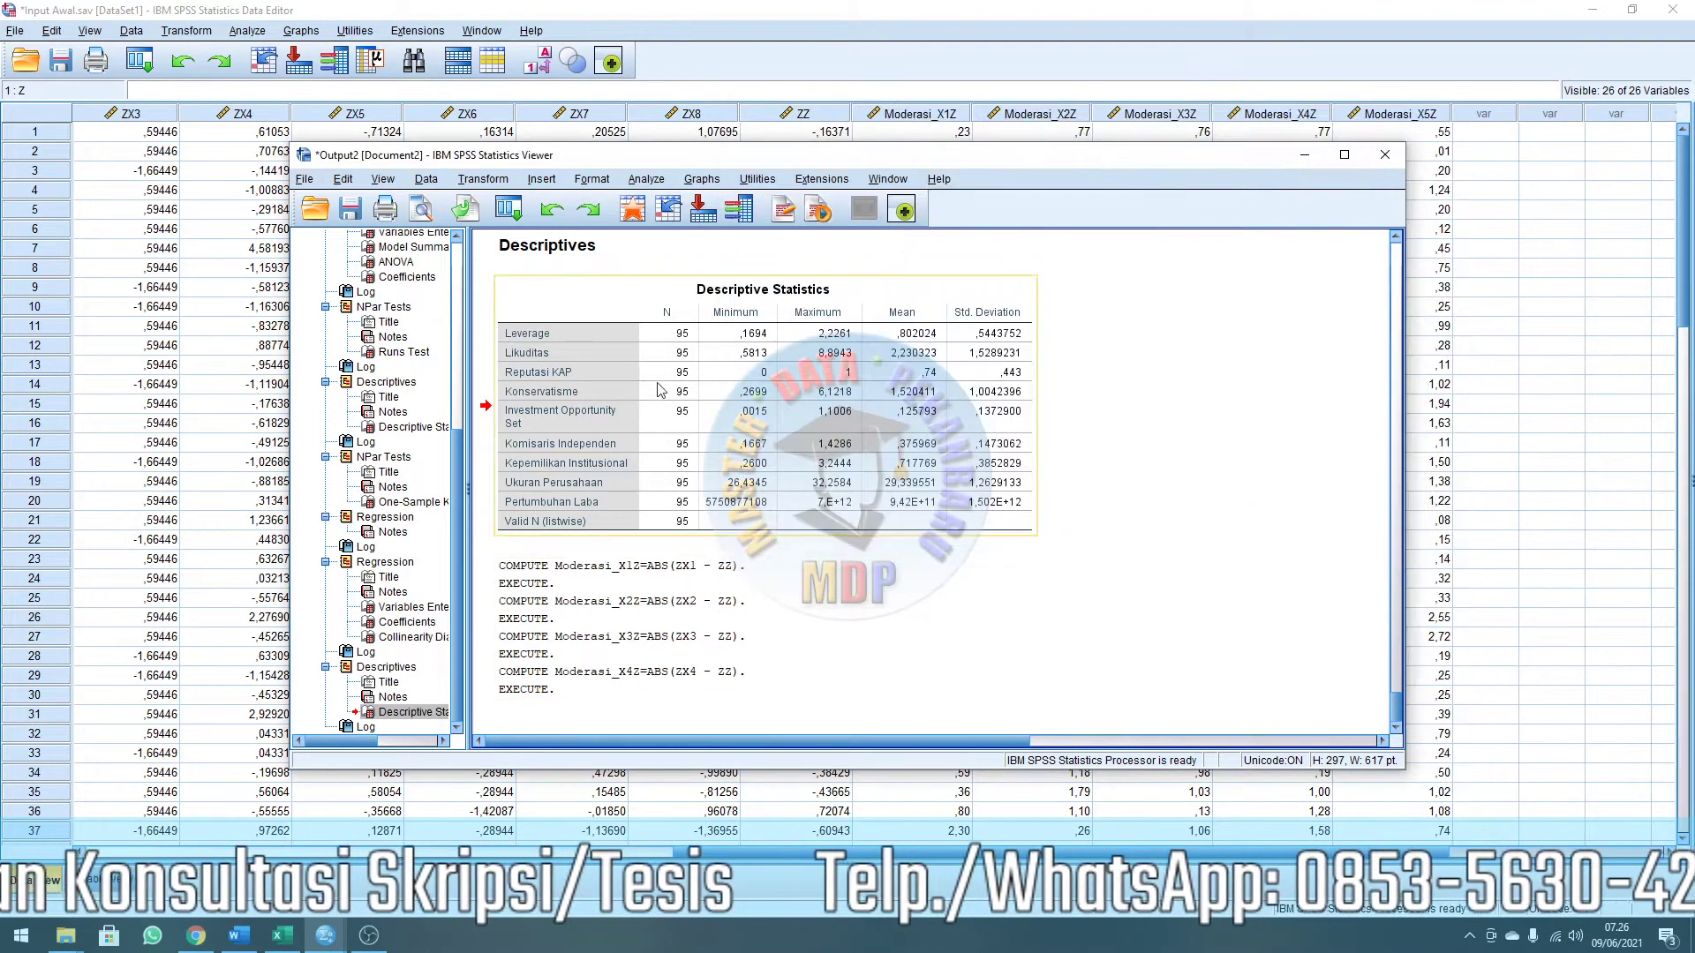
# Compute a new variable Moderasi_X6Z with the numeric expression ABS(ZX6 - ZZ).
pyautogui.click(483, 178)
pyautogui.click(525, 202)
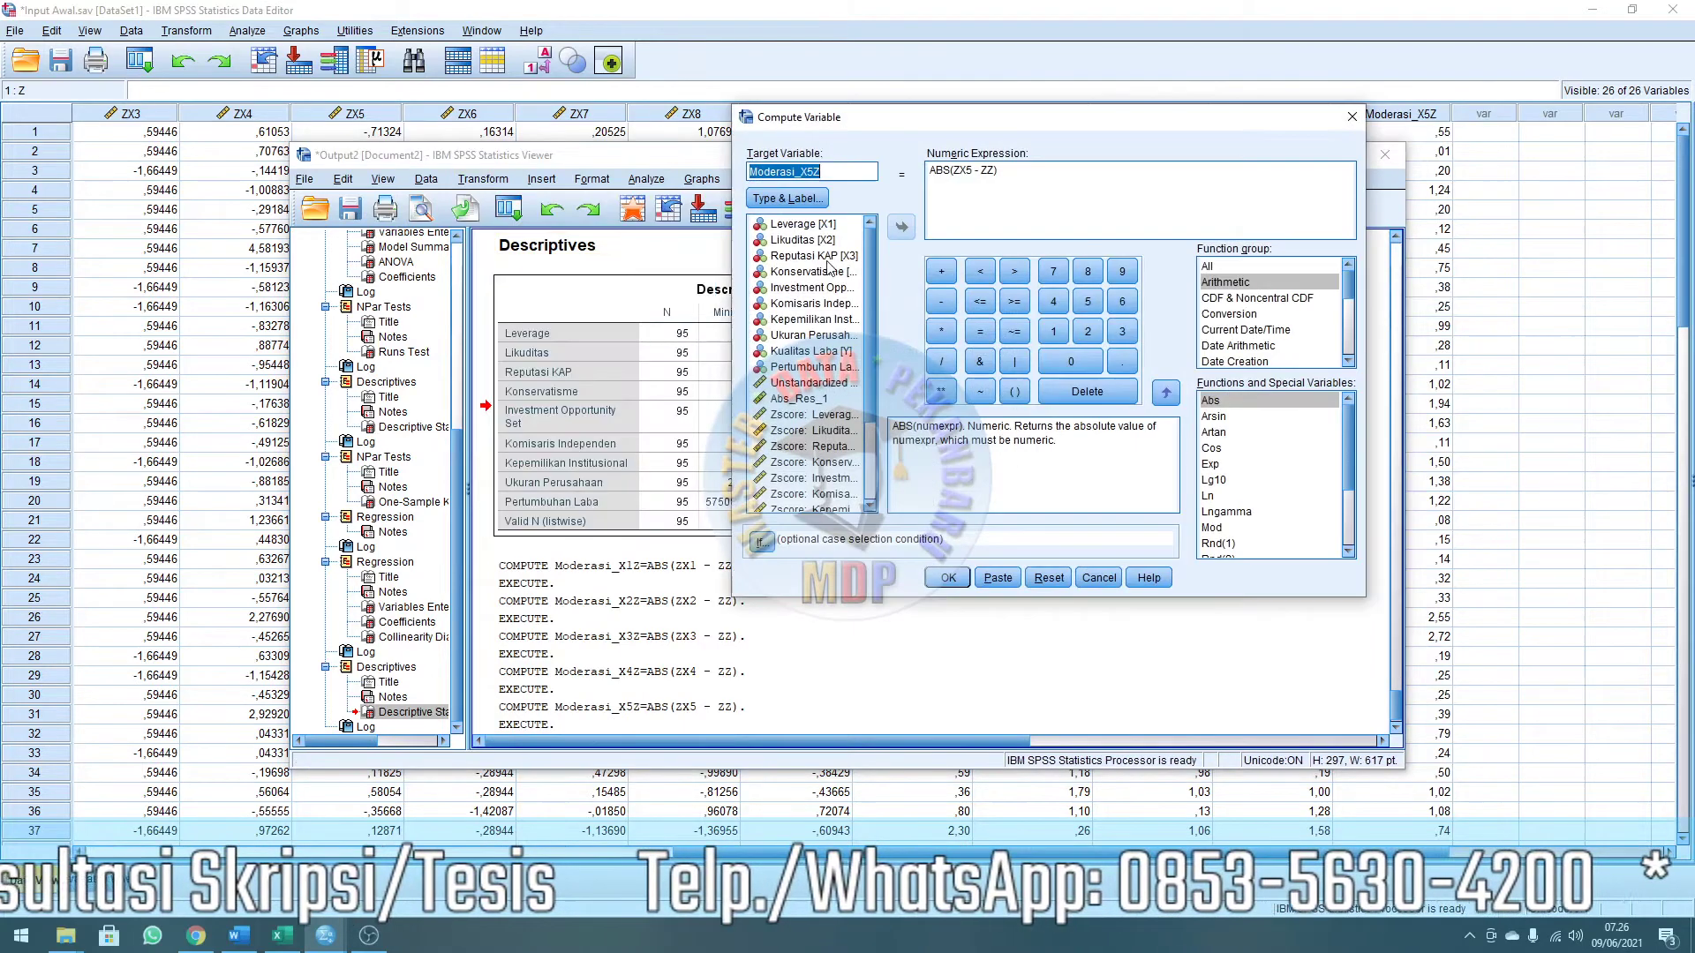
pyautogui.click(813, 172)
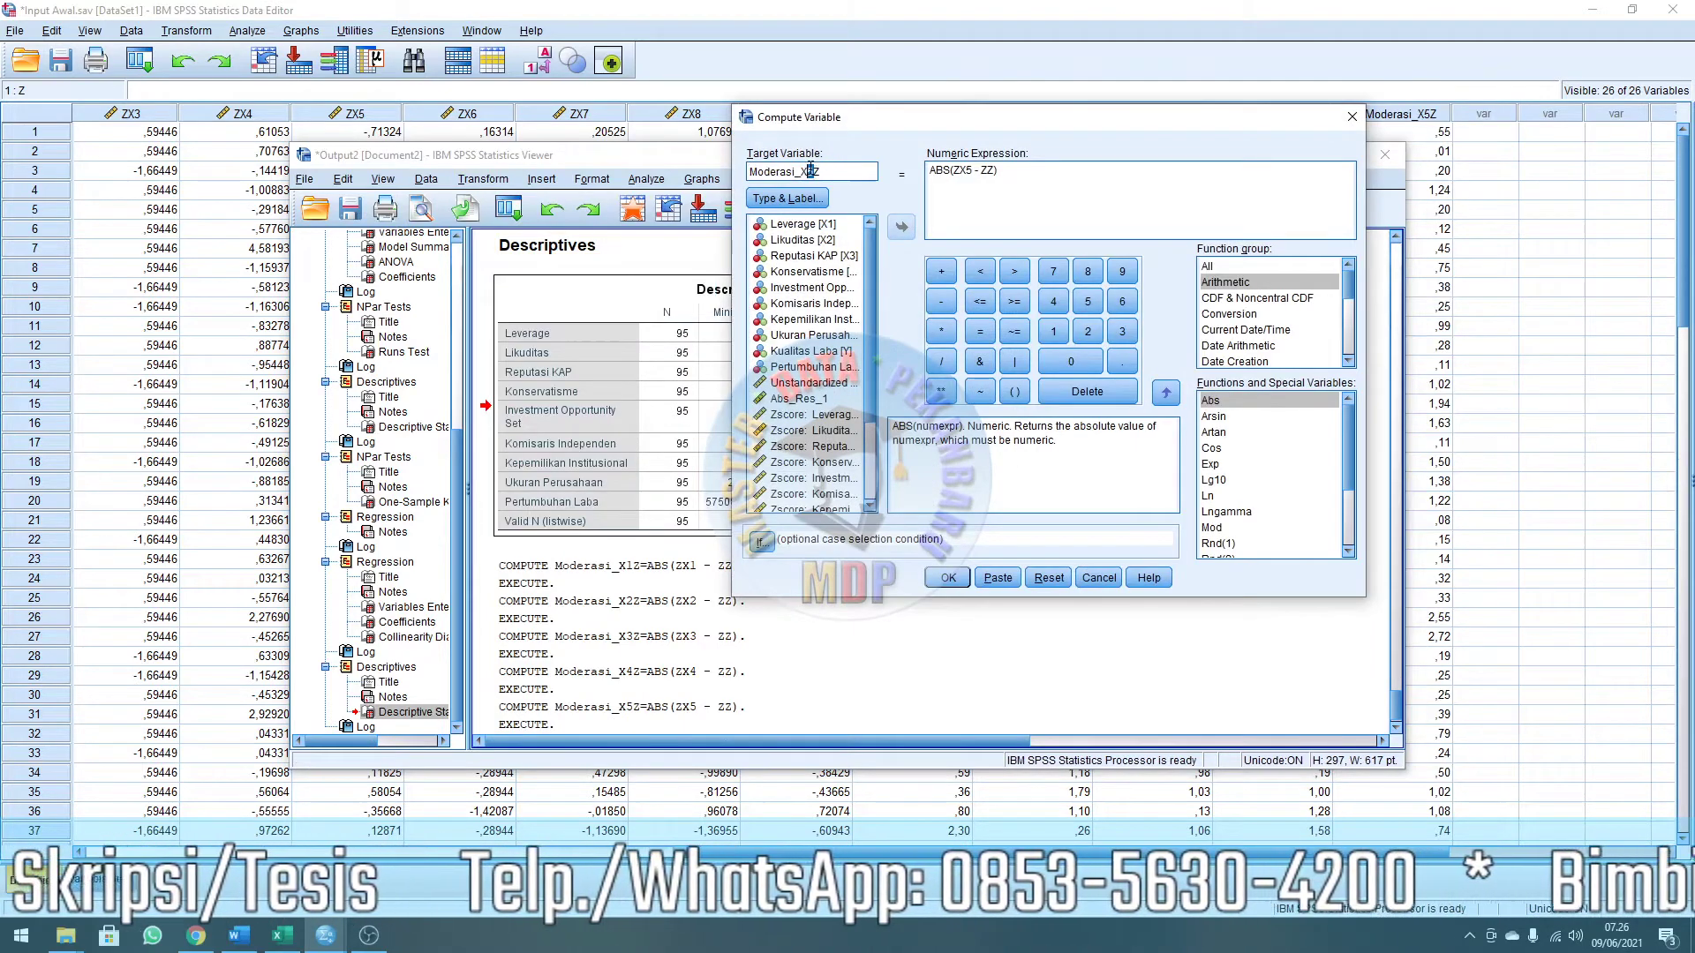
pyautogui.press('BackSpace')
pyautogui.write('6')
pyautogui.moveTo(975, 170); pyautogui.dragTo(969, 169)
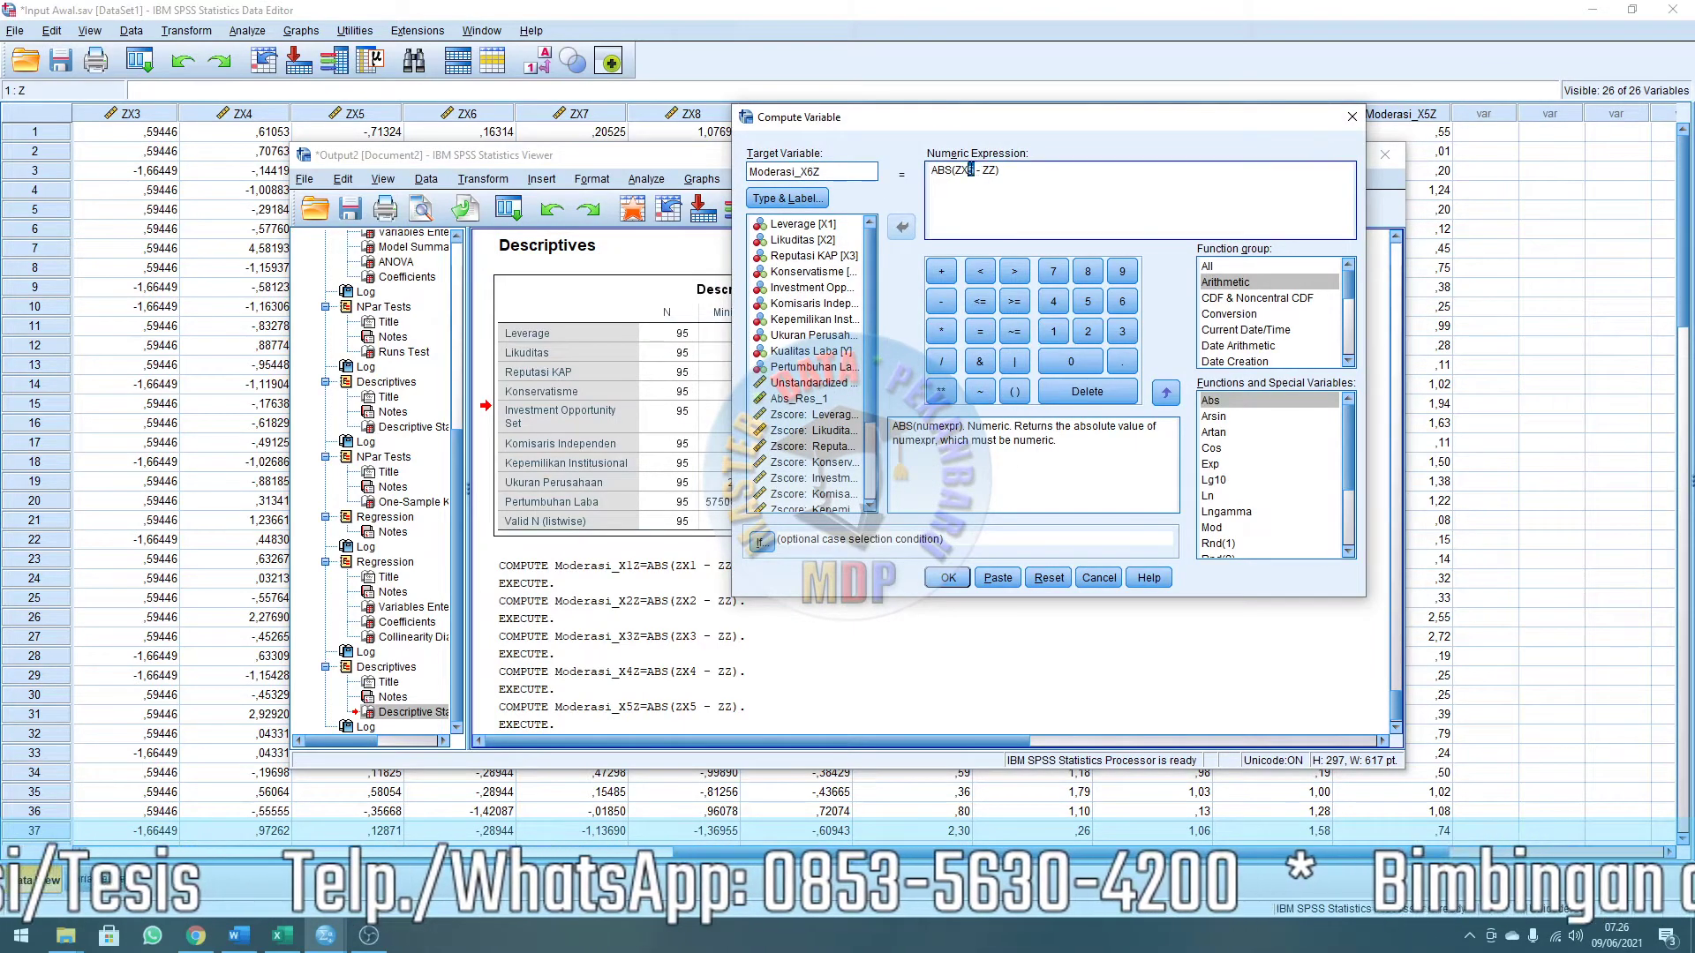
pyautogui.write('6')
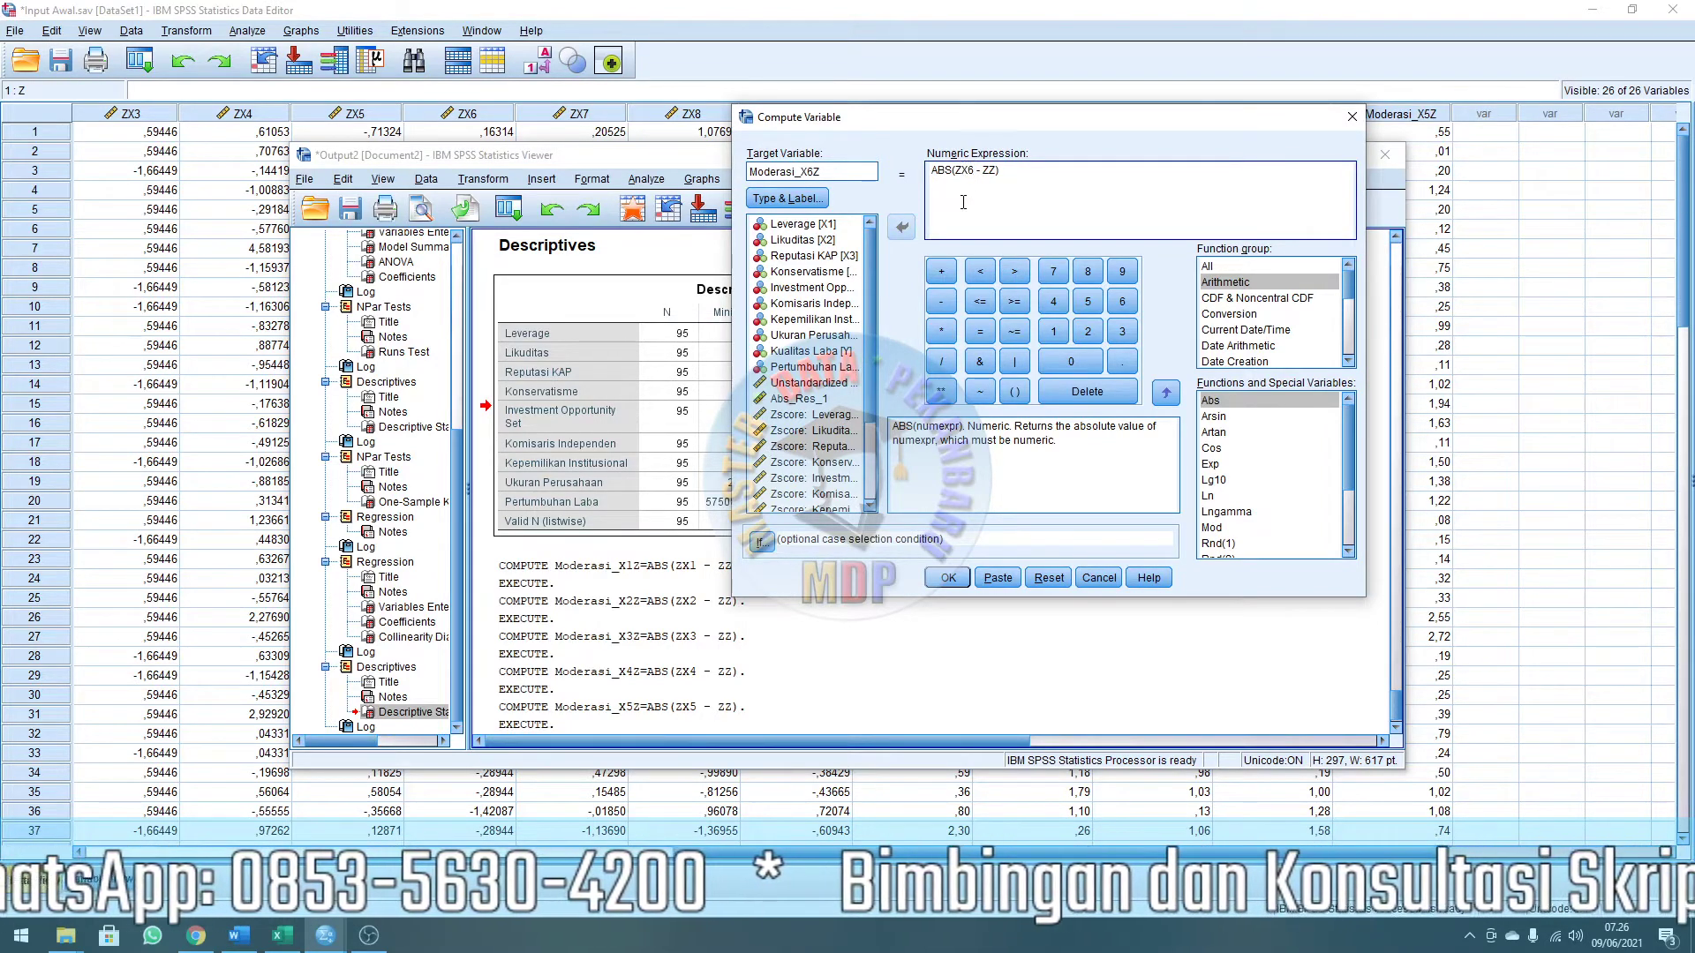
pyautogui.click(948, 578)
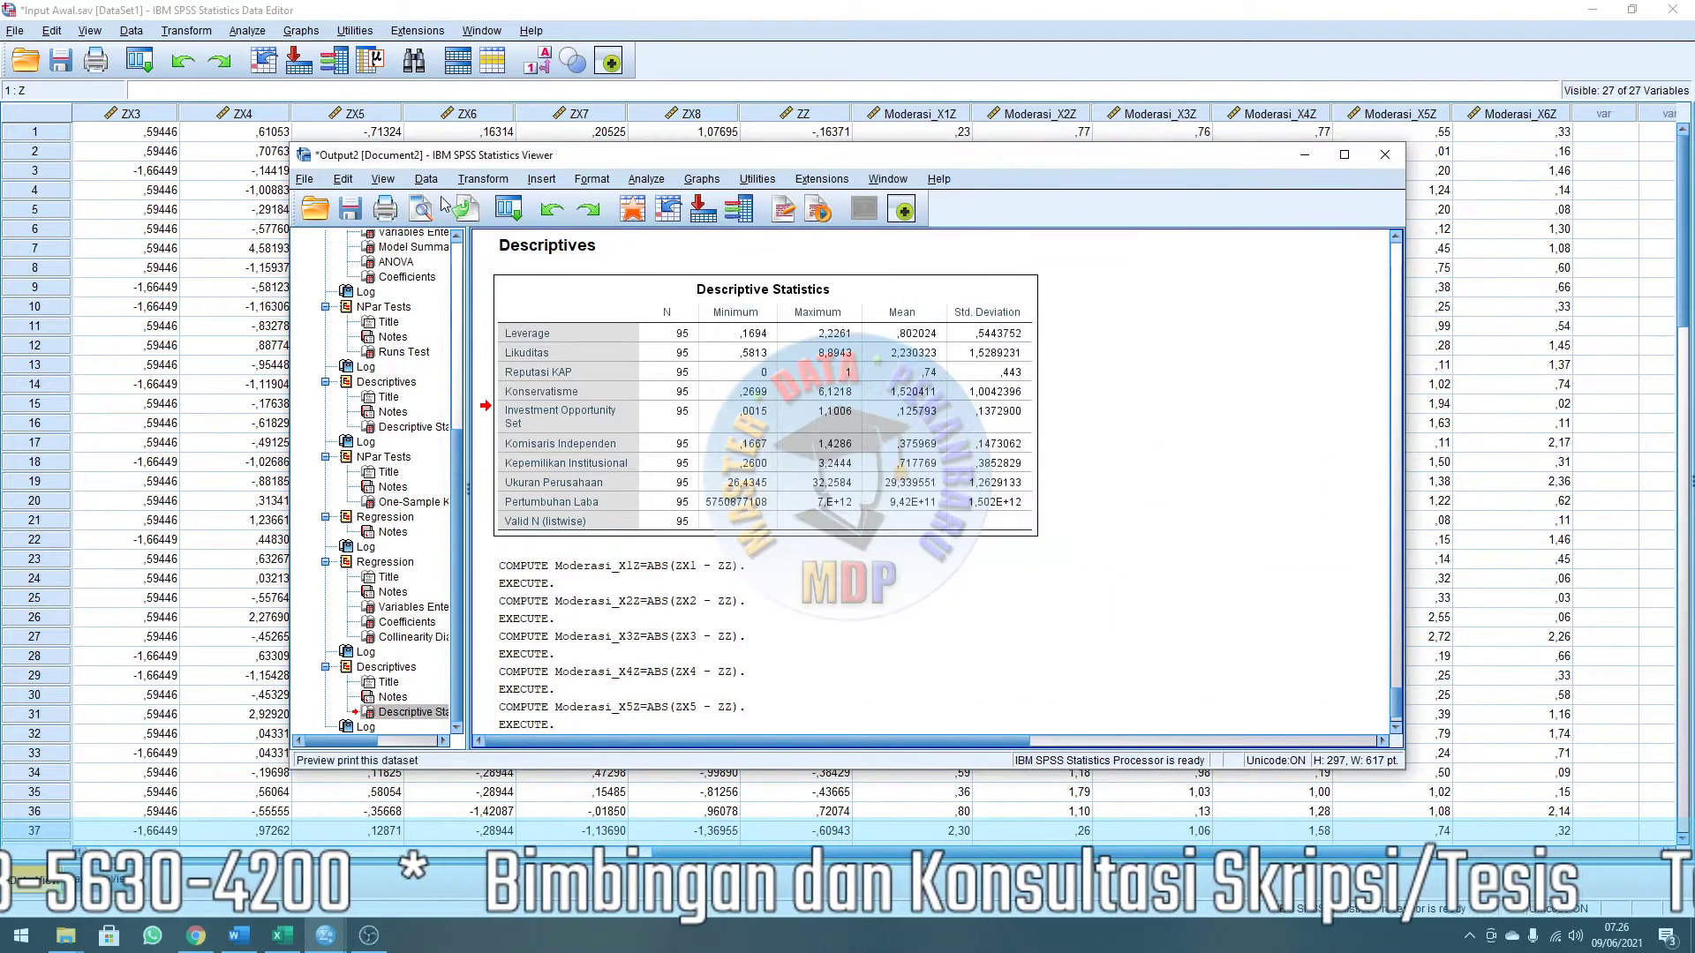
# Compute a new variable Moderasi_X7Z with the numeric expression ABS(ZX7 - ZZ).
pyautogui.click(474, 182)
pyautogui.click(499, 199)
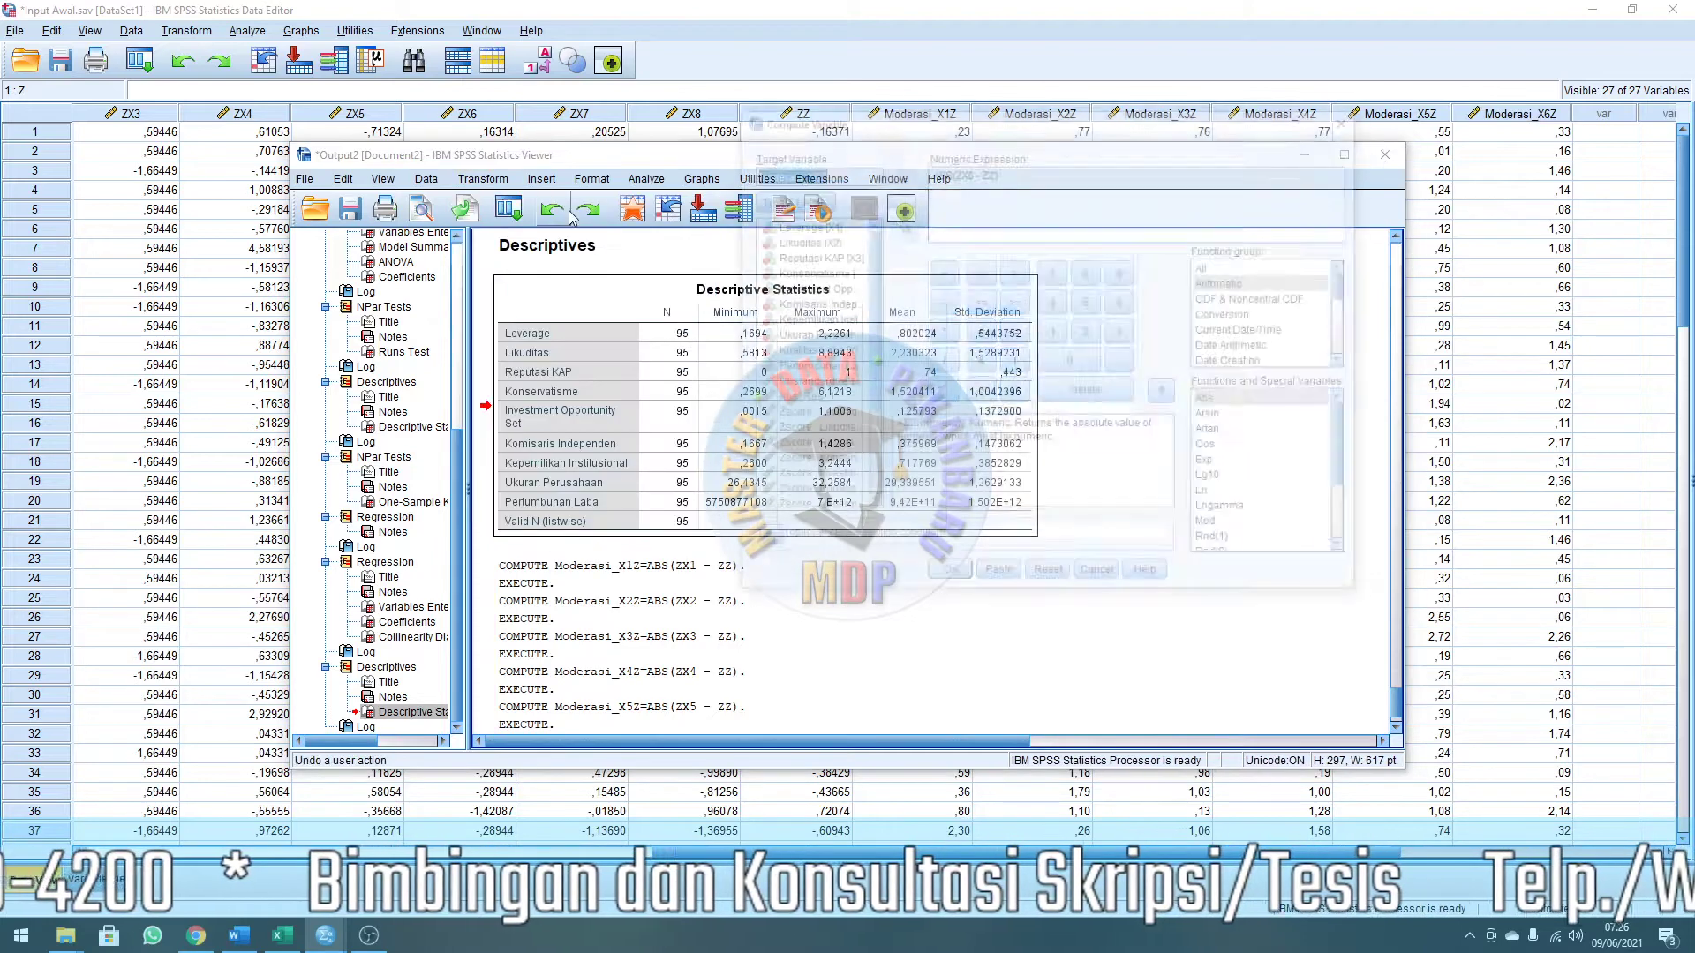
pyautogui.click(815, 172)
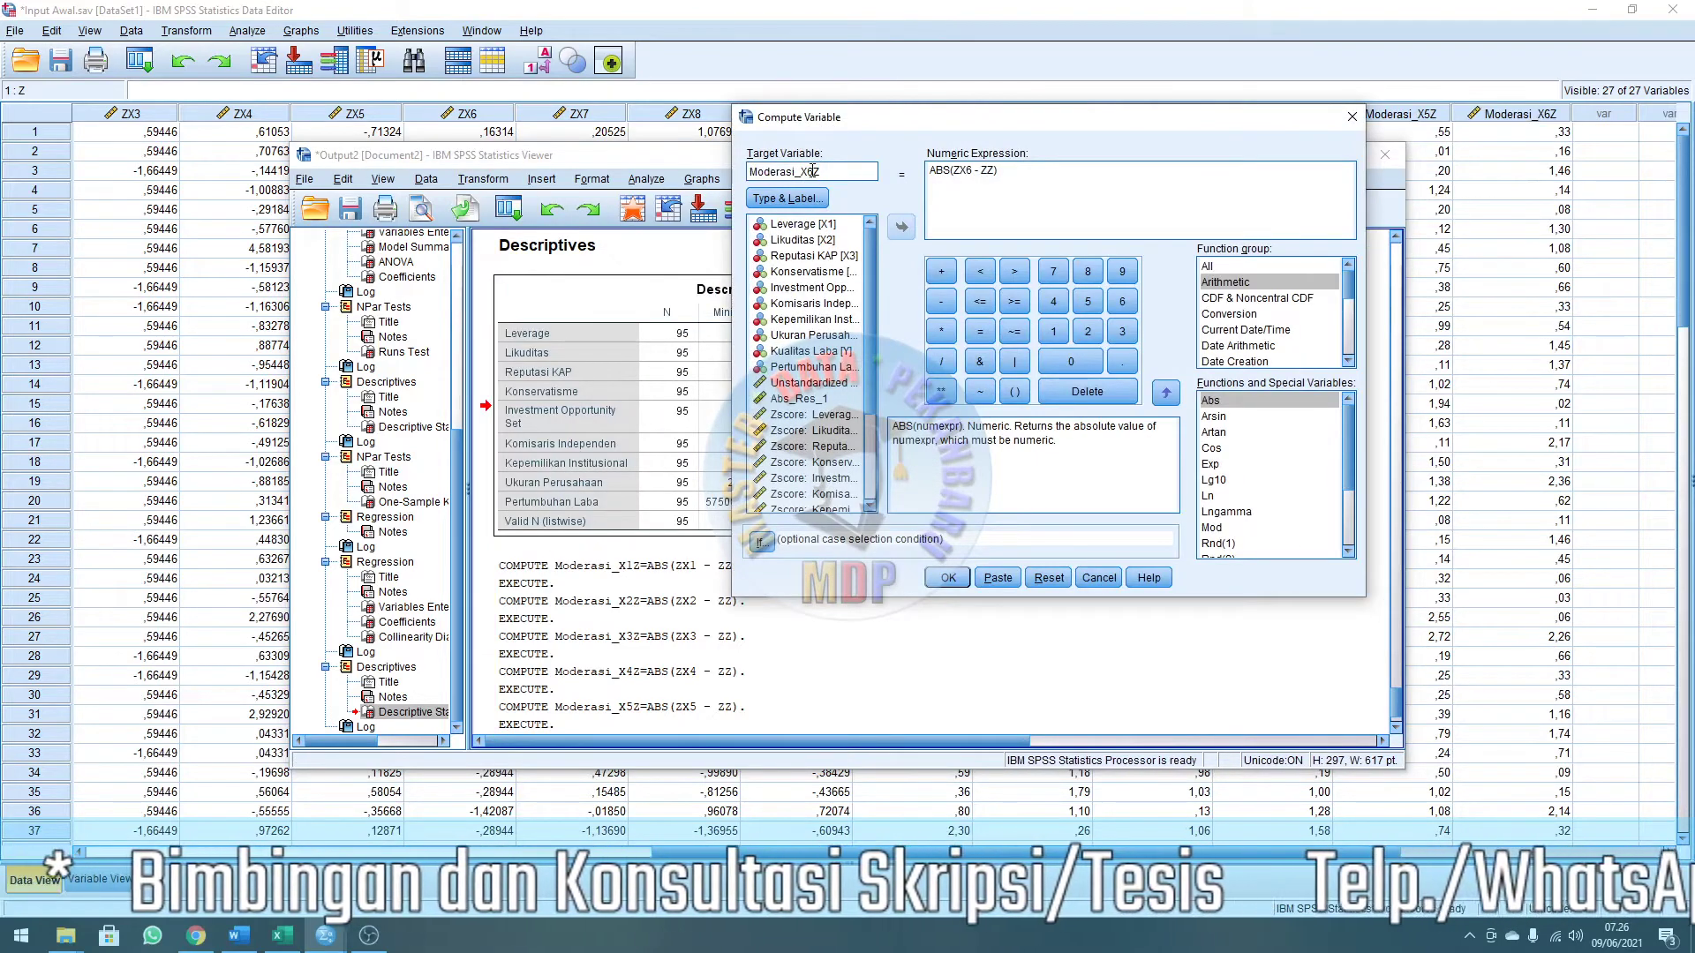
pyautogui.moveTo(813, 171); pyautogui.dragTo(809, 171)
pyautogui.write('7')
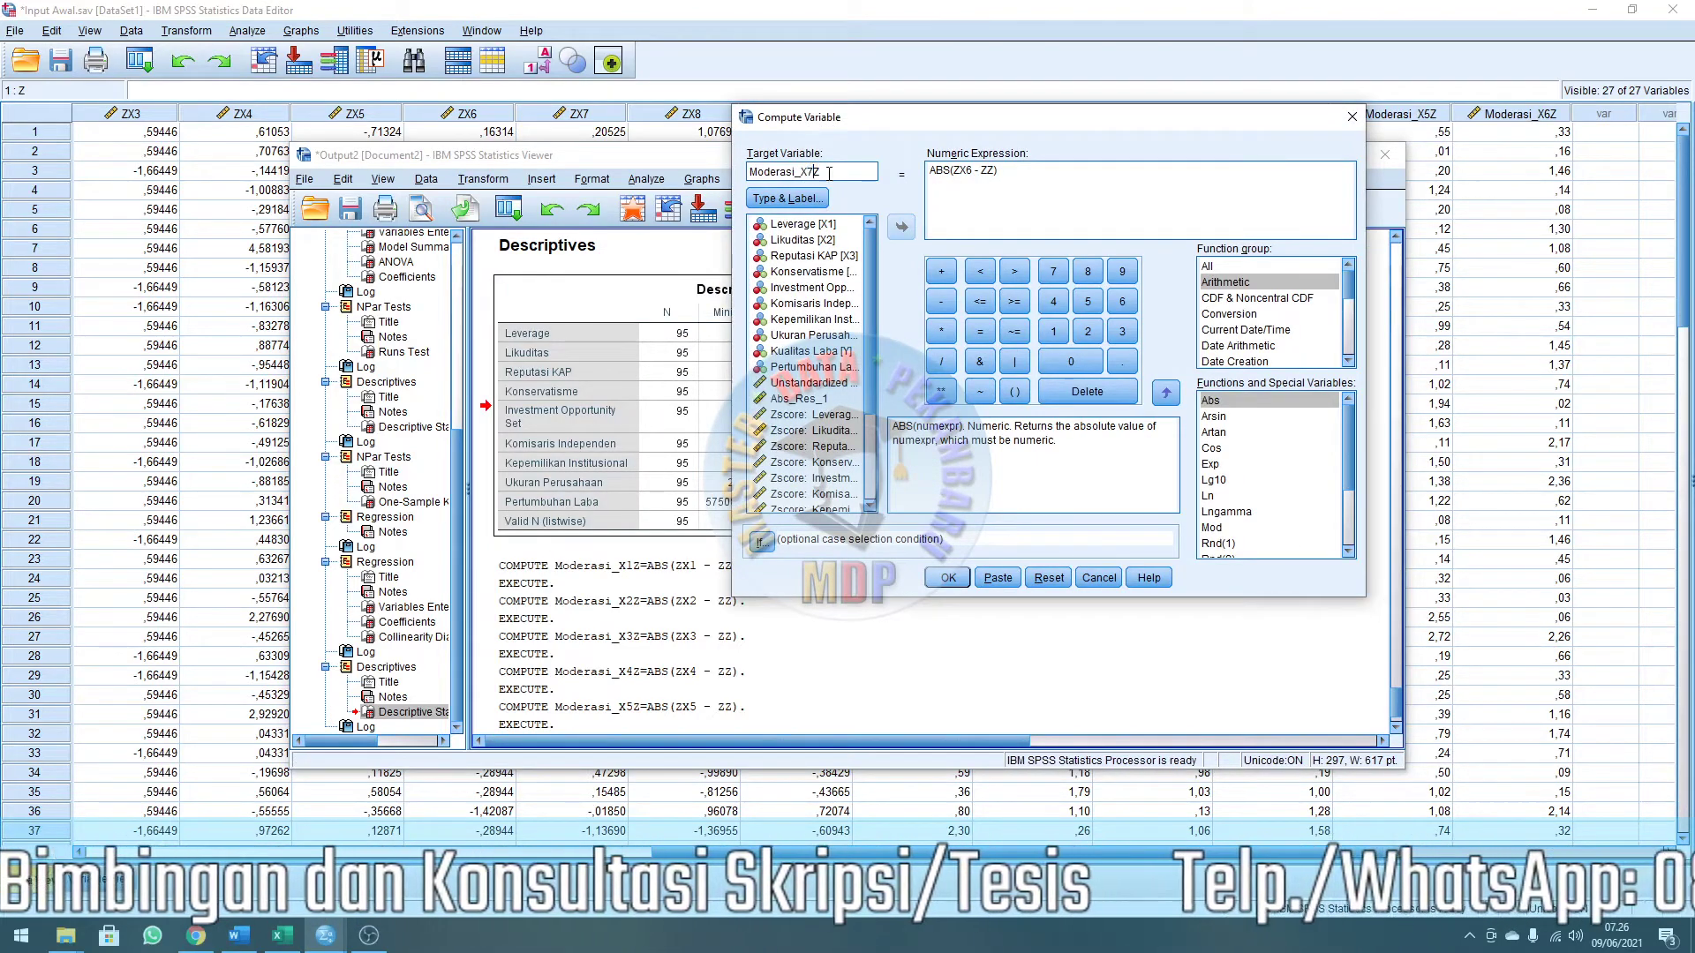
pyautogui.click(968, 169)
pyautogui.press('BackSpace')
pyautogui.write('7')
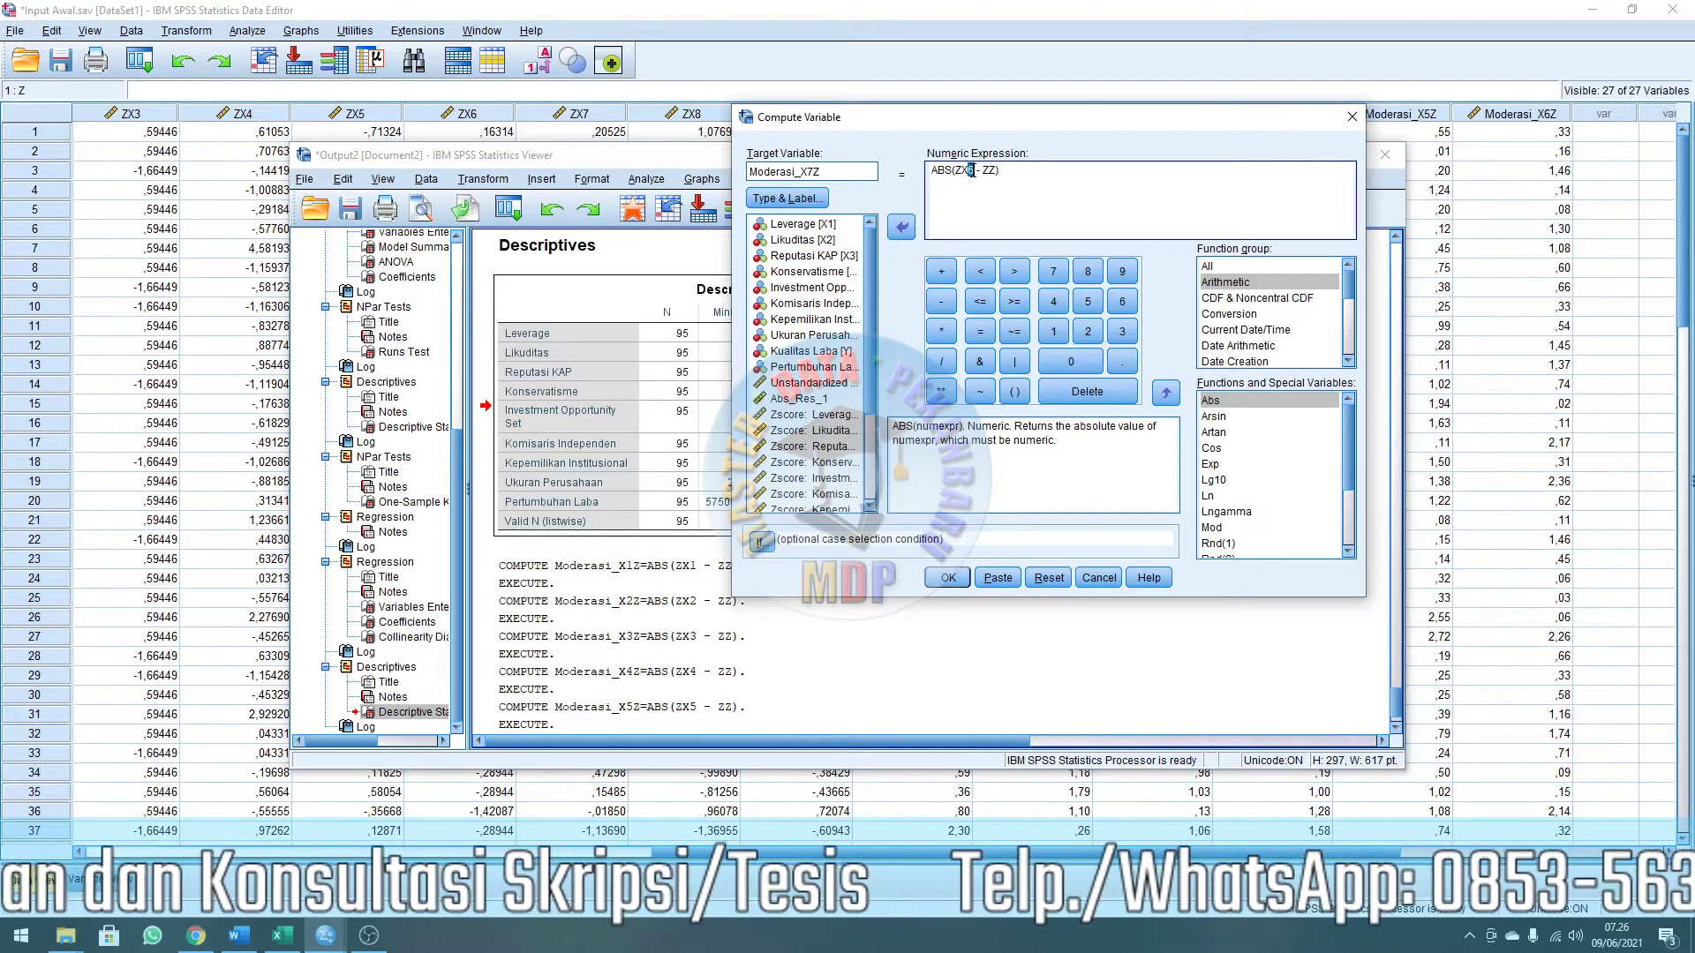
pyautogui.click(947, 578)
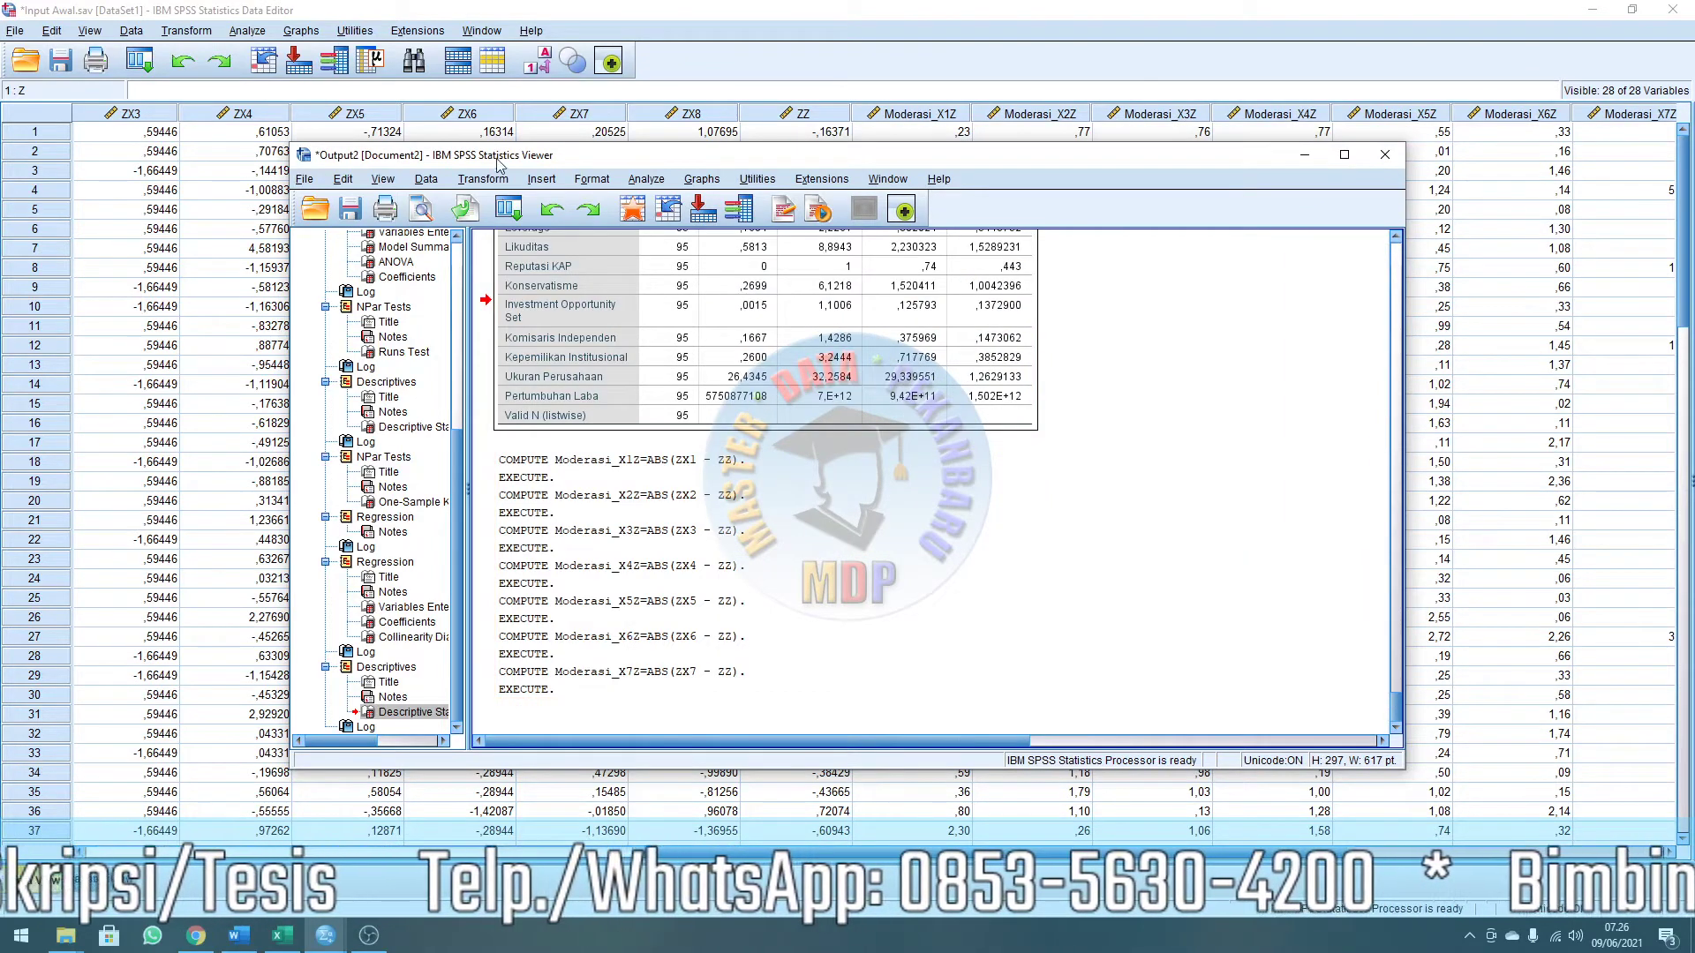
# Reopen the Compute Variable transformation and change the target variable to Moderasi_X8Z.
pyautogui.click(484, 181)
pyautogui.click(522, 203)
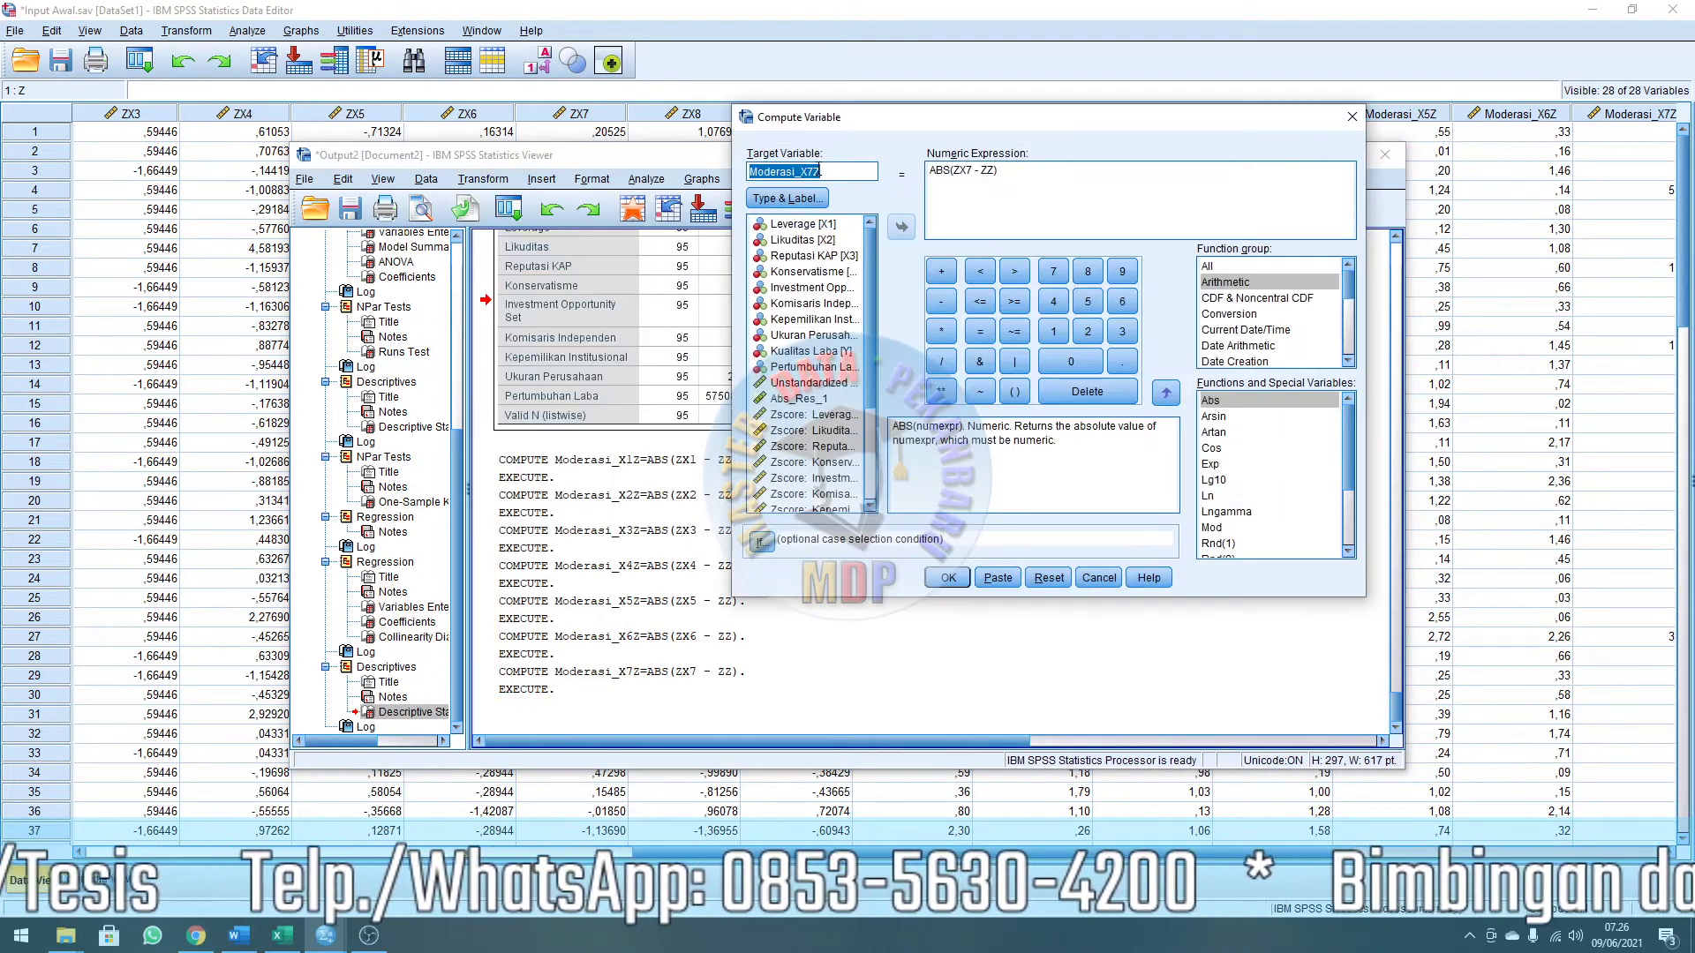
pyautogui.click(814, 173)
pyautogui.moveTo(812, 170); pyautogui.dragTo(808, 165)
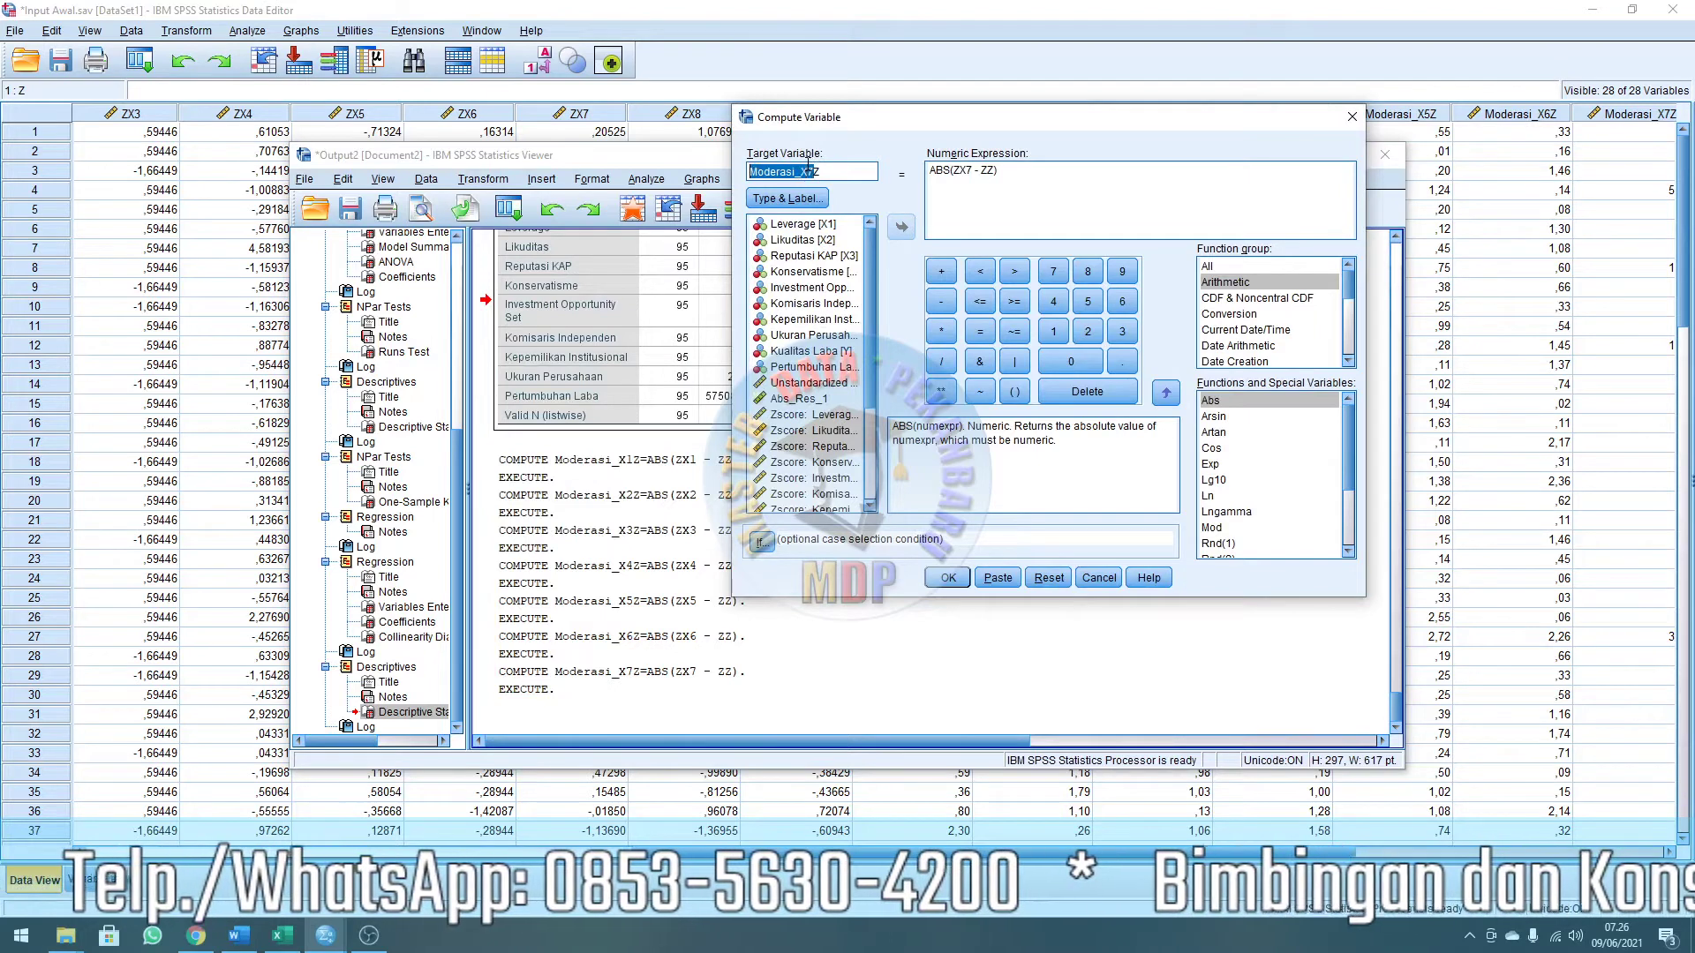
pyautogui.write('8Z')
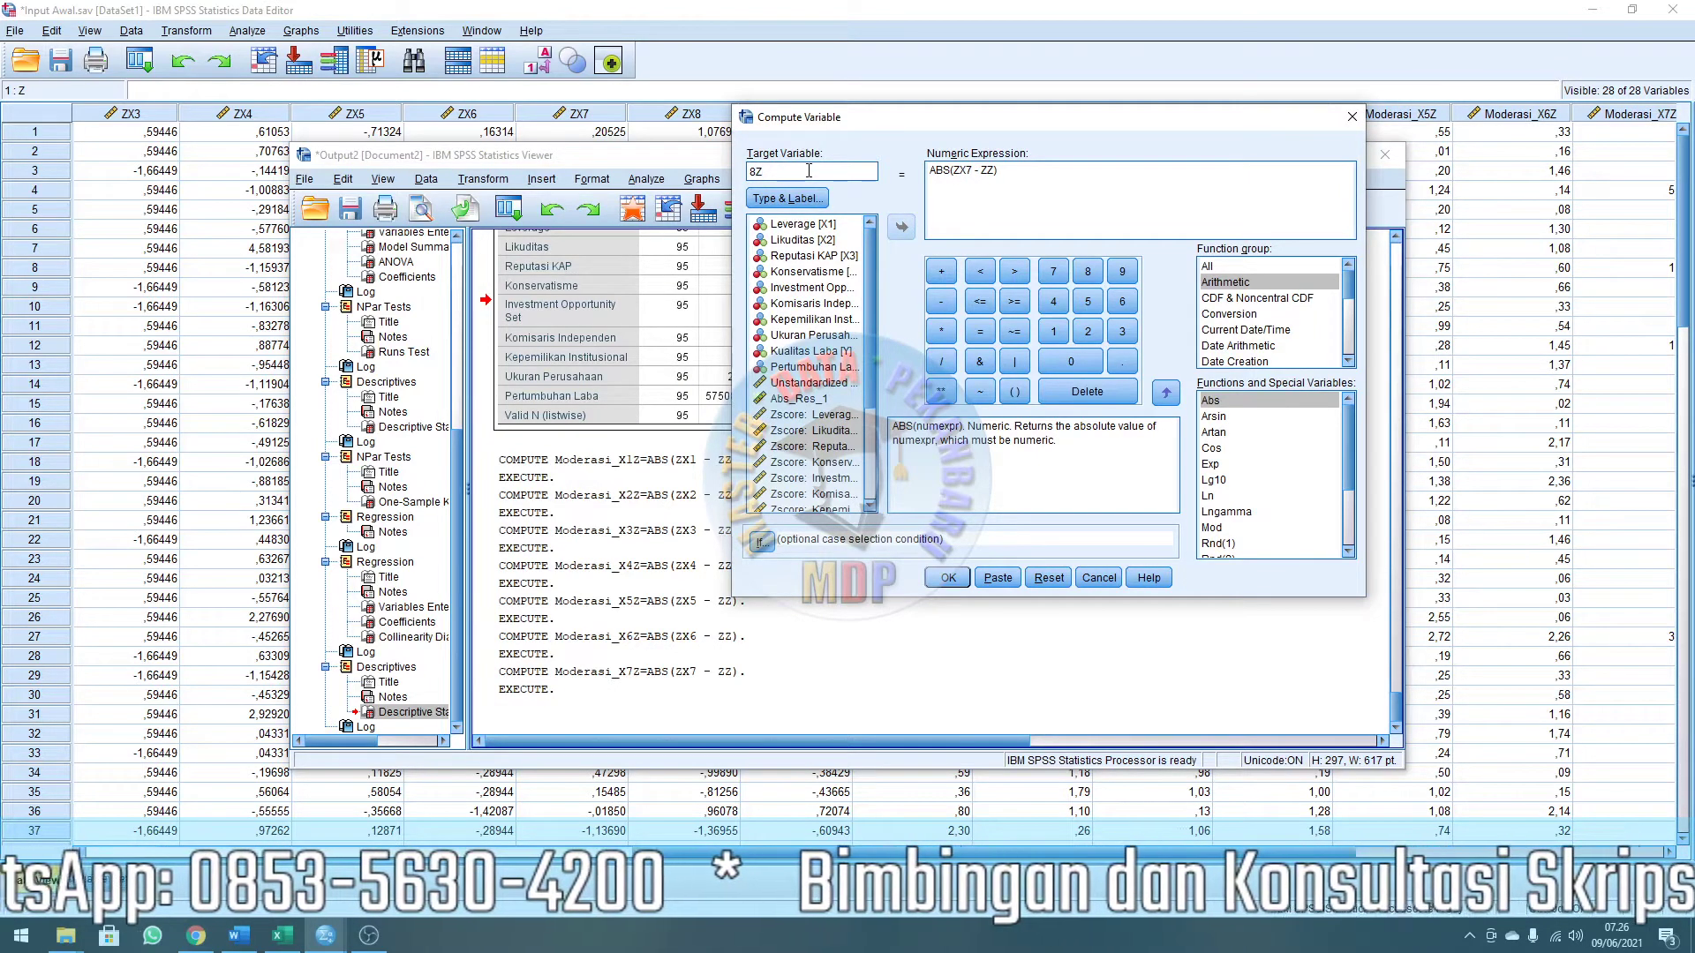
pyautogui.moveTo(787, 180); pyautogui.dragTo(749, 166)
pyautogui.write('Moderasi_X')
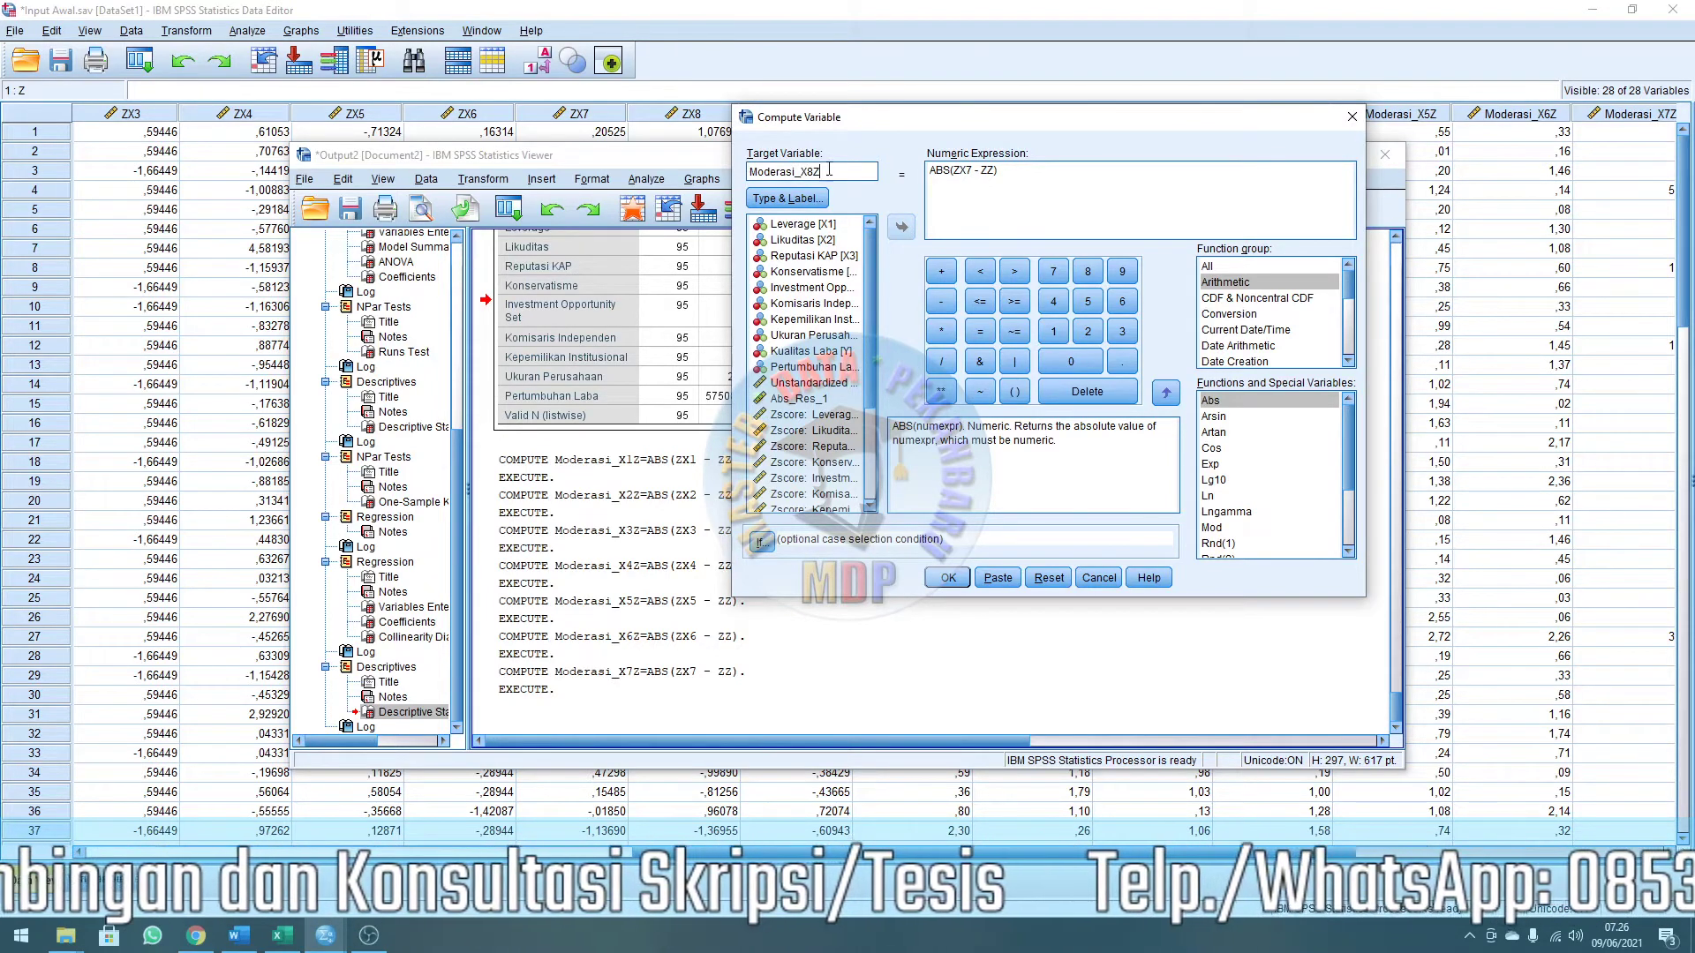
# Compute the Moderasi_X8Z variable with the numeric expression ABS(ZX8 - ZZ) and check the new columns in the data.
pyautogui.click(970, 170)
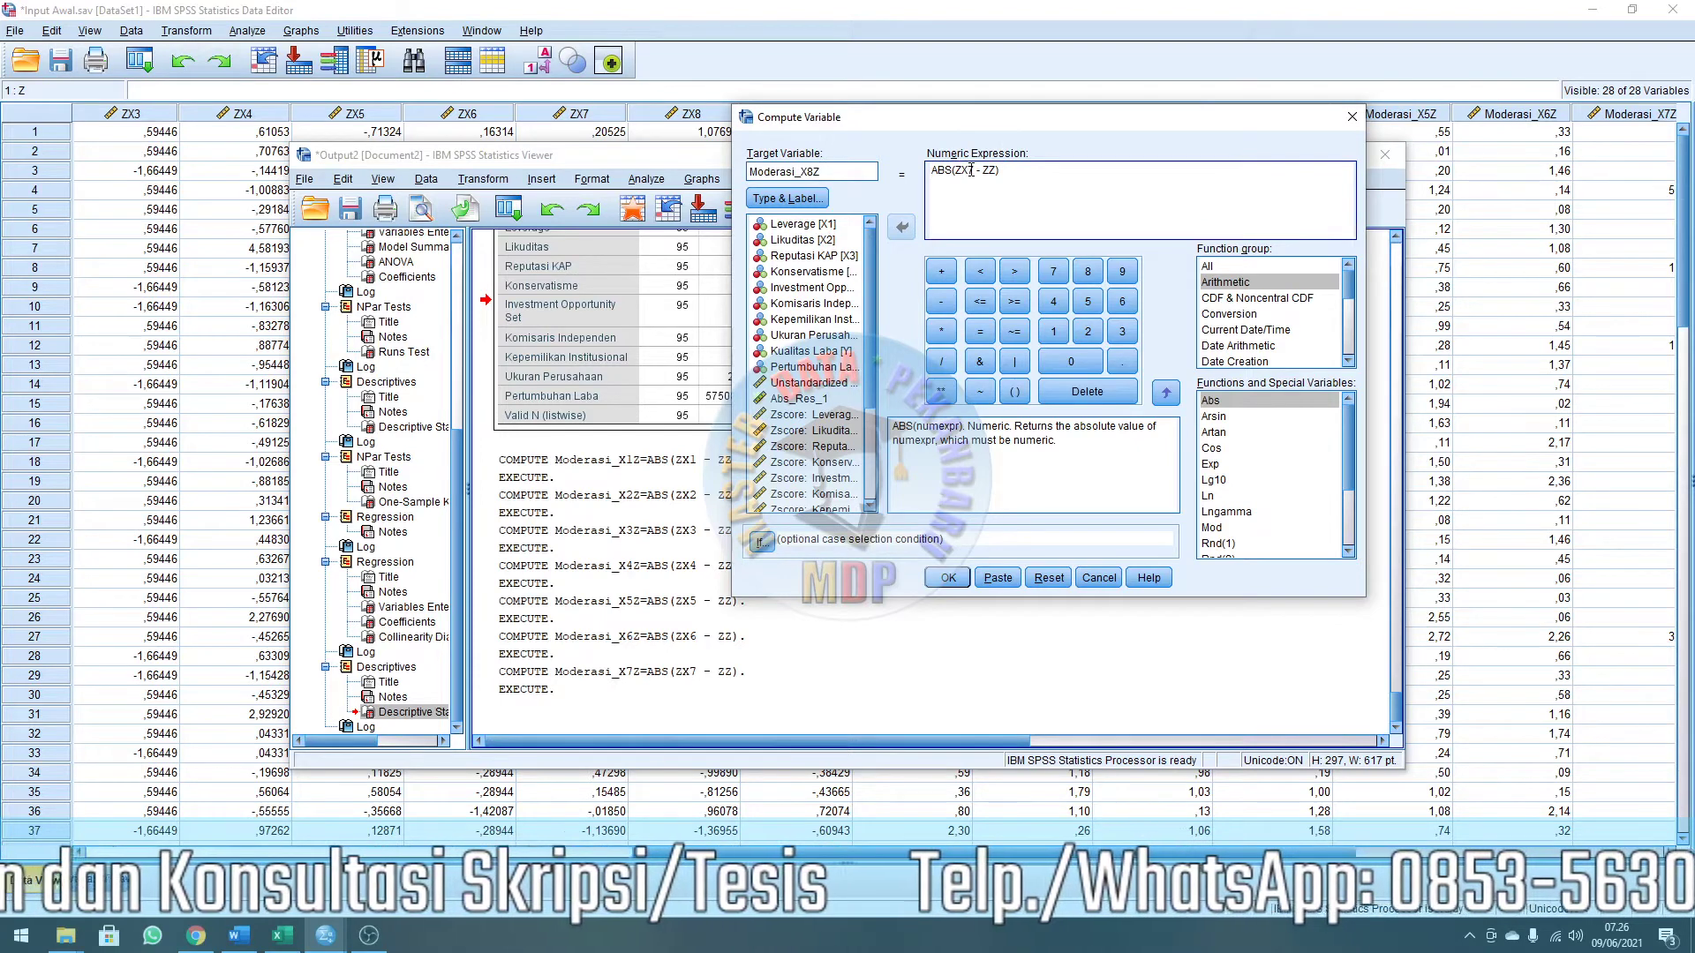
pyautogui.moveTo(968, 170); pyautogui.dragTo(977, 170)
pyautogui.write('8')
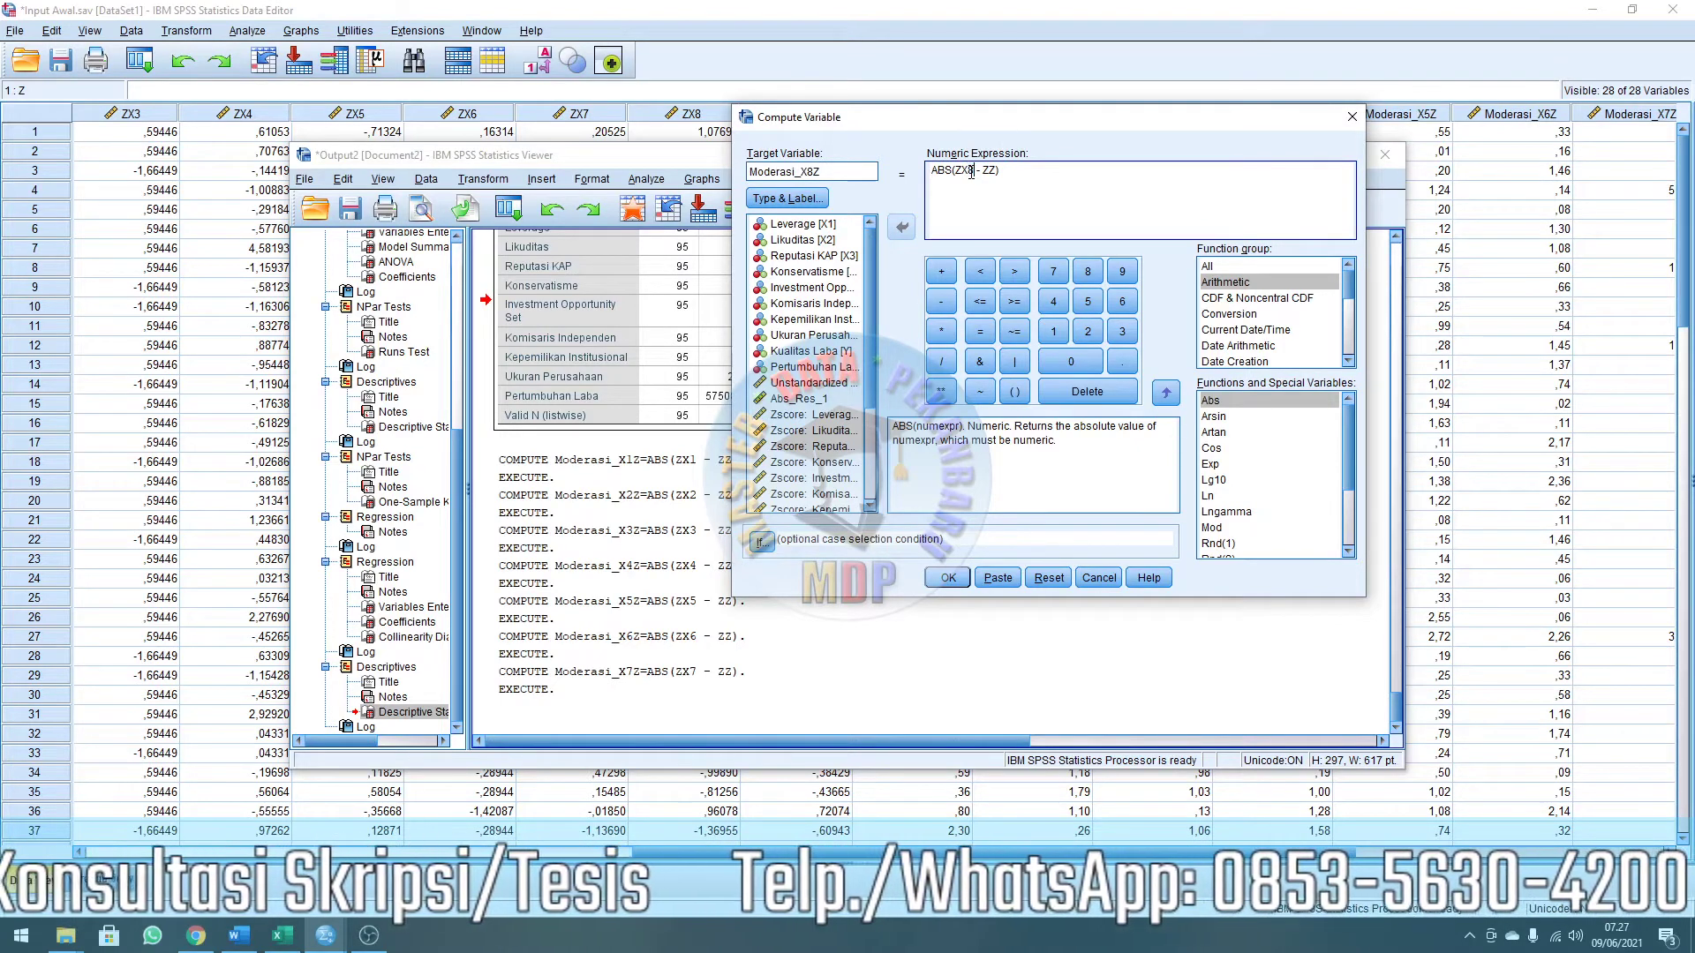
pyautogui.click(950, 578)
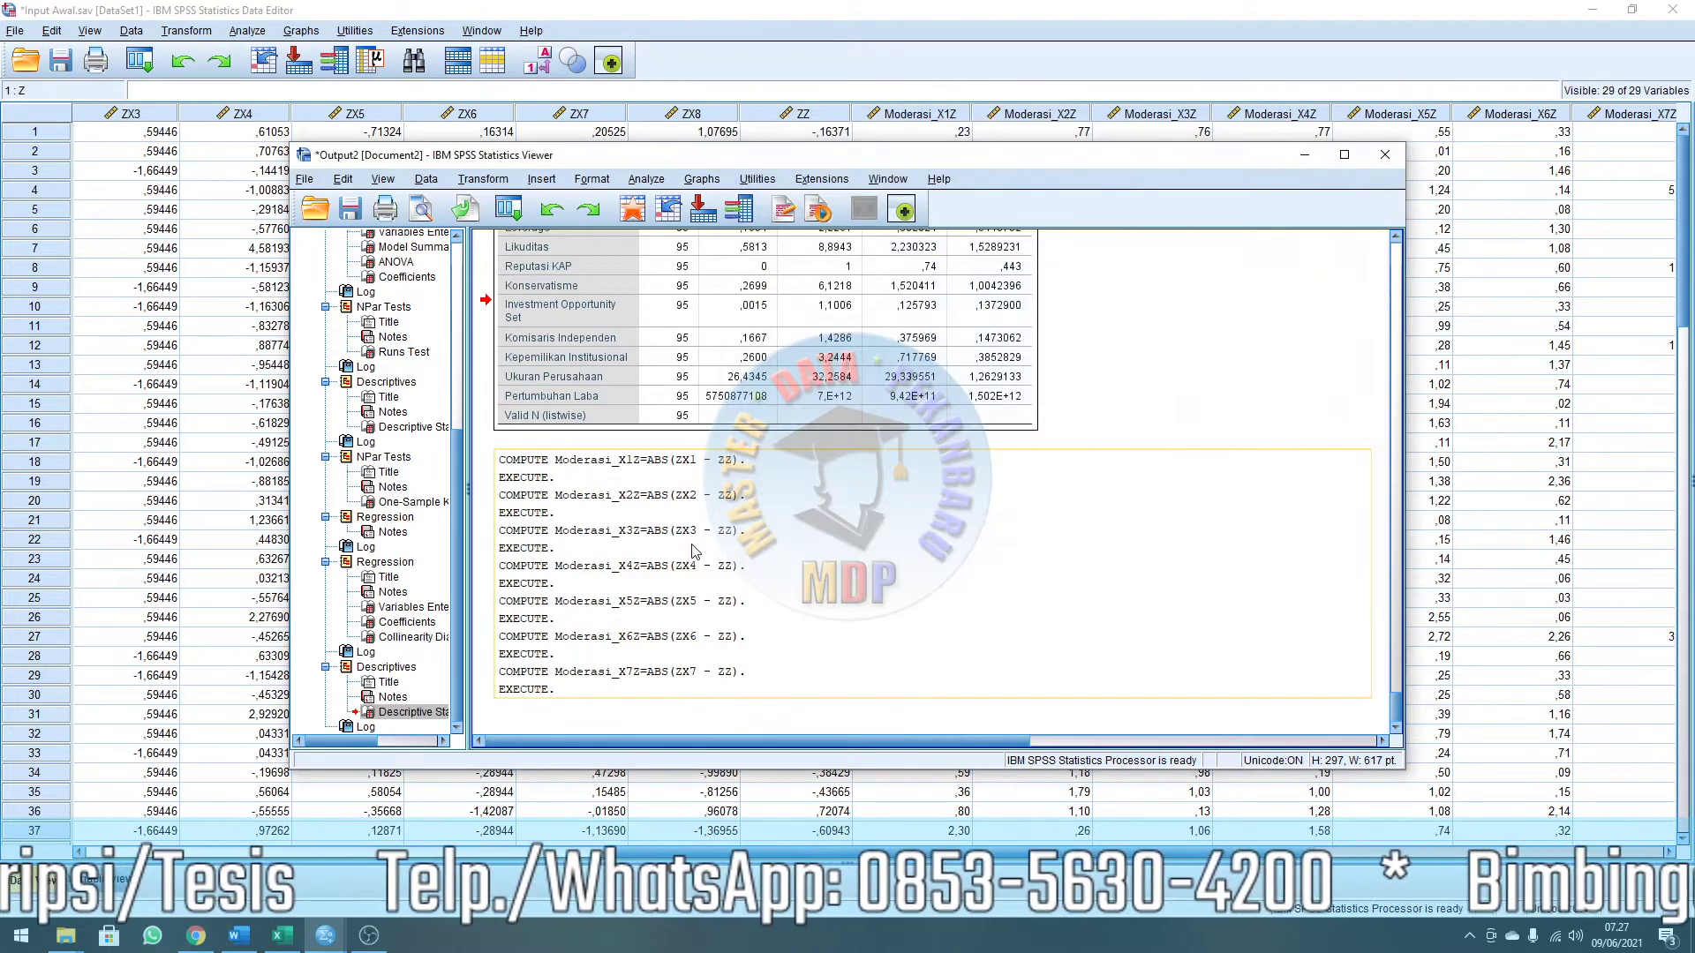
pyautogui.scroll(-2, 688, 490)
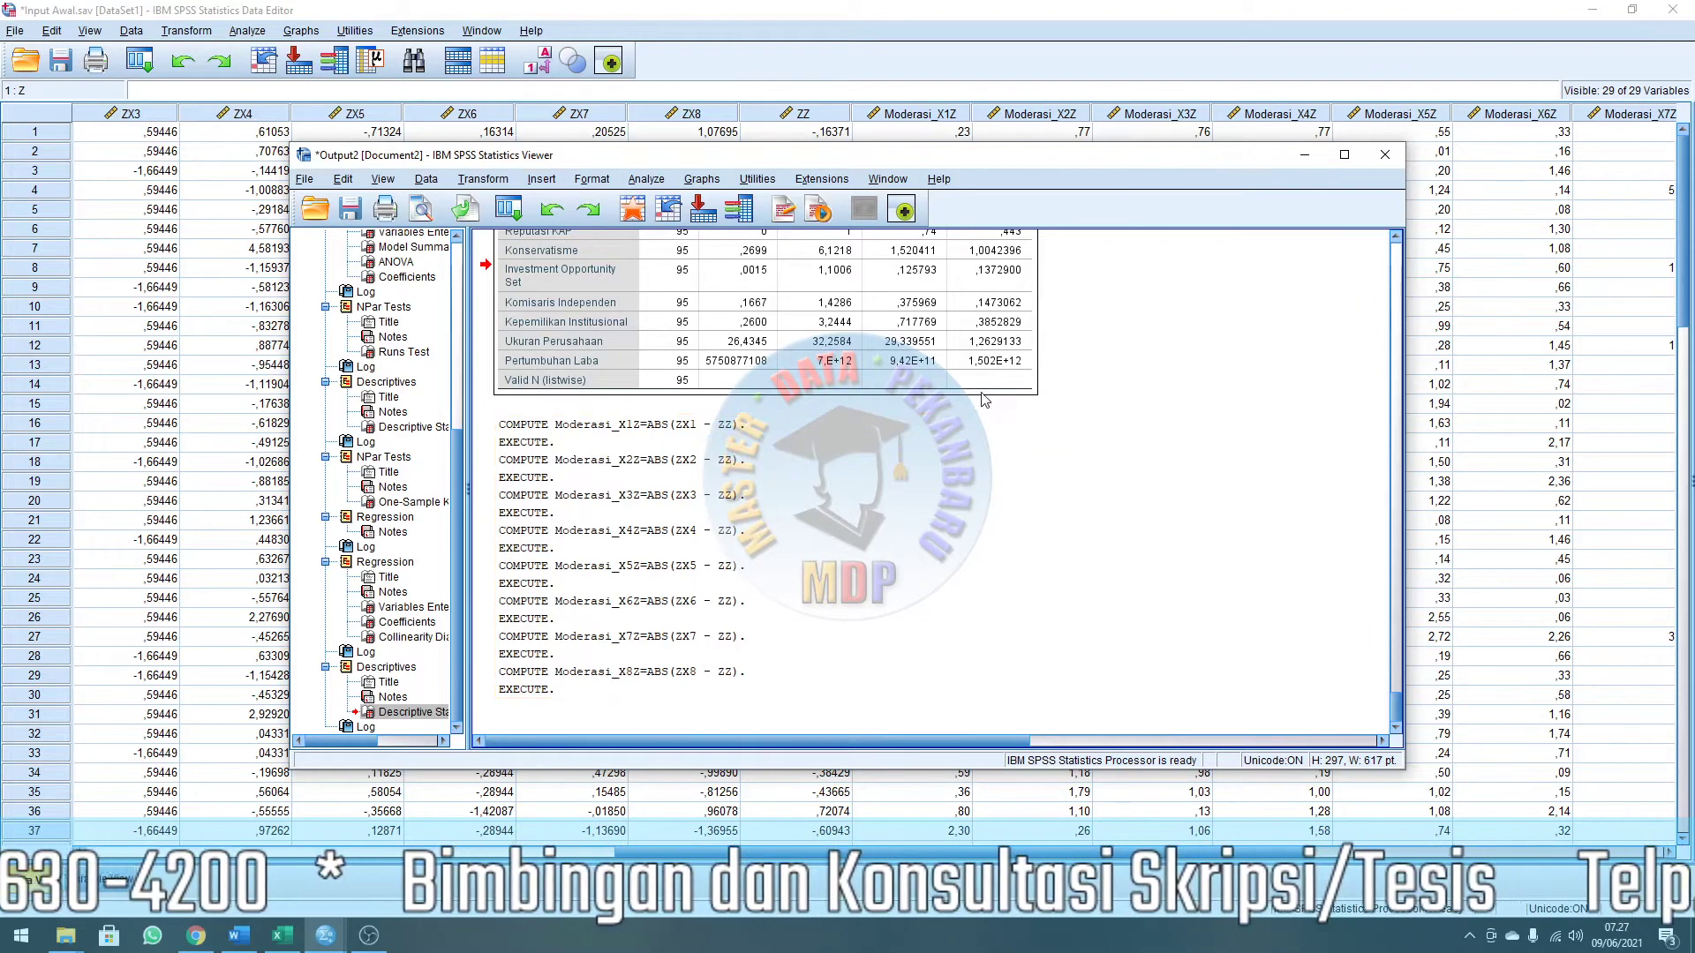
pyautogui.click(1119, 43)
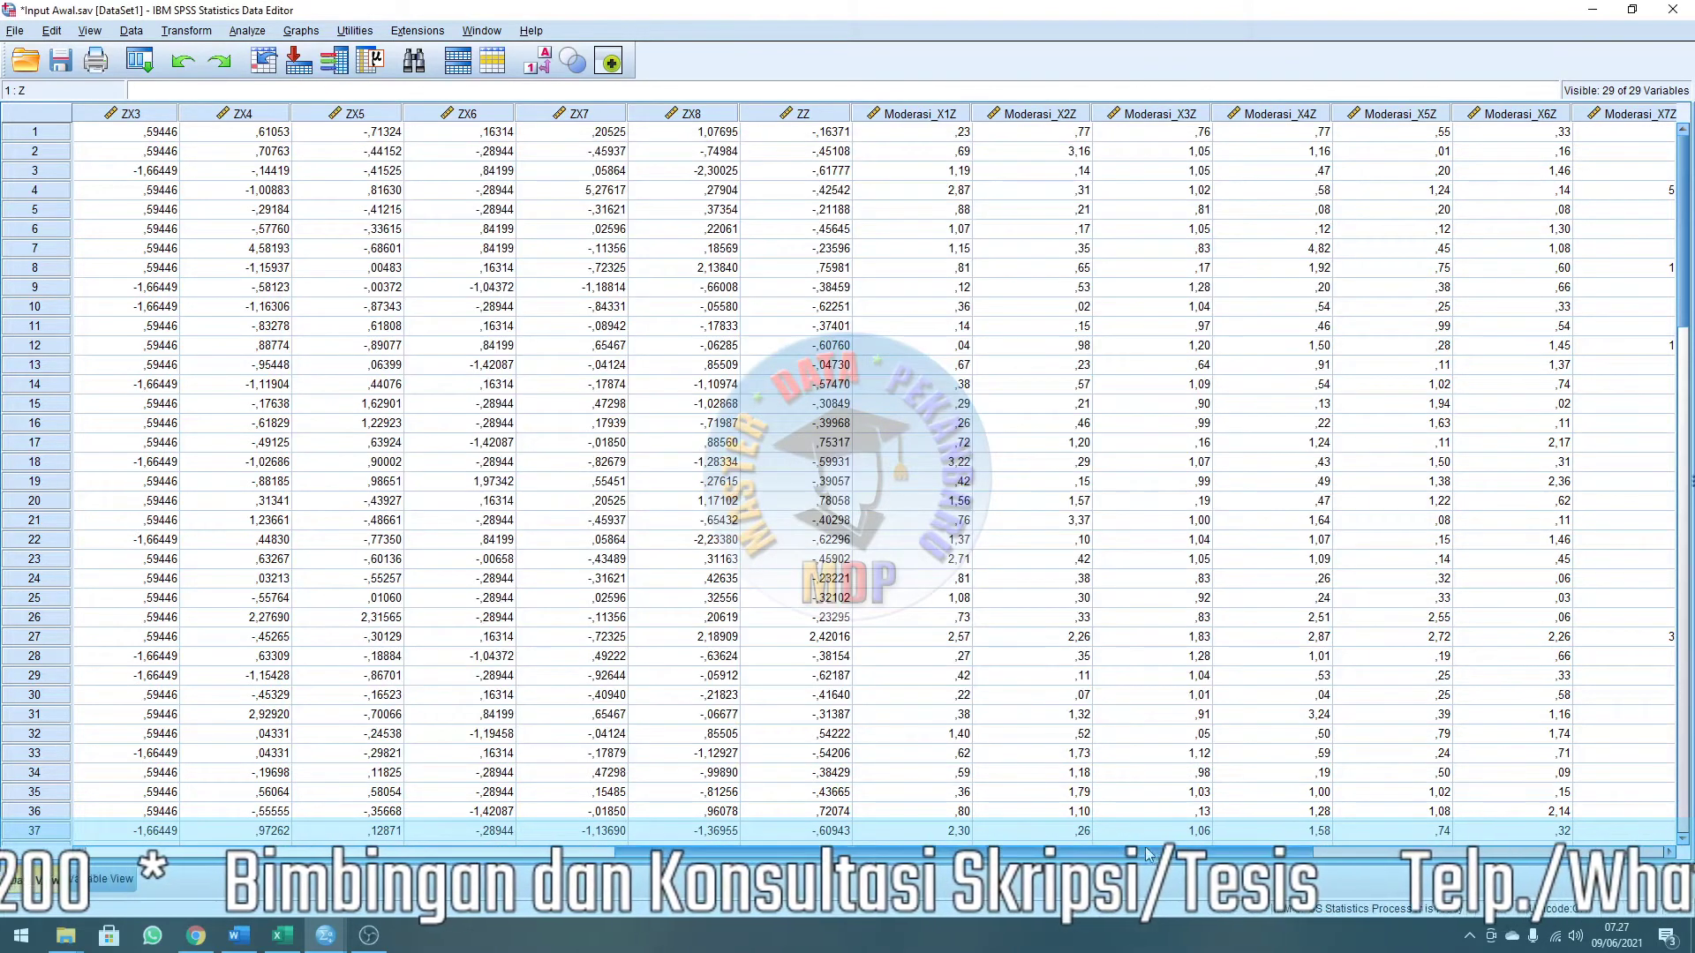
pyautogui.hscroll(3, 1147, 852)
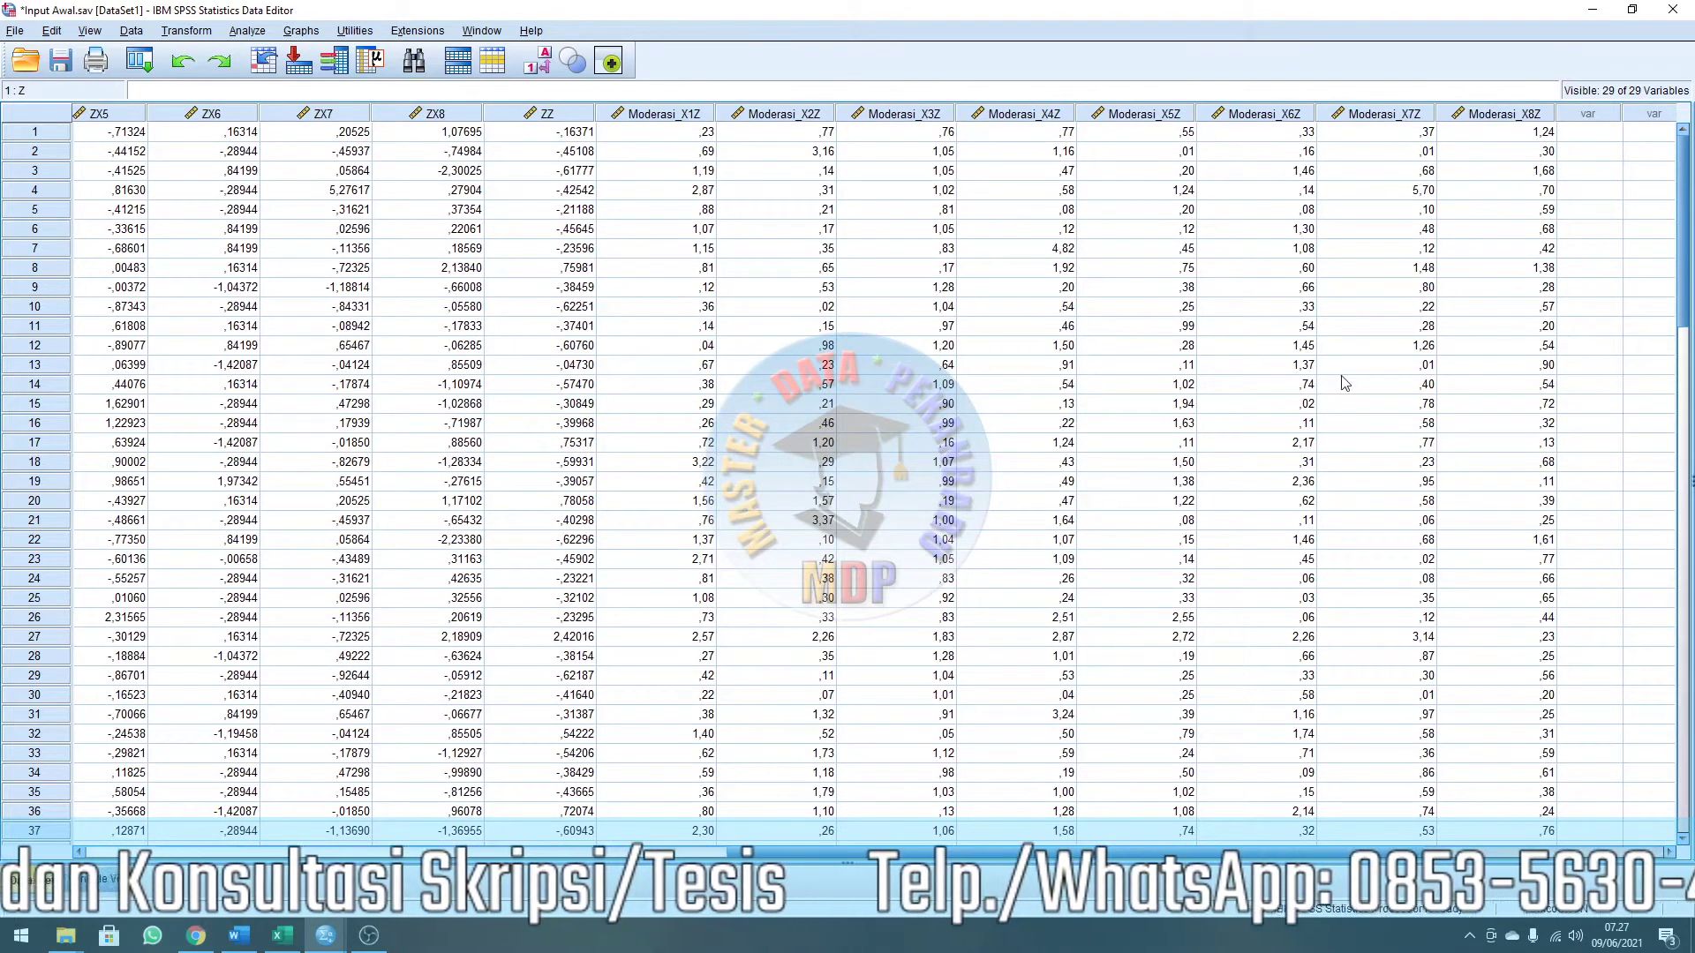
pyautogui.moveTo(1110, 856); pyautogui.dragTo(388, 847)
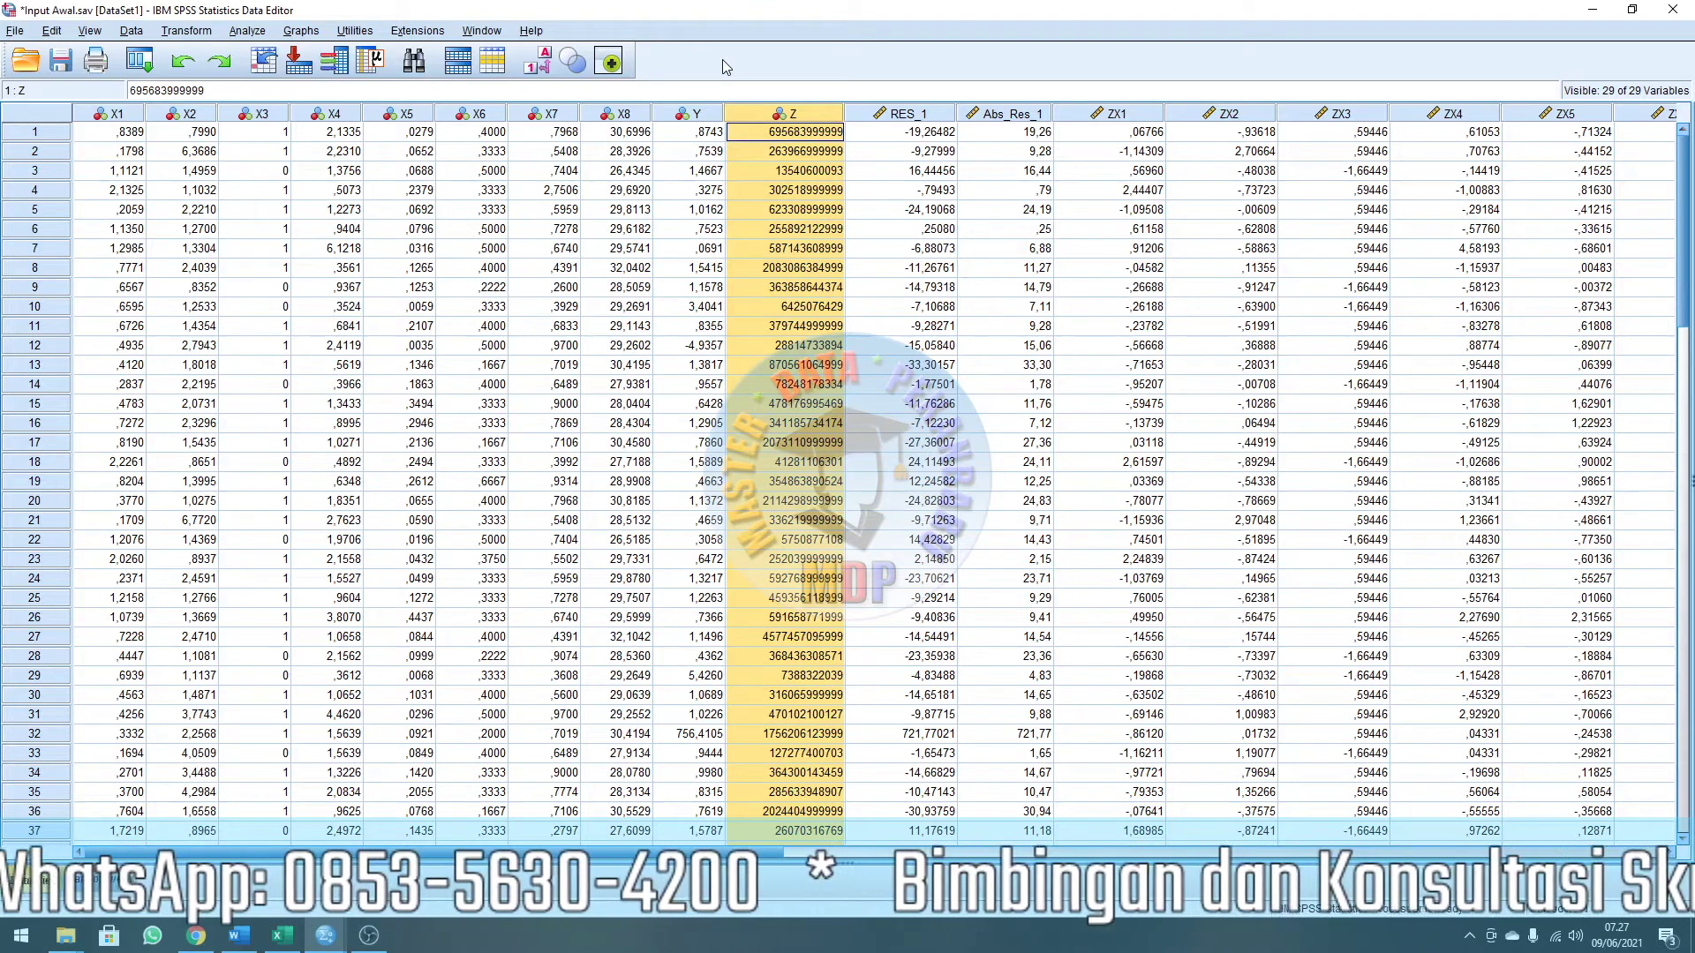
# Start a Linear Regression with all earlier settings reset and assign Kualitas Laba [Y] as the dependent variable.
pyautogui.click(256, 31)
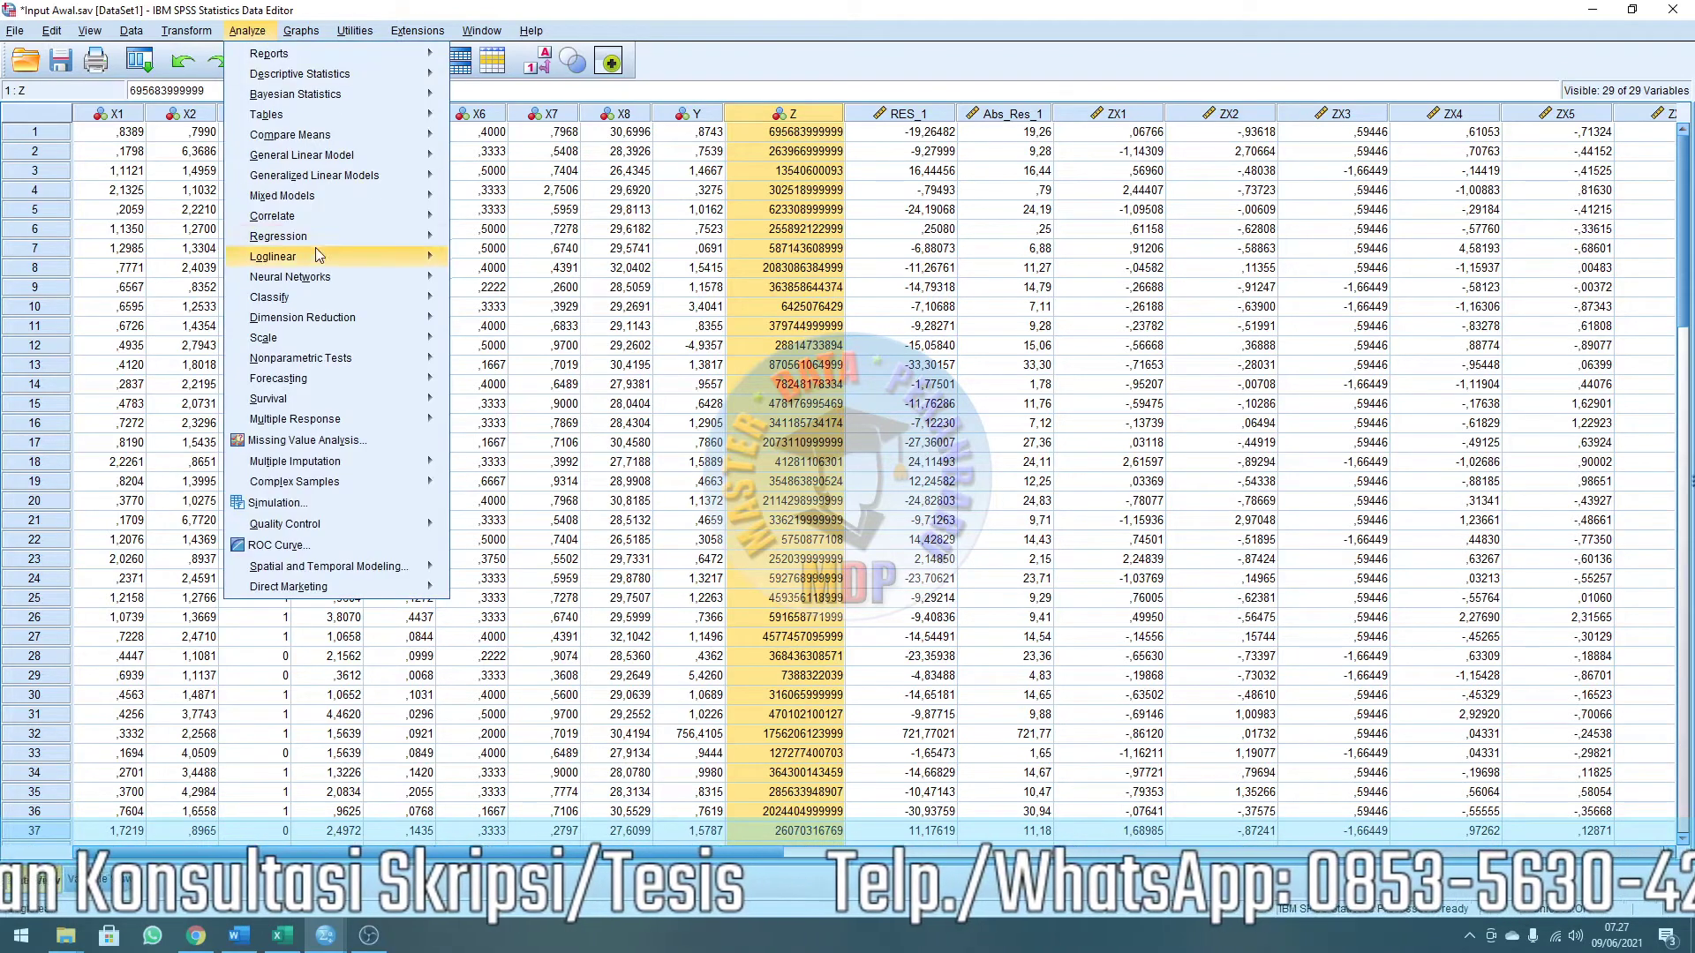
pyautogui.moveTo(350, 237)
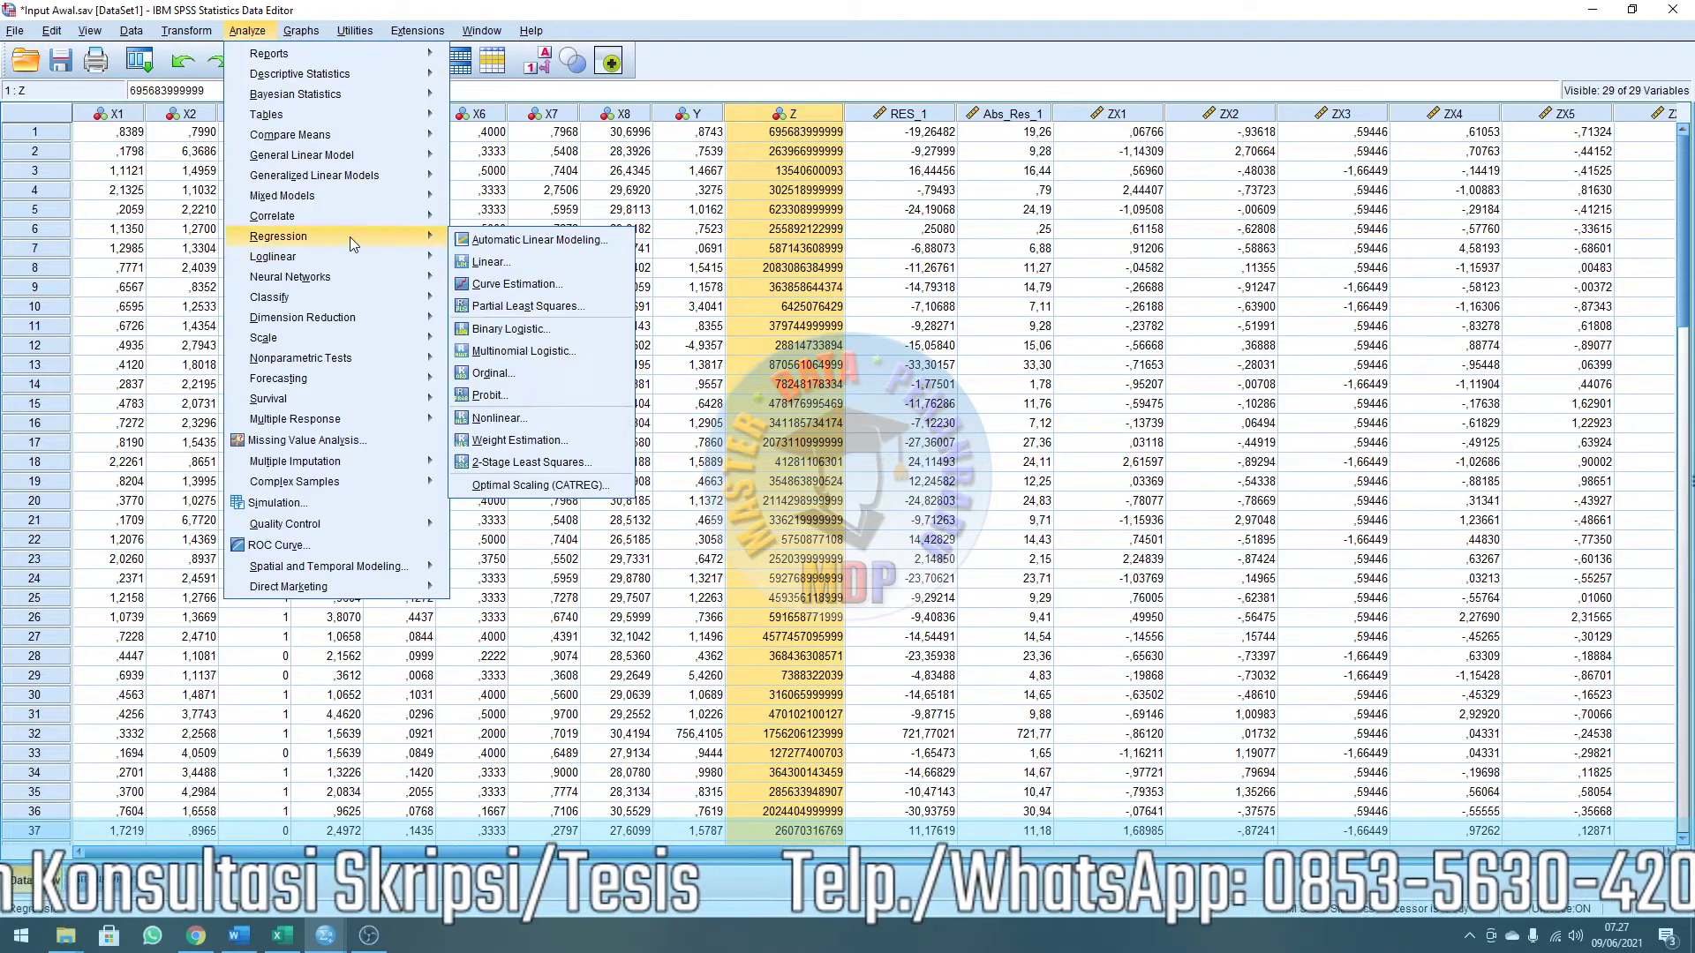
pyautogui.click(488, 263)
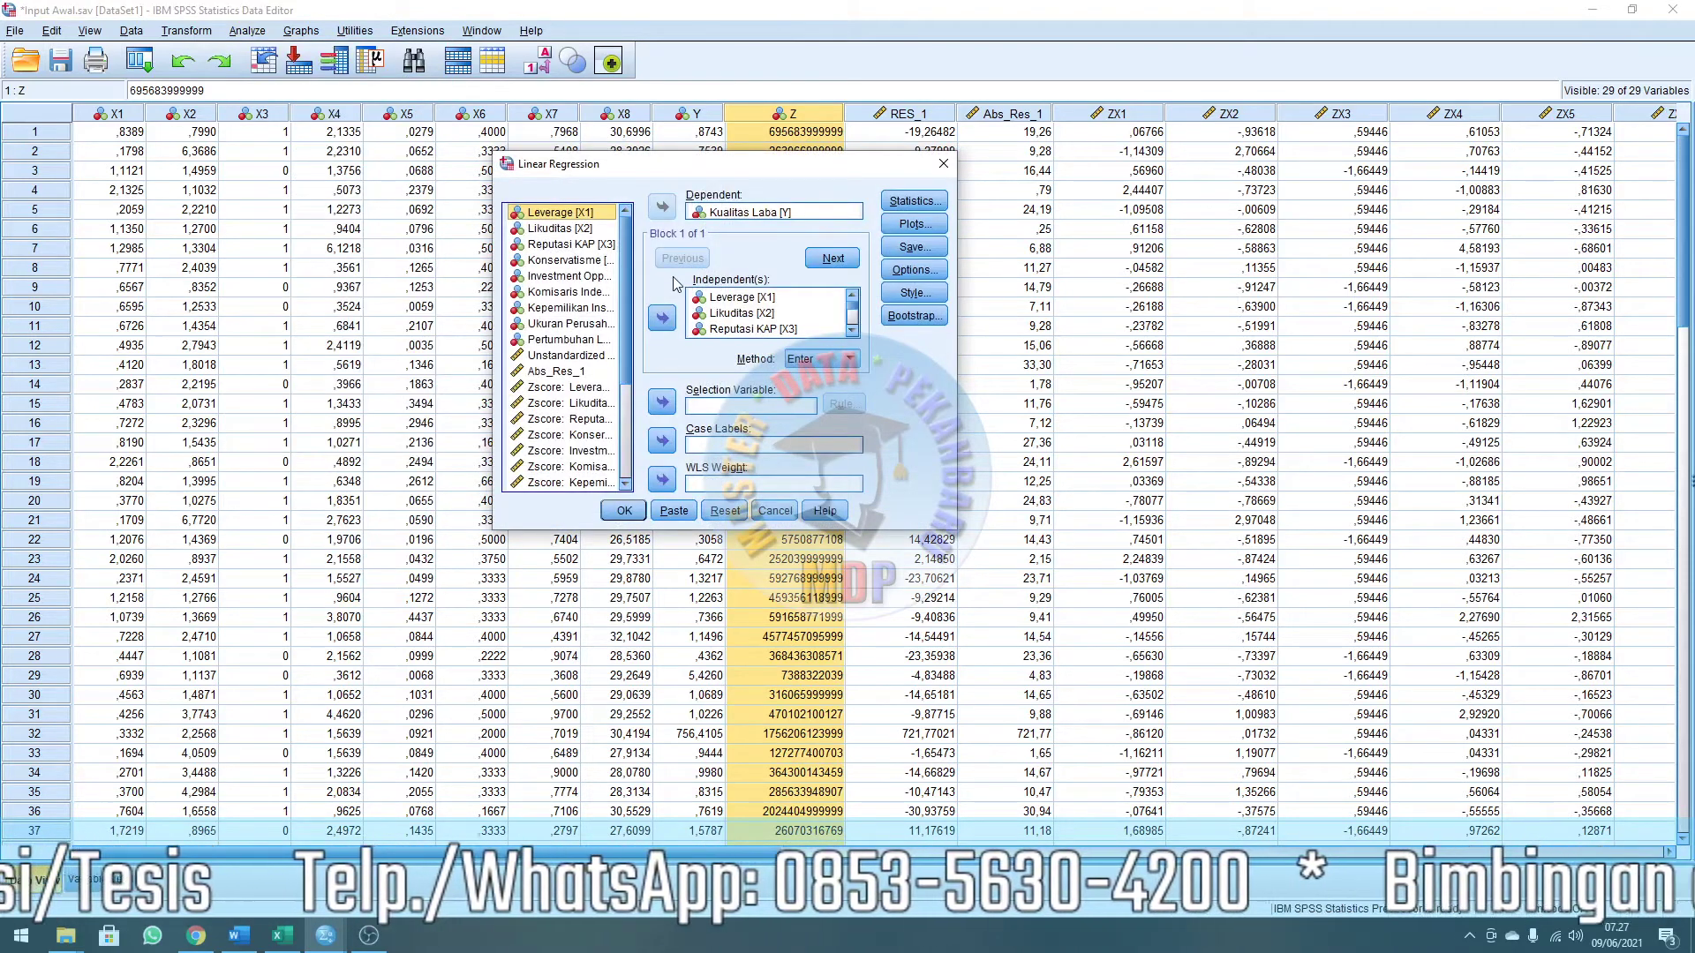
pyautogui.click(746, 214)
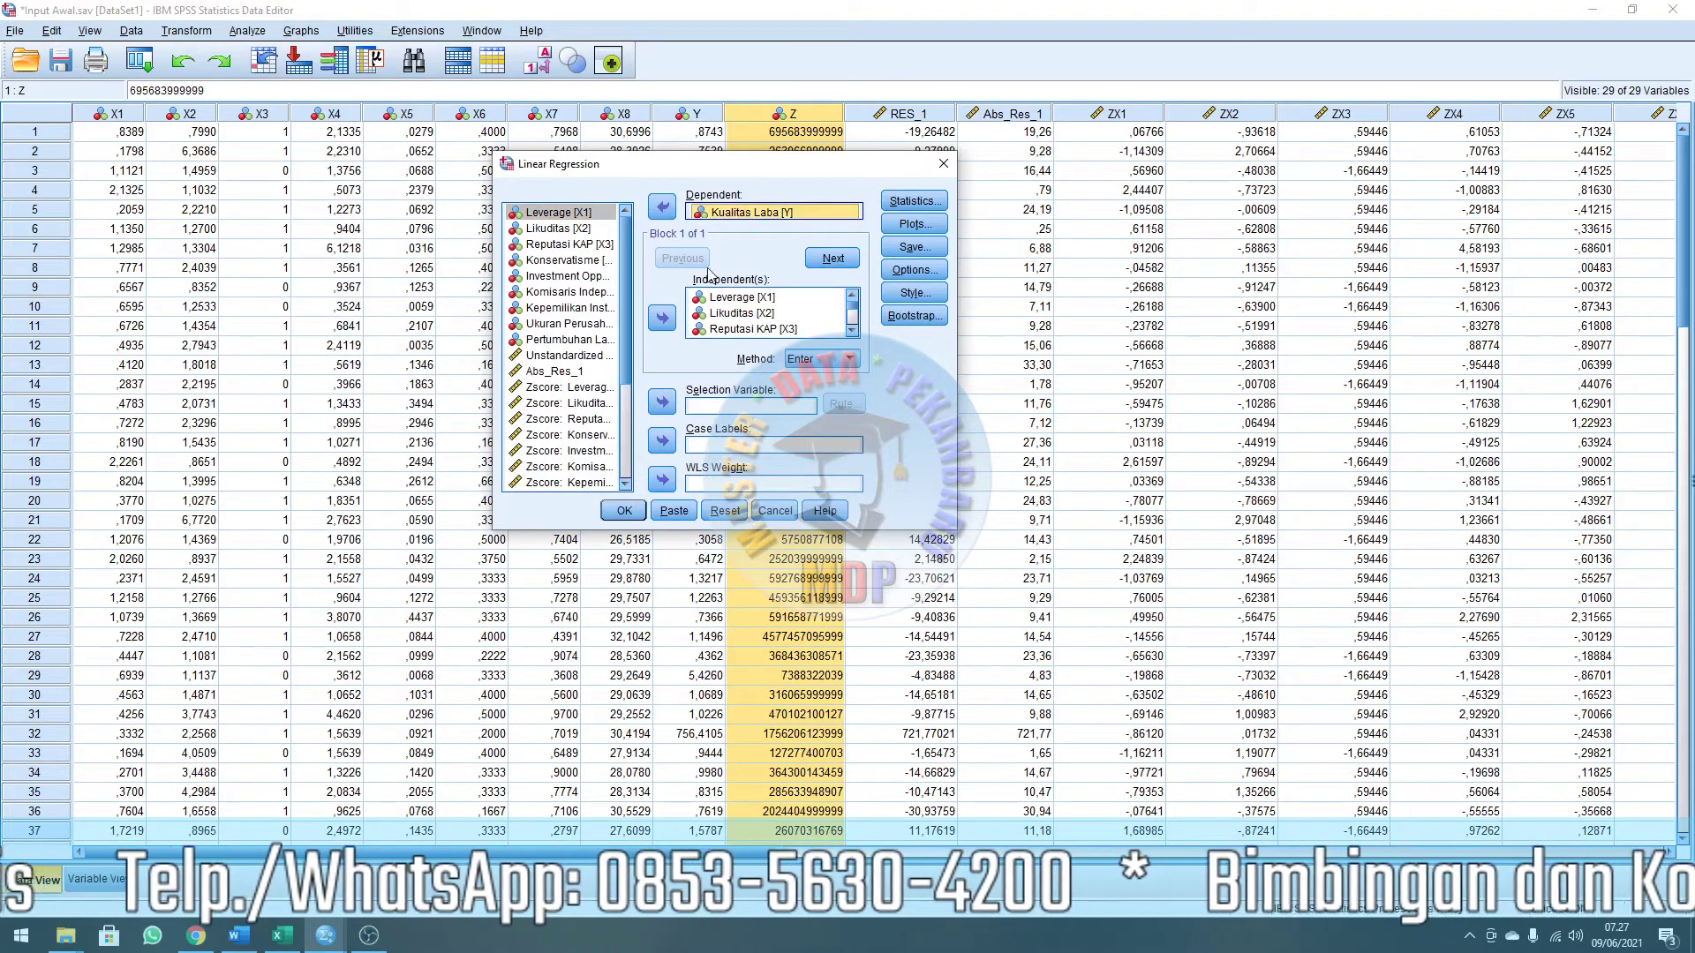
pyautogui.click(724, 510)
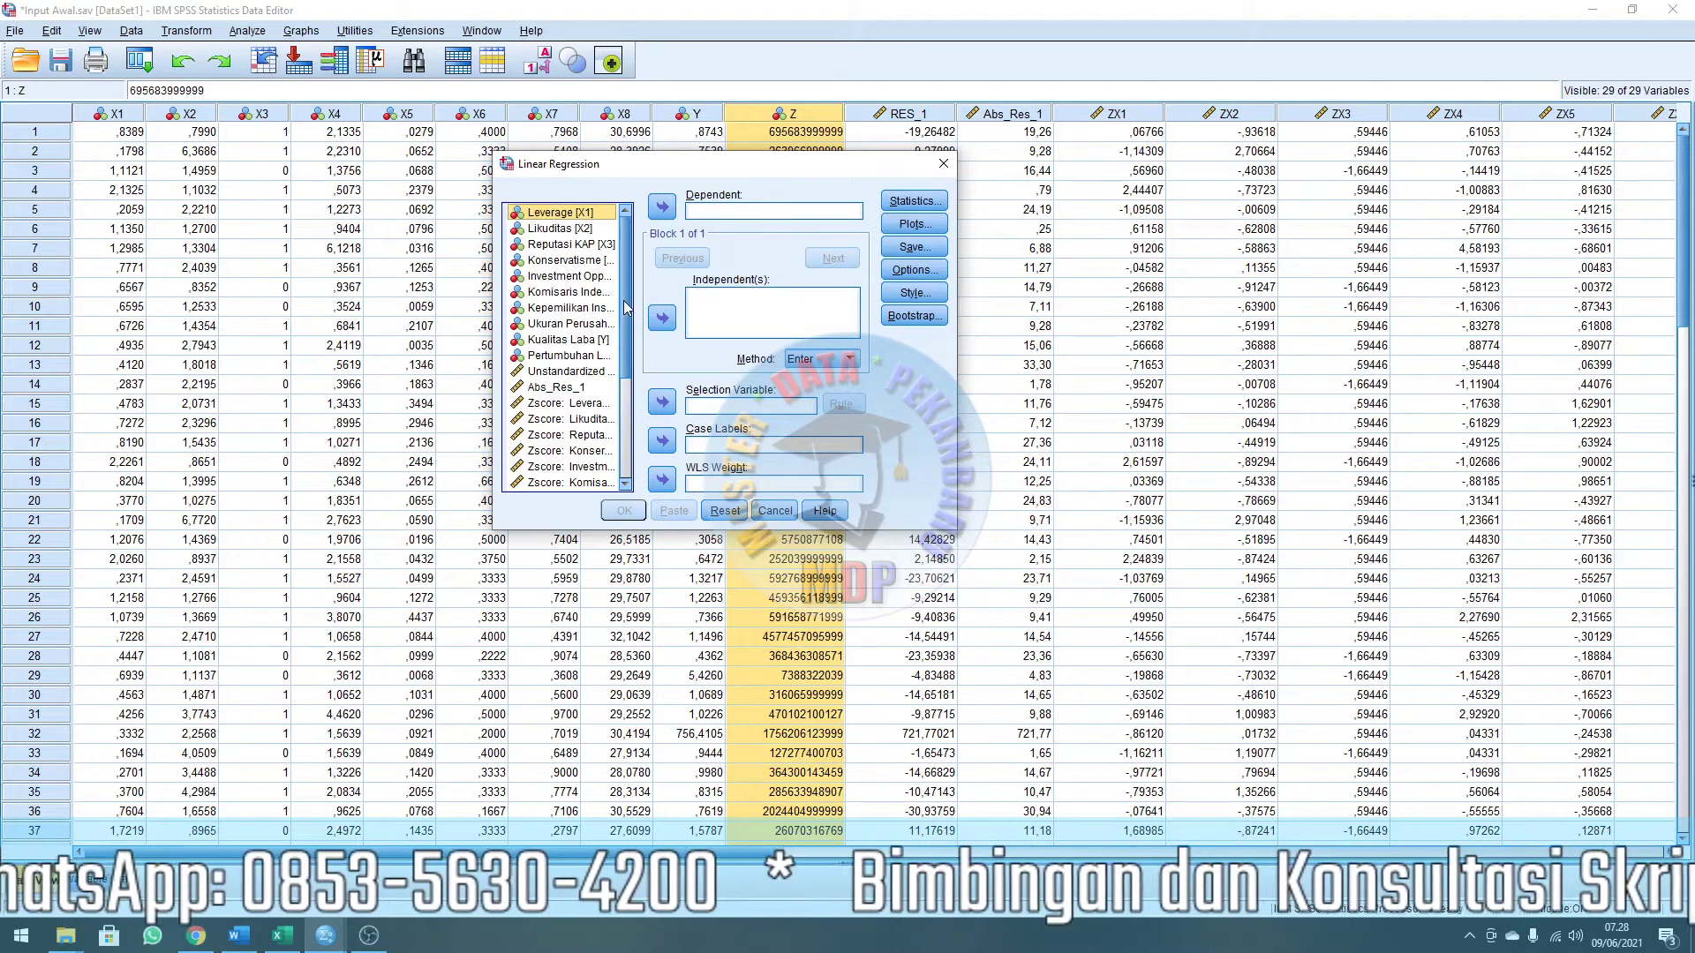
pyautogui.moveTo(626, 311)
pyautogui.mouseDown()
pyautogui.moveTo(640, 369)
pyautogui.moveTo(627, 432)
pyautogui.moveTo(627, 319)
pyautogui.mouseUp()
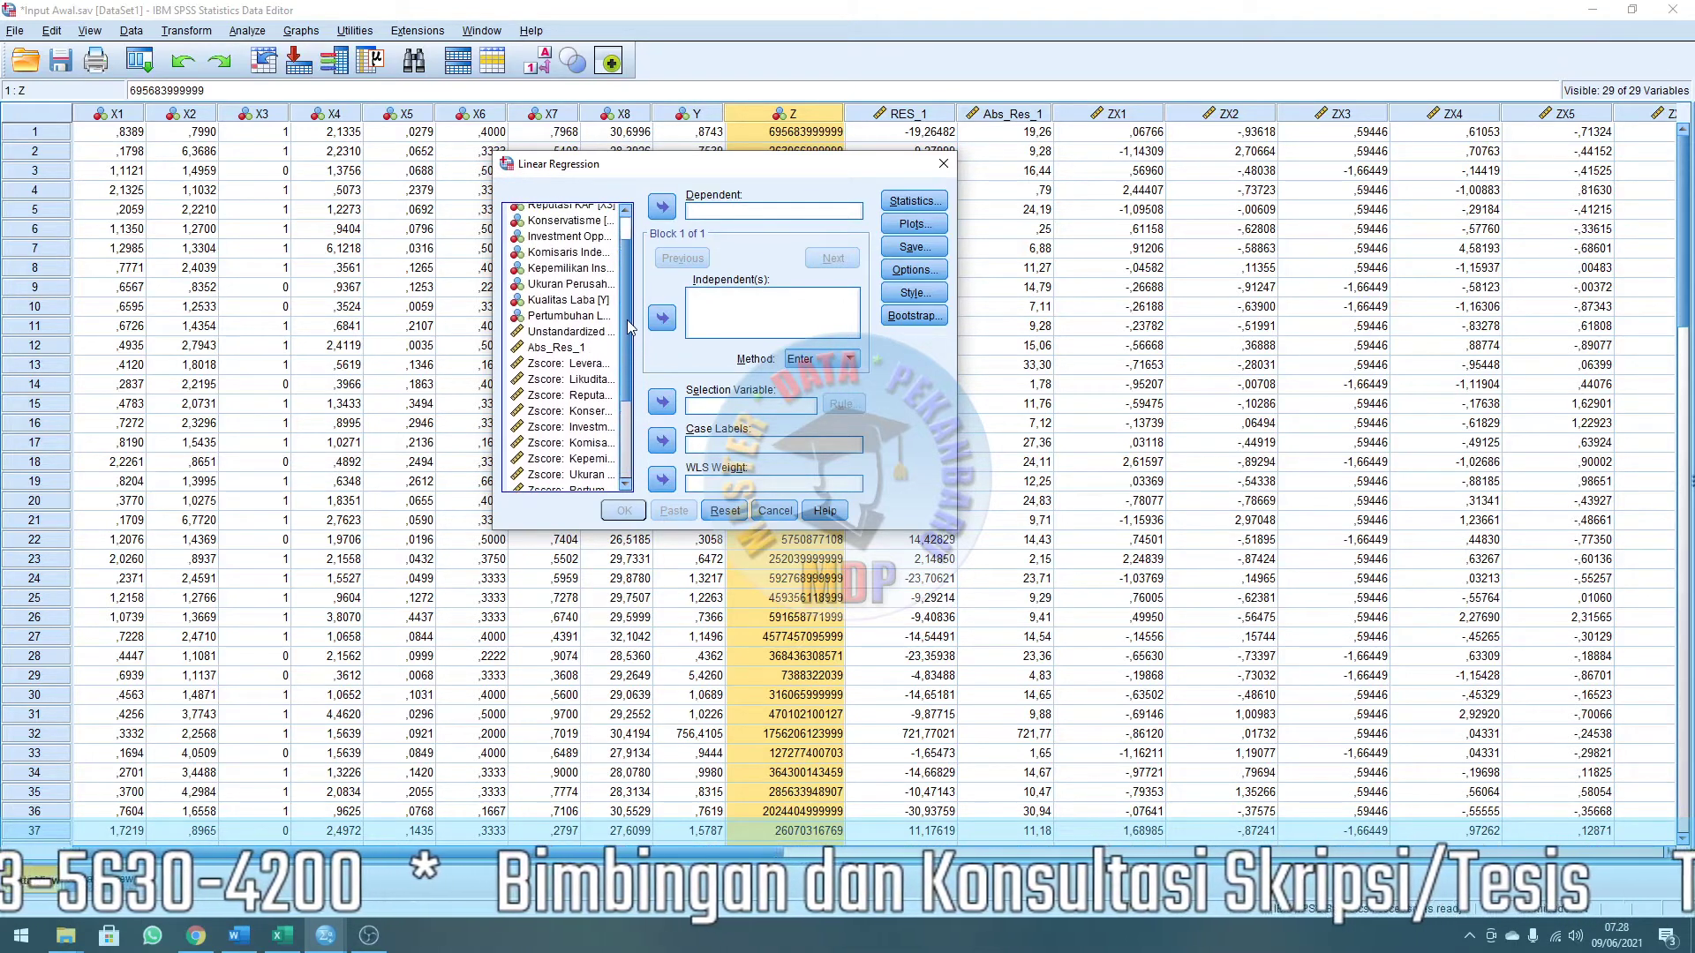
pyautogui.click(603, 301)
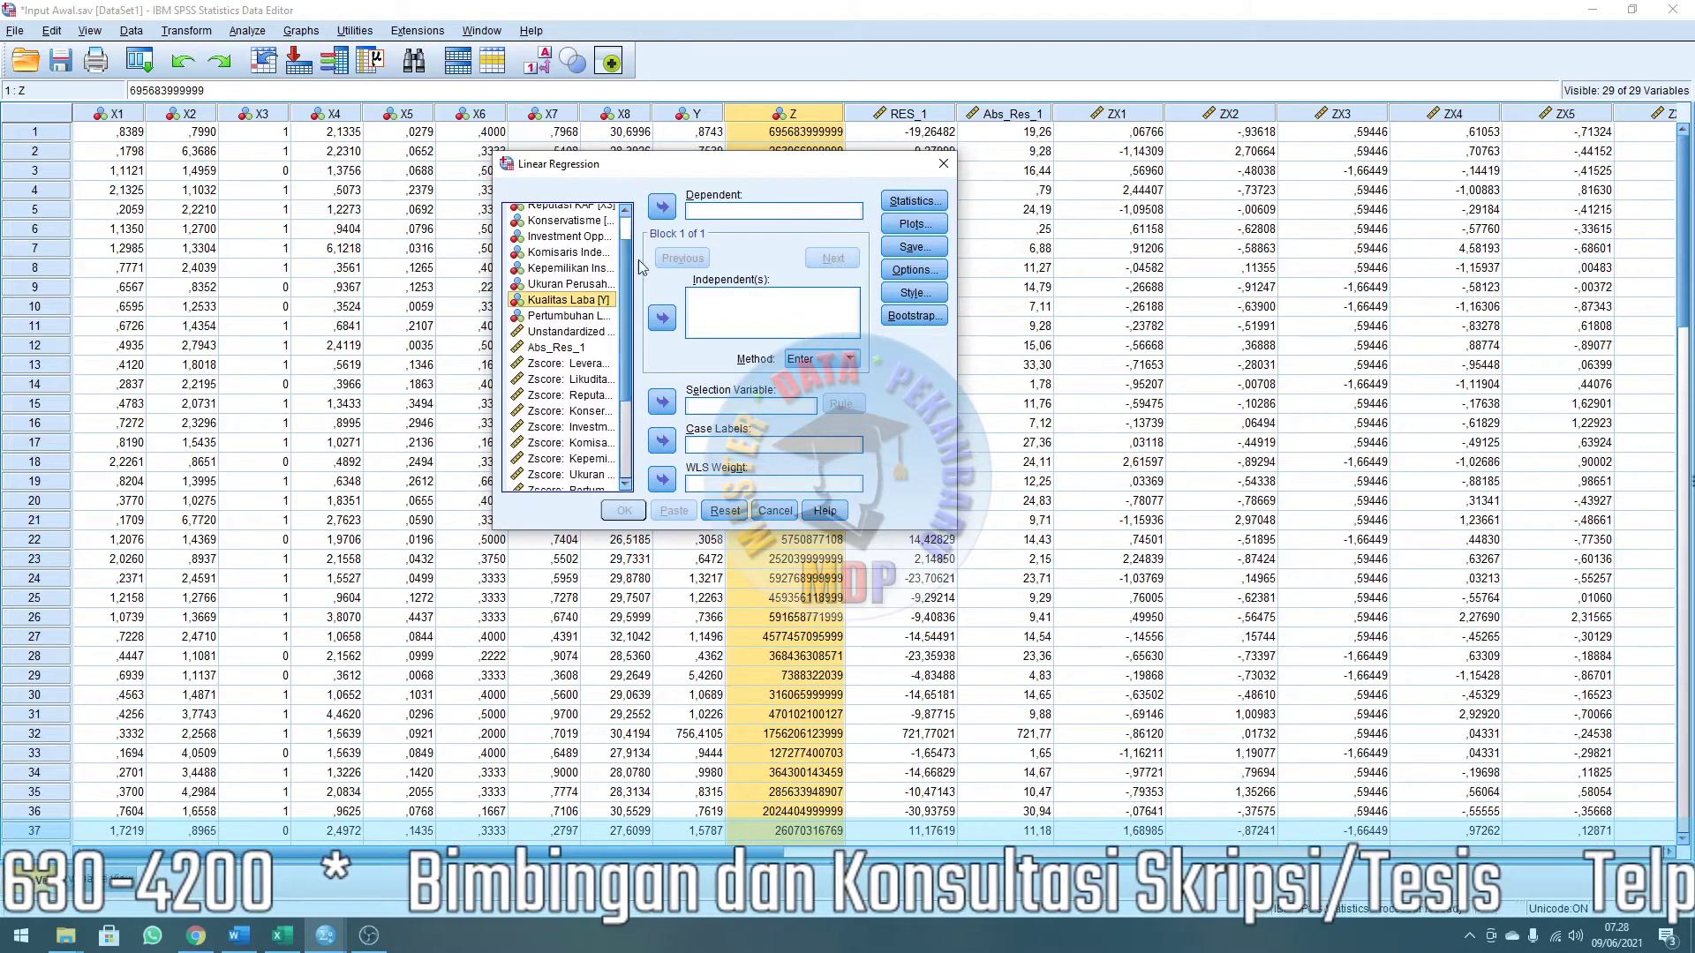
pyautogui.click(662, 207)
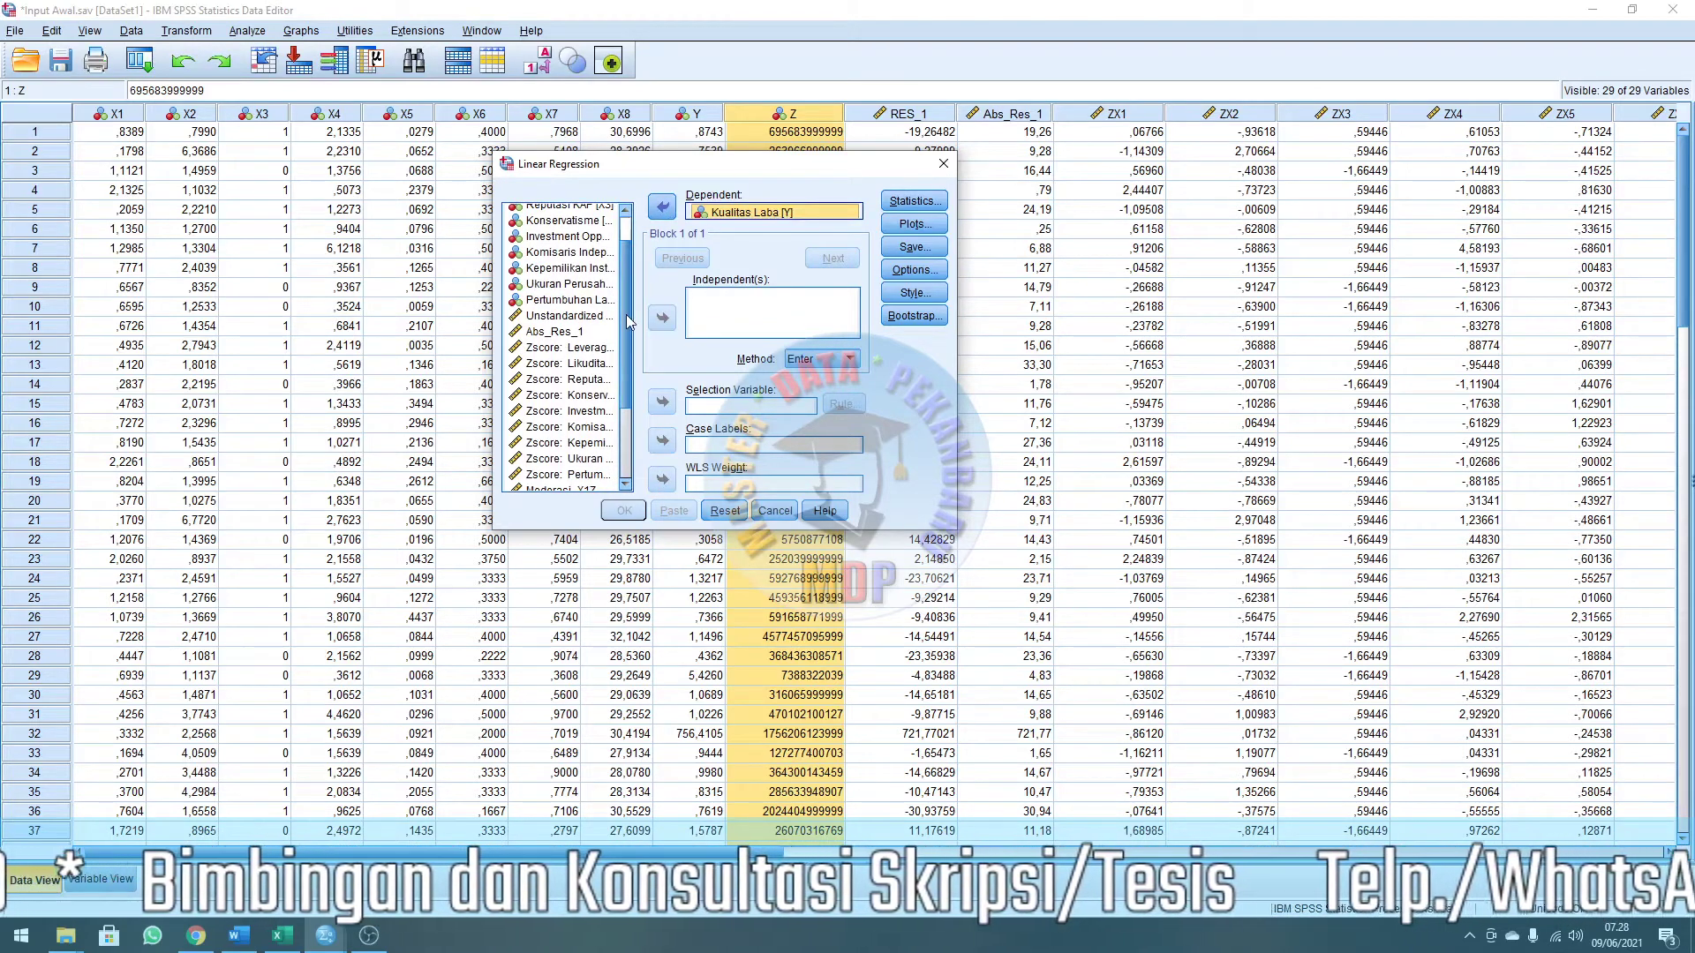
# Add all the Zscore variables, from Leverage through Pertumbuhan Laba, and Moderasi_X1Z to Moderasi_X8Z as independent variables of the regression.
pyautogui.moveTo(627, 314); pyautogui.dragTo(623, 362)
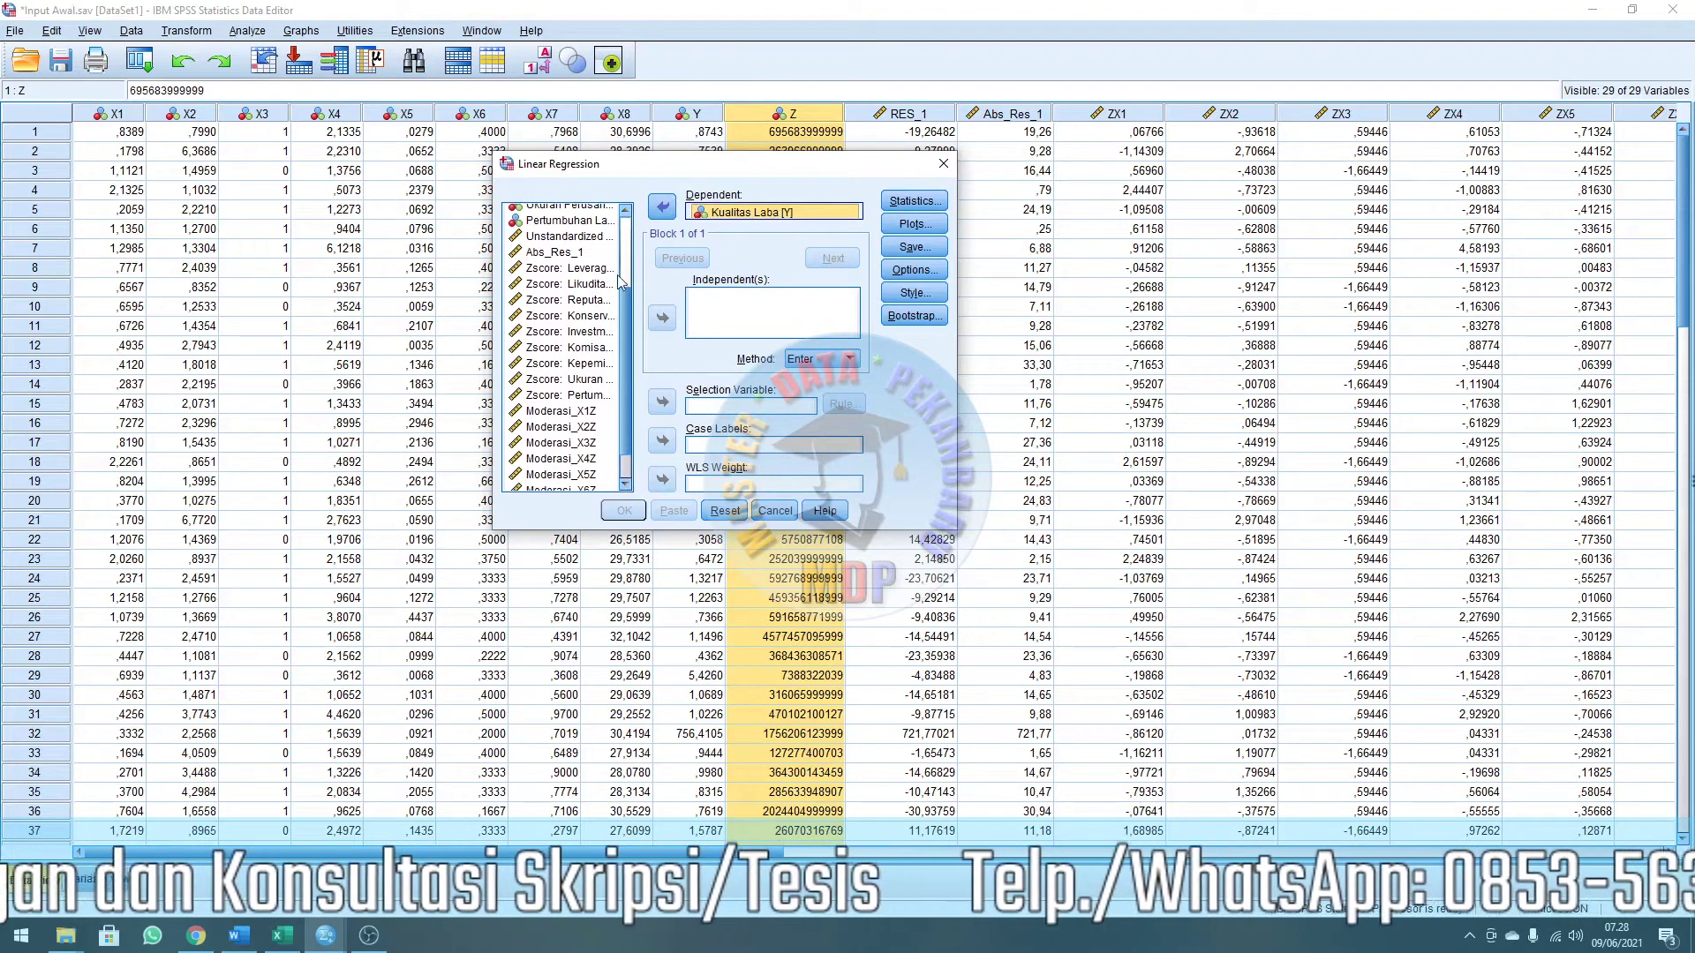
pyautogui.click(578, 270)
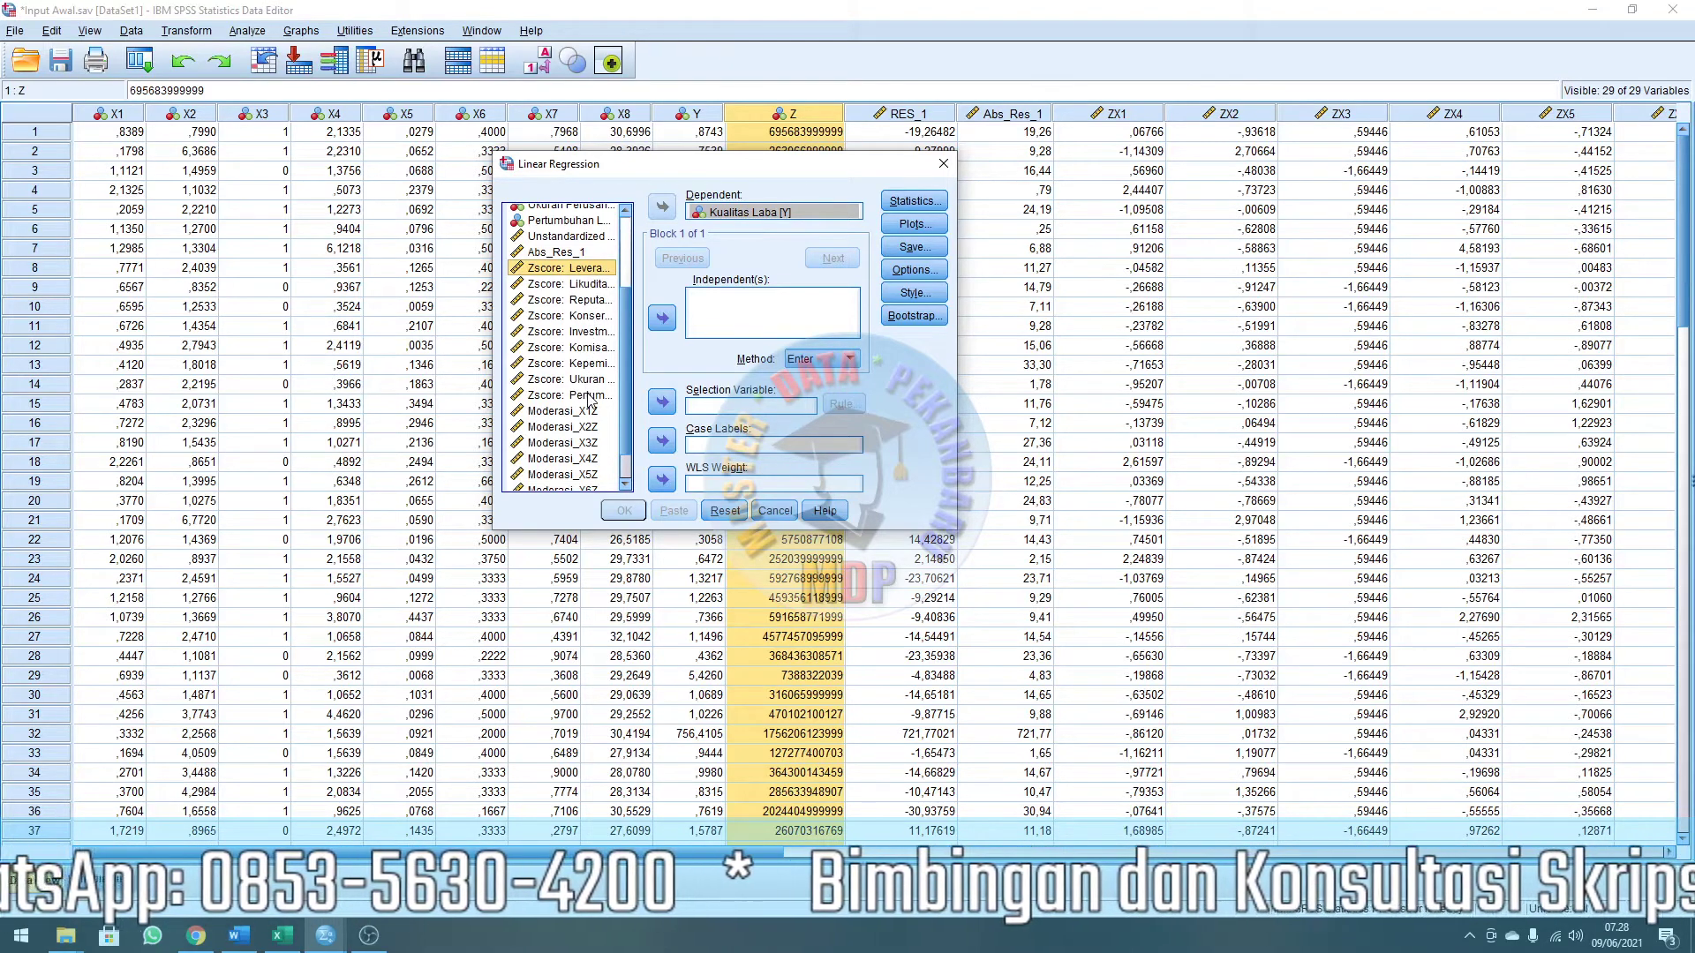
pyautogui.scroll(-2, 617, 394)
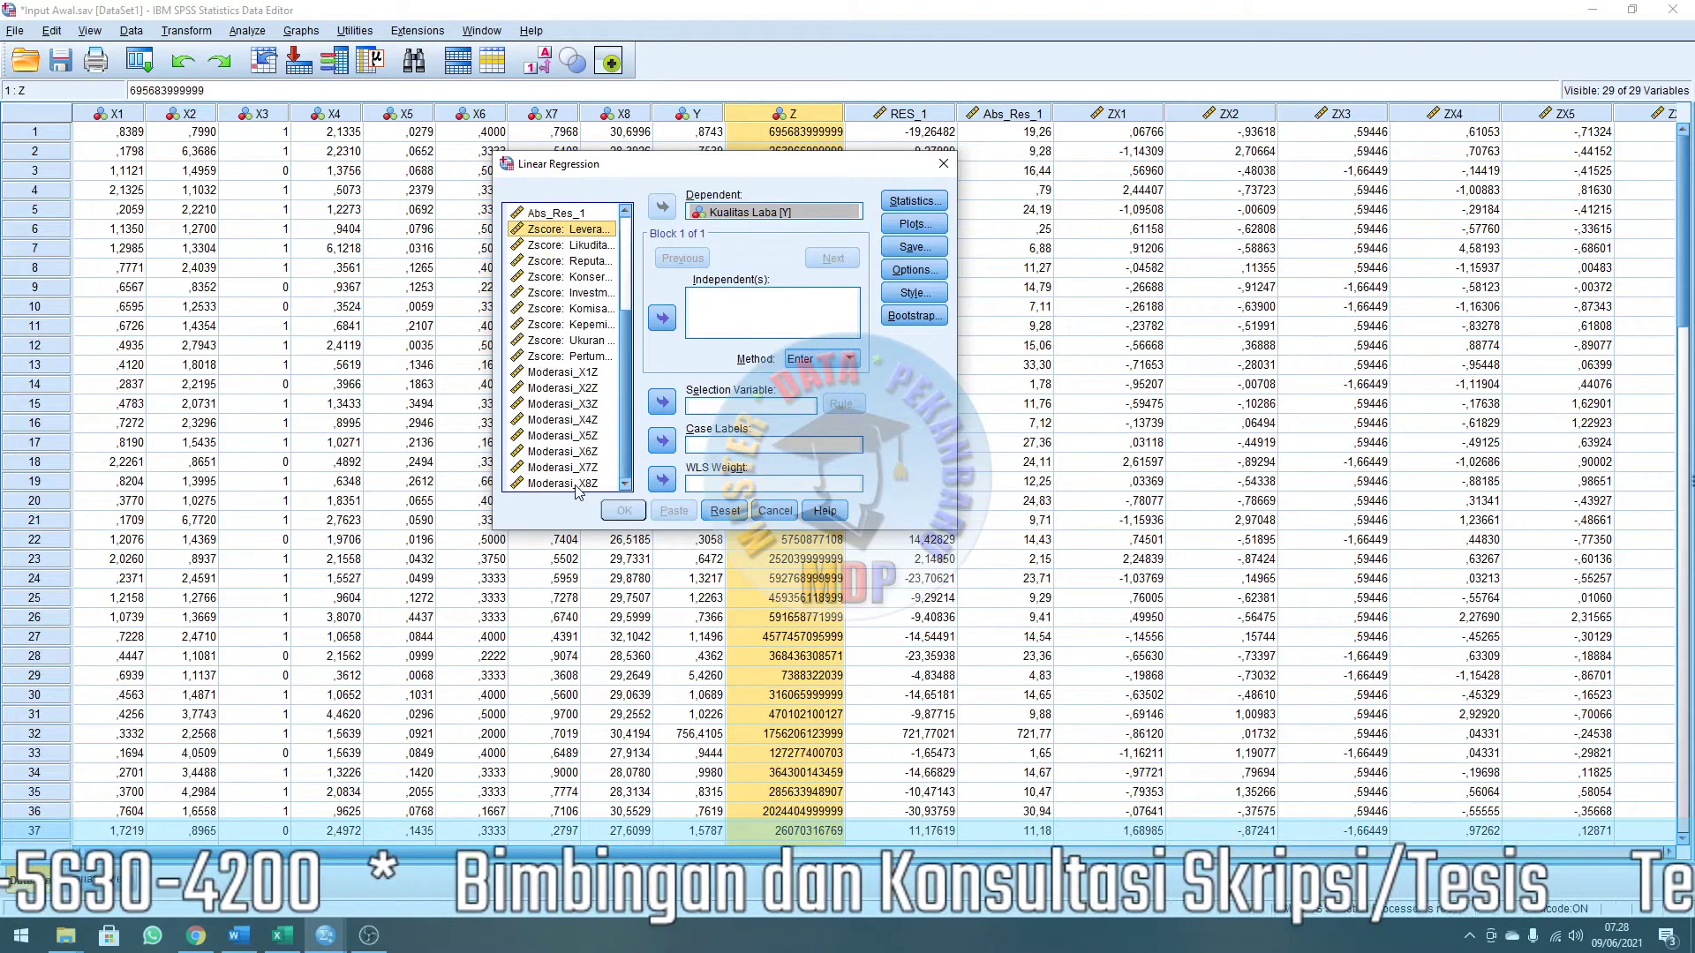
pyautogui.keyDown('shift'); pyautogui.click(575, 484); pyautogui.keyUp('shift')
pyautogui.scroll(4, 602, 372)
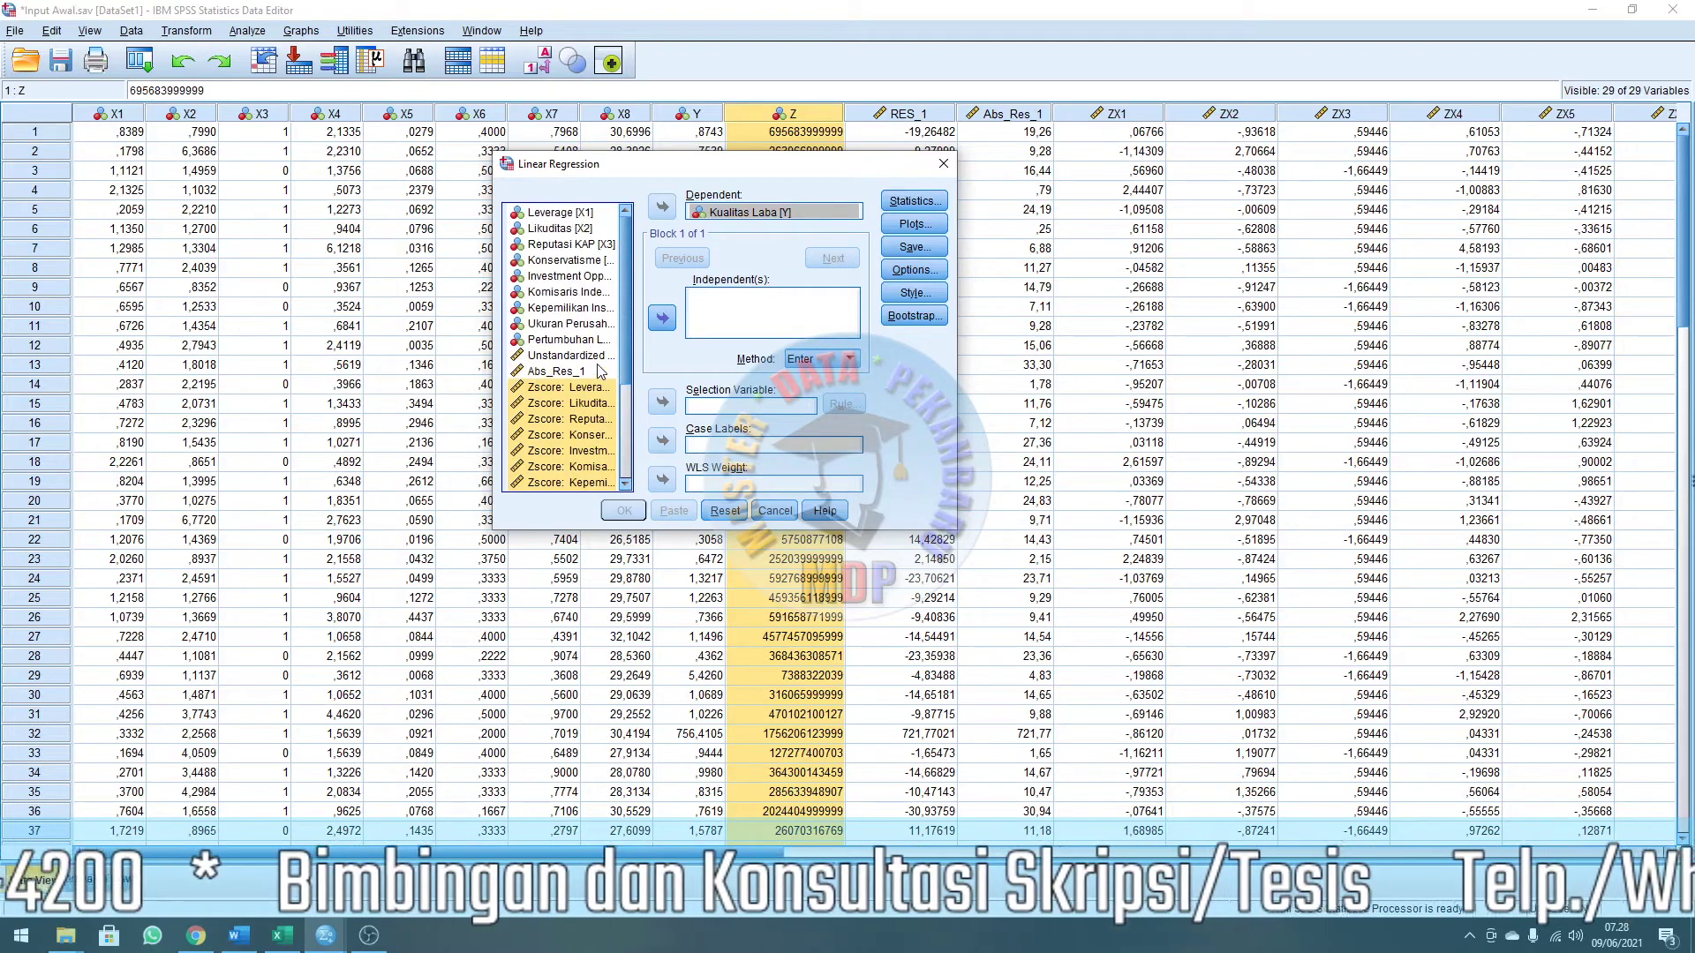
pyautogui.scroll(-4, 594, 376)
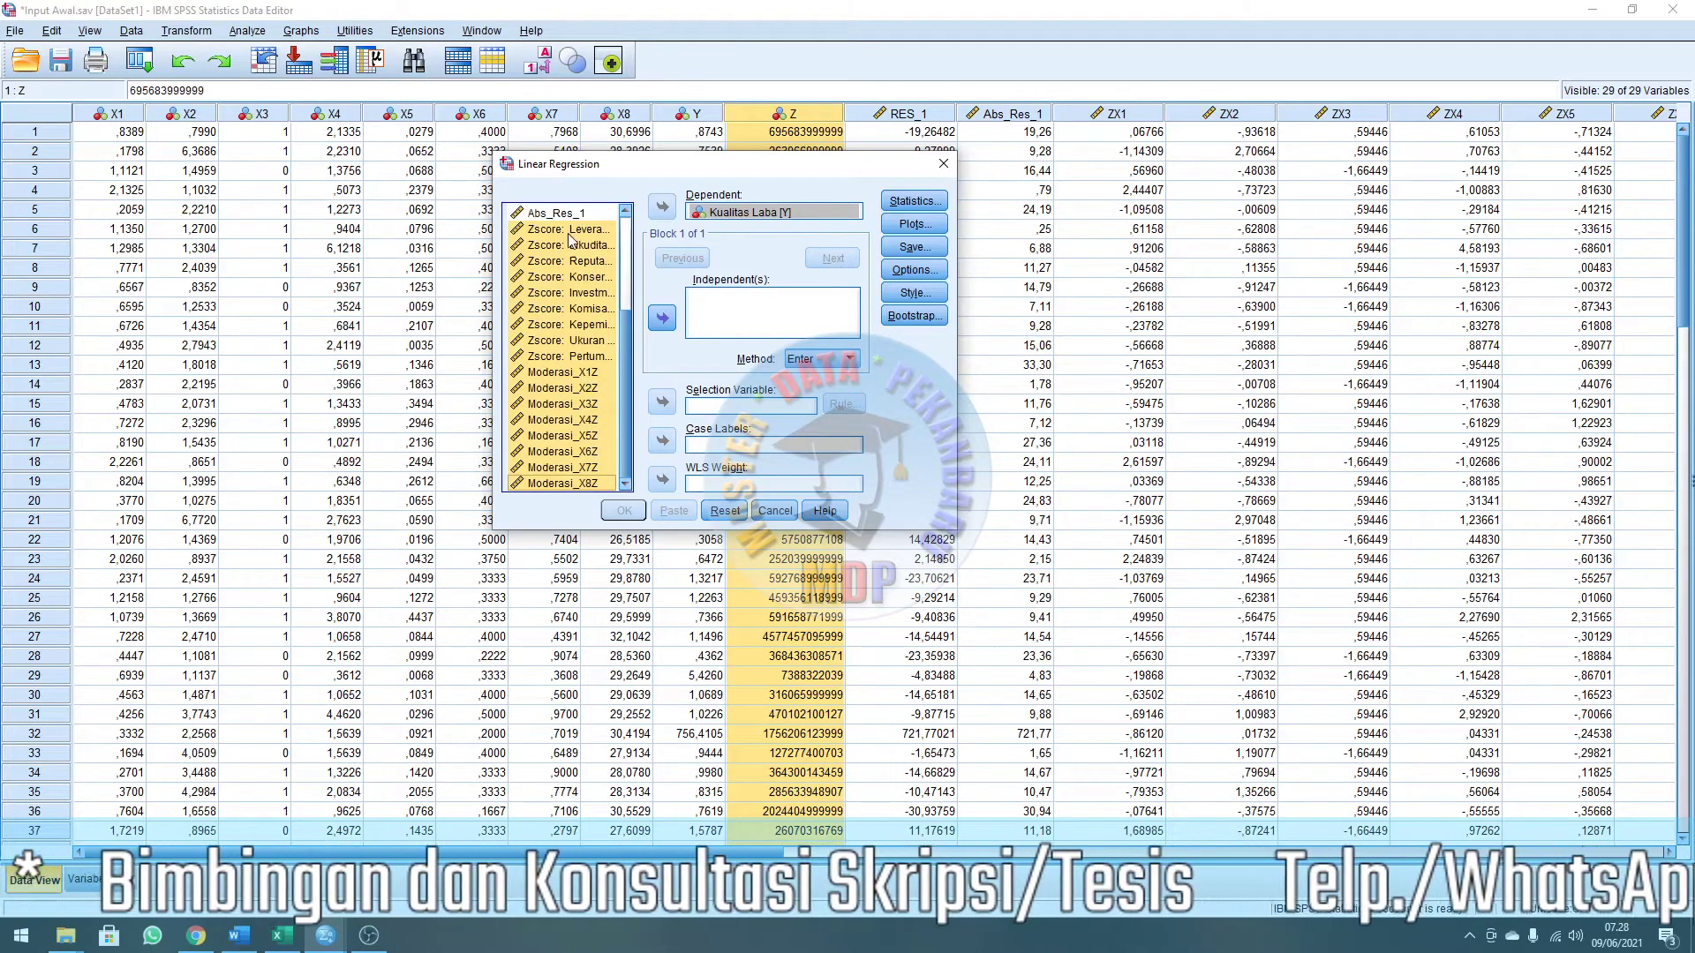
pyautogui.click(662, 317)
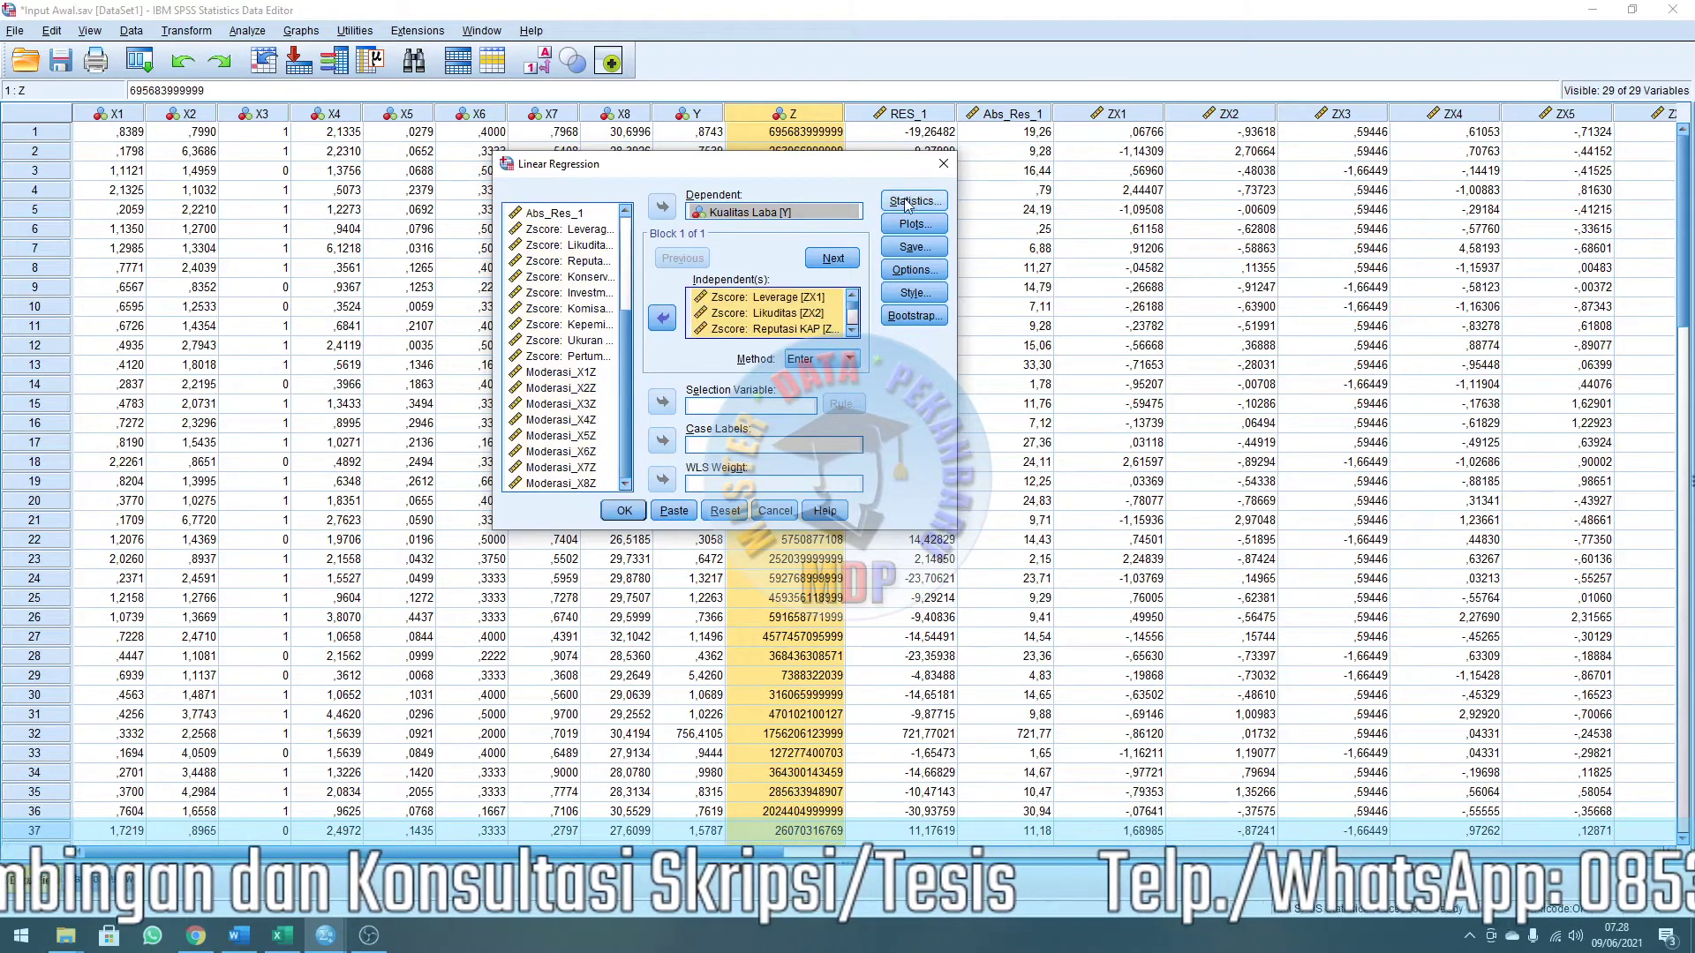
# Include the Durbin-Watson residual statistic in the linear regression.
pyautogui.click(910, 202)
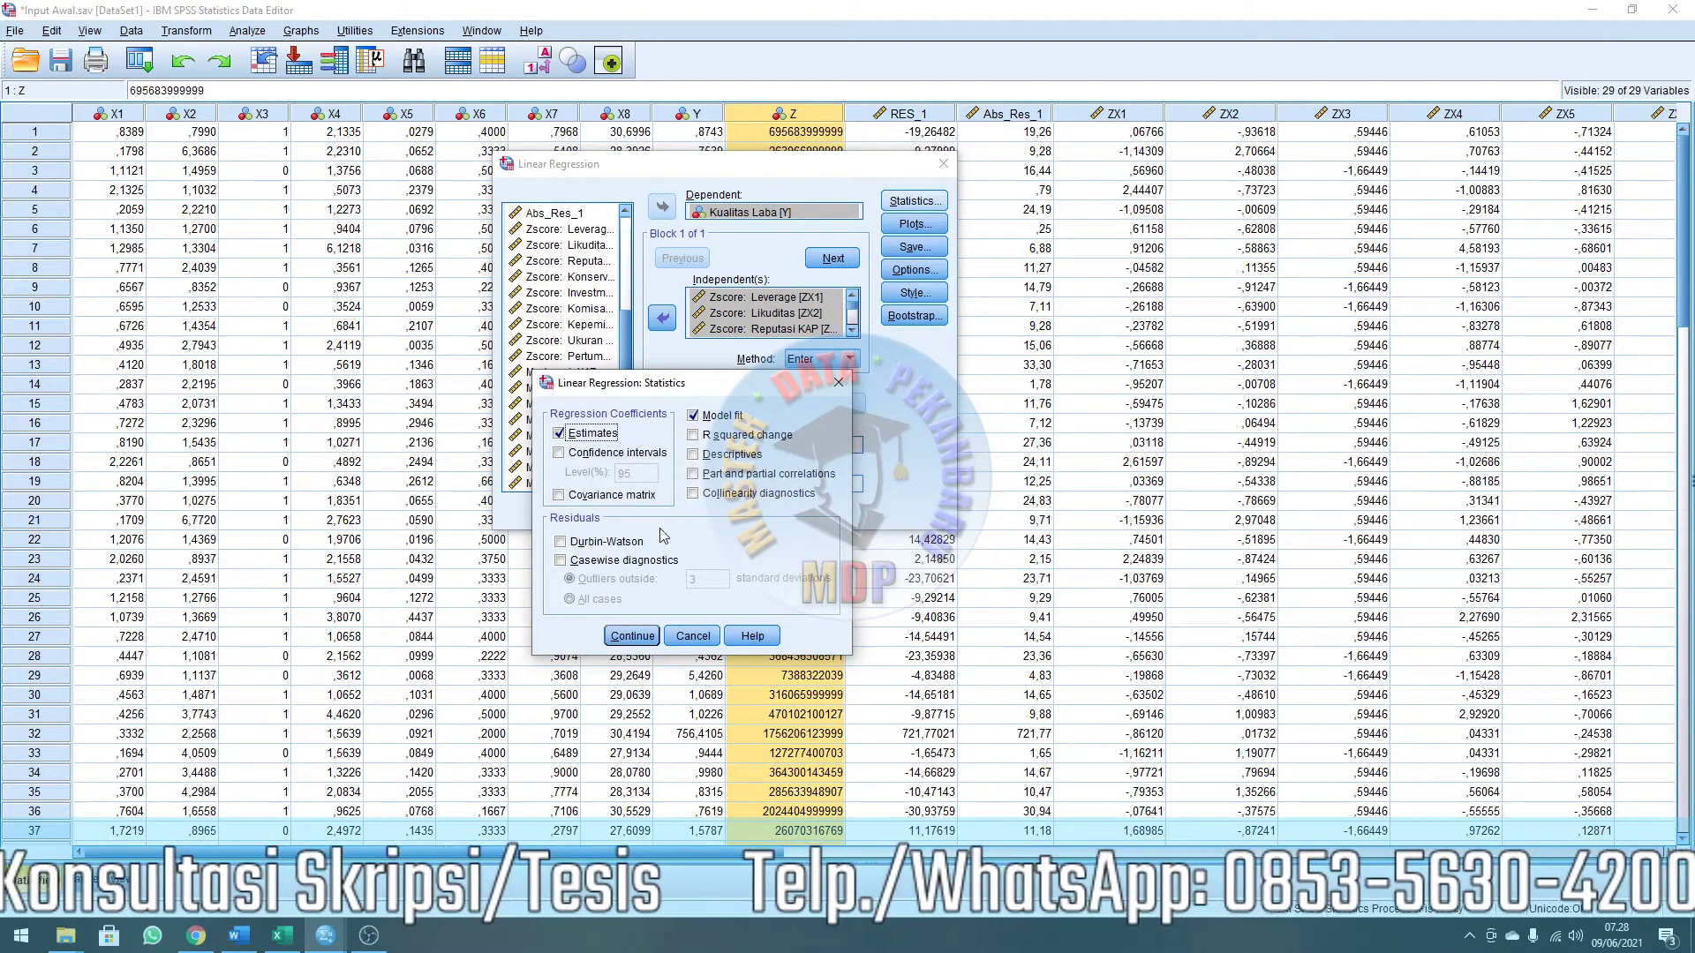
pyautogui.click(606, 548)
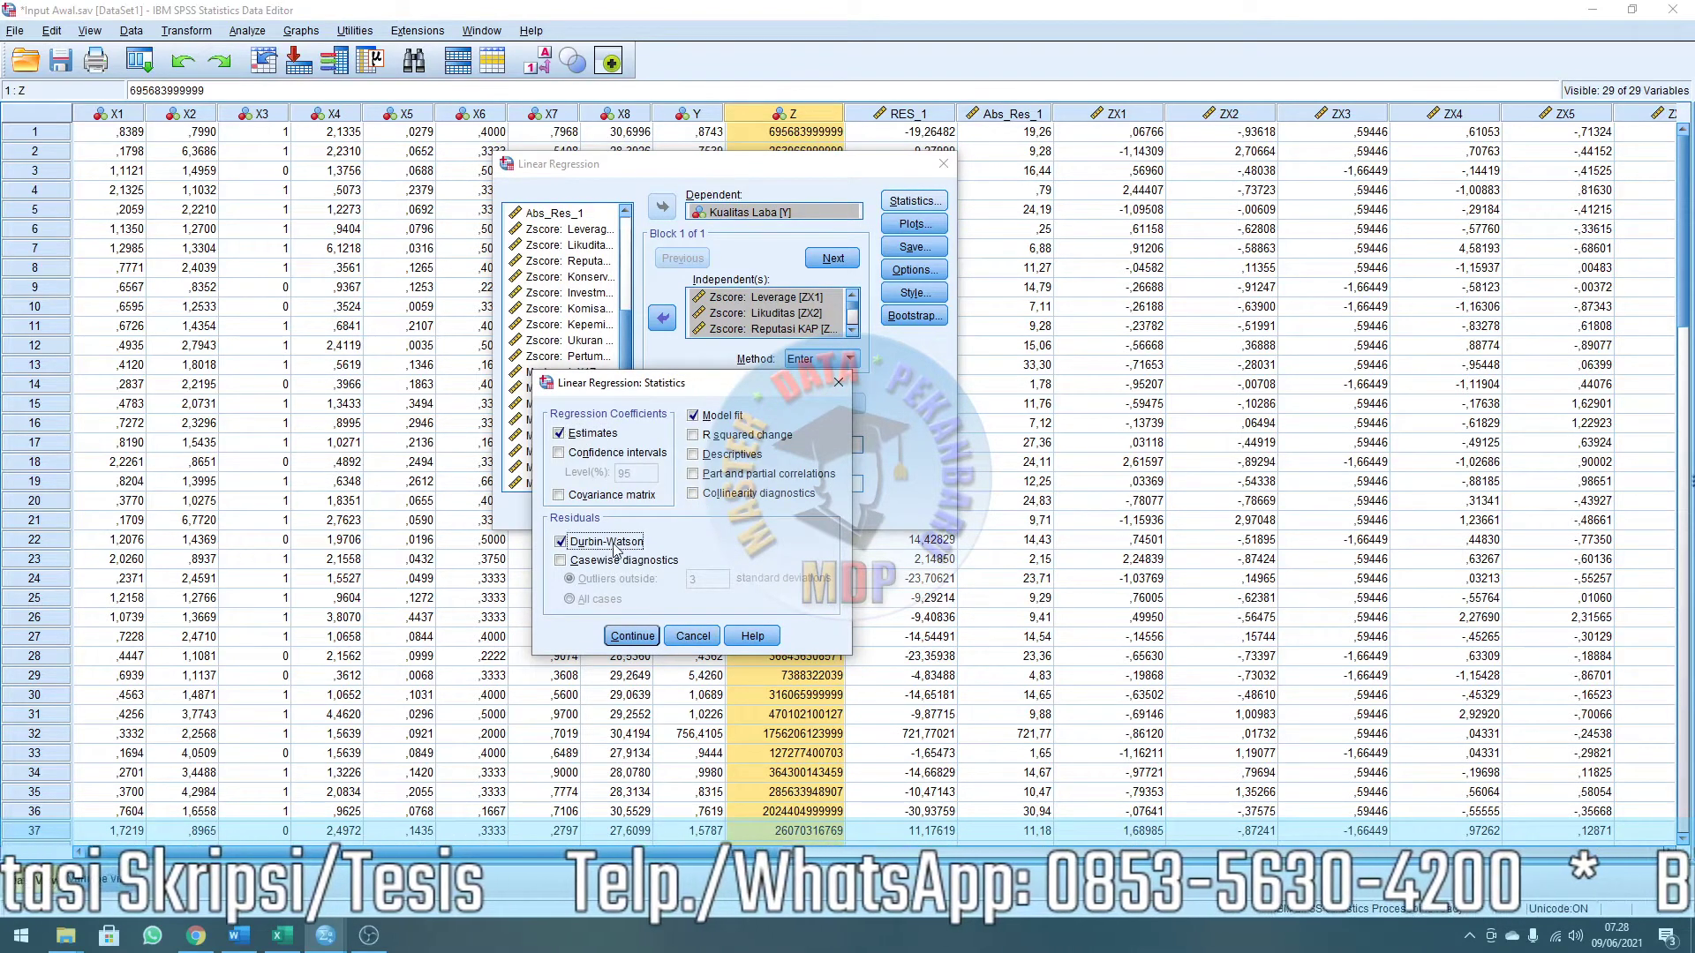
pyautogui.click(621, 637)
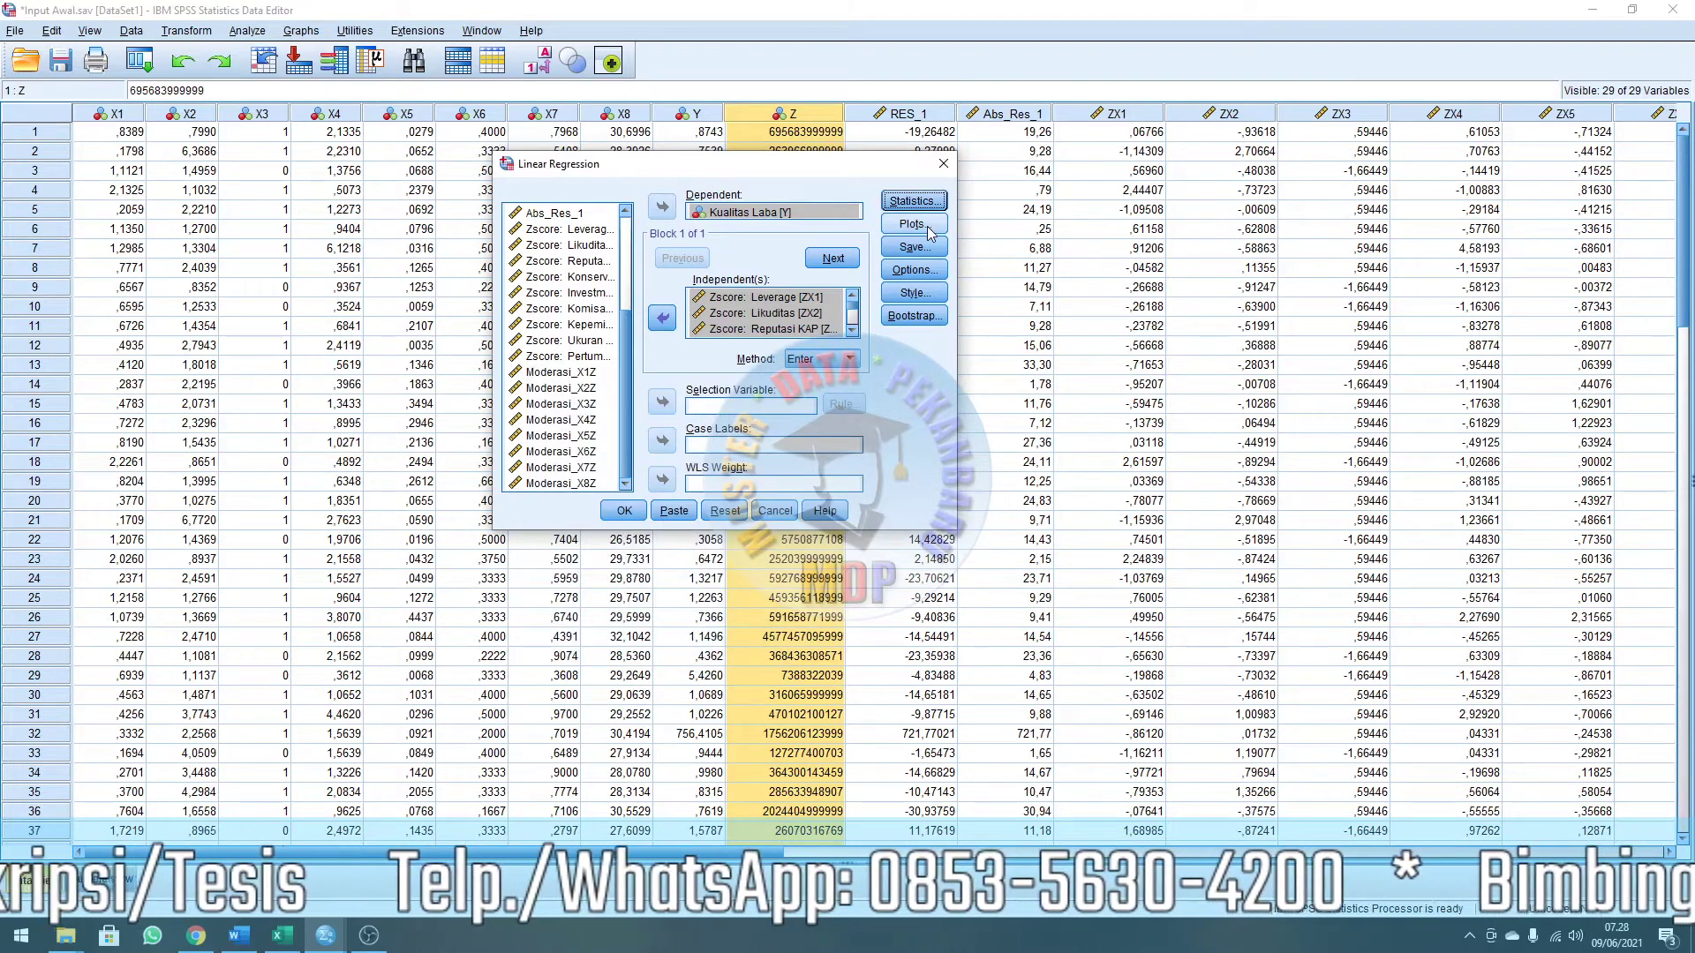
# Define the first regression scatter plot with *SRESID on the Y axis and *ZPRED on the X axis.
pyautogui.click(927, 228)
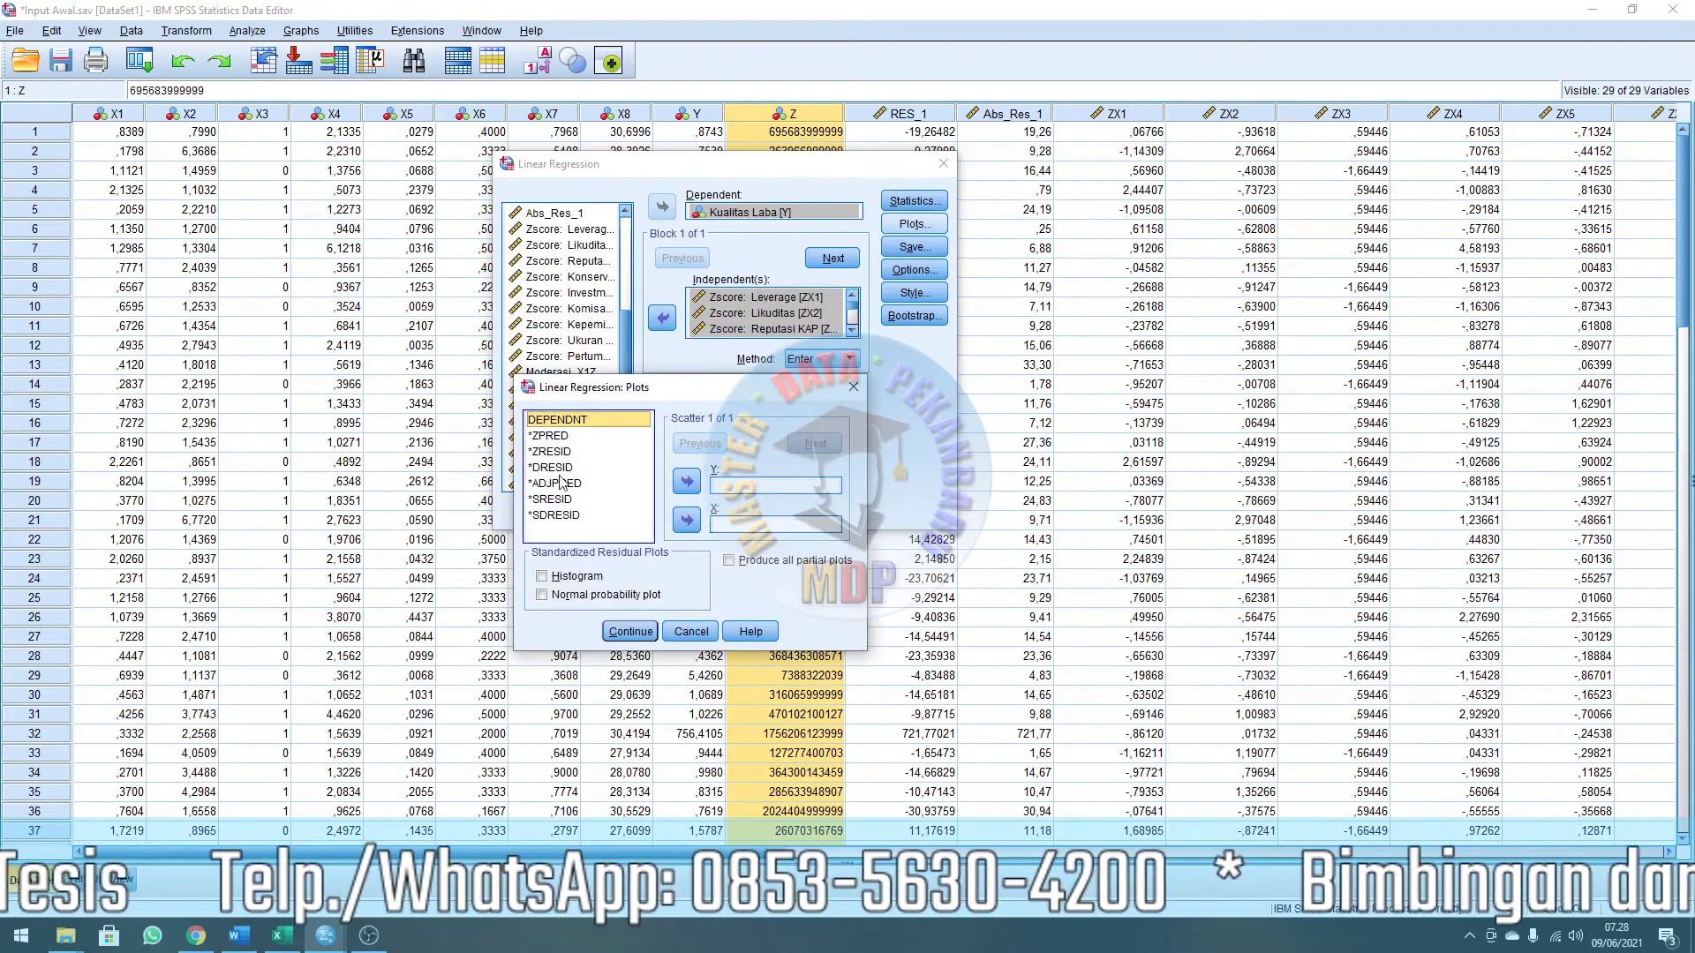
pyautogui.click(556, 500)
pyautogui.click(686, 481)
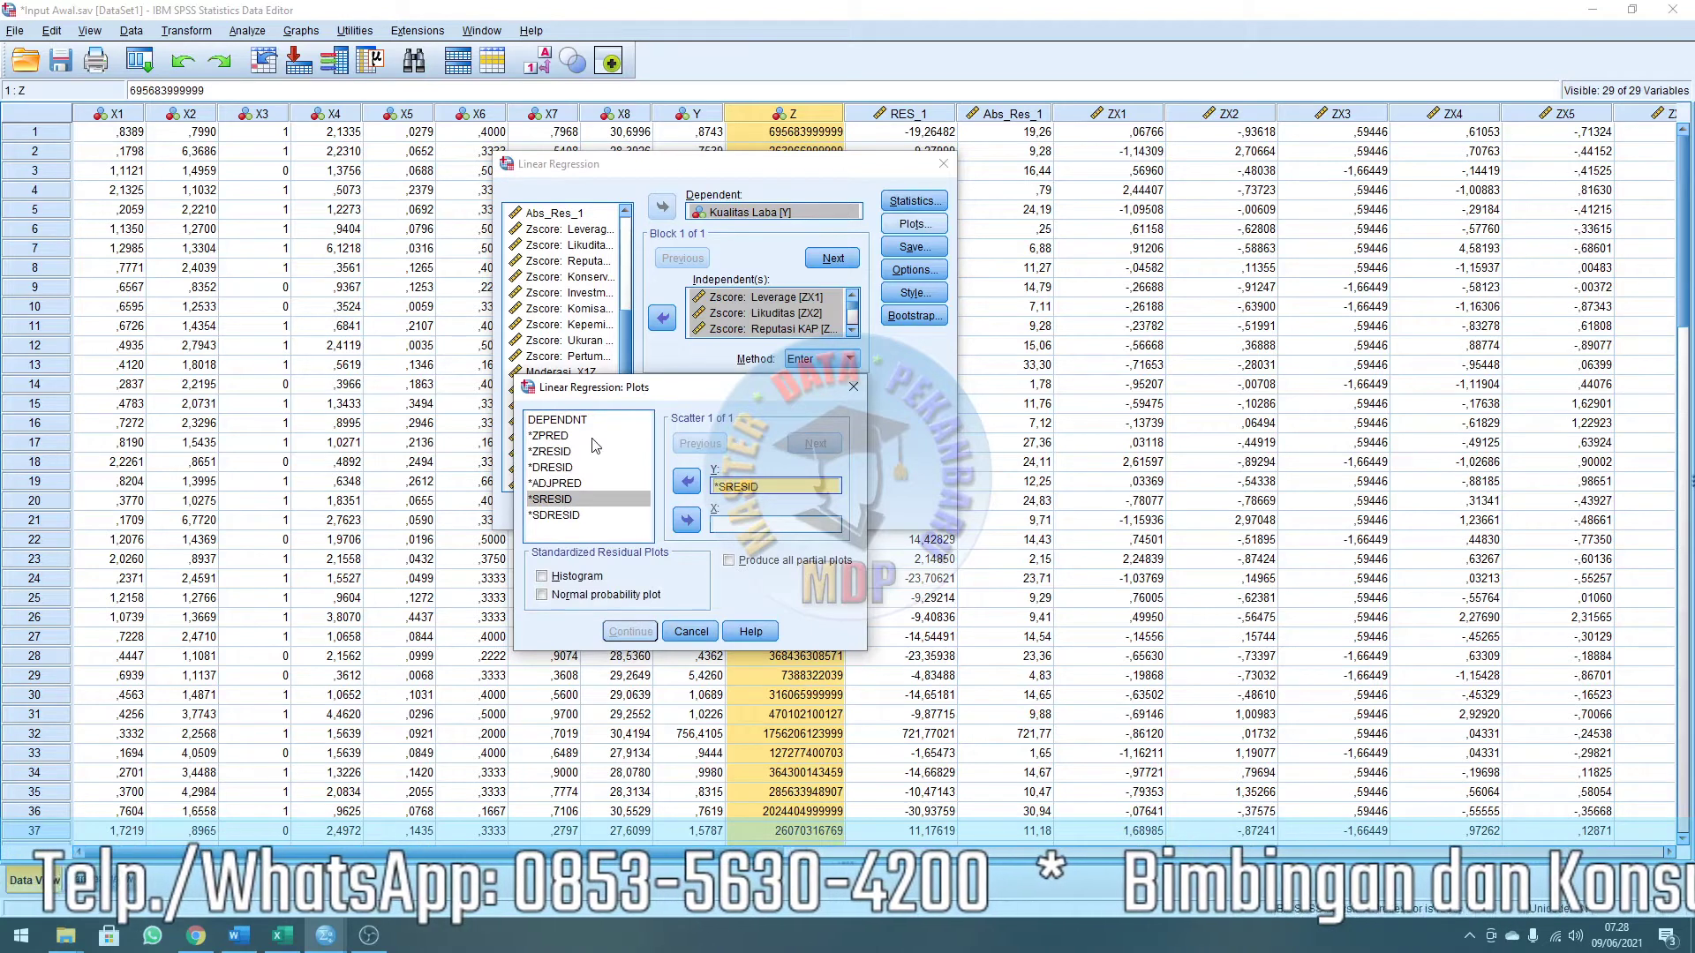
pyautogui.click(548, 436)
pyautogui.click(686, 520)
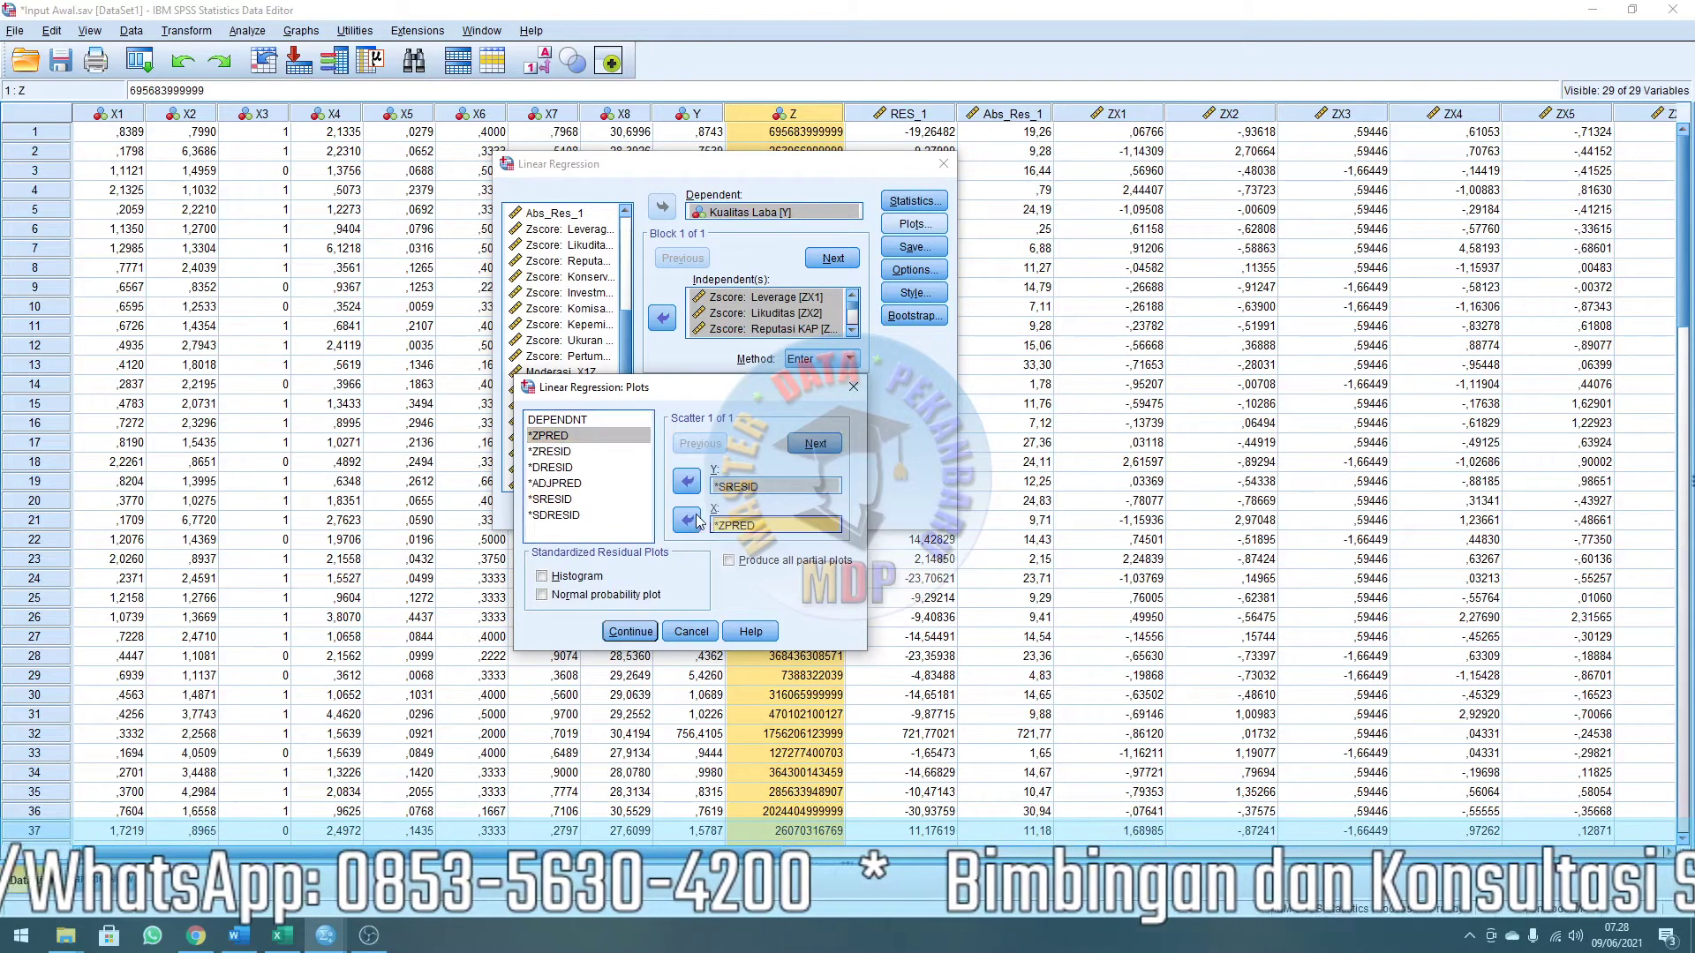
# Add a second scatter plot with *ZPRED as Y and DEPENDNT as X, and enable the residual histogram and normal probability plot.
pyautogui.click(792, 451)
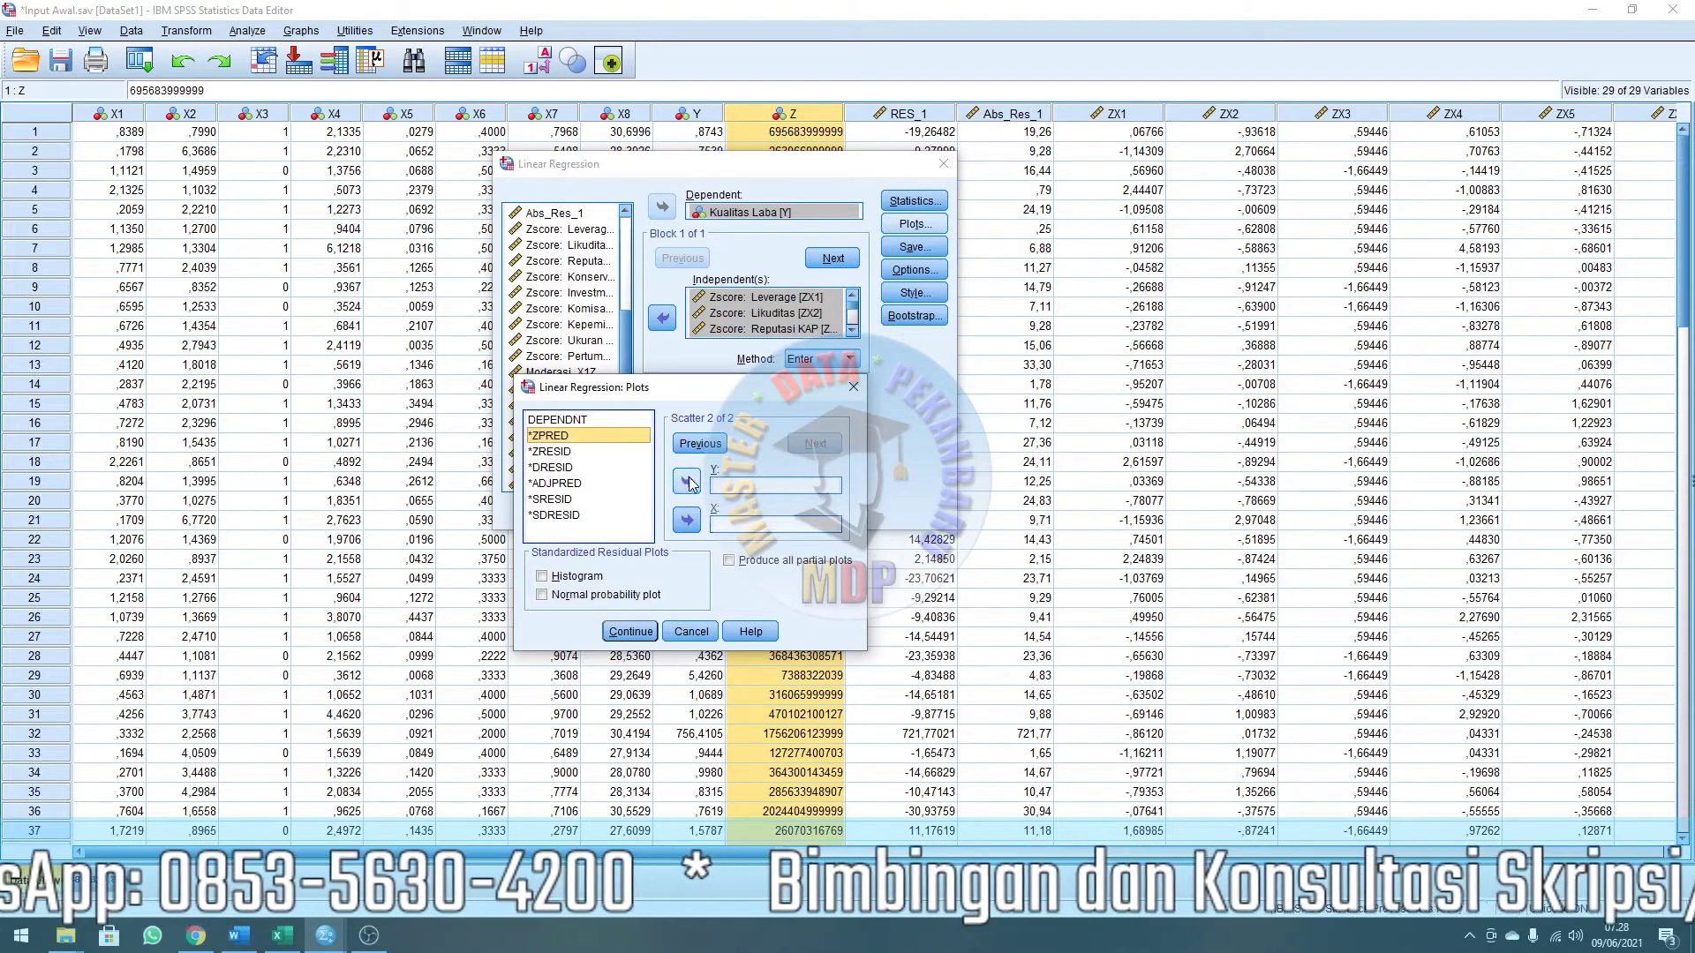
pyautogui.doubleClick(585, 435)
pyautogui.click(556, 419)
pyautogui.click(686, 520)
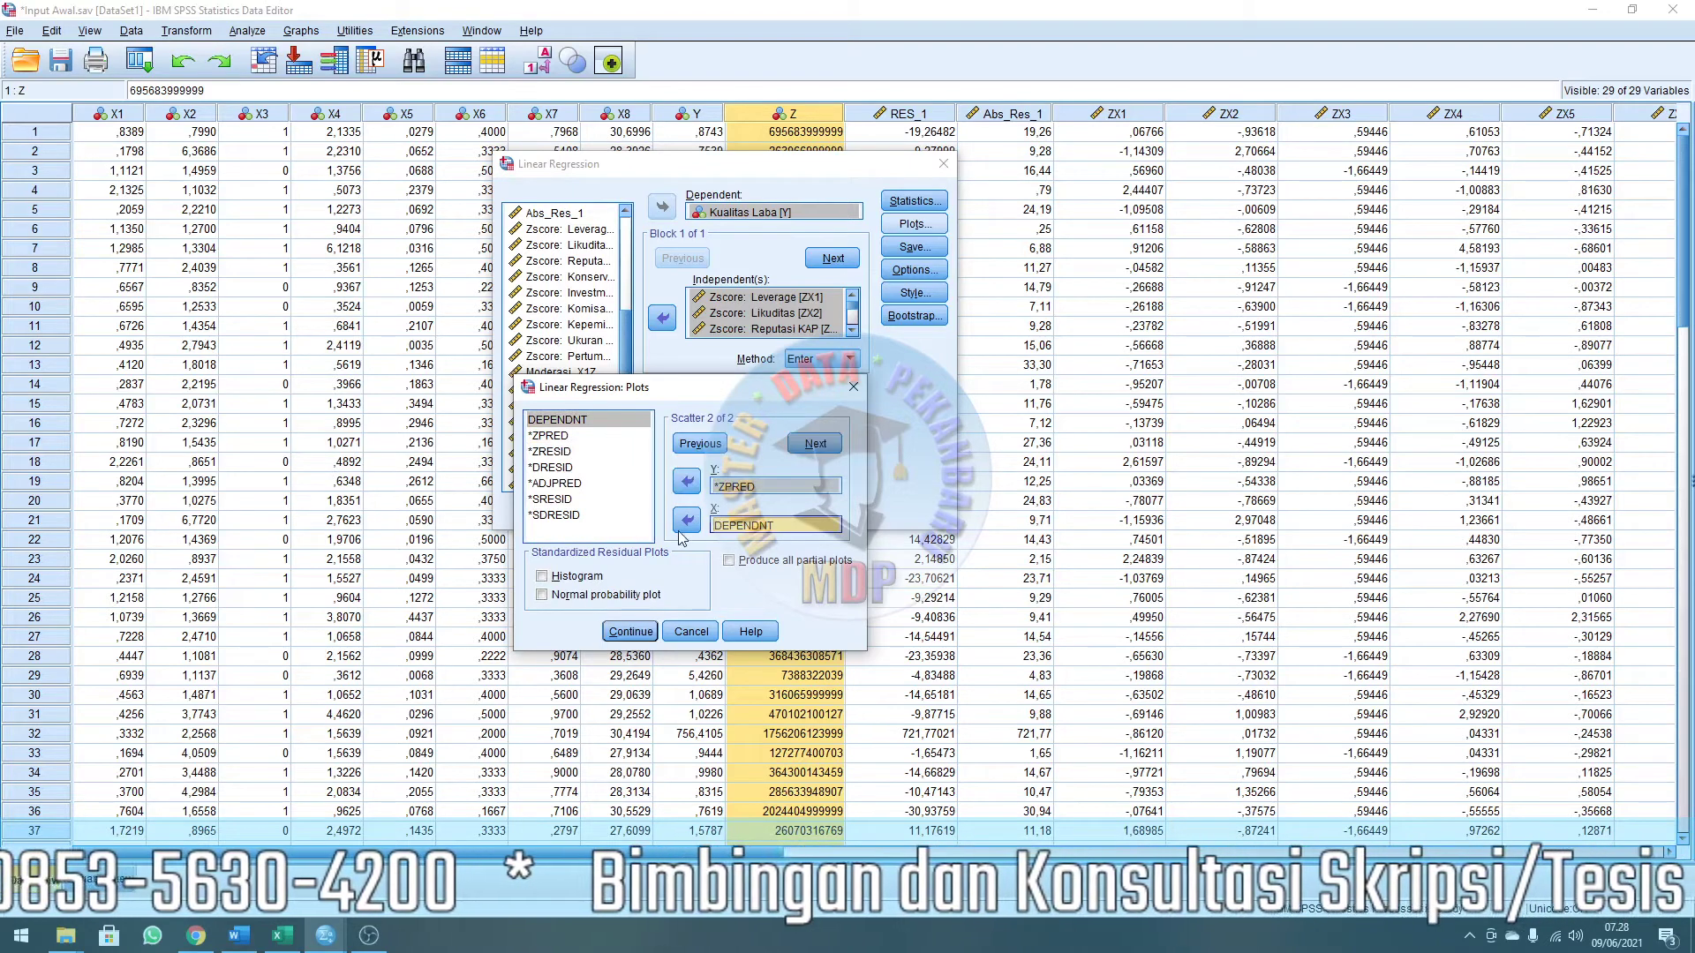
pyautogui.click(587, 576)
pyautogui.click(602, 595)
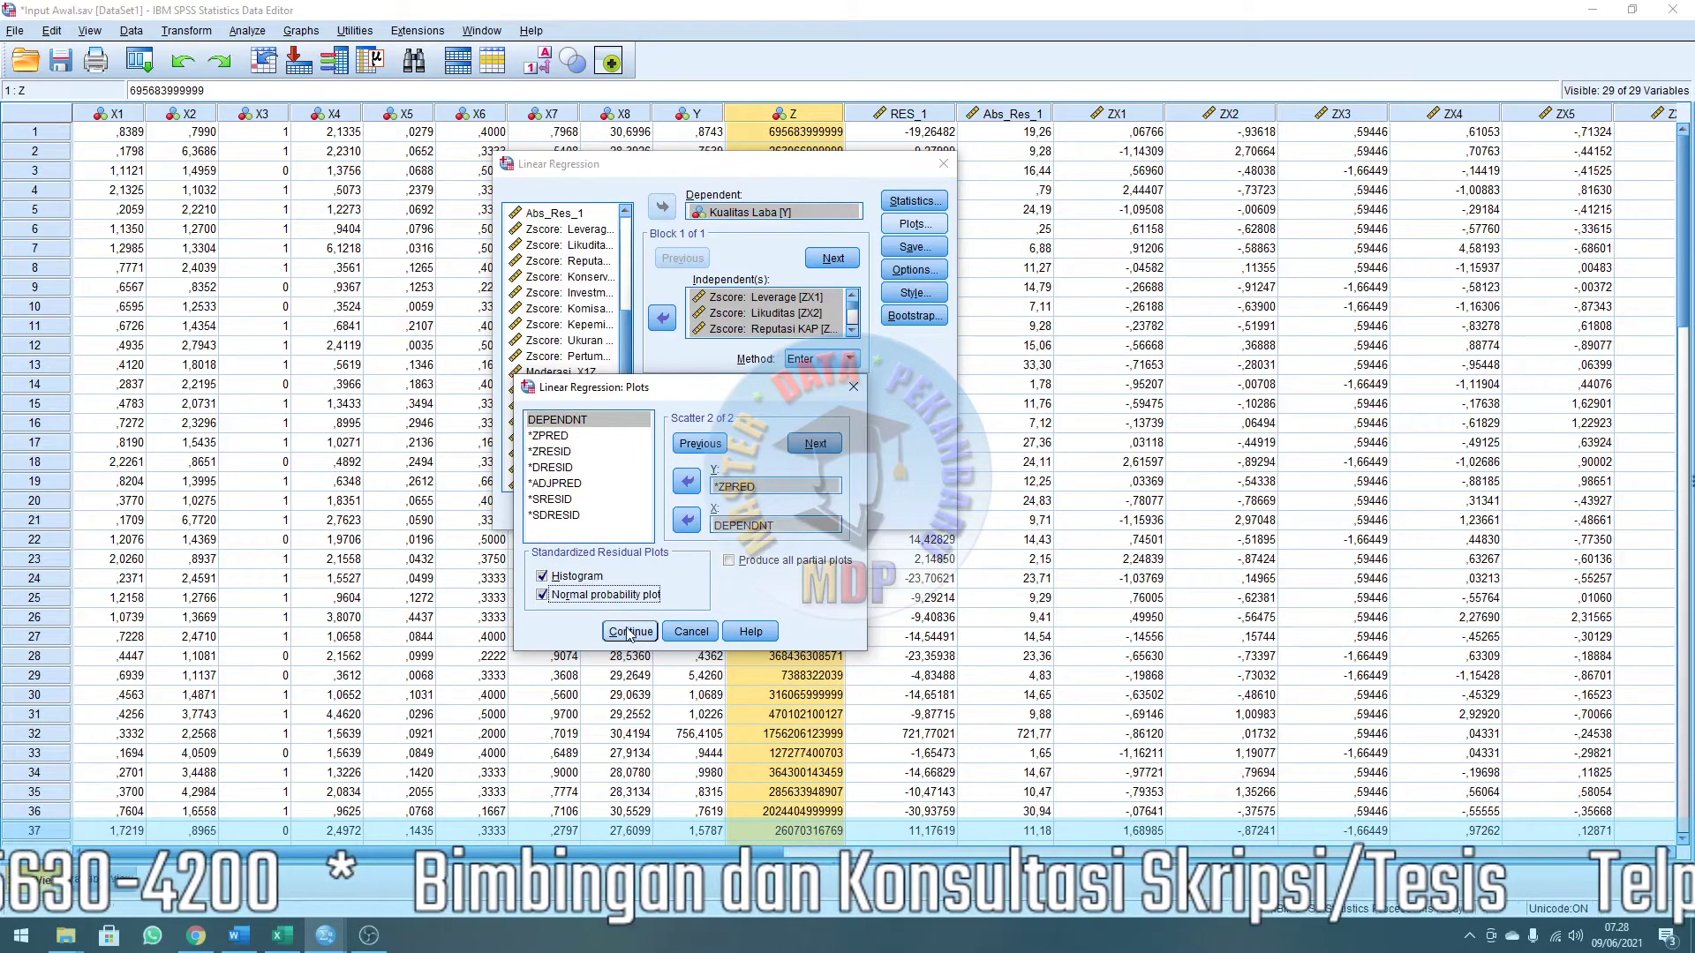
pyautogui.click(631, 633)
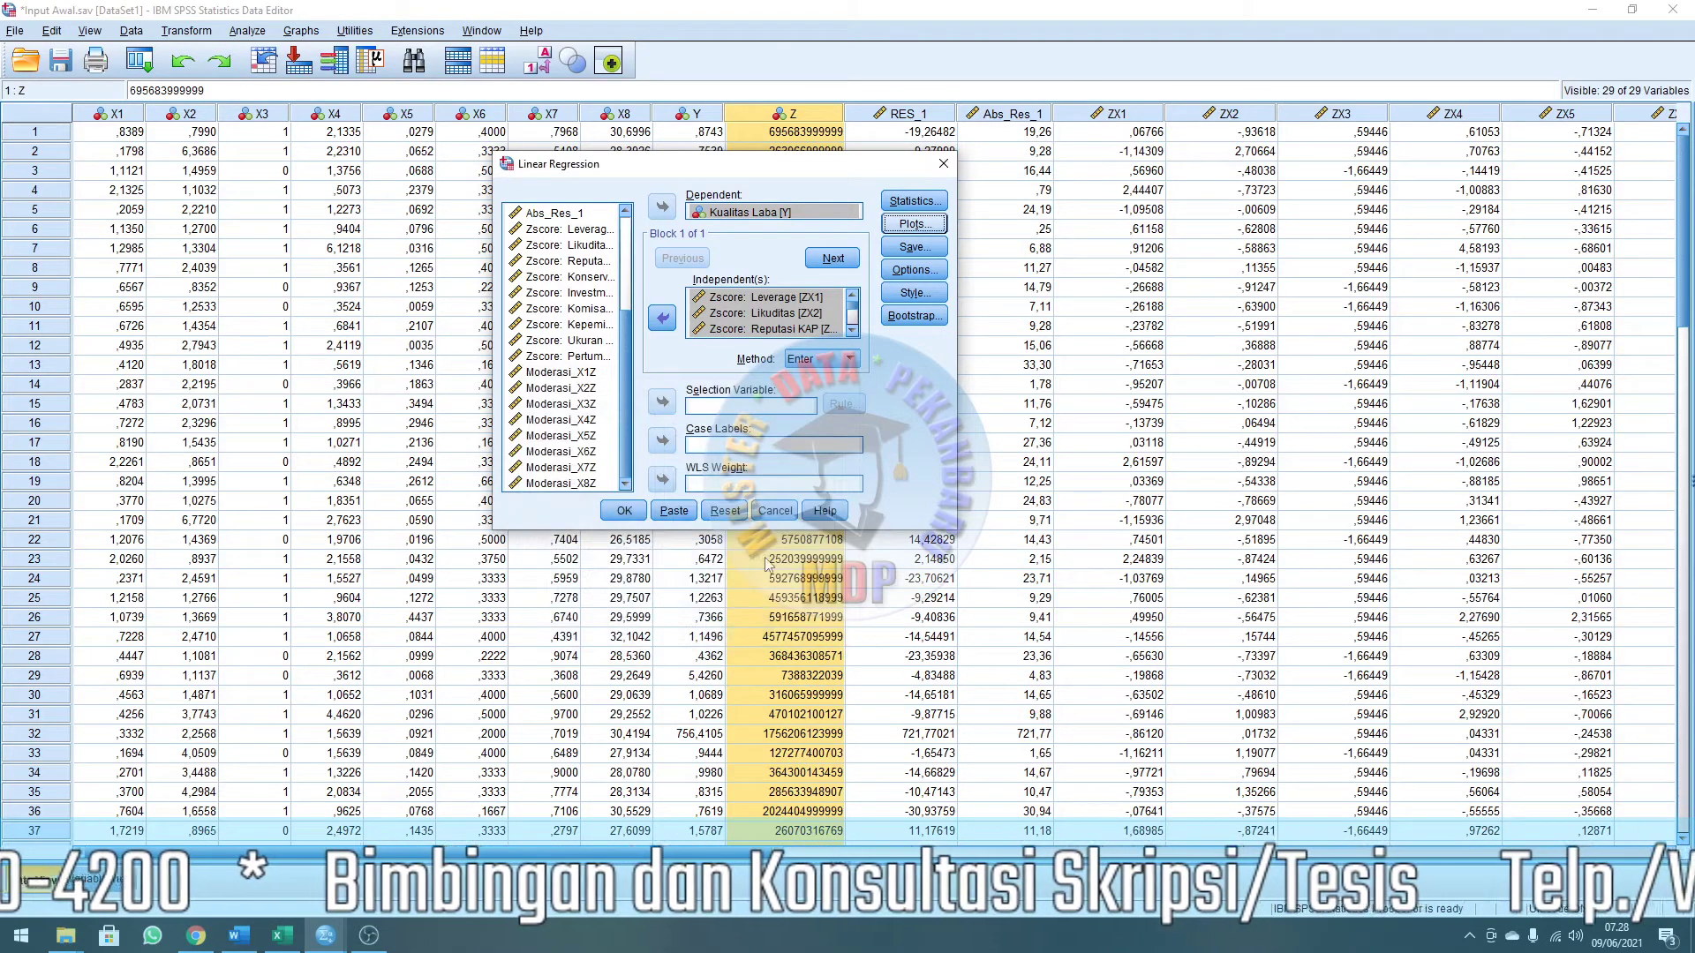
# Save the unstandardized residuals as a variable, run the regression and maximize the output window.
pyautogui.click(916, 251)
pyautogui.click(725, 312)
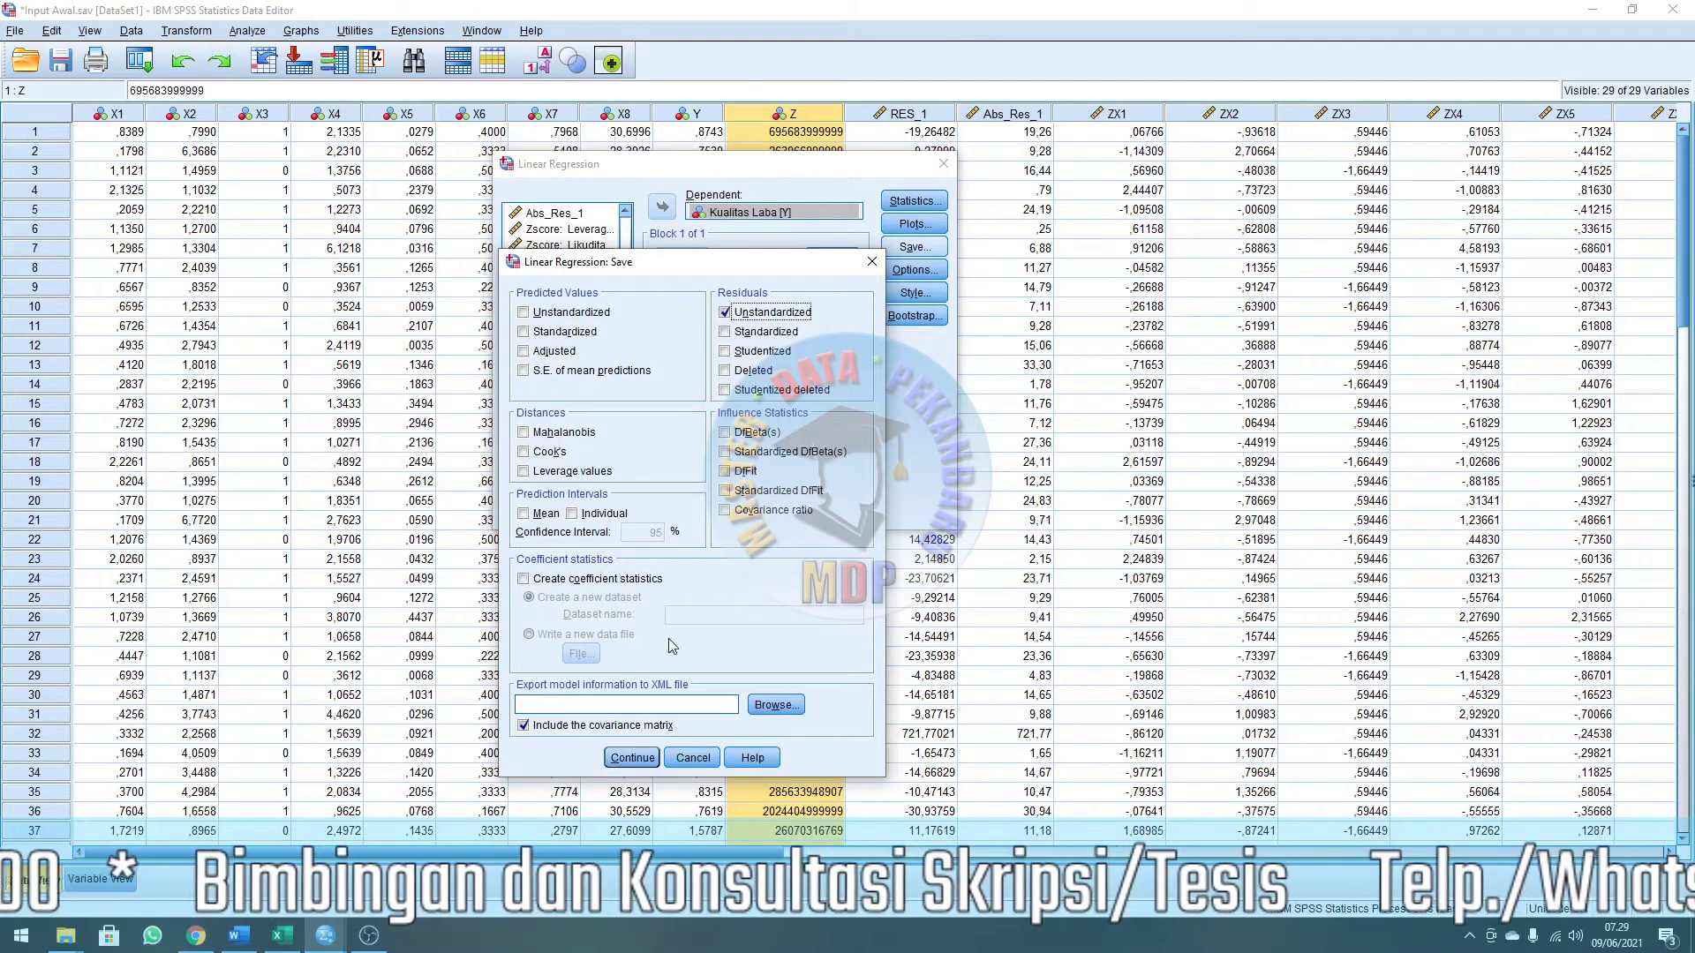
pyautogui.click(634, 761)
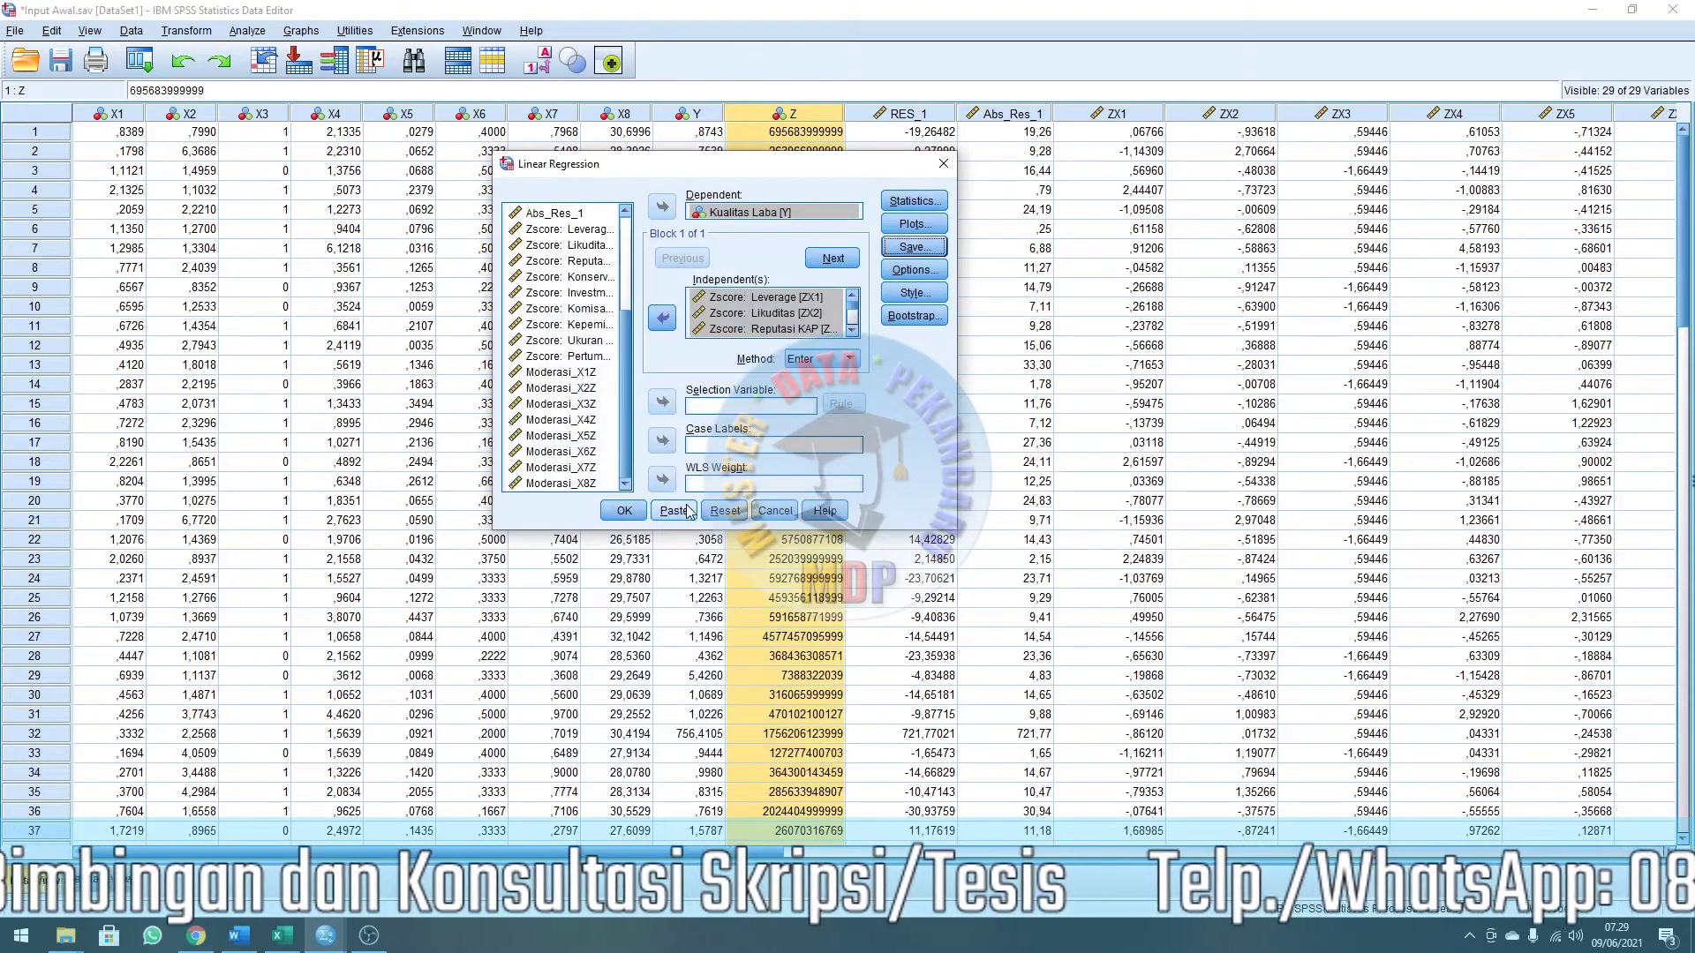
pyautogui.click(623, 511)
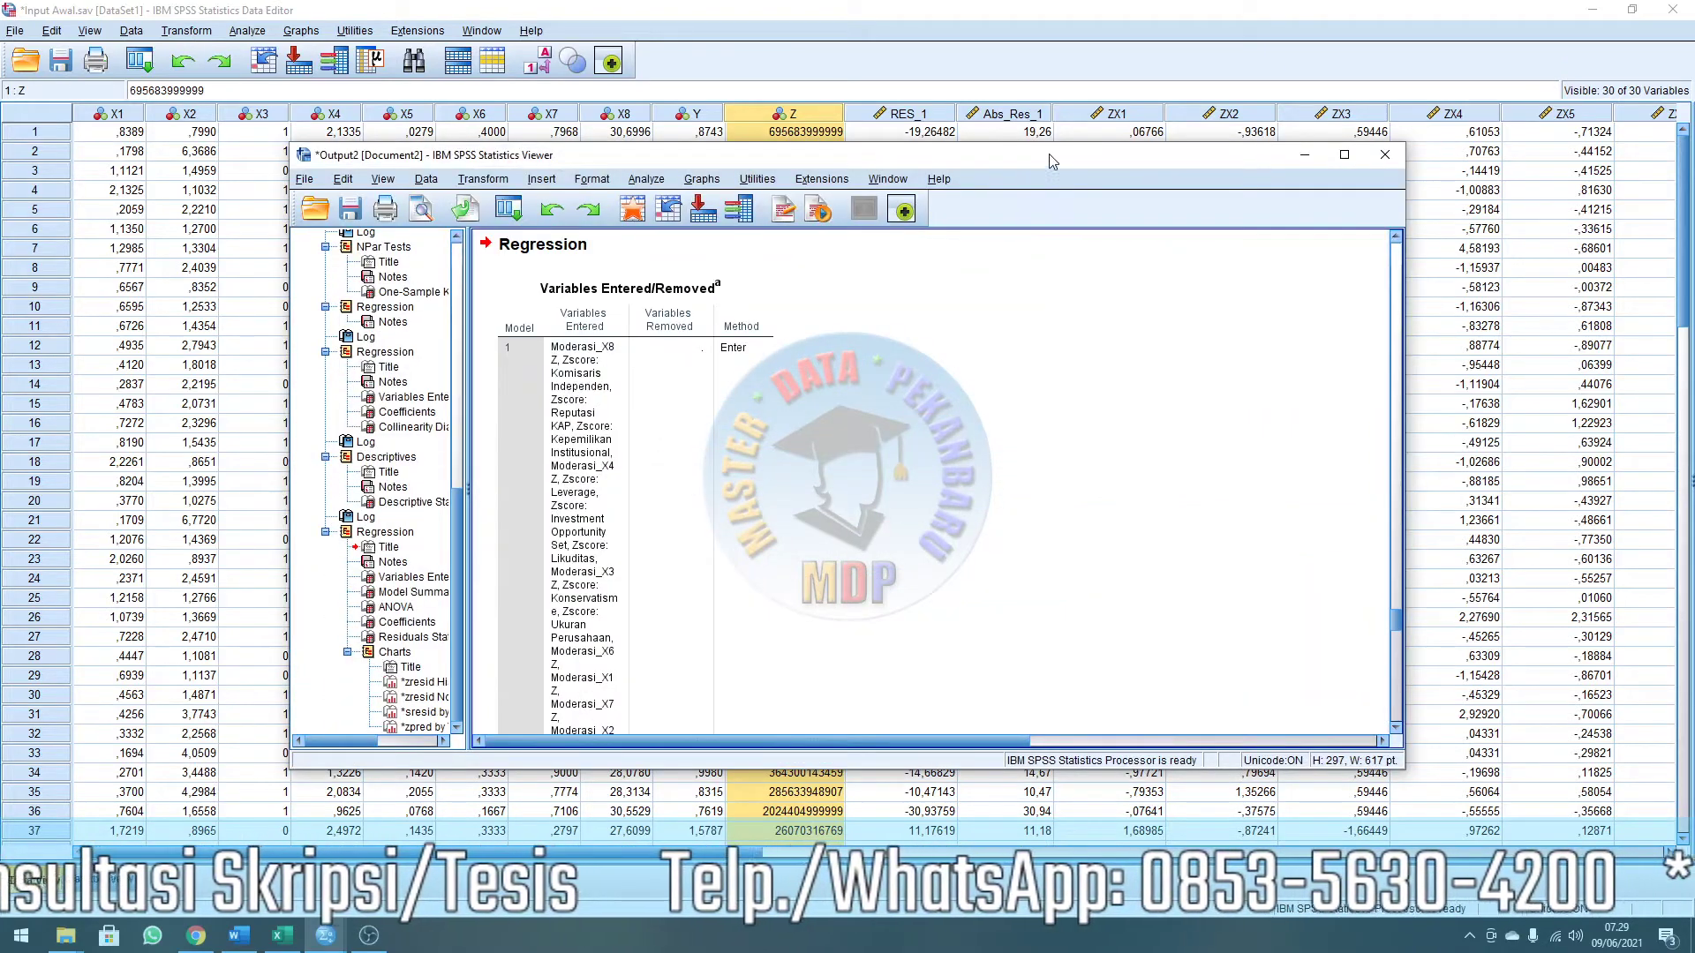
pyautogui.doubleClick(1045, 161)
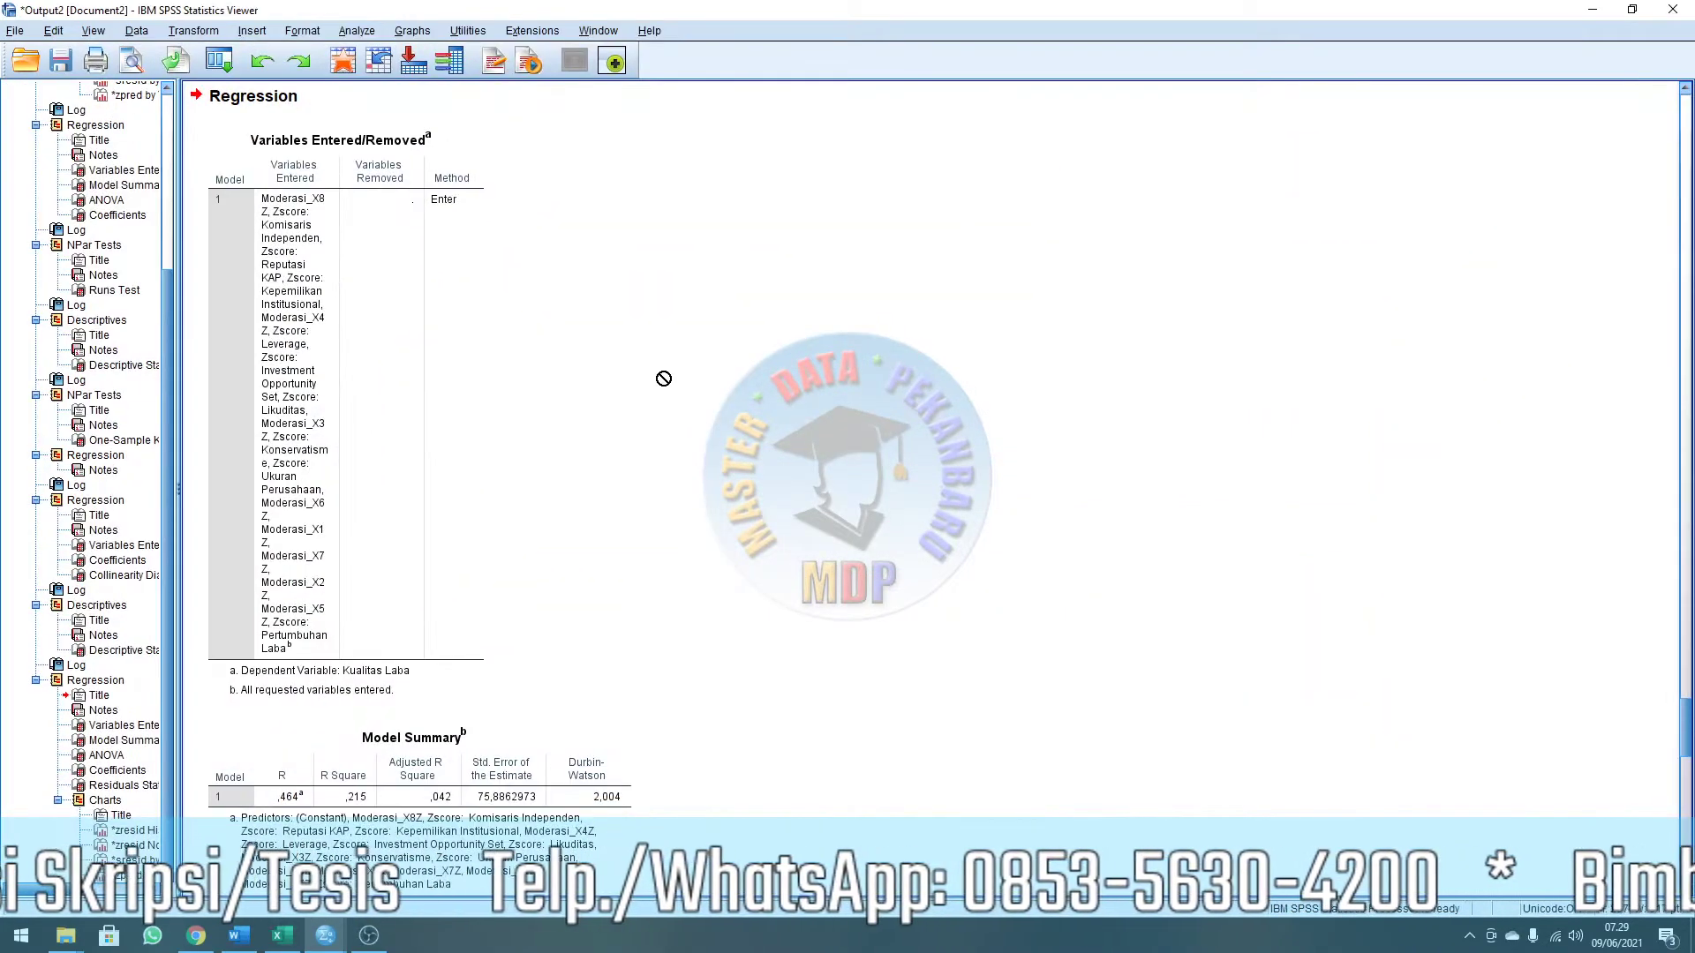
# Review the second model's regression output, from the model summary, ANOVA and coefficients through the histogram, P-P plot and scatter plots.
pyautogui.scroll(-5, 566, 440)
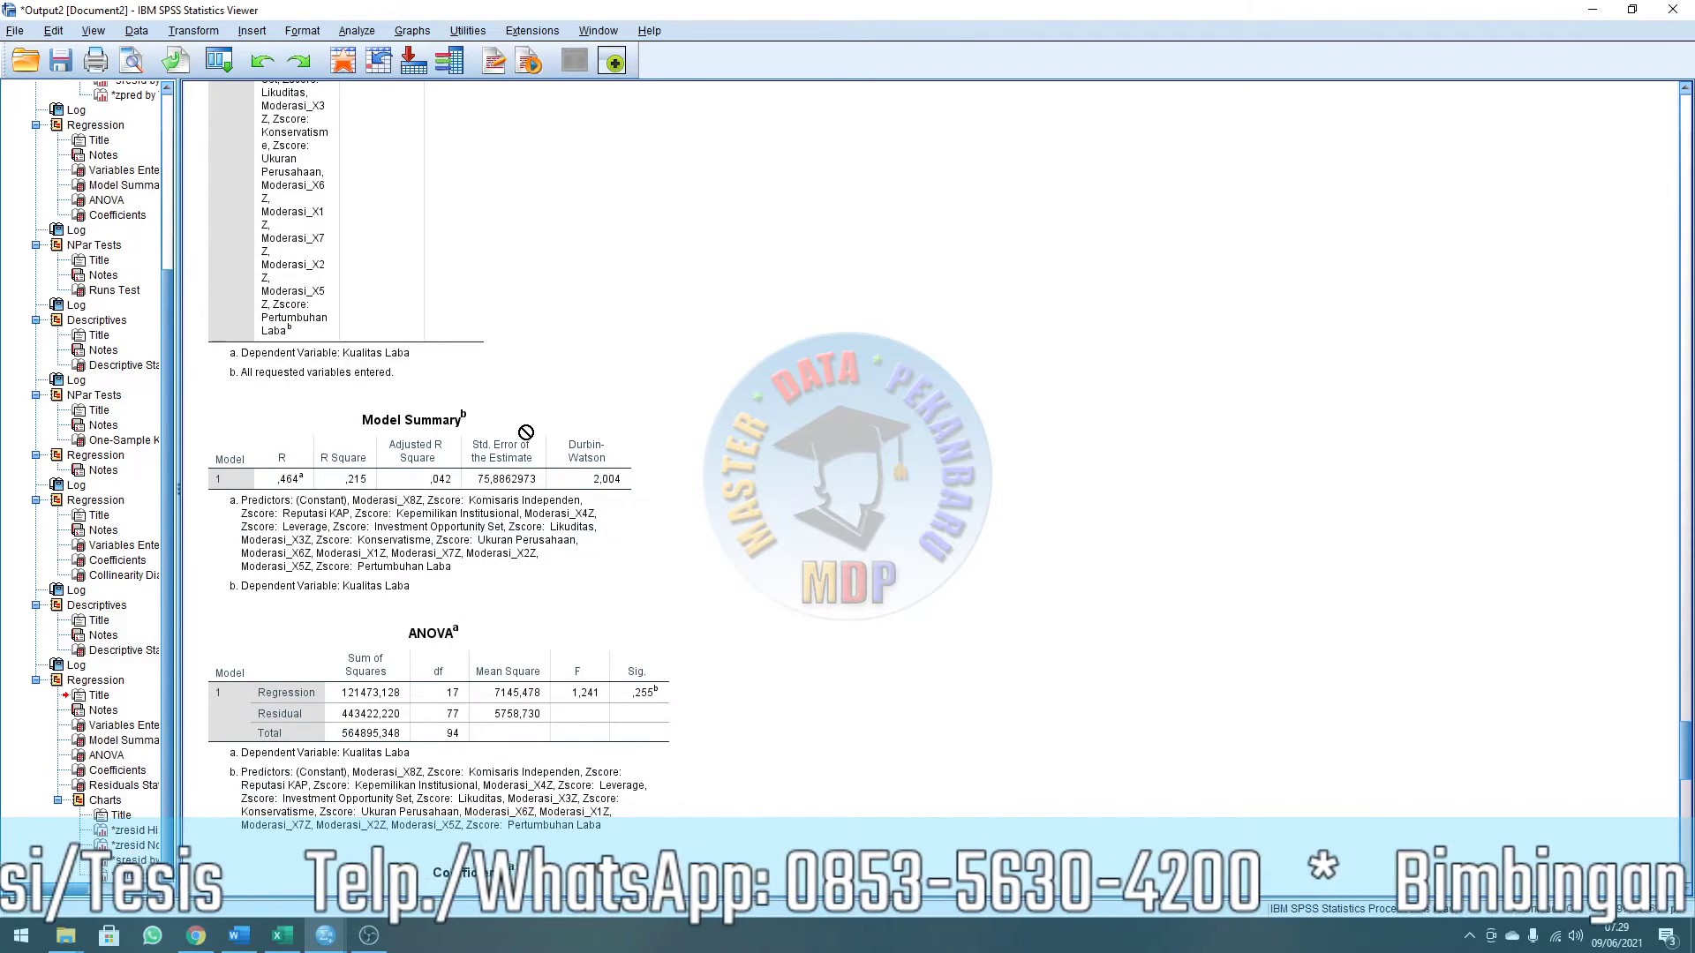
pyautogui.scroll(-5, 526, 432)
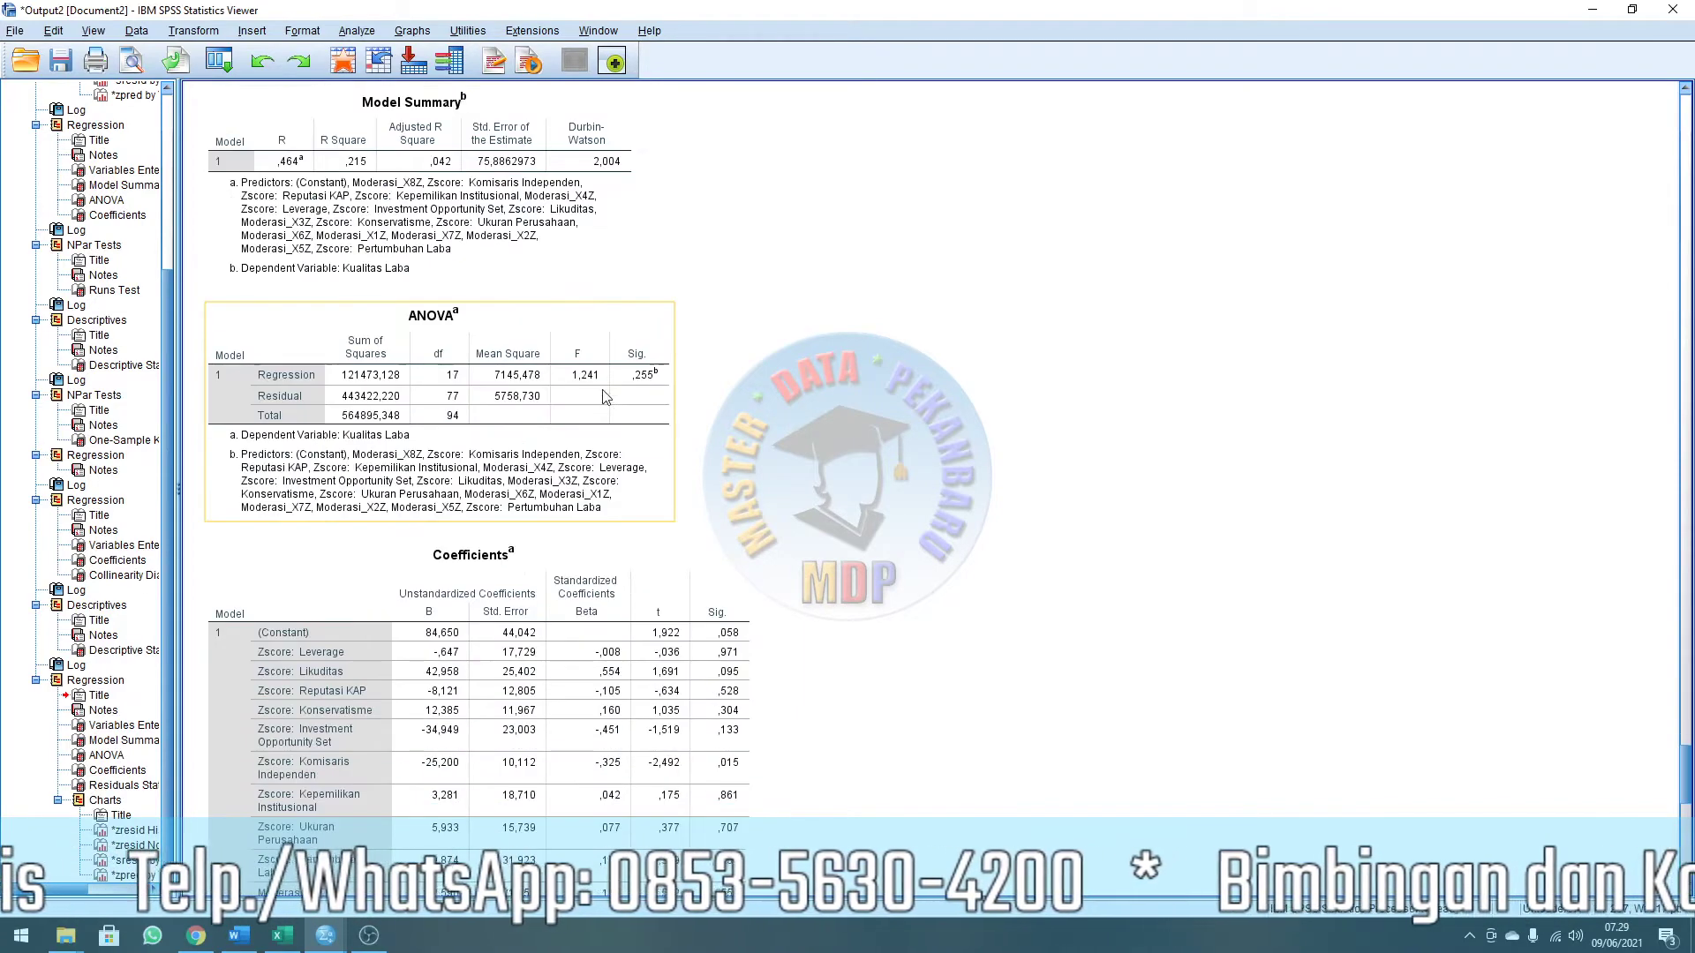
pyautogui.scroll(-20, 746, 367)
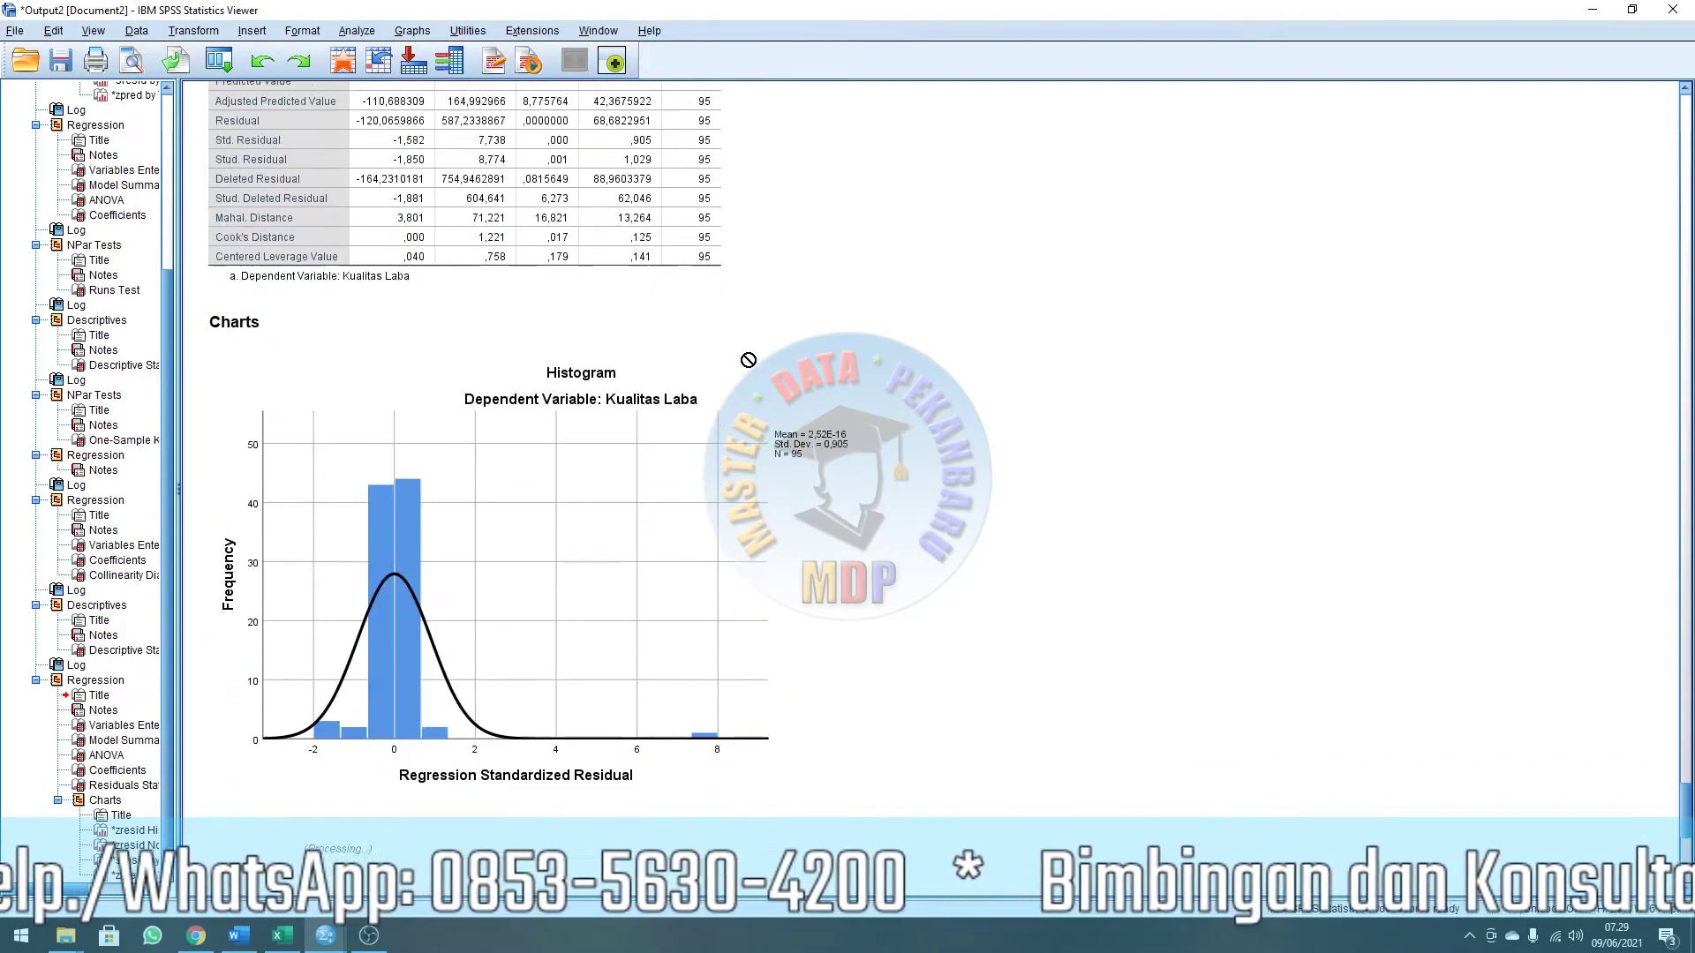
pyautogui.scroll(-15, 751, 359)
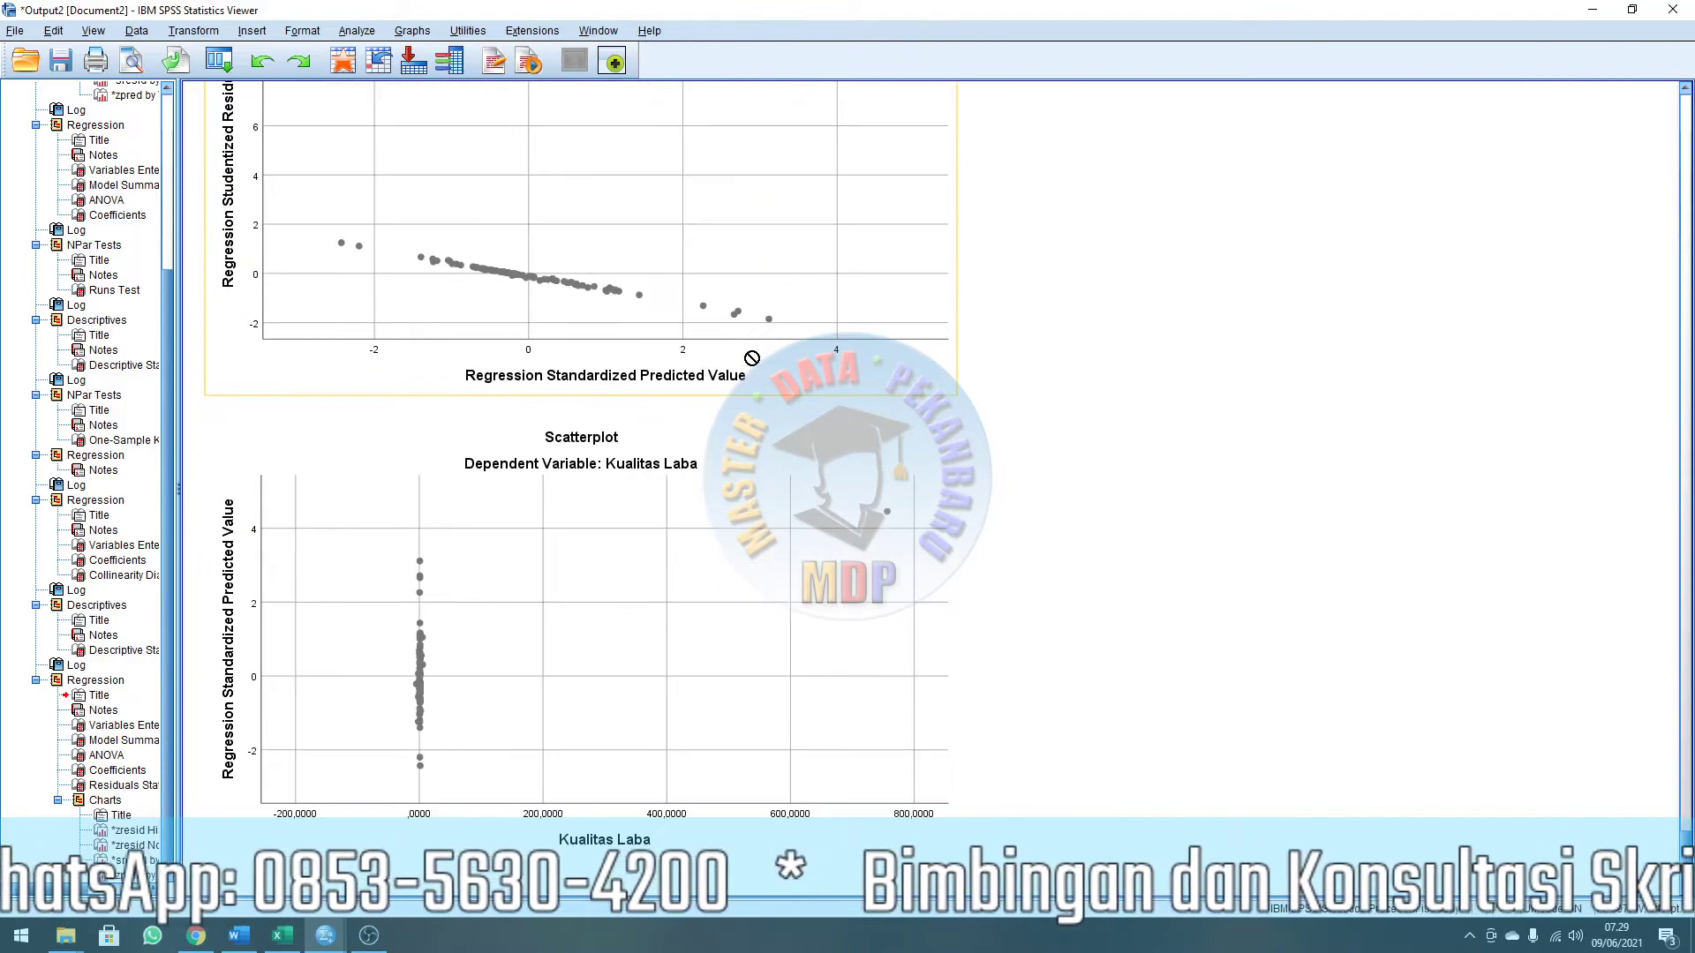
pyautogui.scroll(15, 751, 359)
pyautogui.scroll(-13, 817, 455)
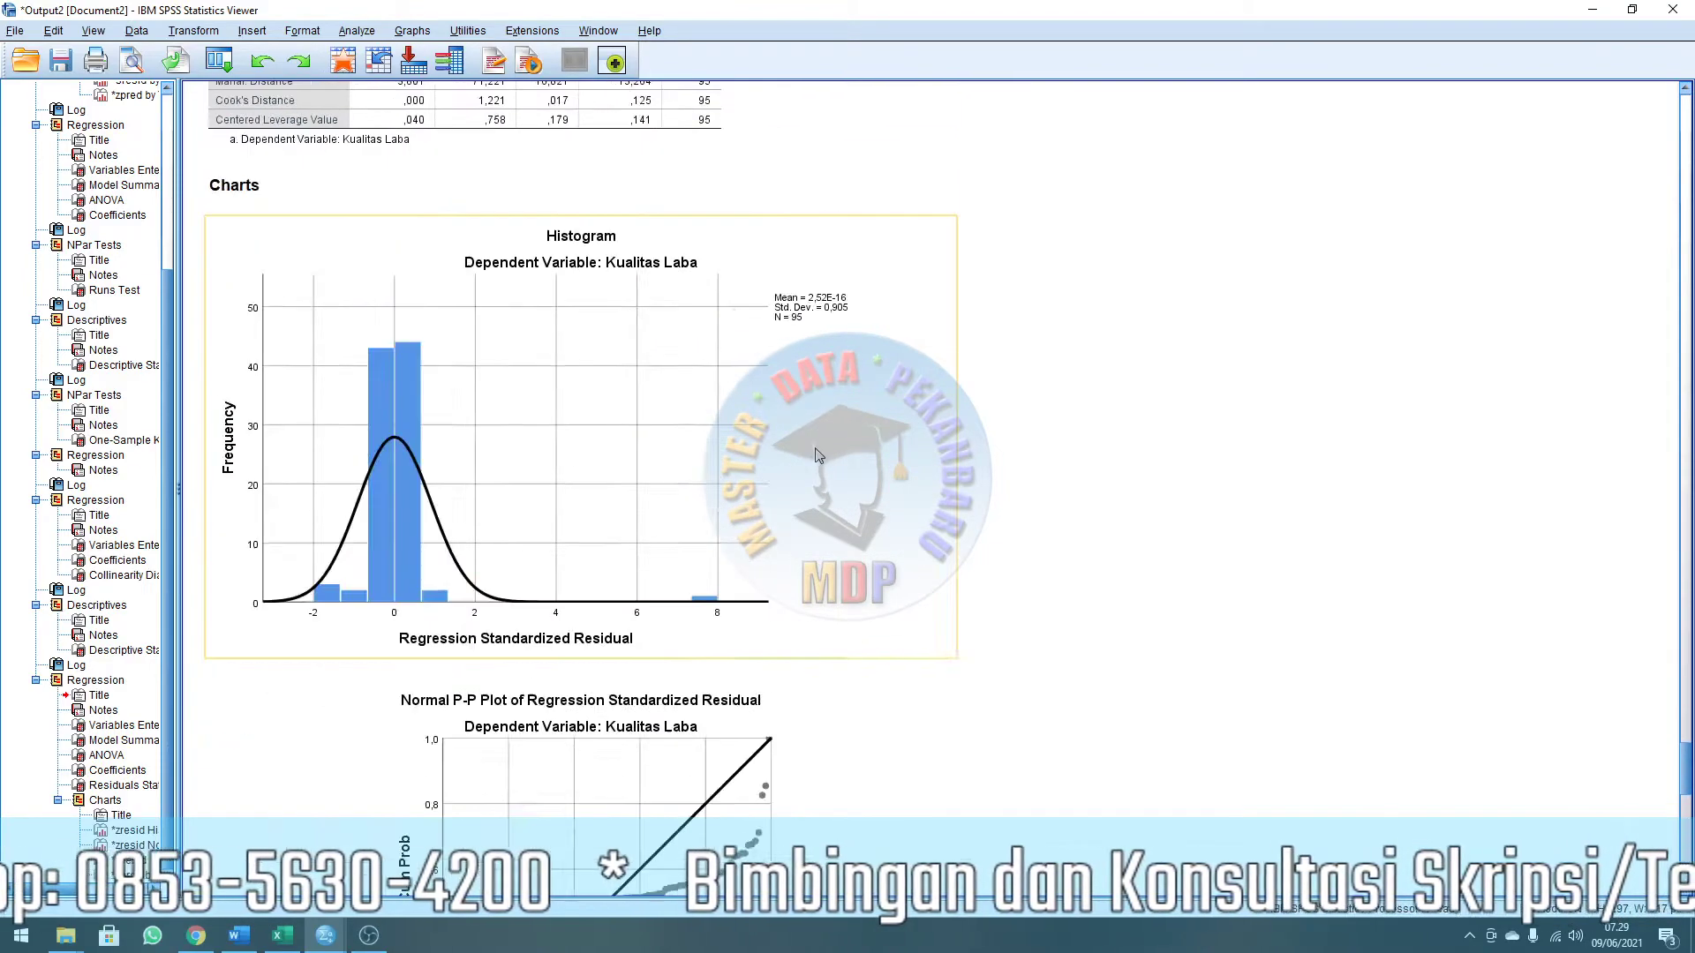
pyautogui.scroll(-2, 818, 456)
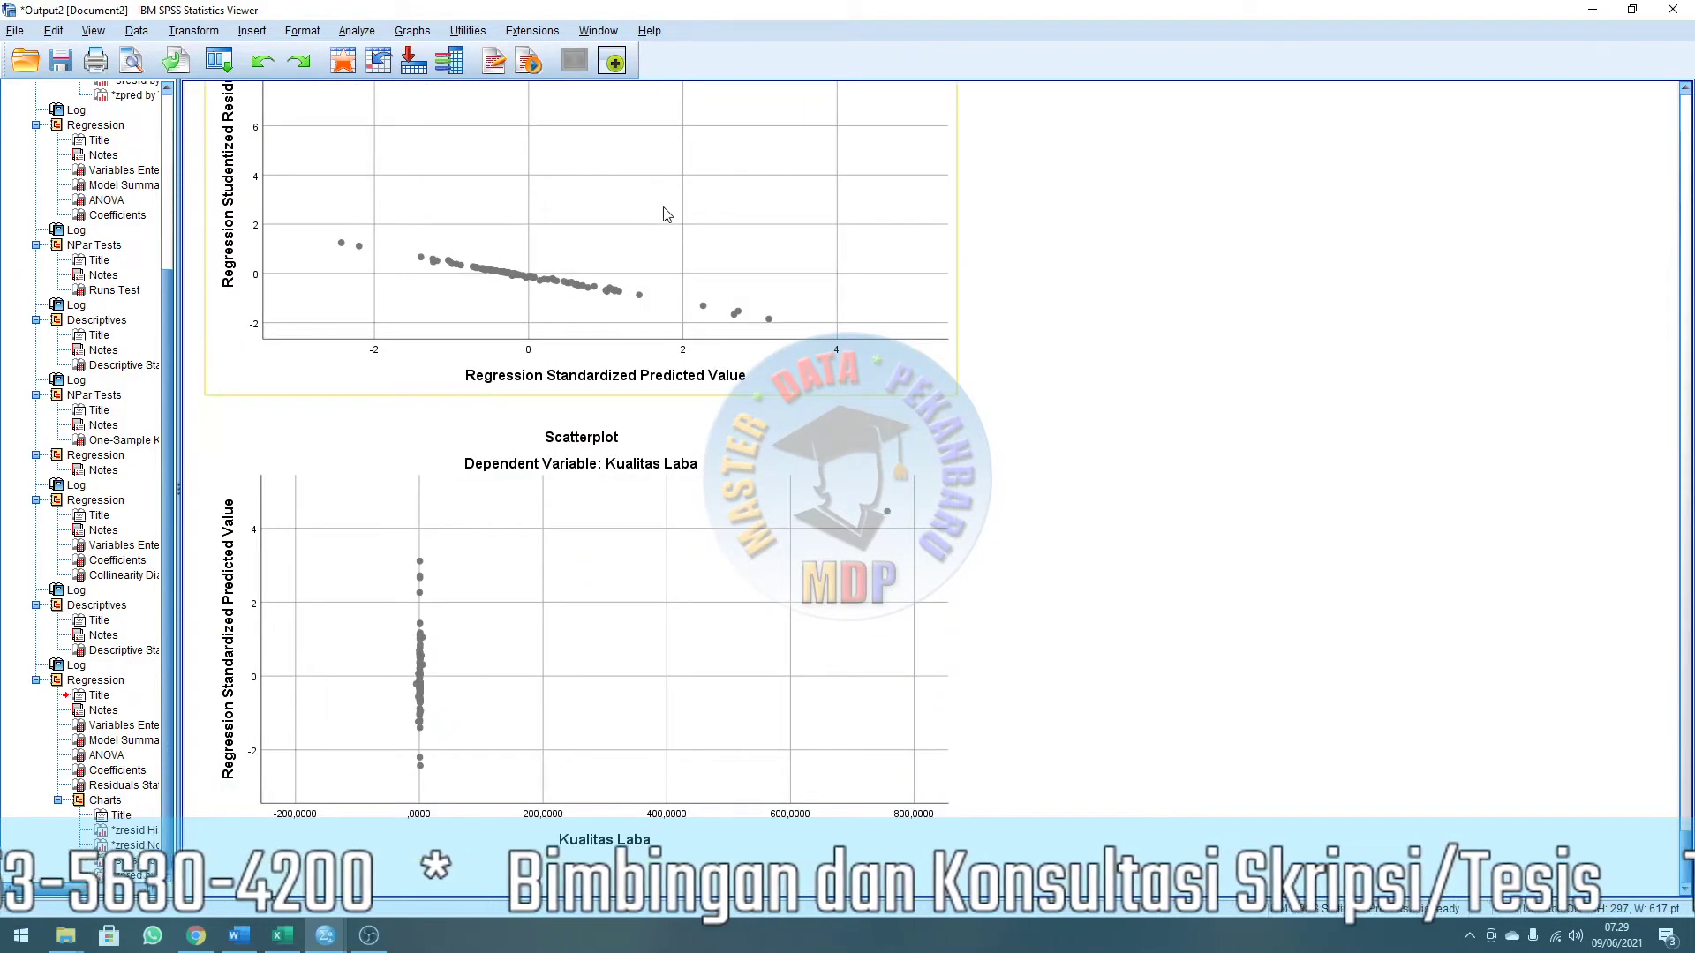
# Check the second model's list of classical assumption tests in the Hasil Word document, then return to the SPSS output and its residual tables.
pyautogui.click(240, 938)
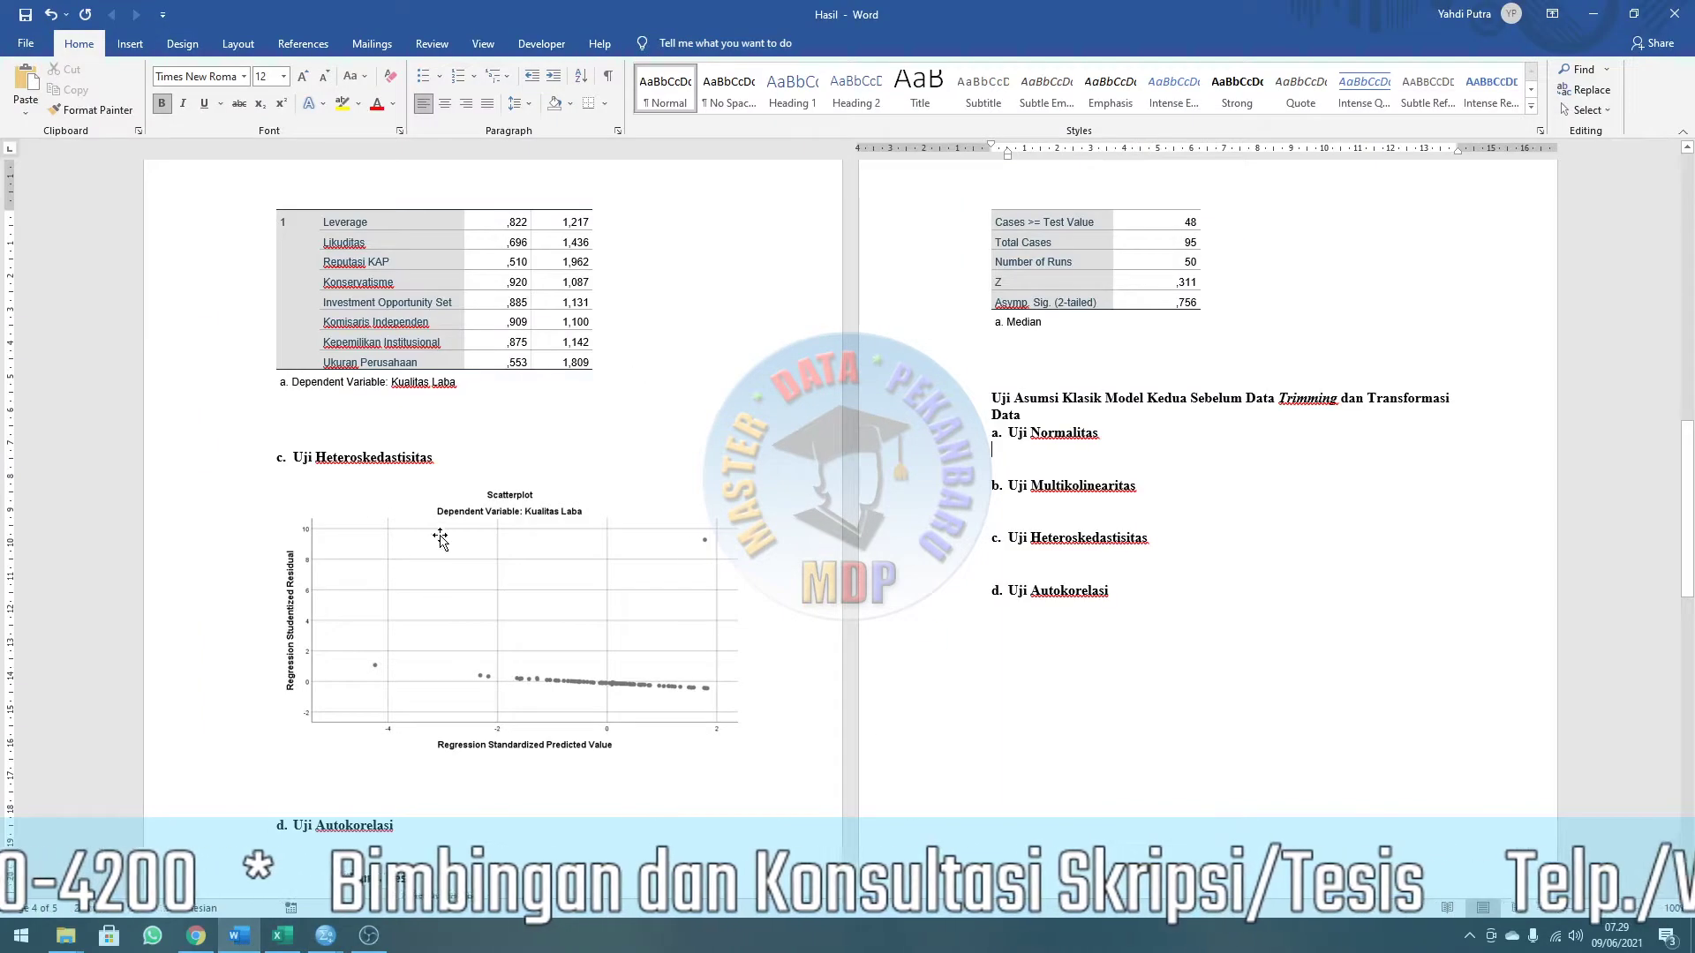
pyautogui.scroll(-2, 1000, 452)
pyautogui.hotkey('alt', 'Tab')
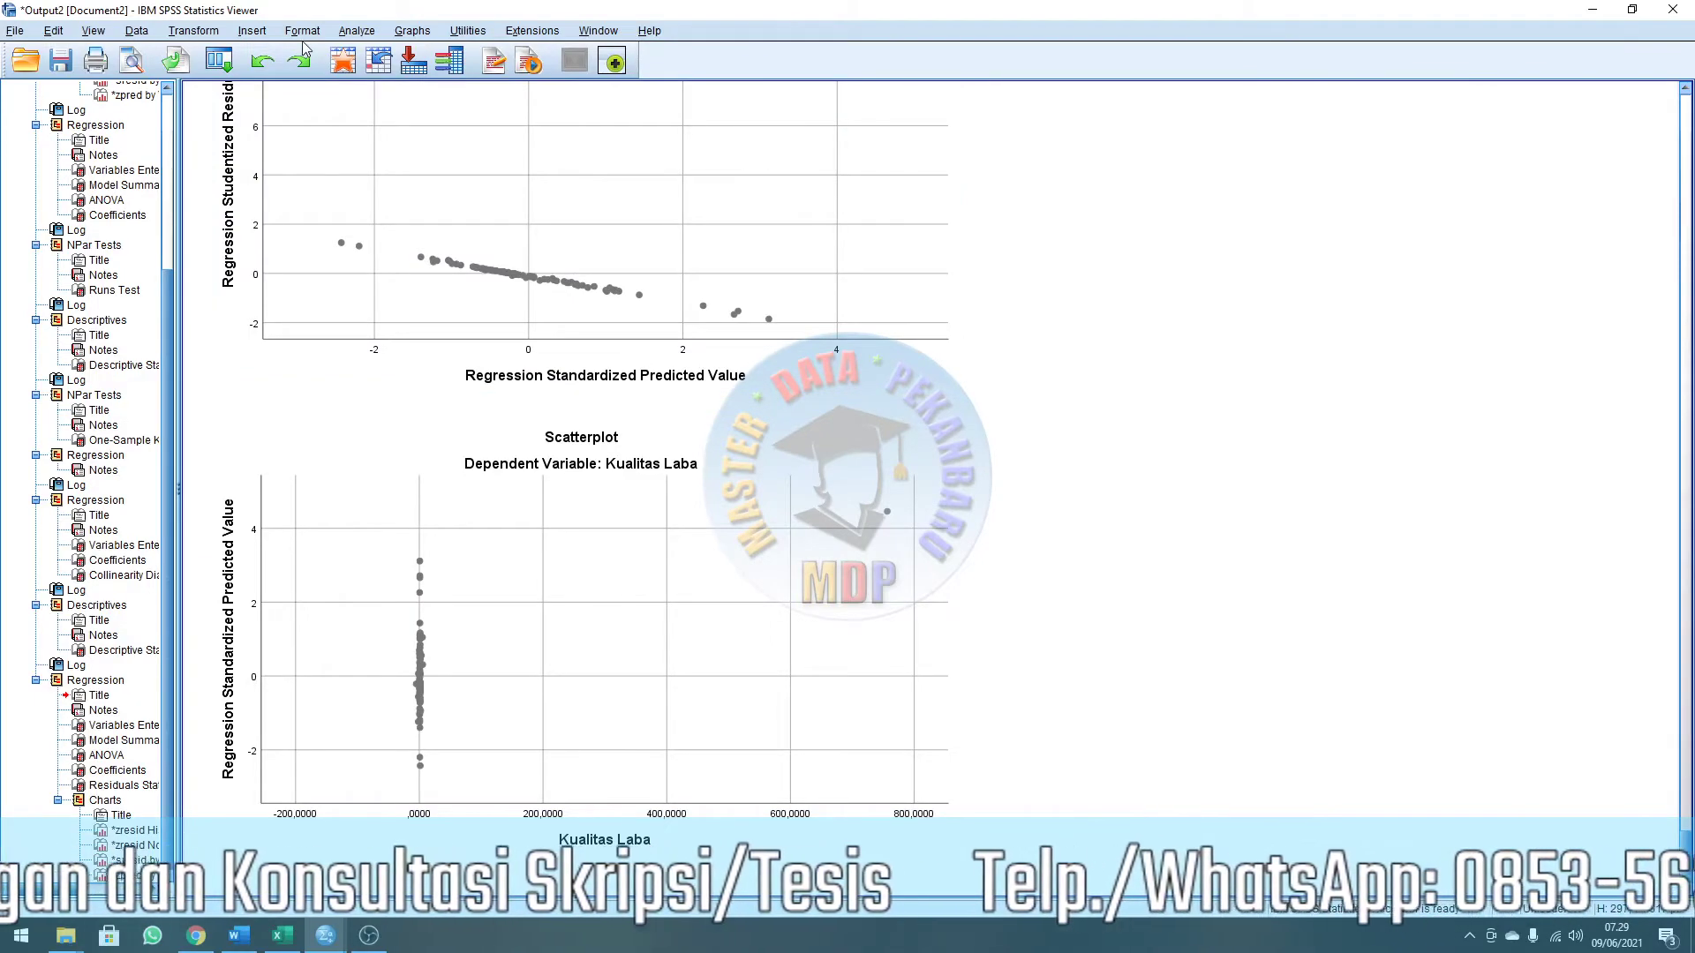
pyautogui.scroll(10, 965, 435)
pyautogui.scroll(3, 965, 434)
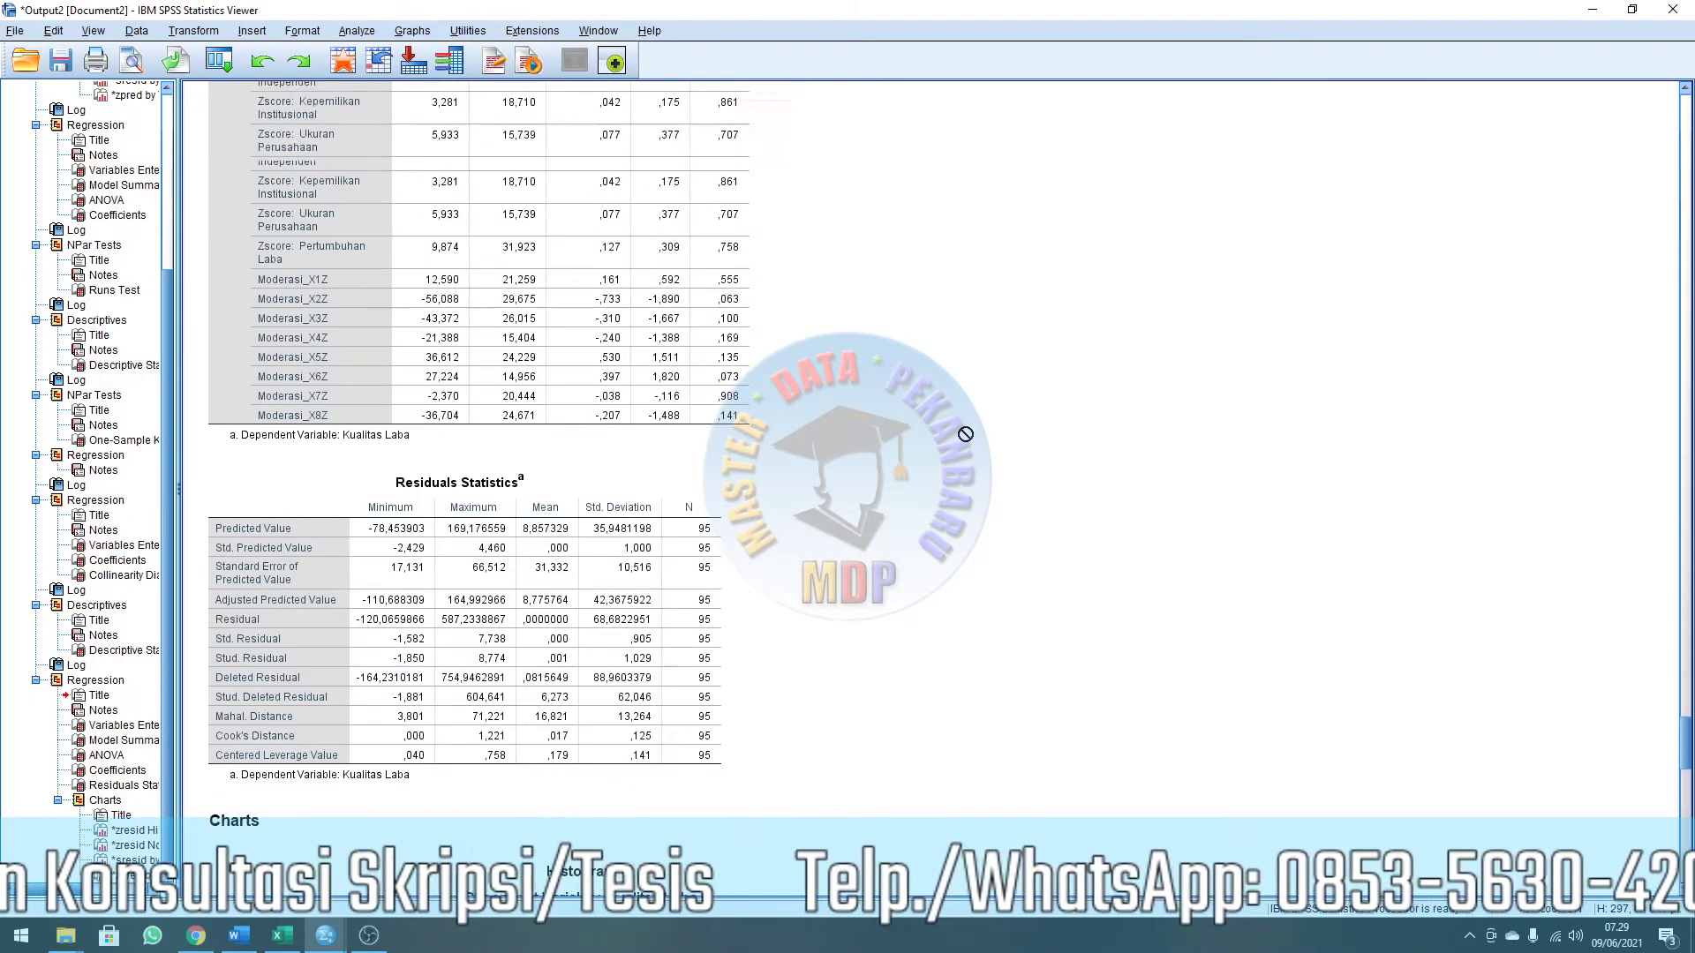
pyautogui.scroll(-3, 965, 435)
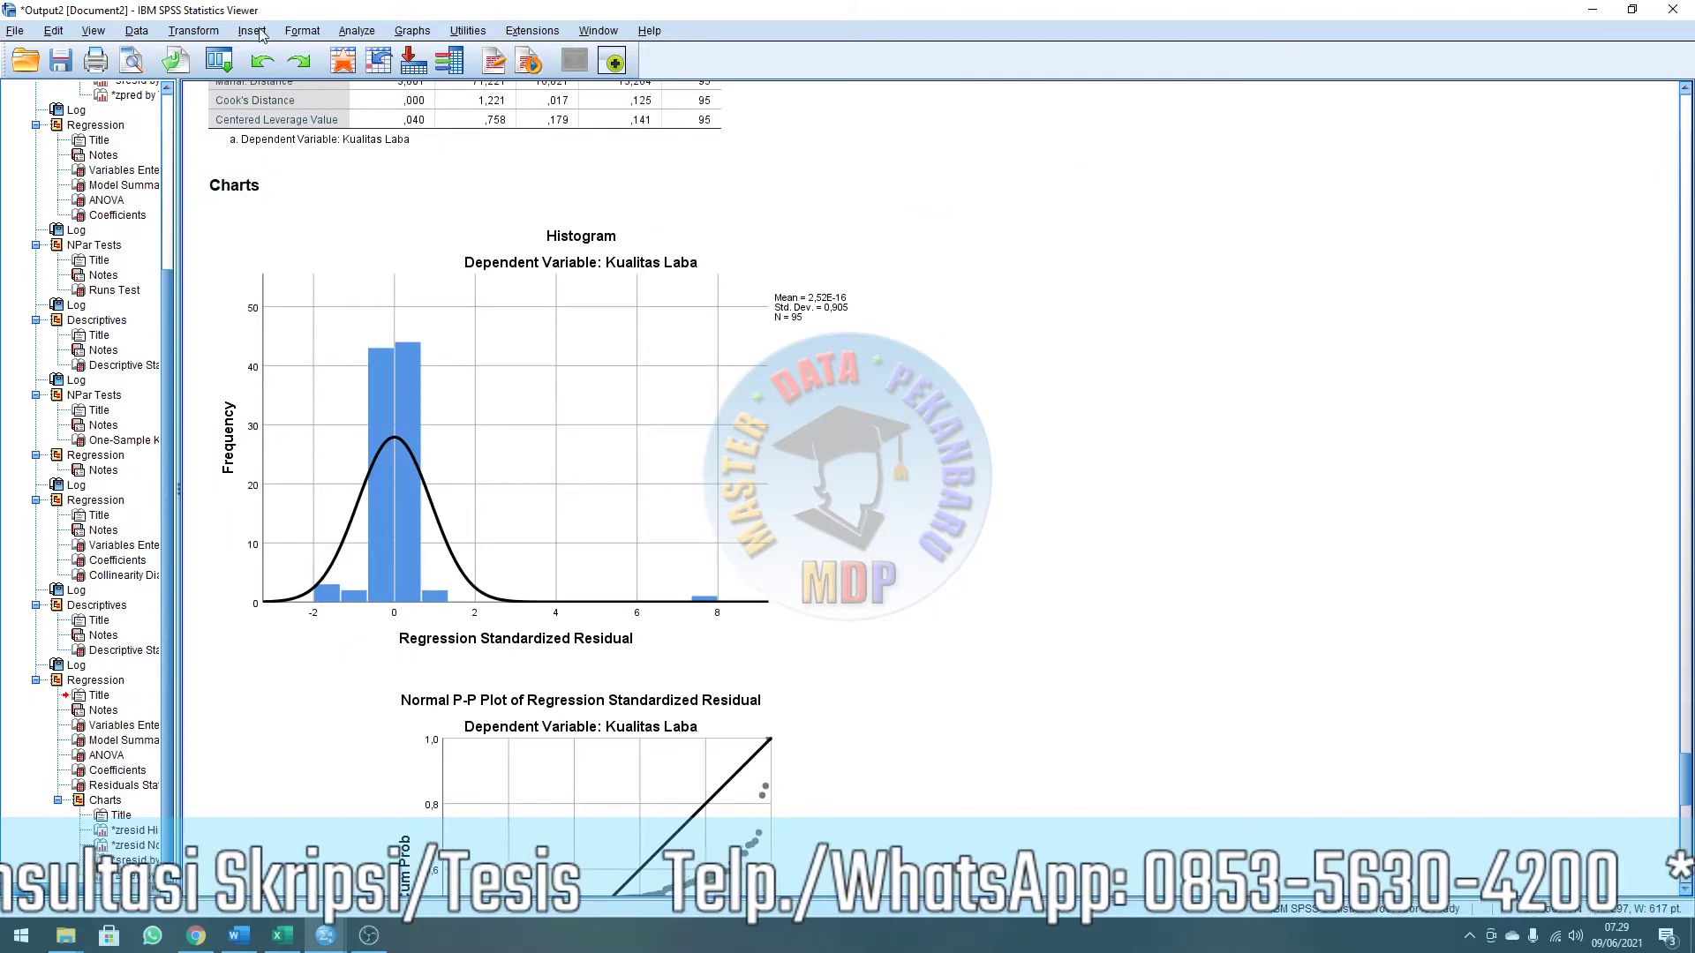
# Run a One-Sample Kolmogorov-Smirnov normal distribution test on the newest unstandardized residual (RES_2), replacing the residual left in the test variable list.
pyautogui.click(356, 30)
pyautogui.moveTo(468, 365)
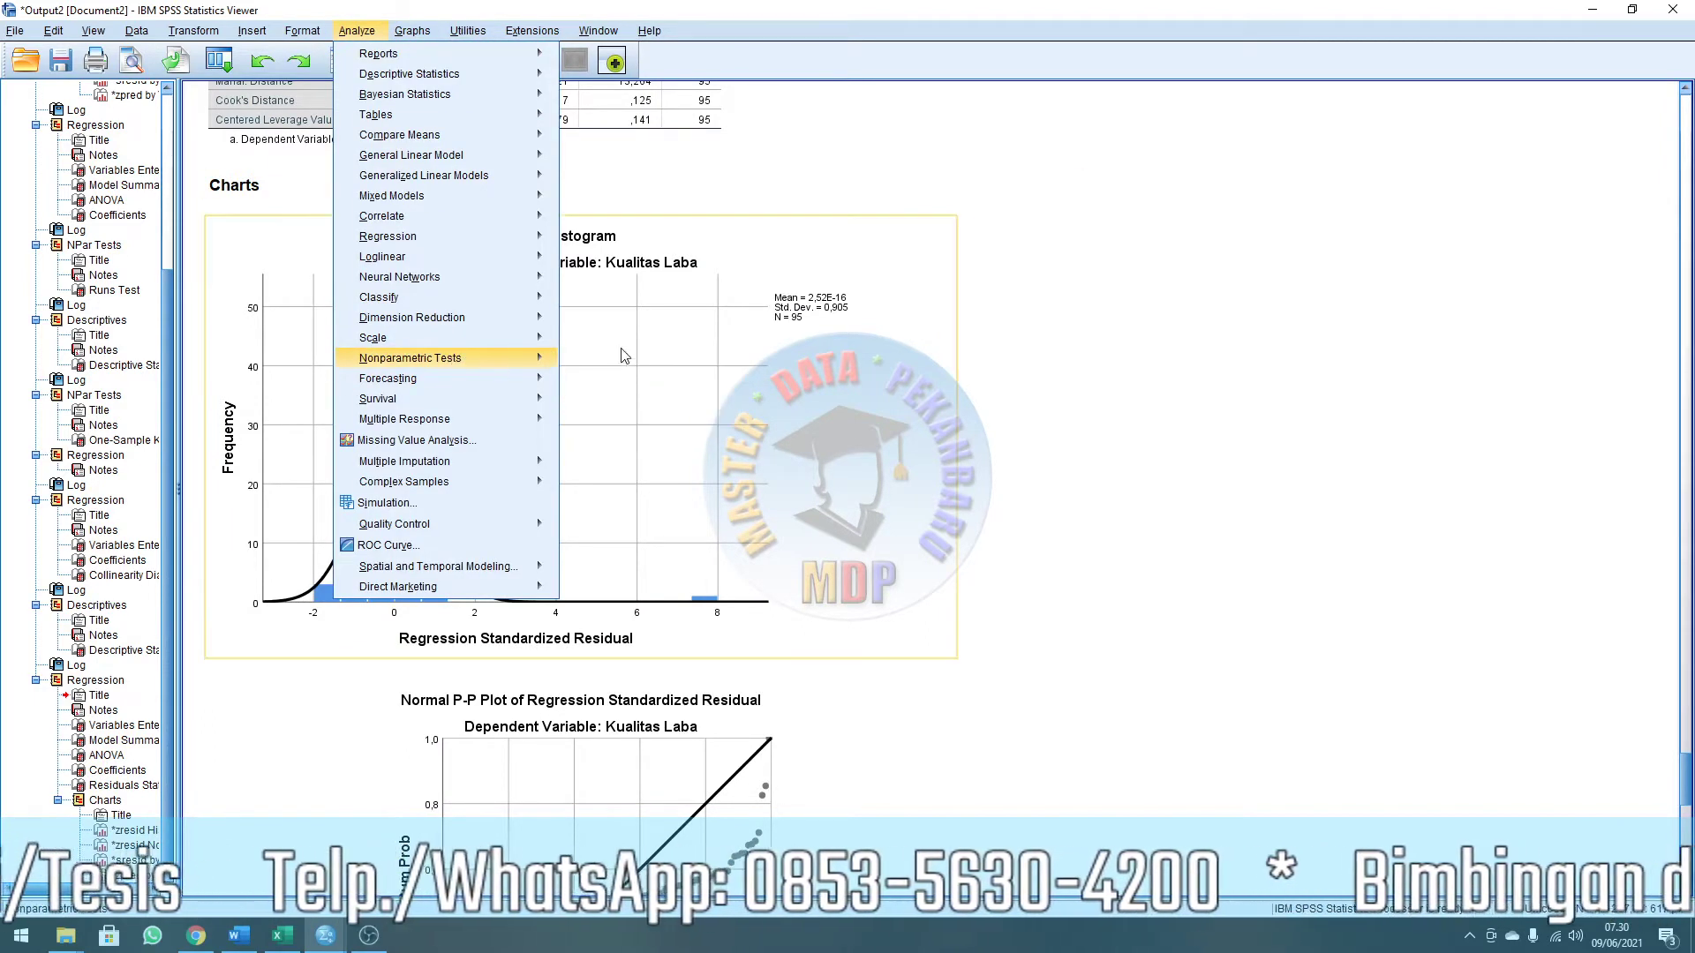
pyautogui.moveTo(649, 433)
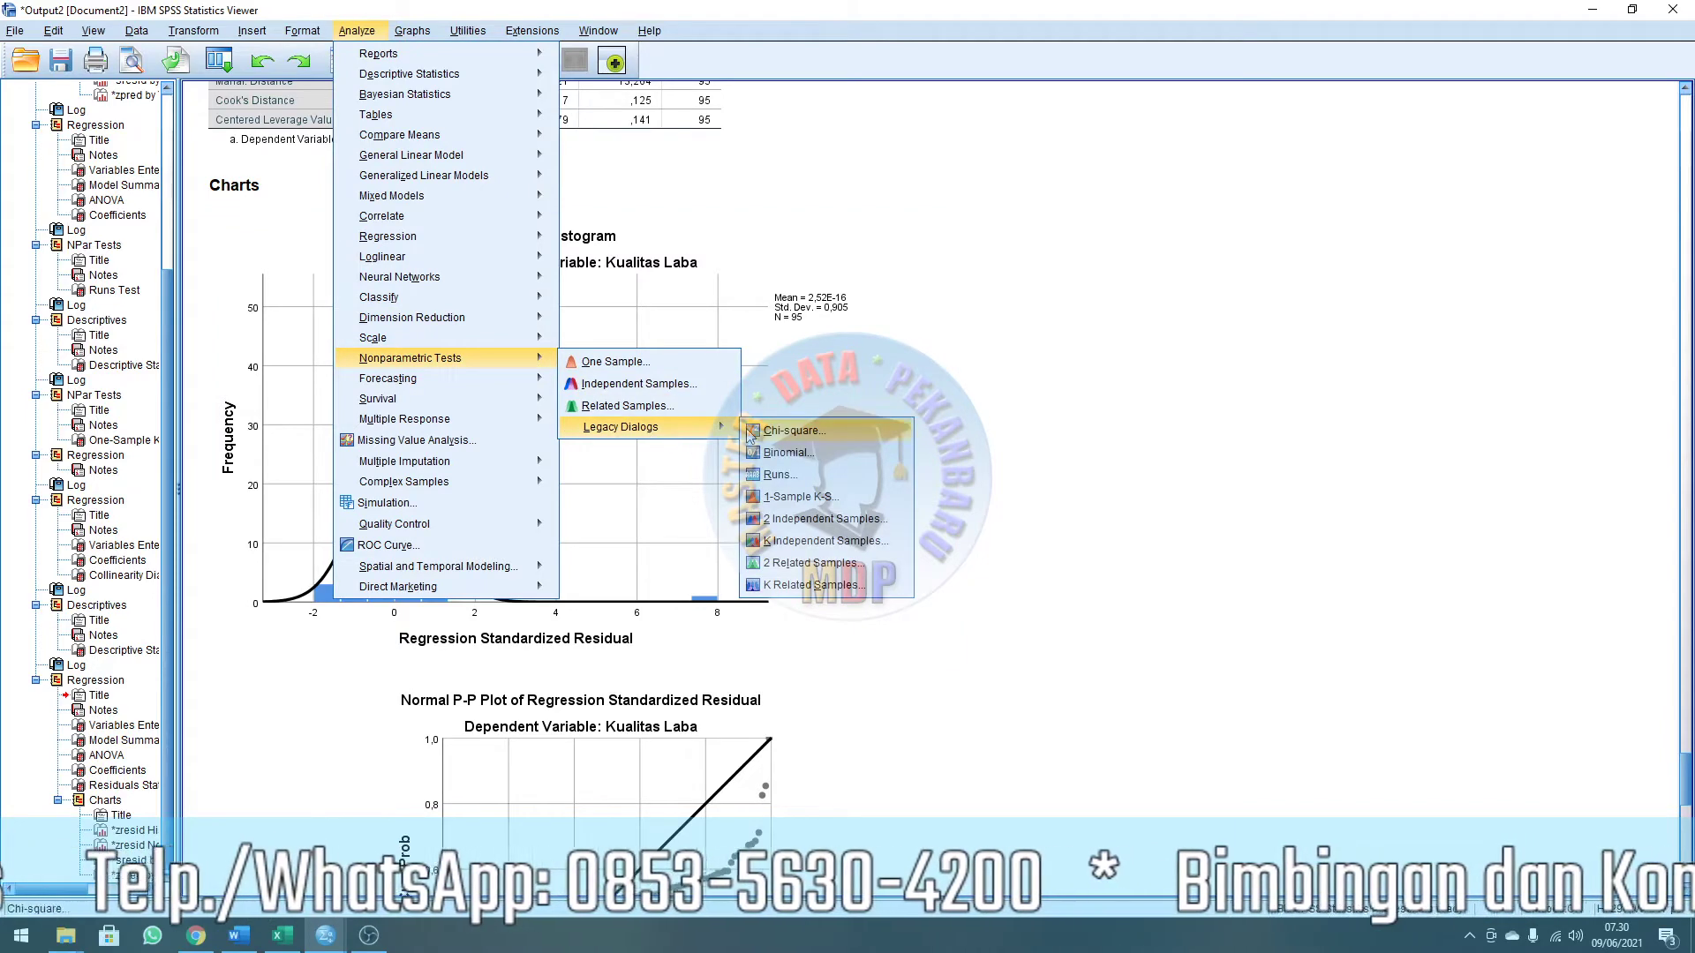
pyautogui.click(797, 498)
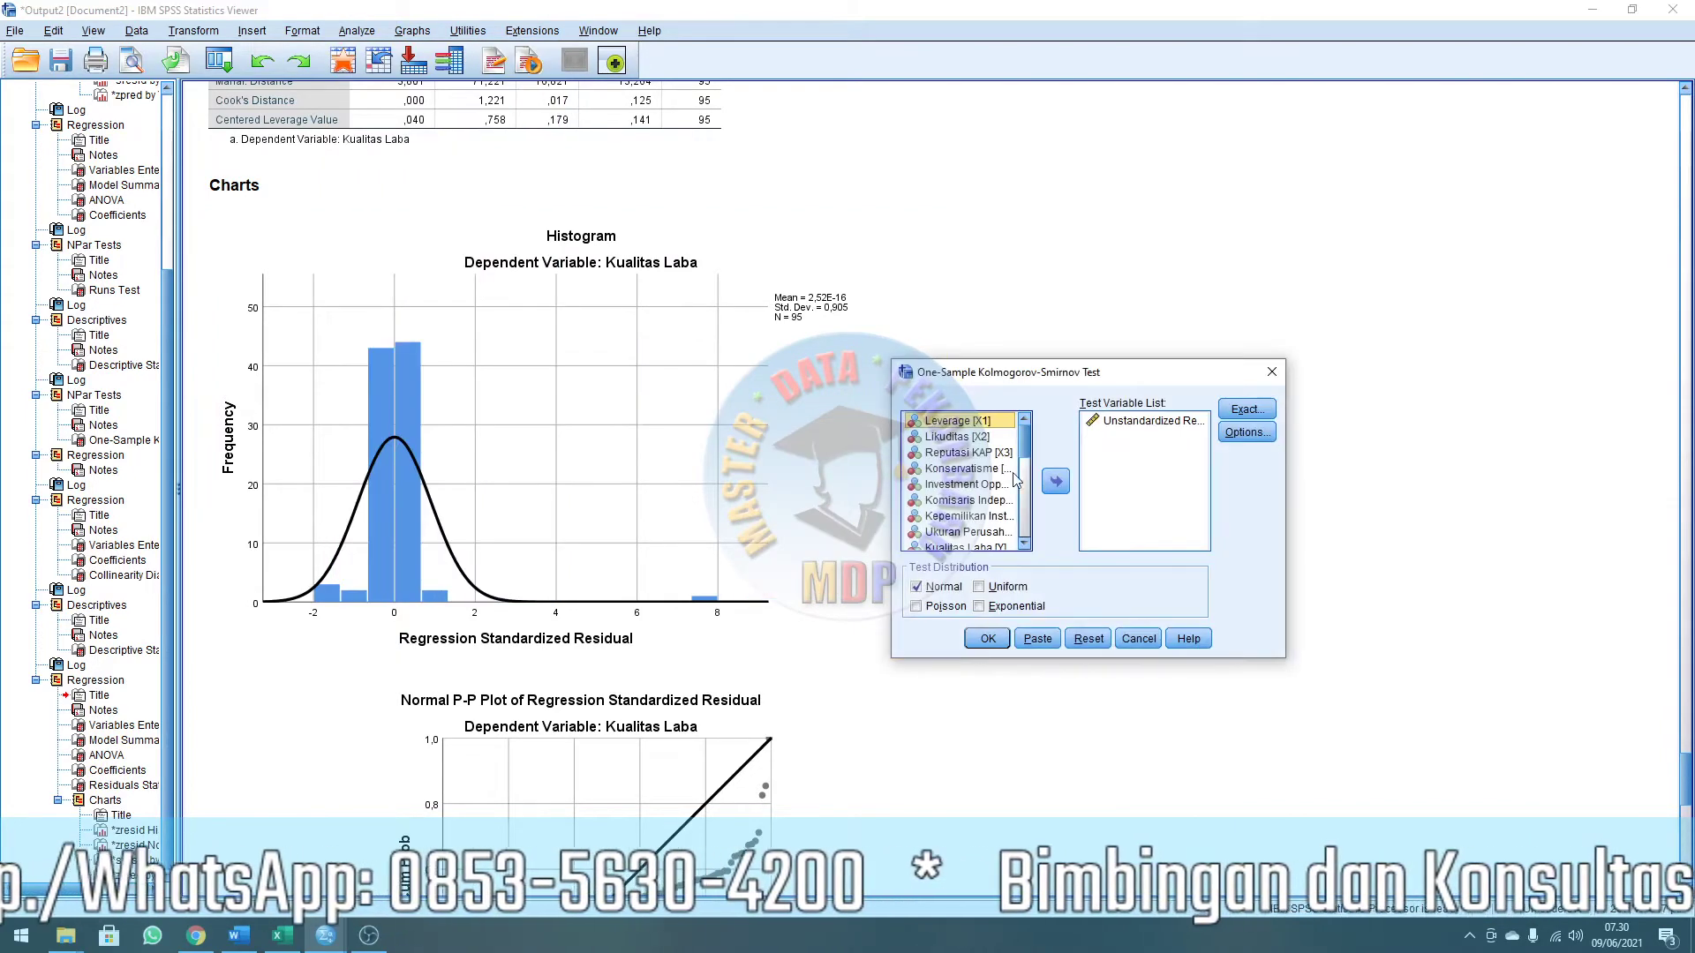
pyautogui.click(1121, 422)
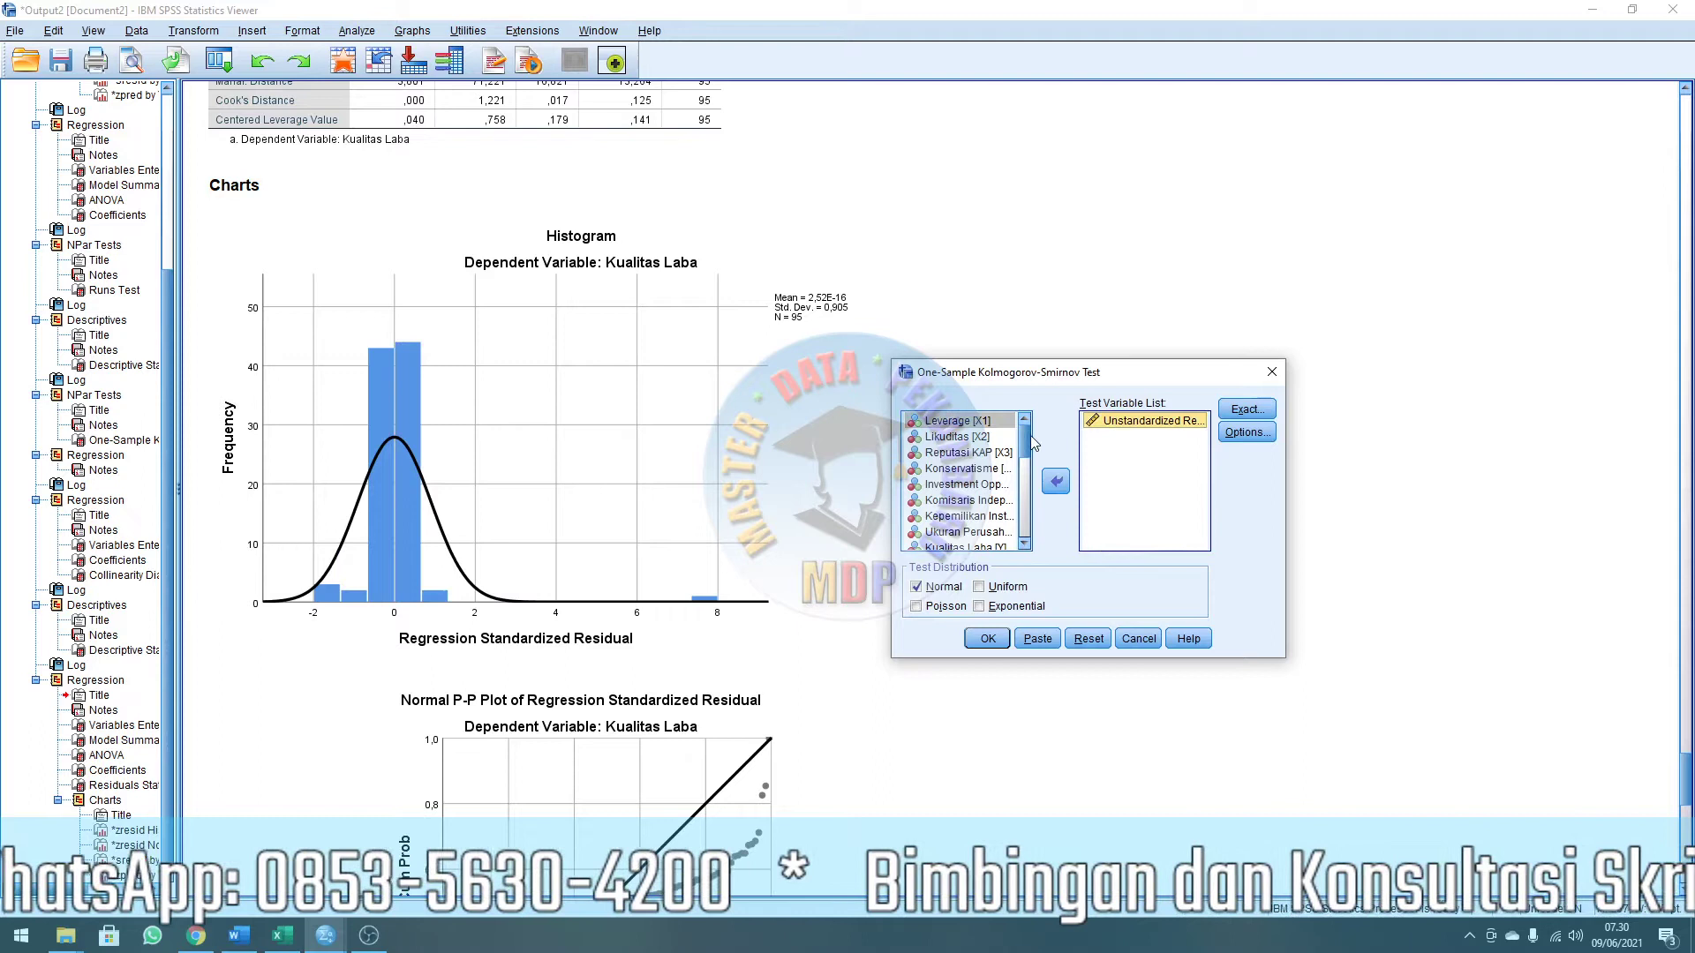
pyautogui.click(1055, 481)
pyautogui.moveTo(1025, 455); pyautogui.dragTo(1030, 528)
pyautogui.click(996, 544)
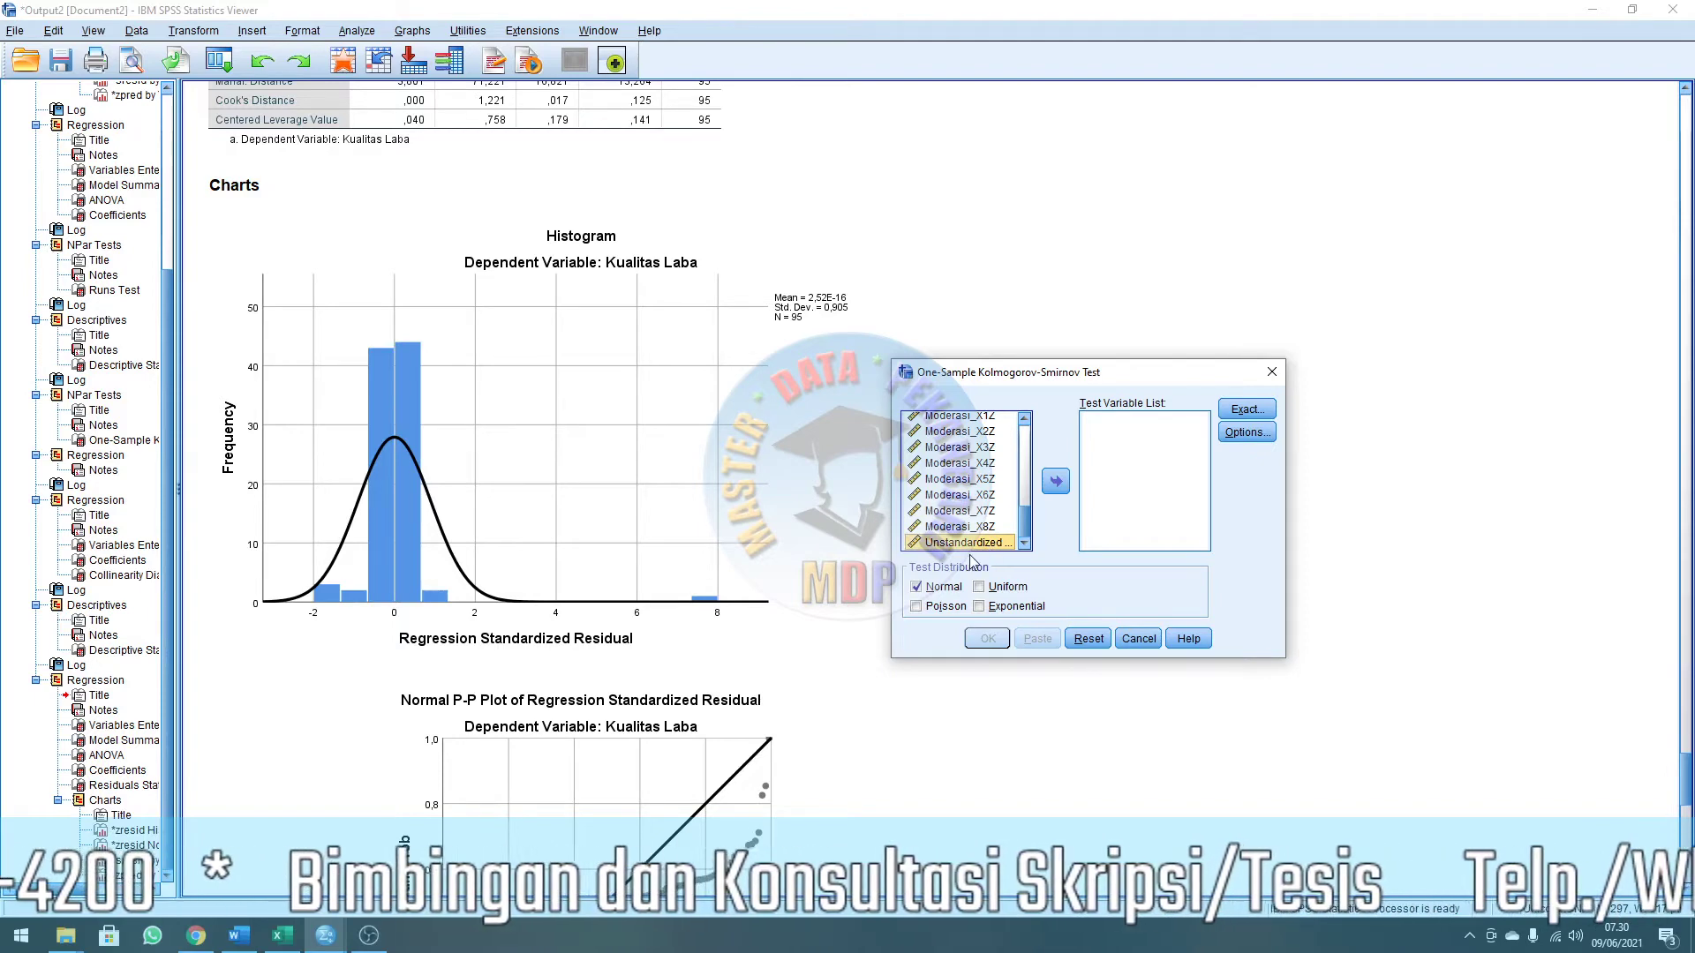
pyautogui.click(1055, 481)
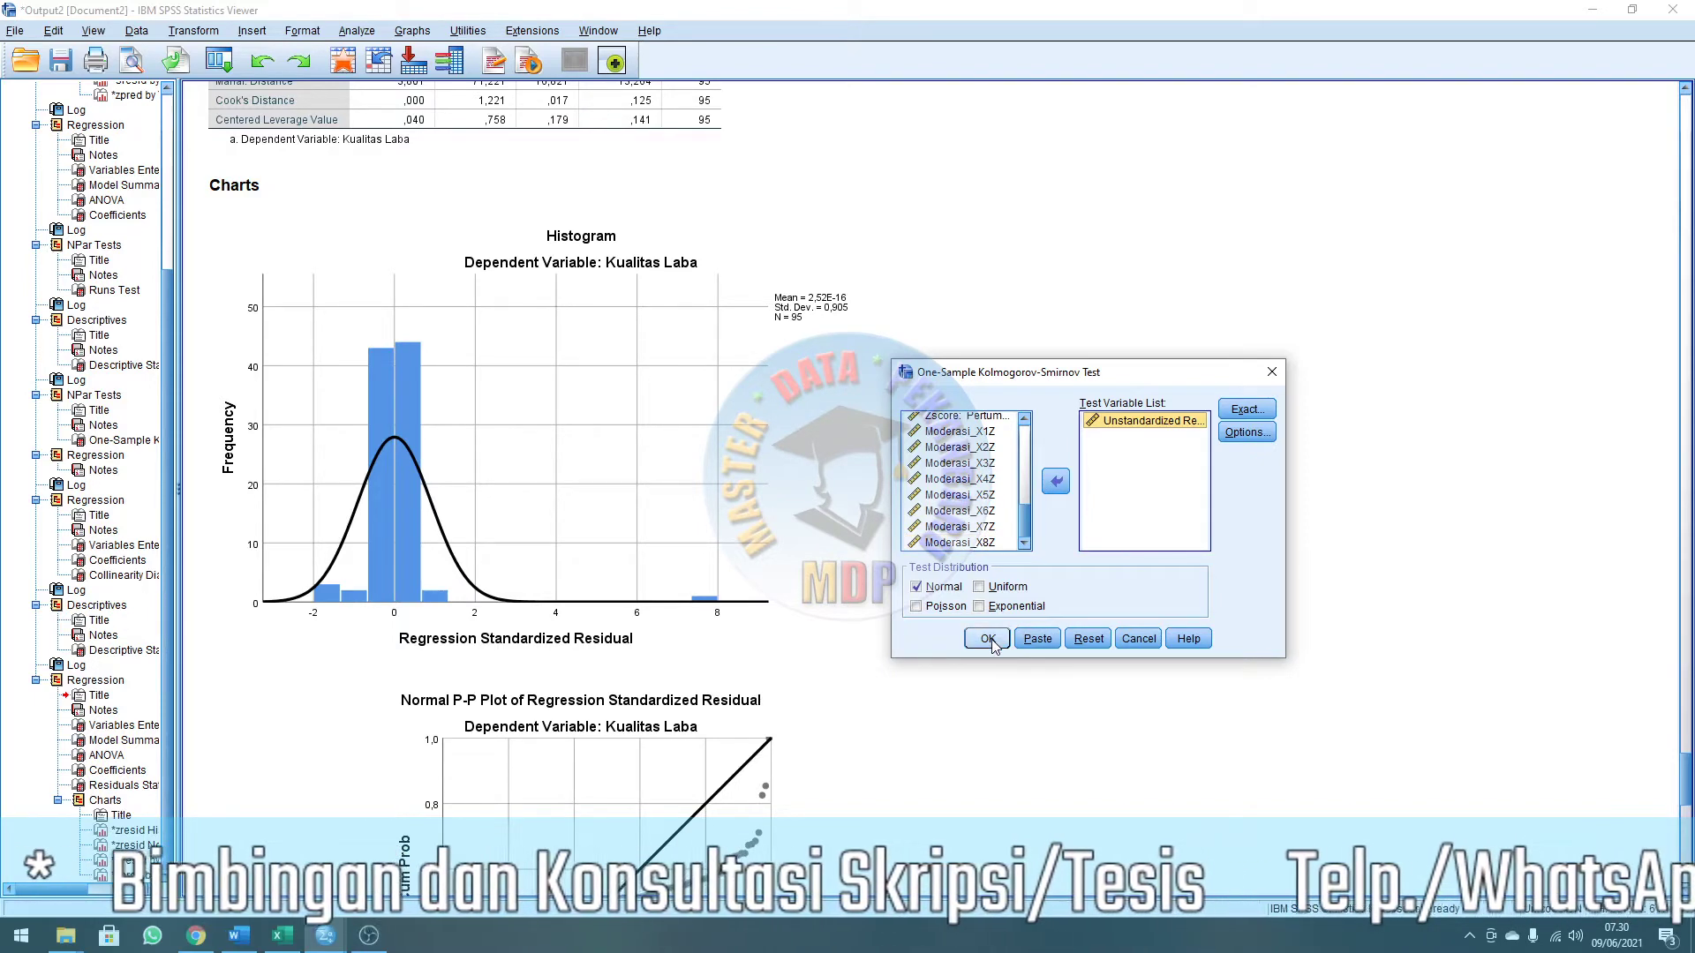
pyautogui.click(988, 639)
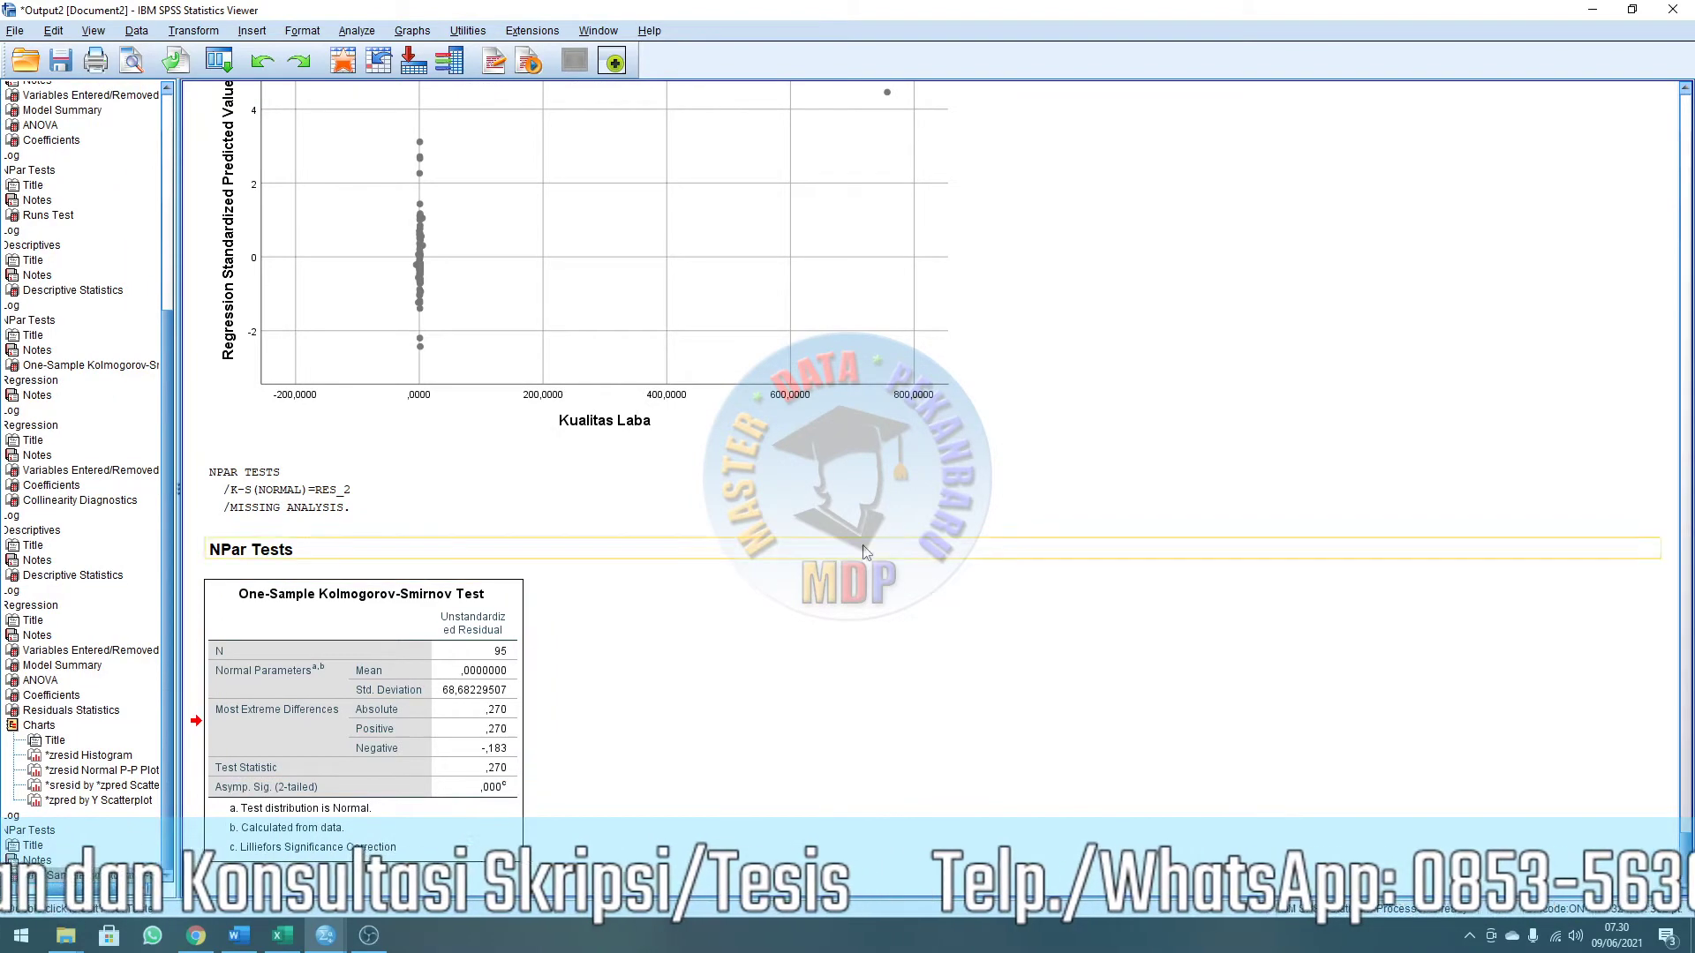
# Switch to the Input Awal.sav Data Editor and select the RES_2 residual column after the Moderasi variables.
pyautogui.click(892, 510)
pyautogui.hotkey('alt', 'Tab')
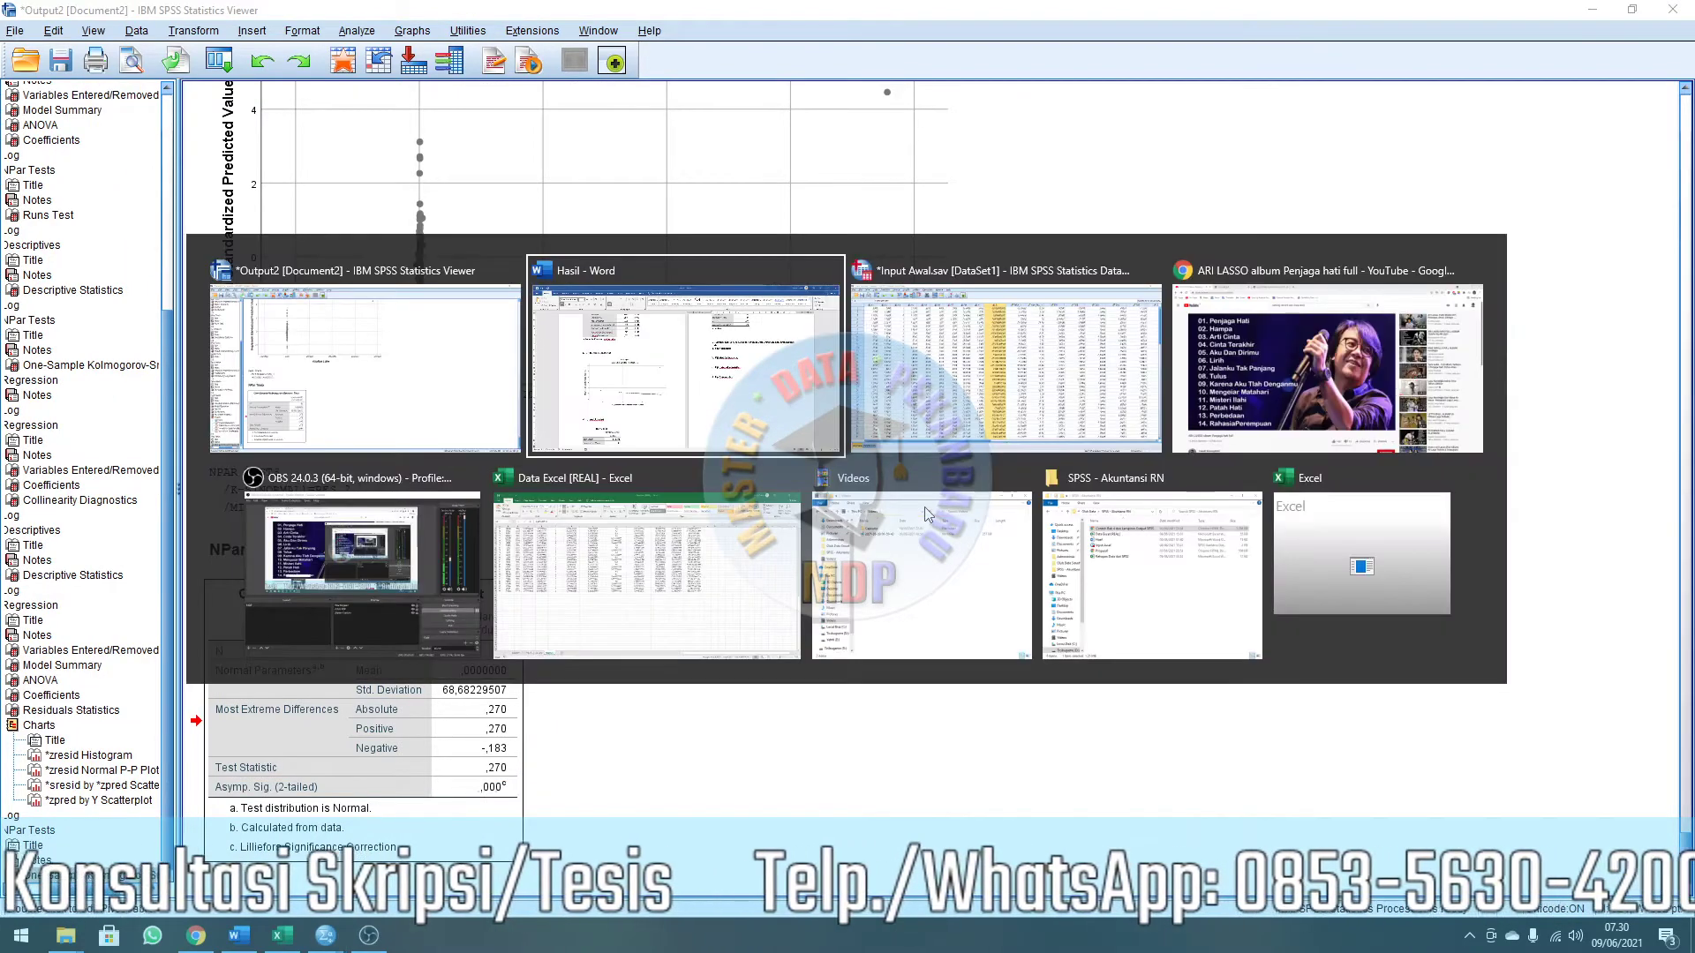
pyautogui.hotkey('alt', 'Tab')
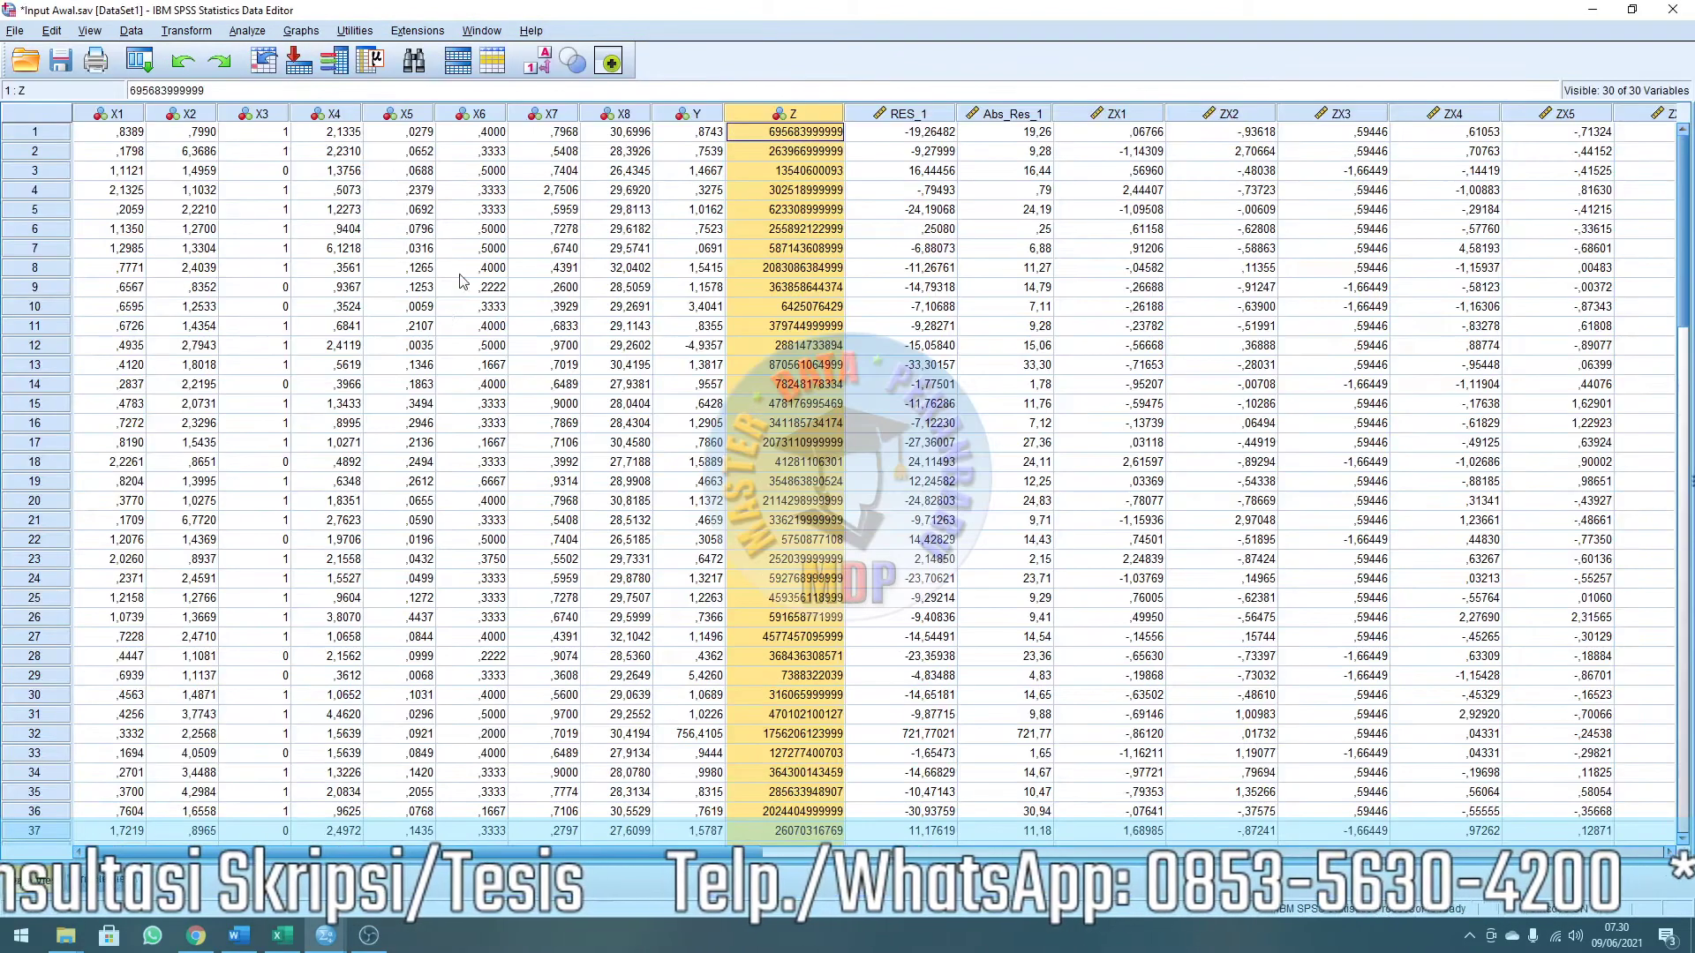
pyautogui.click(247, 30)
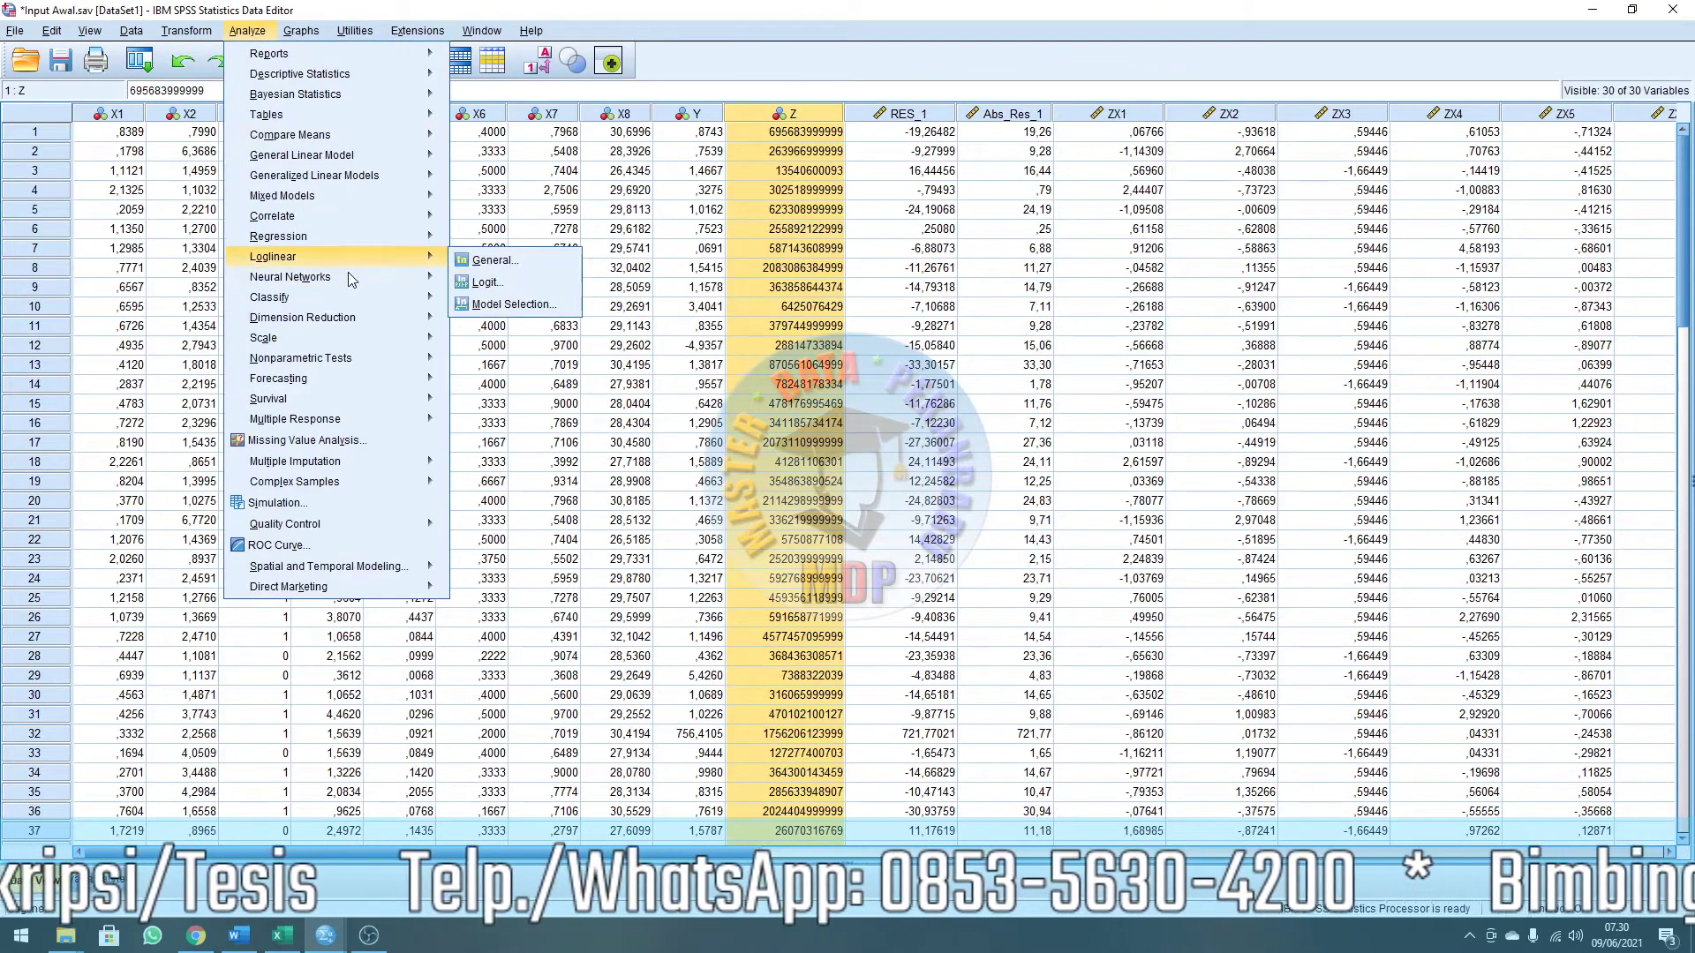
pyautogui.moveTo(366, 353)
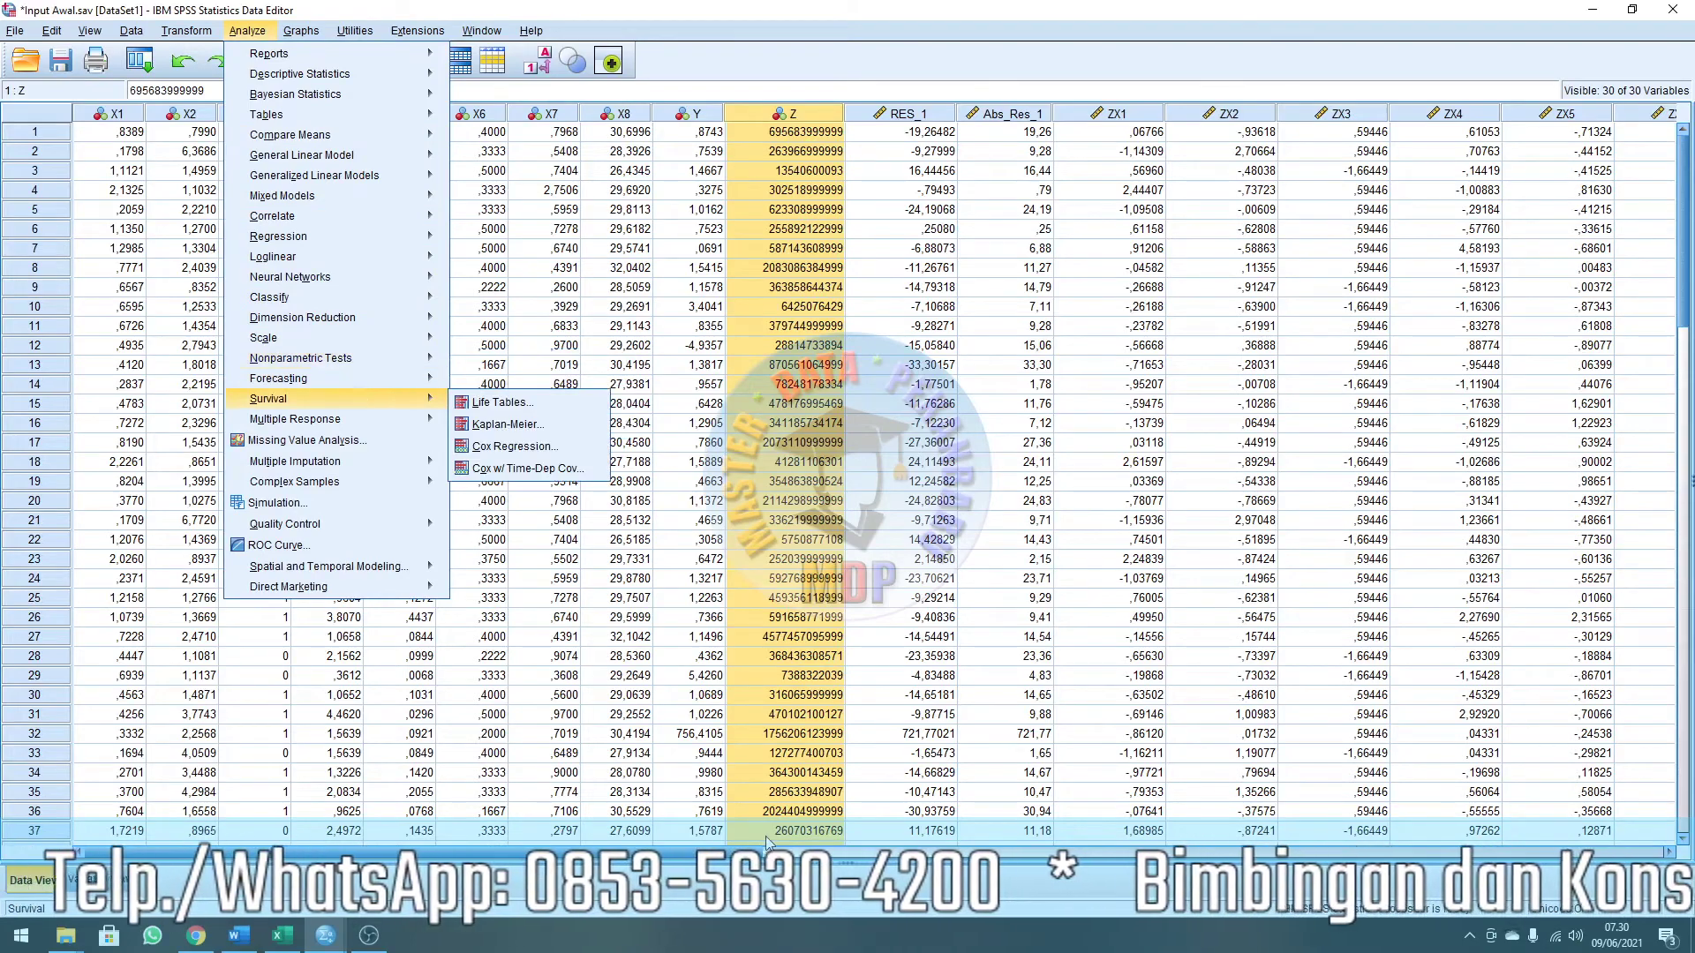
pyautogui.click(731, 861)
pyautogui.moveTo(731, 854); pyautogui.dragTo(1596, 806)
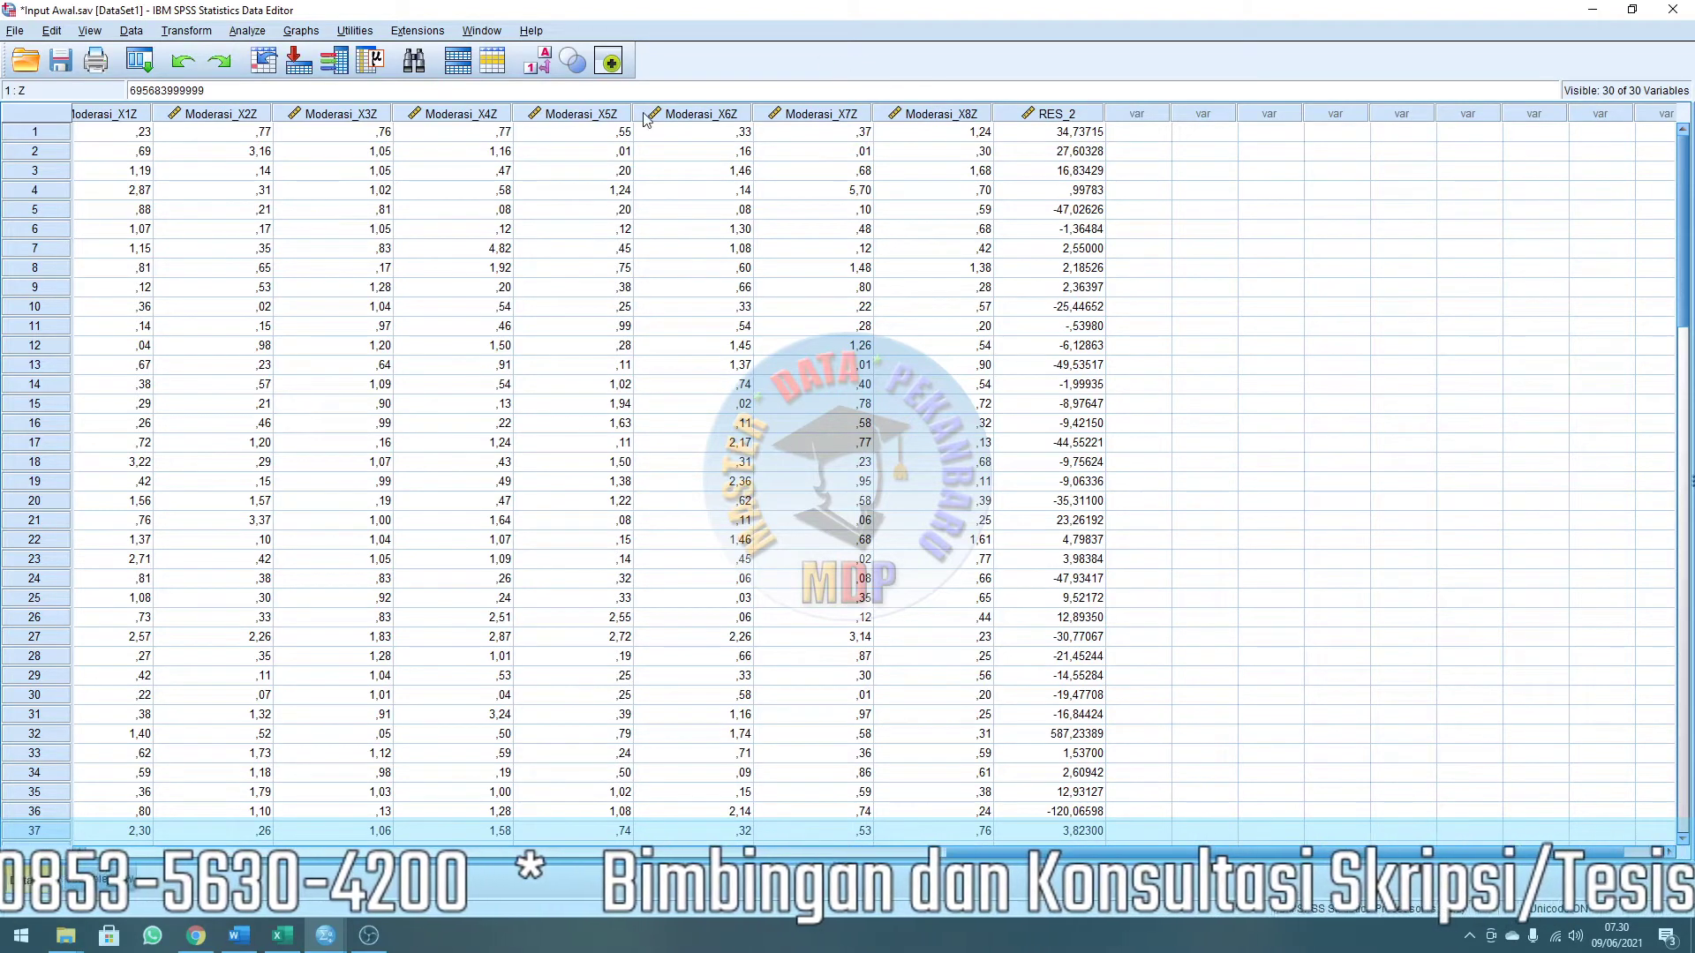
pyautogui.click(1083, 112)
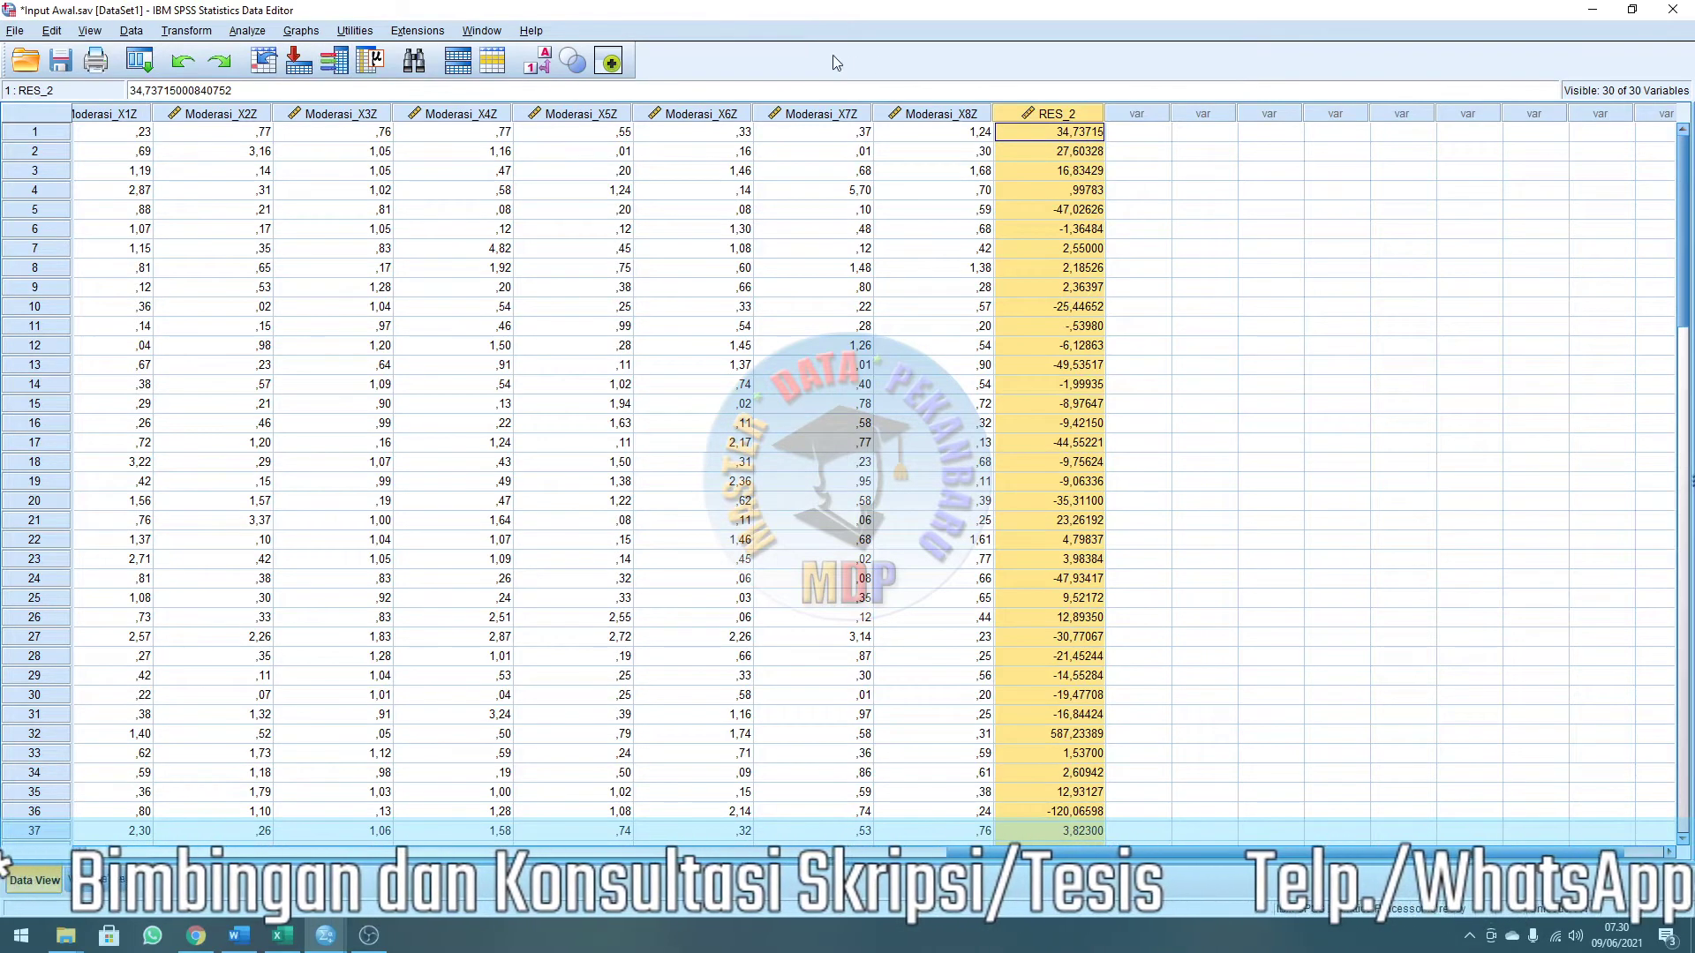
pyautogui.click(1169, 190)
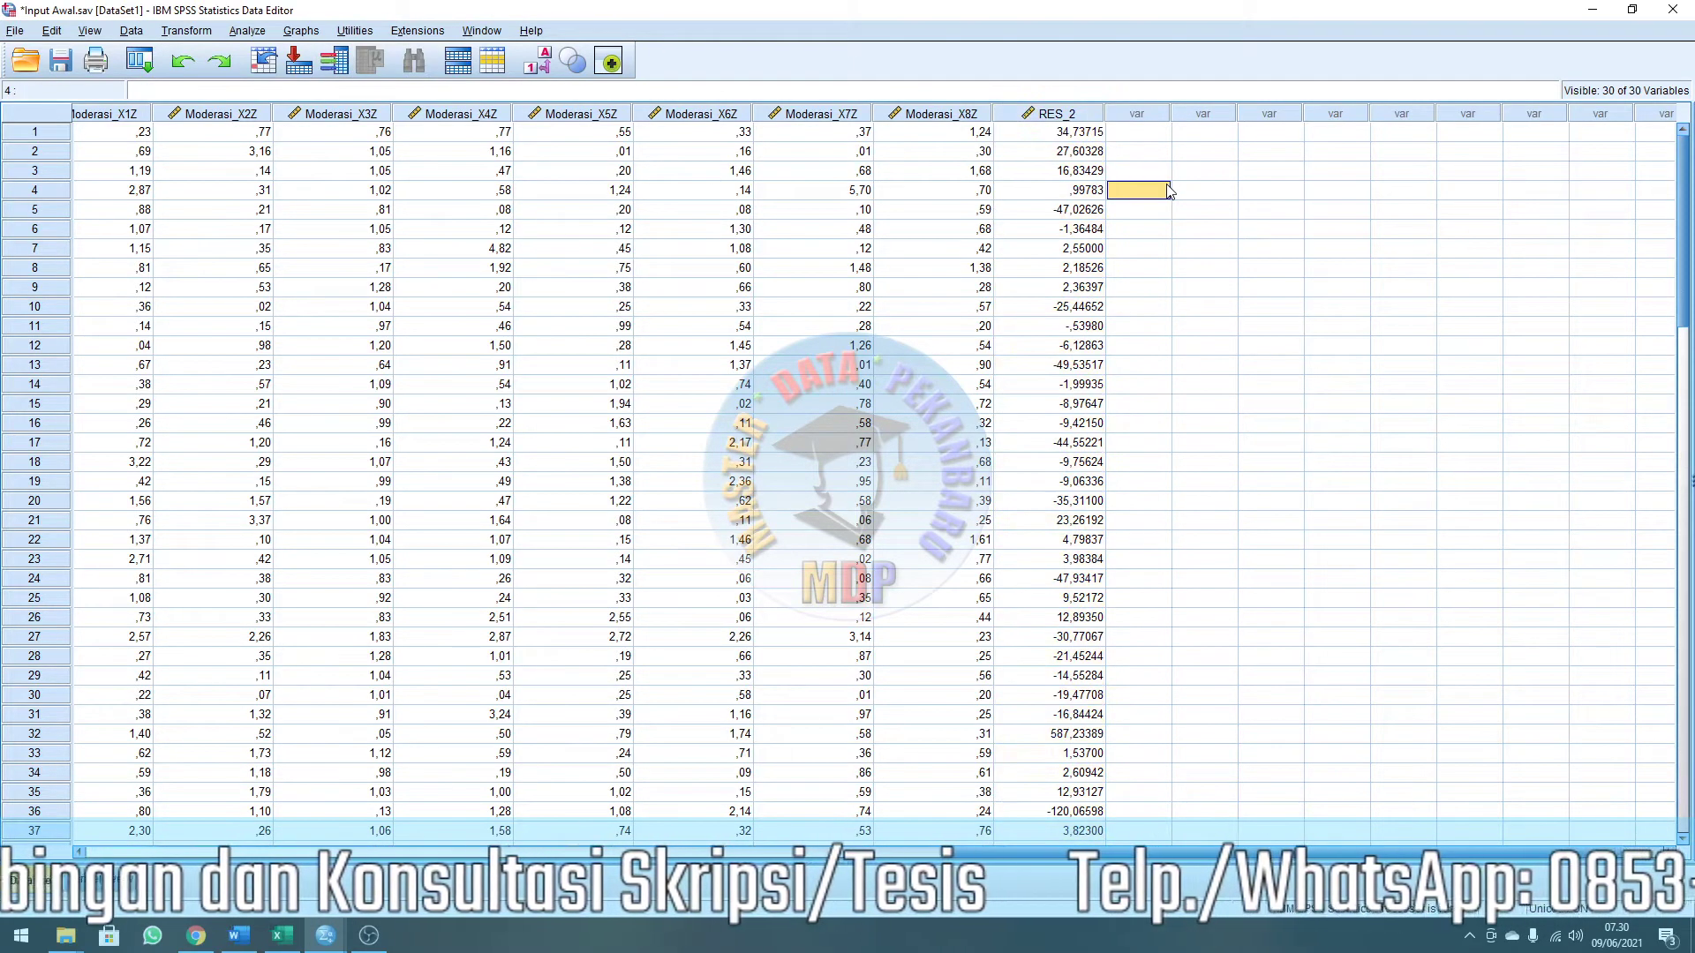
pyautogui.click(1047, 115)
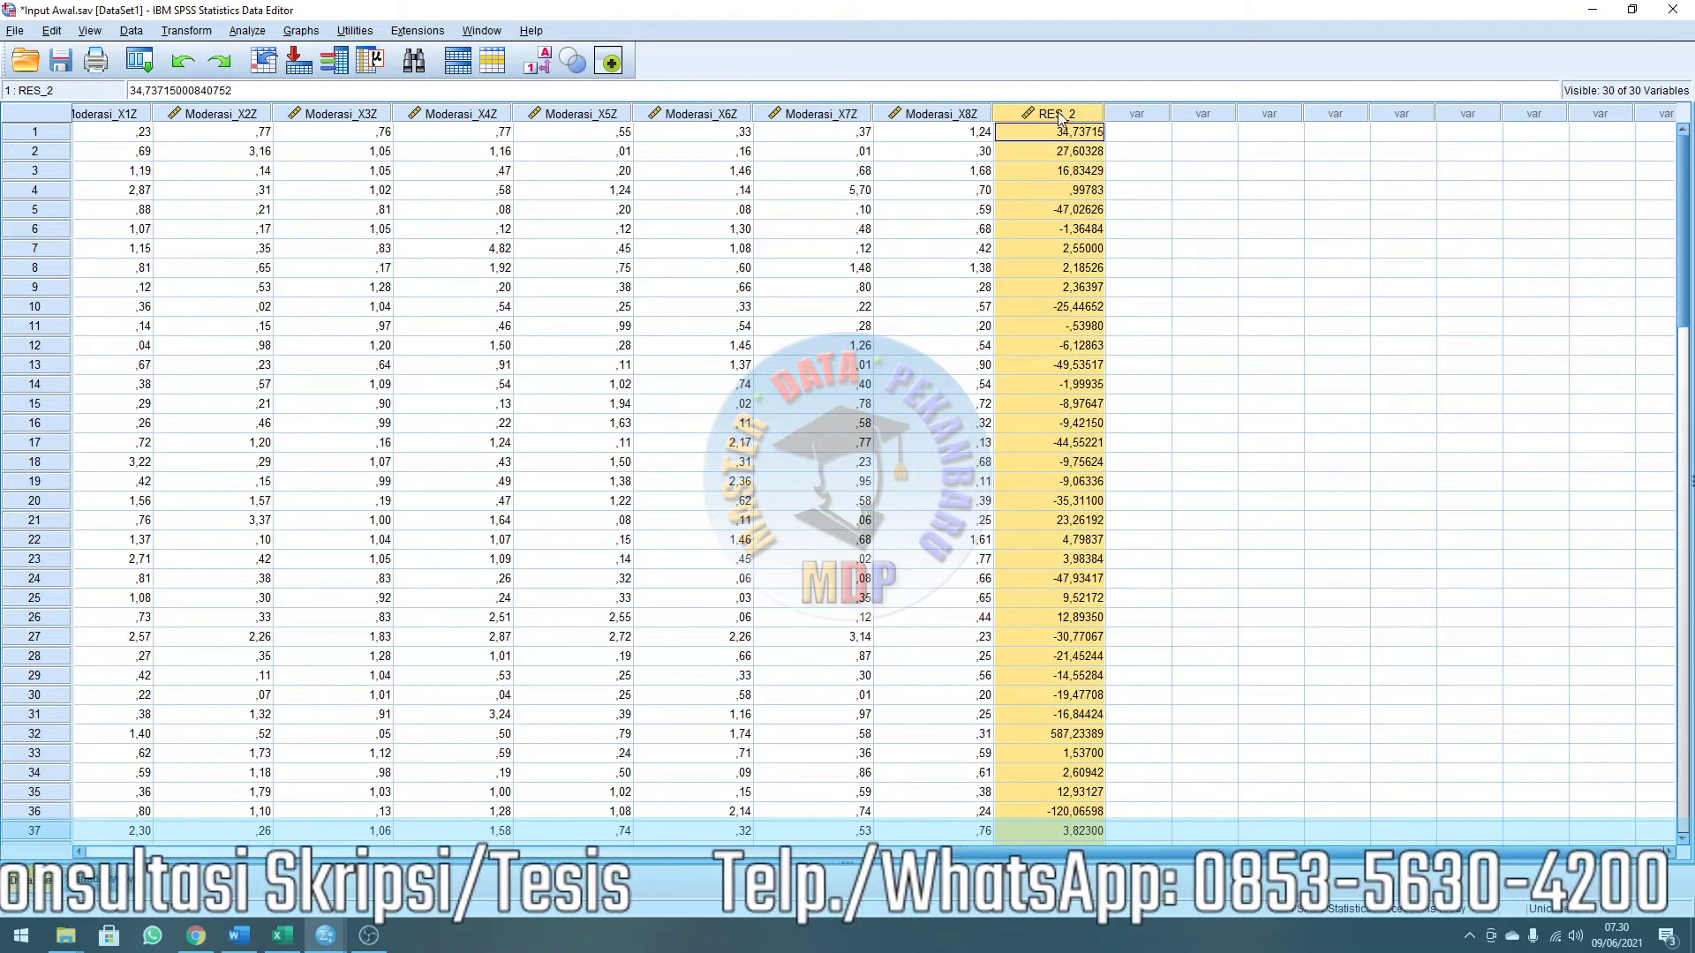
# Start computing a new variable with Abs_Res_2 as the target variable name.
pyautogui.click(186, 31)
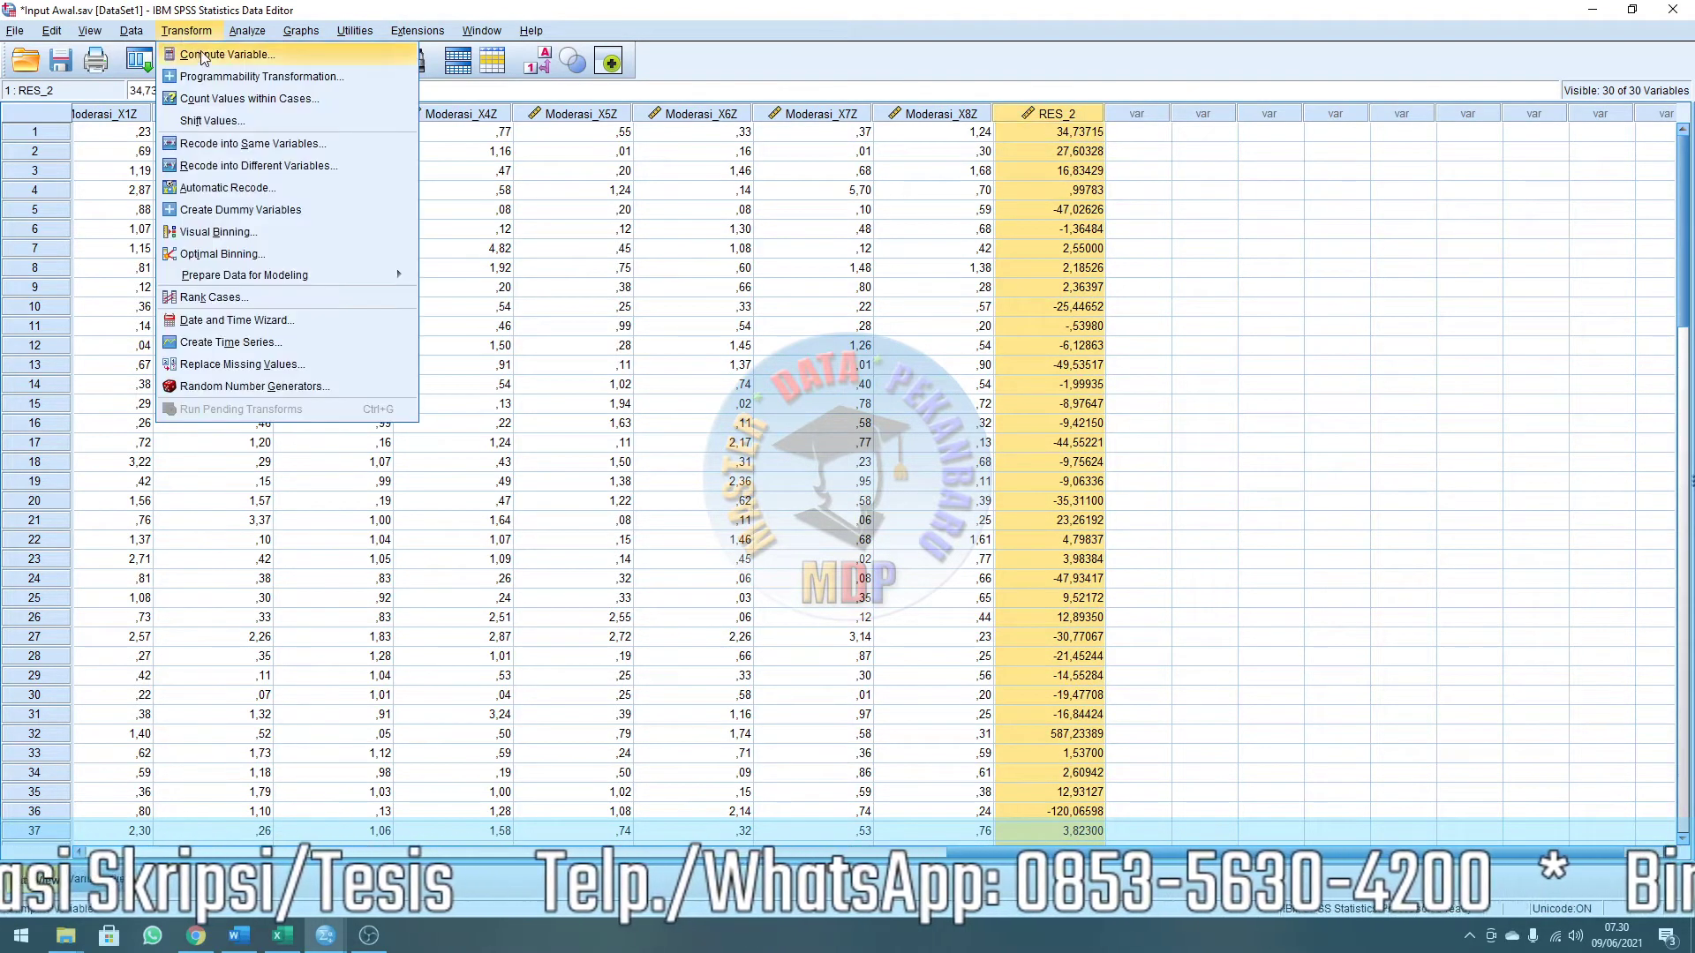
pyautogui.click(208, 55)
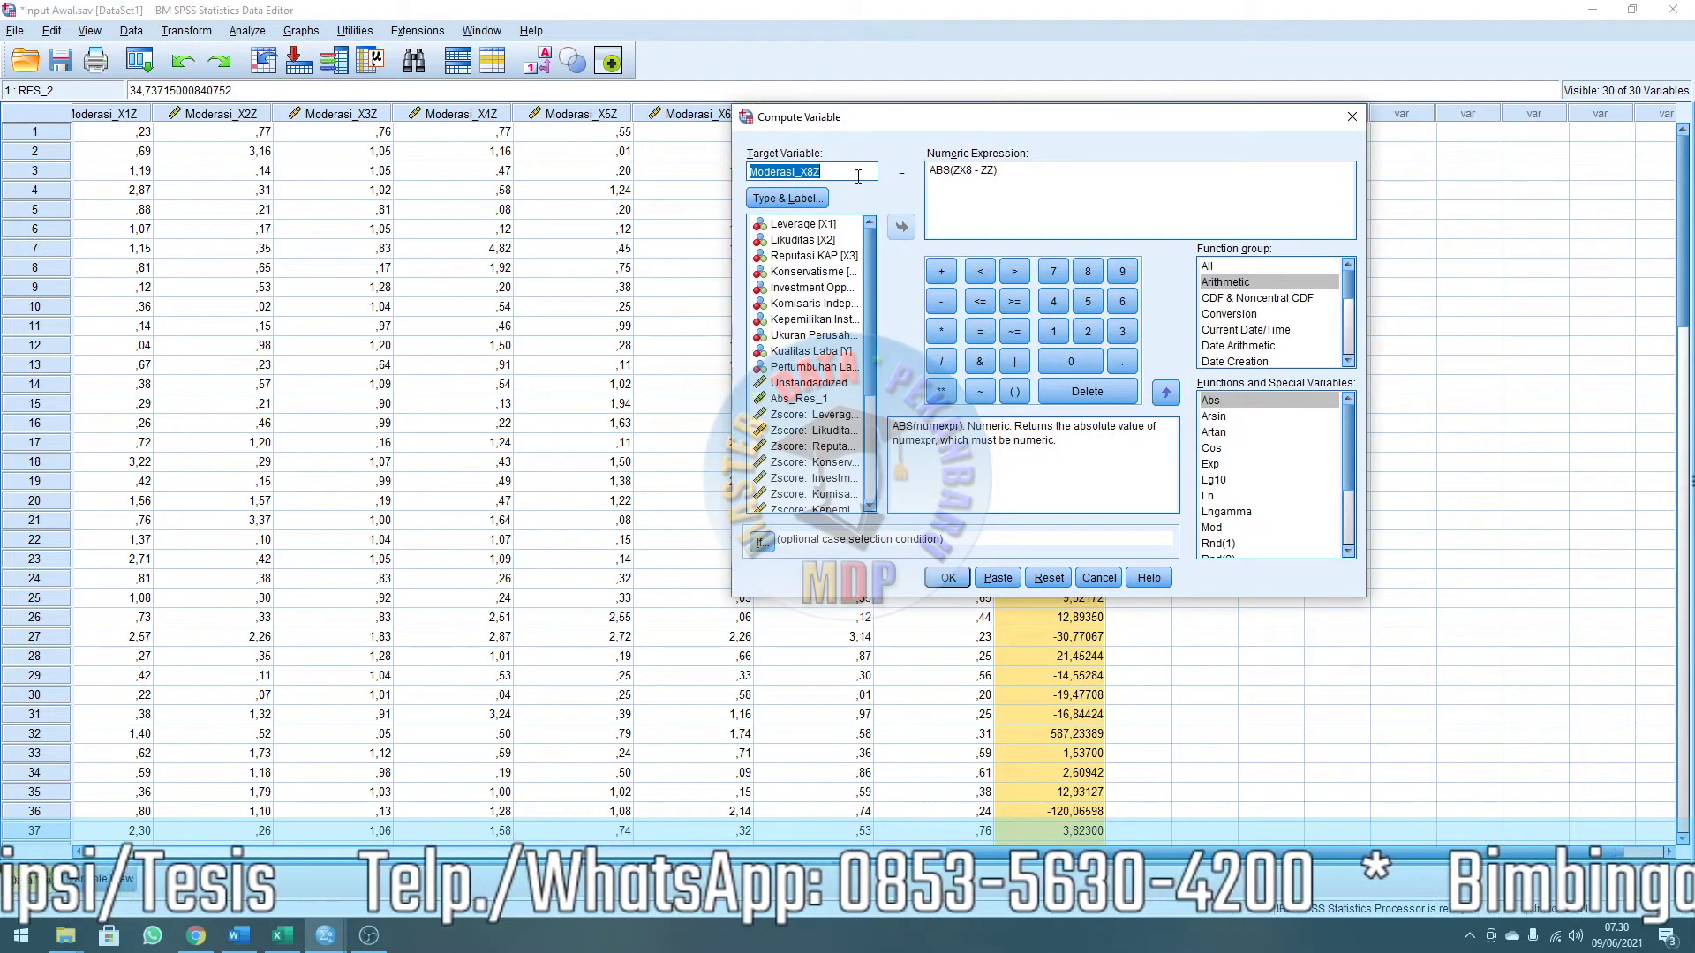
pyautogui.write('Abs_Res_2')
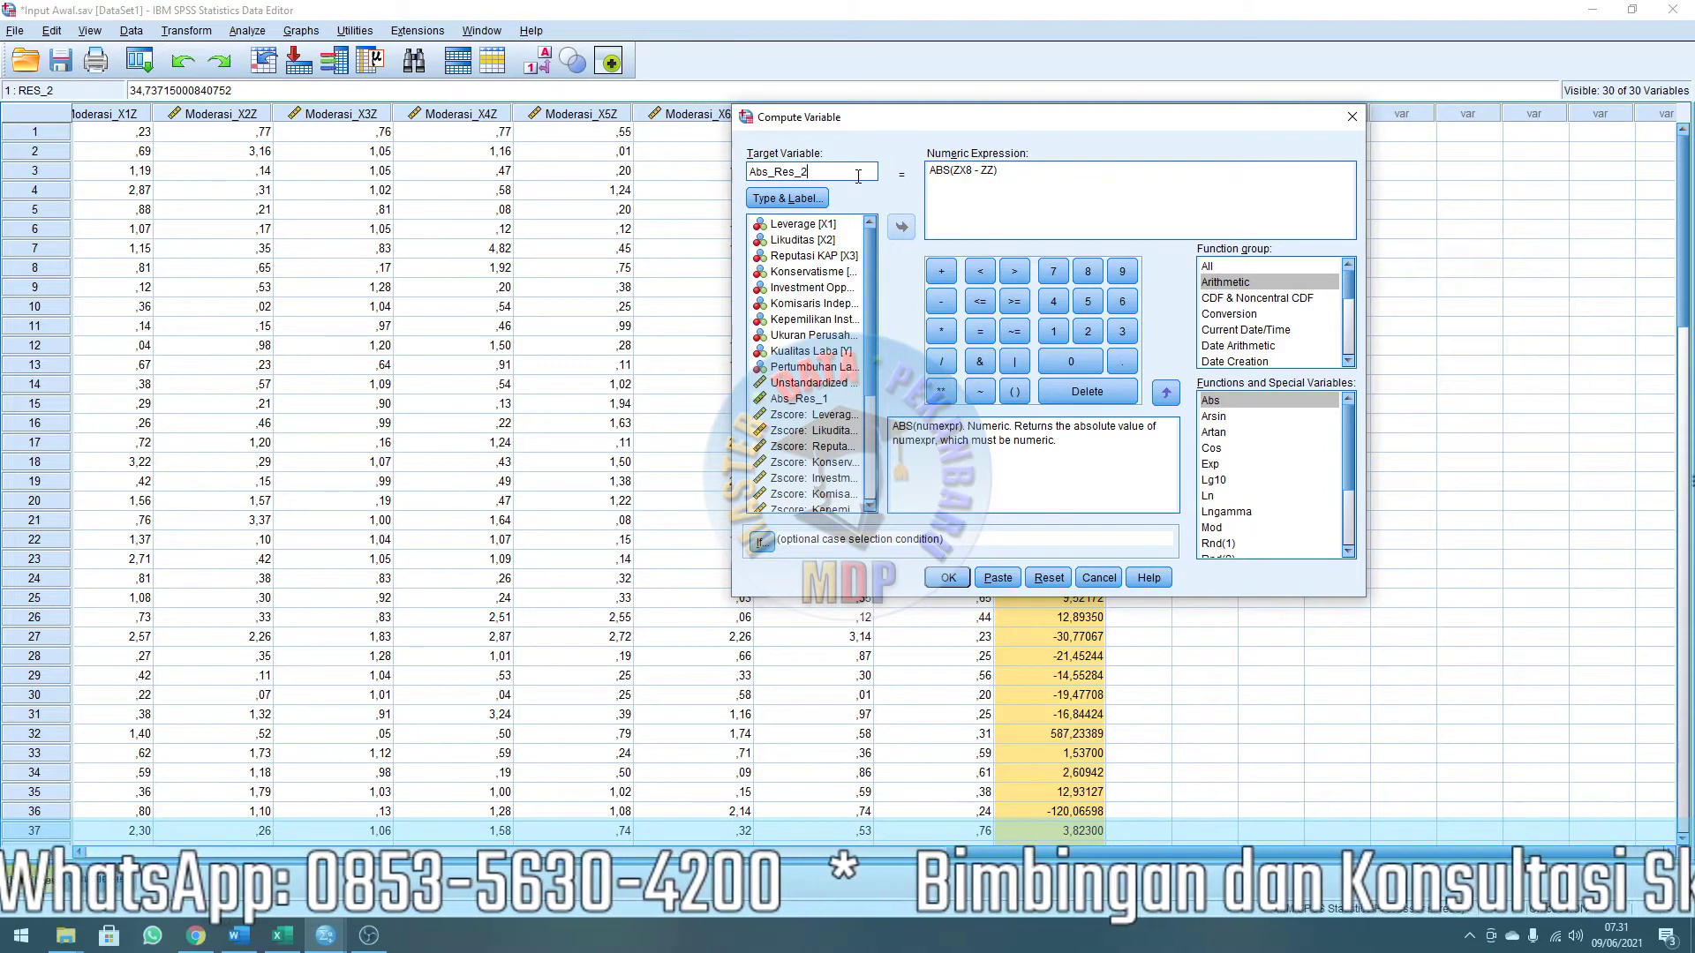
pyautogui.moveTo(915, 126); pyautogui.dragTo(699, 190)
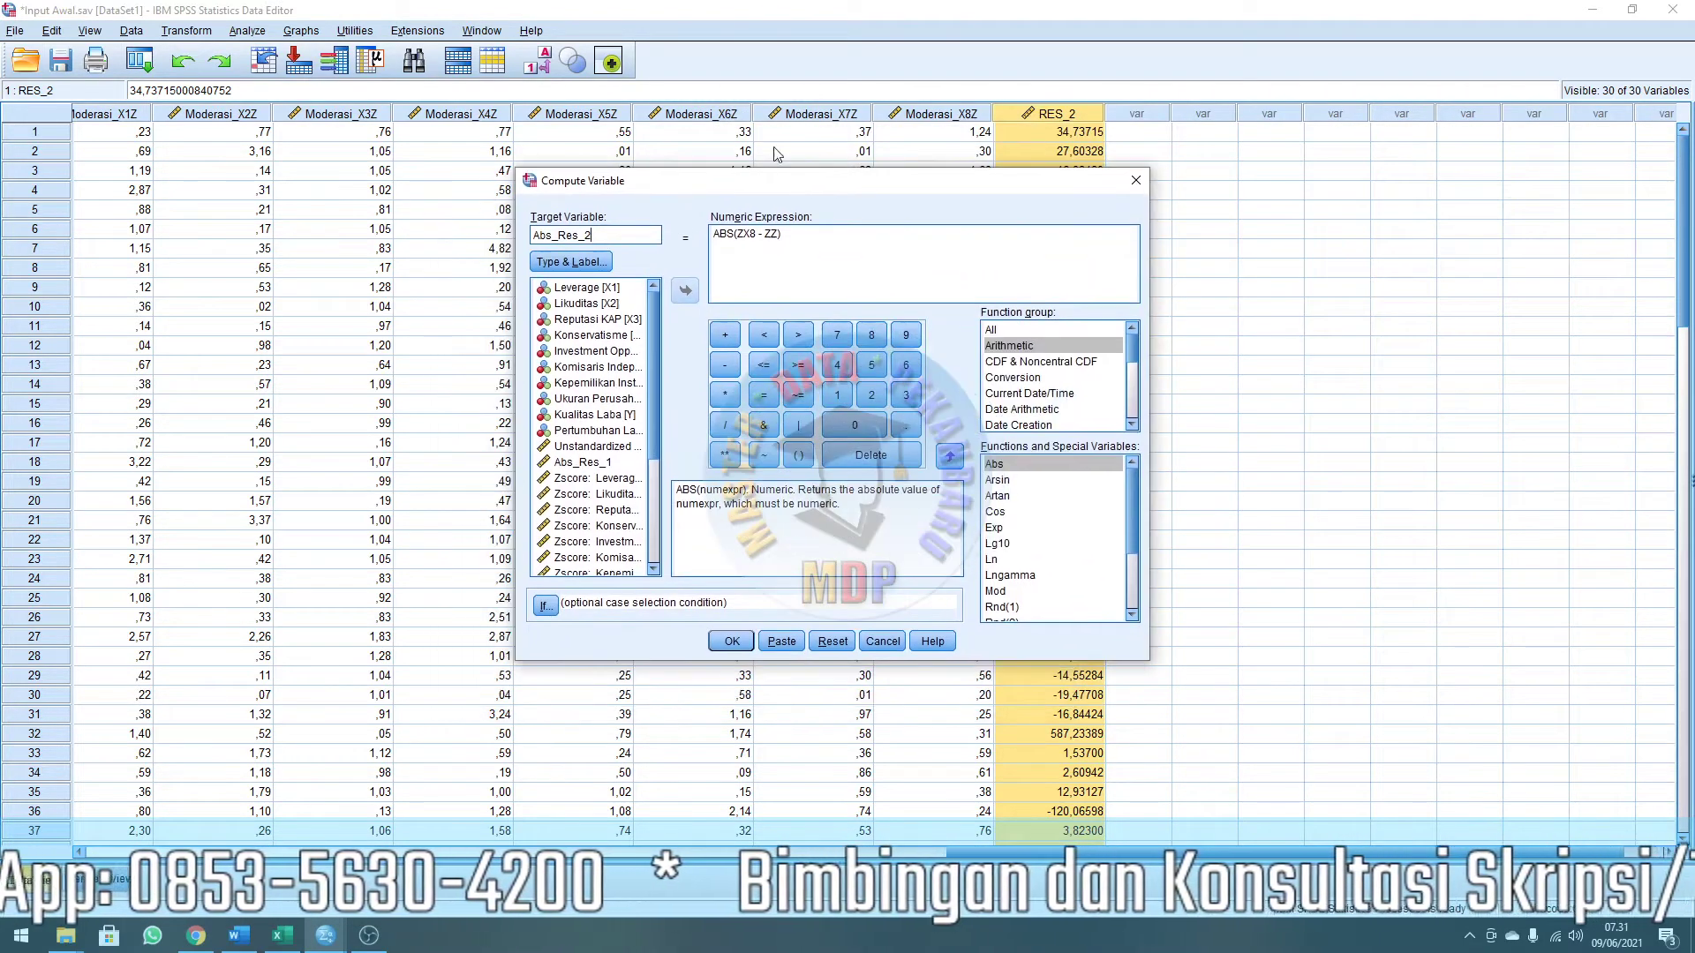
# Replace the numeric expression with ABS(RES_2), using the arithmetic Abs function, and compute the variable.
pyautogui.moveTo(807, 235); pyautogui.dragTo(624, 240)
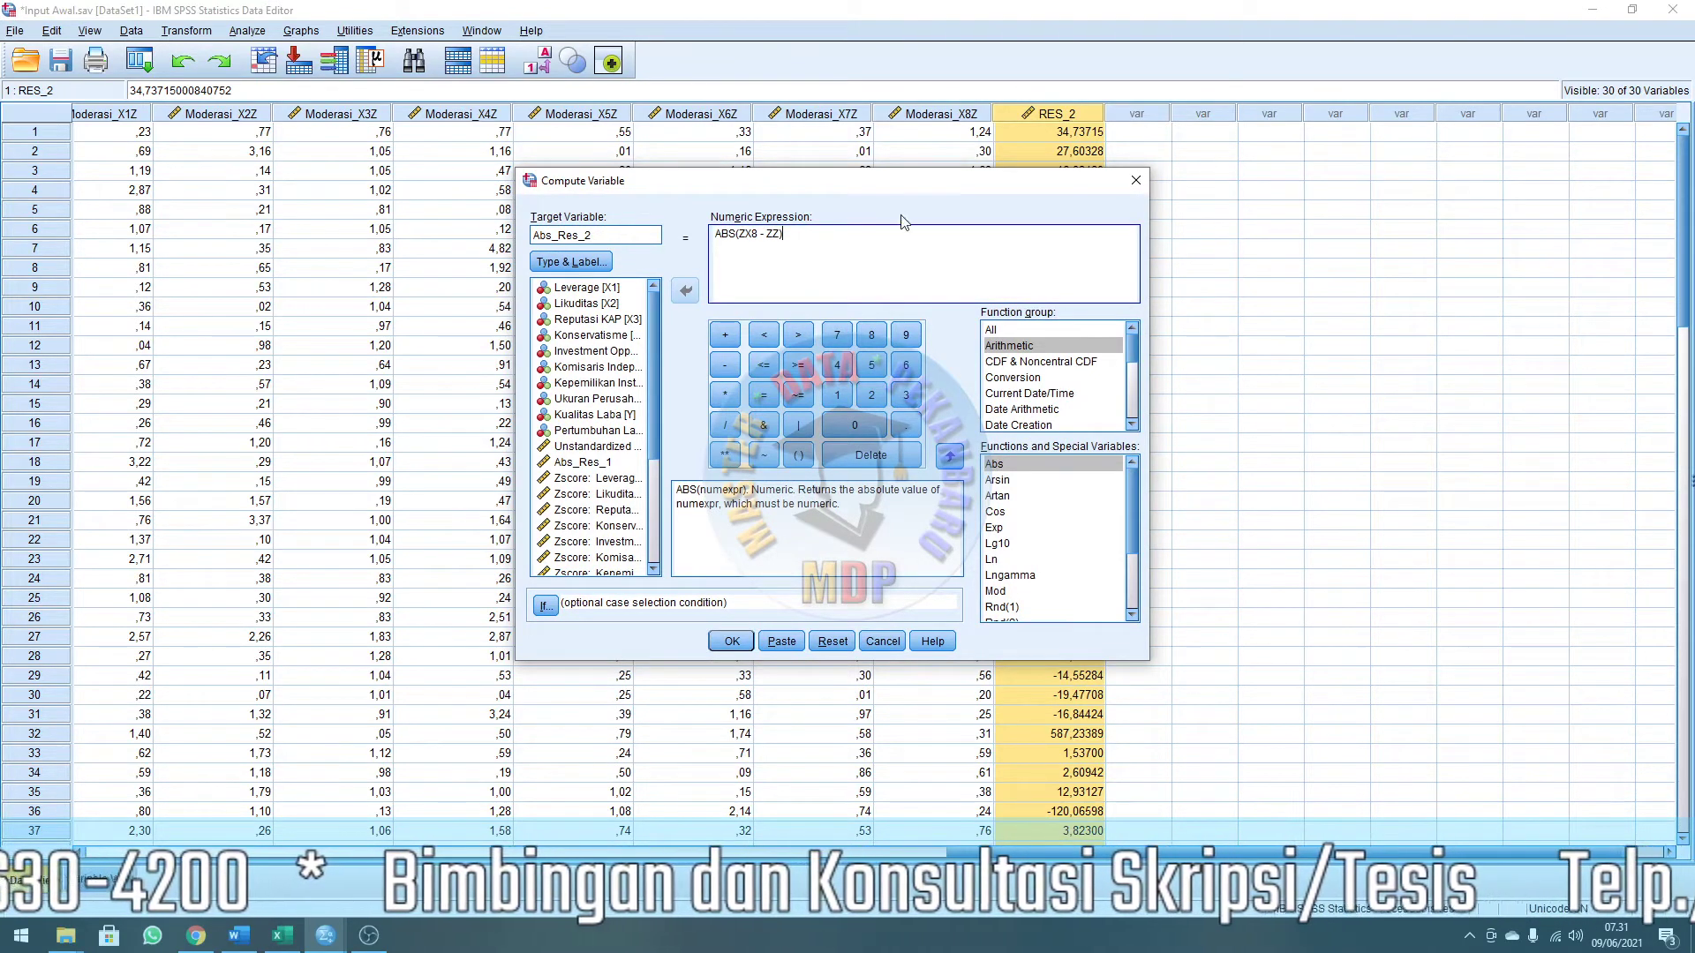
pyautogui.tripleClick(860, 239)
pyautogui.press('Delete')
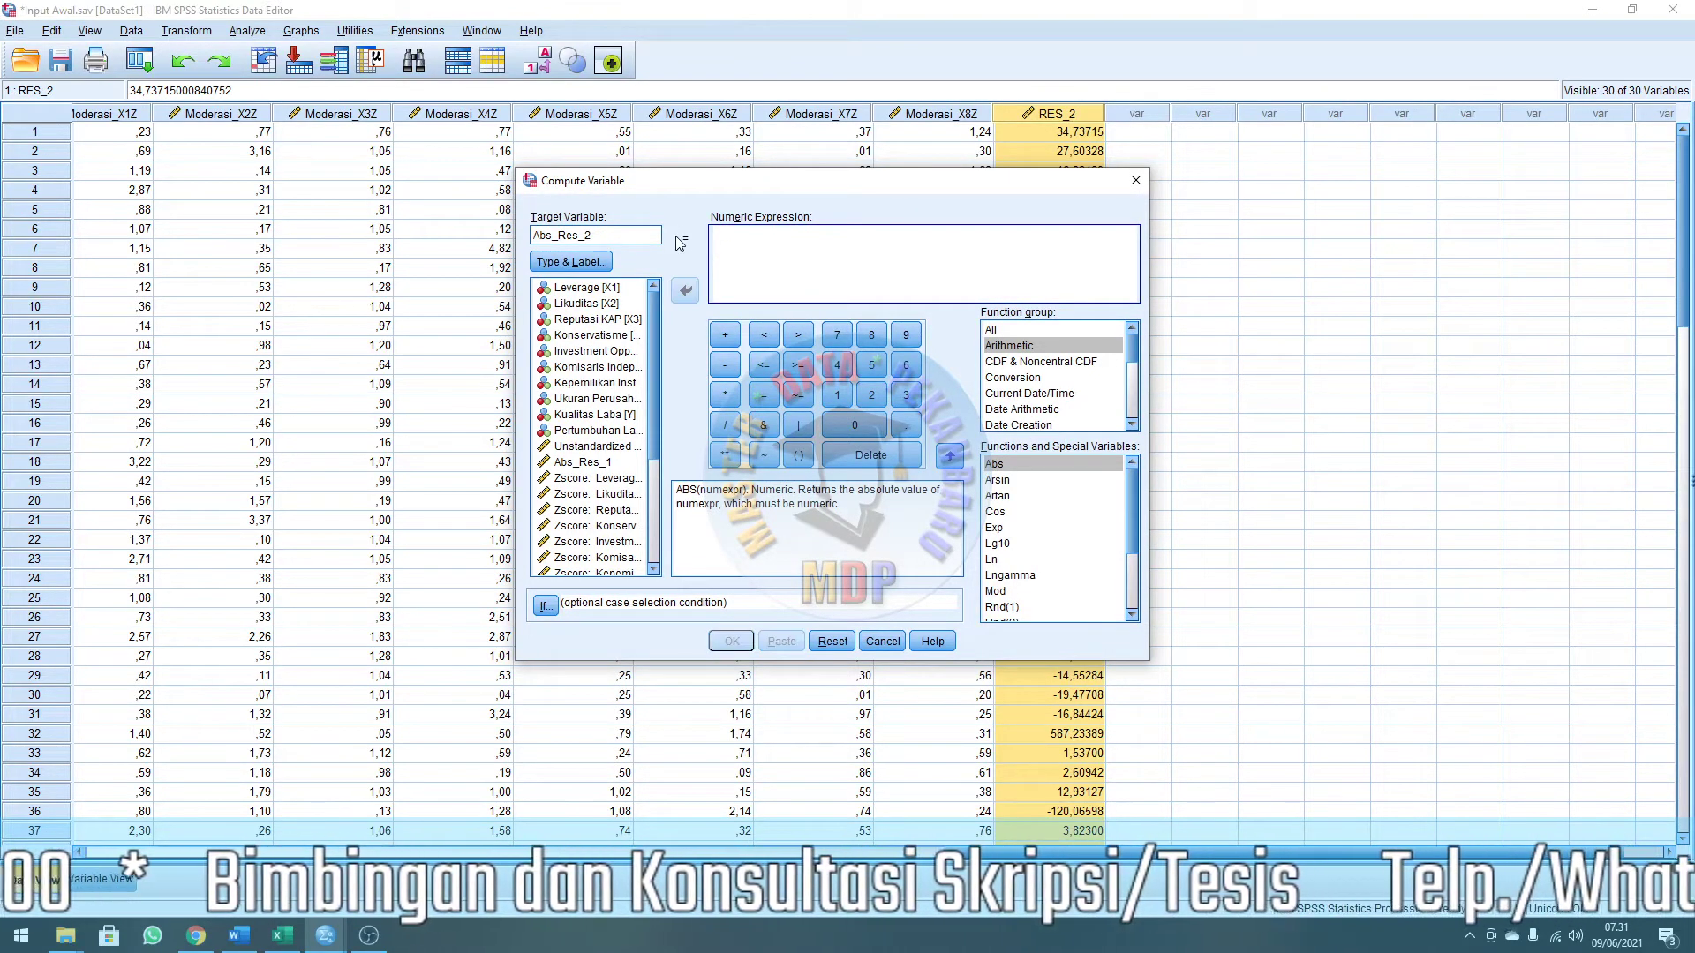
pyautogui.click(1007, 346)
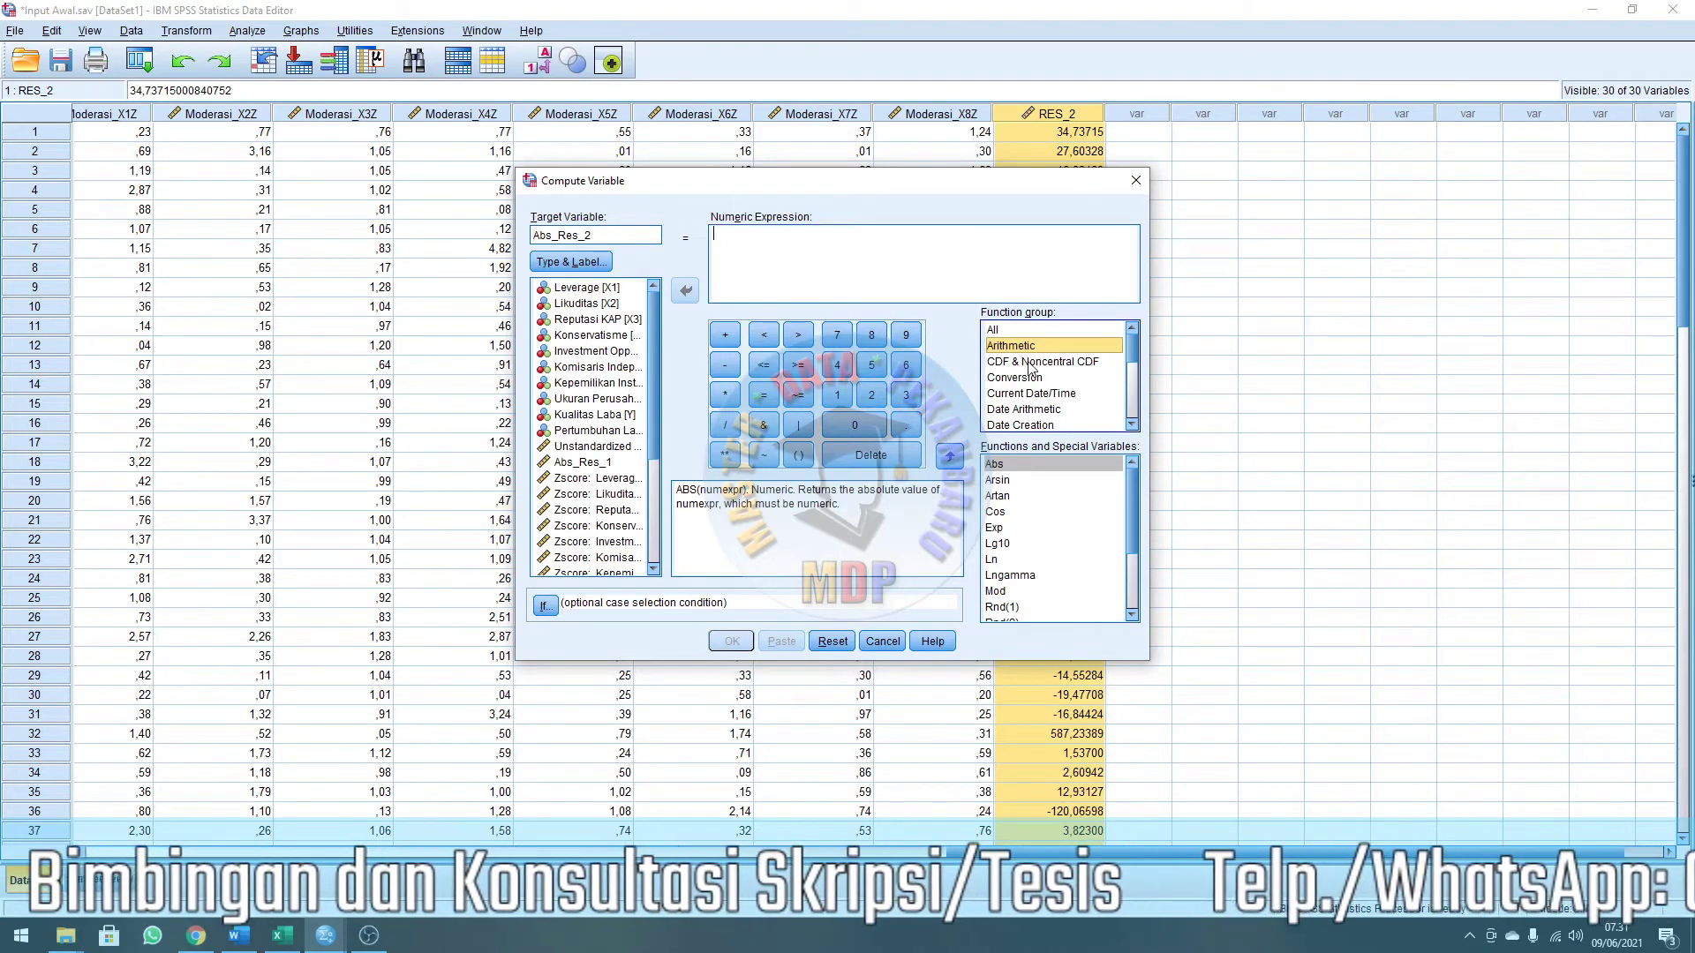
pyautogui.doubleClick(1024, 475)
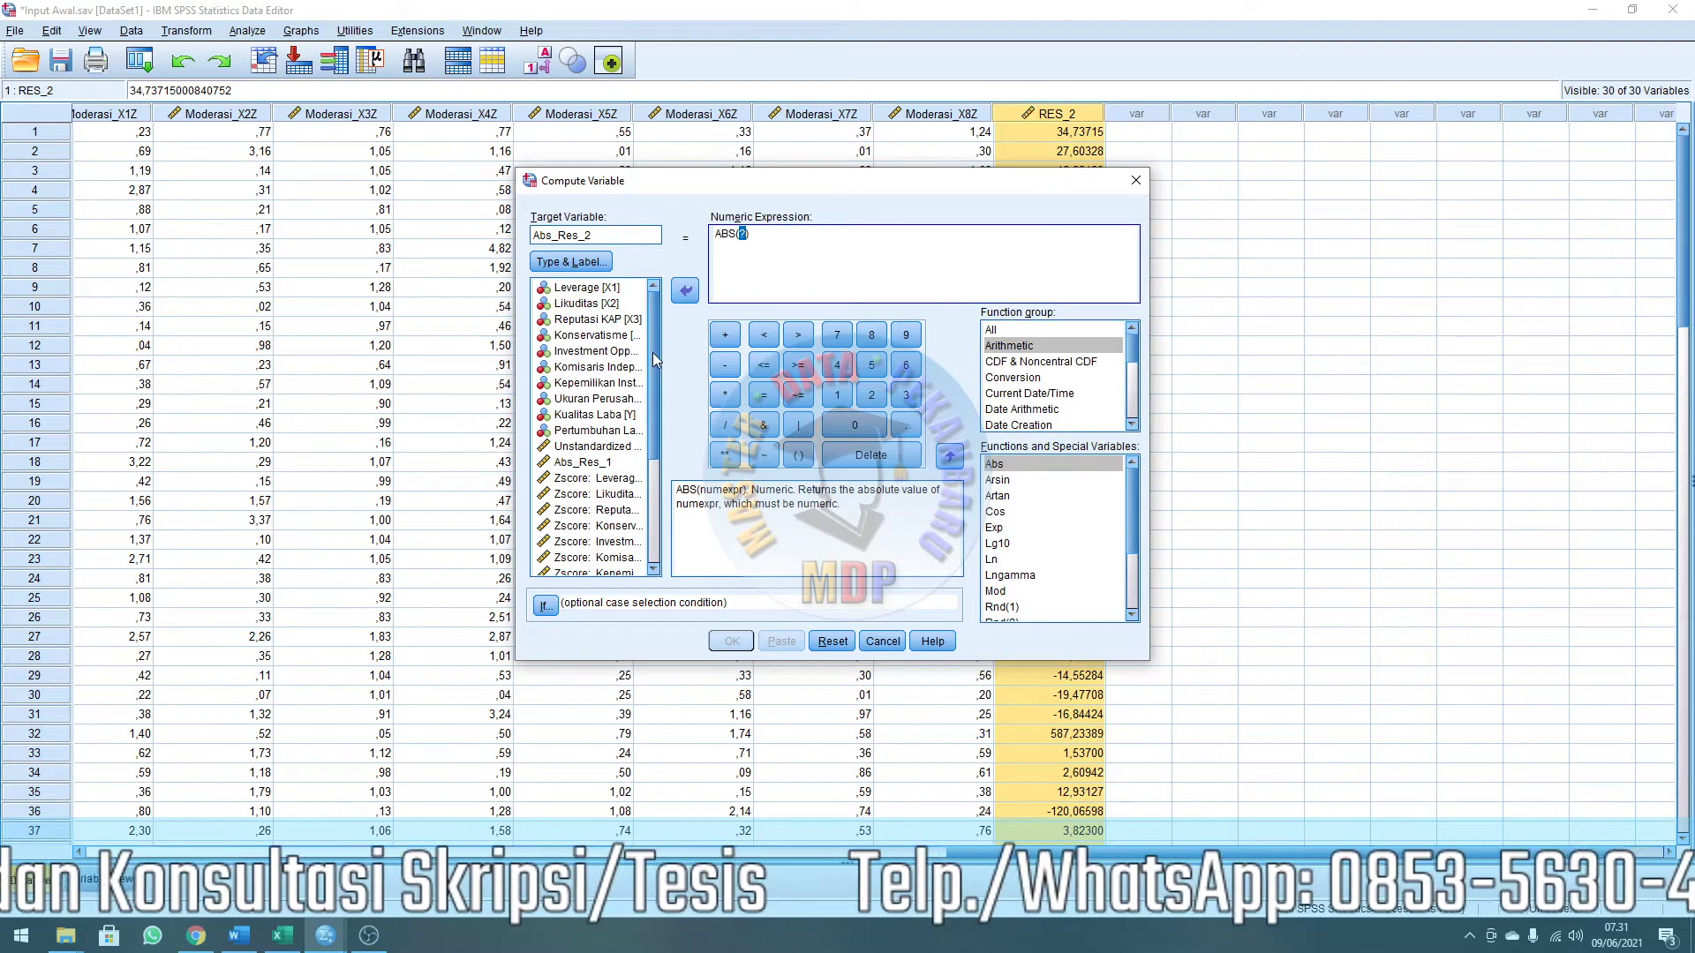
pyautogui.scroll(-4, 641, 527)
pyautogui.doubleClick(609, 569)
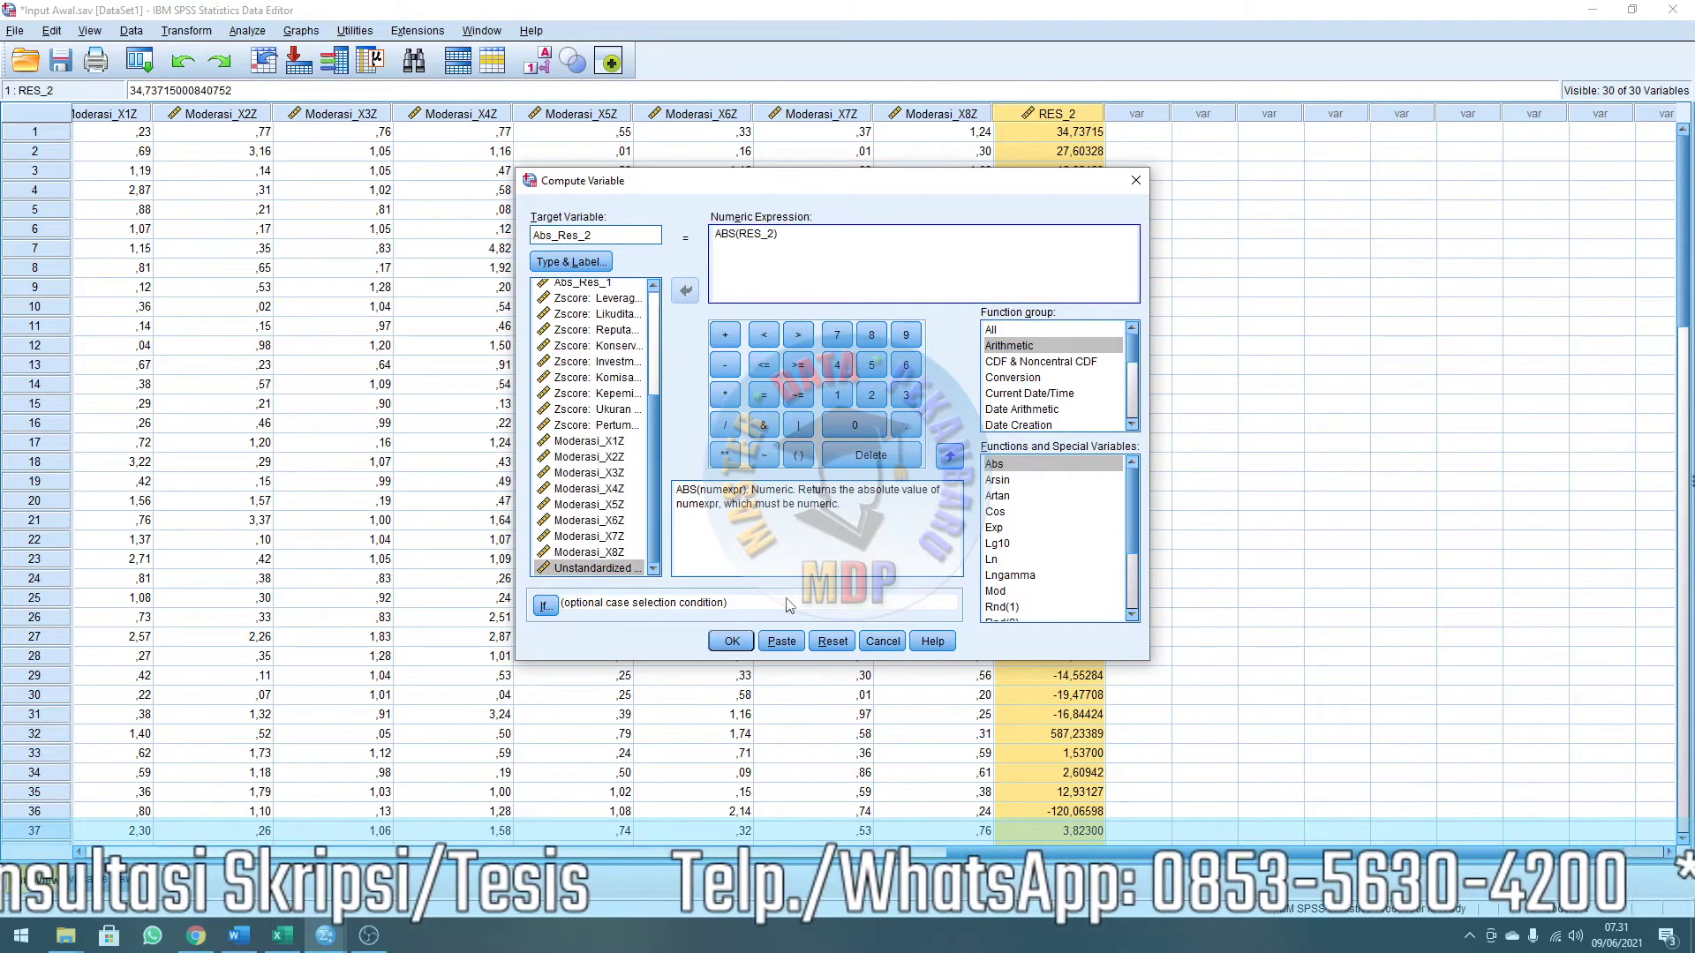
pyautogui.click(732, 642)
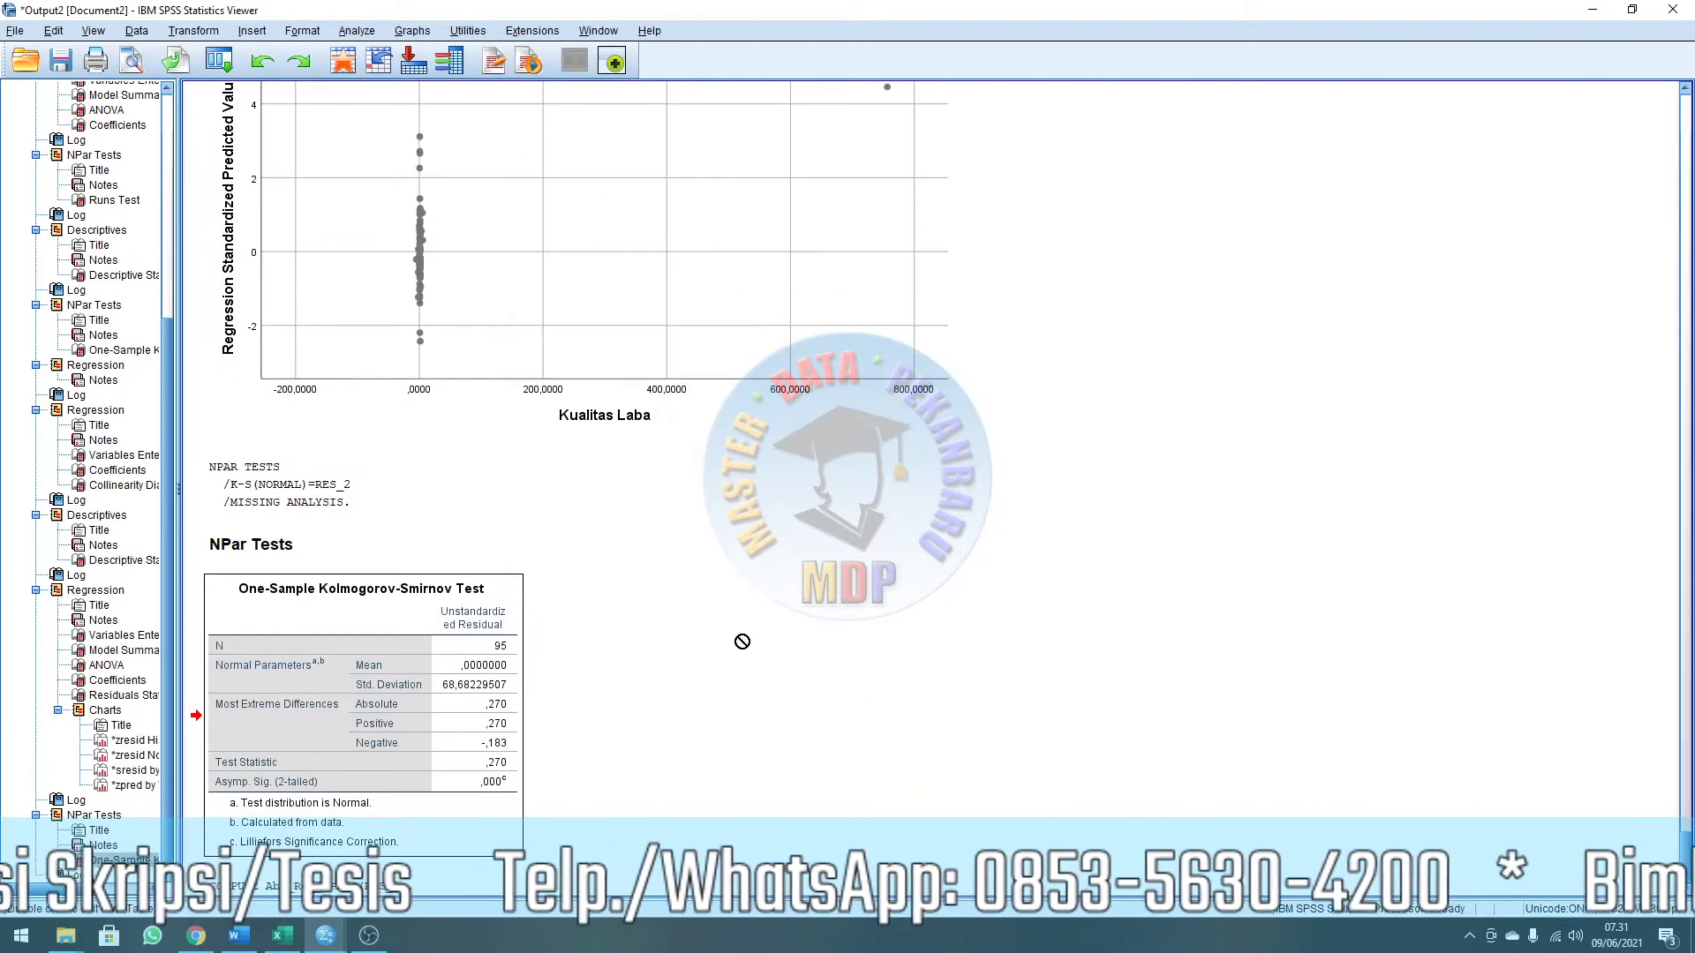
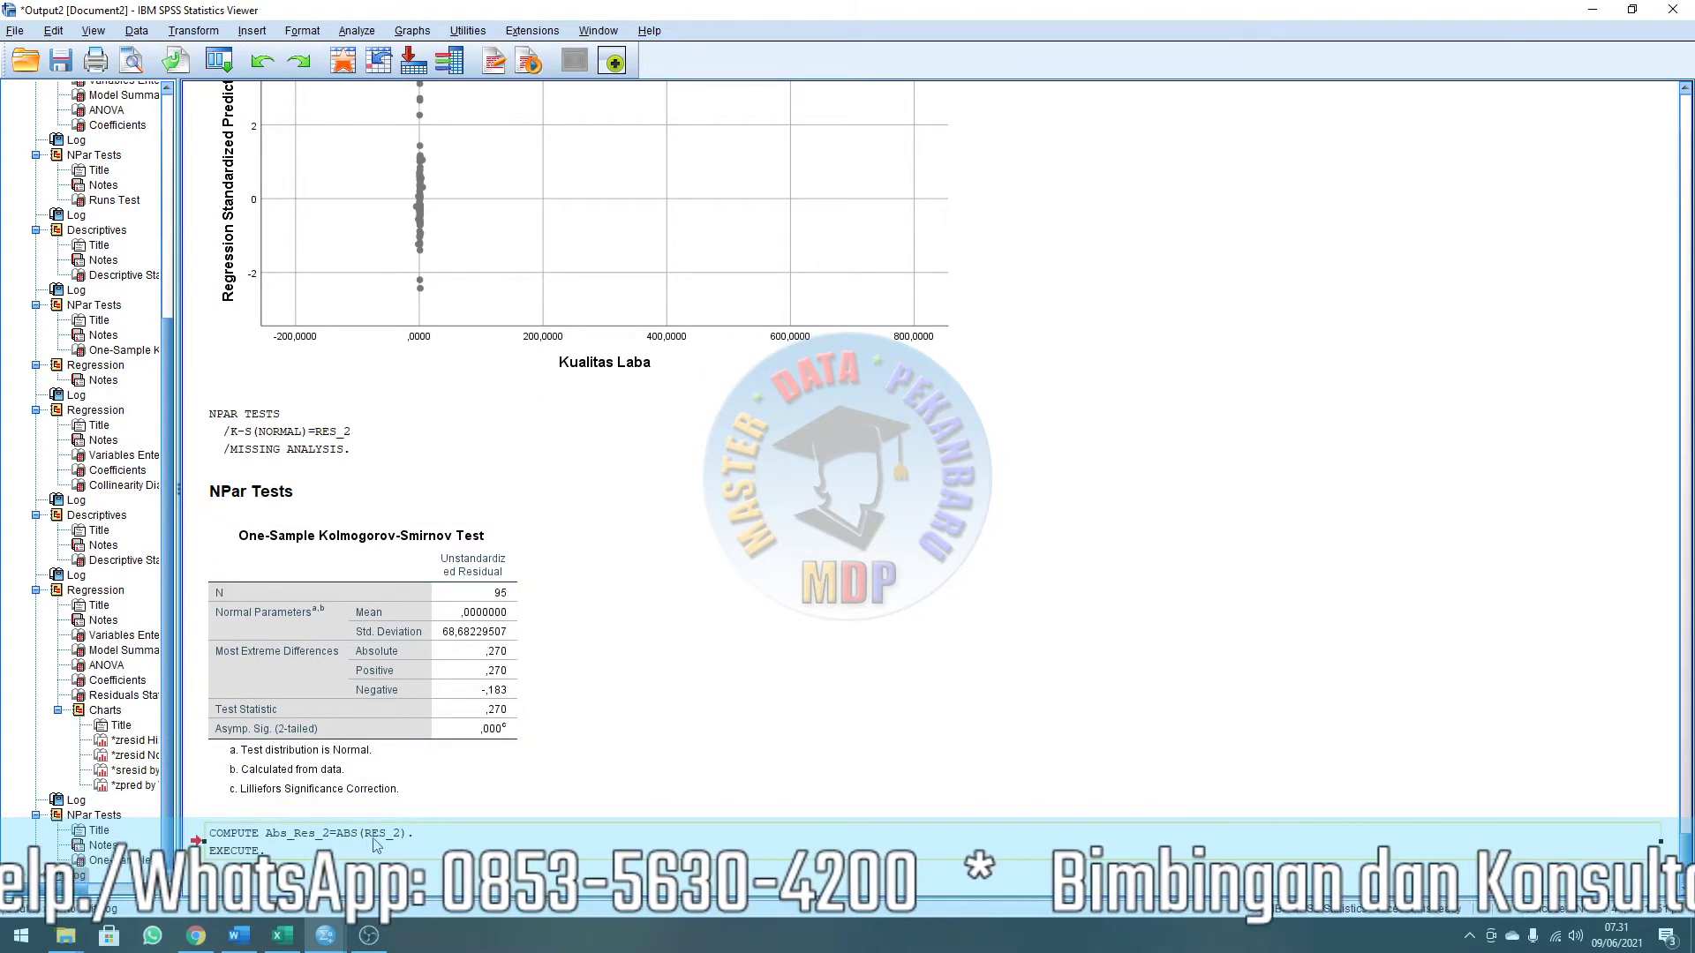
# Switch to the Input Awal.sav Data Editor, select the Abs_Res_2 column, and start a Linear Regression.
pyautogui.hotkey('alt', 'Tab')
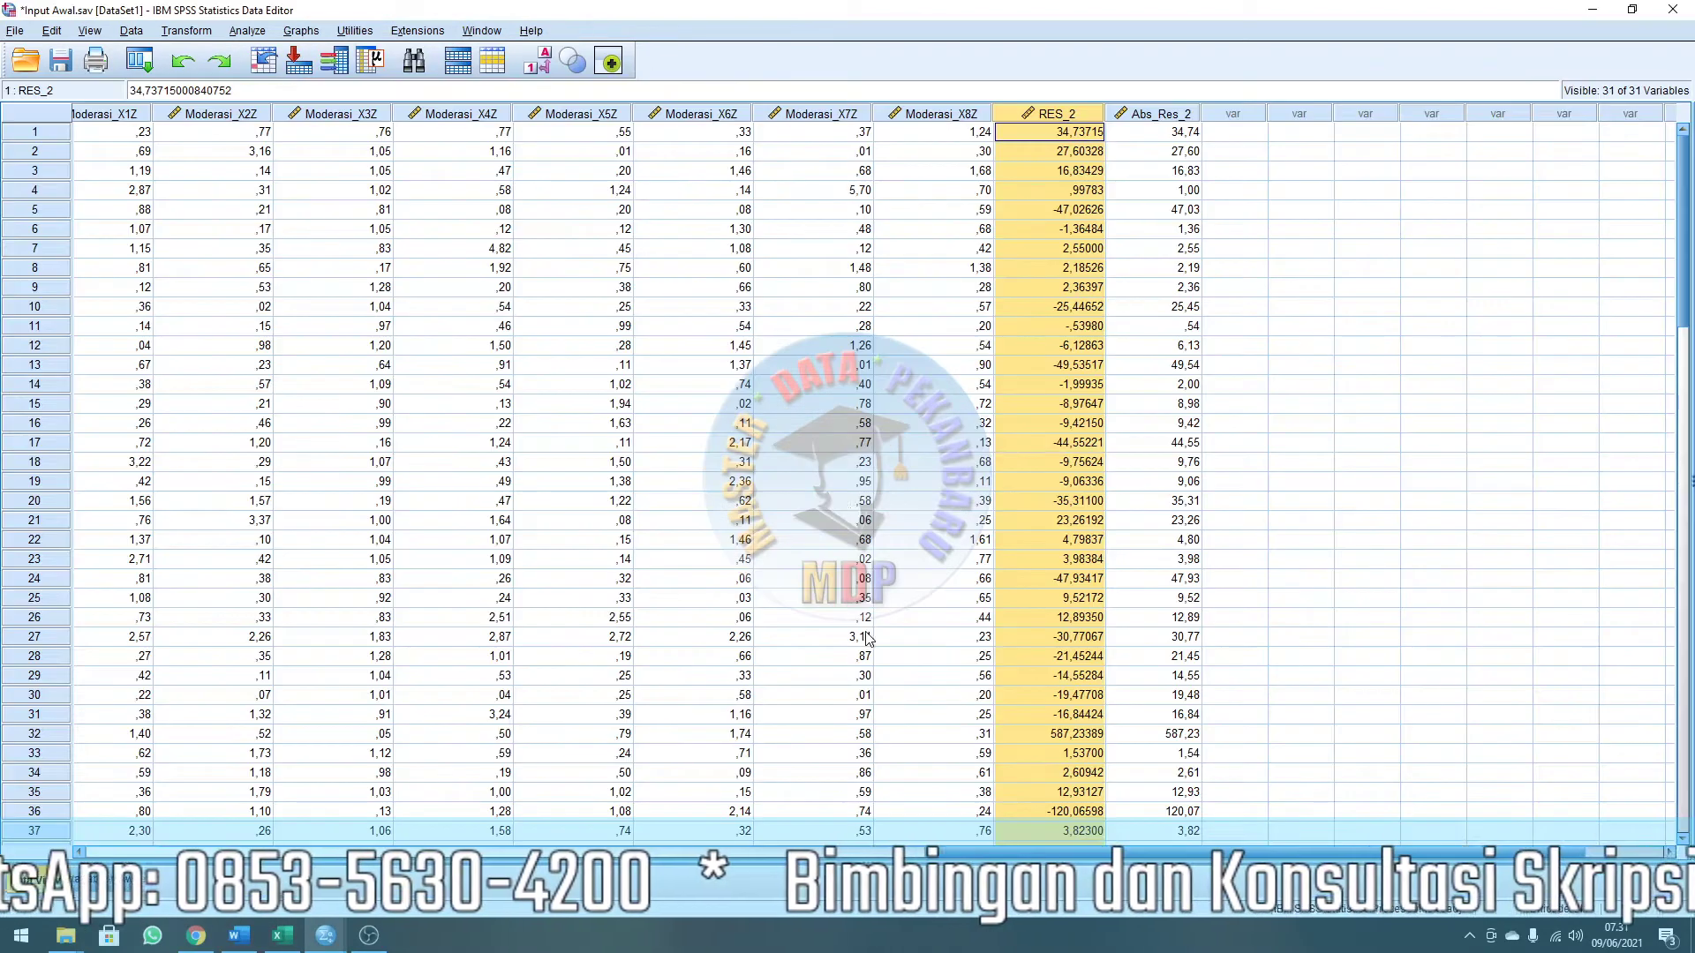
pyautogui.click(1148, 114)
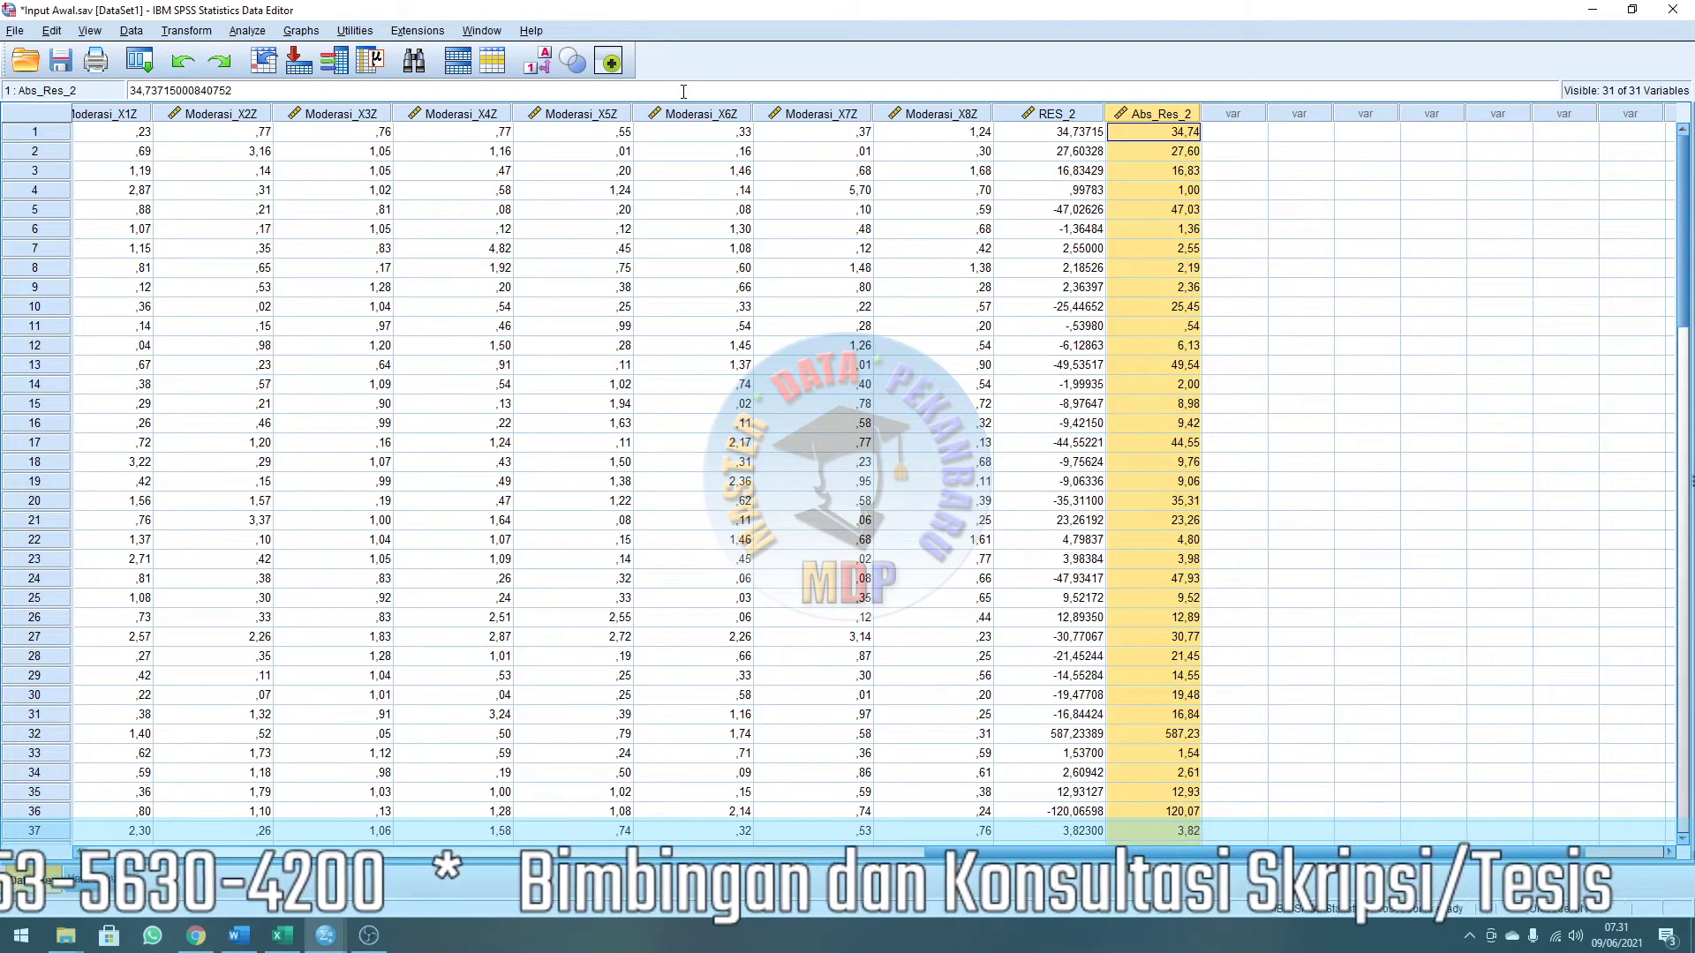
pyautogui.click(246, 31)
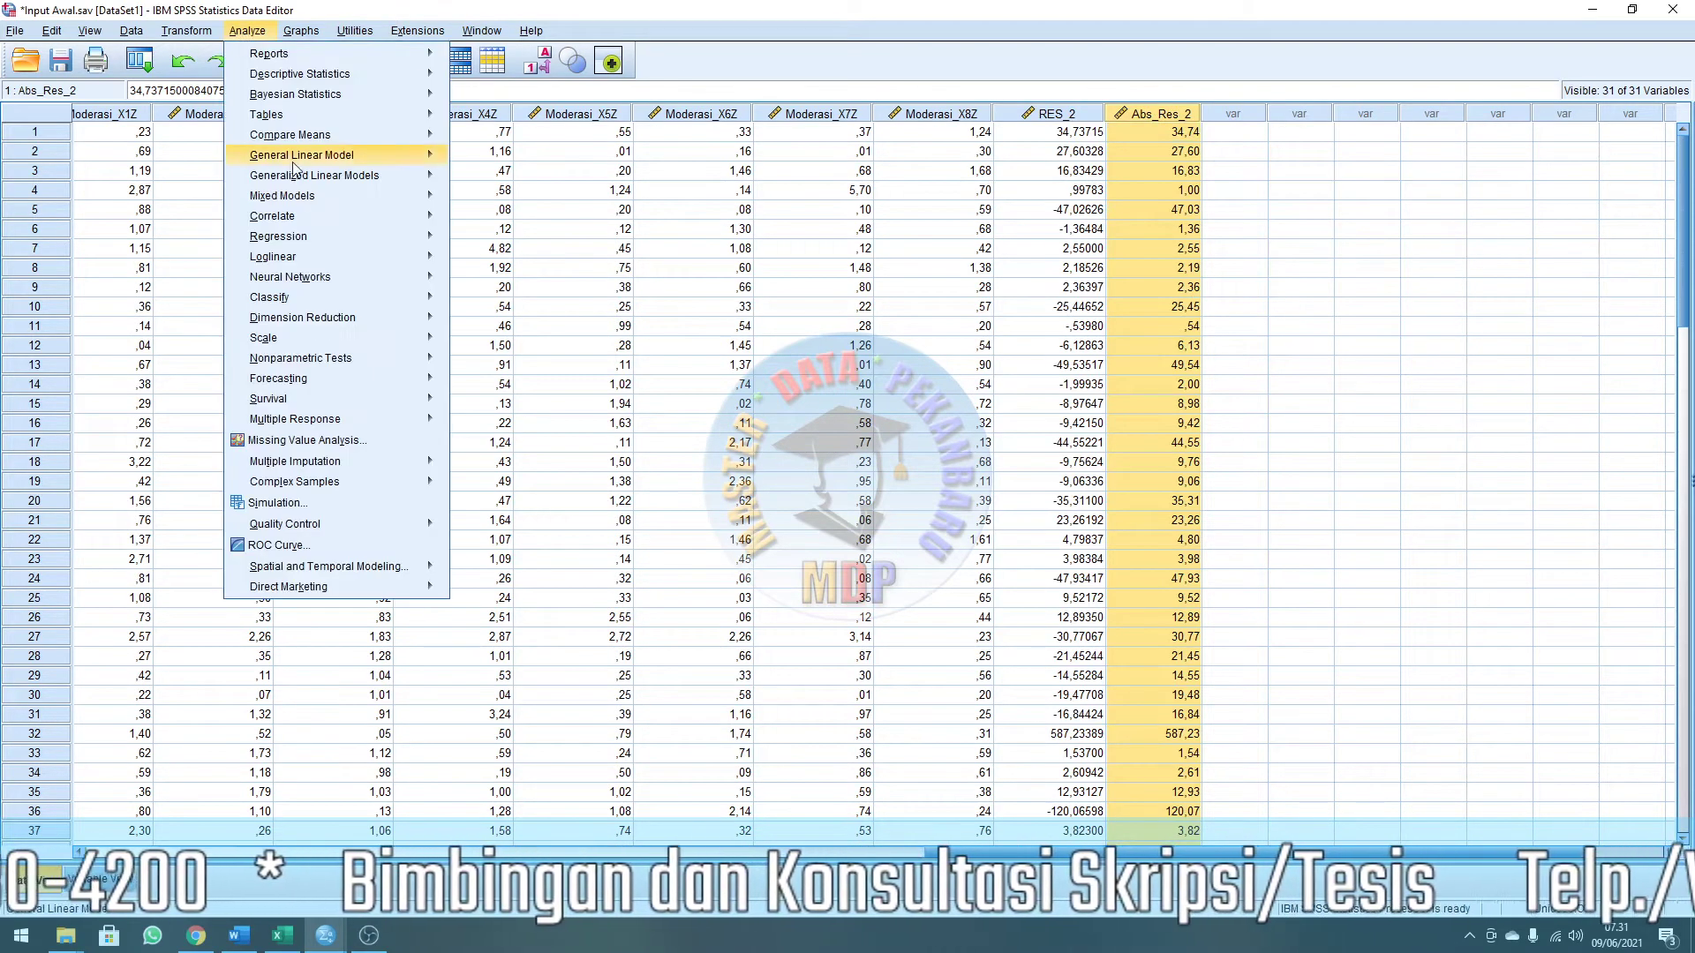
pyautogui.moveTo(303, 317)
pyautogui.click(761, 60)
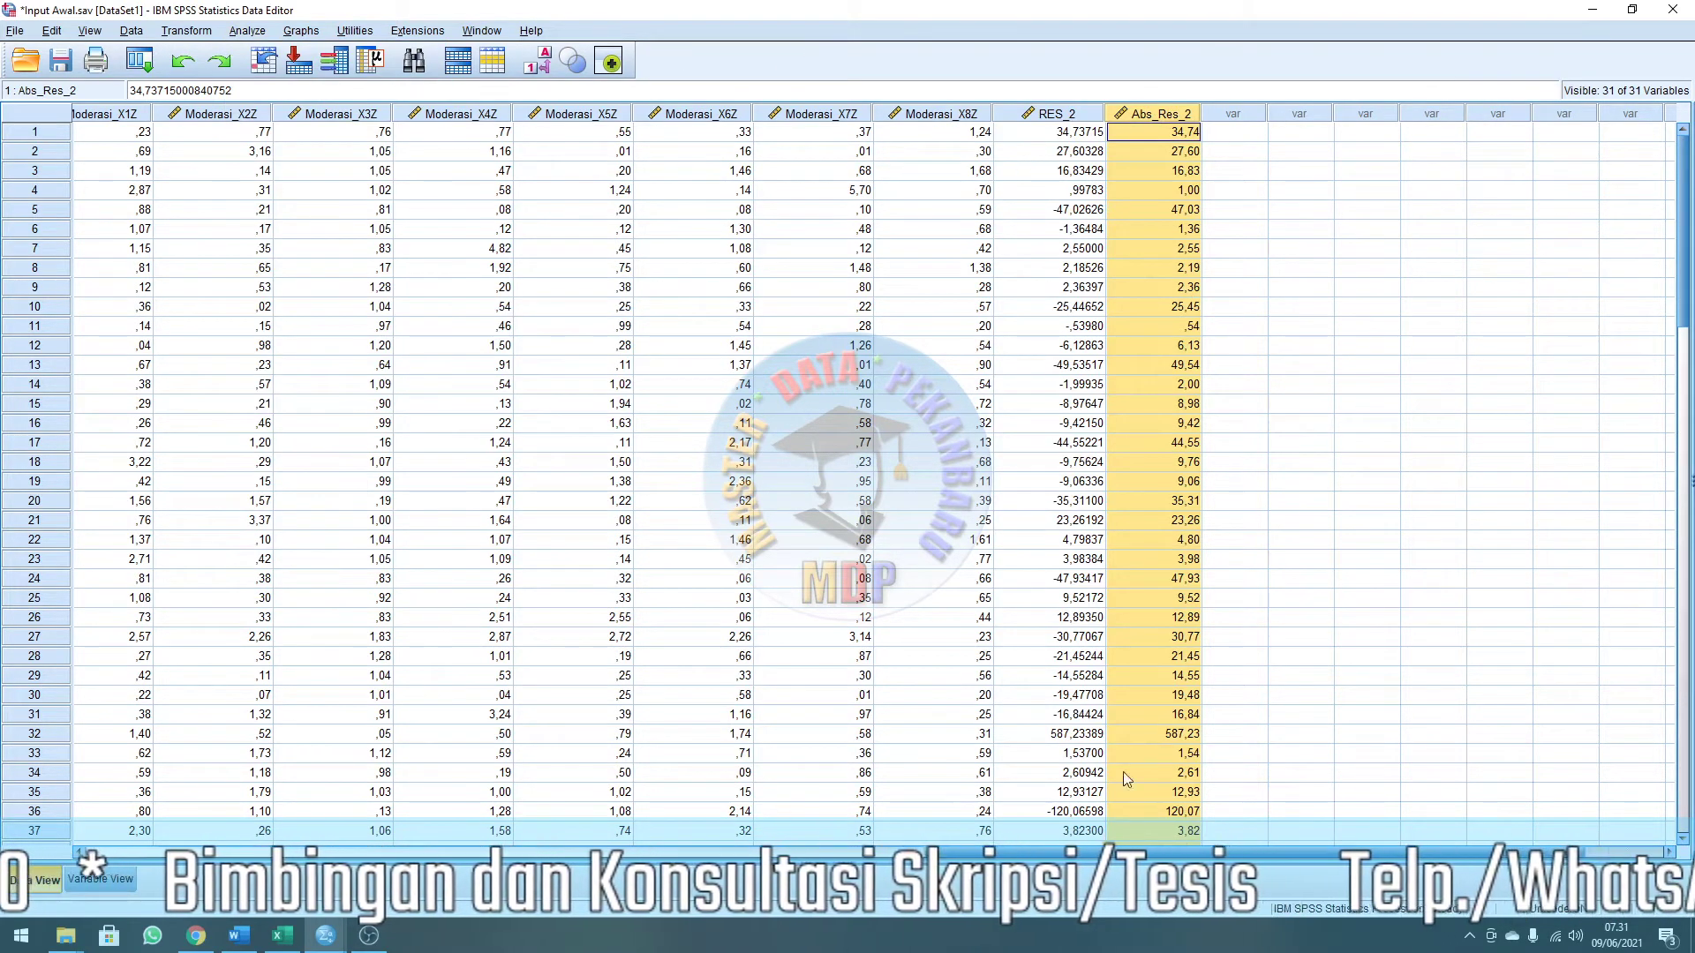
pyautogui.hscroll(-3, 881, 849)
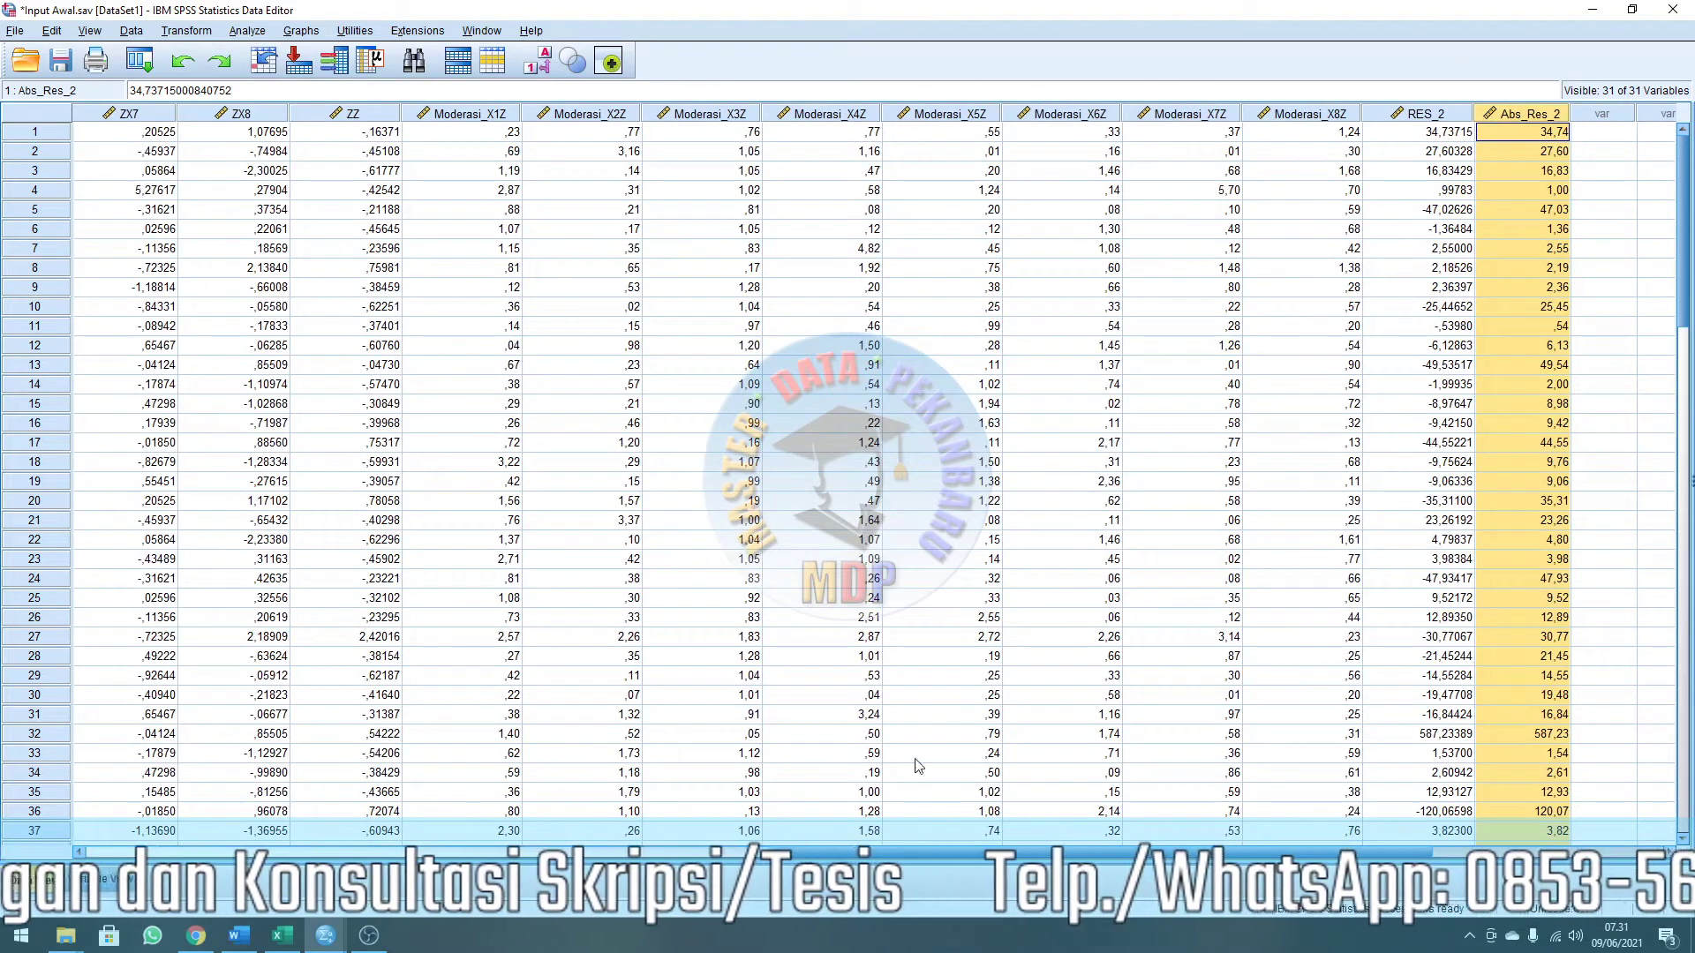
pyautogui.hscroll(-2, 982, 856)
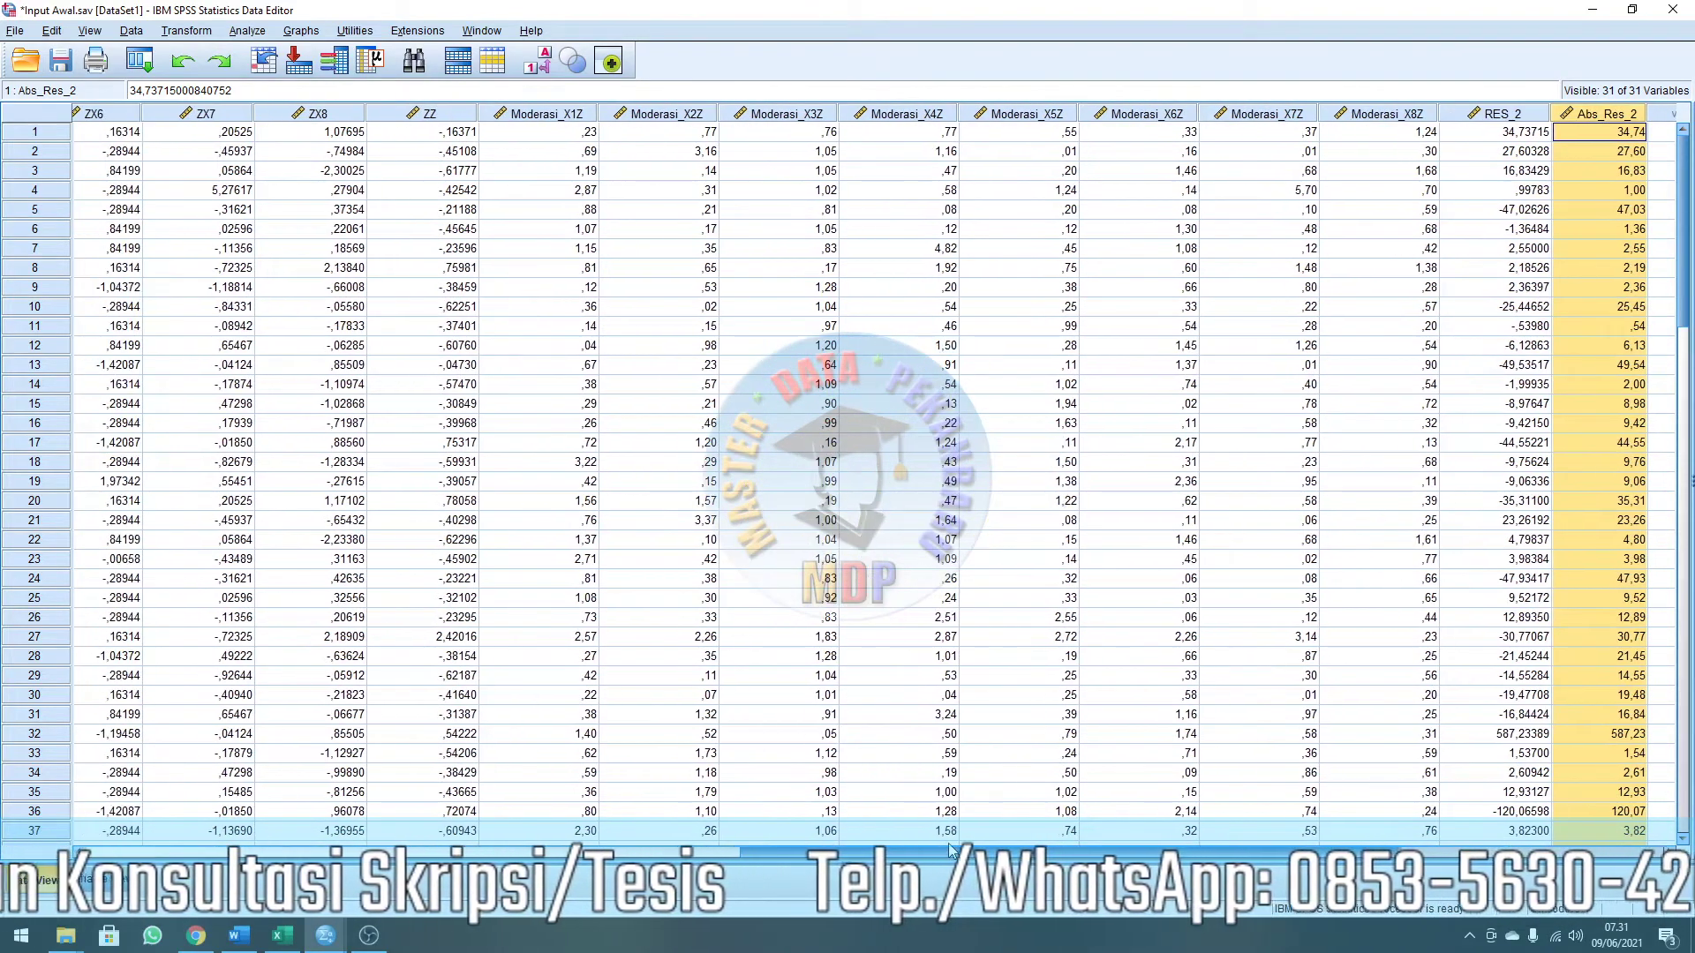
pyautogui.hscroll(3, 937, 844)
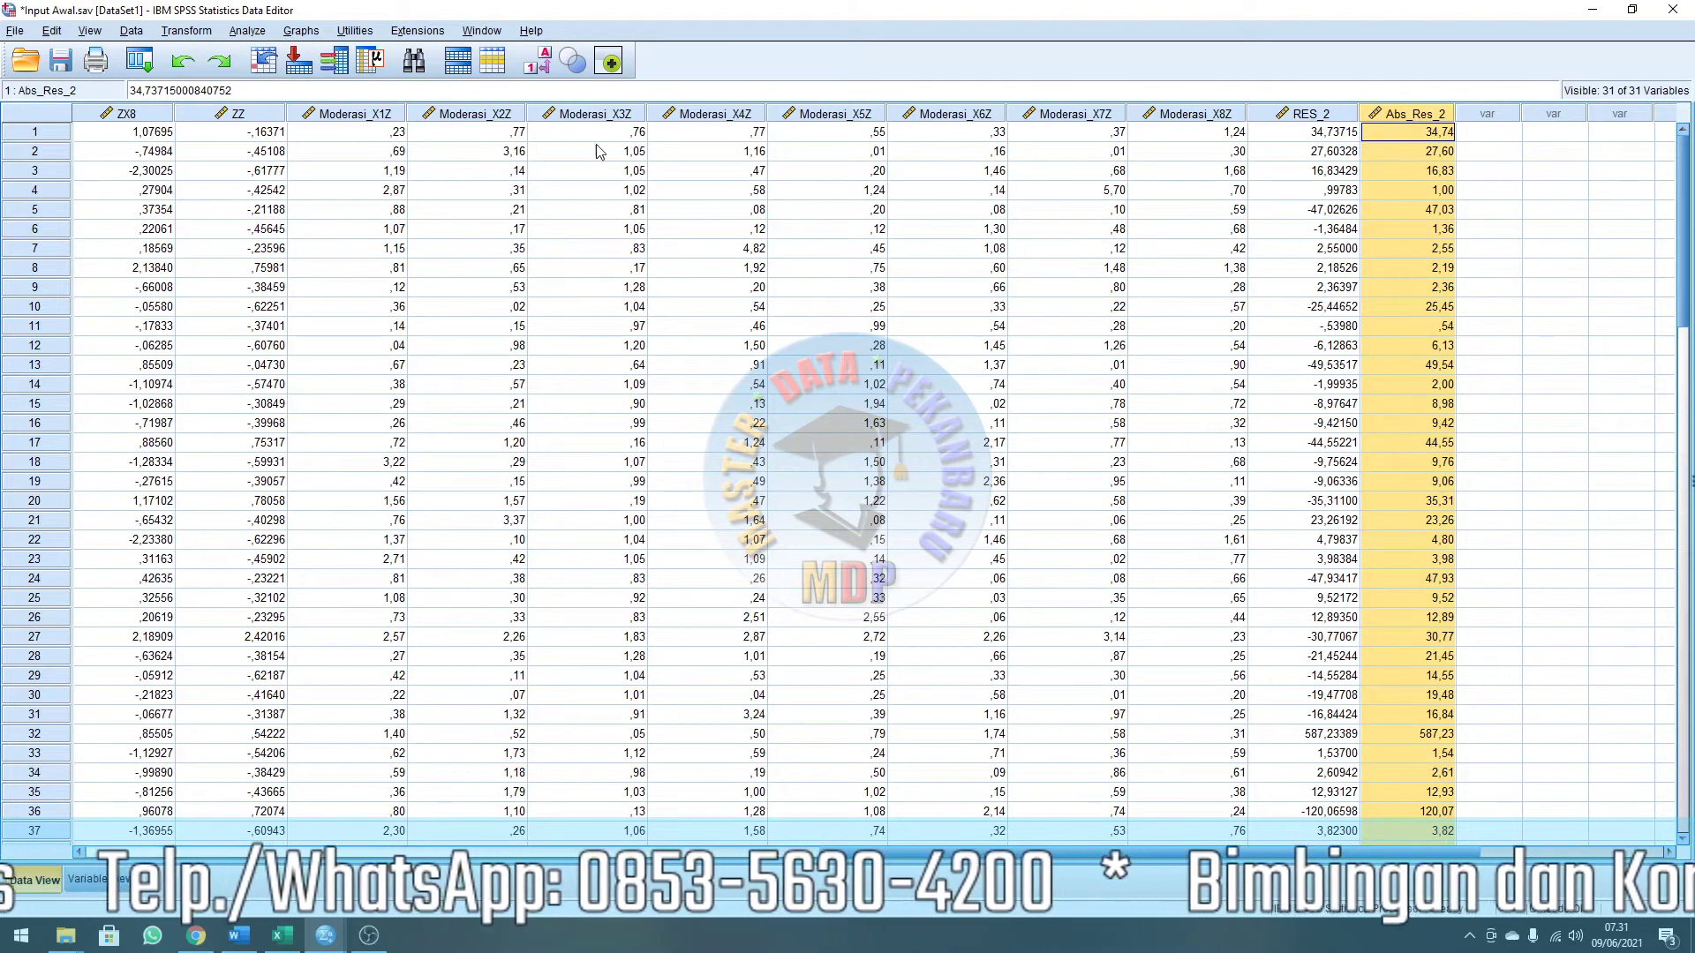
pyautogui.click(246, 32)
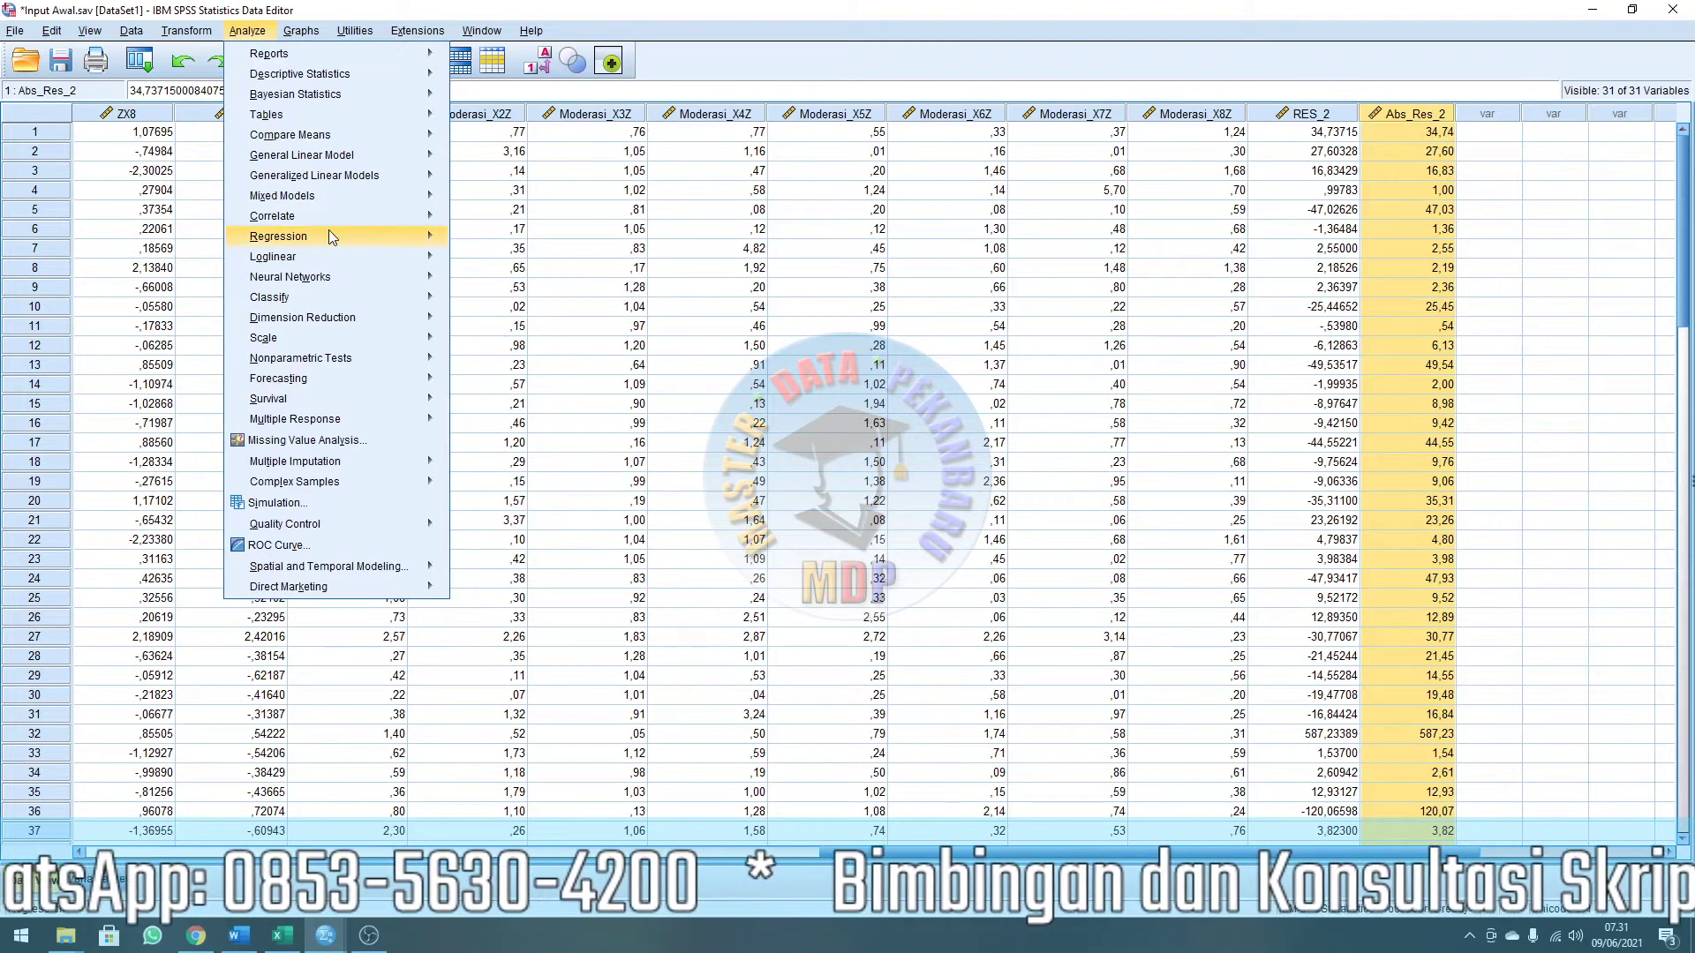
pyautogui.moveTo(362, 235)
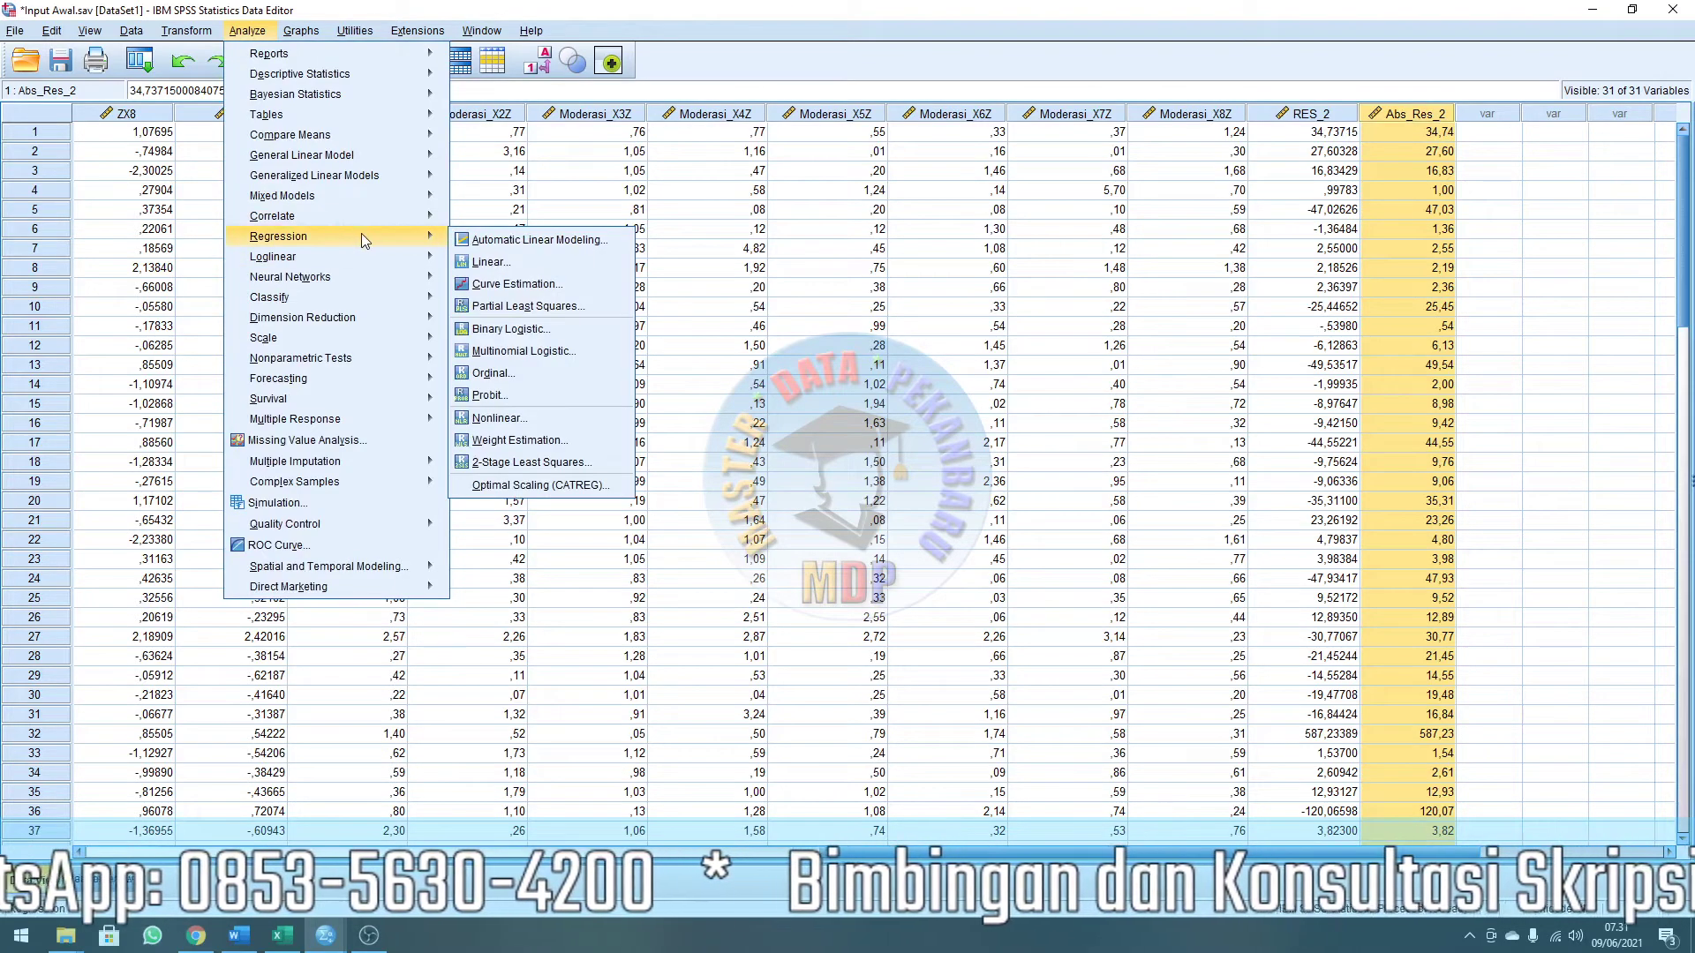
pyautogui.click(491, 262)
# Replace the dependent variable Kualitas Laba [Y] with Abs_Res_2.
pyautogui.click(738, 217)
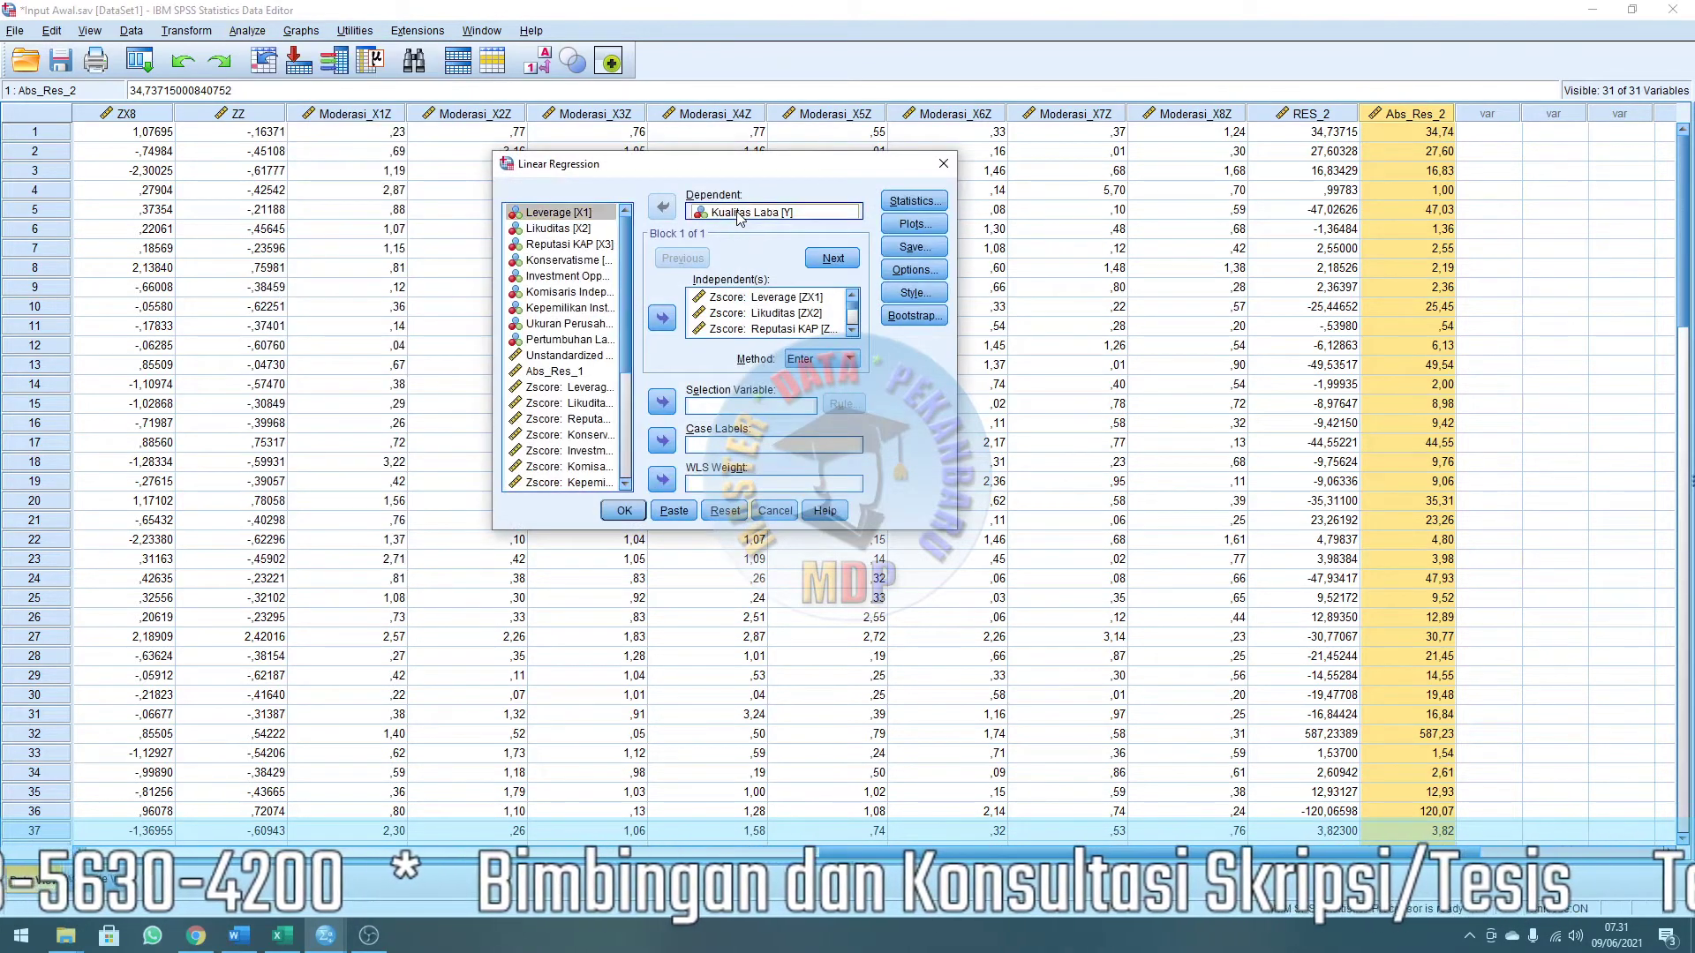
pyautogui.click(663, 208)
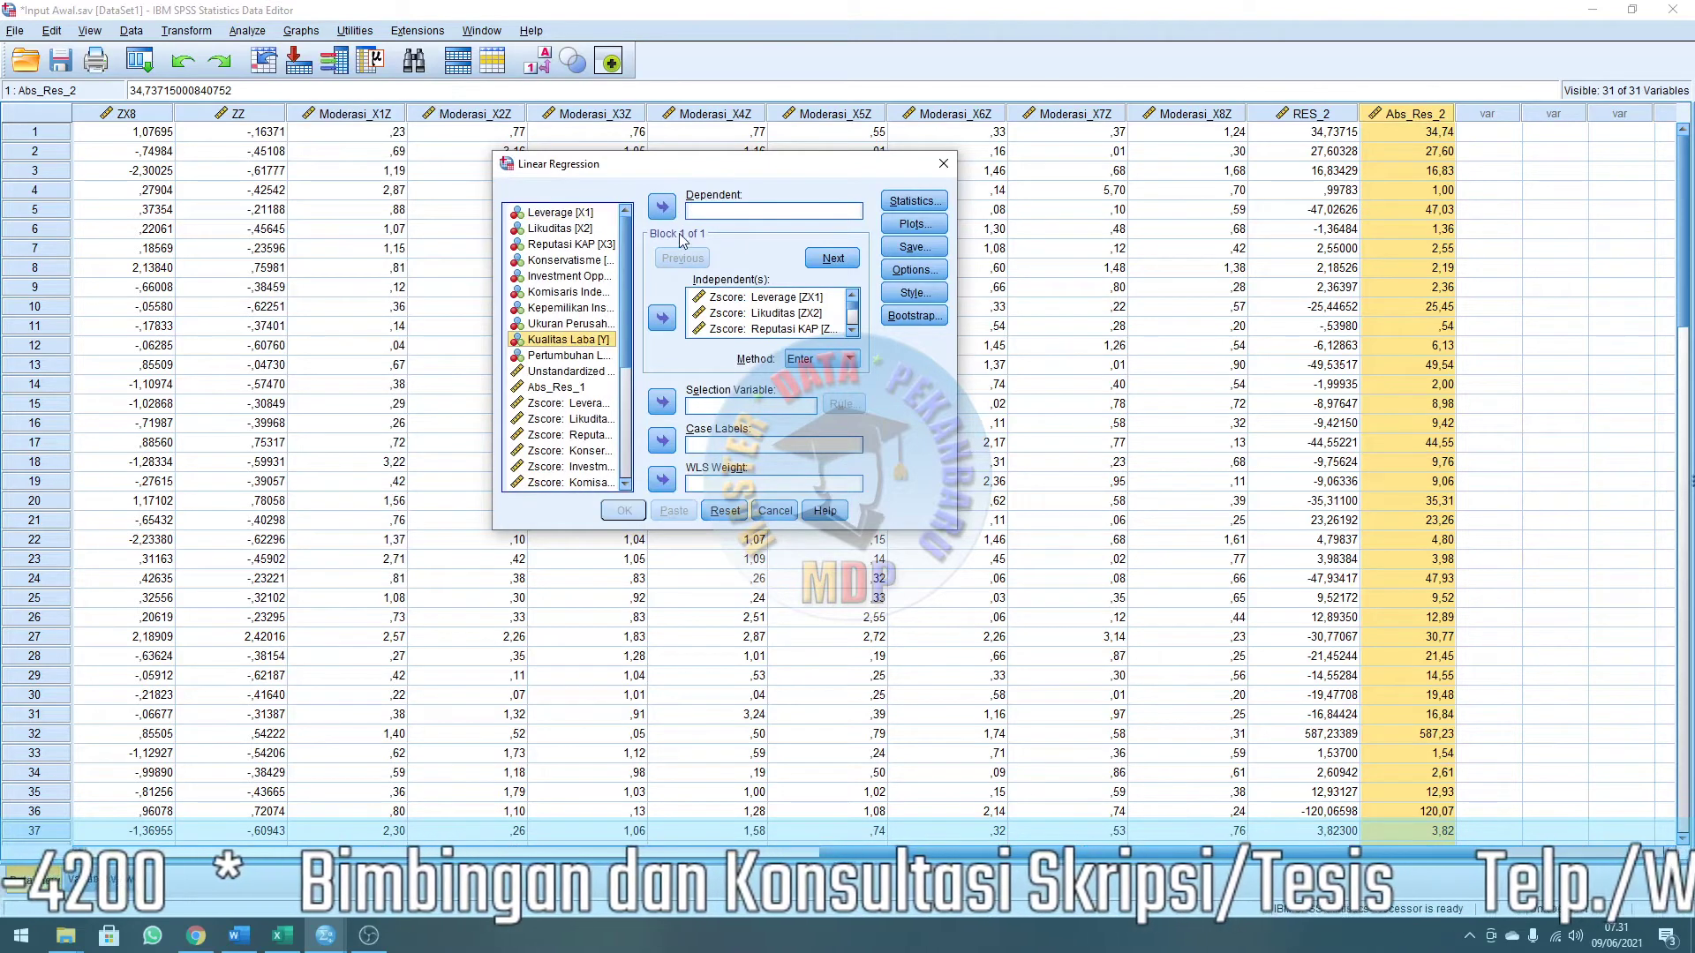
pyautogui.moveTo(852, 307); pyautogui.dragTo(855, 347)
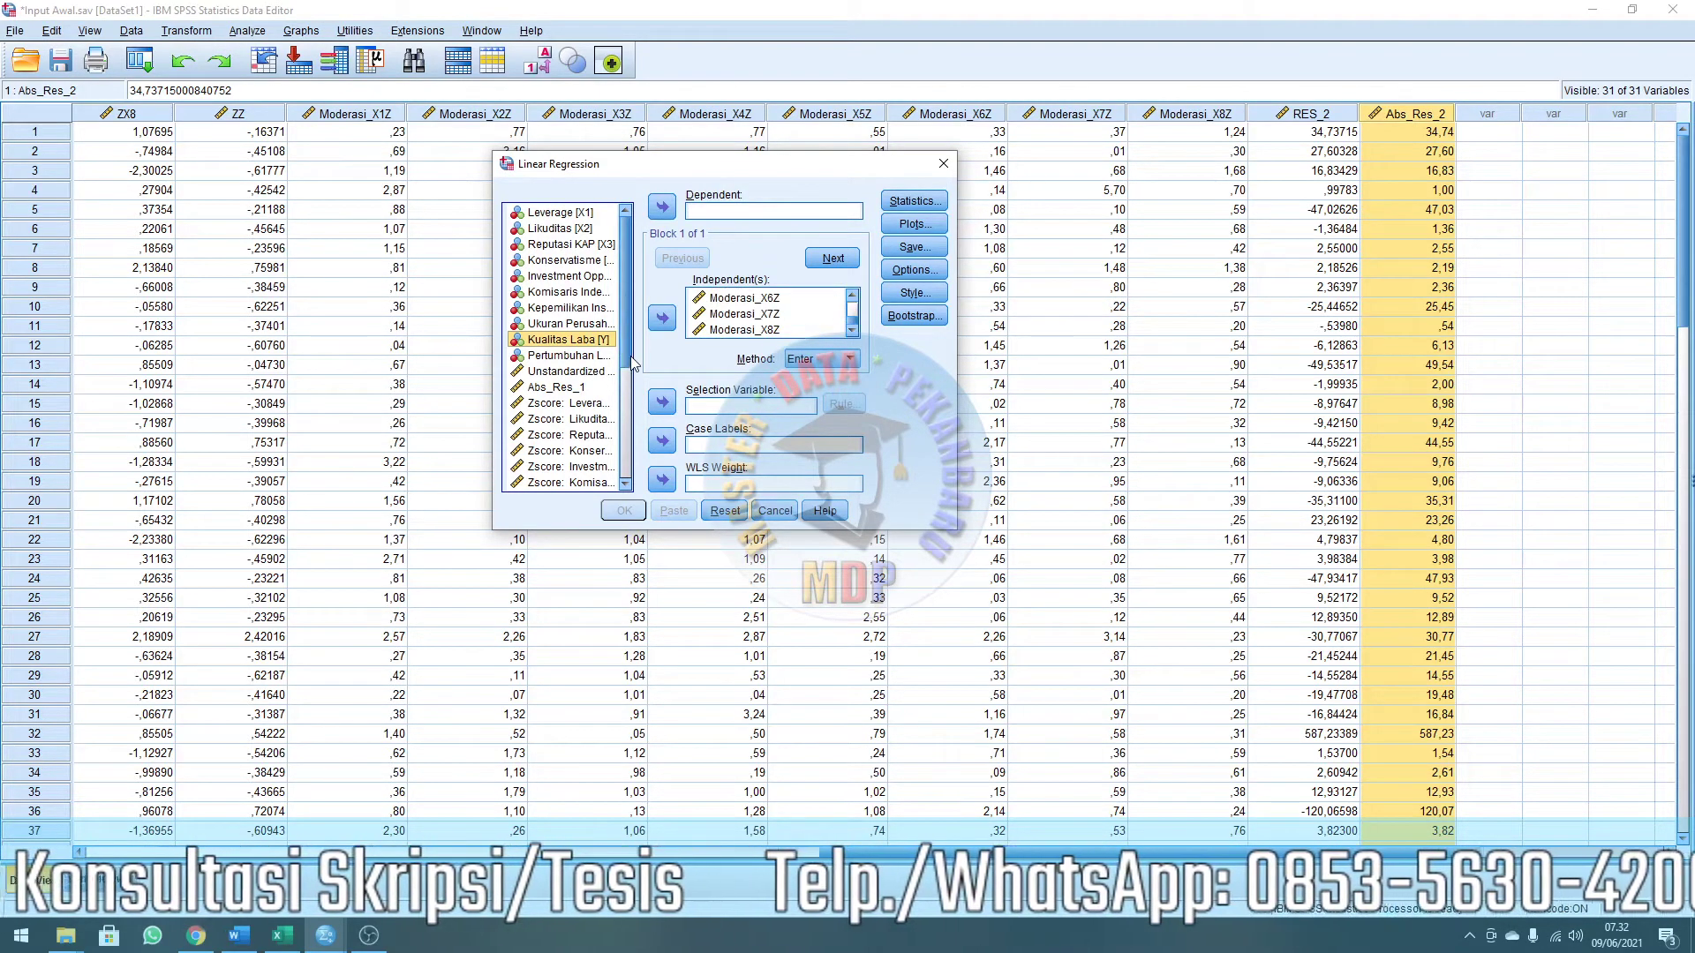
pyautogui.moveTo(632, 359); pyautogui.dragTo(624, 433)
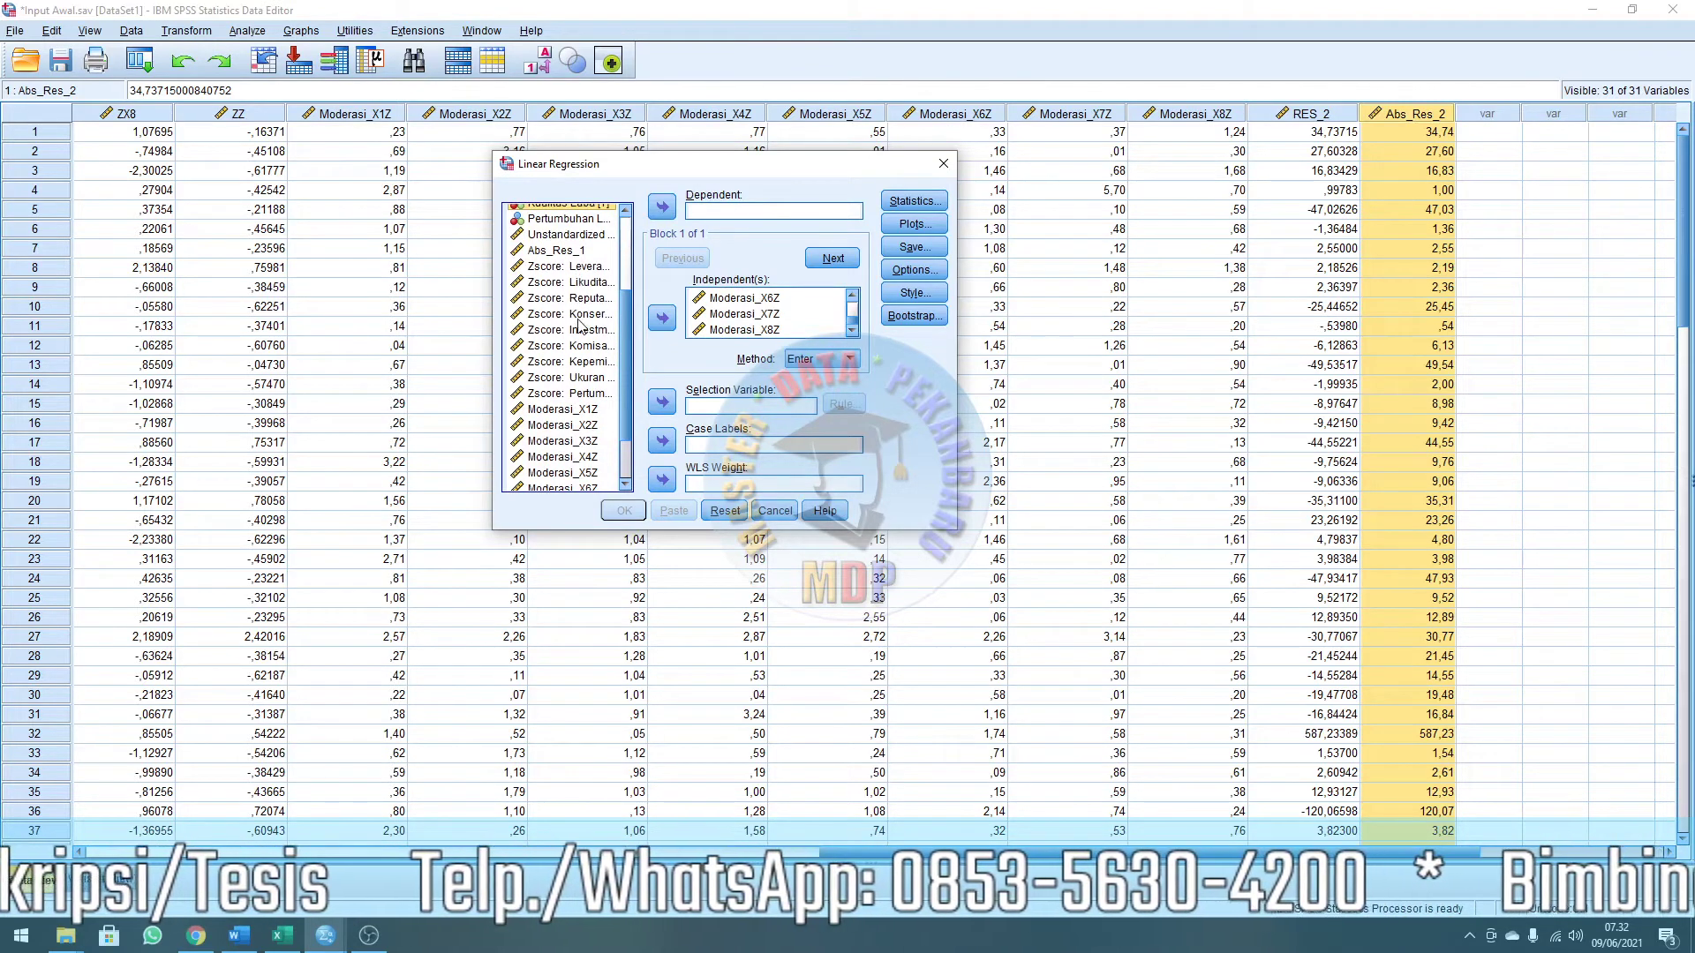
pyautogui.scroll(-2, 579, 398)
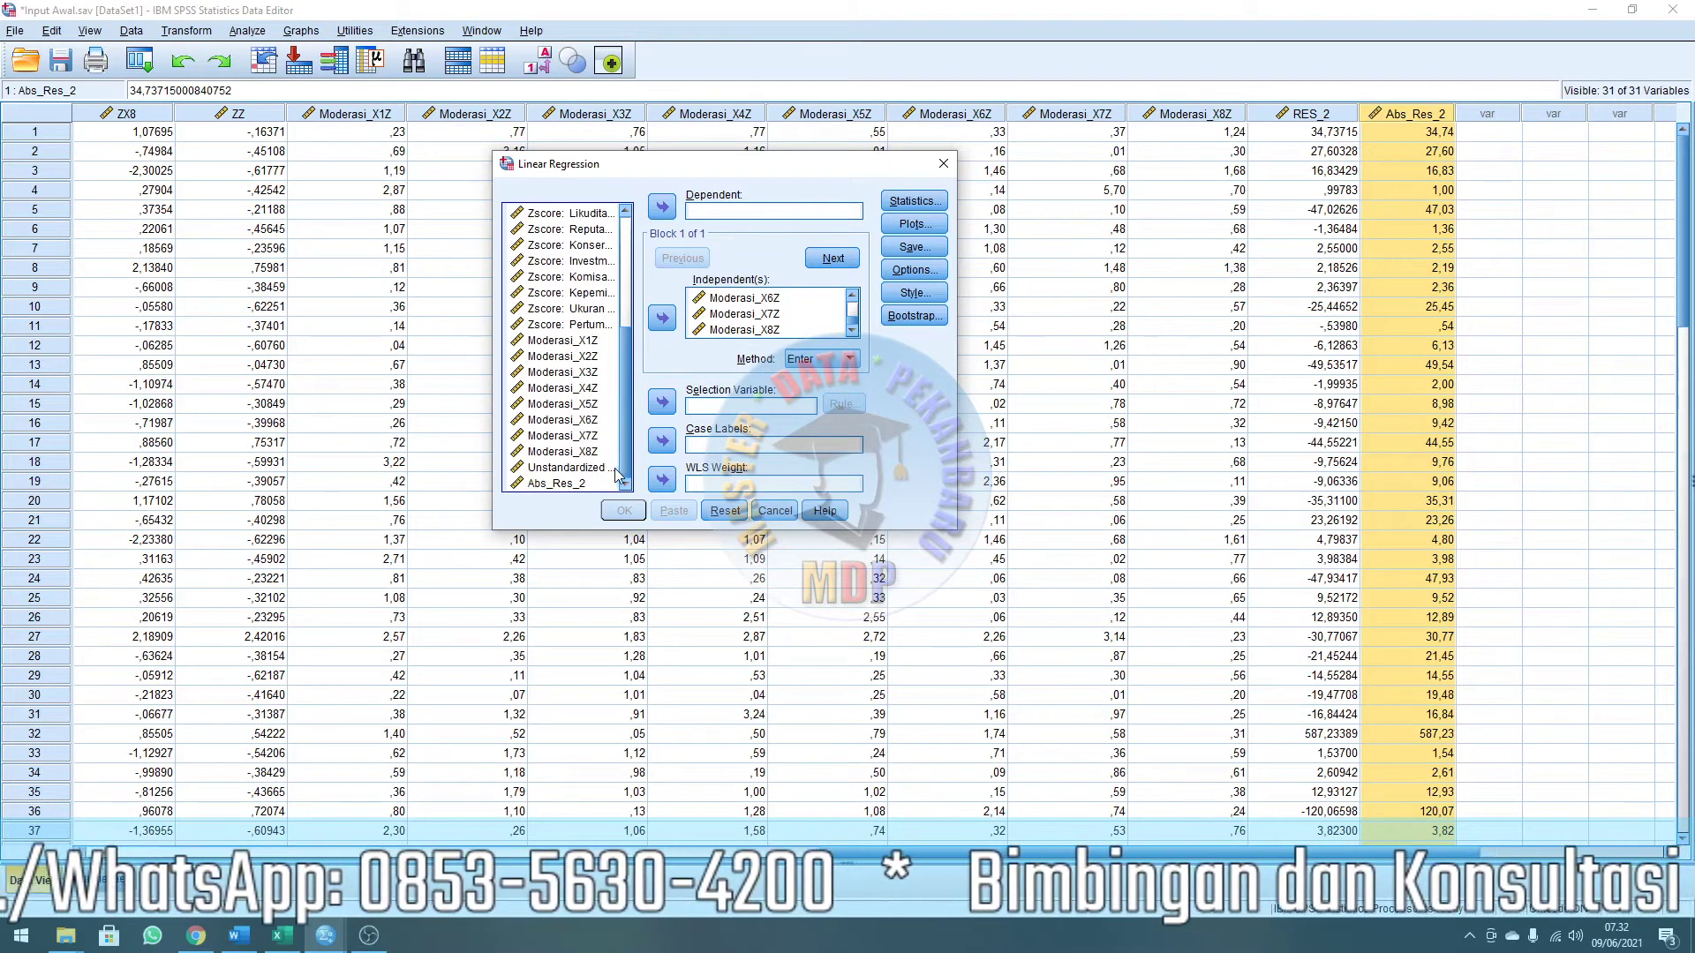
pyautogui.click(562, 483)
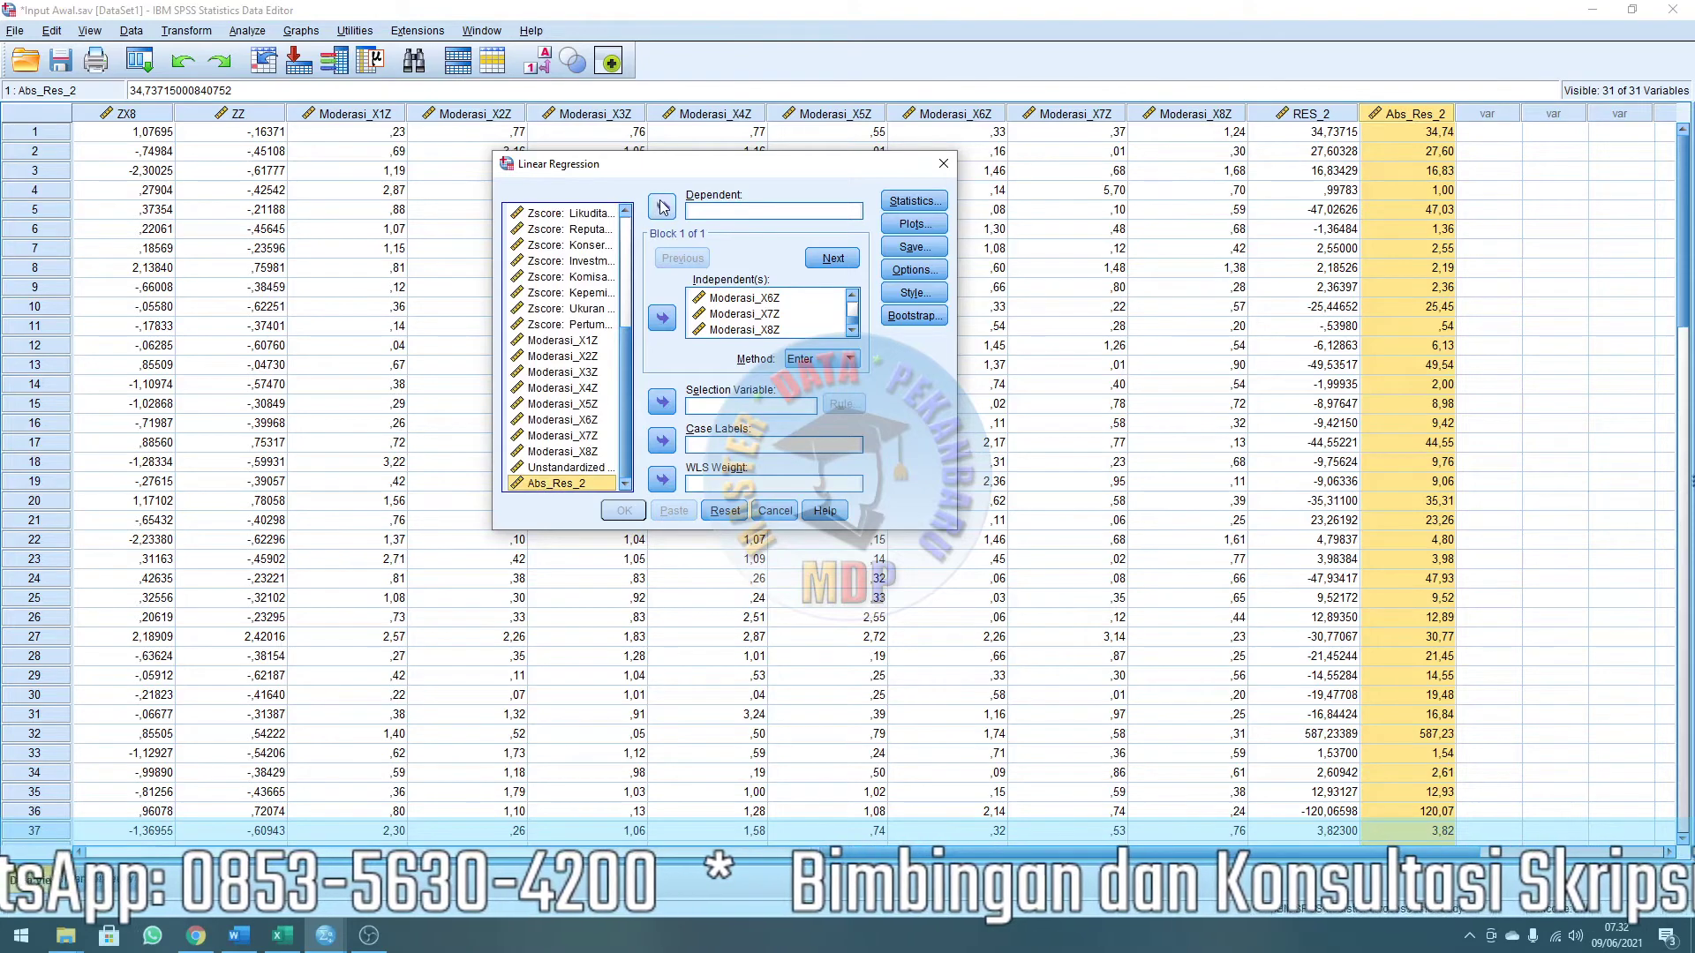
pyautogui.click(661, 207)
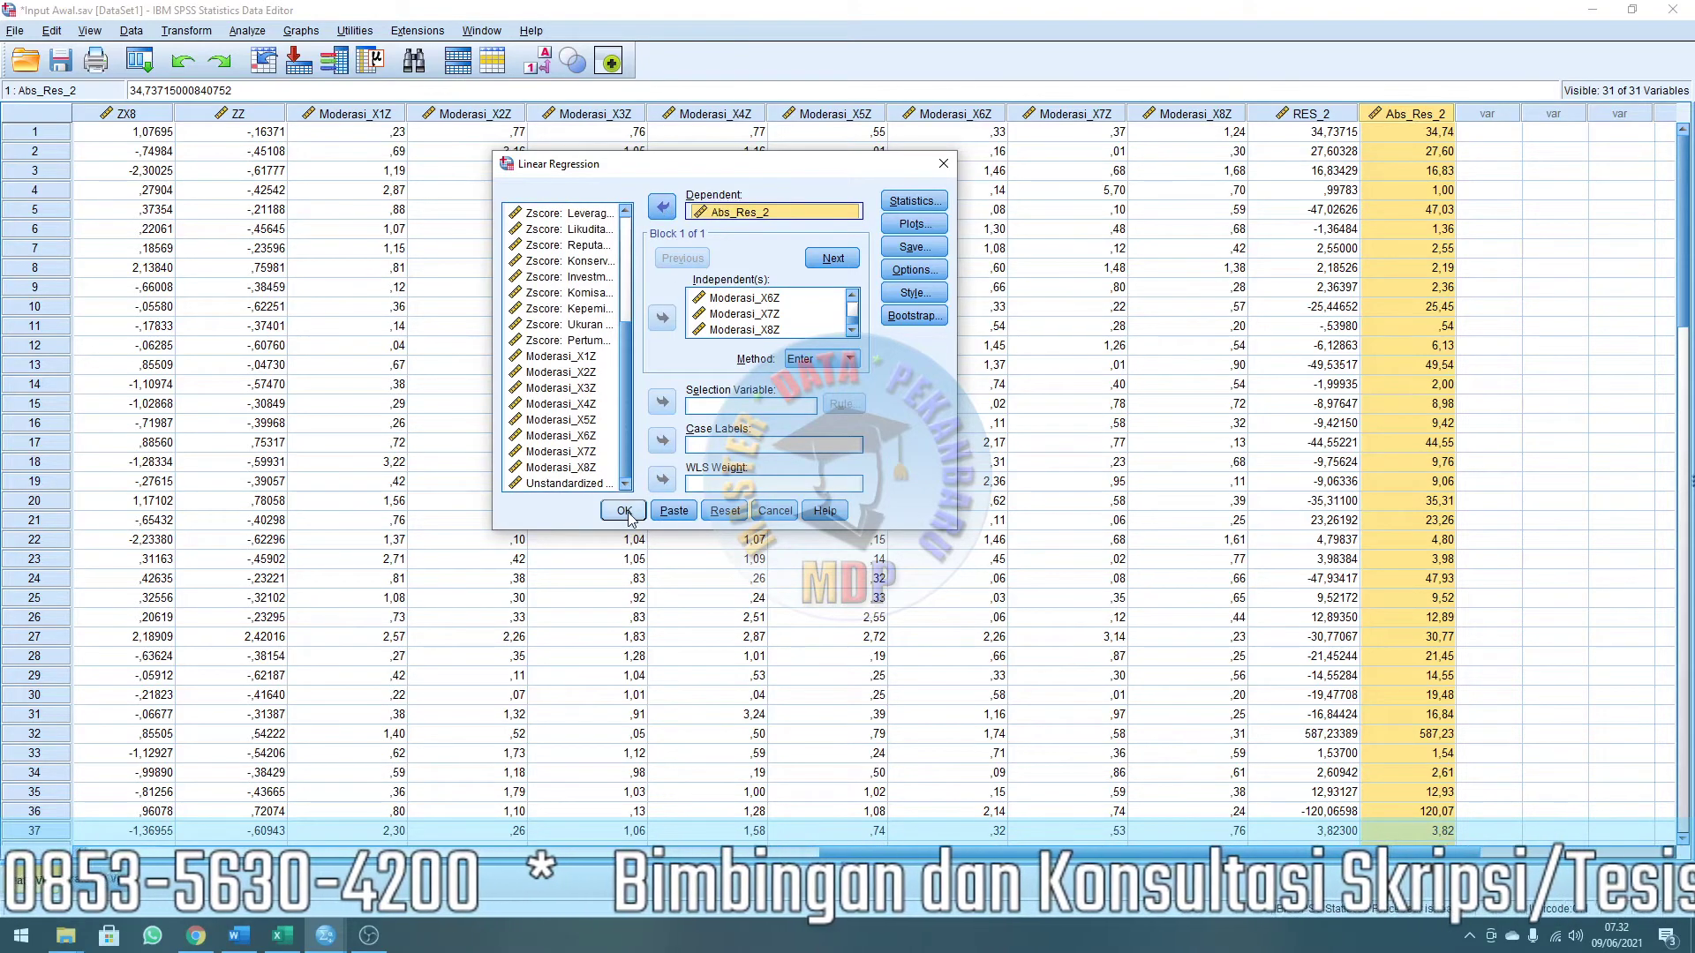
# Check the regression's Statistics and Plots settings, and reset the whole Linear Regression setup to its defaults.
pyautogui.click(914, 201)
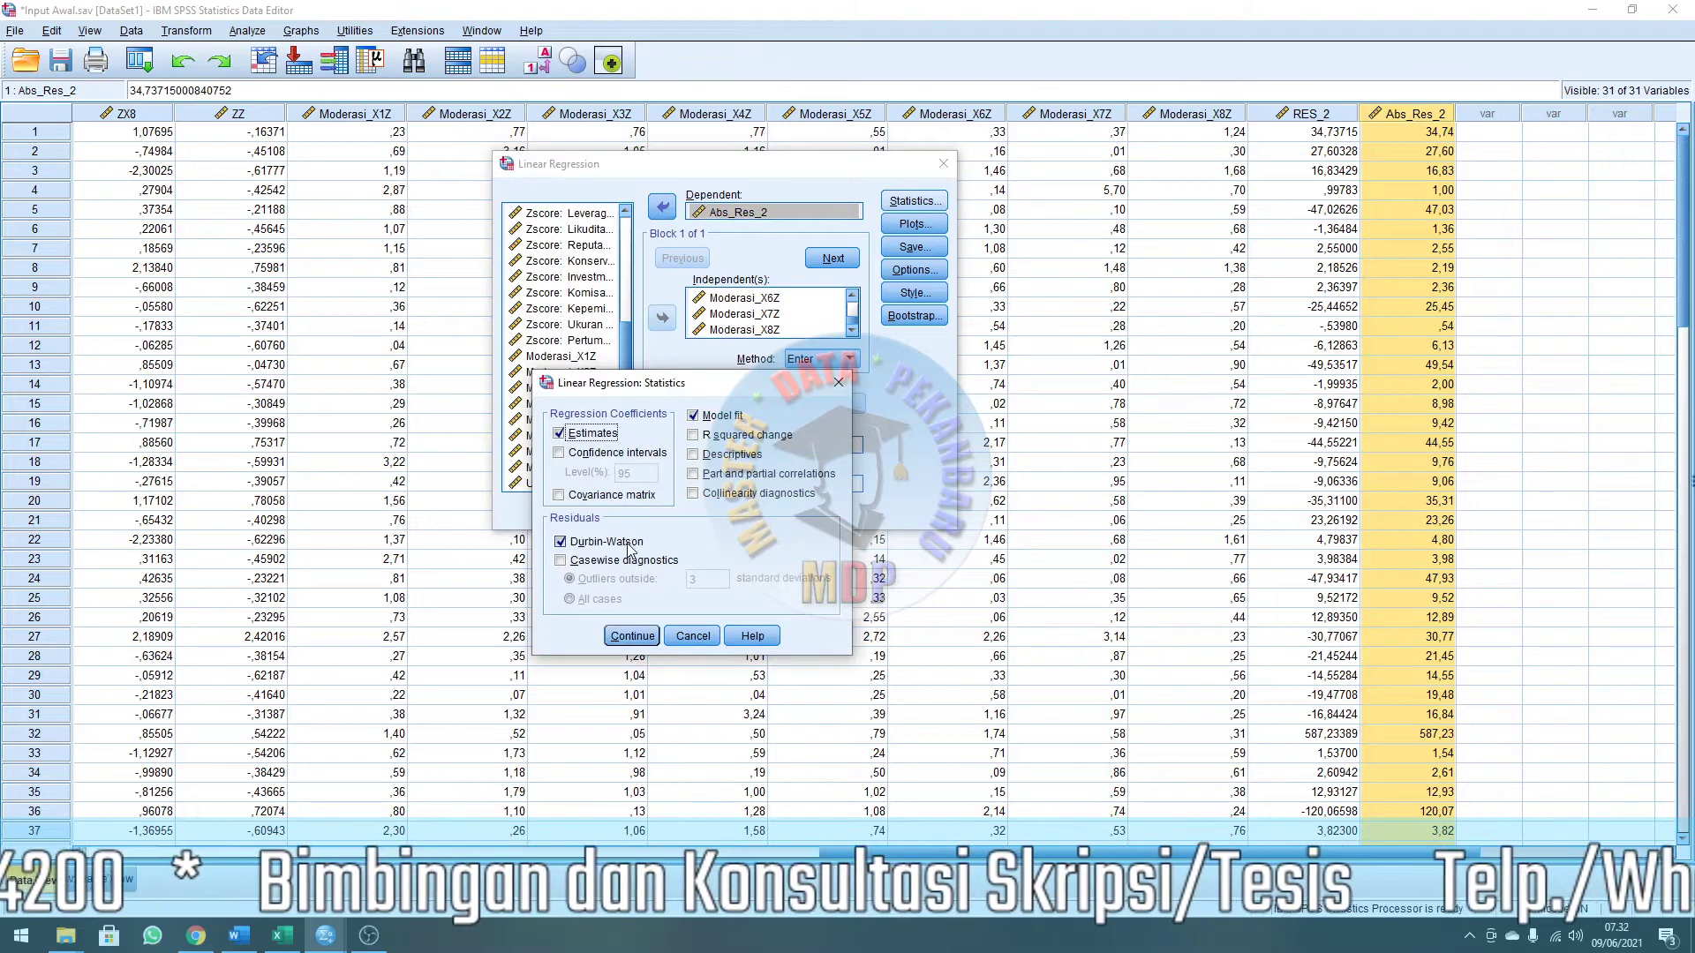
pyautogui.click(632, 635)
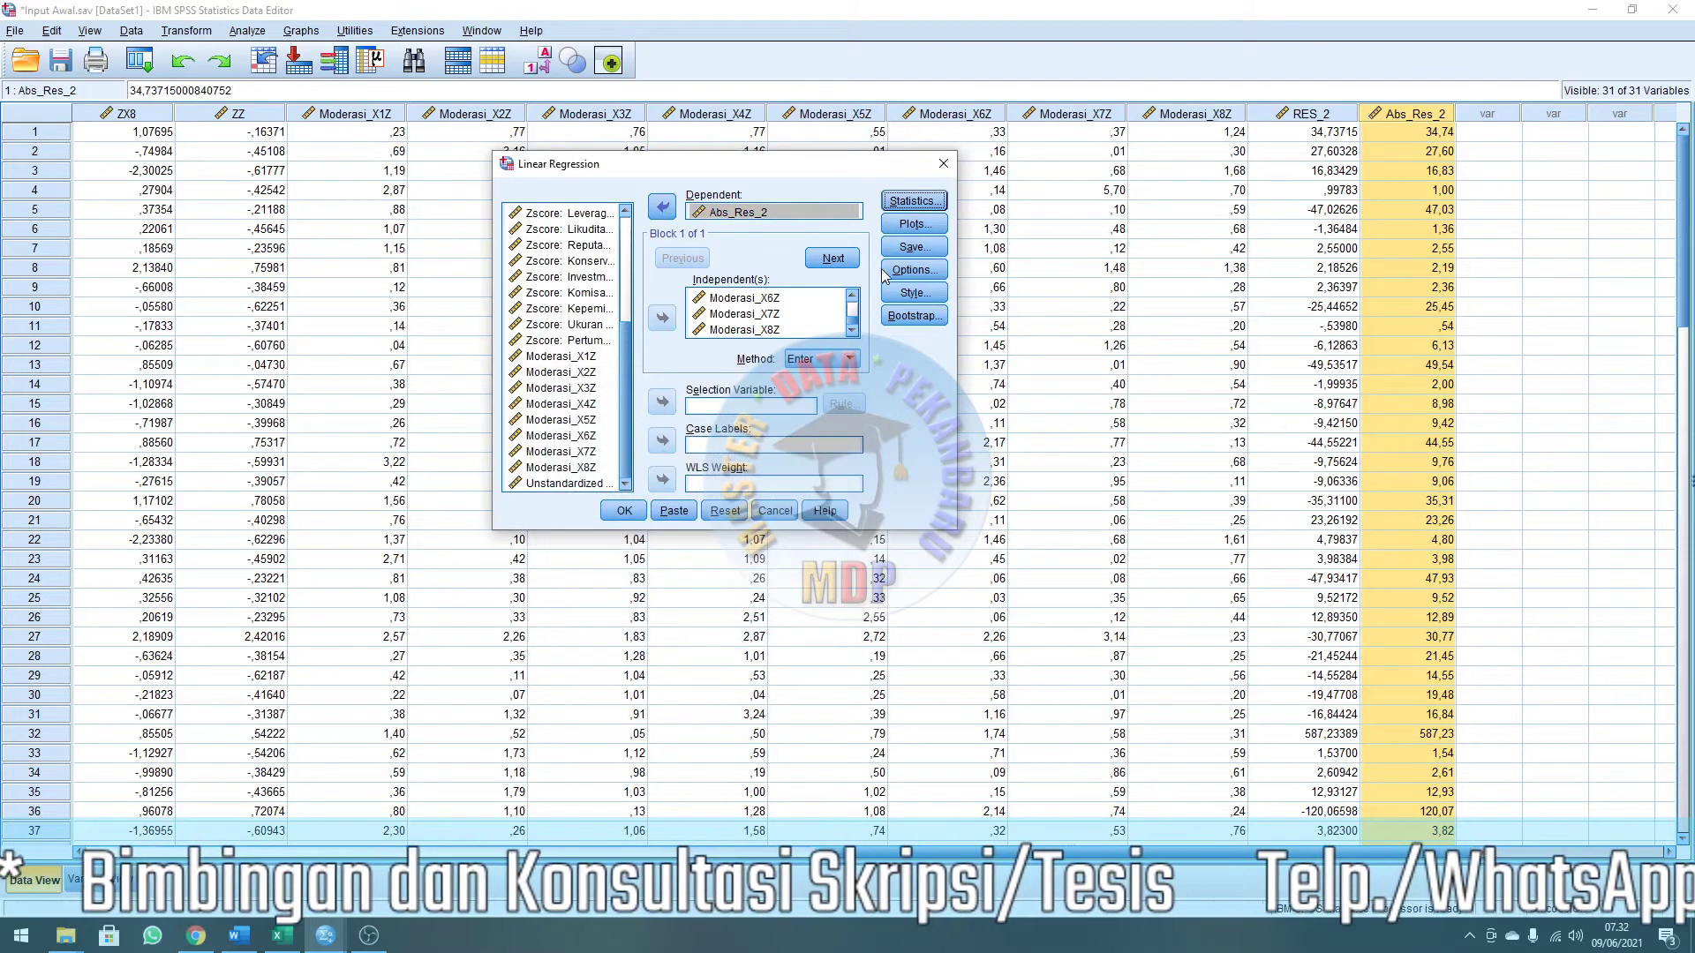
pyautogui.click(912, 226)
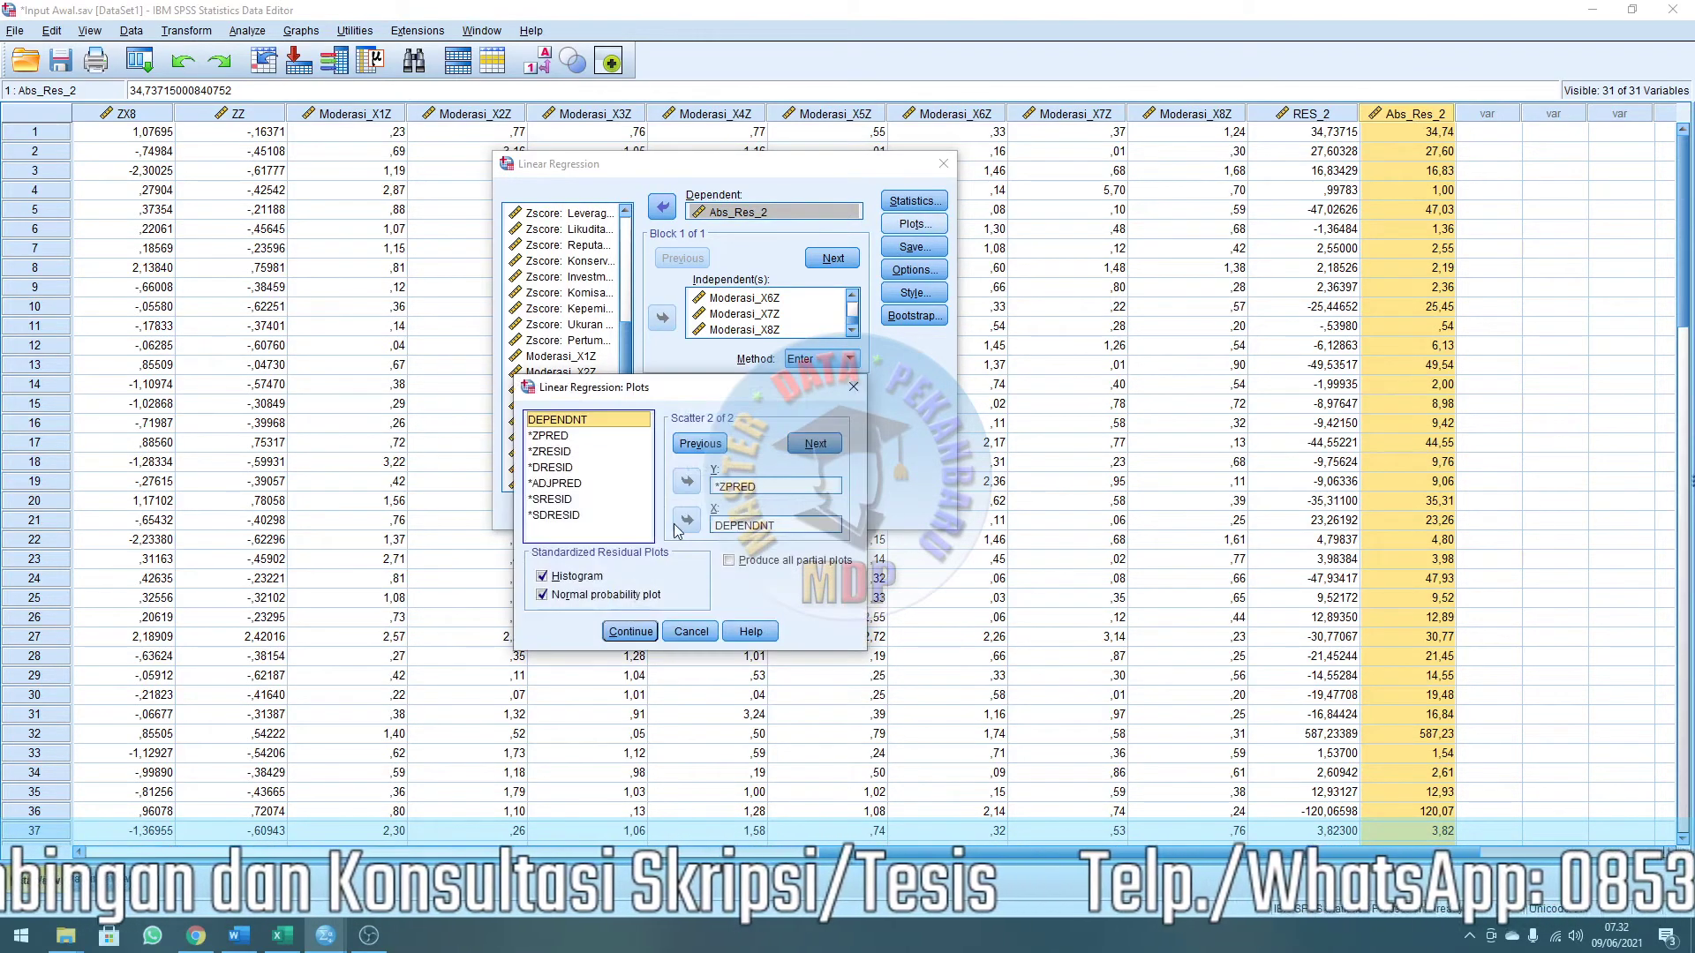
pyautogui.click(690, 631)
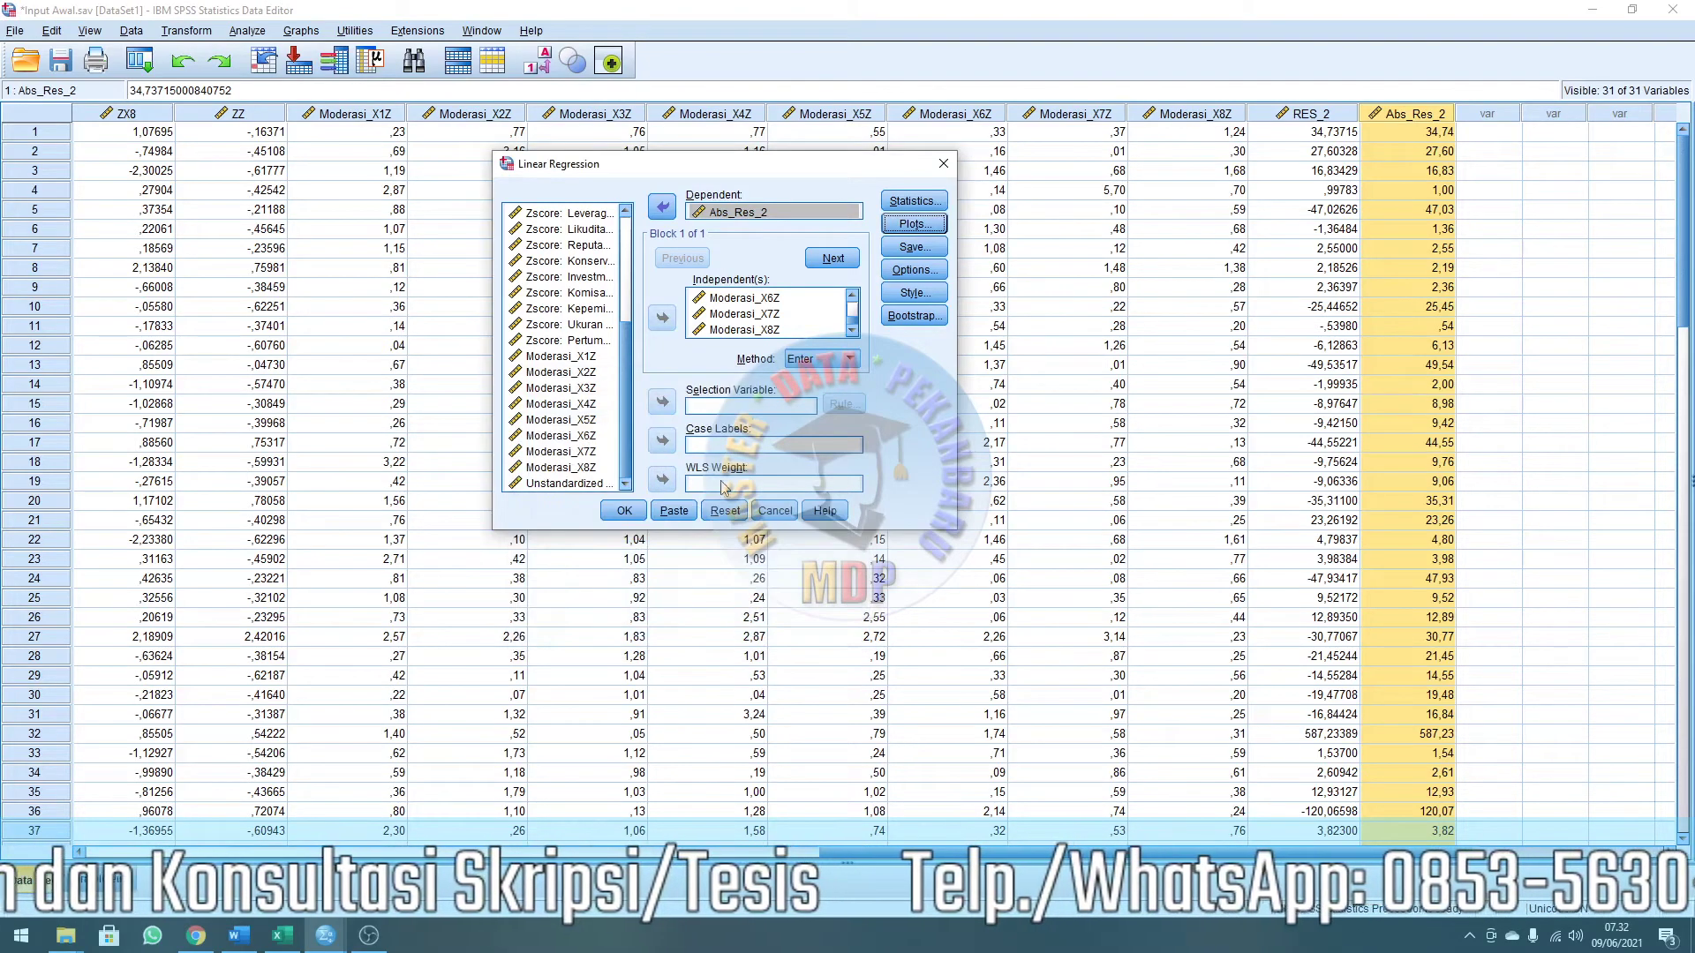
pyautogui.click(724, 510)
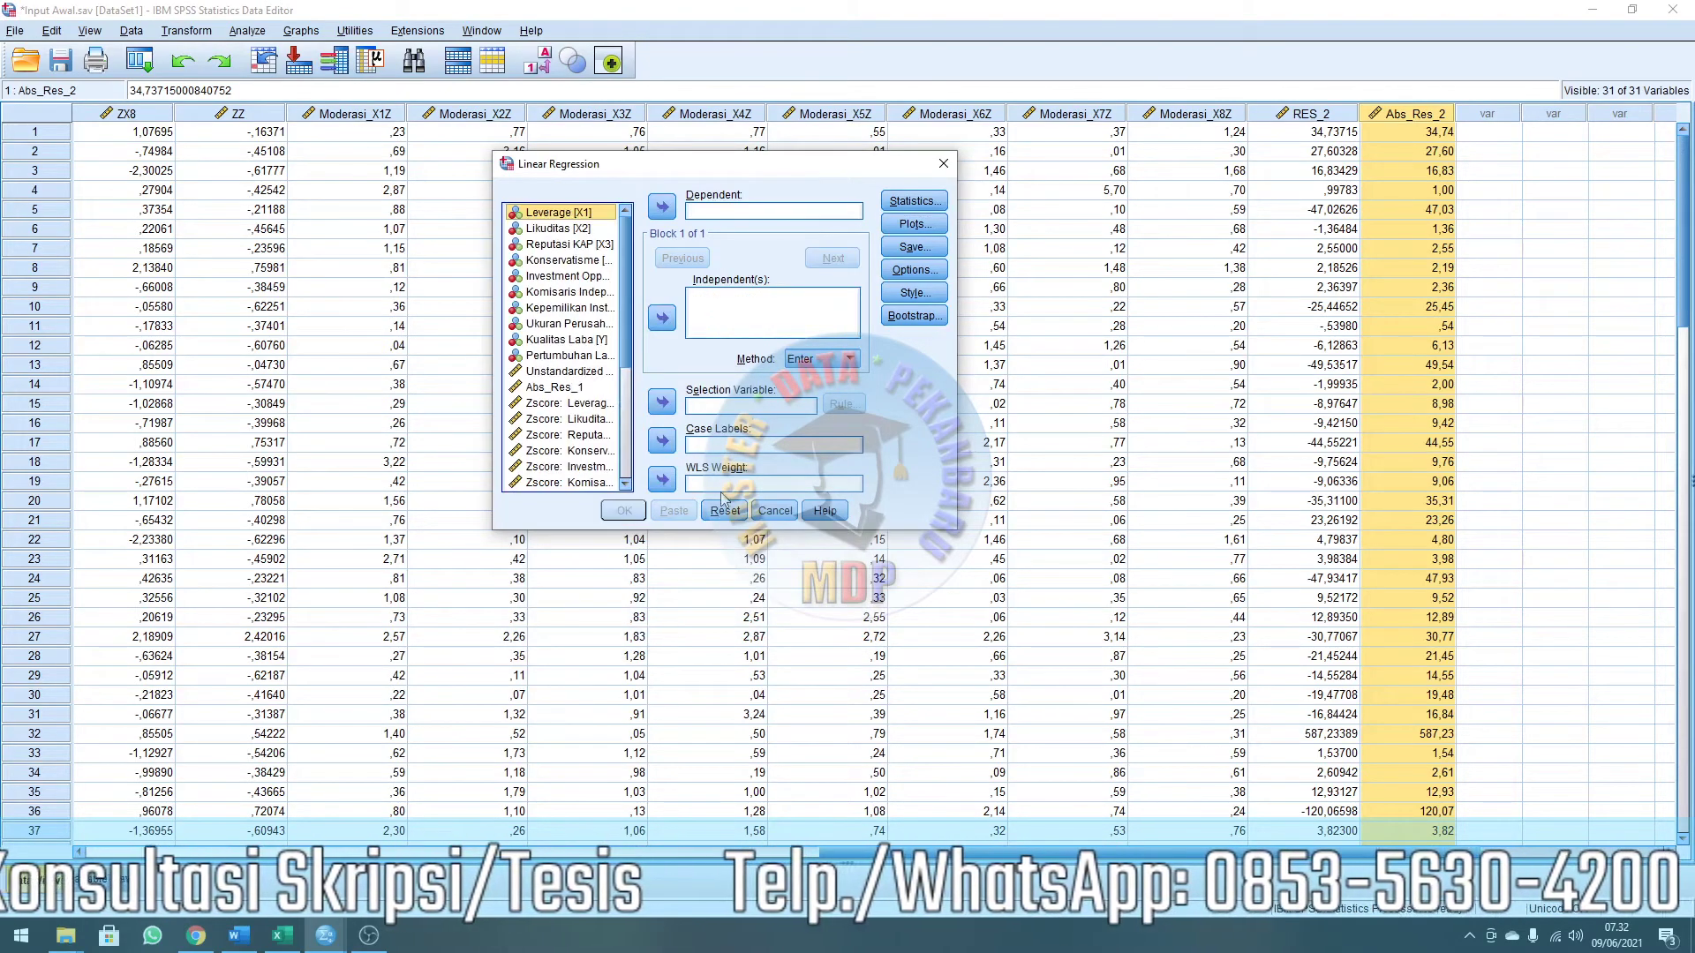
# Assign Abs_Res_2 as the dependent variable of the cleared regression.
pyautogui.scroll(-5, 597, 347)
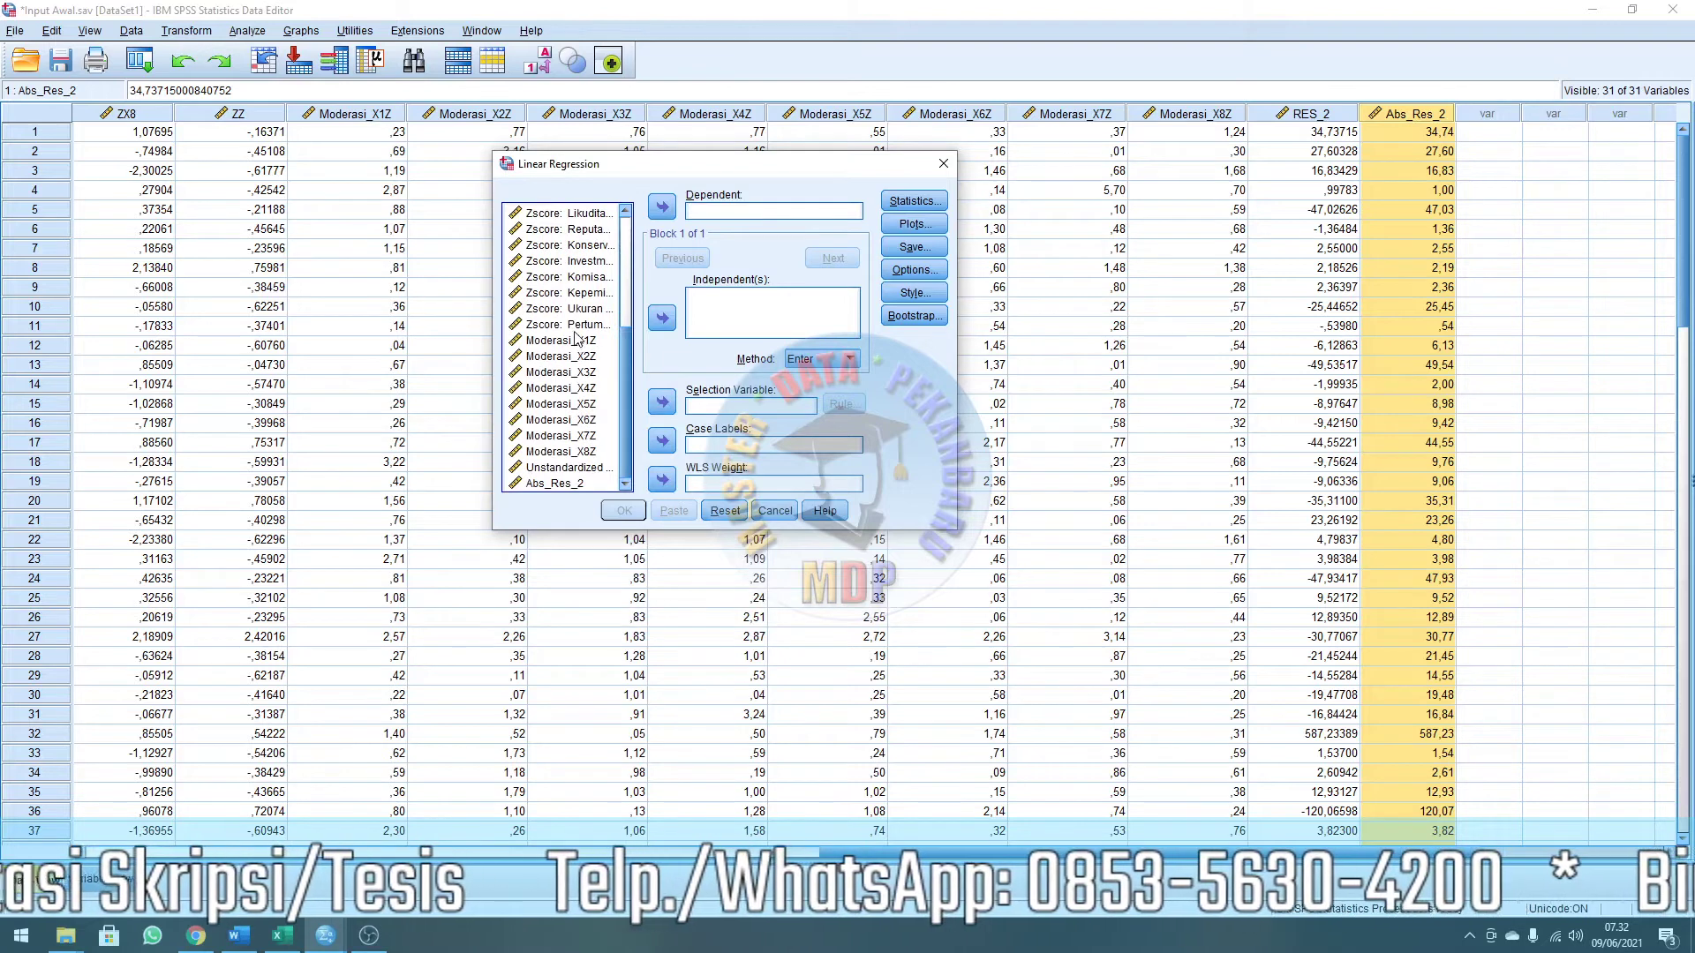
pyautogui.scroll(6, 576, 338)
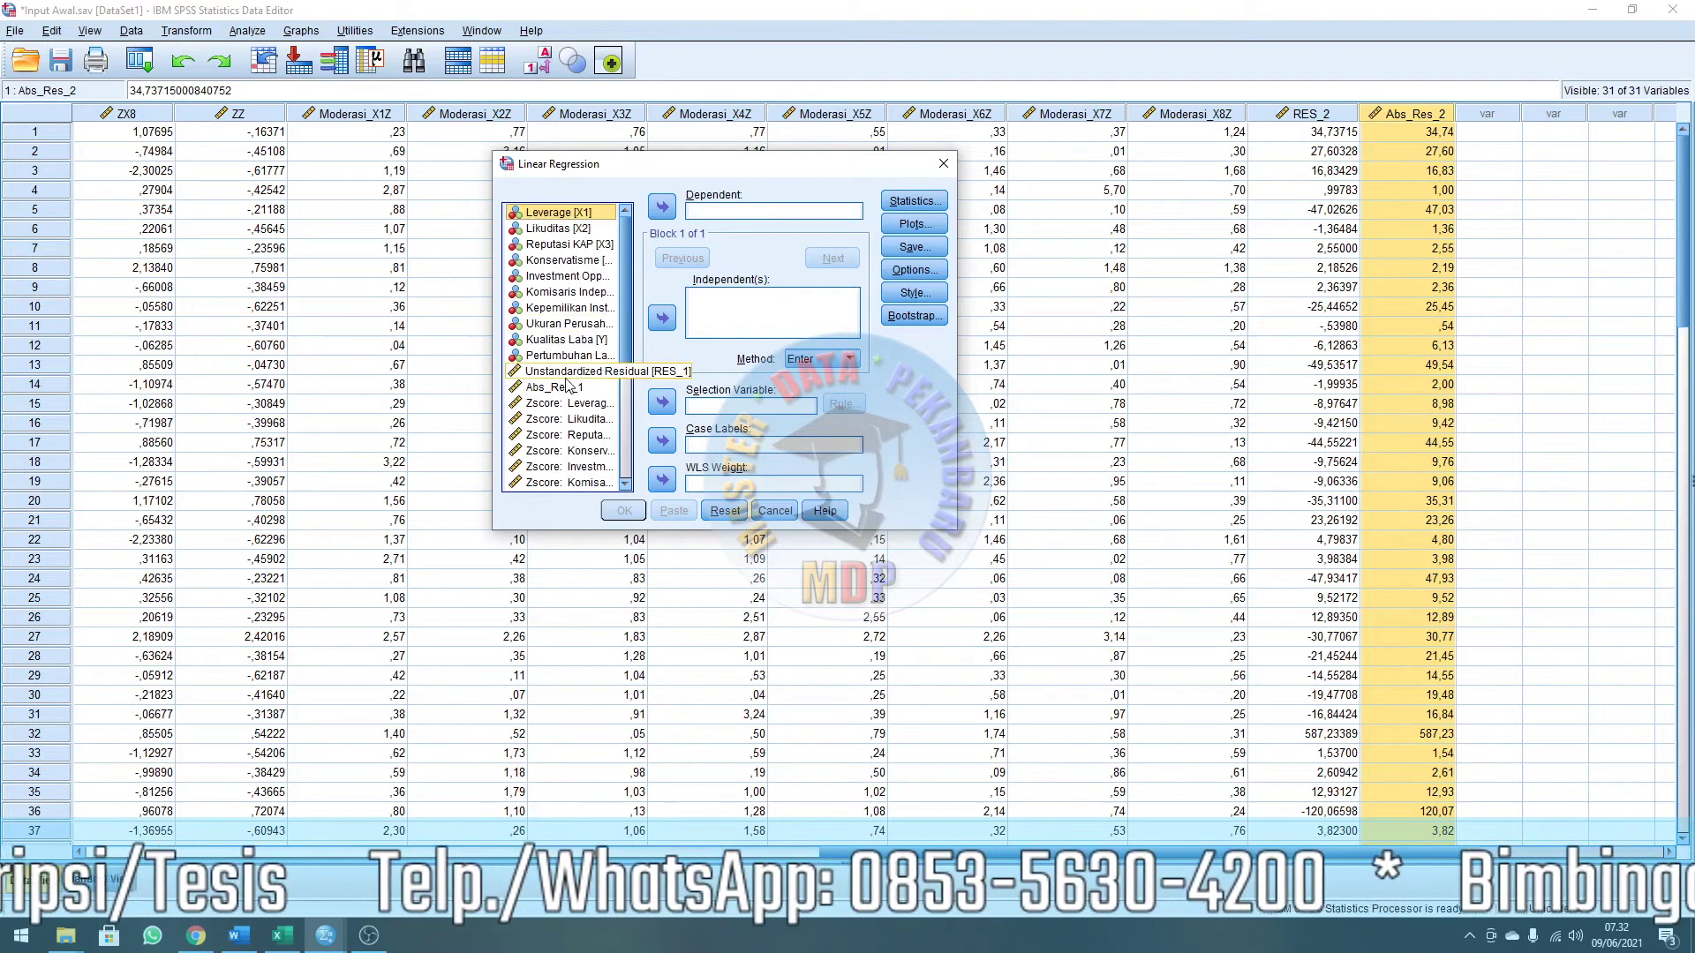
pyautogui.scroll(-5, 568, 385)
pyautogui.click(570, 484)
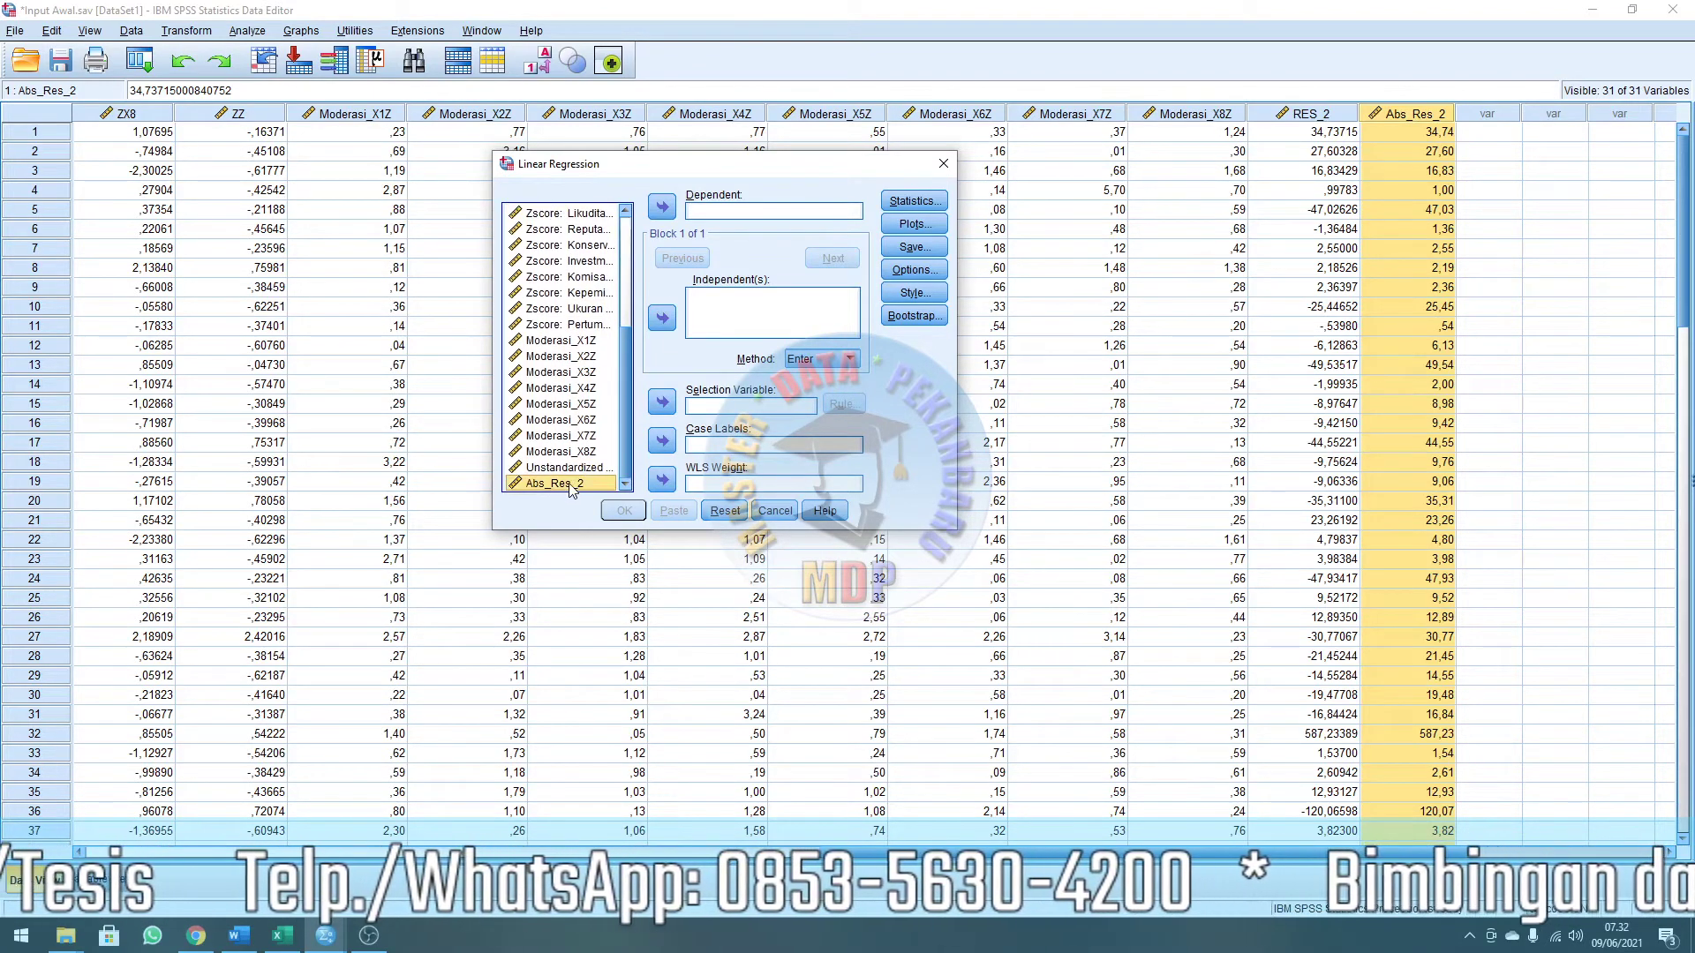
pyautogui.click(664, 207)
# Add all variables from Zscore: Leverage [ZX1] through Moderasi_X8Z as the independents, keeping the Enter method.
pyautogui.scroll(2, 590, 310)
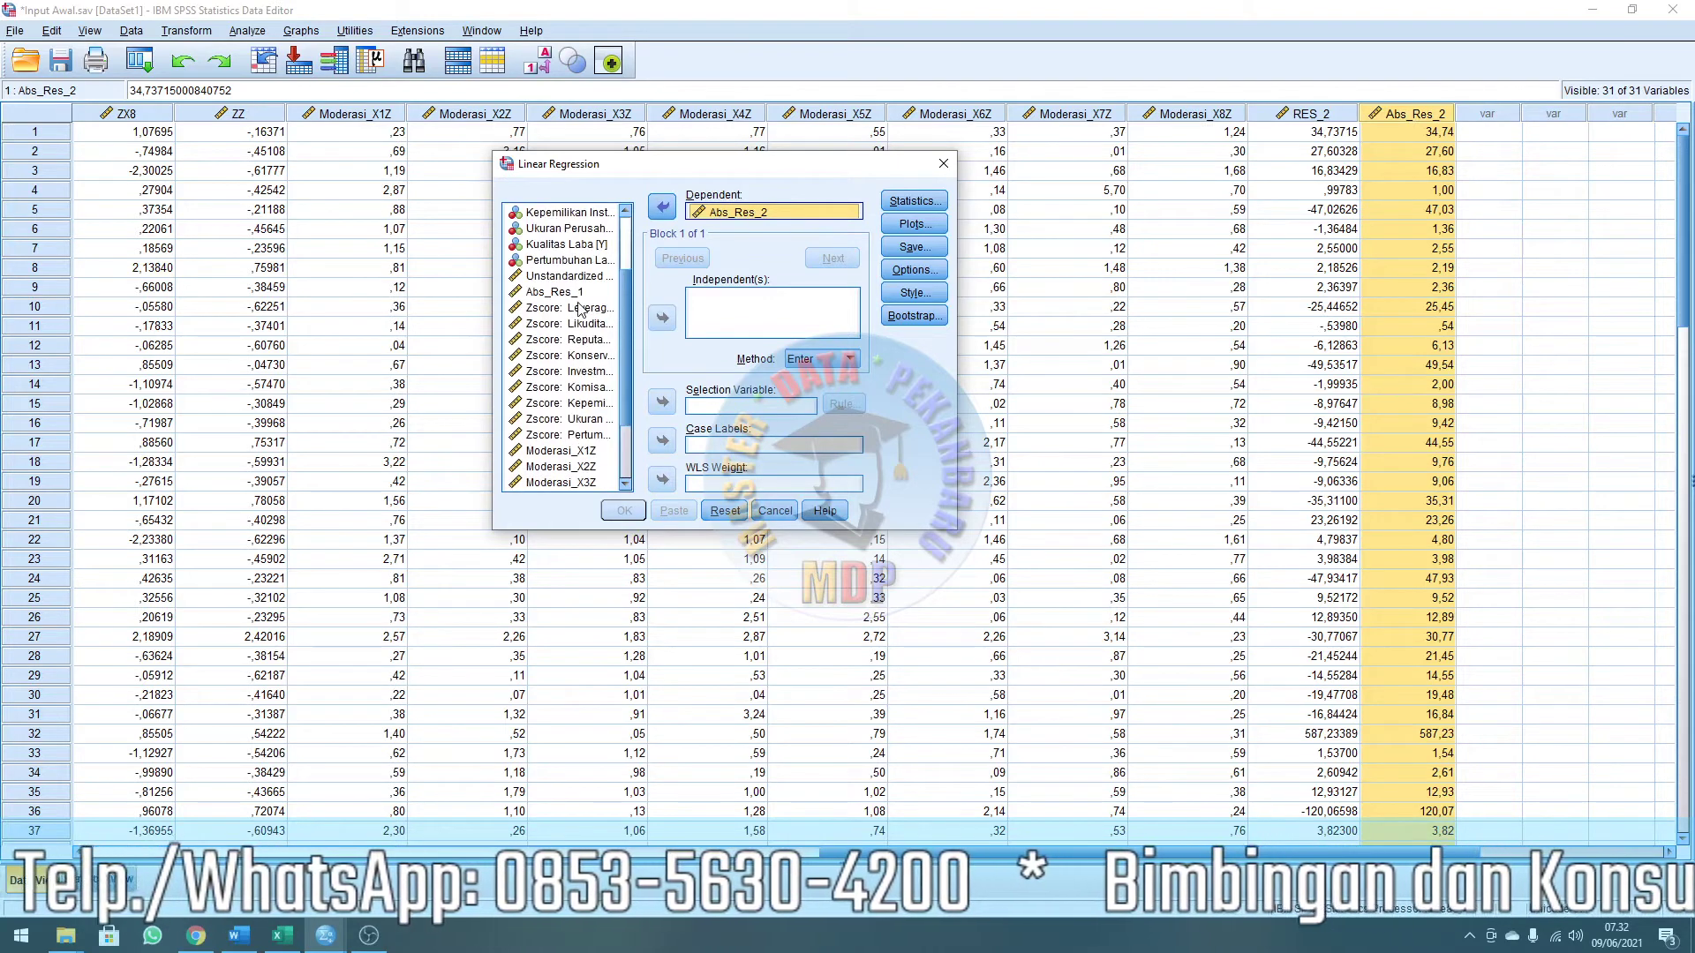
pyautogui.click(579, 310)
pyautogui.scroll(-2, 590, 399)
pyautogui.keyDown('shift'); pyautogui.click(582, 468); pyautogui.keyUp('shift')
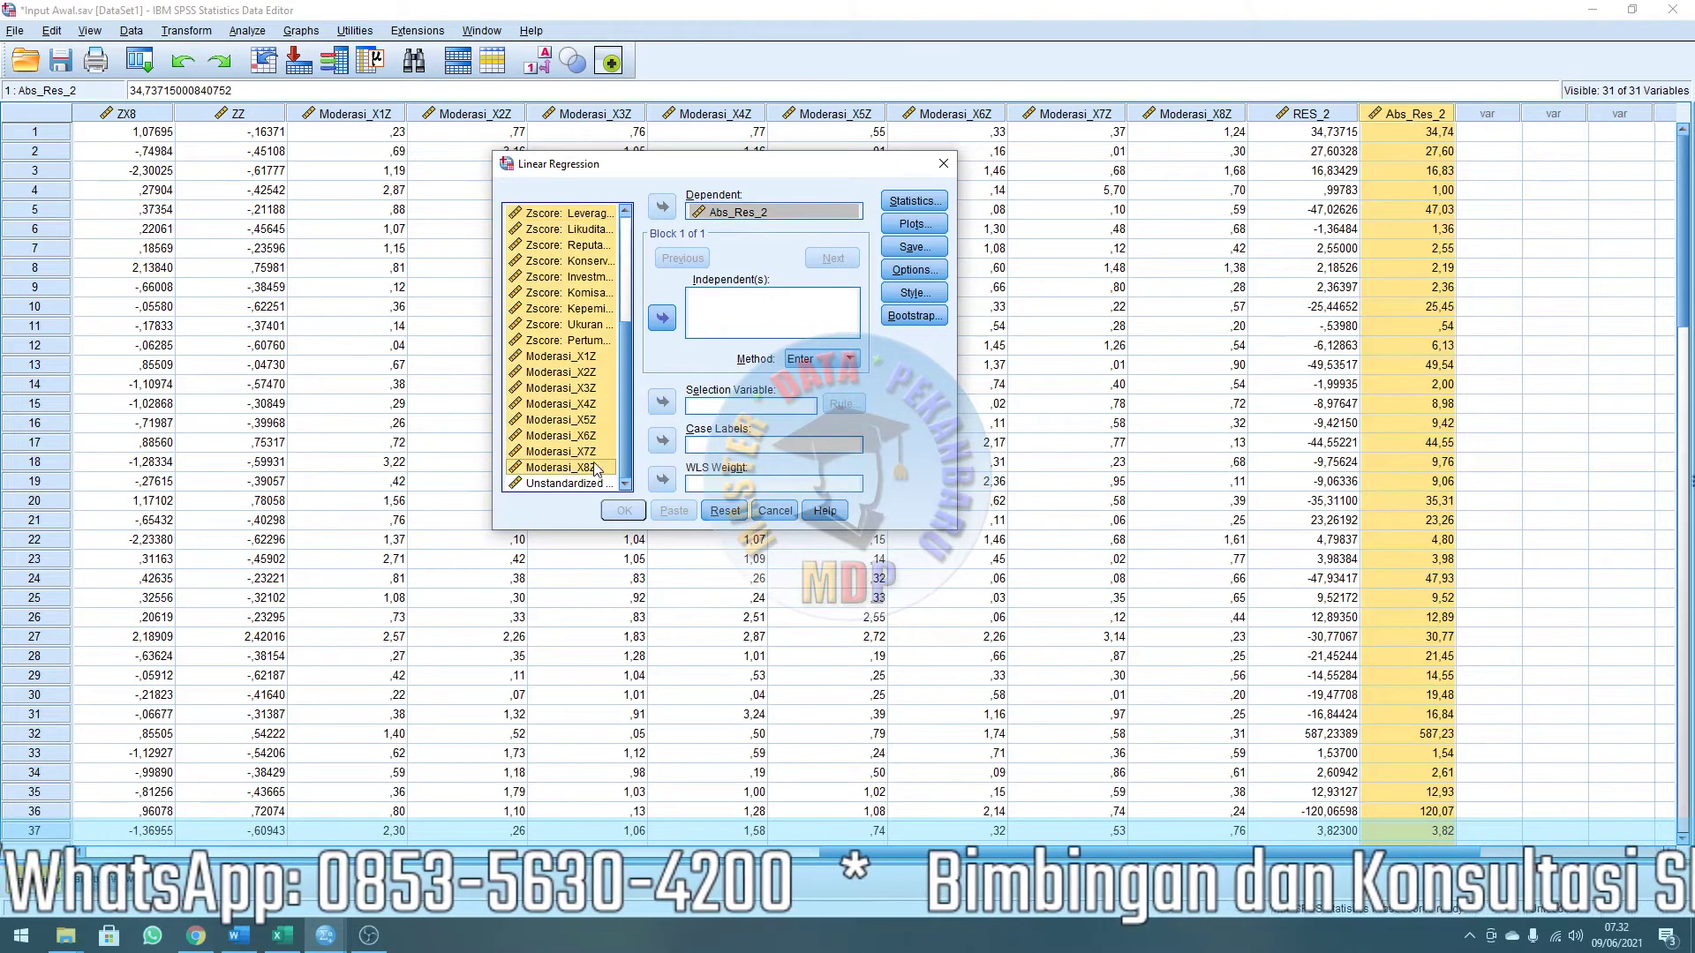
pyautogui.click(664, 319)
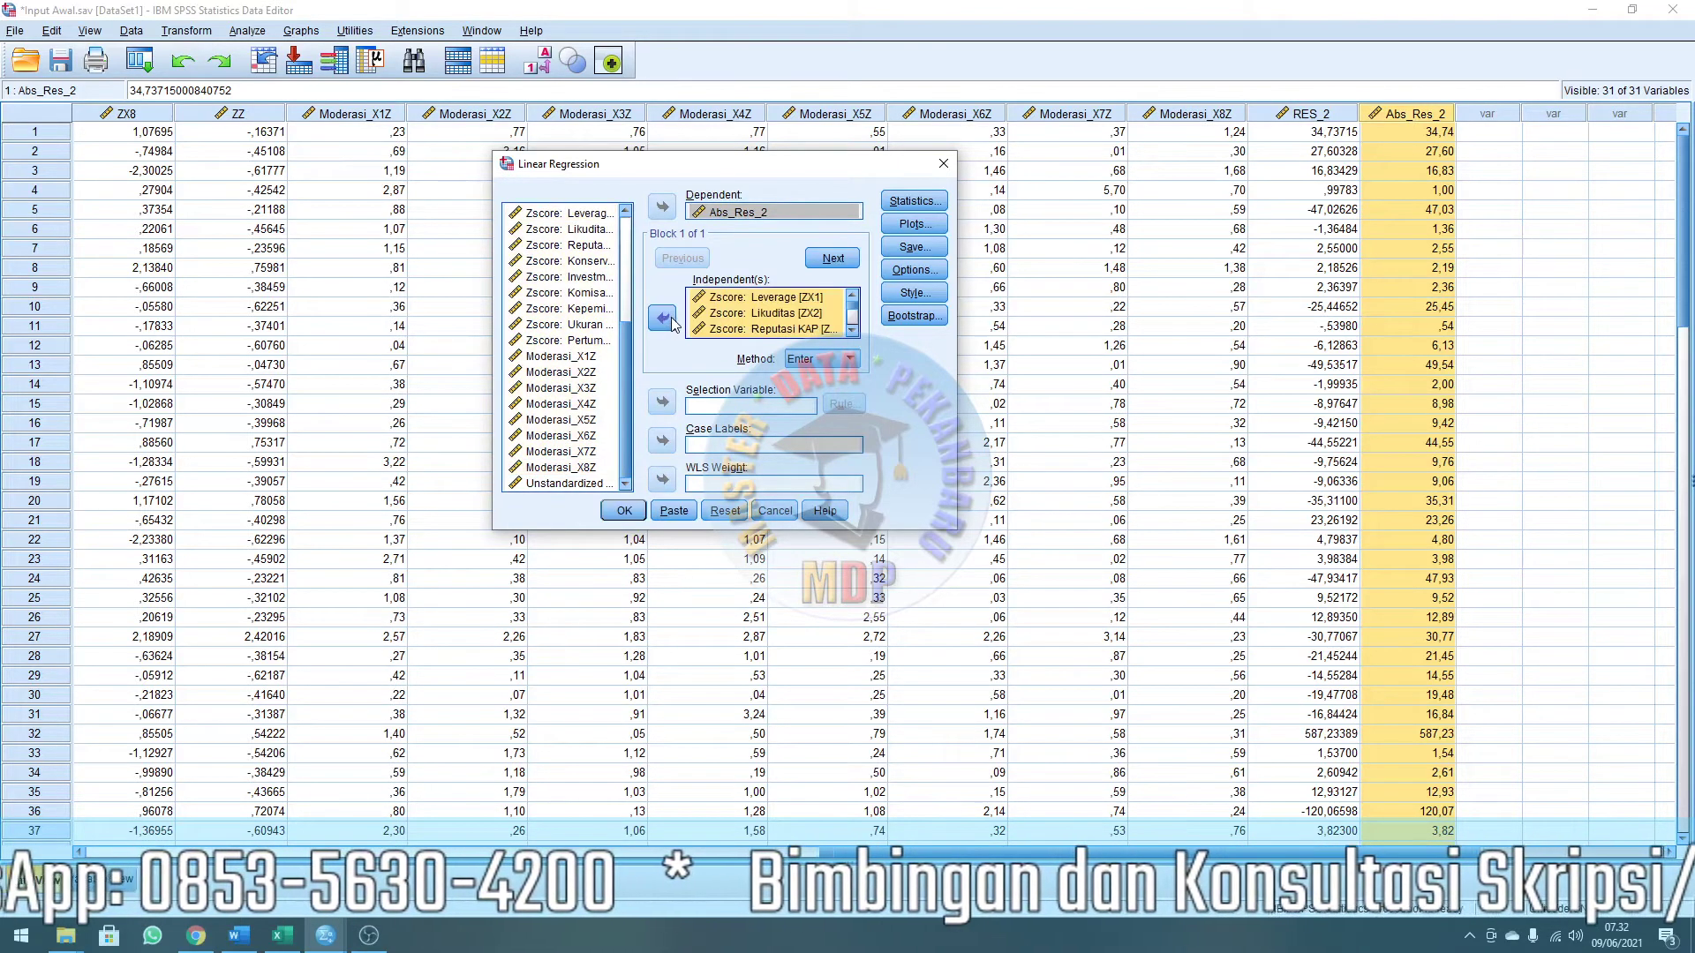
pyautogui.scroll(-5, 795, 309)
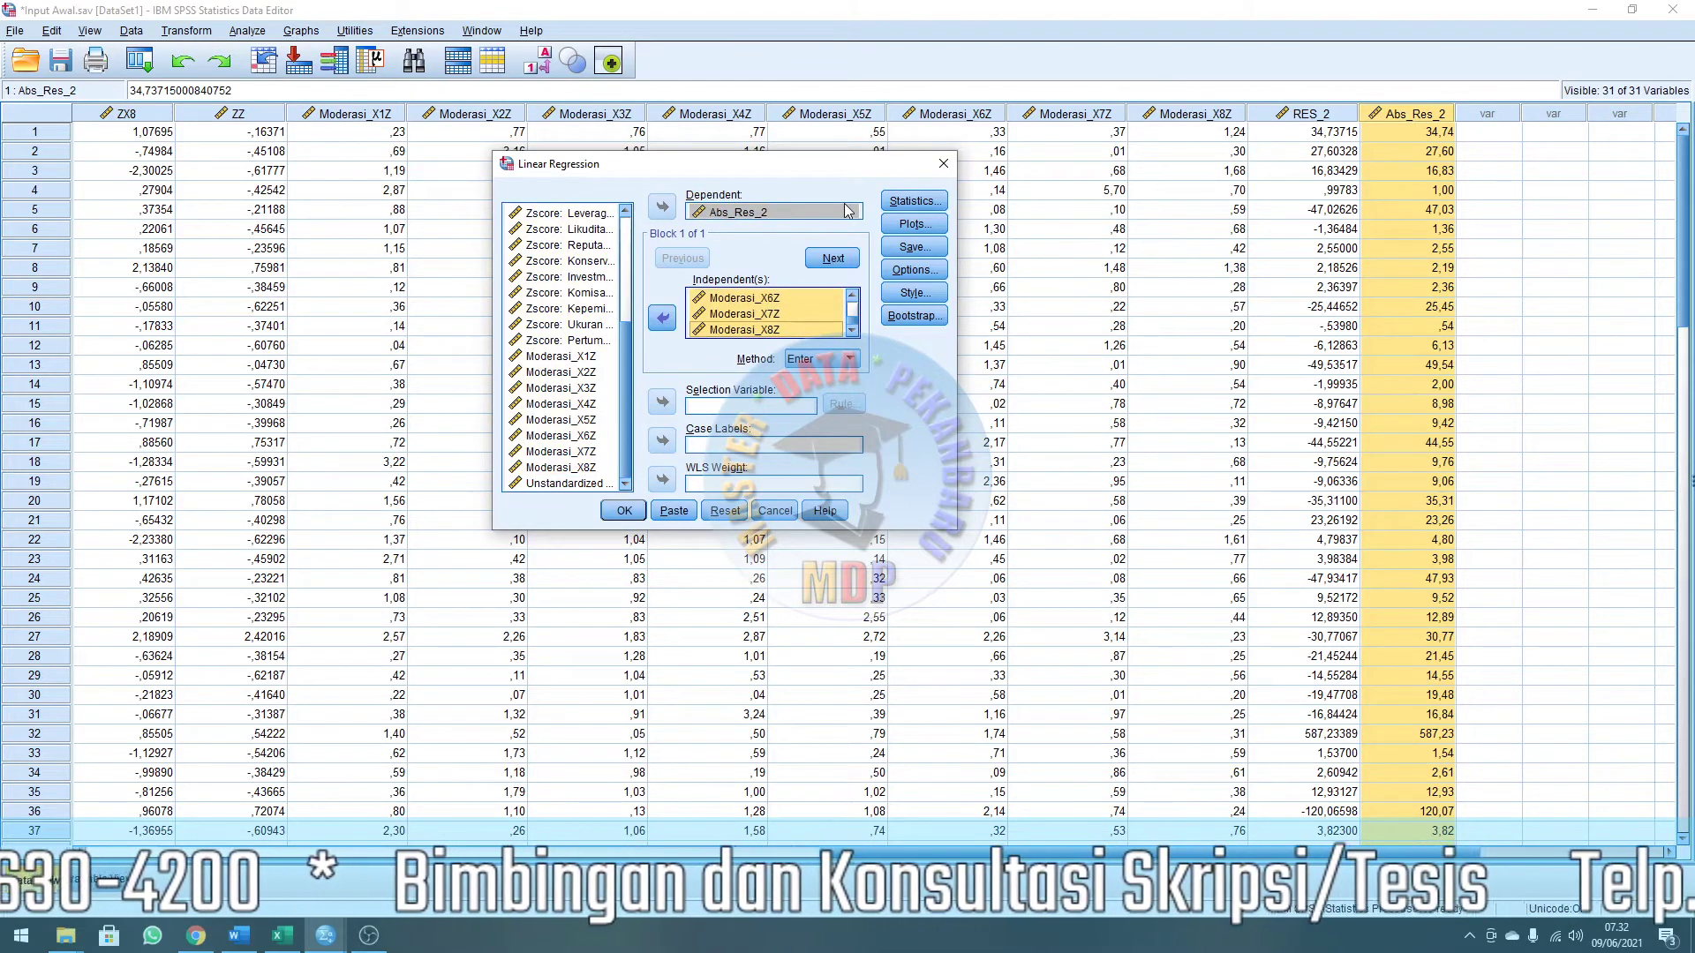
# Keep the default Statistics, Plots and Save options, run the regression on Abs_Res_2, and bring its Coefficients table into view.
pyautogui.click(914, 201)
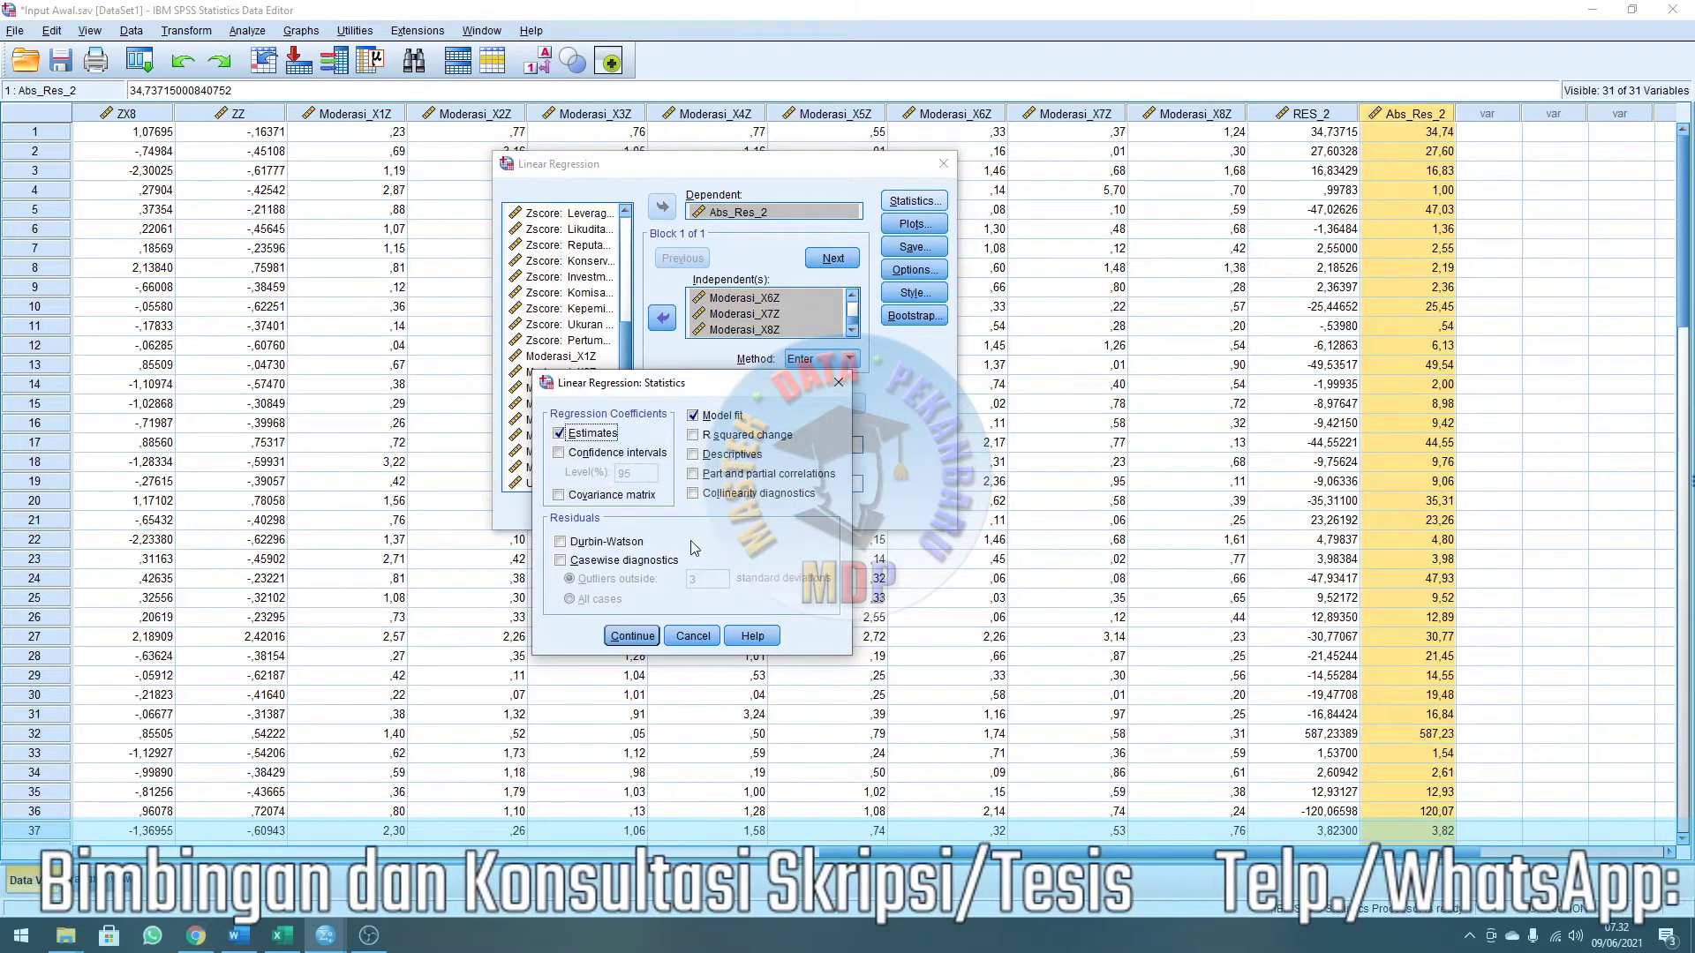
pyautogui.click(632, 636)
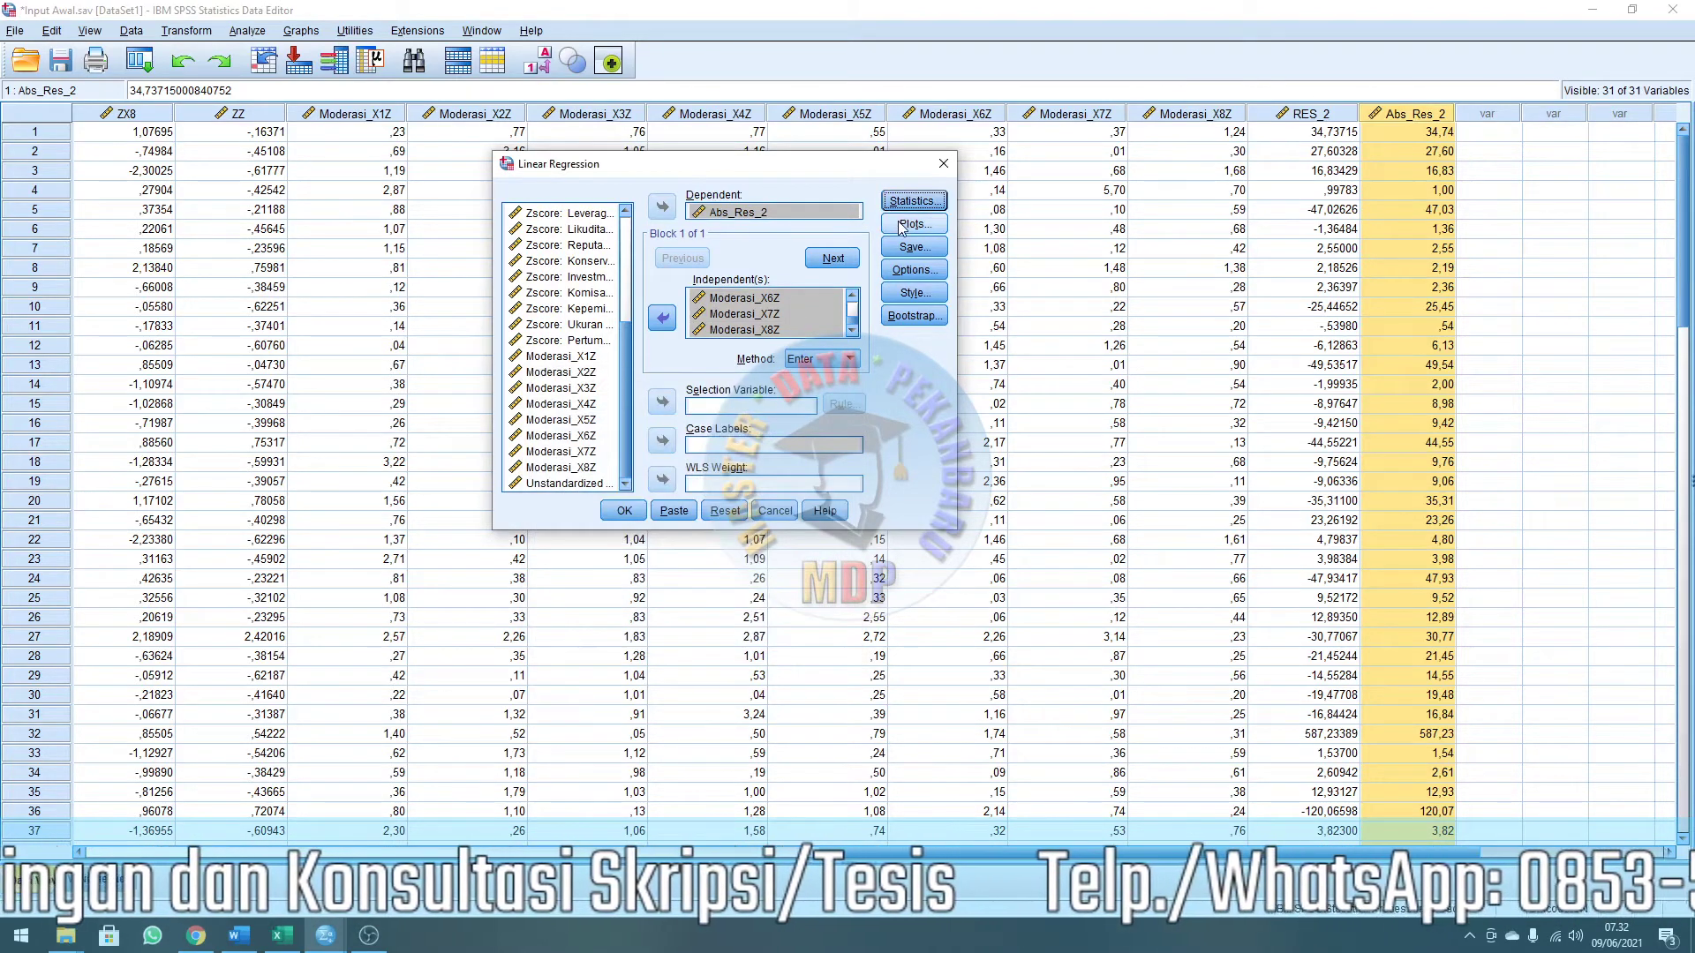
pyautogui.click(915, 223)
pyautogui.click(631, 631)
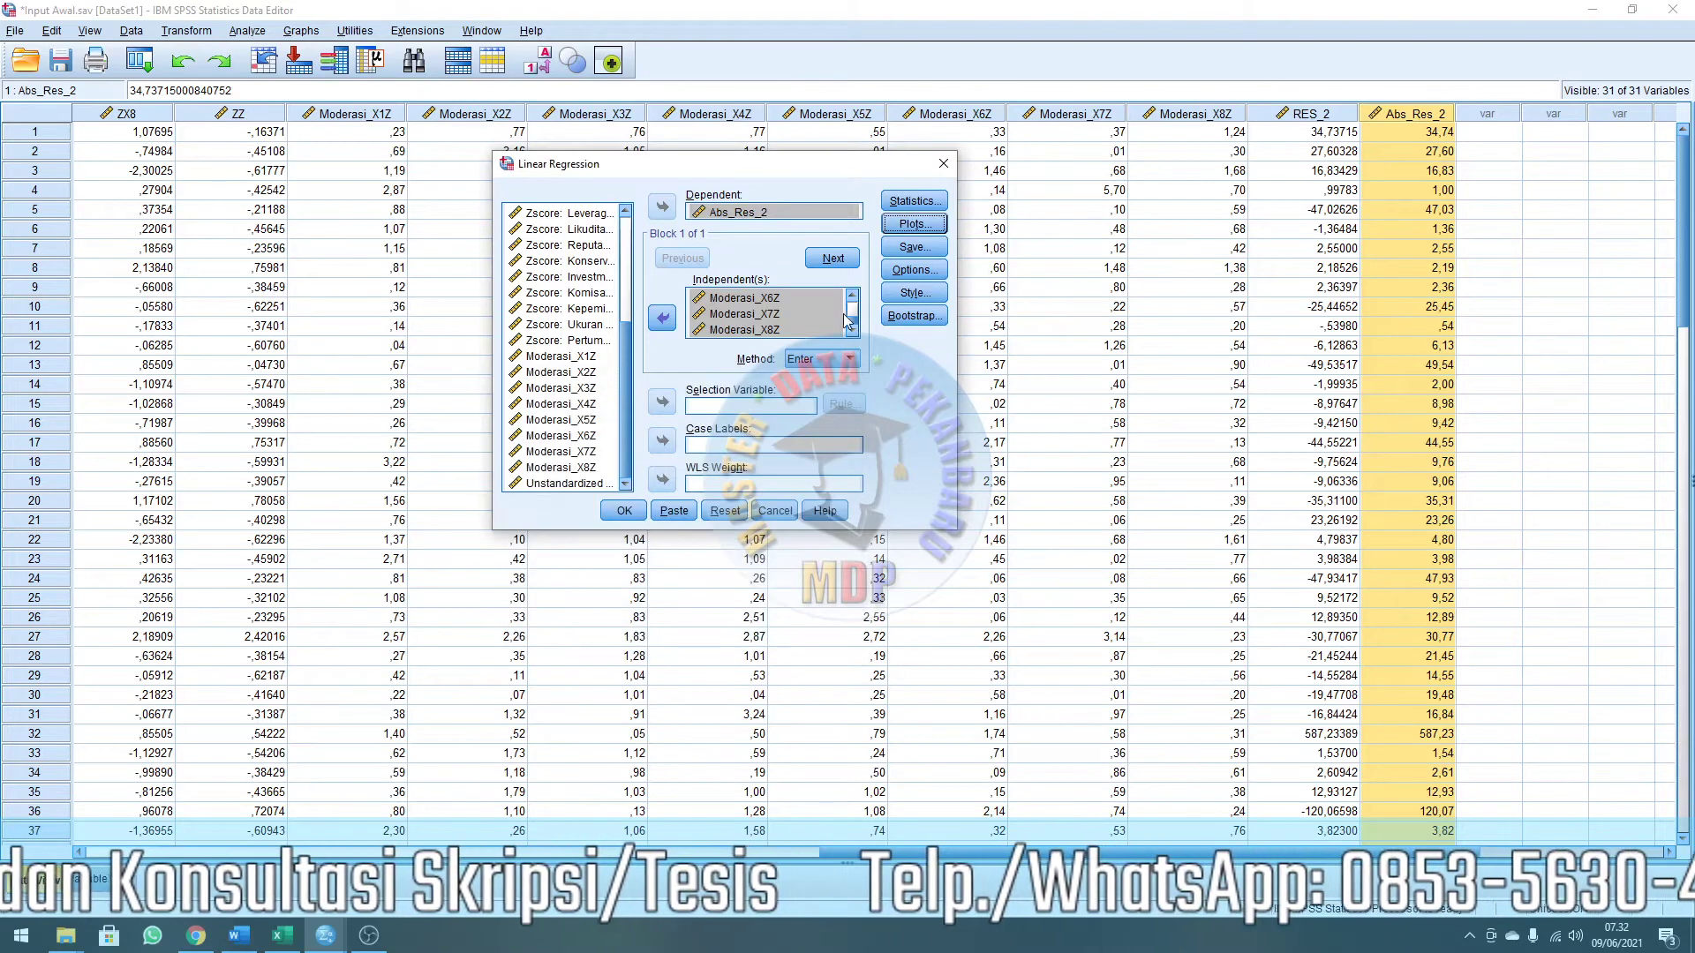
pyautogui.click(914, 247)
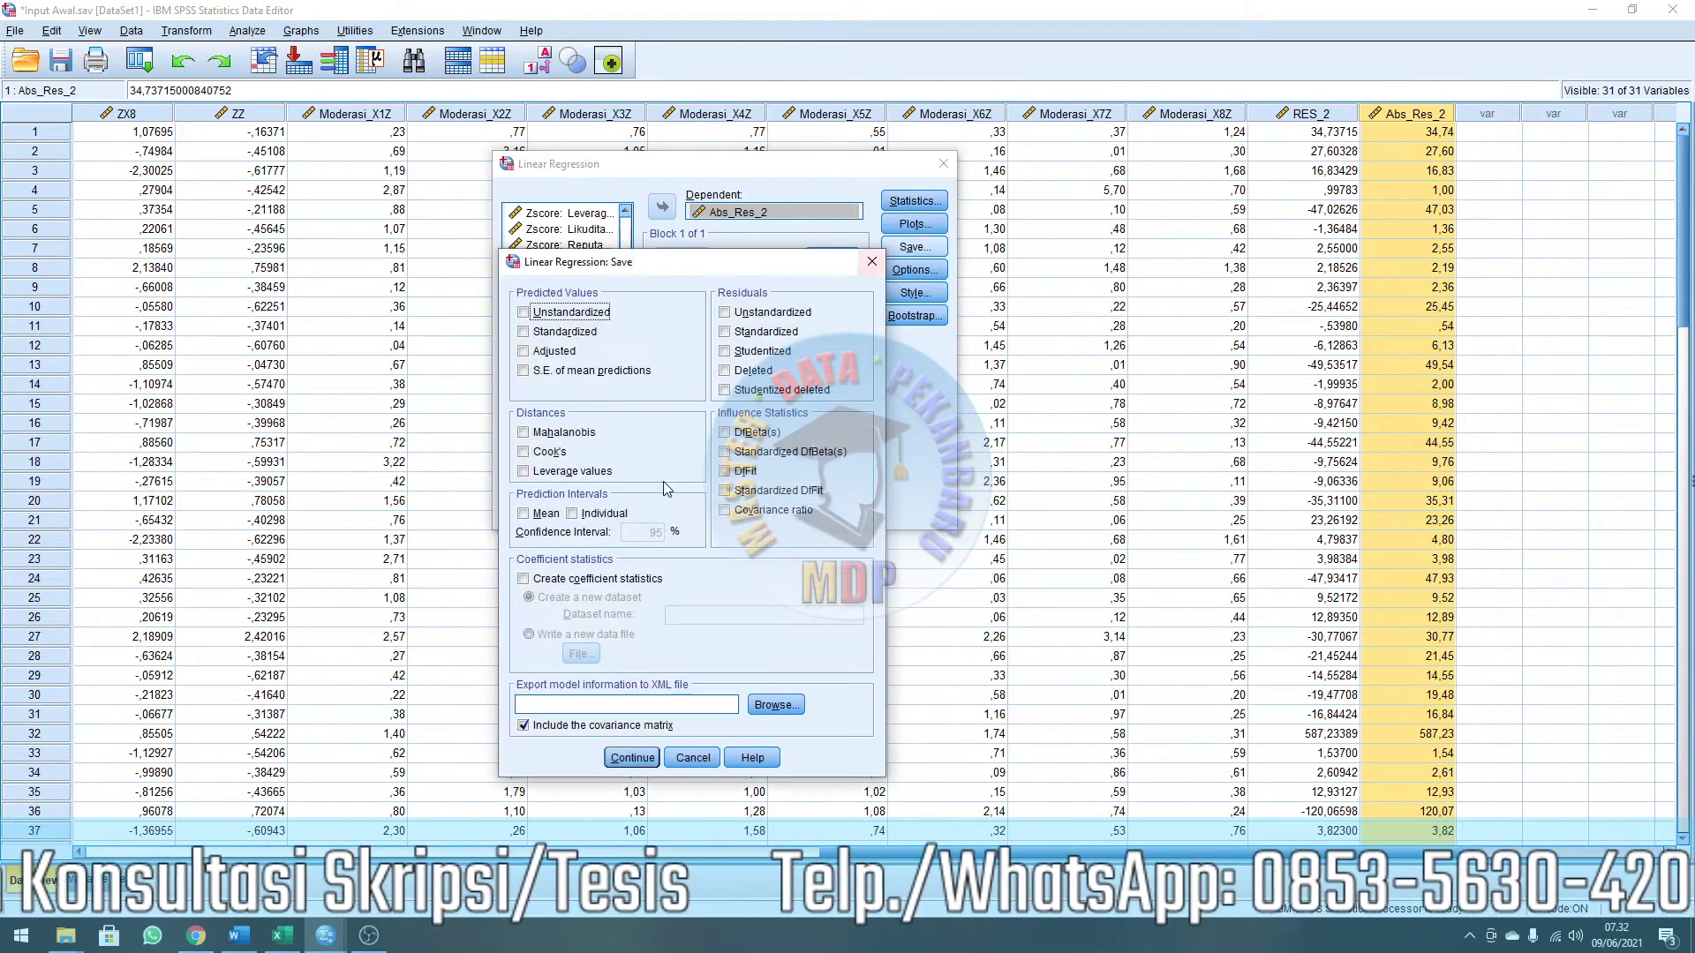
pyautogui.click(644, 761)
pyautogui.click(641, 510)
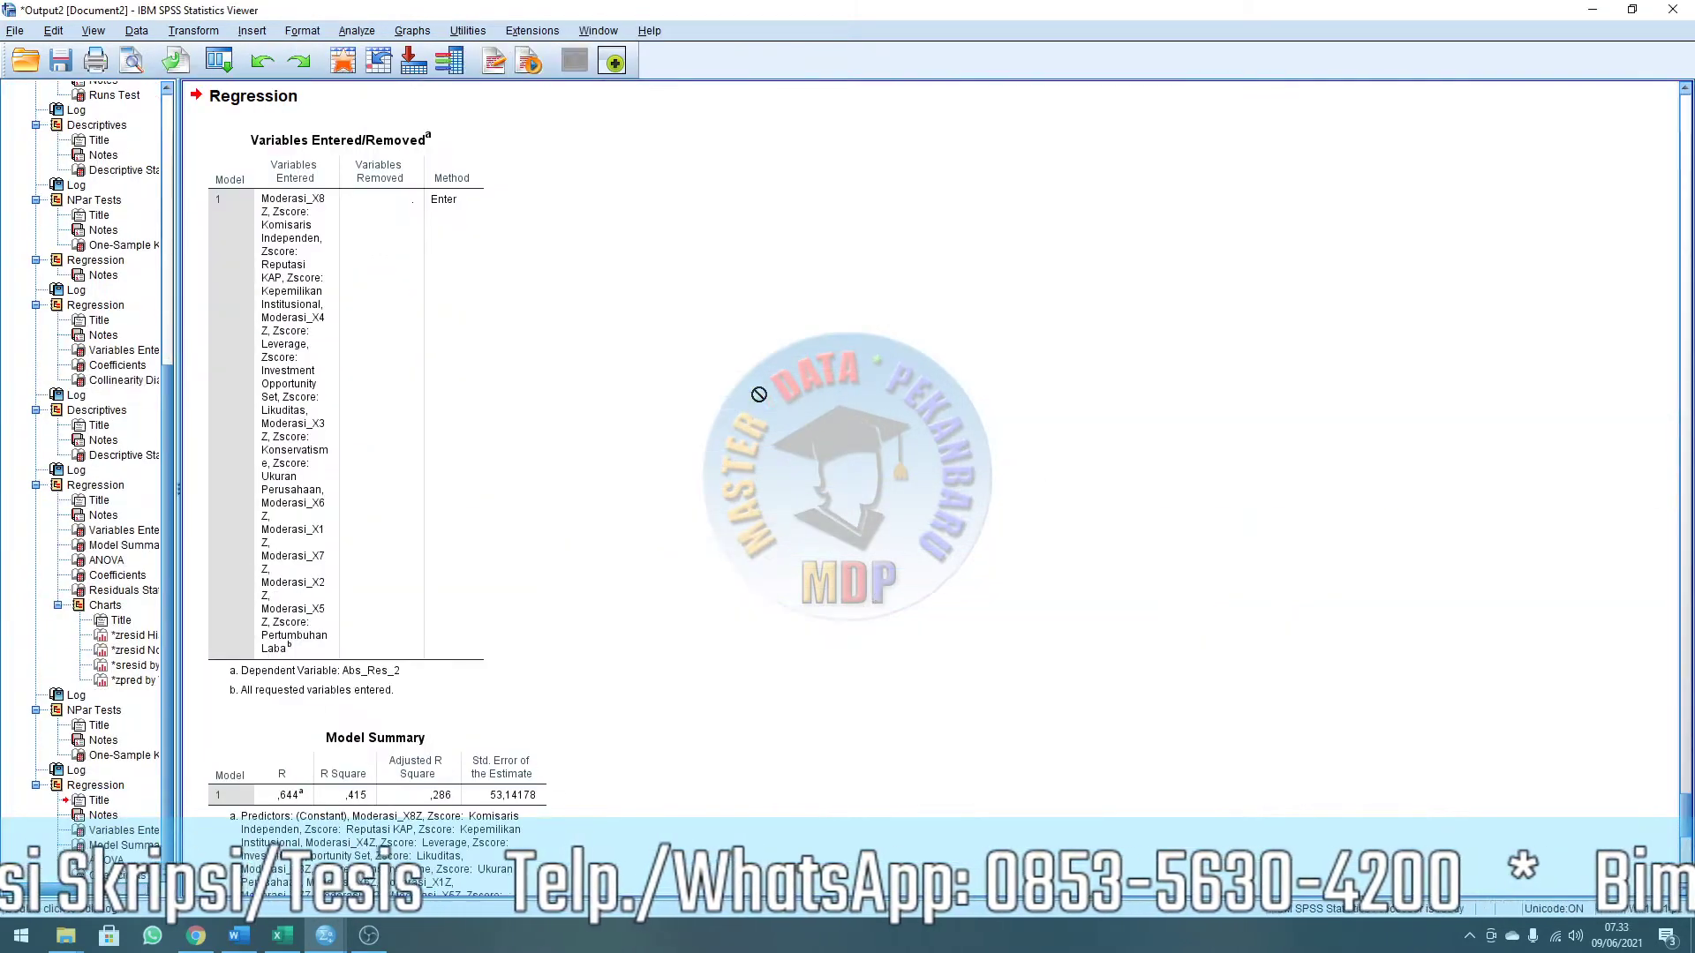
pyautogui.scroll(-10, 806, 385)
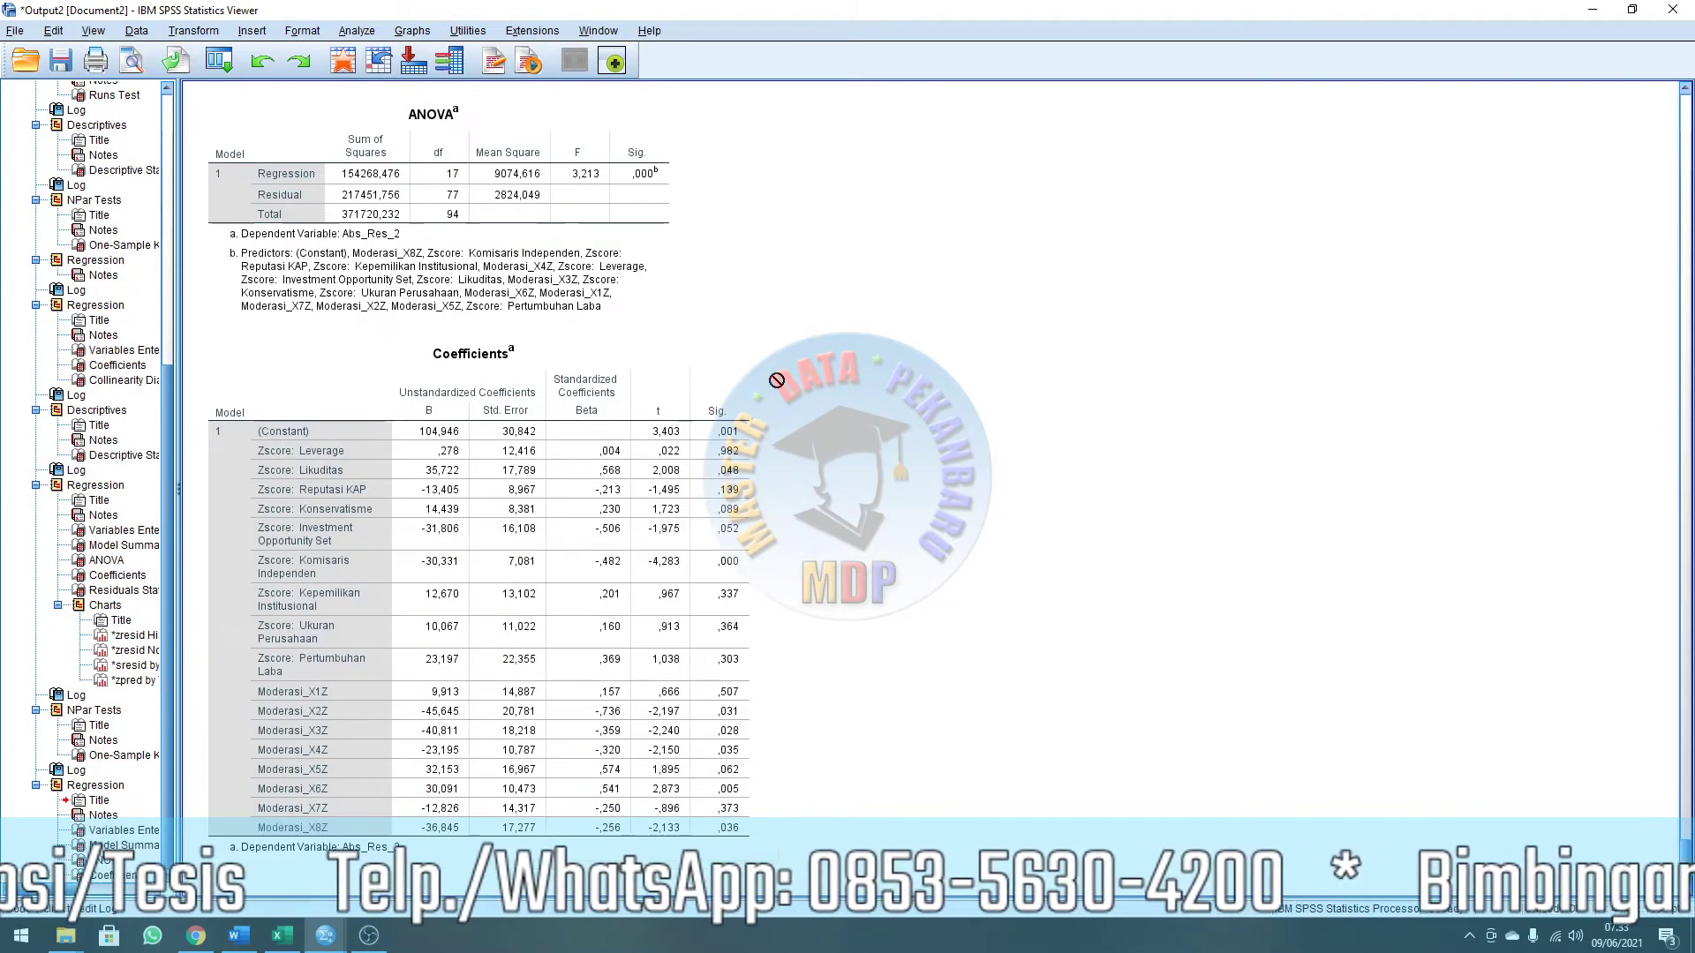
# Examine the Sig. values of the predictors in the Coefficients table for the Abs_Res_2 regression.
pyautogui.click(367, 448)
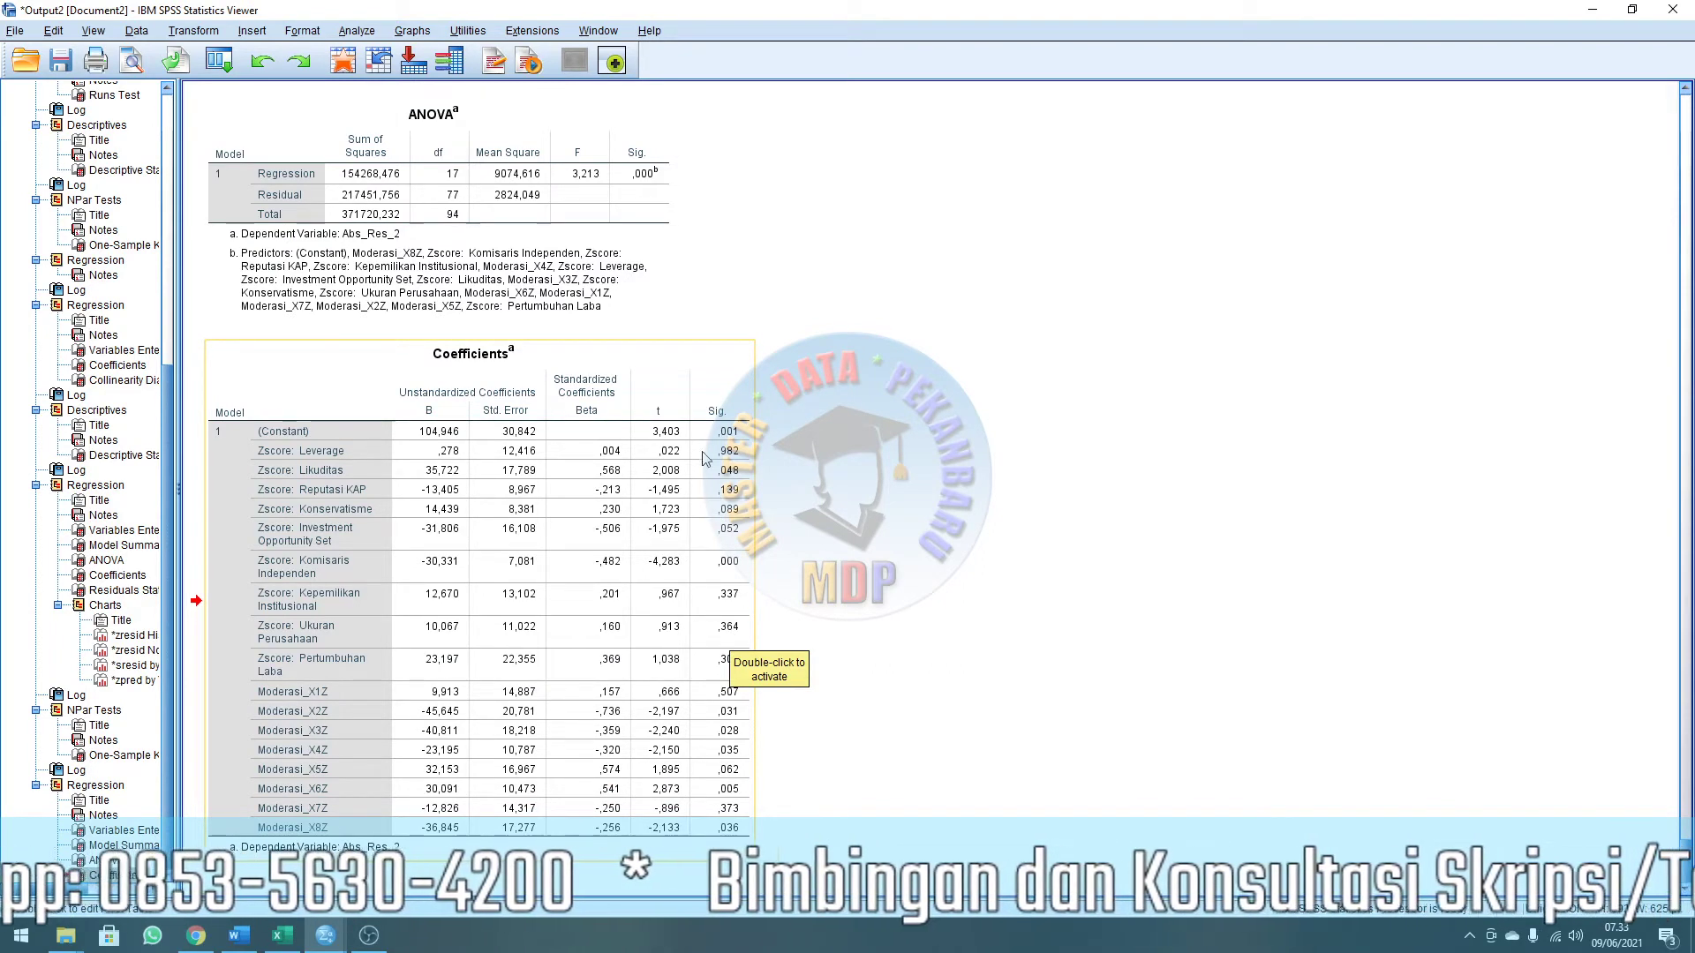
pyautogui.moveTo(558, 469); pyautogui.dragTo(880, 411)
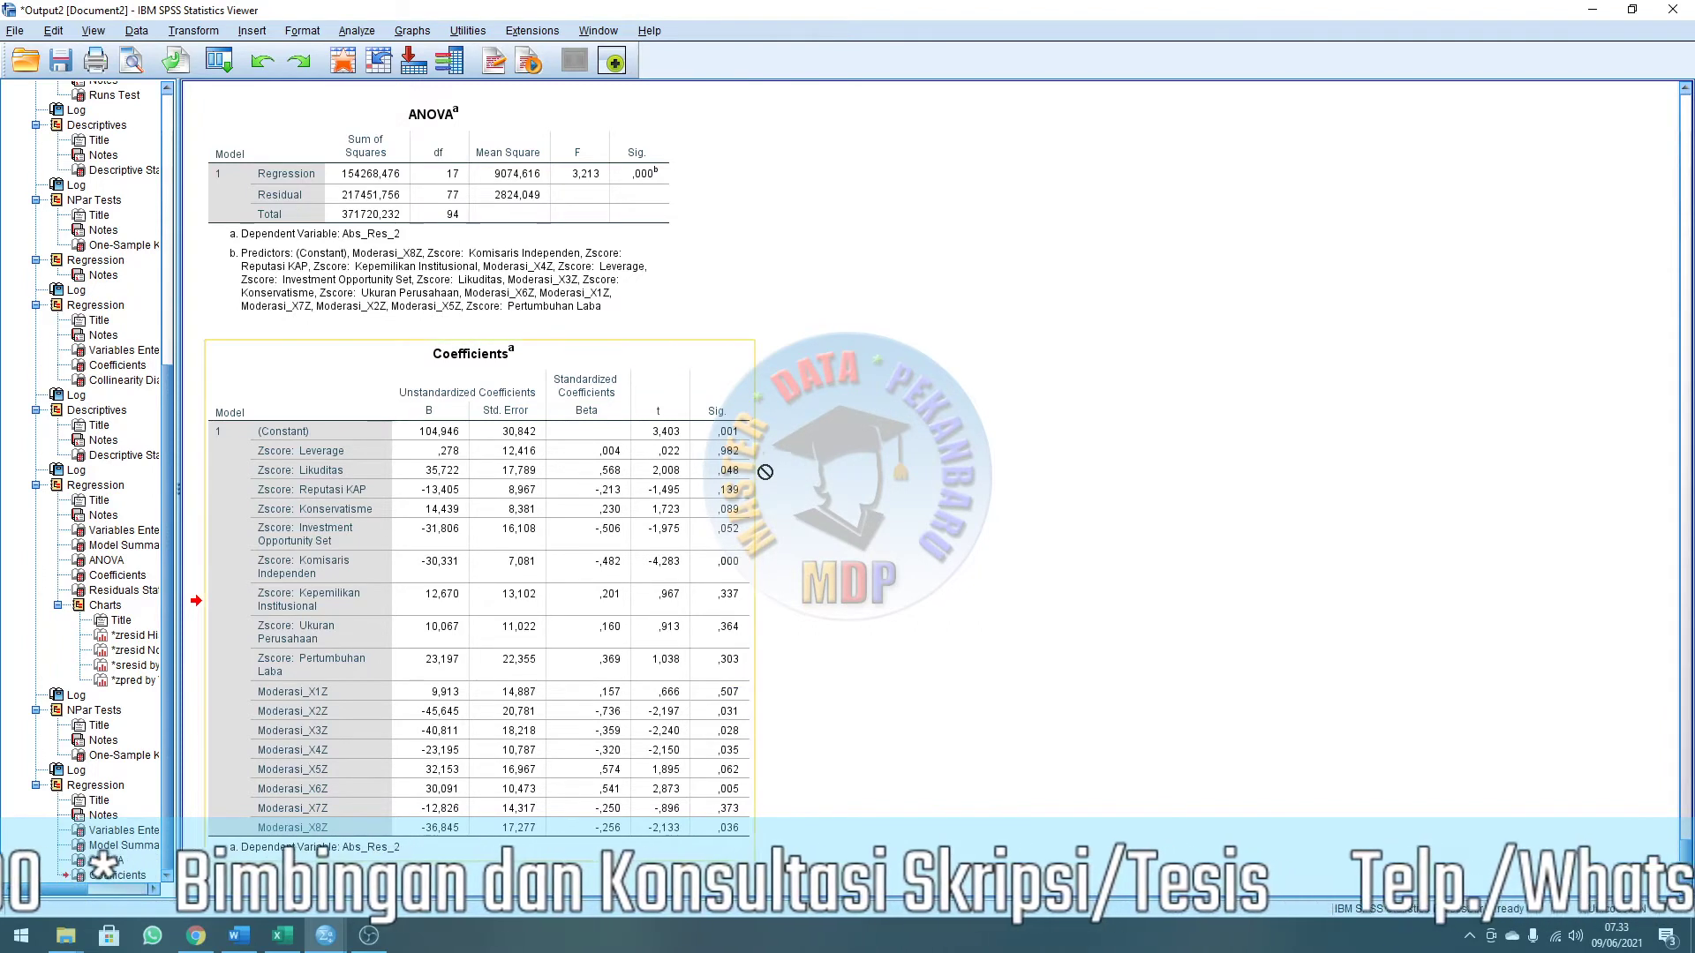
pyautogui.click(453, 939)
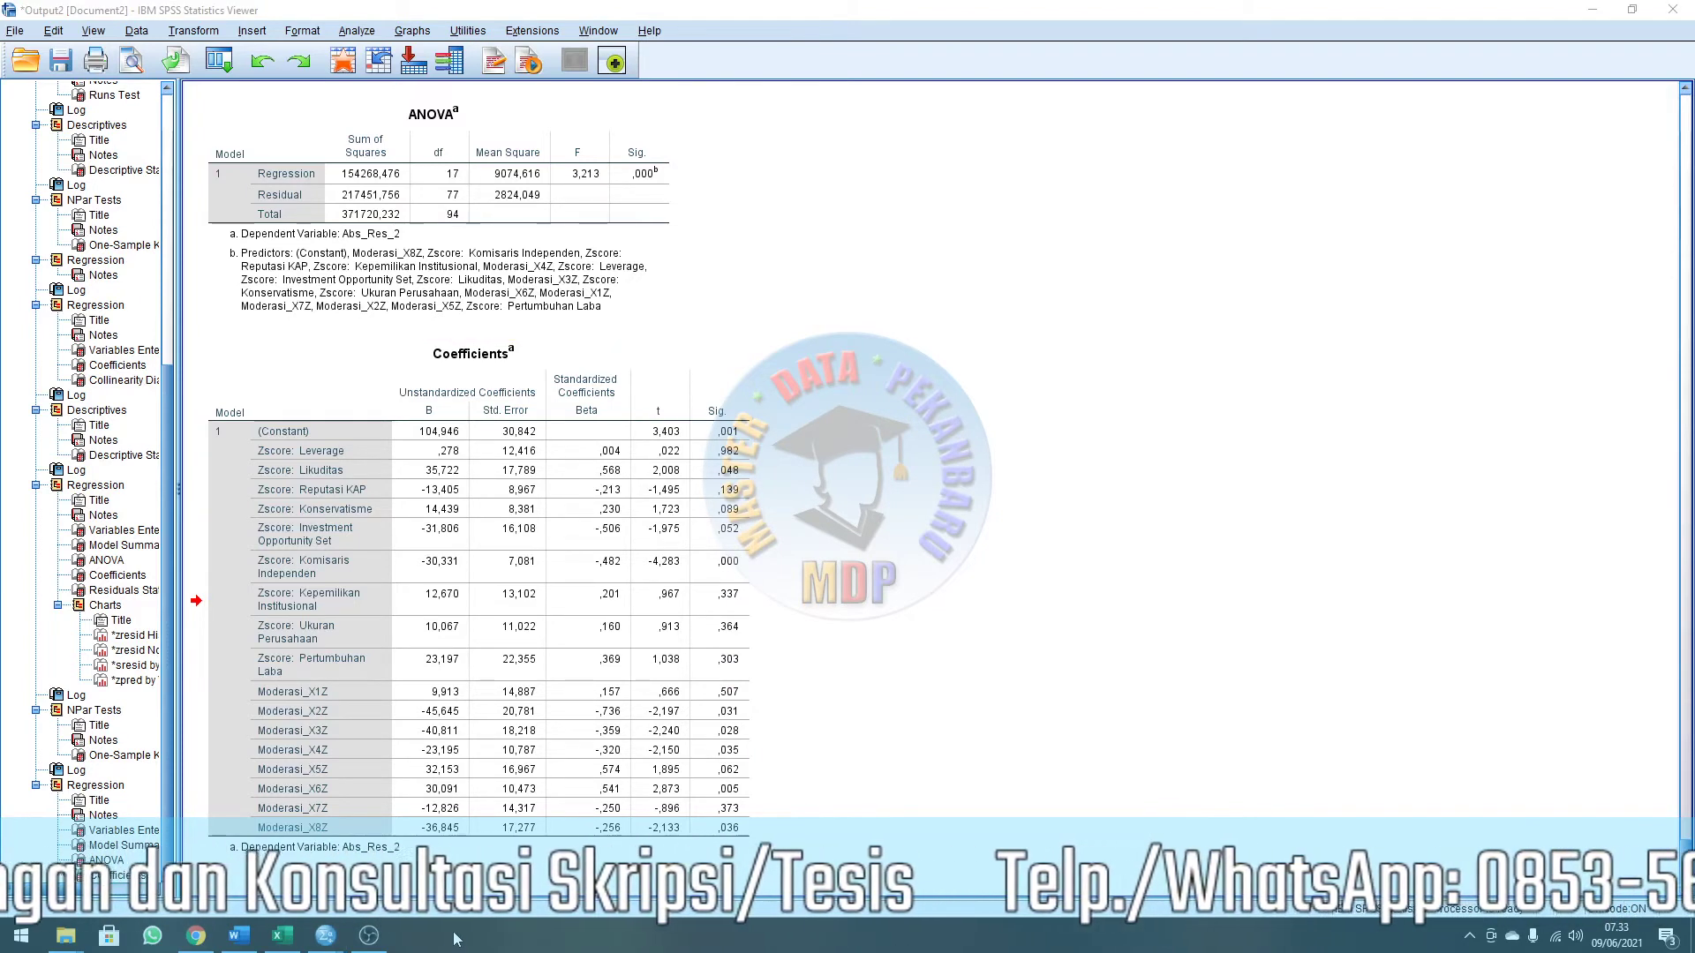
pyautogui.click(383, 945)
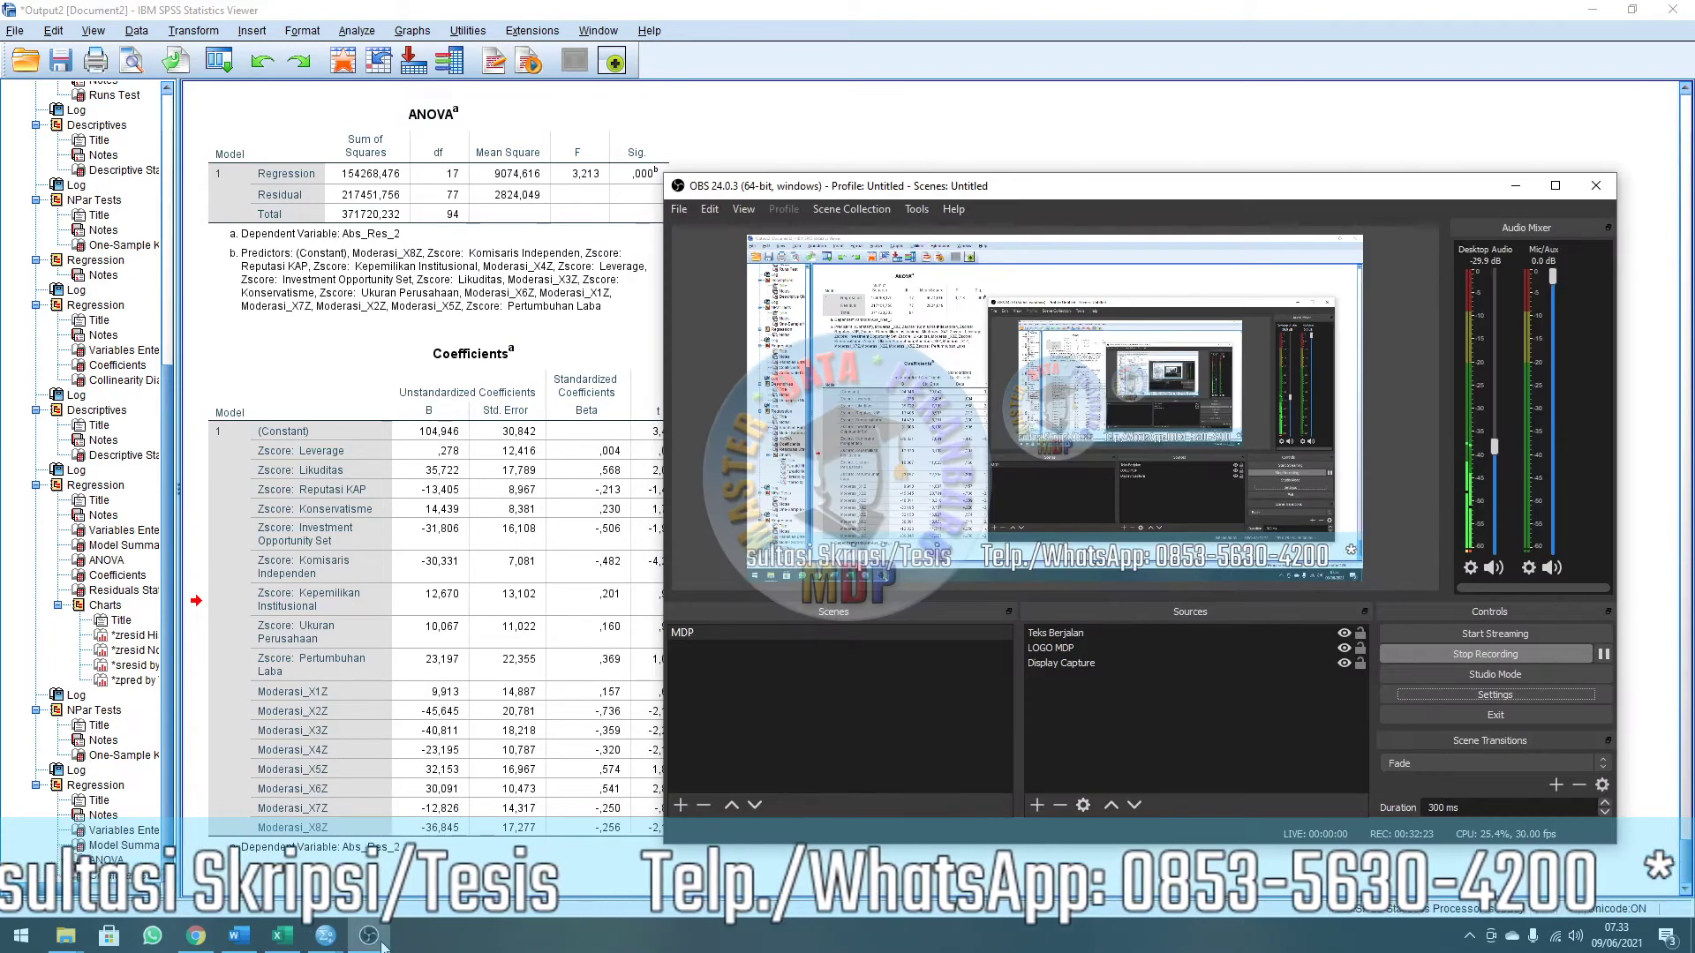
pyautogui.click(382, 946)
pyautogui.click(490, 944)
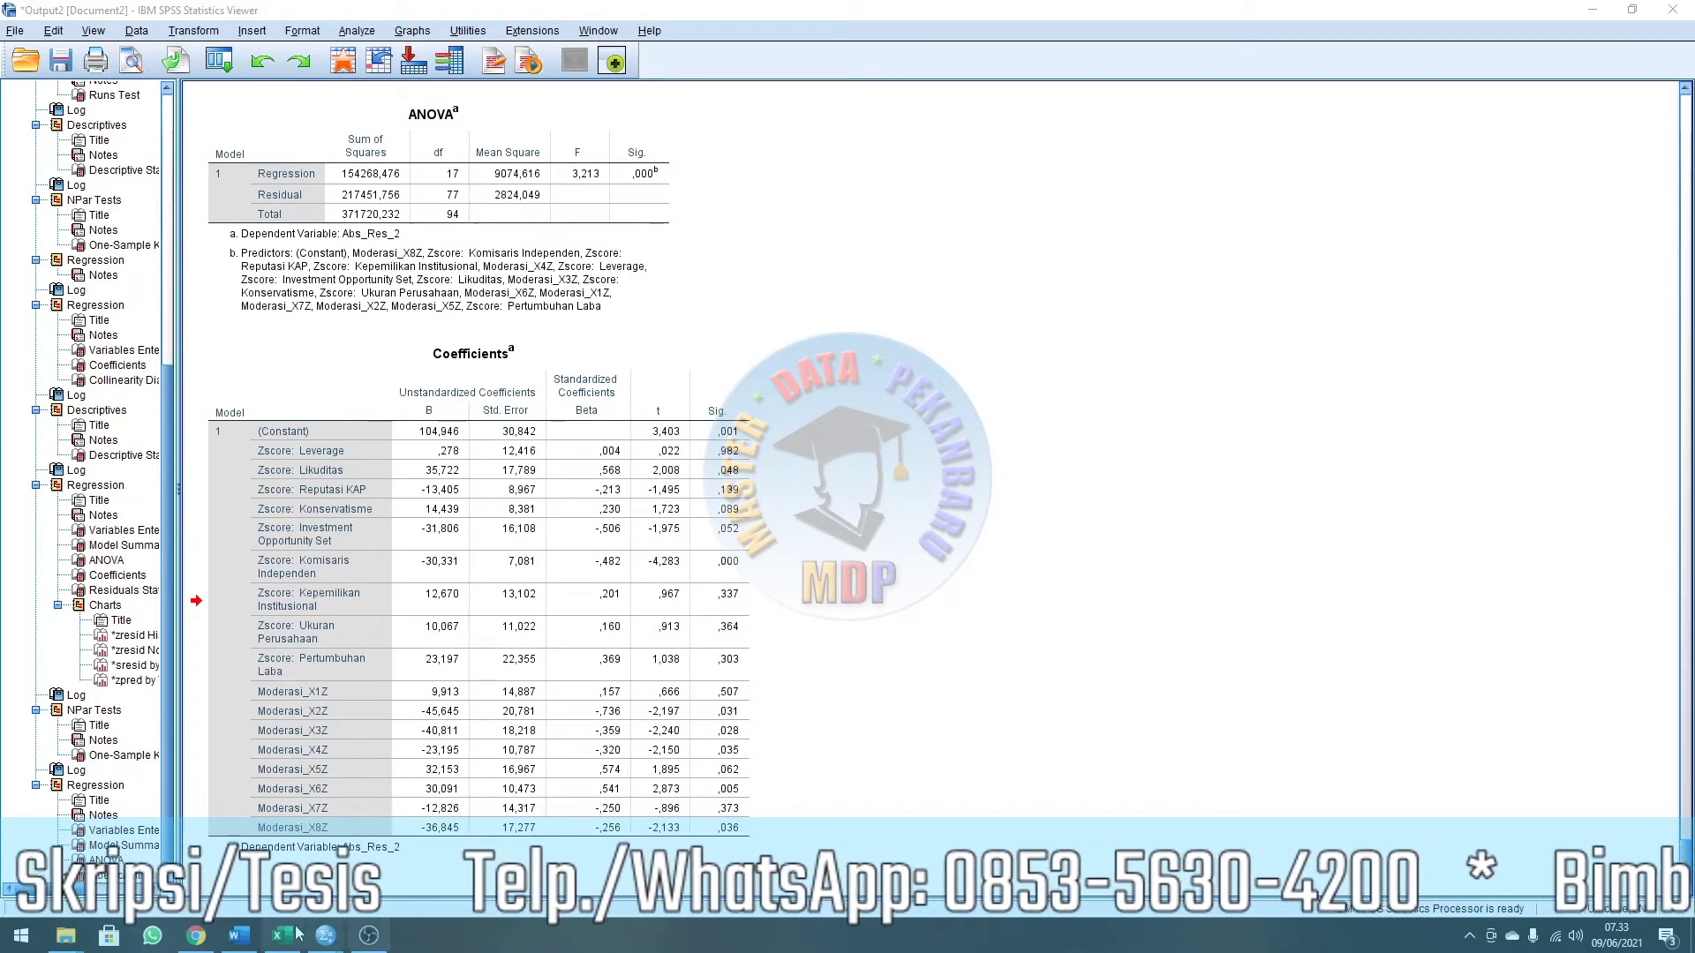
pyautogui.click(680, 622)
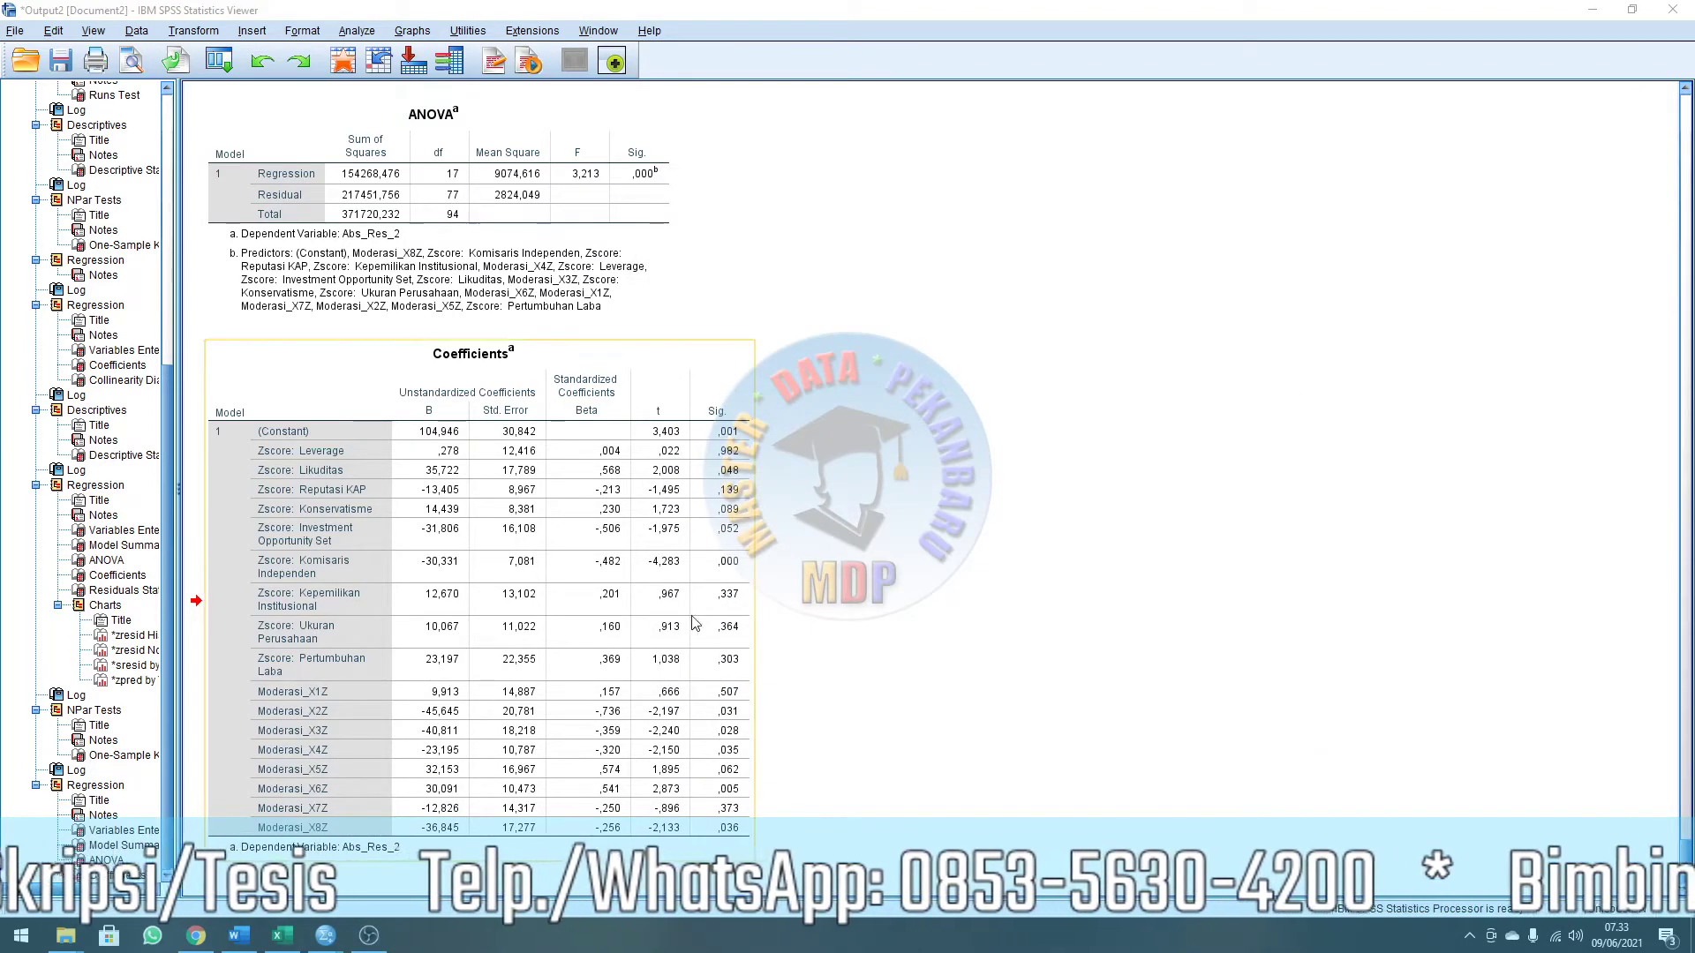
pyautogui.click(326, 939)
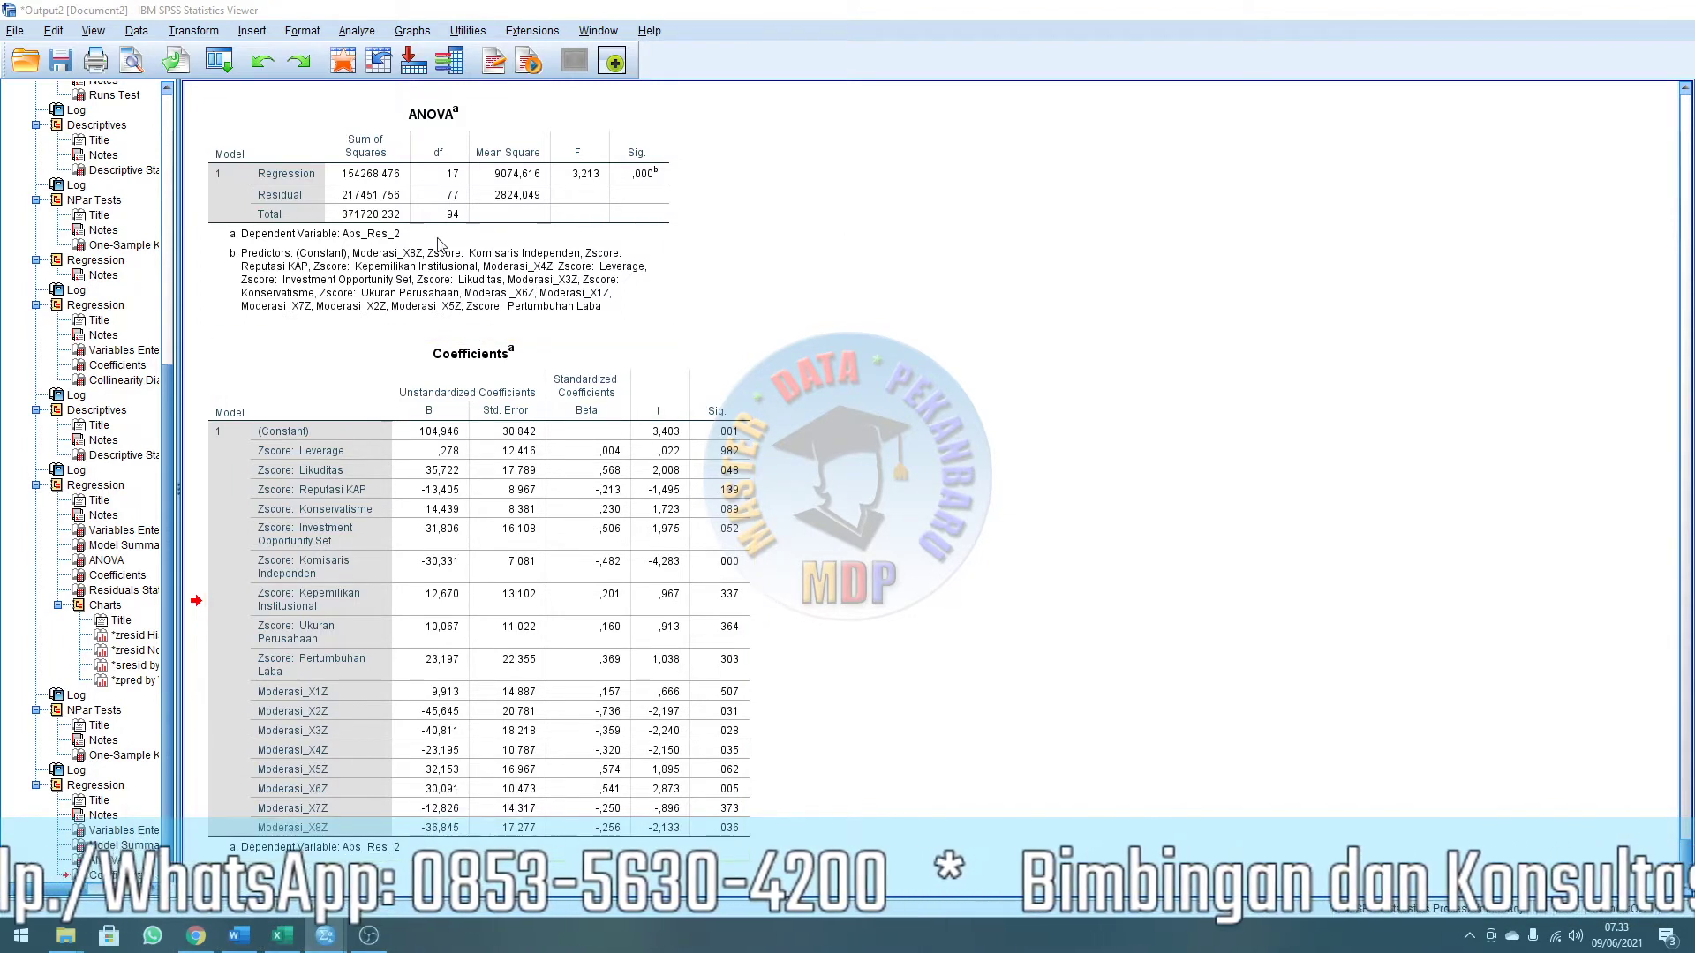
pyautogui.click(194, 31)
pyautogui.click(231, 55)
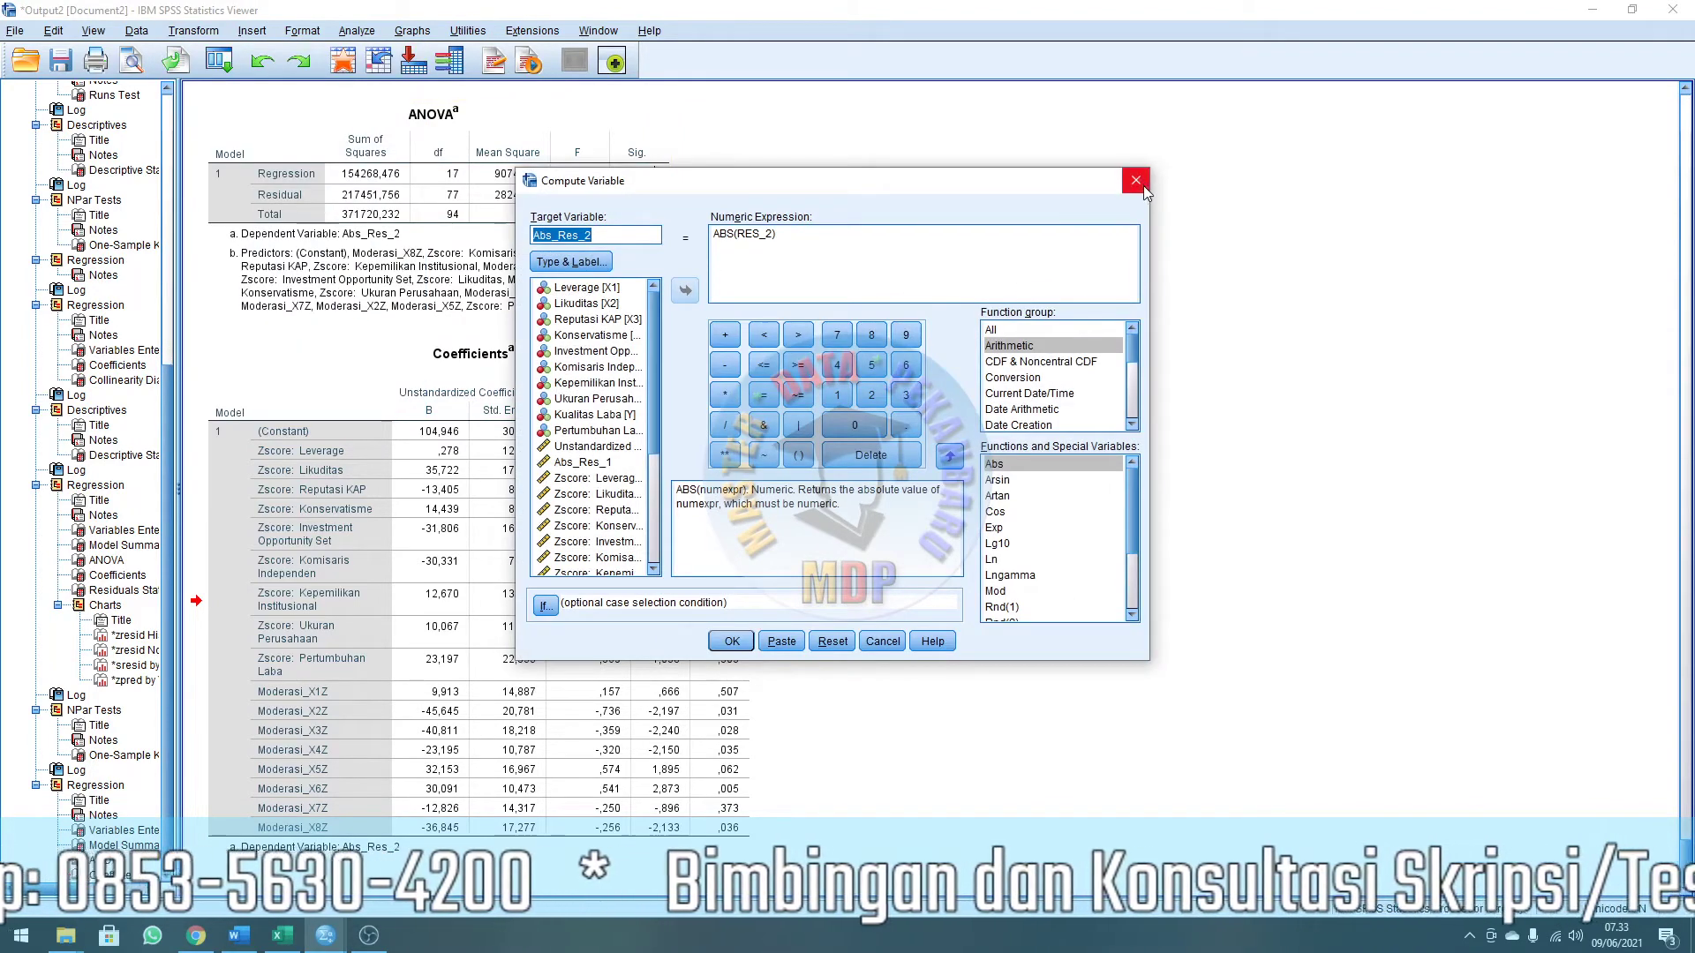
pyautogui.click(1136, 181)
# Set up a legacy nonparametric Runs Test and remove the first model's unstandardized residual from its test variables.
pyautogui.click(356, 31)
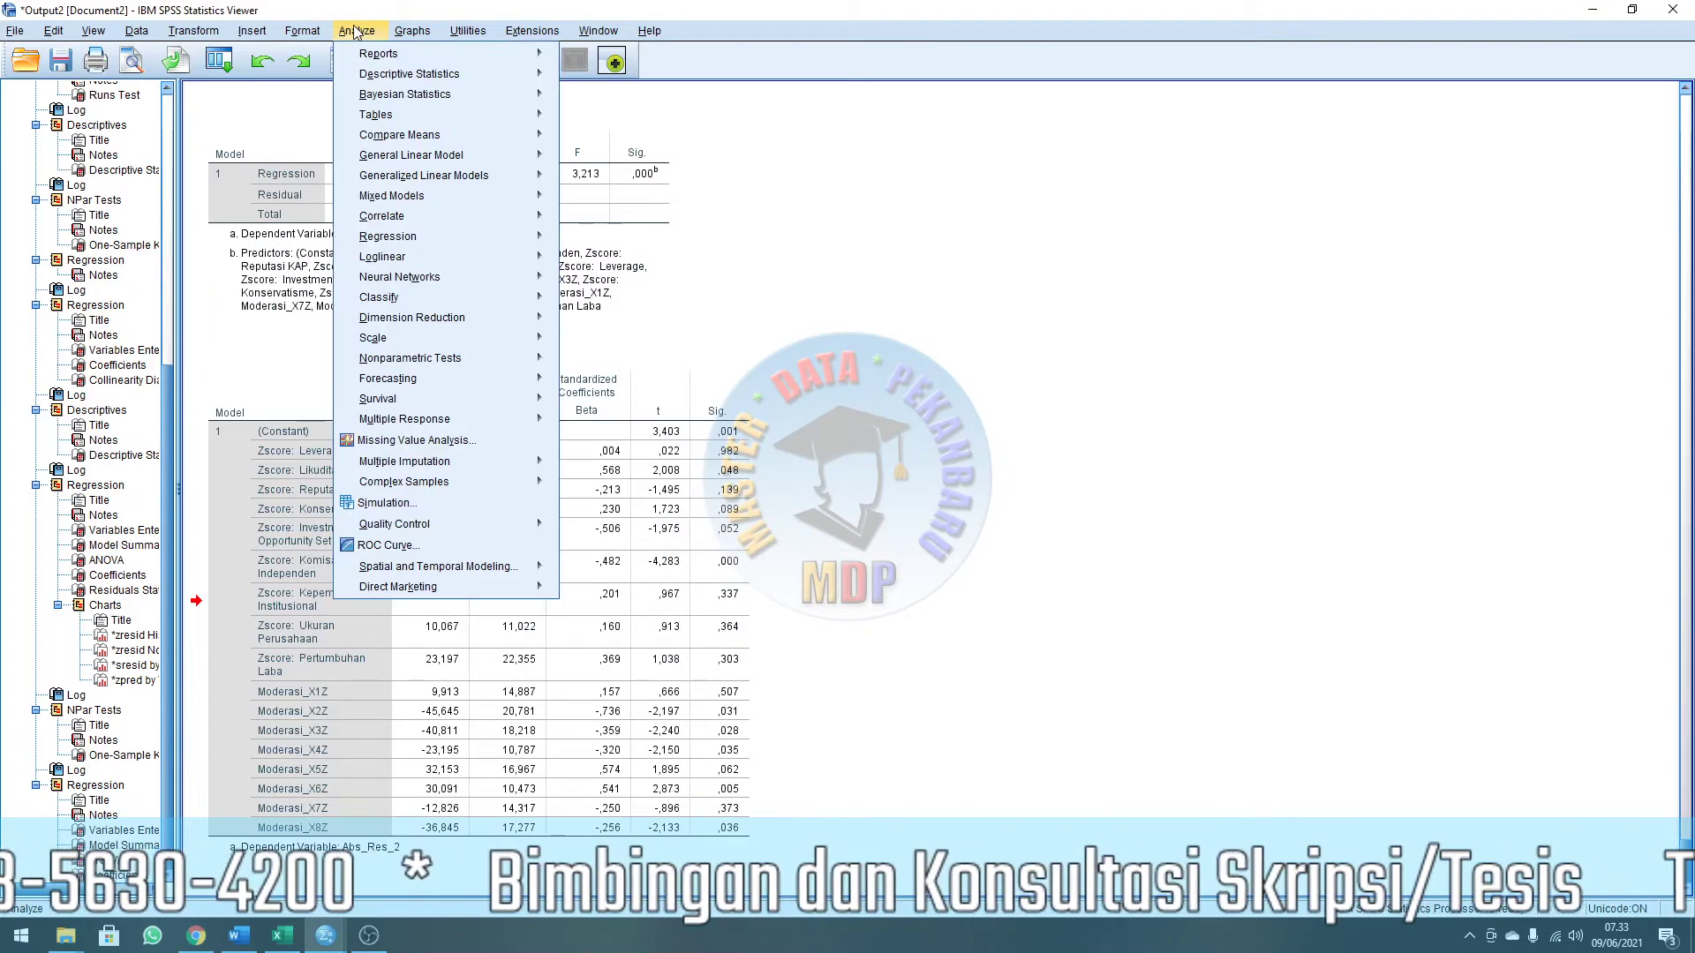
pyautogui.moveTo(457, 362)
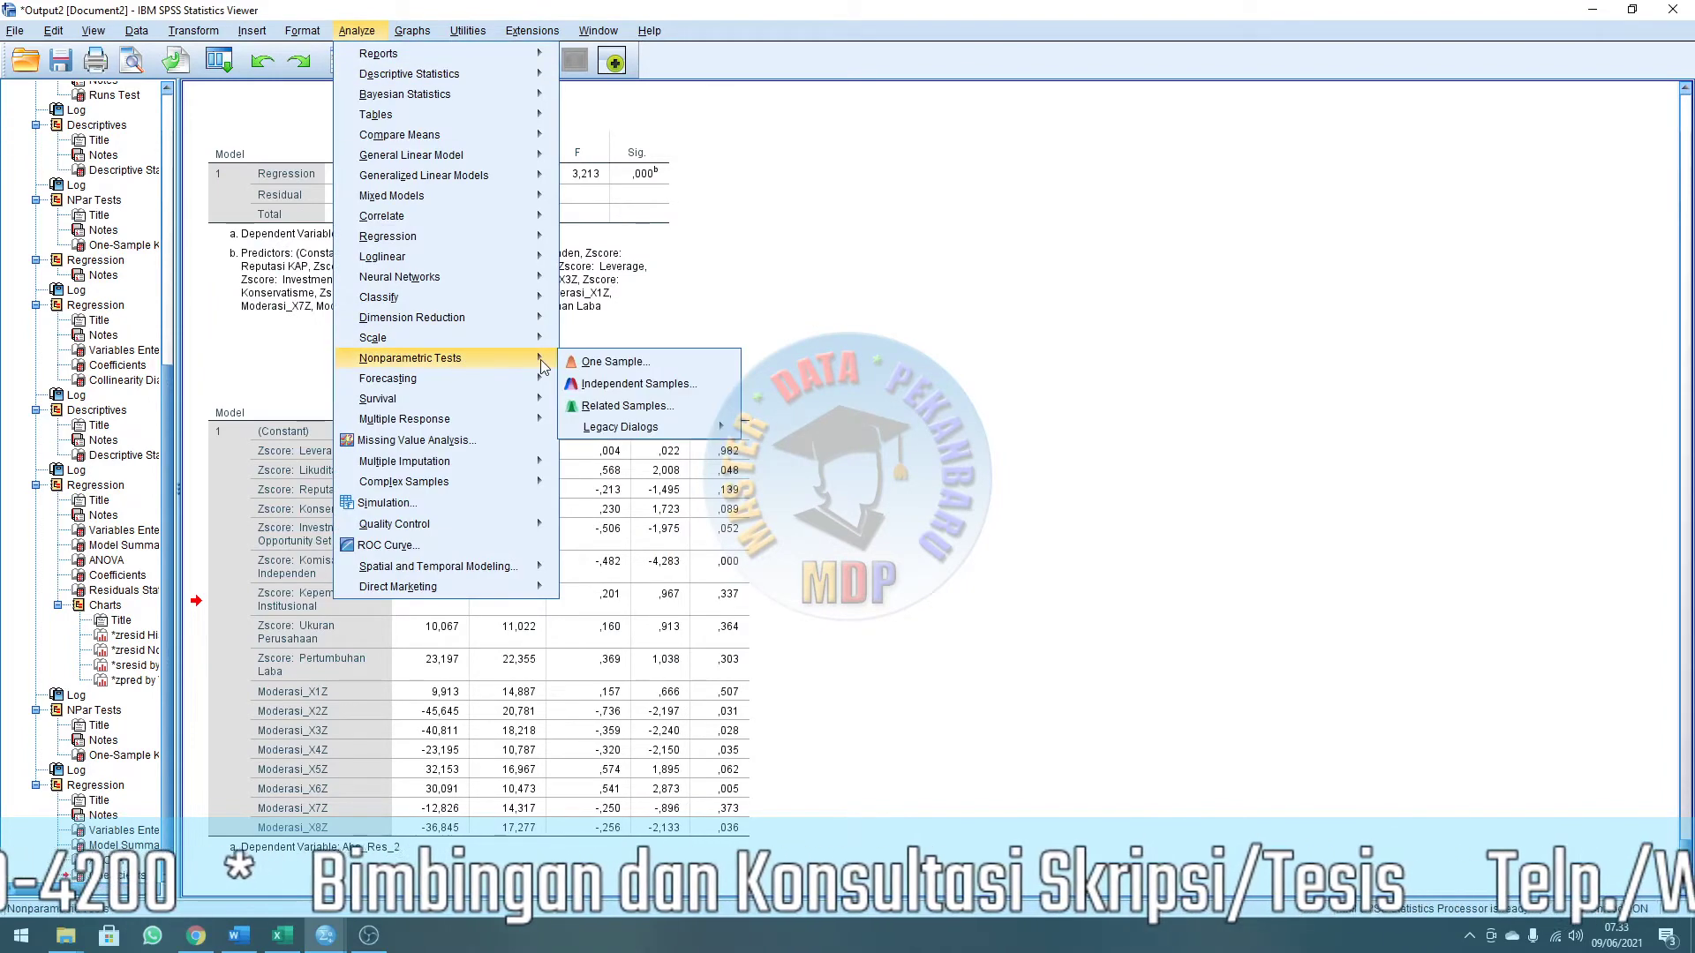
pyautogui.moveTo(658, 427)
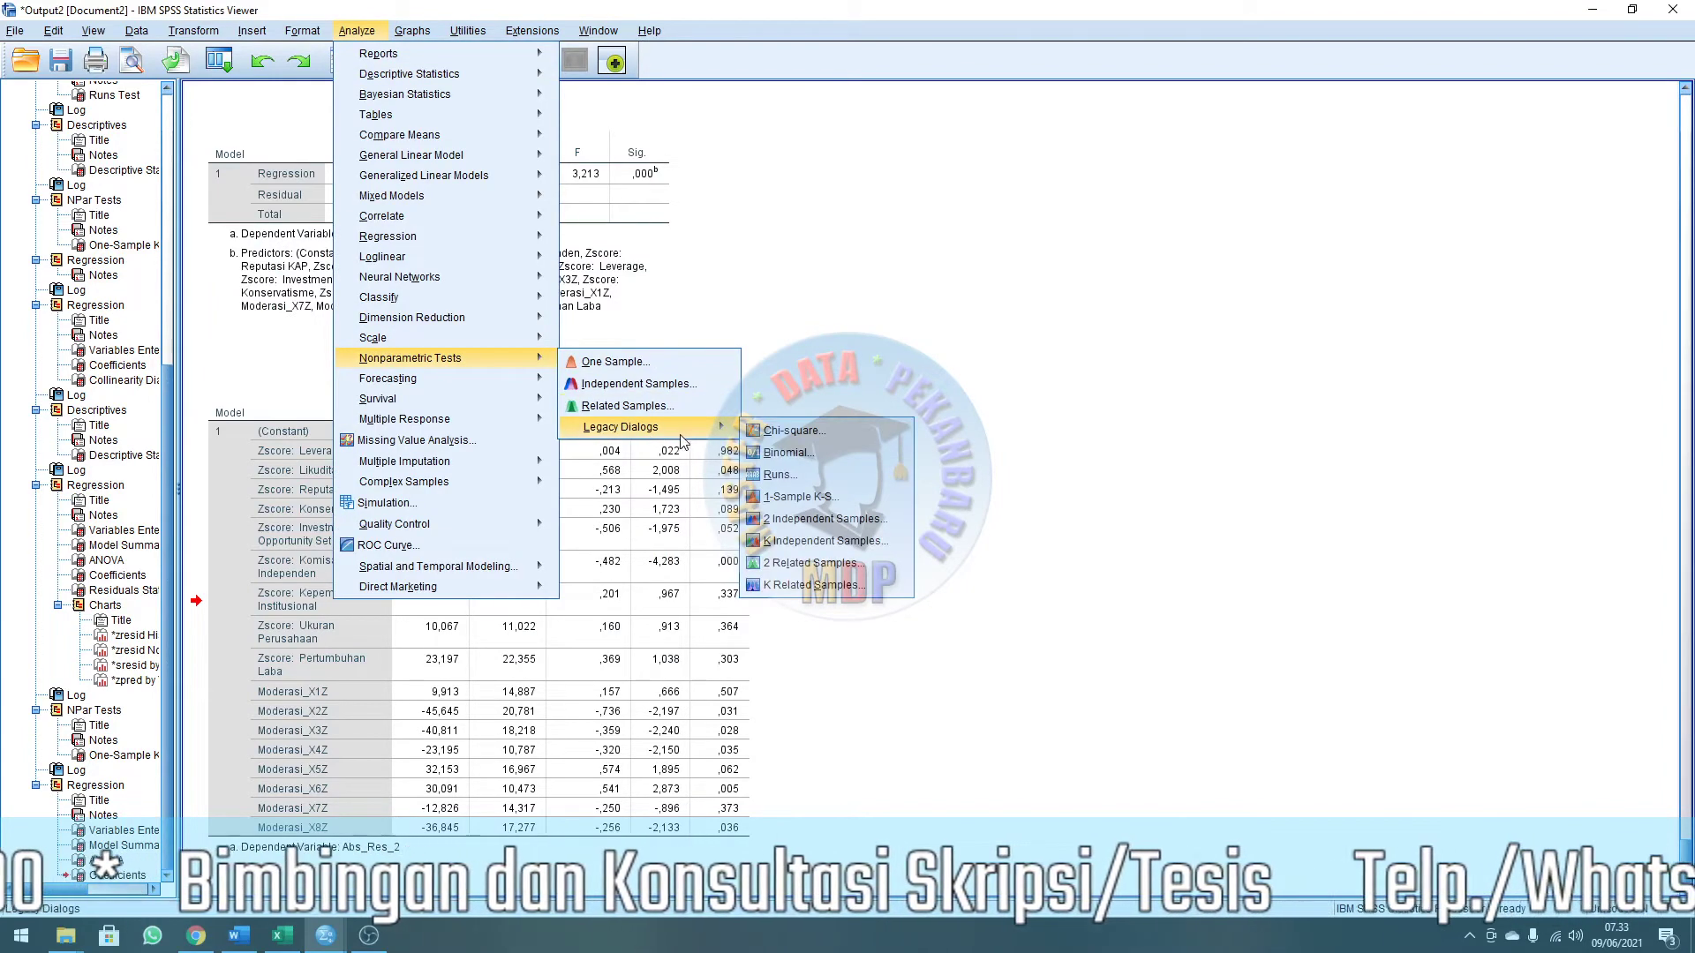
pyautogui.click(781, 474)
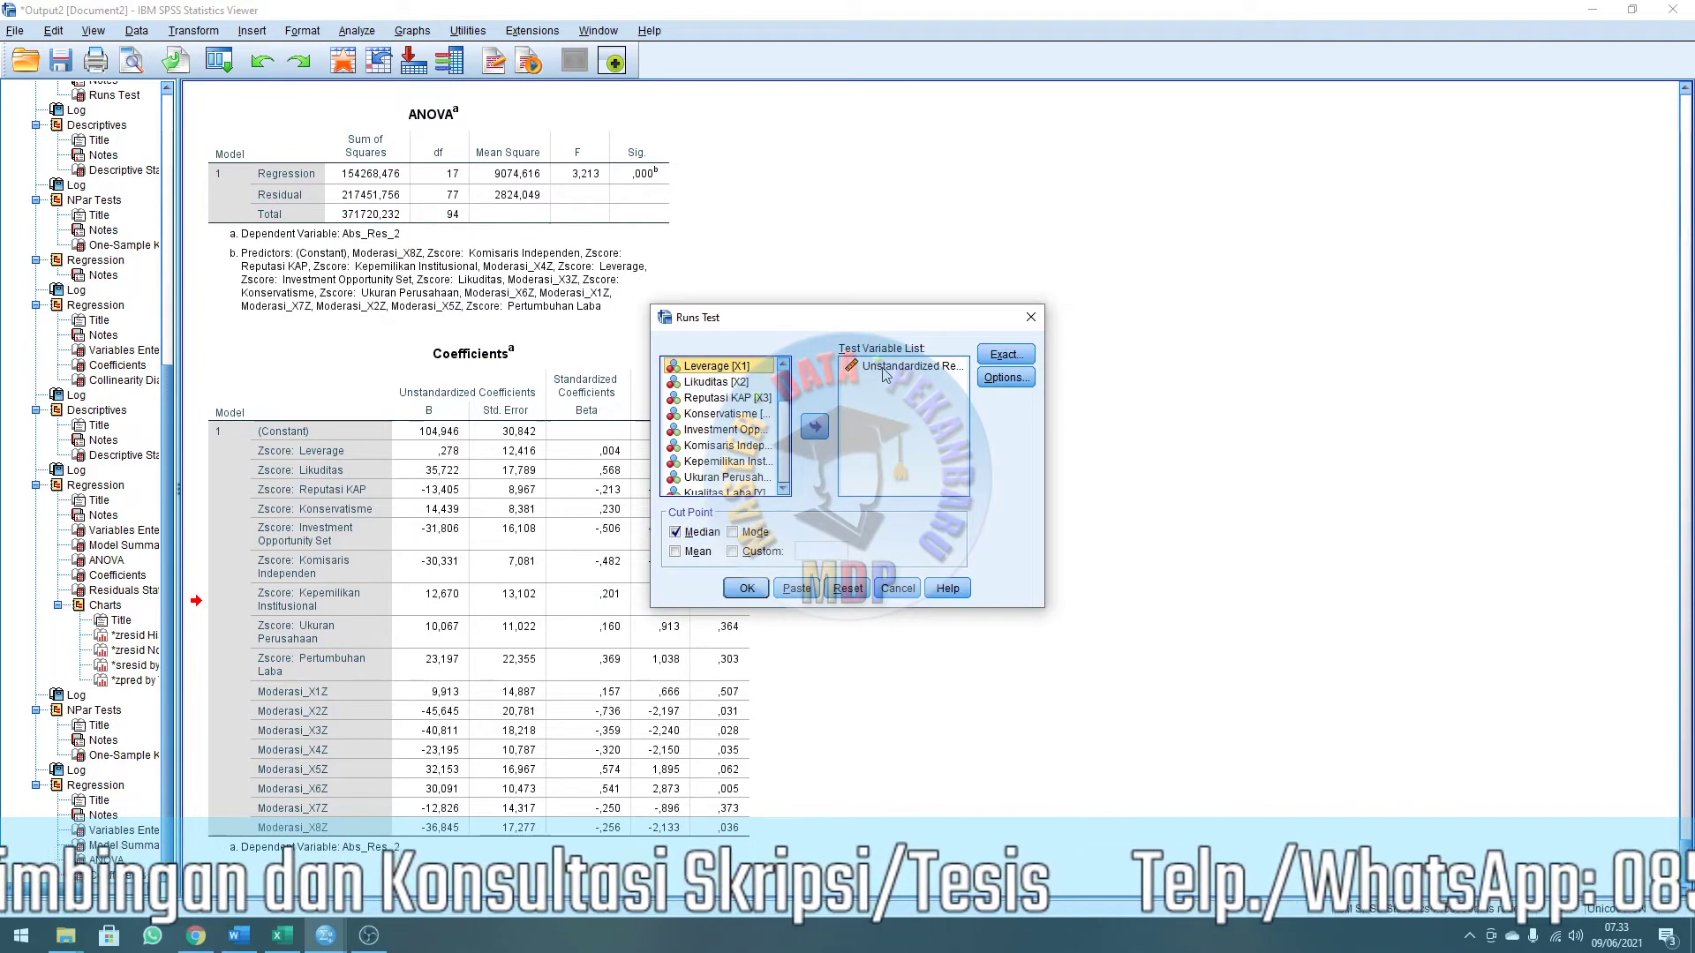
pyautogui.click(885, 367)
pyautogui.click(813, 427)
# Add the second model's unstandardized residual (RES_2) as the test variable, keep the Median cut point, and run the test.
pyautogui.moveTo(785, 398); pyautogui.dragTo(785, 493)
pyautogui.click(724, 473)
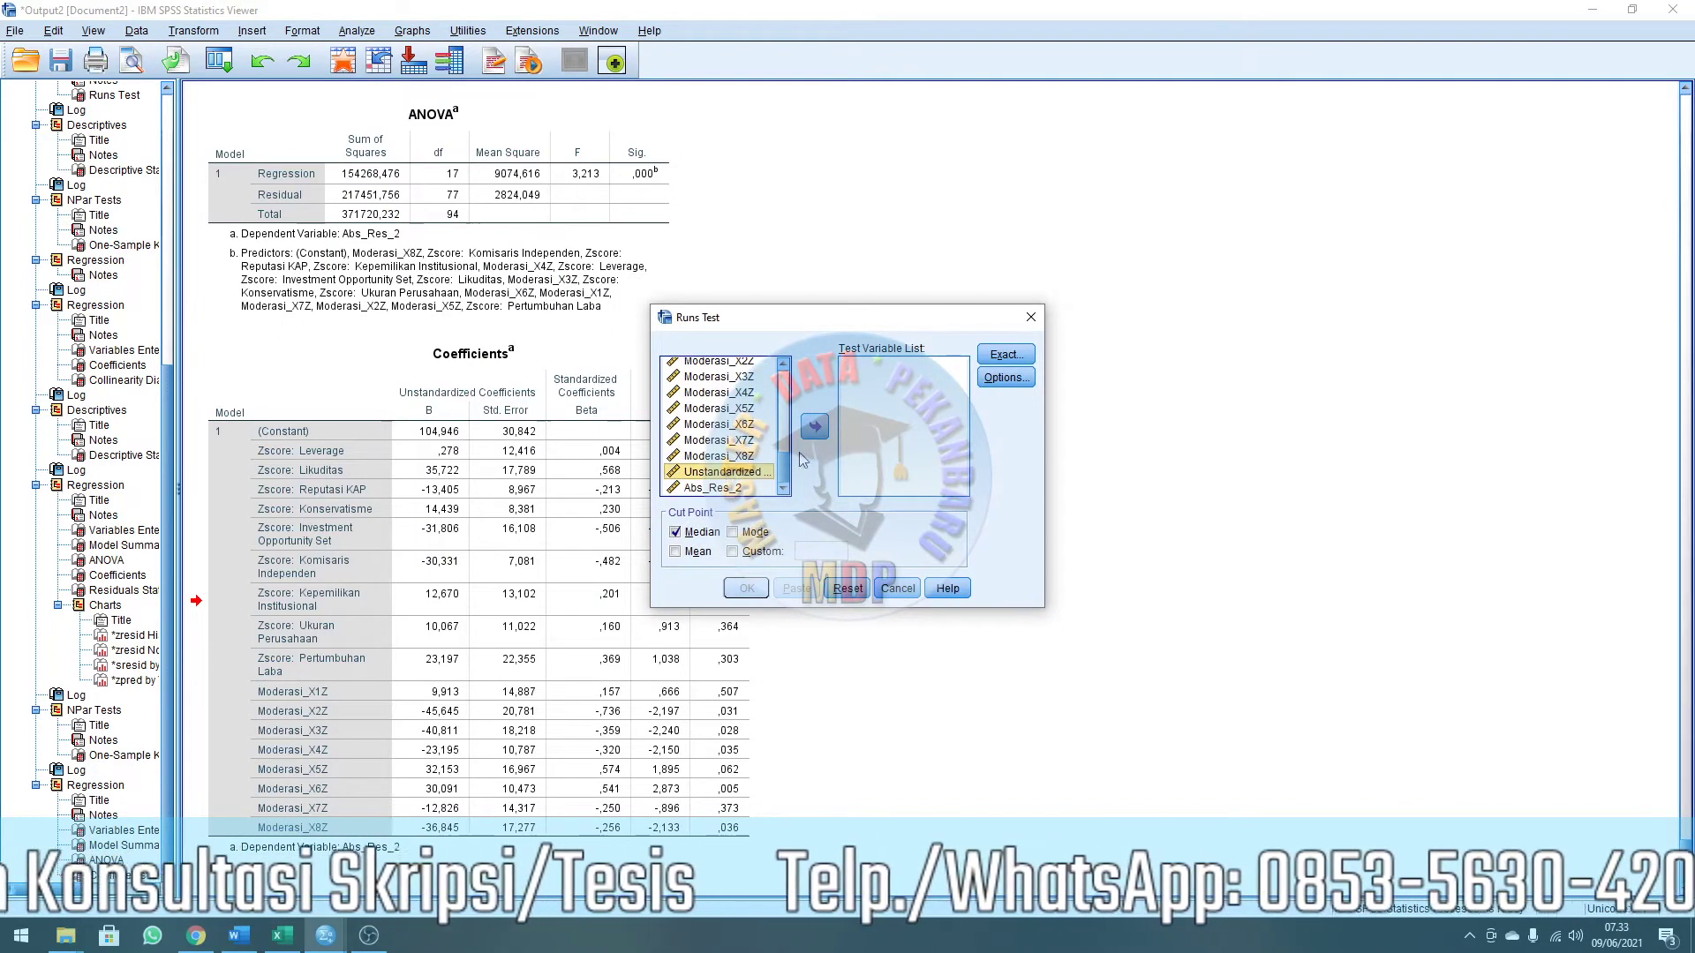
pyautogui.click(814, 427)
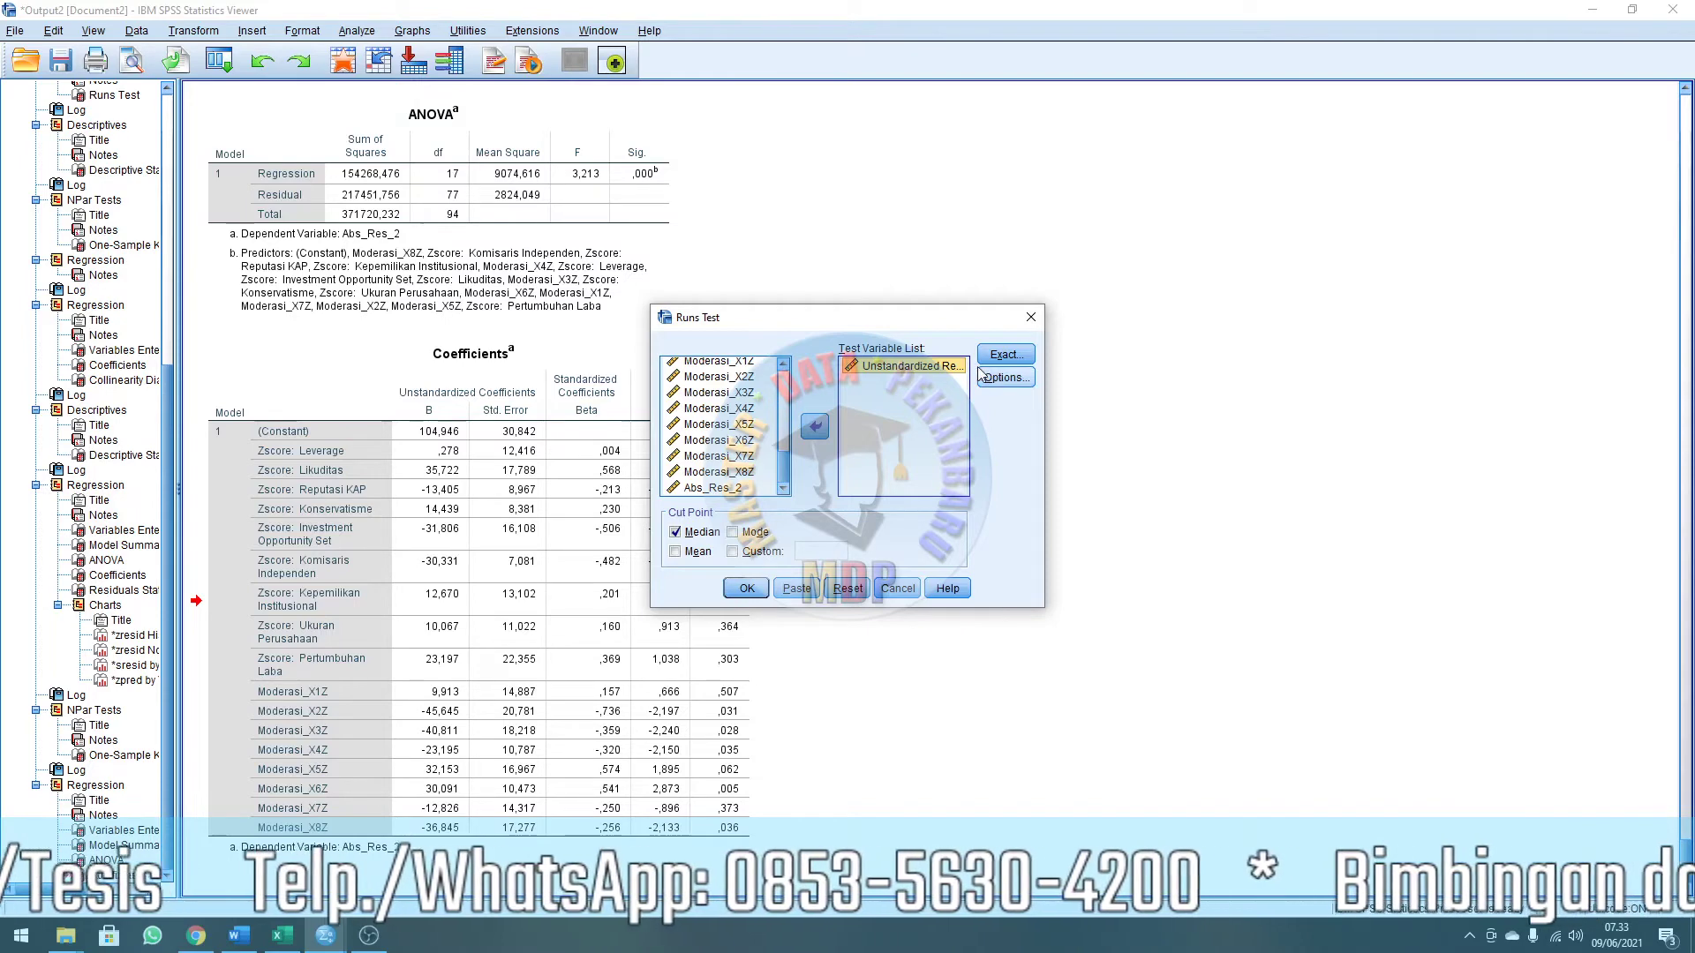
pyautogui.click(747, 589)
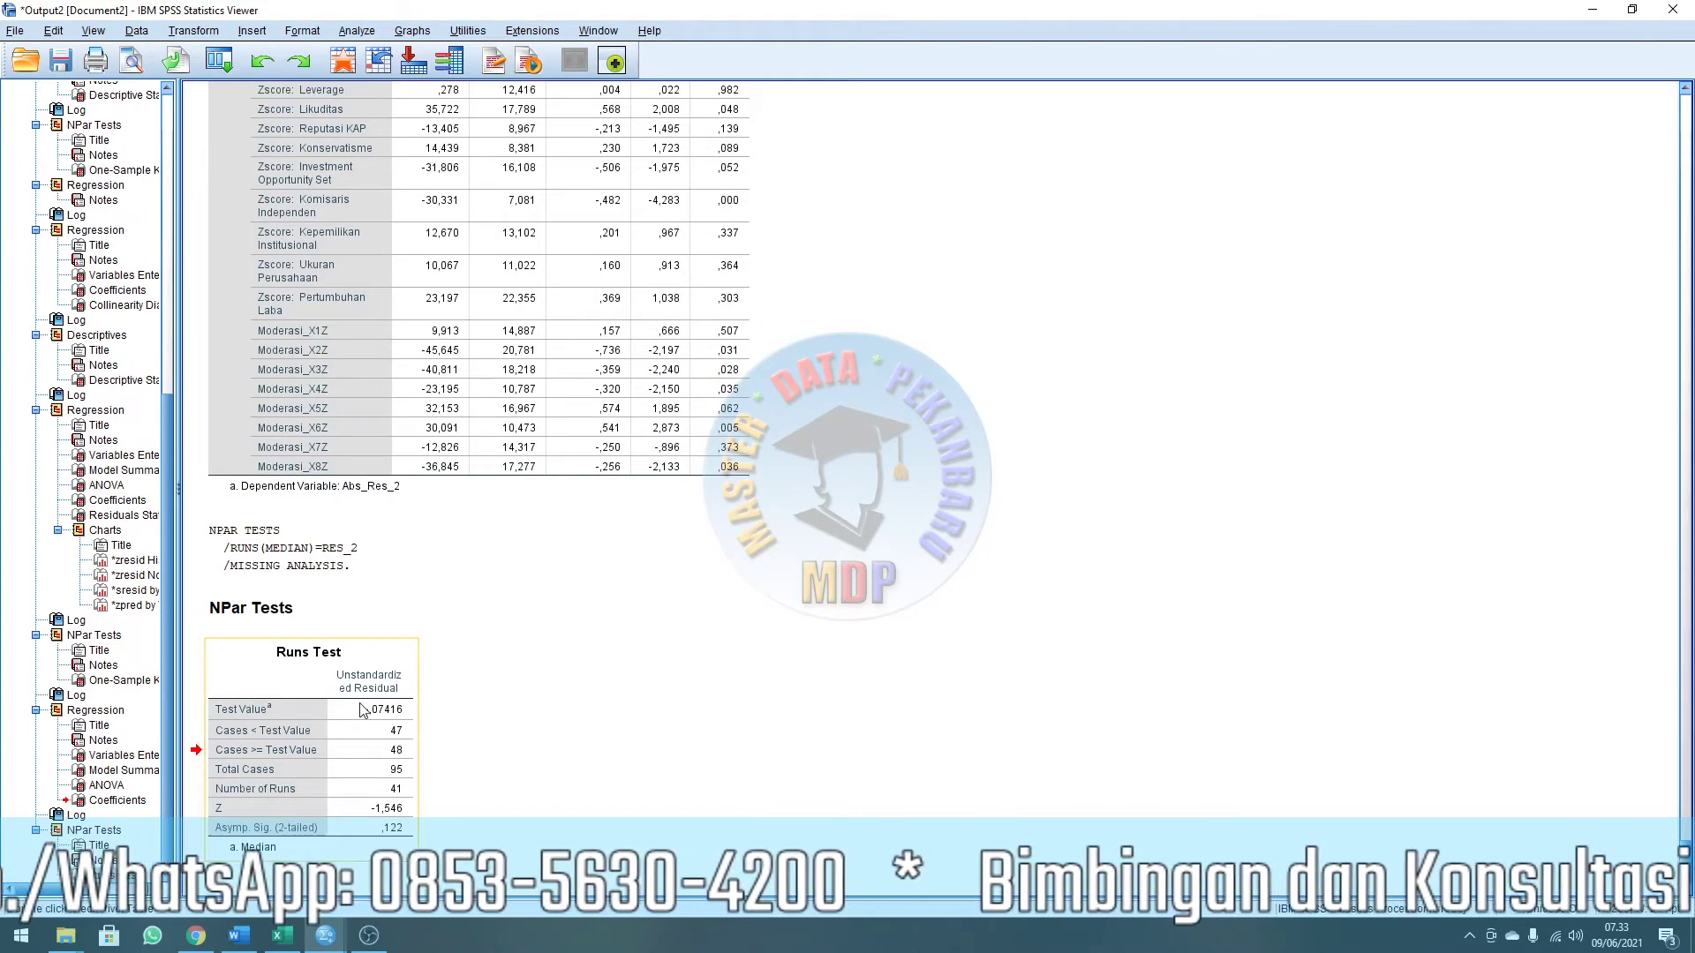
pyautogui.click(718, 616)
# Switch to the Hasil document in Word and add a blank line under Uji Normalitas in the second model's pre-trimming section.
pyautogui.hotkey('alt', 'Tab')
pyautogui.hotkey('alt', 'Tab')
pyautogui.hotkey('alt', 'Tab')
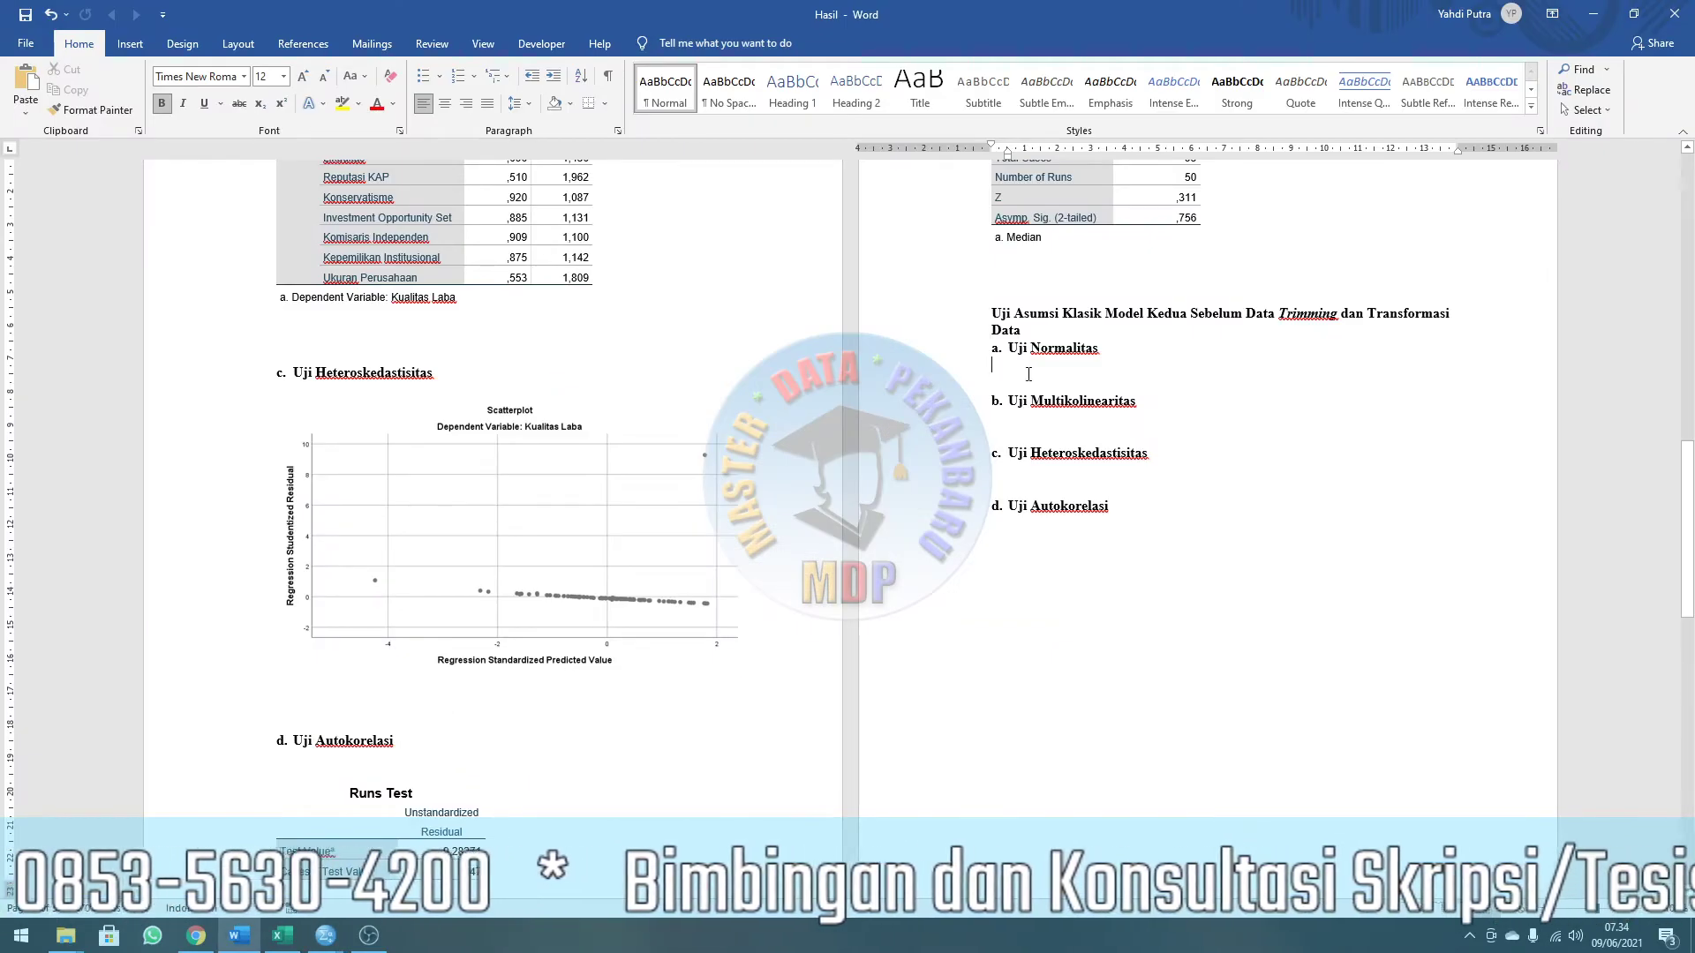
pyautogui.click(1028, 374)
pyautogui.press('Return')
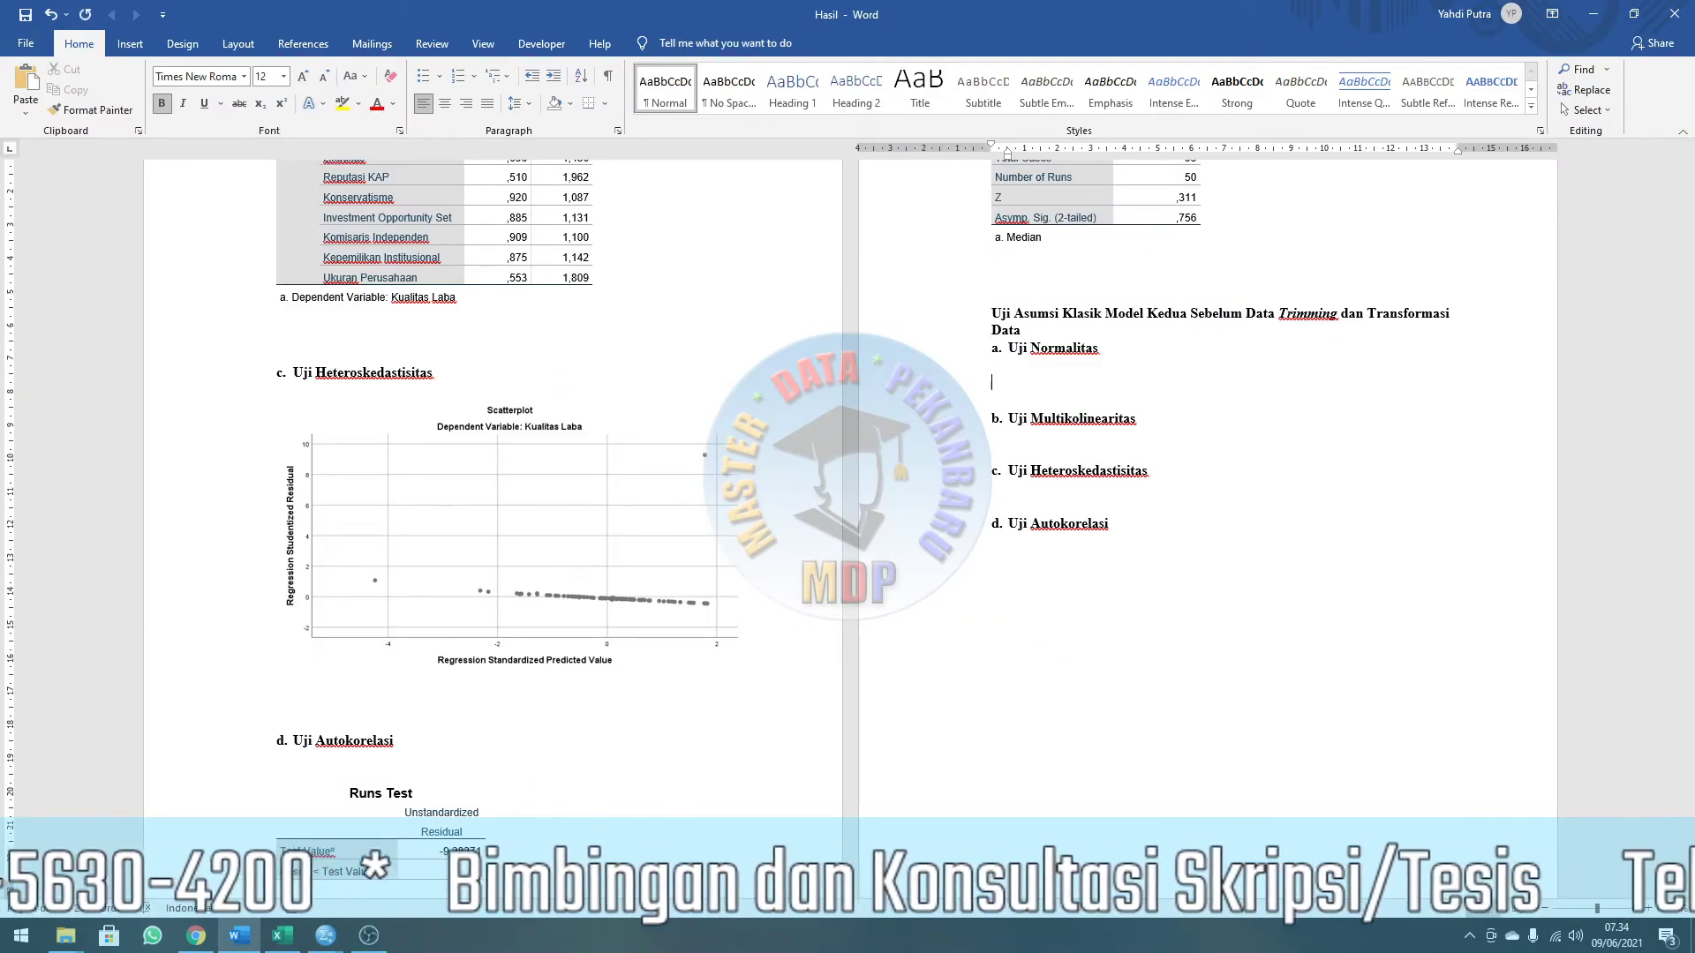
# Copy the second model's residual histogram from the SPSS output and paste it under Uji Normalitas in the Word document.
pyautogui.hotkey('alt', 'Tab')
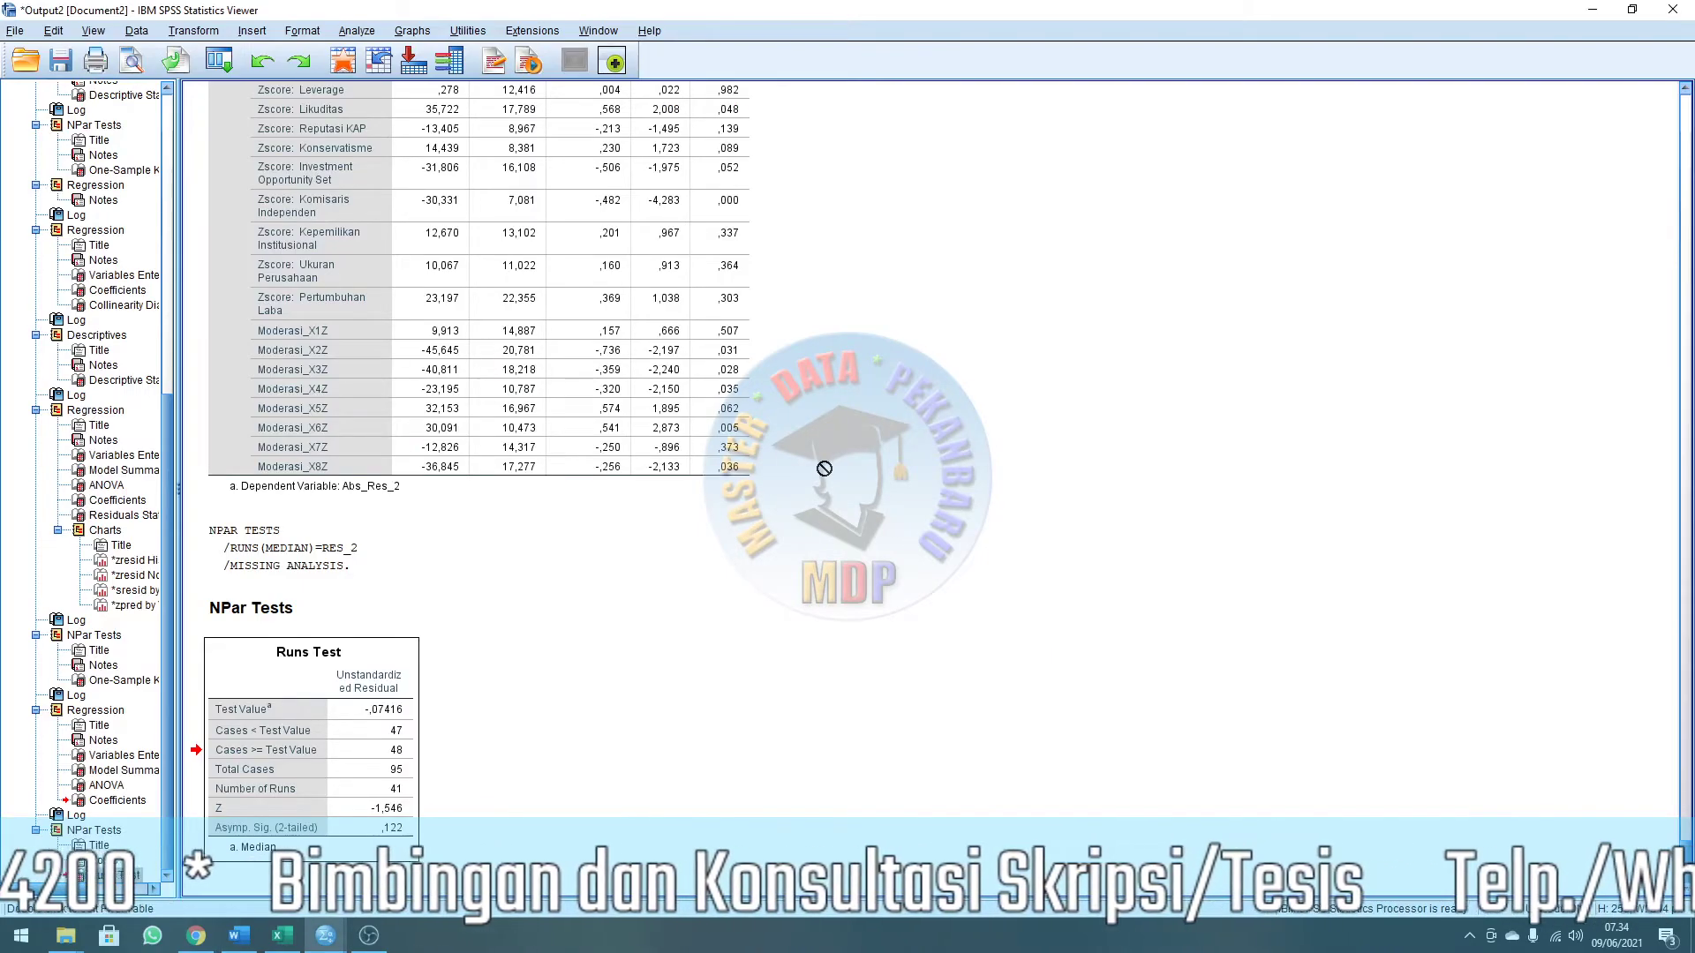
pyautogui.scroll(5, 848, 397)
pyautogui.scroll(20, 883, 437)
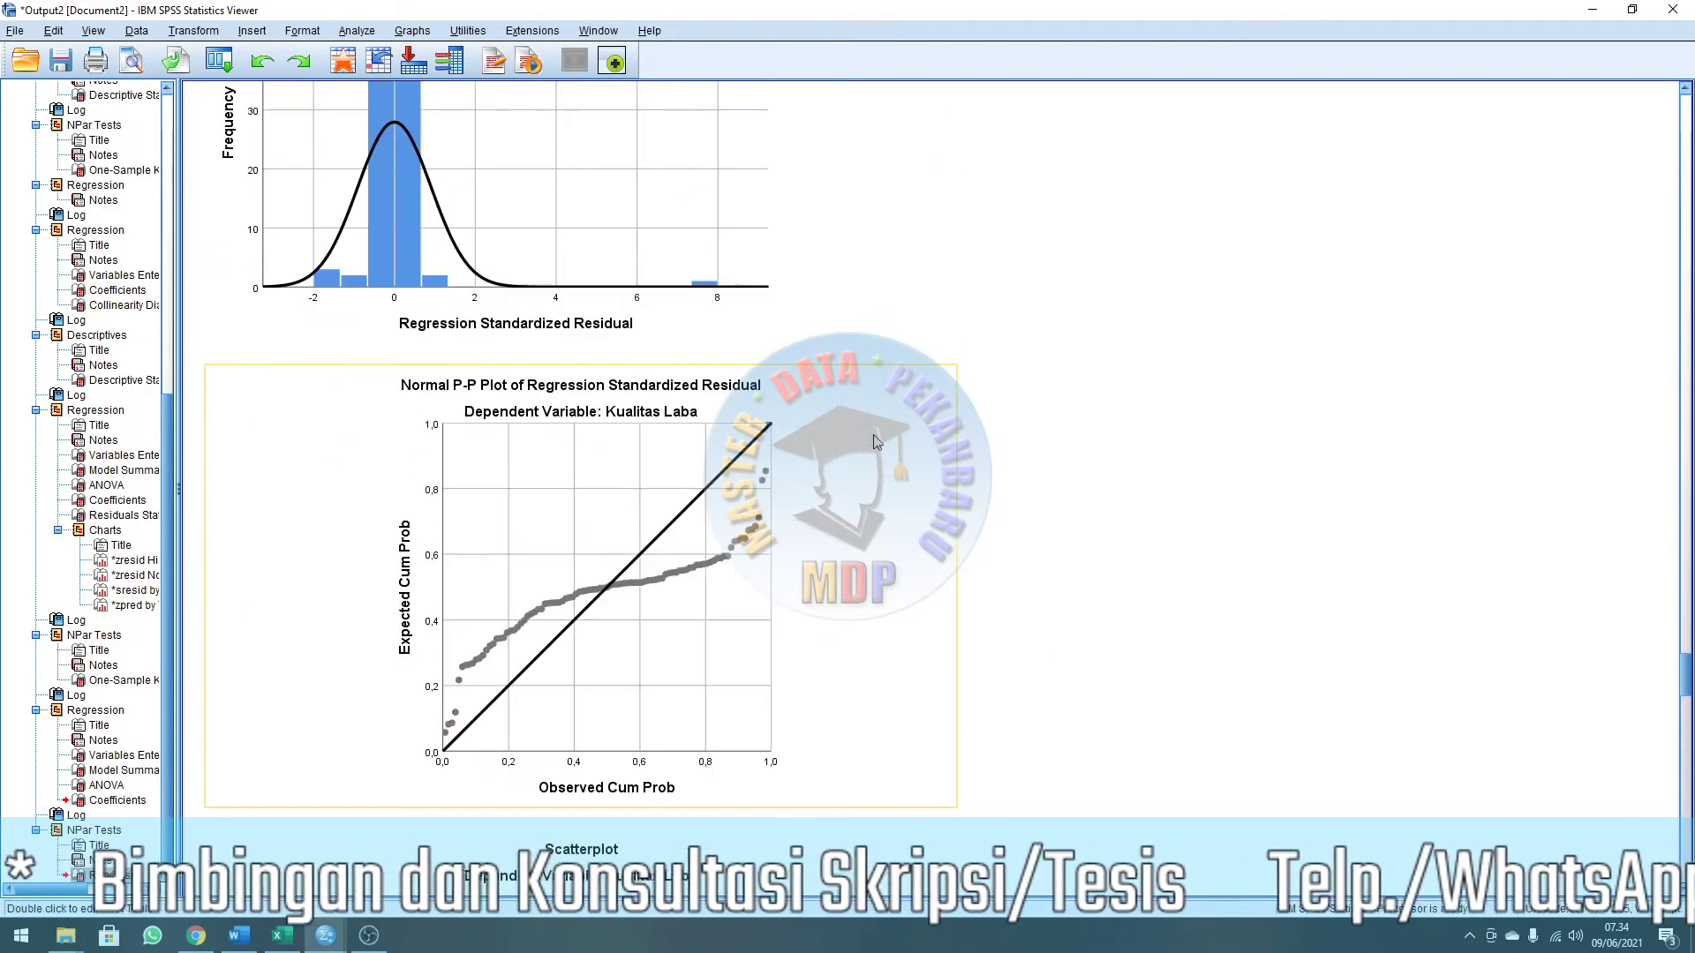
pyautogui.scroll(-10, 877, 441)
pyautogui.scroll(5, 847, 424)
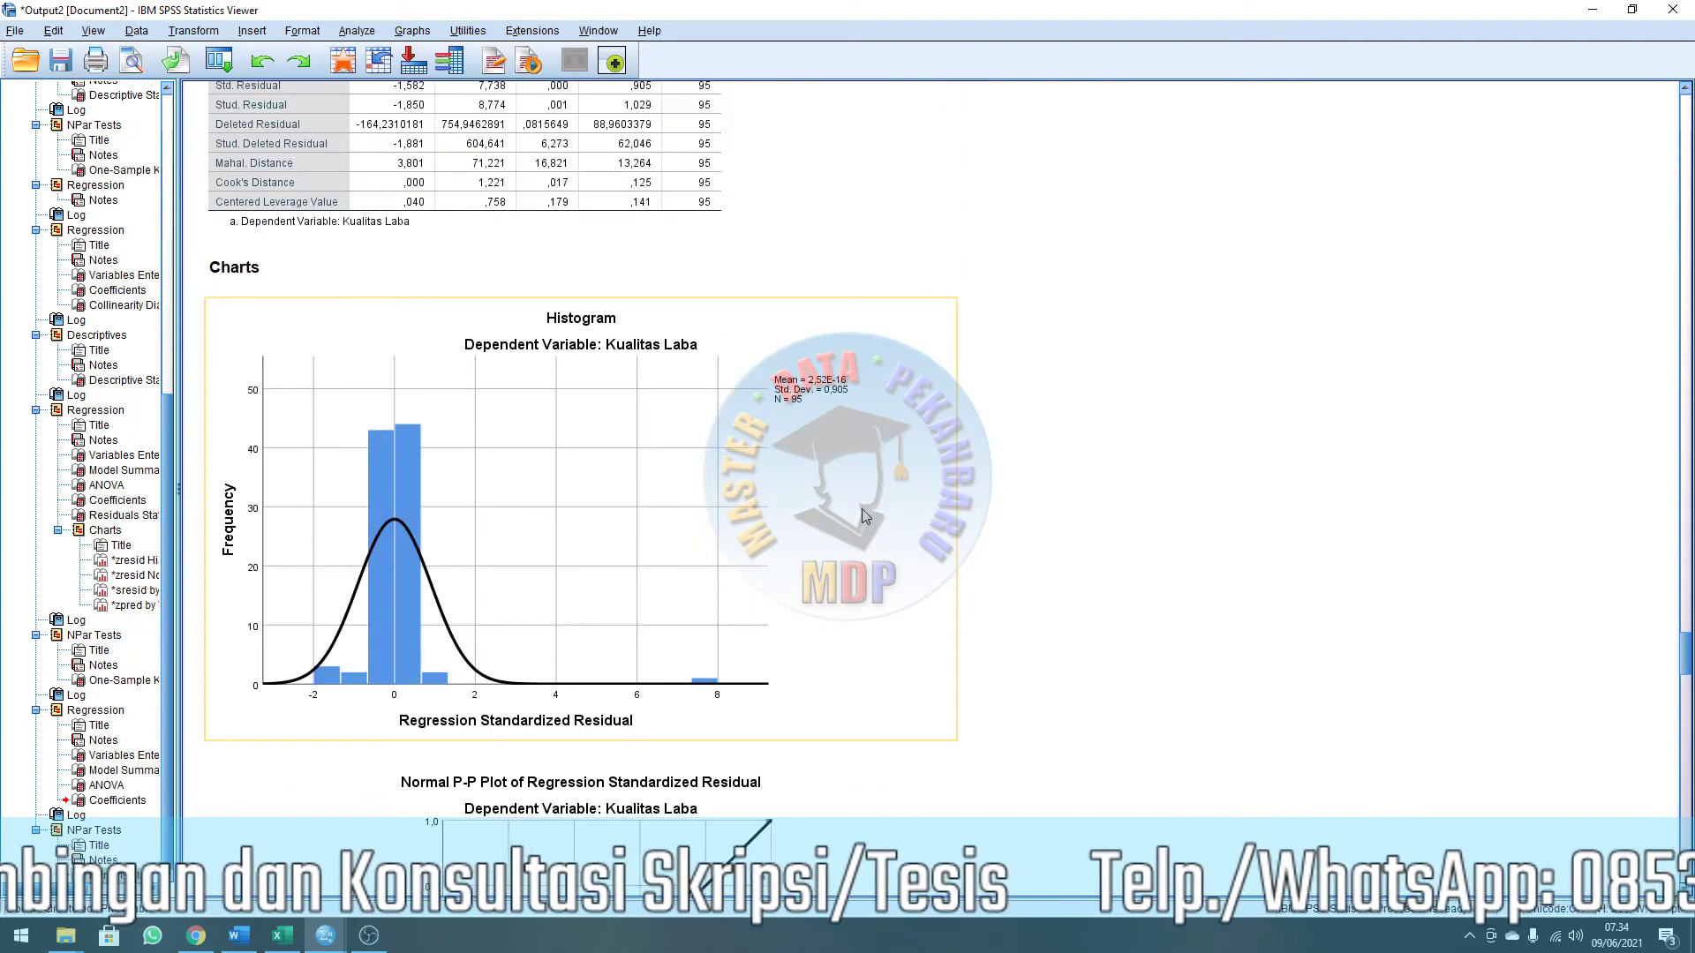
pyautogui.click(861, 442)
pyautogui.rightClick(861, 442)
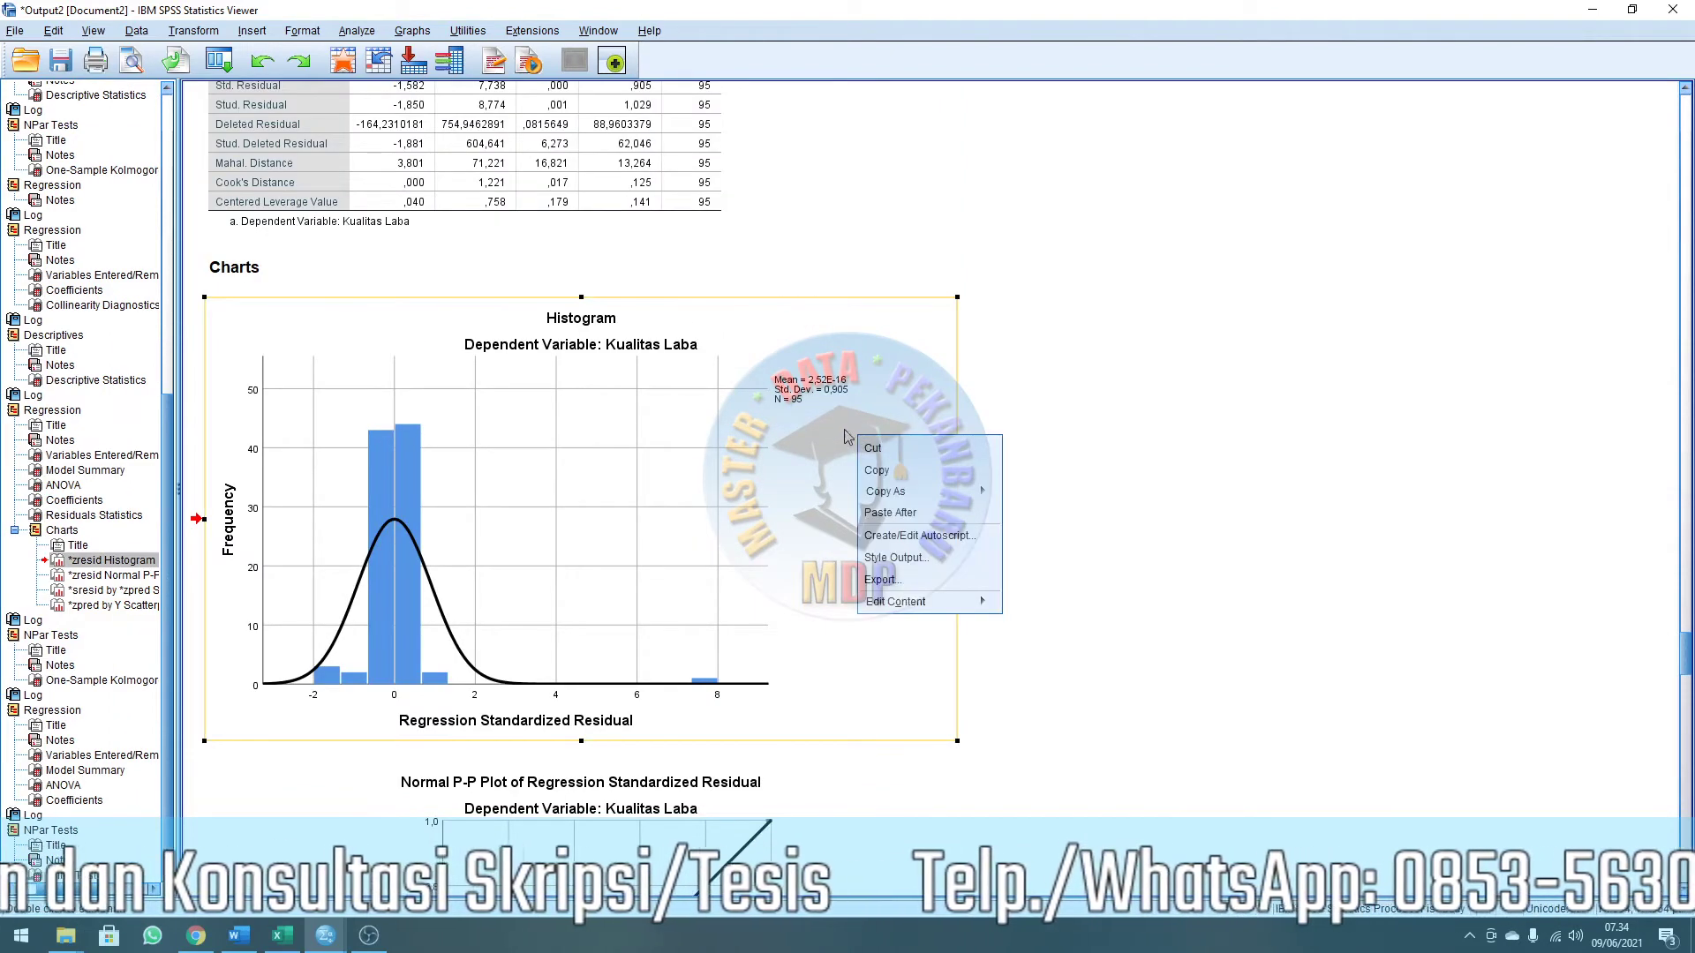
pyautogui.moveTo(892, 501)
pyautogui.click(794, 322)
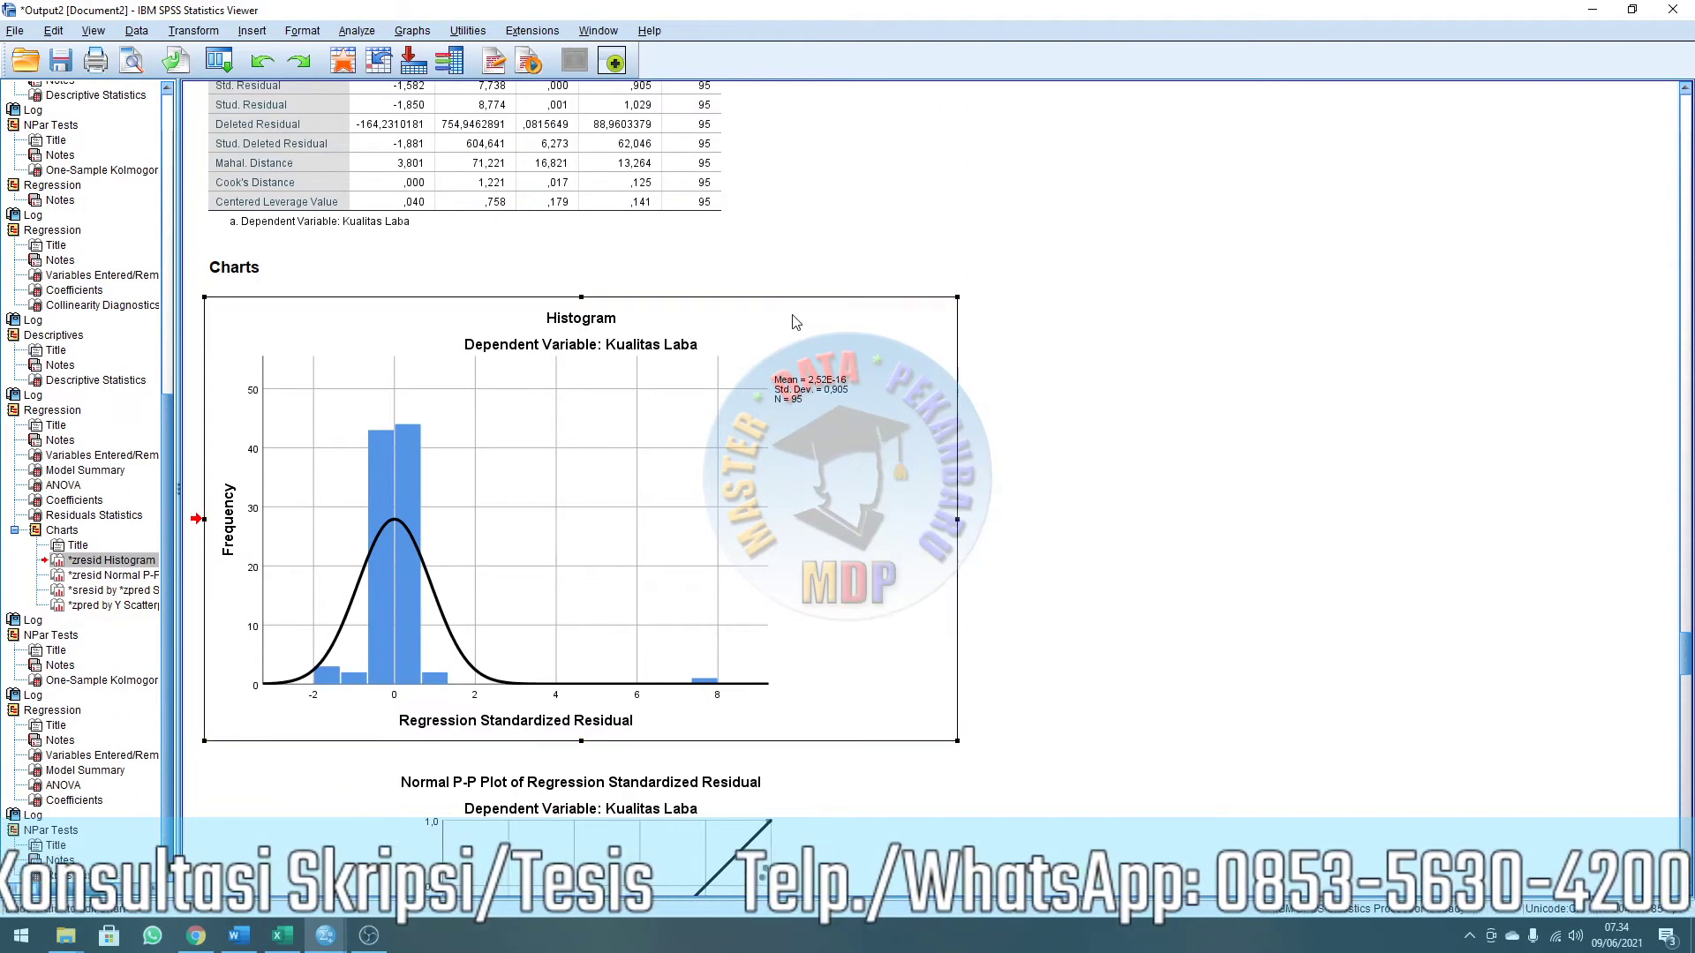
pyautogui.scroll(10, 768, 345)
pyautogui.scroll(-5, 655, 450)
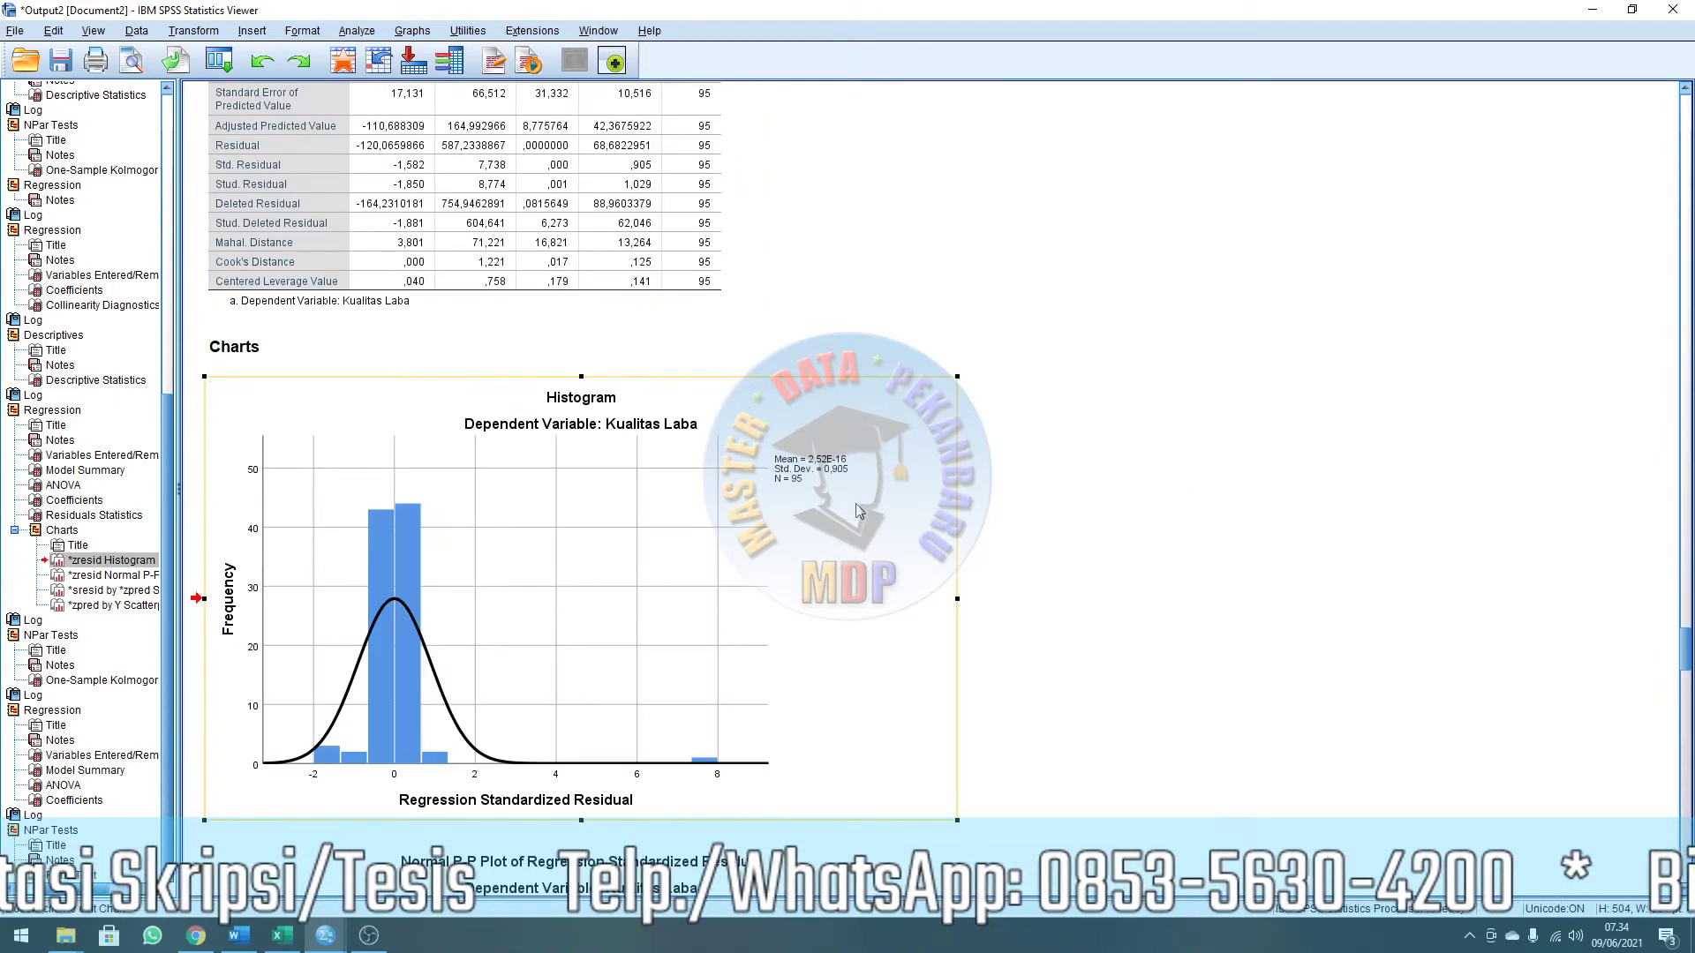
pyautogui.rightClick(856, 490)
pyautogui.click(909, 527)
pyautogui.hotkey('alt', 'Tab')
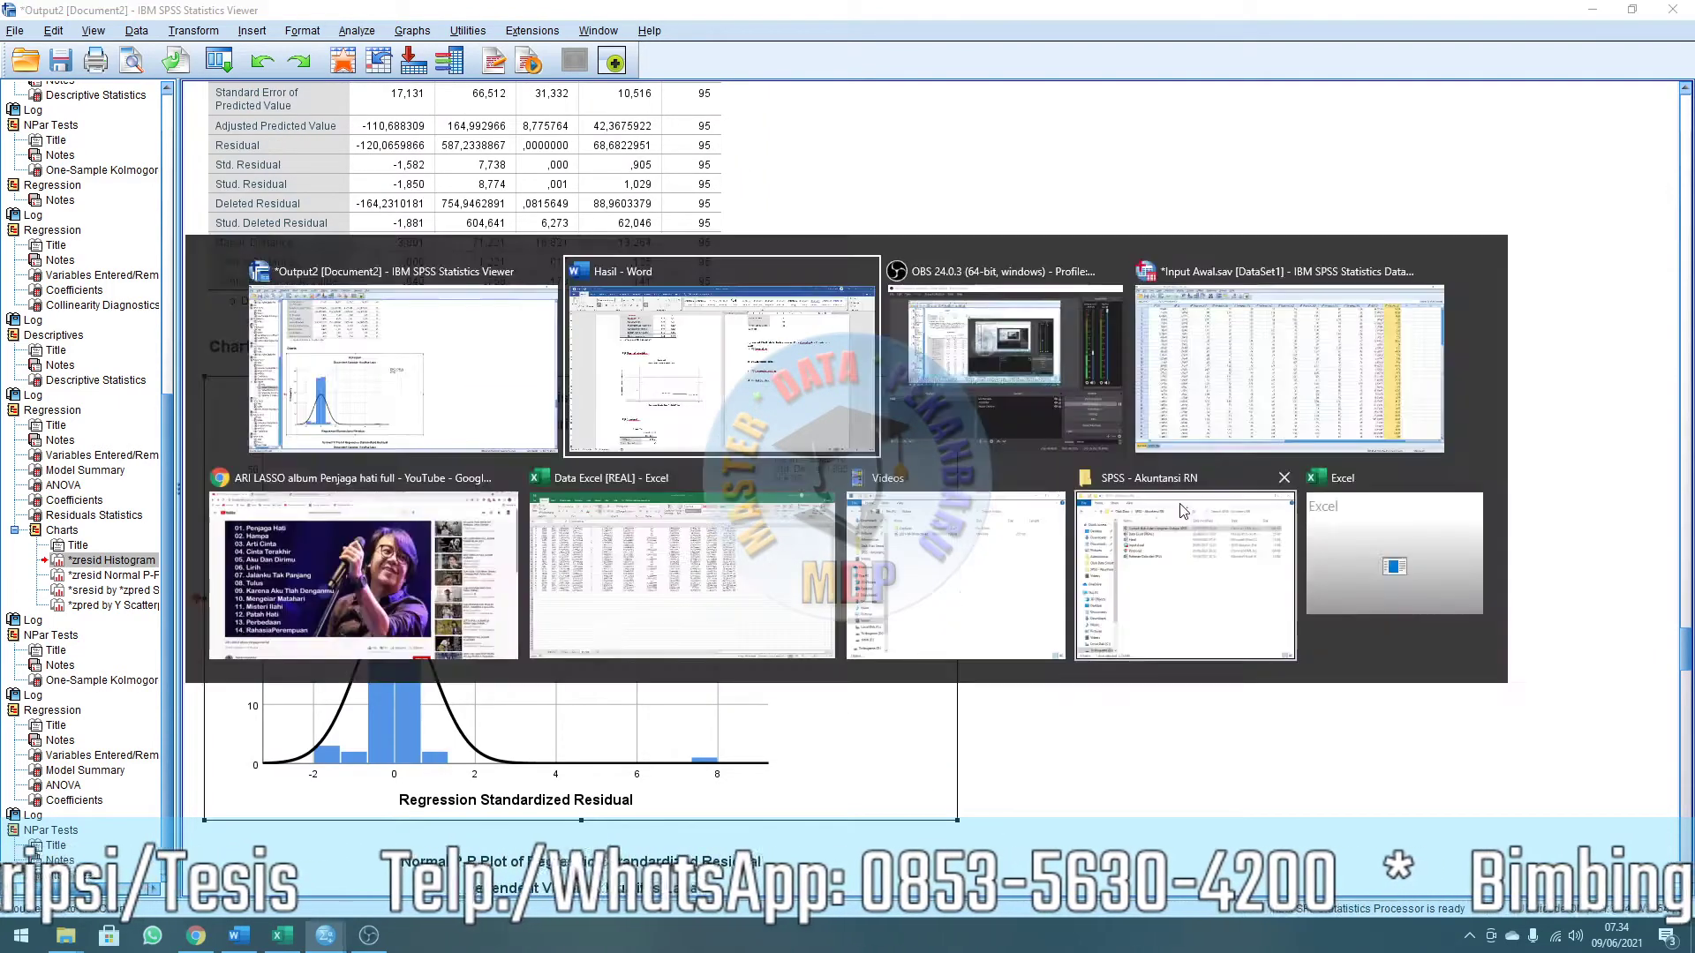
pyautogui.hotkey('ctrl', 'v')
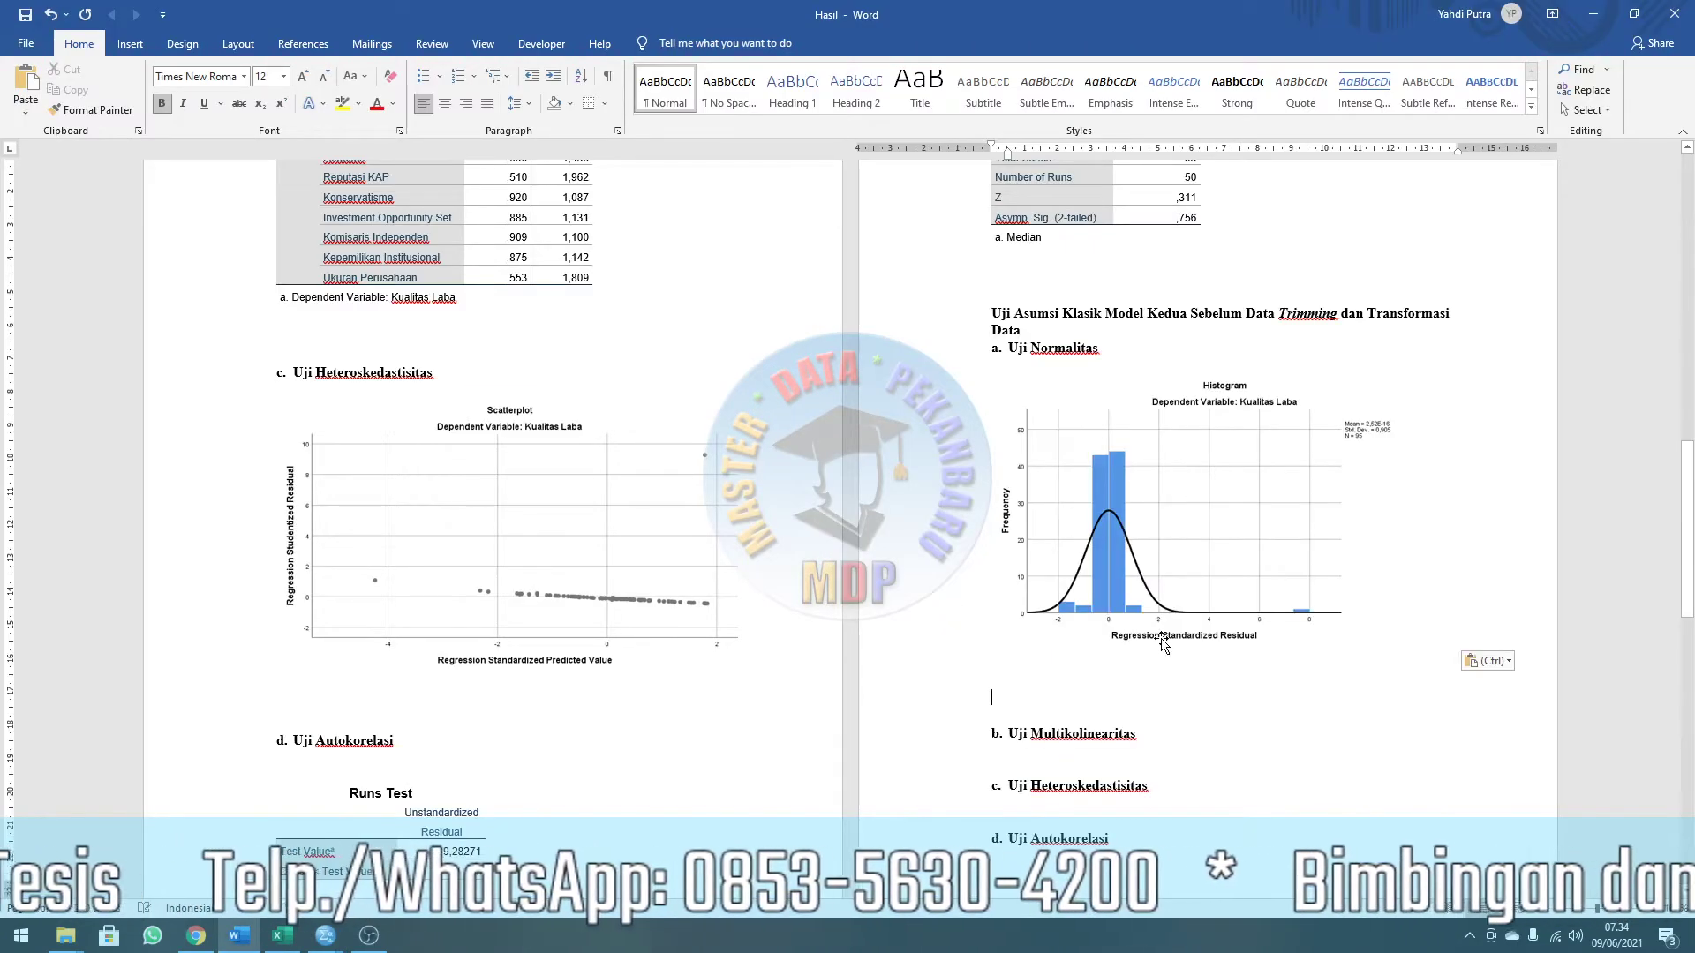
# Copy the Normal P-P Plot of Regression Standardized Residual from SPSS and paste it below the histogram in Word.
pyautogui.hotkey('alt', 'Tab')
pyautogui.scroll(-5, 654, 528)
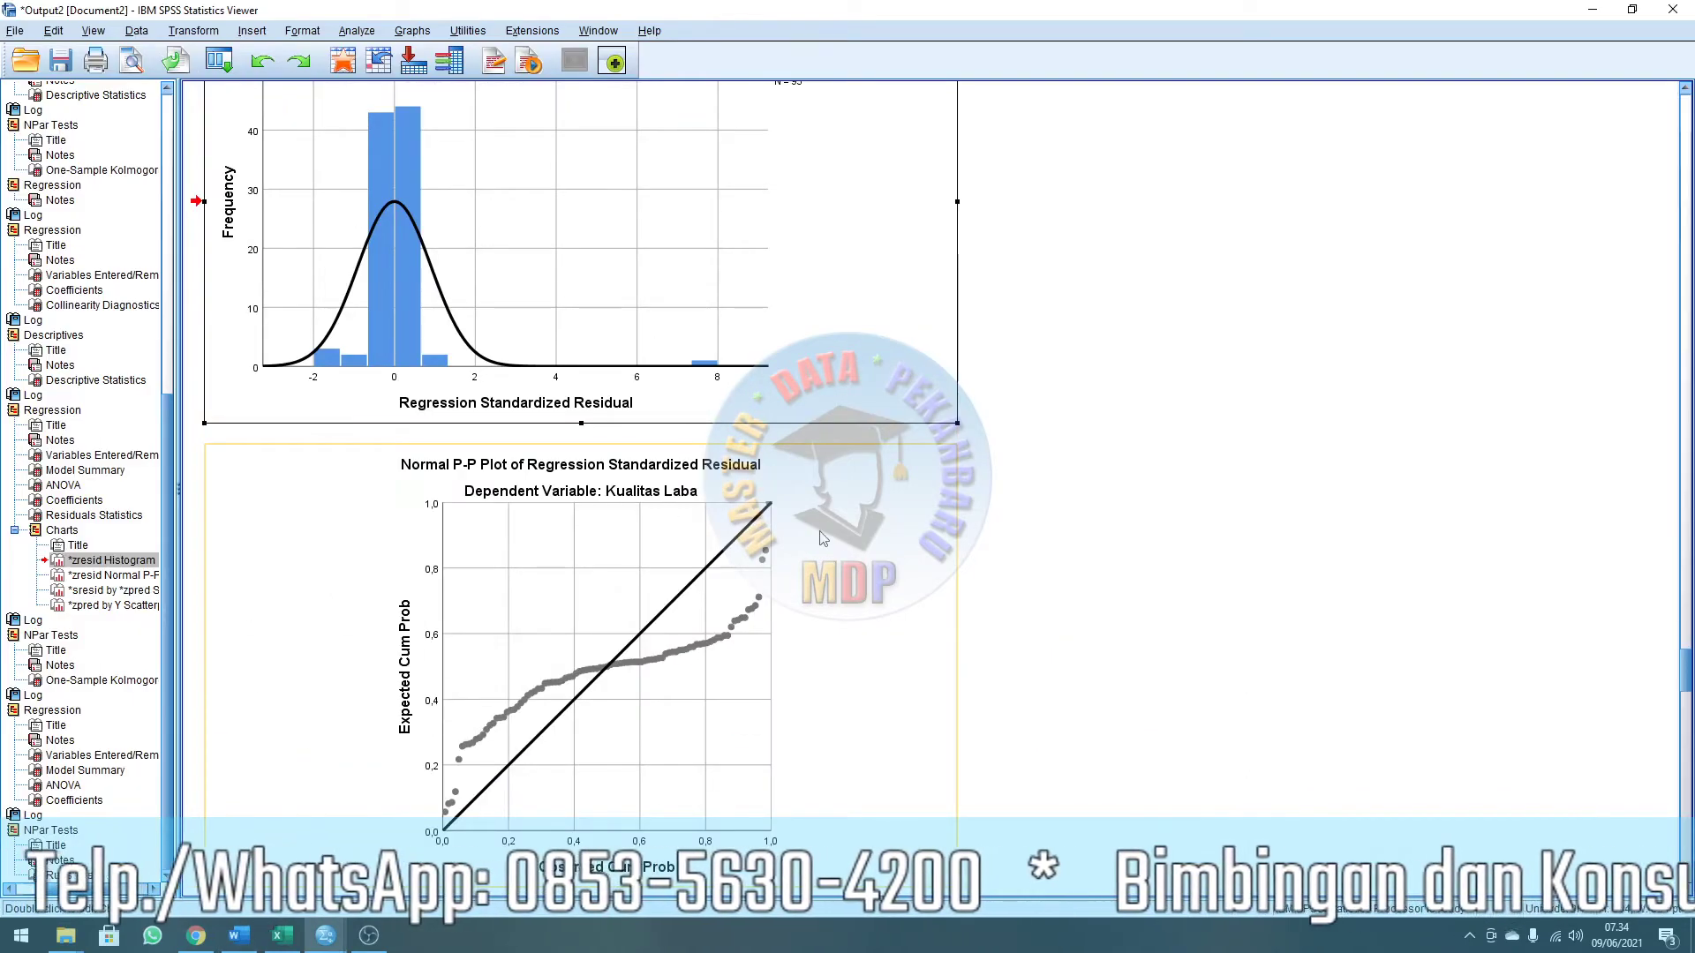
pyautogui.rightClick(878, 536)
pyautogui.click(934, 571)
pyautogui.hotkey('alt', 'Tab')
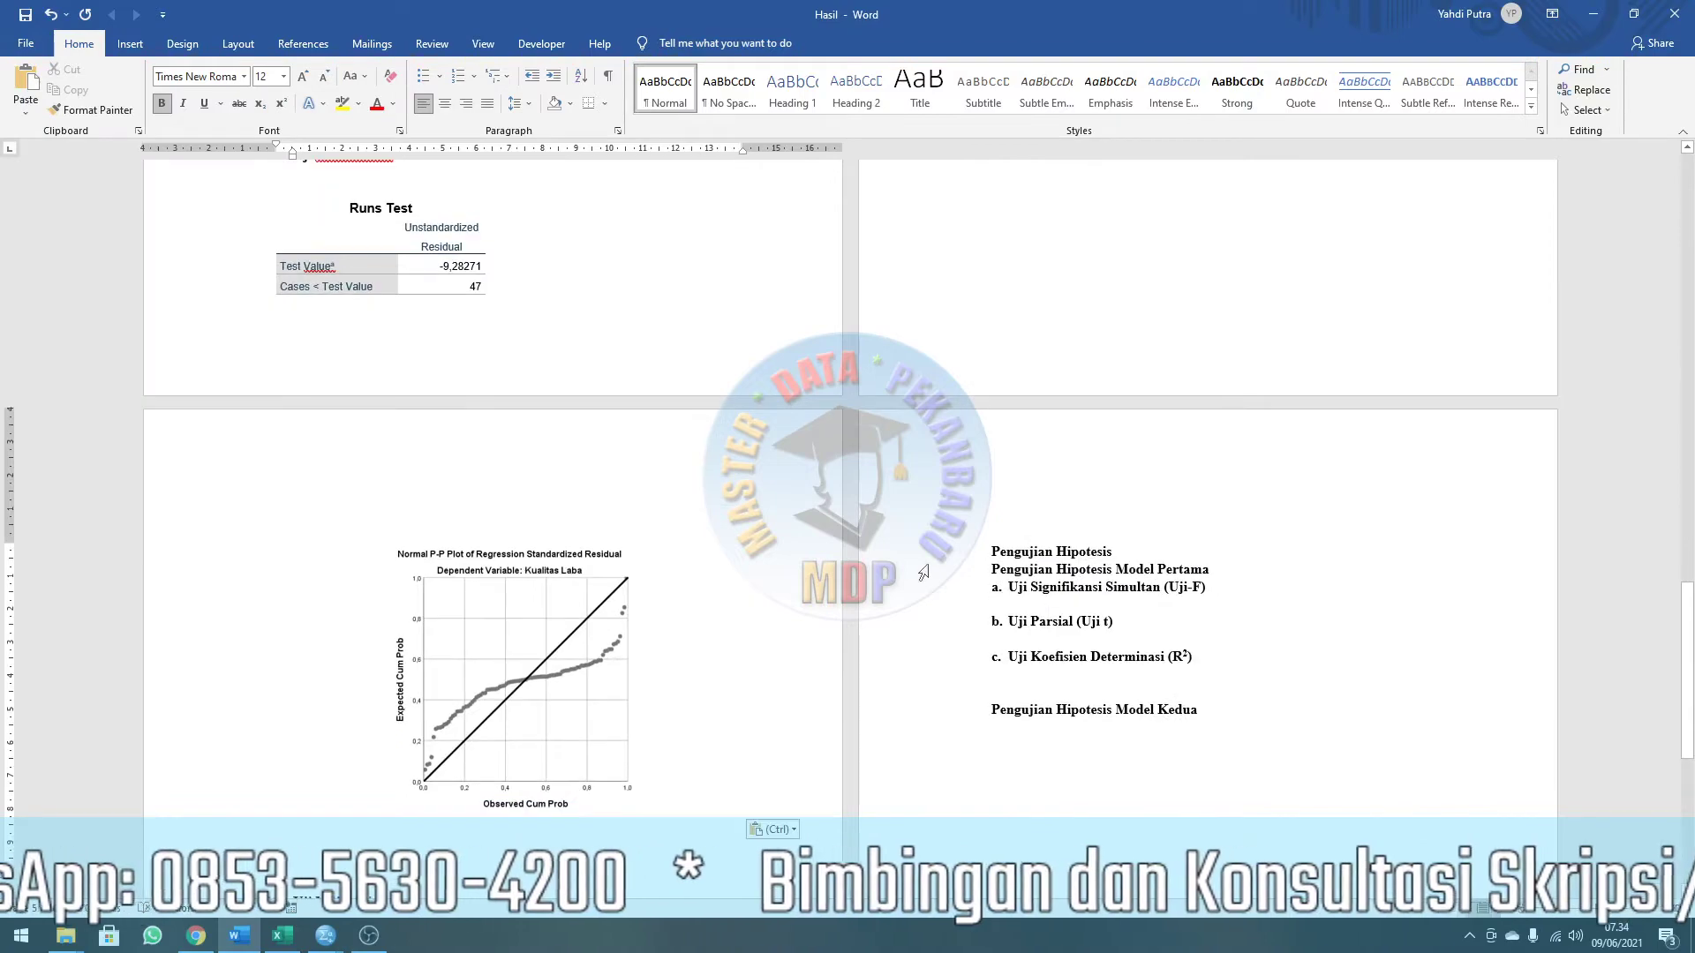
pyautogui.scroll(-3, 1077, 621)
# Copy the One-Sample Kolmogorov-Smirnov Test table for RES_2 from SPSS and paste it below the P-P plot in Word.
pyautogui.hotkey('alt', 'Tab')
pyautogui.scroll(-5, 862, 503)
pyautogui.scroll(15, 862, 503)
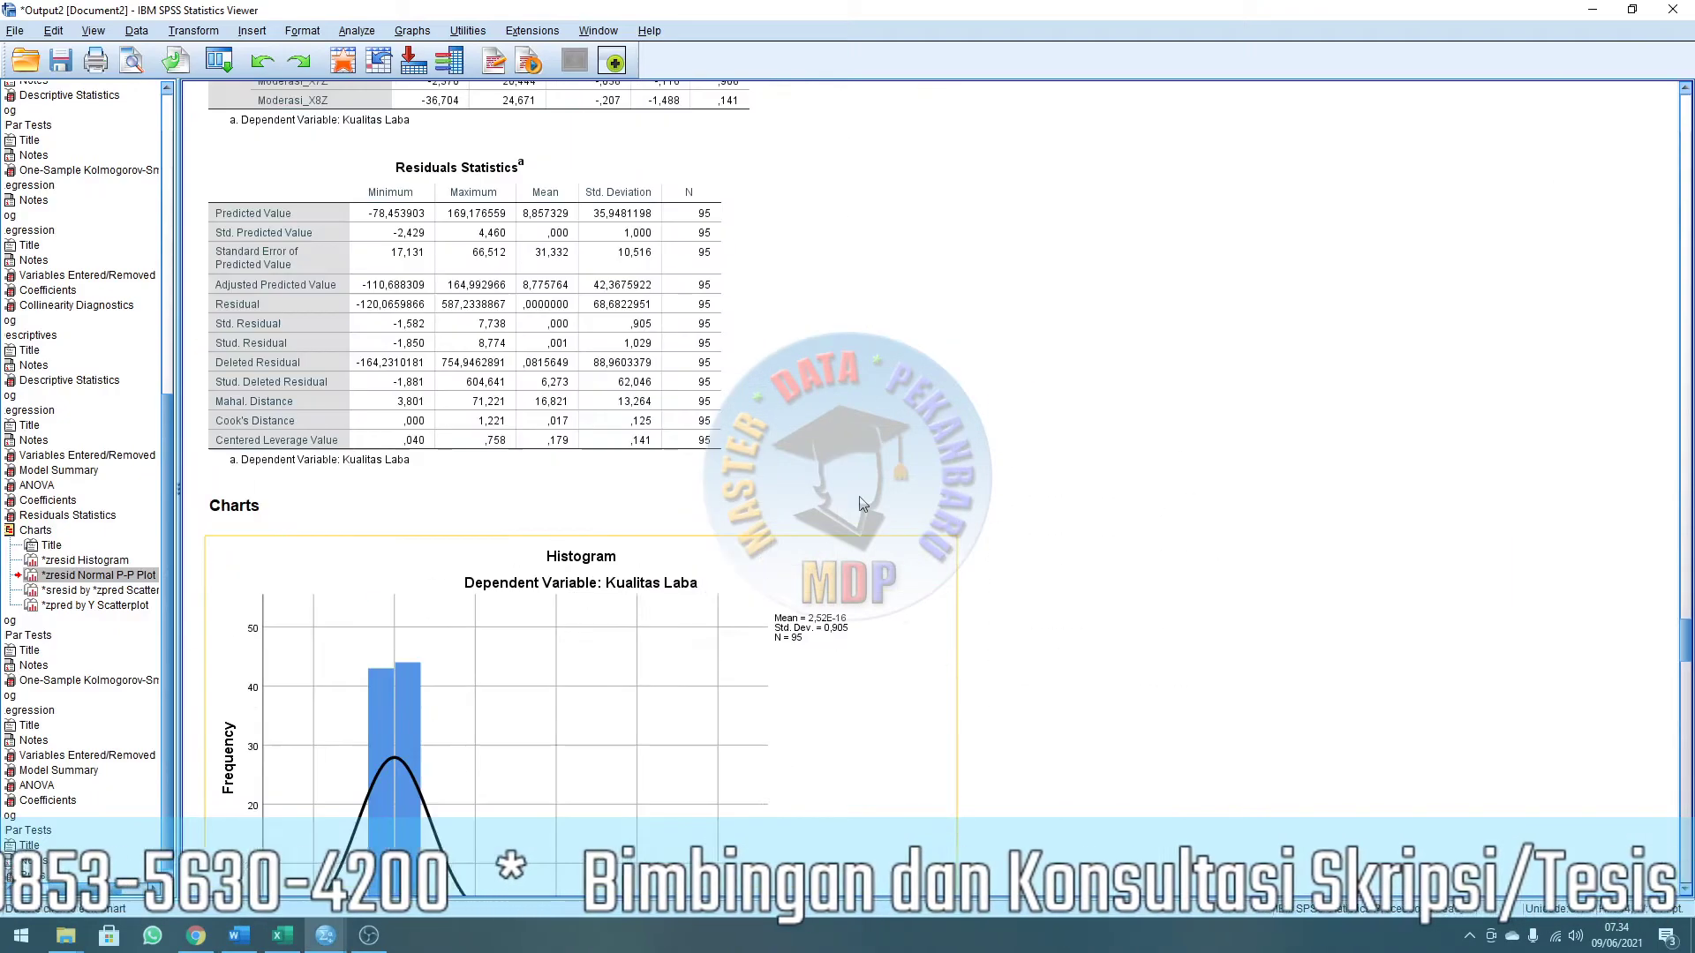
pyautogui.scroll(20, 863, 504)
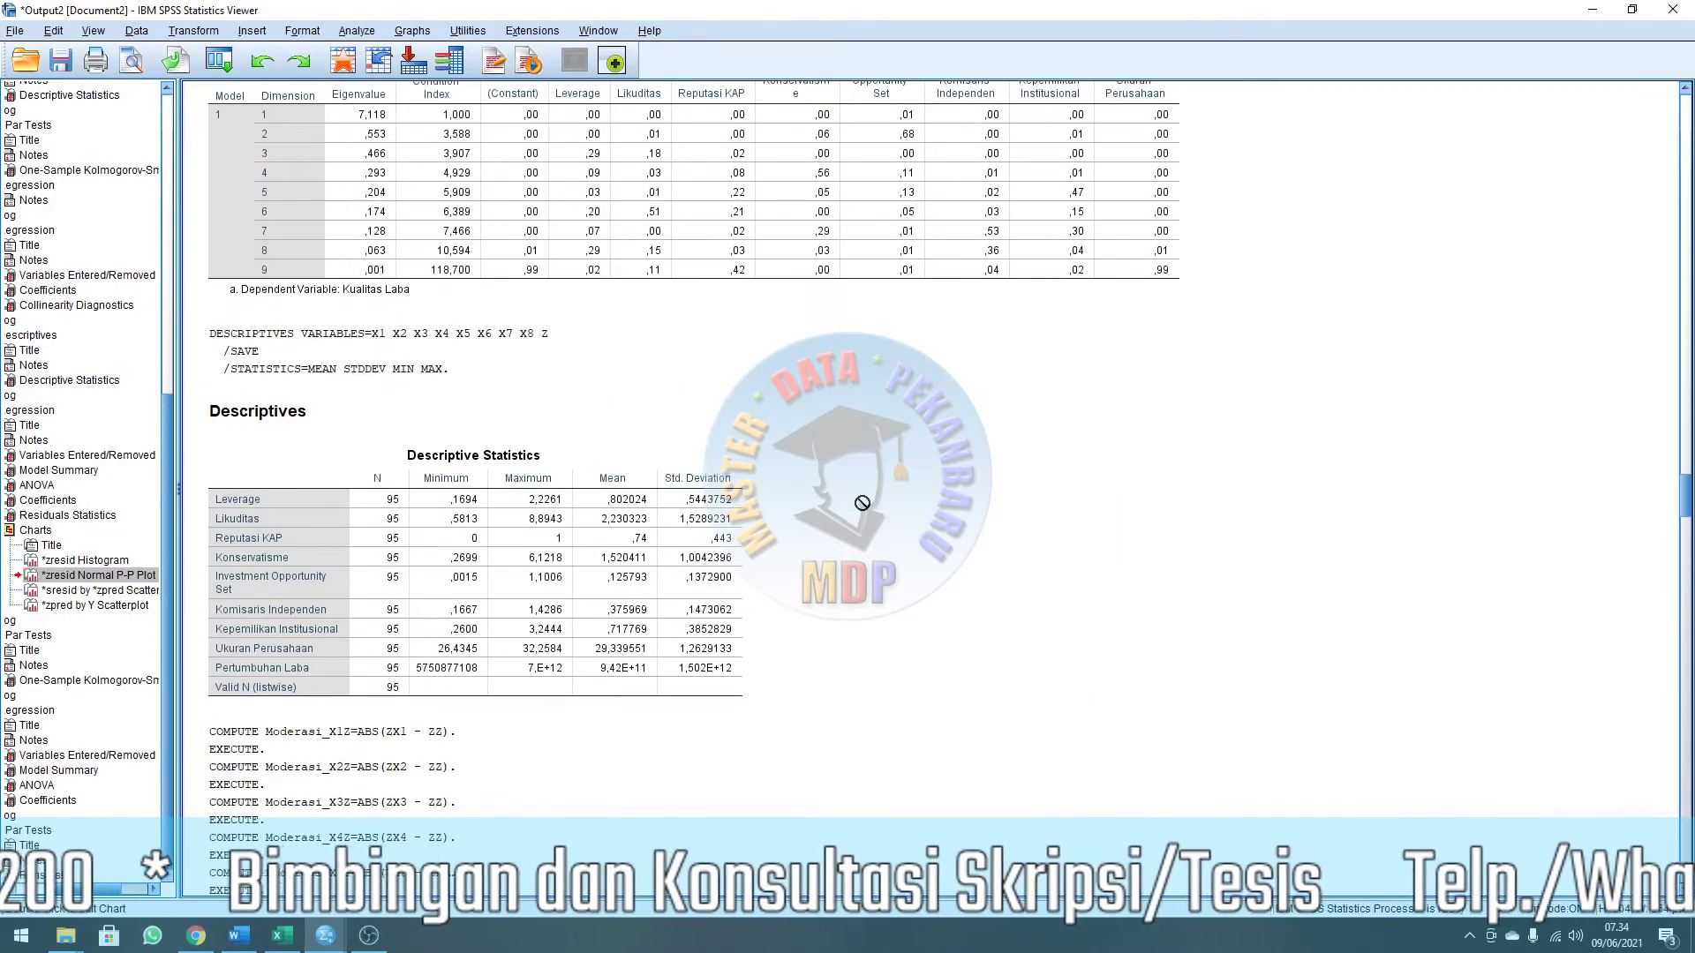
pyautogui.scroll(-15, 863, 504)
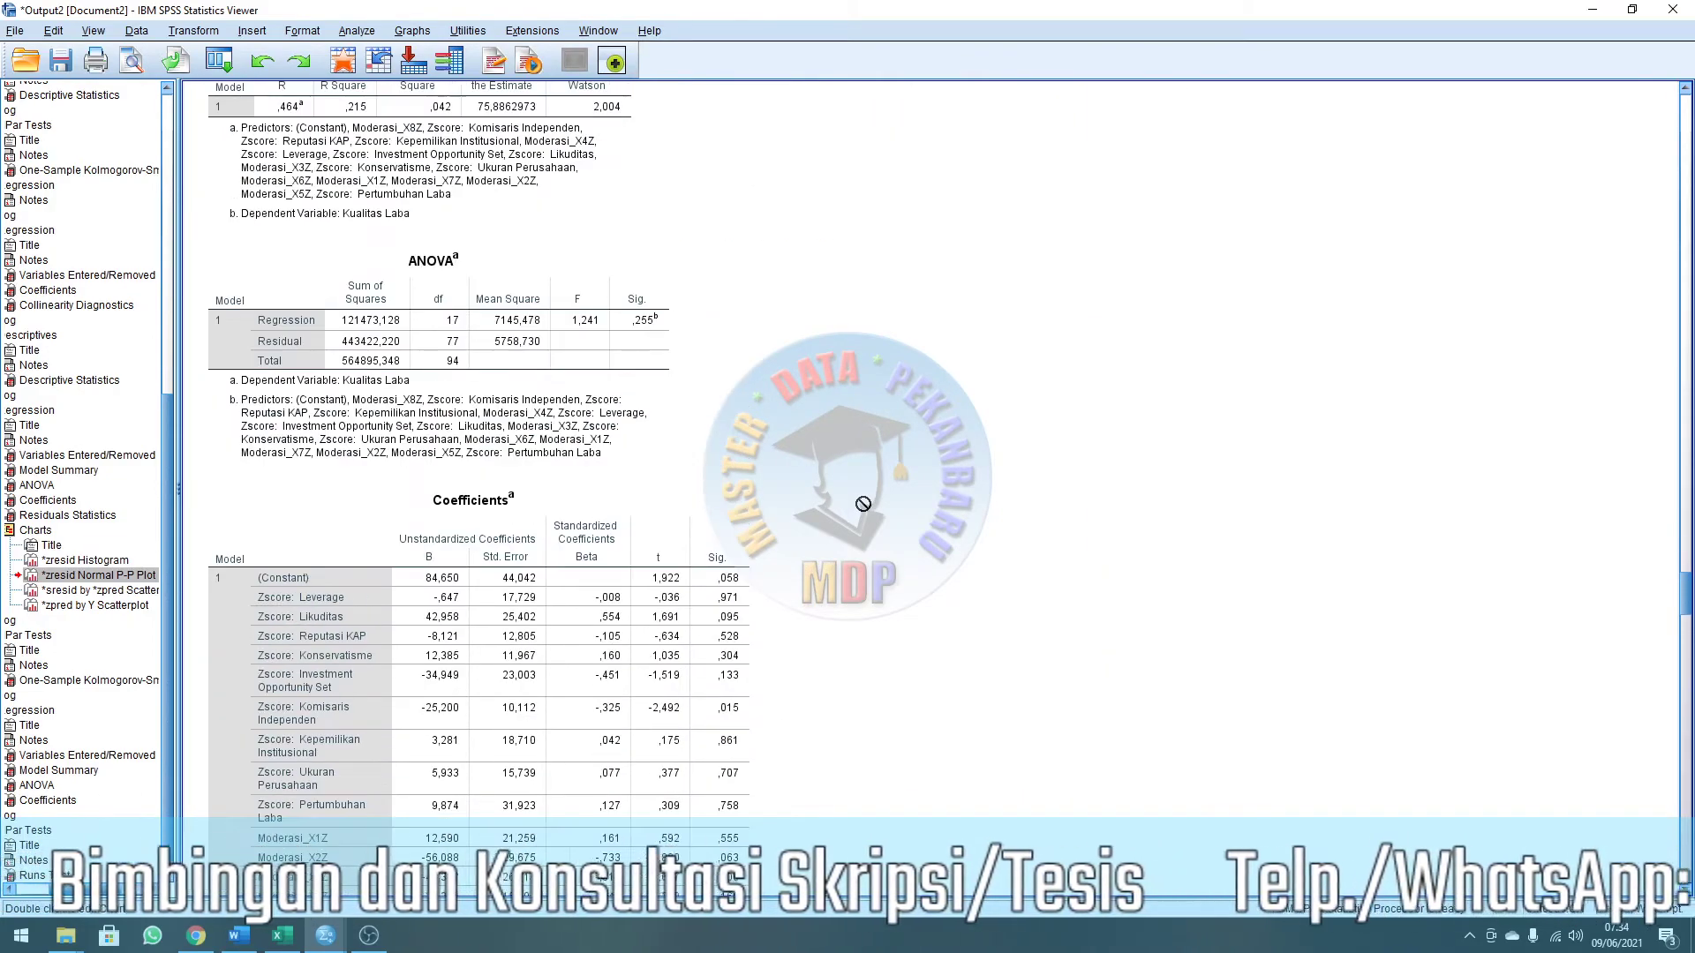
pyautogui.scroll(-20, 862, 504)
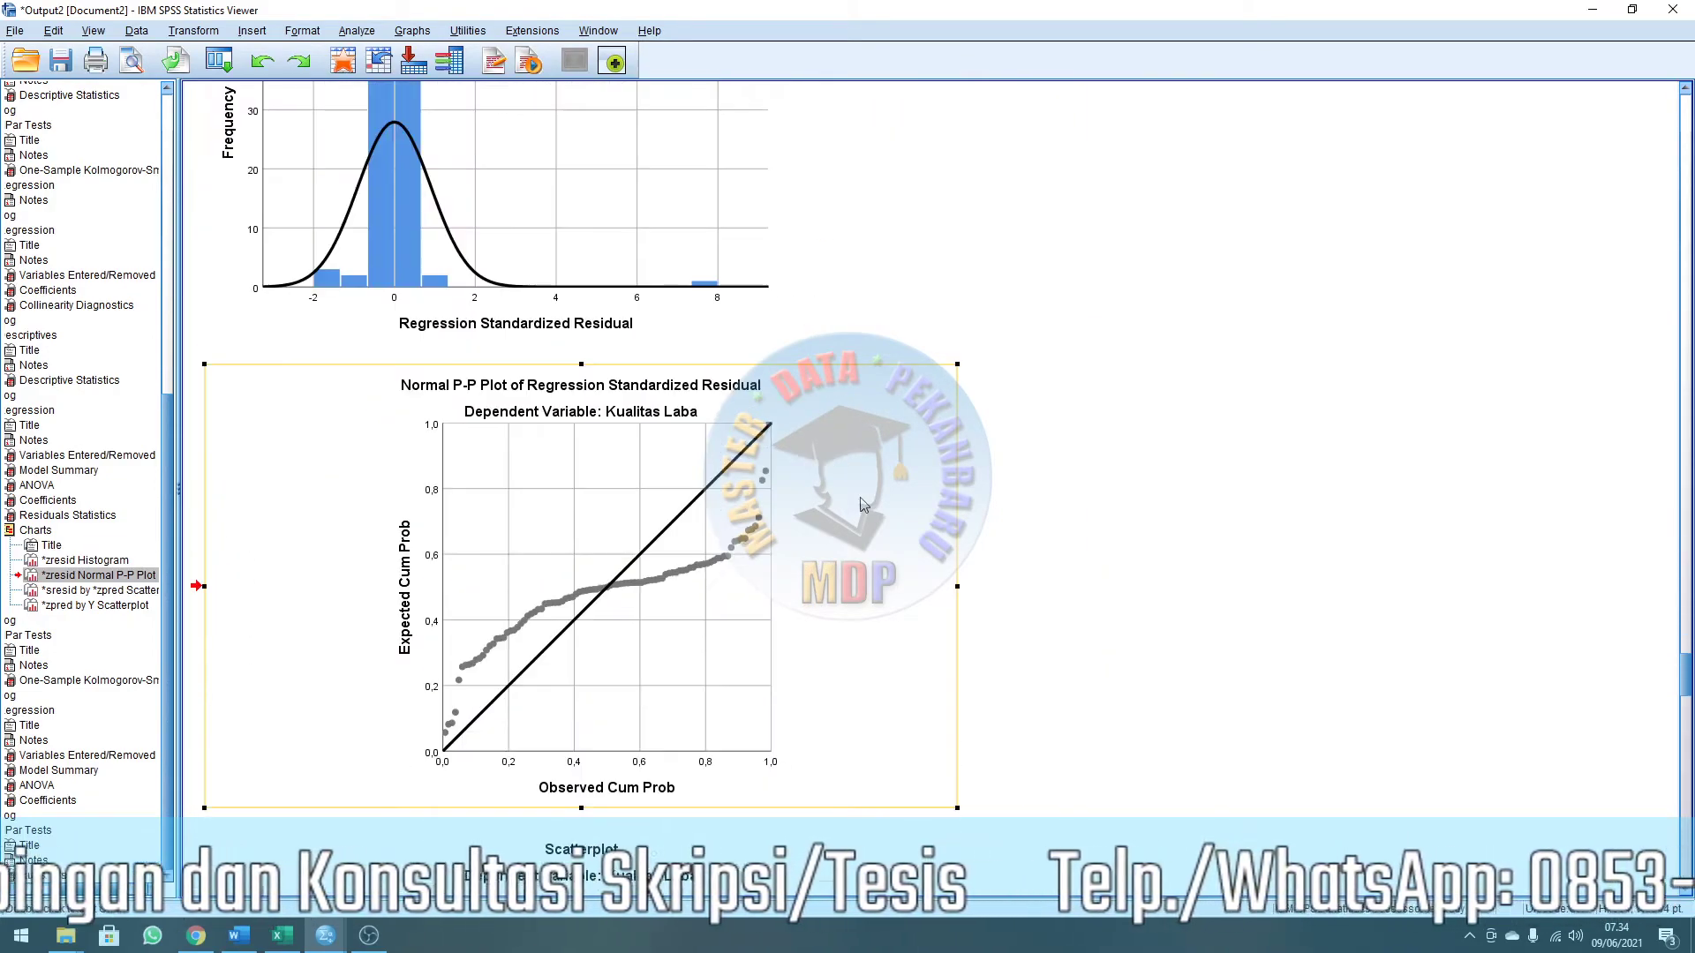
pyautogui.scroll(-15, 863, 503)
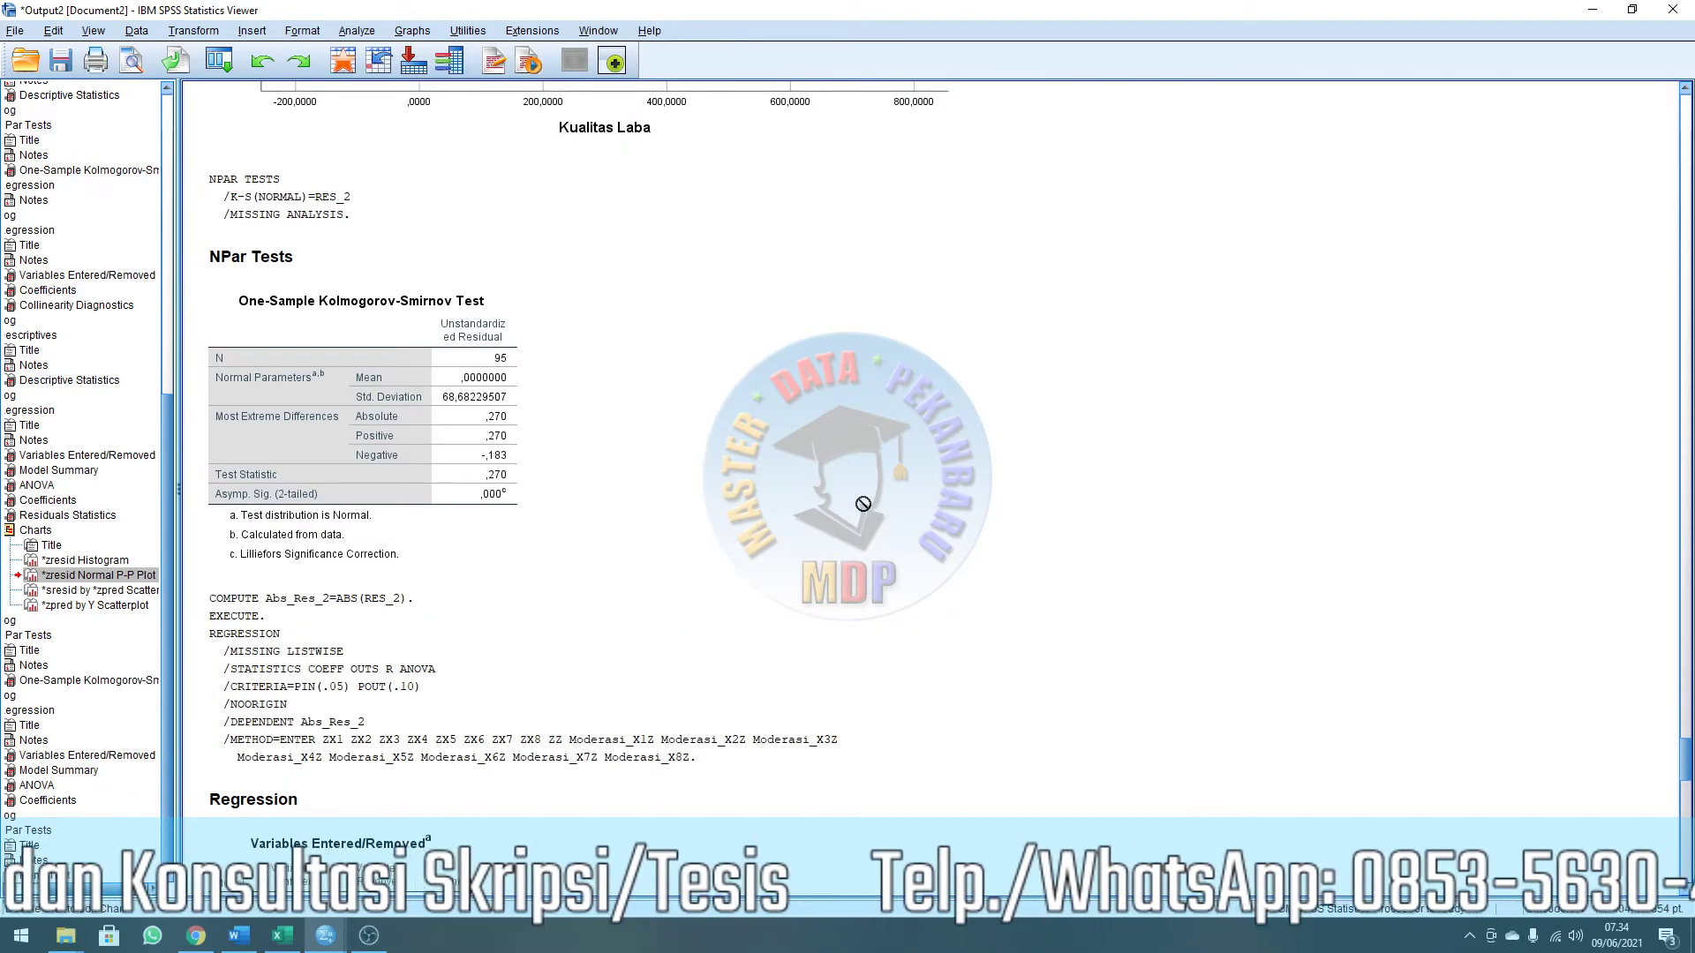
pyautogui.click(415, 413)
pyautogui.rightClick(371, 335)
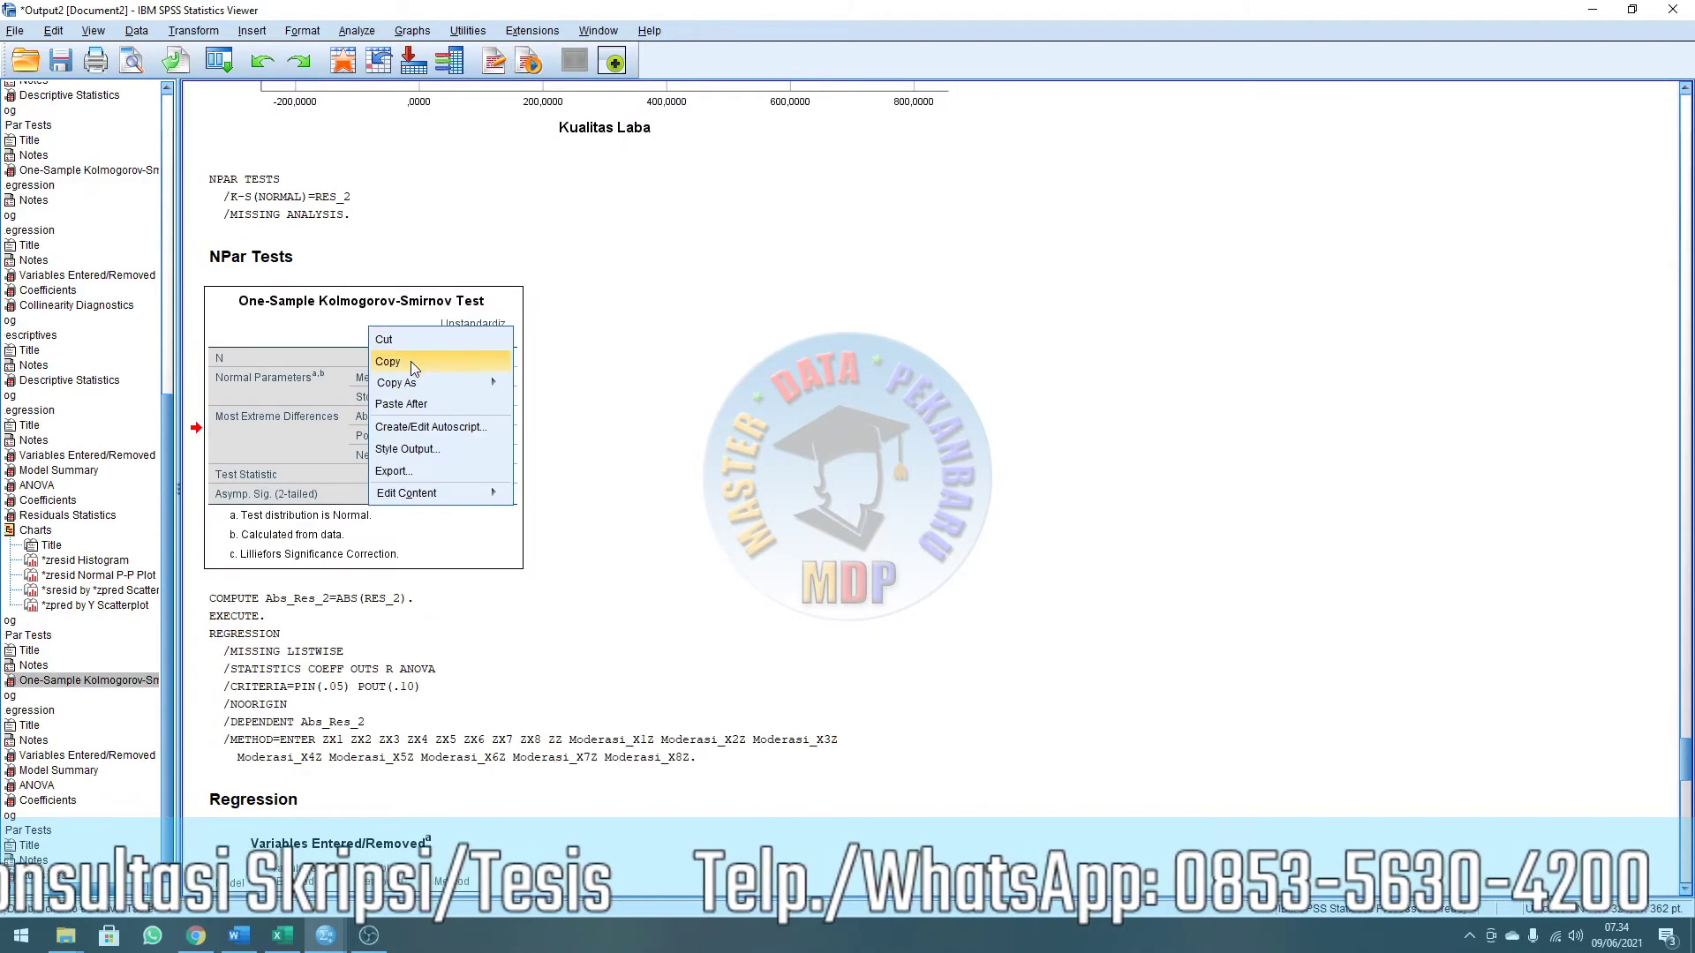
pyautogui.click(410, 360)
pyautogui.hotkey('alt', 'Tab')
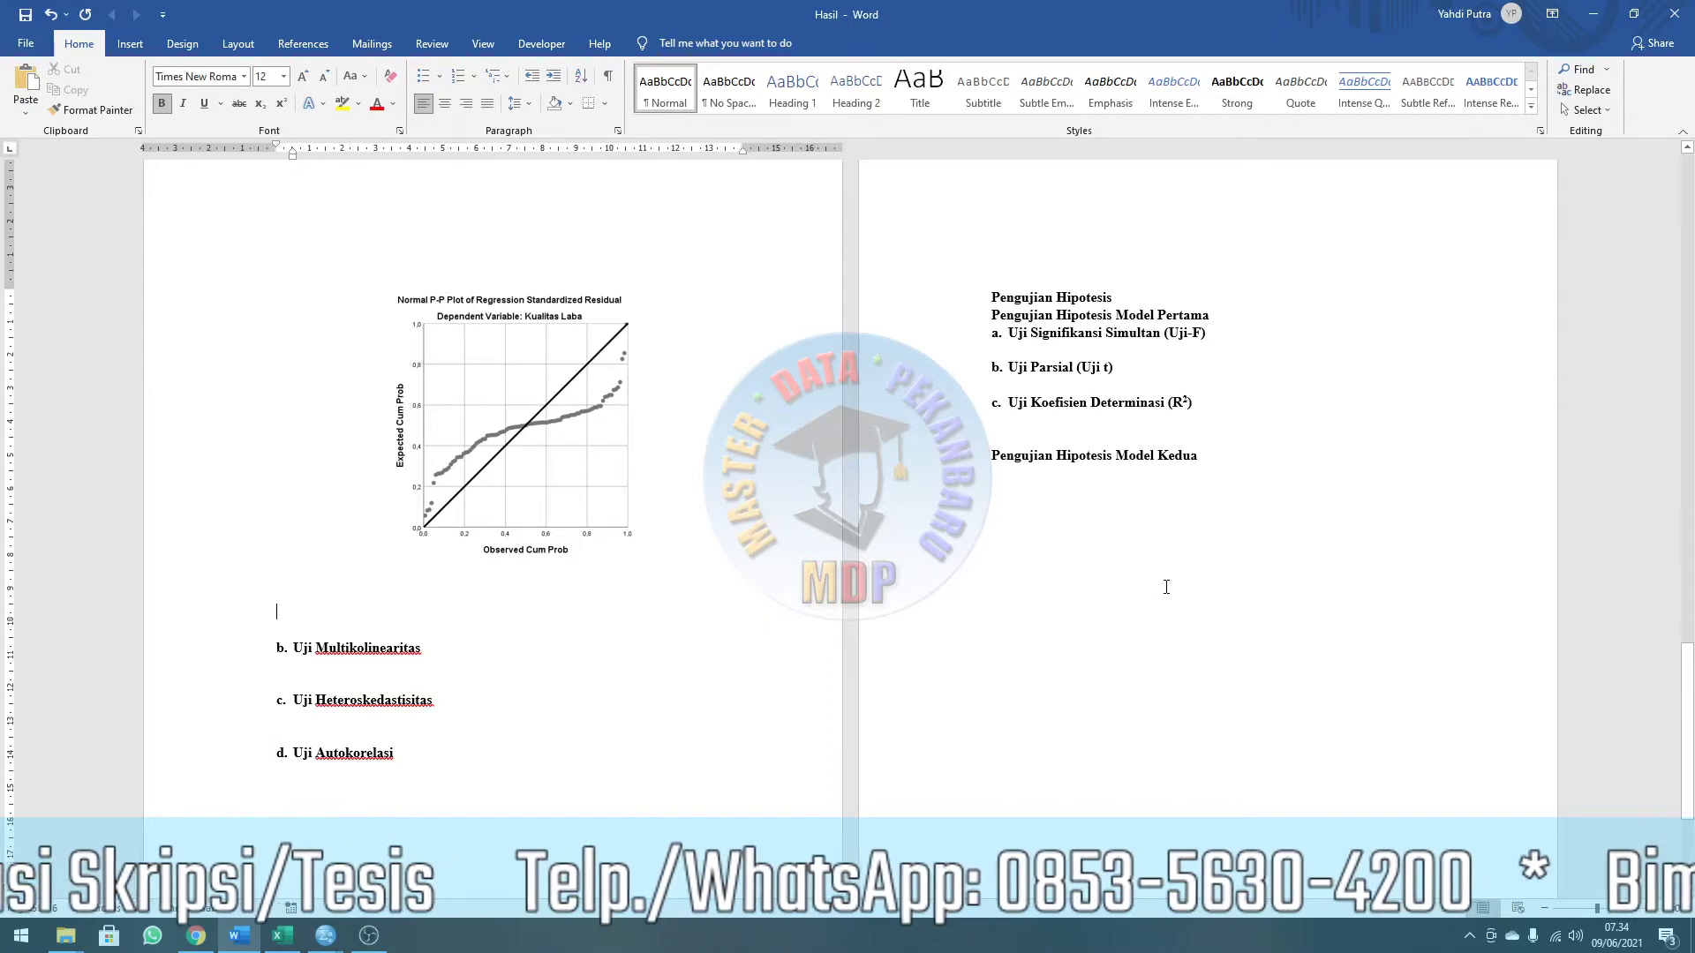
pyautogui.hotkey('ctrl', 'v')
pyautogui.scroll(-3, 1103, 547)
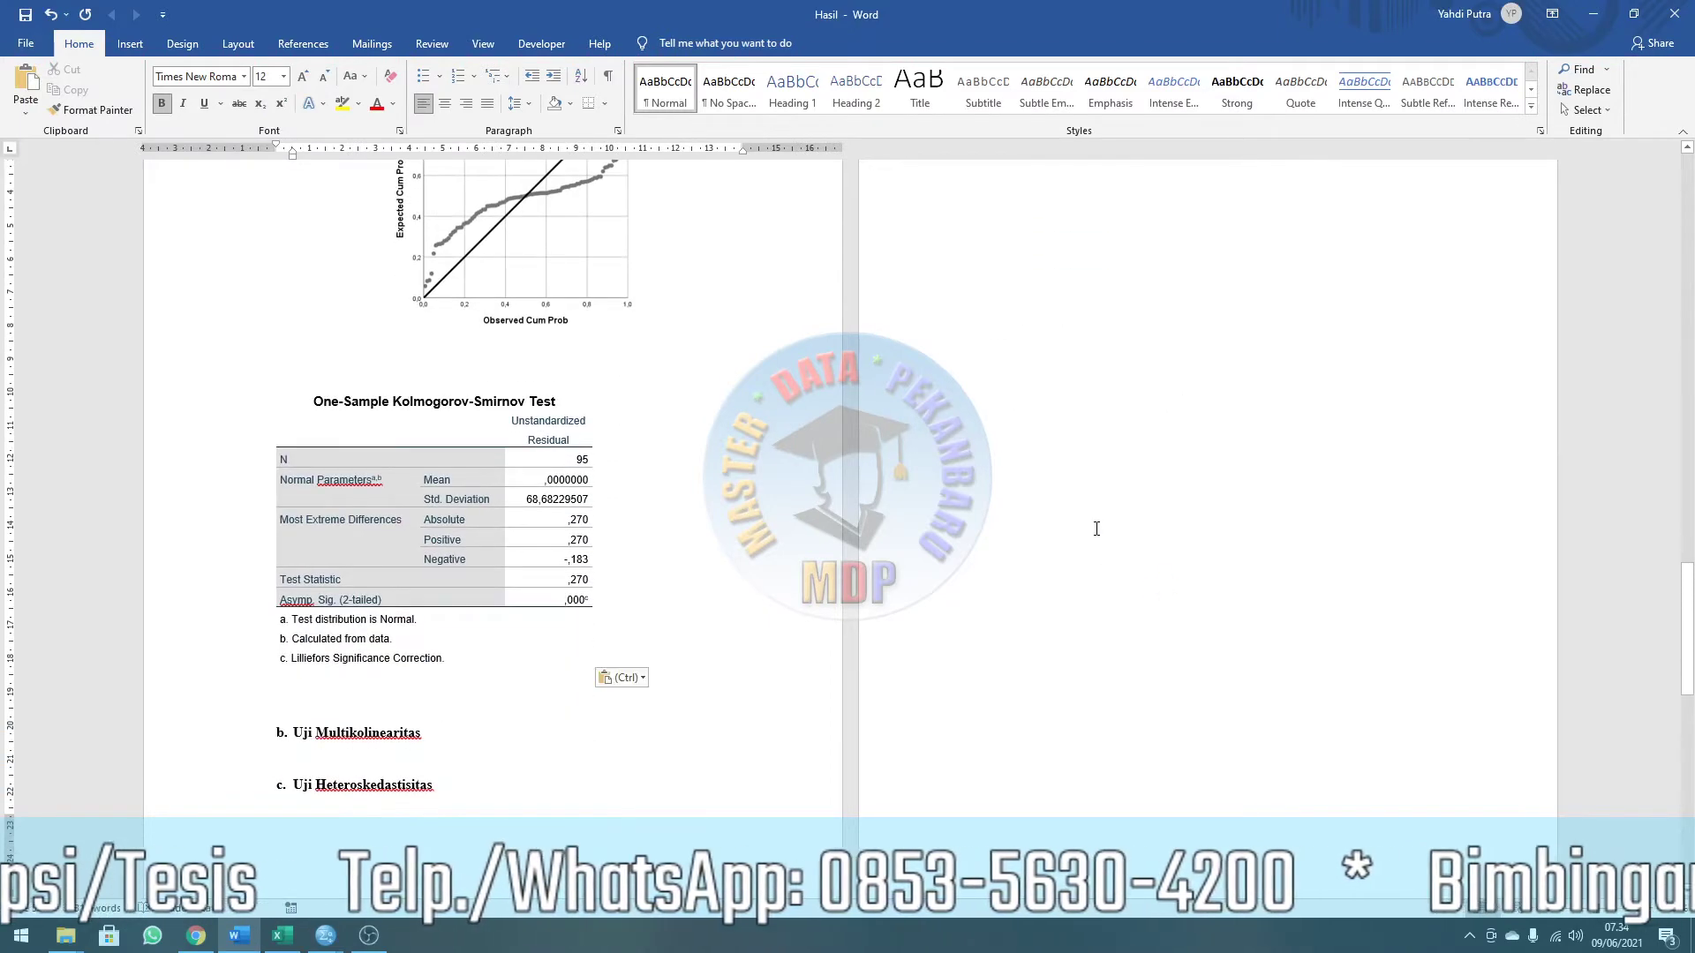
# Check the first model's Uji Multikolinearitas table in Word and look through the SPSS output for the second model's collinearity results.
pyautogui.hotkey('alt', 'Tab')
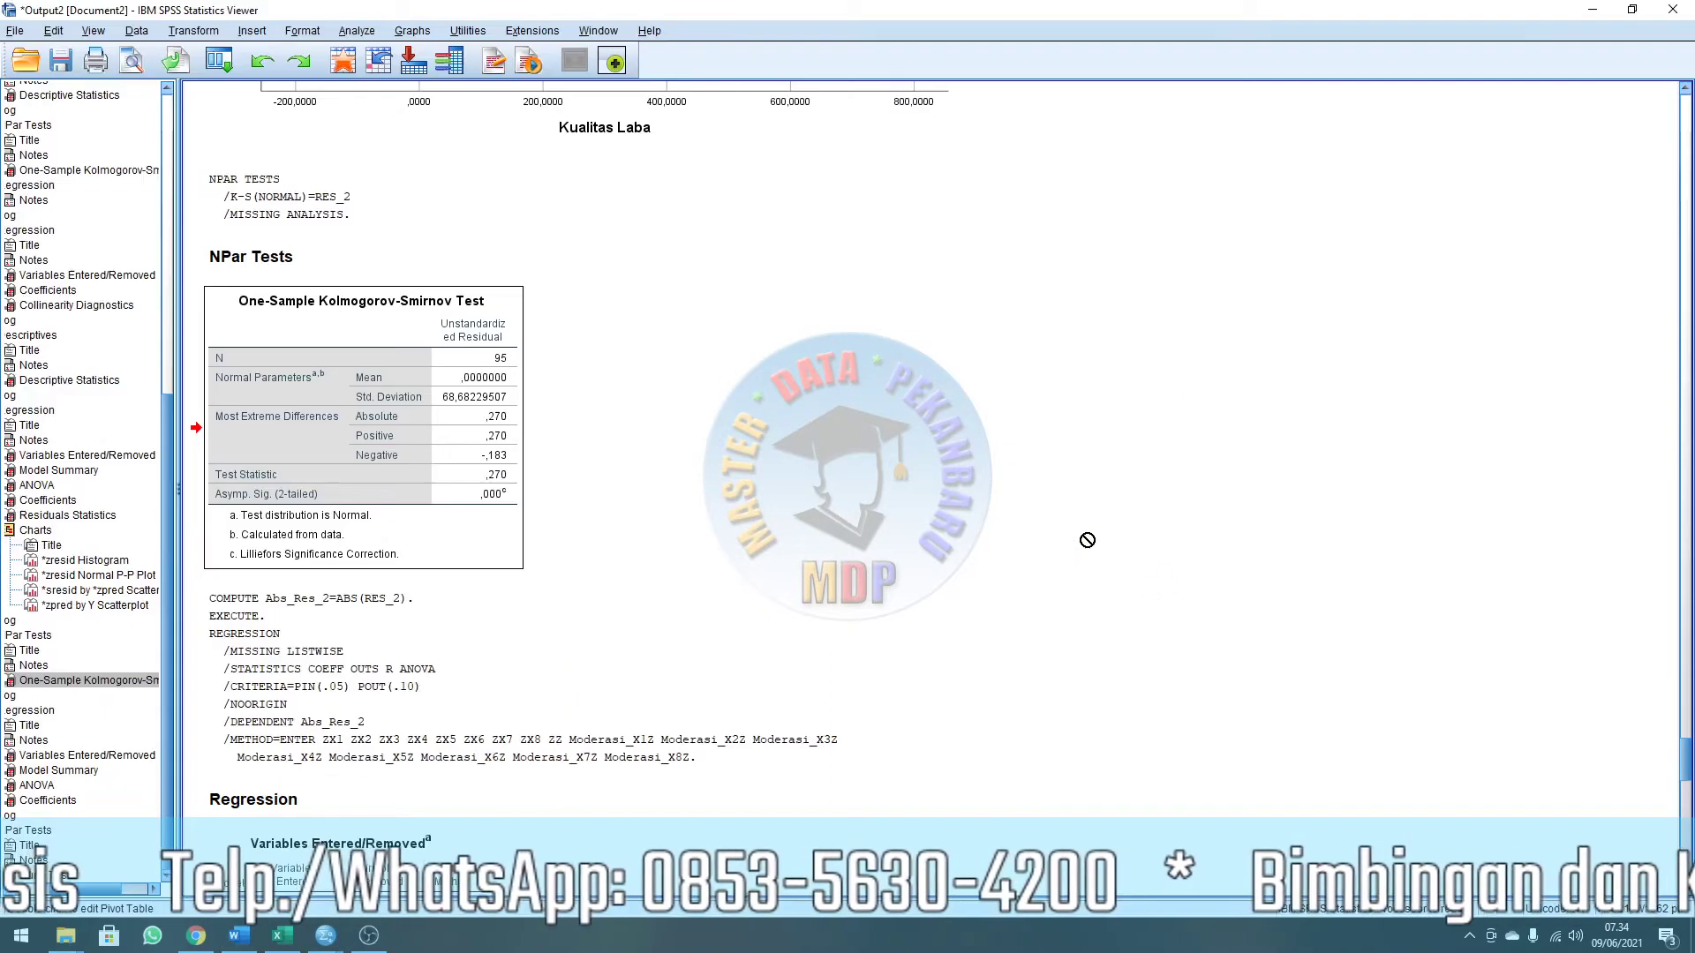
pyautogui.scroll(-3, 724, 571)
pyautogui.hotkey('alt', 'Tab')
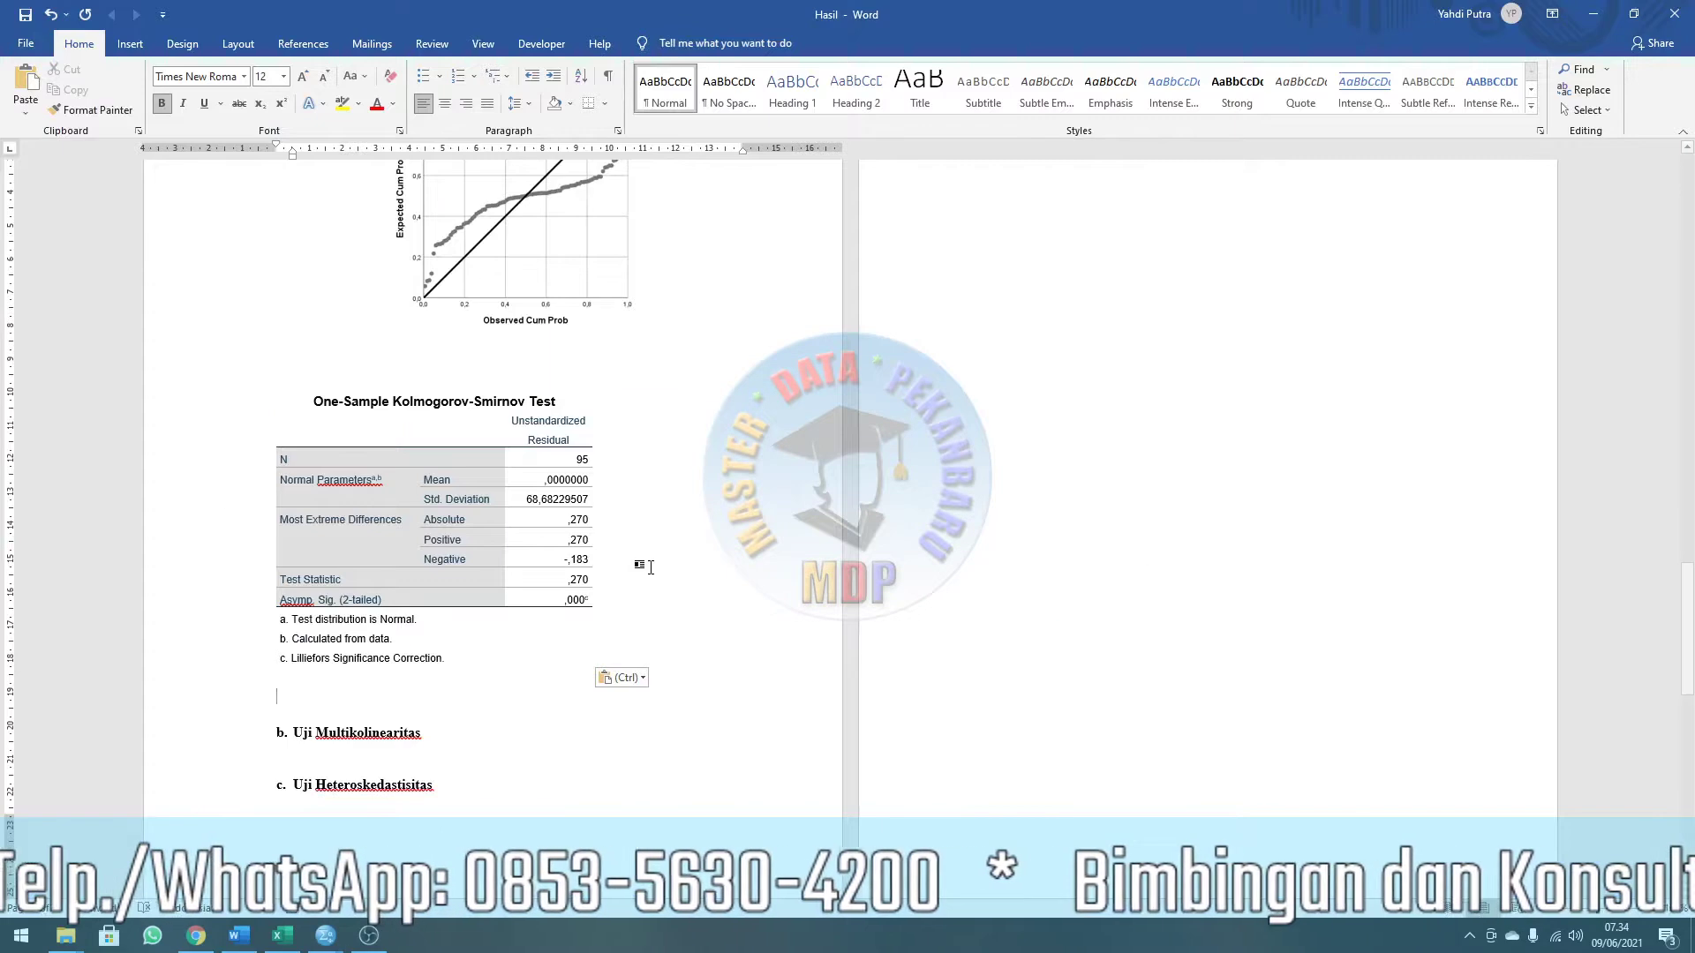
pyautogui.scroll(-2, 675, 554)
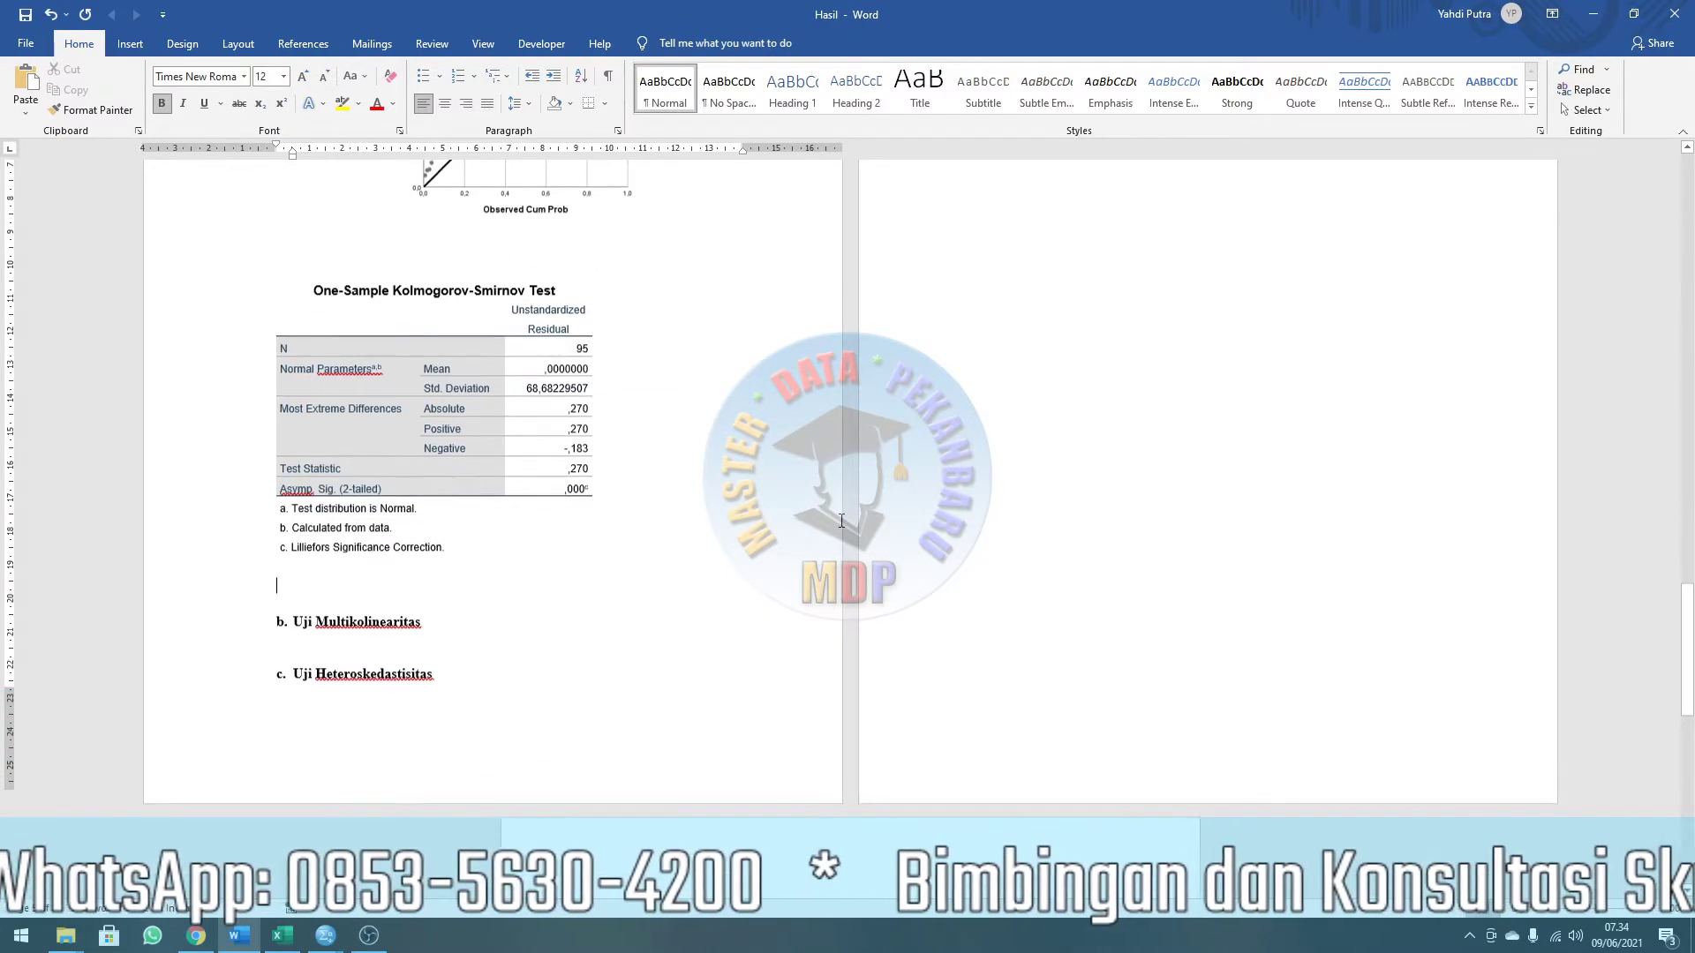
pyautogui.scroll(12, 845, 519)
pyautogui.scroll(15, 845, 519)
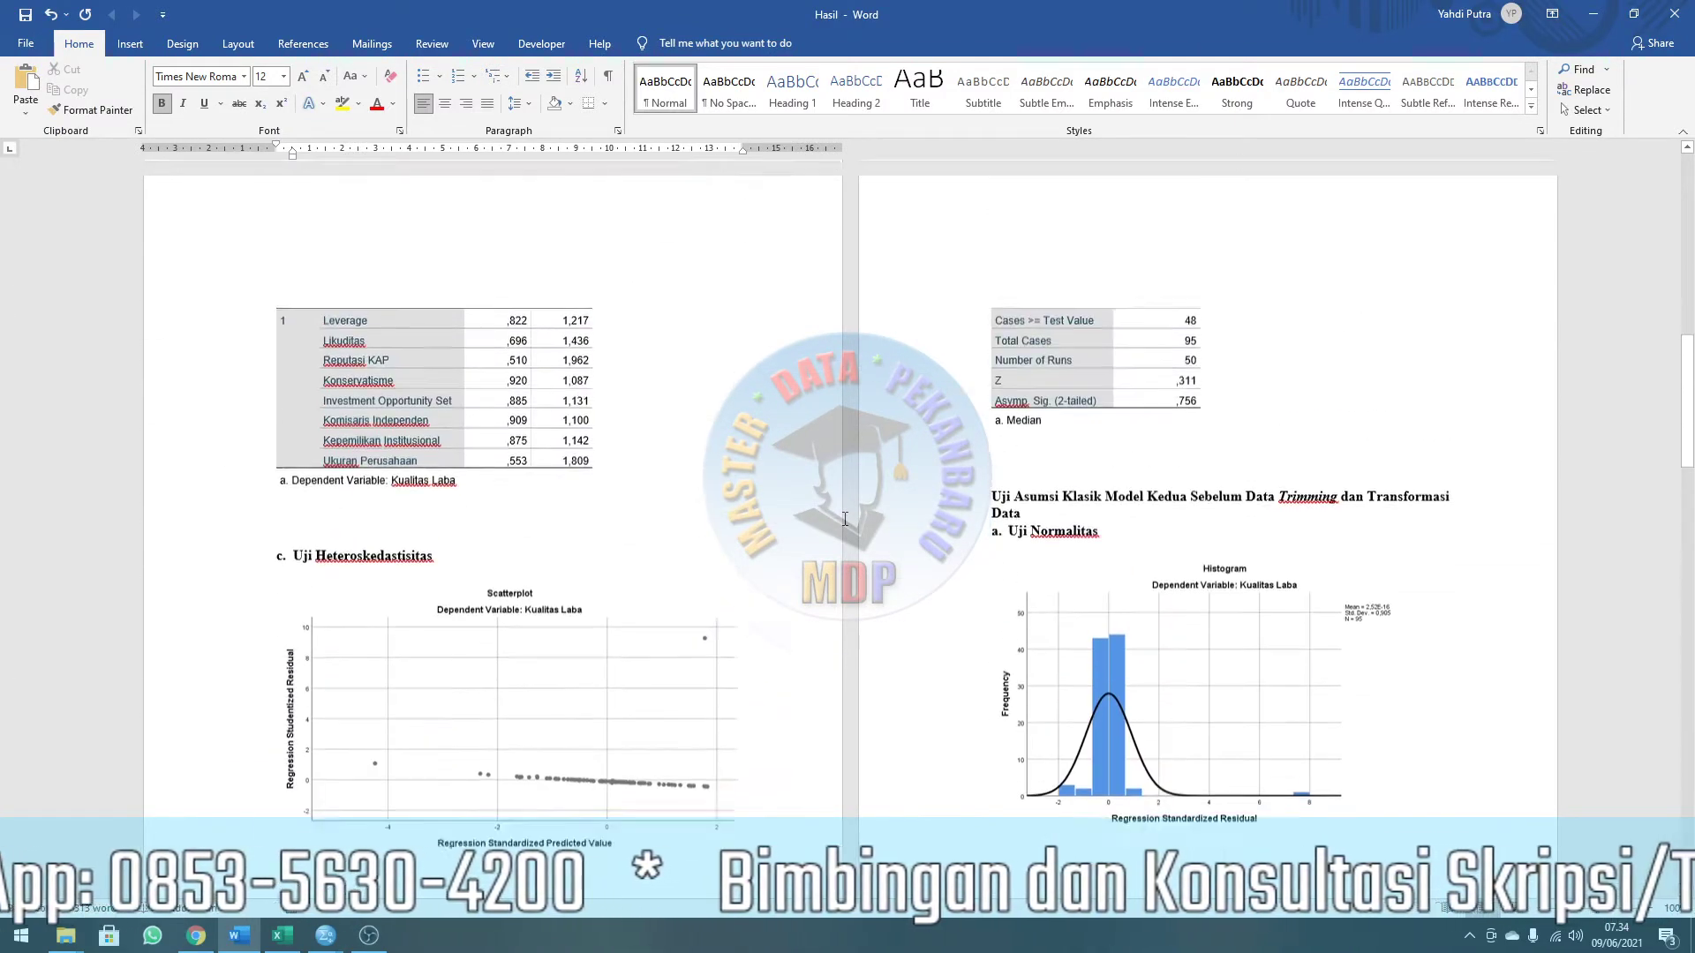
pyautogui.scroll(-10, 845, 519)
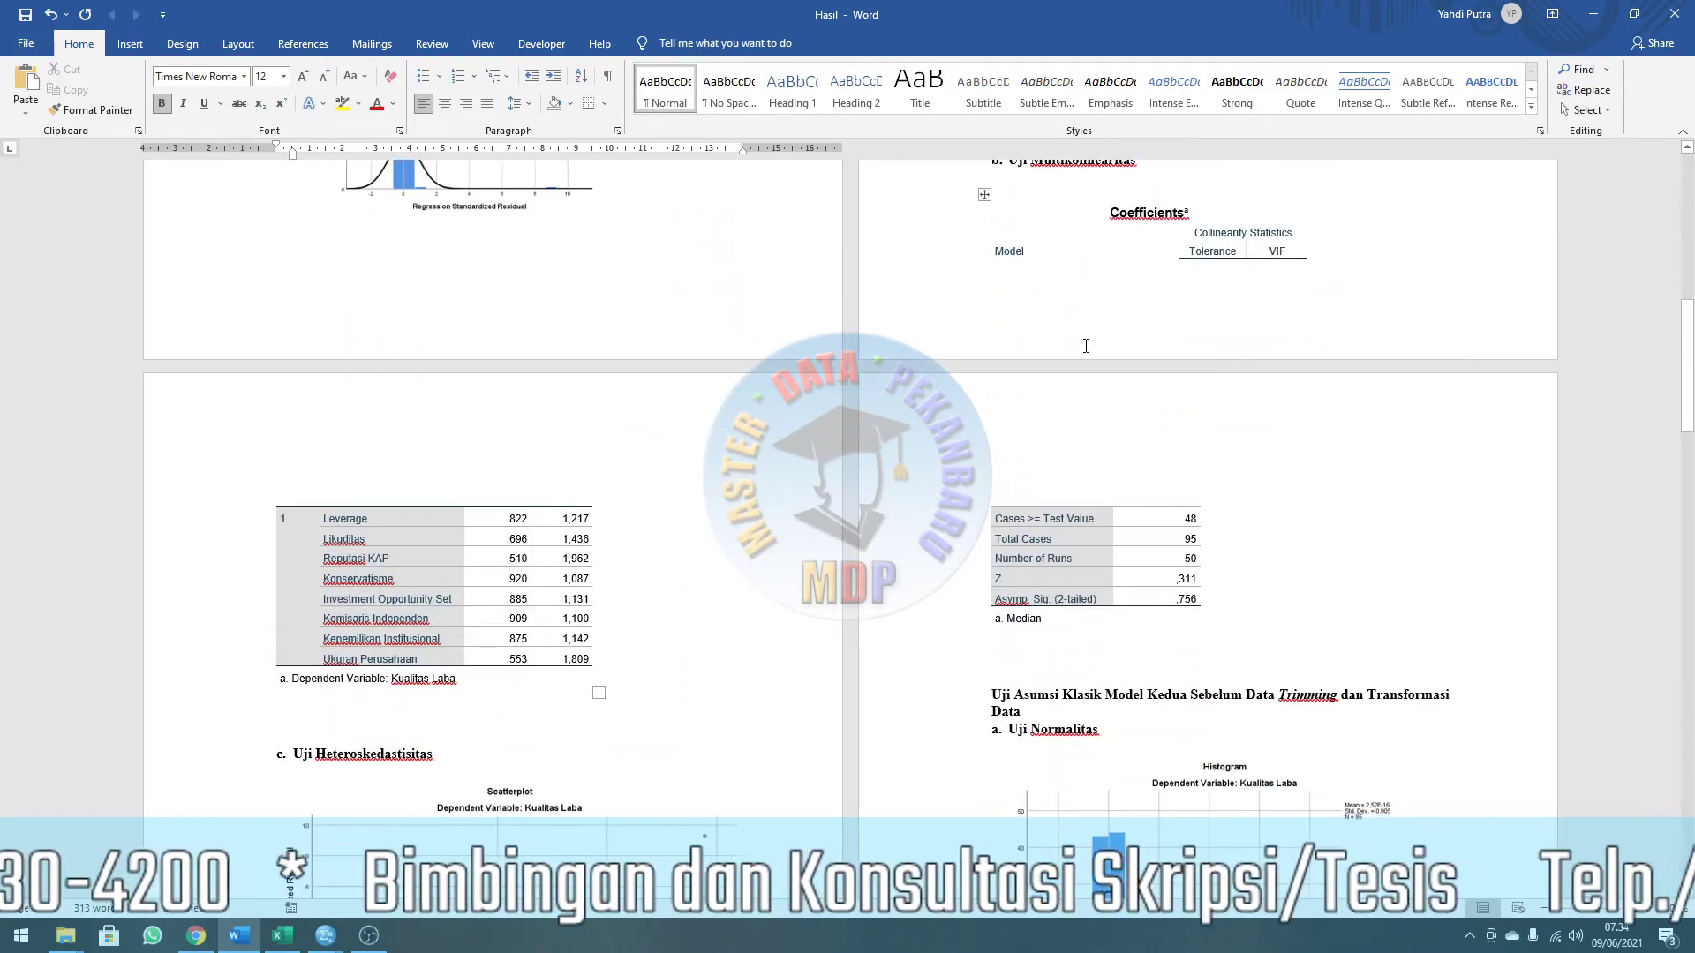
pyautogui.hotkey('alt', 'Tab')
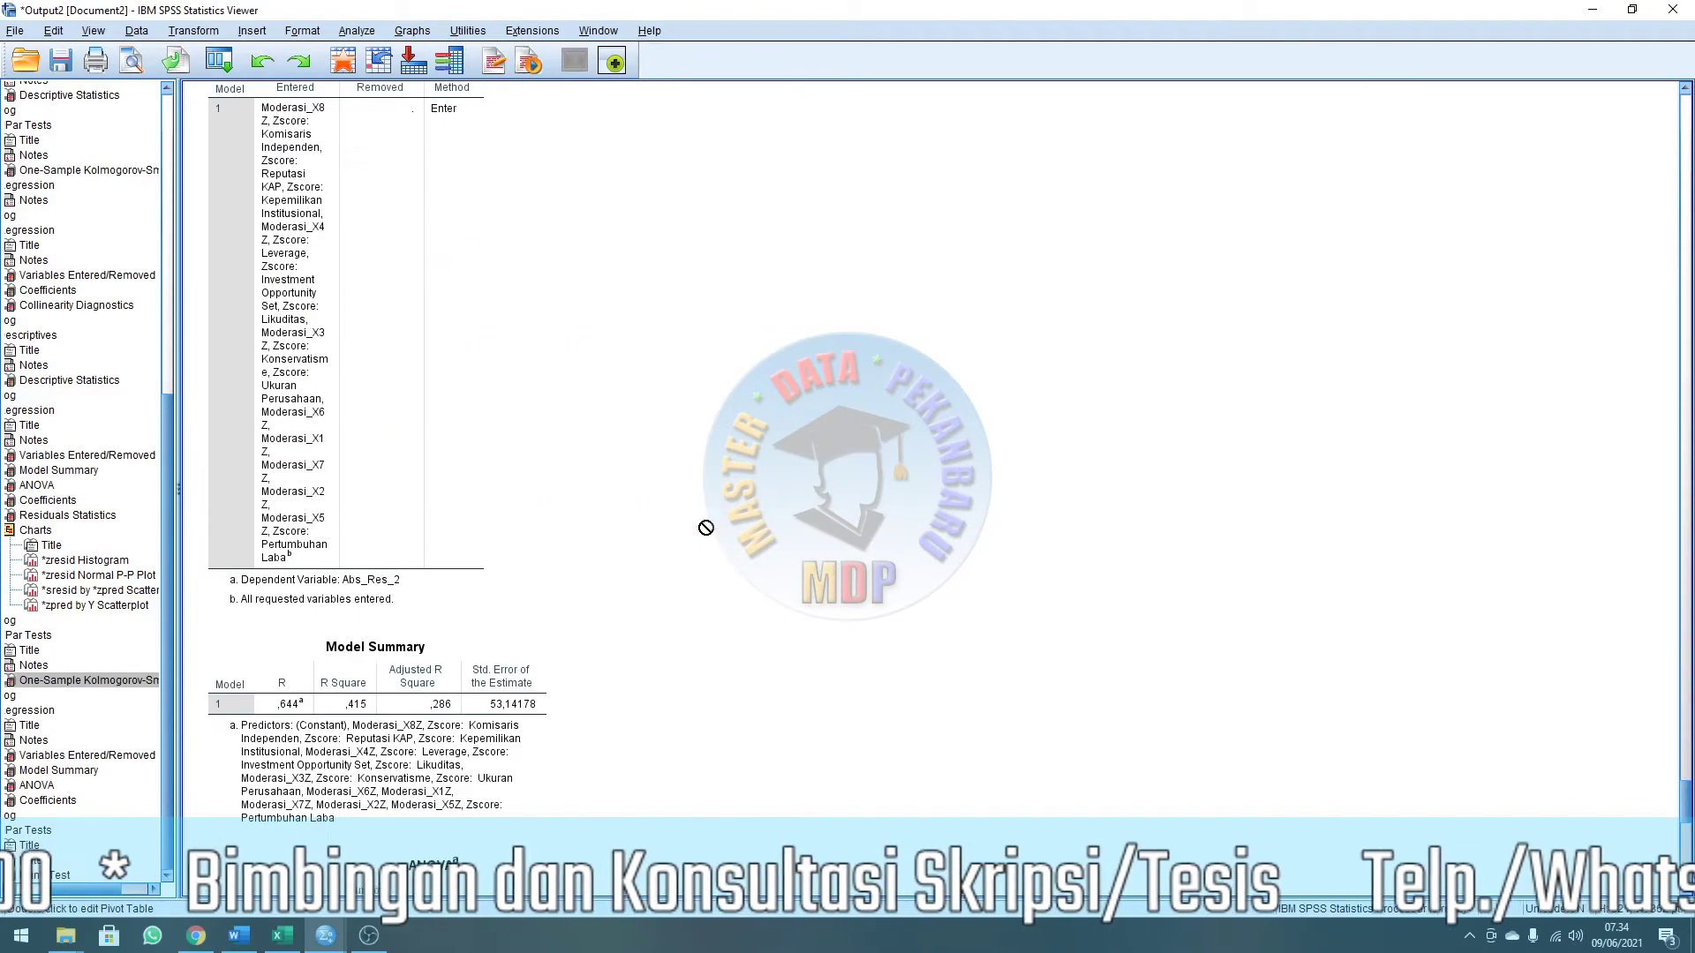
pyautogui.scroll(5, 730, 473)
pyautogui.scroll(-3, 605, 394)
pyautogui.scroll(-8, 606, 406)
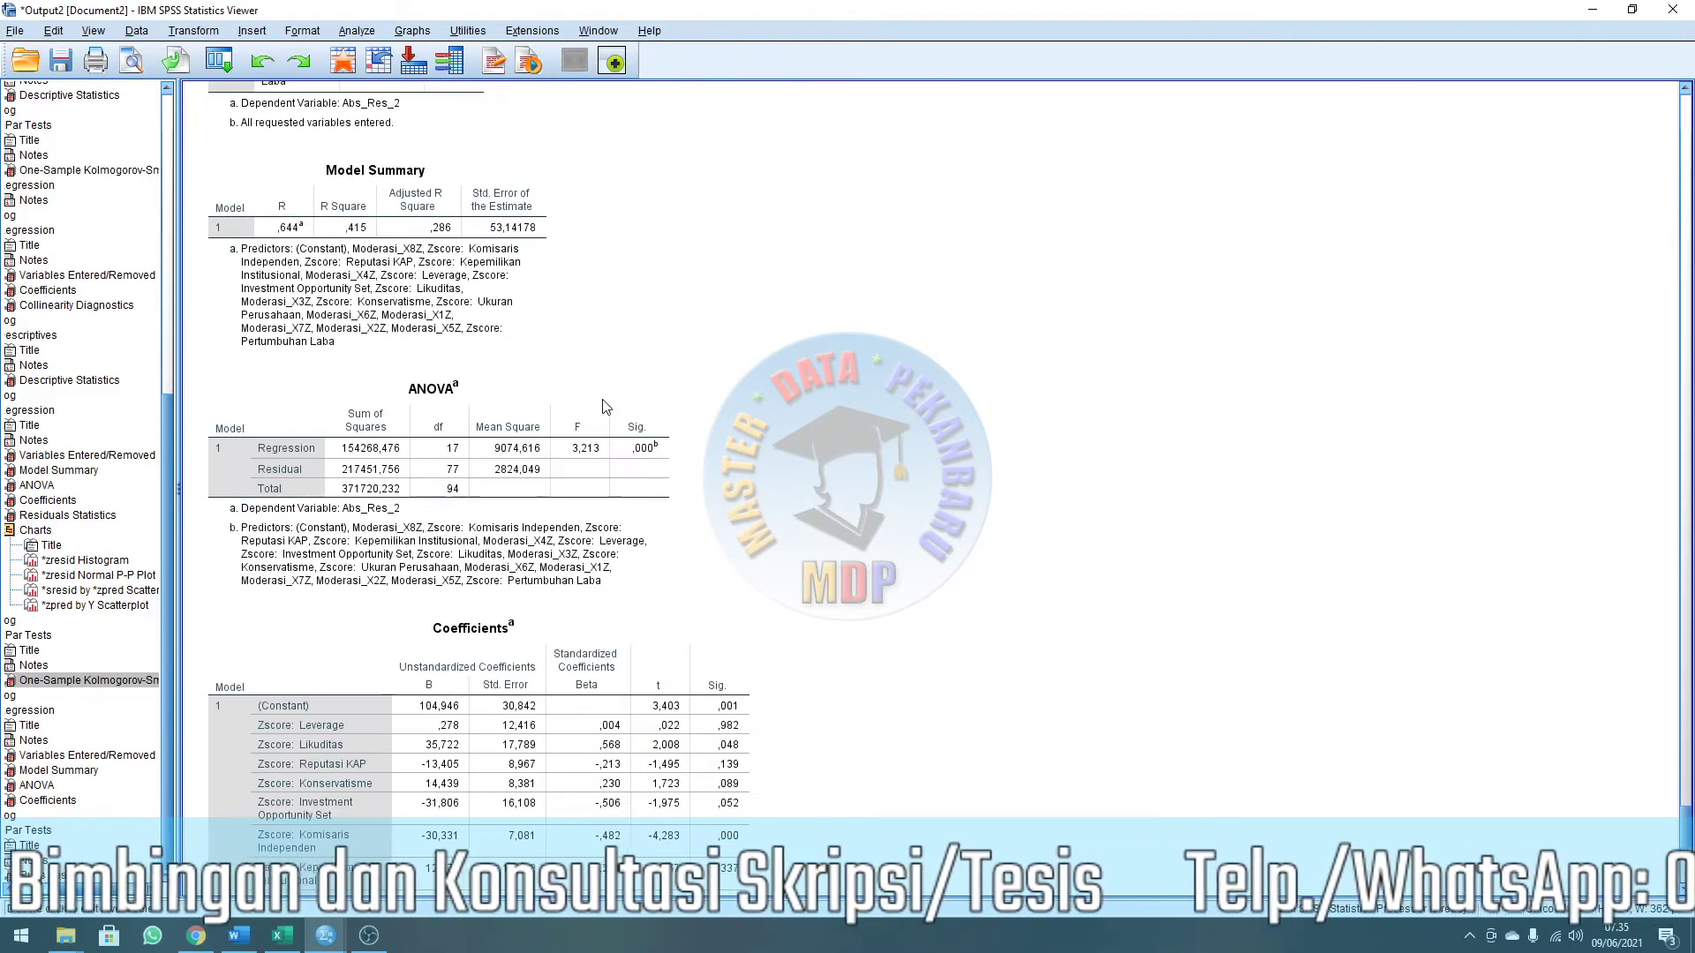
pyautogui.scroll(-15, 605, 406)
pyautogui.scroll(5, 606, 406)
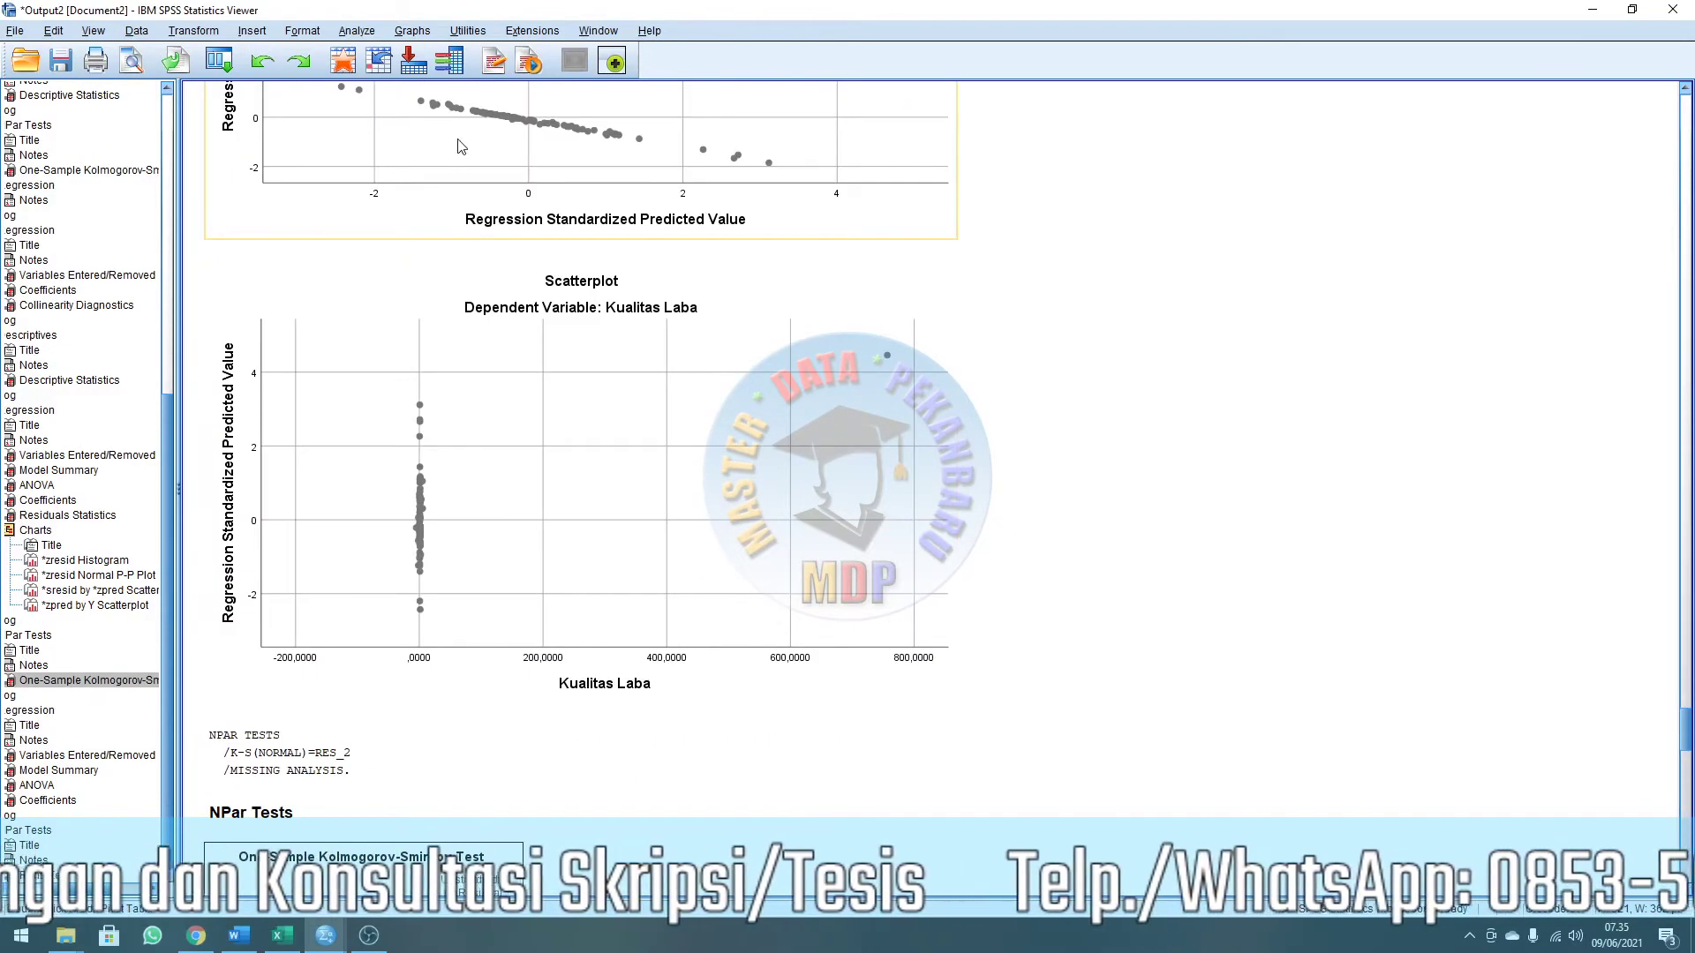
# Open a linear regression in SPSS, reset its previous settings and set Kualitas Laba [Y] as the dependent variable.
pyautogui.click(356, 31)
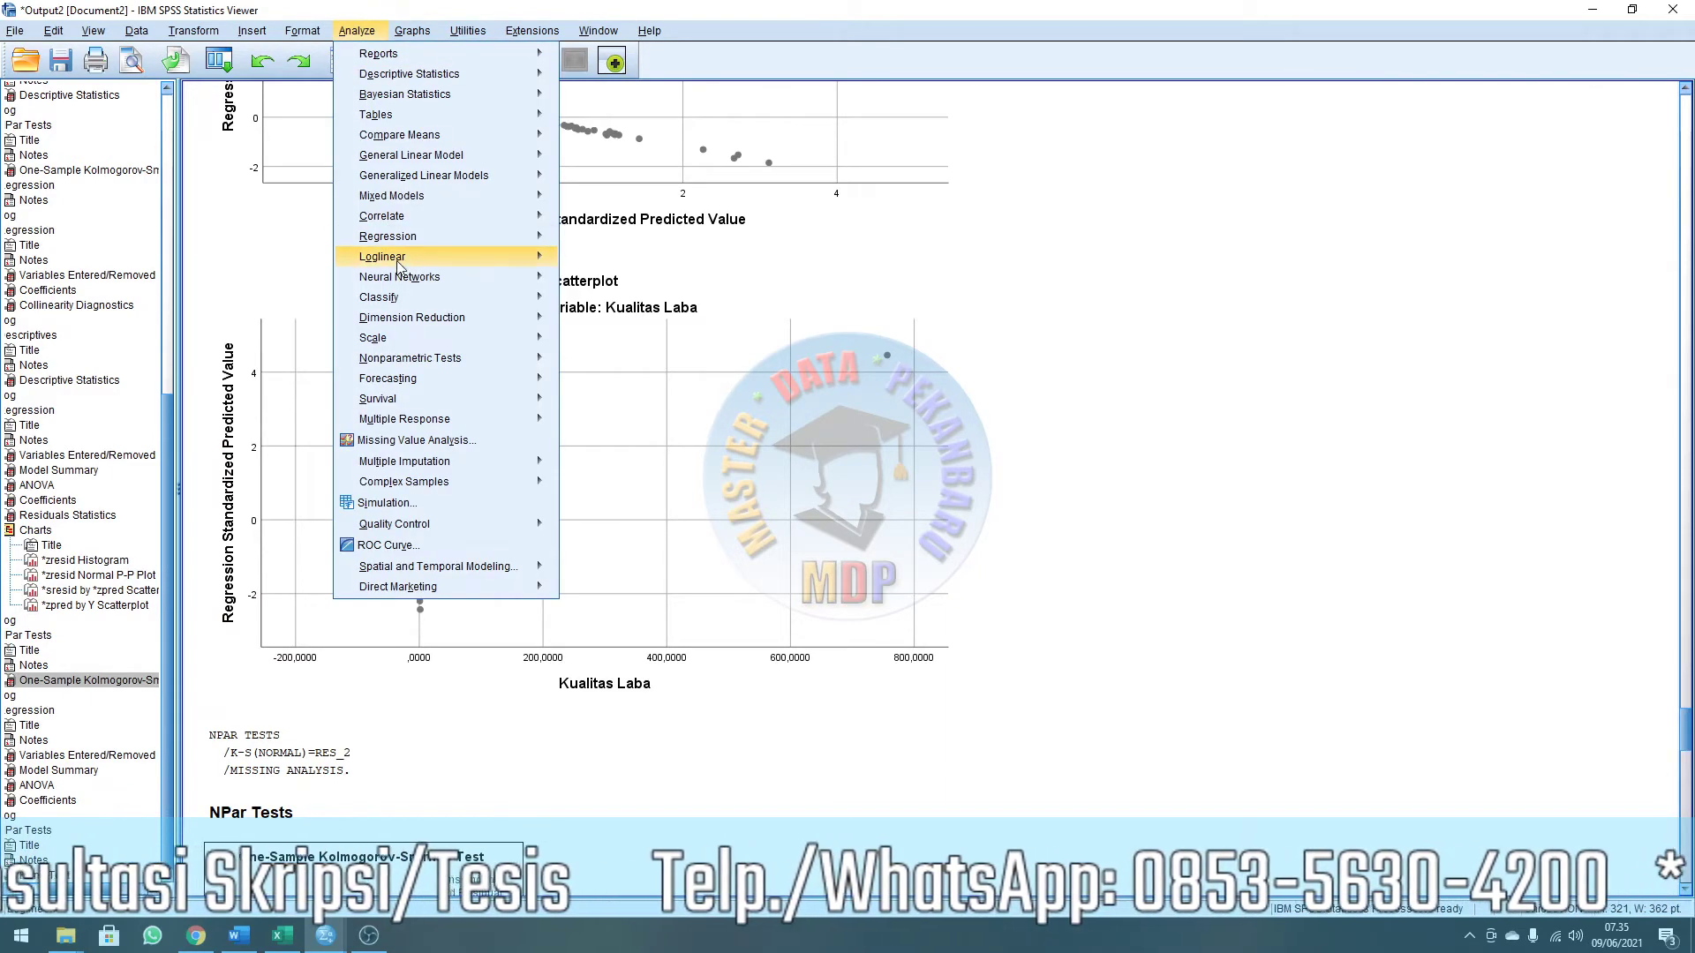
pyautogui.moveTo(436, 241)
pyautogui.click(622, 257)
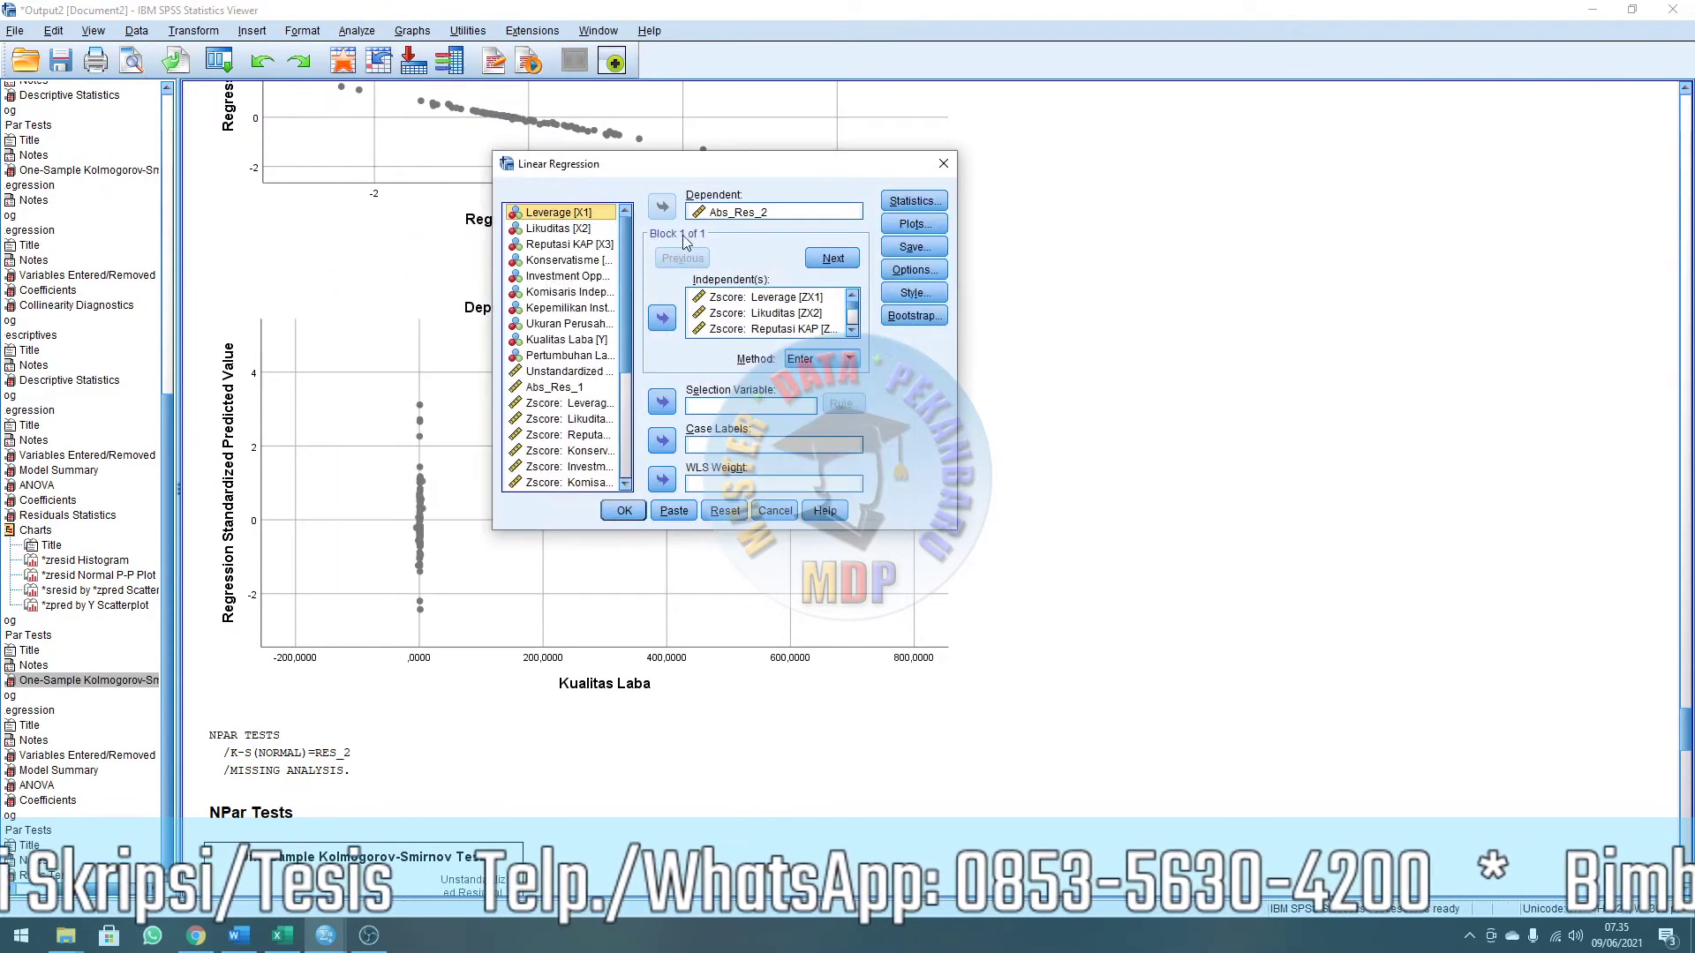
pyautogui.click(722, 513)
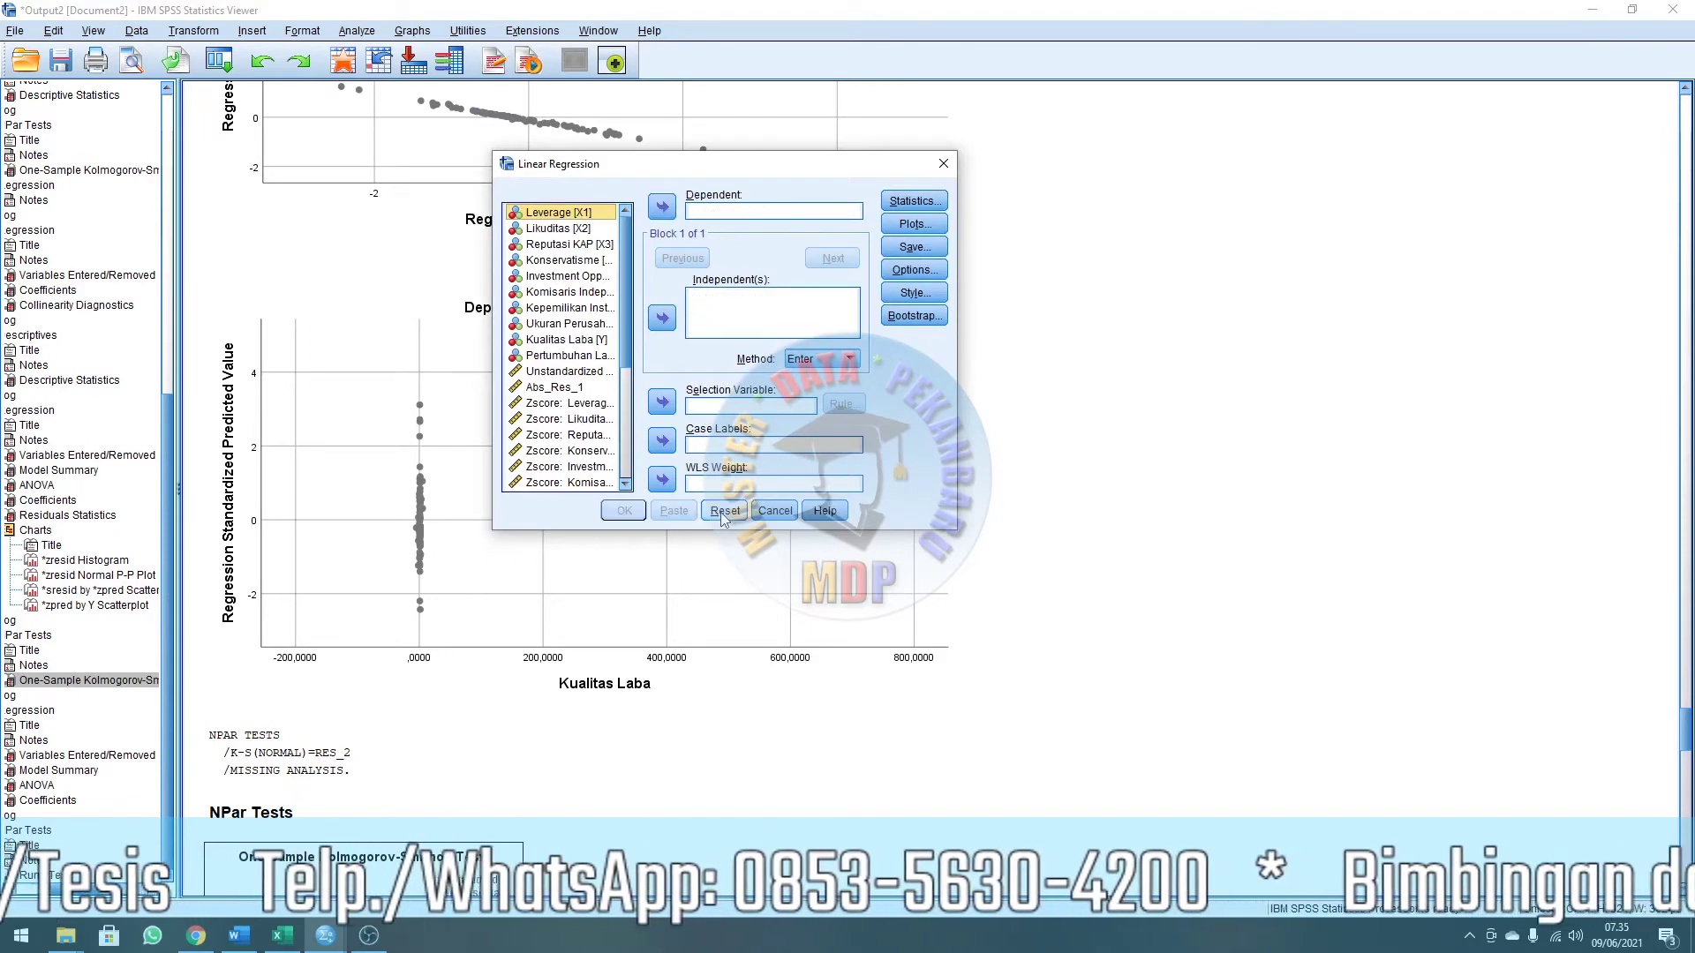
pyautogui.click(600, 340)
pyautogui.click(663, 207)
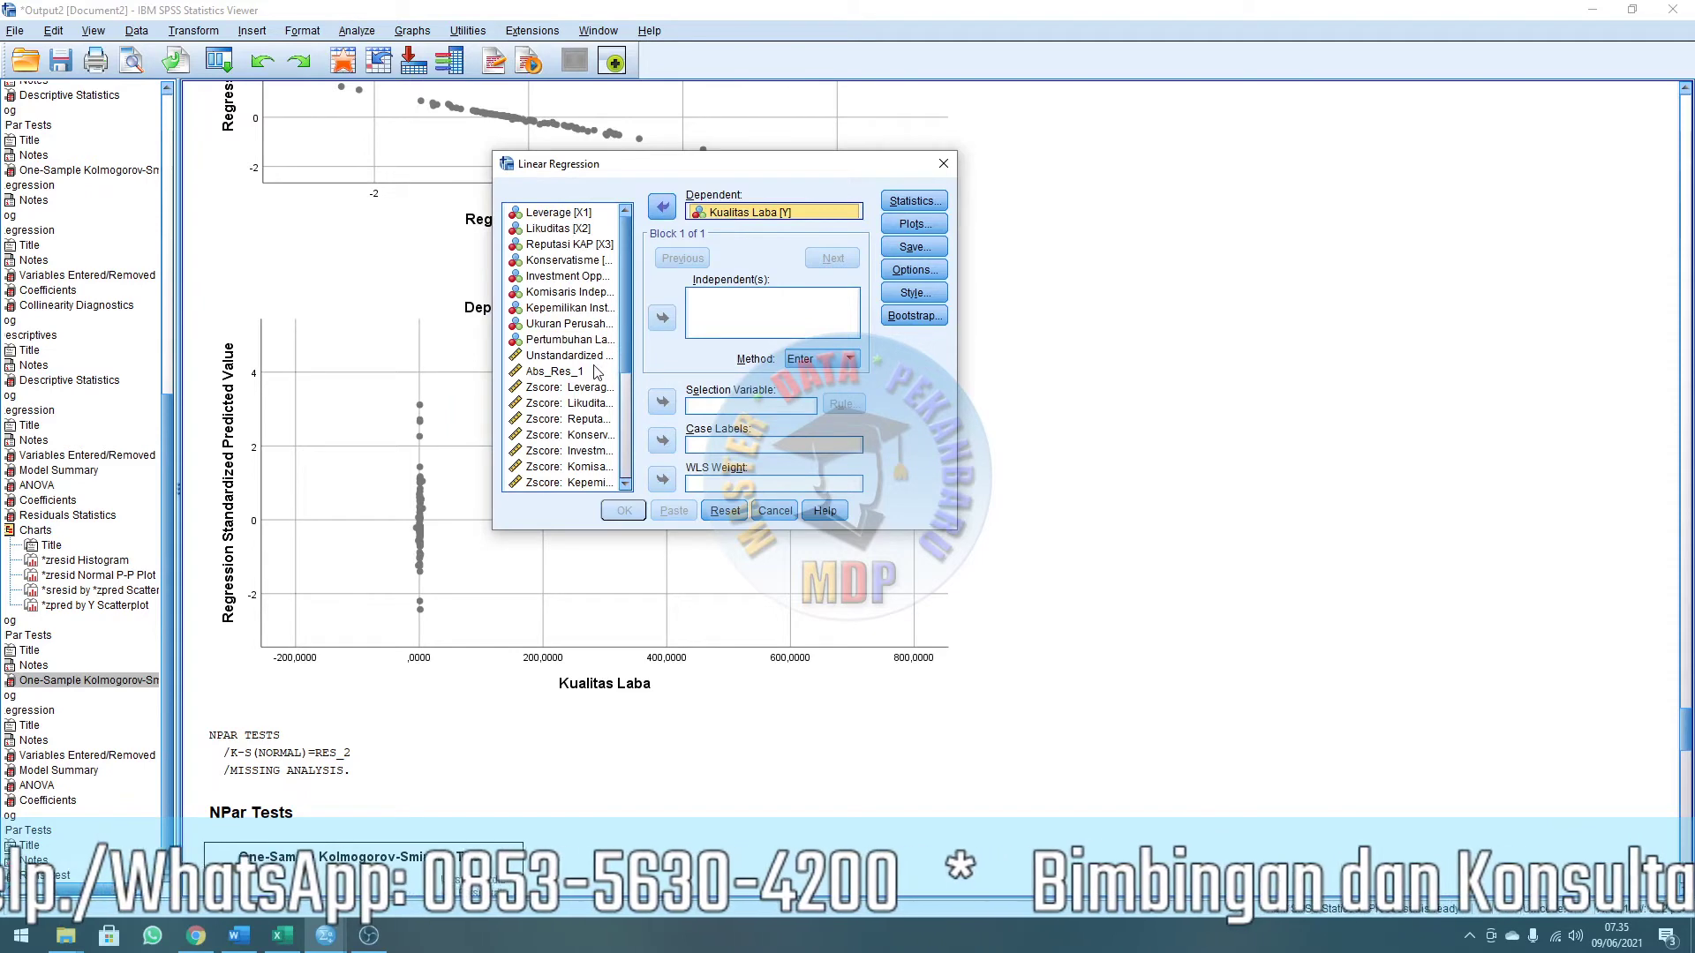
# Add all the Zscore variables, from Leverage through Pertumbuhan Laba, and Moderasi_X1Z to Moderasi_X8Z as independent variables.
pyautogui.scroll(-3, 600, 344)
pyautogui.click(588, 246)
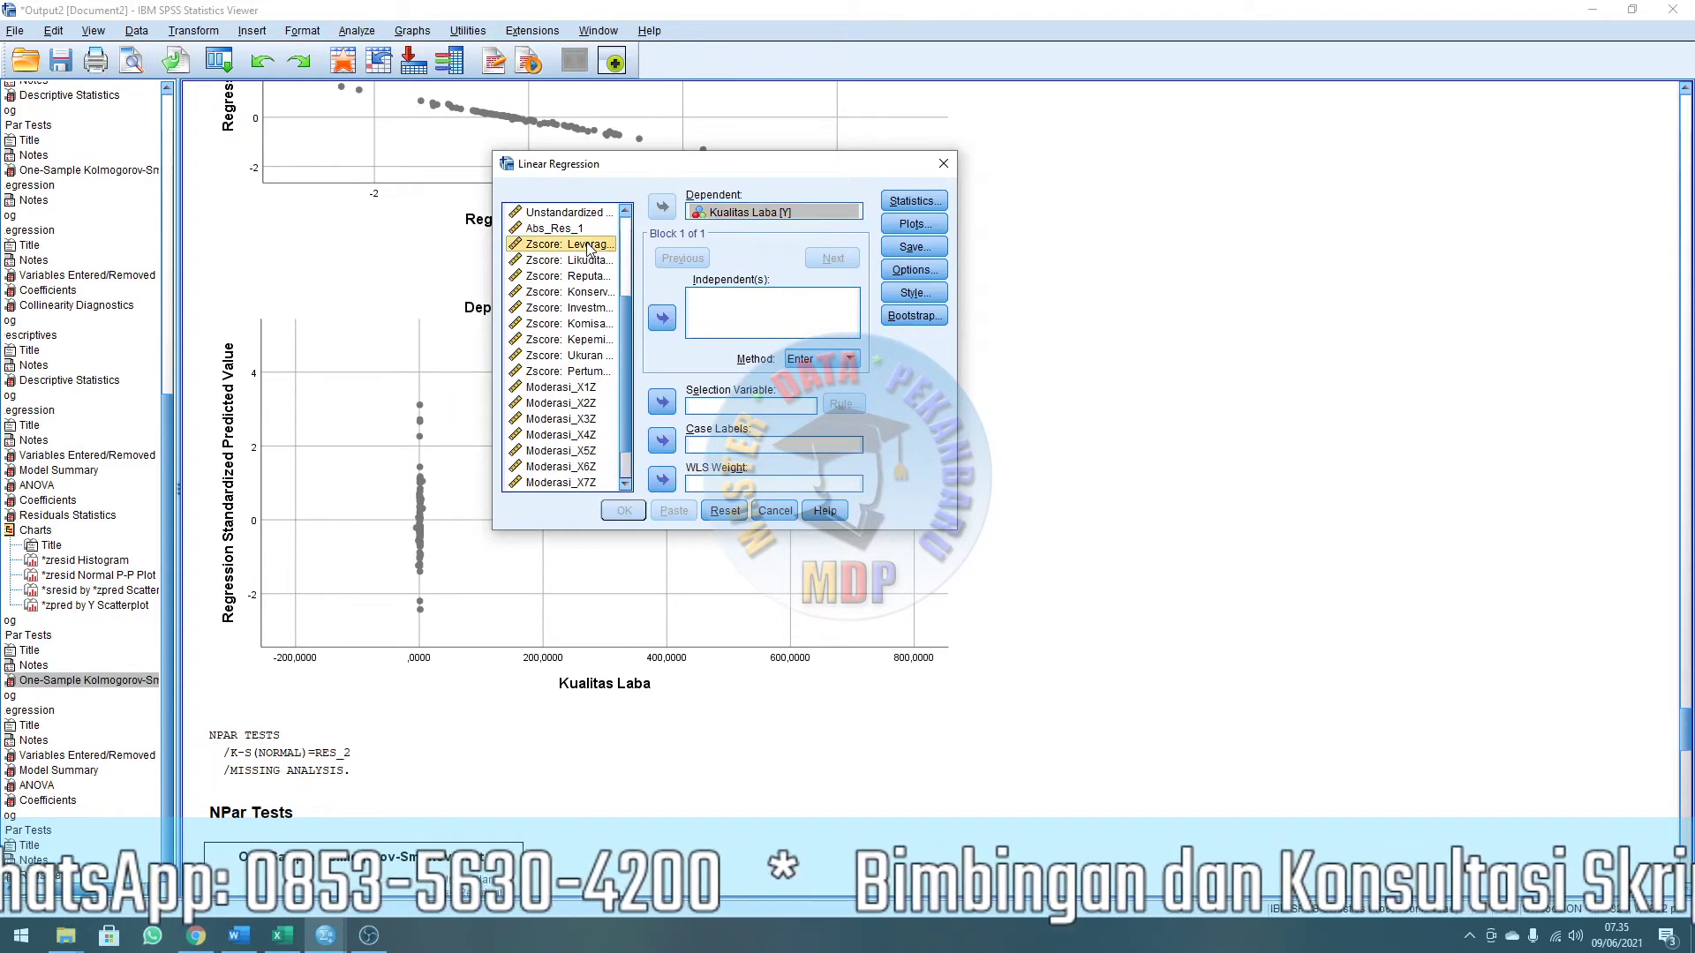
pyautogui.scroll(-1, 584, 427)
pyautogui.keyDown('shift'); pyautogui.click(583, 452); pyautogui.keyUp('shift')
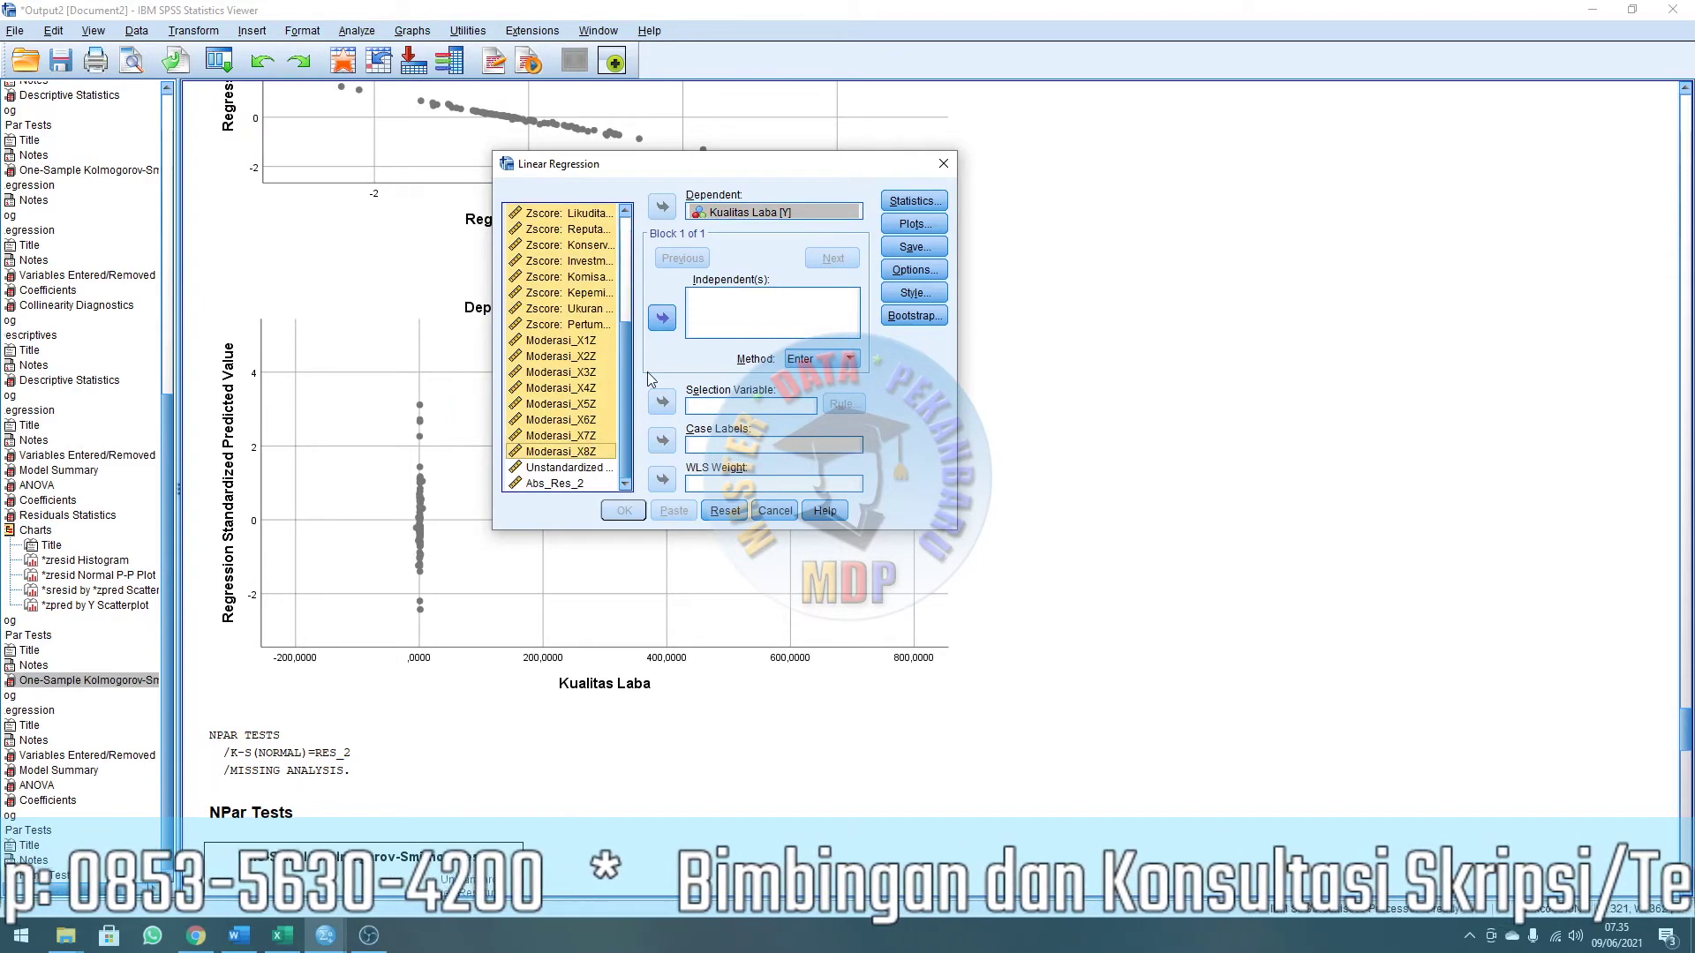
pyautogui.scroll(2, 579, 328)
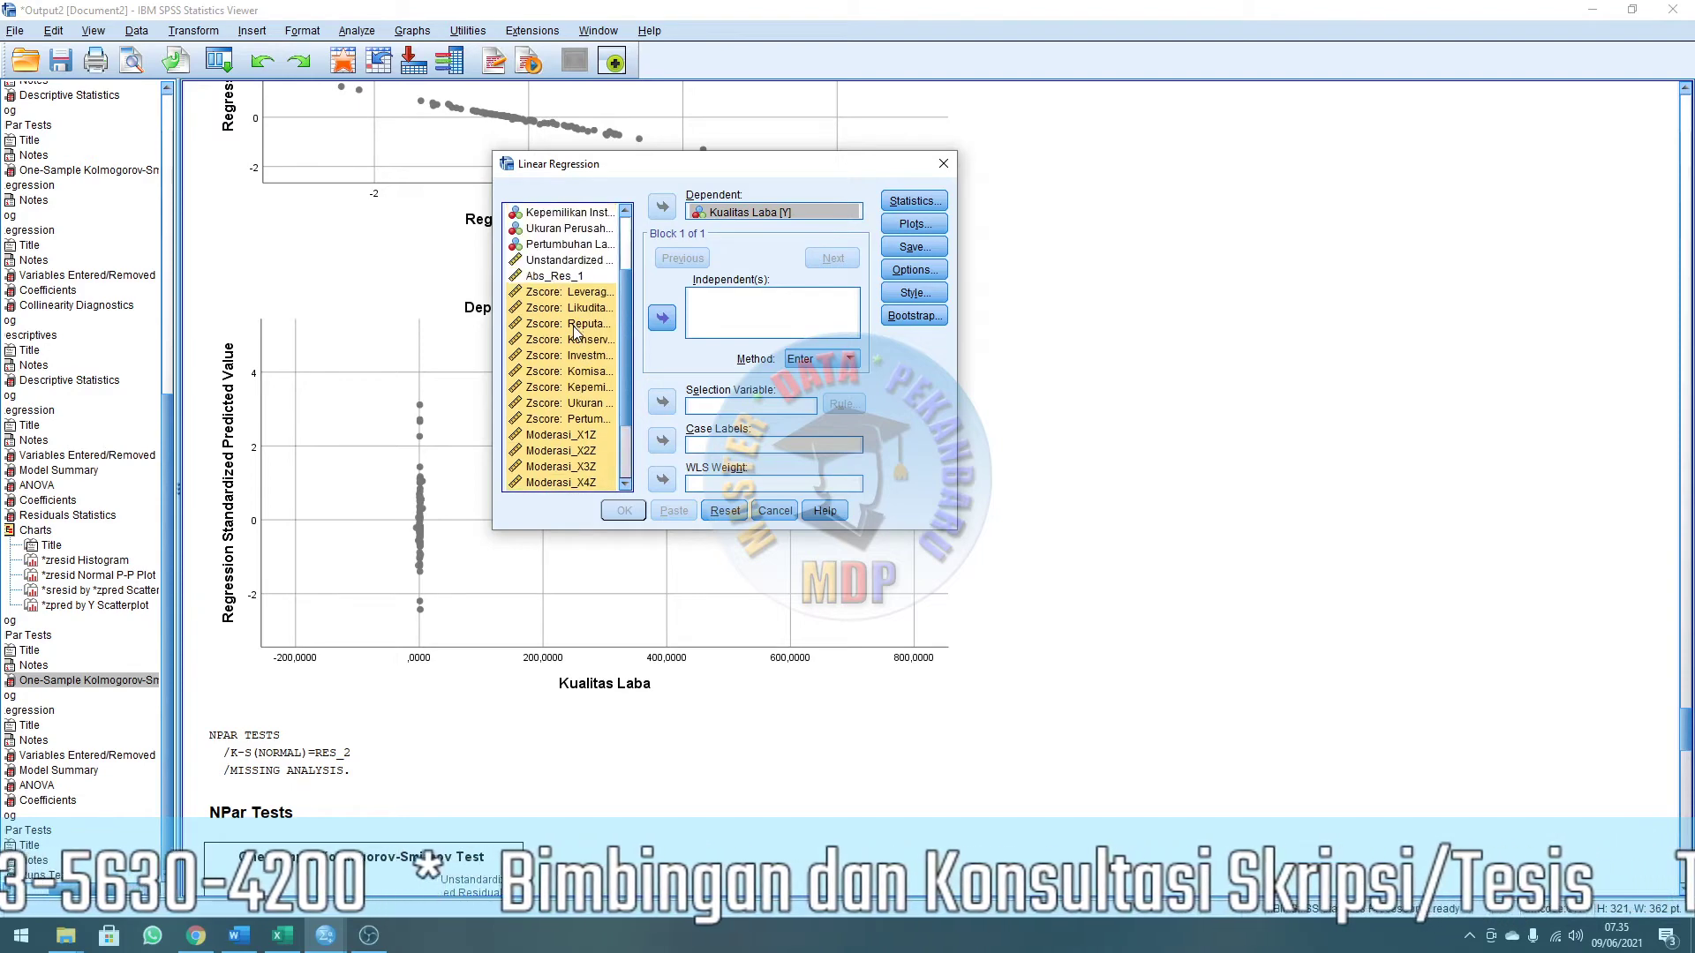
pyautogui.scroll(-2, 575, 331)
pyautogui.scroll(2, 574, 331)
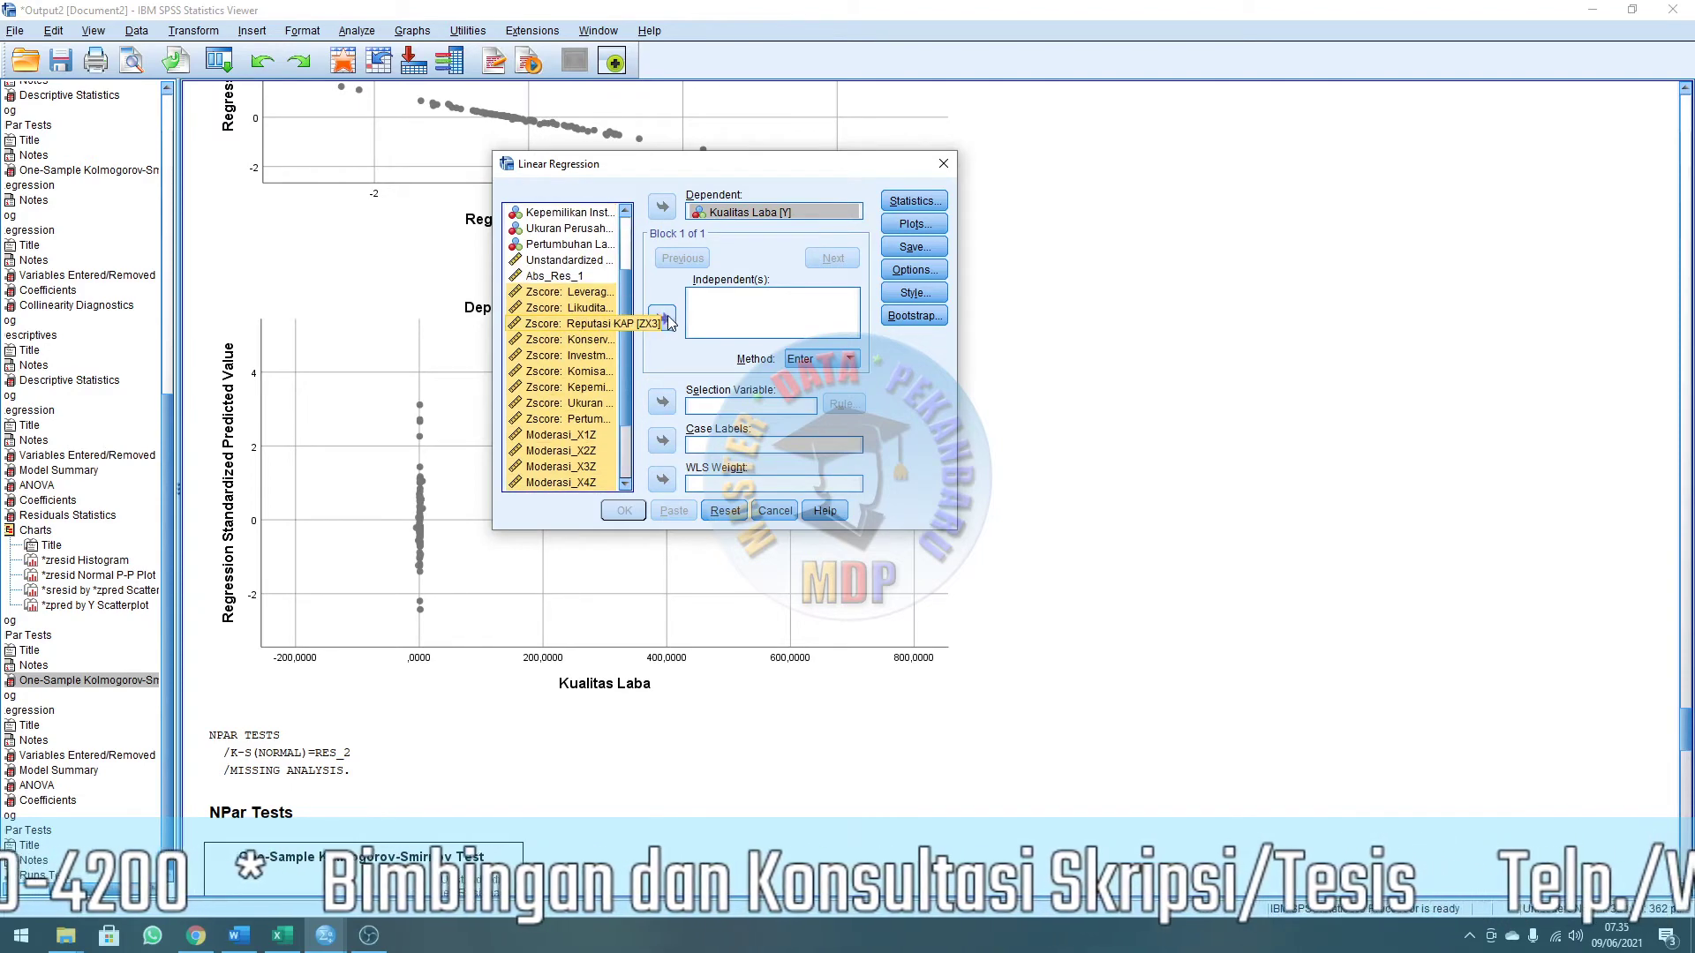
pyautogui.scroll(-2, 581, 362)
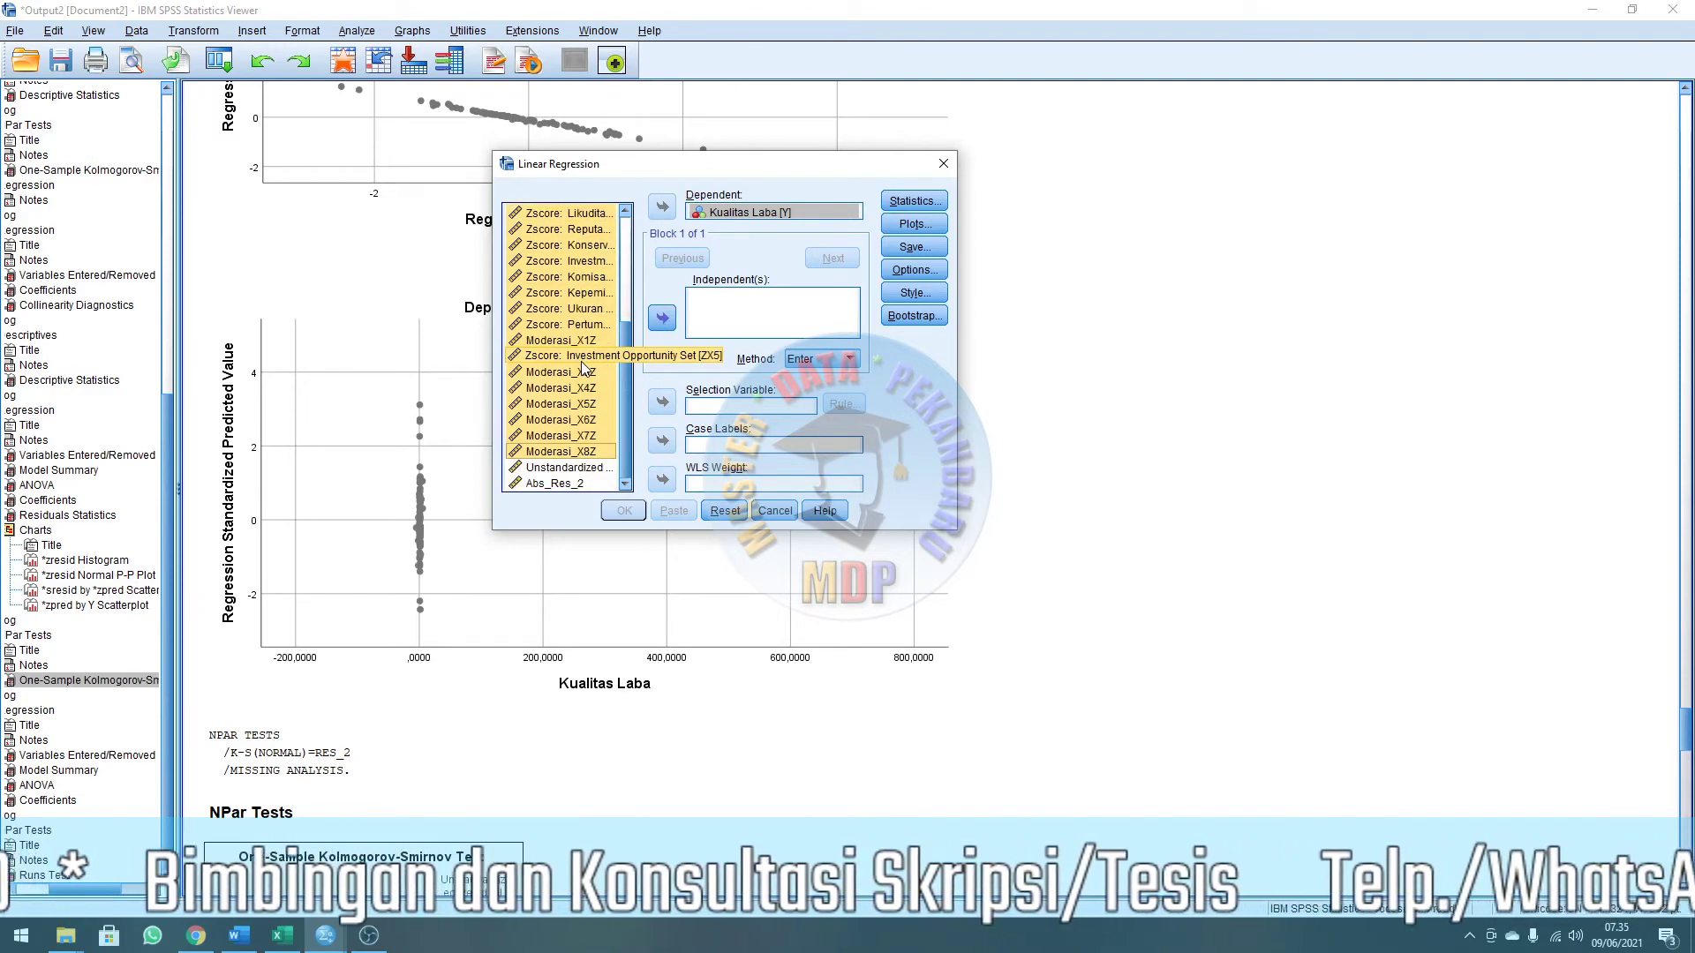
pyautogui.scroll(1, 581, 362)
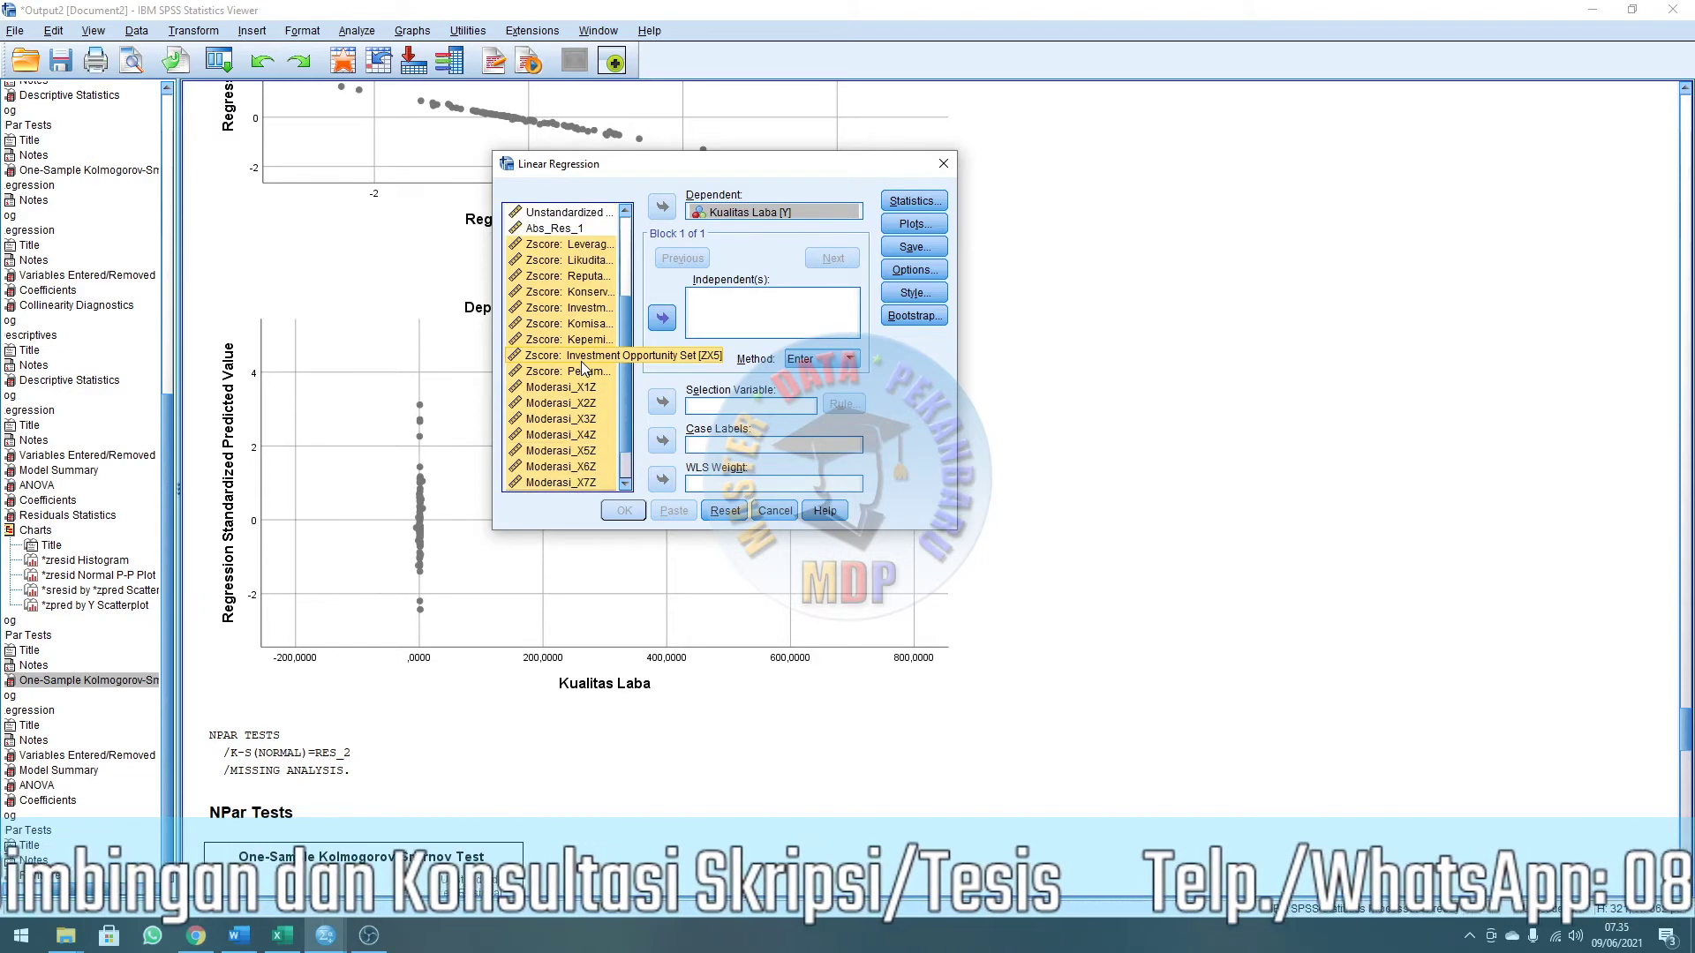
pyautogui.scroll(-1, 581, 362)
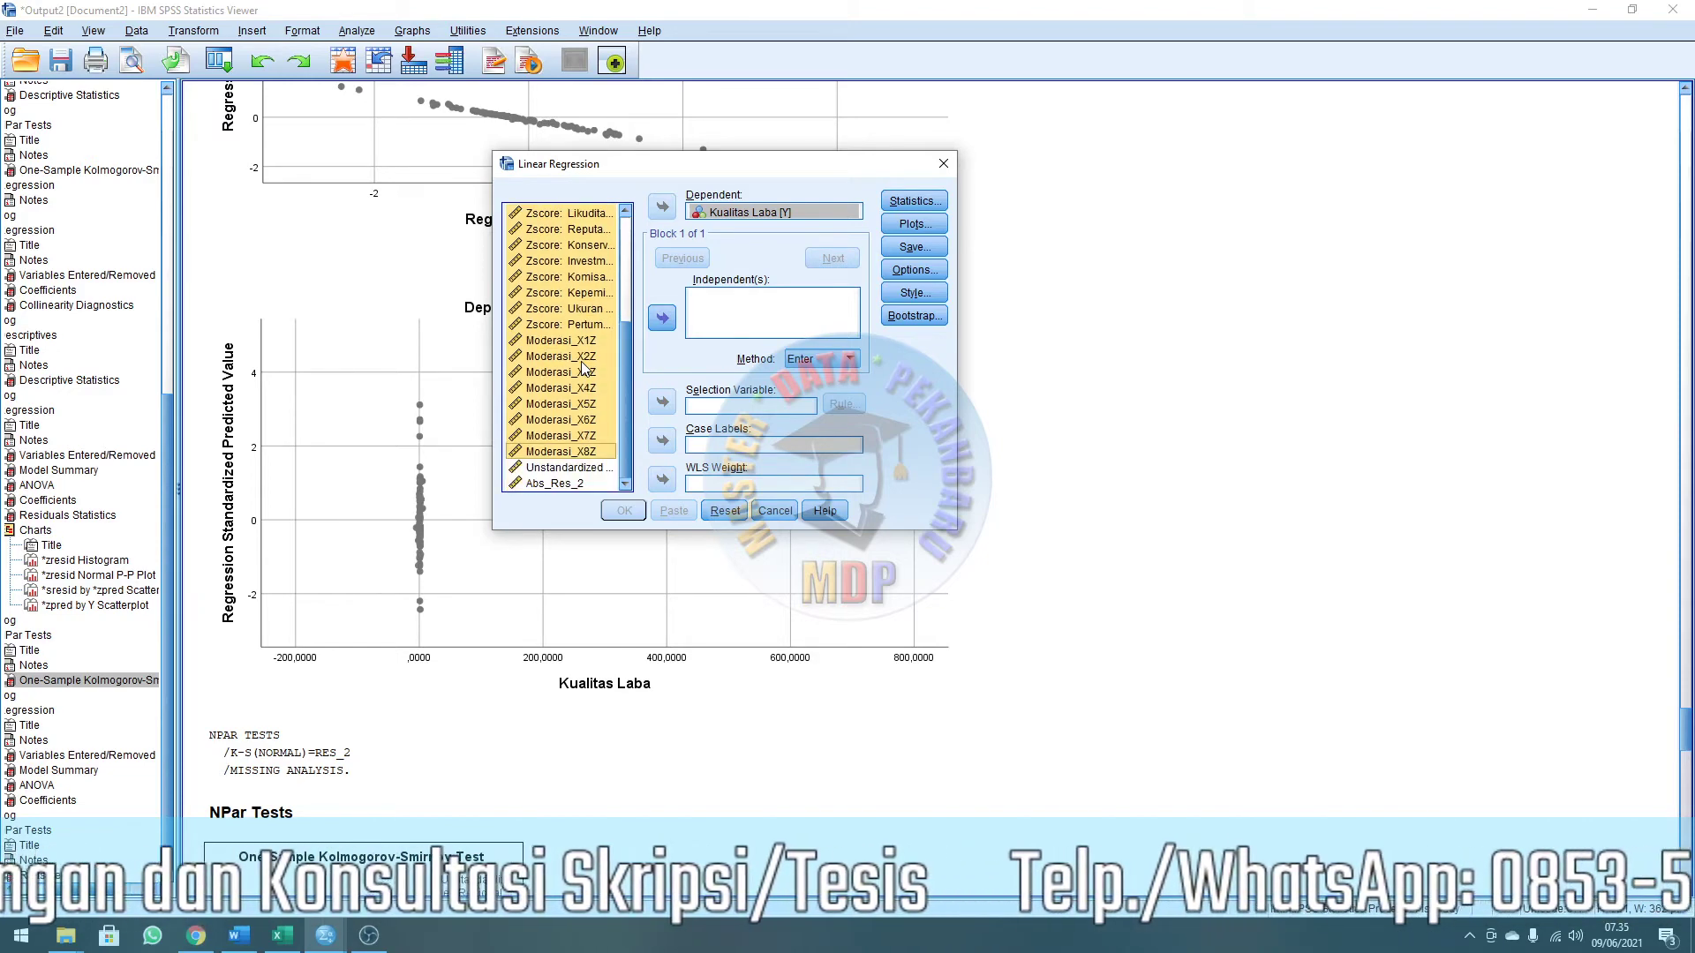
pyautogui.click(663, 320)
pyautogui.scroll(-3, 791, 327)
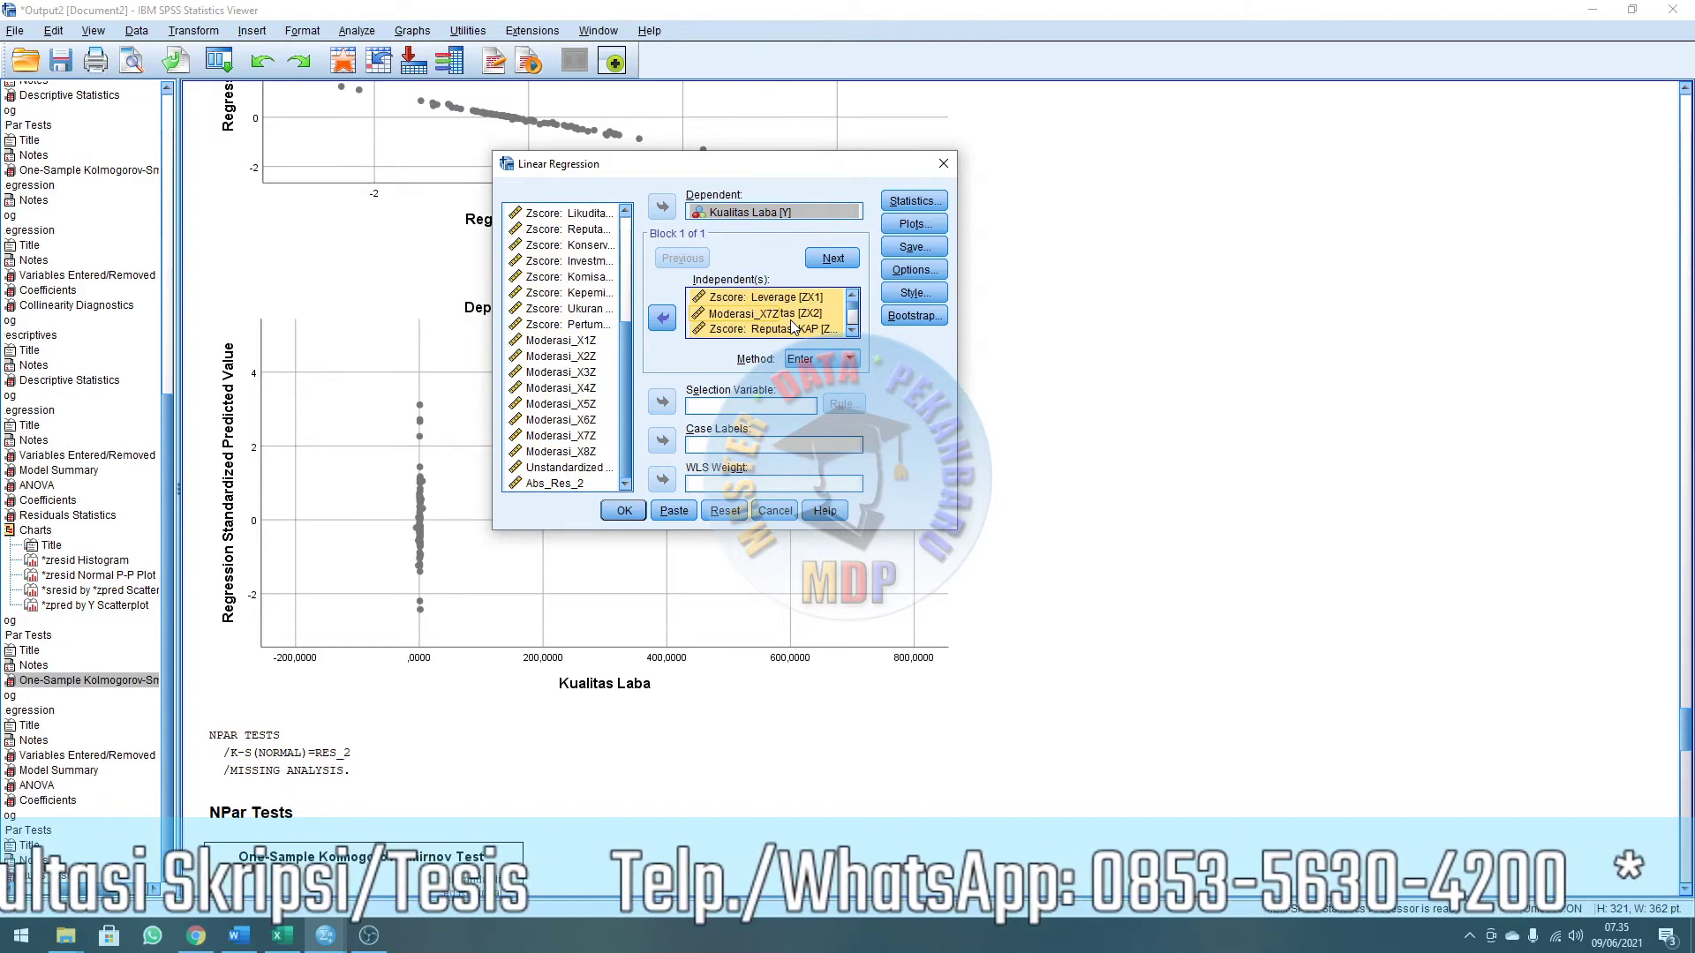
pyautogui.scroll(3, 793, 322)
# Limit the regression statistics to collinearity diagnostics, without estimates or model fit, and run the regression.
pyautogui.click(916, 203)
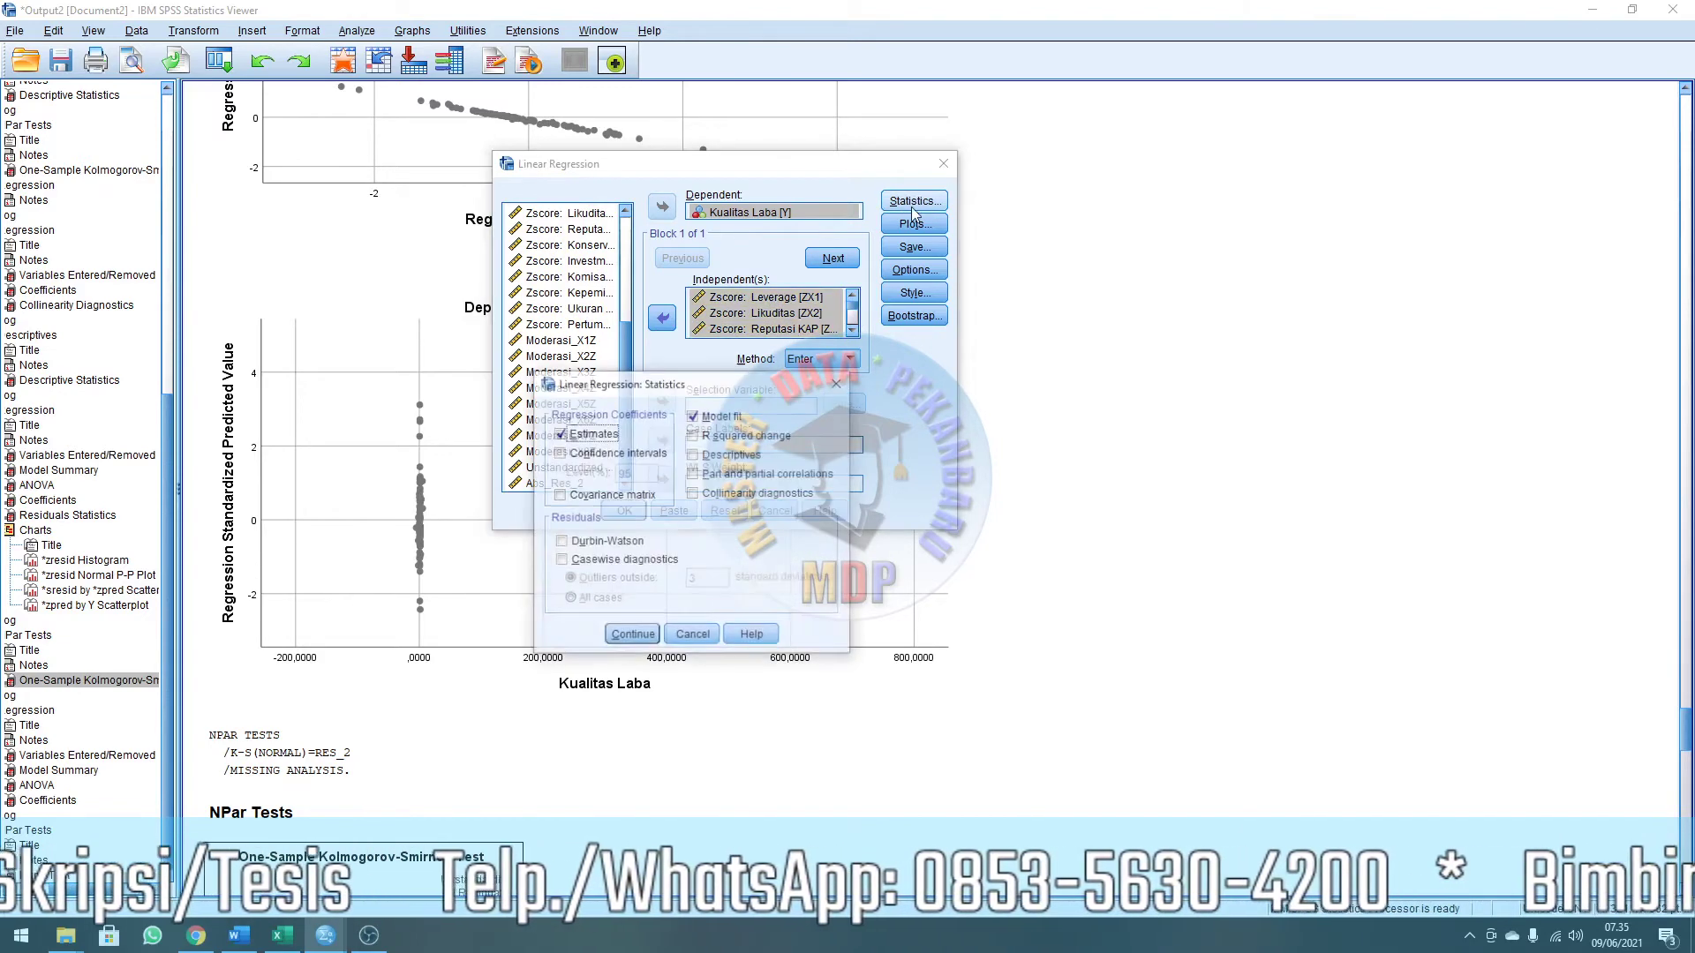
pyautogui.click(693, 416)
pyautogui.click(560, 435)
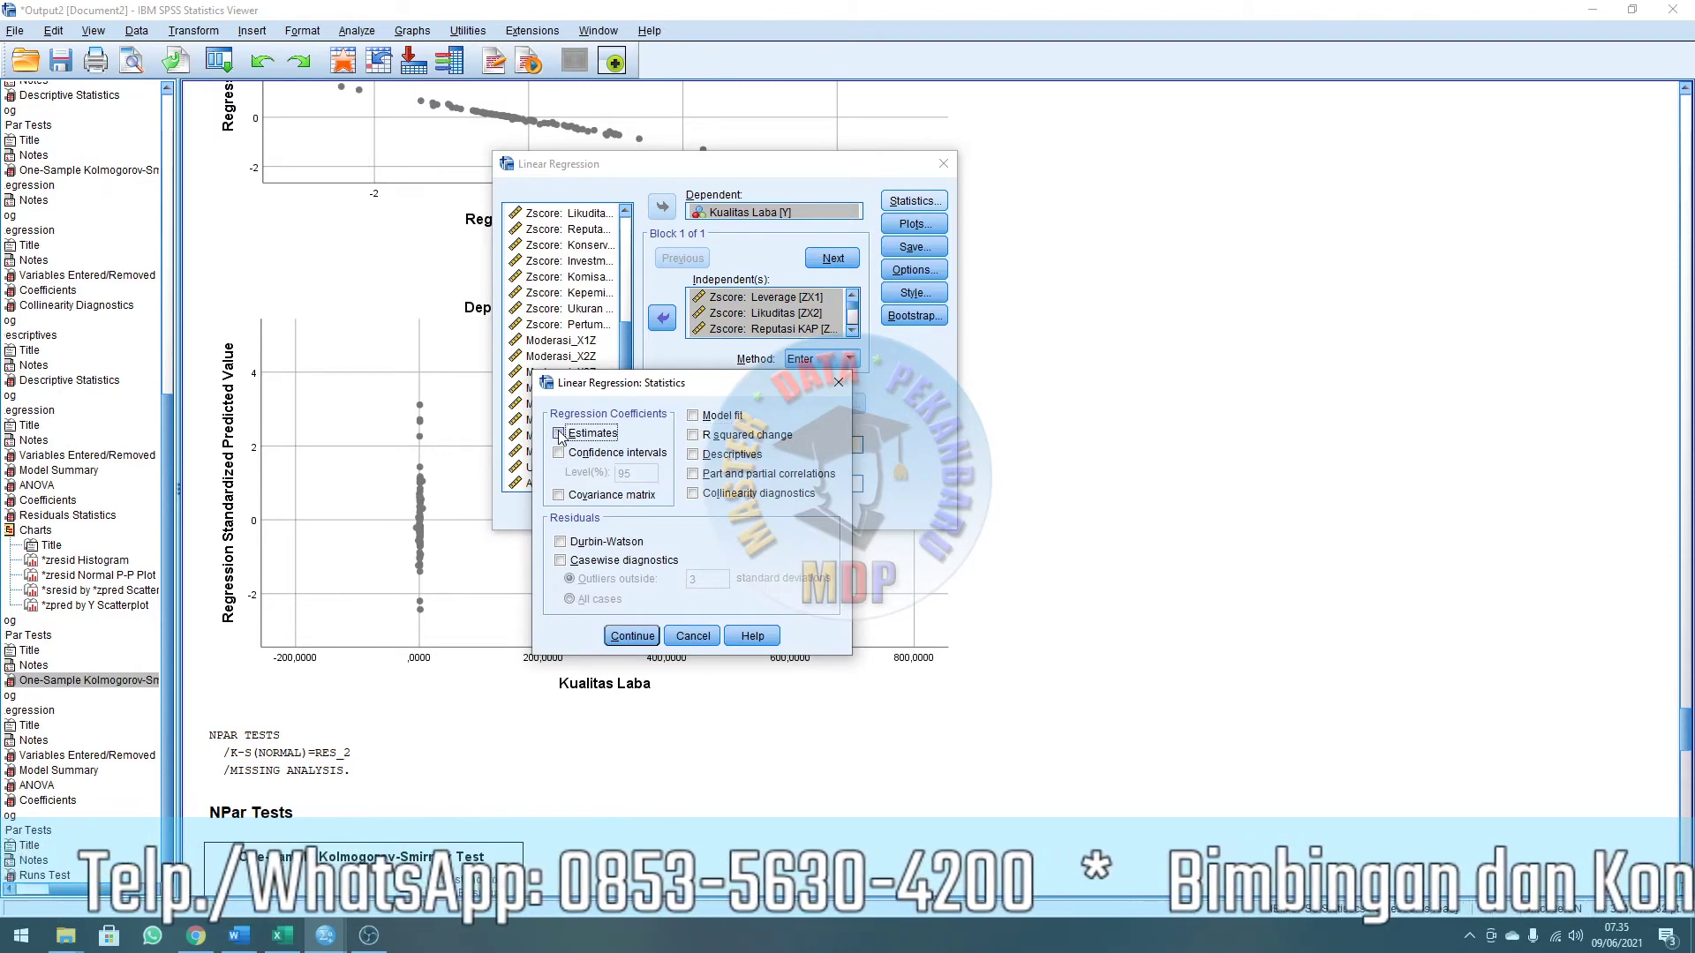
pyautogui.click(693, 494)
pyautogui.click(645, 639)
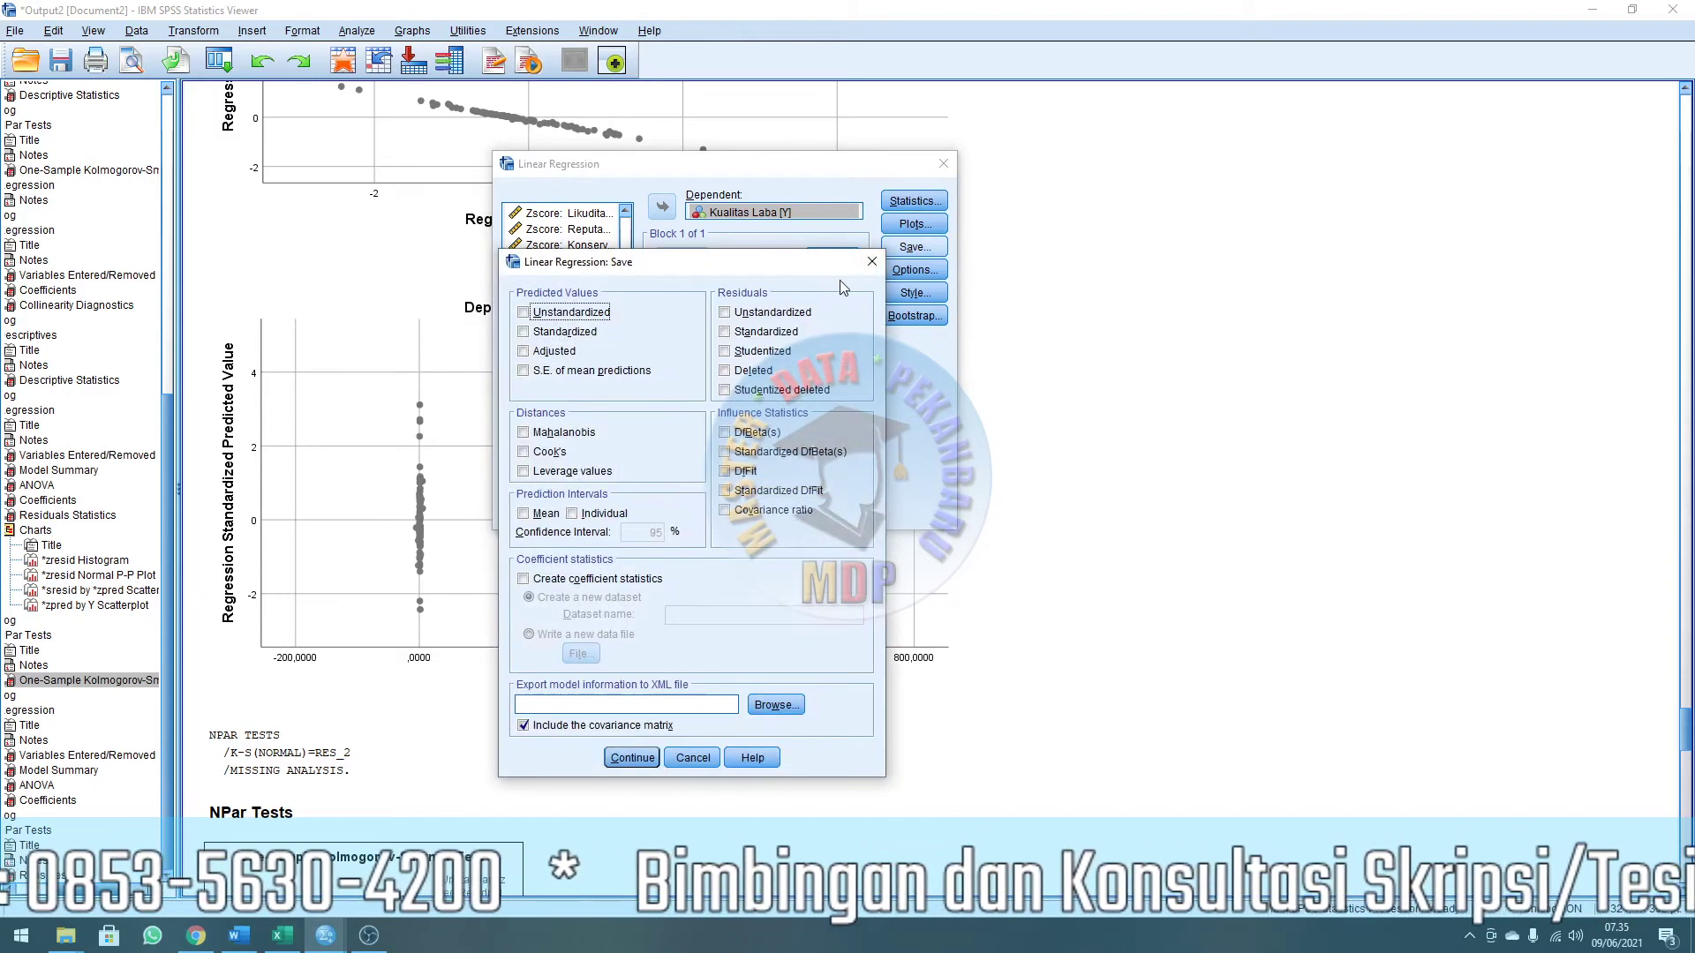
pyautogui.click(870, 264)
pyautogui.click(633, 516)
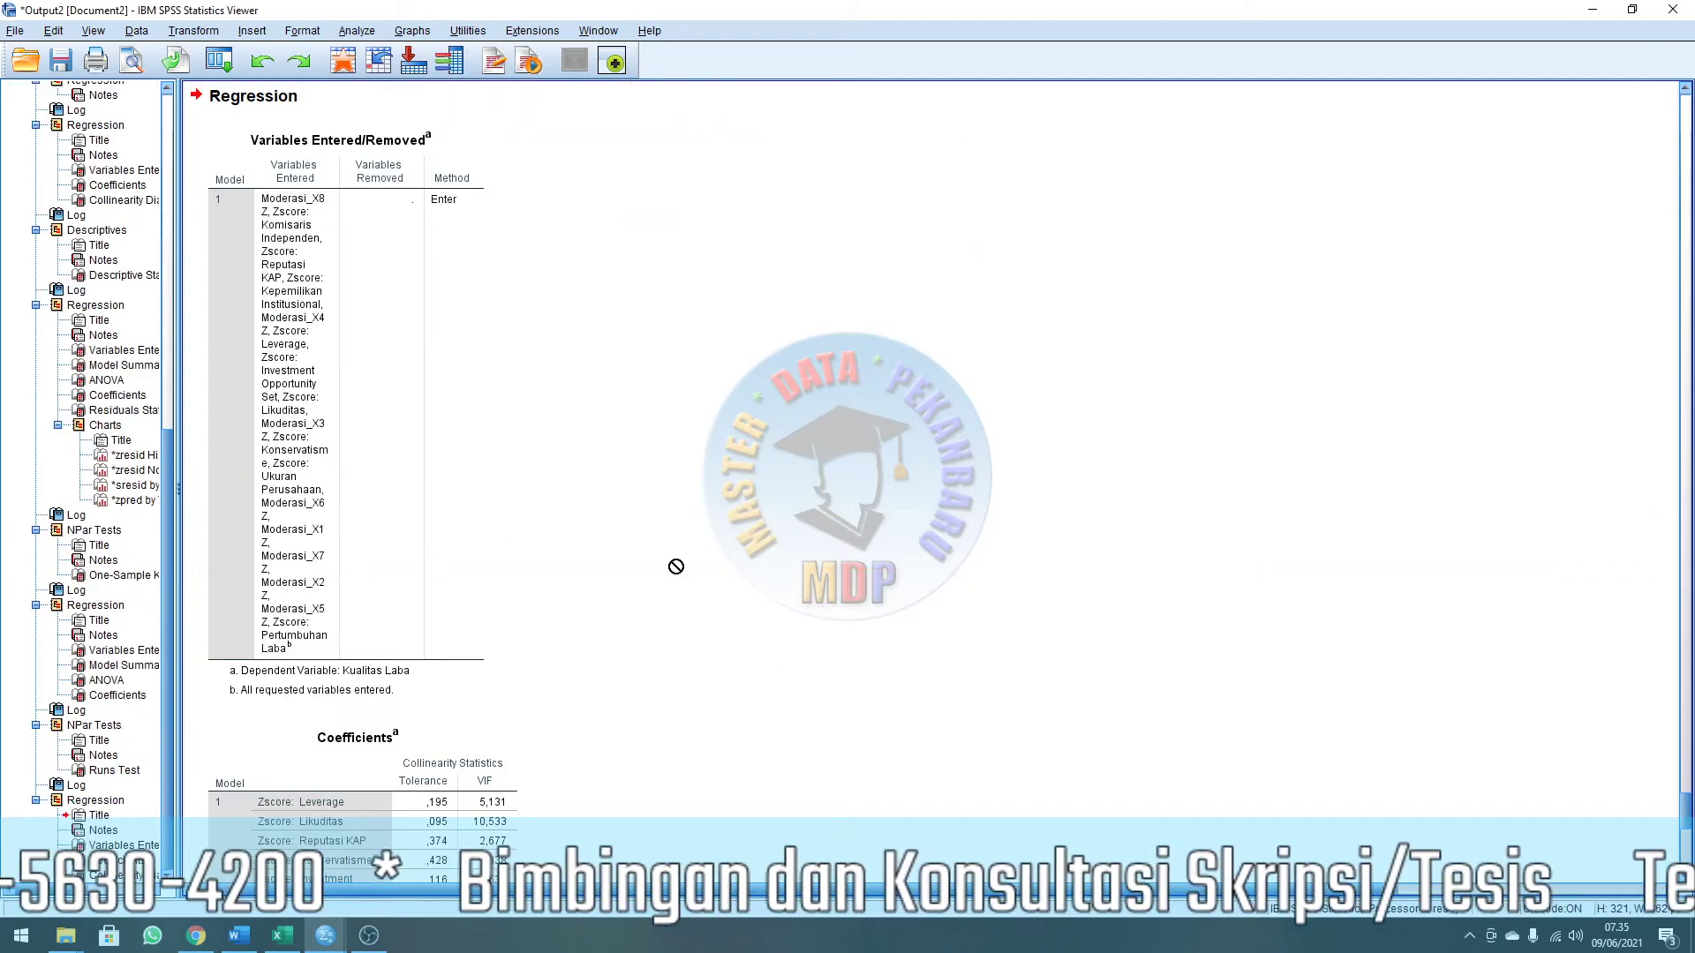
# Copy the new Coefficients table with Tolerance and VIF from SPSS and paste it under the second model's Uji Multikolinearitas in Word.
pyautogui.scroll(5, 388, 536)
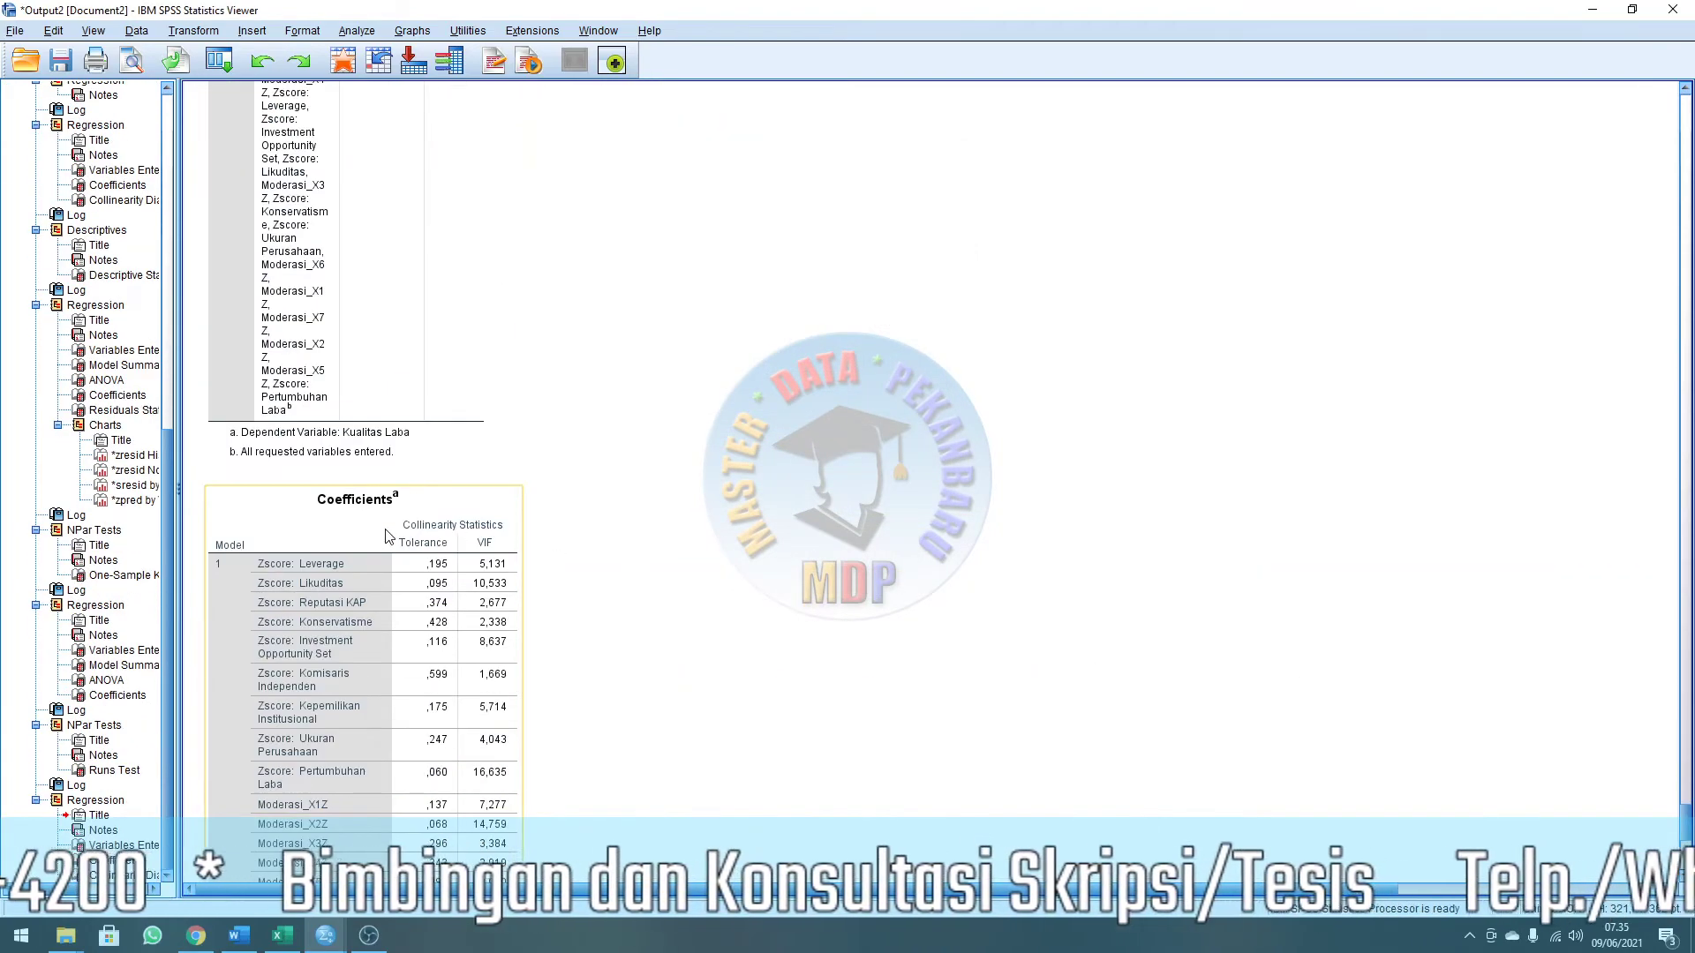
pyautogui.scroll(-5, 319, 504)
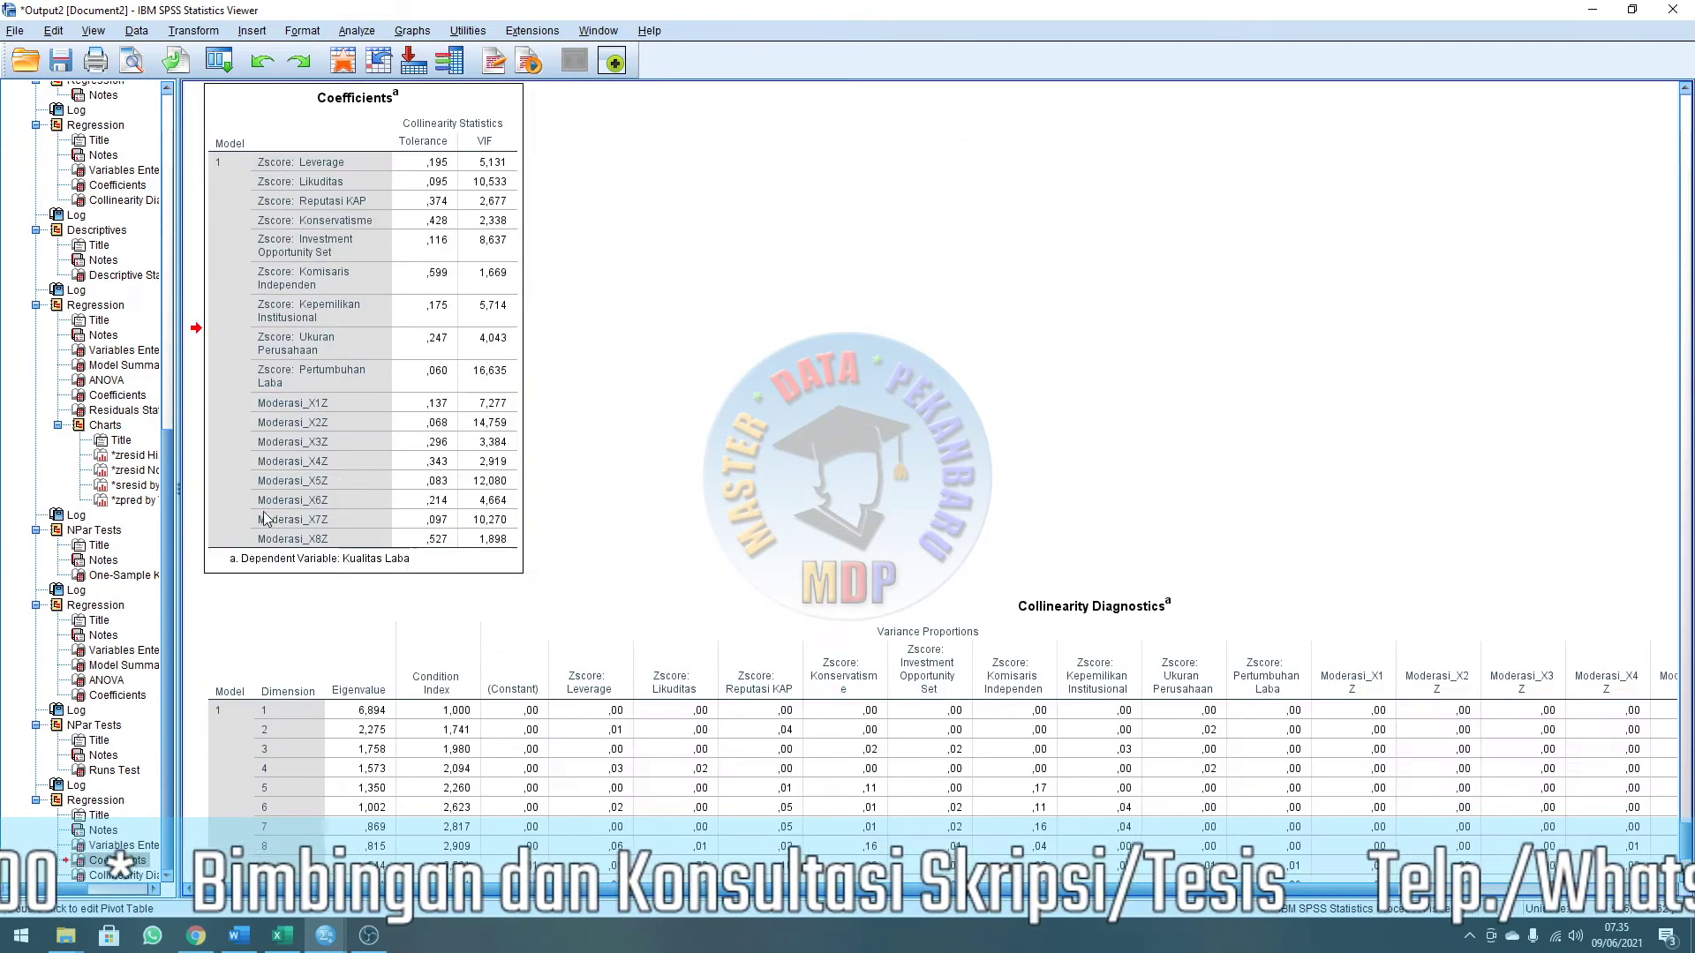
pyautogui.rightClick(237, 316)
pyautogui.click(273, 343)
pyautogui.hotkey('alt', 'Tab')
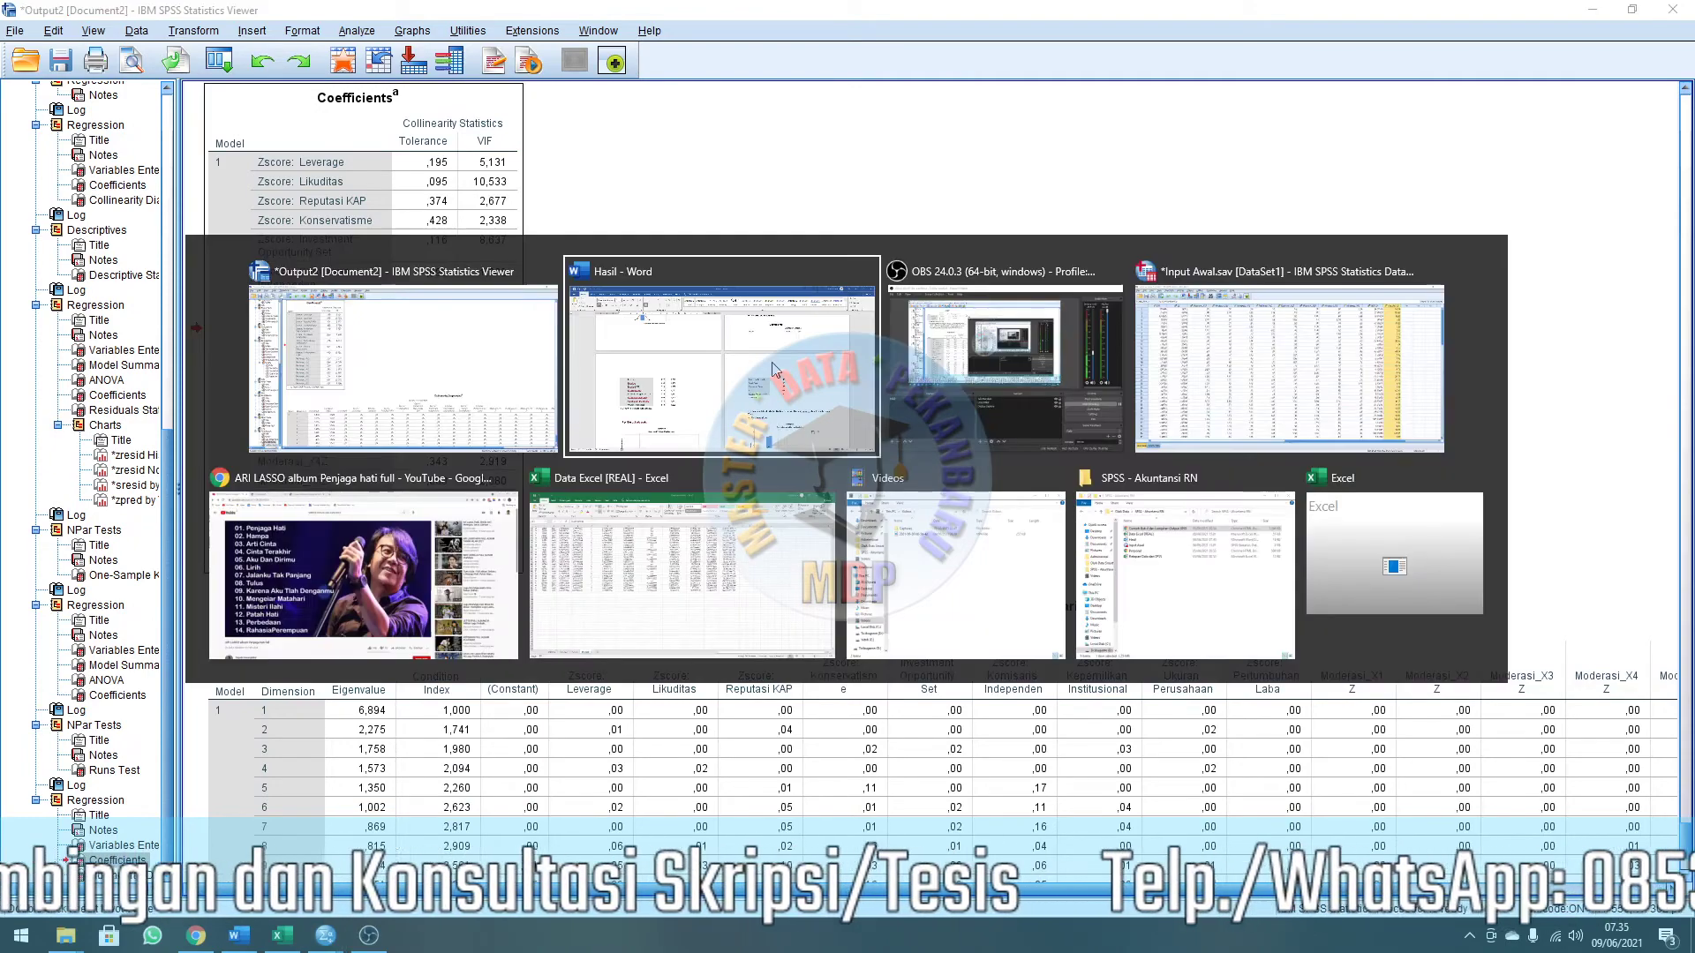
pyautogui.click(807, 362)
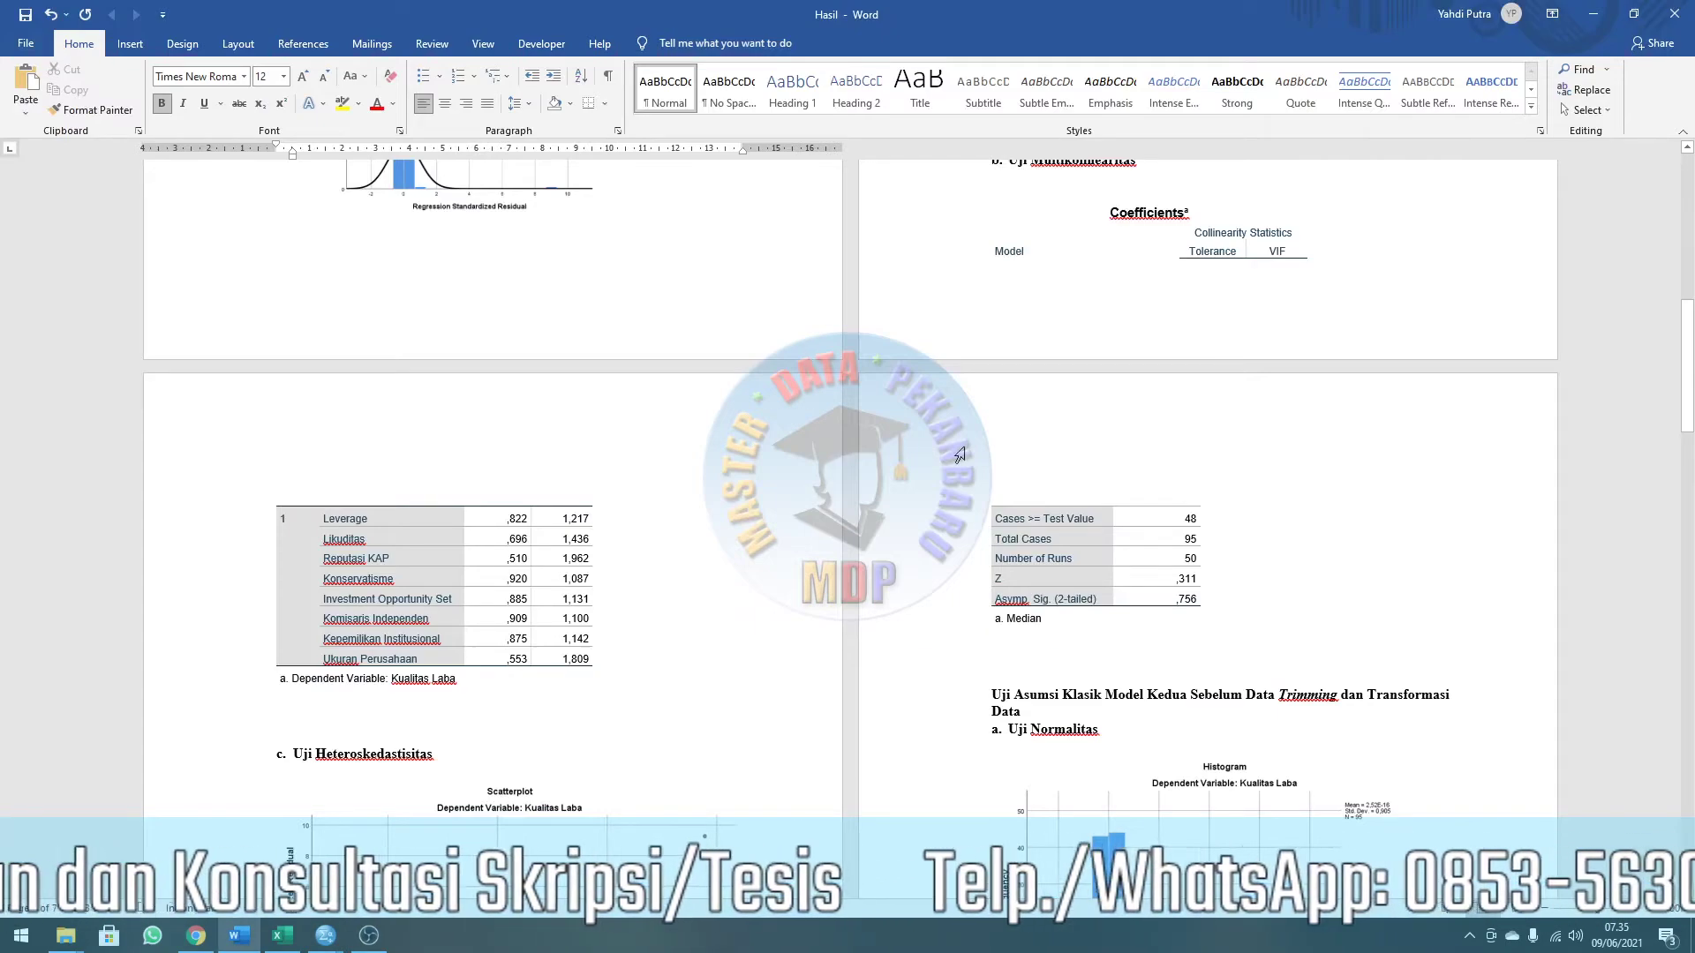
pyautogui.scroll(-10, 960, 454)
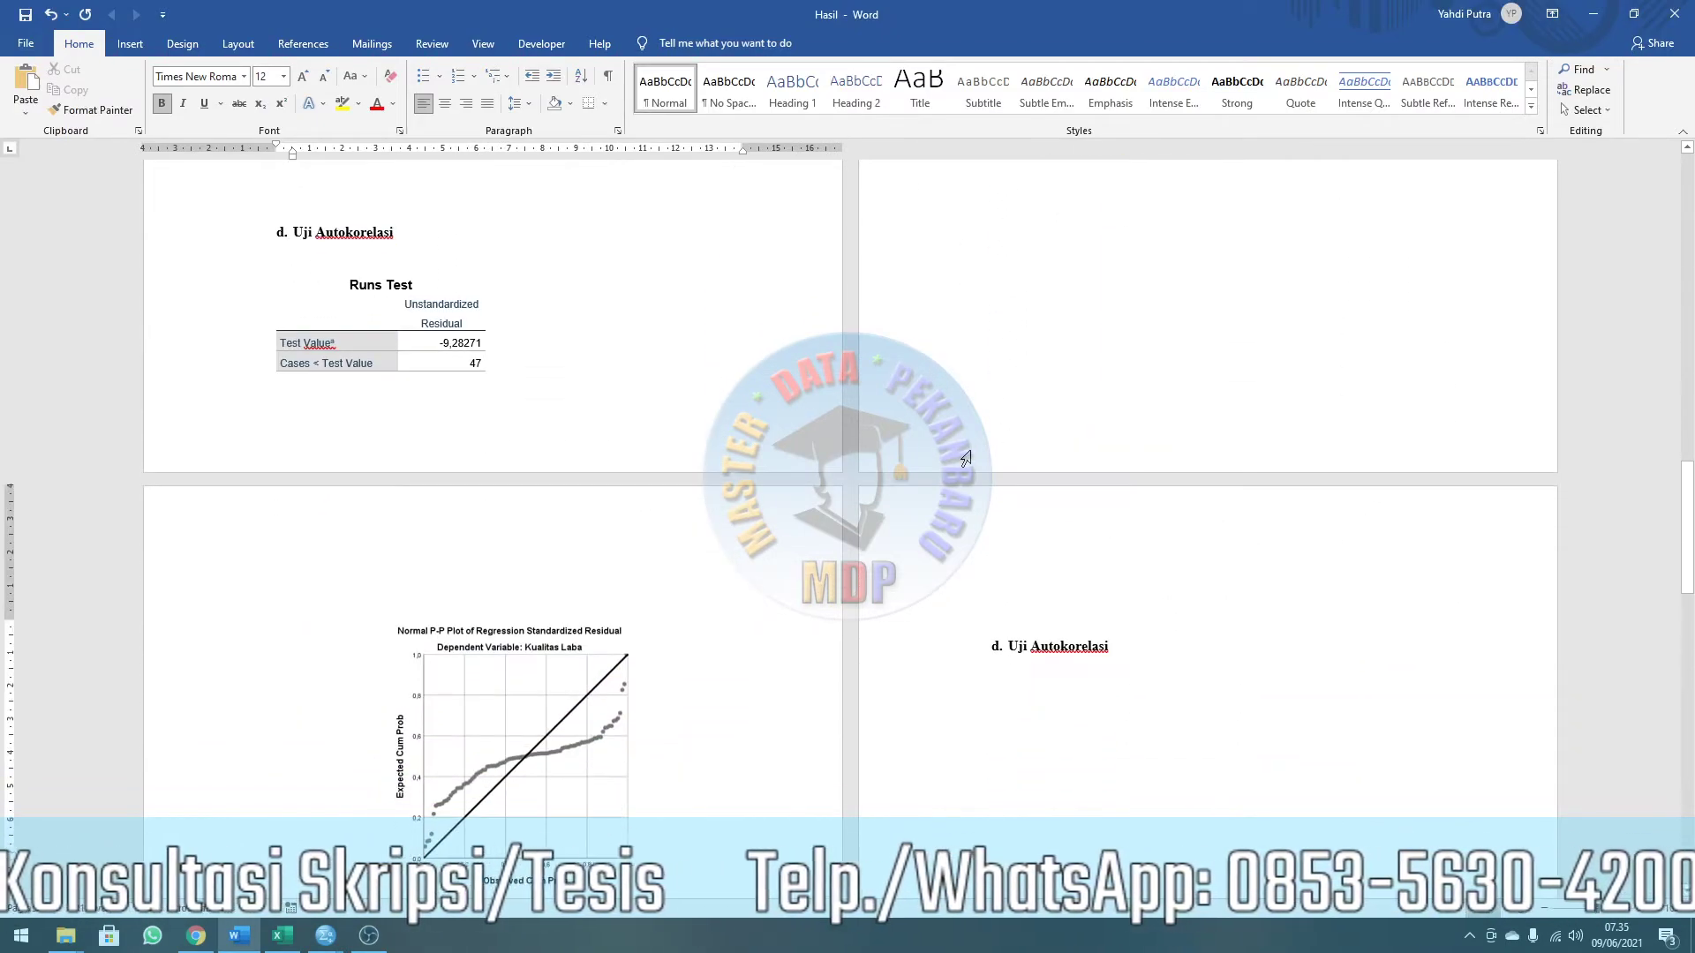
pyautogui.scroll(-8, 966, 459)
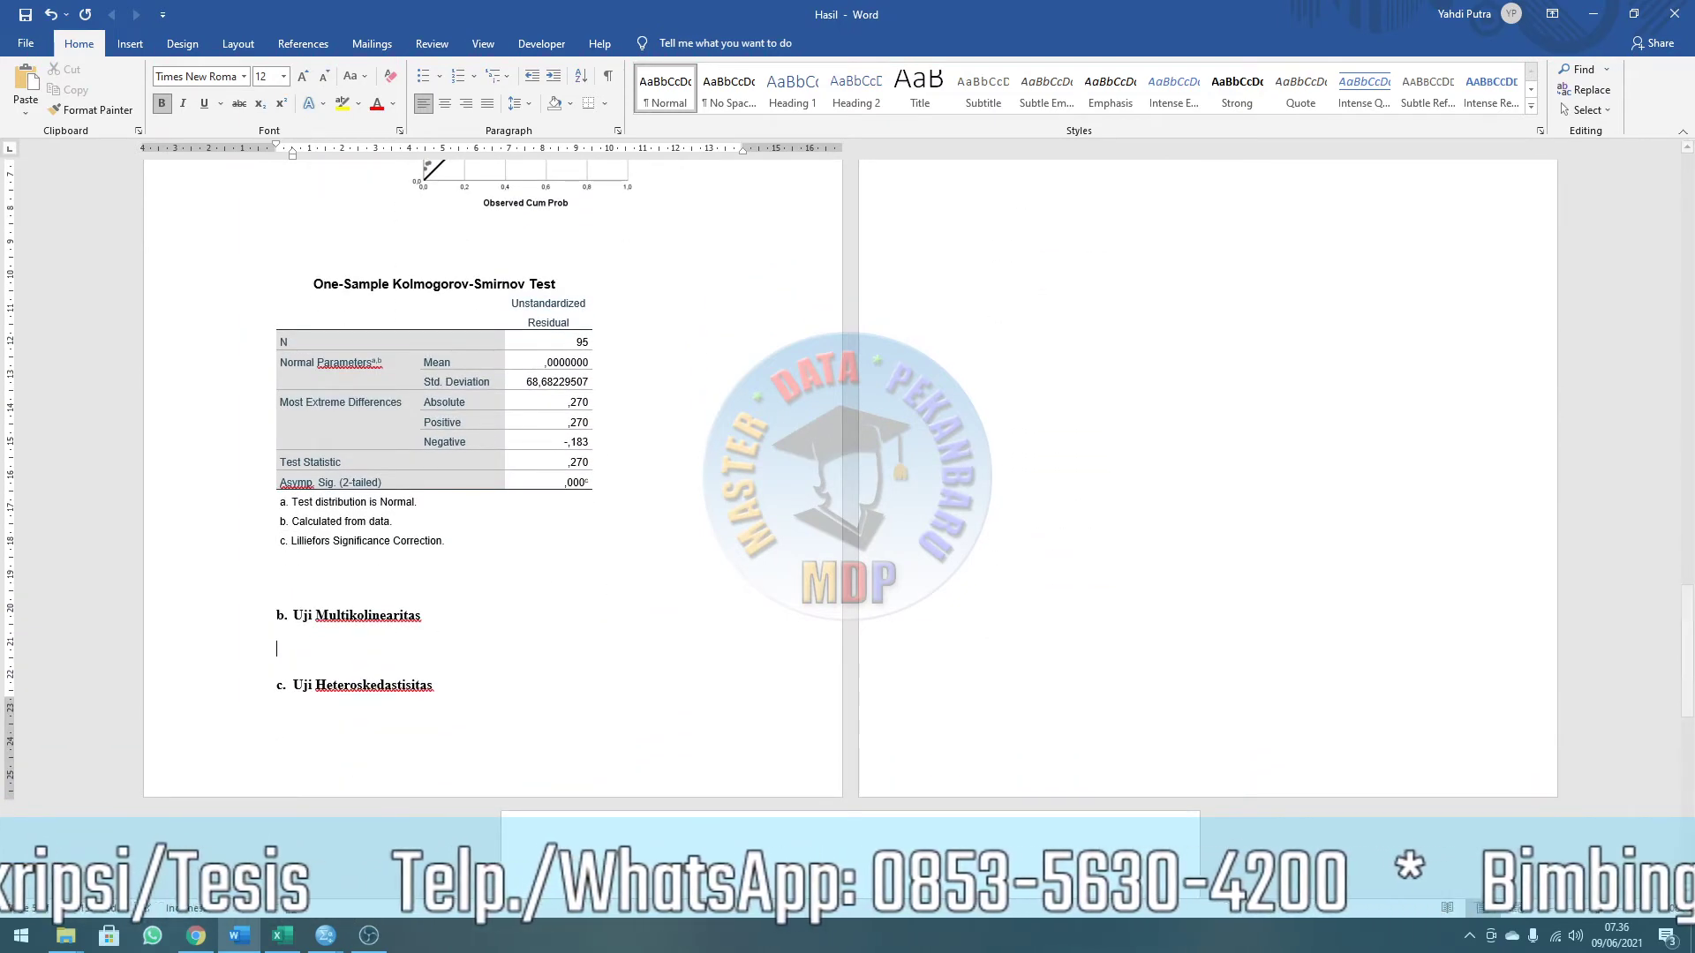
pyautogui.hotkey('ctrl', 'v')
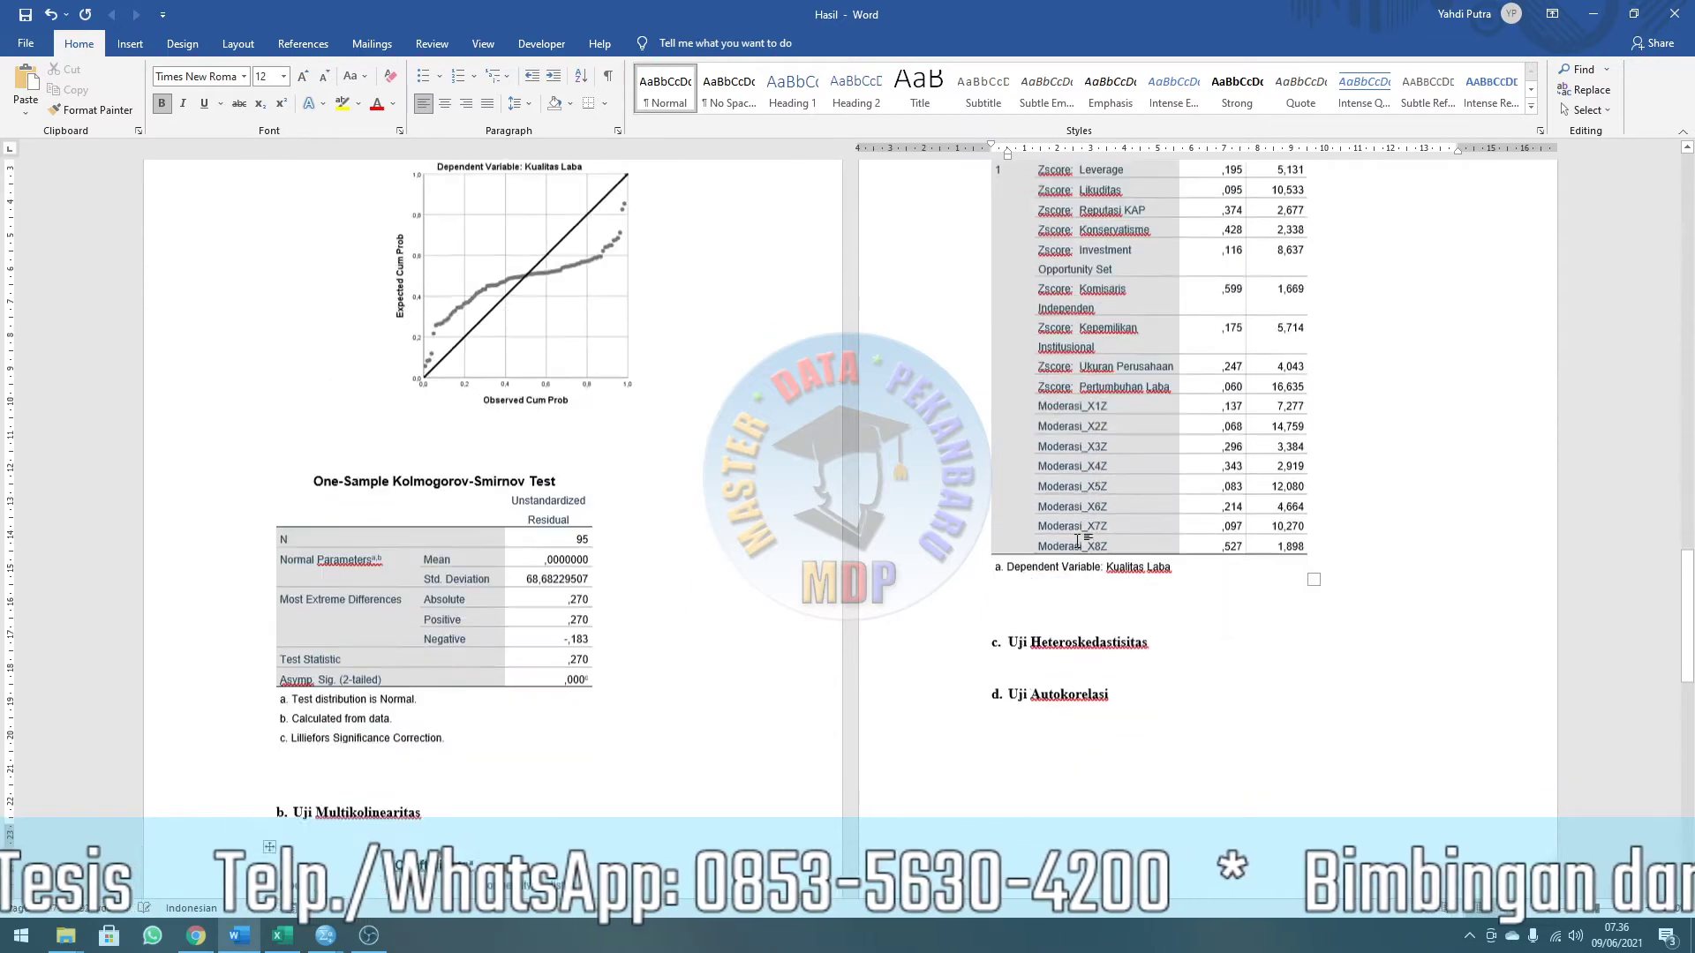
# Add a blank line under the second model's Uji Heteroskedastisitas heading and check which chart the first model's section uses.
pyautogui.press('Return')
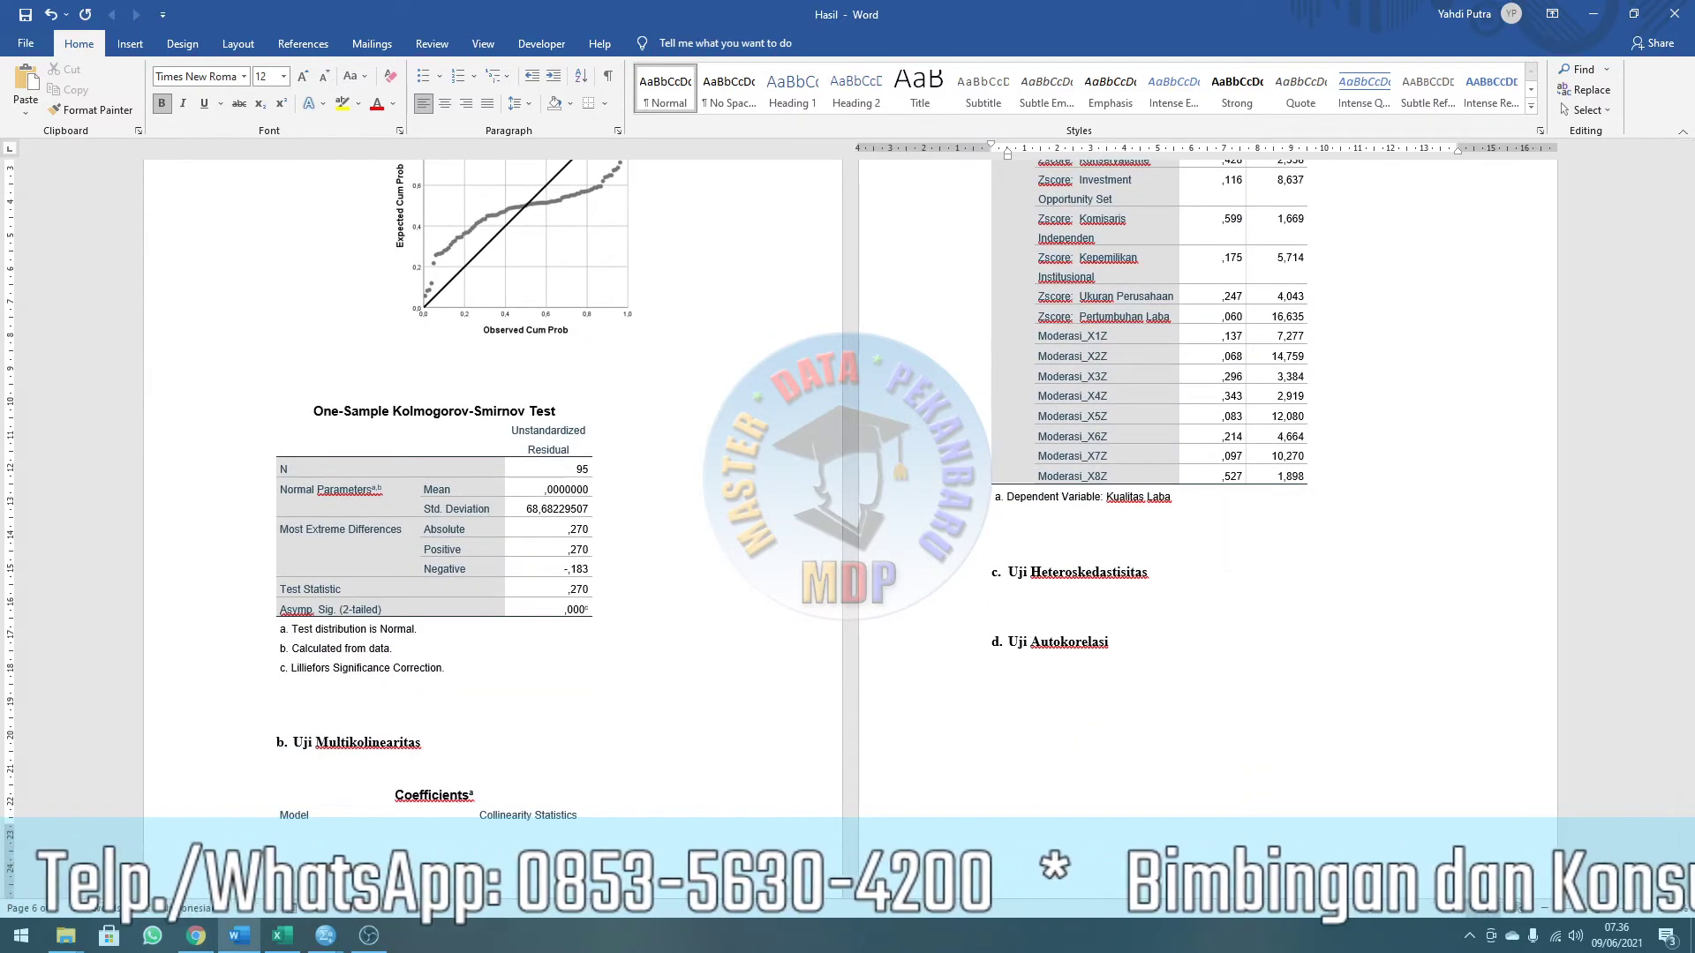
pyautogui.scroll(2, 1116, 562)
pyautogui.hotkey('alt', 'Tab')
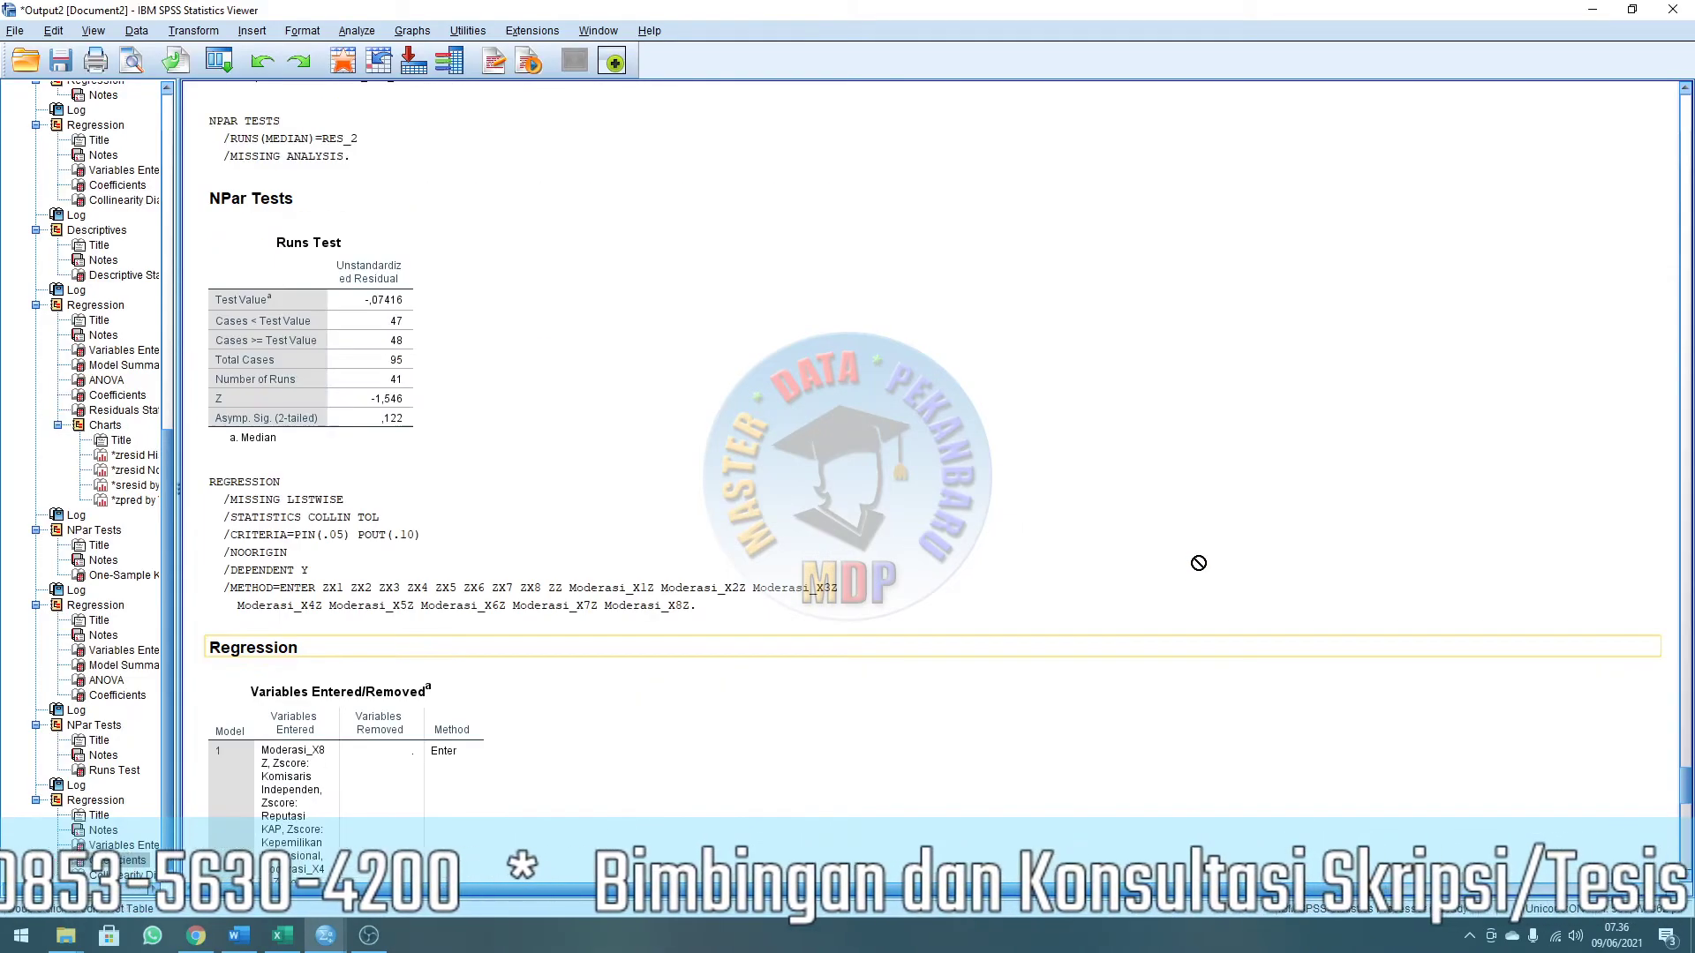
pyautogui.hotkey('alt', 'Tab')
pyautogui.scroll(-10, 1213, 577)
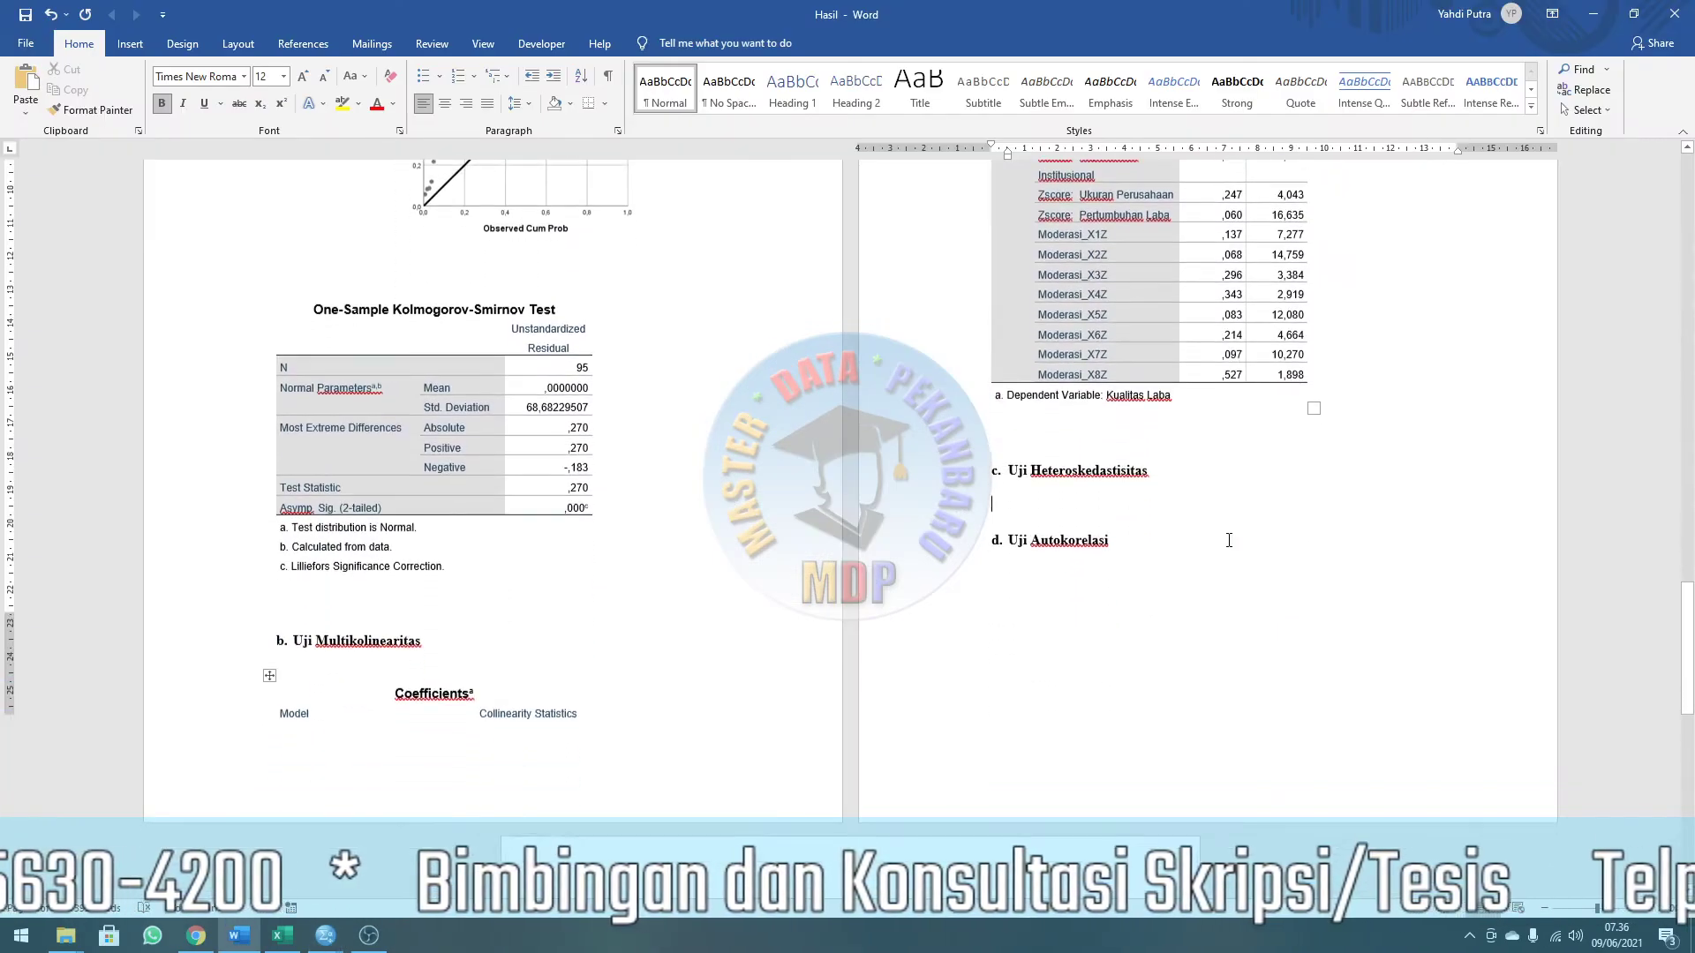
pyautogui.scroll(15, 1268, 550)
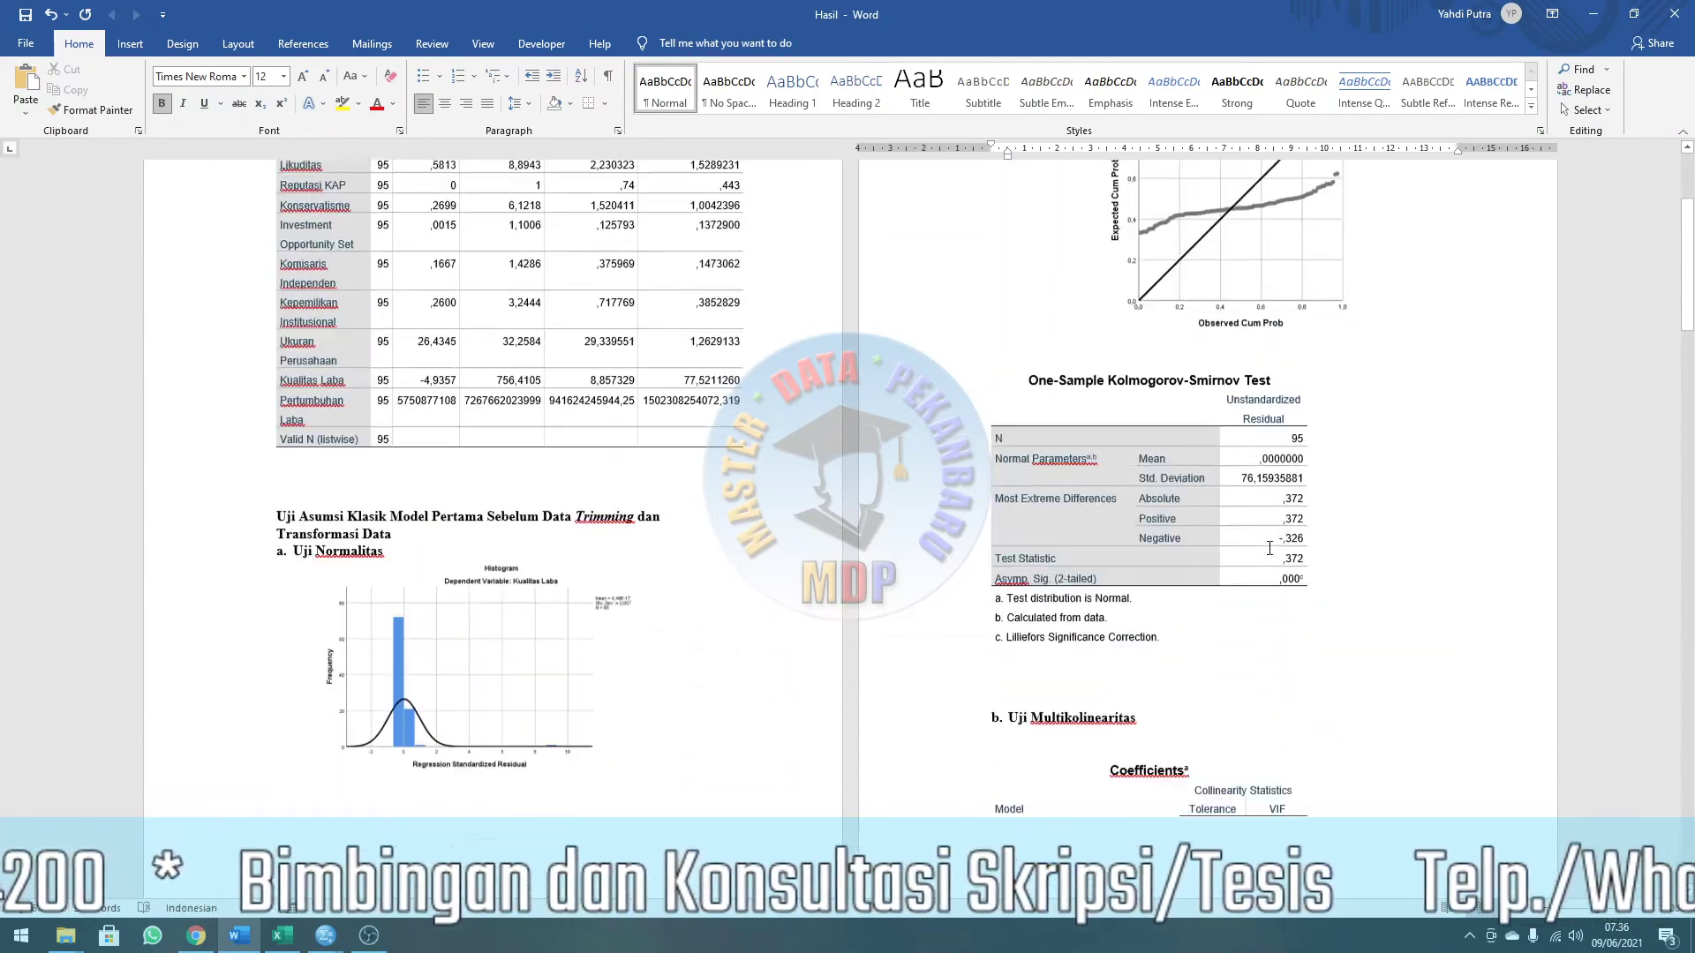
pyautogui.scroll(-10, 1268, 551)
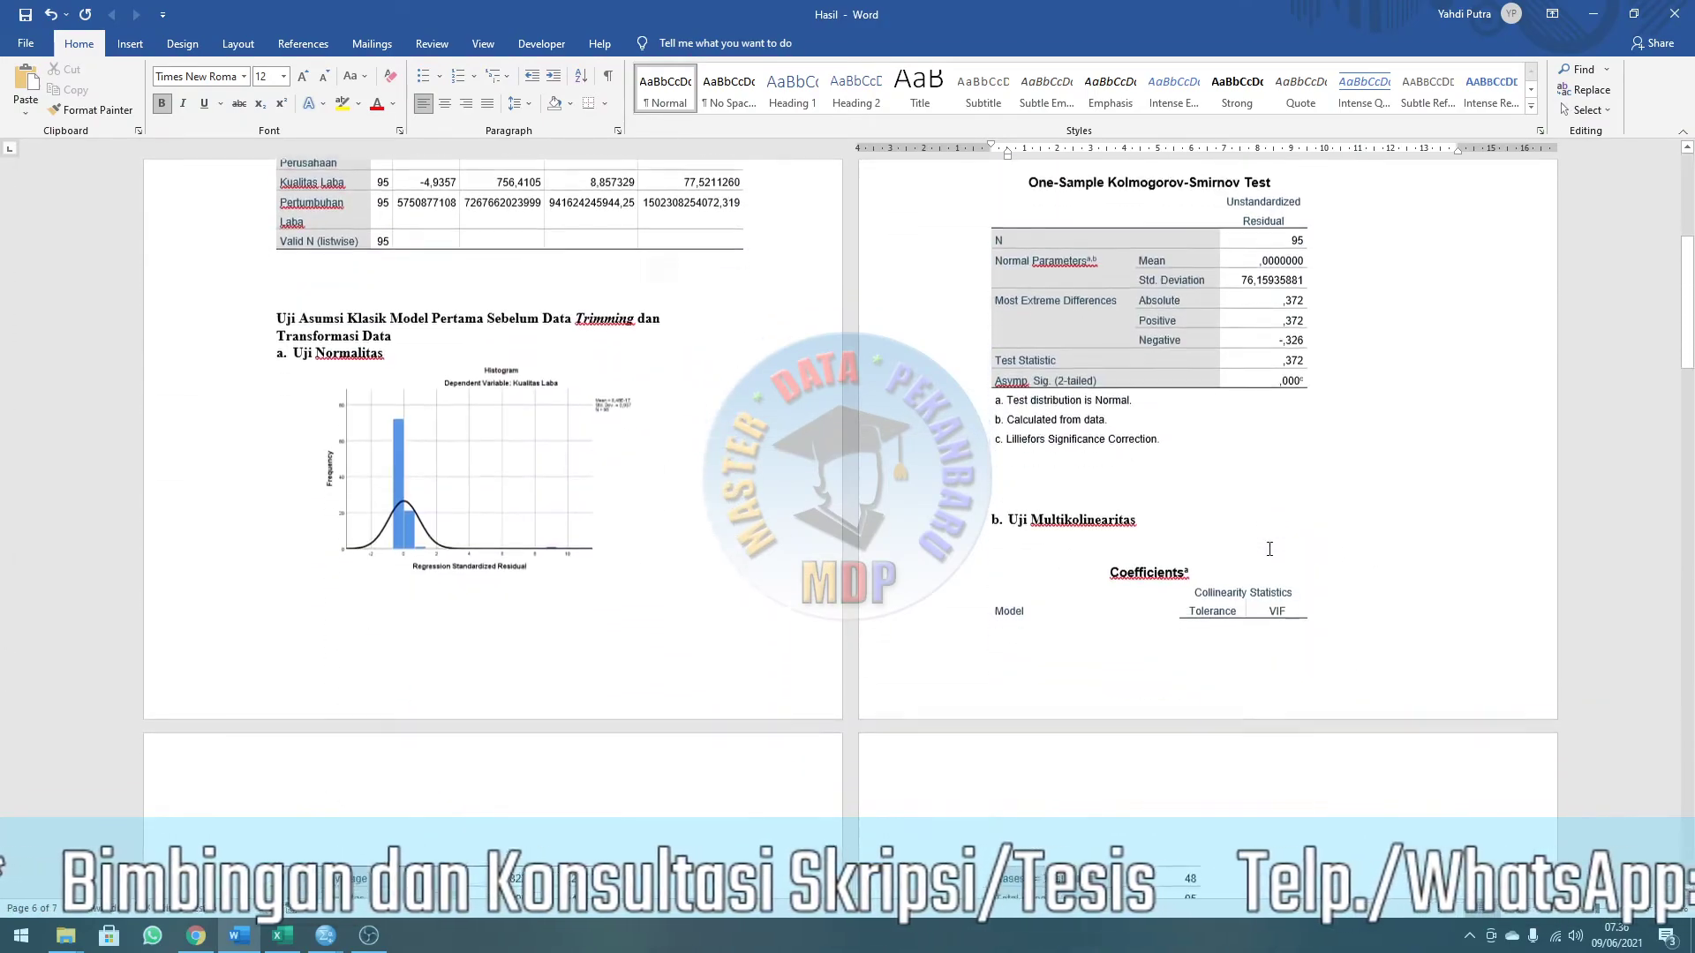
pyautogui.scroll(-3, 1050, 556)
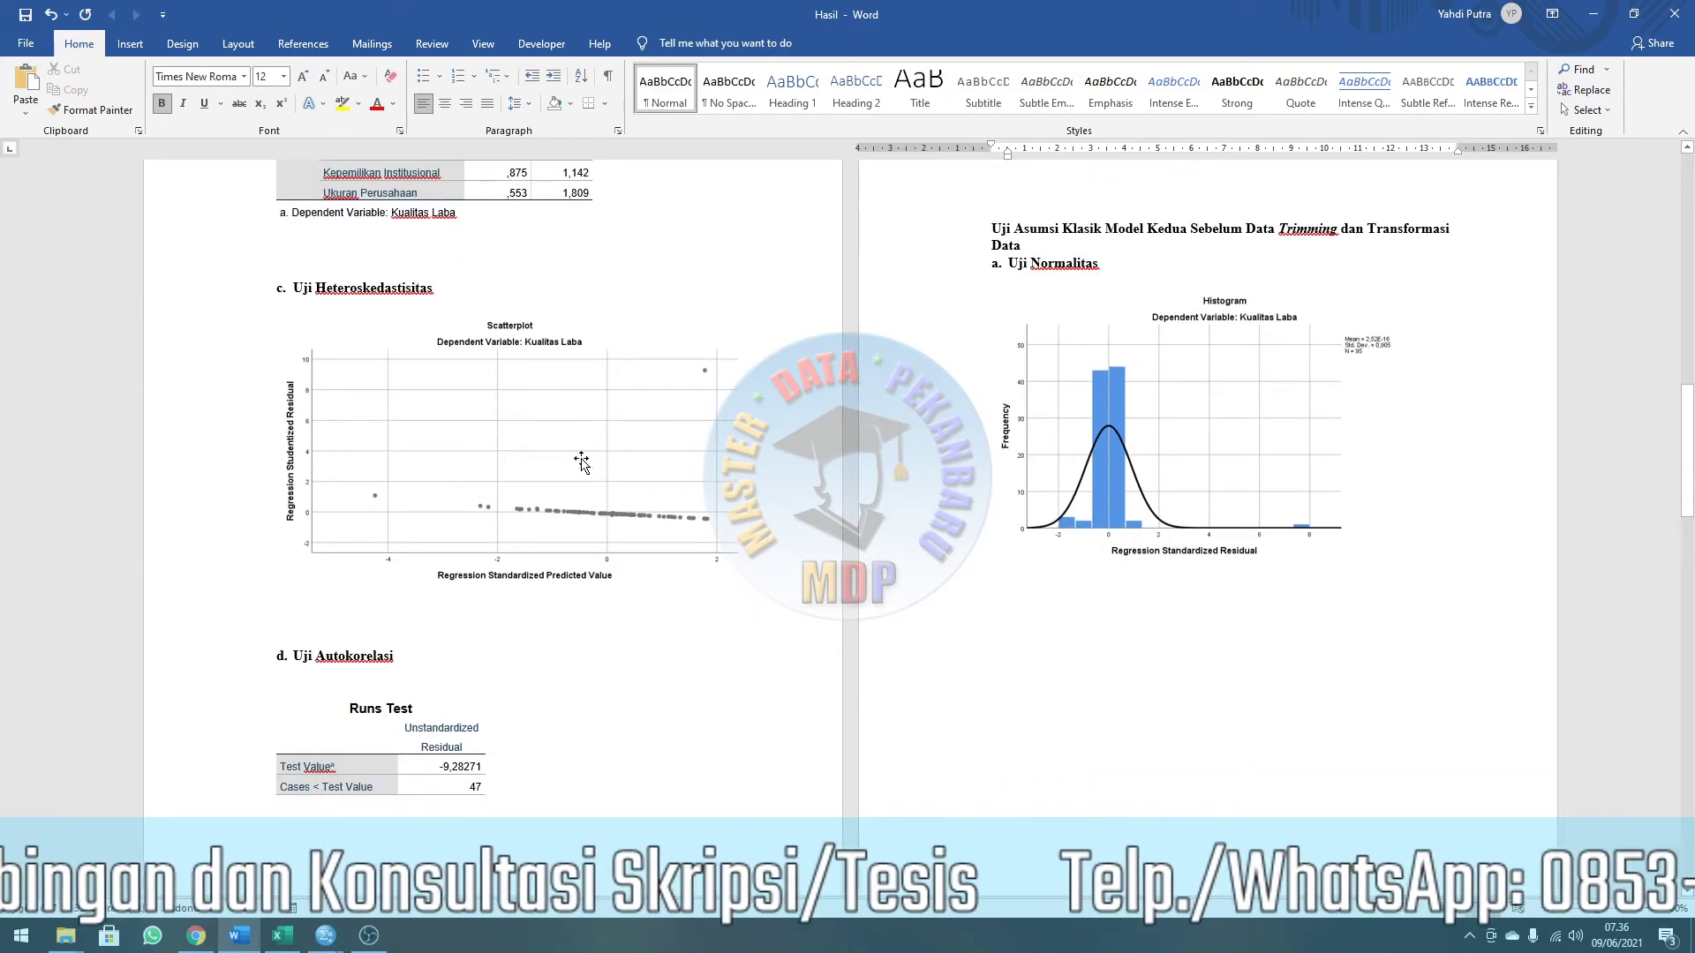
pyautogui.click(574, 431)
# Switch to the SPSS output and copy the second model's scatterplot of studentized residuals against standardized predicted values.
pyautogui.hotkey('alt', 'Tab')
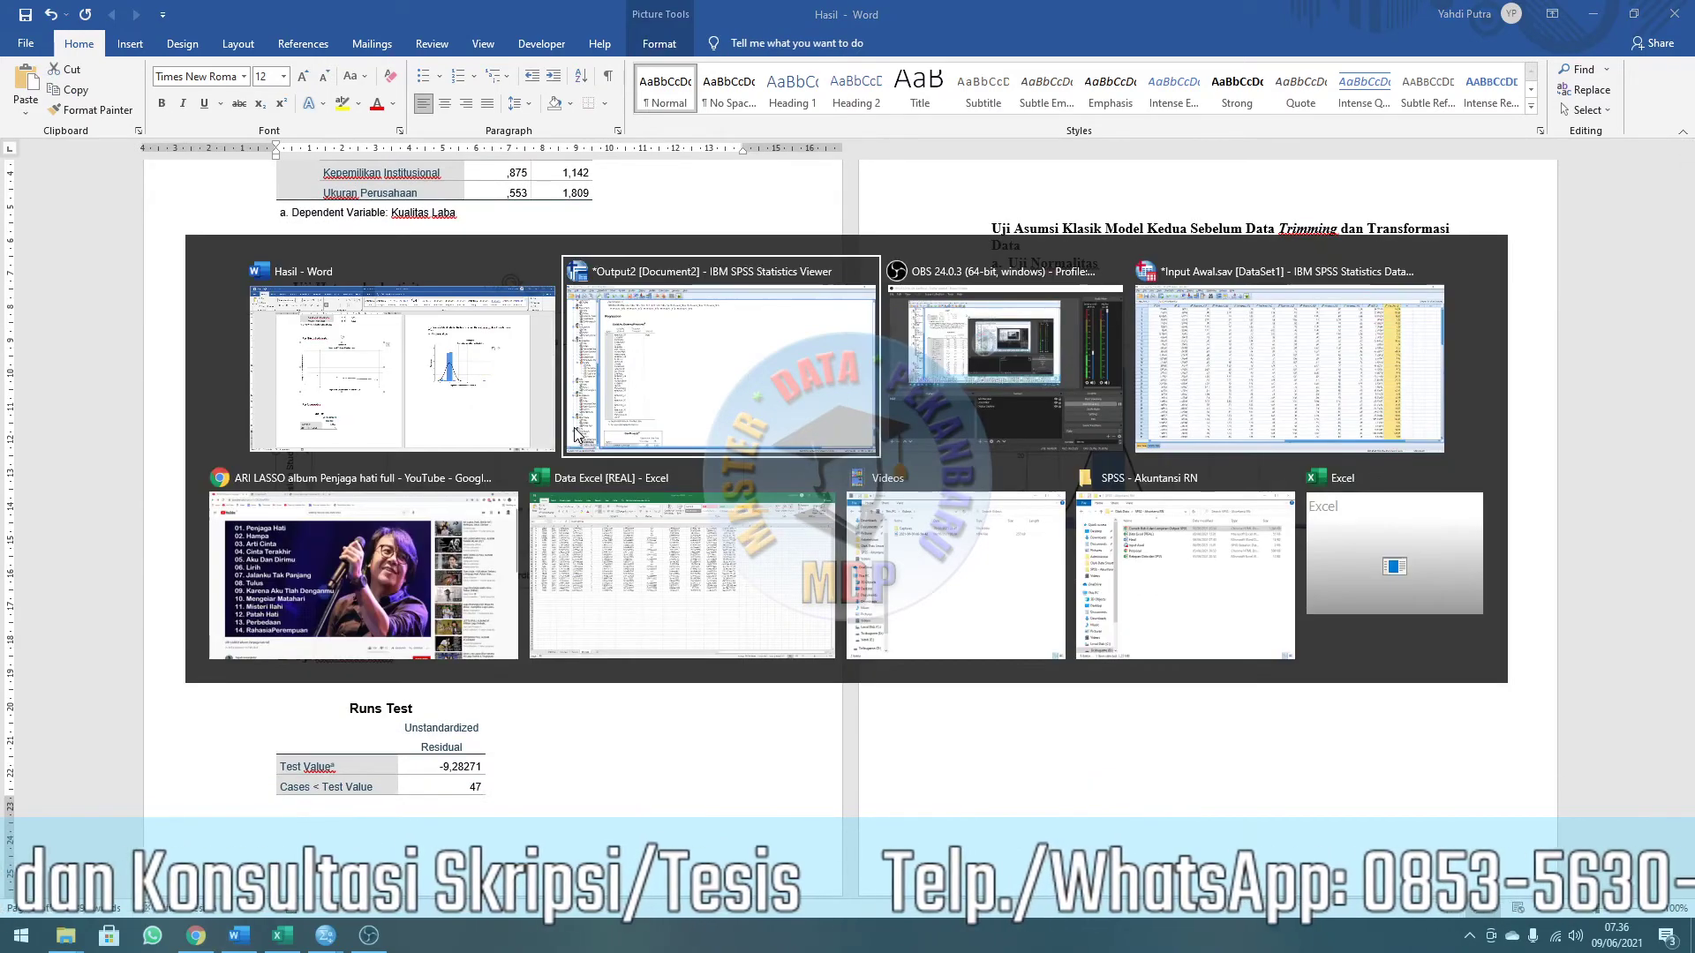
pyautogui.scroll(15, 983, 475)
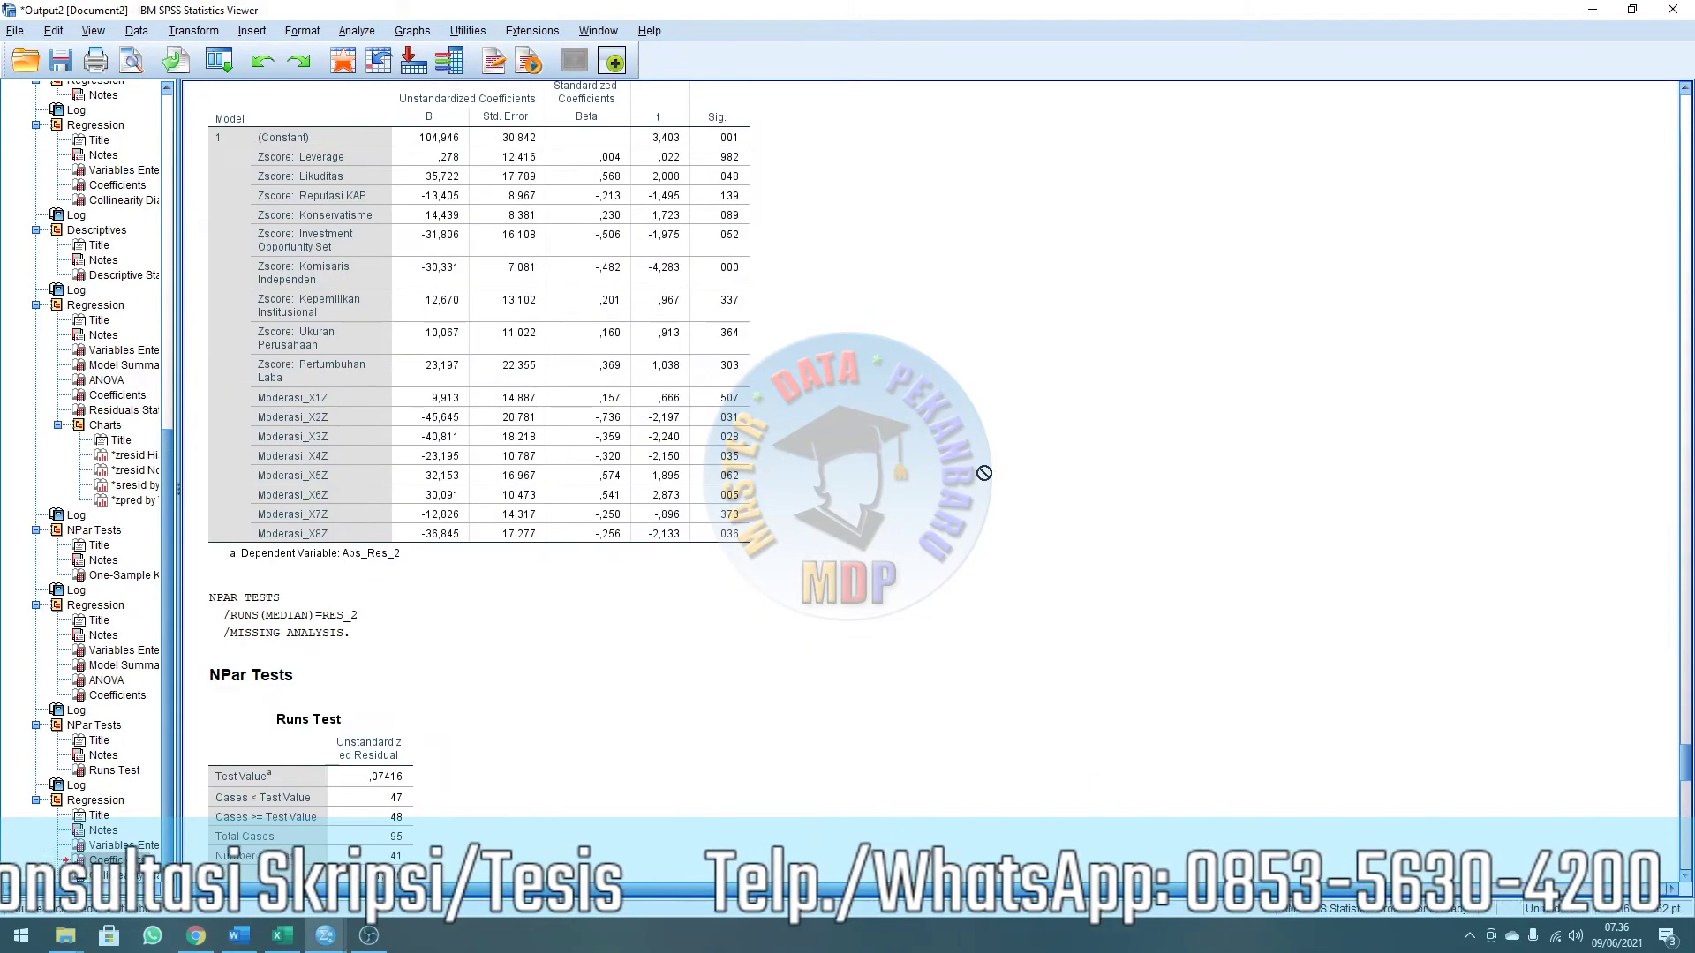
pyautogui.scroll(12, 983, 474)
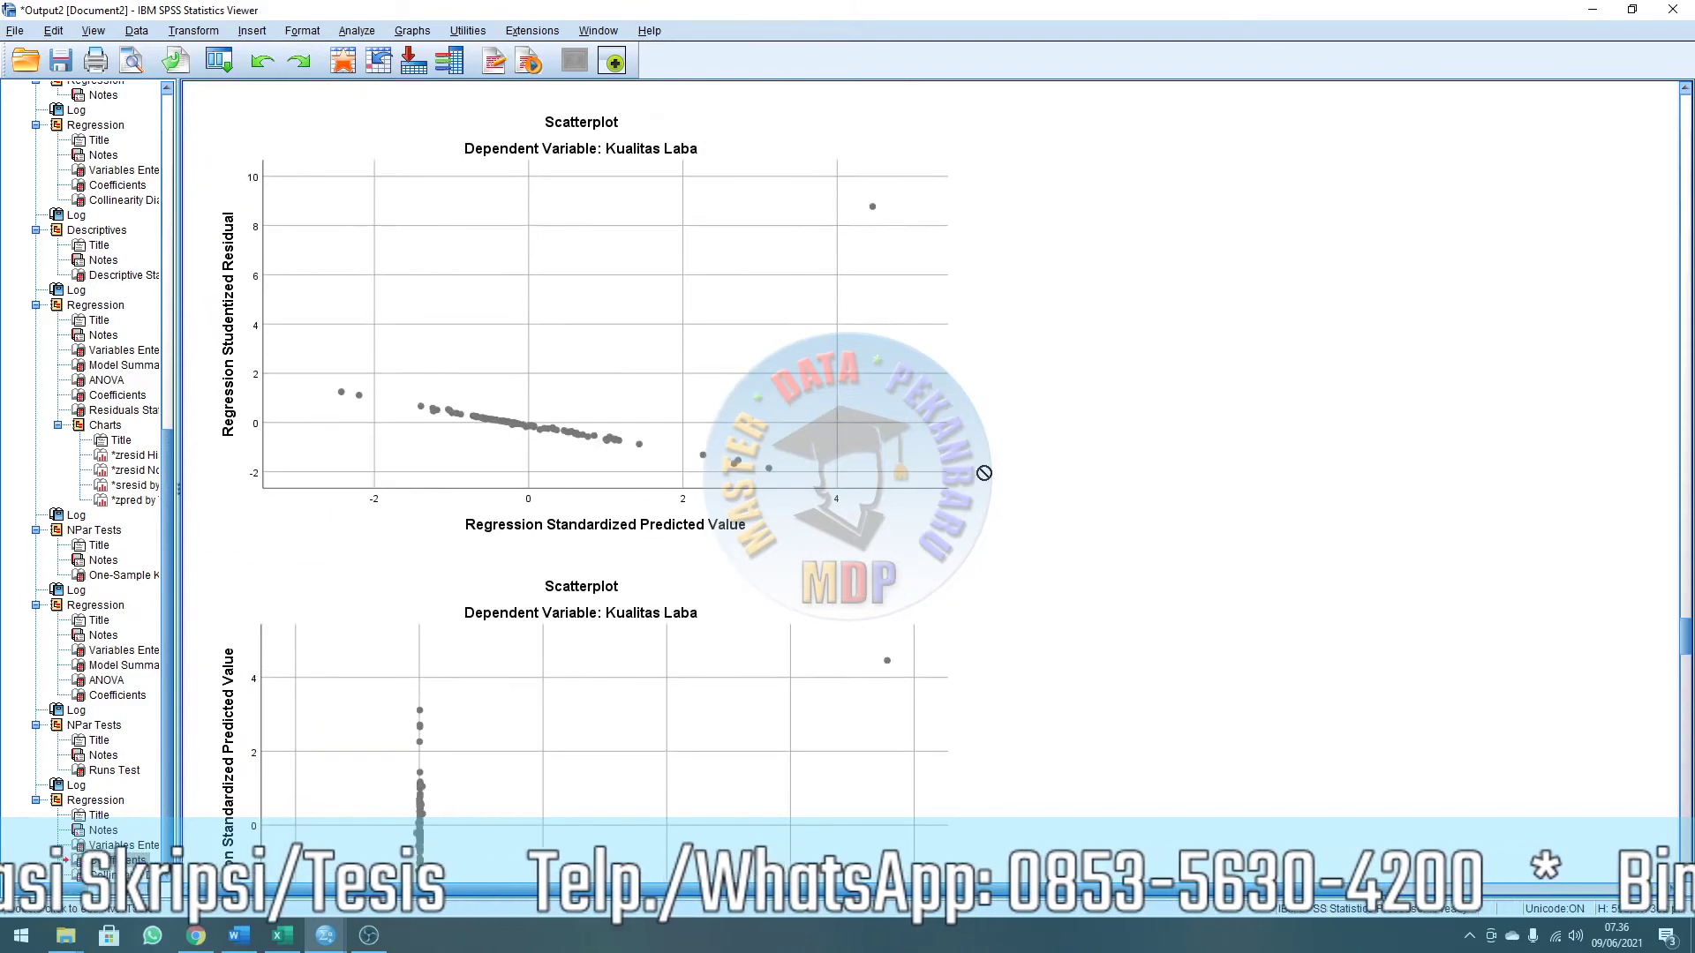
pyautogui.scroll(-6, 984, 474)
pyautogui.scroll(-5, 983, 474)
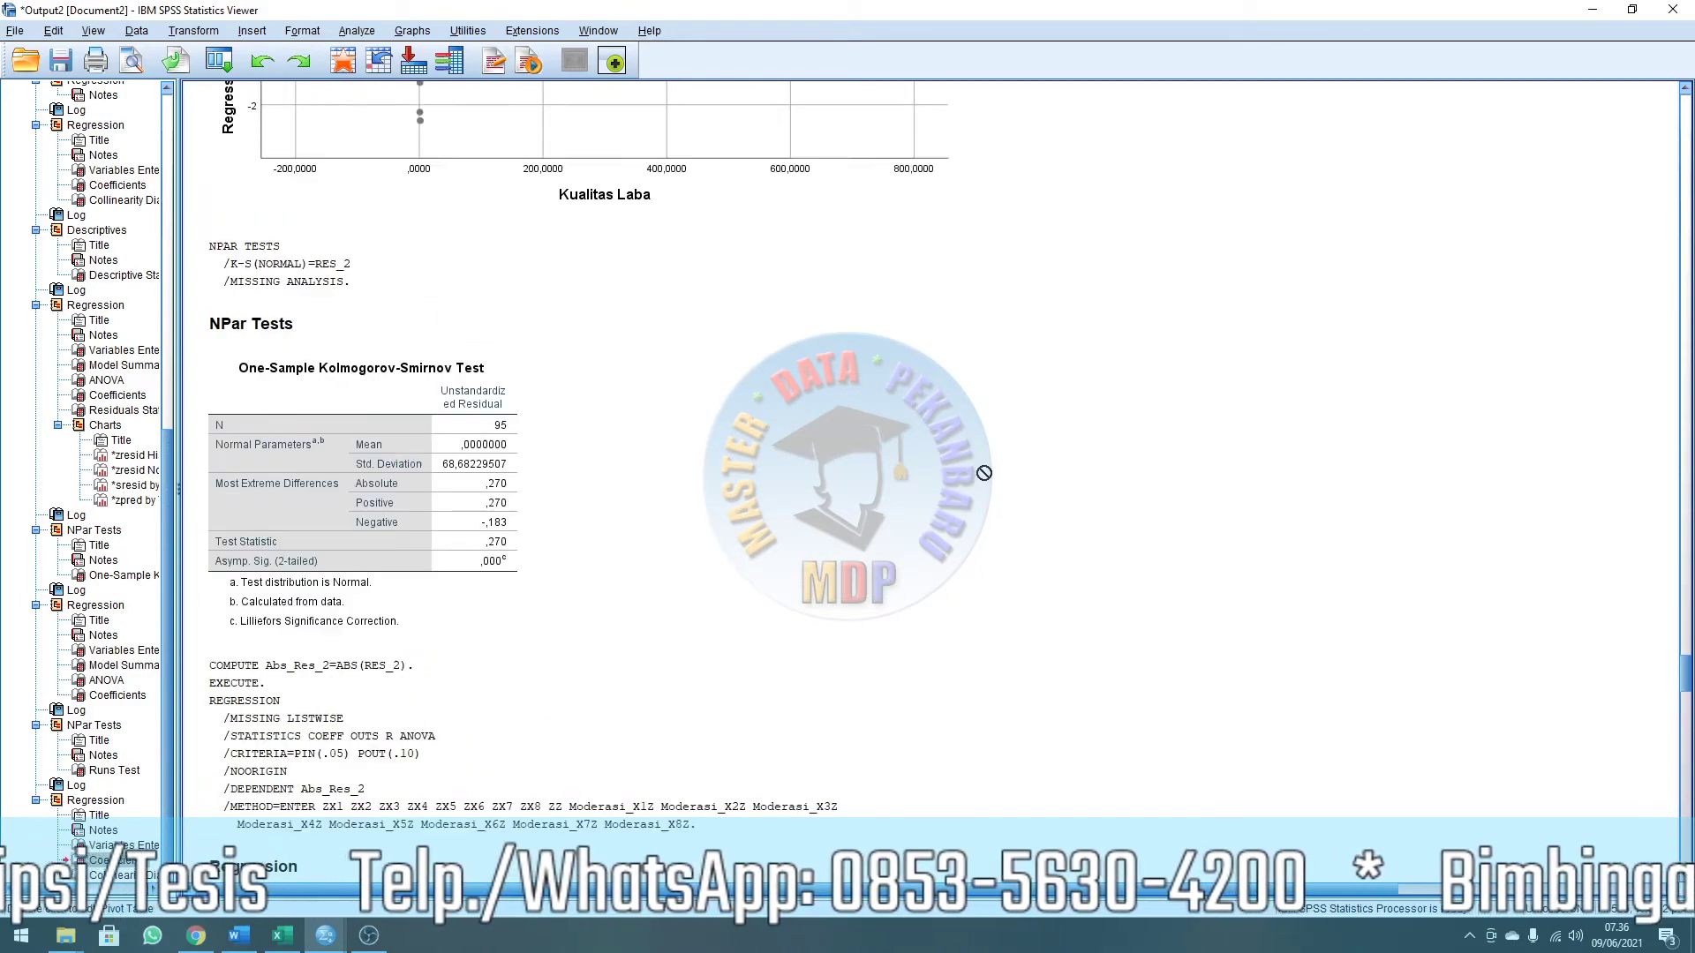
pyautogui.scroll(12, 983, 474)
pyautogui.scroll(15, 984, 473)
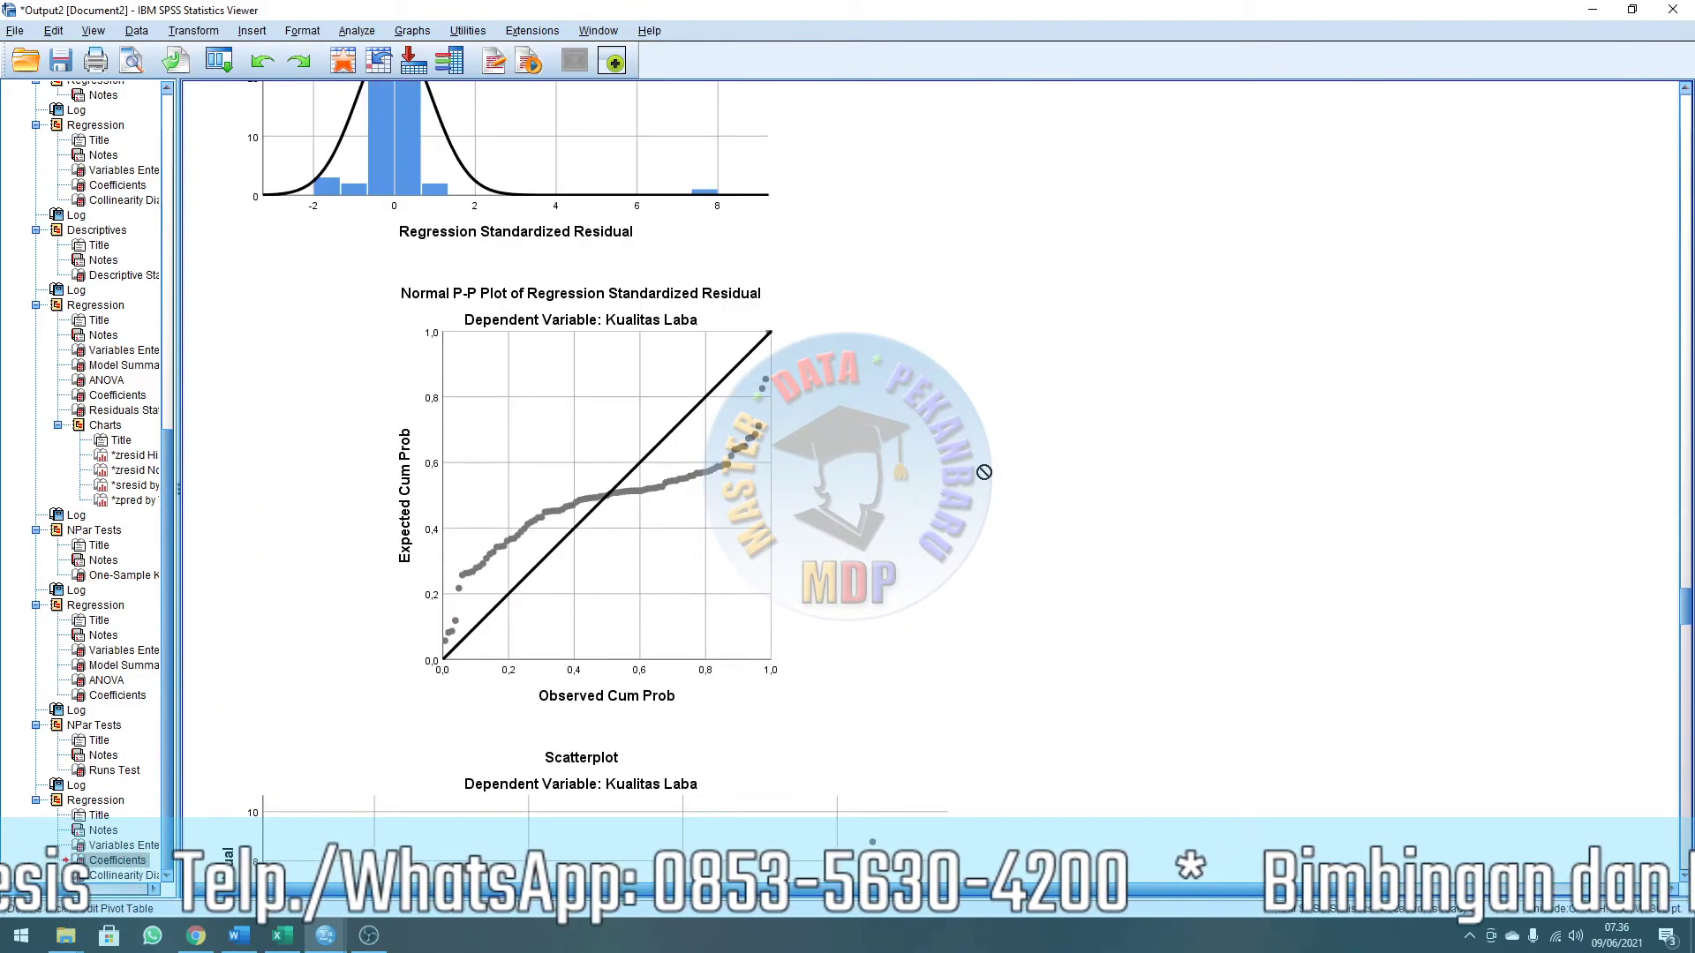
pyautogui.scroll(3, 983, 473)
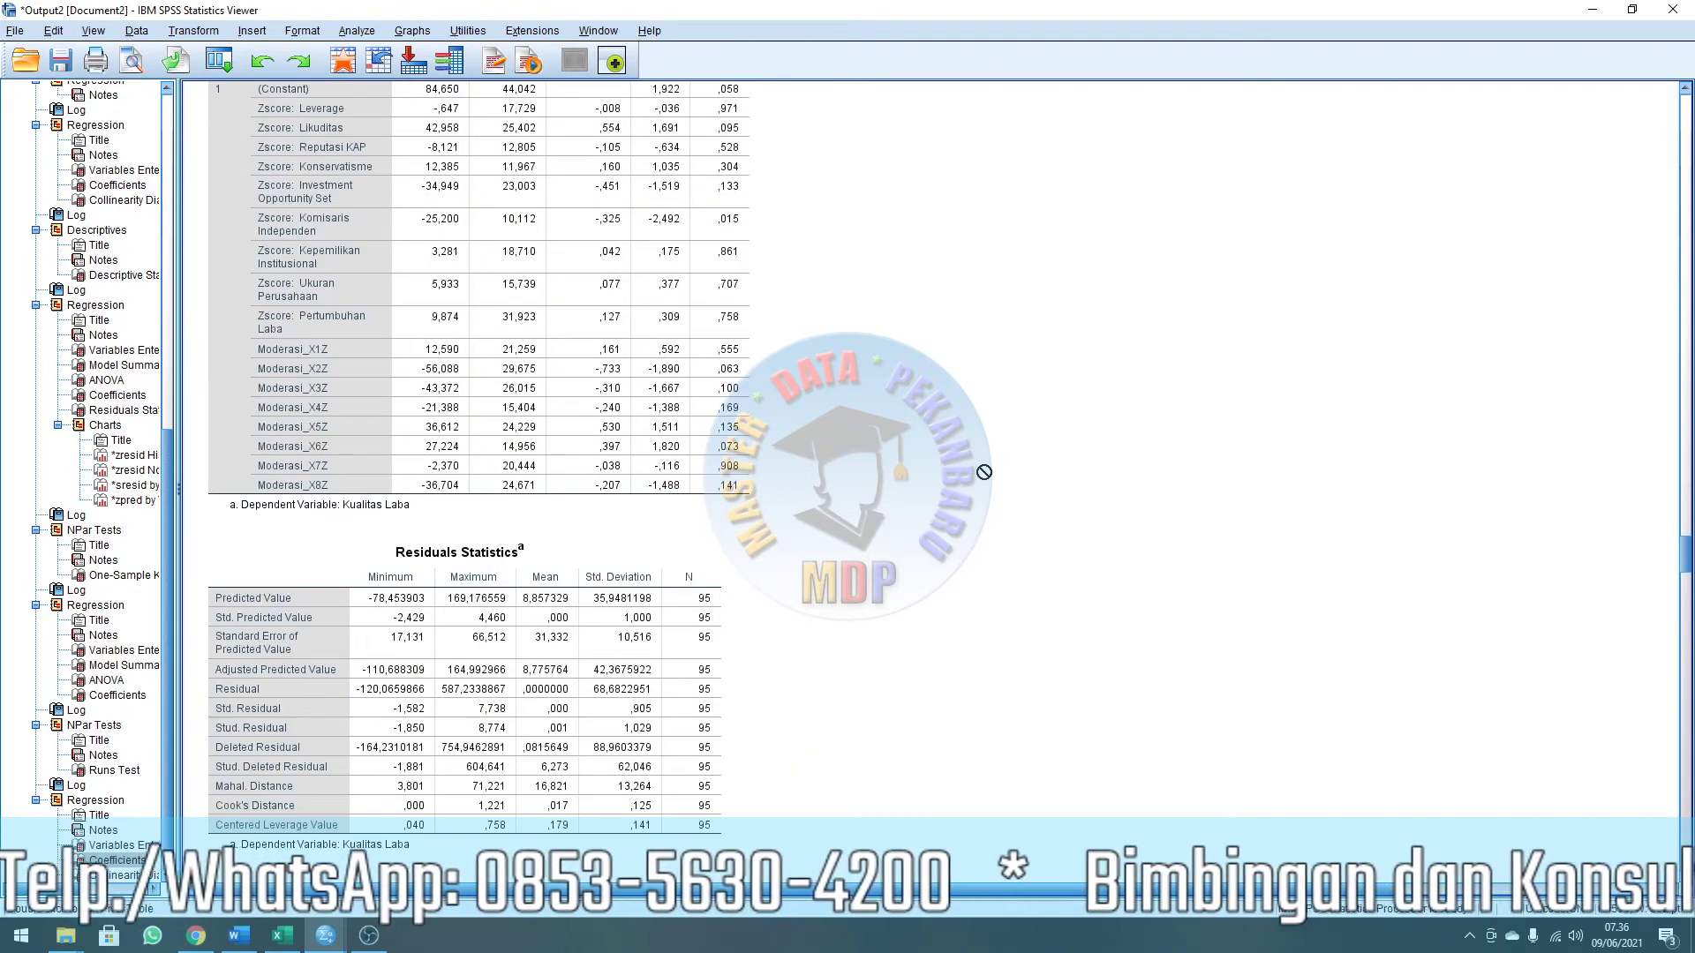
pyautogui.scroll(-15, 983, 472)
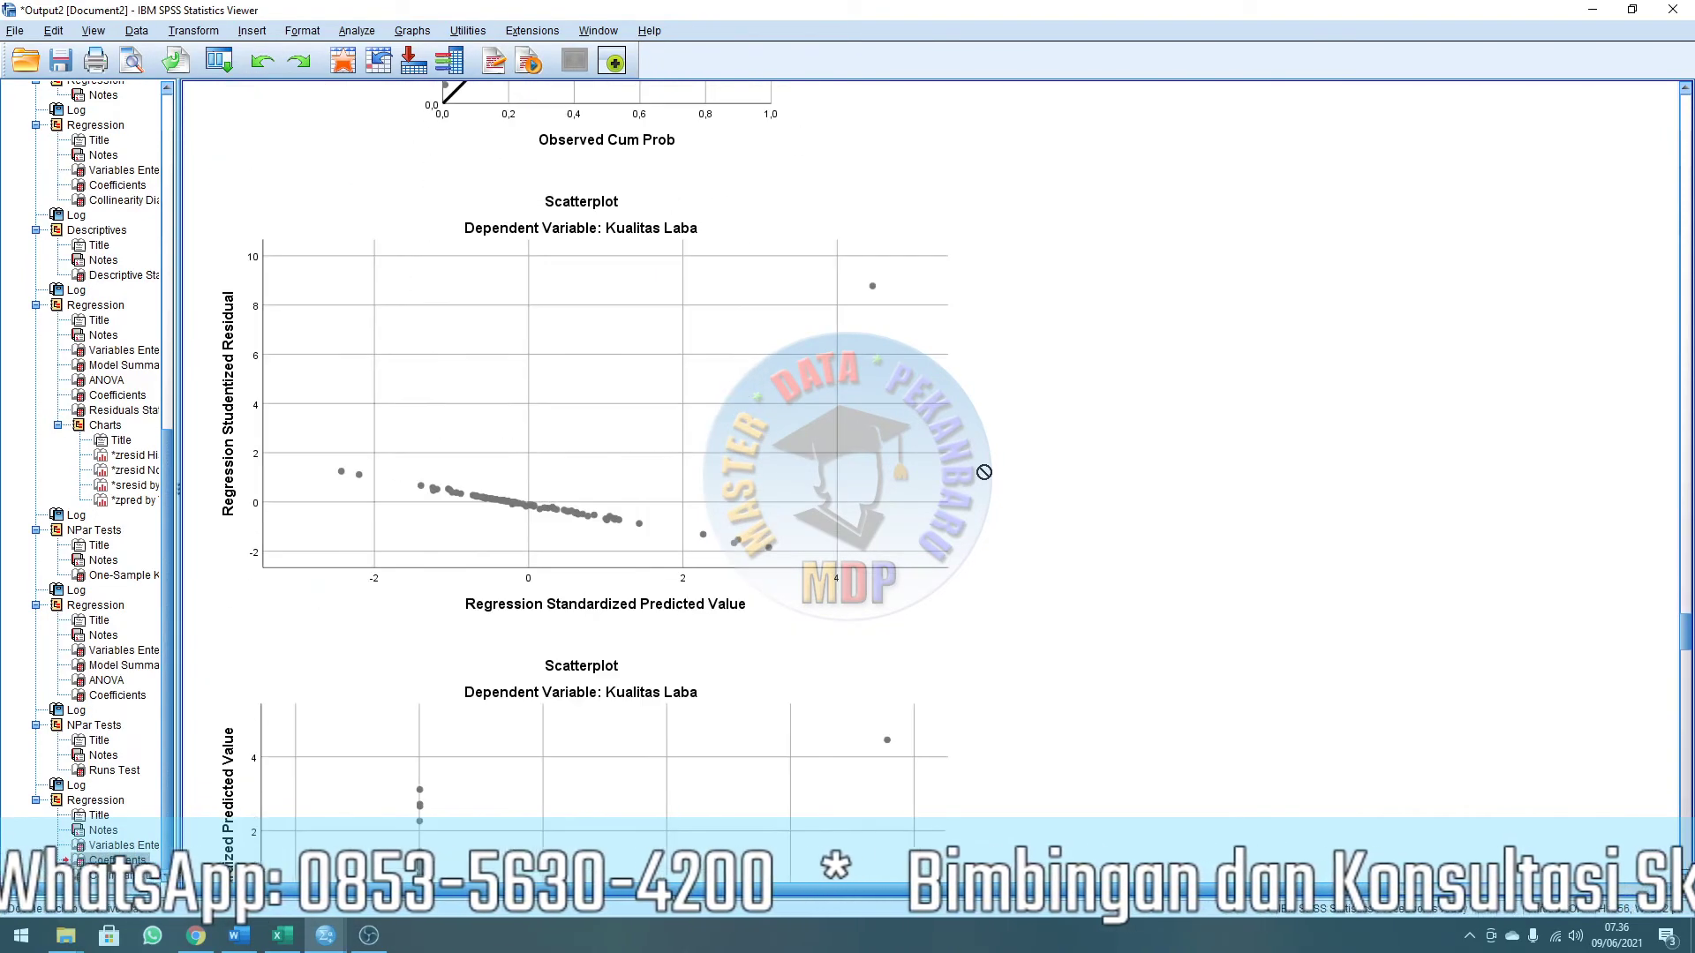
pyautogui.scroll(-14, 984, 472)
pyautogui.scroll(20, 983, 472)
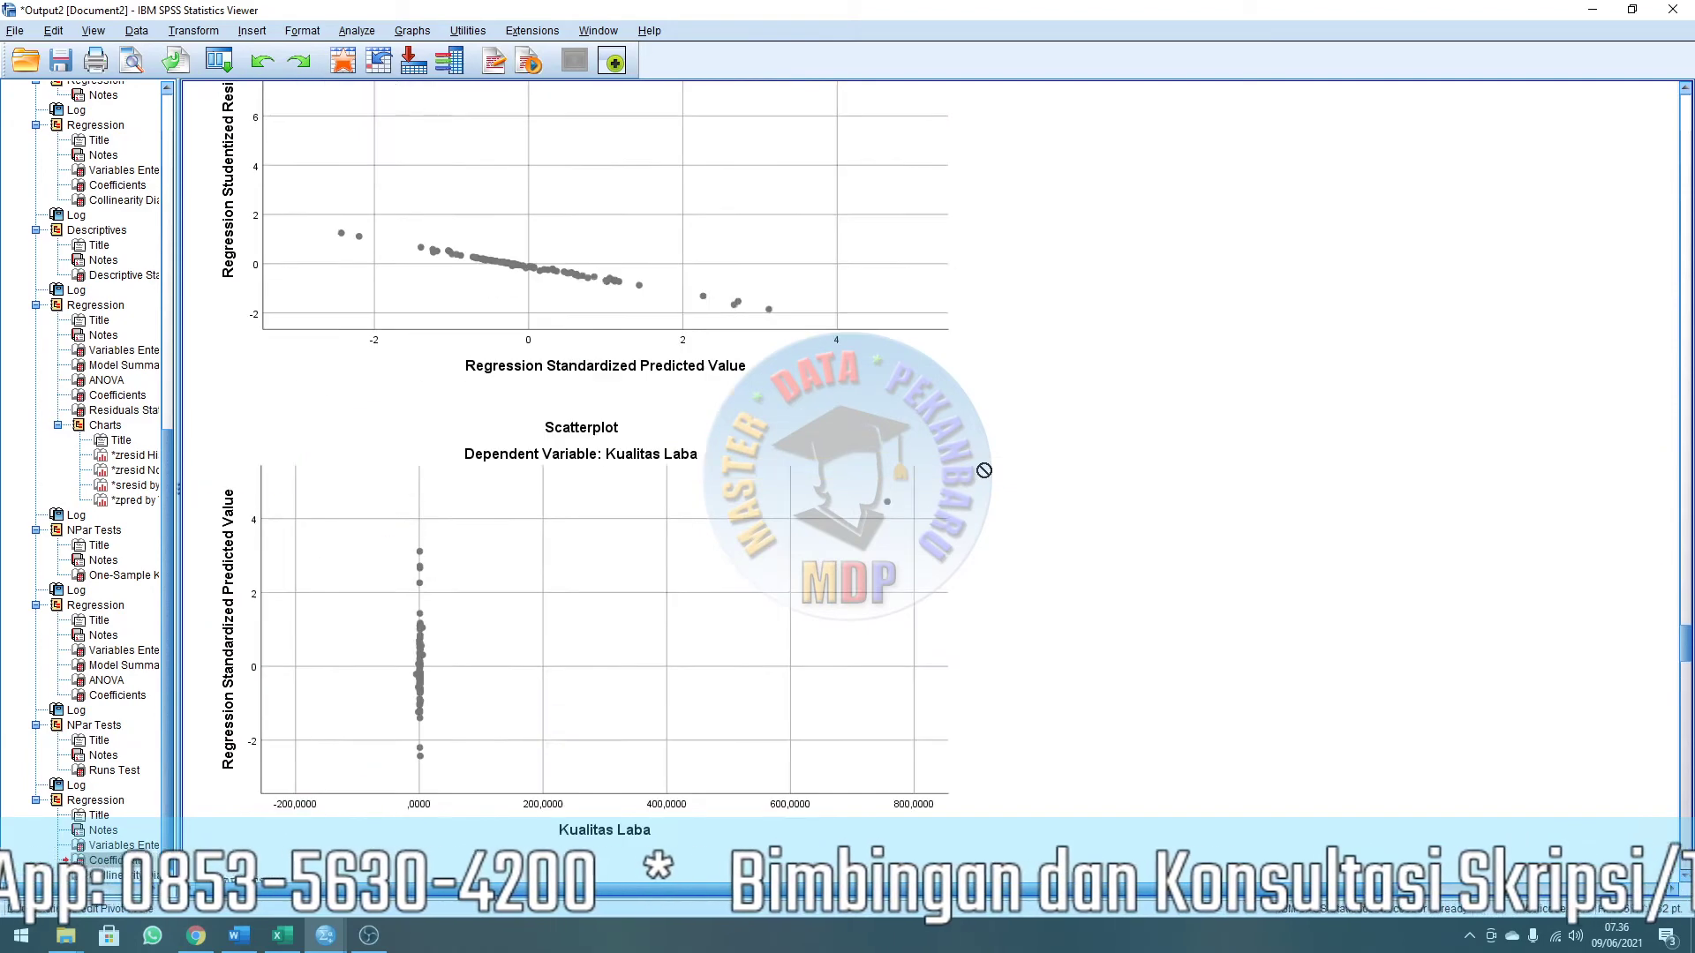
pyautogui.scroll(2, 984, 470)
pyautogui.click(613, 447)
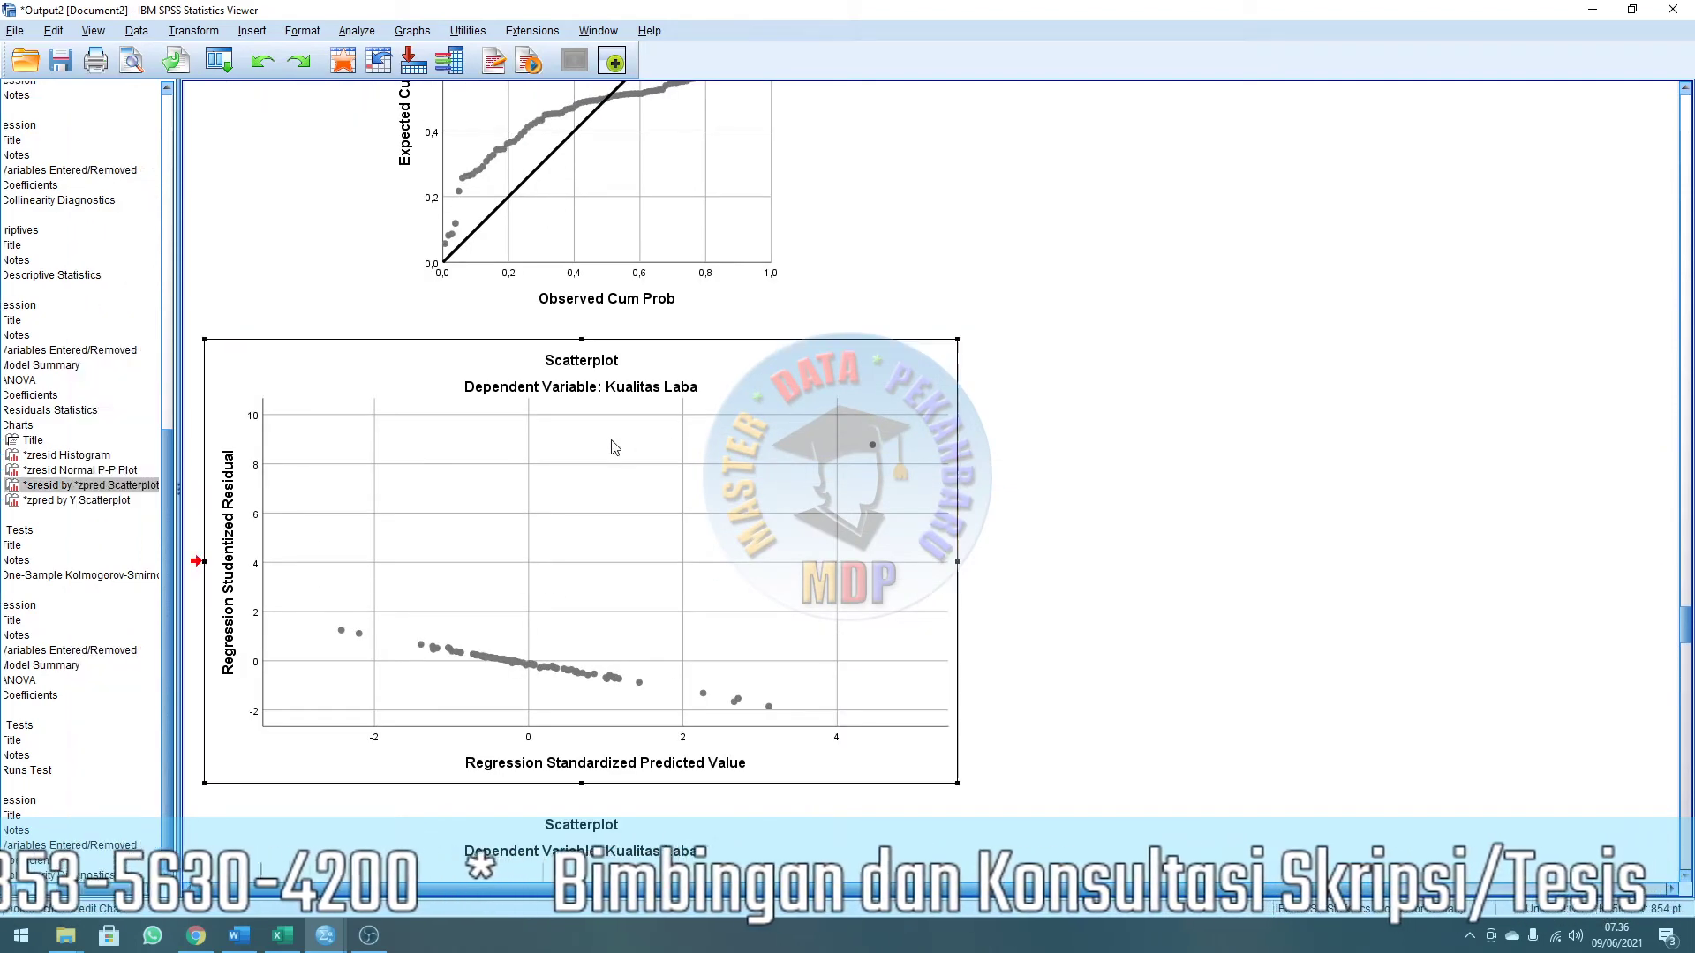
pyautogui.rightClick(616, 446)
pyautogui.click(632, 475)
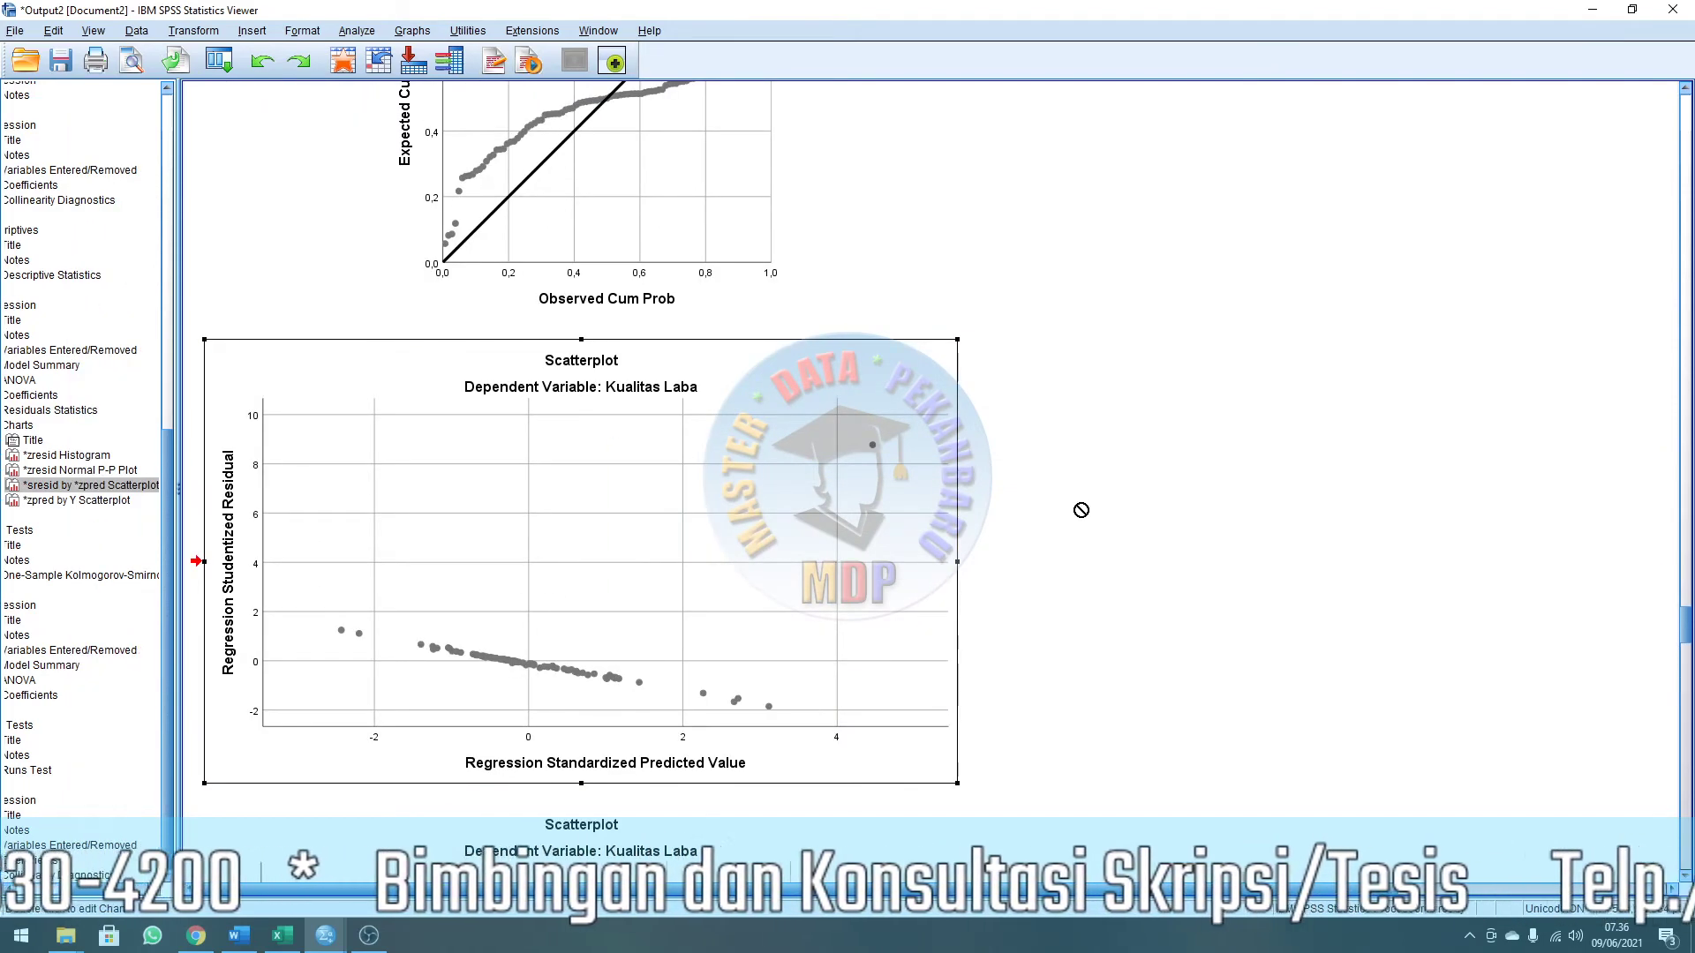
# Switch to Word and paste the scatterplot on a new line under the second model's Uji Heteroskedastisitas heading.
pyautogui.hotkey('alt', 'Tab')
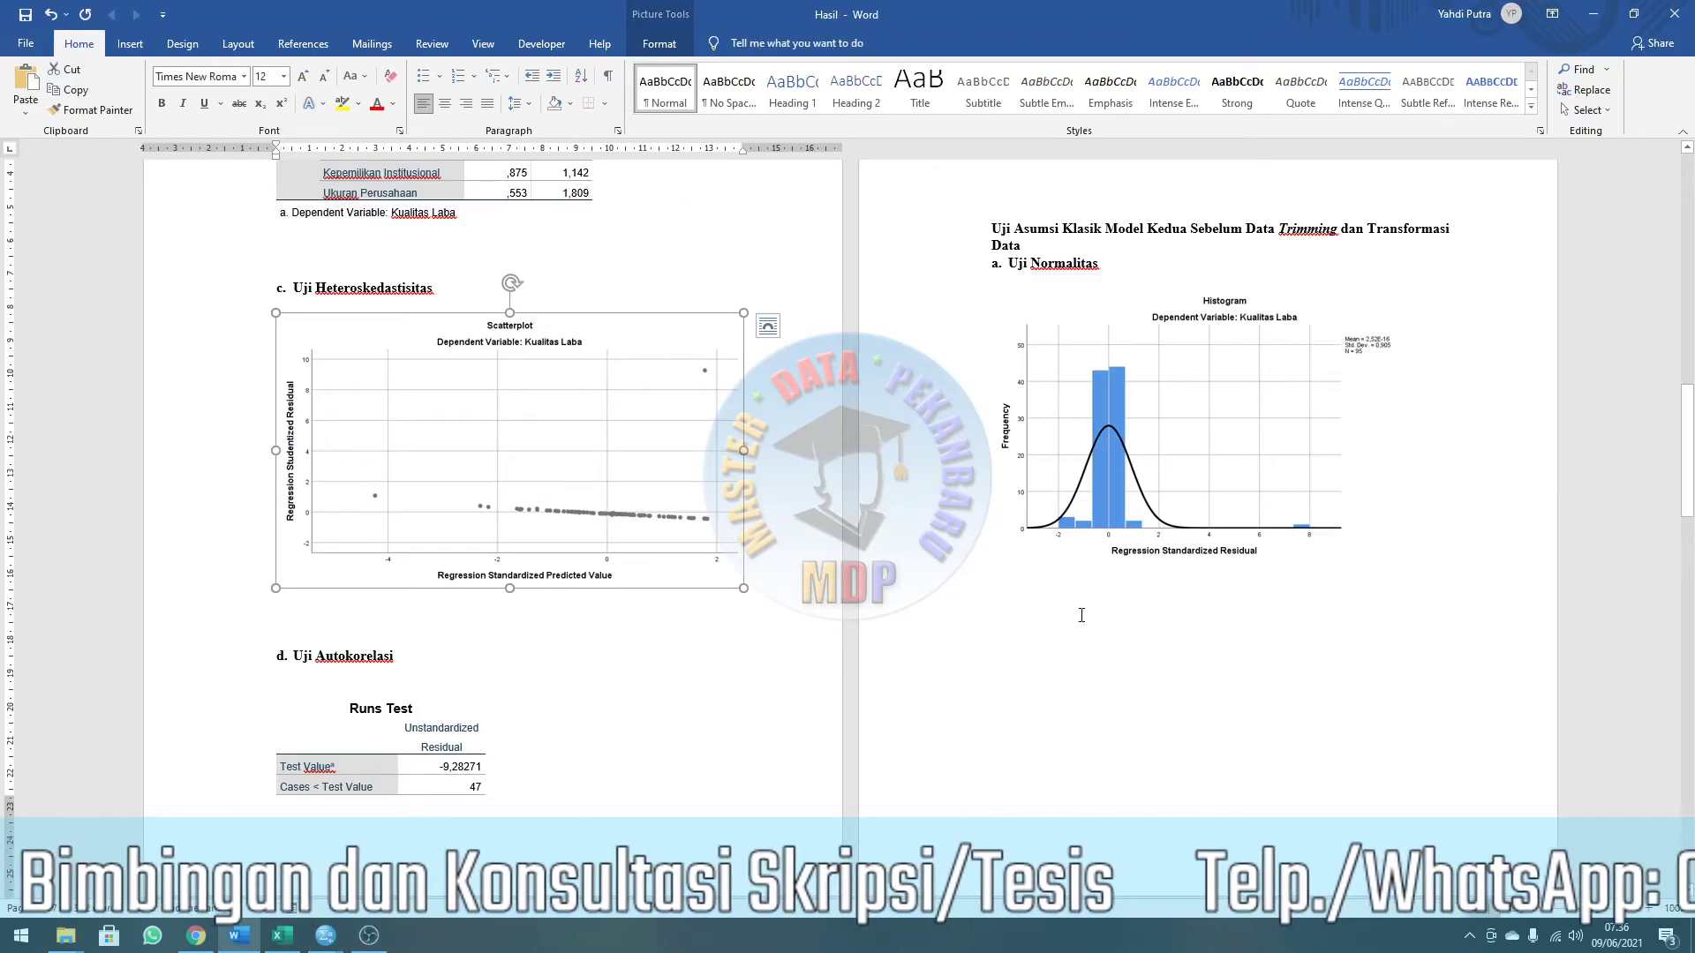
pyautogui.scroll(-15, 1081, 616)
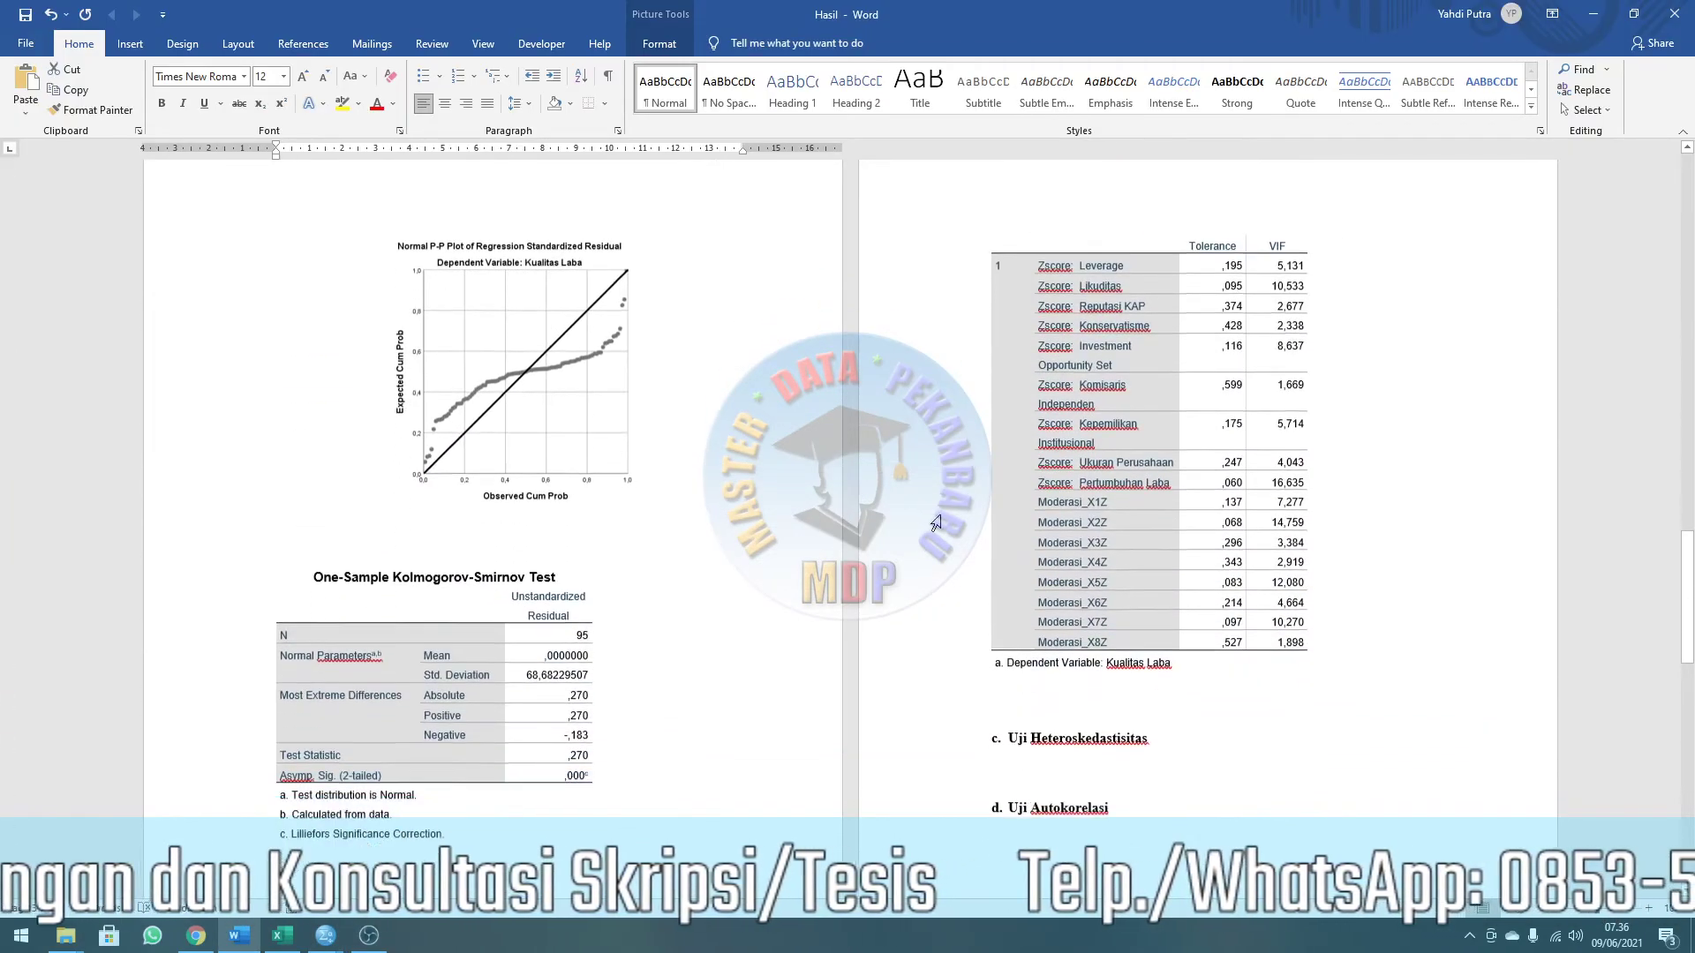
pyautogui.scroll(-3, 936, 523)
pyautogui.click(1082, 594)
pyautogui.hotkey('ctrl', 'v')
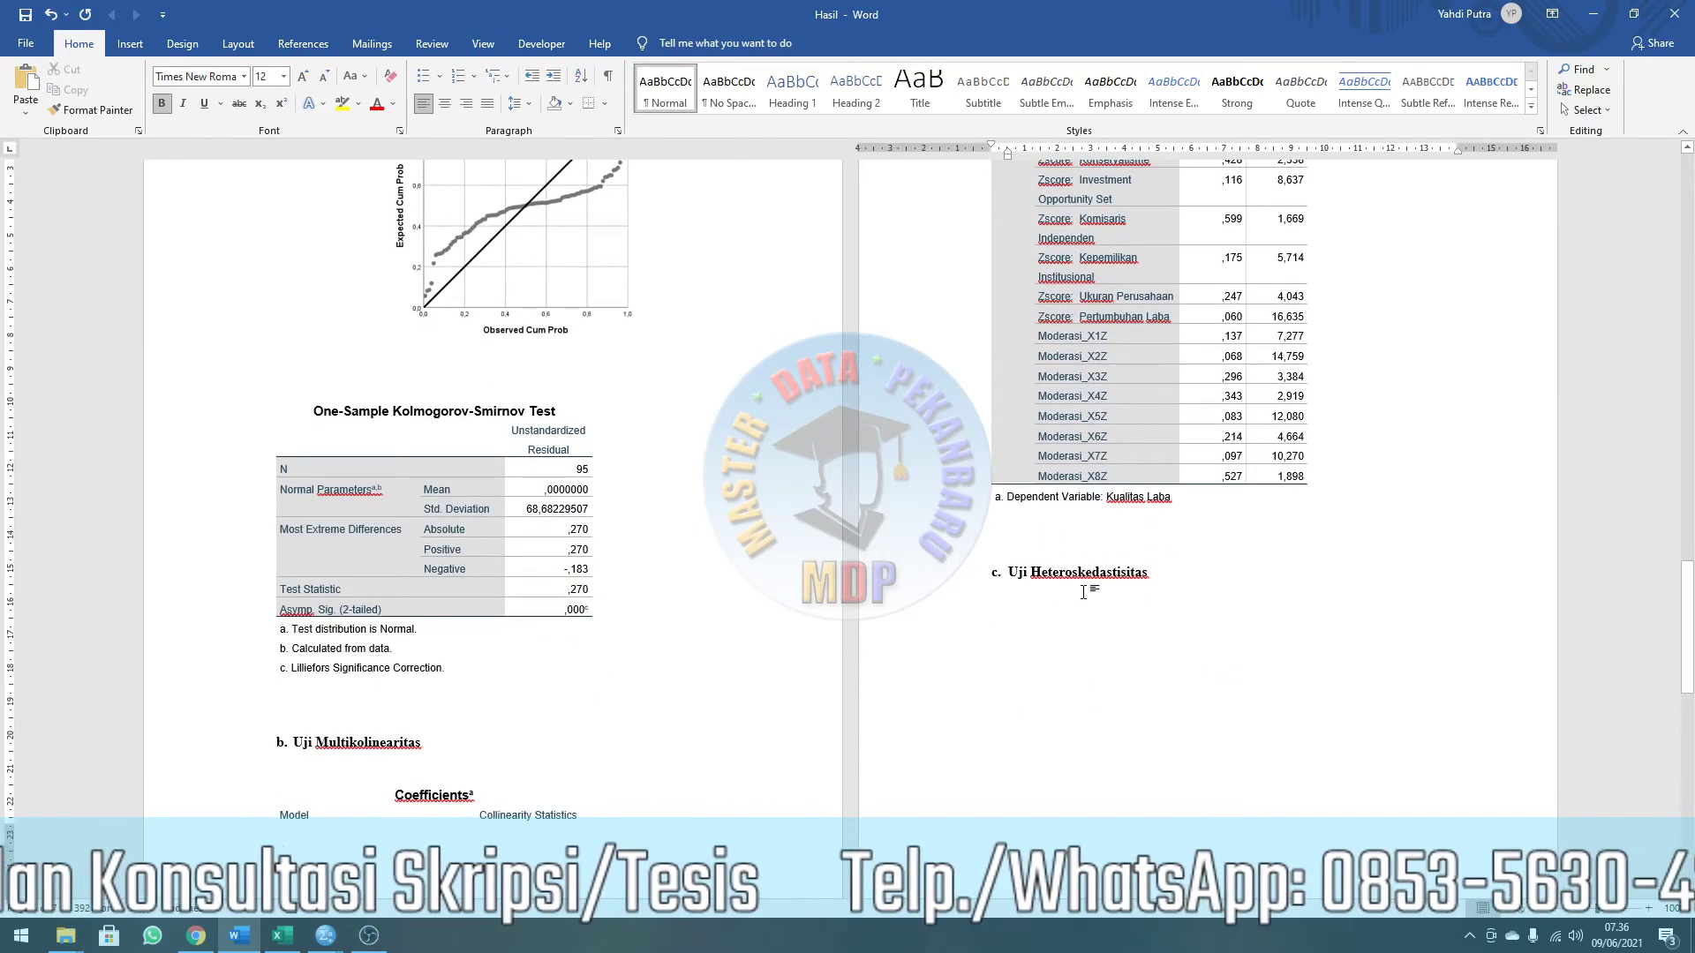
pyautogui.hotkey('ctrl', 'z')
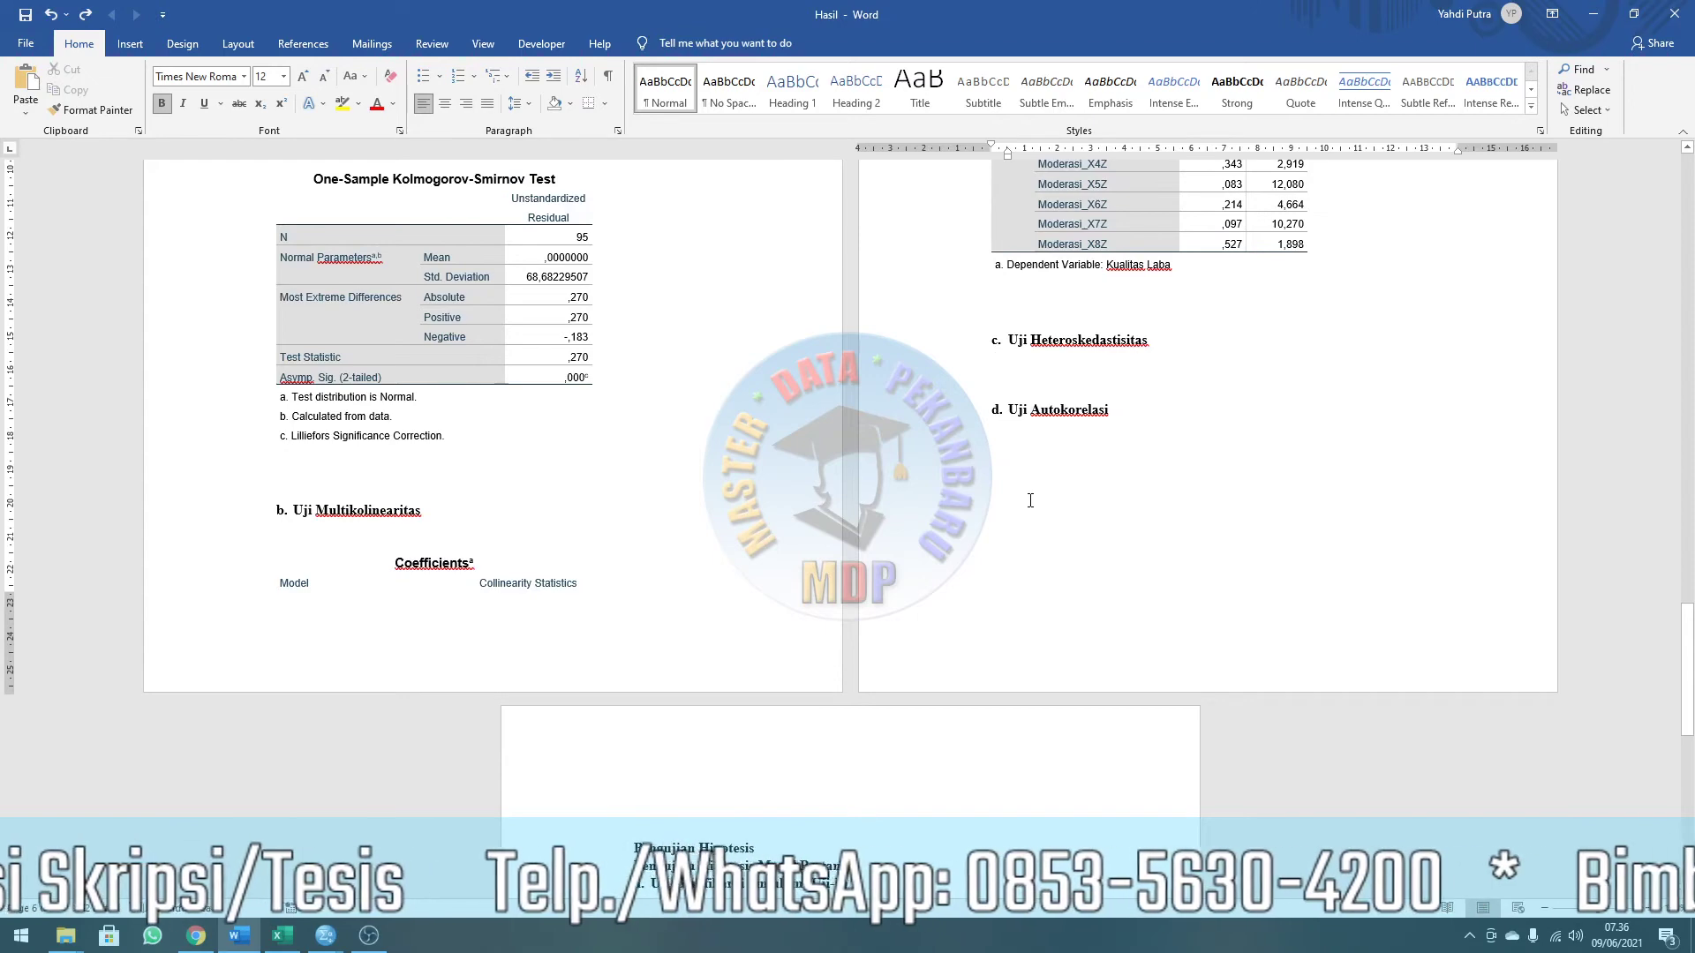
pyautogui.press('Return')
pyautogui.hotkey('ctrl', 'v')
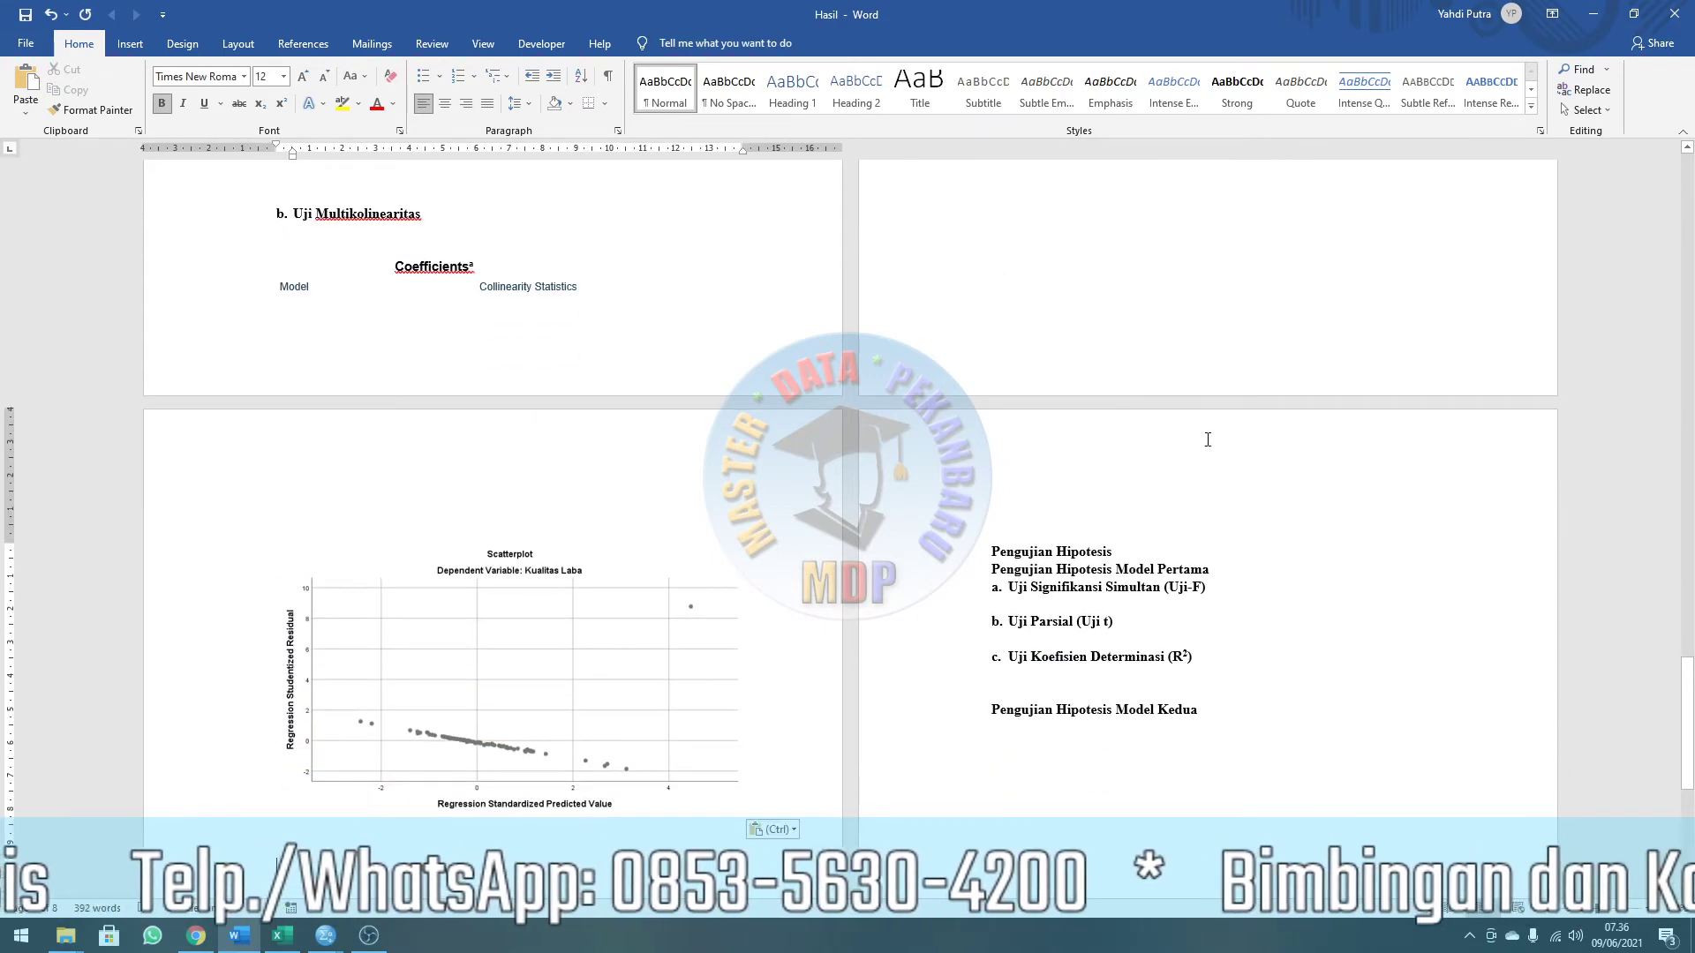
# Check the first model's Uji Autokorelasi section, then copy the Runs Test table for the second model's residuals from the SPSS output.
pyautogui.scroll(15, 1207, 440)
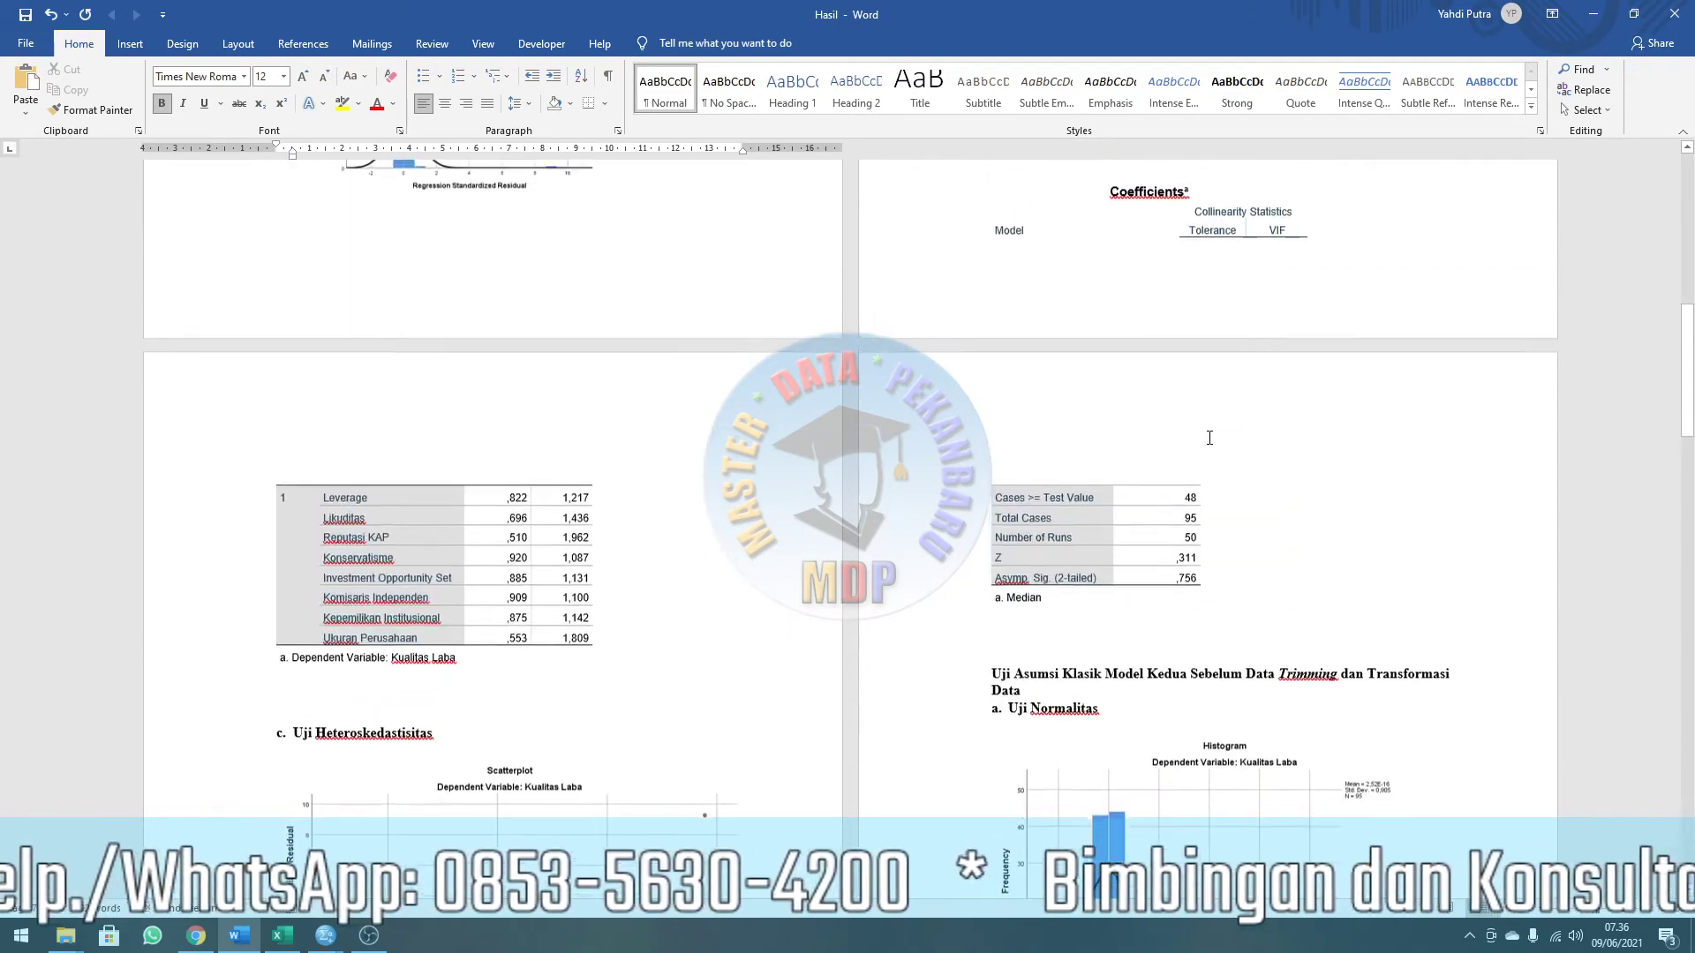
pyautogui.scroll(-3, 625, 484)
pyautogui.scroll(-2, 525, 475)
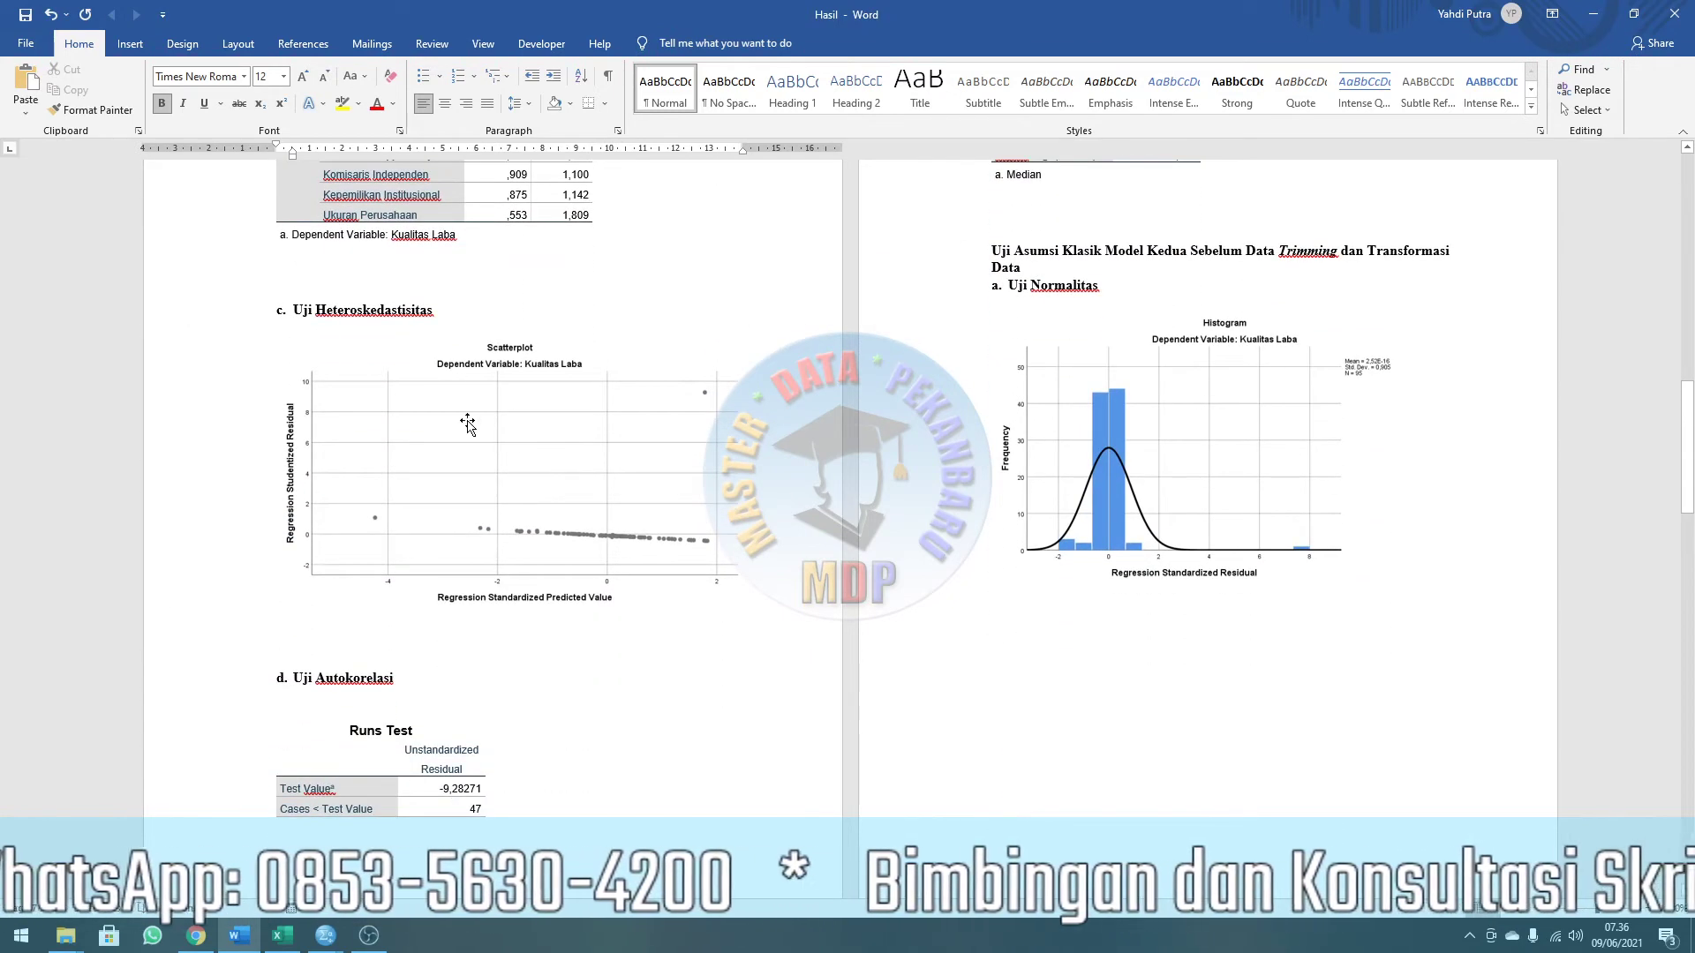
pyautogui.scroll(-2, 491, 587)
pyautogui.hotkey('alt', 'Tab')
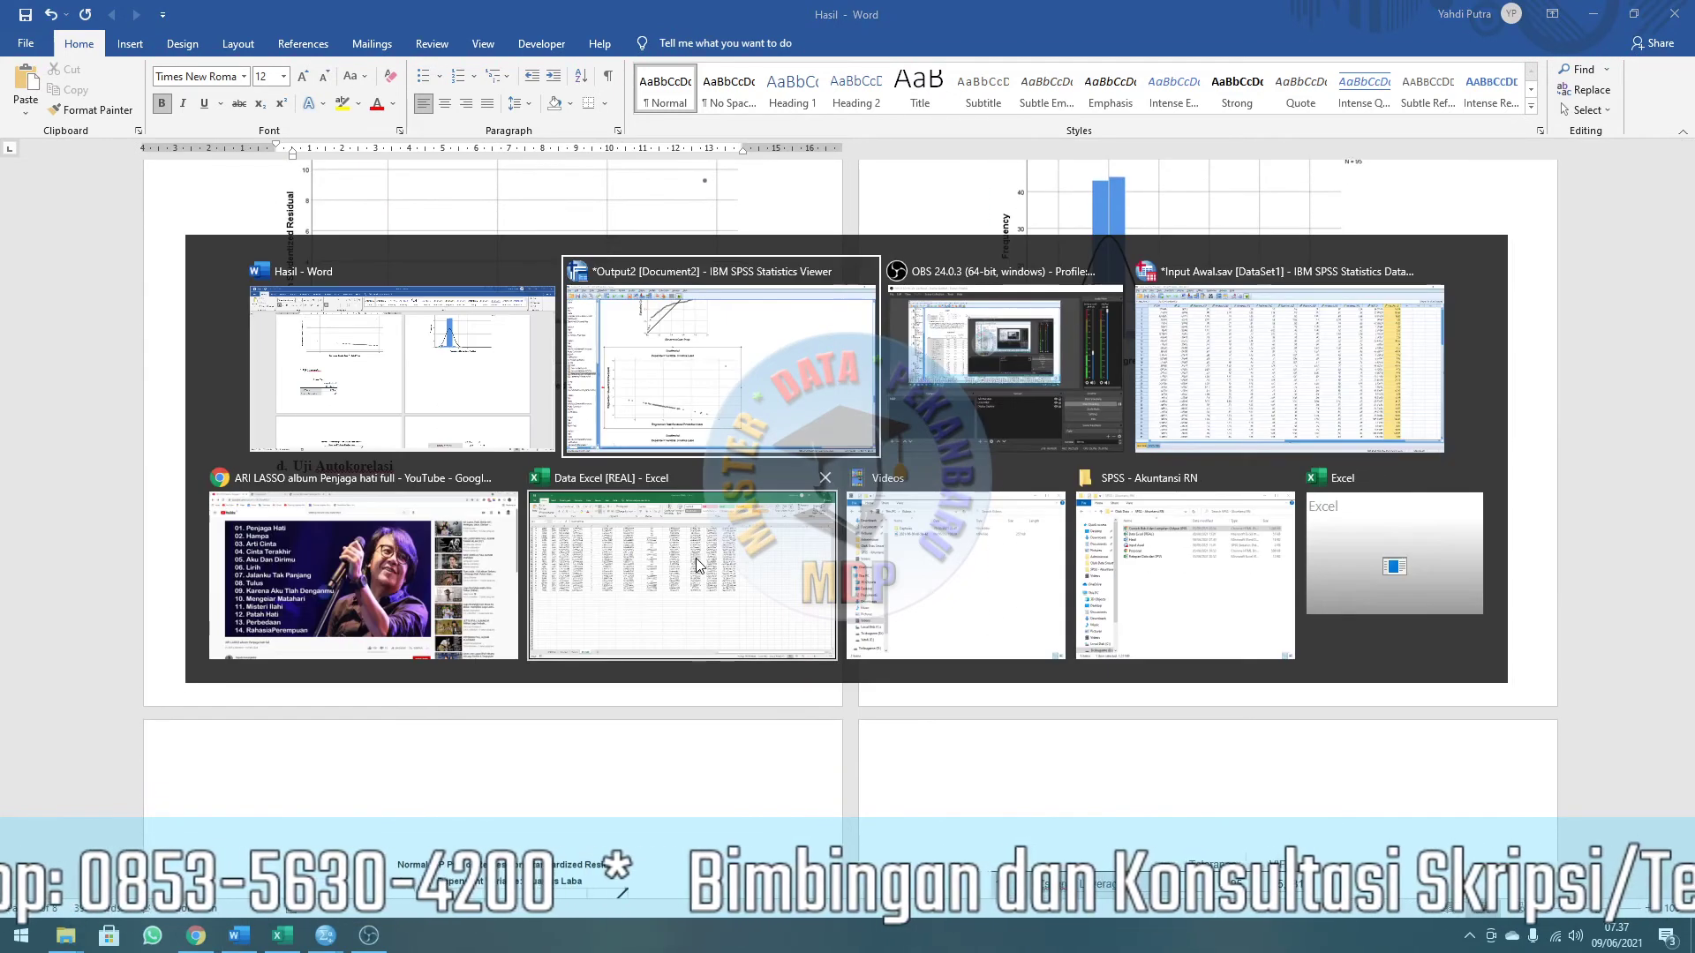
pyautogui.scroll(-8, 692, 575)
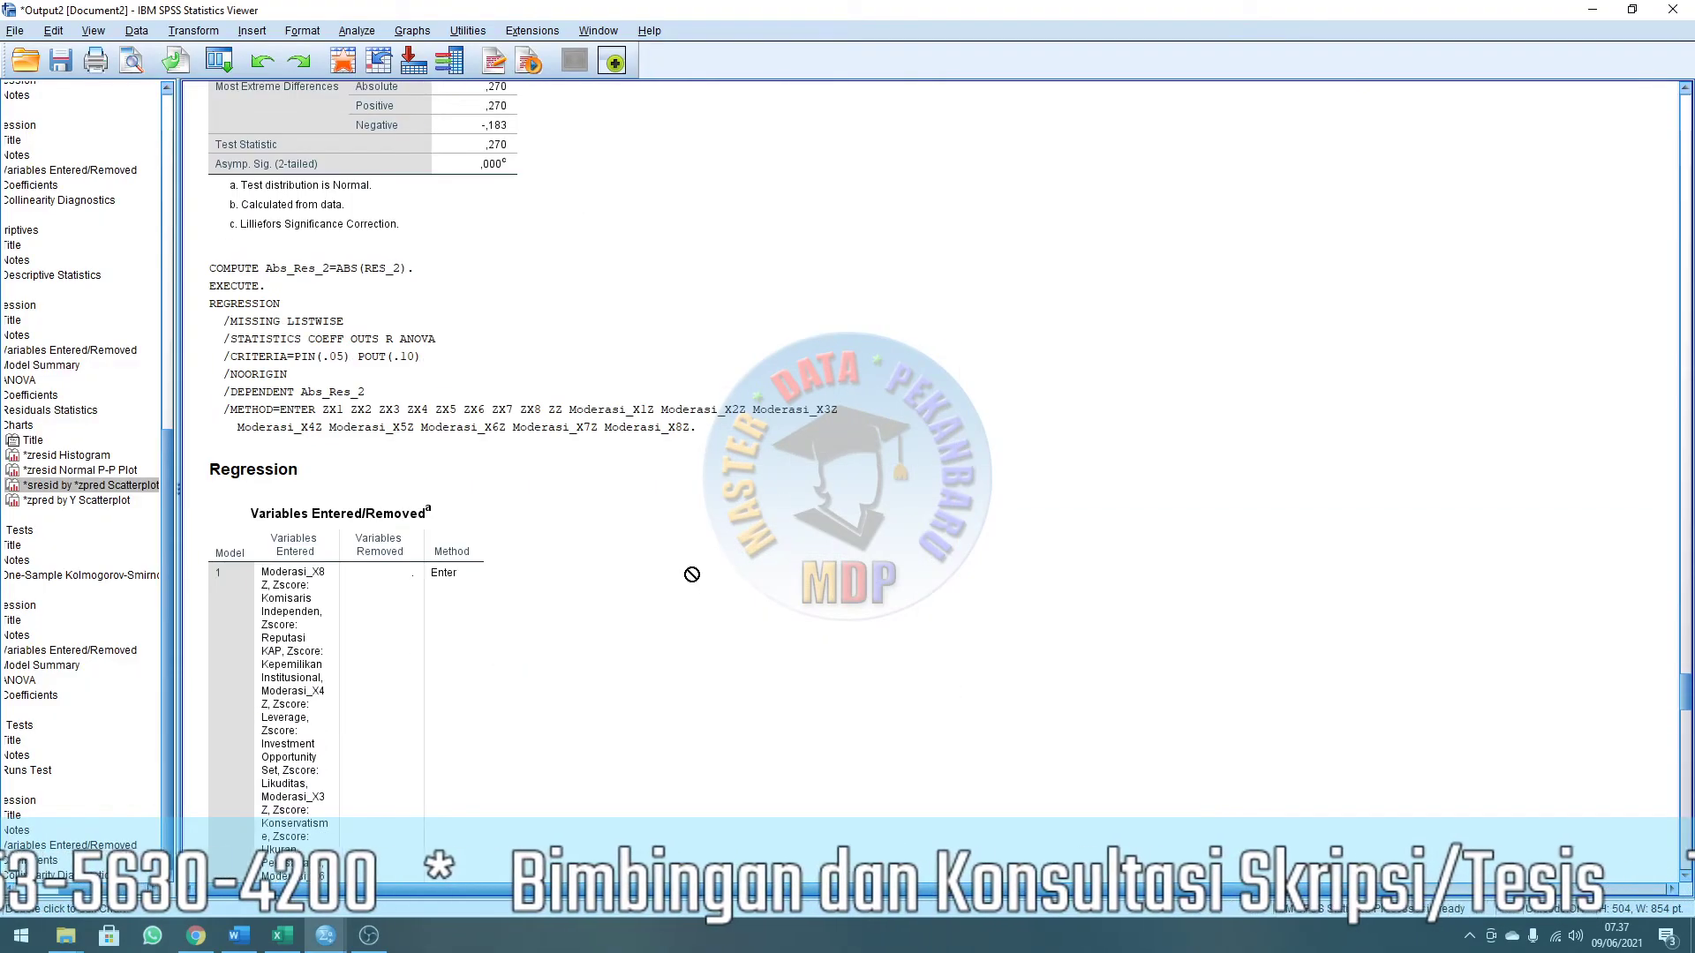
pyautogui.scroll(3, 692, 574)
pyautogui.scroll(-15, 692, 572)
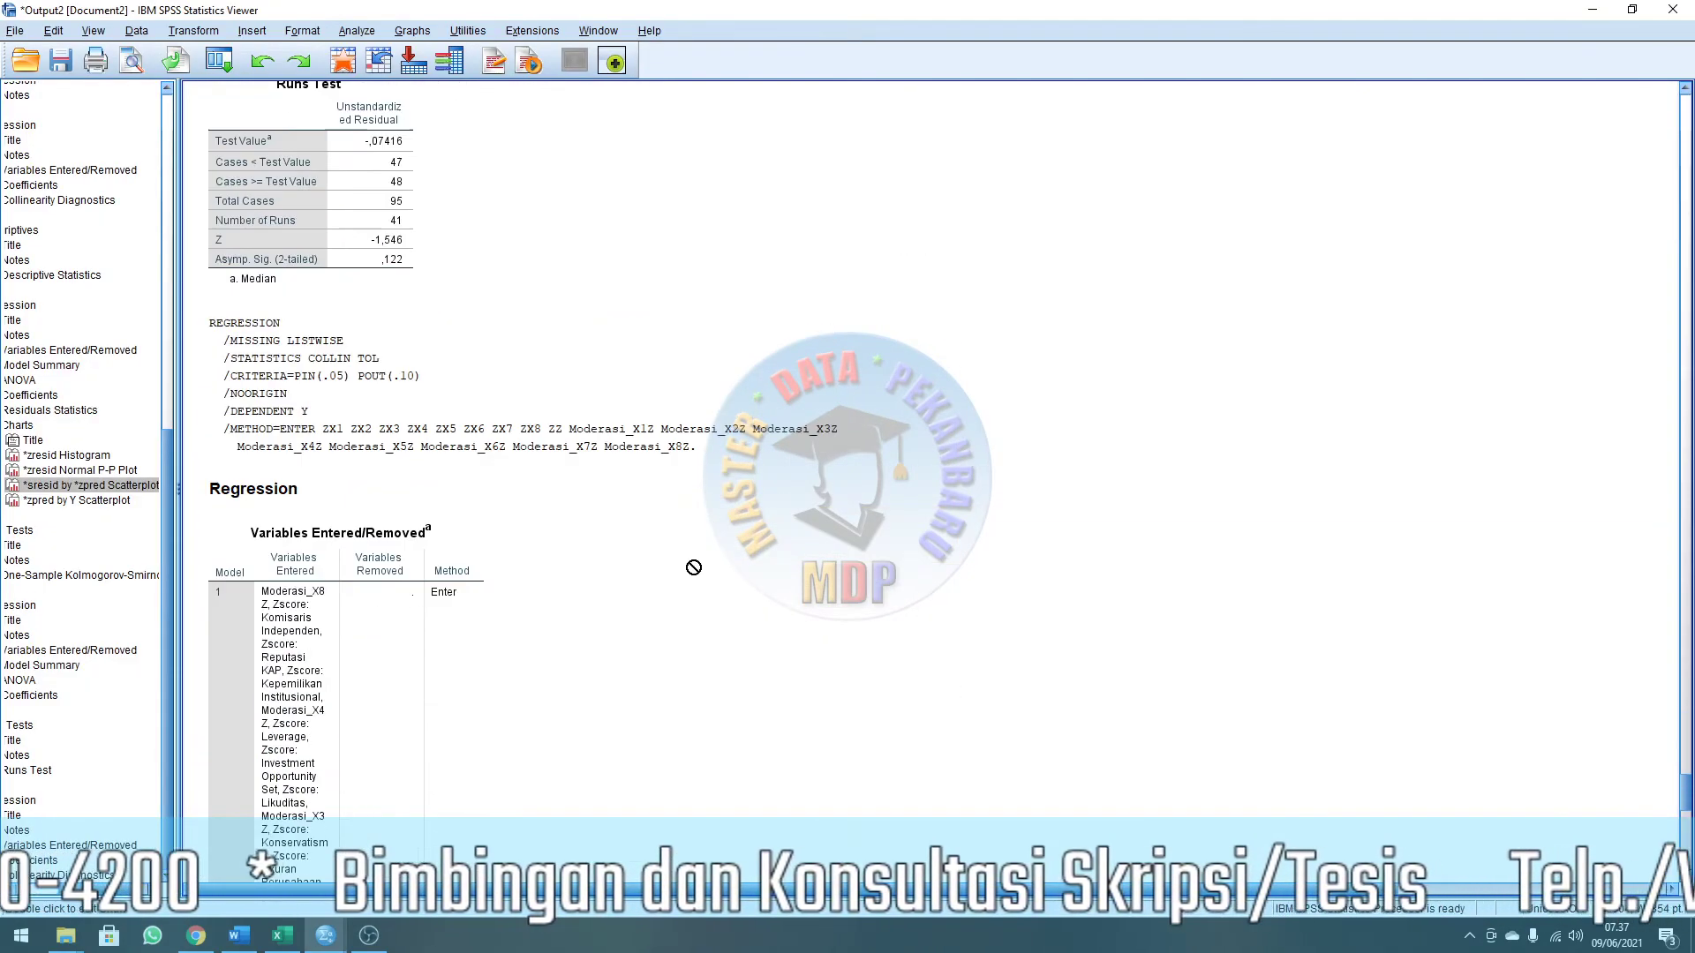
pyautogui.scroll(2, 533, 497)
pyautogui.click(356, 458)
pyautogui.click(256, 416)
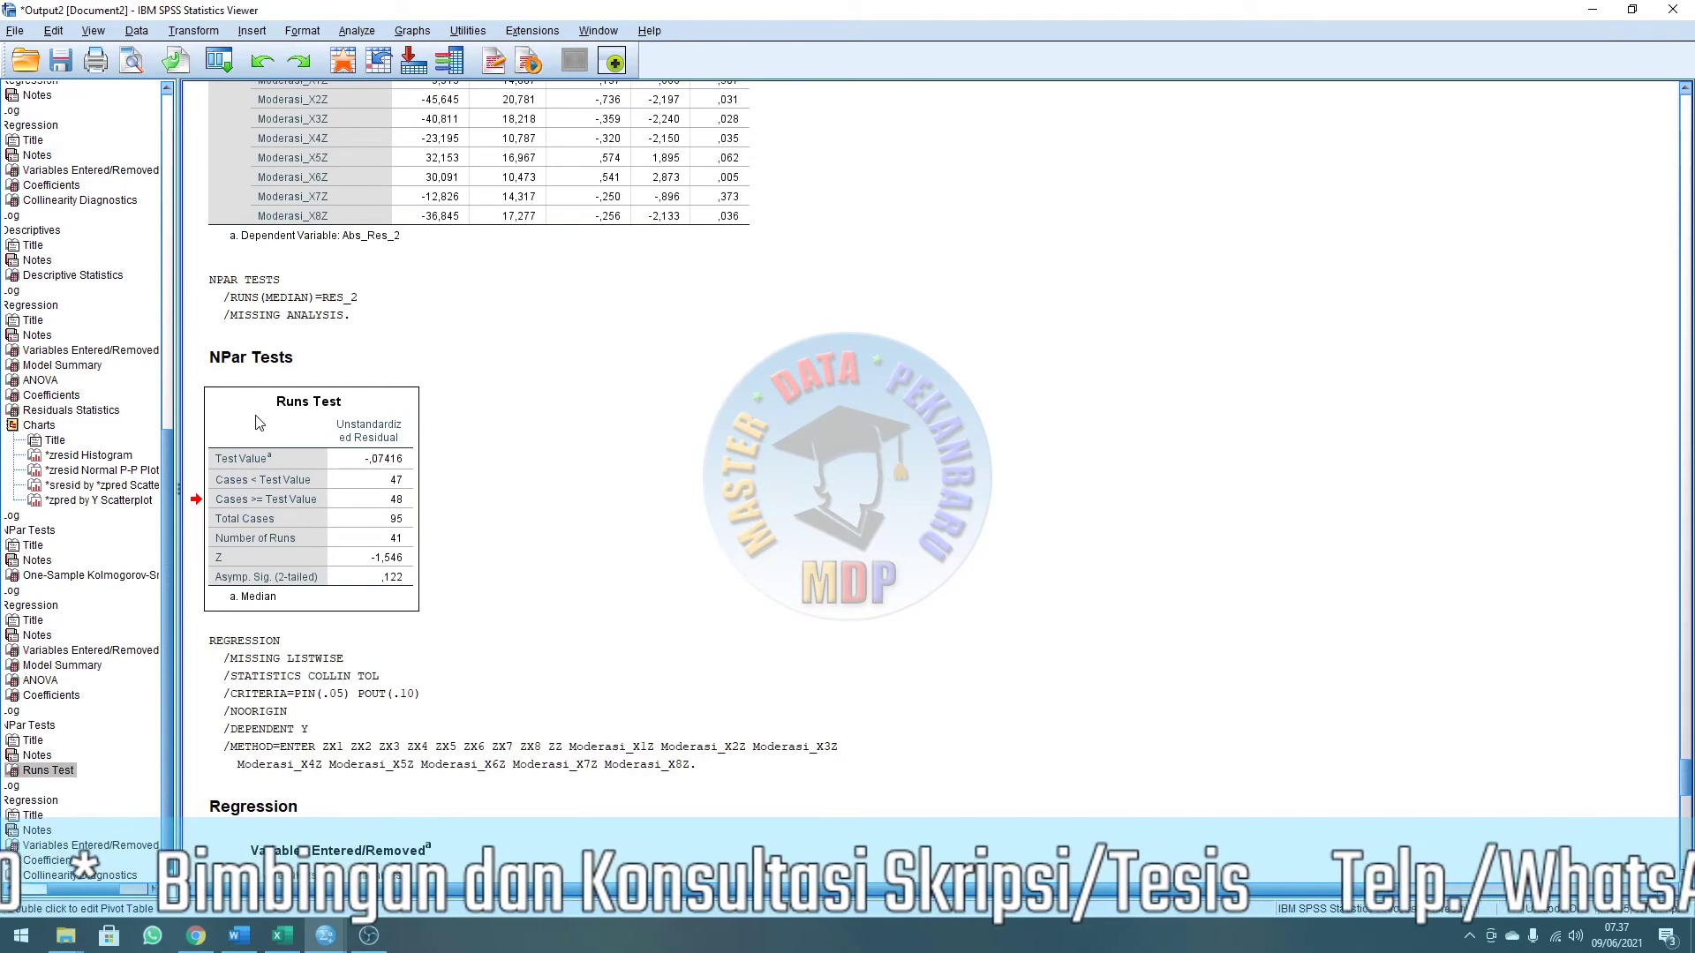
pyautogui.rightClick(255, 415)
pyautogui.click(303, 450)
# Switch to Word and paste the Runs Test table under the second model's Uji Autokorelasi heading.
pyautogui.hotkey('alt', 'Tab')
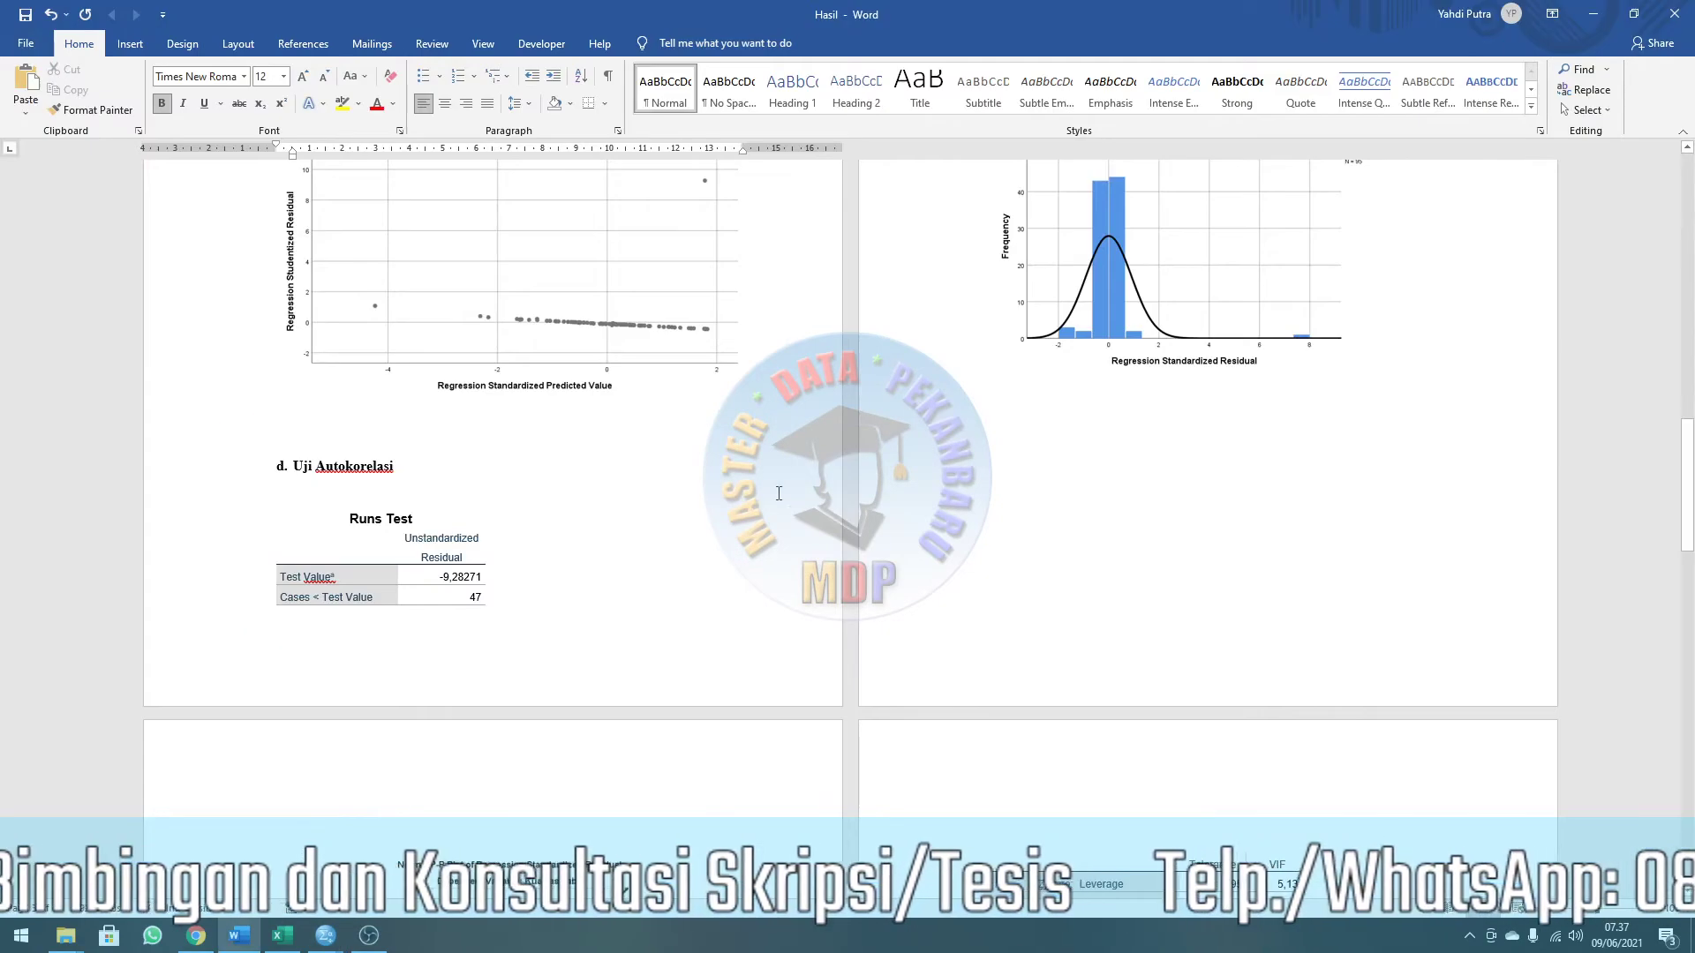
pyautogui.scroll(-12, 1018, 495)
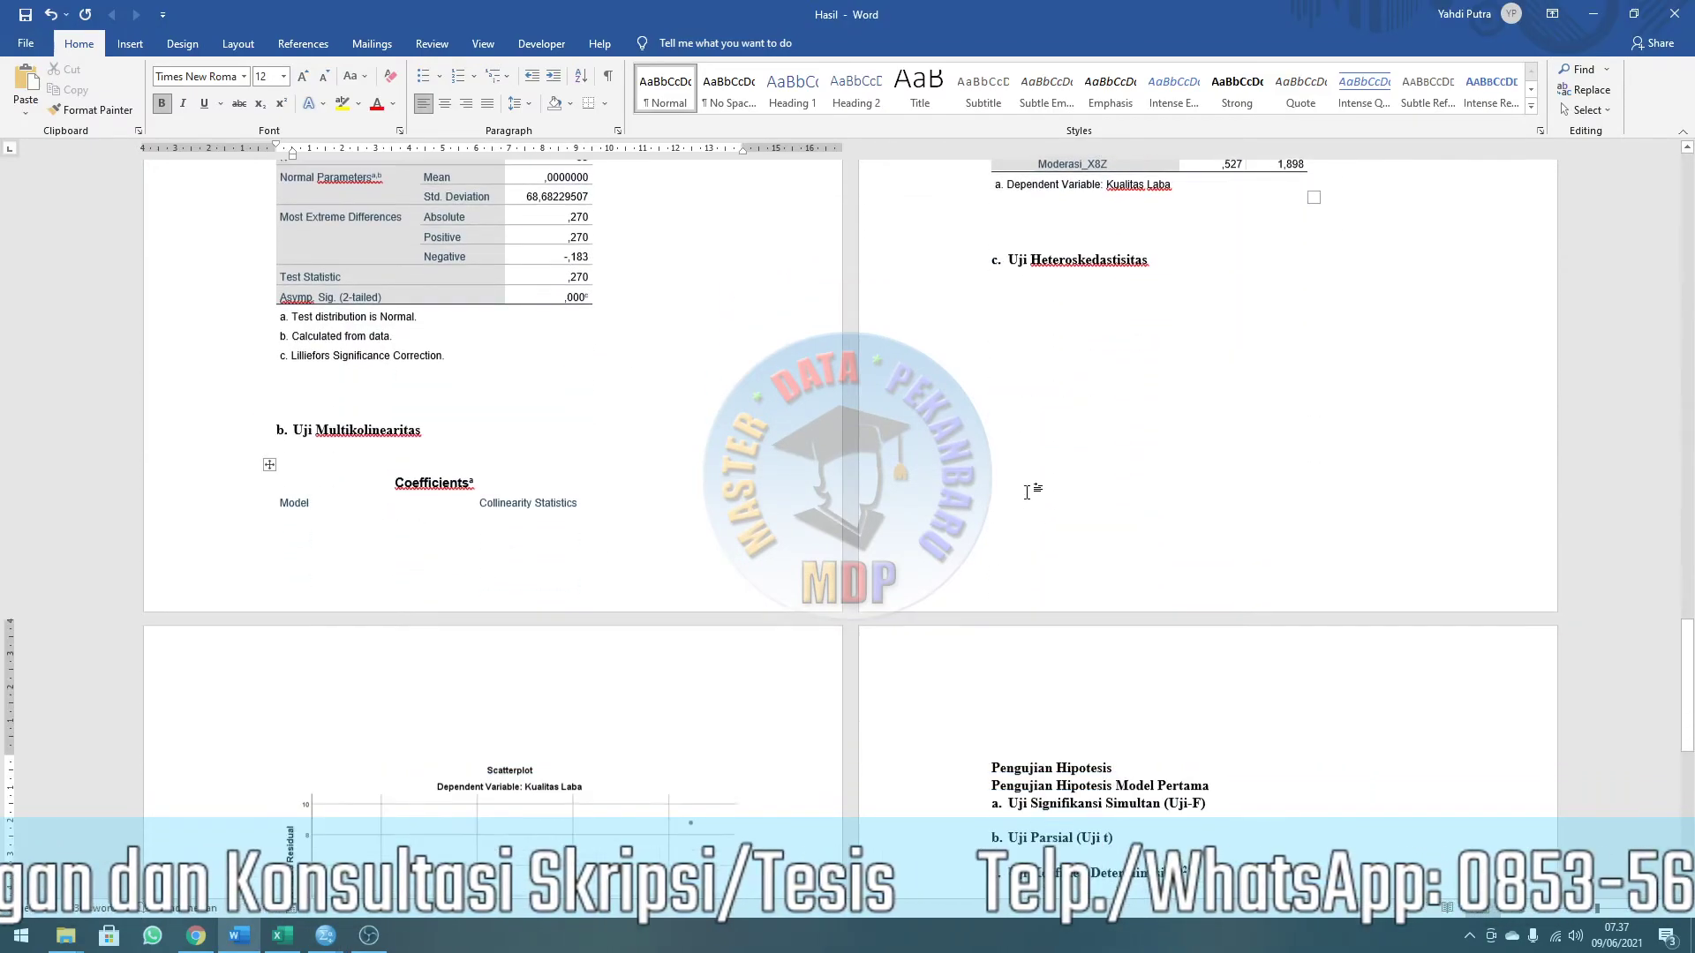
pyautogui.scroll(-4, 1075, 450)
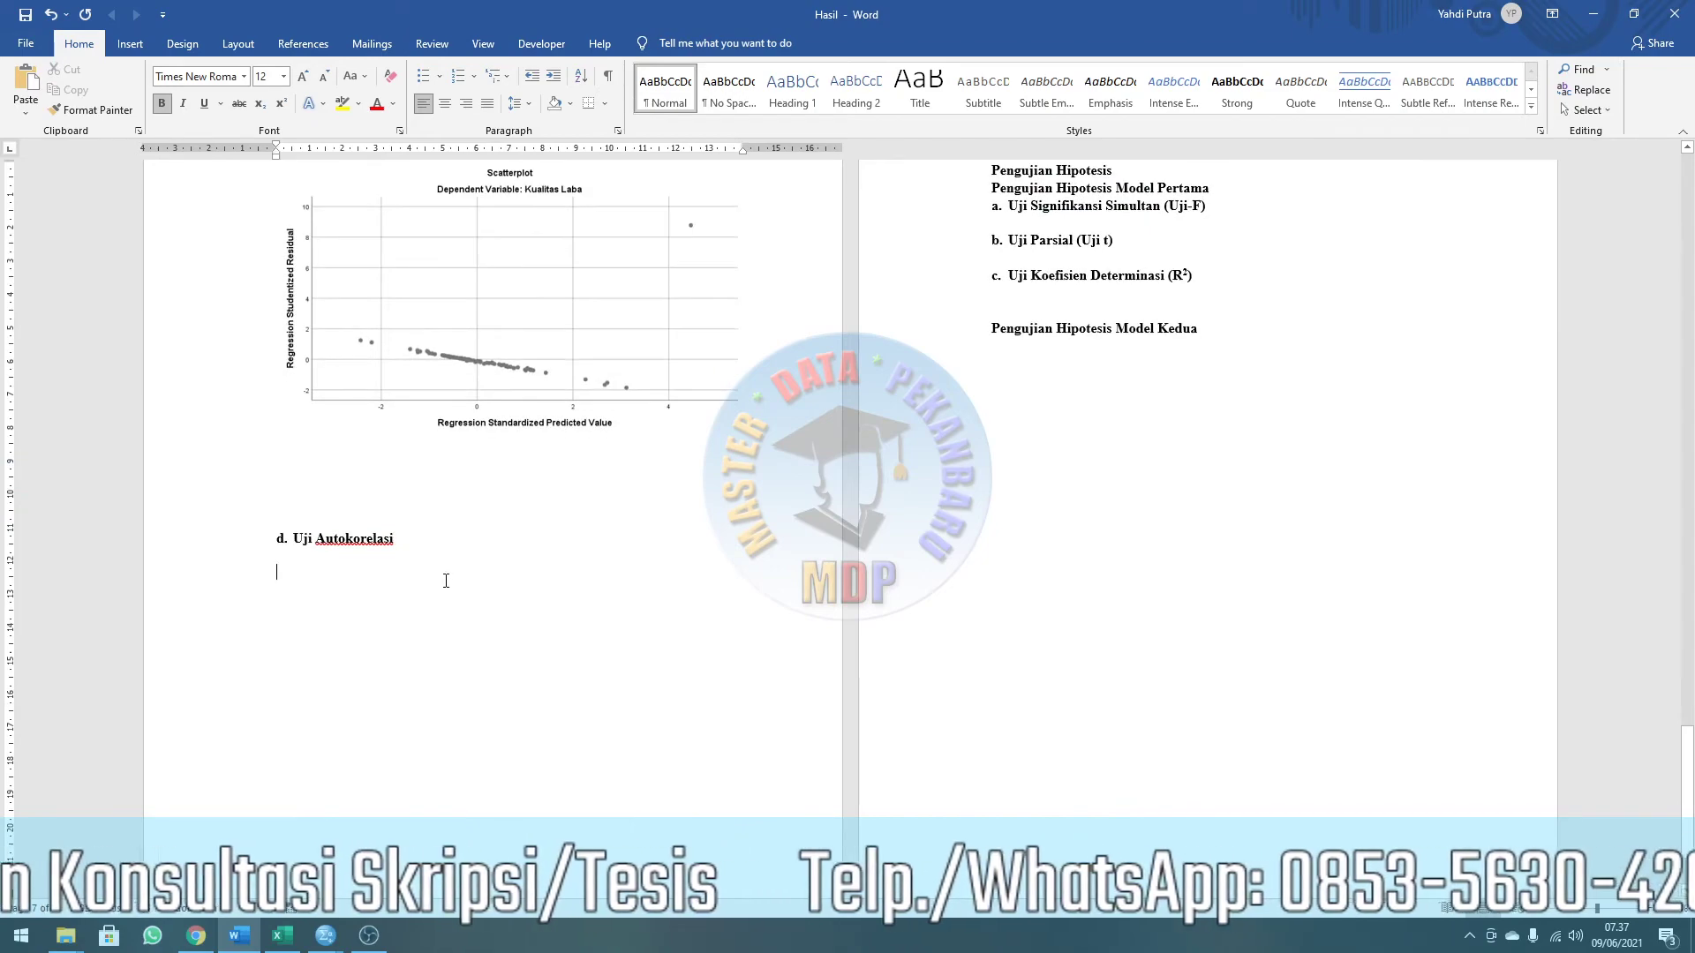
pyautogui.hotkey('ctrl', 'v')
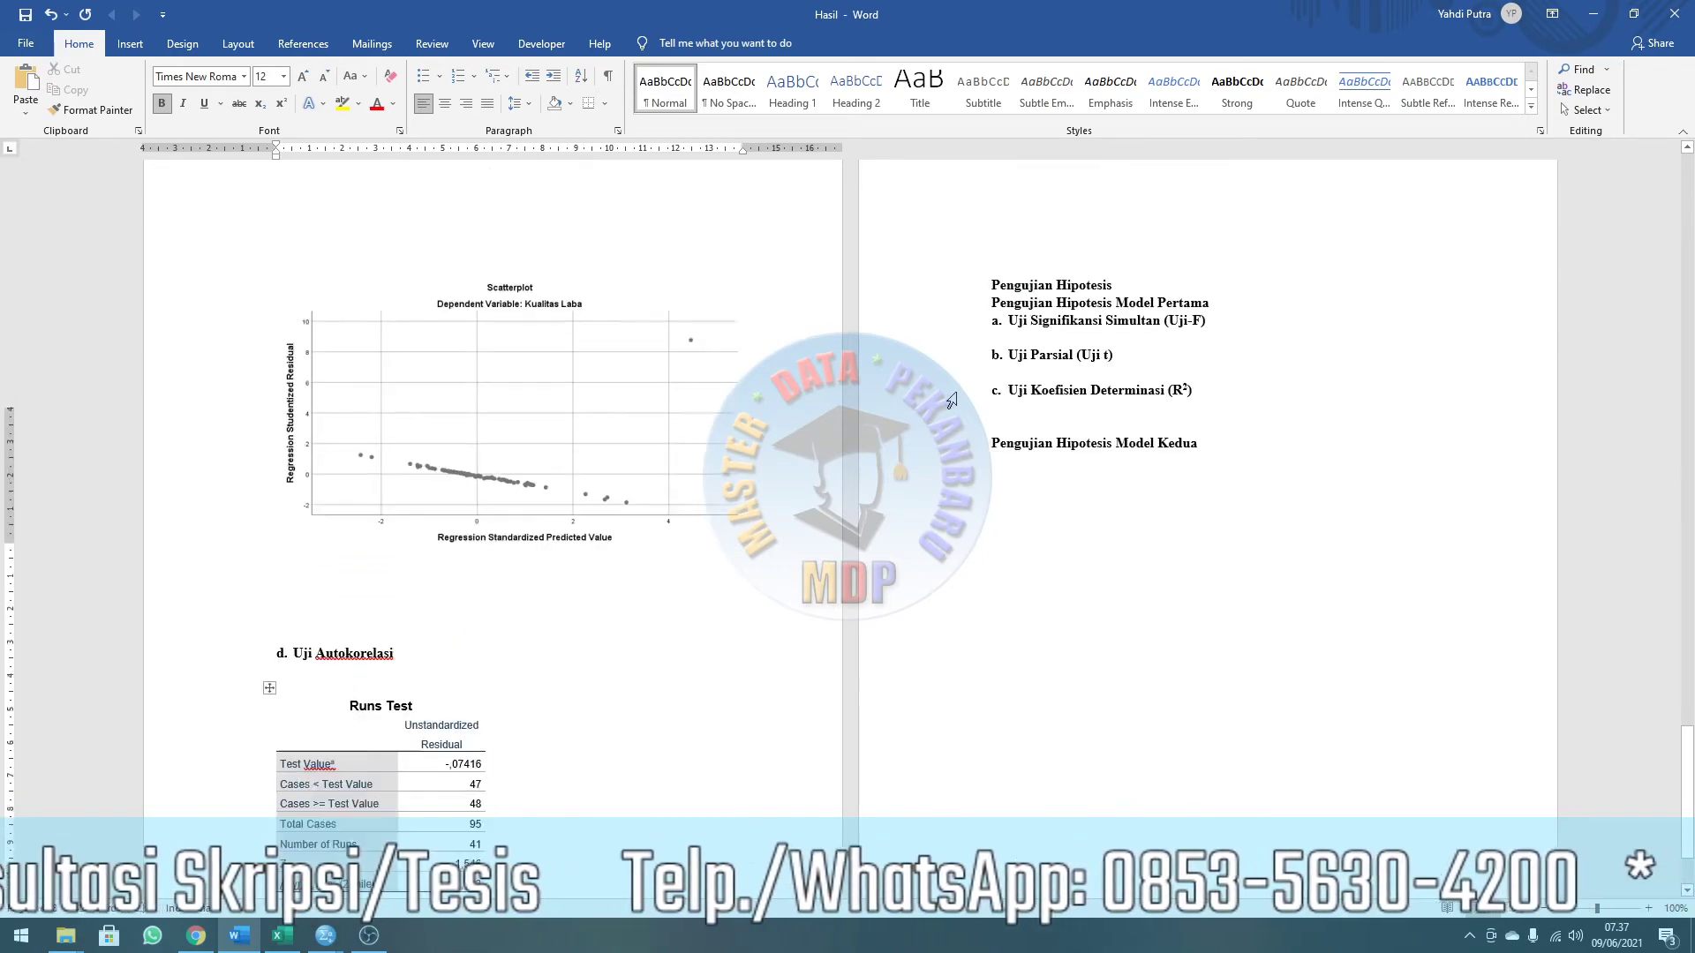
# Review the classical assumption test sections of both models in the Word report, from the first model's tables to the second model's Runs Test.
pyautogui.scroll(-8, 971, 433)
pyautogui.scroll(4, 971, 432)
pyautogui.scroll(20, 971, 432)
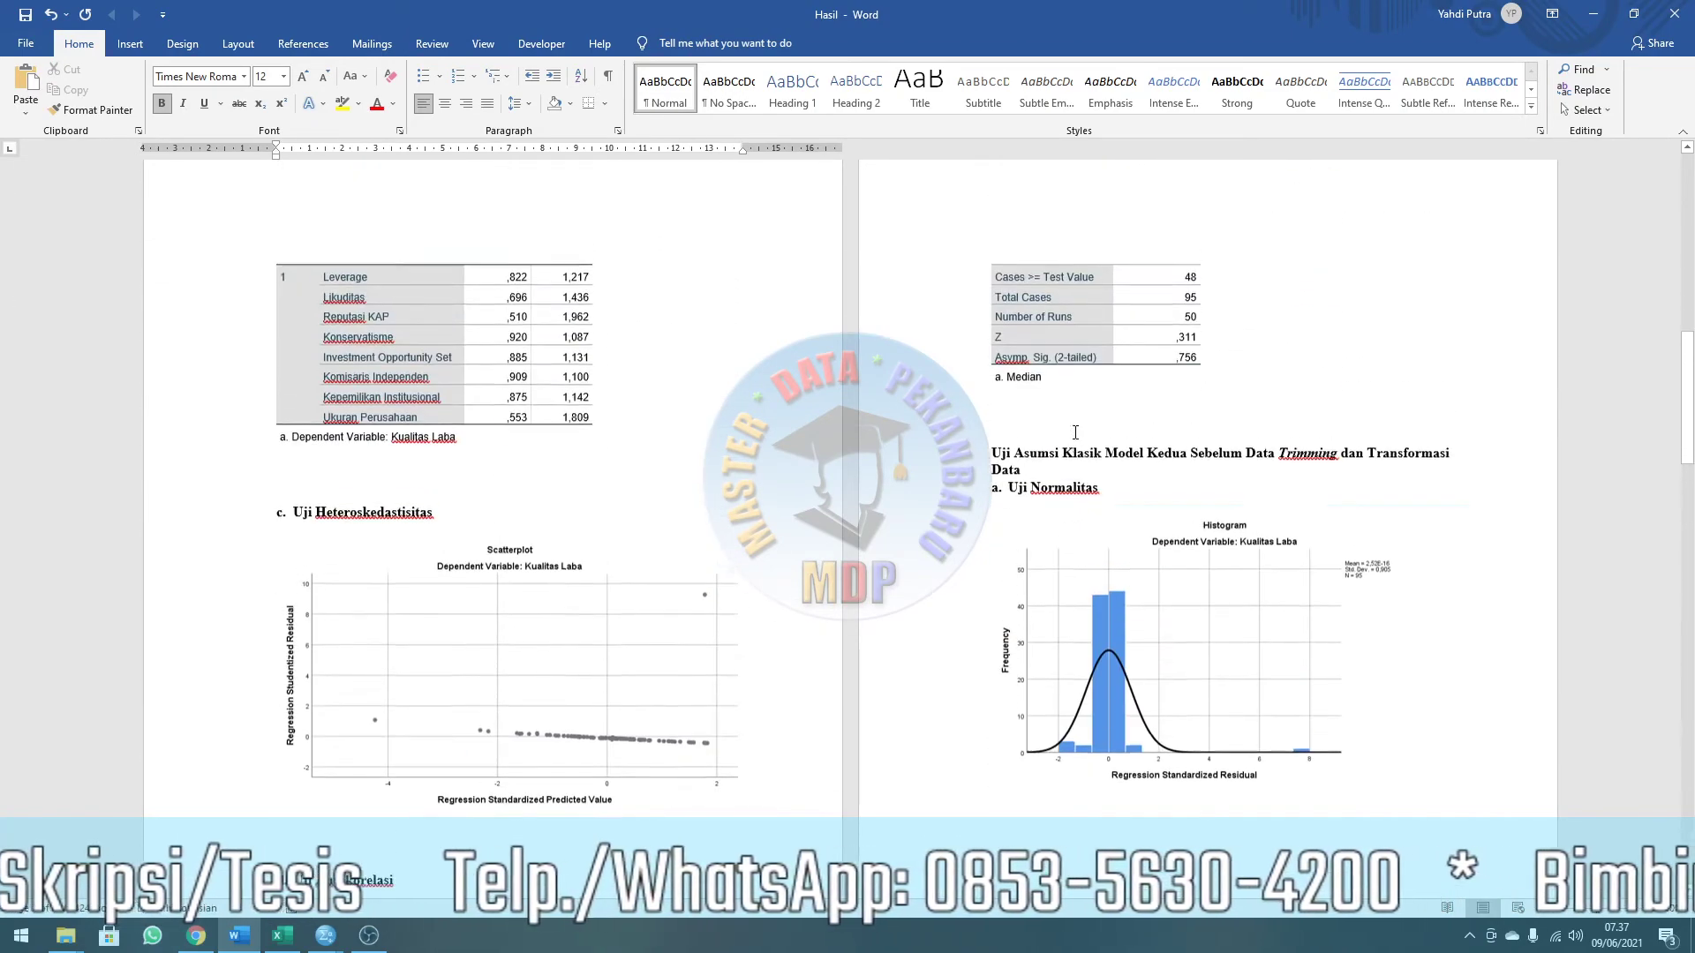
pyautogui.scroll(-18, 1073, 429)
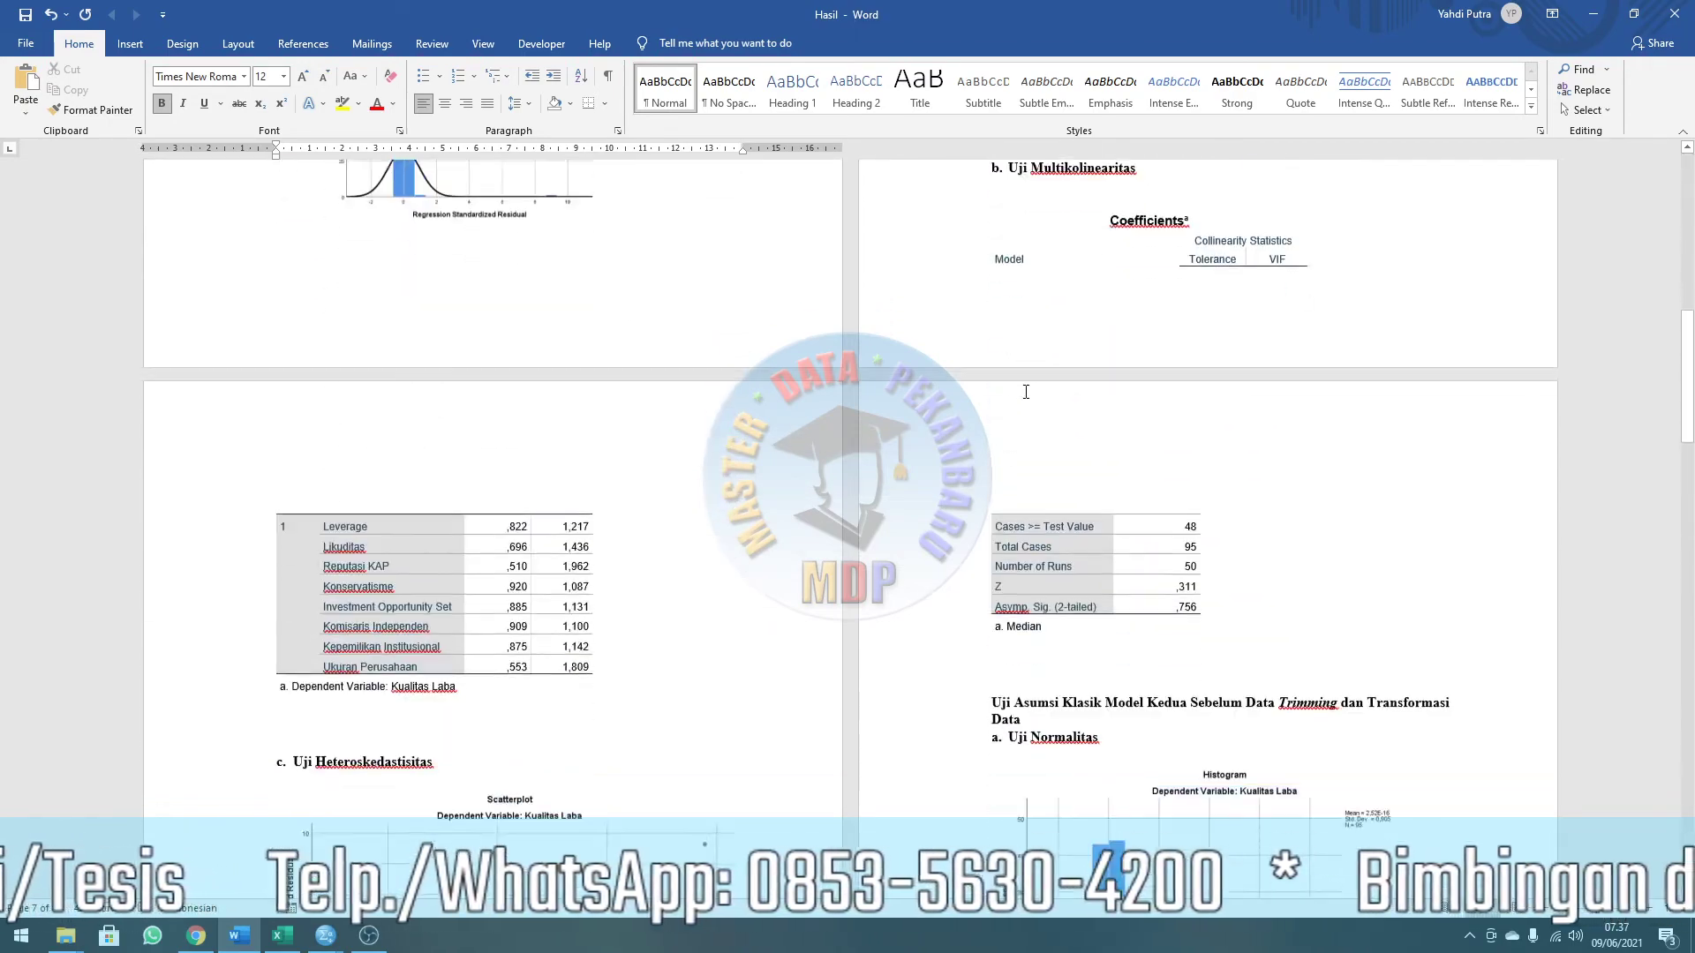
pyautogui.scroll(-2, 983, 360)
pyautogui.scroll(8, 987, 370)
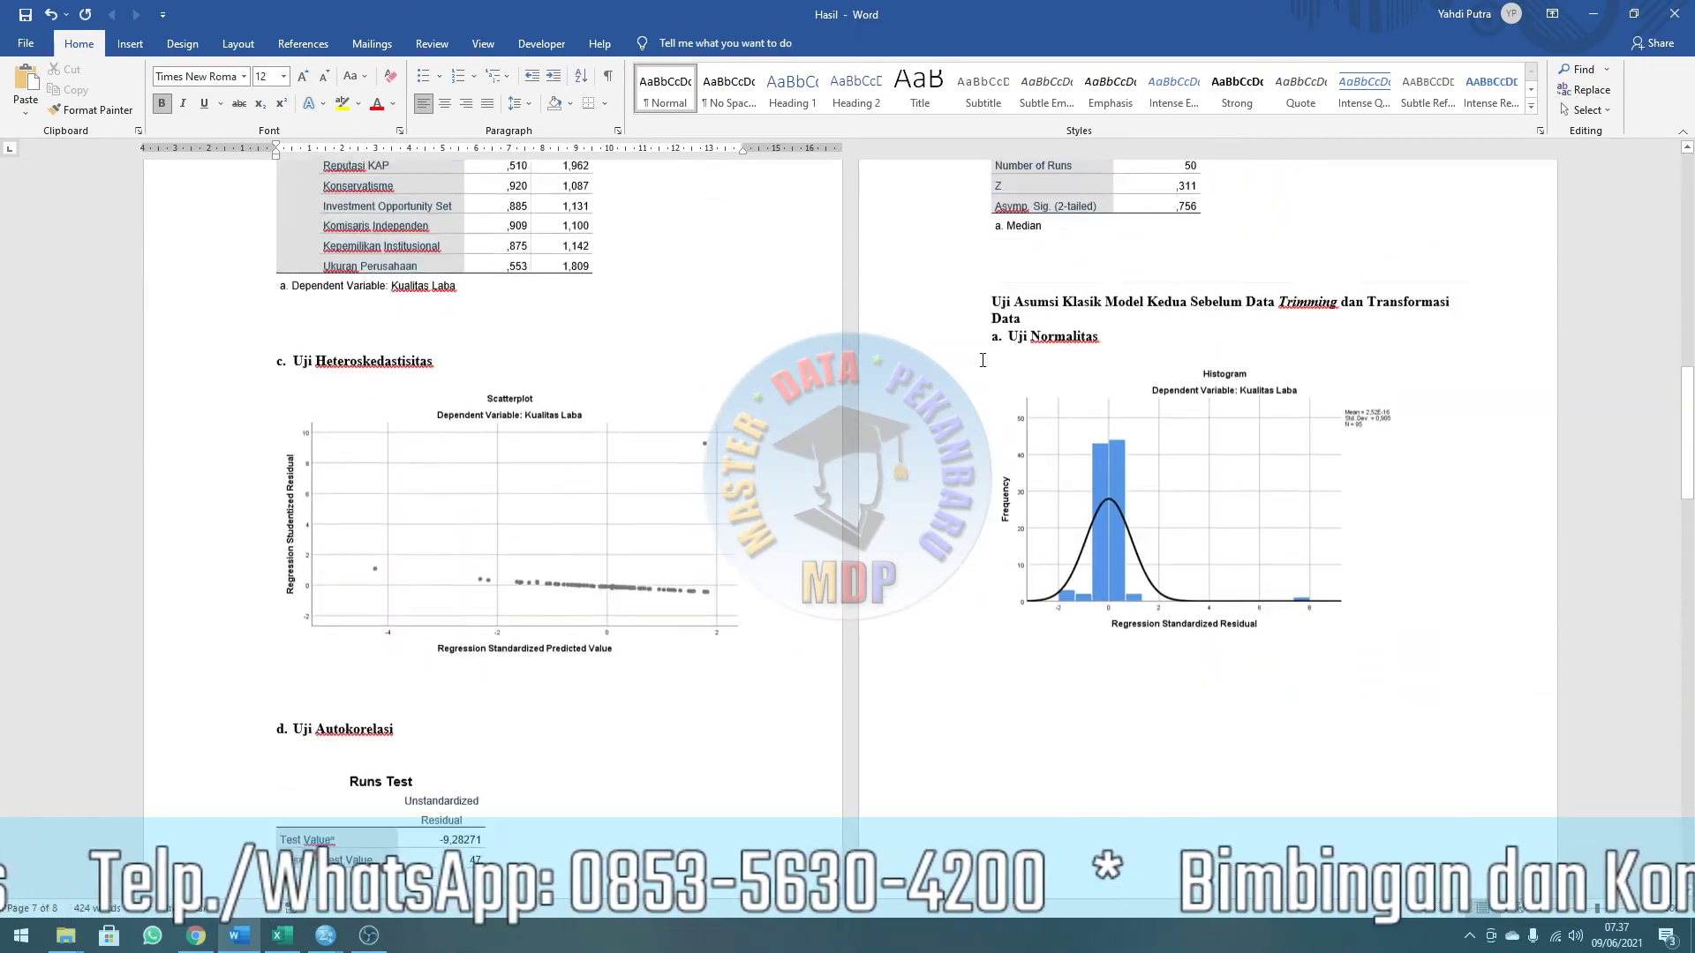
pyautogui.click(993, 399)
pyautogui.scroll(-5, 1120, 702)
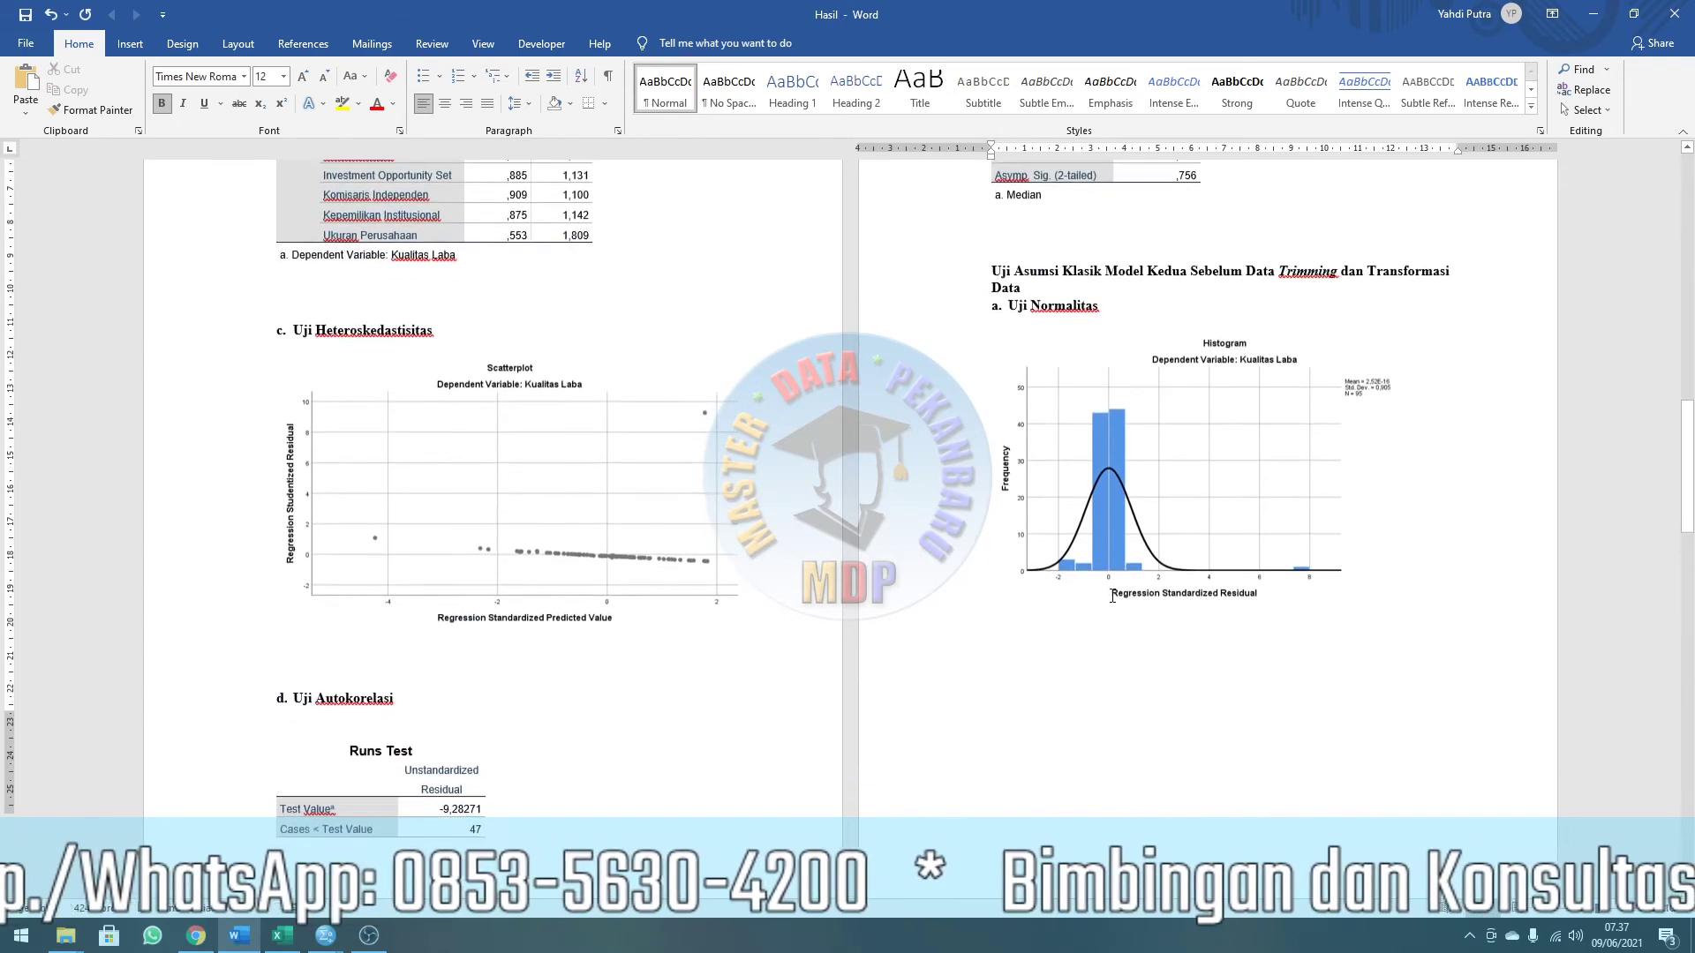
# Examine the second model's normality histogram, P-P plot, Kolmogorov-Smirnov table and multicollinearity coefficients in the Word report.
pyautogui.click(1139, 533)
pyautogui.scroll(3, 1139, 532)
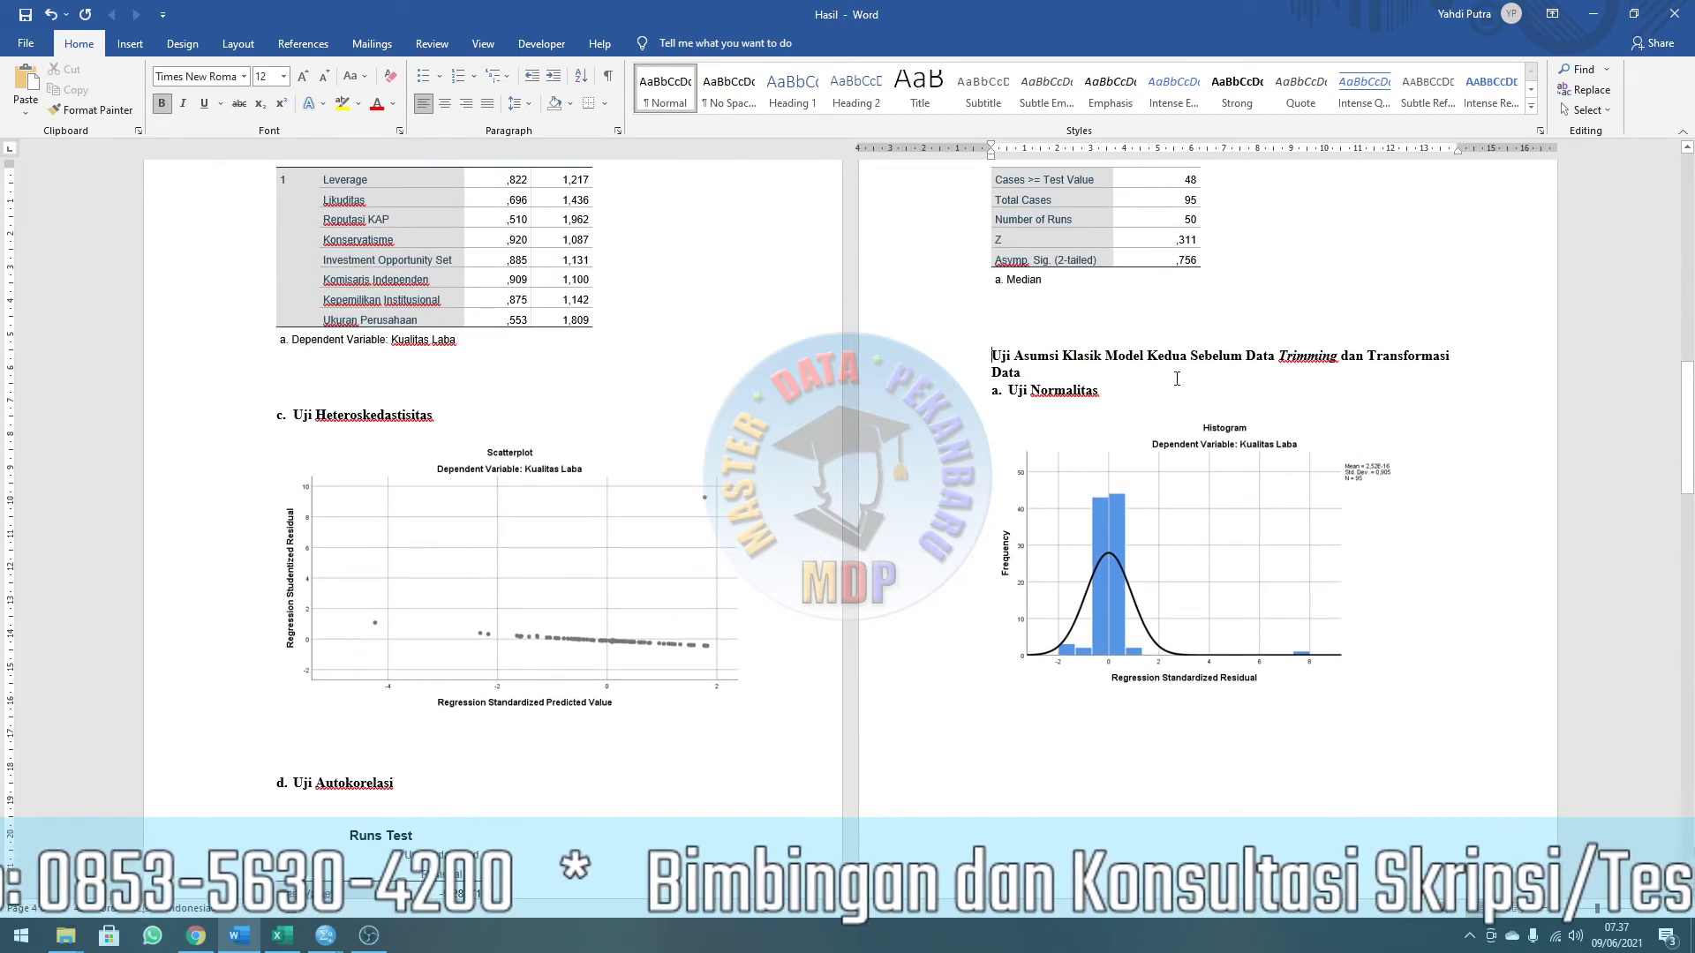
pyautogui.click(1184, 501)
pyautogui.scroll(-4, 1156, 333)
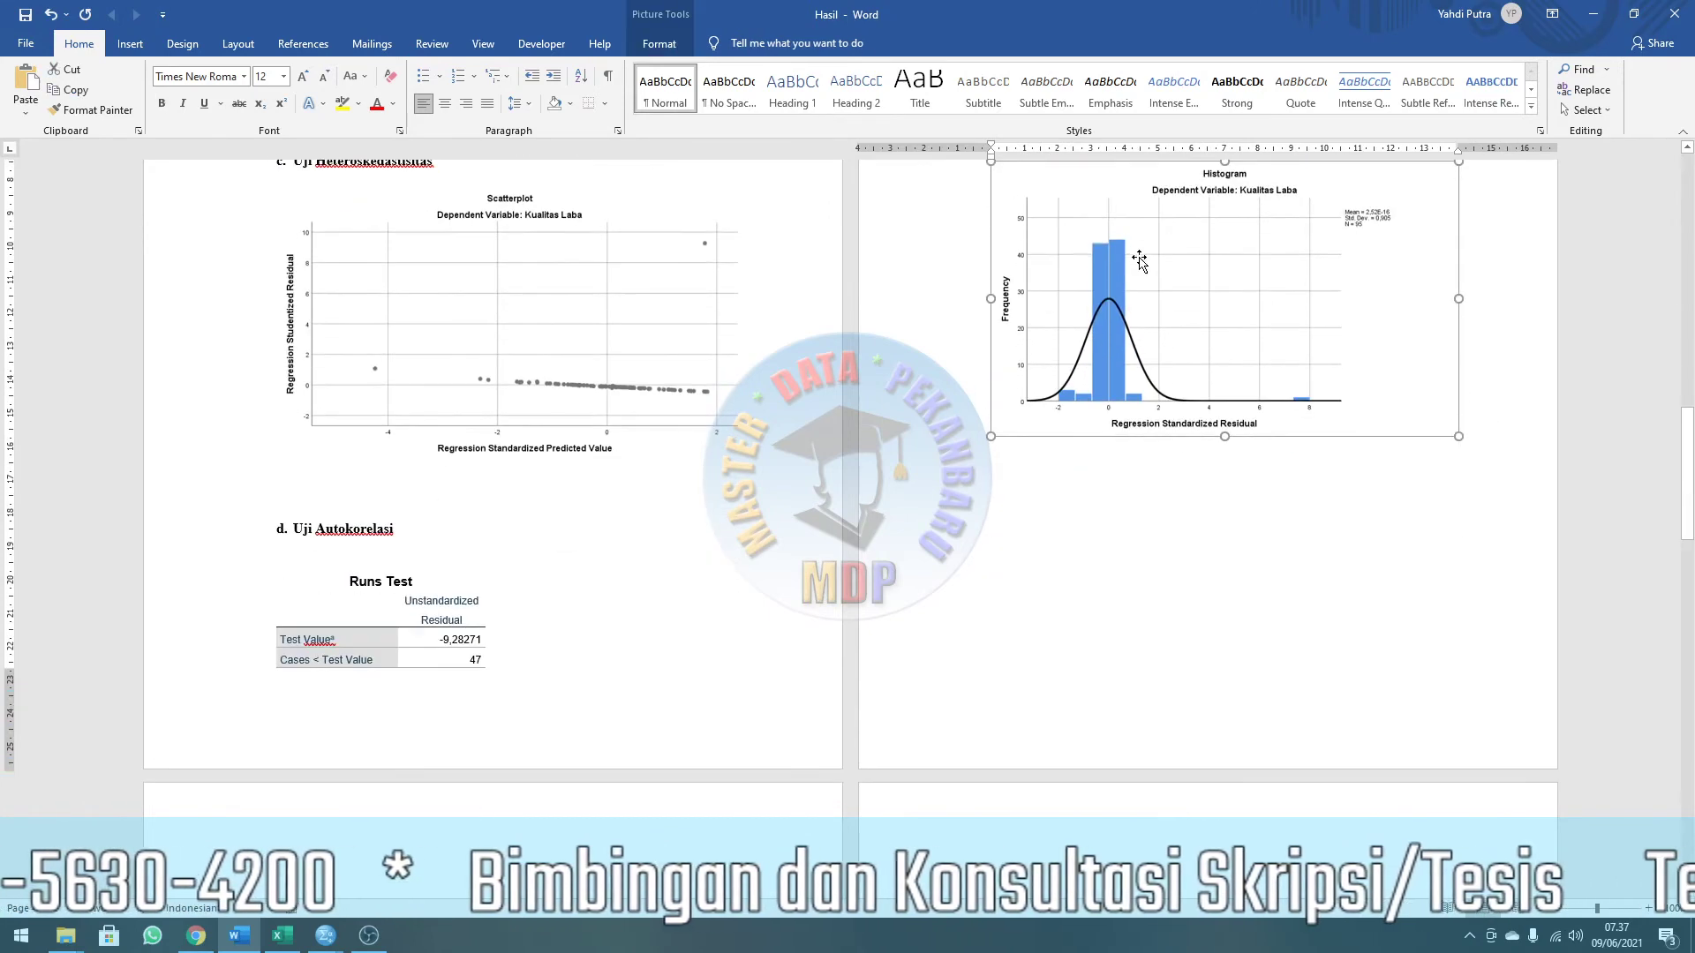
pyautogui.scroll(-9, 1156, 442)
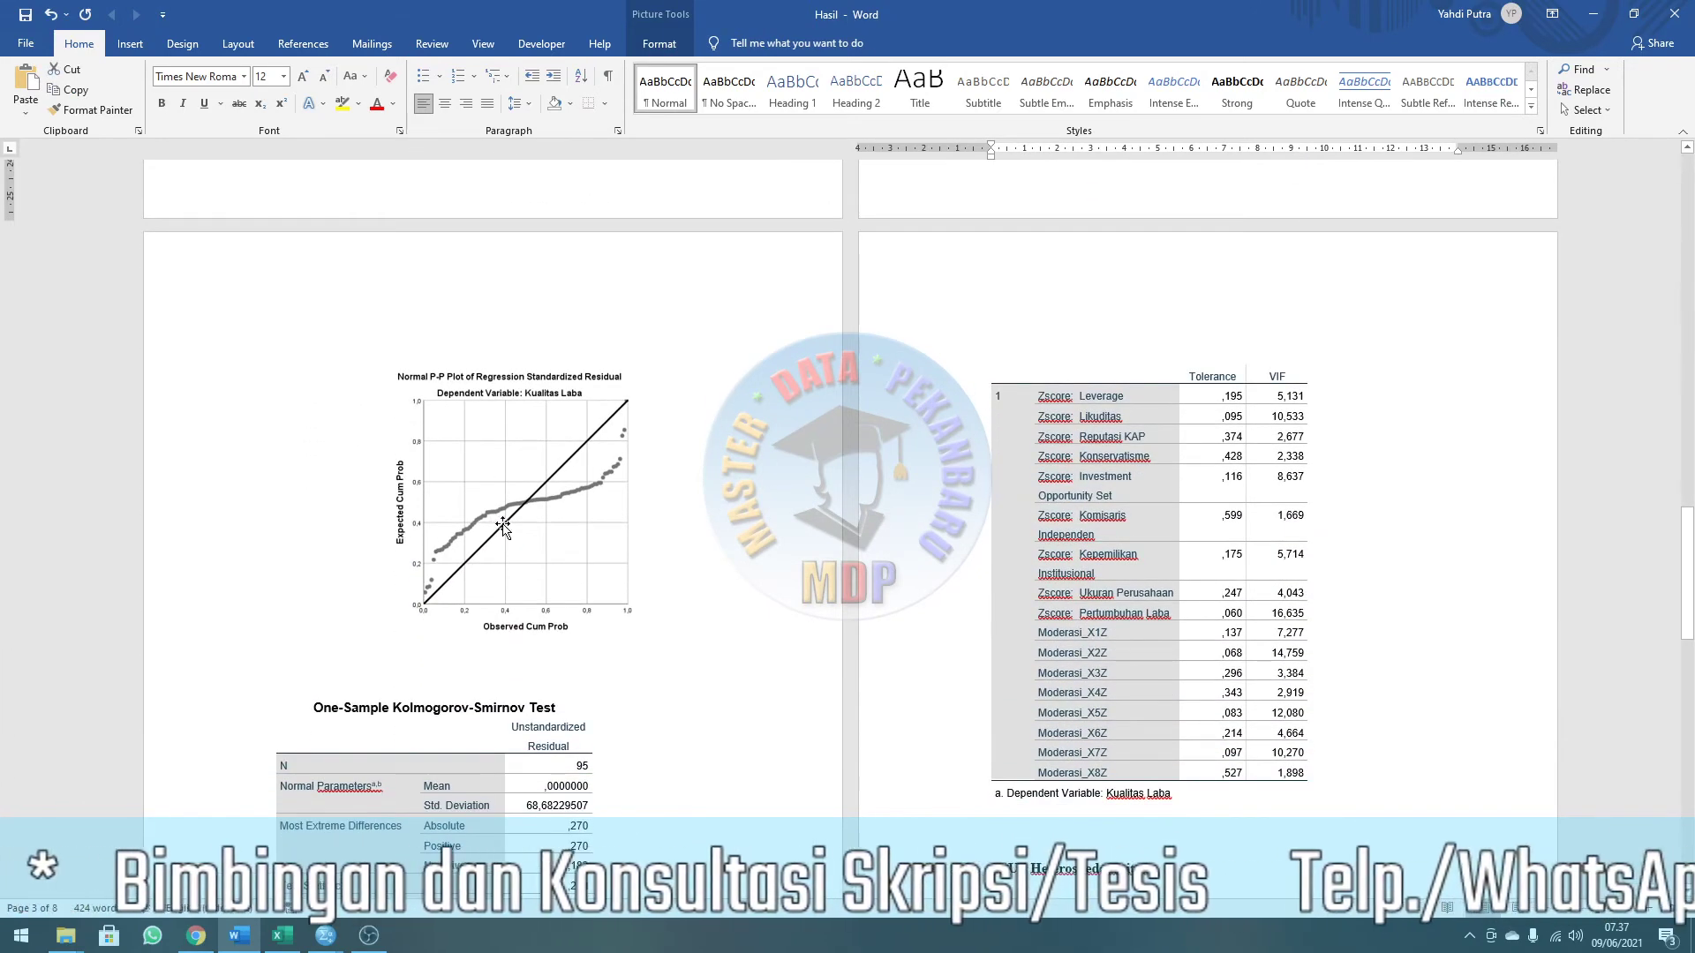
pyautogui.scroll(-4, 453, 651)
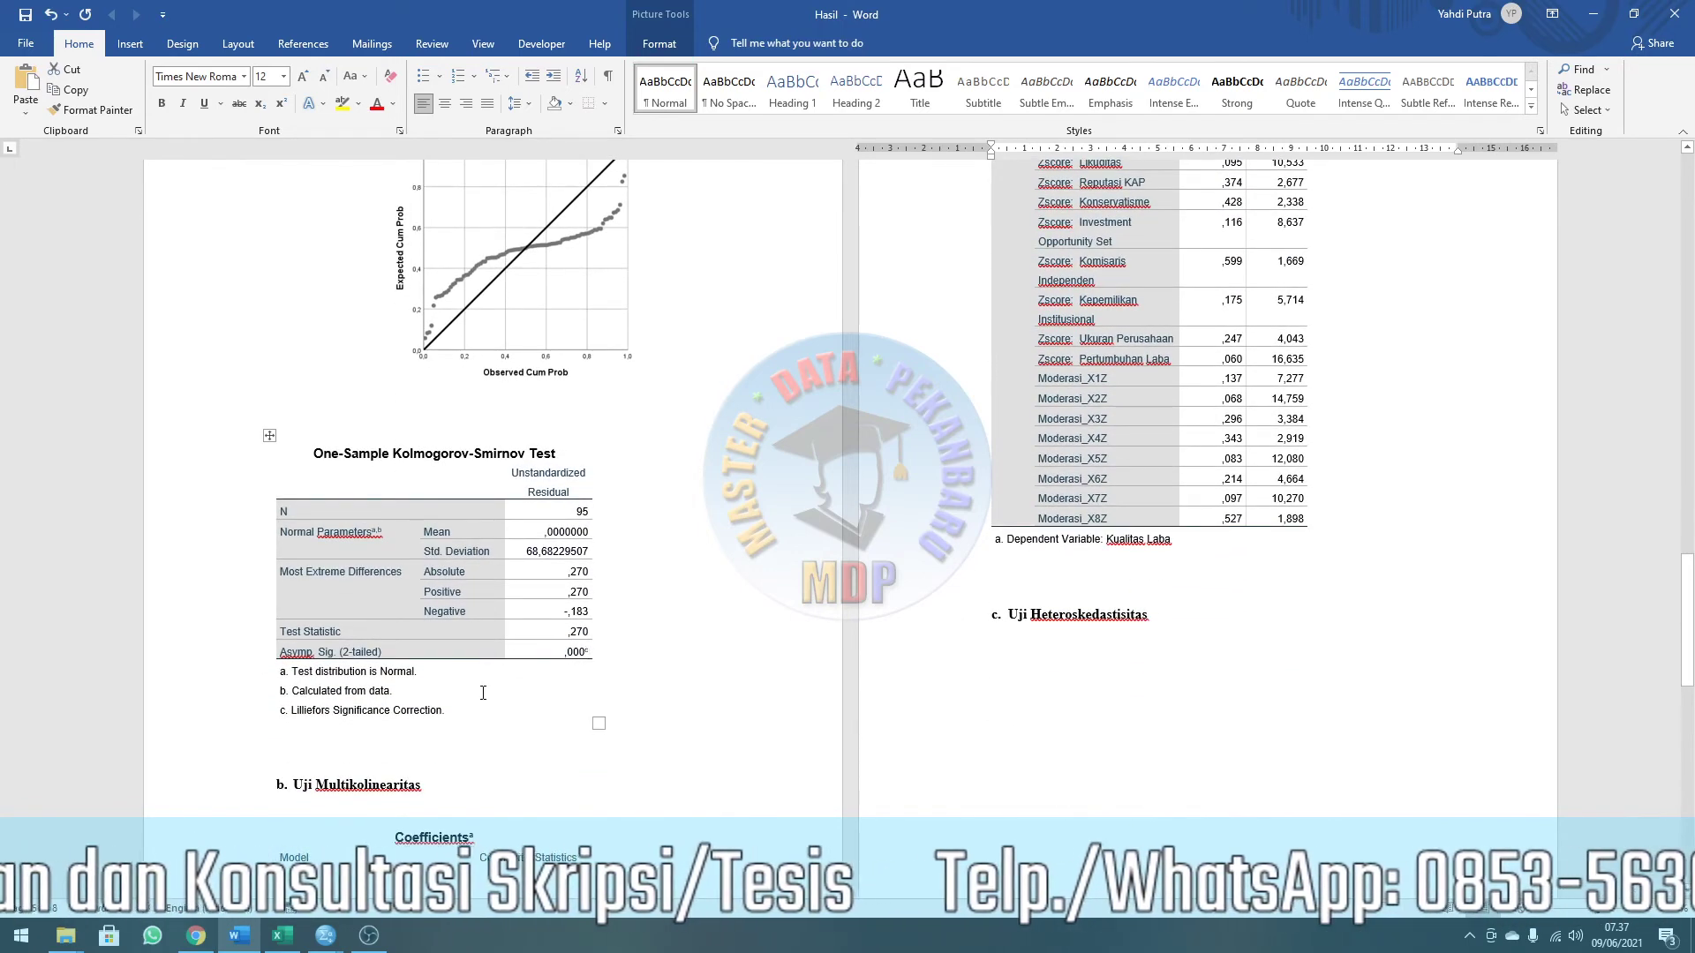
pyautogui.scroll(-3, 519, 710)
pyautogui.scroll(4, 783, 624)
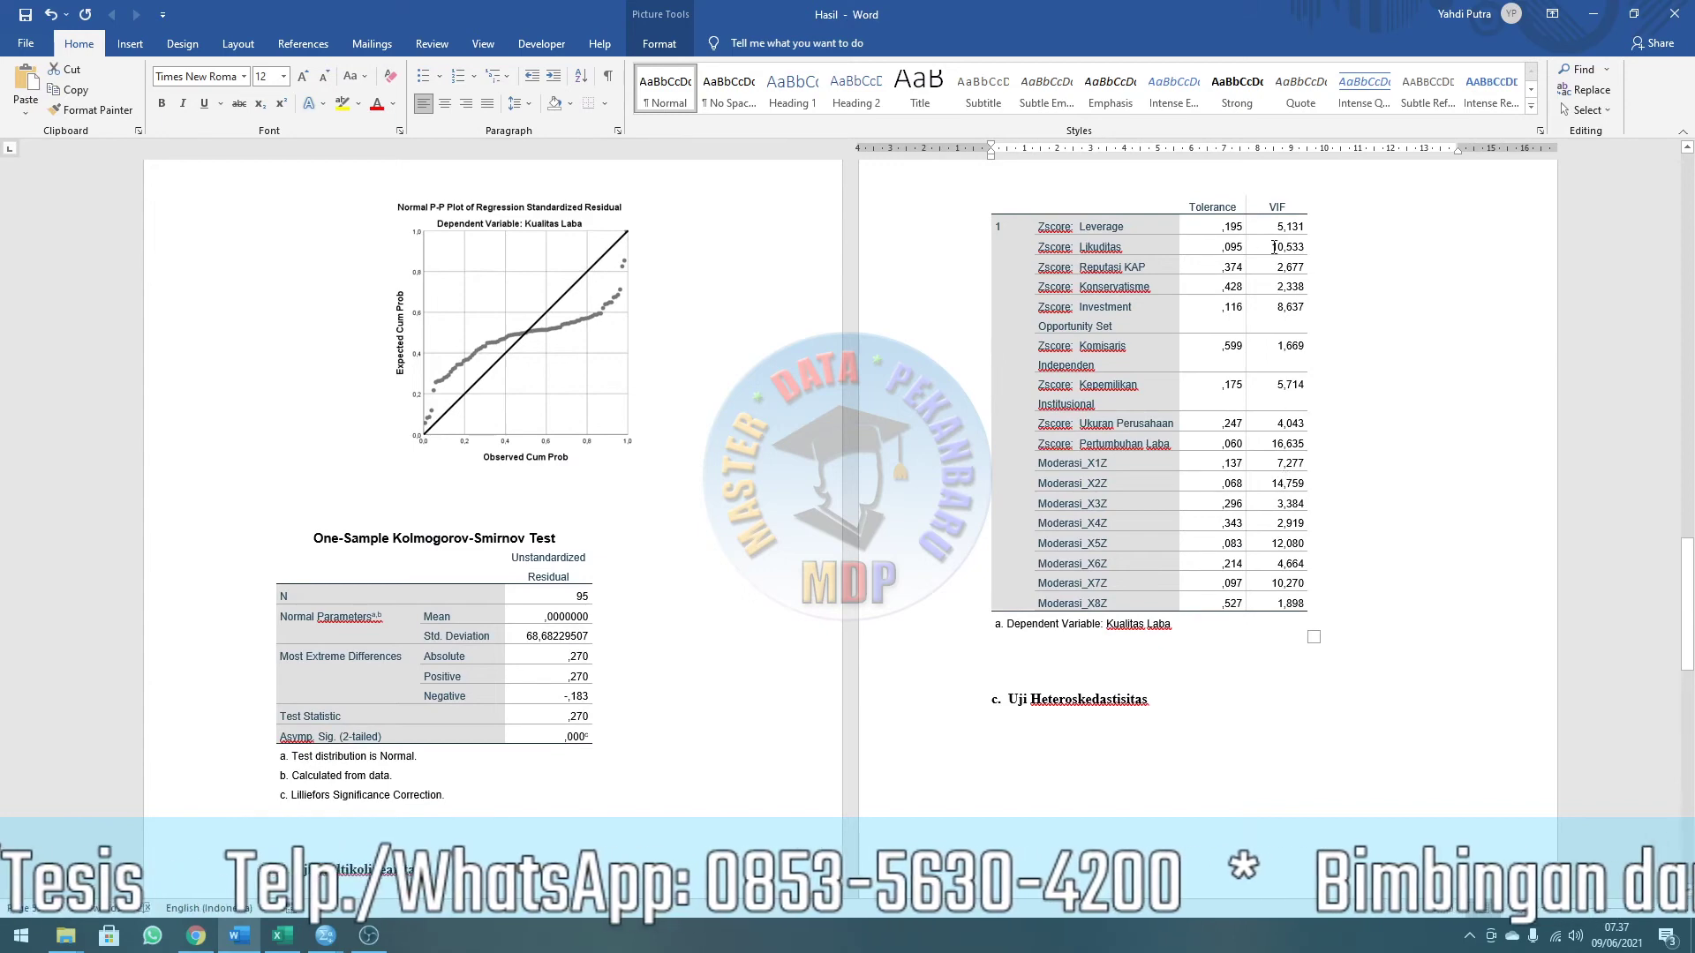
# Examine the second model's heteroscedasticity scatterplot and the Runs Test table under Uji Autokorelasi.
pyautogui.scroll(-3, 1224, 469)
pyautogui.scroll(-7, 549, 409)
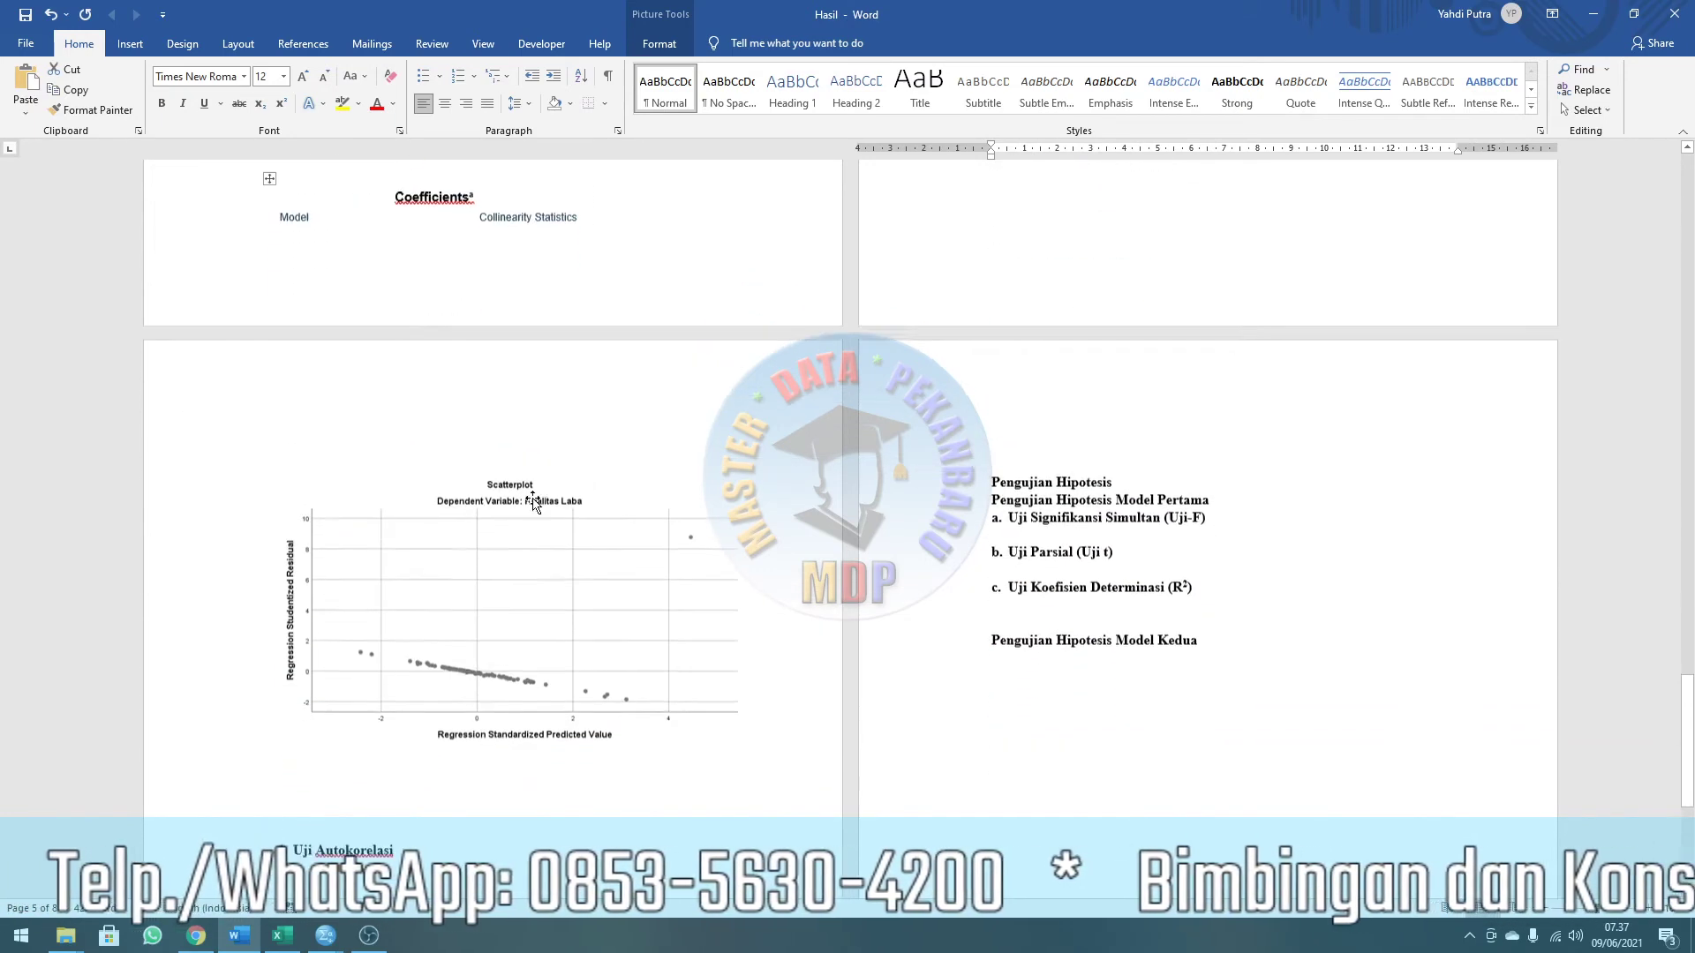
pyautogui.click(481, 394)
pyautogui.scroll(-1, 525, 338)
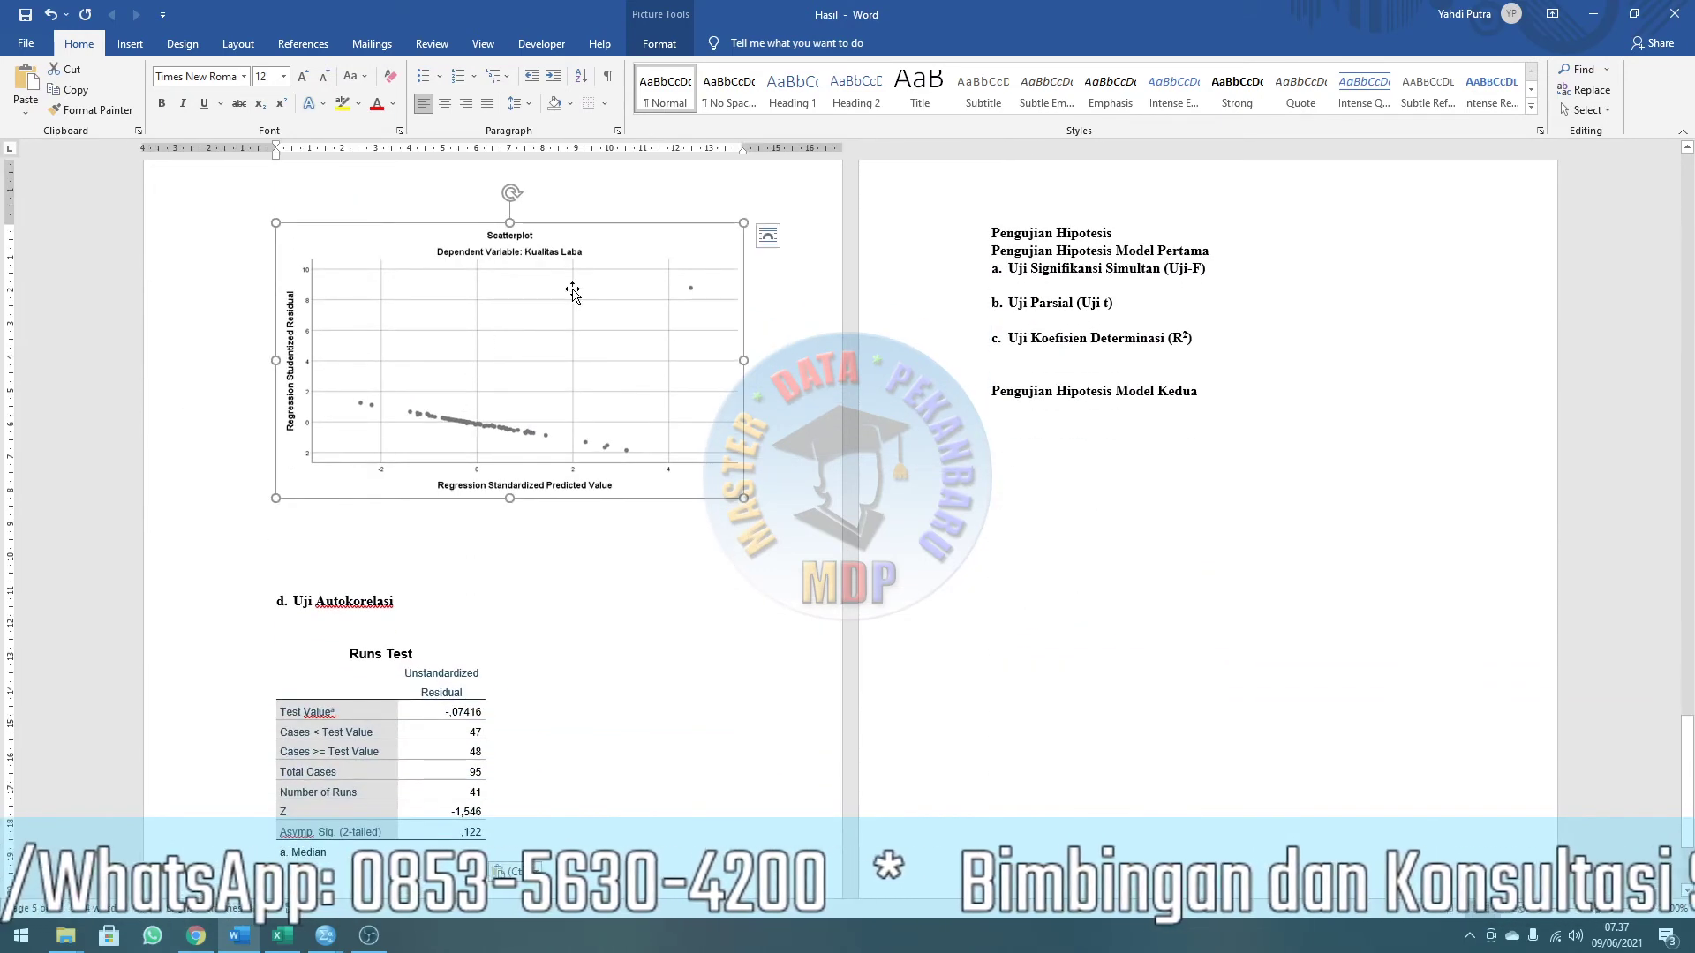
pyautogui.scroll(5, 526, 389)
pyautogui.scroll(-6, 477, 441)
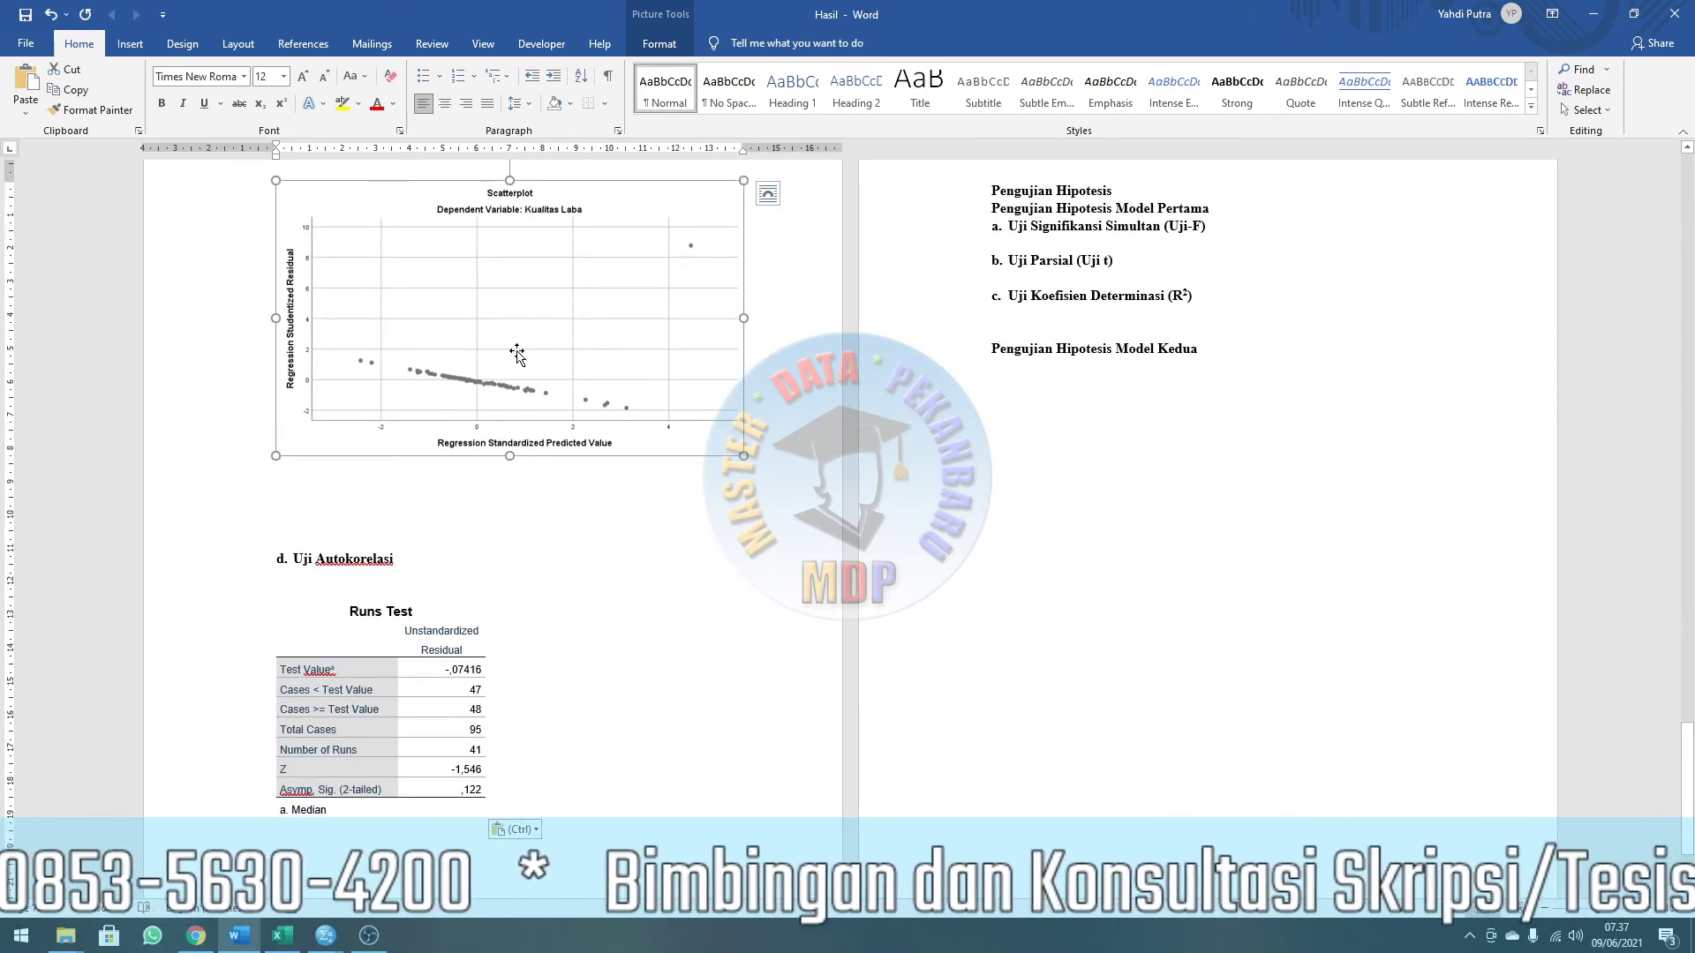
pyautogui.scroll(-2, 459, 545)
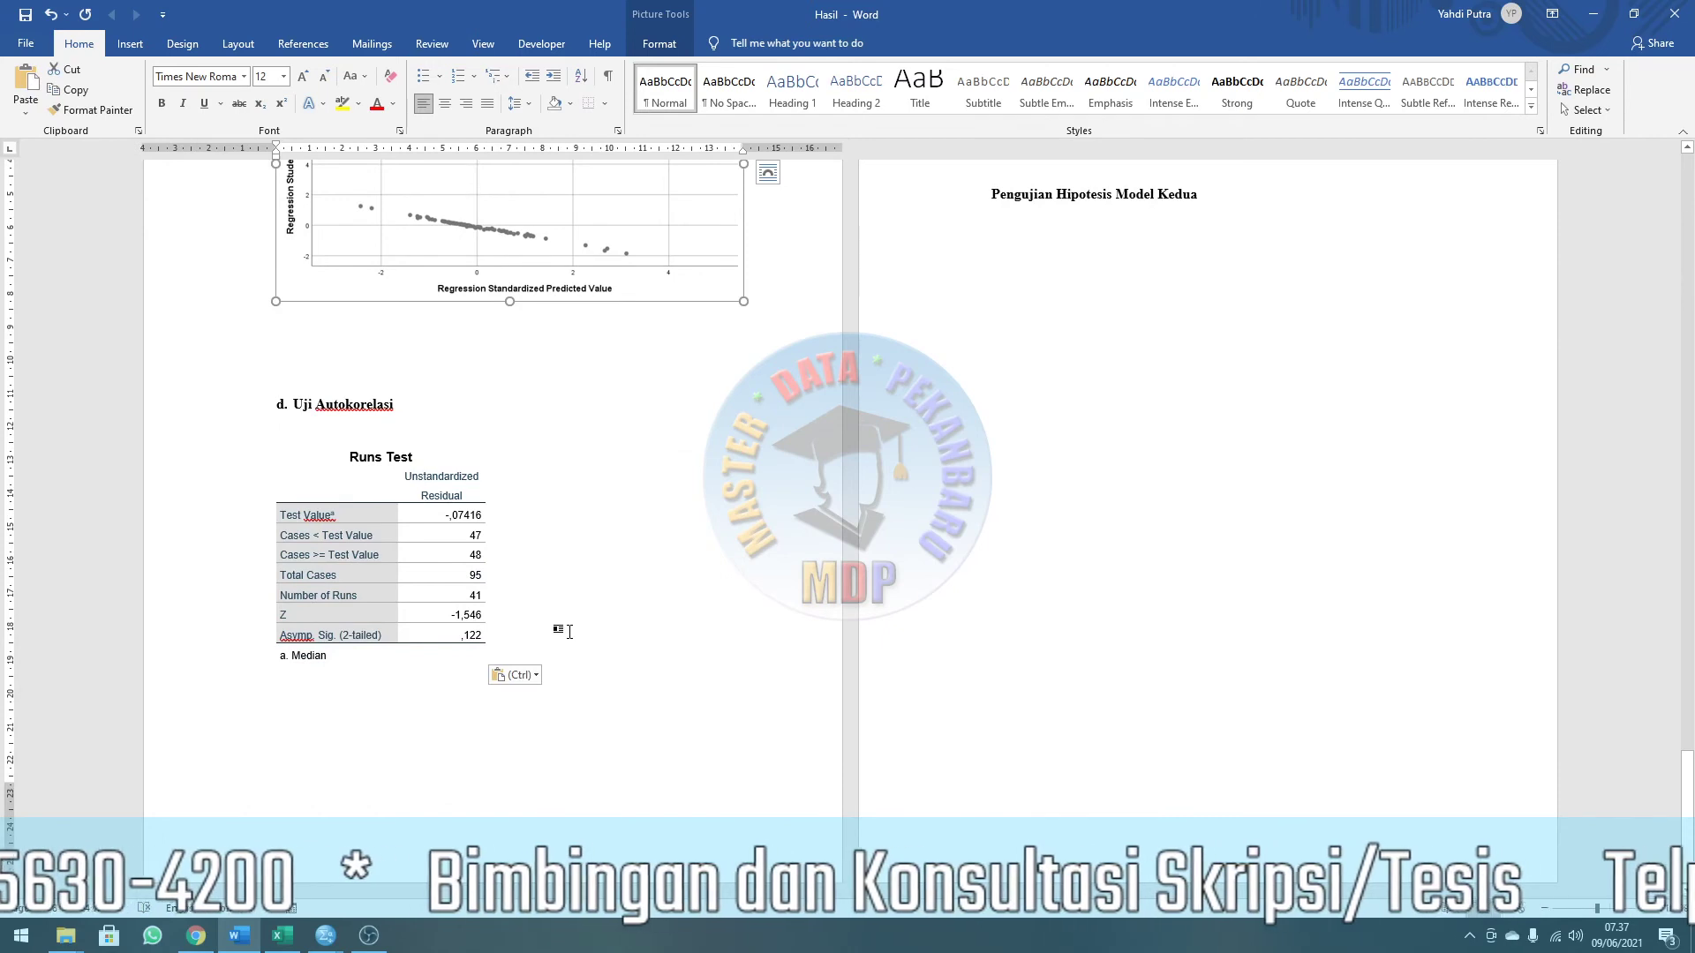
pyautogui.click(441, 668)
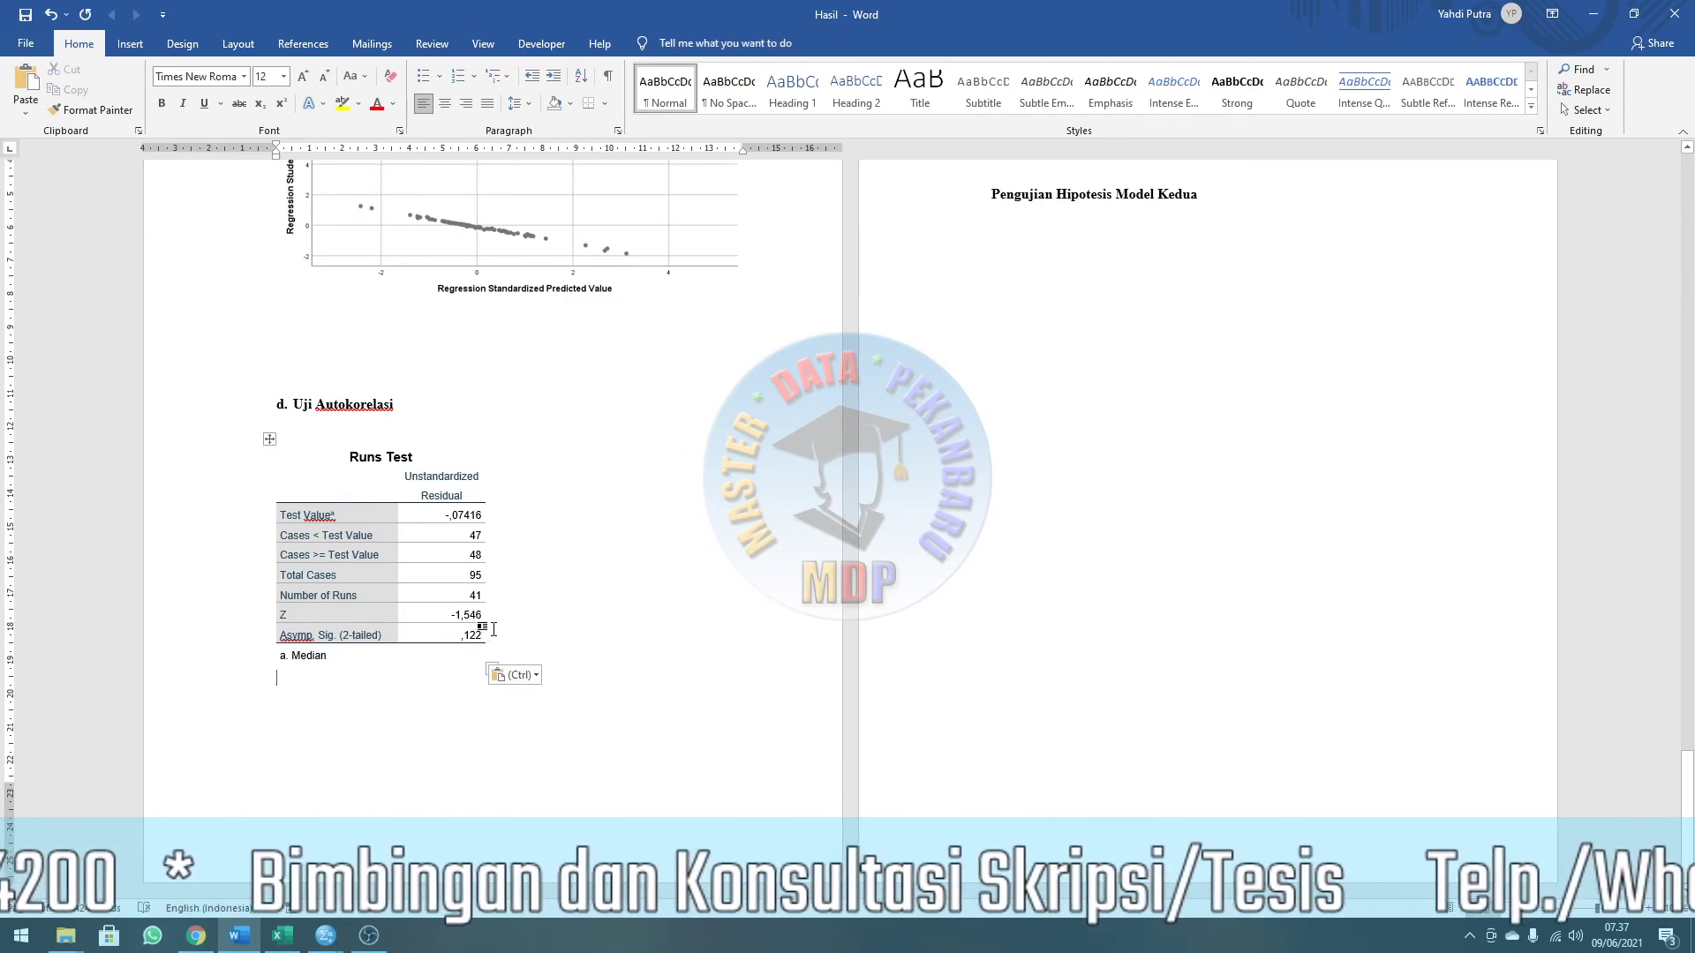
pyautogui.scroll(5, 529, 574)
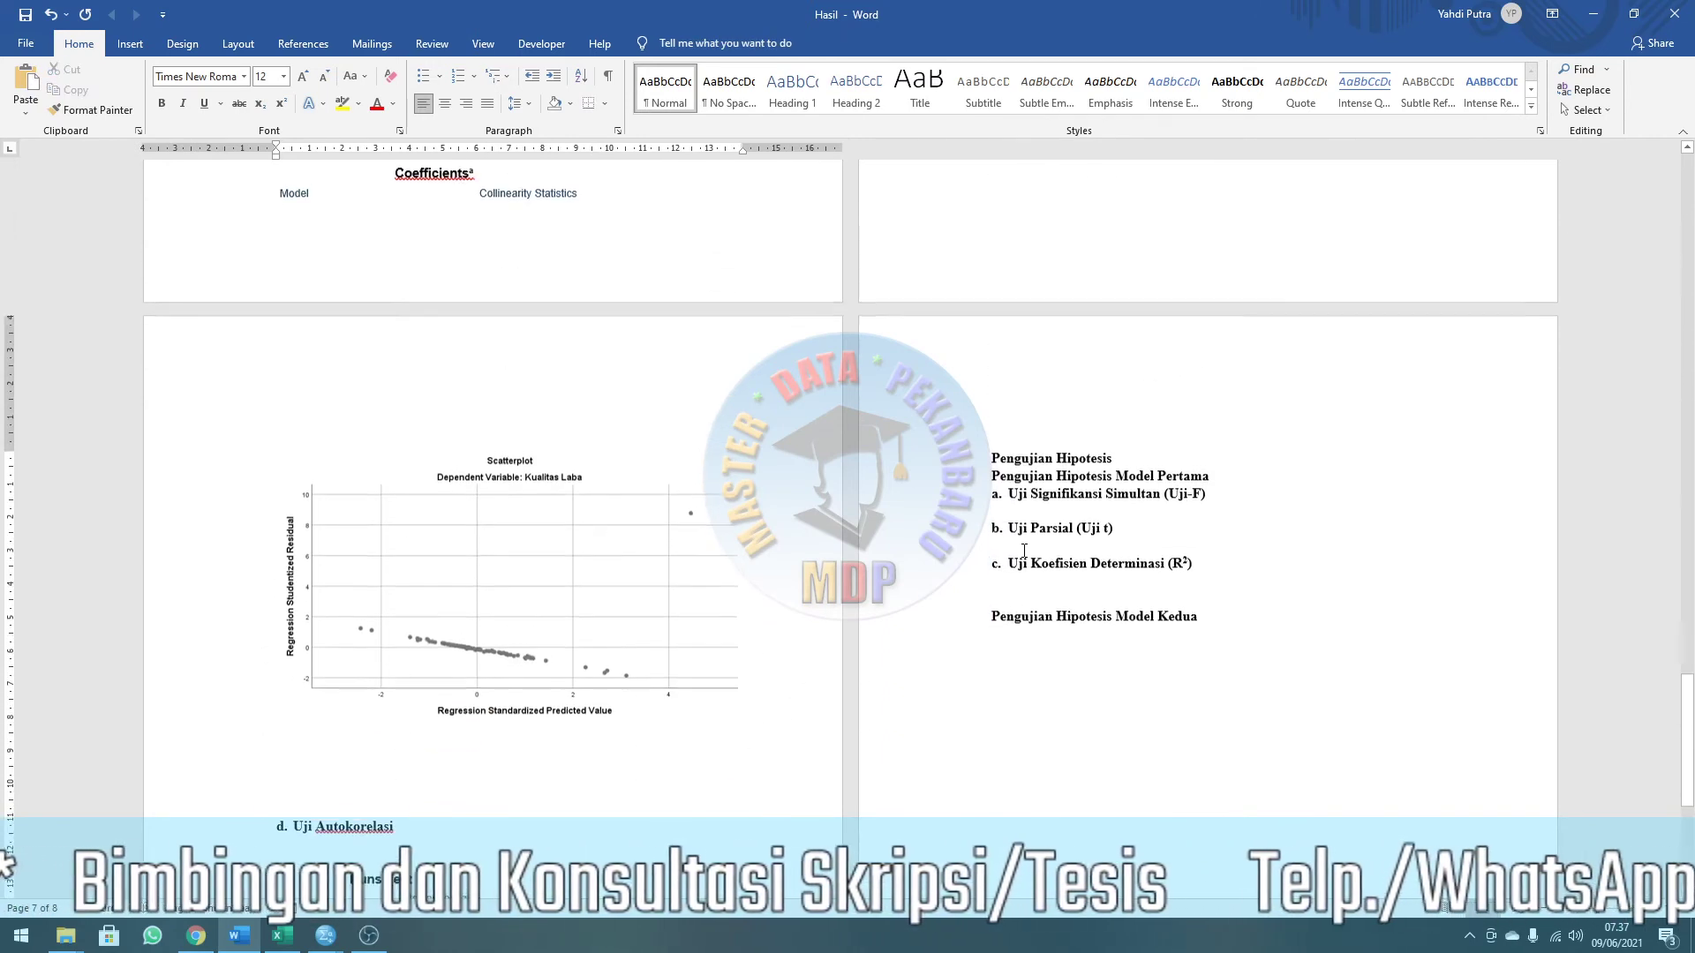
pyautogui.scroll(-3, 569, 494)
pyautogui.scroll(-2, 529, 486)
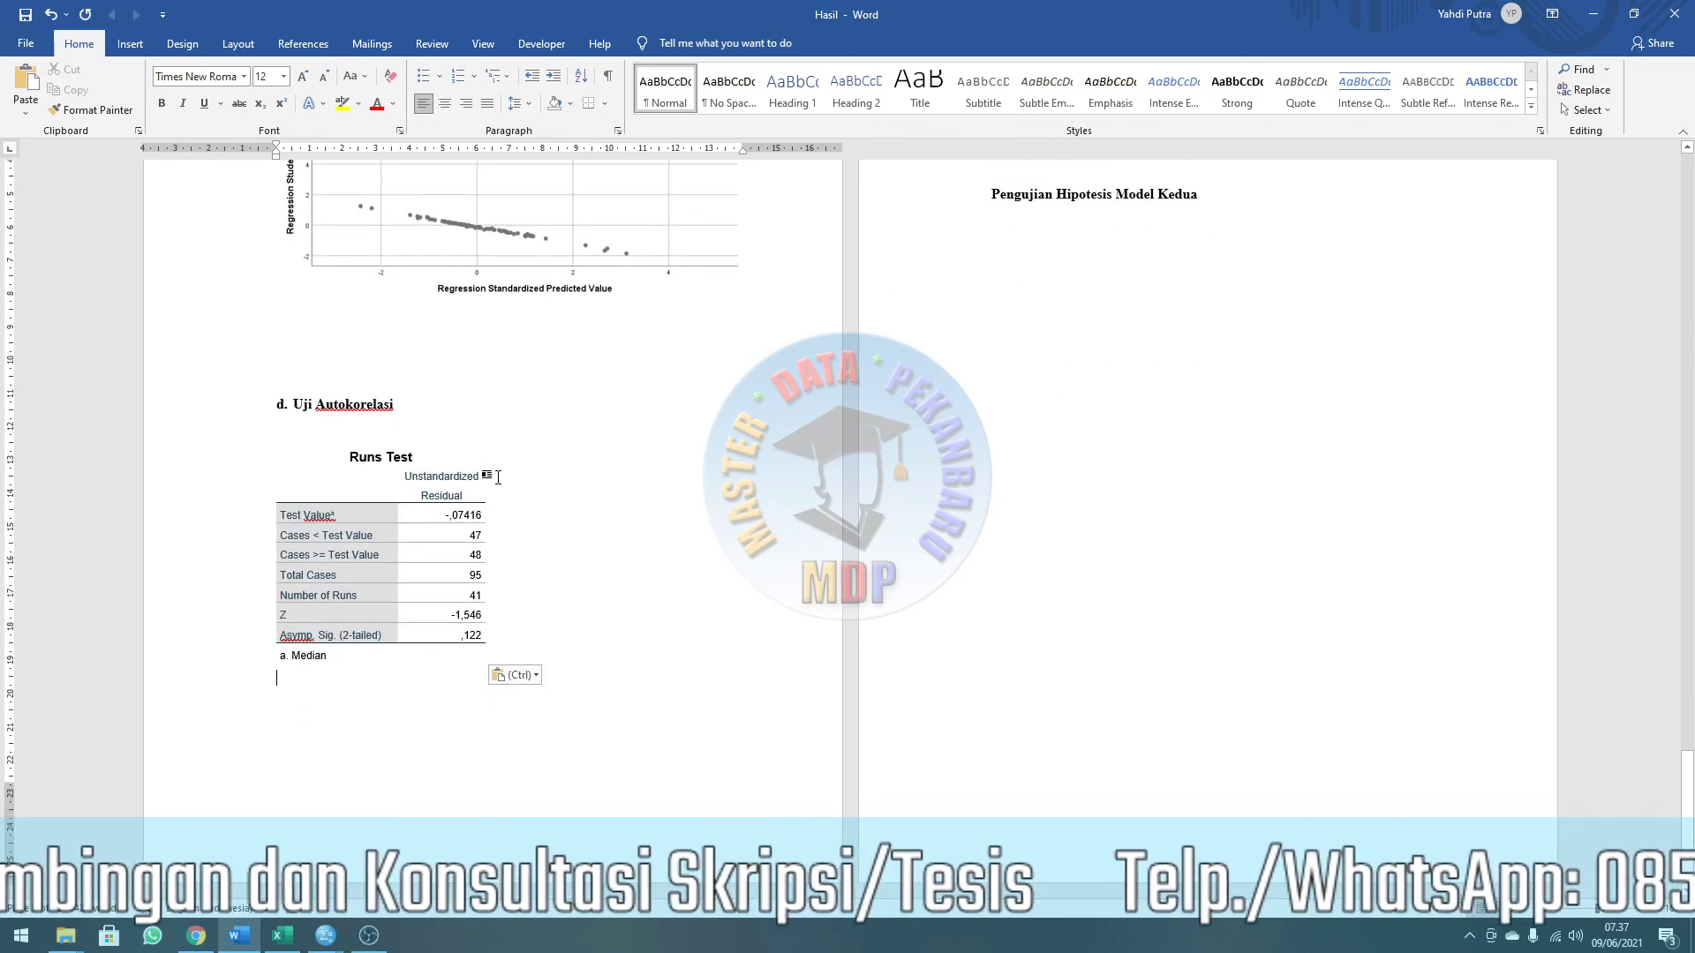
pyautogui.click(392, 358)
pyautogui.scroll(3, 708, 539)
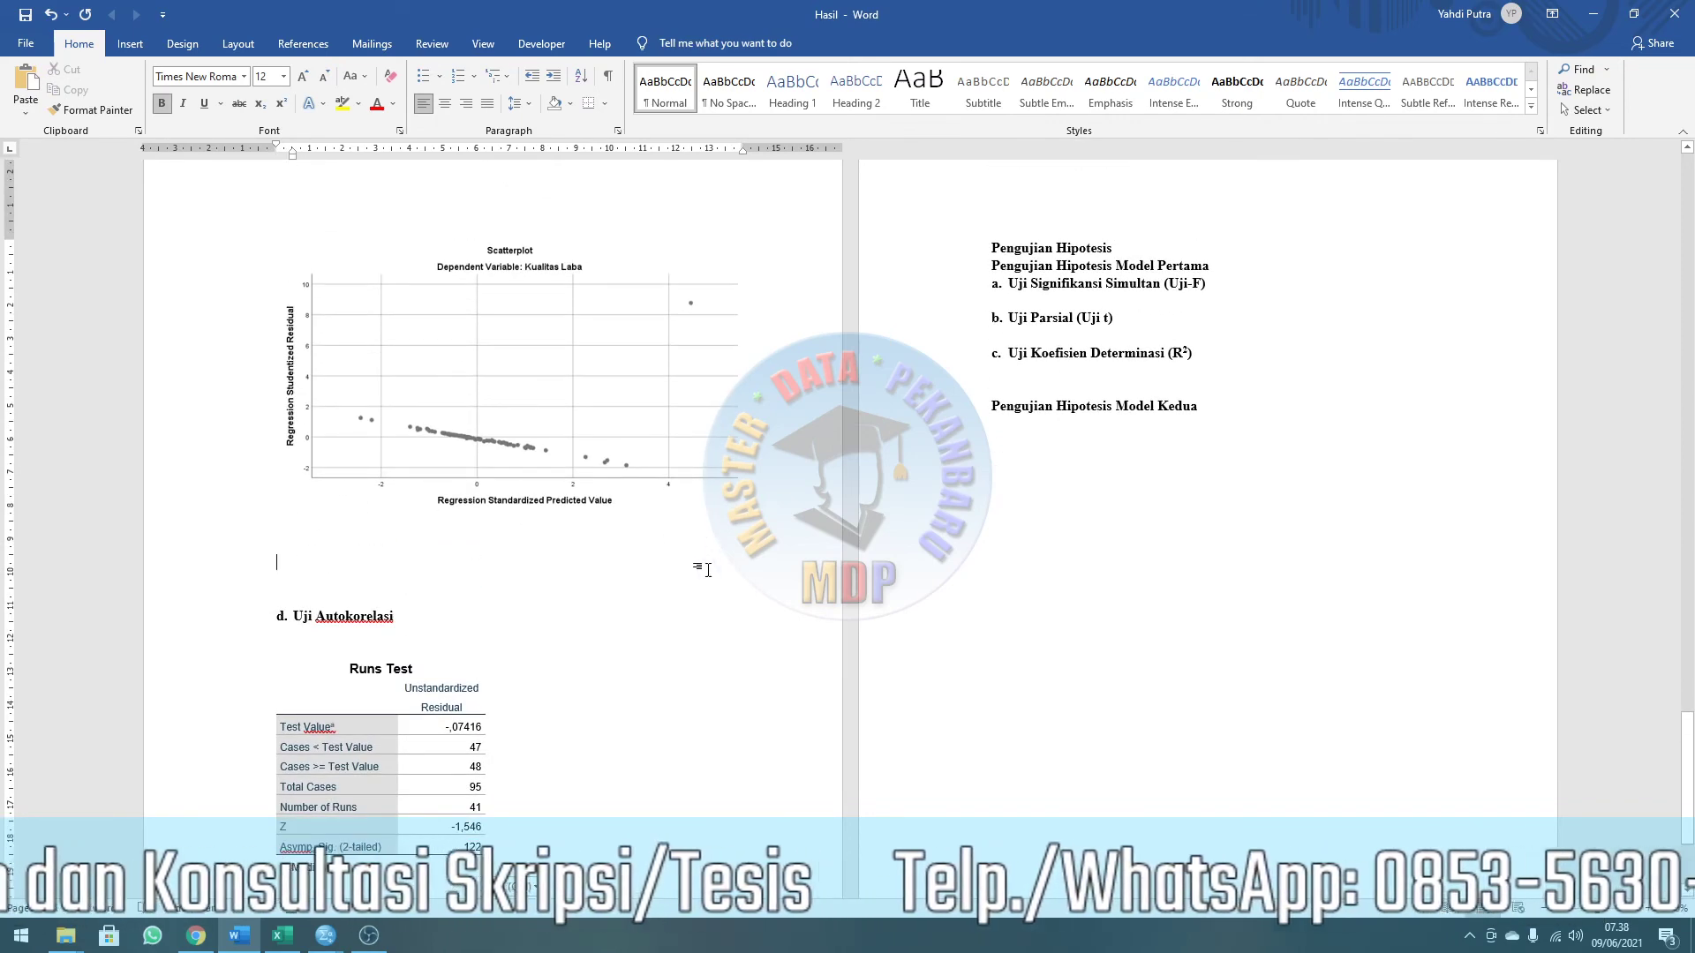
# Look through the whole report, from the Descriptive Statistics table to the Pengujian Hipotesis headings and back to the first model's section.
pyautogui.scroll(18, 708, 571)
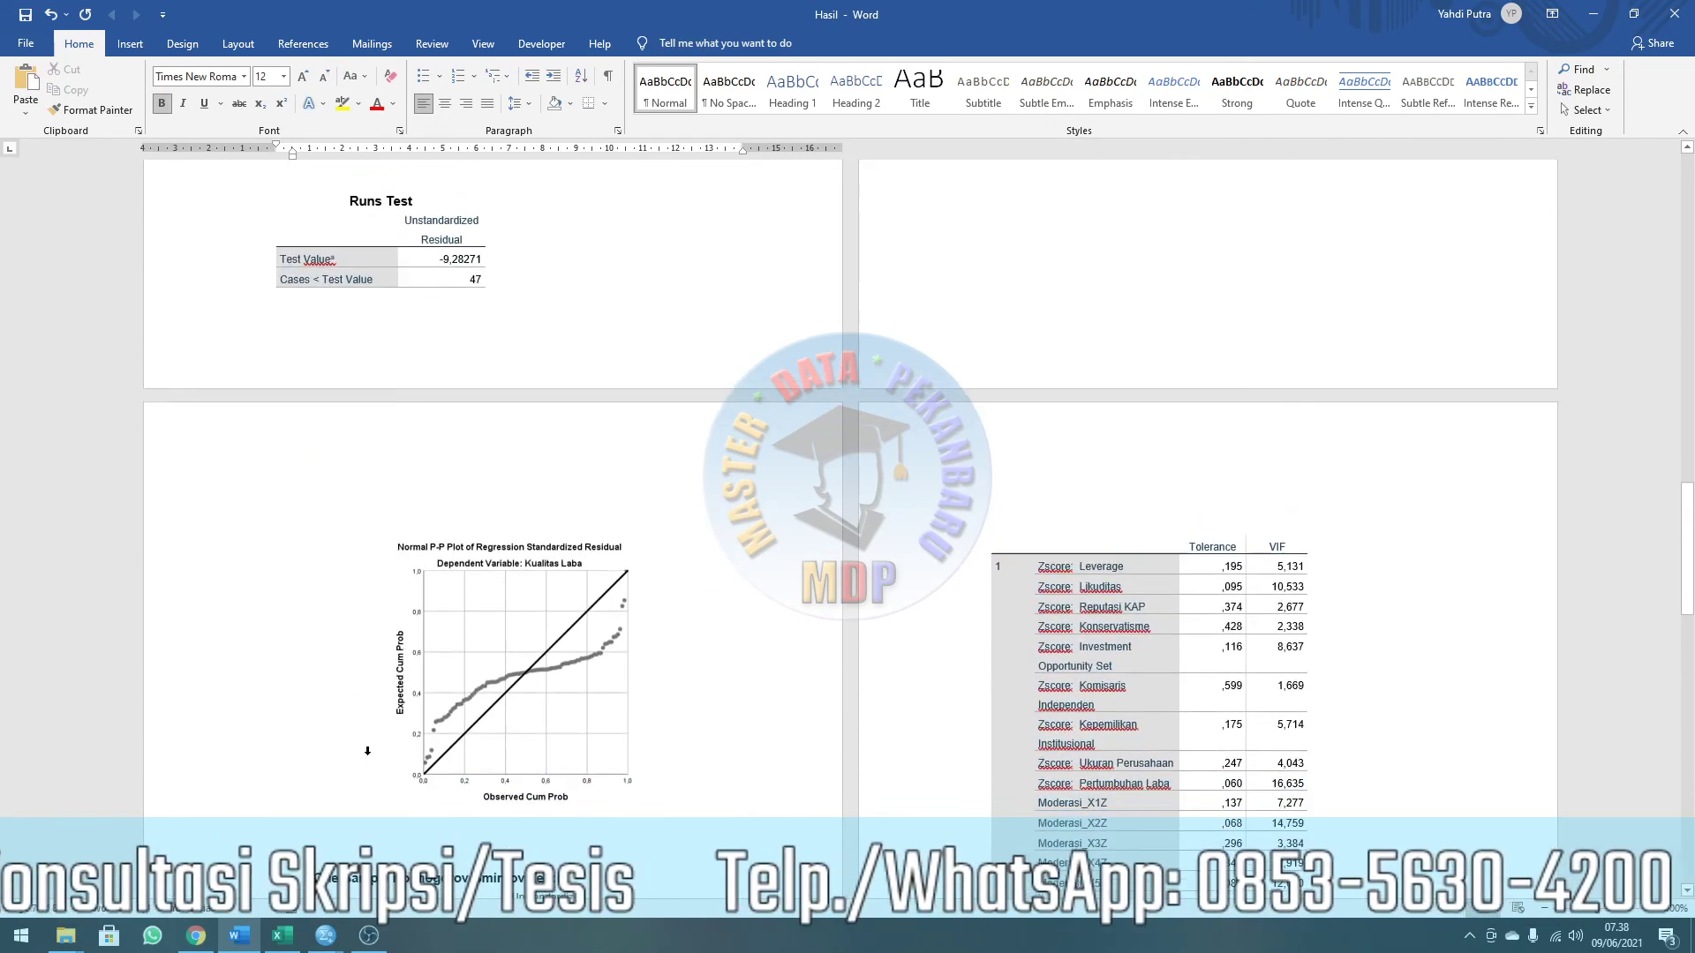
pyautogui.scroll(-2, 367, 752)
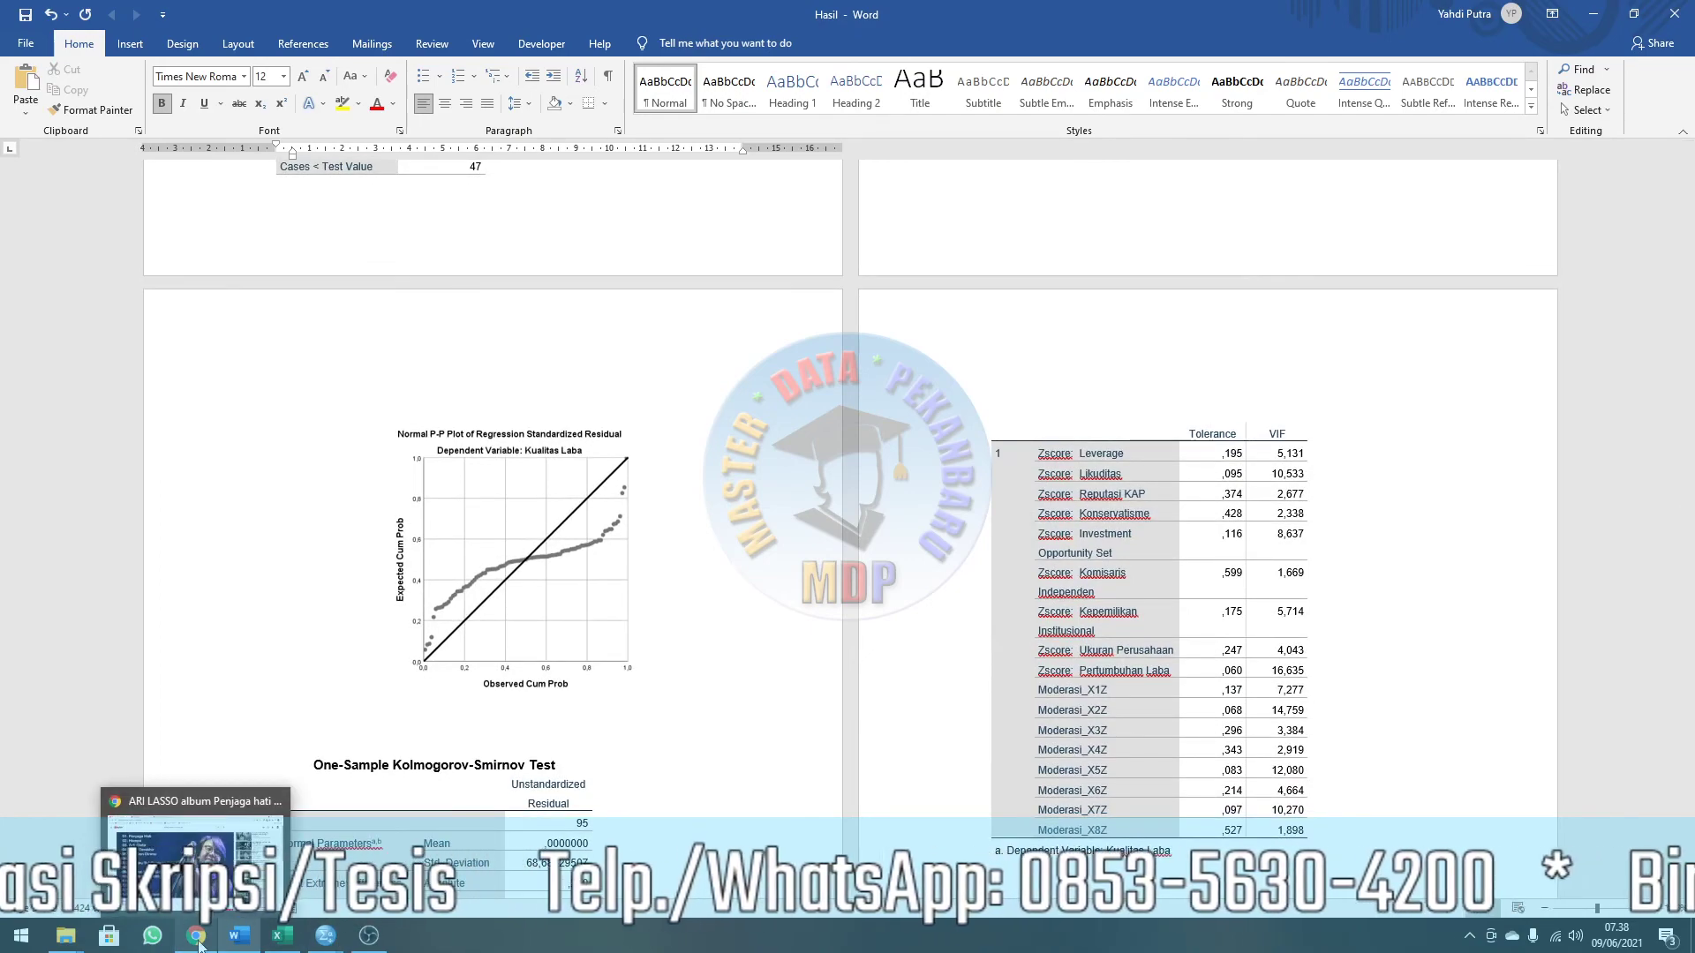
pyautogui.scroll(-3, 637, 502)
pyautogui.scroll(-5, 637, 500)
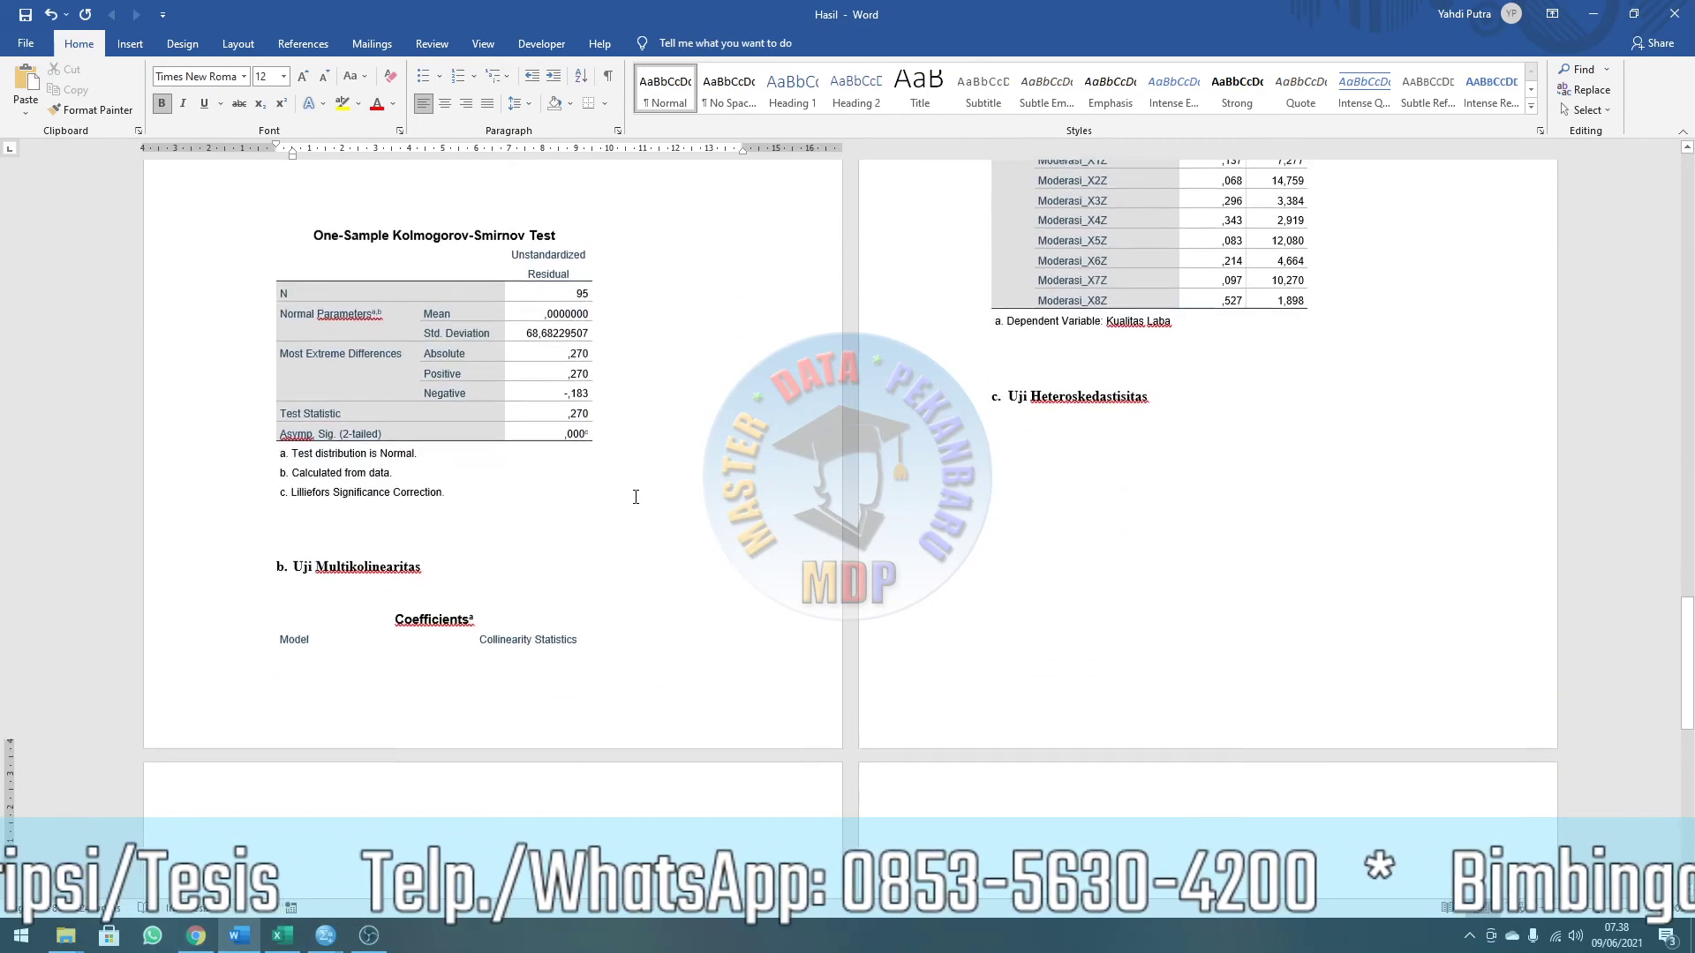
pyautogui.scroll(20, 681, 527)
pyautogui.scroll(9, 676, 528)
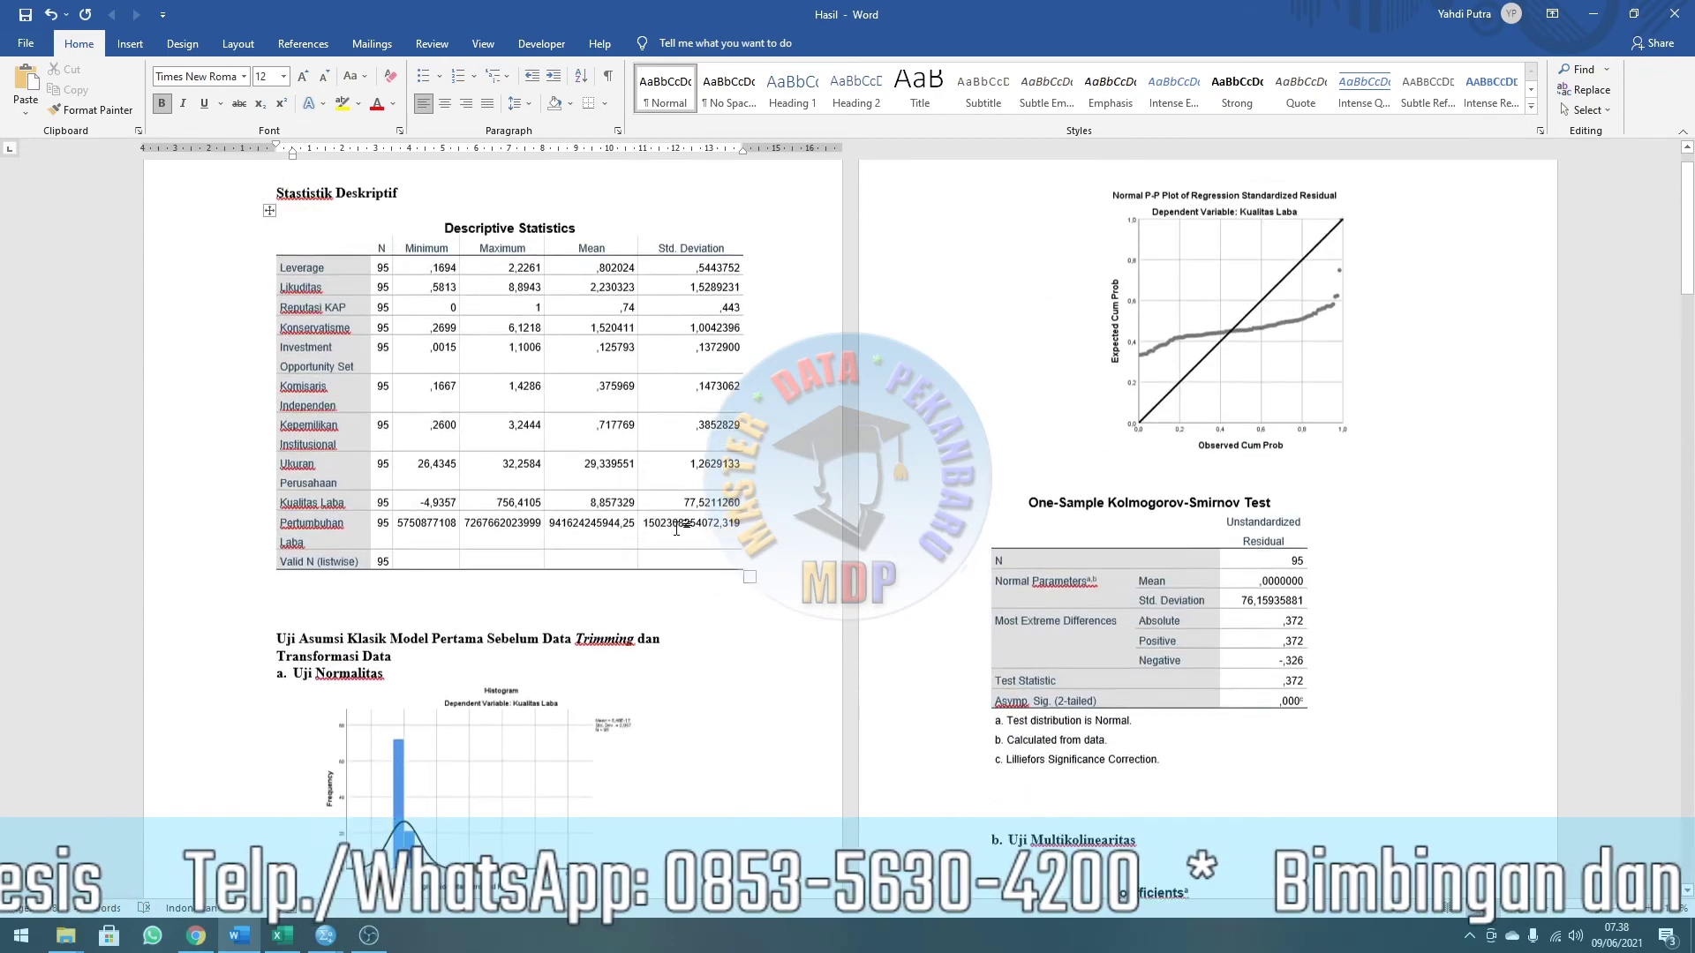
pyautogui.scroll(-8, 947, 411)
pyautogui.scroll(-20, 947, 410)
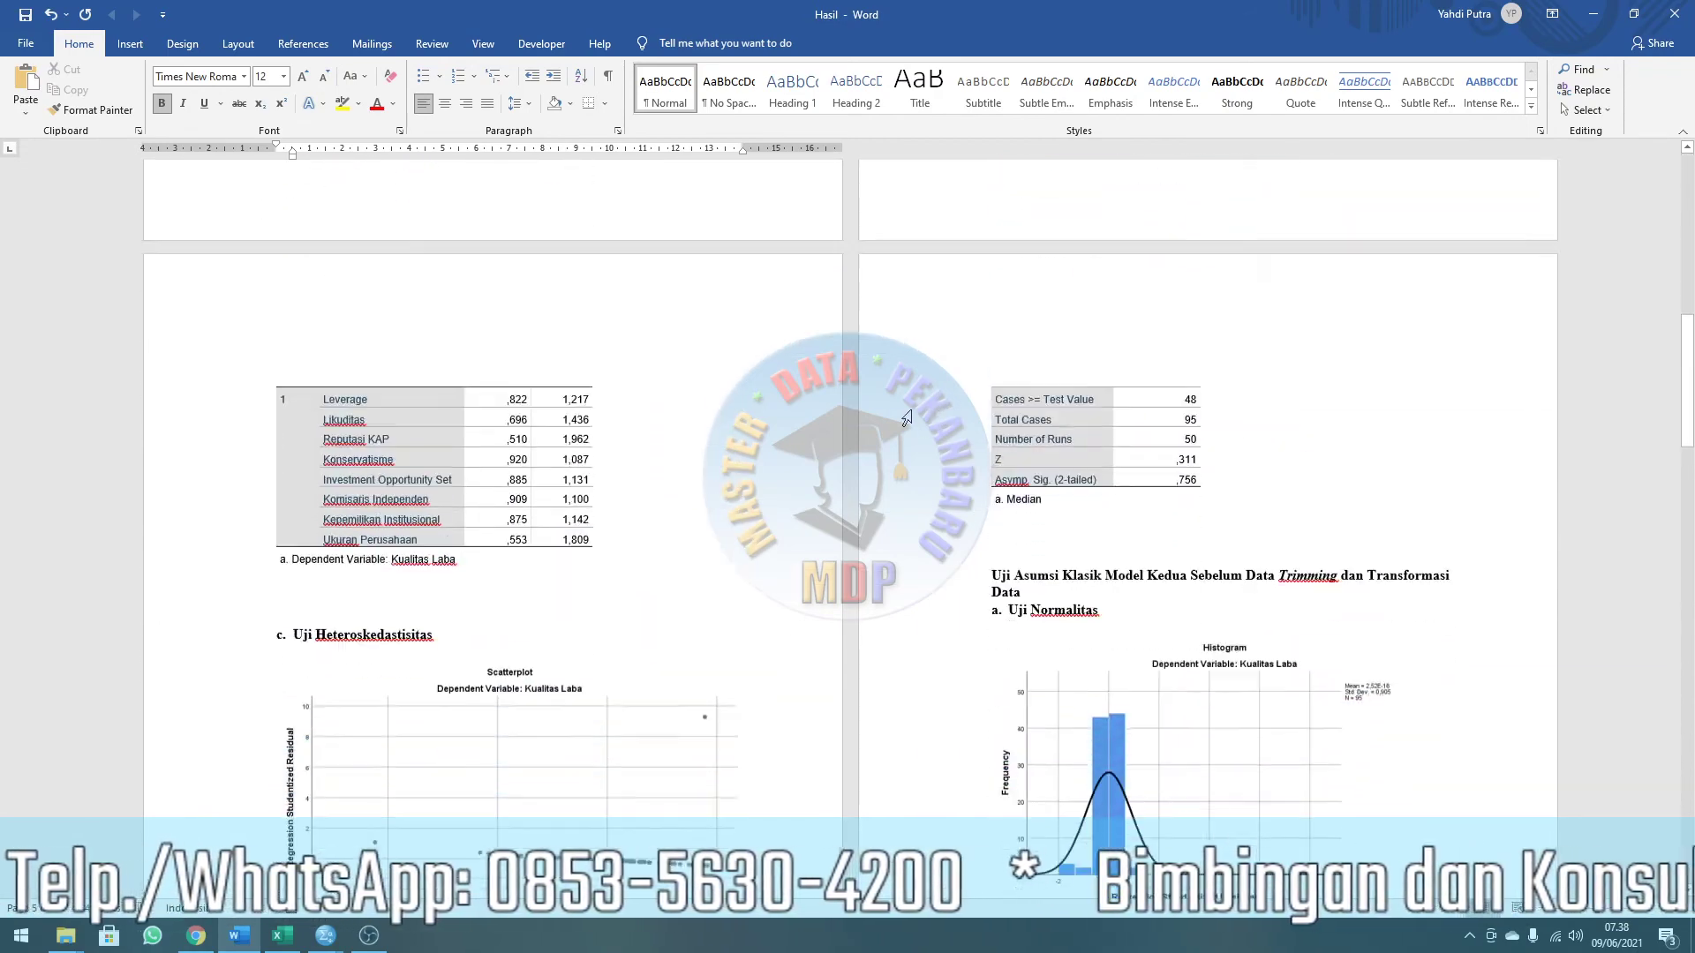
pyautogui.scroll(-10, 509, 505)
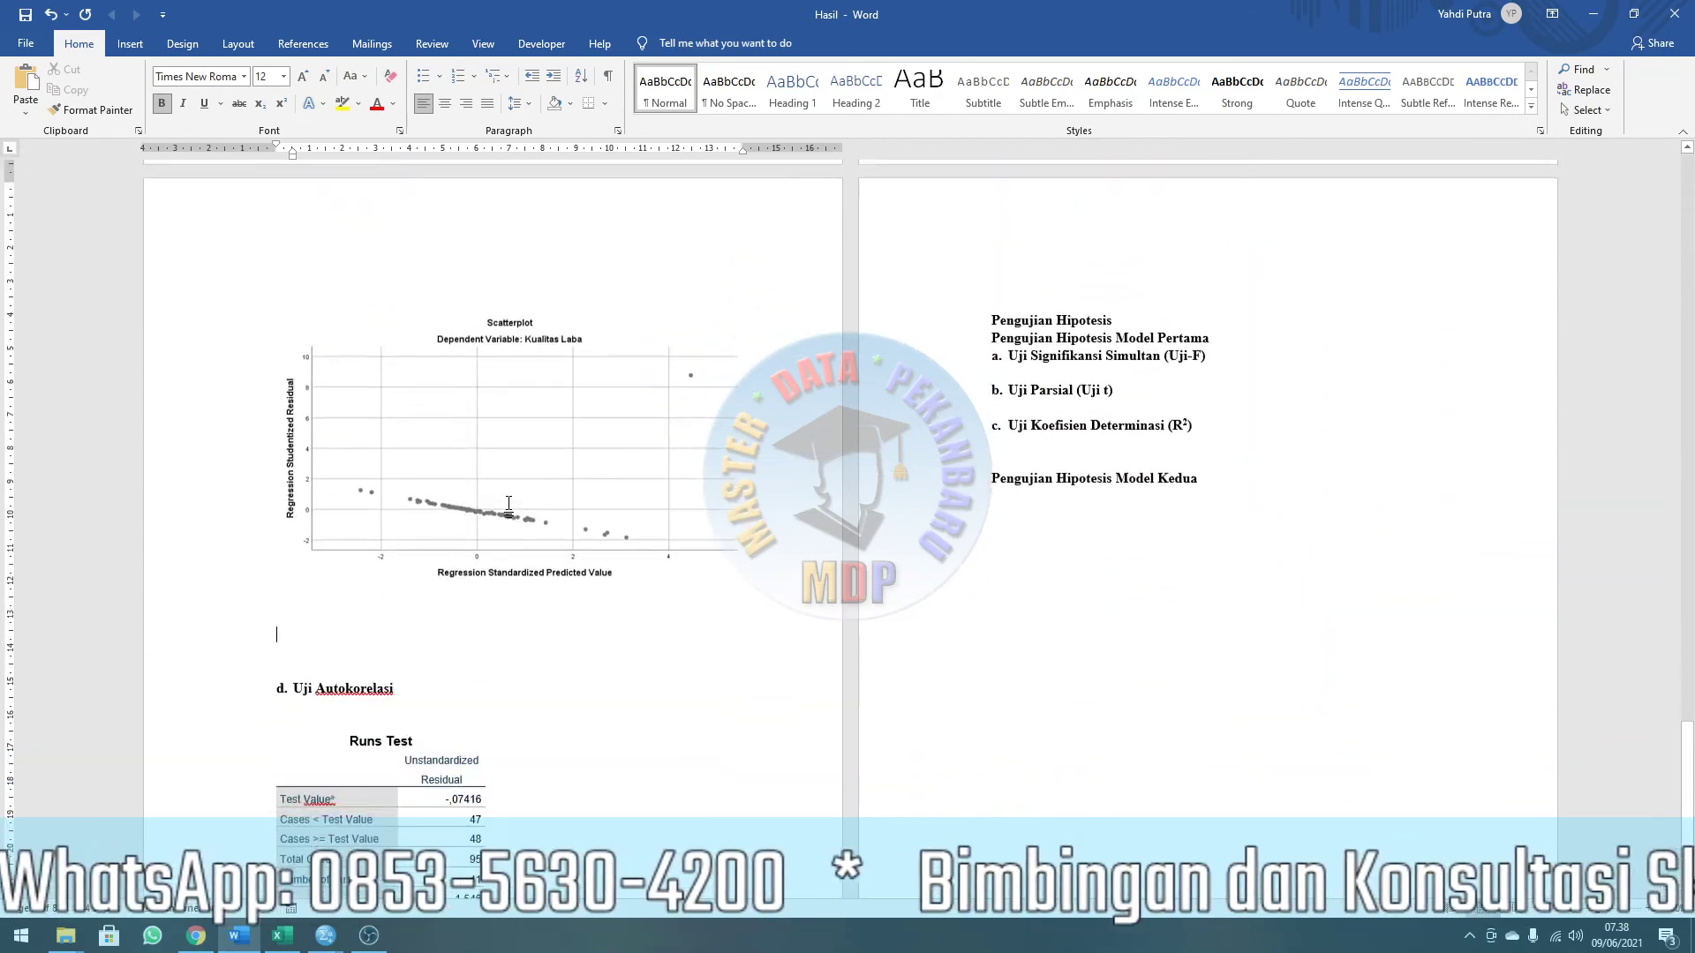
pyautogui.scroll(20, 821, 487)
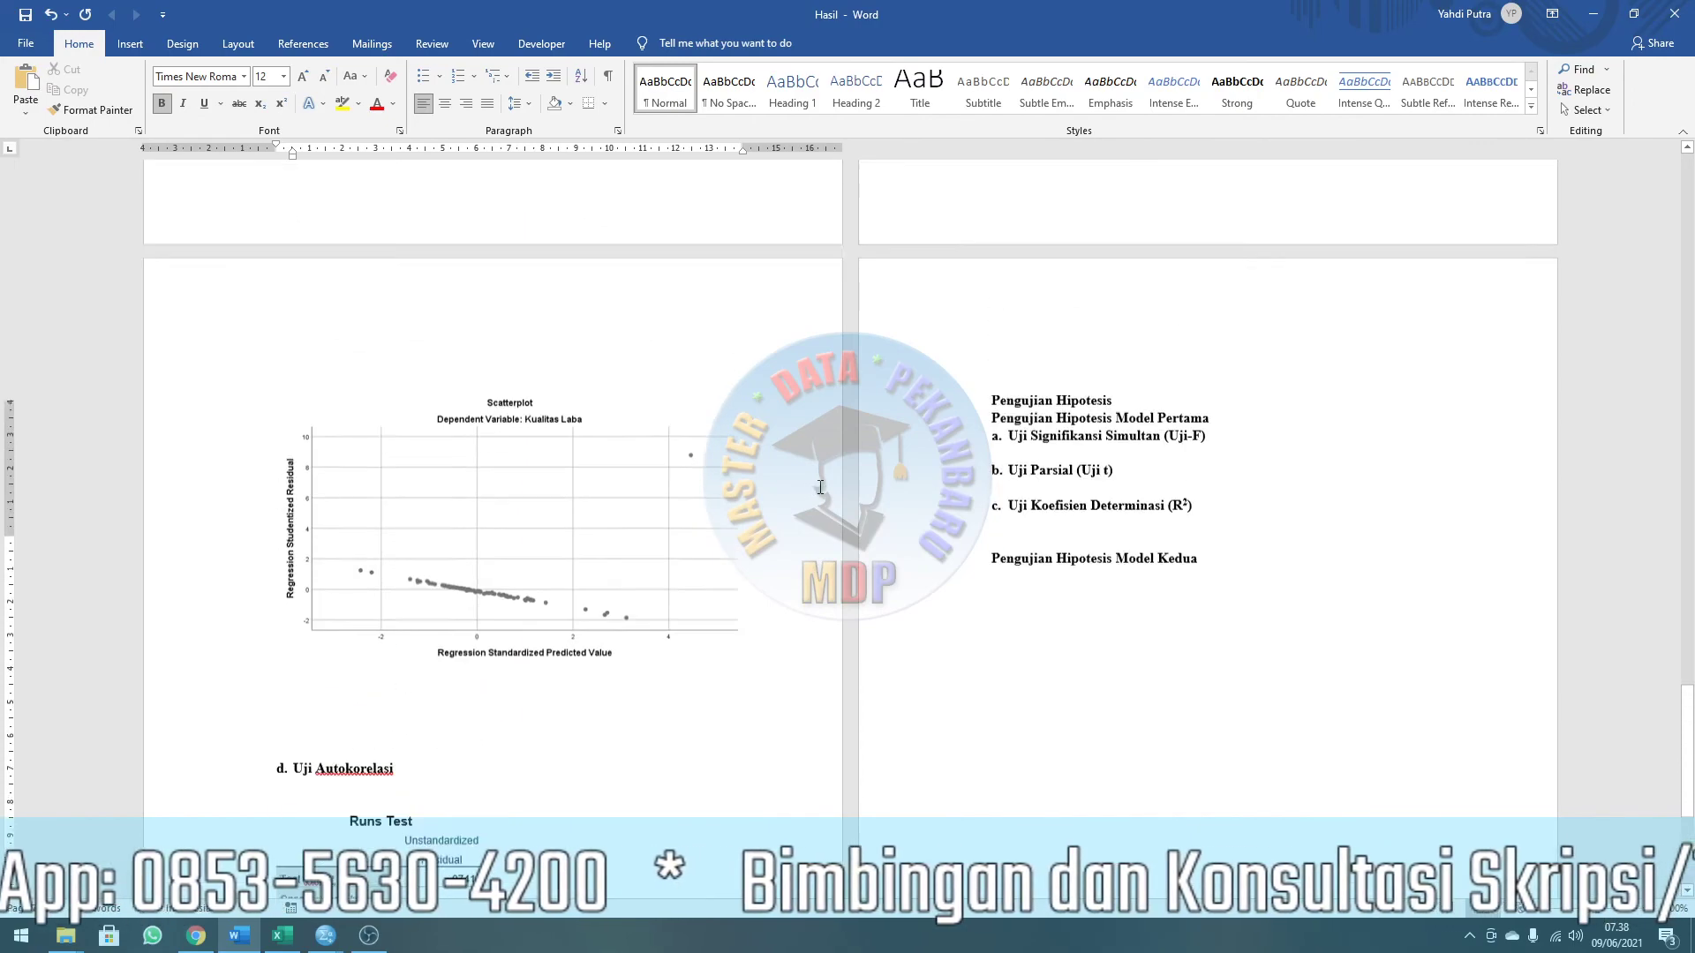
pyautogui.scroll(20, 820, 486)
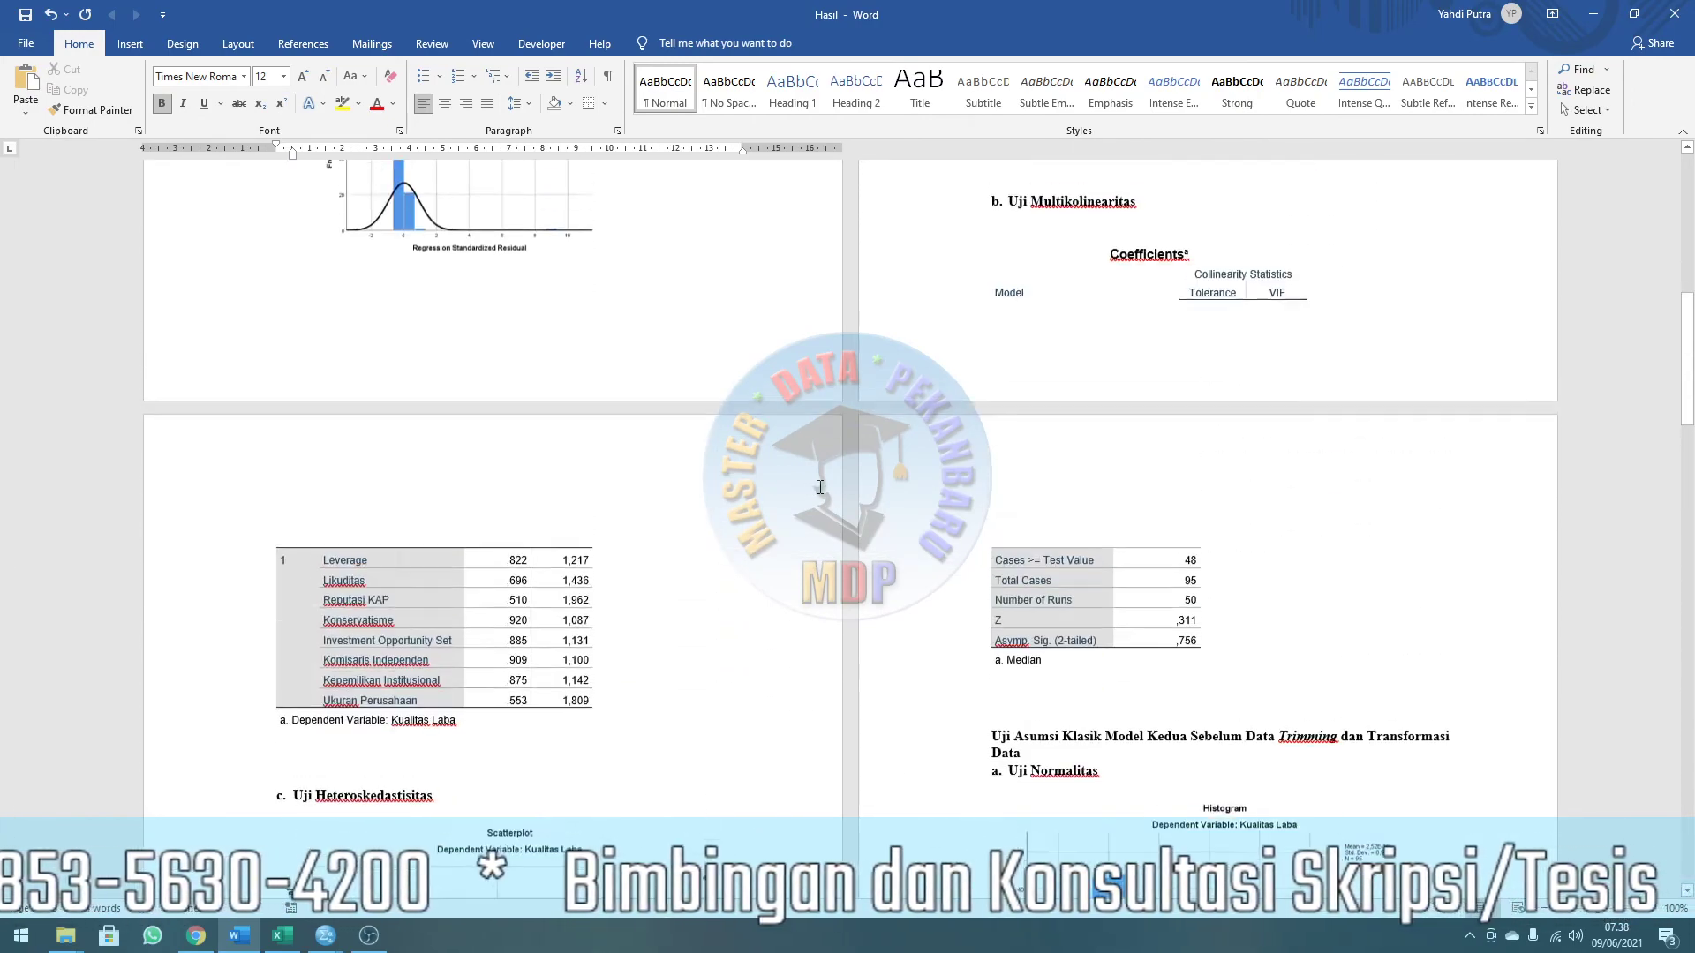
pyautogui.scroll(-2, 823, 484)
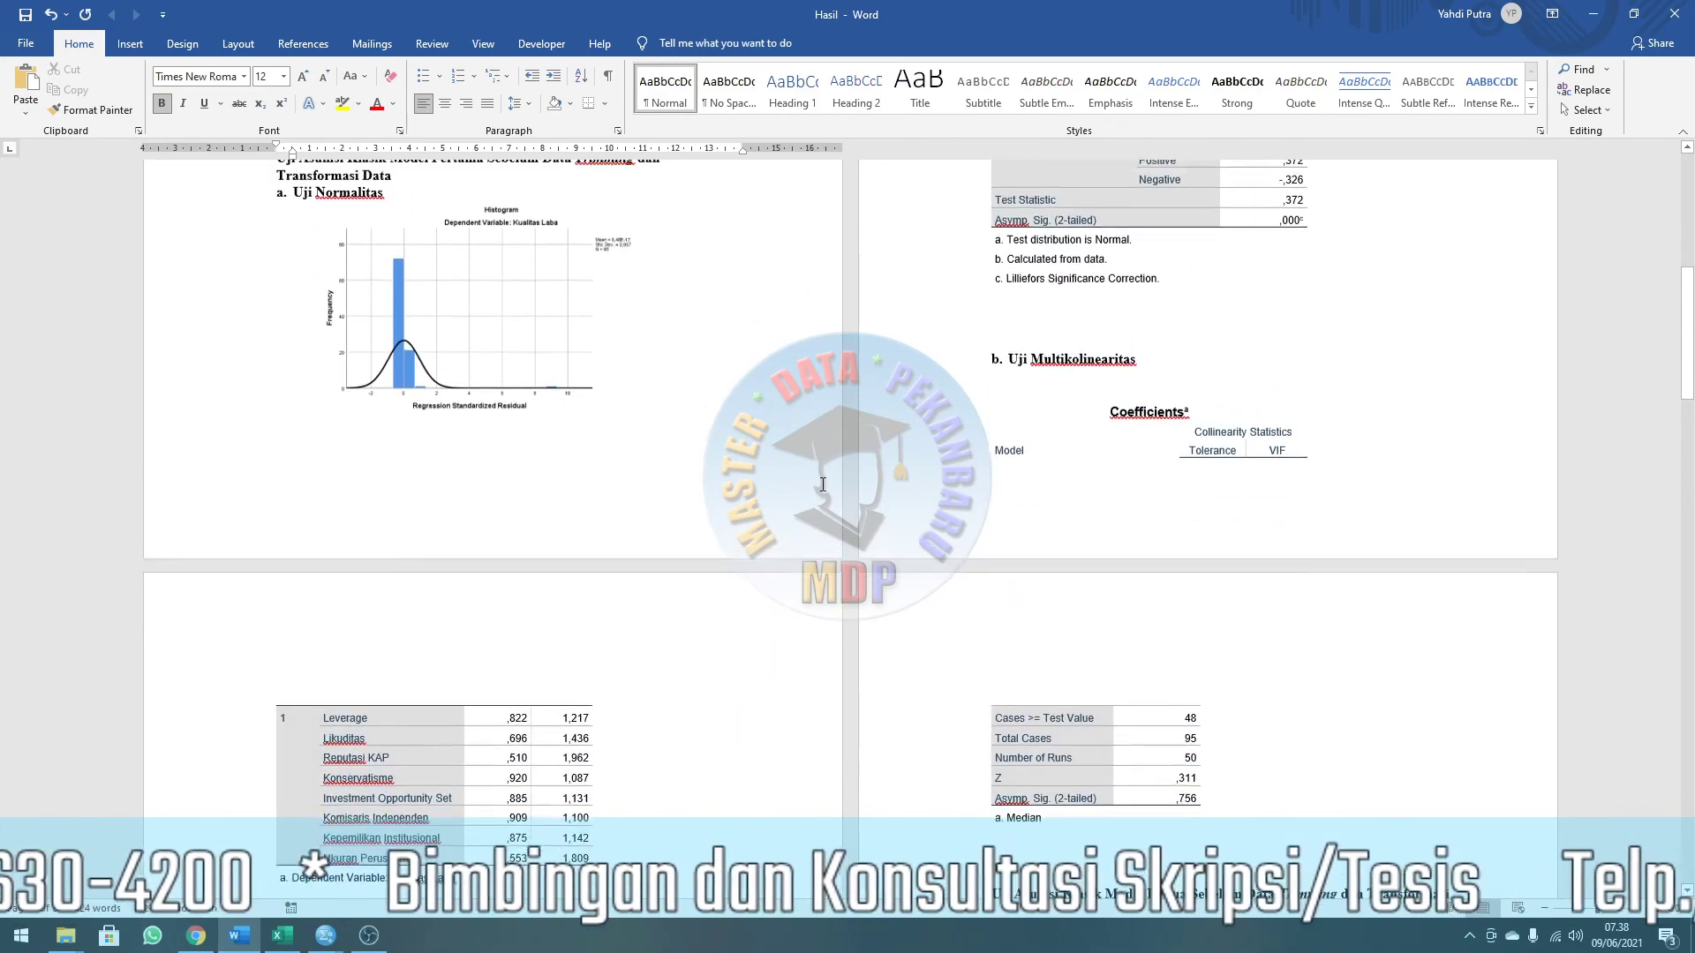
pyautogui.scroll(7, 823, 483)
pyautogui.scroll(-3, 542, 448)
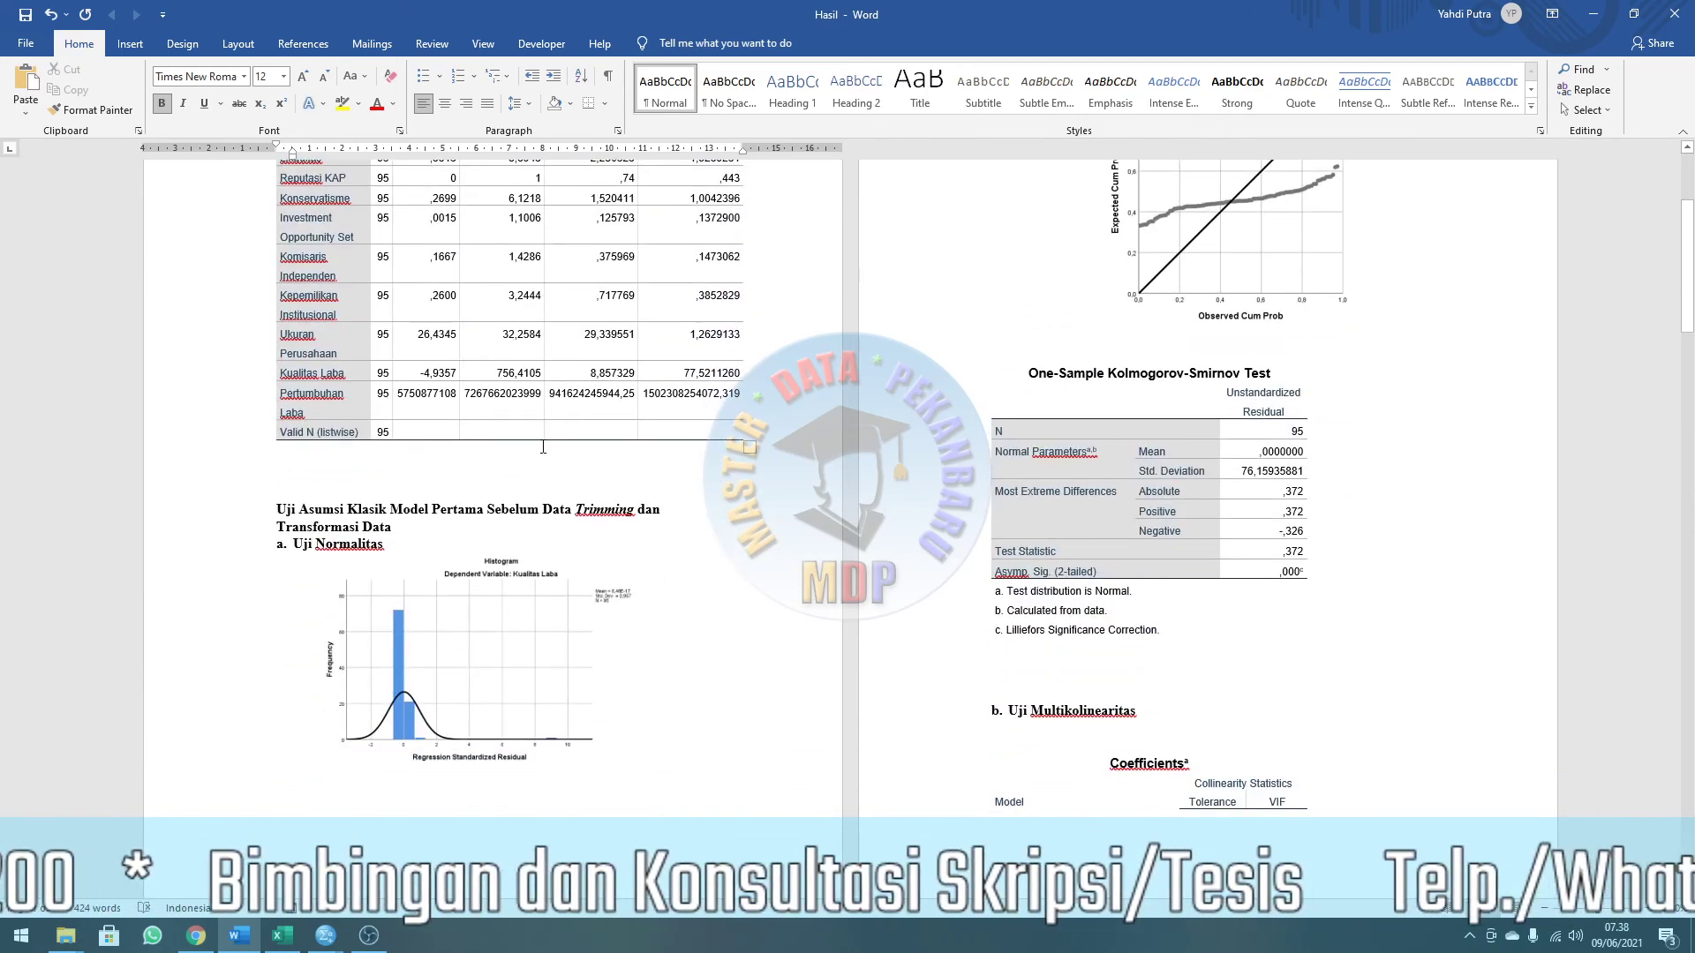
# Check the Data Trimming and Transformasi Data wording in the first model's heading, then review the sections through the second model's scatterplot and Runs Test.
pyautogui.click(546, 513)
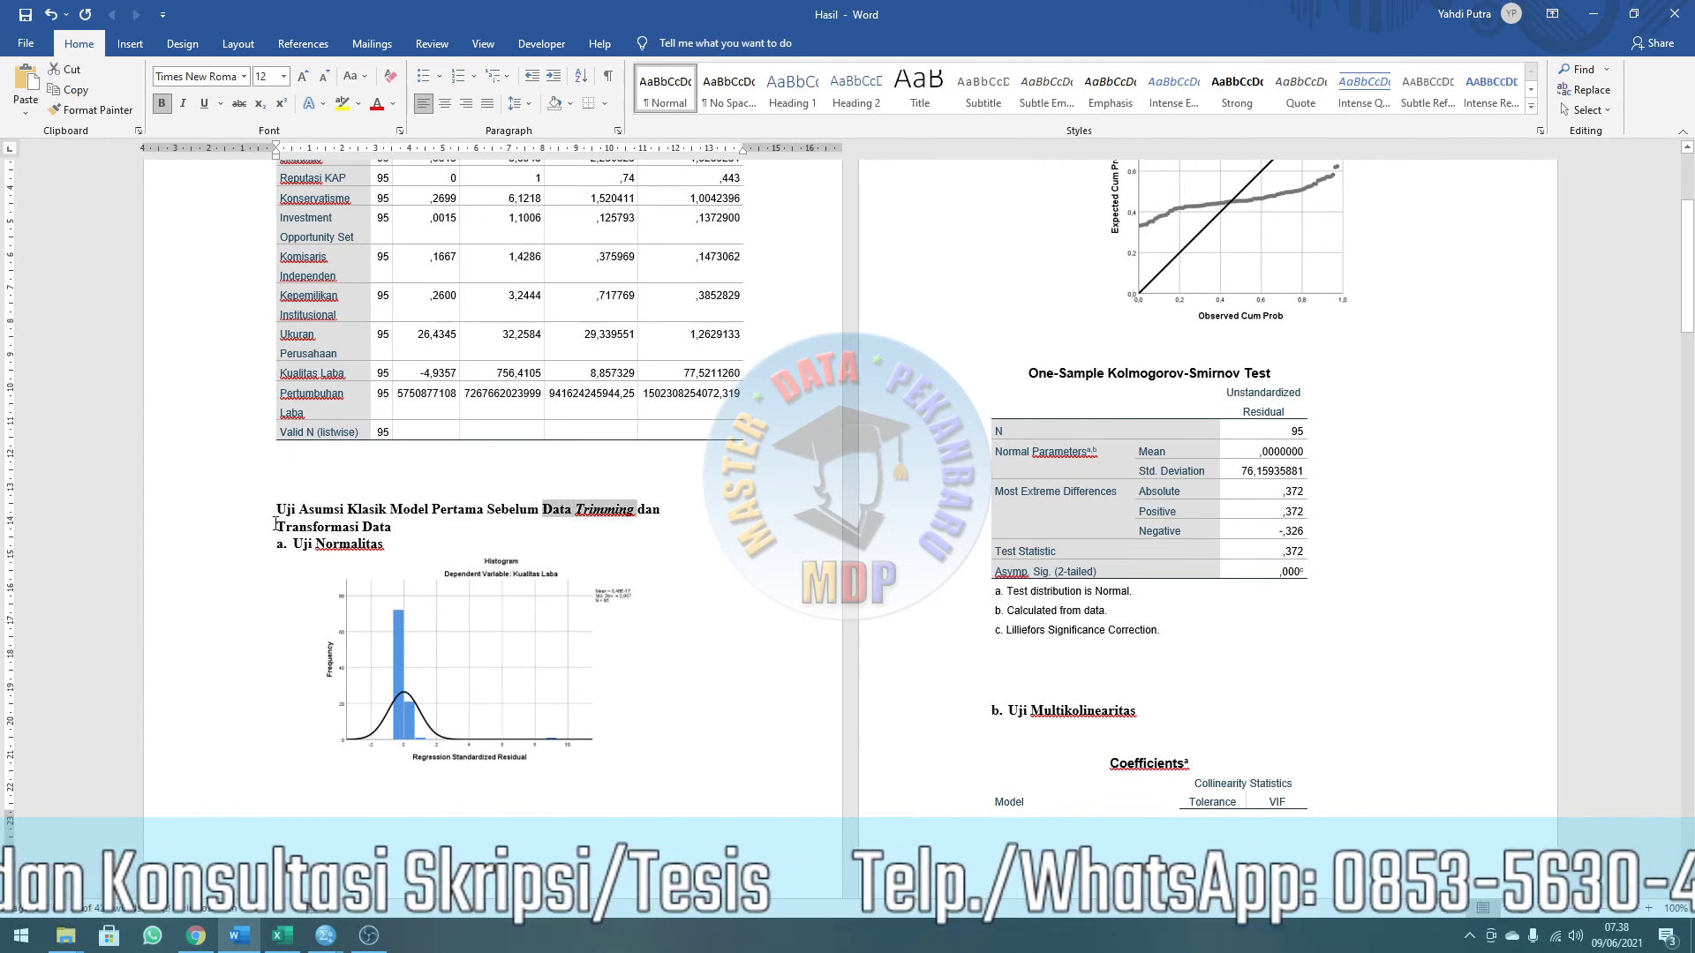
pyautogui.moveTo(275, 523); pyautogui.dragTo(596, 520)
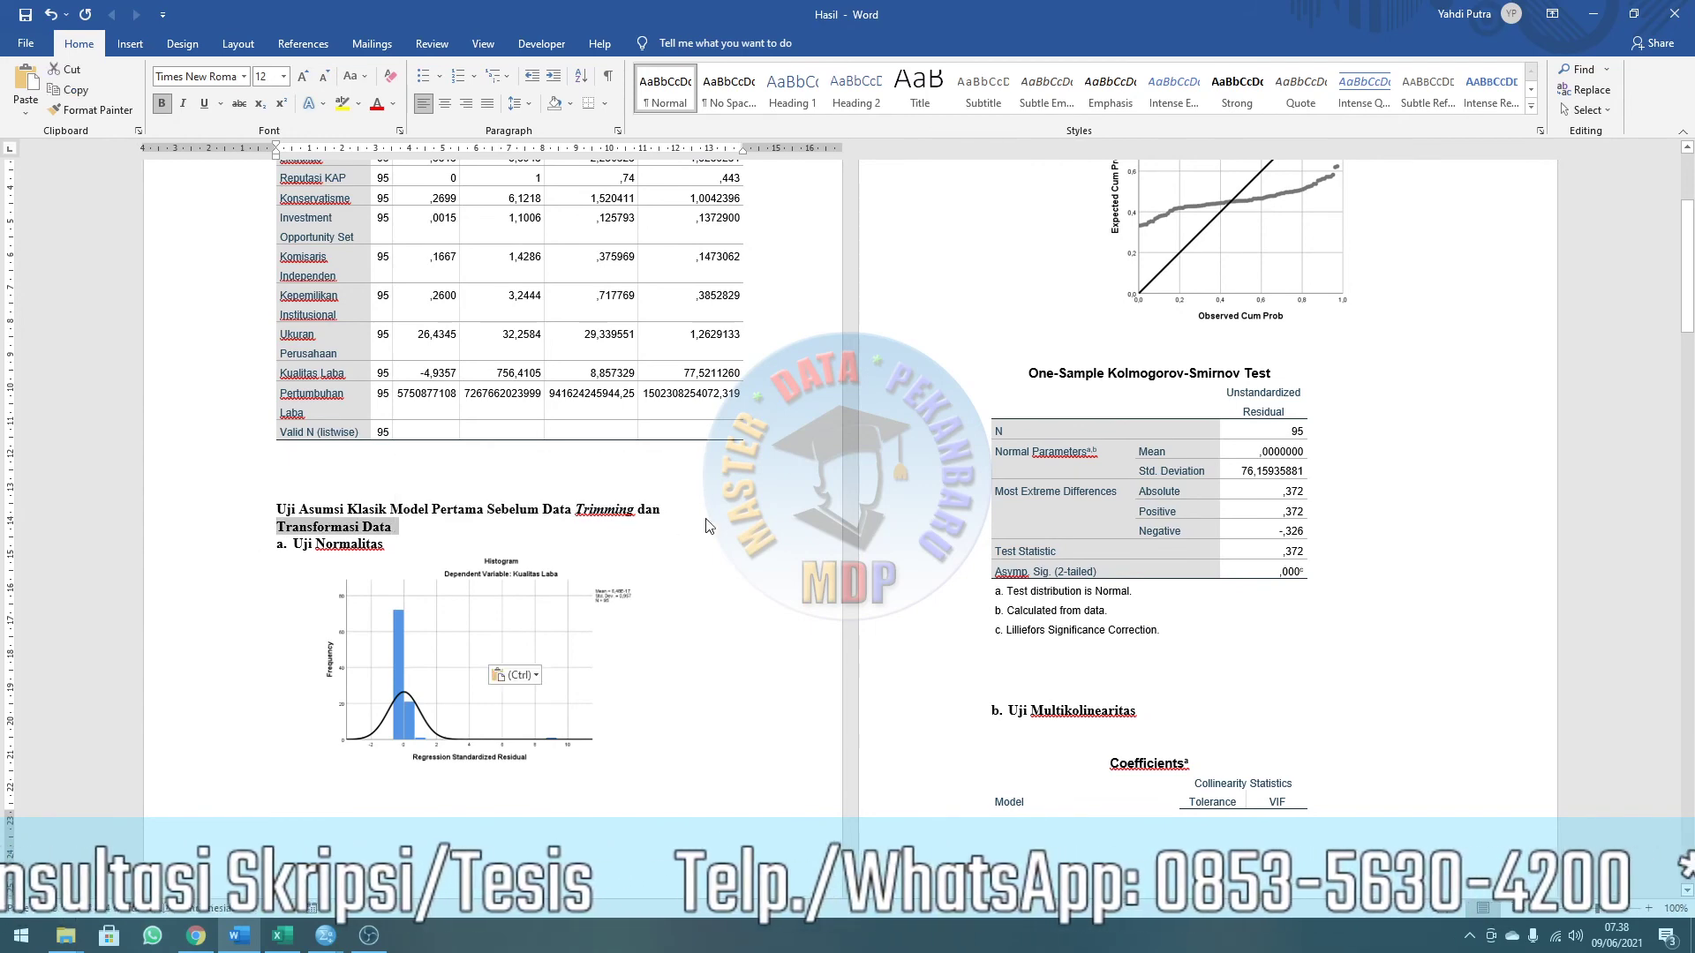
pyautogui.click(671, 534)
pyautogui.scroll(-8, 658, 517)
pyautogui.scroll(-15, 655, 505)
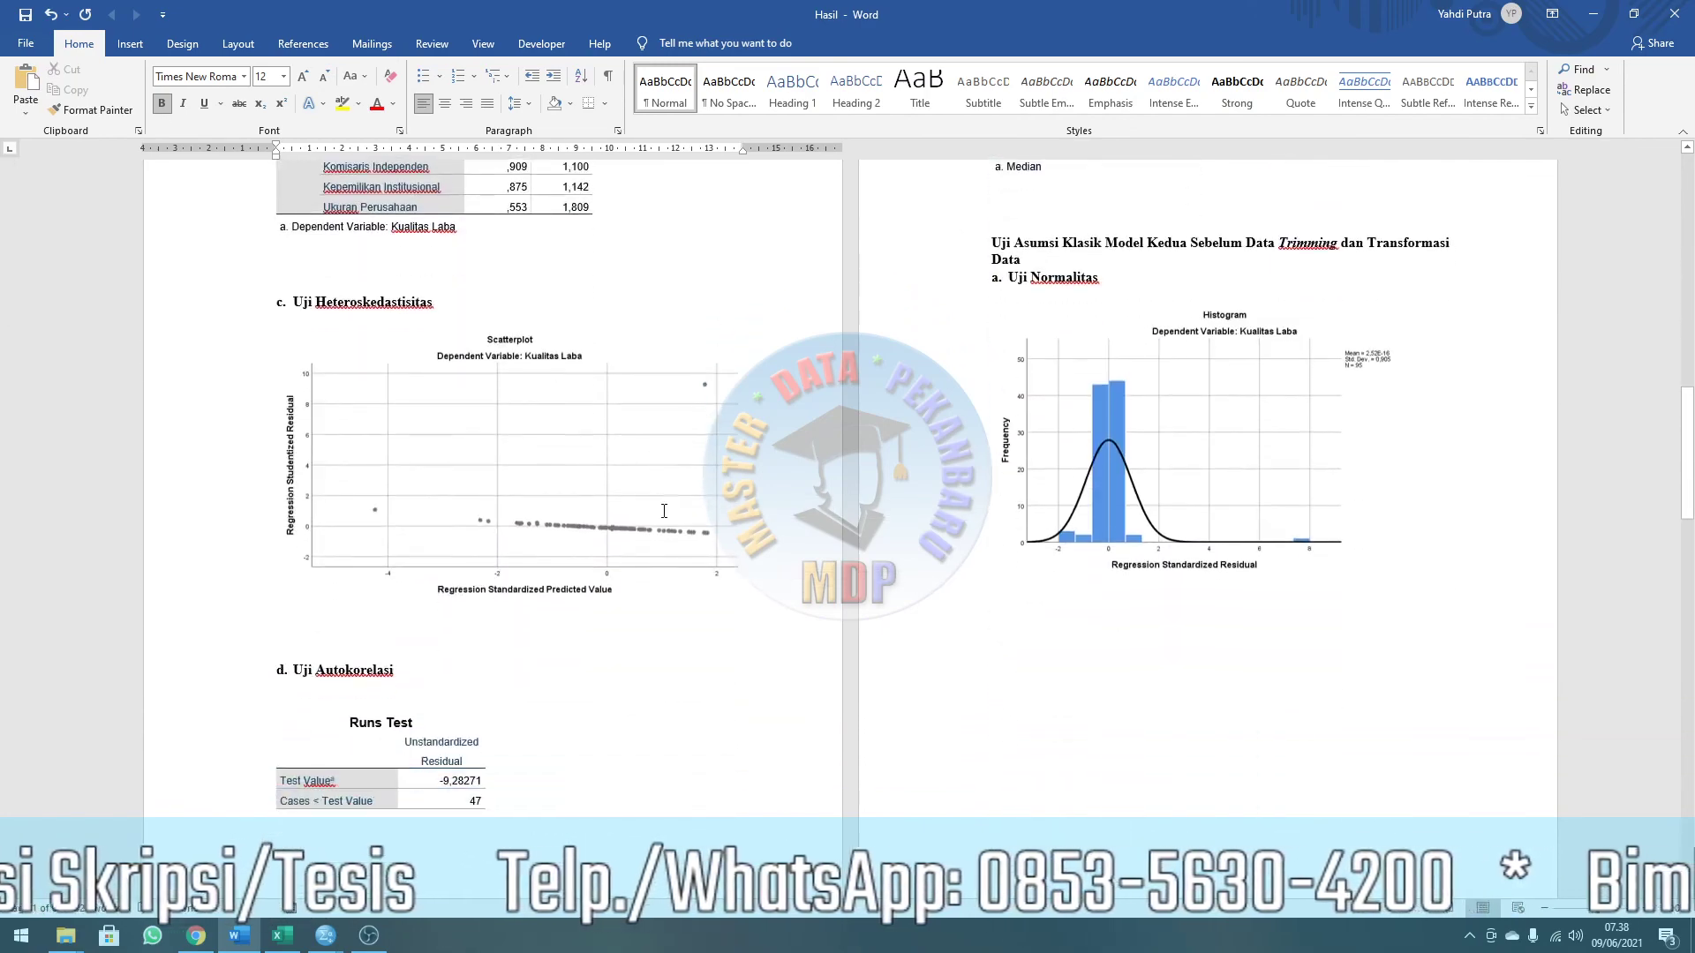
pyautogui.scroll(-10, 800, 552)
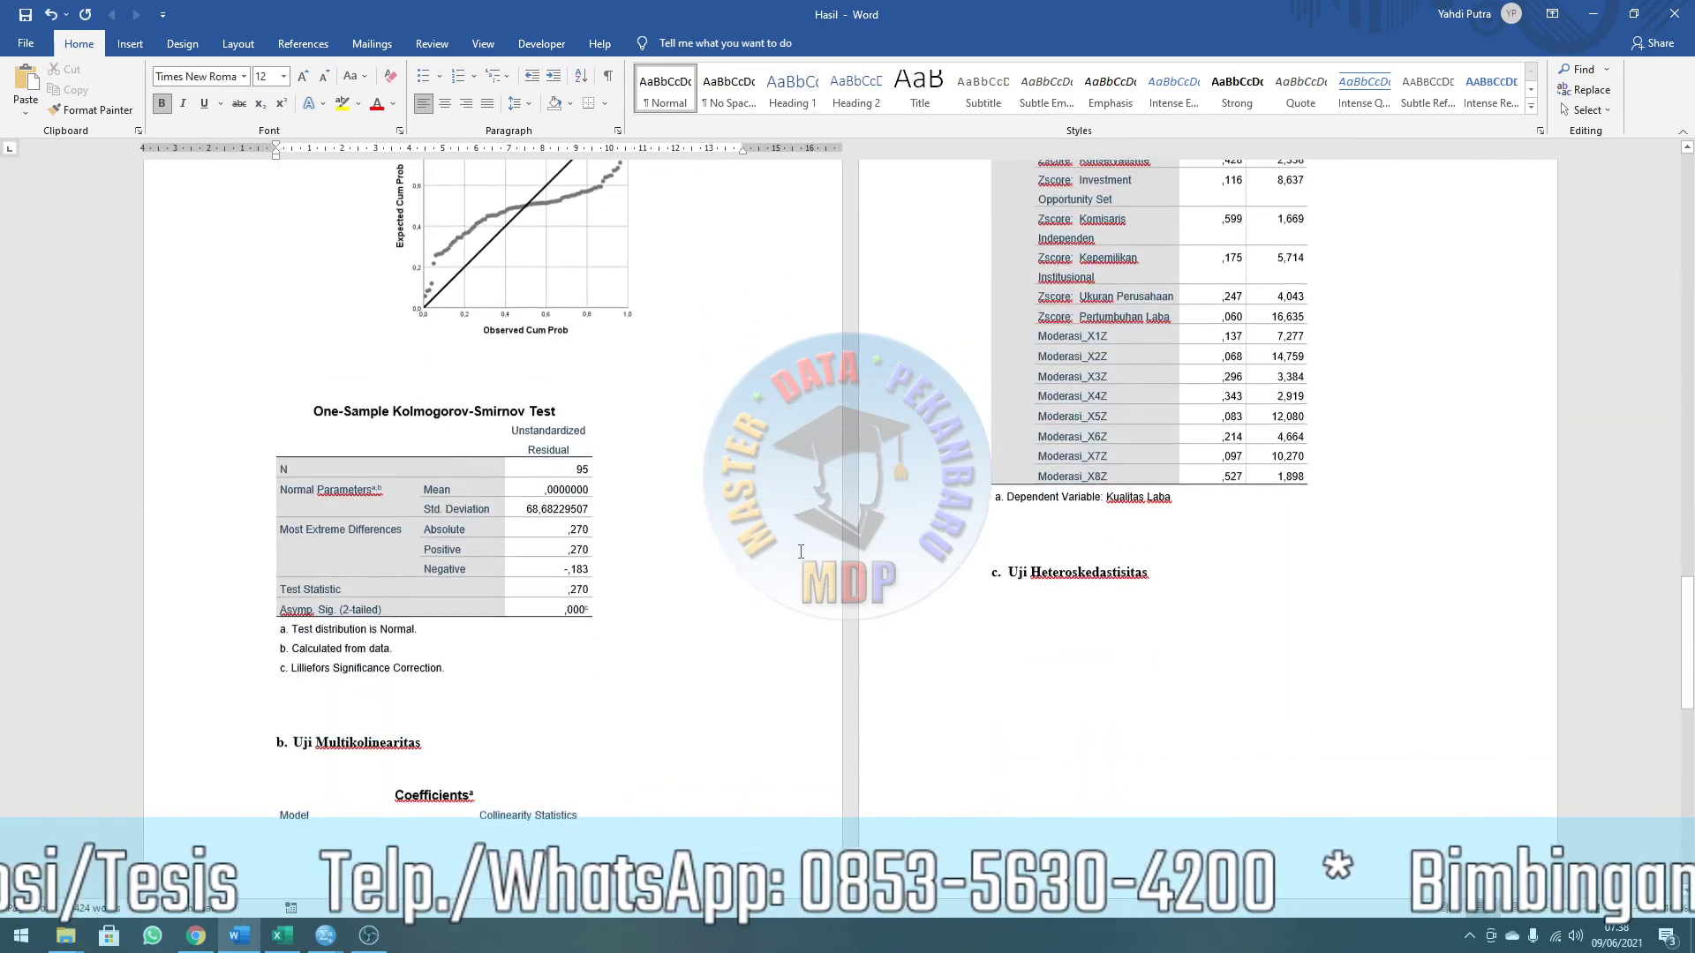
pyautogui.scroll(-3, 609, 639)
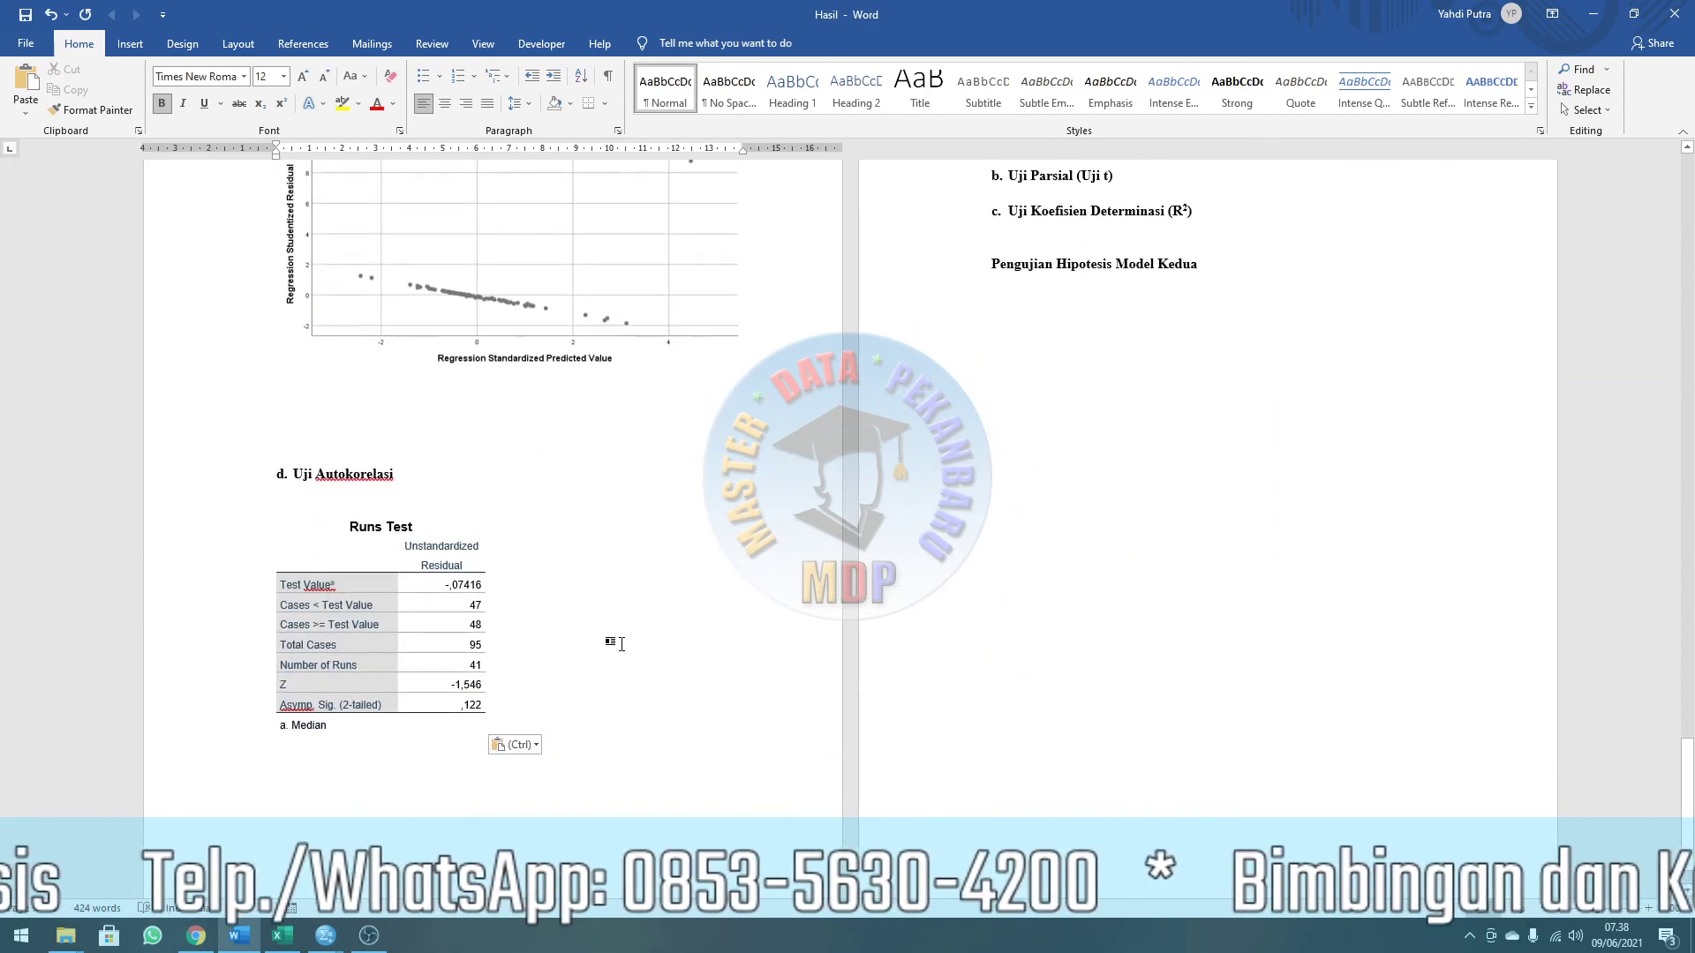
pyautogui.scroll(4, 647, 568)
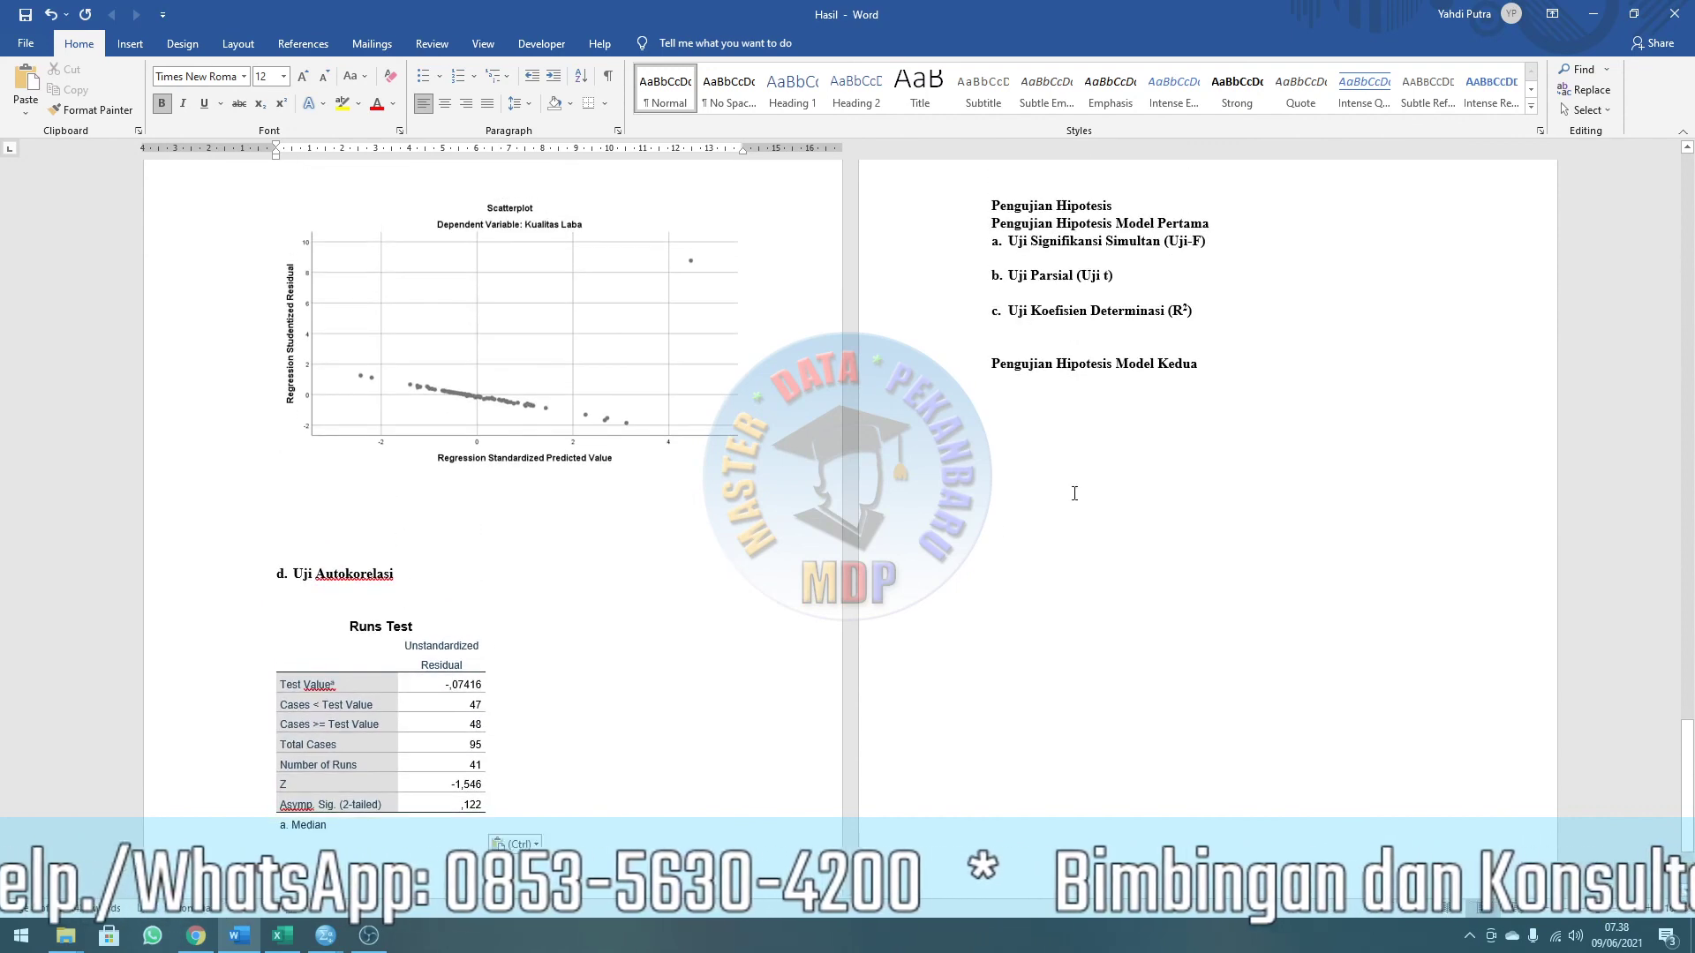
pyautogui.scroll(3, 1085, 476)
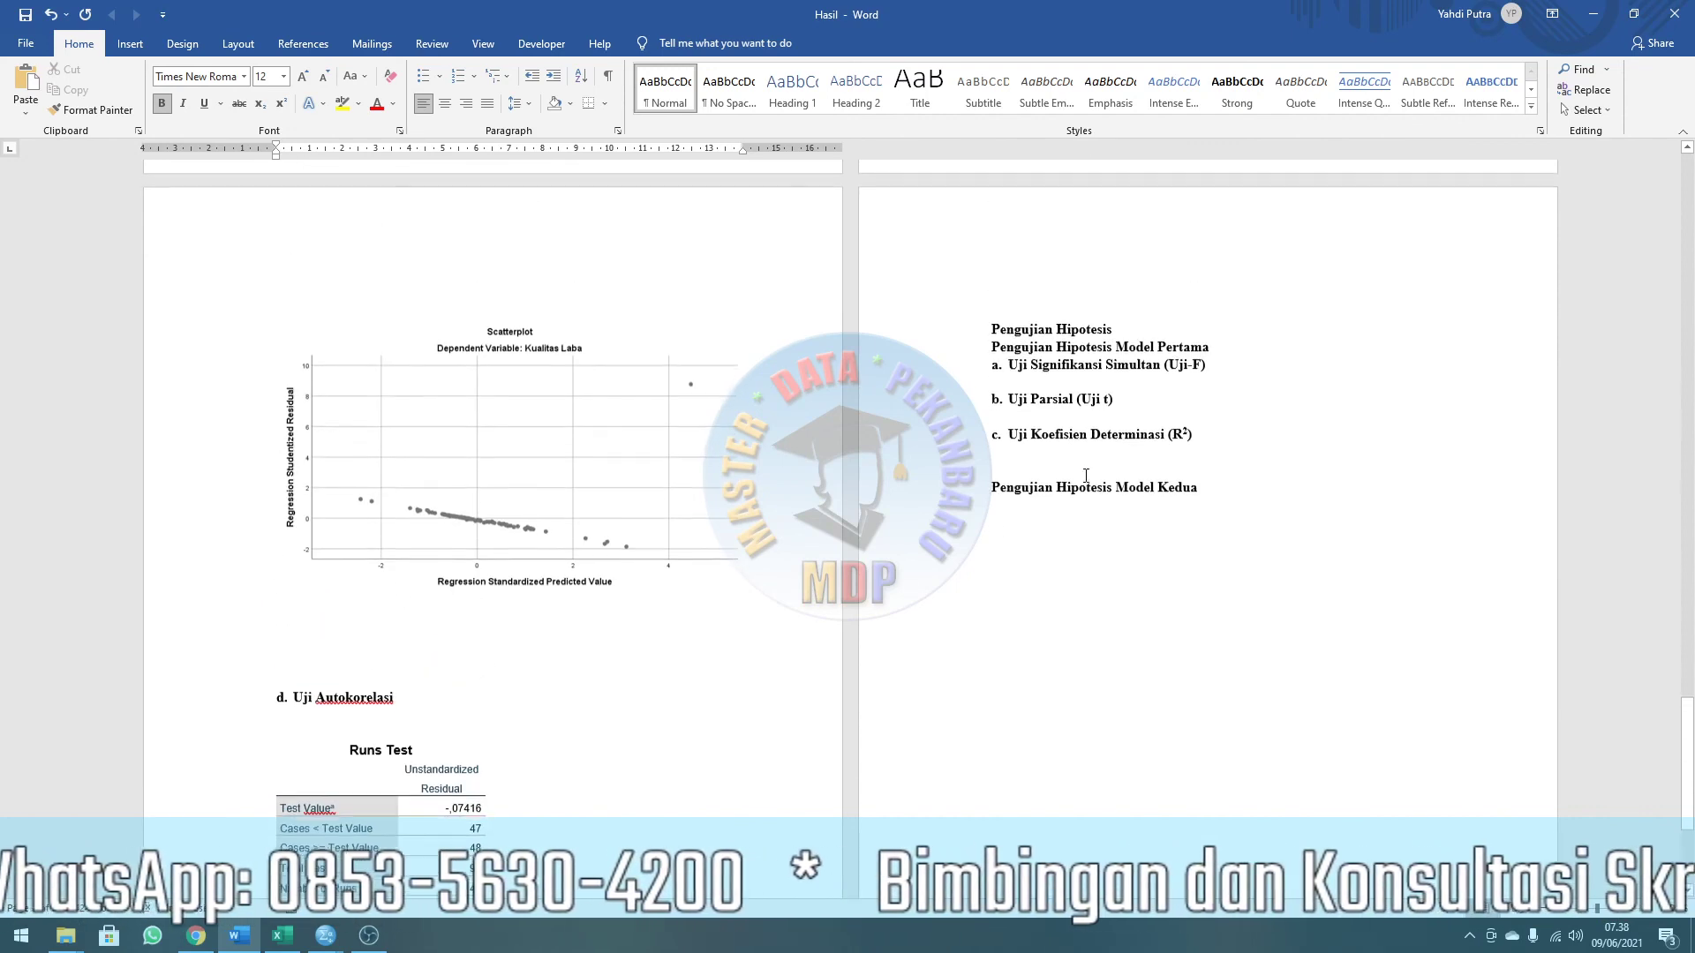
pyautogui.scroll(-4, 1081, 474)
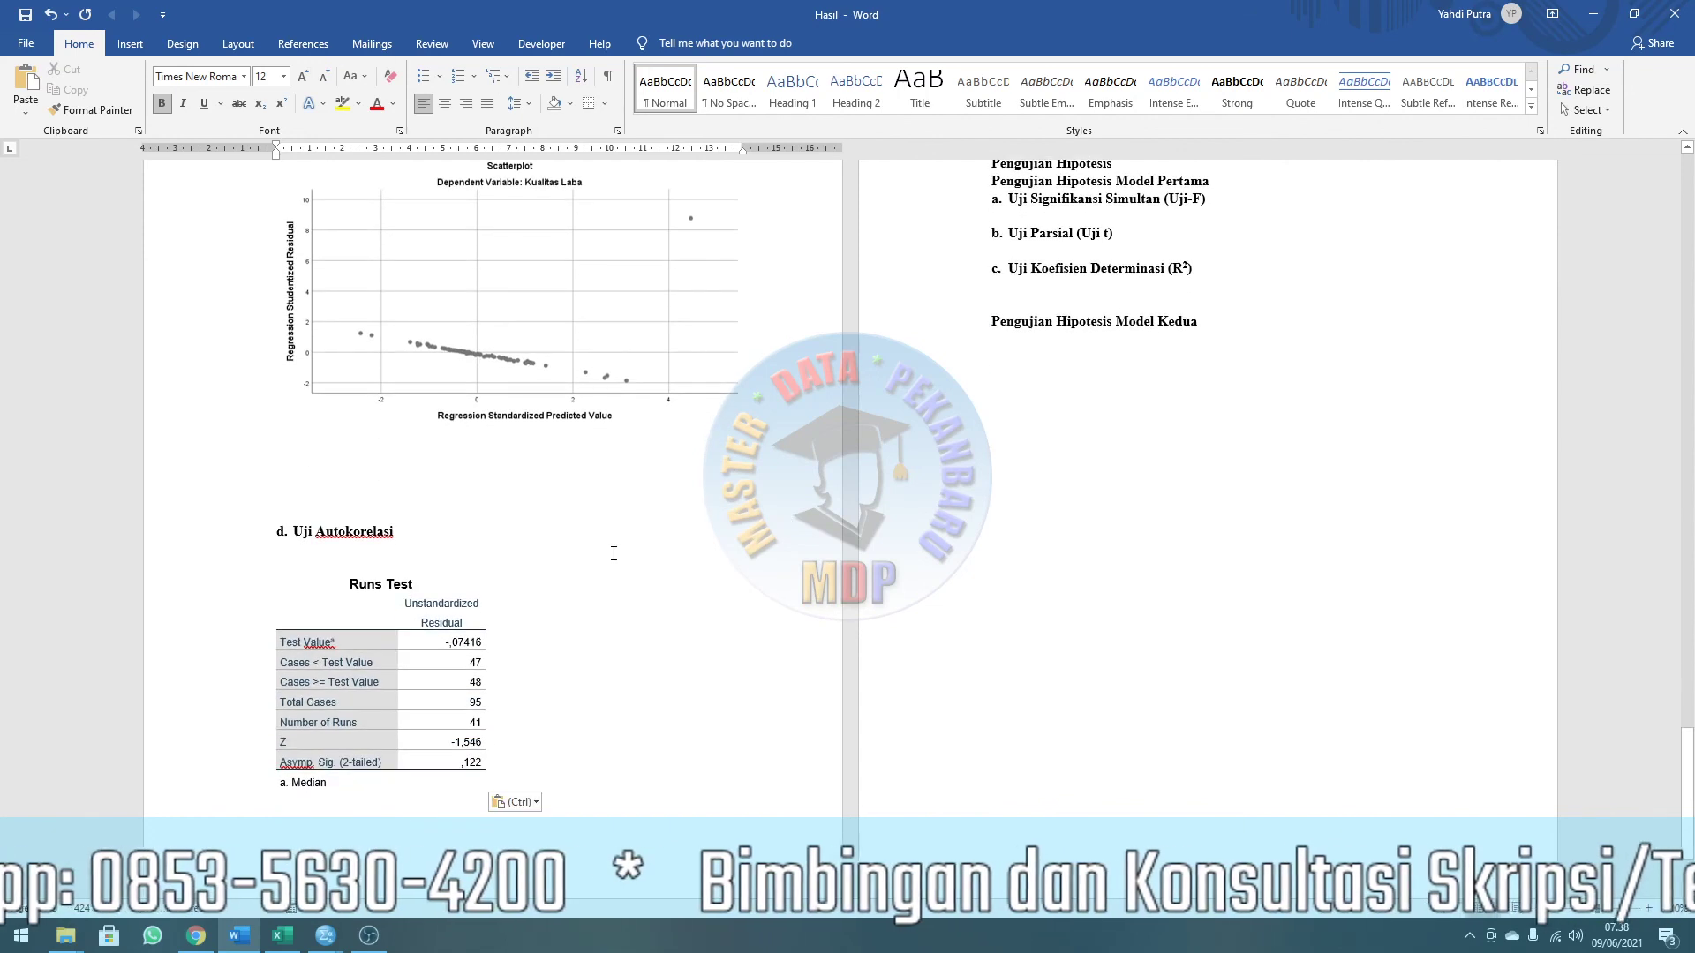
pyautogui.click(473, 479)
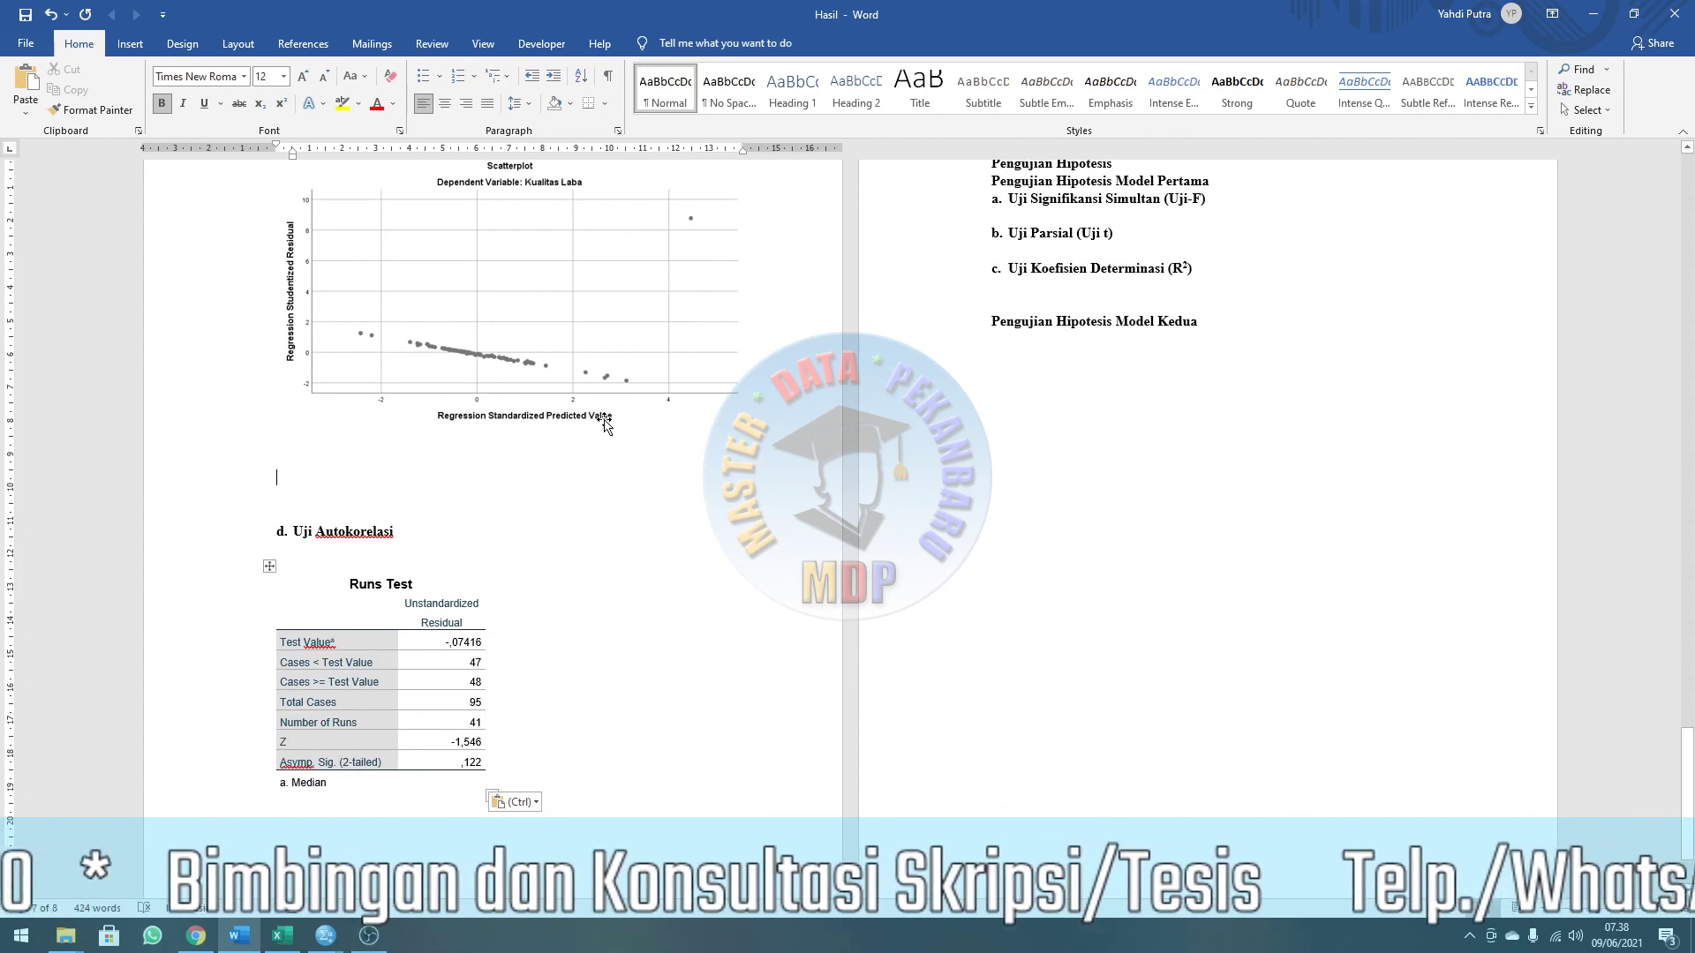
pyautogui.scroll(8, 607, 426)
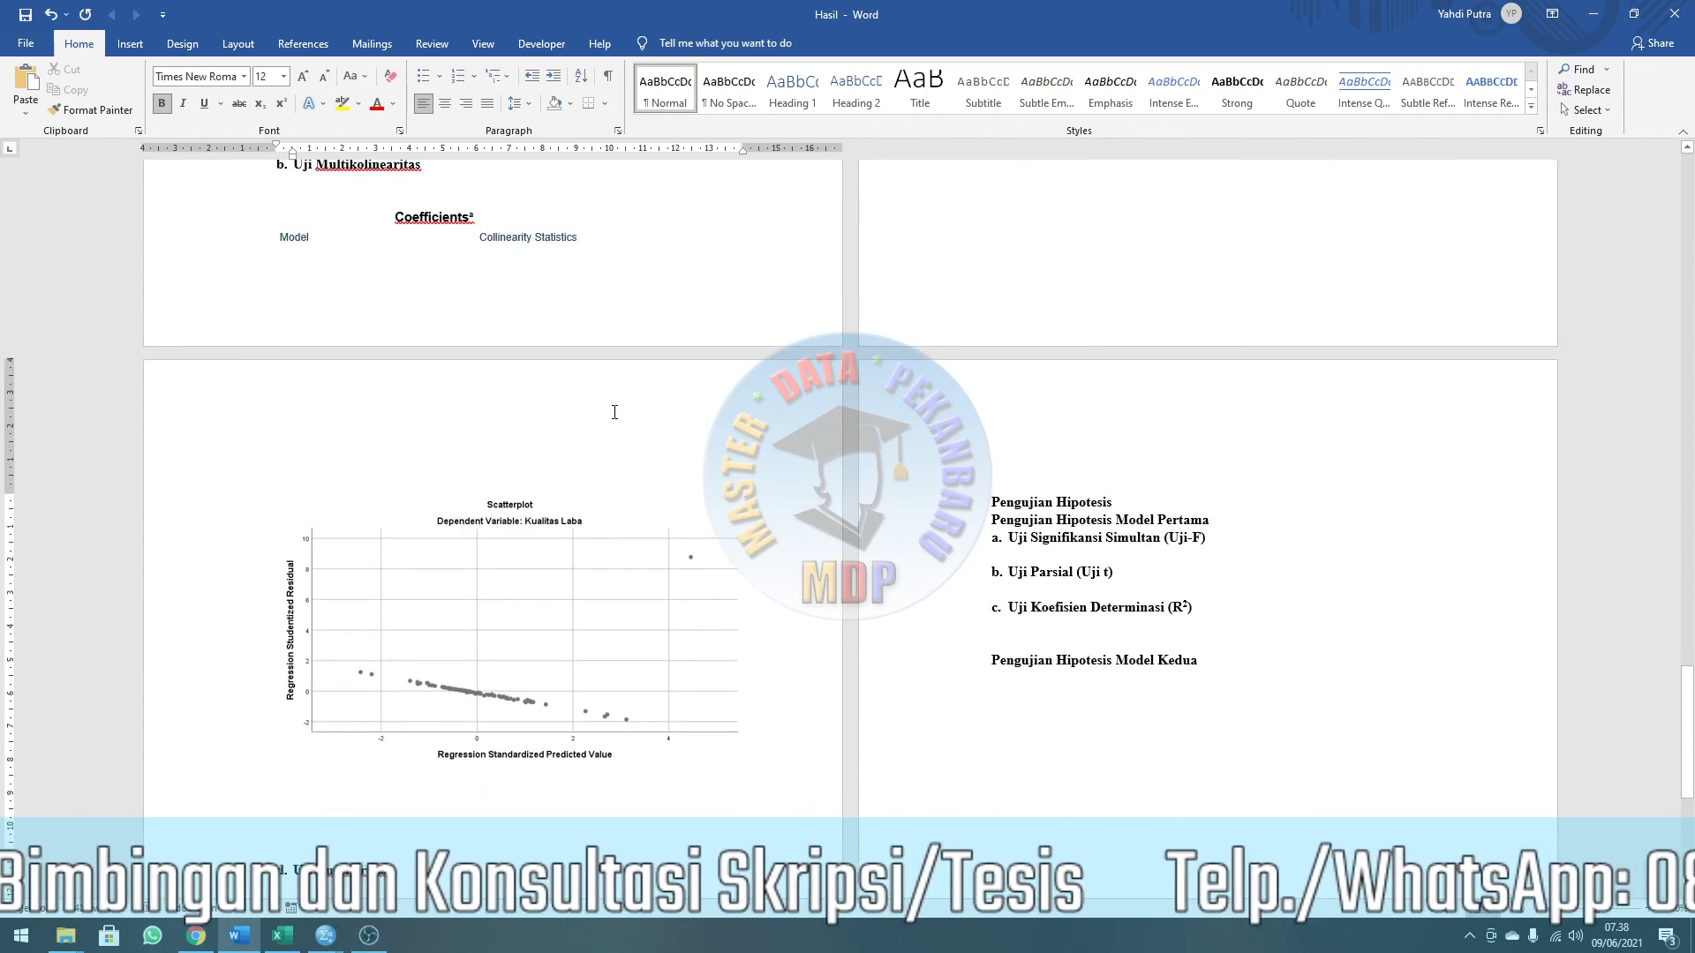